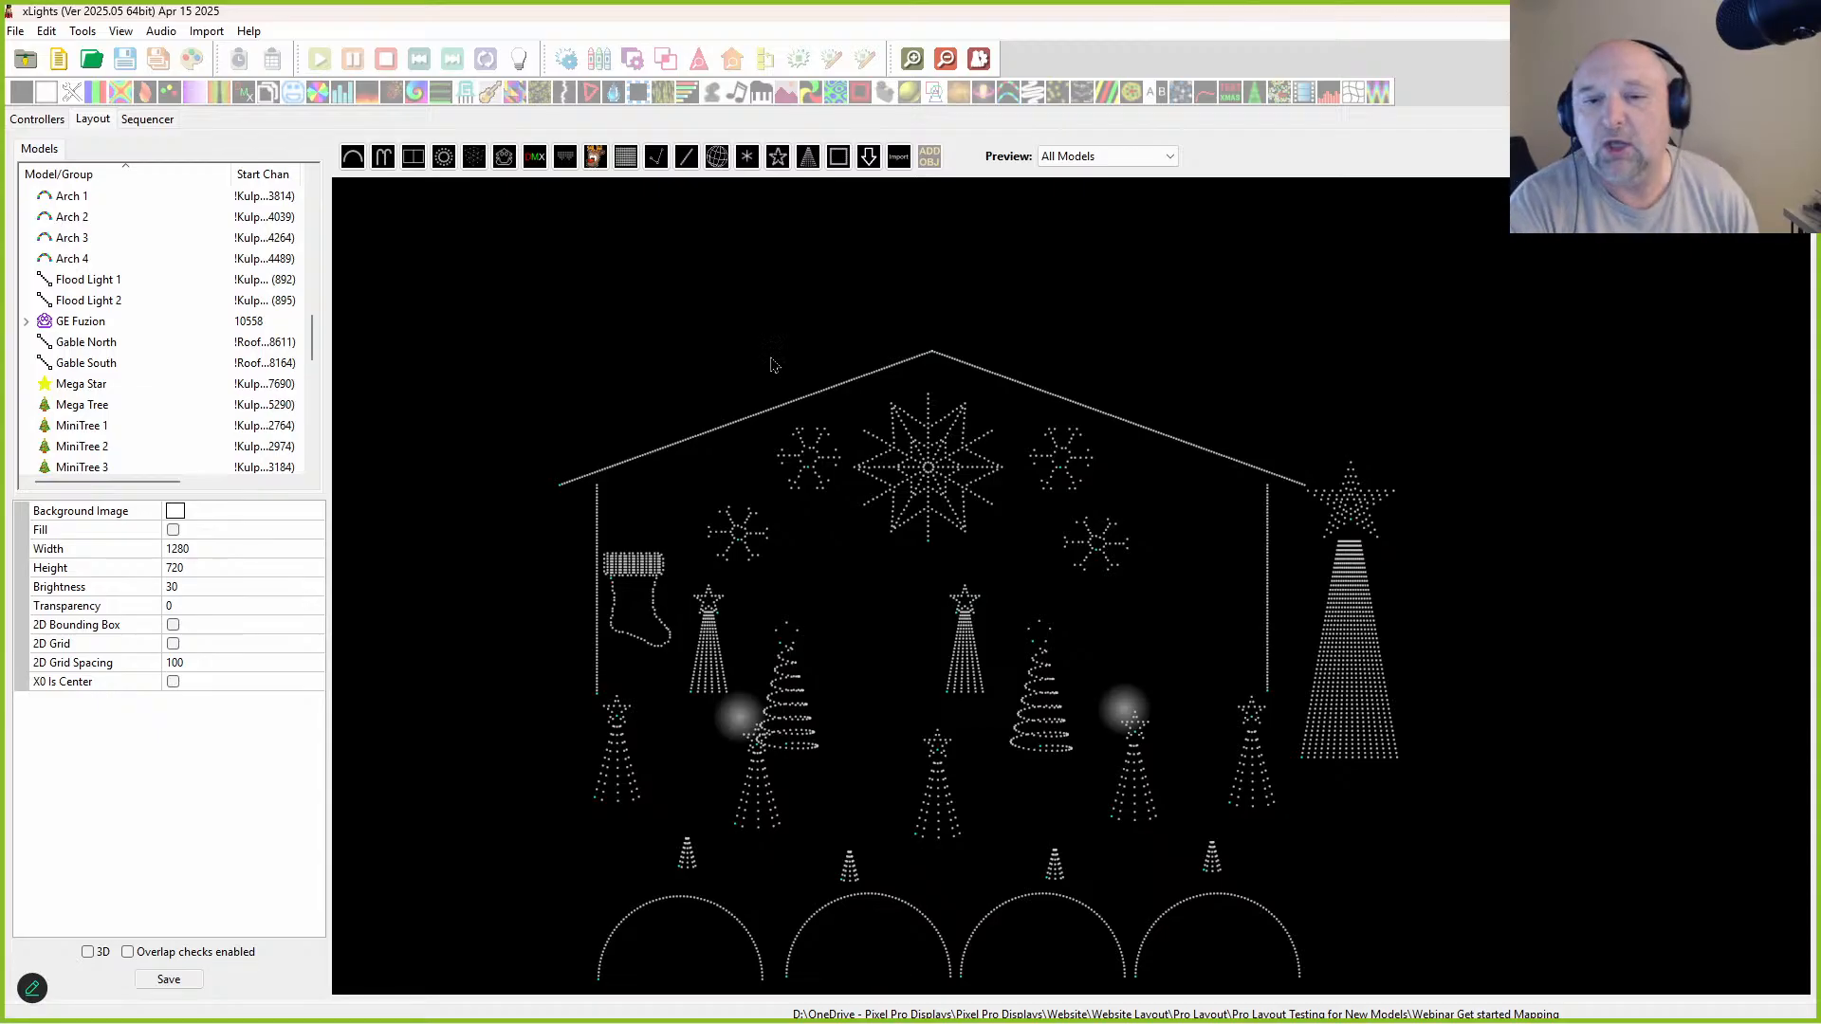
Step: Select the snowflakes and star spinner under the roofline as a group and review the bulk edit options for them
left_click_drag(519, 919, 576, 890)
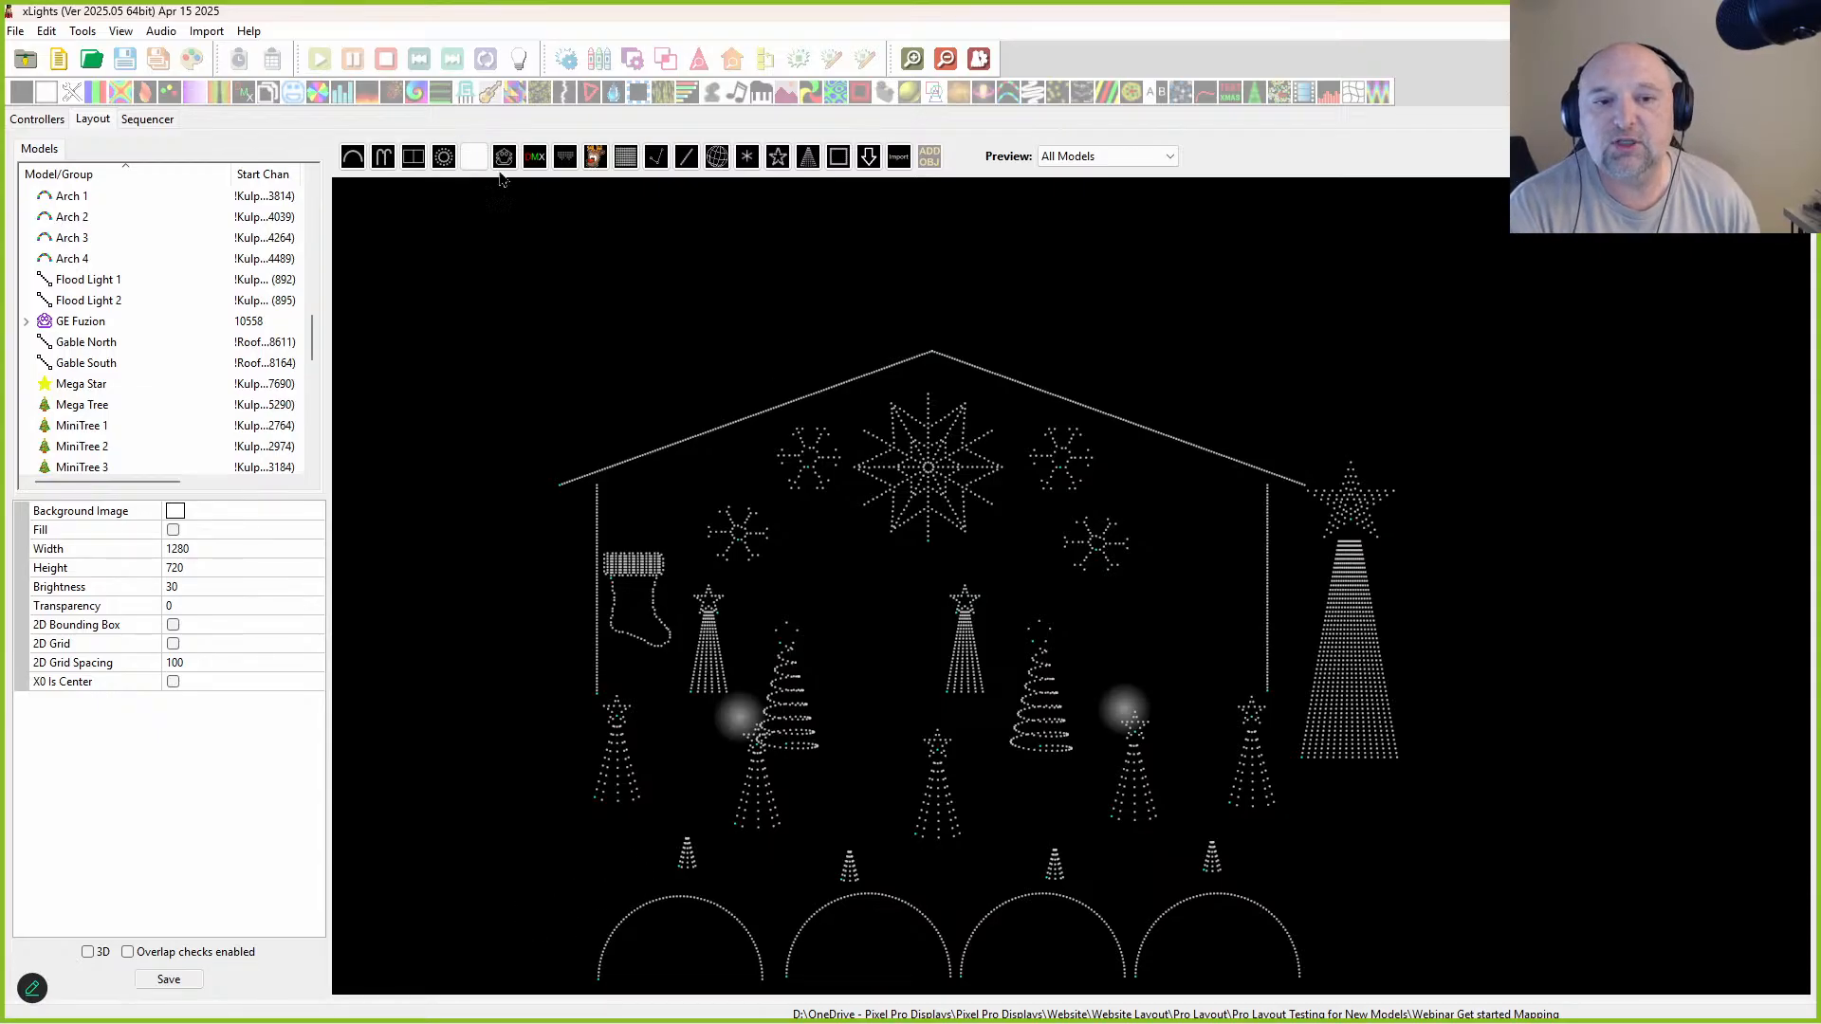
left_click_drag(645, 356, 1105, 635)
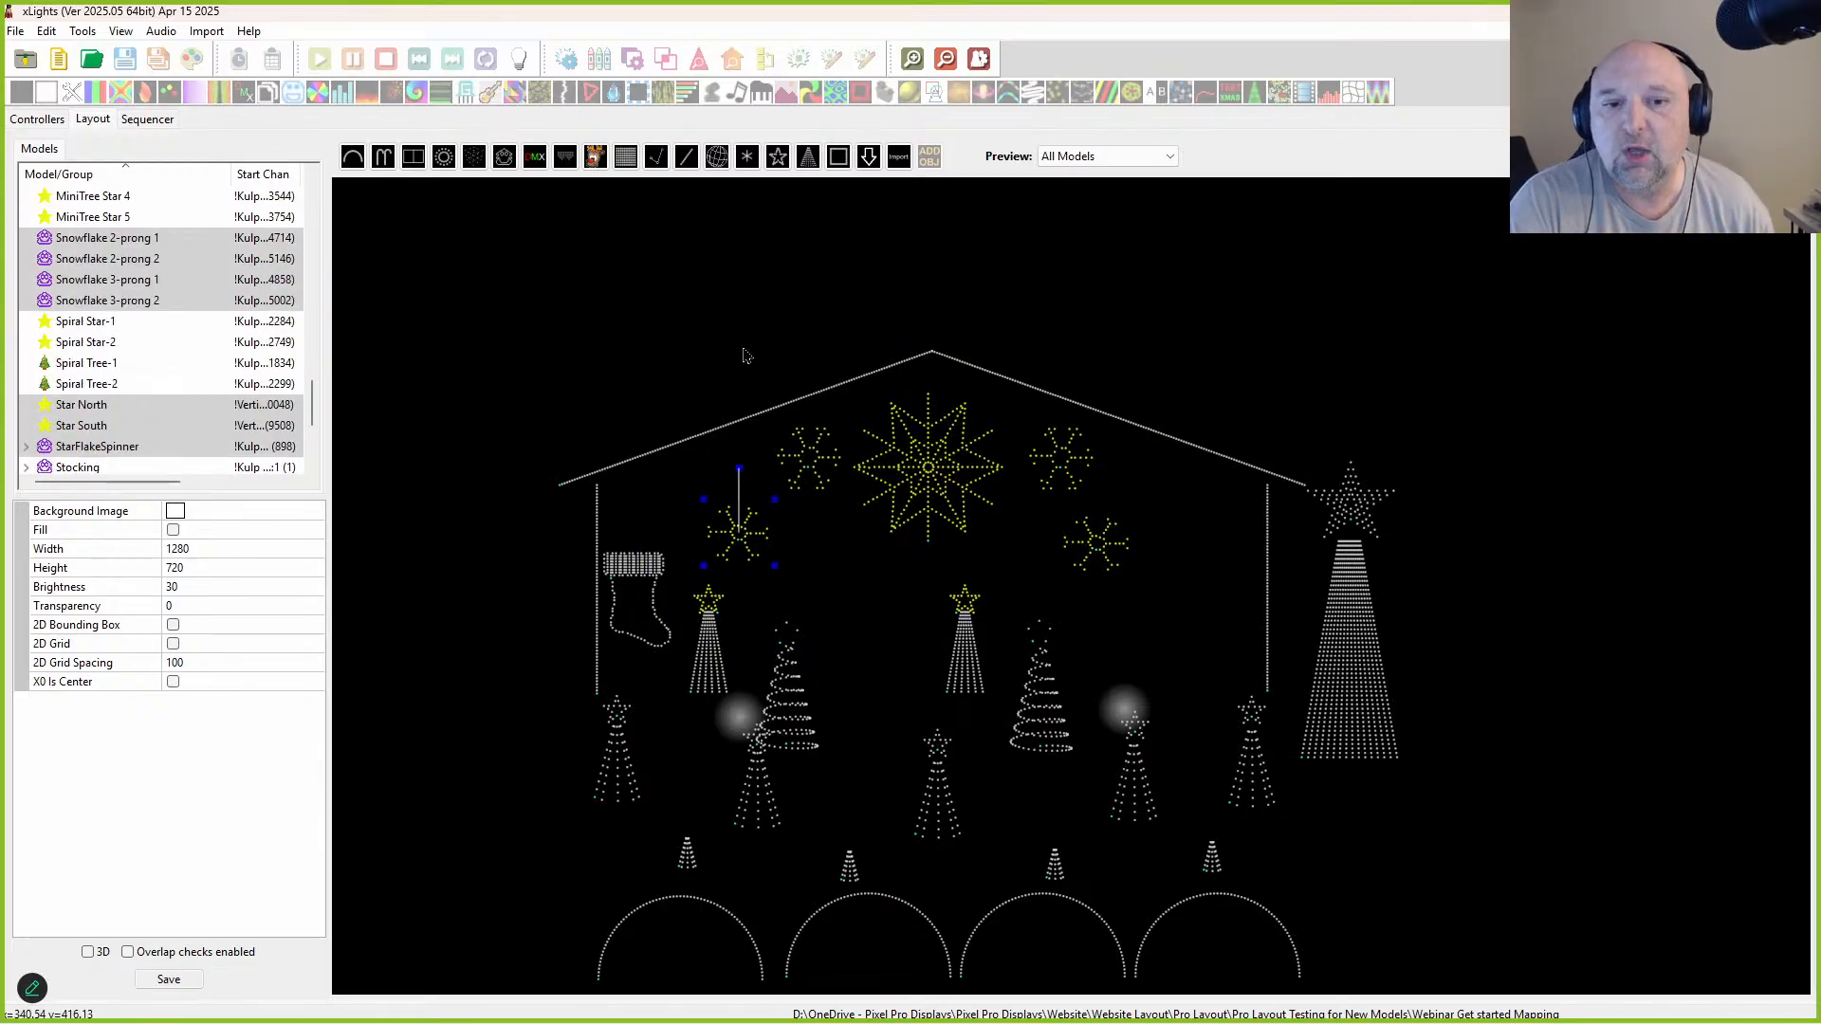
right_click(901, 464)
mouse_move(983, 476)
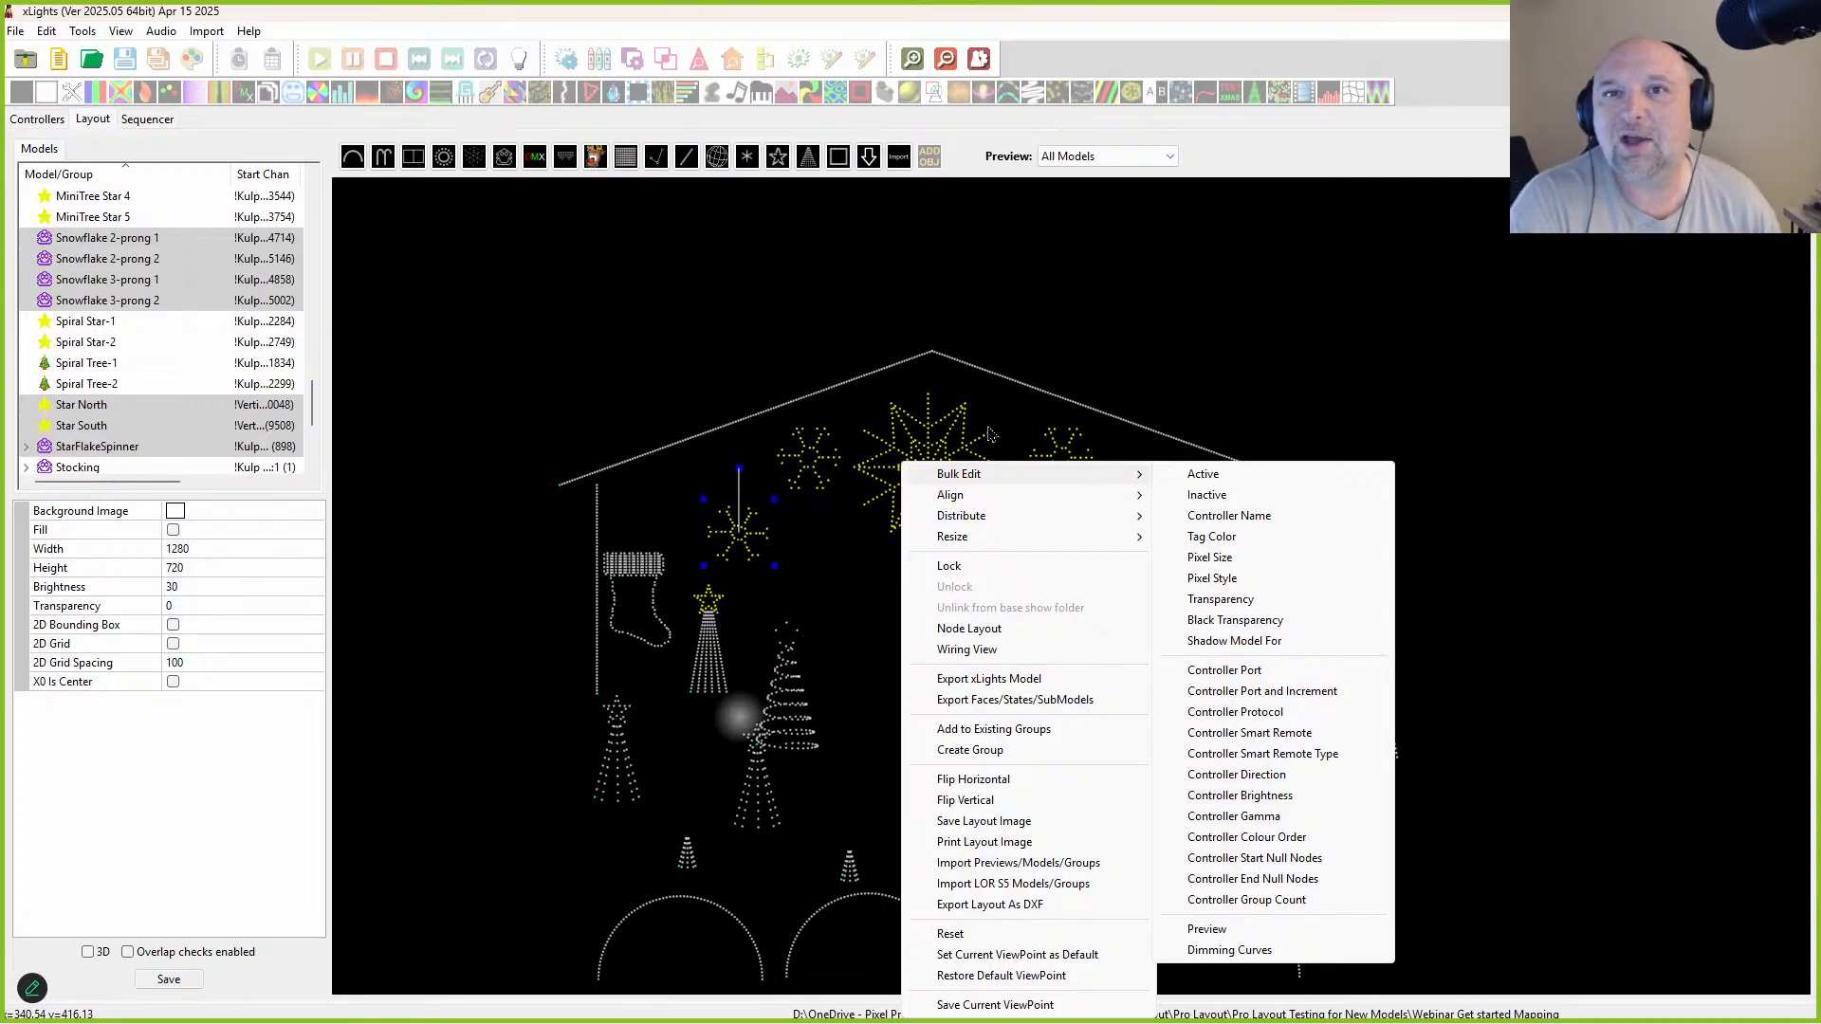
mouse_move(954, 521)
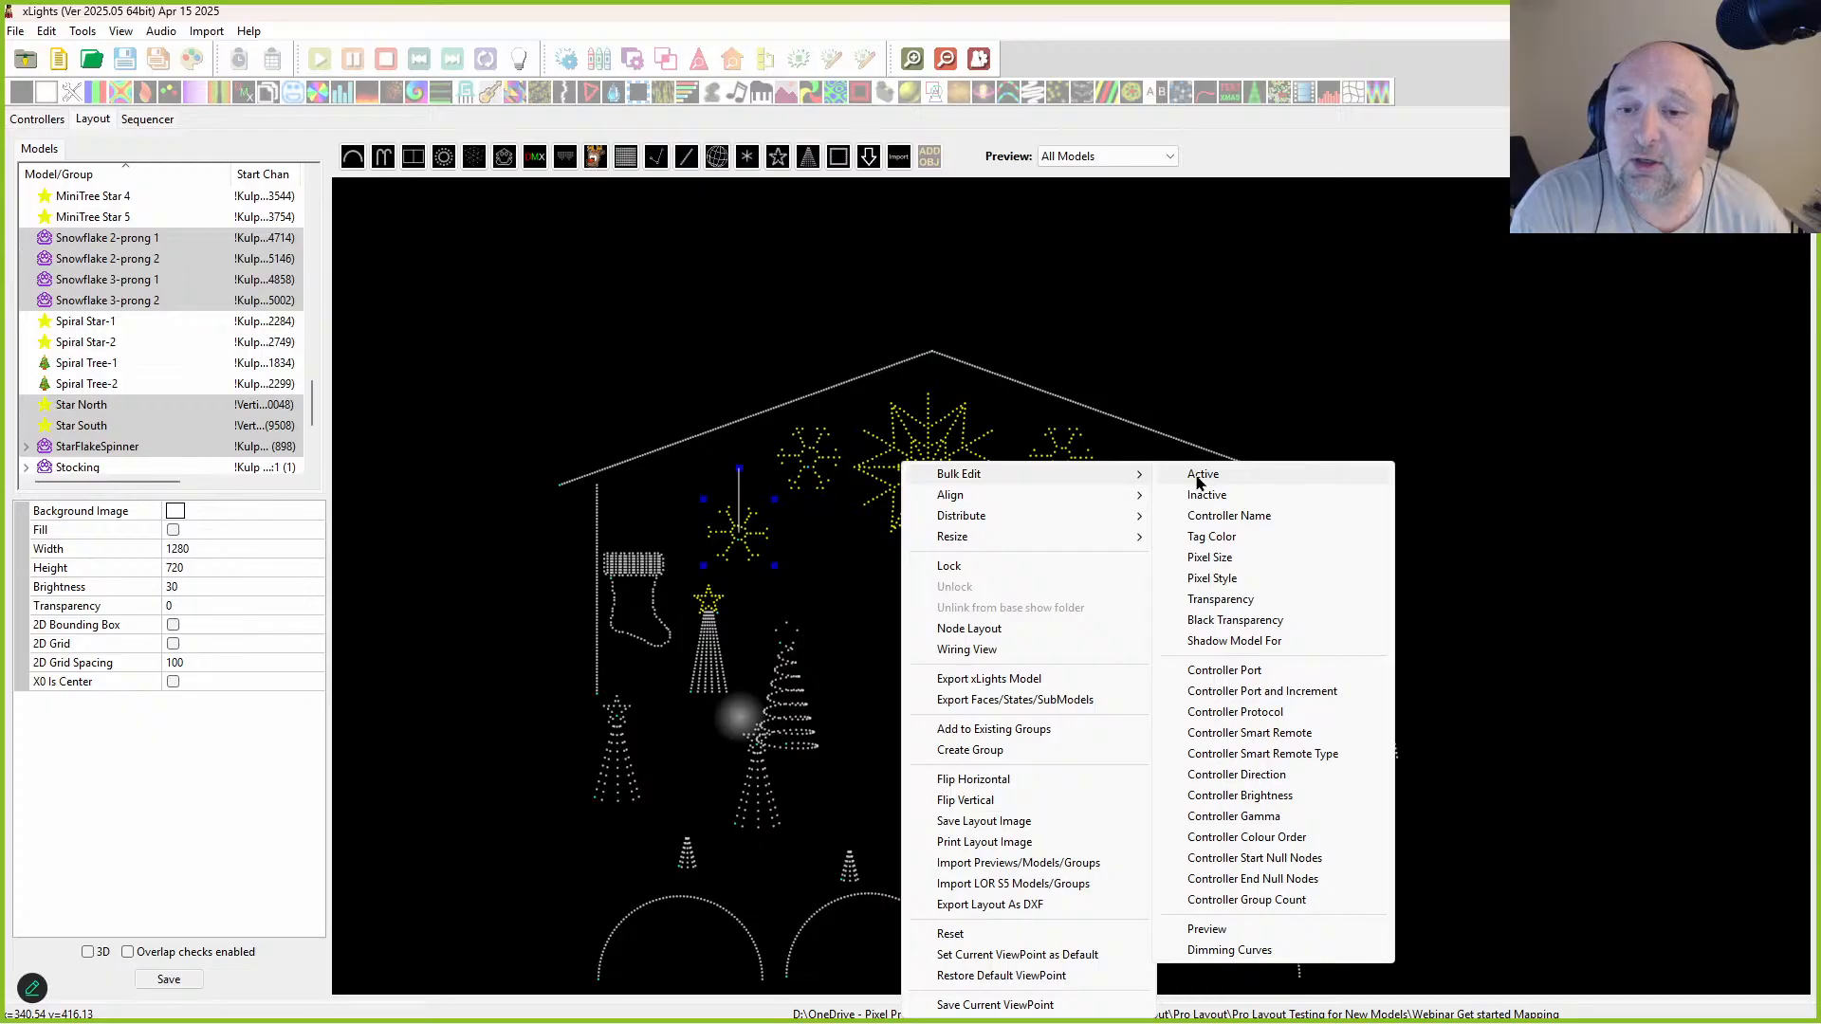
left_click(679, 332)
left_click_drag(721, 346, 1124, 607)
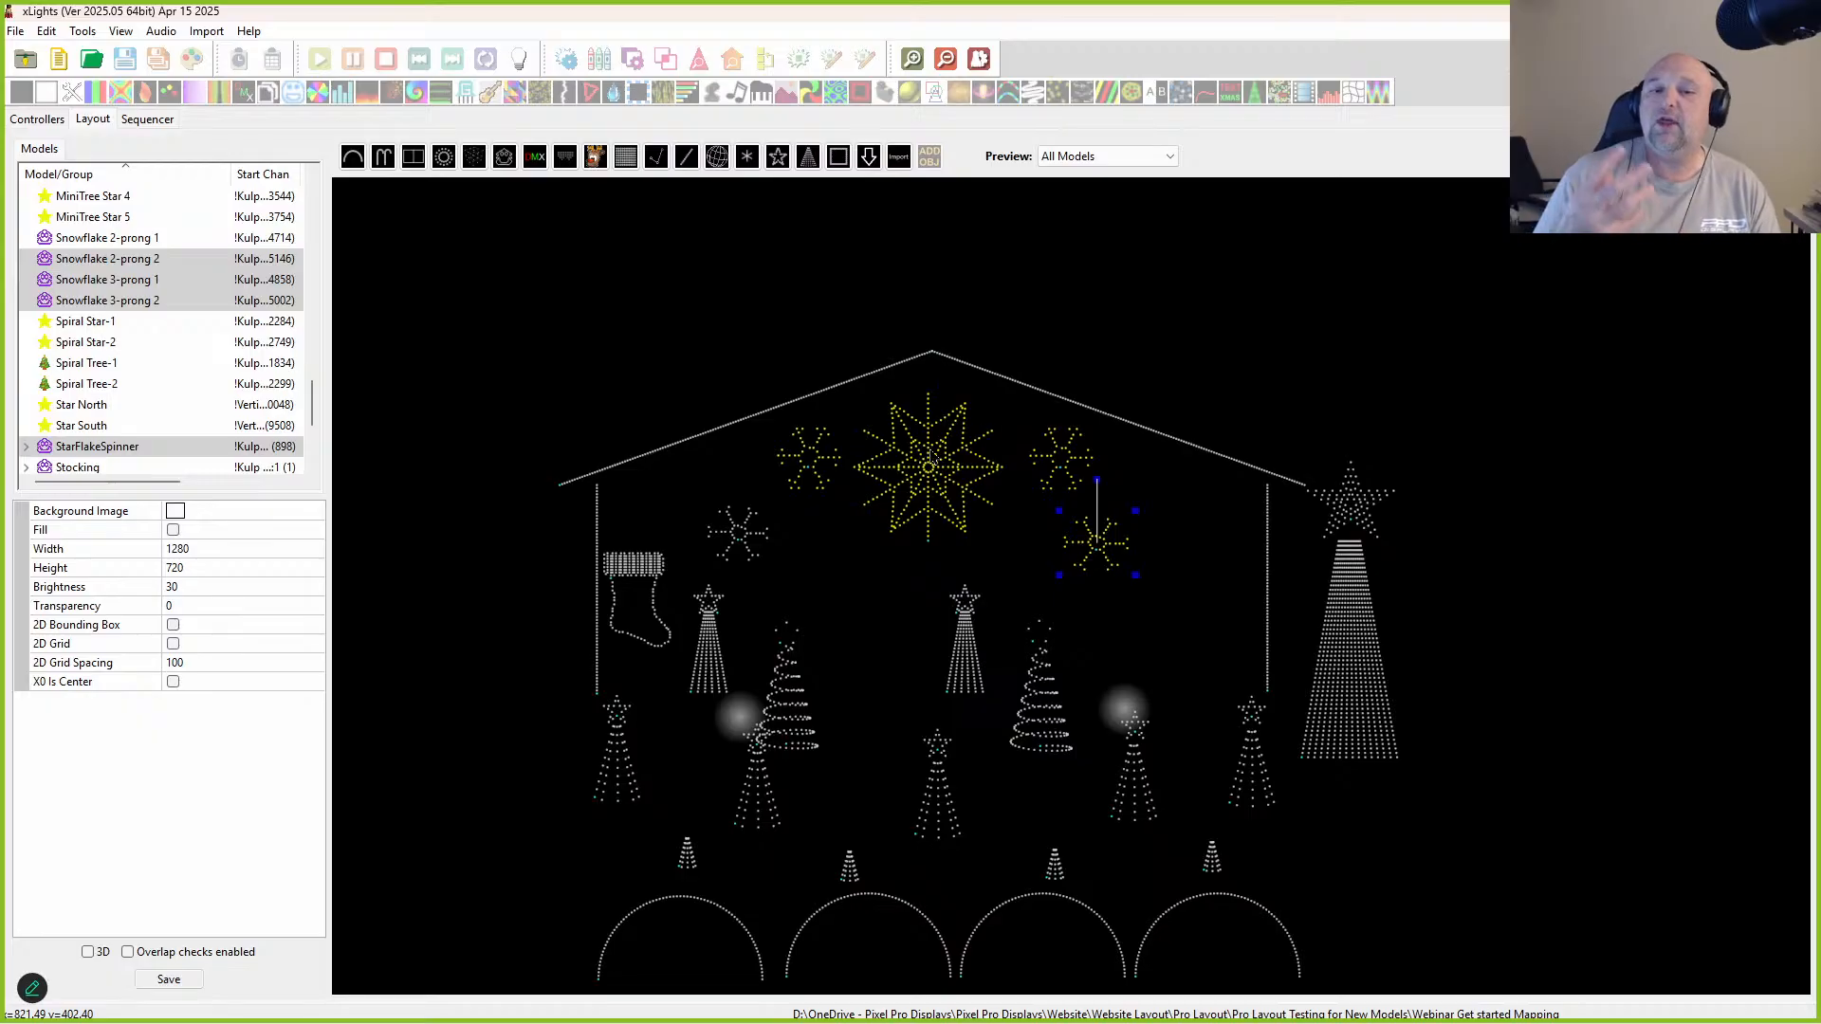
left_click_drag(657, 326, 1245, 598)
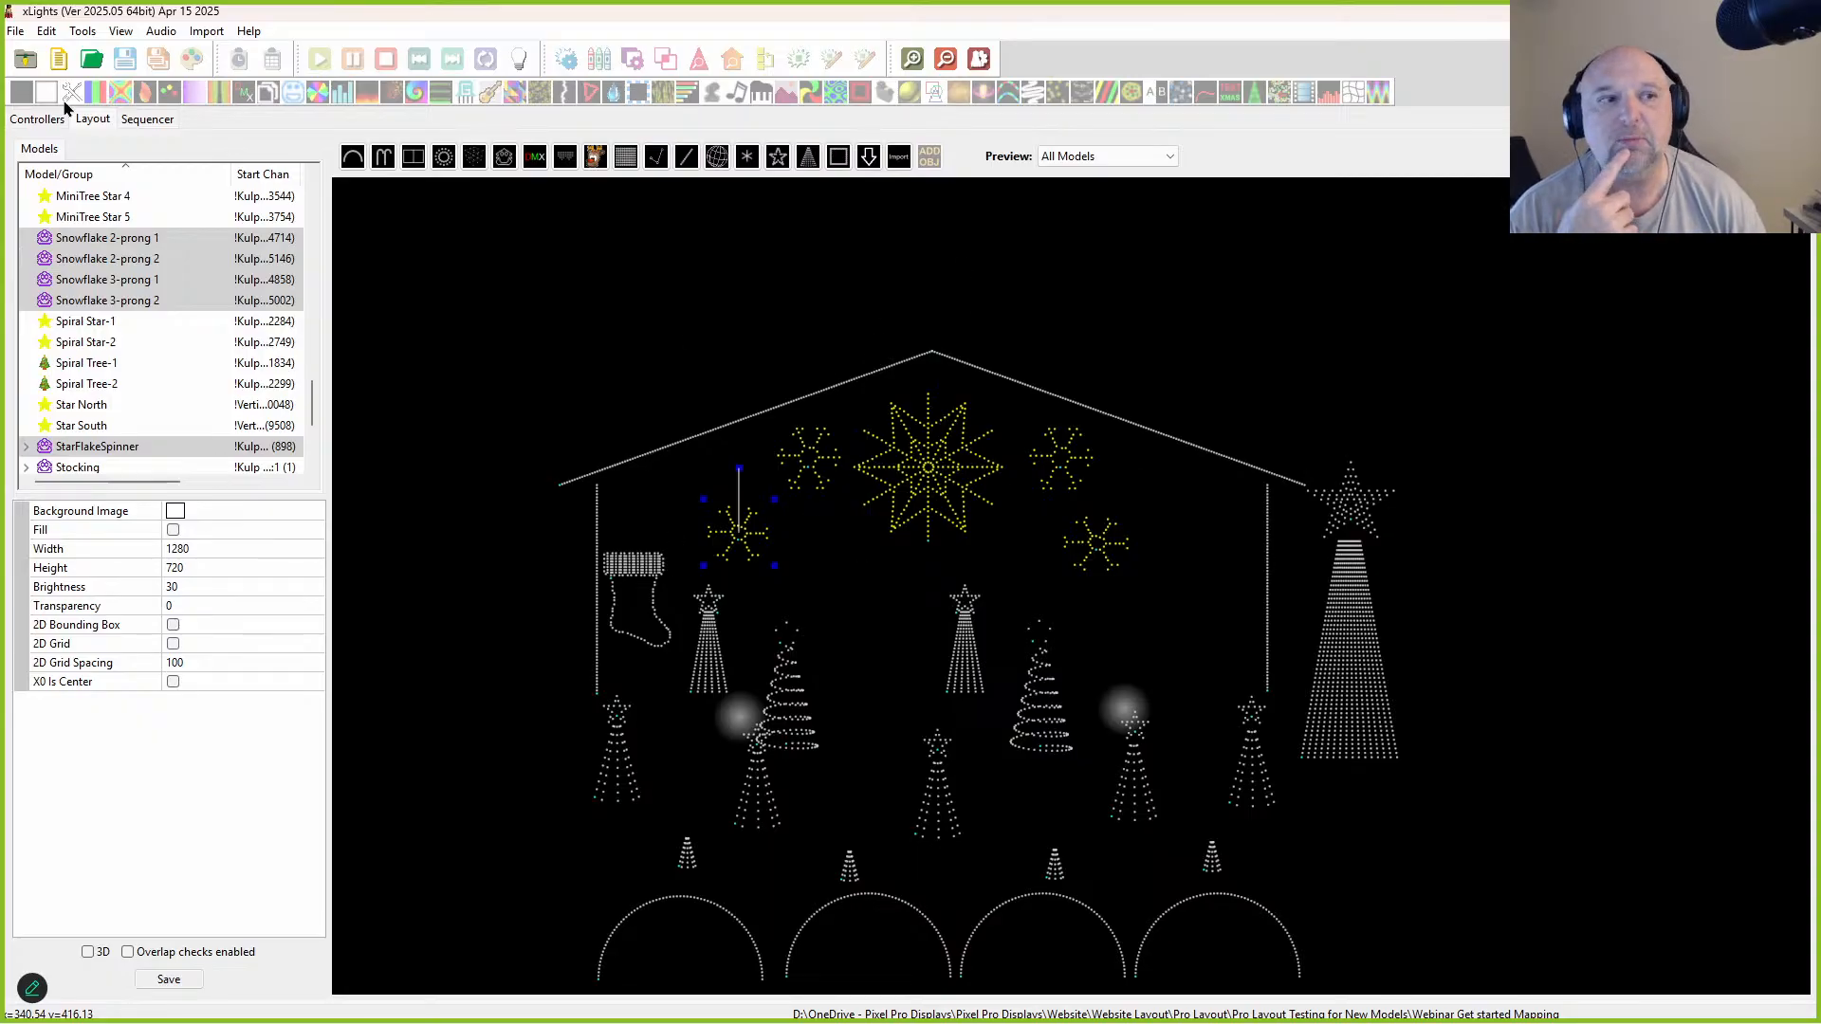
left_click(1075, 235)
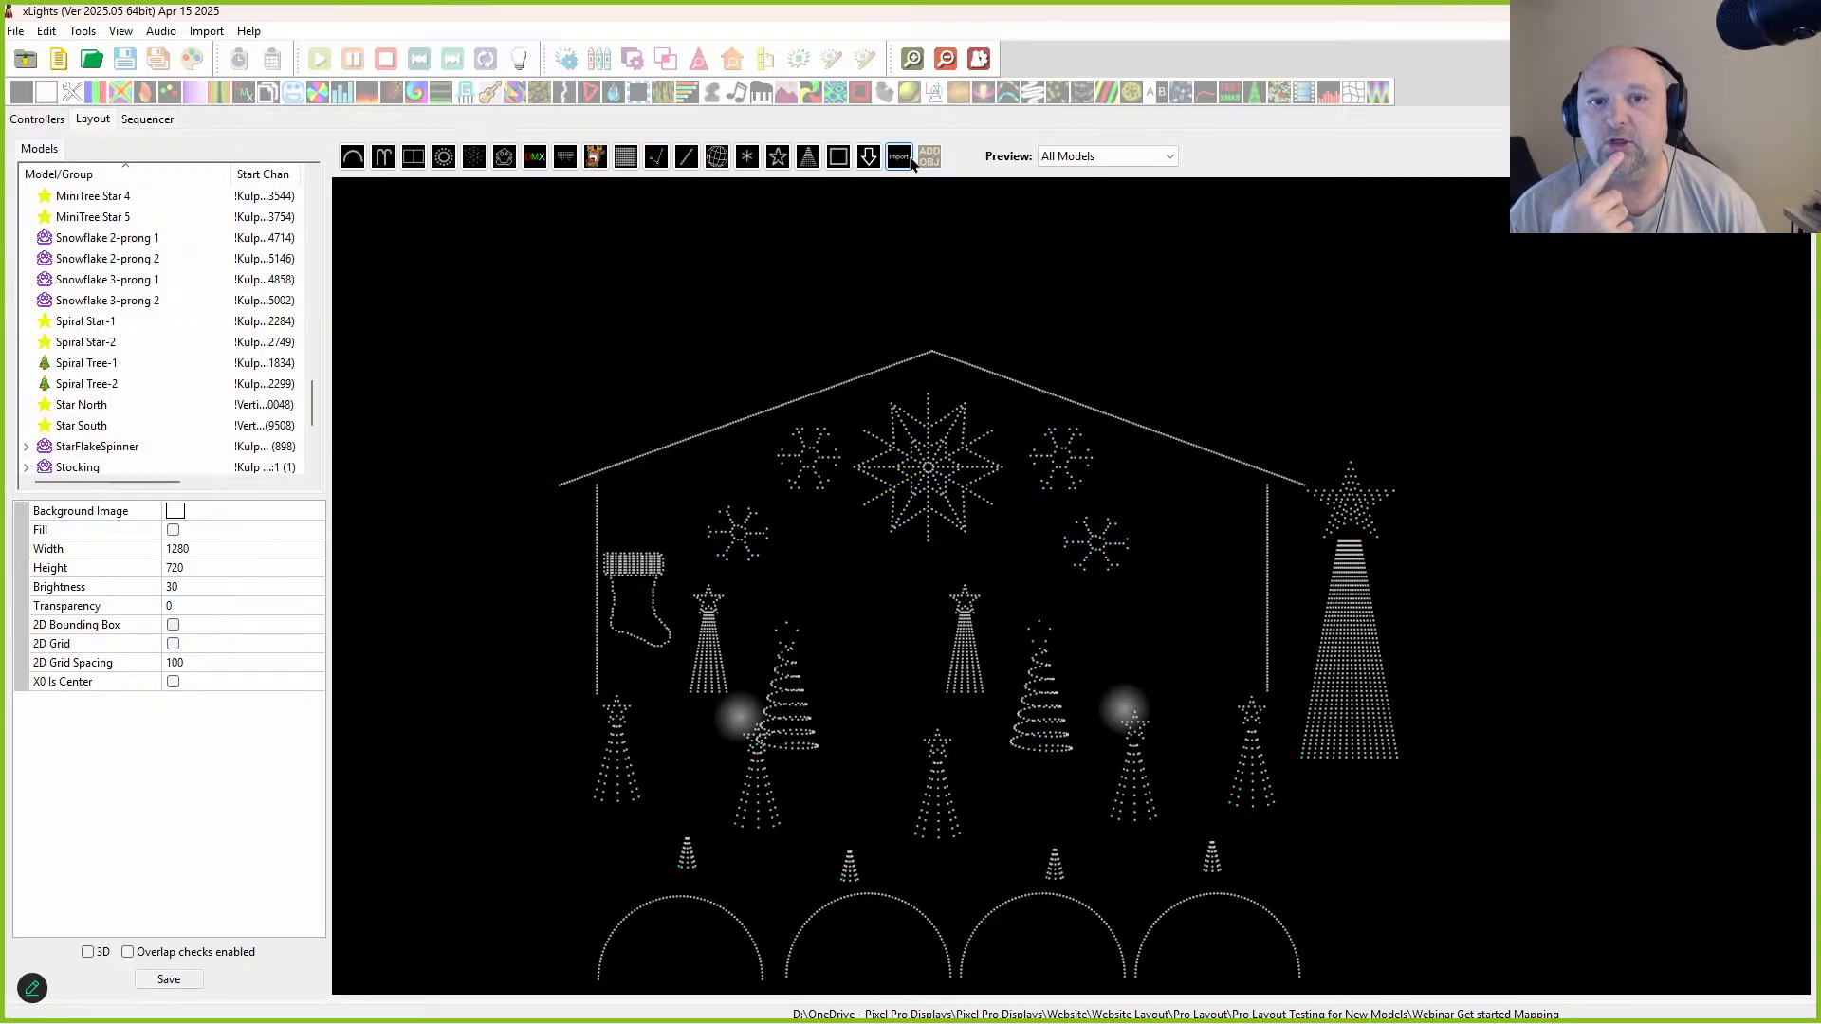
Step: Insert the FrozenSnowman model from the Charlees Props Christmas library above the roofline, without importing aliases
left_click(876, 163)
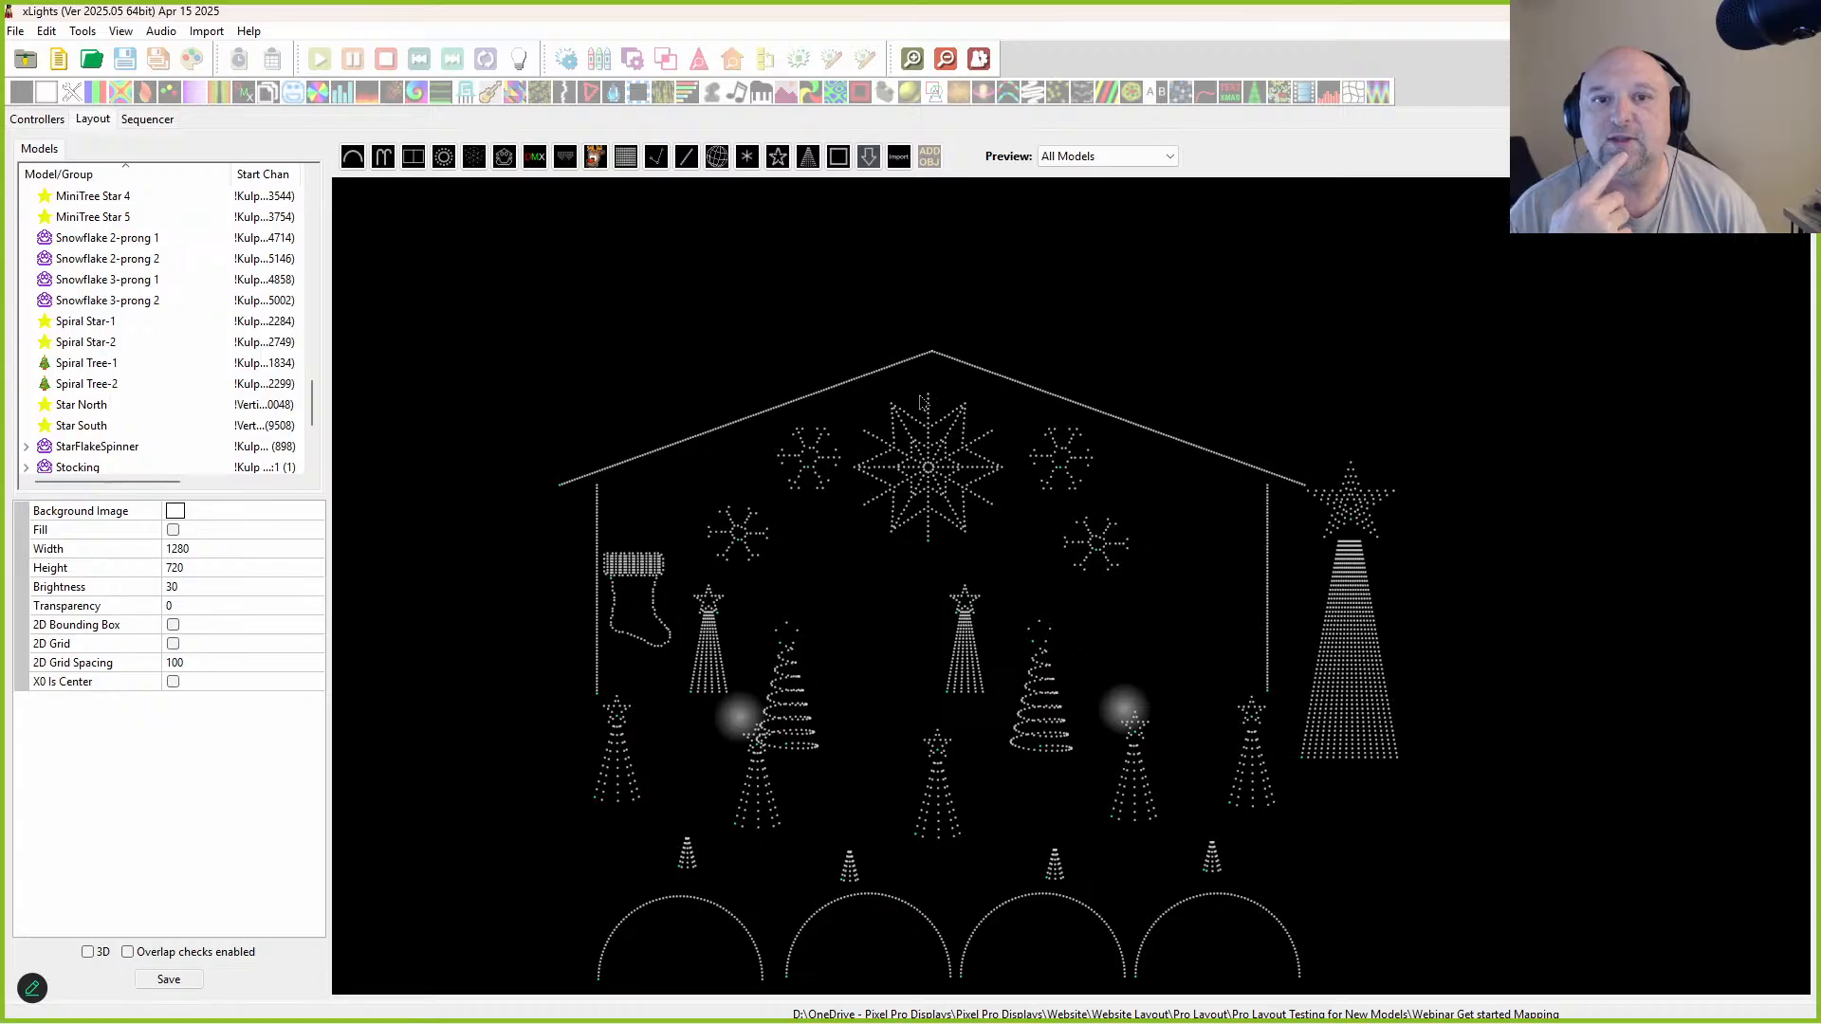
left_click_drag(655, 218, 780, 380)
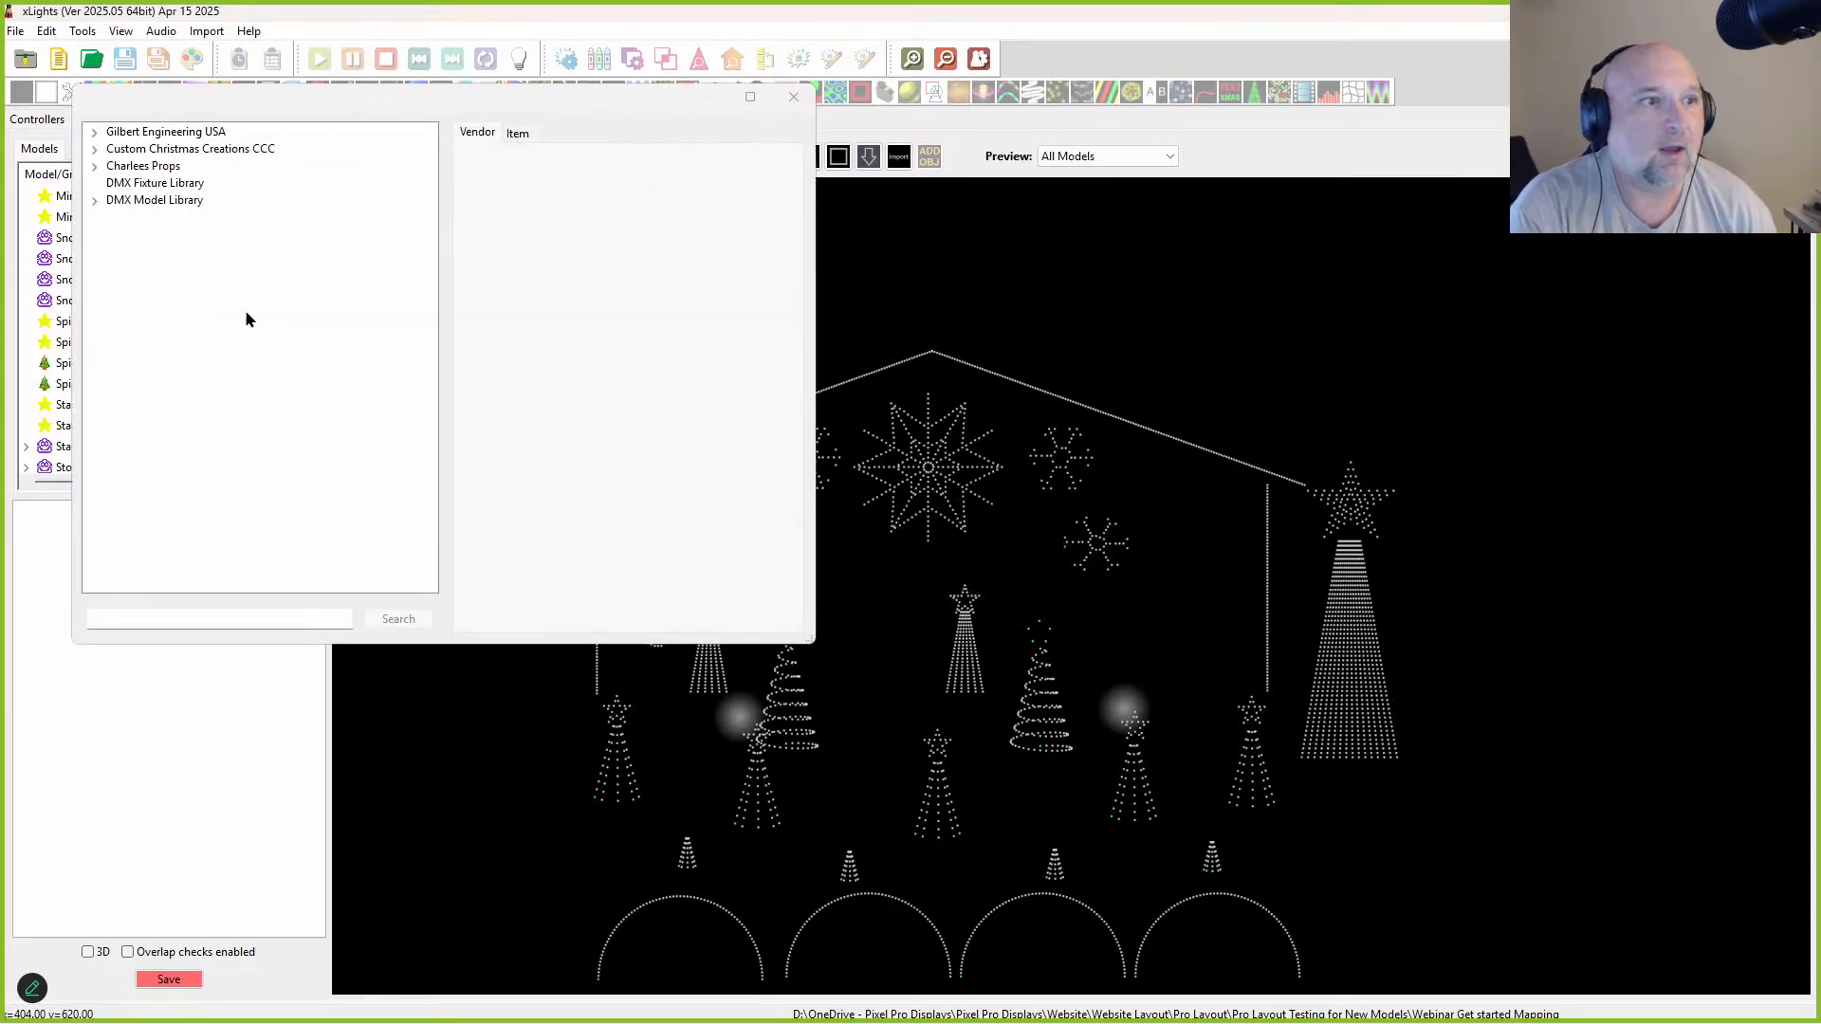
left_click(94, 166)
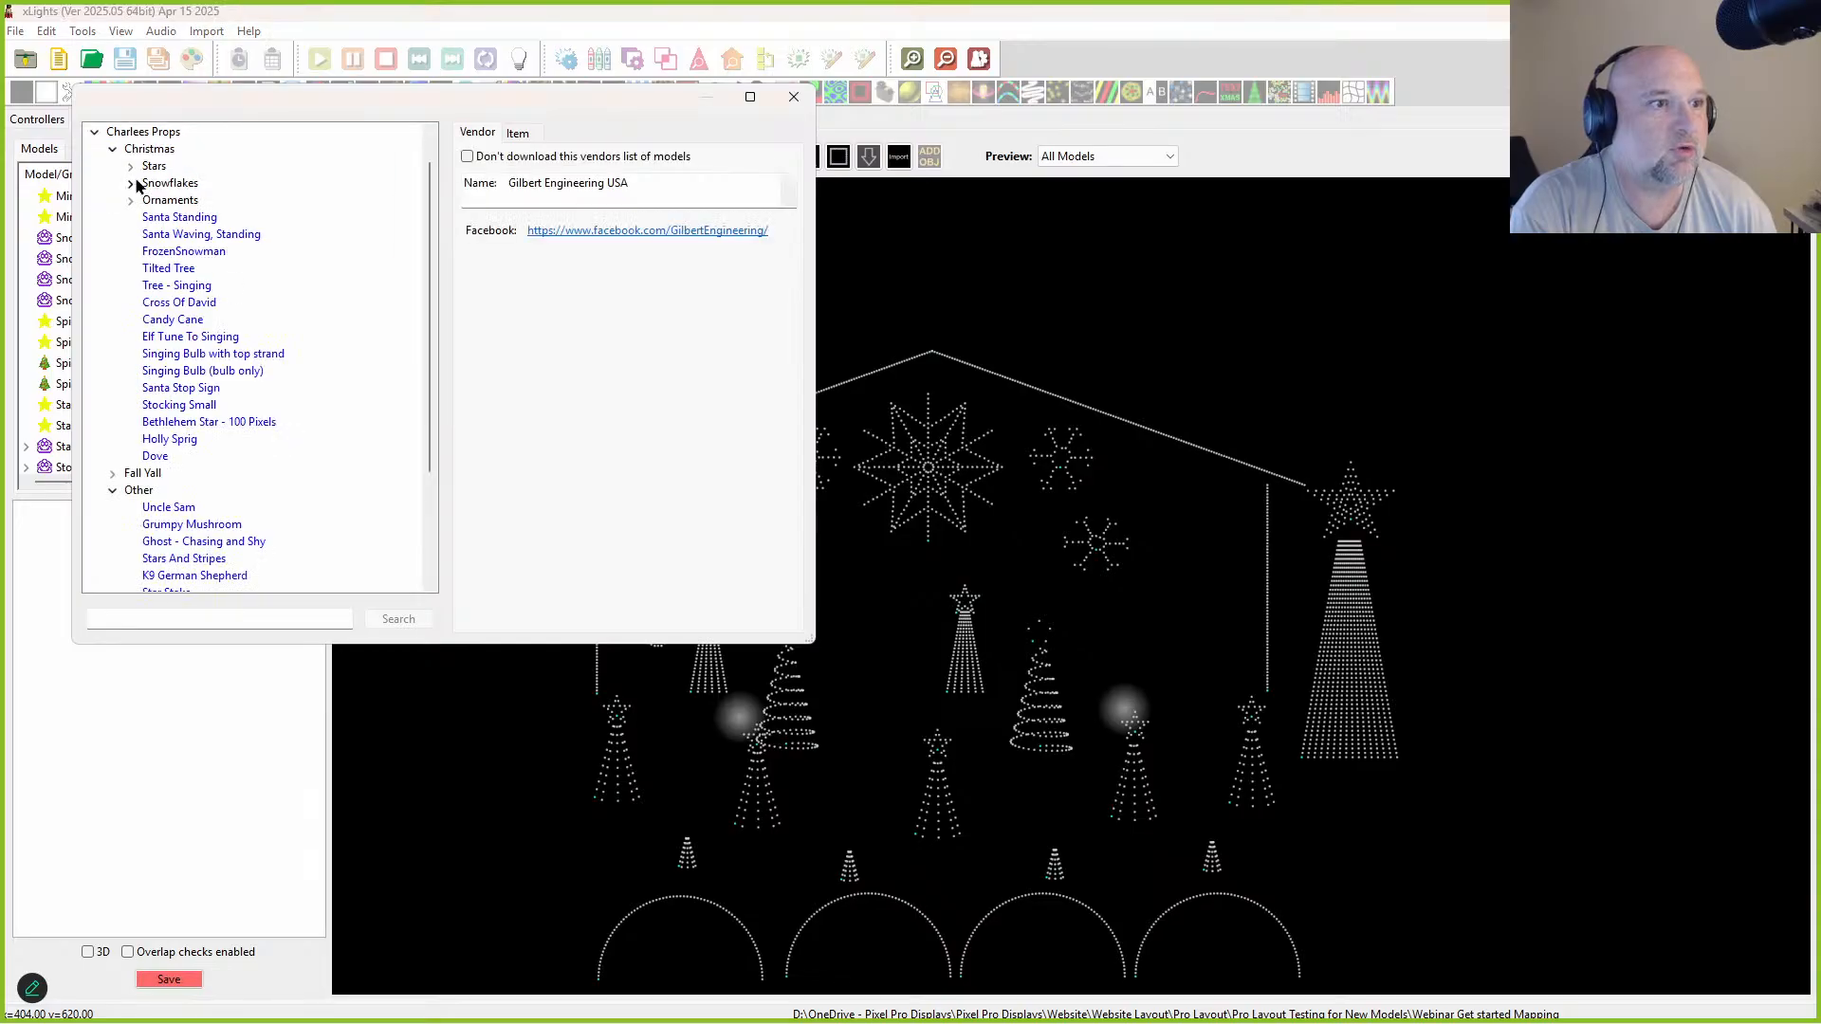
left_click(182, 252)
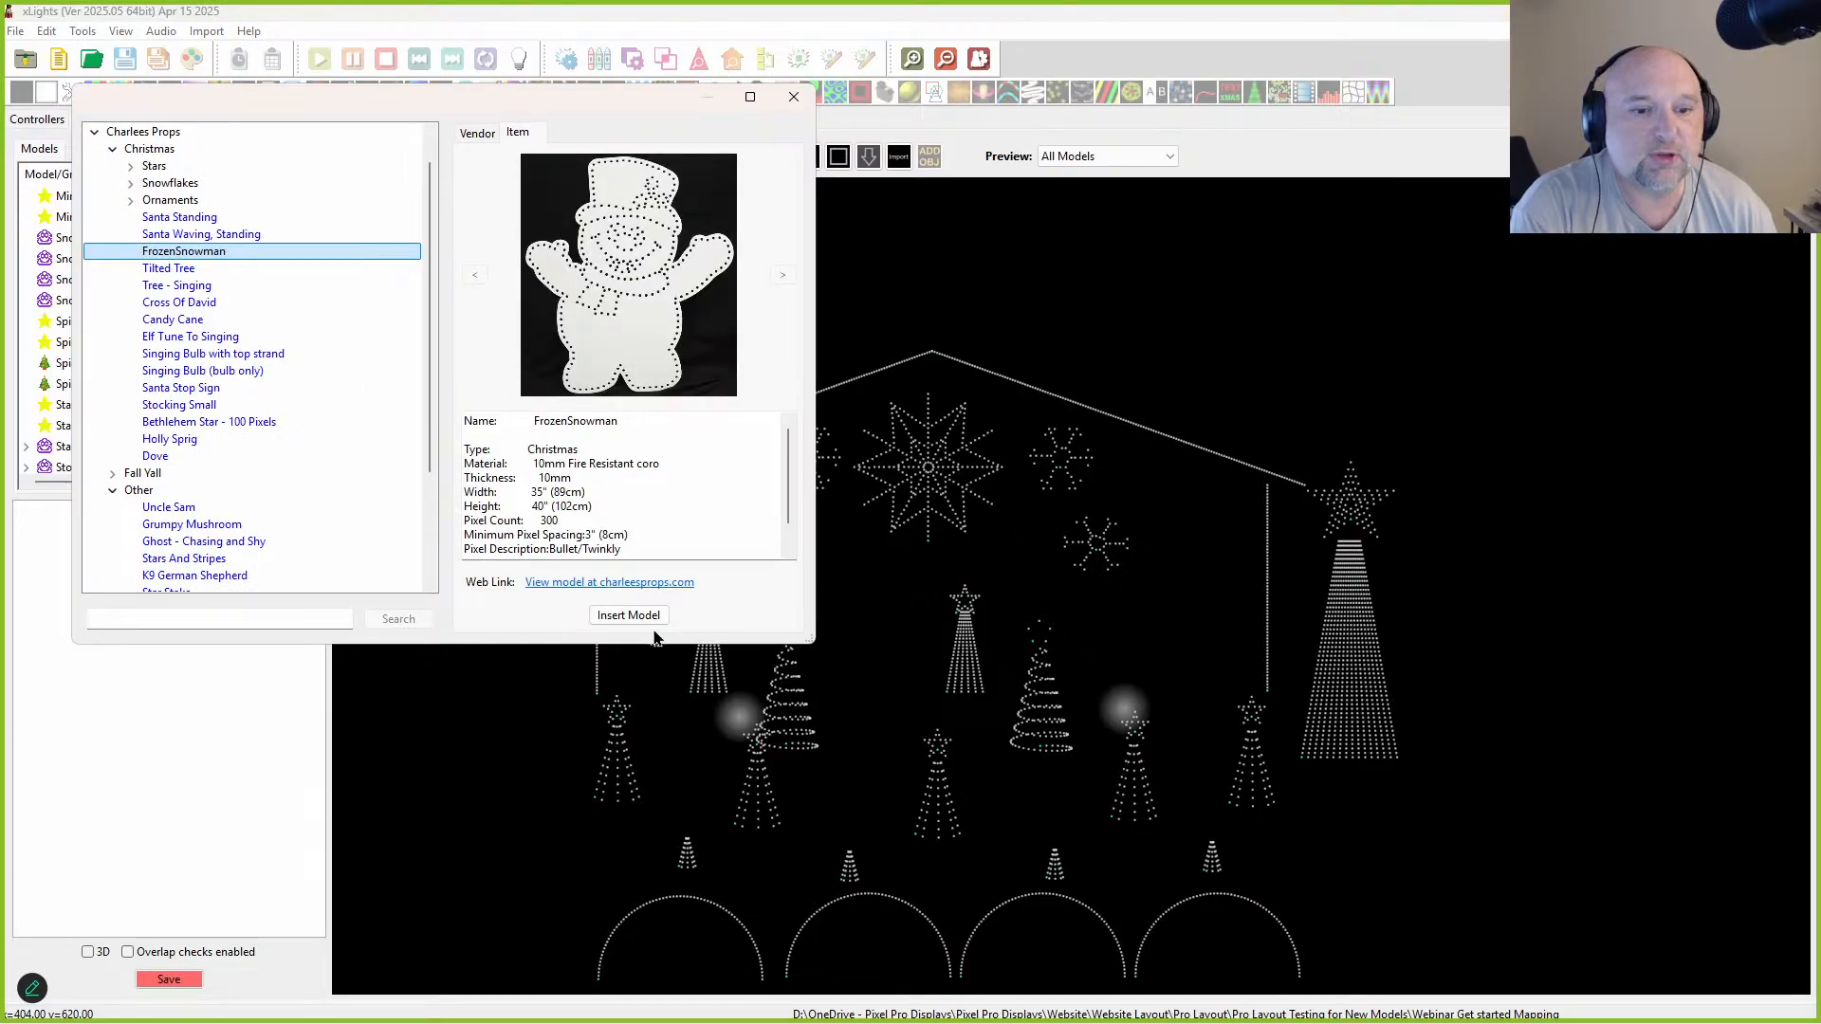
left_click(629, 615)
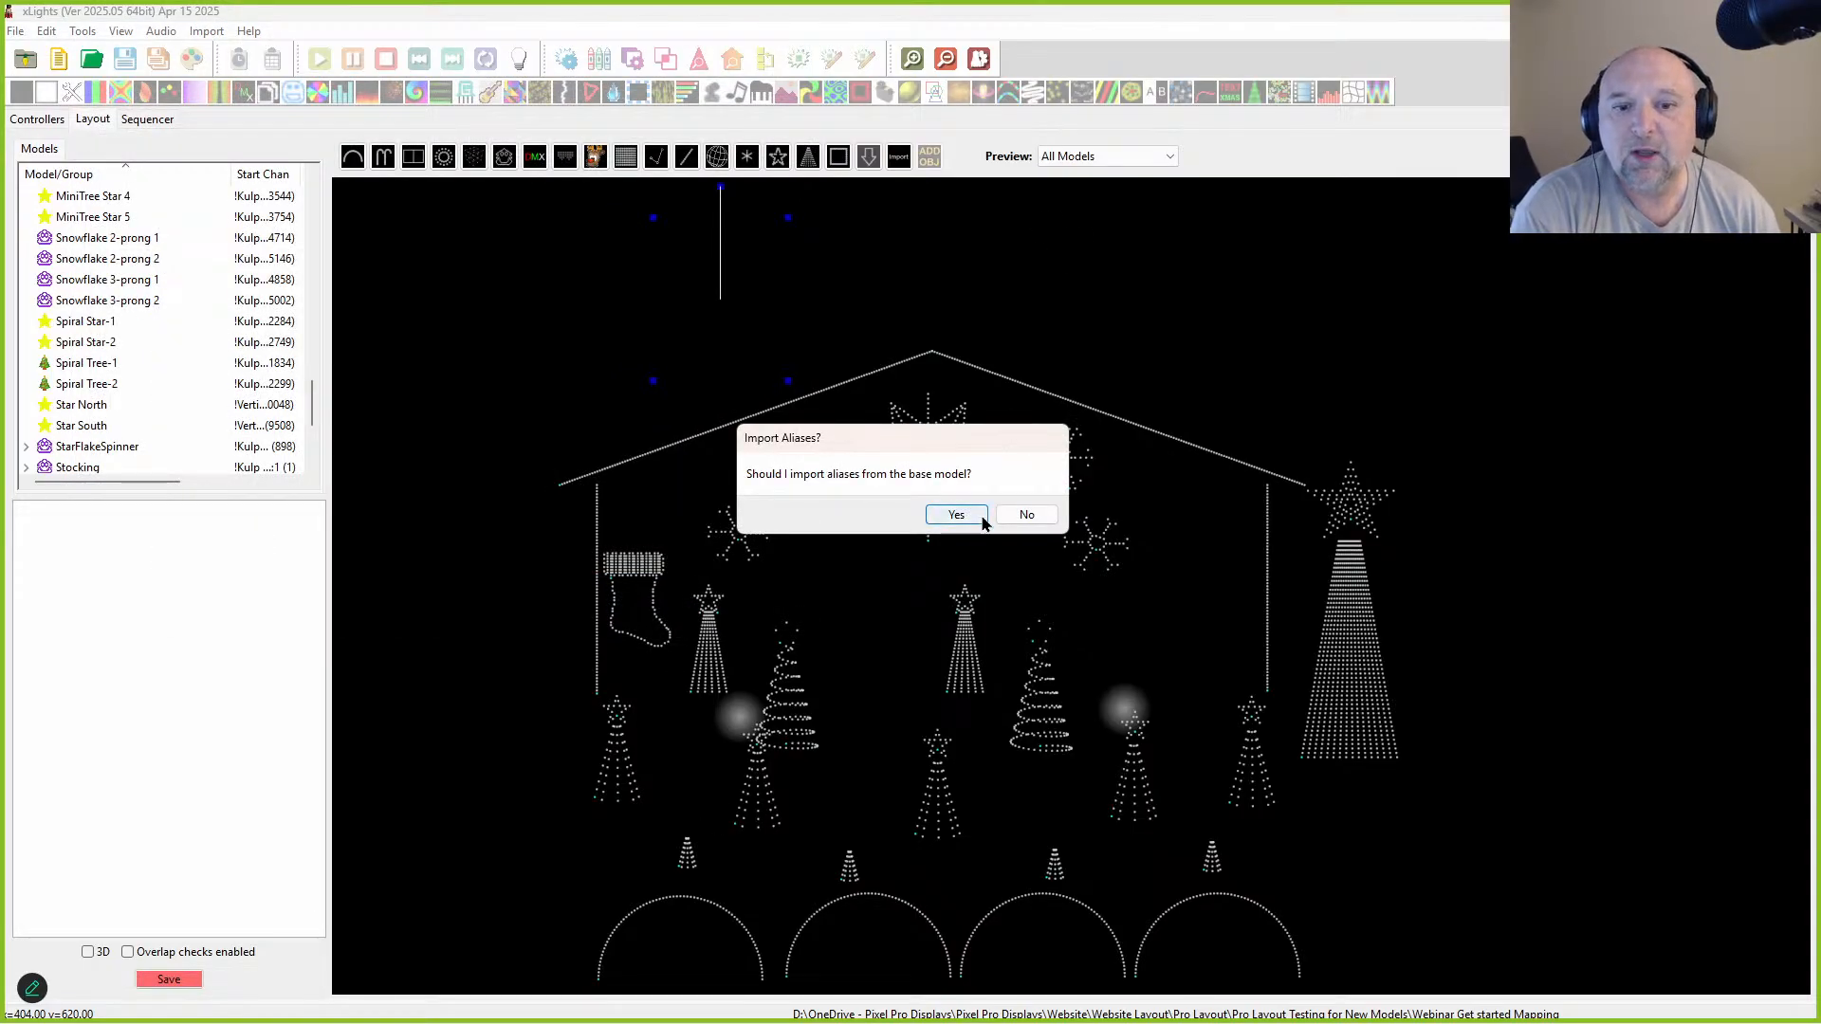
left_click(1029, 515)
Step: Move the StarFlakeSpinner outside the house above the roof slope and put the snowman in its place in the gable centre
left_click_drag(718, 360, 1189, 445)
left_click(891, 441)
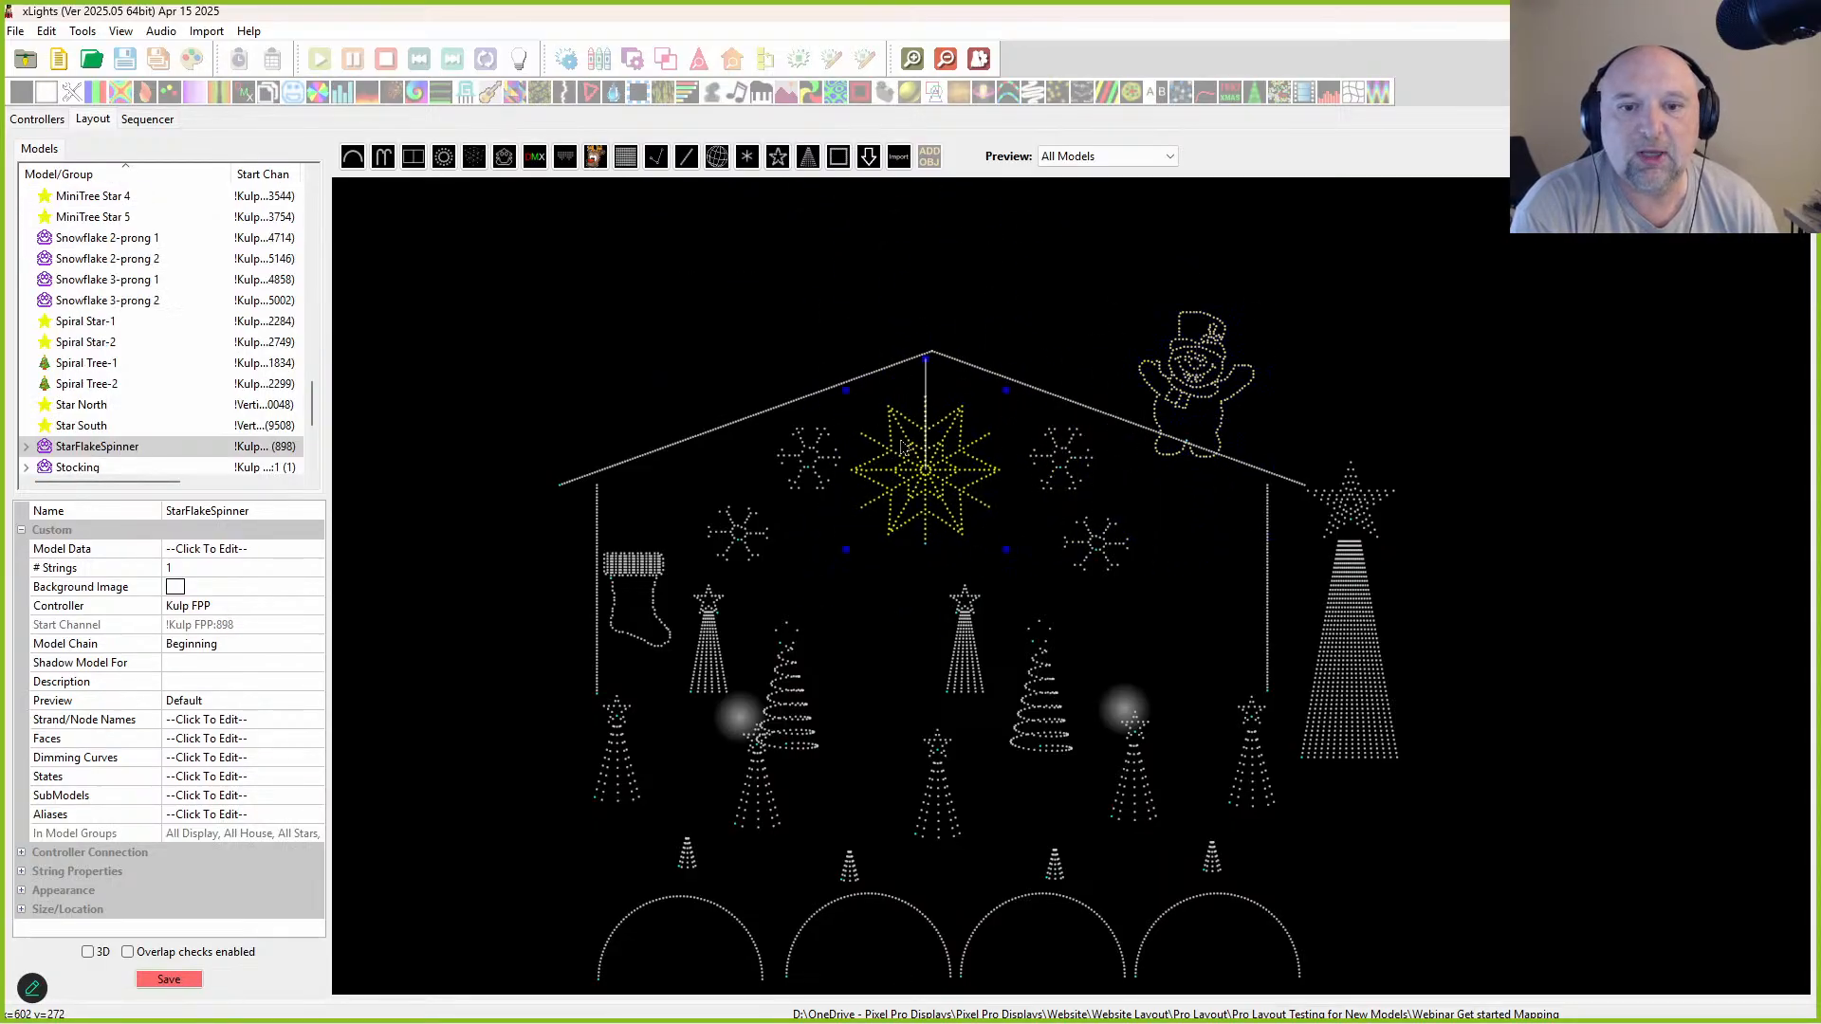
left_click_drag(934, 495, 623, 334)
left_click_drag(1202, 381, 941, 449)
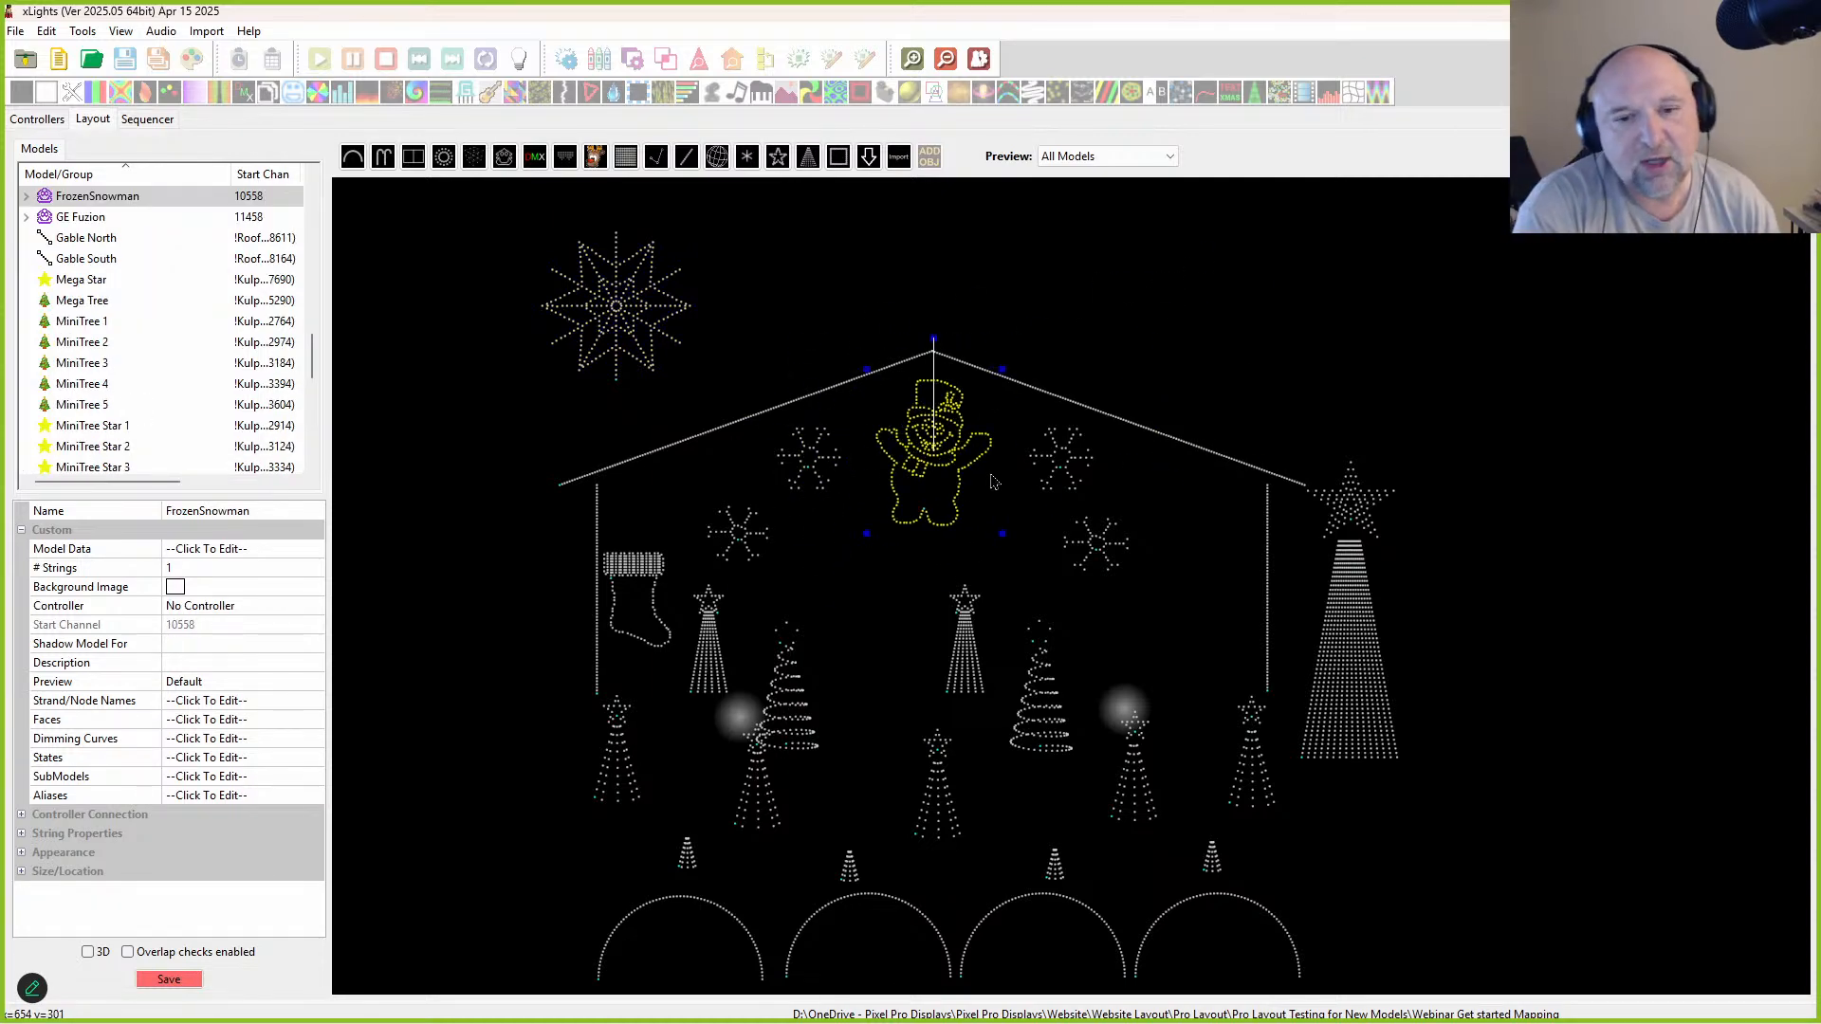
left_click_drag(679, 329, 593, 359)
left_click_drag(485, 231, 658, 395)
right_click(617, 348)
left_click(634, 360)
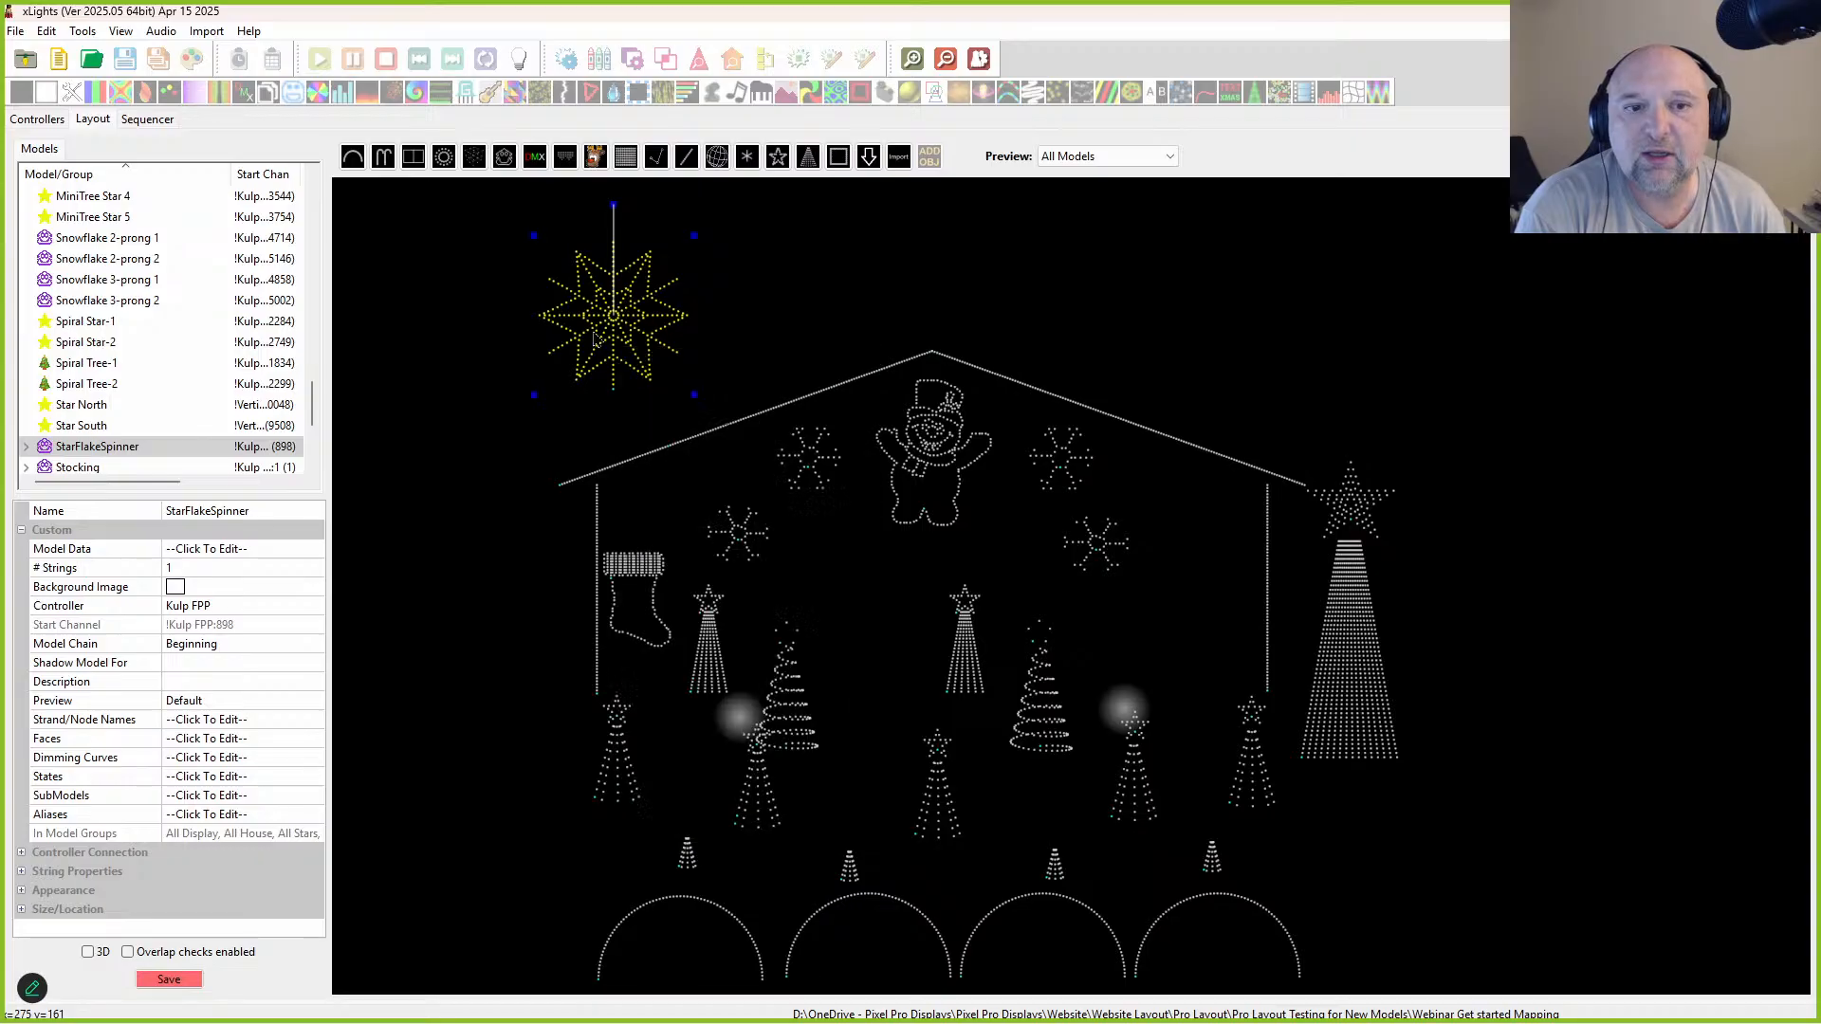
left_click_drag(518, 247, 858, 527)
left_click_drag(398, 211, 840, 479)
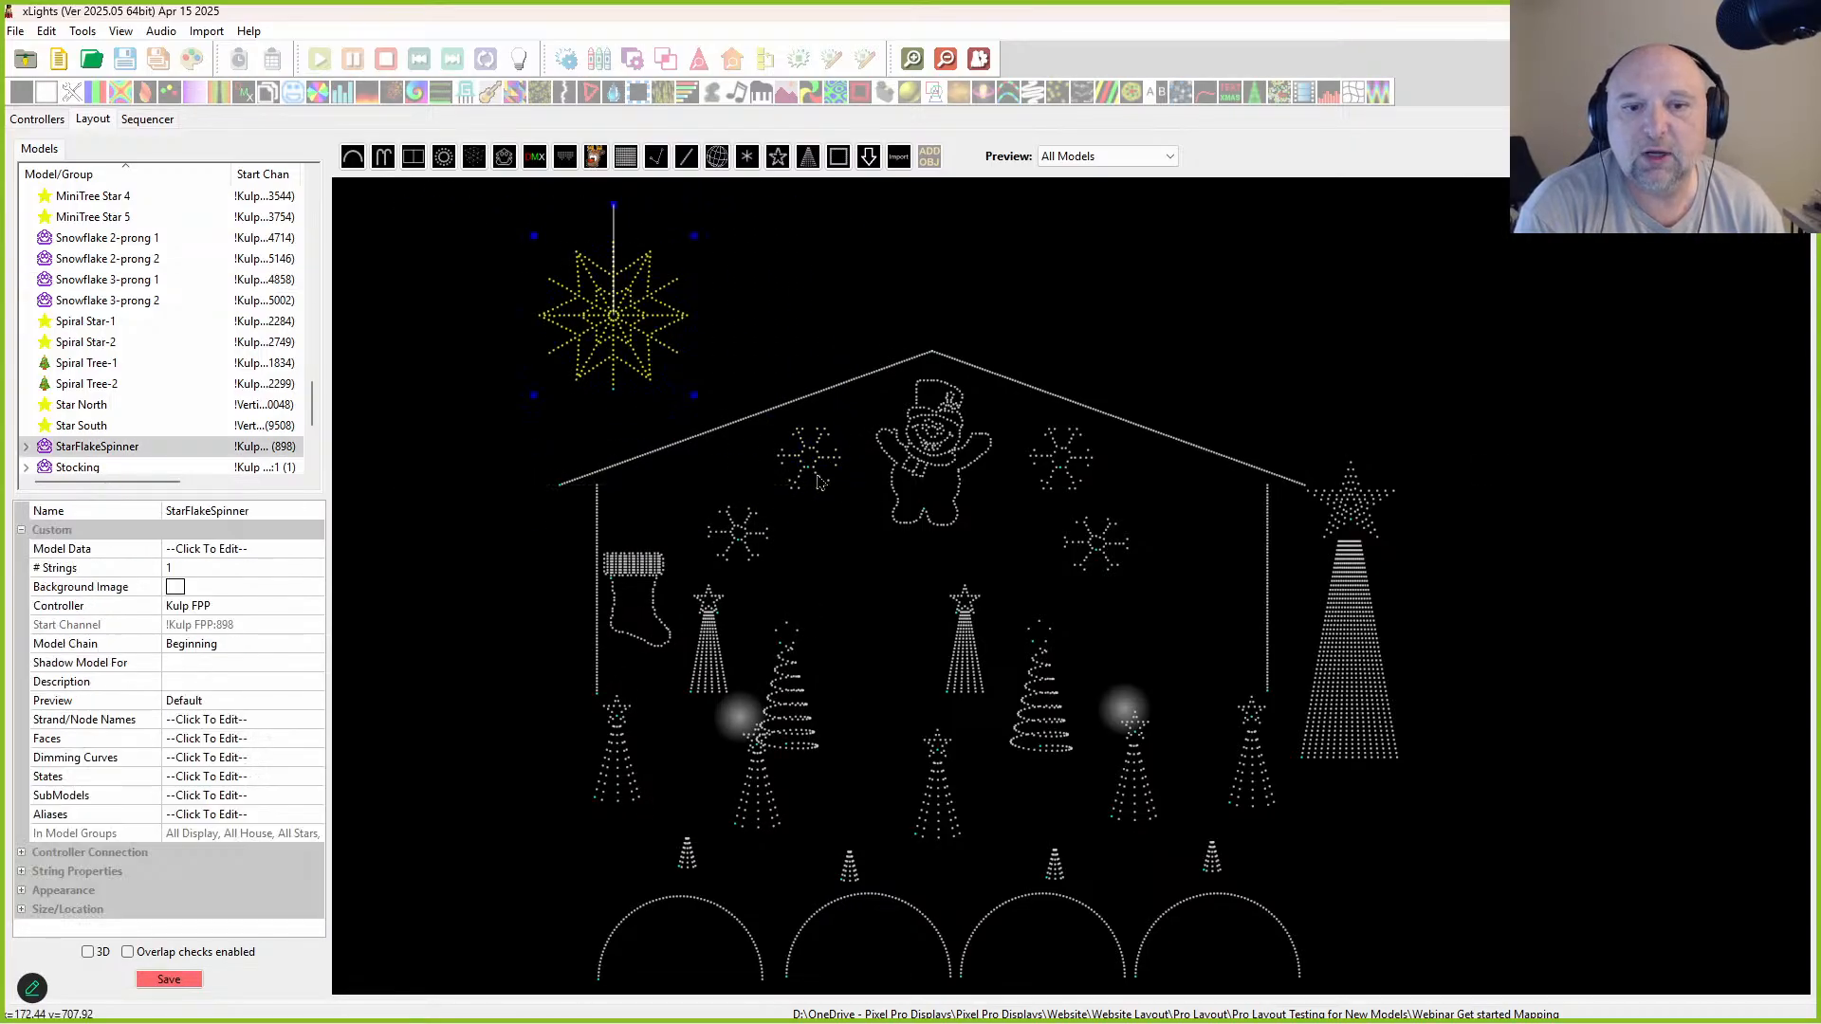
Step: Move the StarFlakeSpinner outside the house beside the stocking, and bulk edit it, Stocking and Vertical South to Inactive
left_click_drag(633, 319, 501, 590)
left_click_drag(360, 476, 730, 704)
right_click(627, 607)
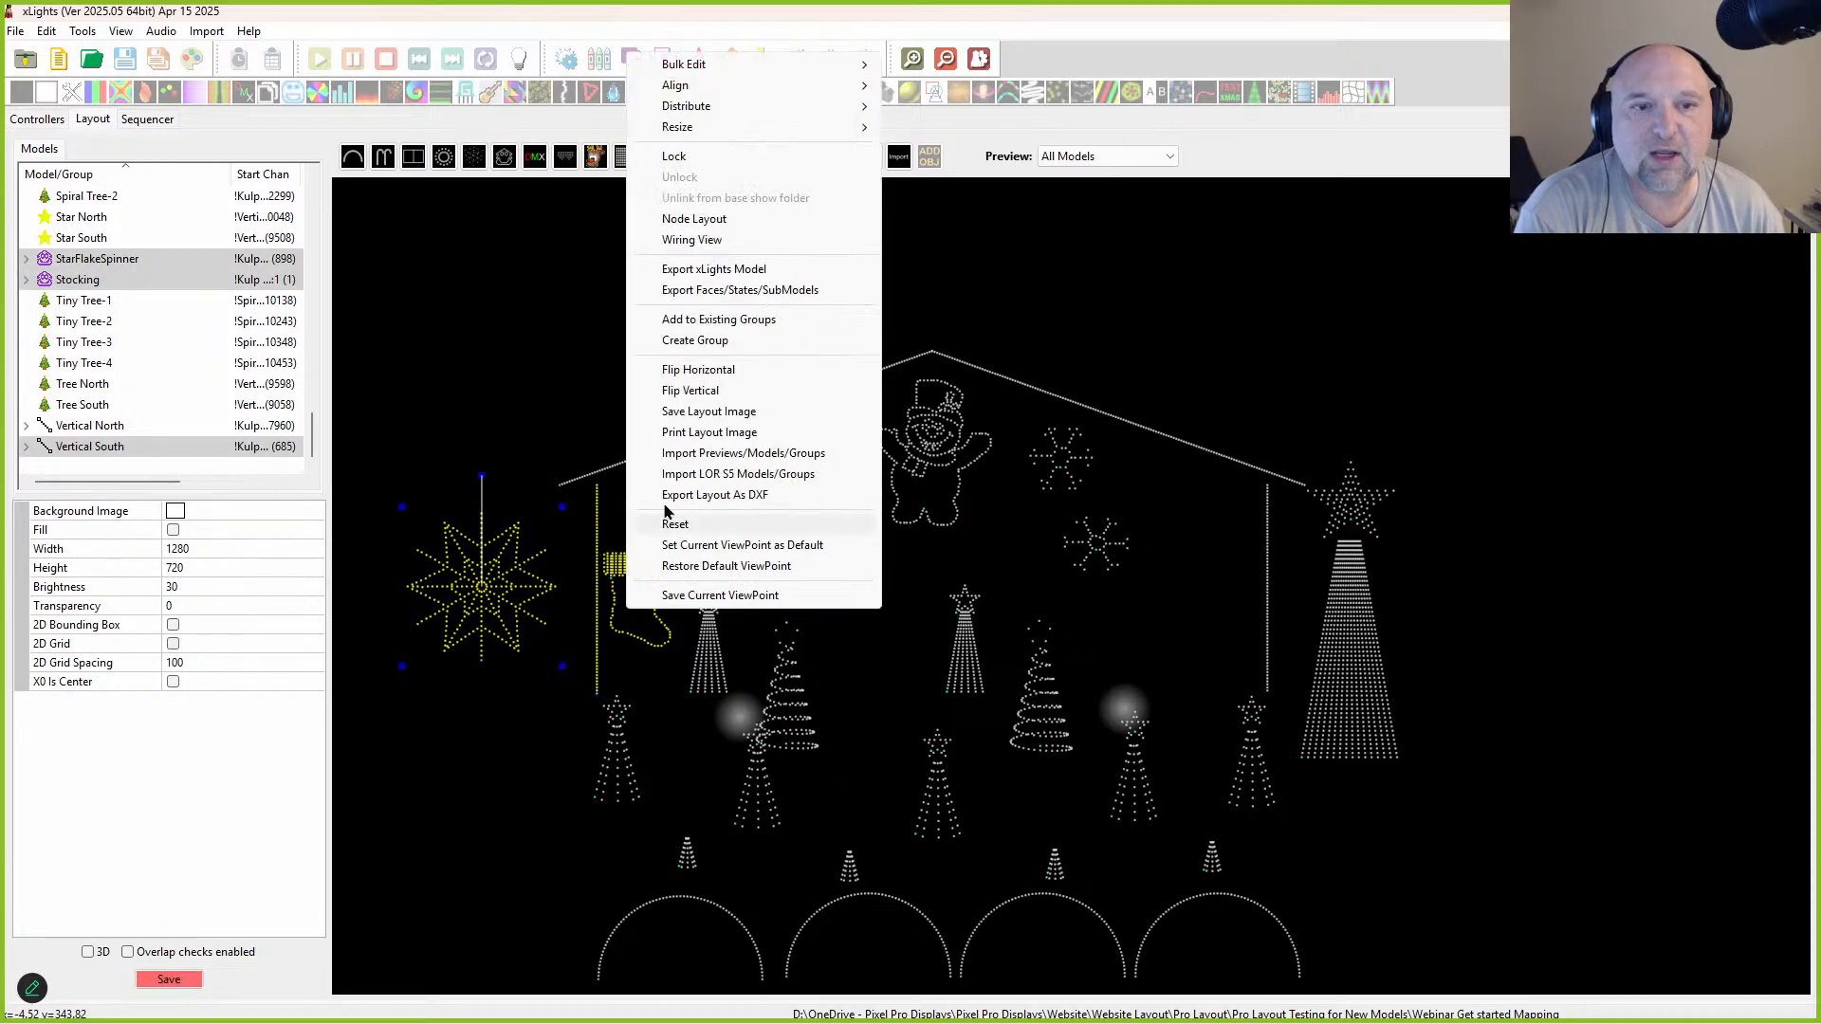
mouse_move(681, 76)
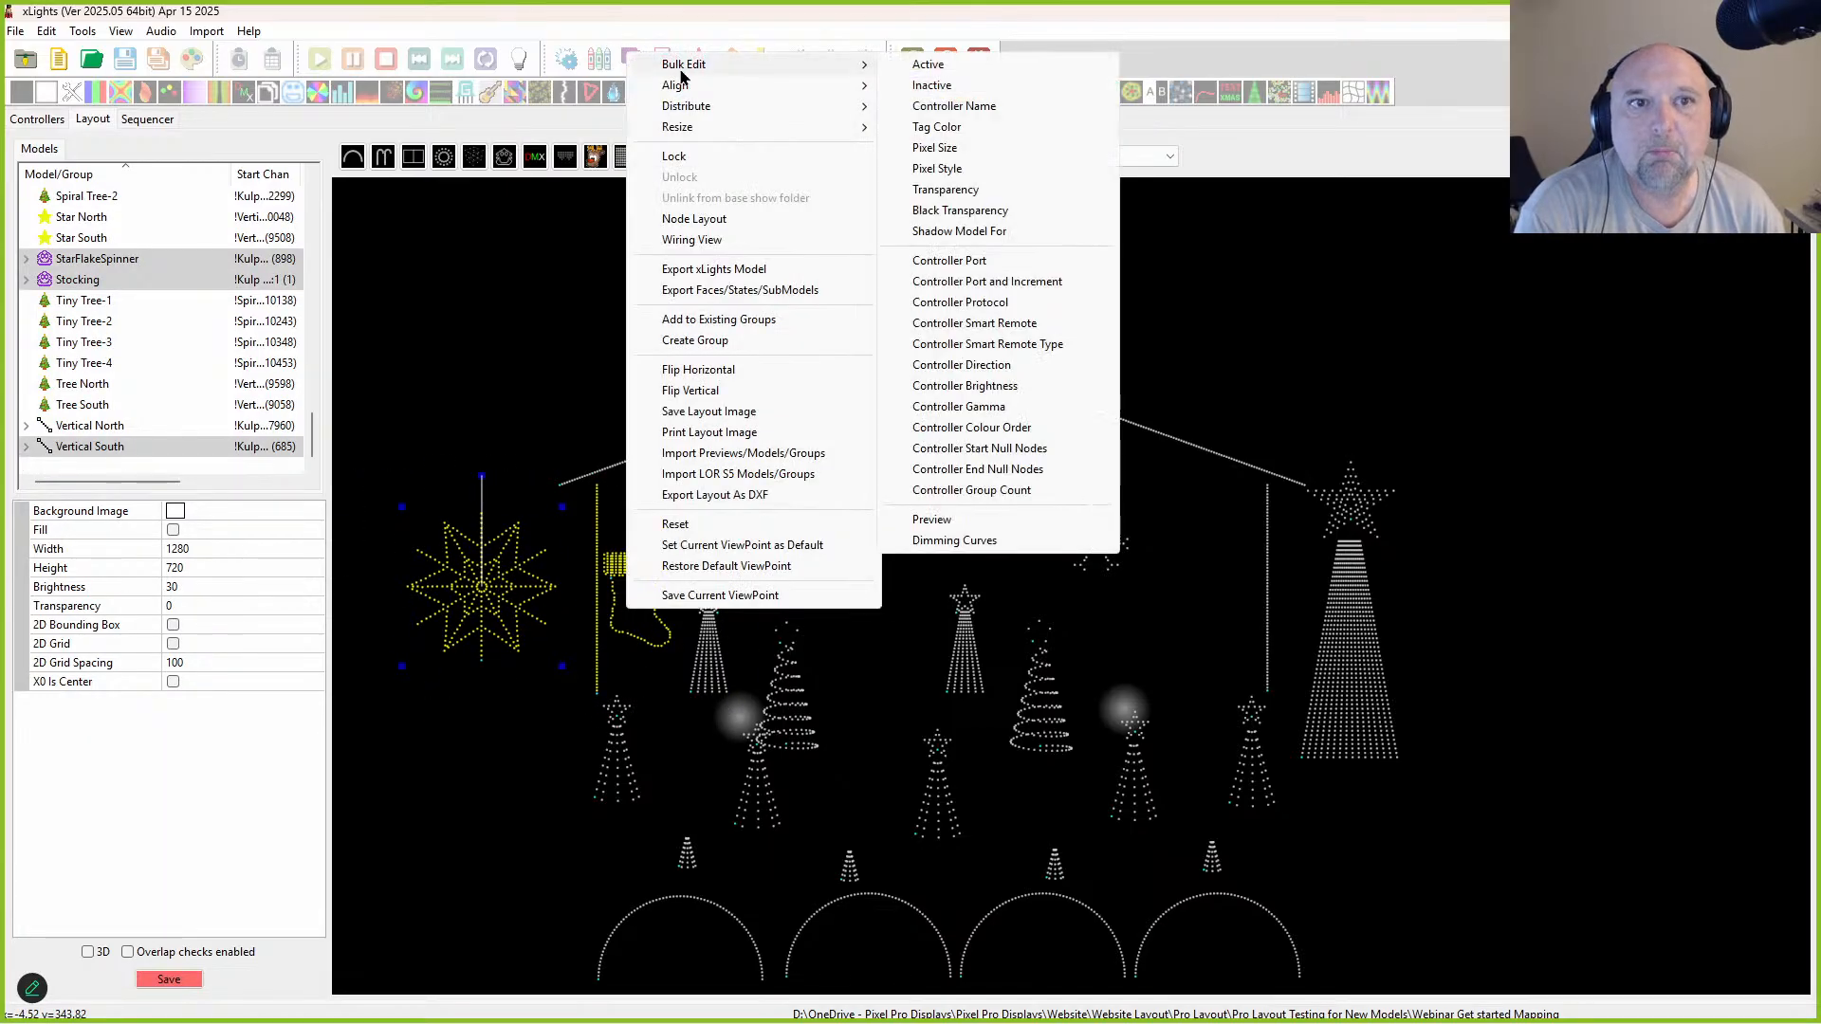
left_click(961, 87)
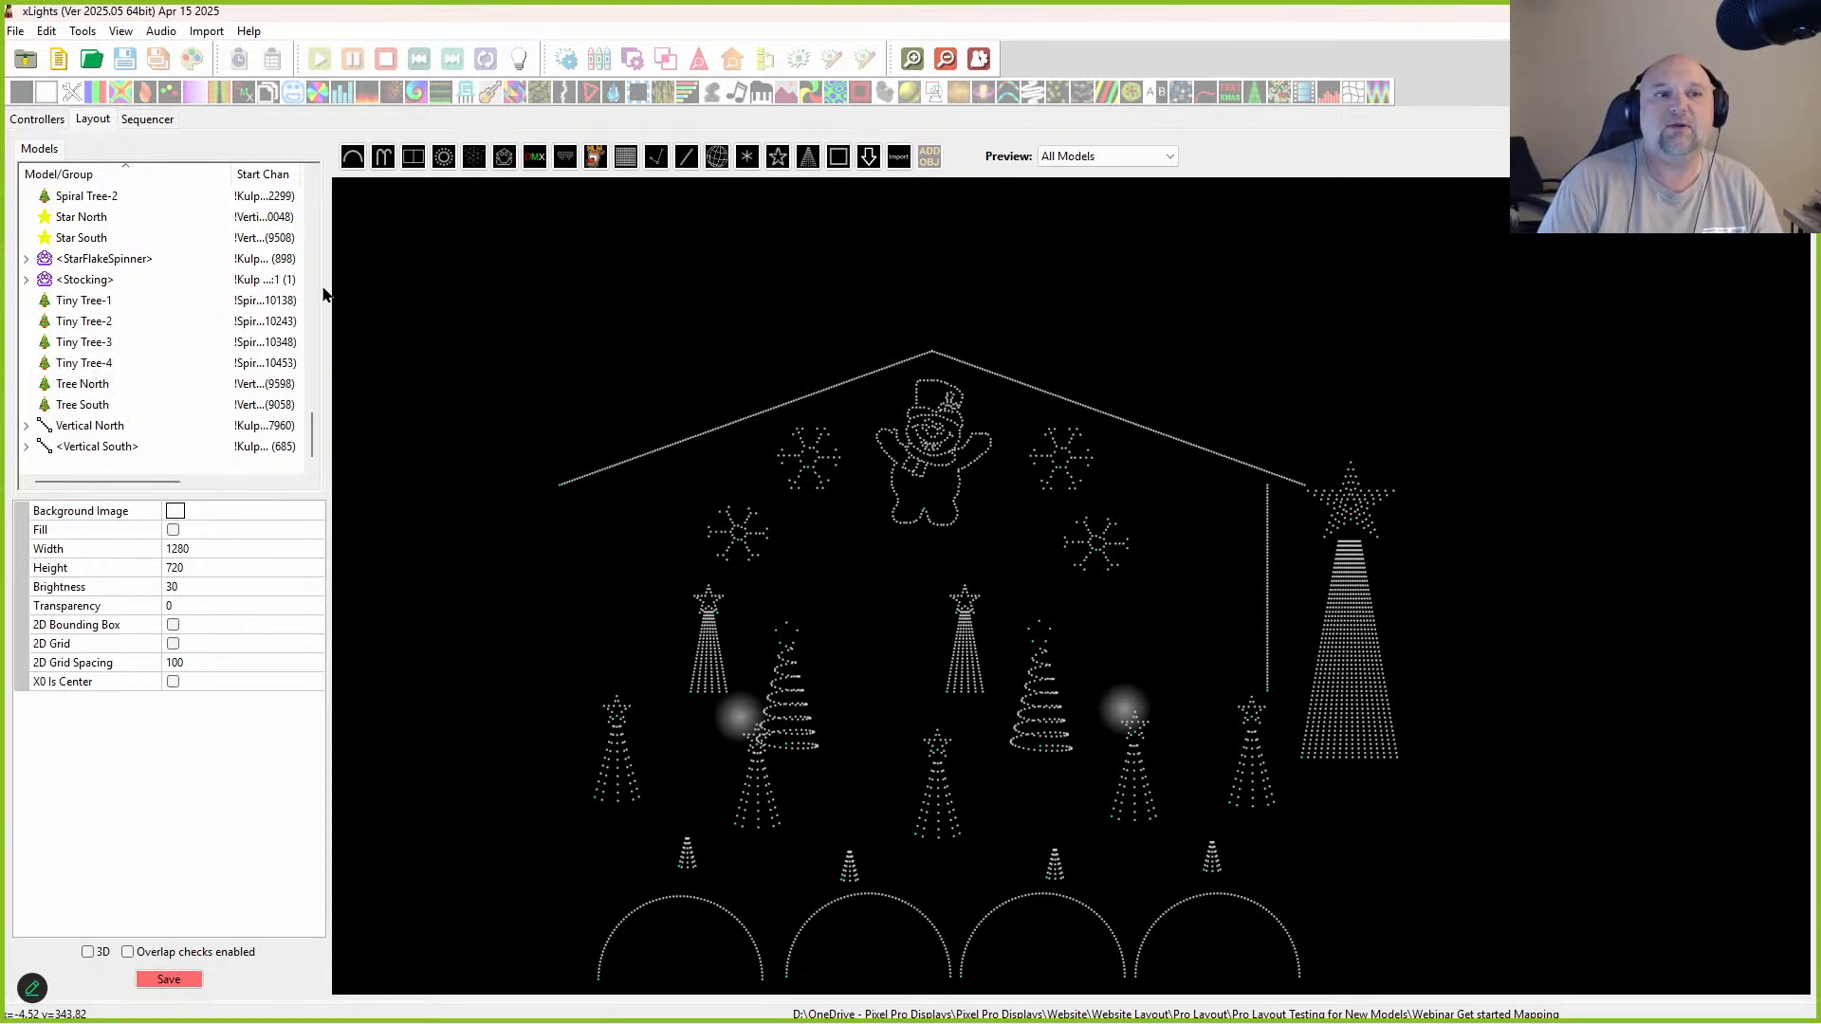
Step: Widen the model list and its name column, and select the StarFlakeSpinner and Stocking entries together
left_click_drag(323, 294, 429, 297)
left_click_drag(226, 172, 274, 172)
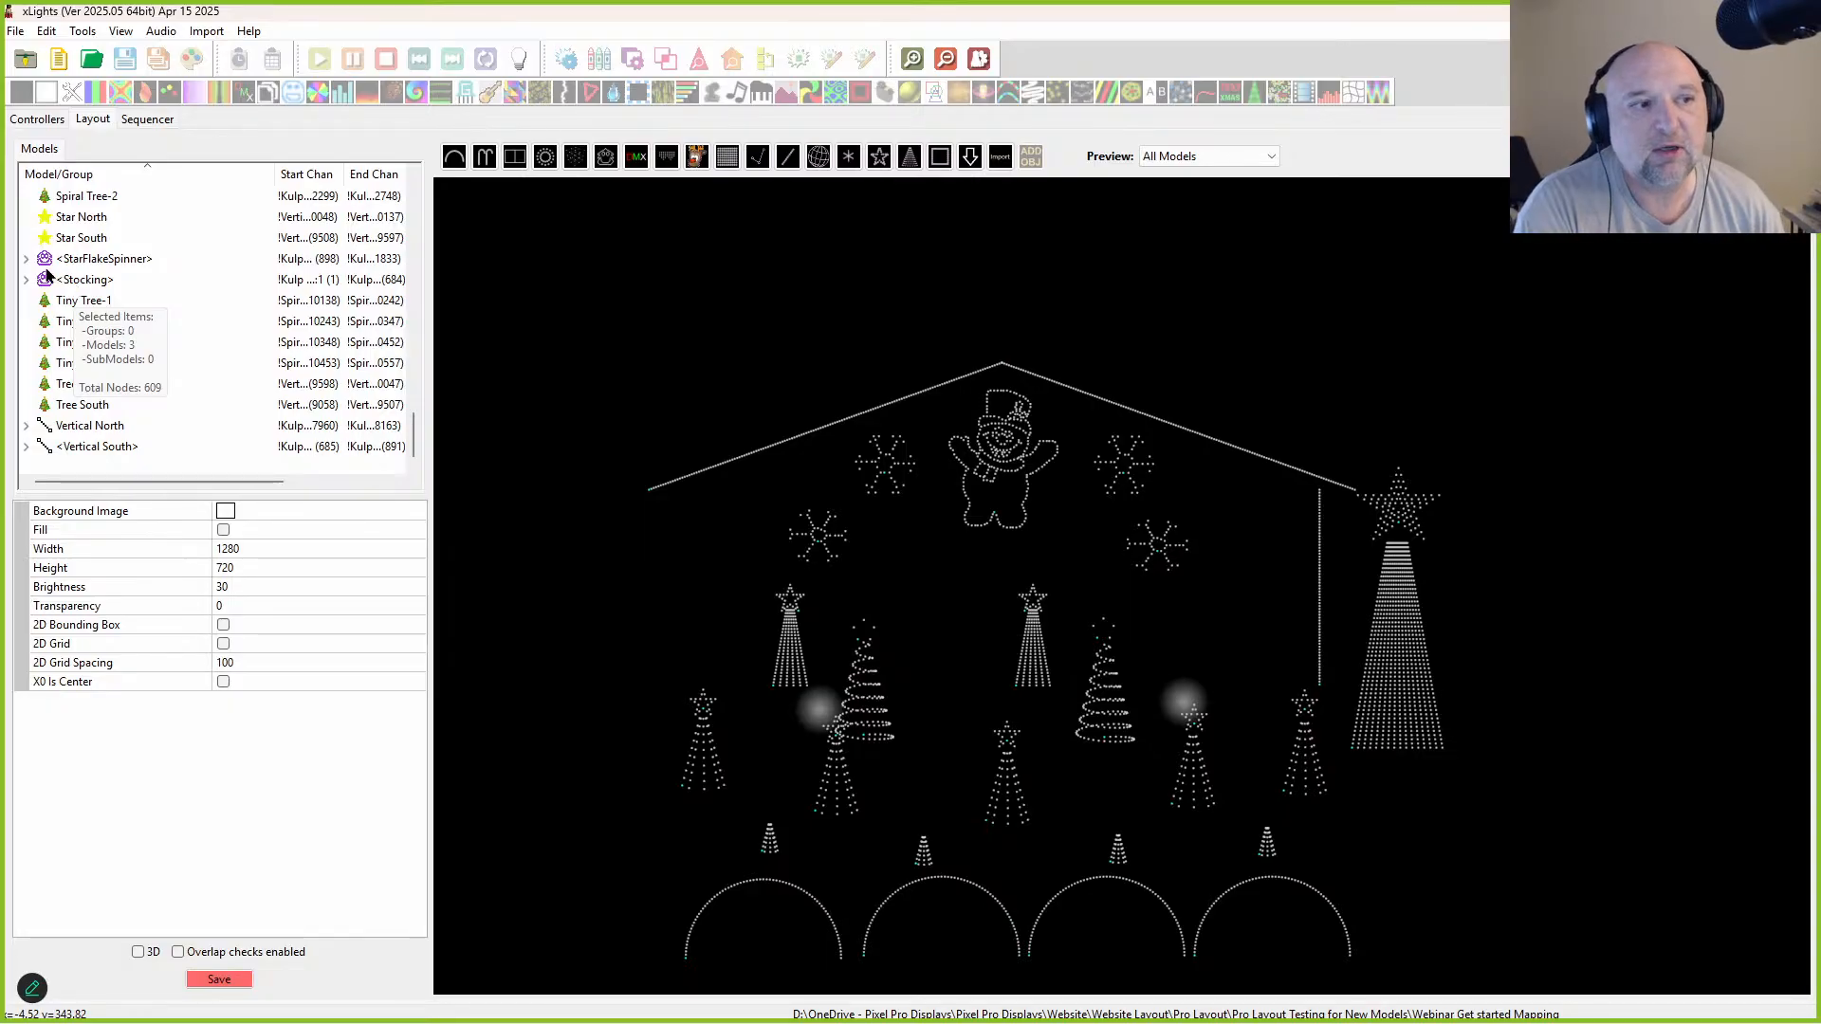
left_click(68, 266)
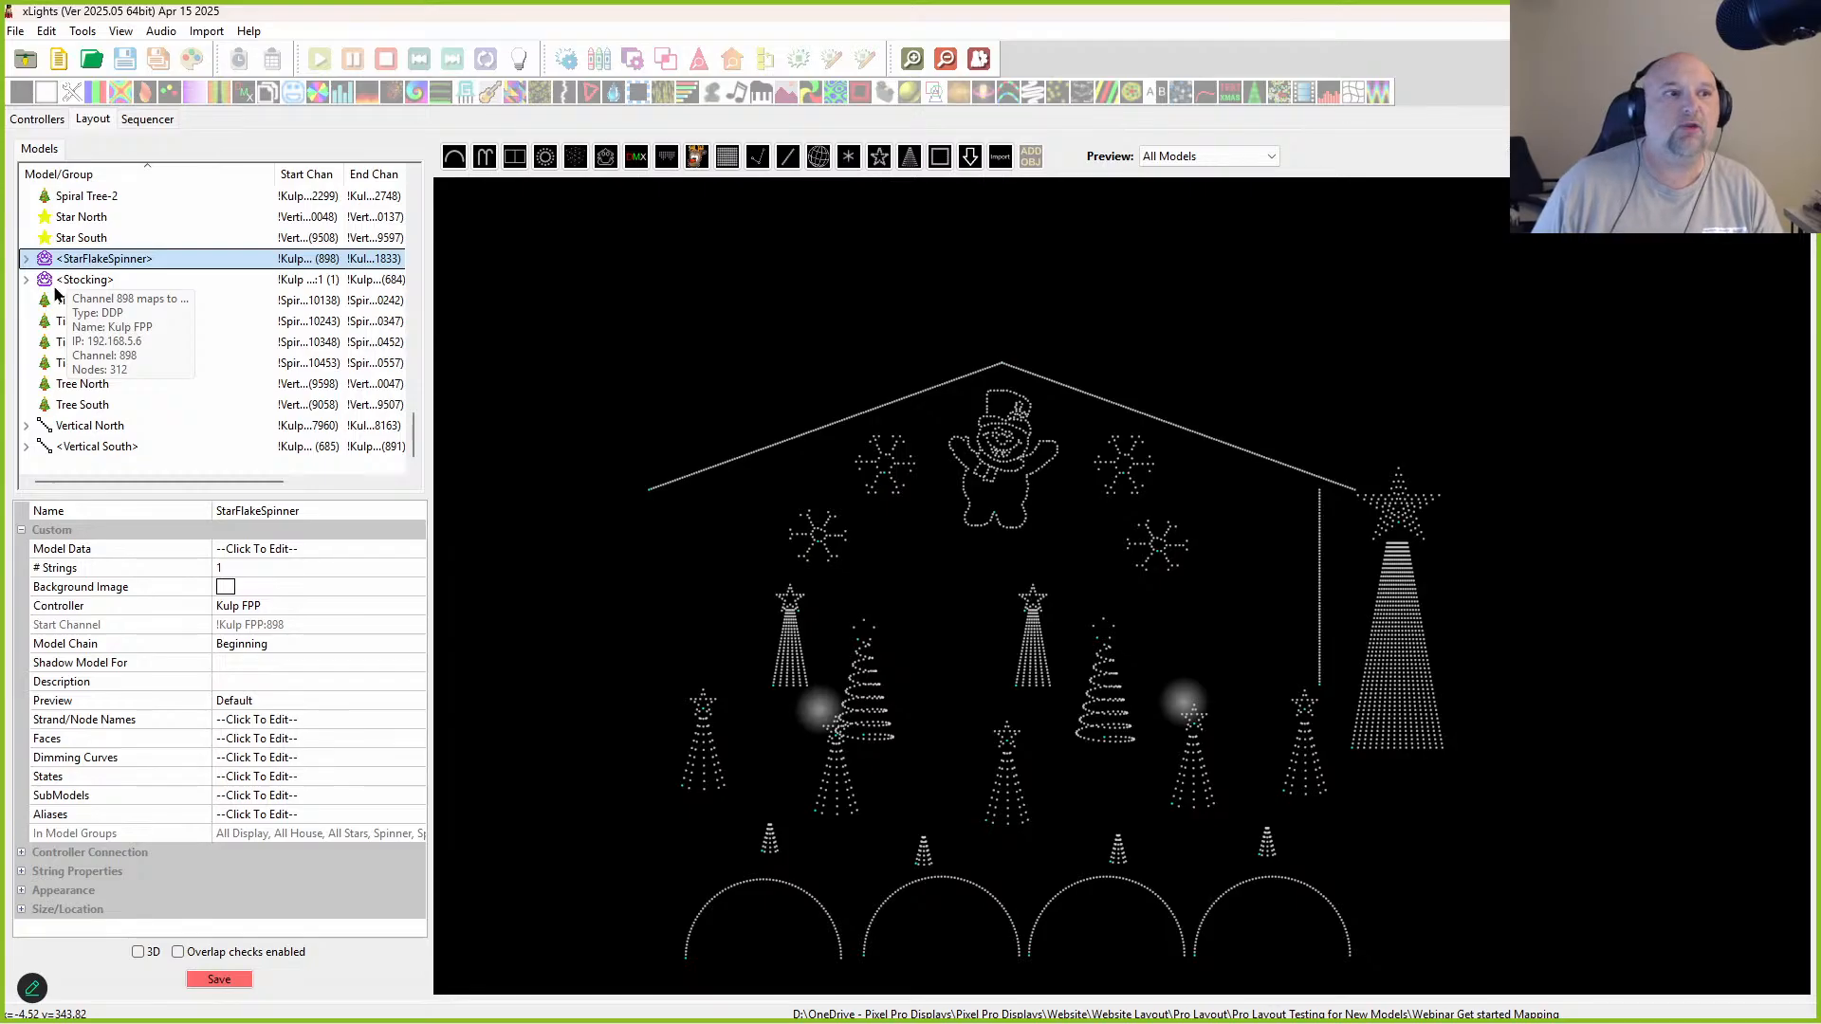
left_click(59, 280, "ctrl")
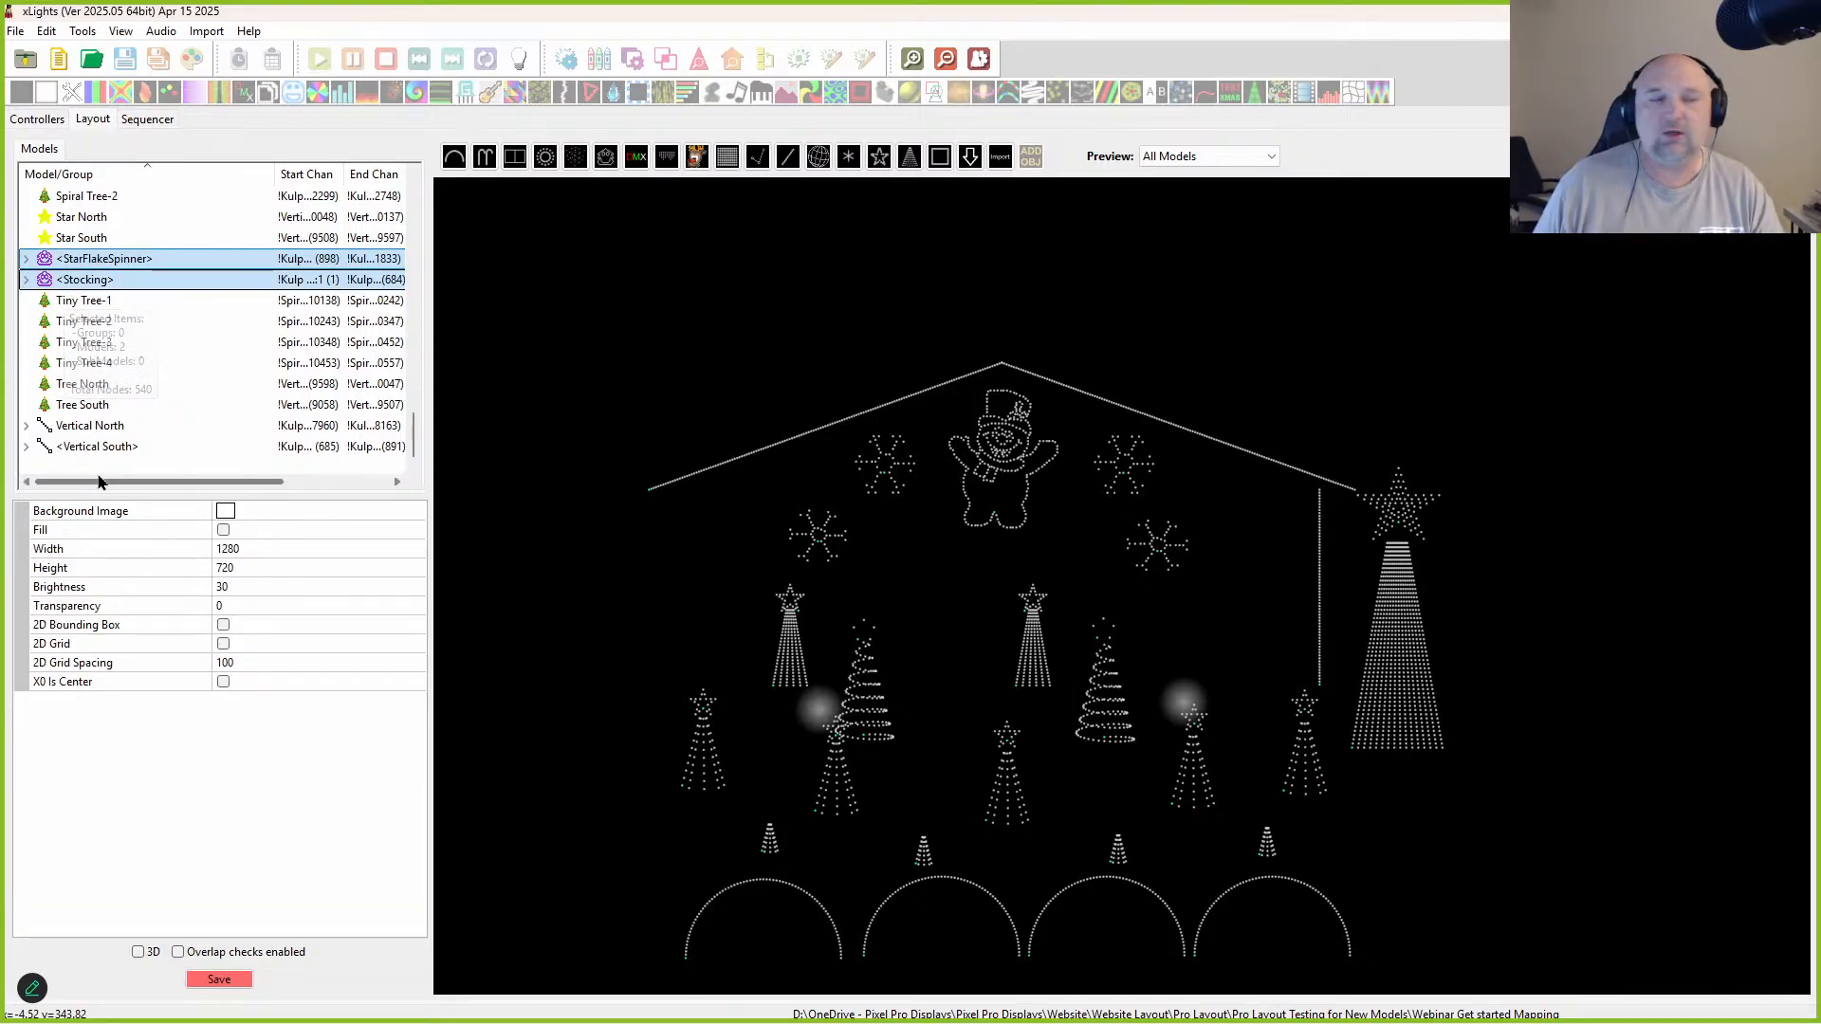
Step: Look through the model list to compare how inactive models and active models are listed
scroll(102, 349, "up", 7)
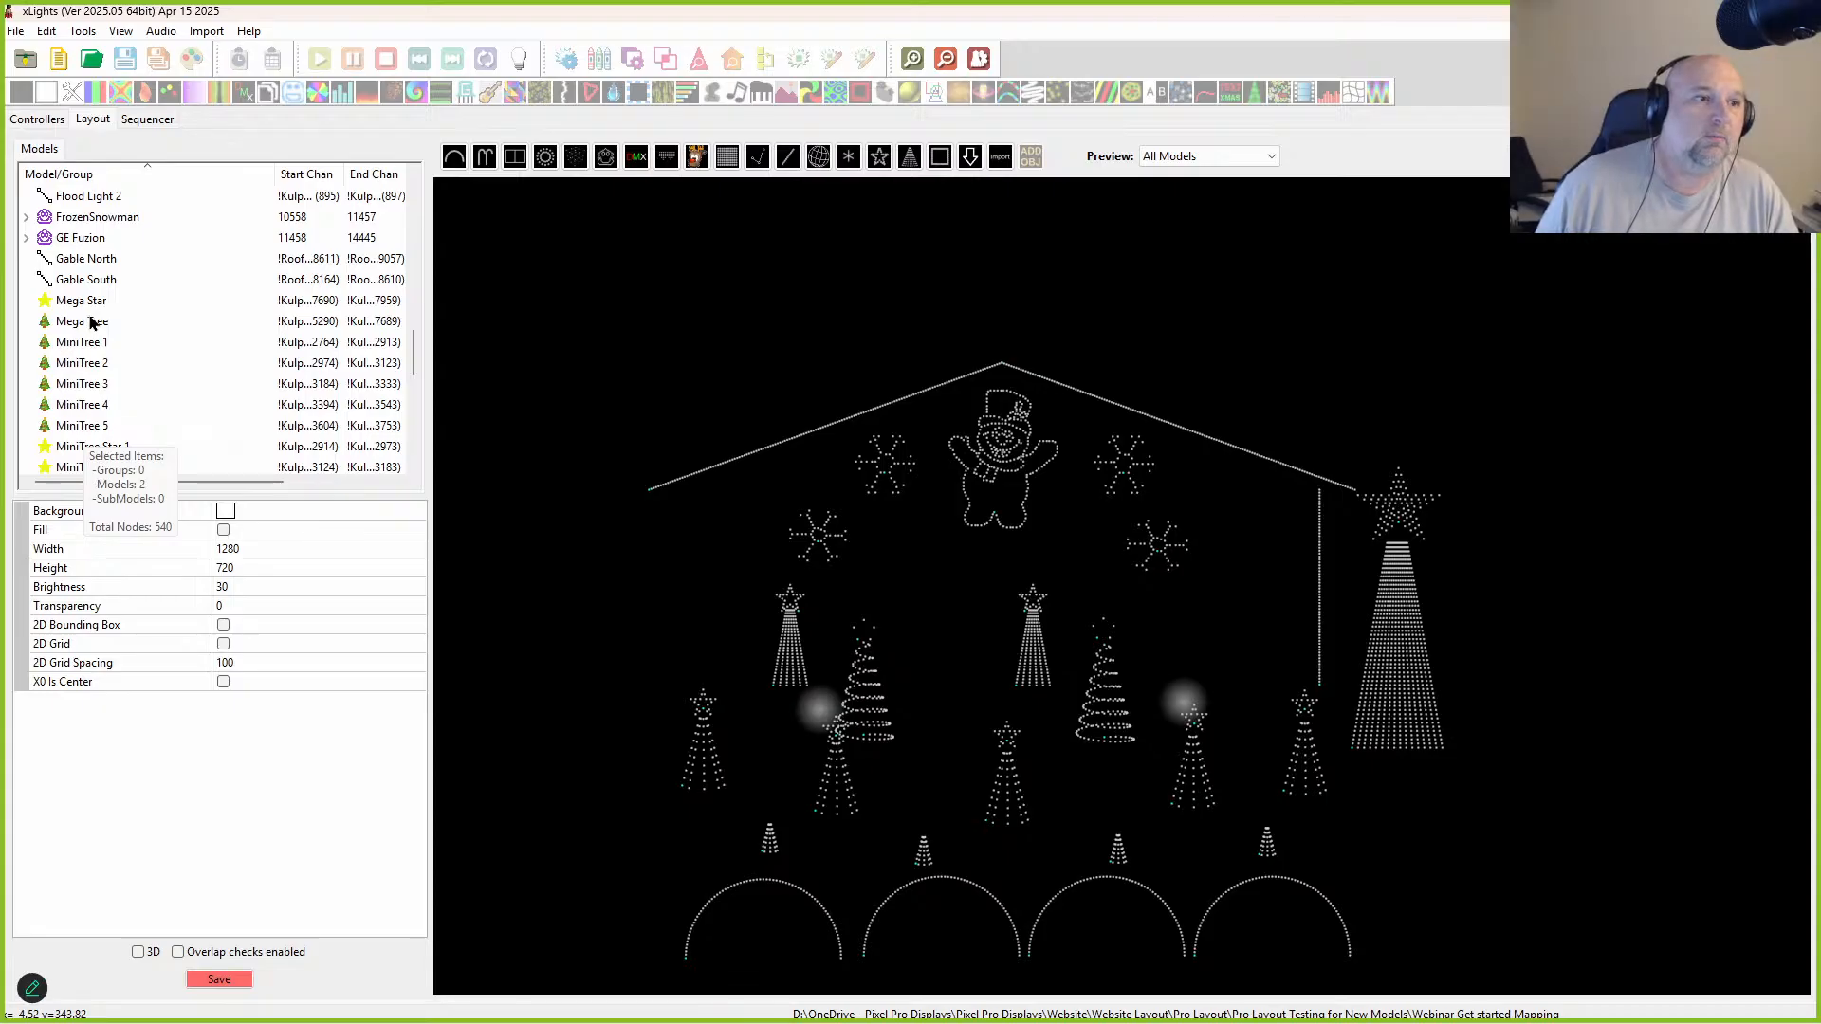
scroll(91, 297, "up", 6)
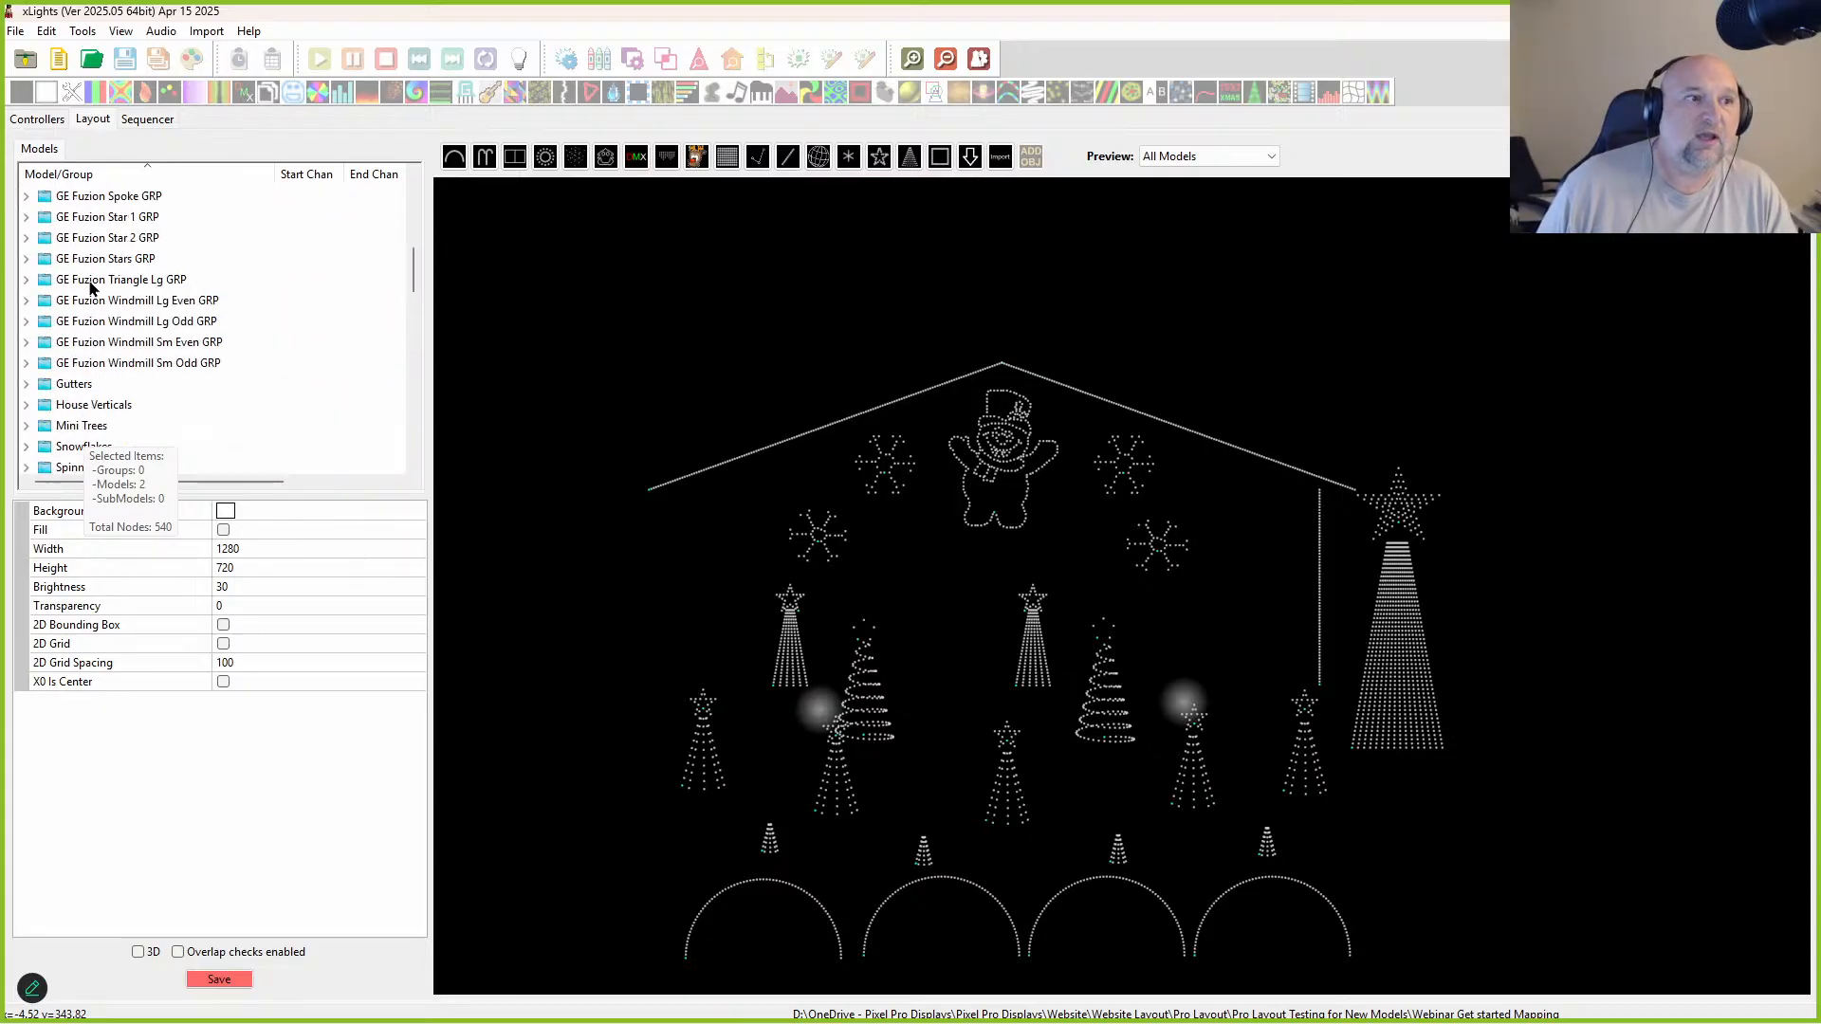
scroll(91, 289, "down", 4)
scroll(93, 298, "down", 2)
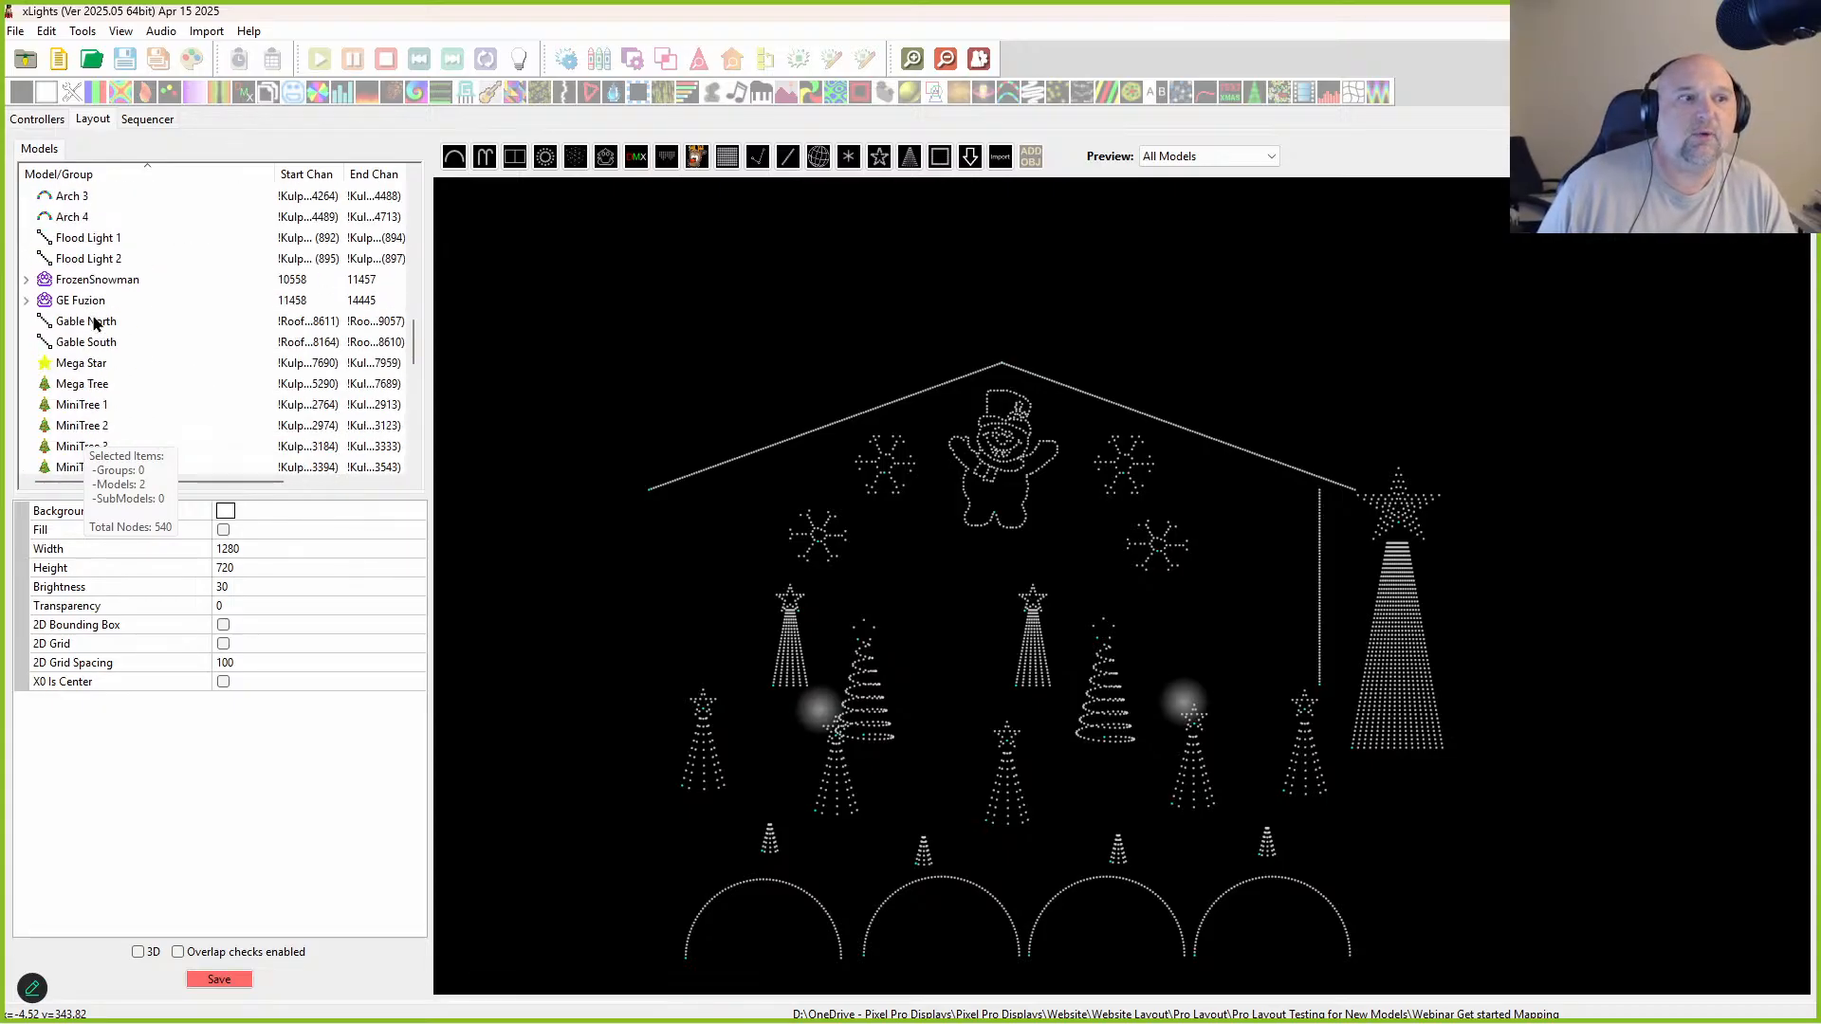
scroll(78, 313, "down", 5)
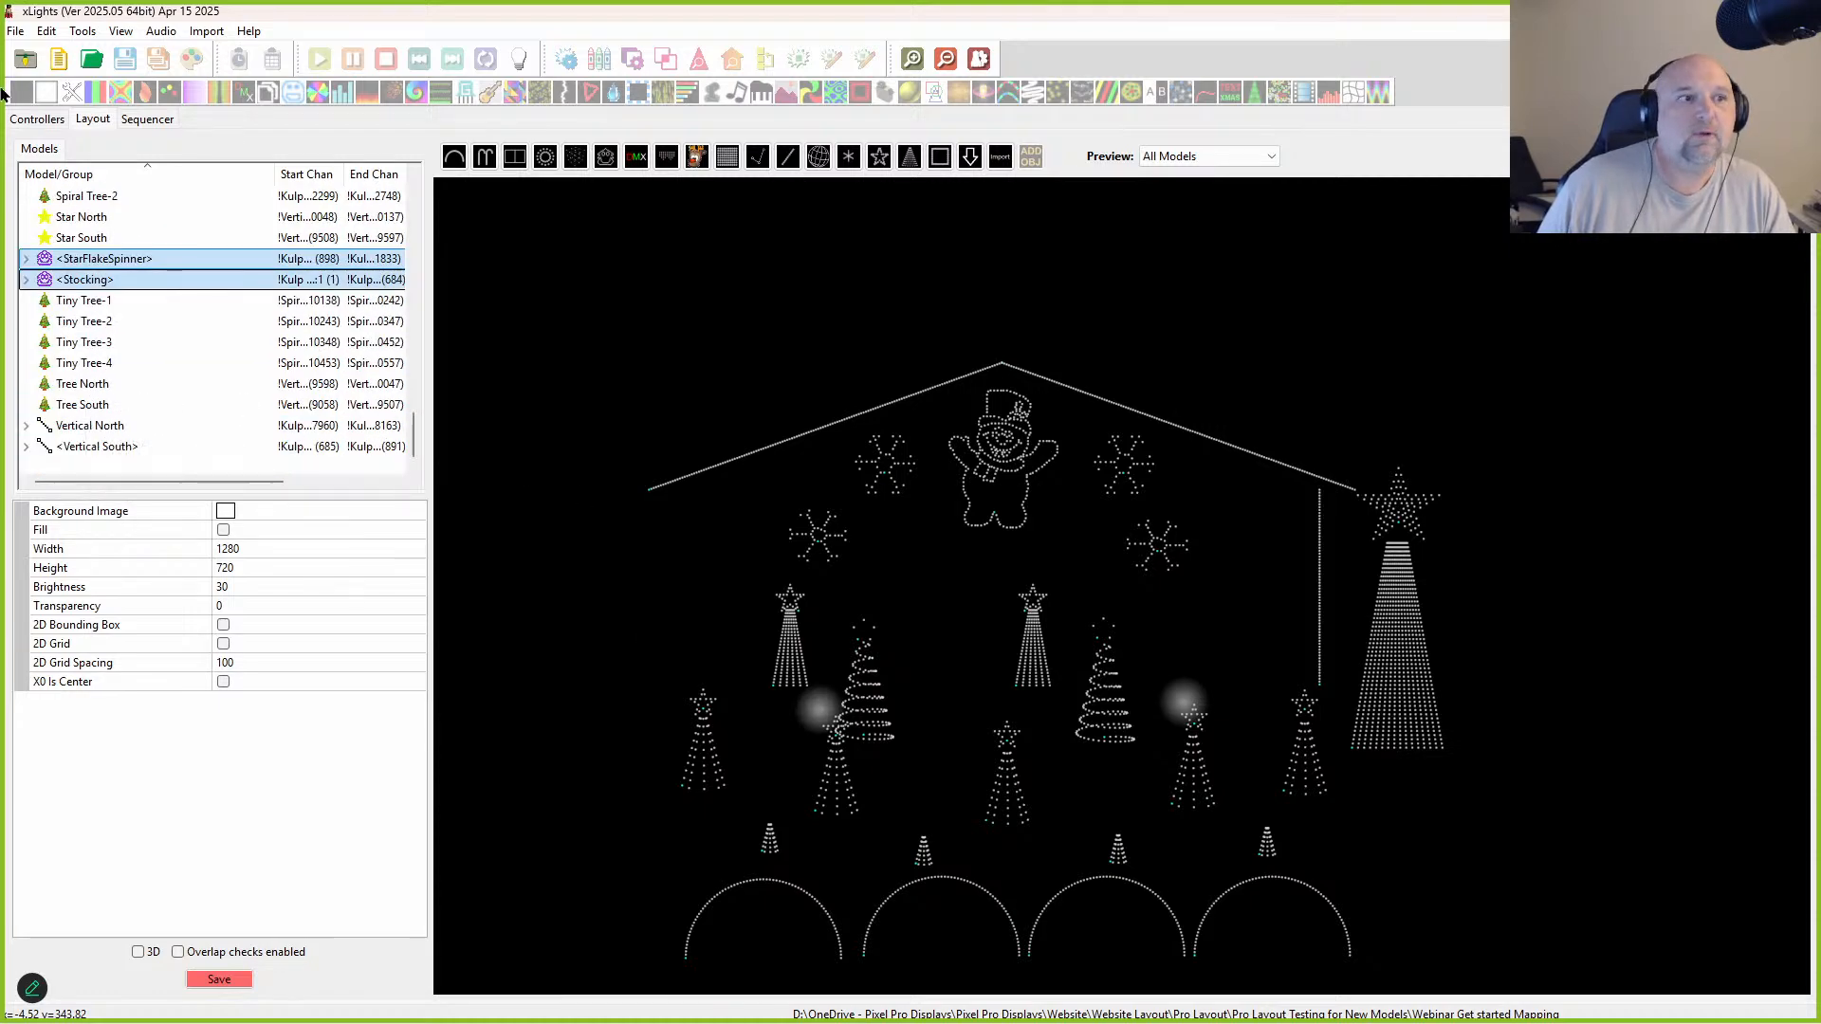
scroll(73, 348, "up", 8)
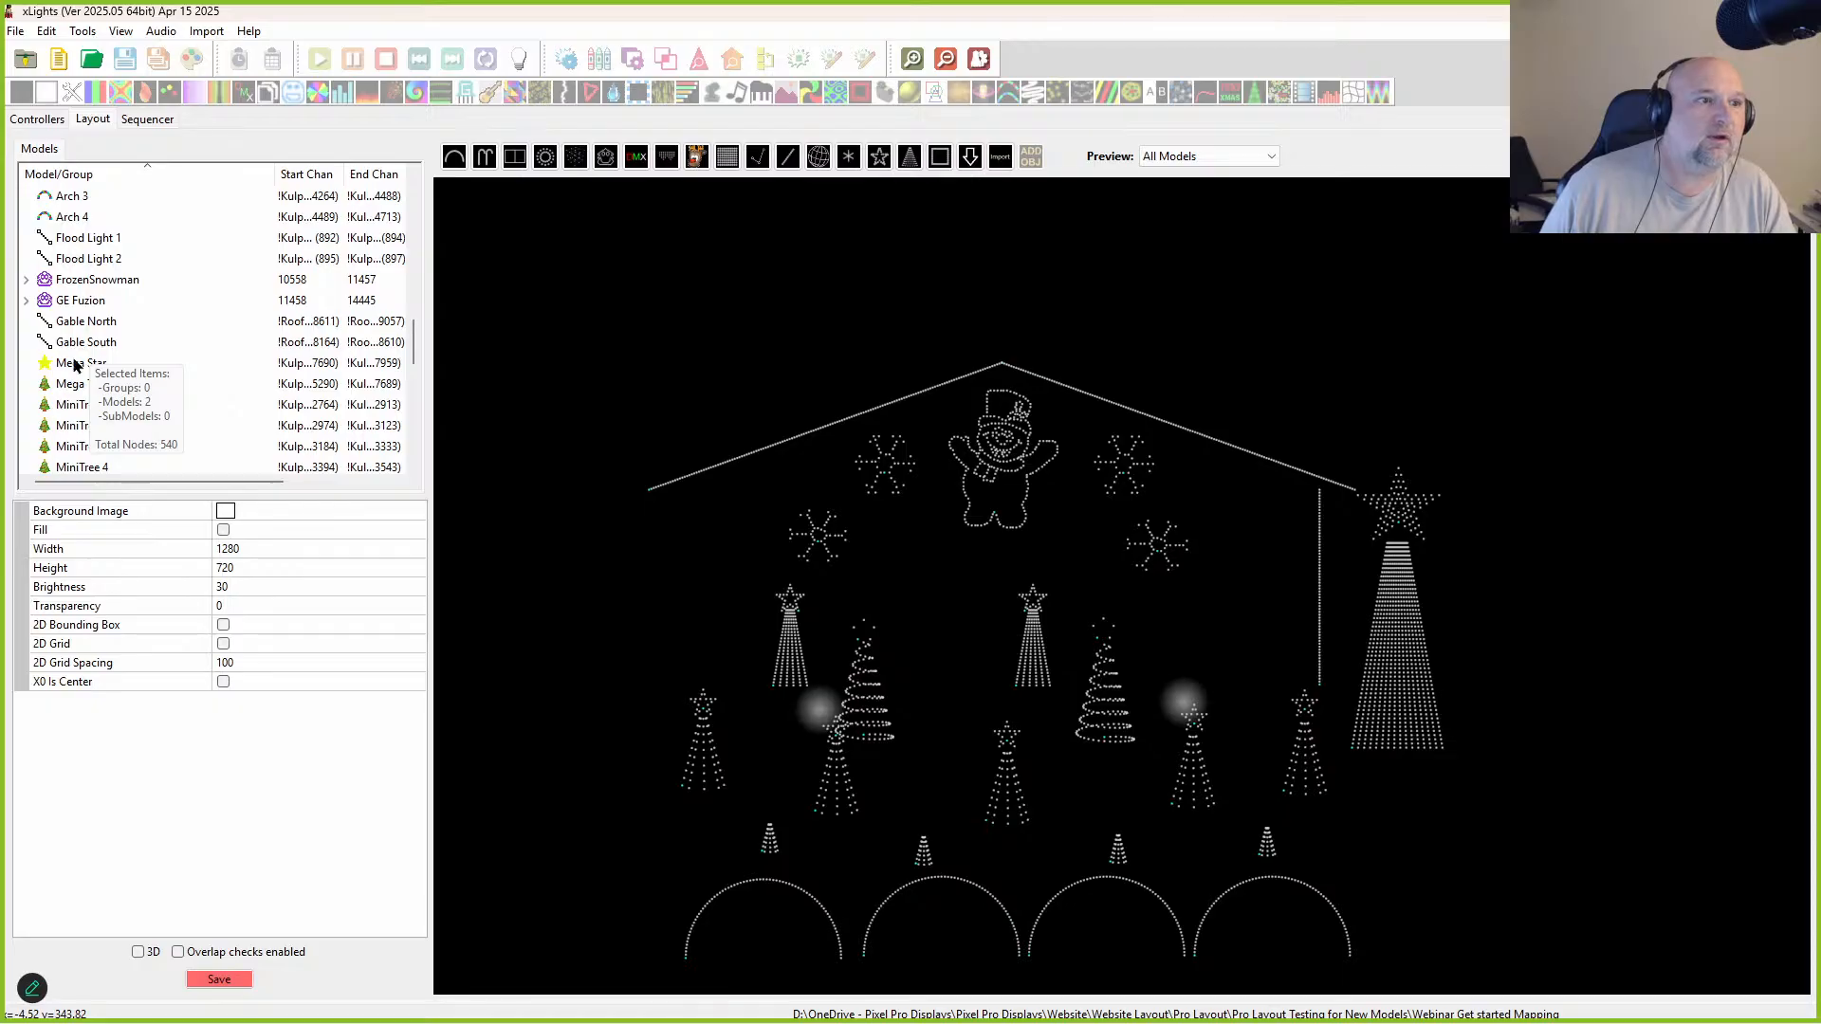
scroll(69, 264, "down", 2)
scroll(68, 285, "down", 6)
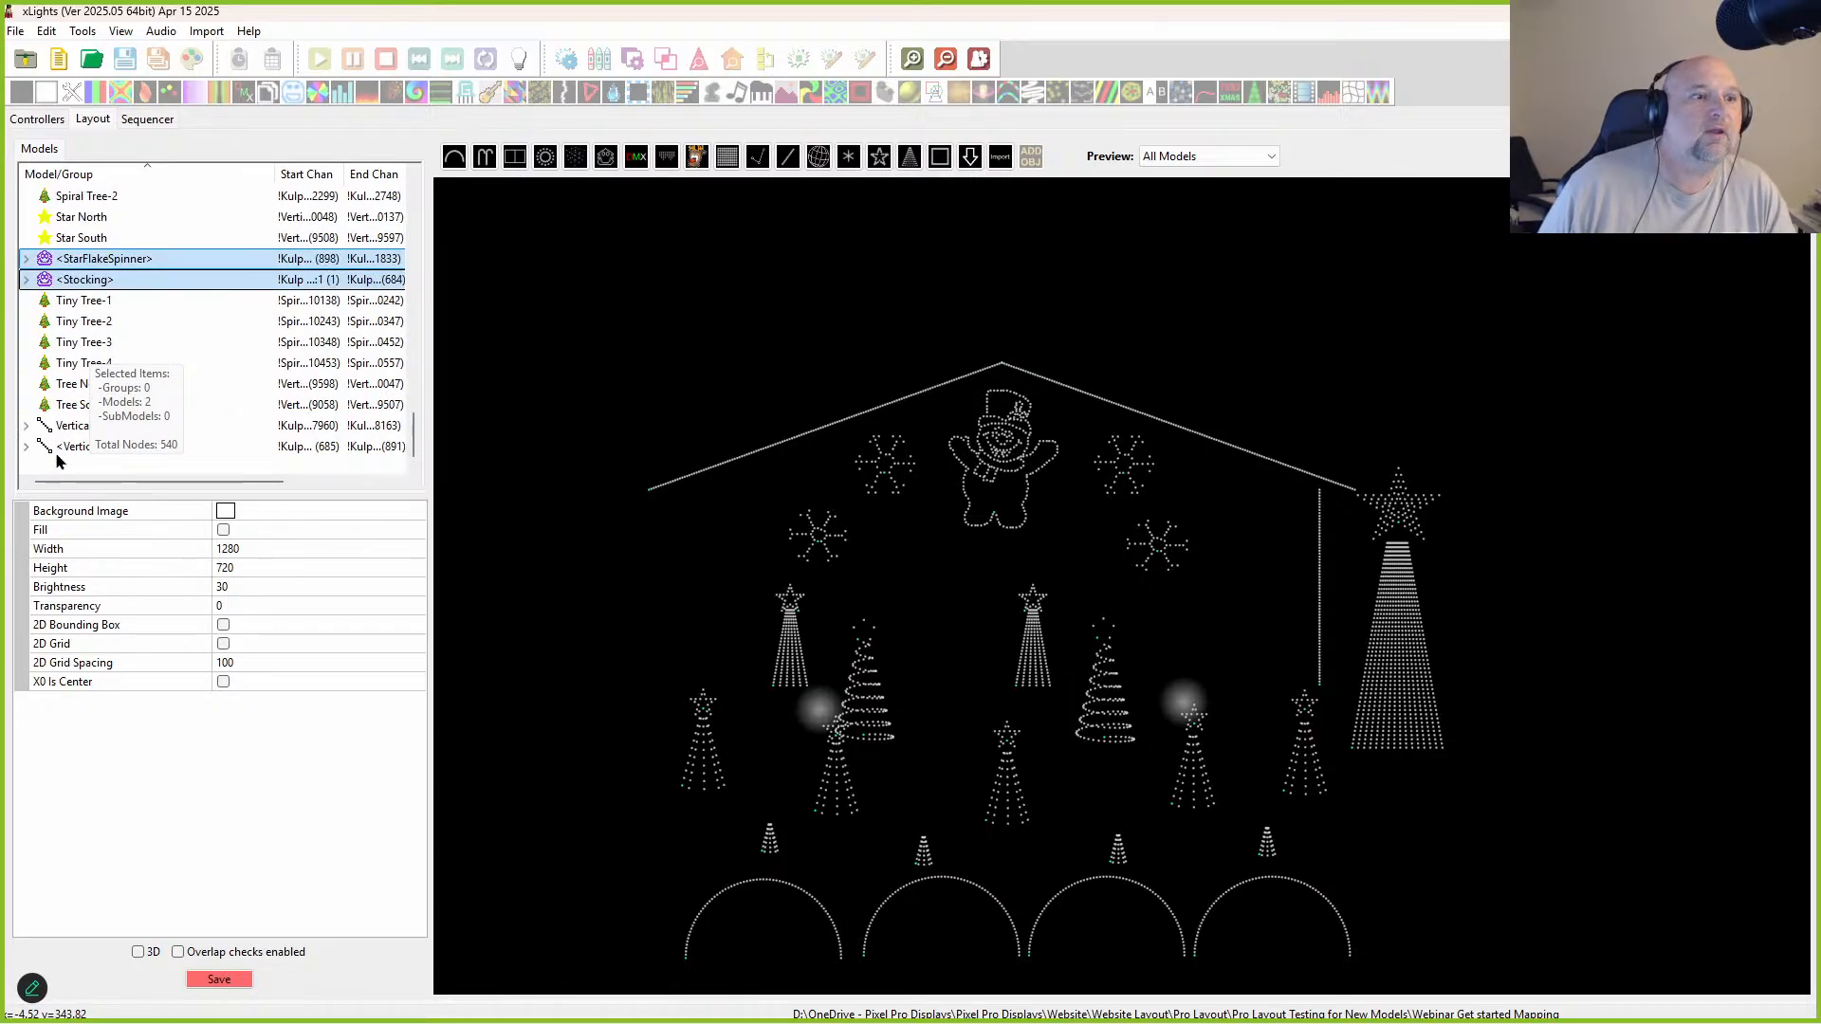
Step: Select Vertical South, Stocking and StarFlakeSpinner in the model list and bulk edit them to Active
left_click(63, 447)
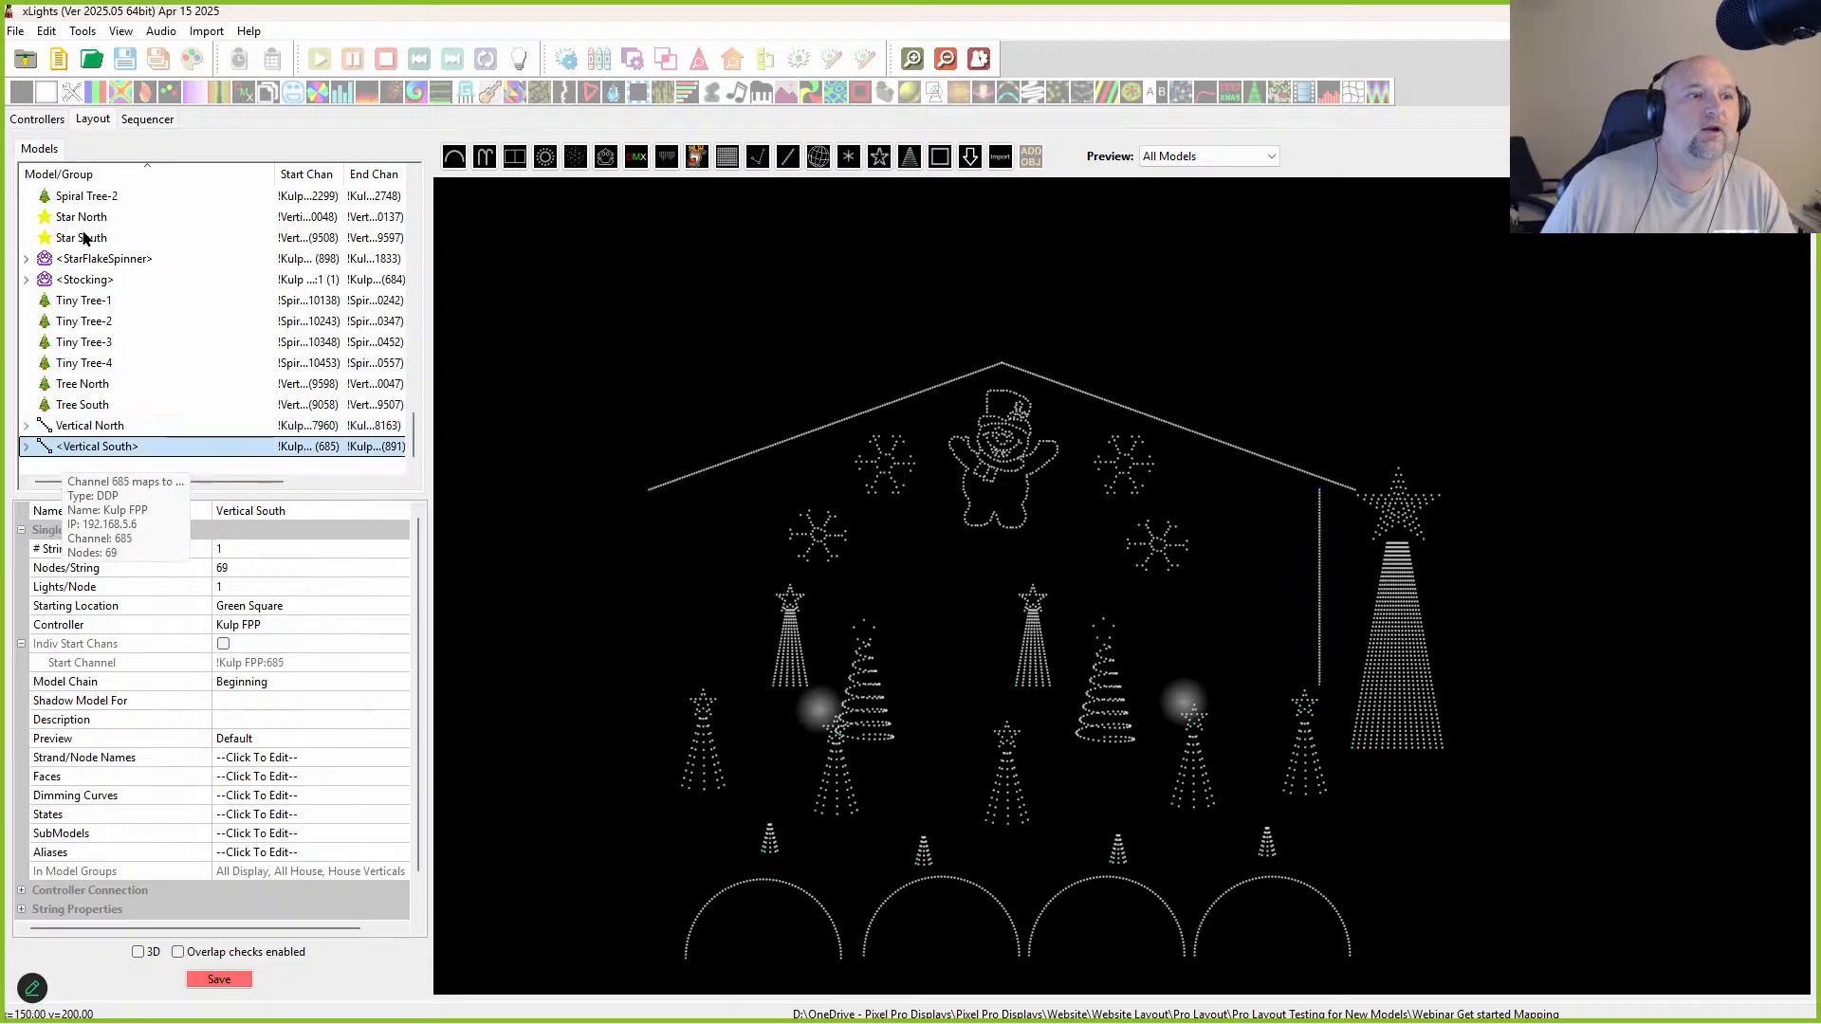
left_click(80, 281, "ctrl")
left_click(76, 265, "ctrl")
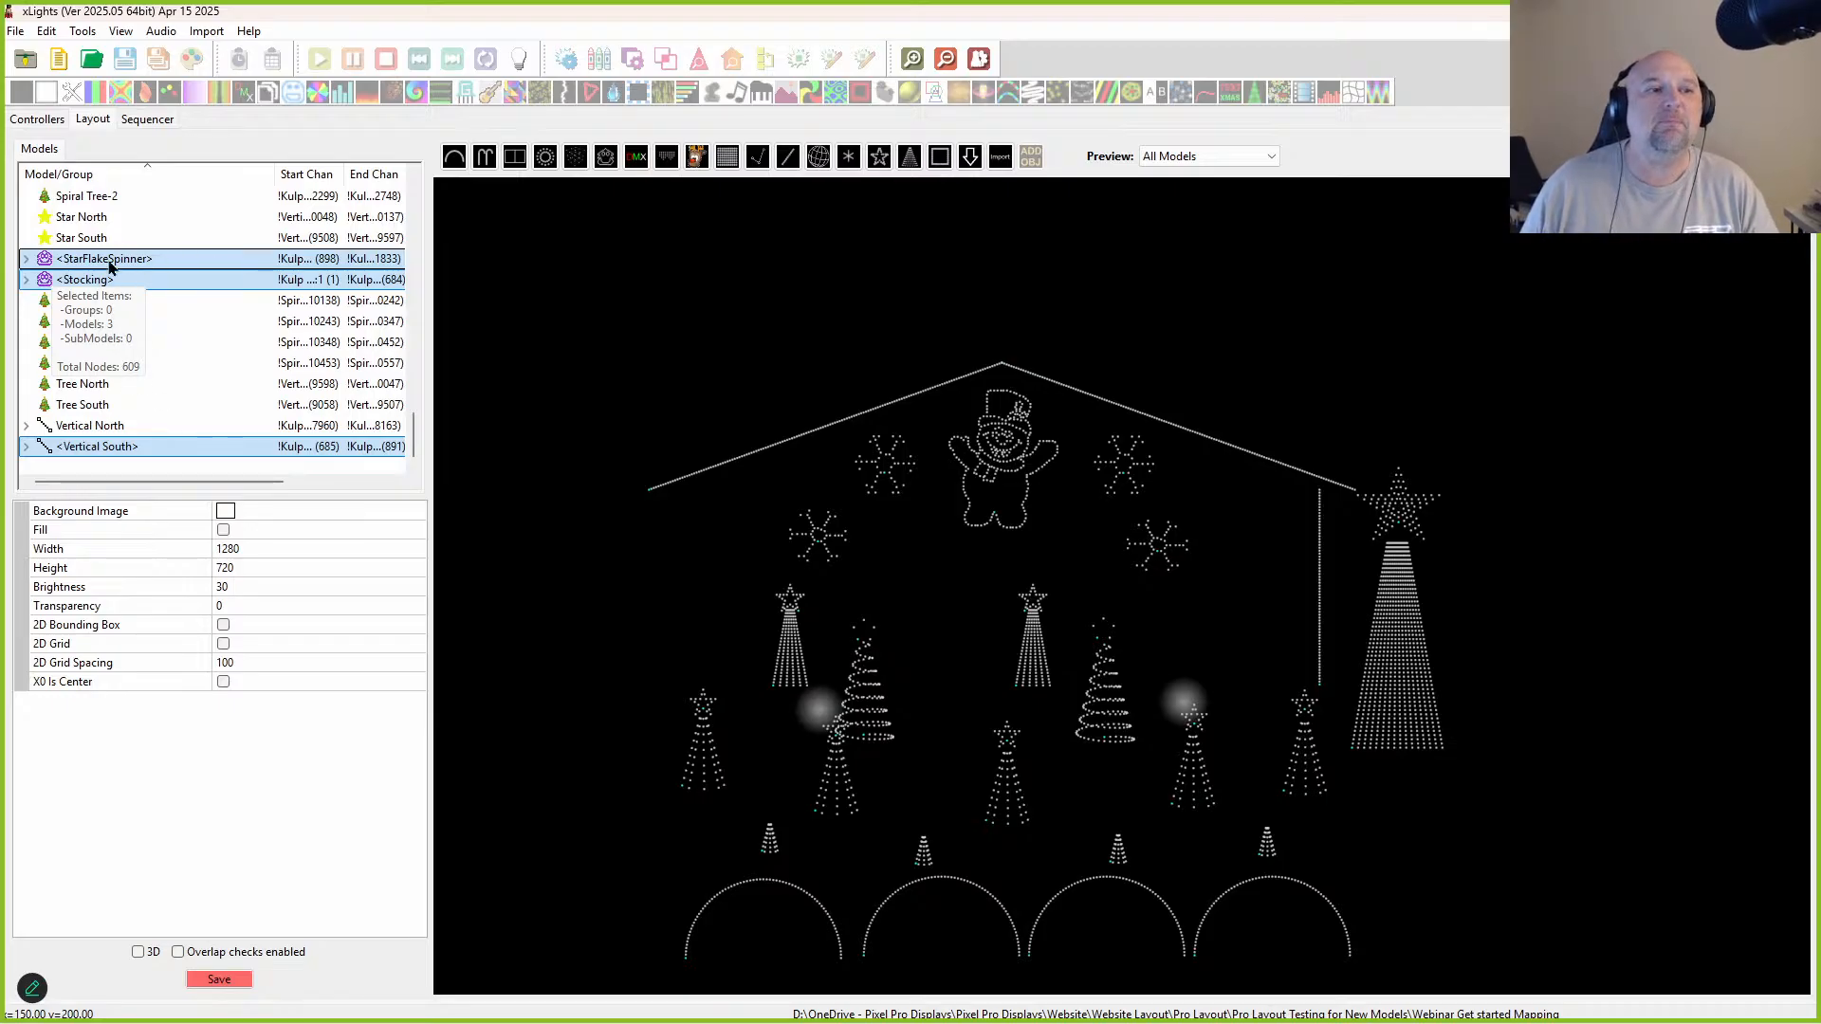
right_click(203, 278)
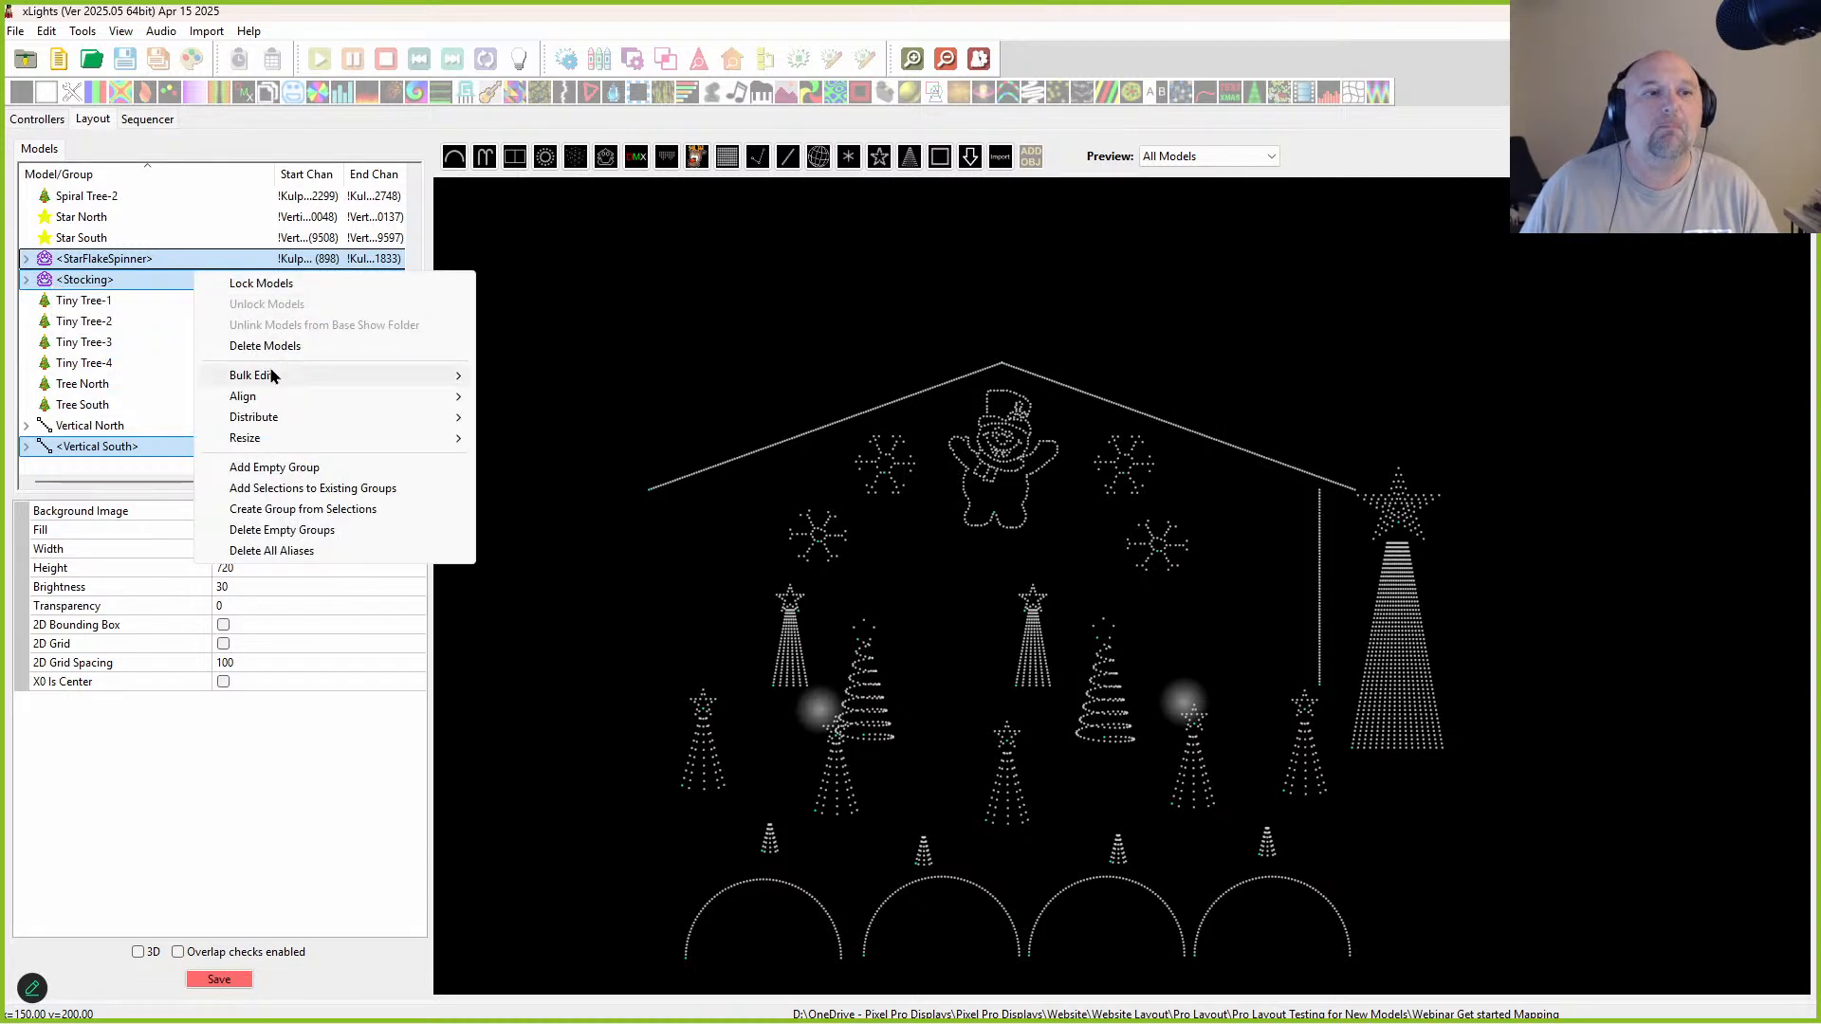
mouse_move(241, 378)
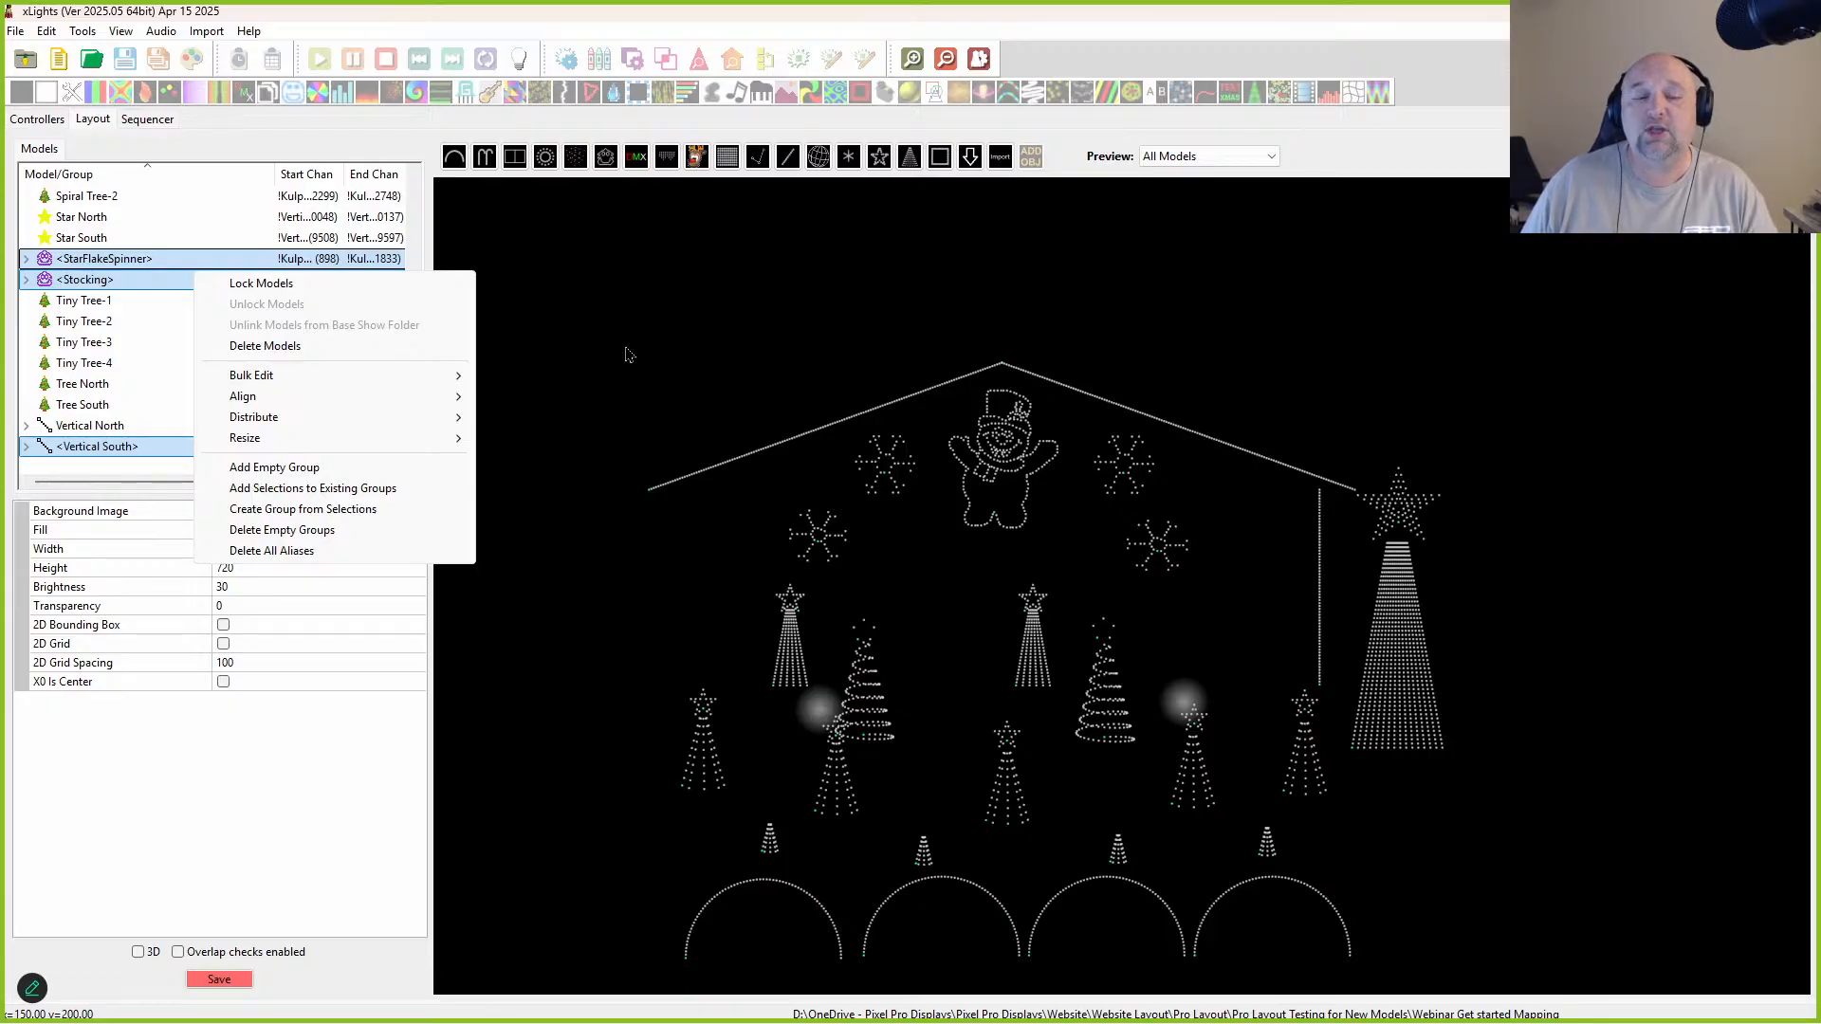
mouse_move(306, 373)
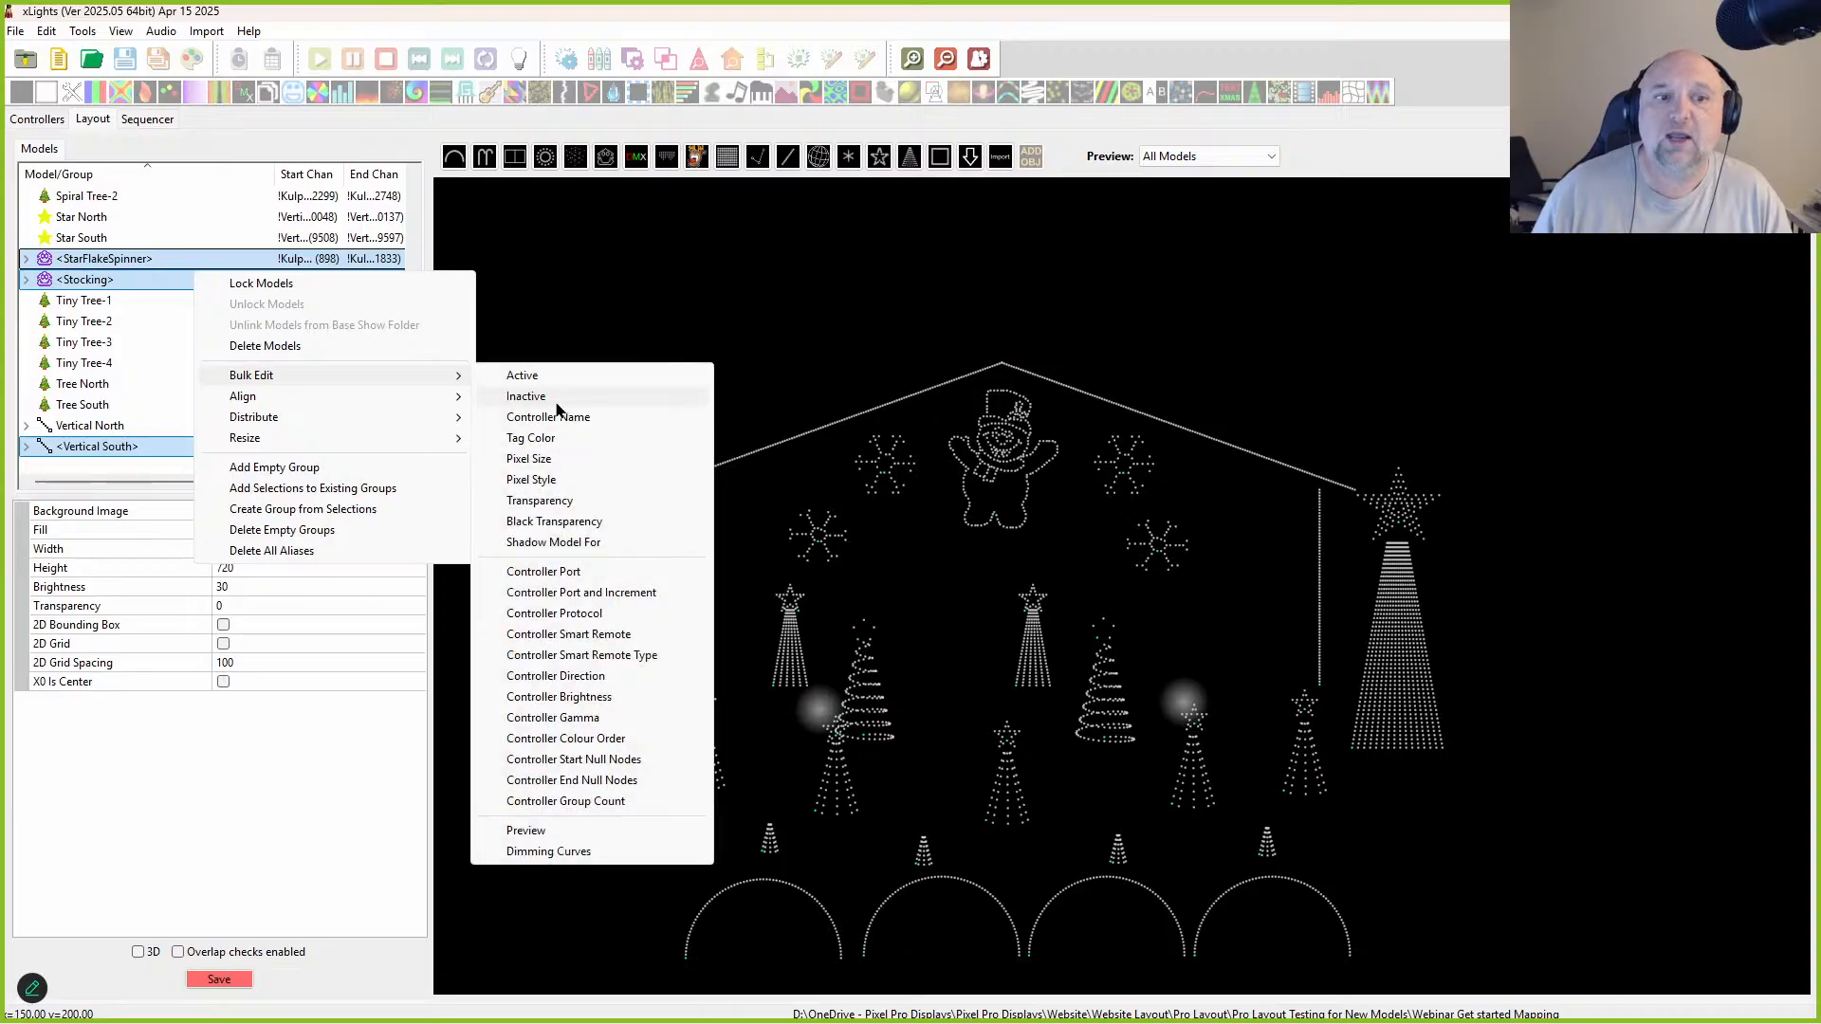
left_click(523, 376)
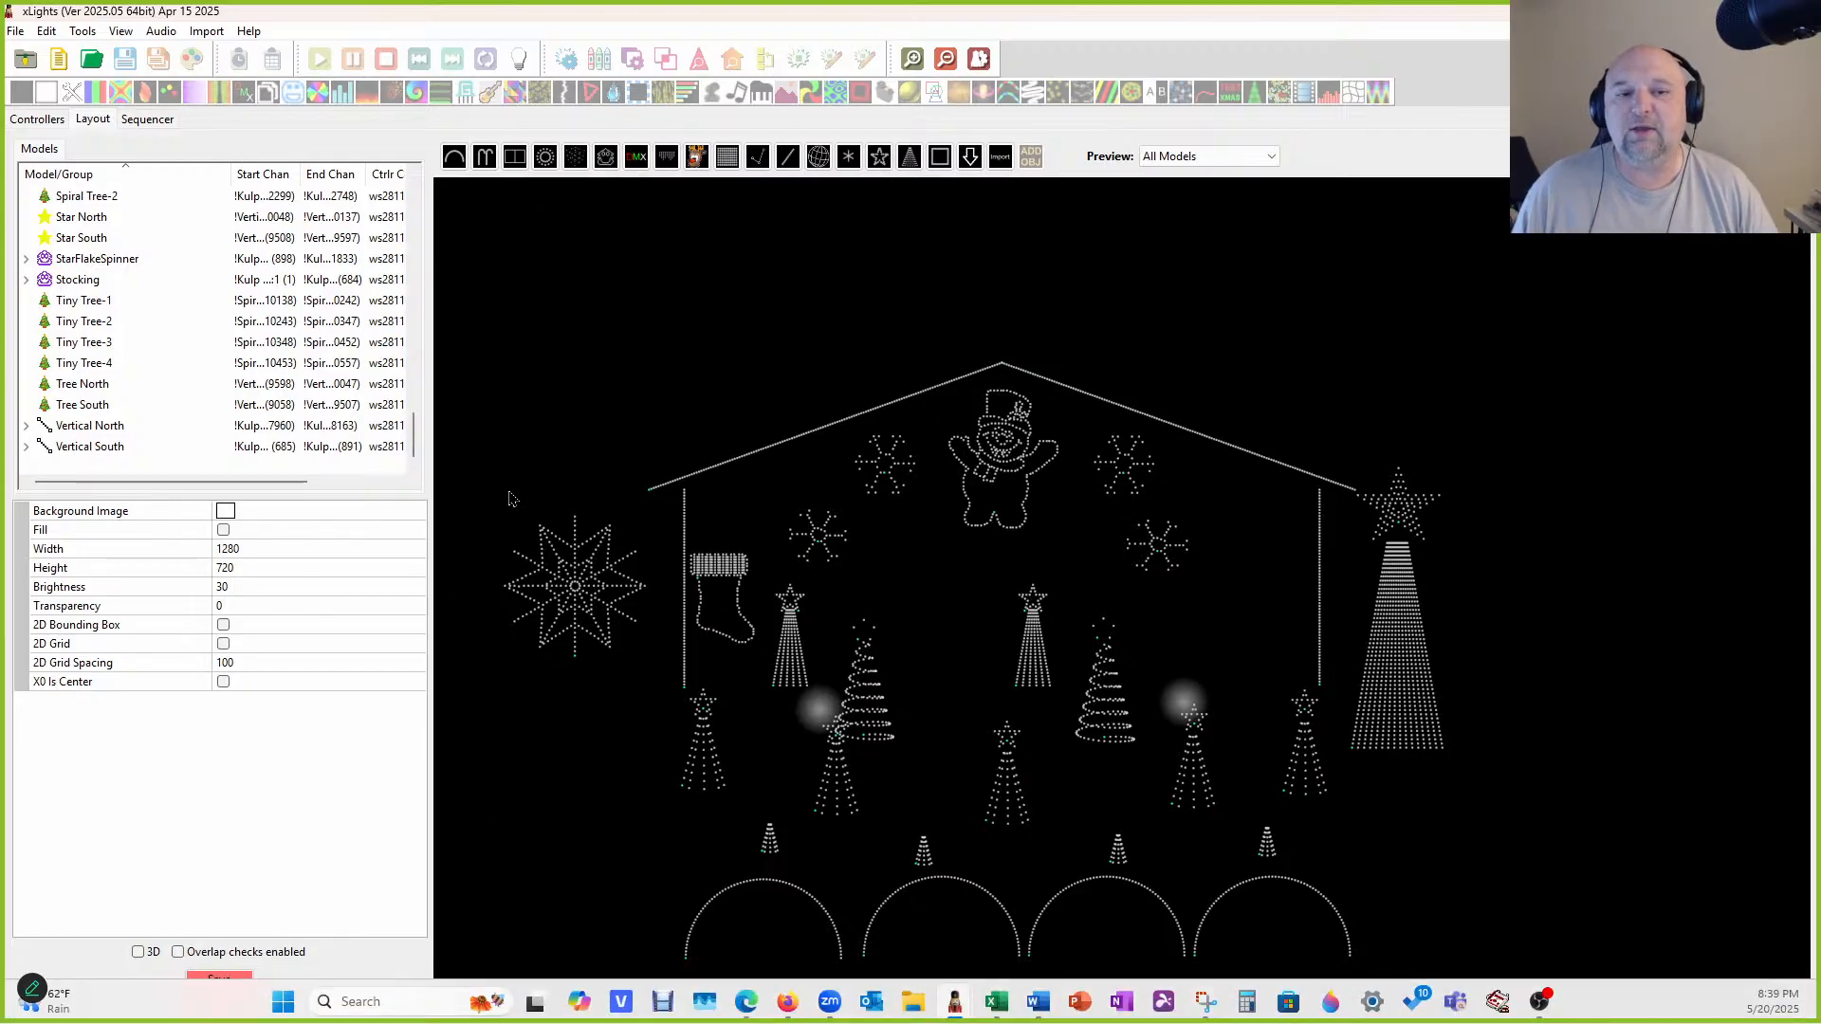
Step: Select the snowman and the four snowflakes around it, and examine the controller name choices offered by bulk edit
left_click_drag(994, 477, 989, 490)
left_click_drag(757, 401, 1310, 604)
right_click(998, 457)
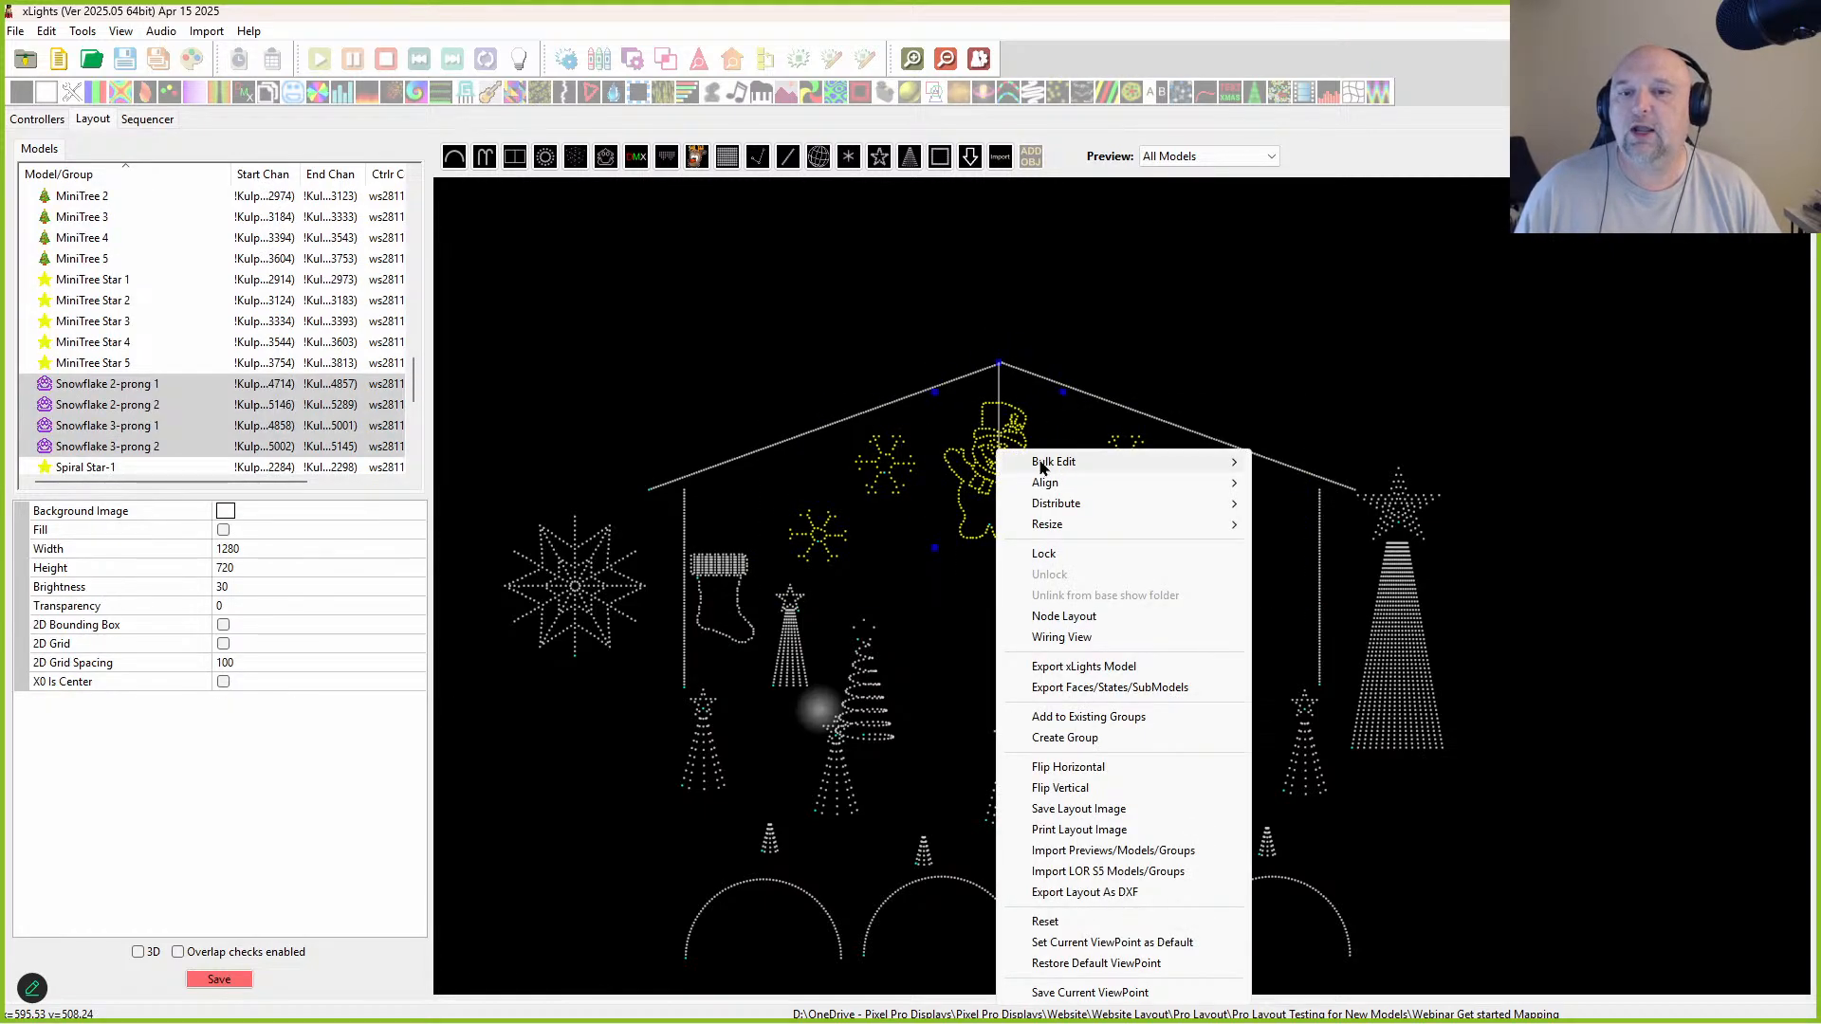
mouse_move(1040, 465)
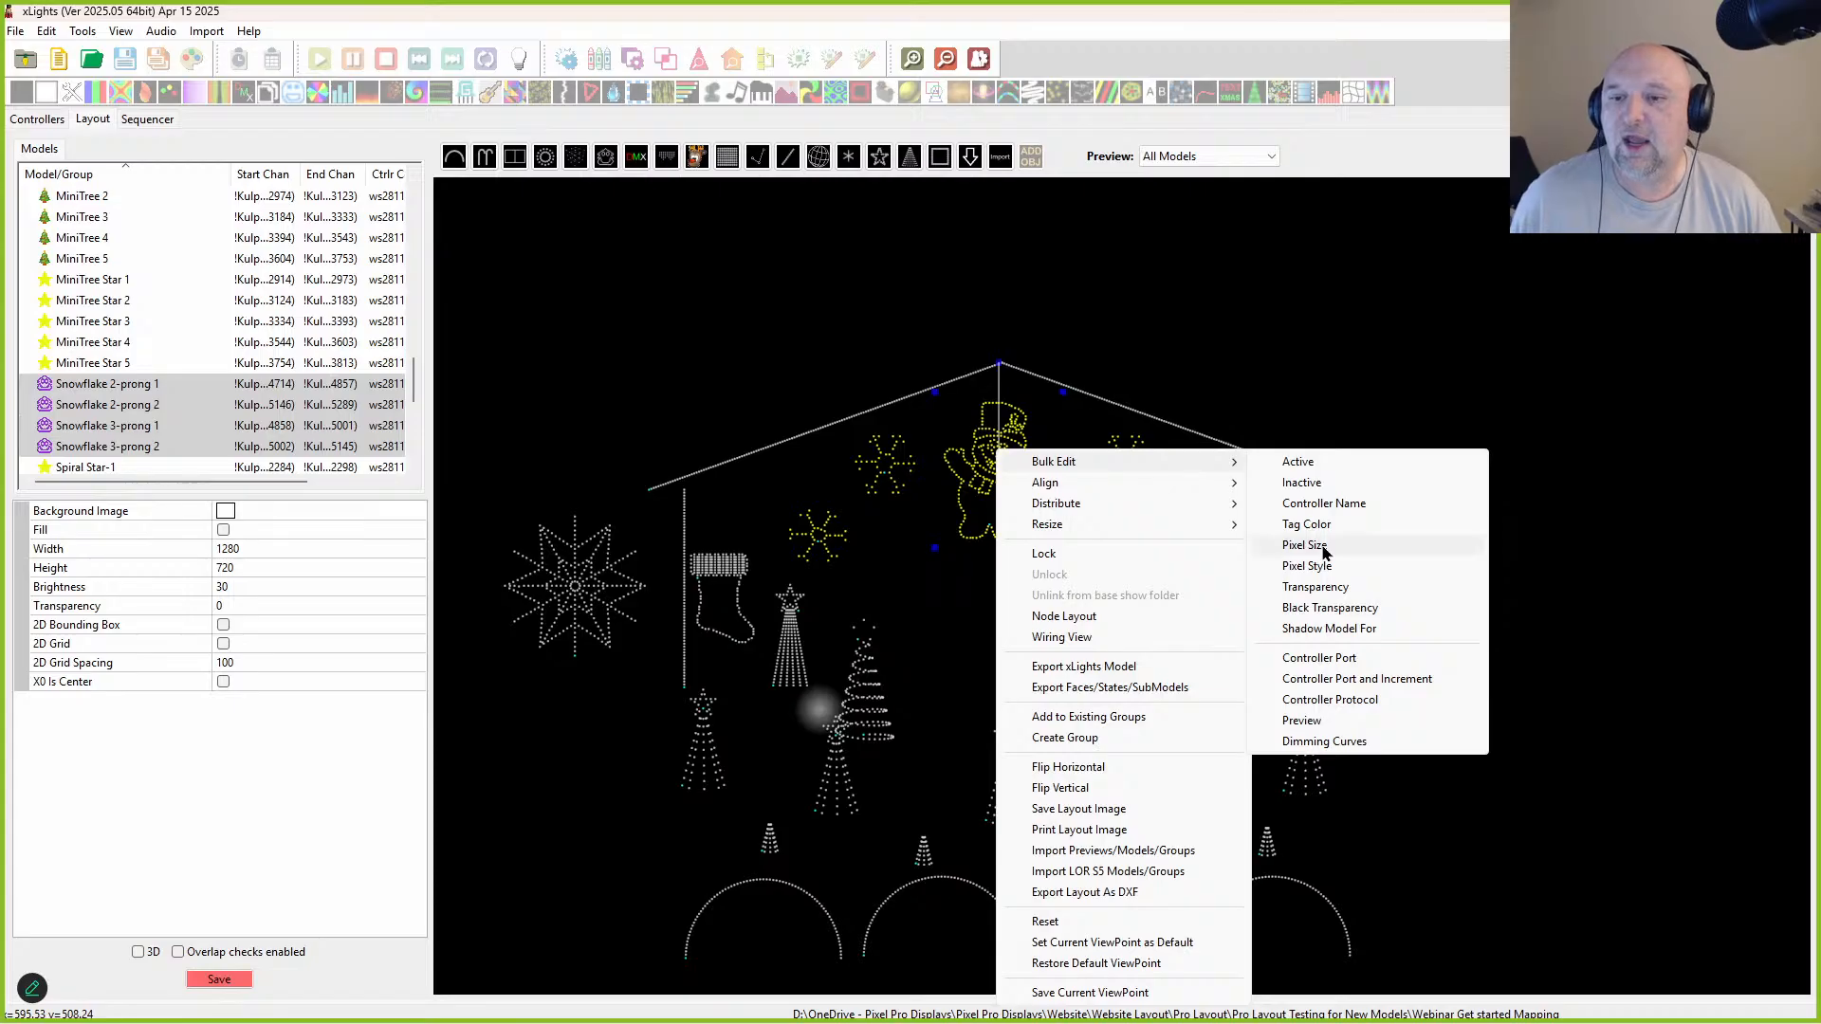
left_click(1286, 513)
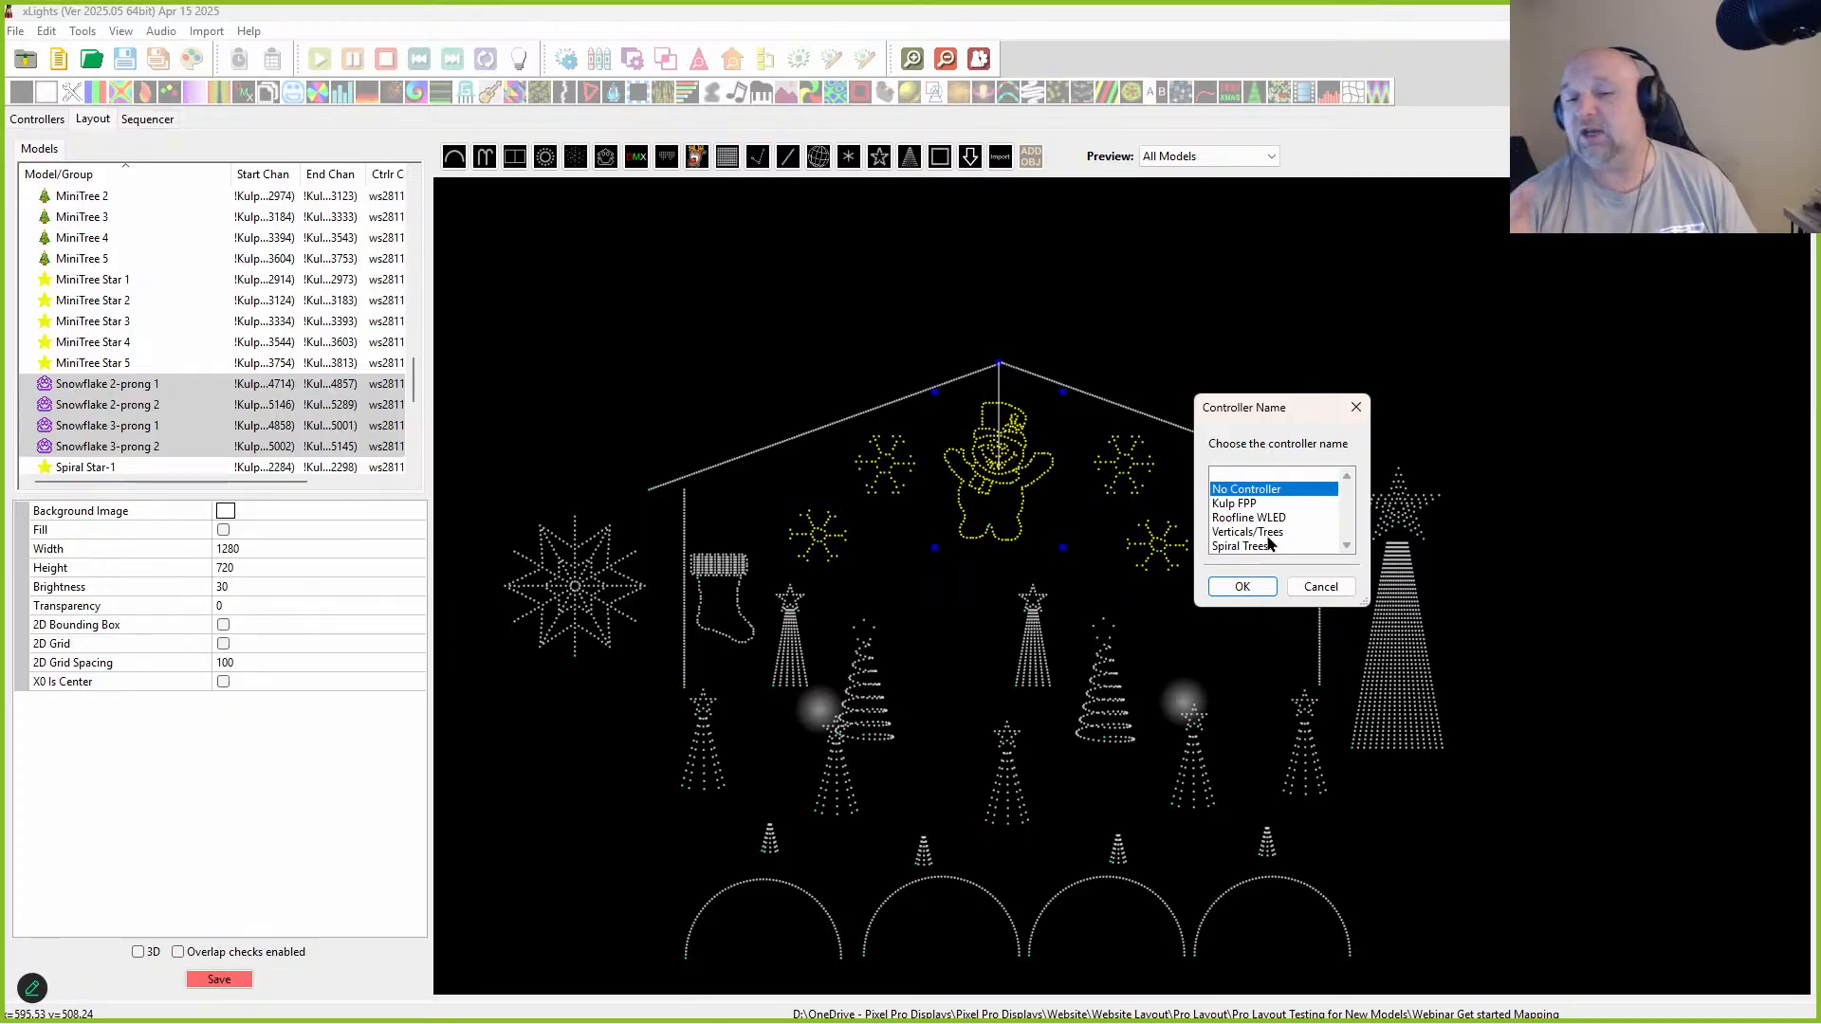
left_click(1321, 586)
left_click(616, 297)
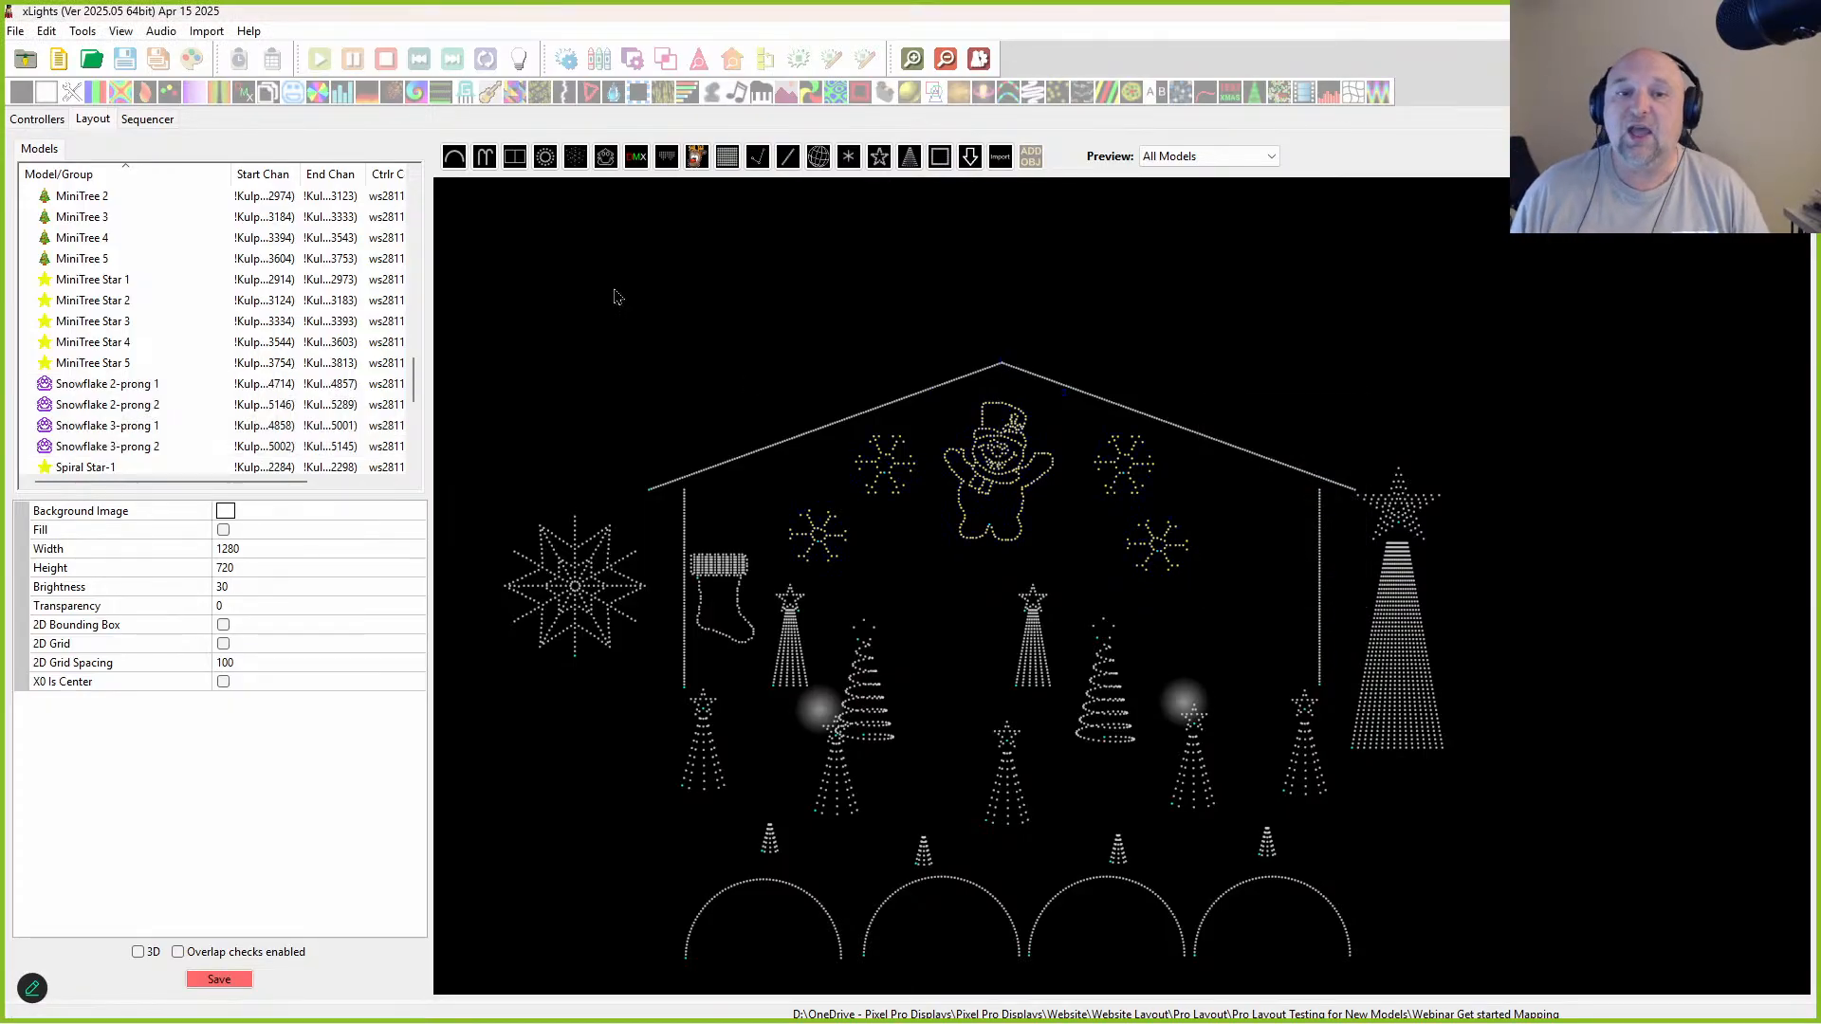
Step: Visualise the Kulp FPP controller to review which models are assigned to its pixel ports and which are unassigned
left_click(996, 489)
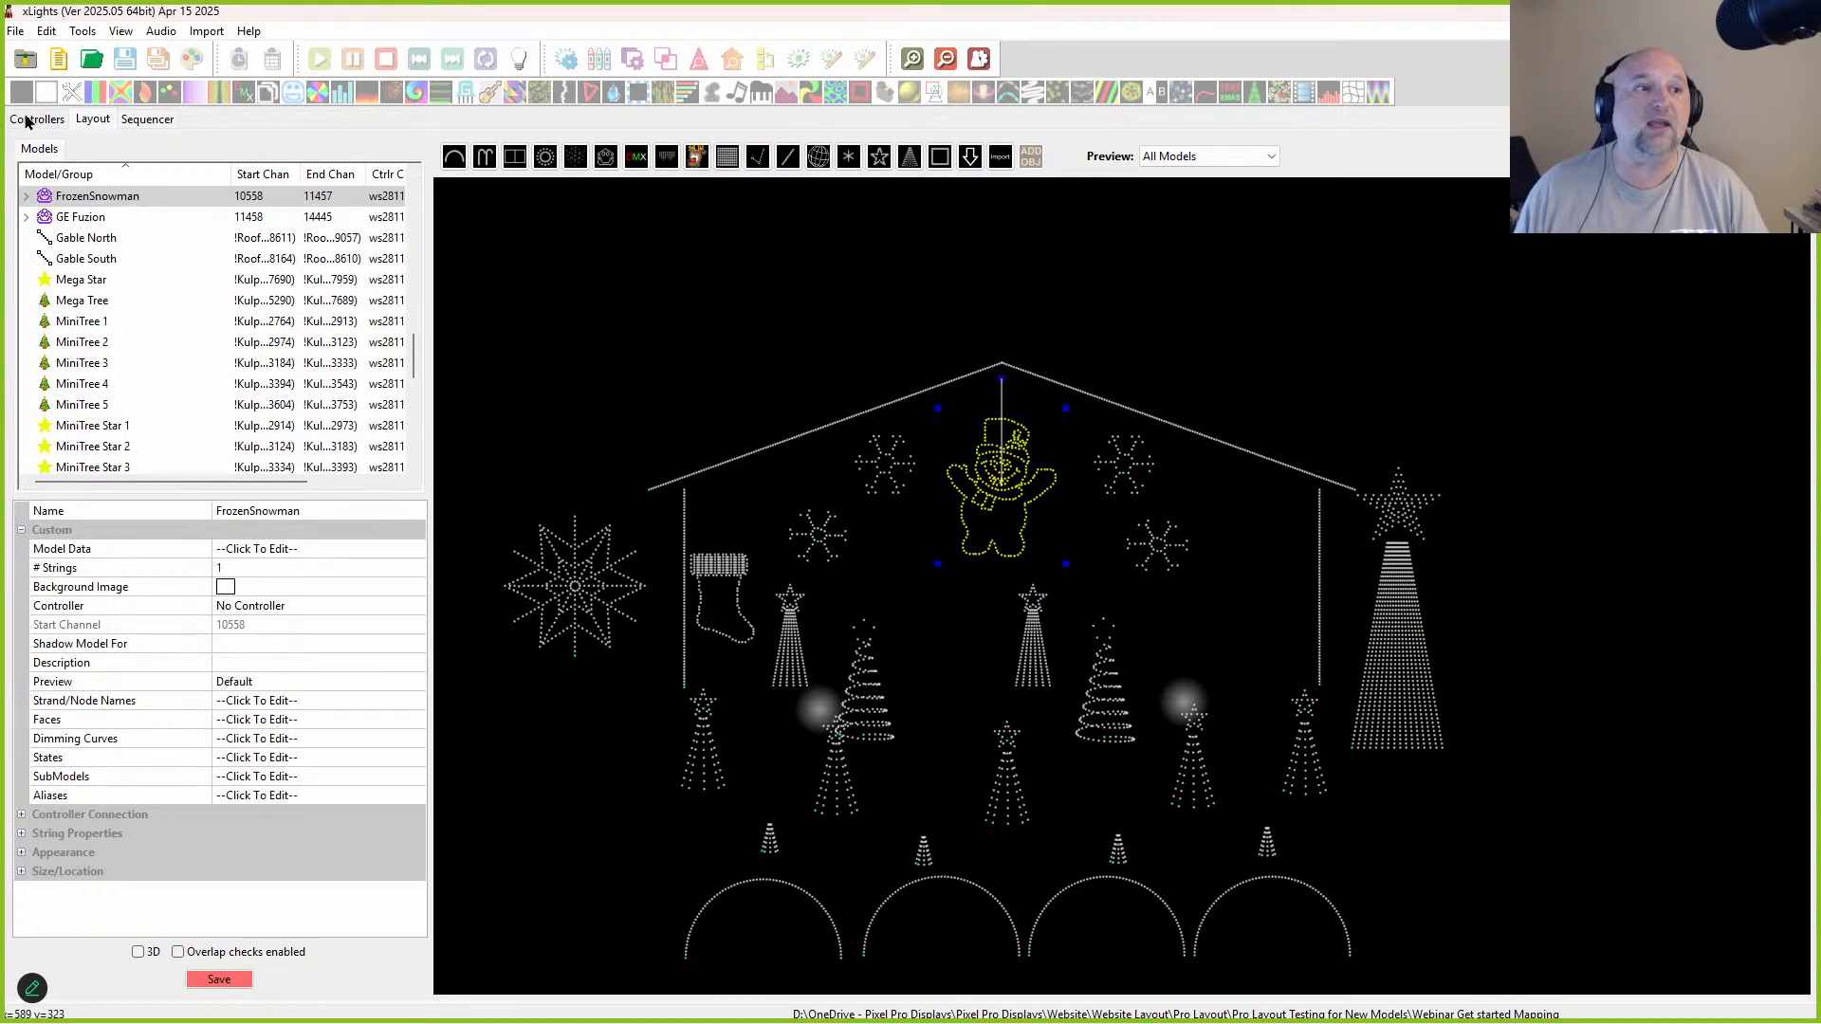
left_click(28, 119)
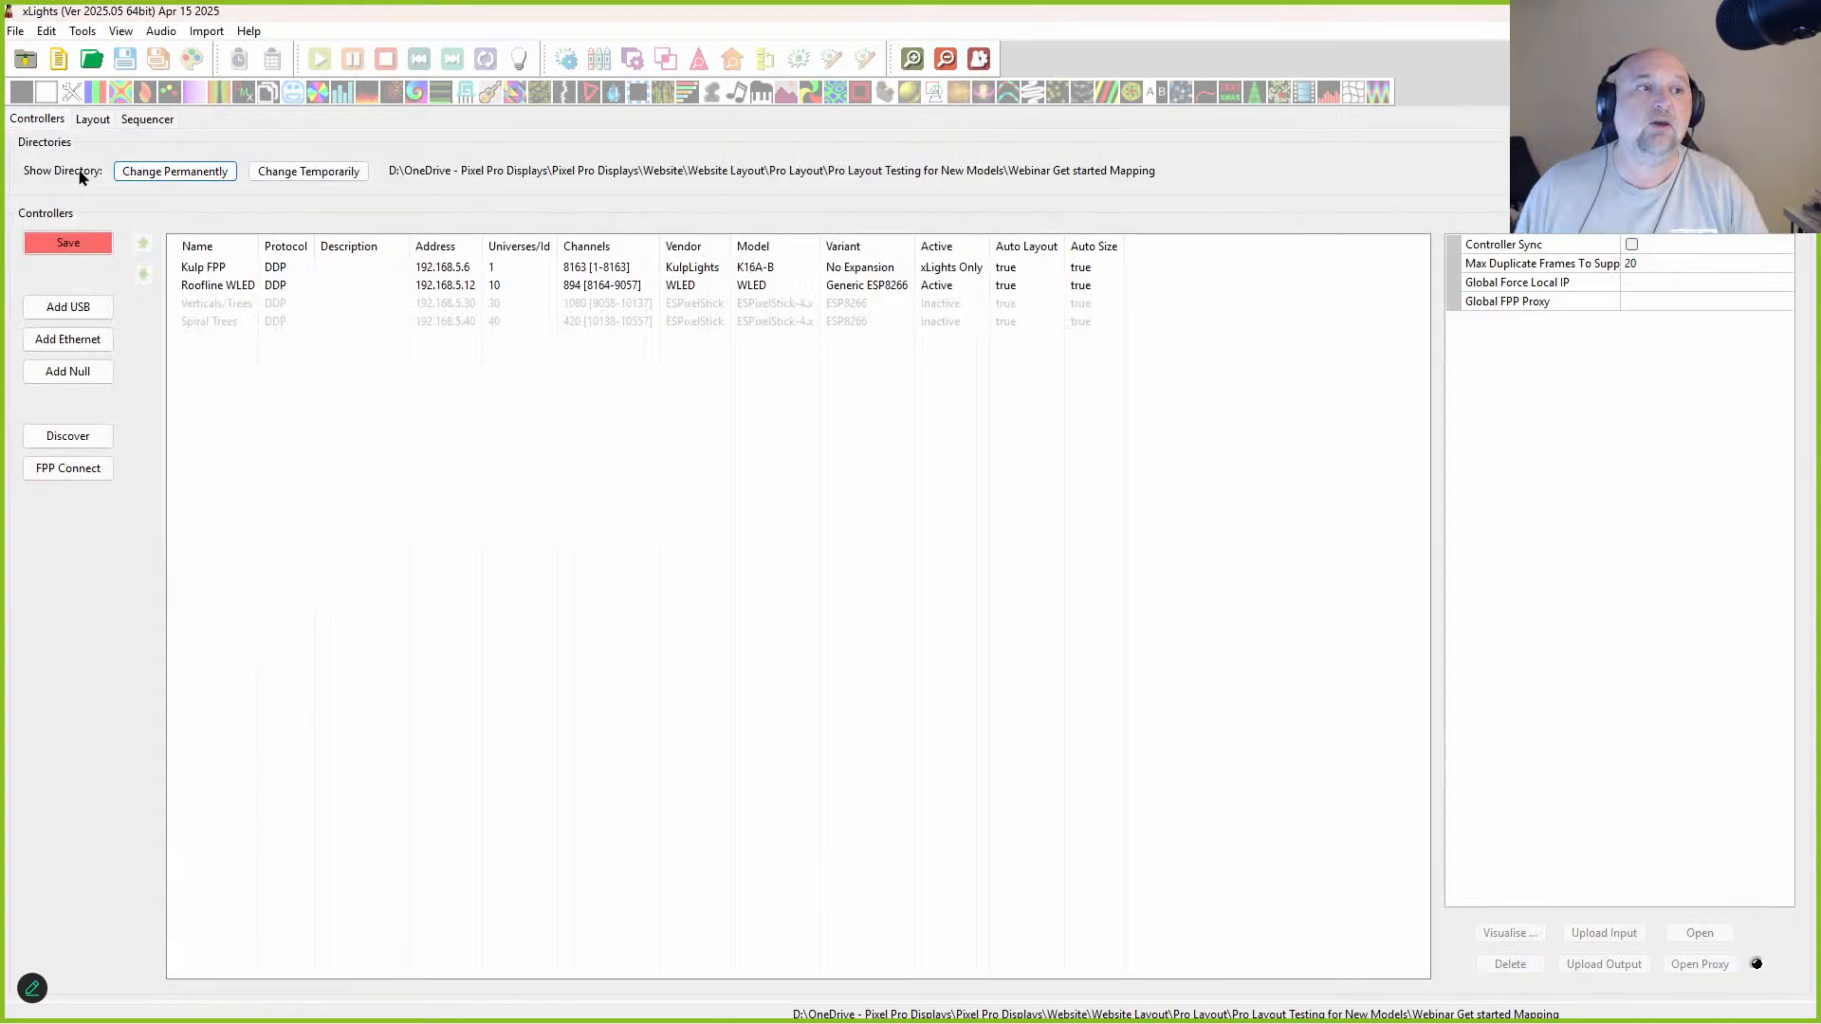
left_click(197, 268)
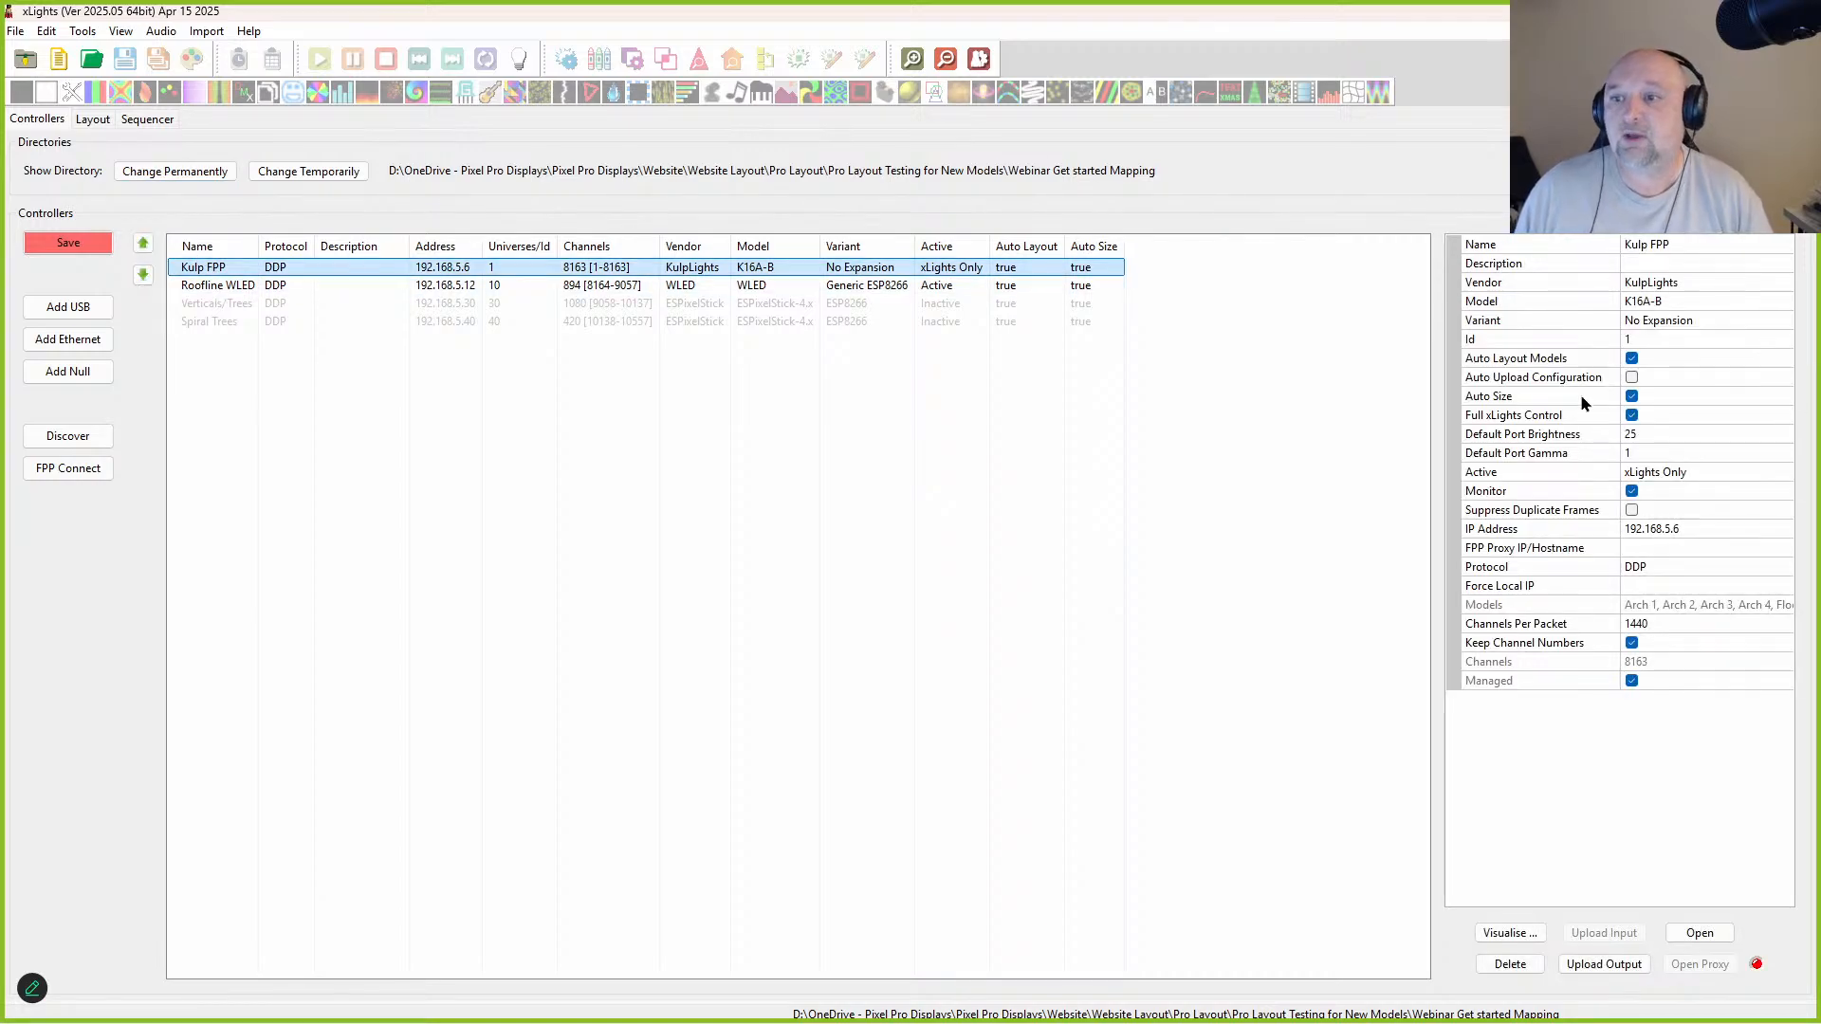
left_click(1509, 932)
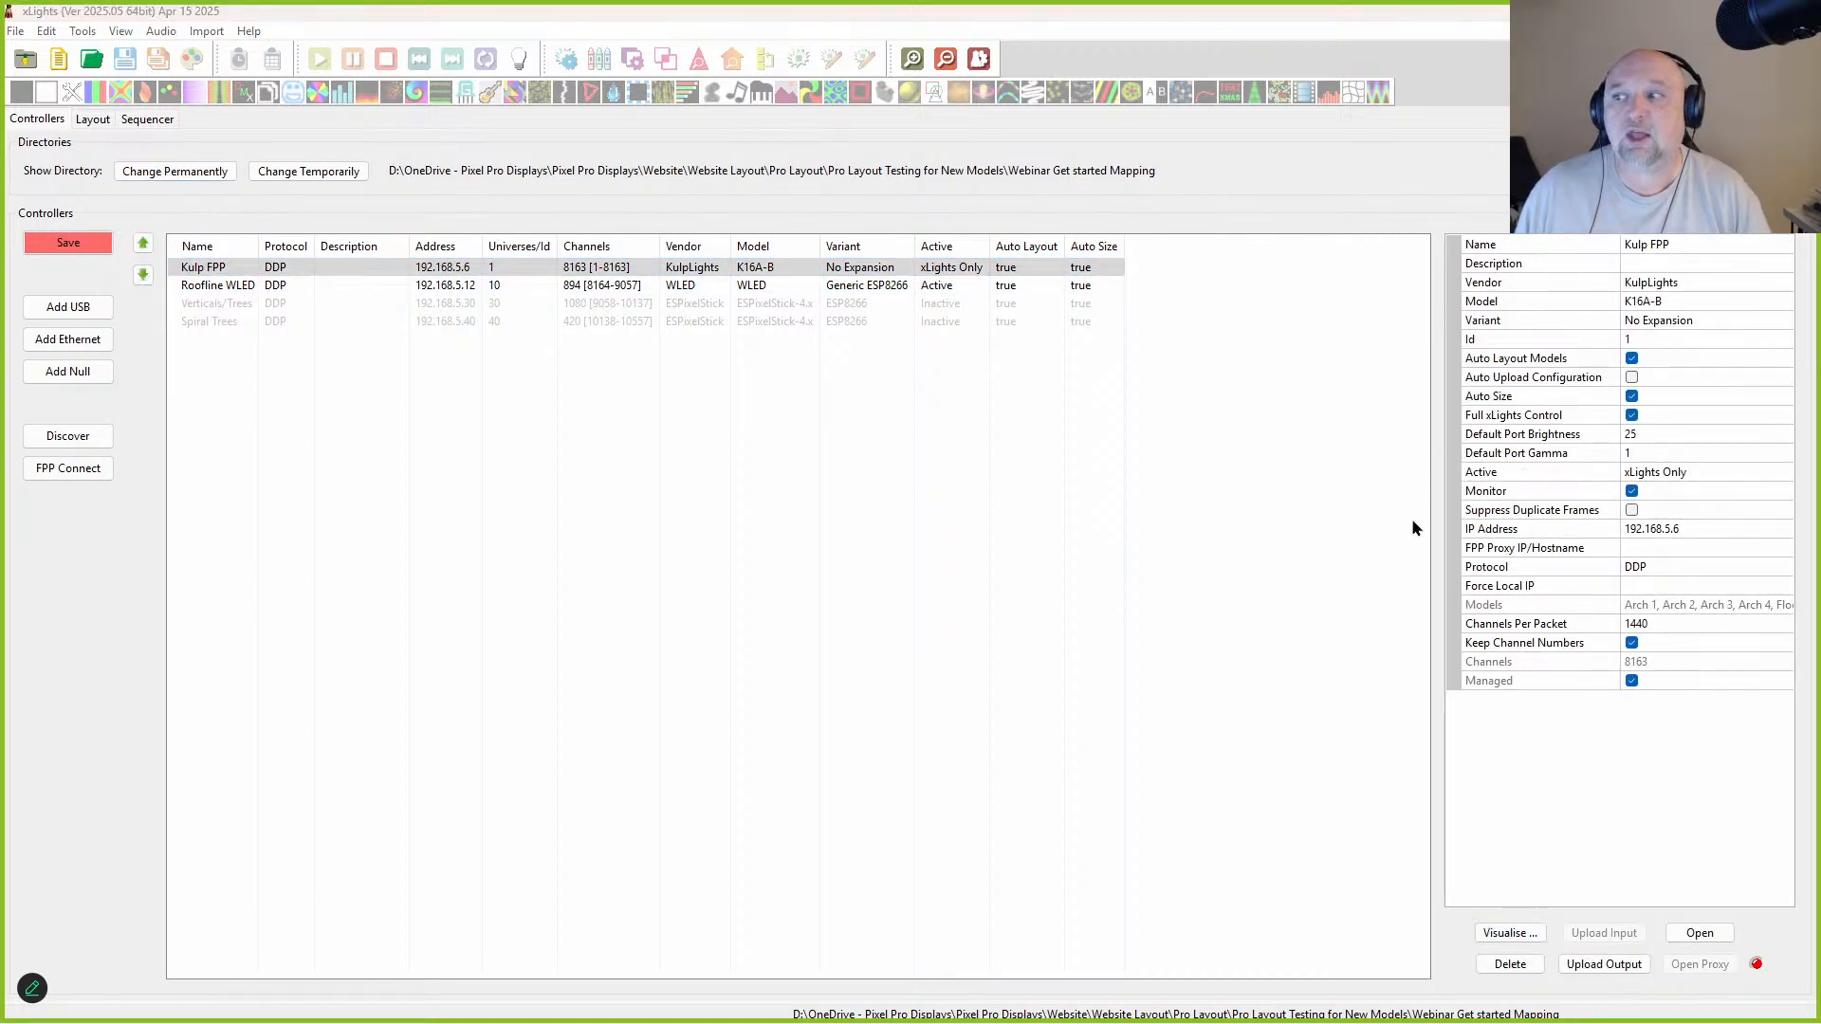
left_click_drag(823, 62, 753, 48)
left_click_drag(671, 301, 626, 301)
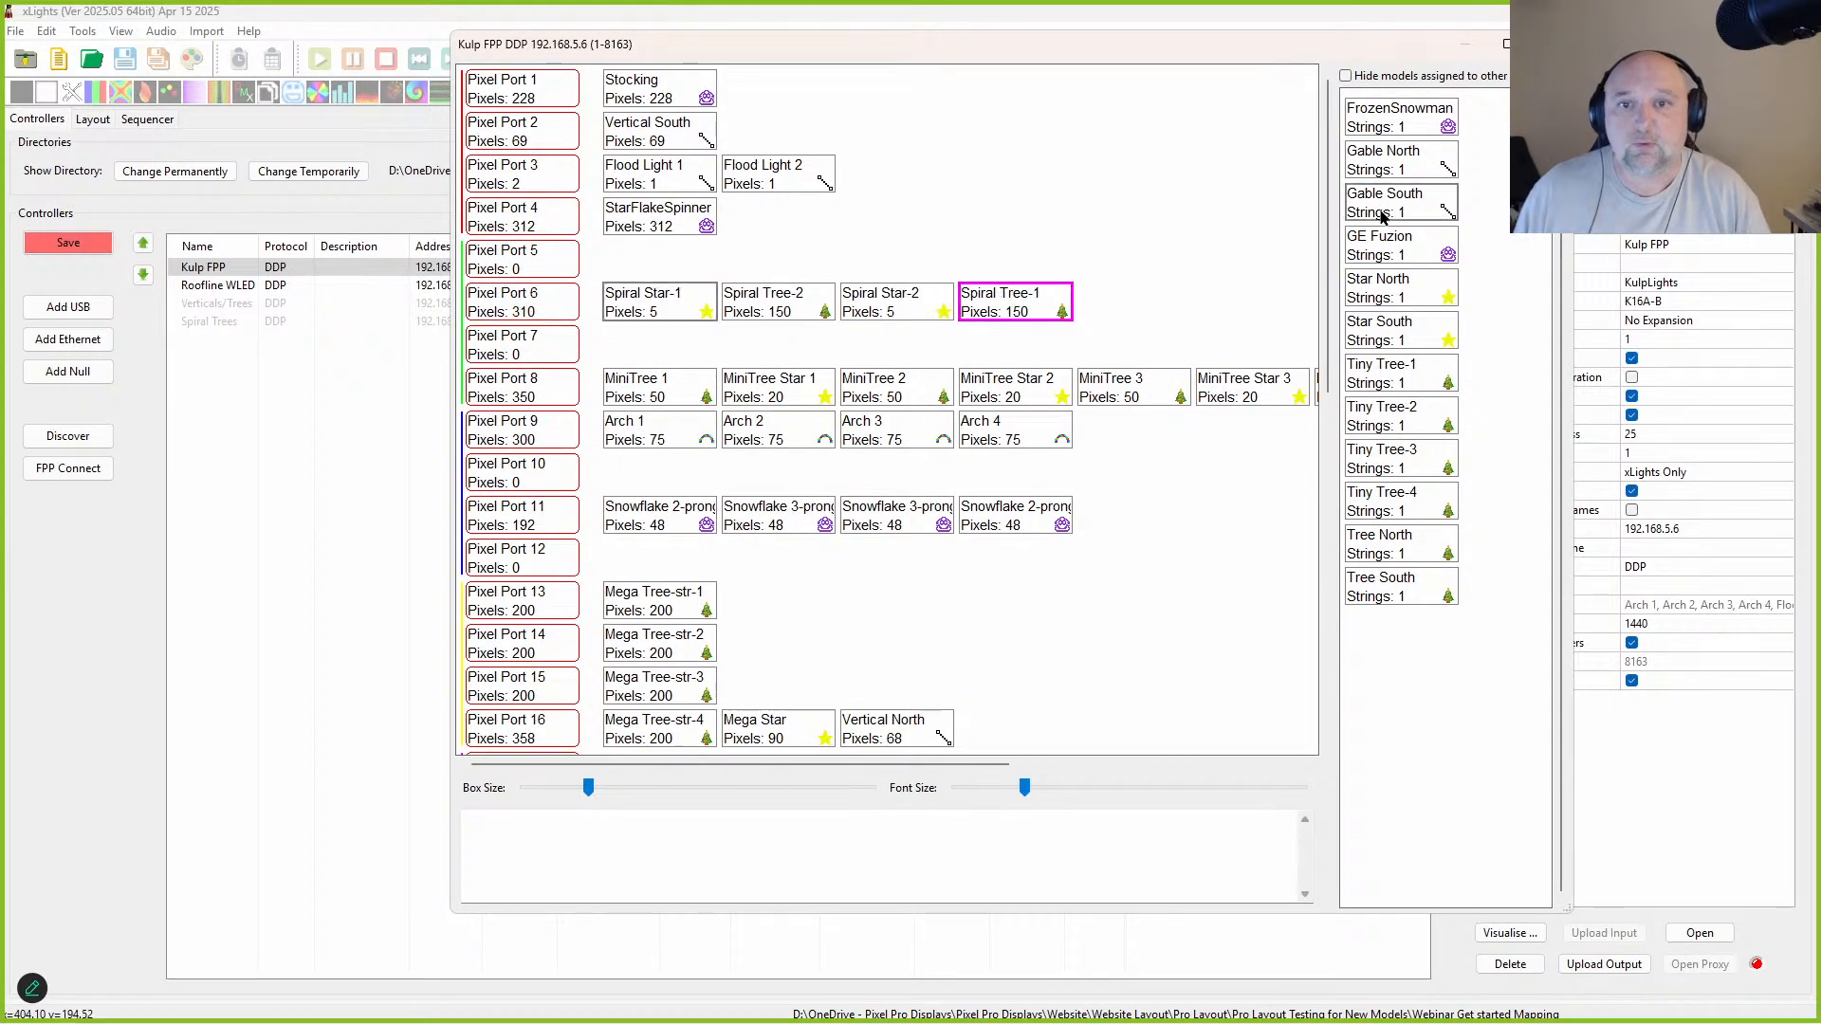
left_click(1548, 43)
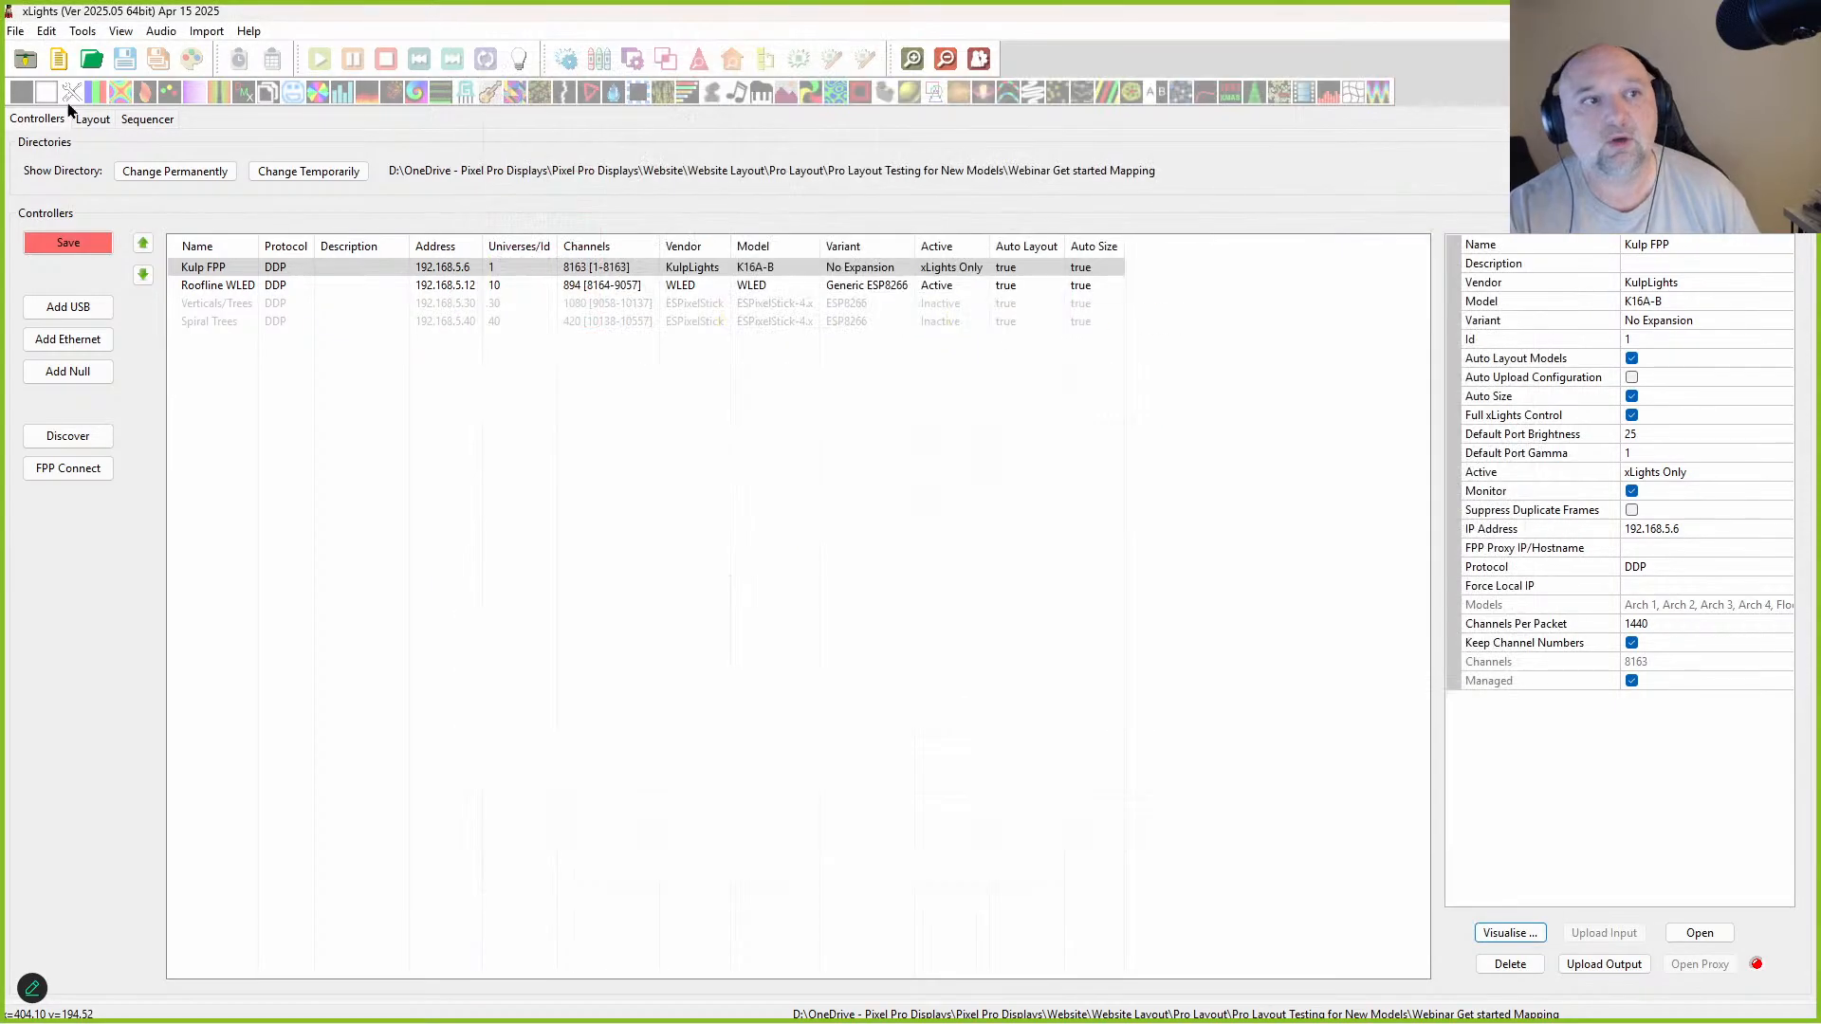
Step: Select both spiral trees together with their topper stars in the house layout
left_click(93, 120)
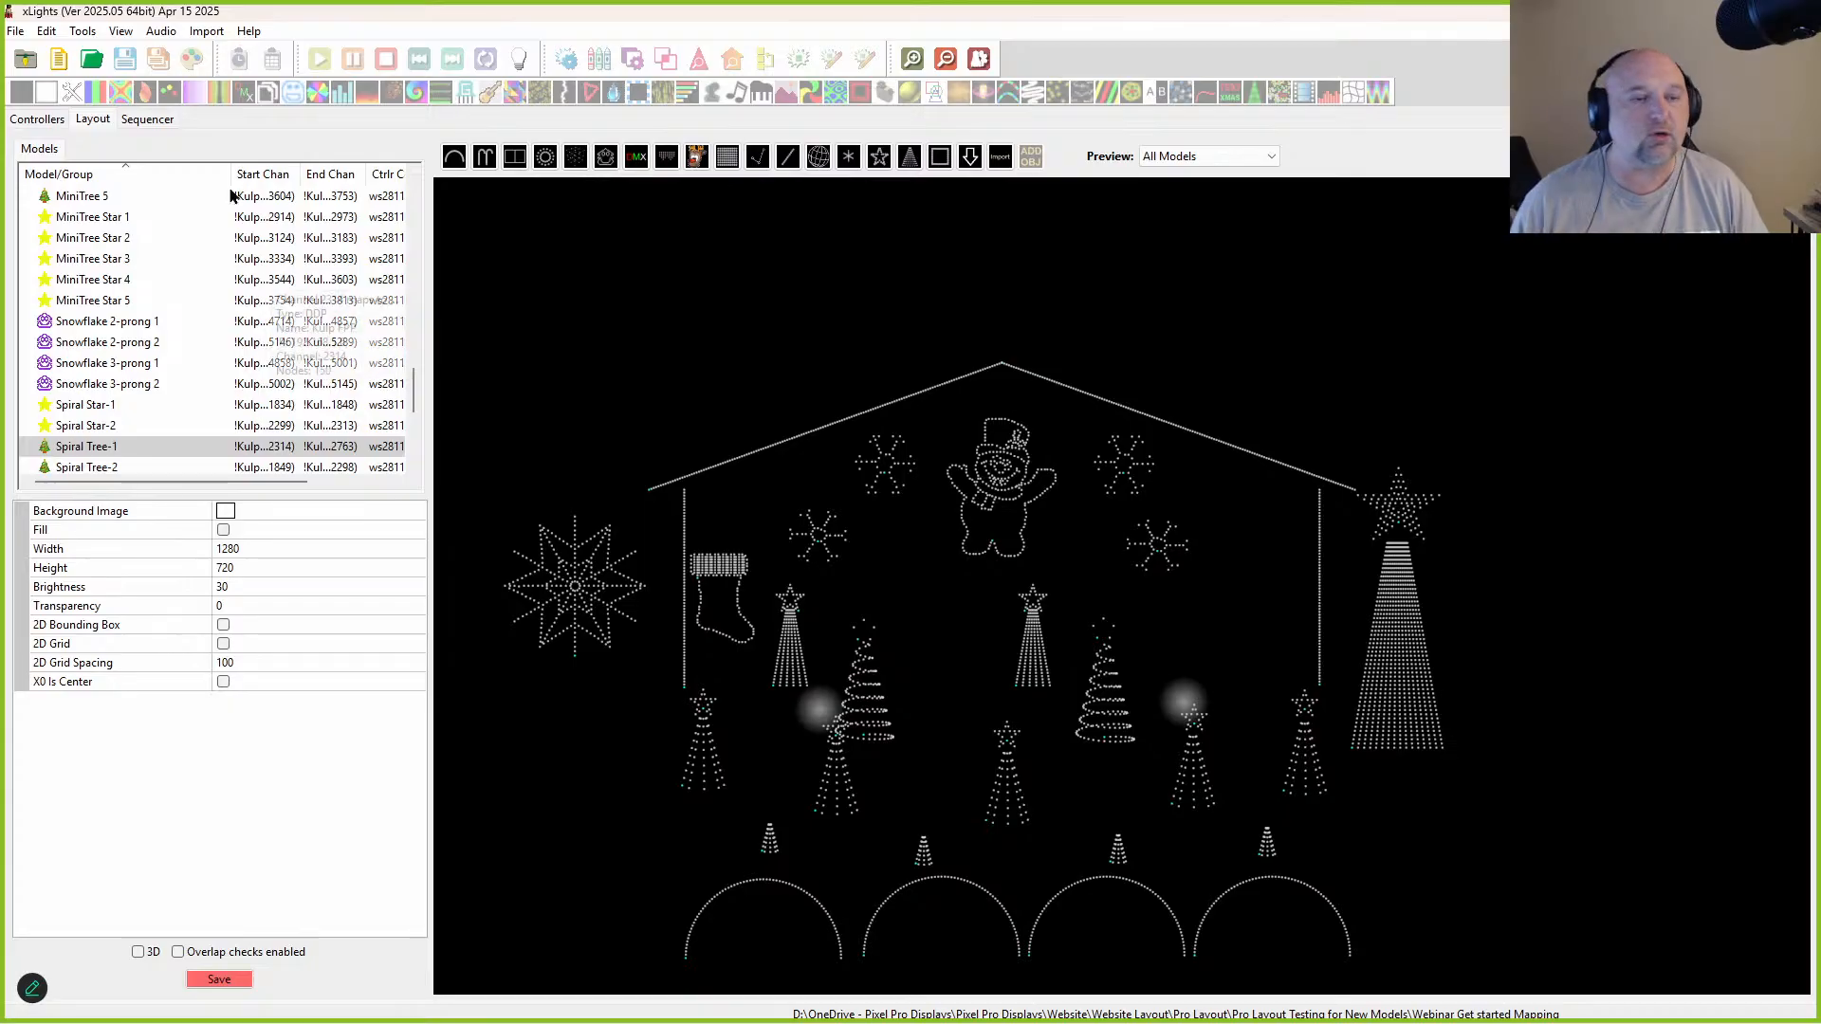
left_click(874, 685)
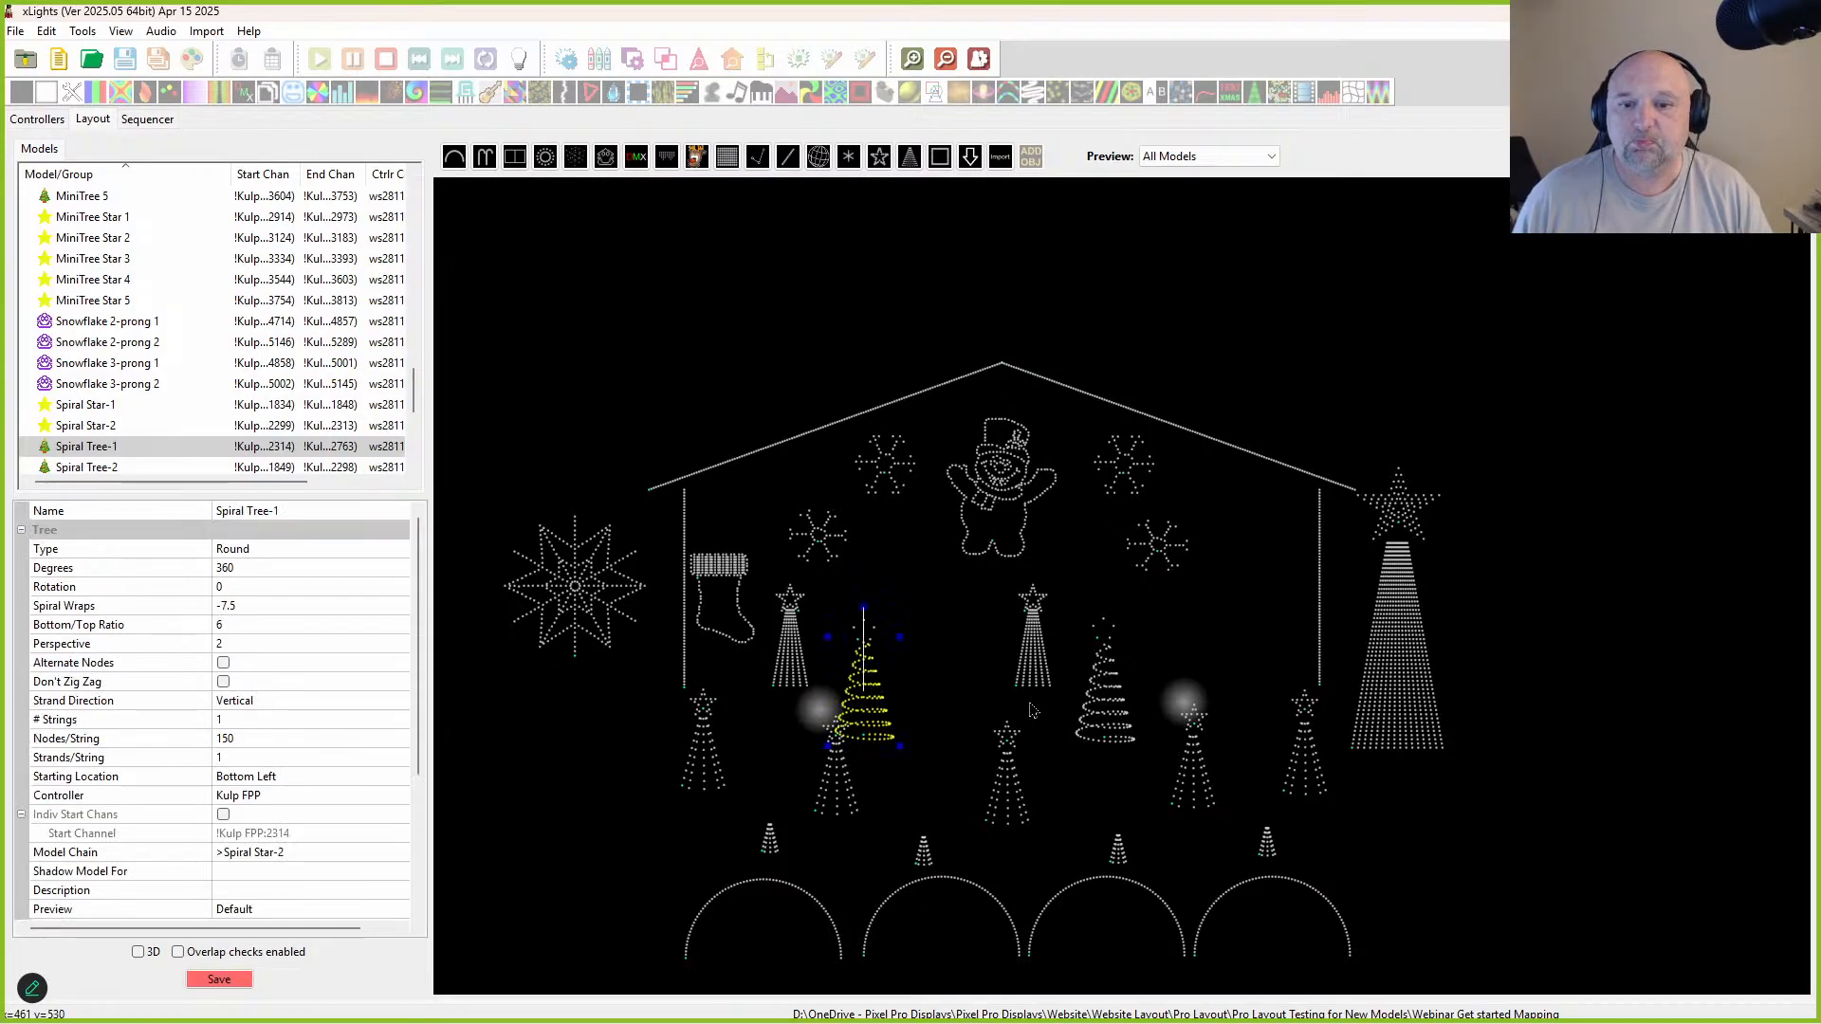
left_click(1089, 717, "ctrl")
right_click(1090, 711)
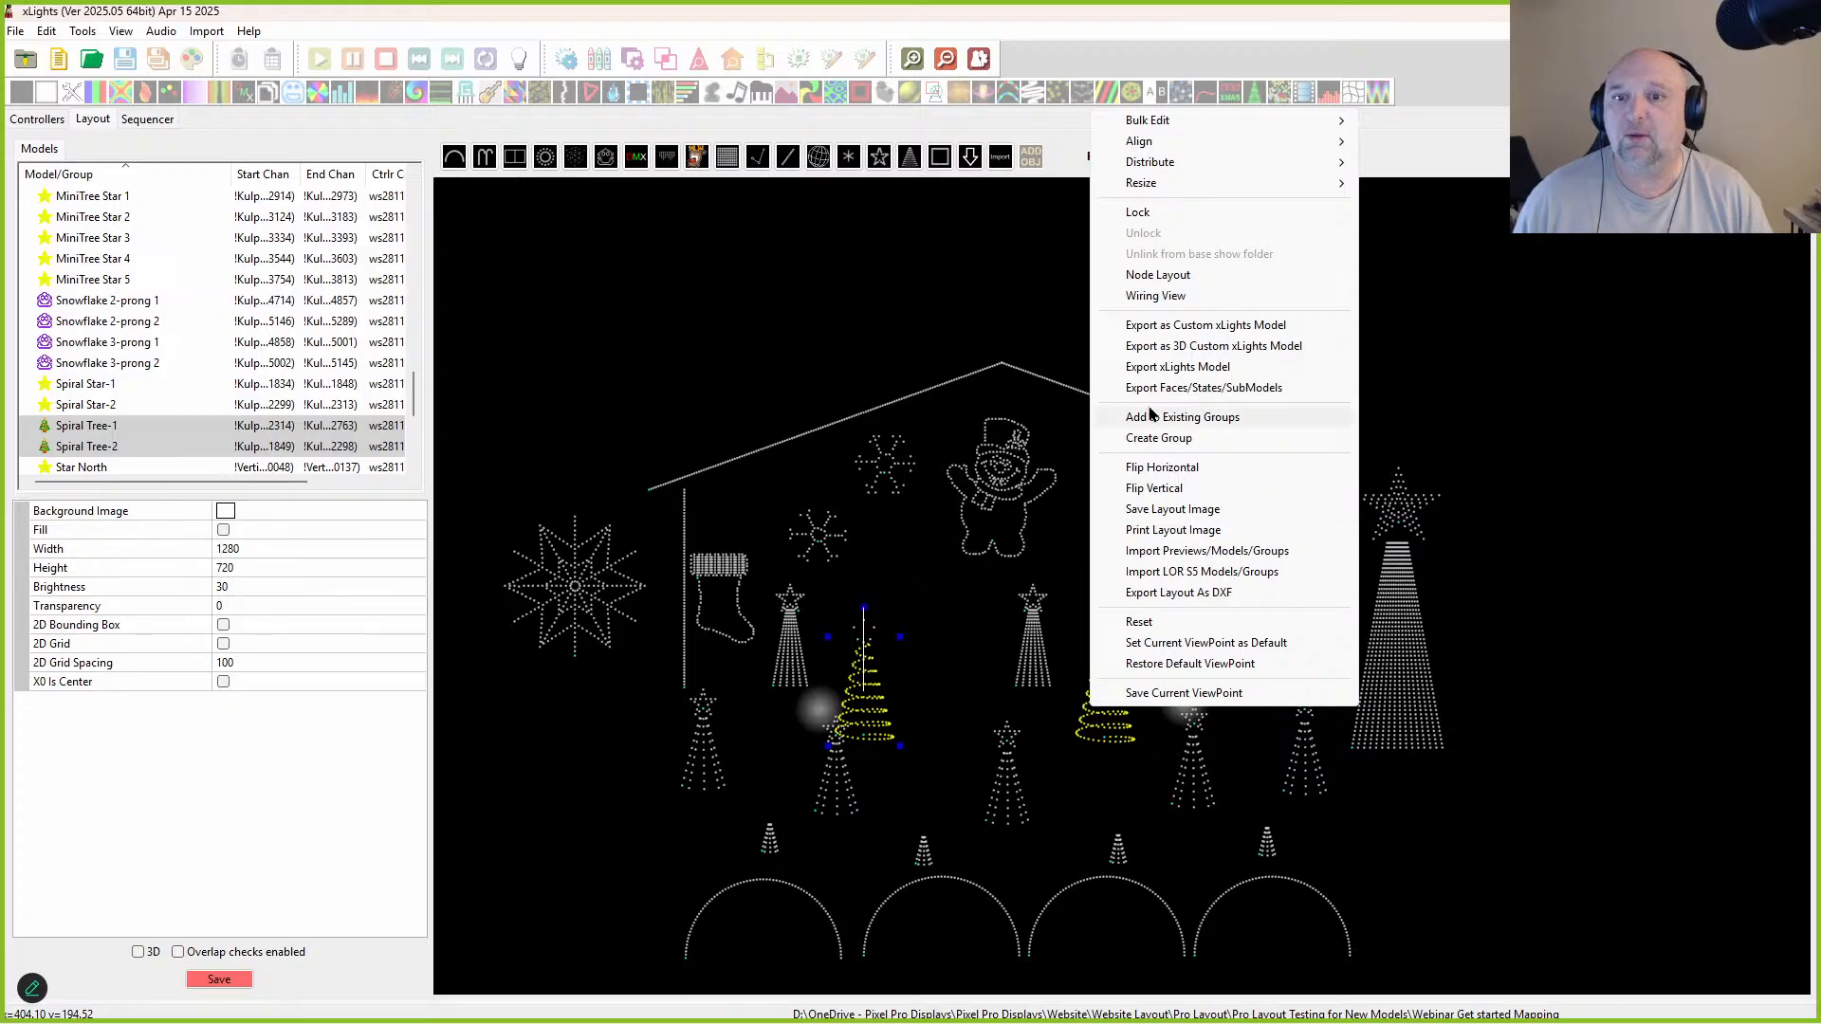
left_click(867, 625)
left_click(874, 685, "ctrl")
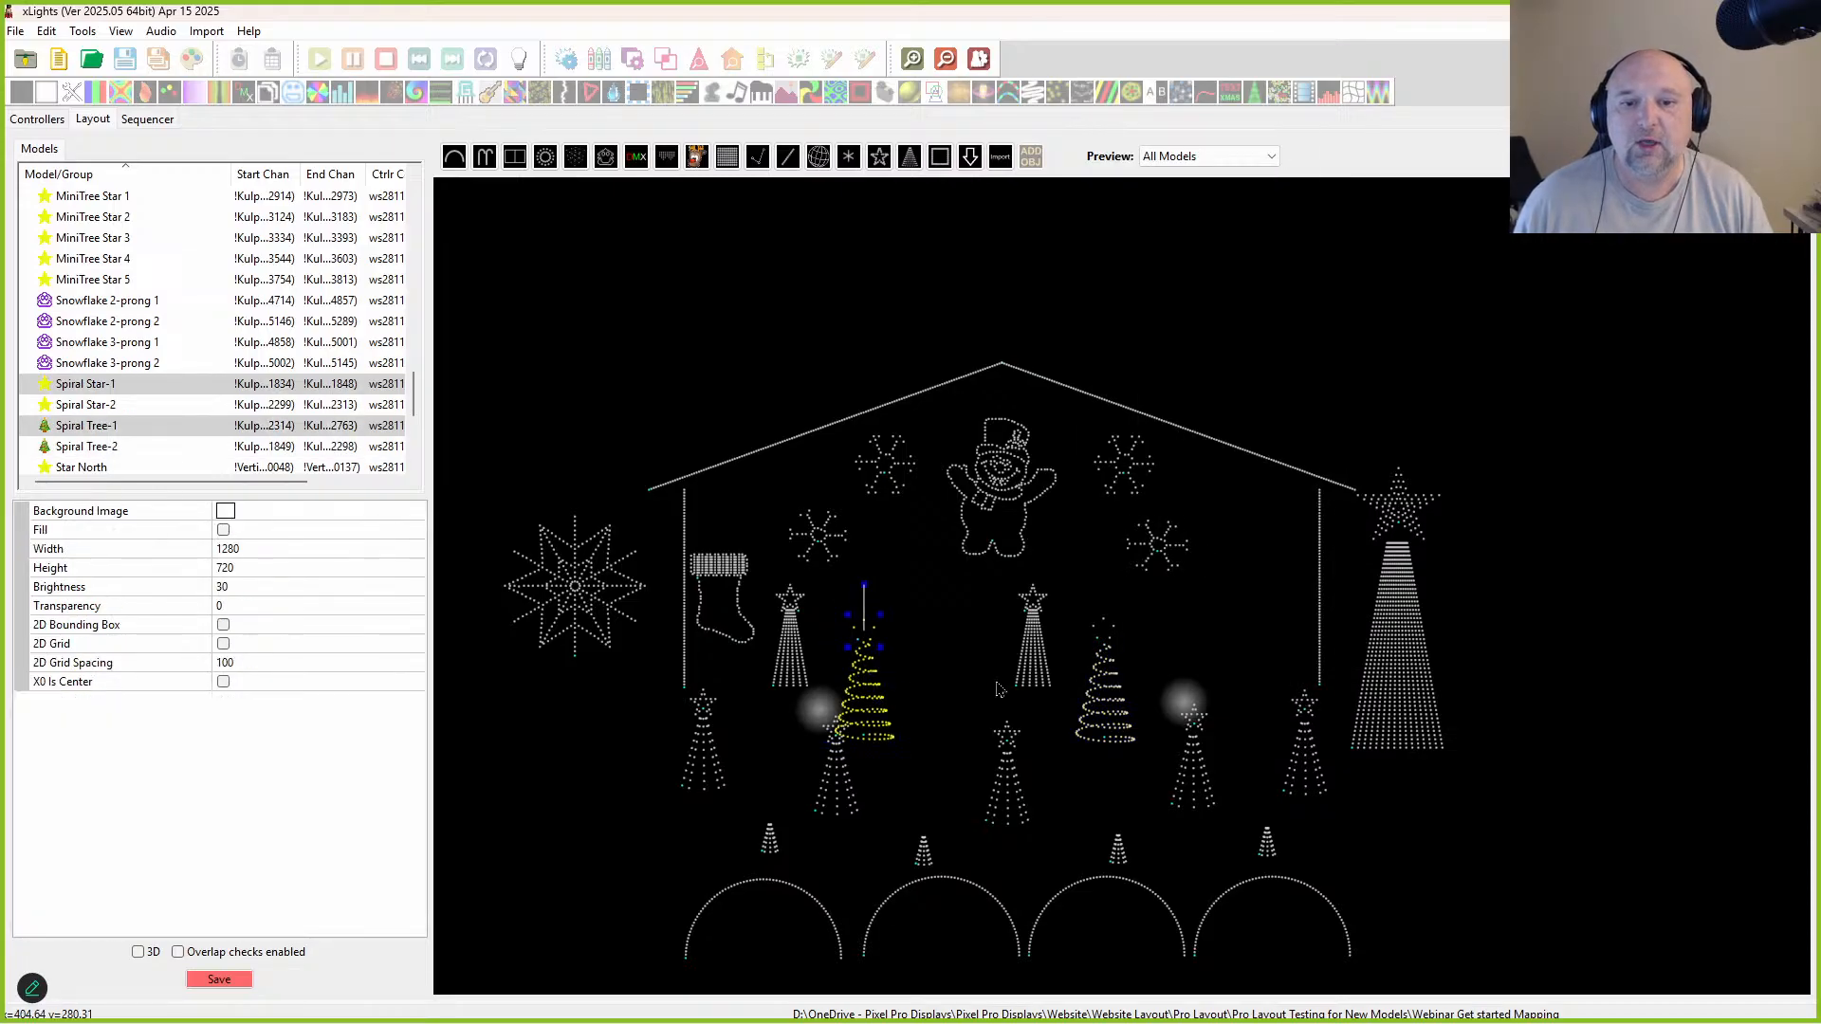
left_click(1100, 717, "ctrl")
left_click(1103, 637, "ctrl")
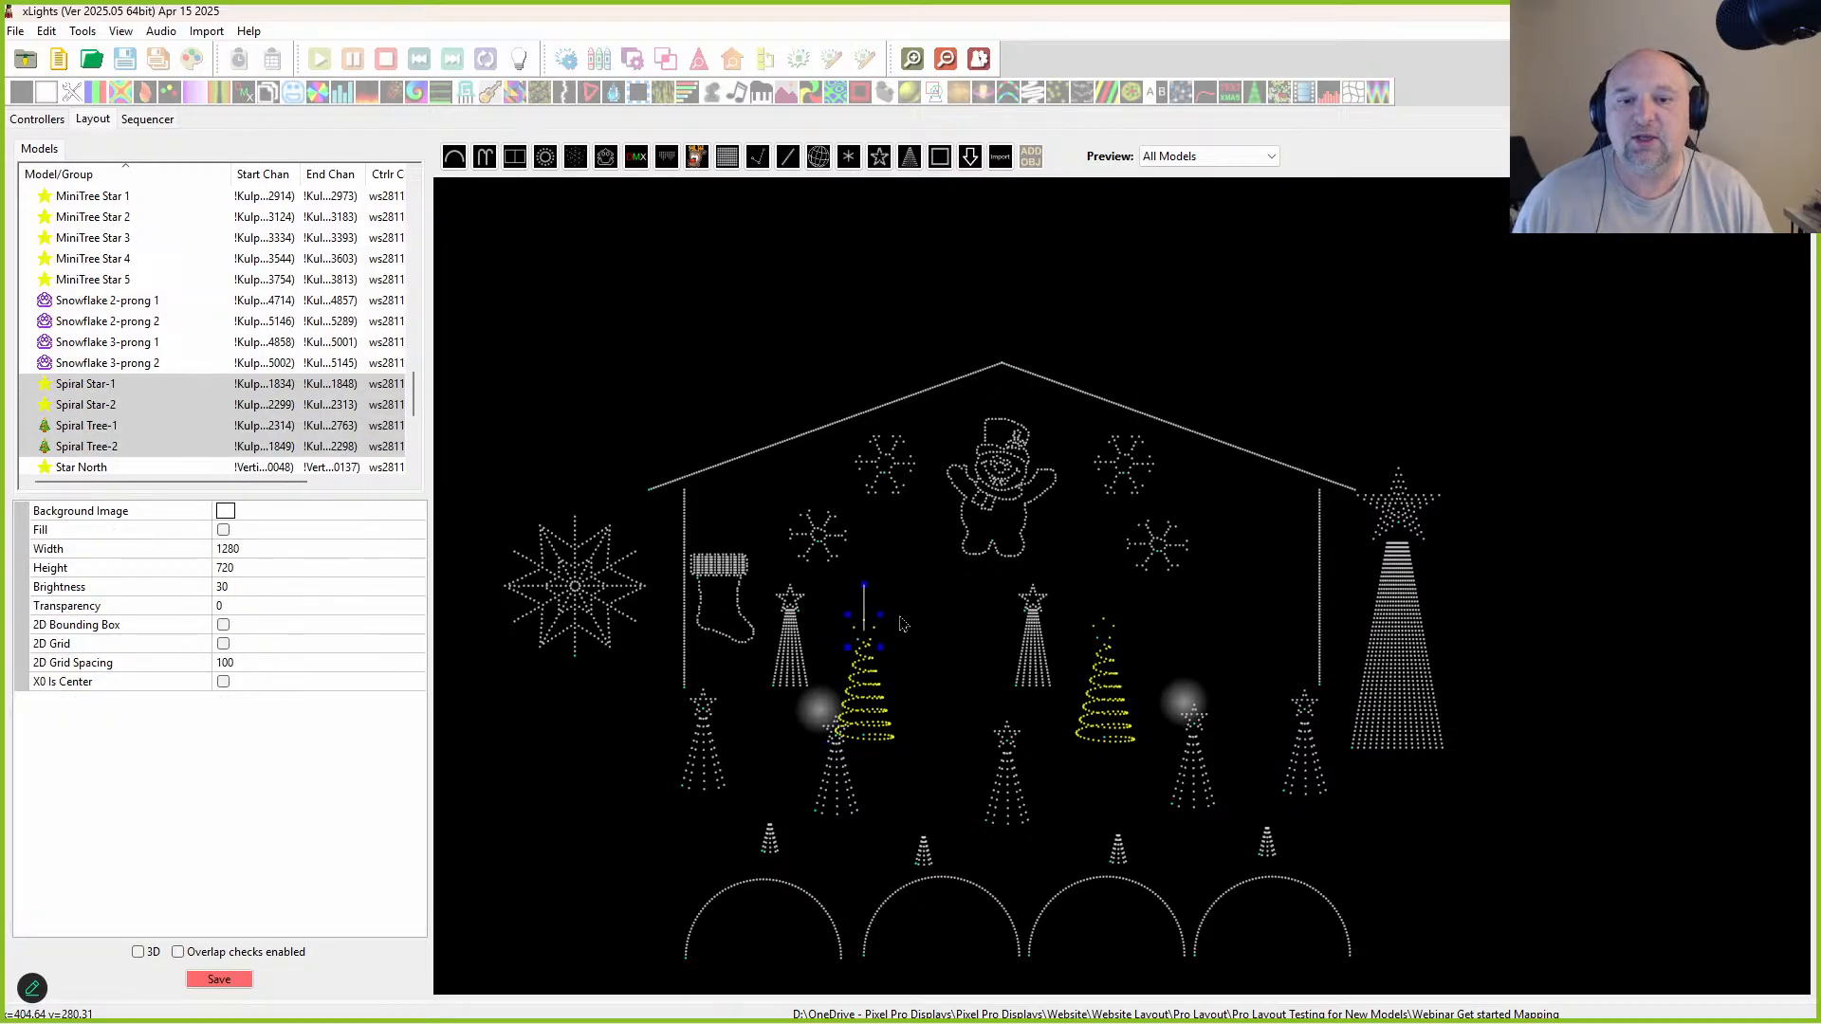
Step: Visualise the Kulp FPP controller to inspect how the spiral stars and spiral trees are chained on Pixel Port 6
left_click(36, 120)
left_click(215, 265)
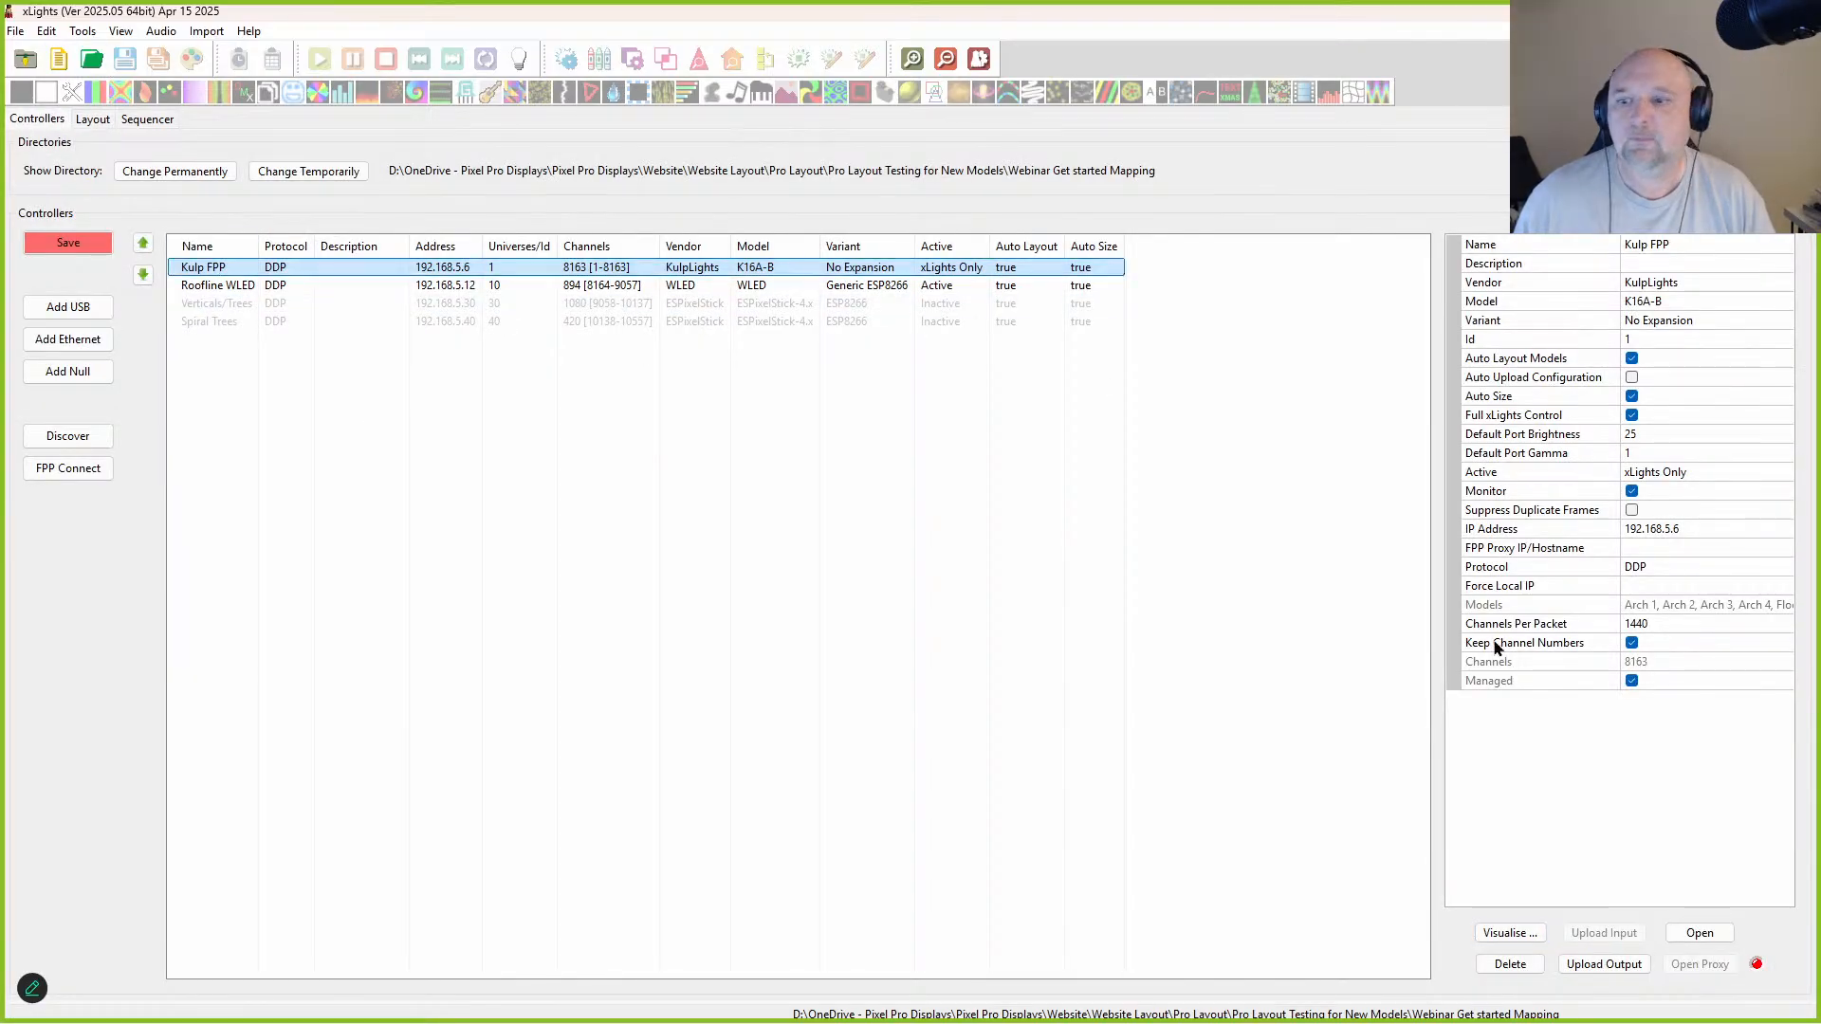
left_click(1508, 932)
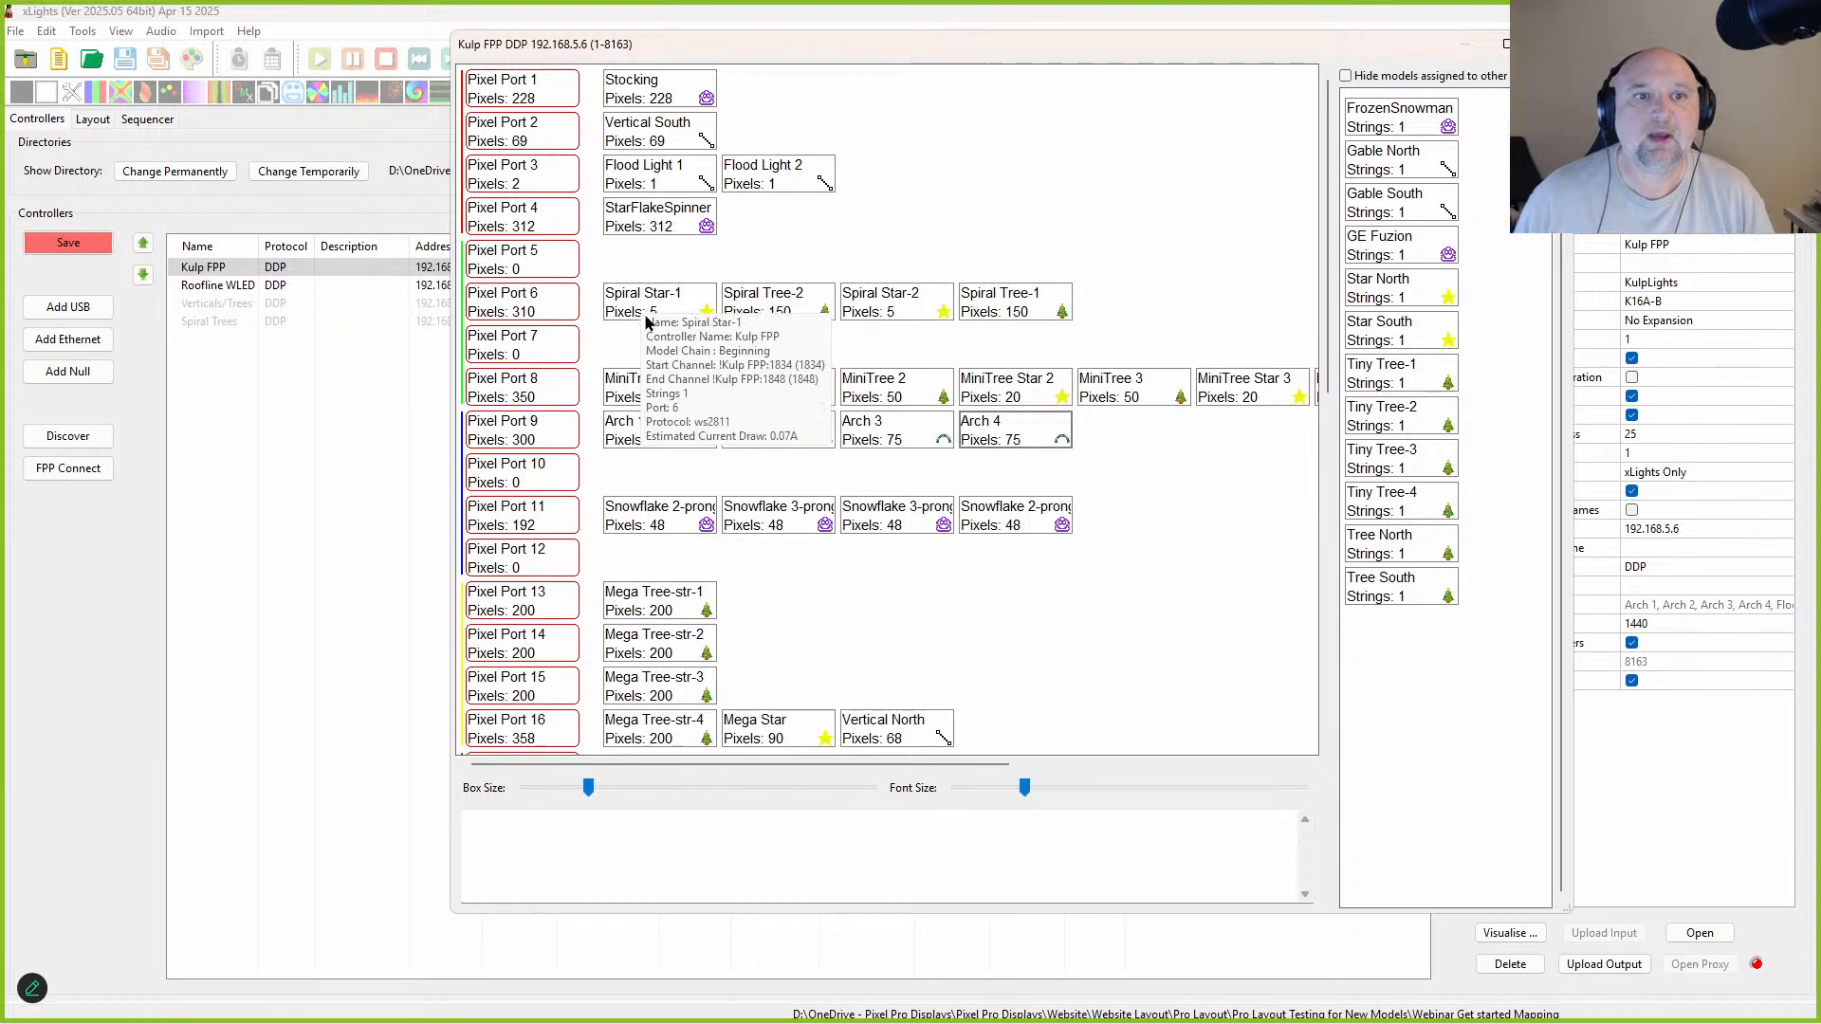
mouse_move(801, 311)
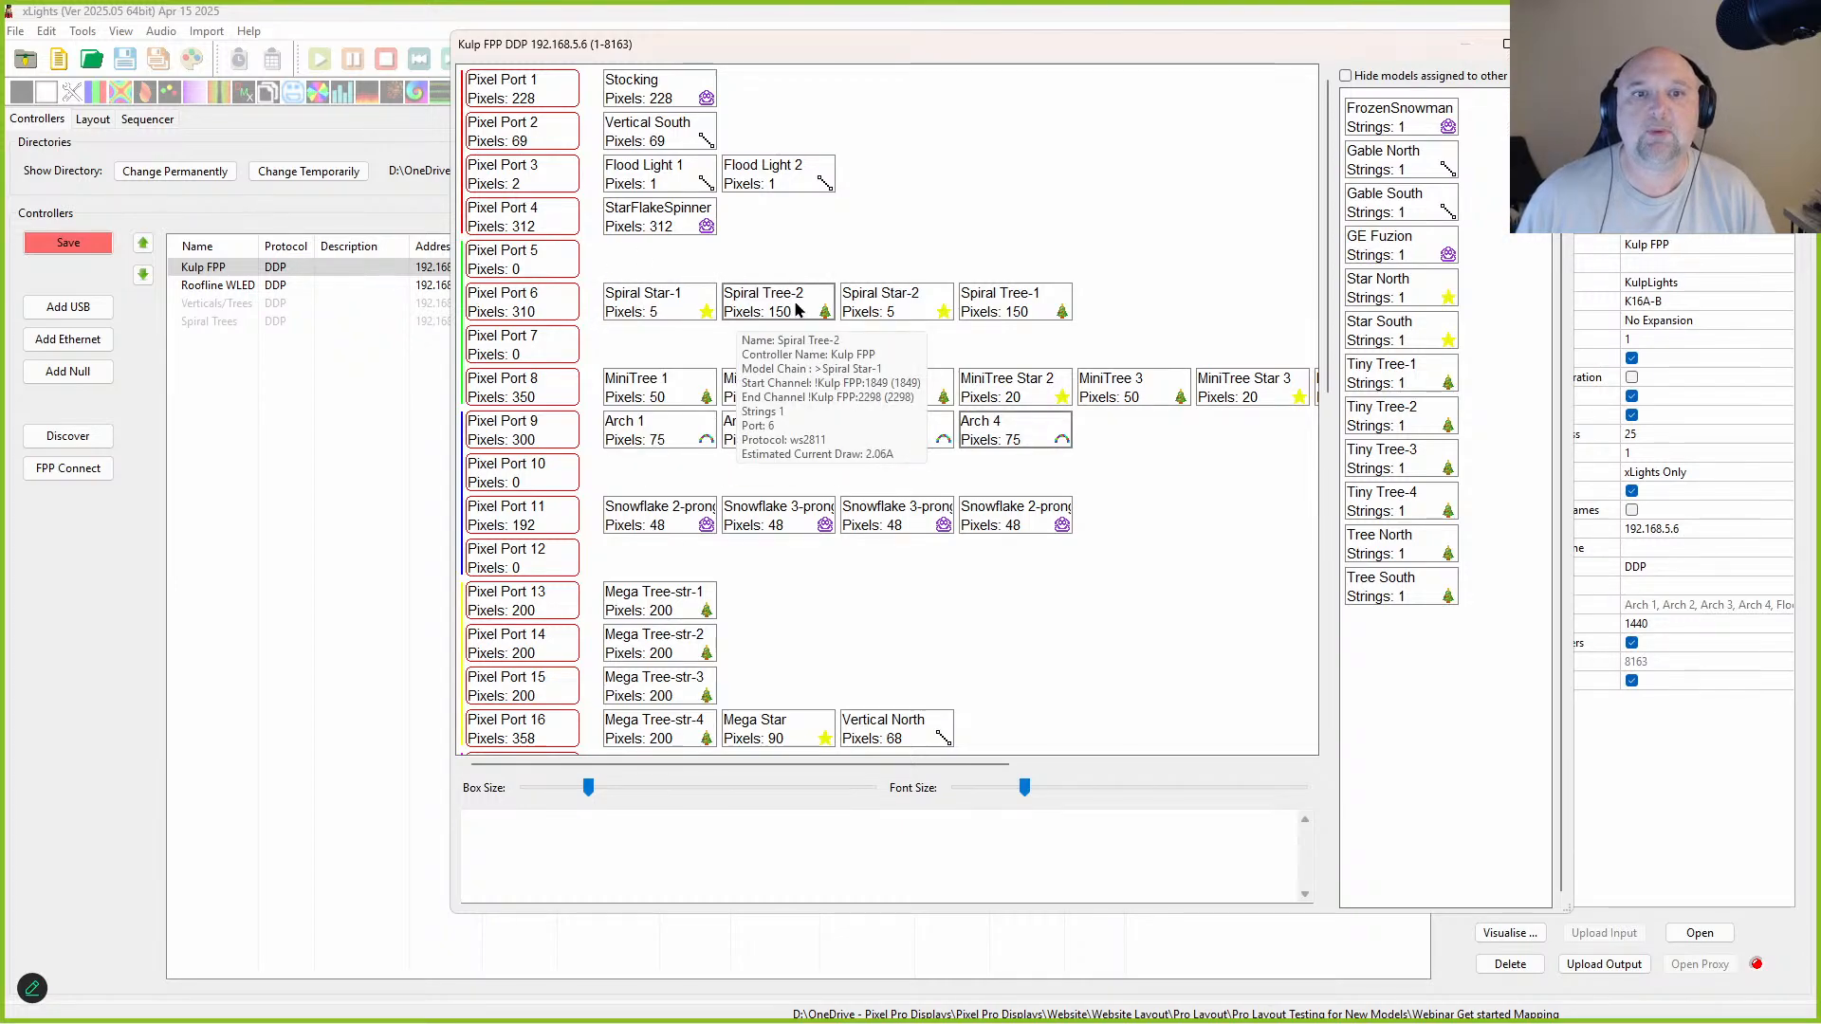
left_click(1551, 44)
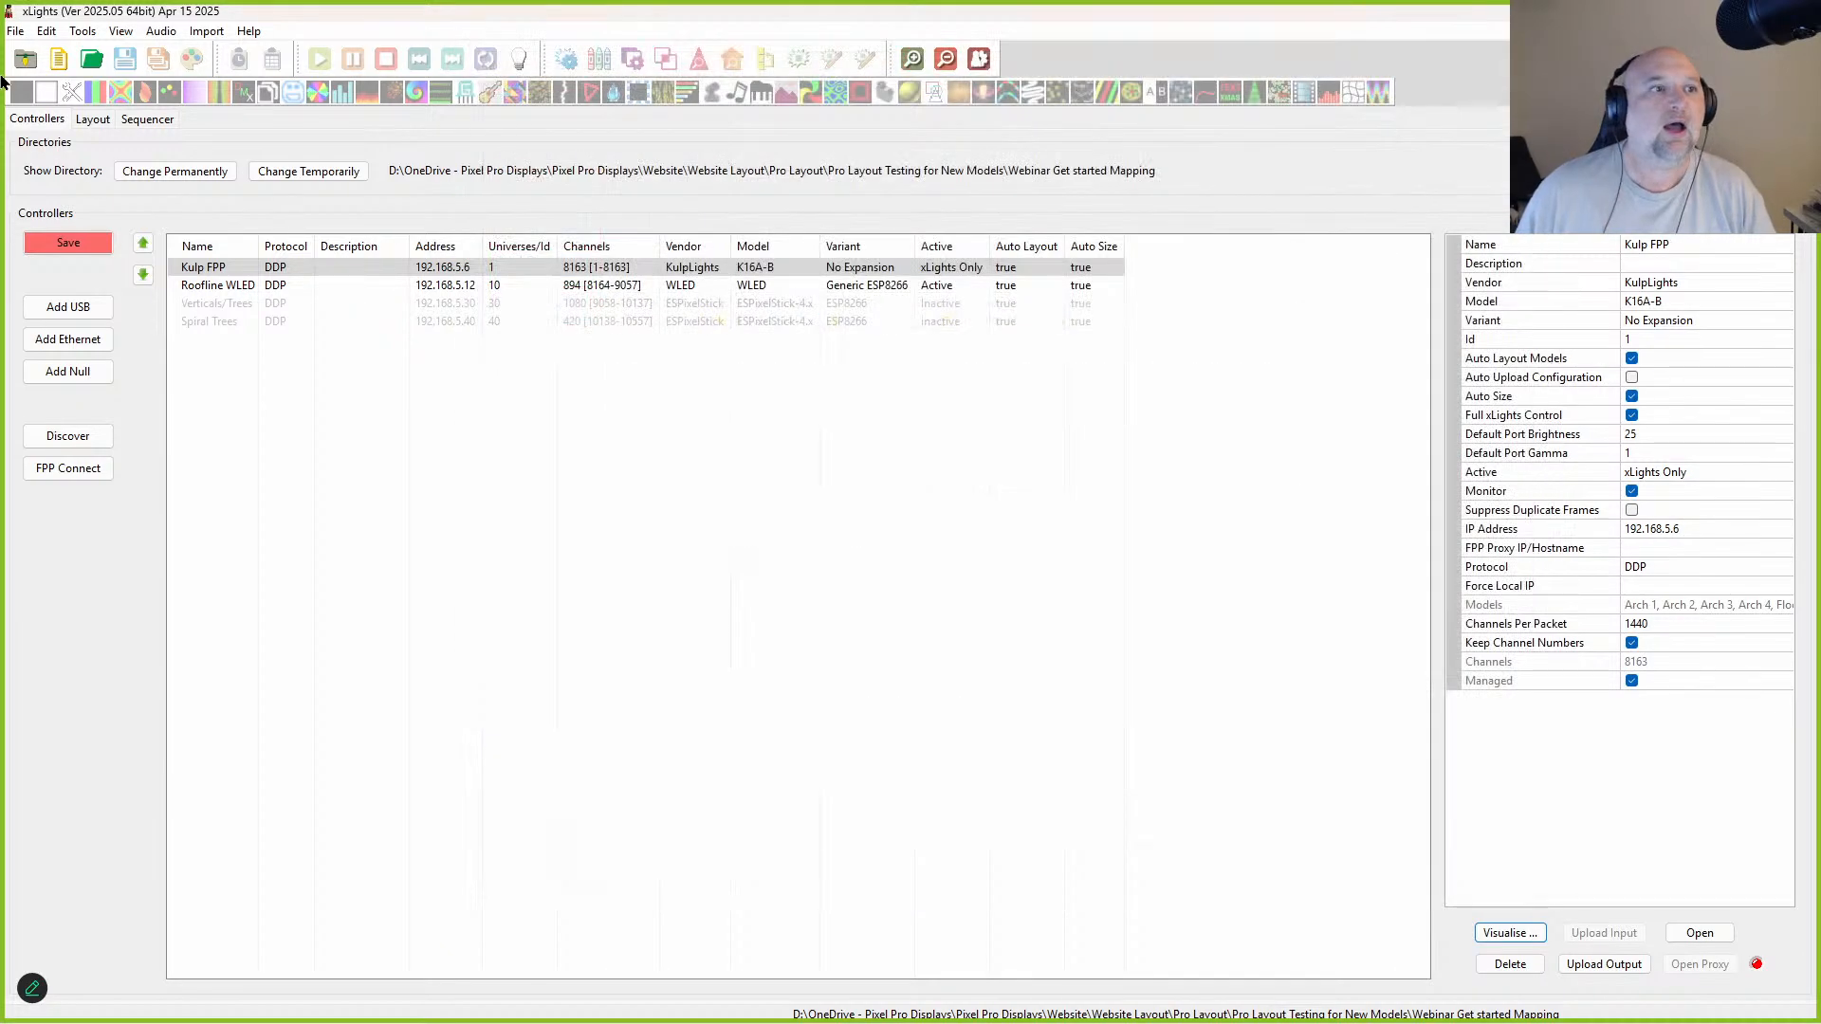
Step: Select Spiral Tree-1, Spiral Tree-2, Spiral Star-1 and Spiral Star-2 in the layout and bulk edit their controller name to No Controller
left_click(94, 121)
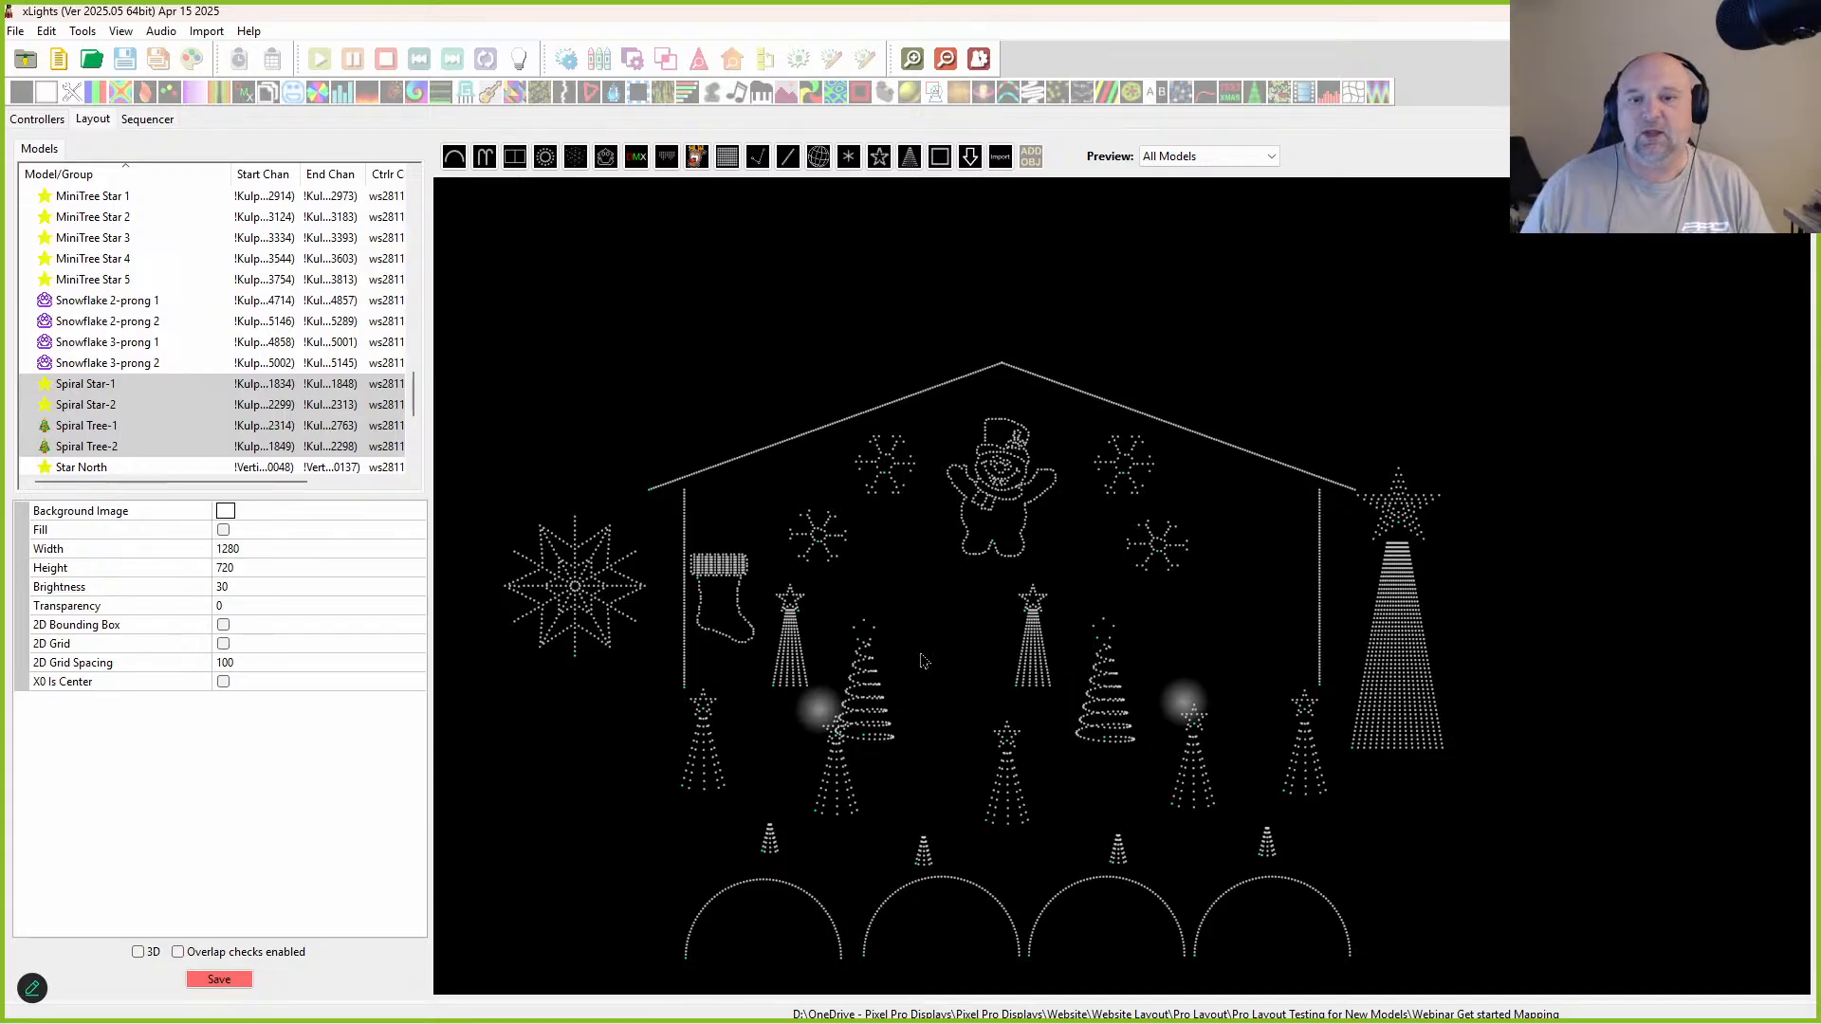
left_click(861, 663)
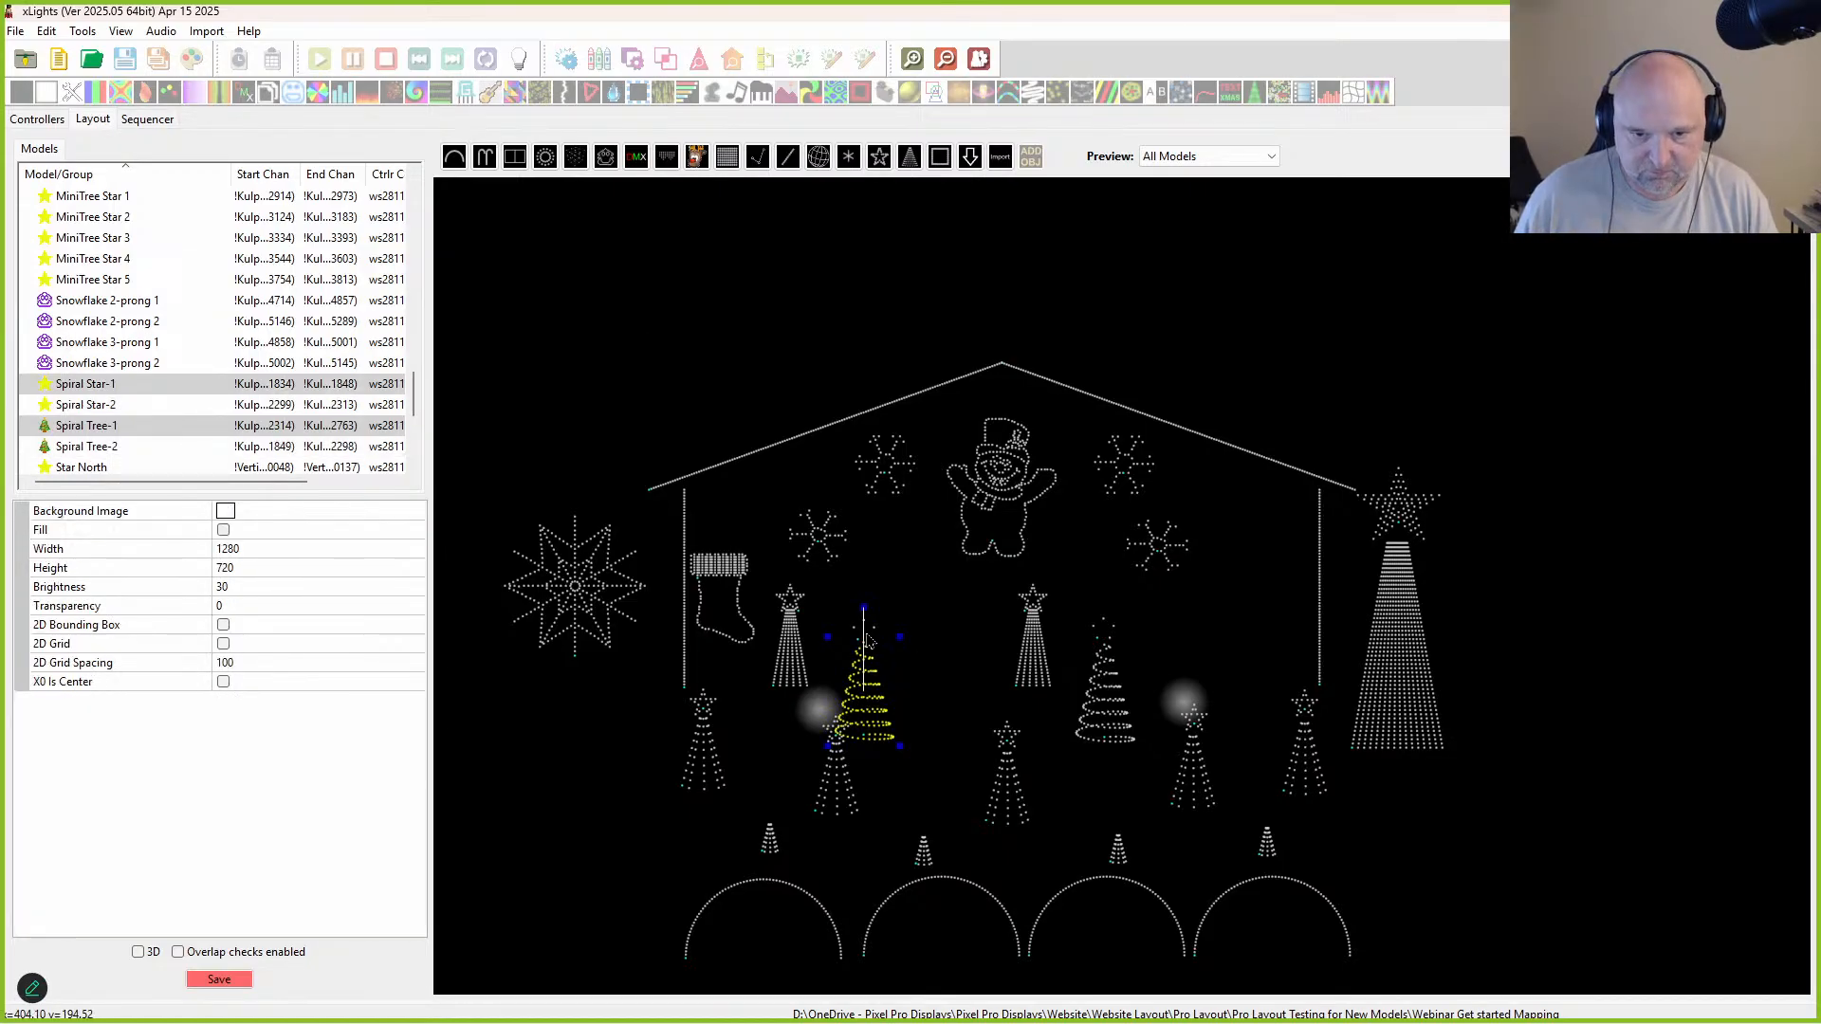
left_click(1110, 648, "ctrl")
left_click(1111, 641, "ctrl")
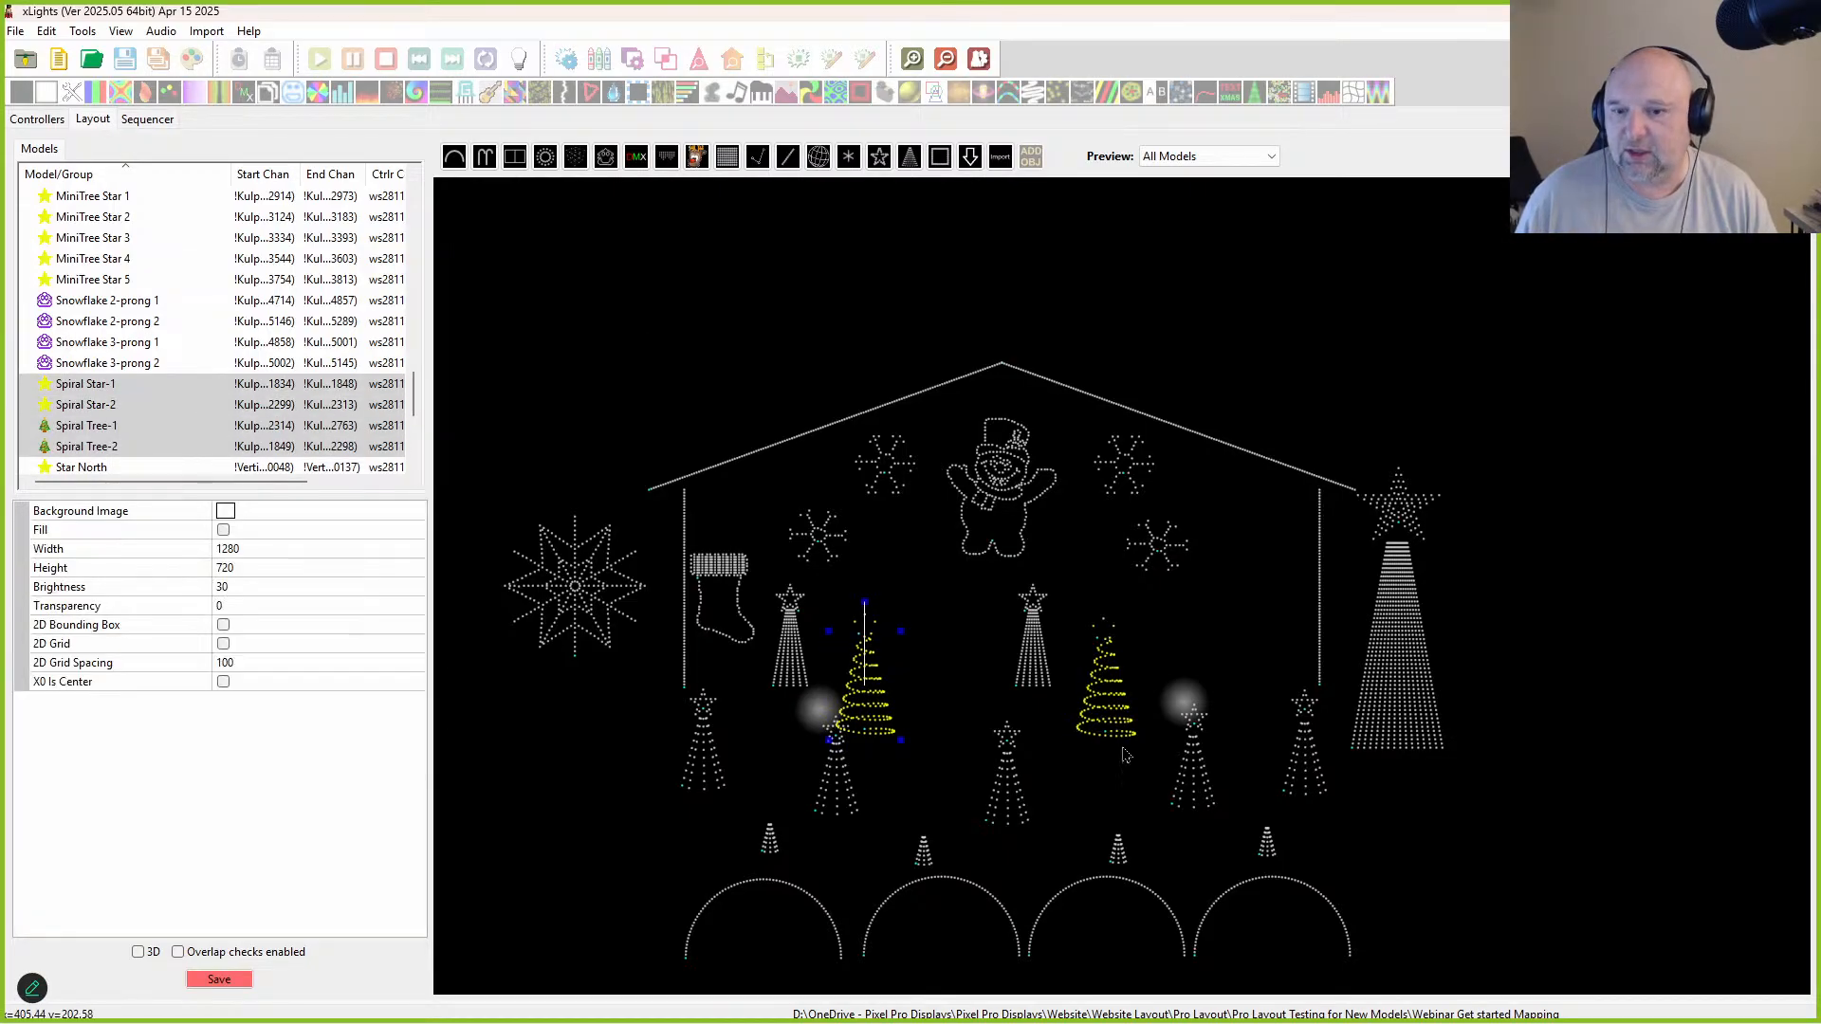
right_click(1092, 730)
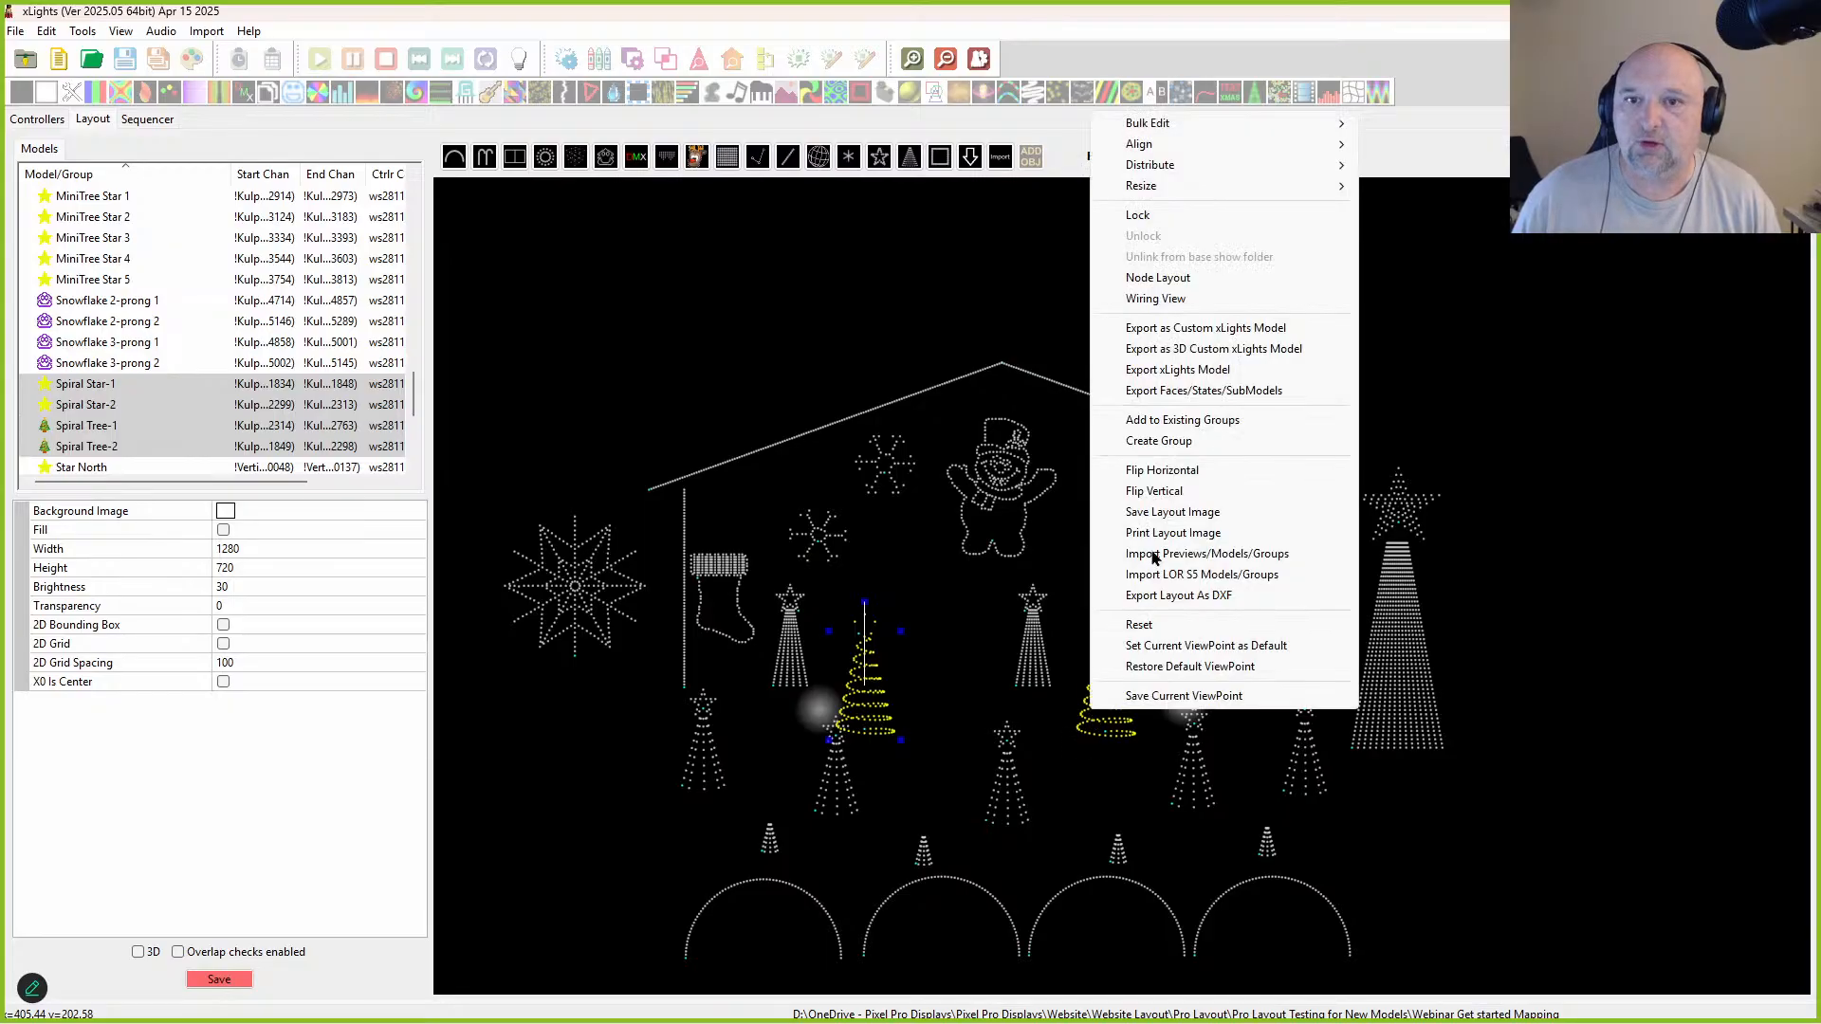
mouse_move(1157, 123)
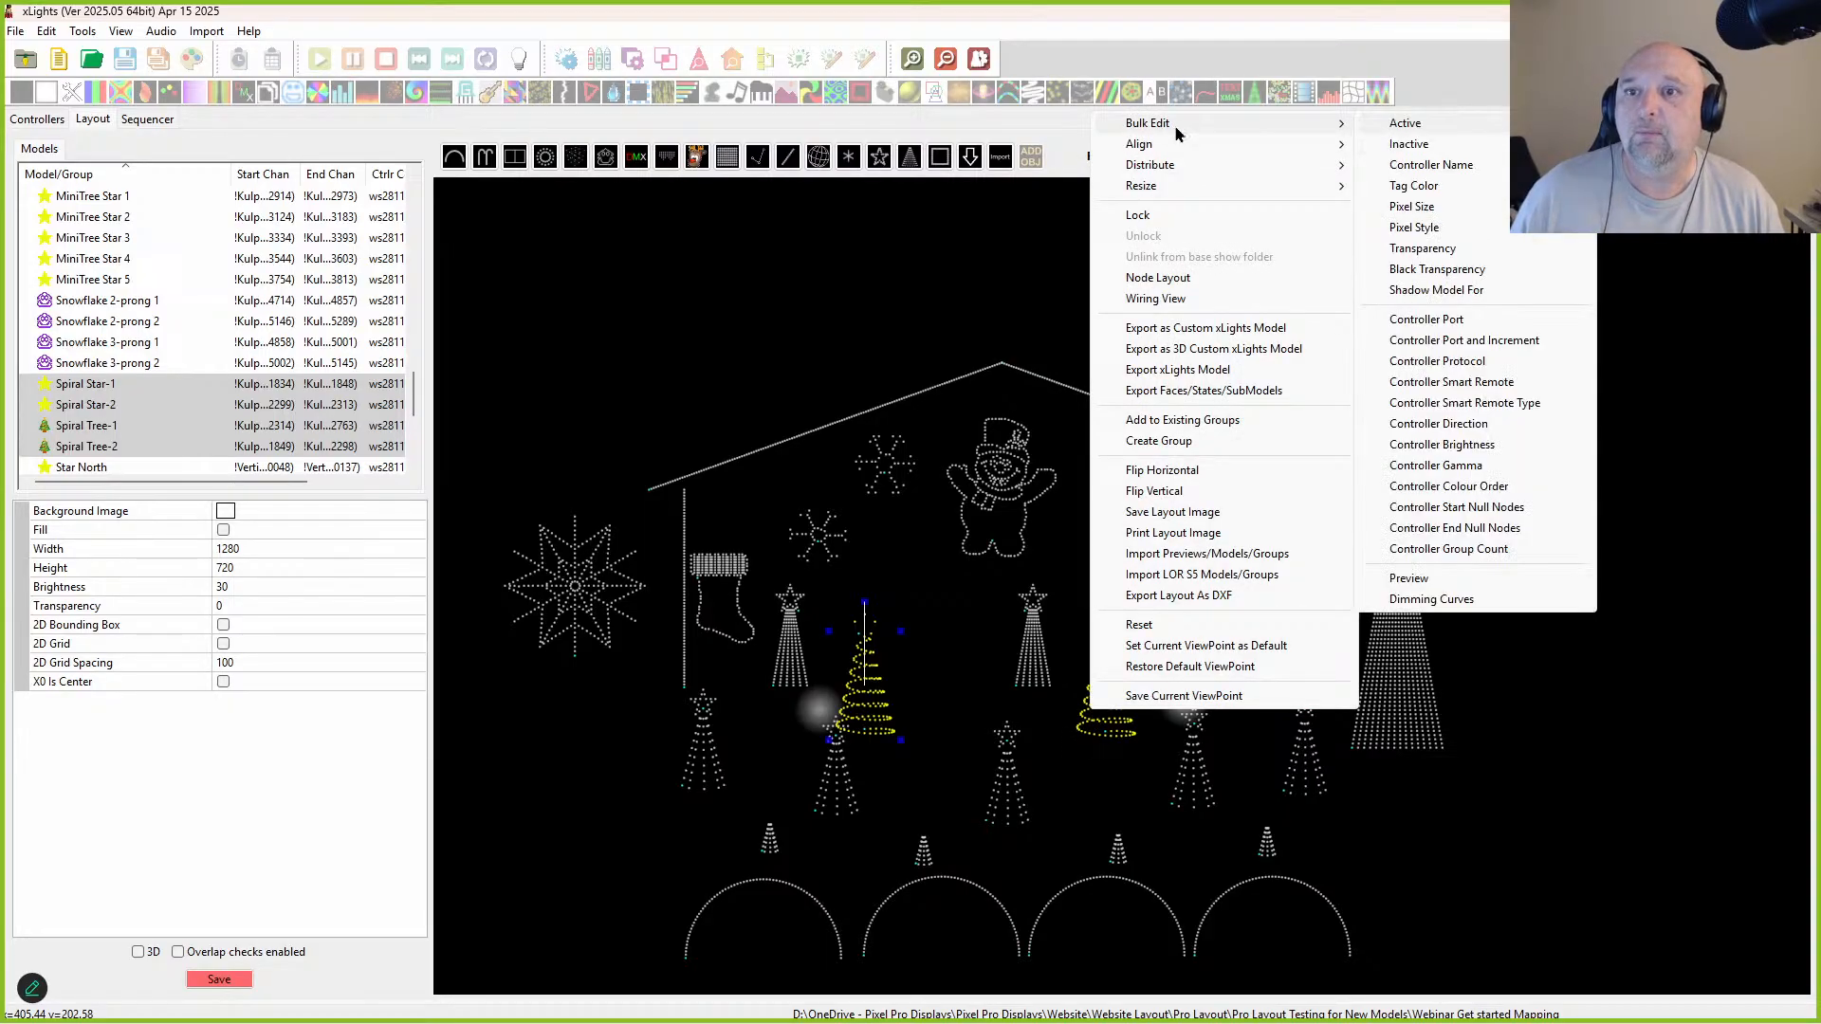
left_click(1430, 165)
left_click(1394, 156)
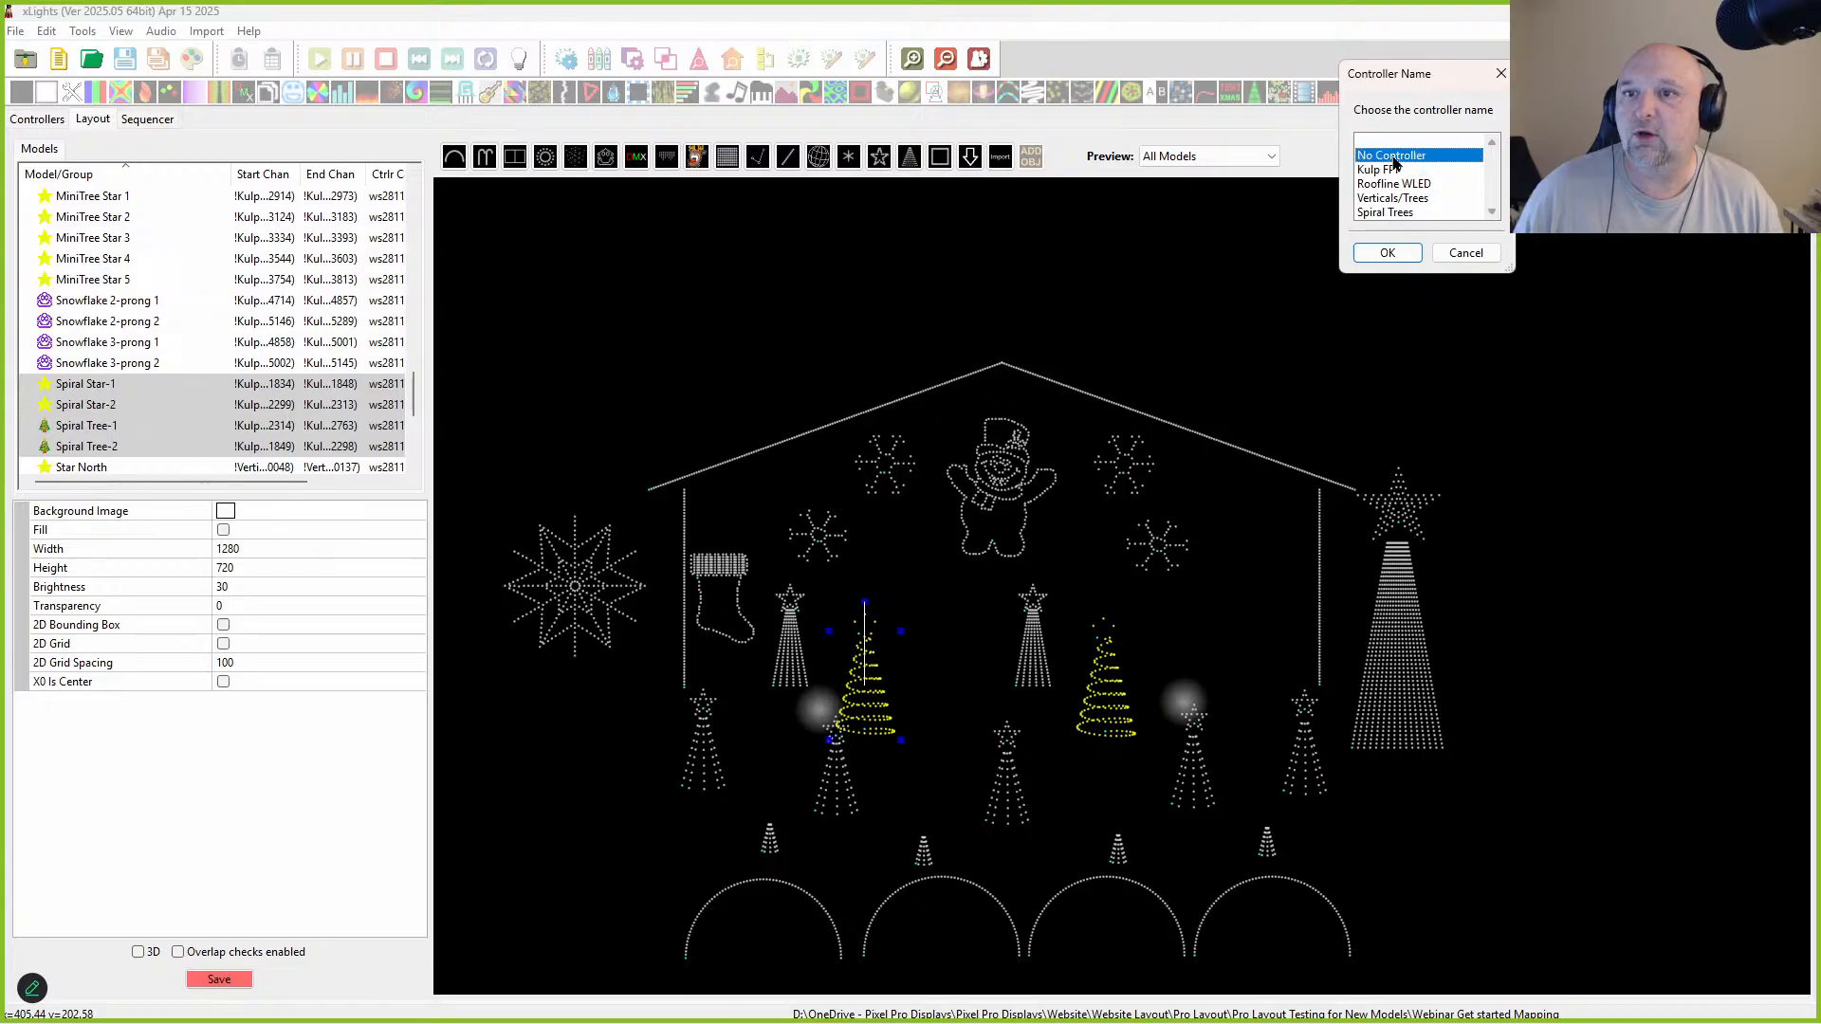
left_click(1387, 252)
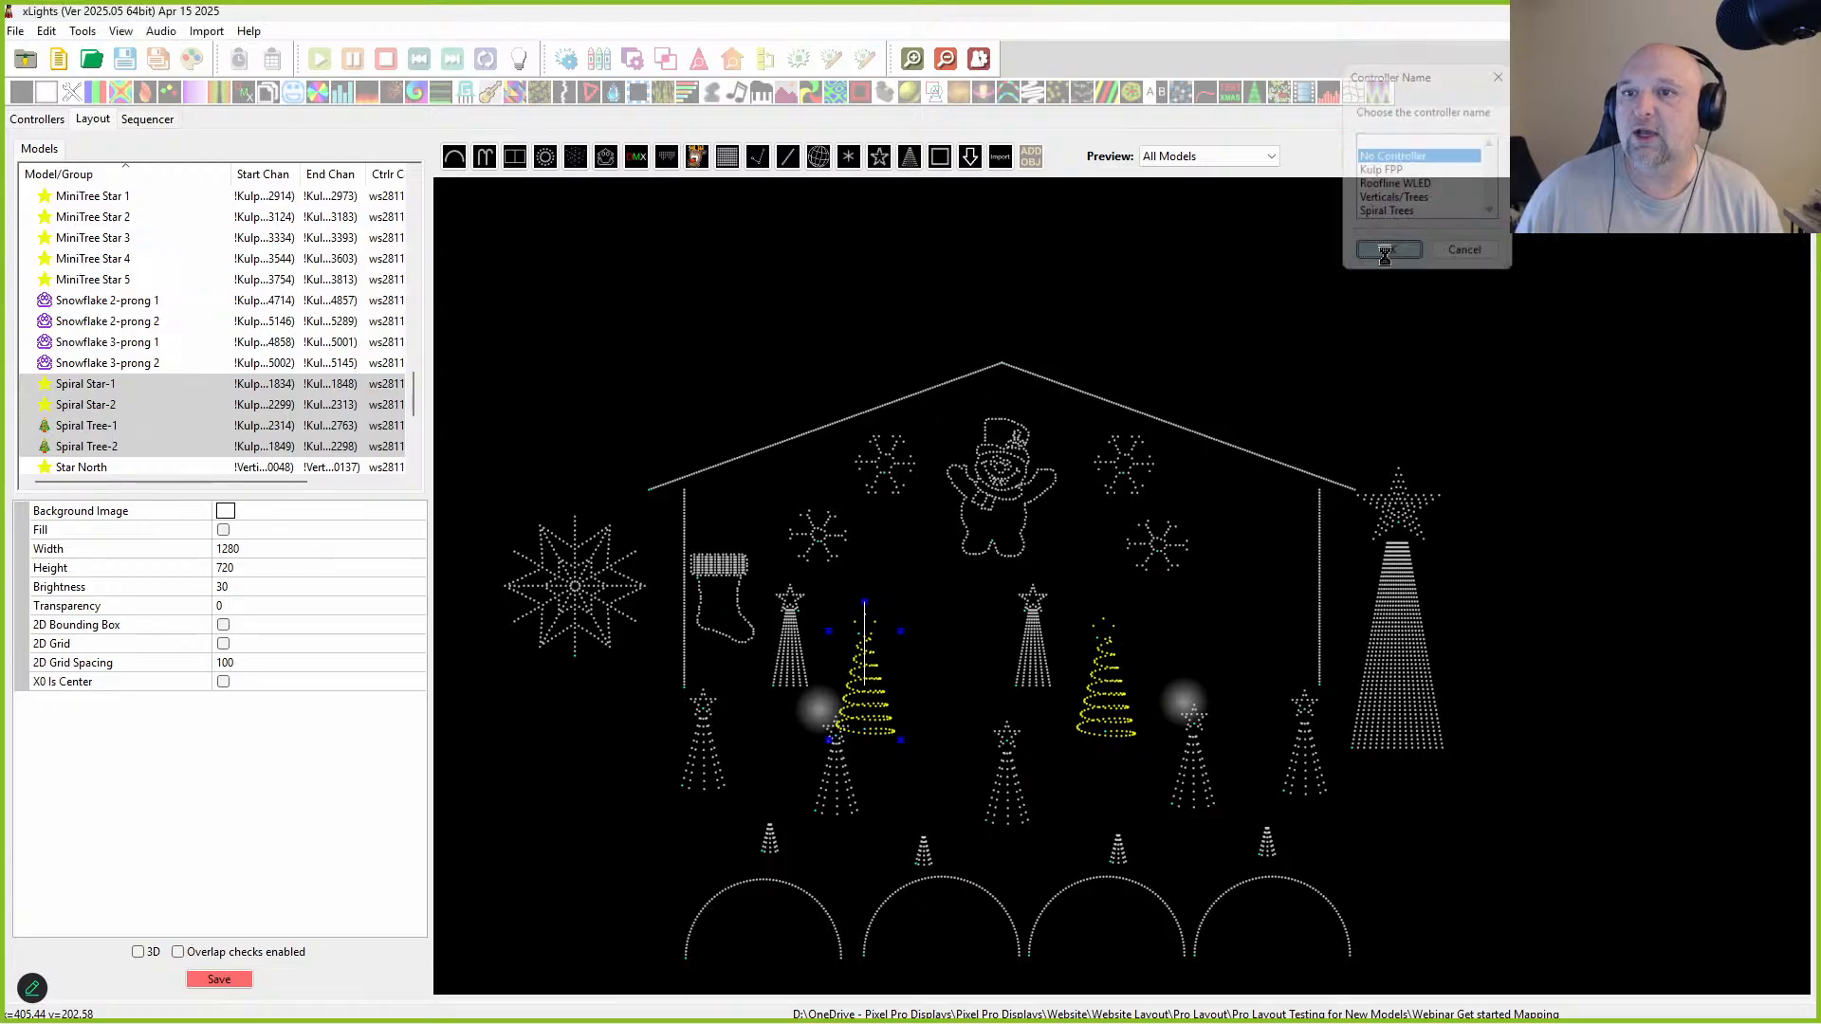
left_click(904, 575)
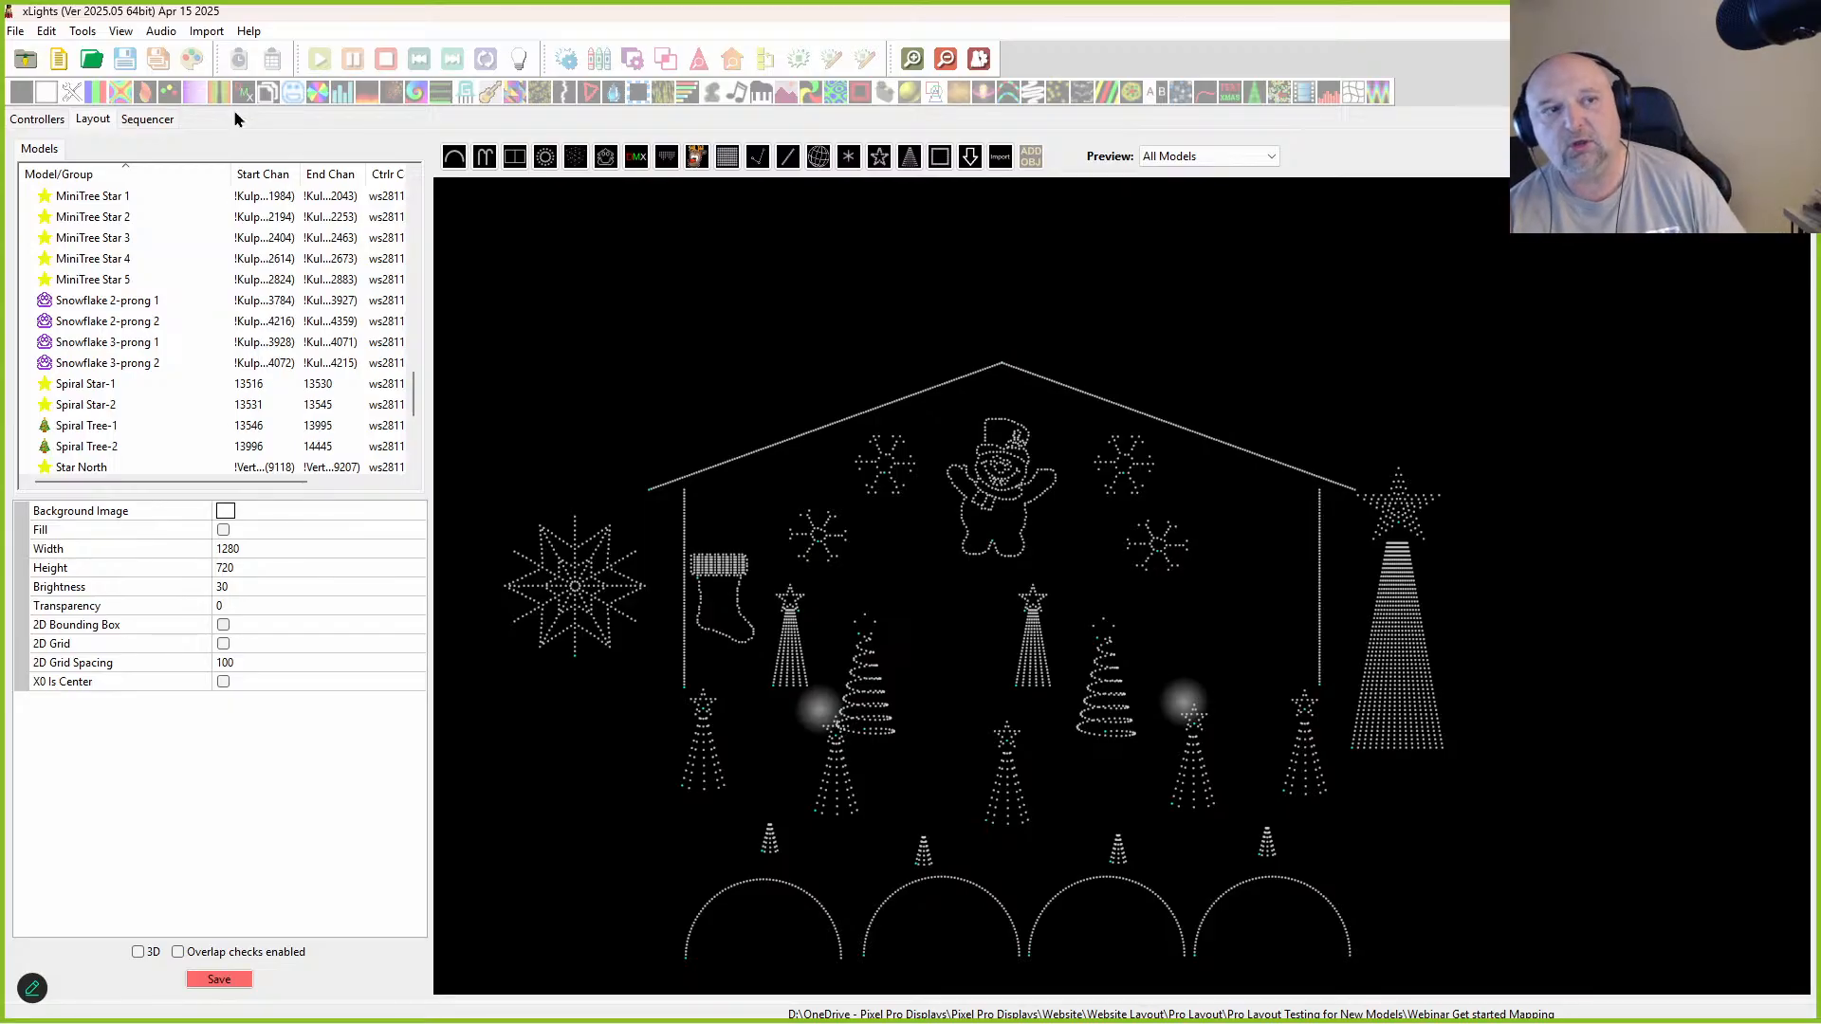
Step: Visualise the Kulp FPP controller again to check Pixel Port 6 and the list of unassigned models
left_click(55, 120)
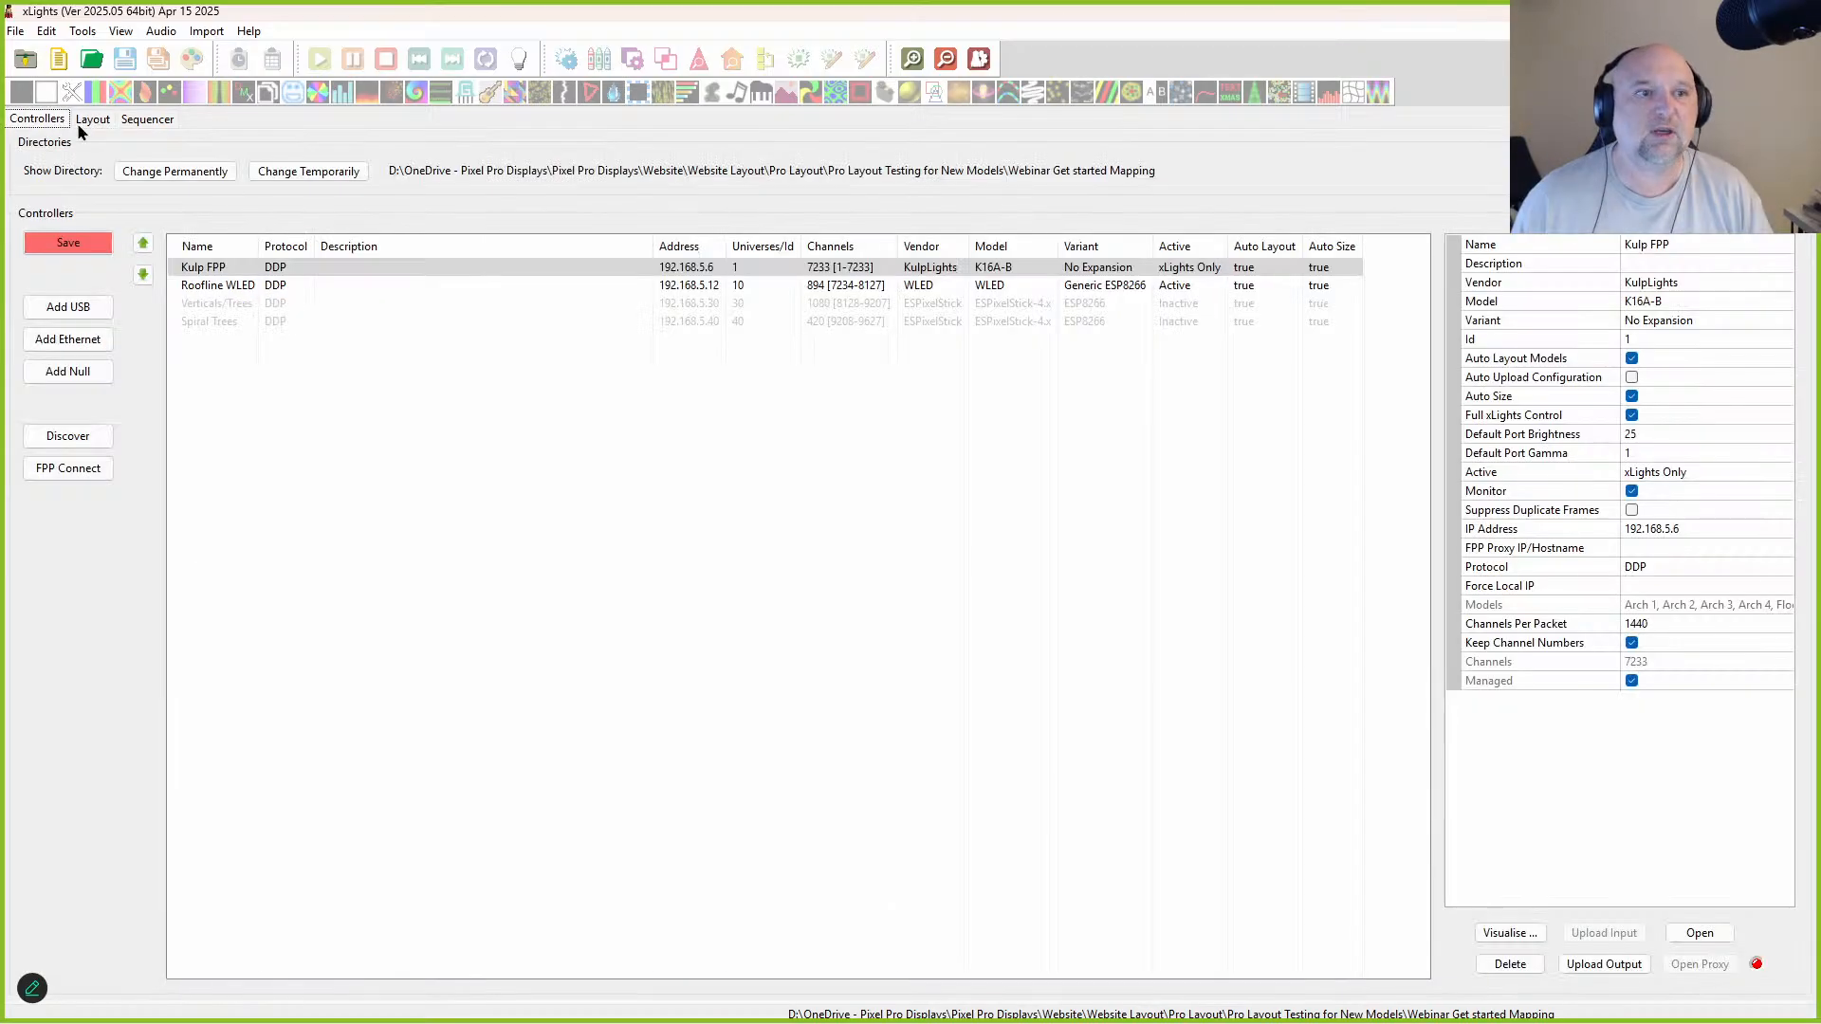
left_click(1510, 934)
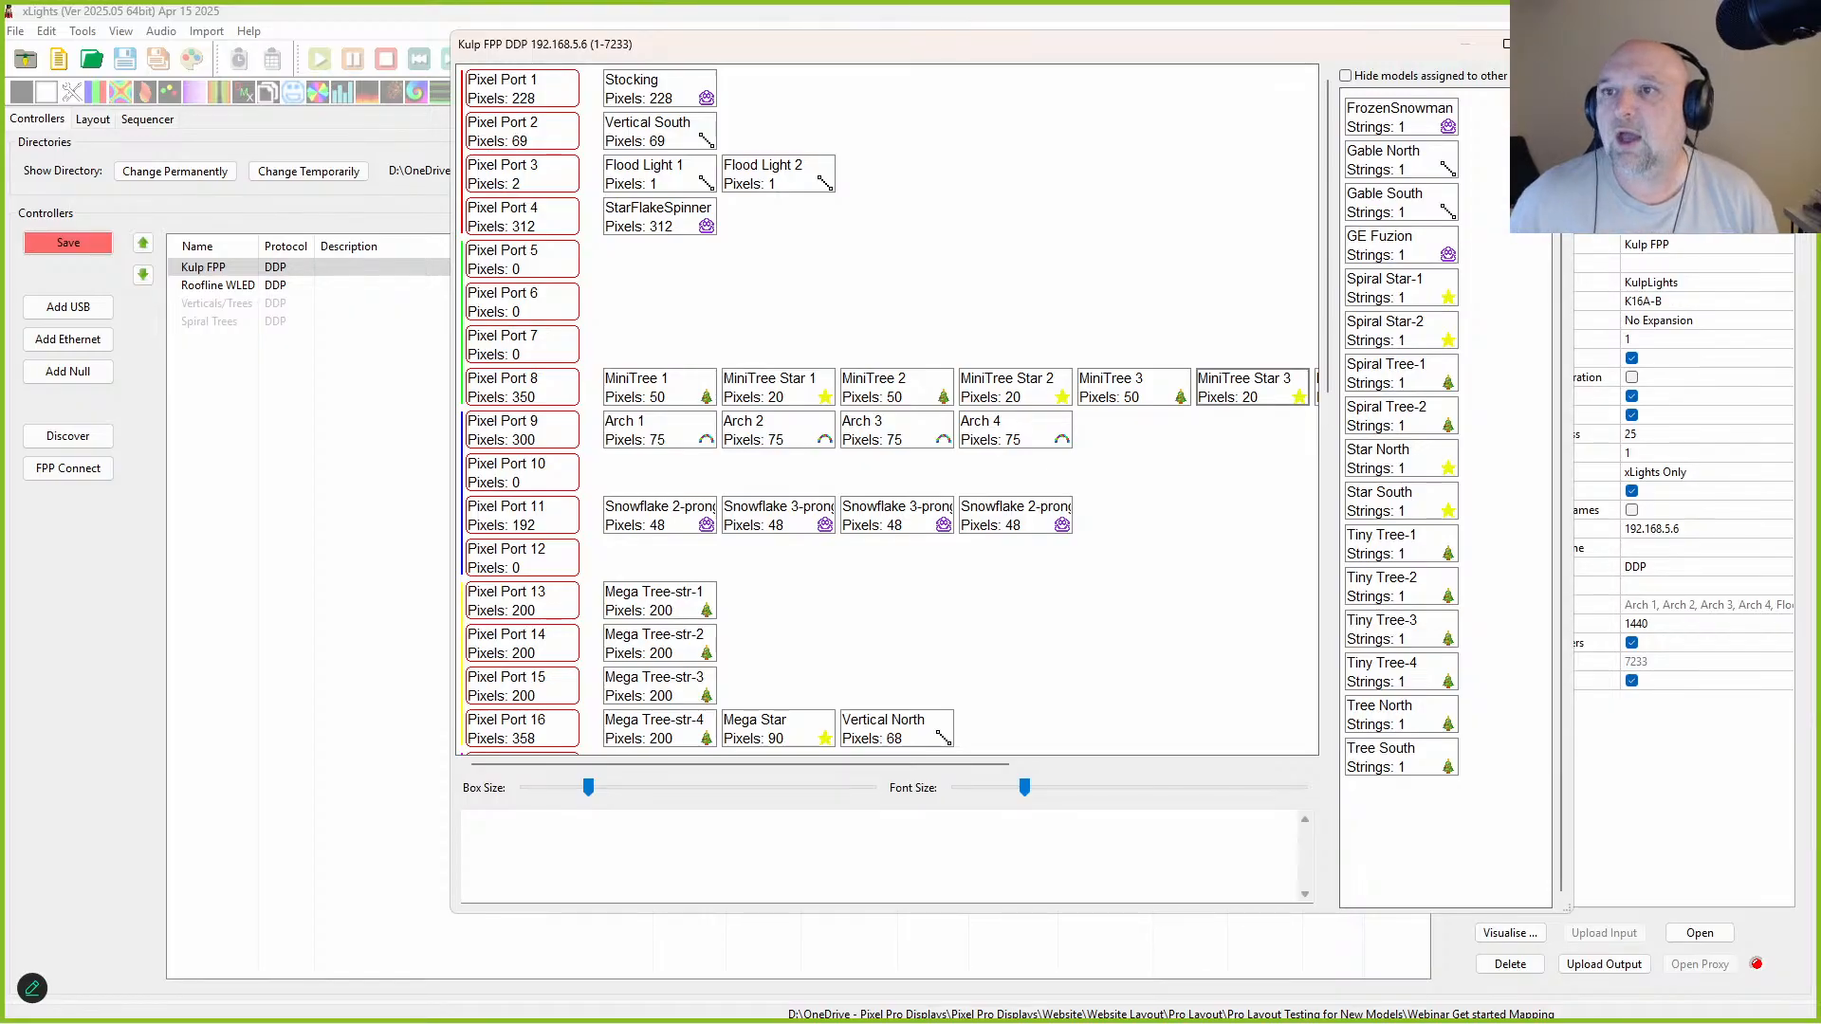
left_click(1551, 45)
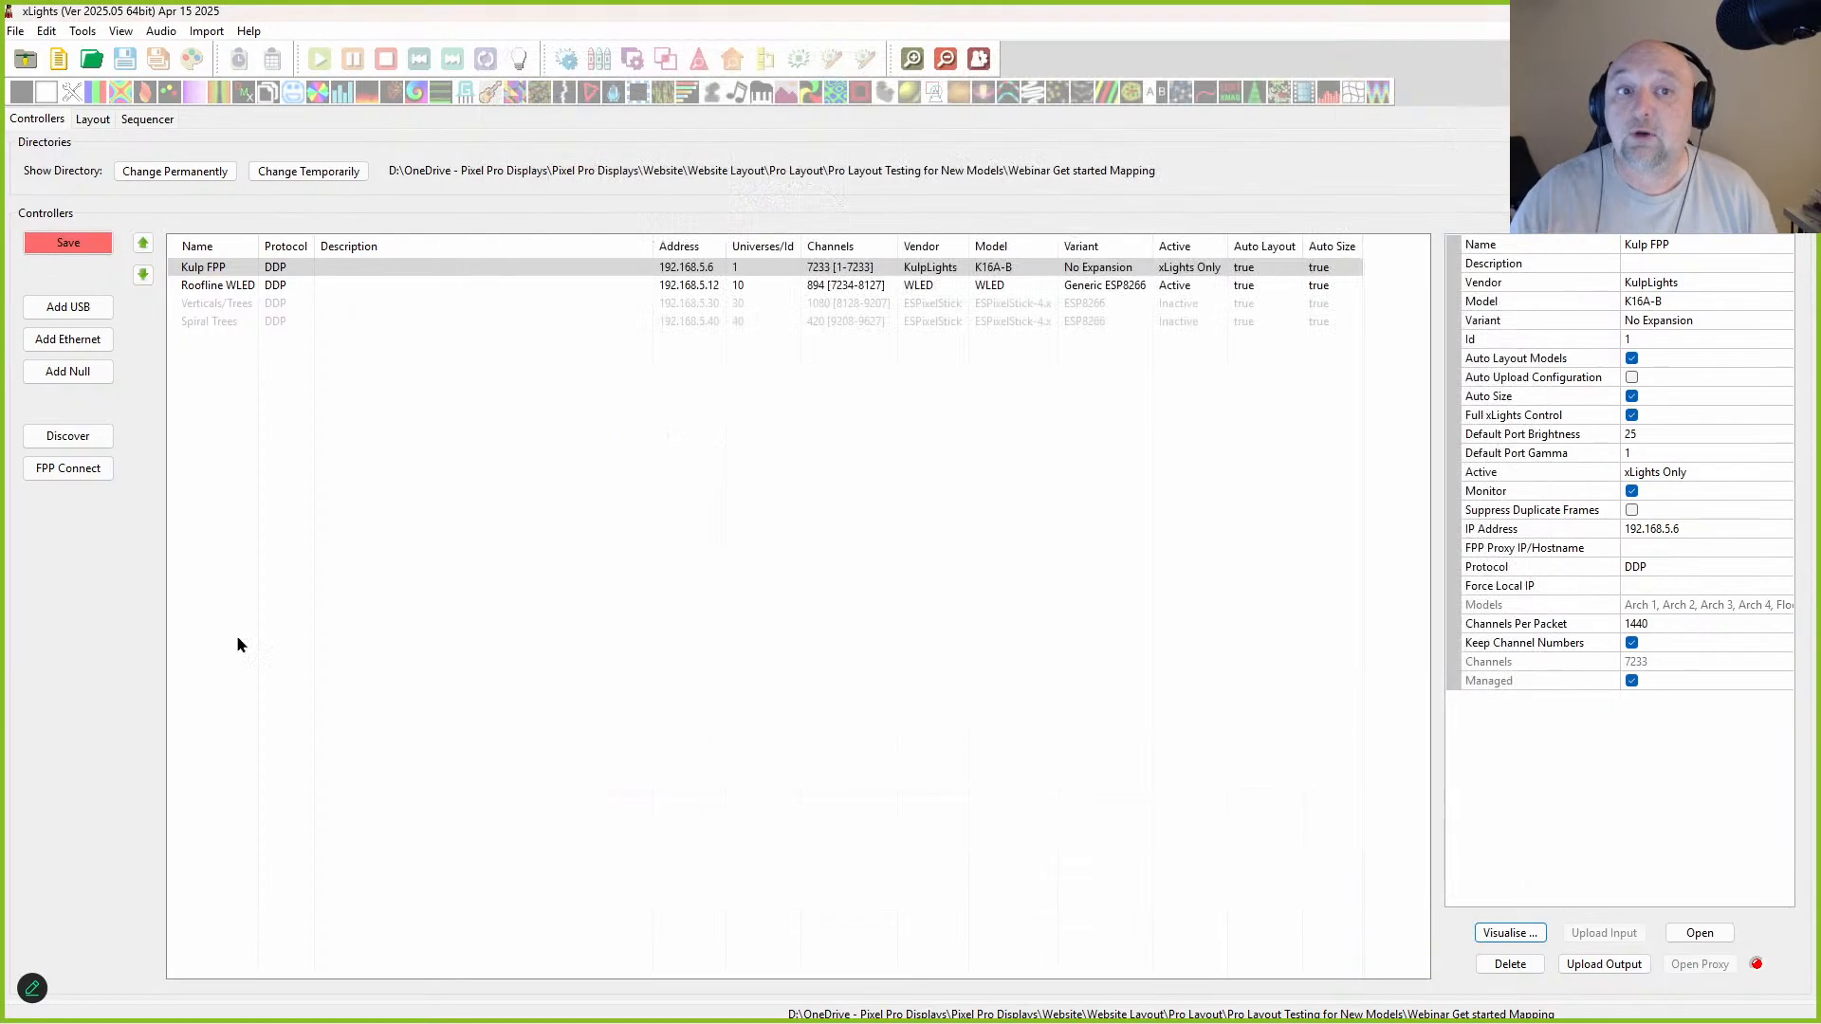
Step: Review the bulk edit options available for the snowman and four snowflakes selected together in the layout
left_click(87, 119)
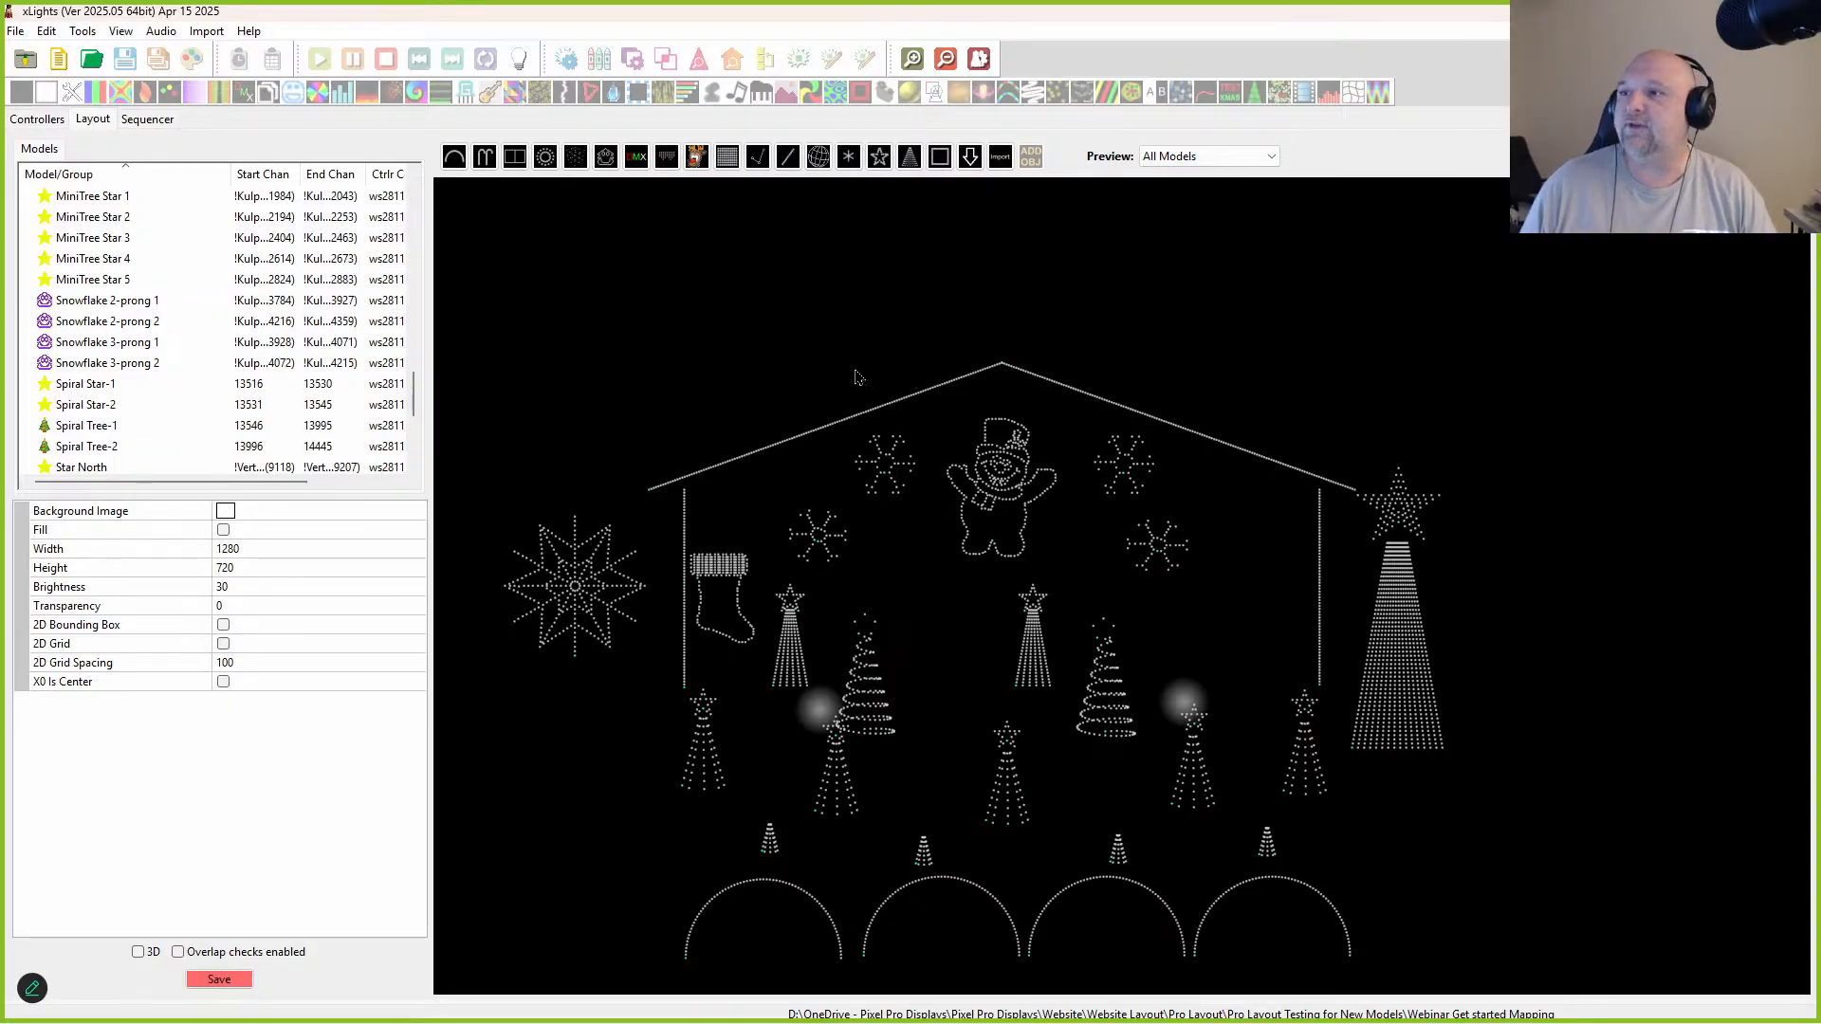
left_click_drag(709, 350, 1288, 615)
right_click(1081, 469)
mouse_move(1186, 479)
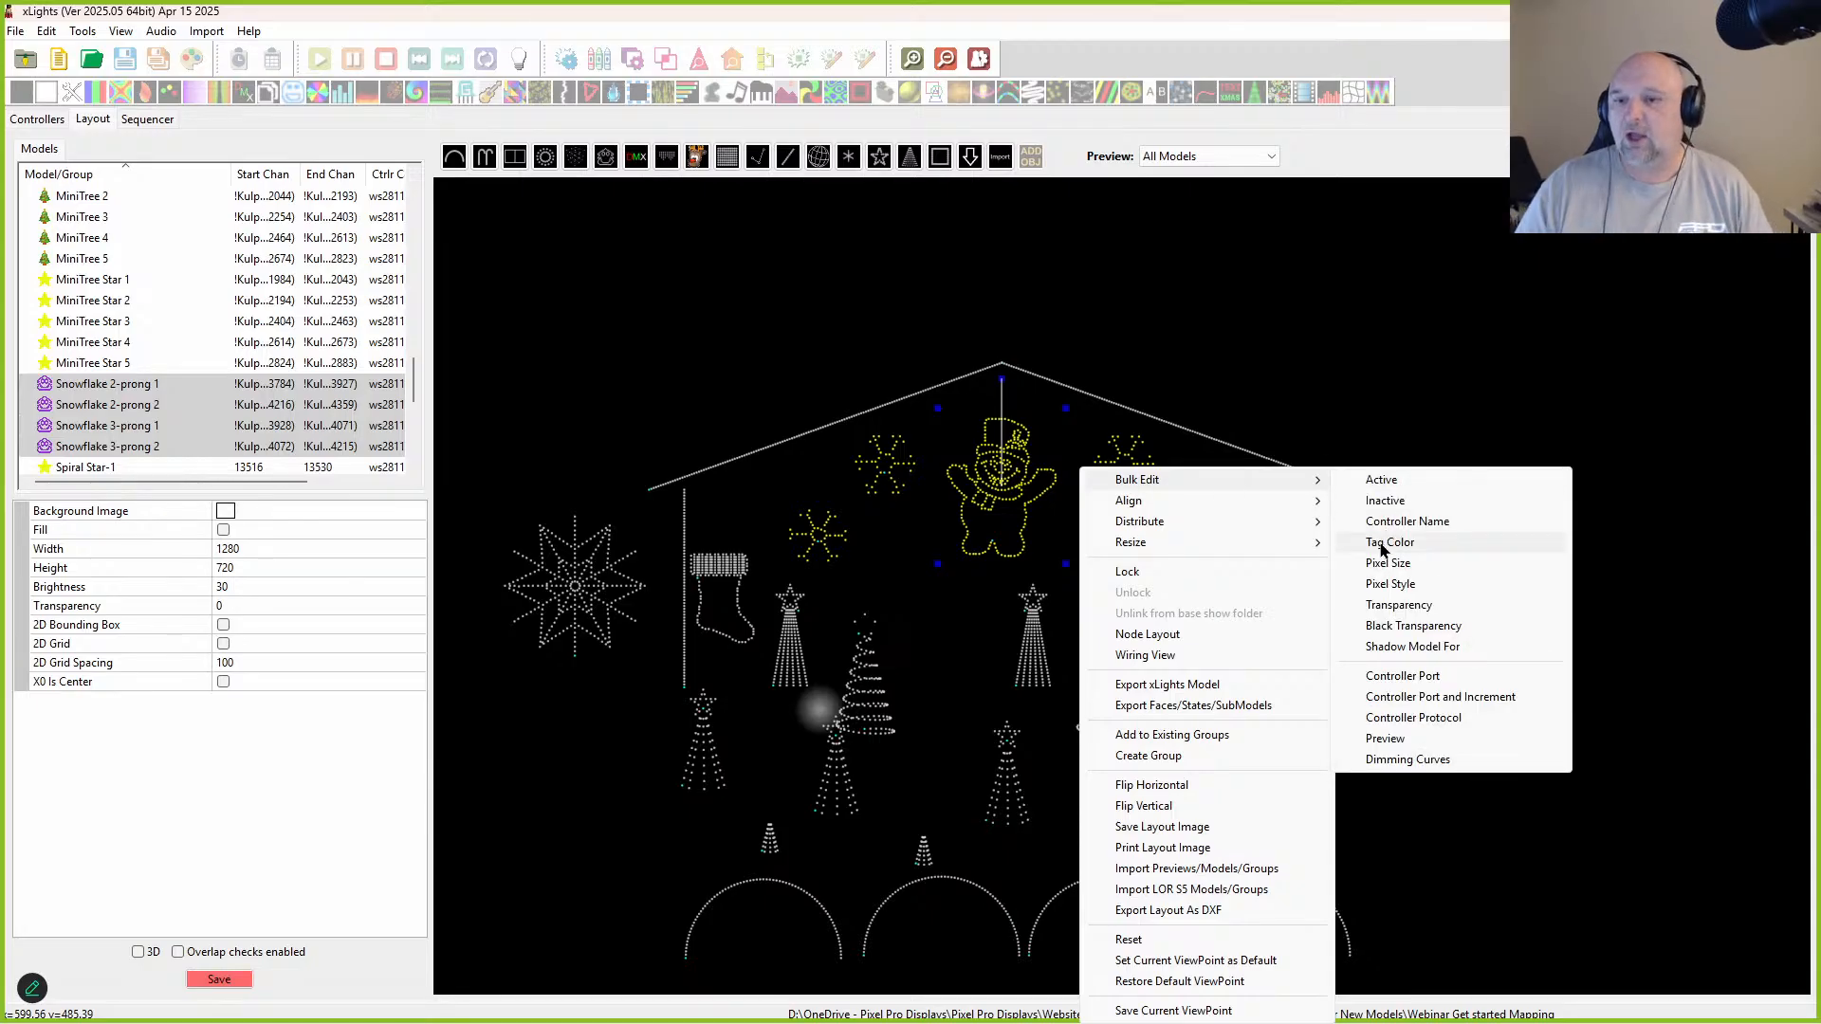
left_click(910, 787)
Step: Bring the second xLights window on screen and create a new animation sequence at 40fps (25ms) in it
mouse_move(884, 1019)
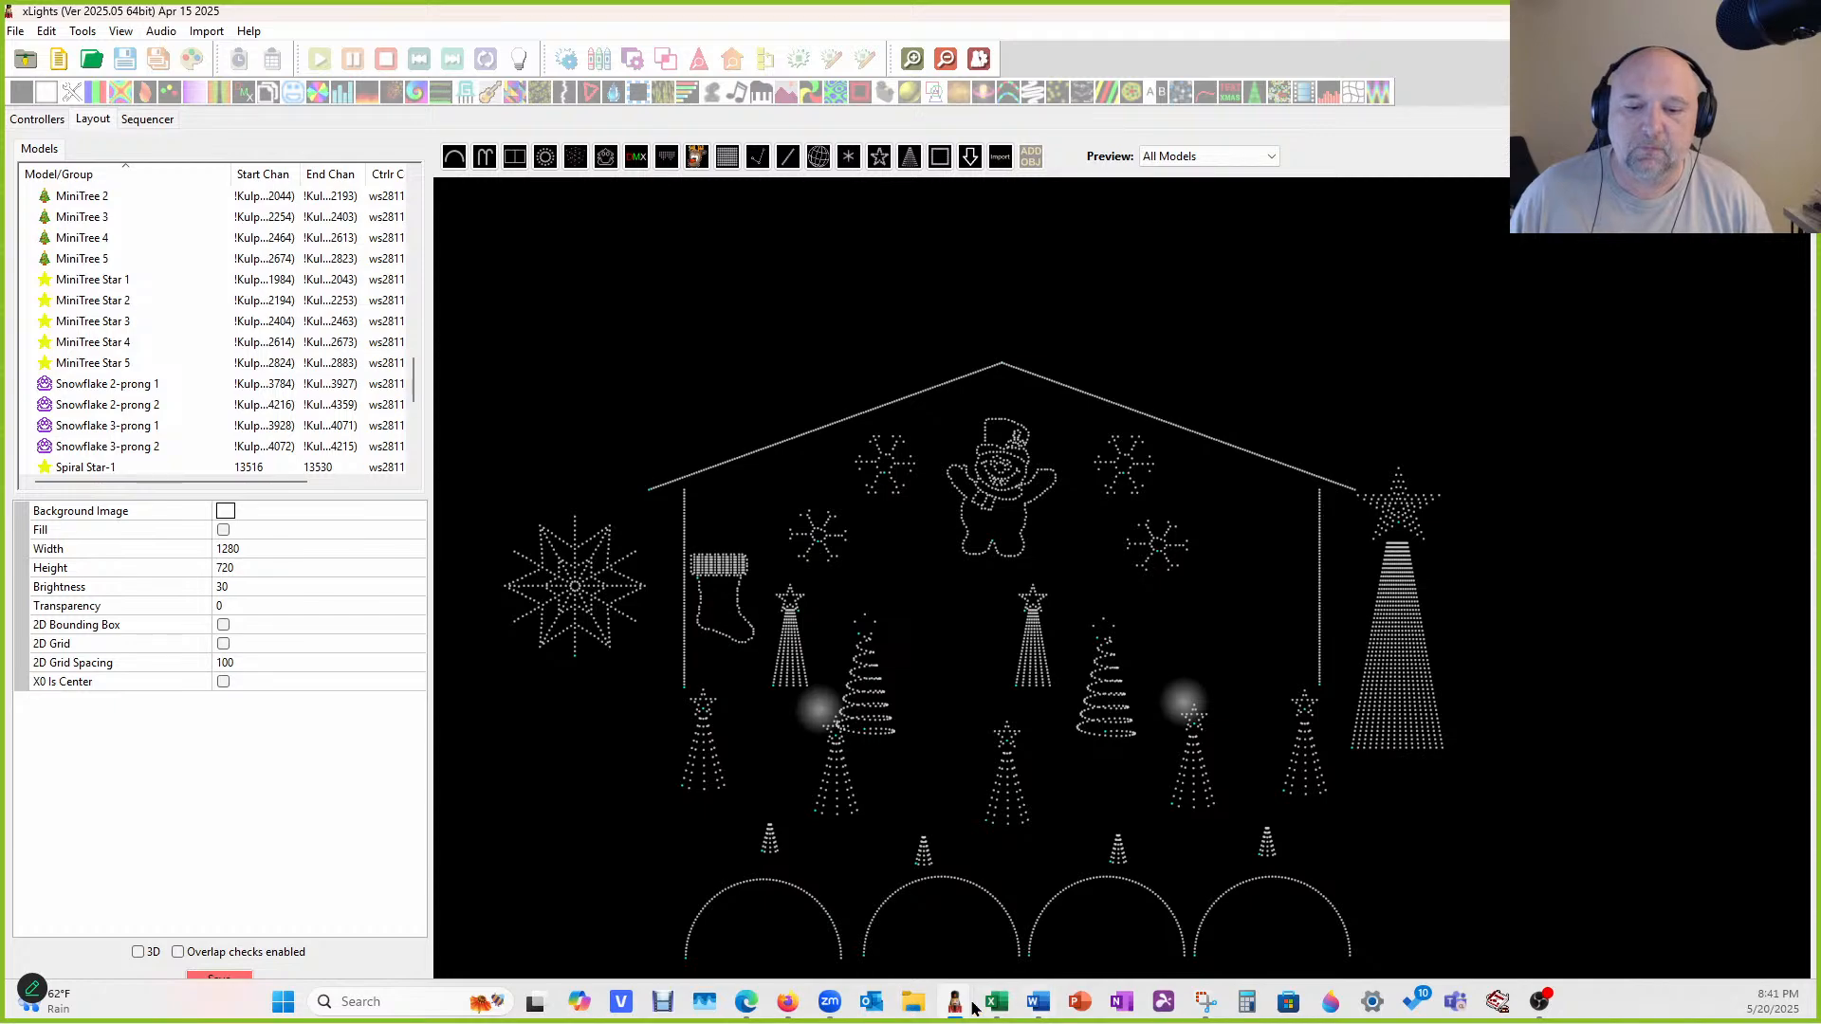
mouse_move(956, 1005)
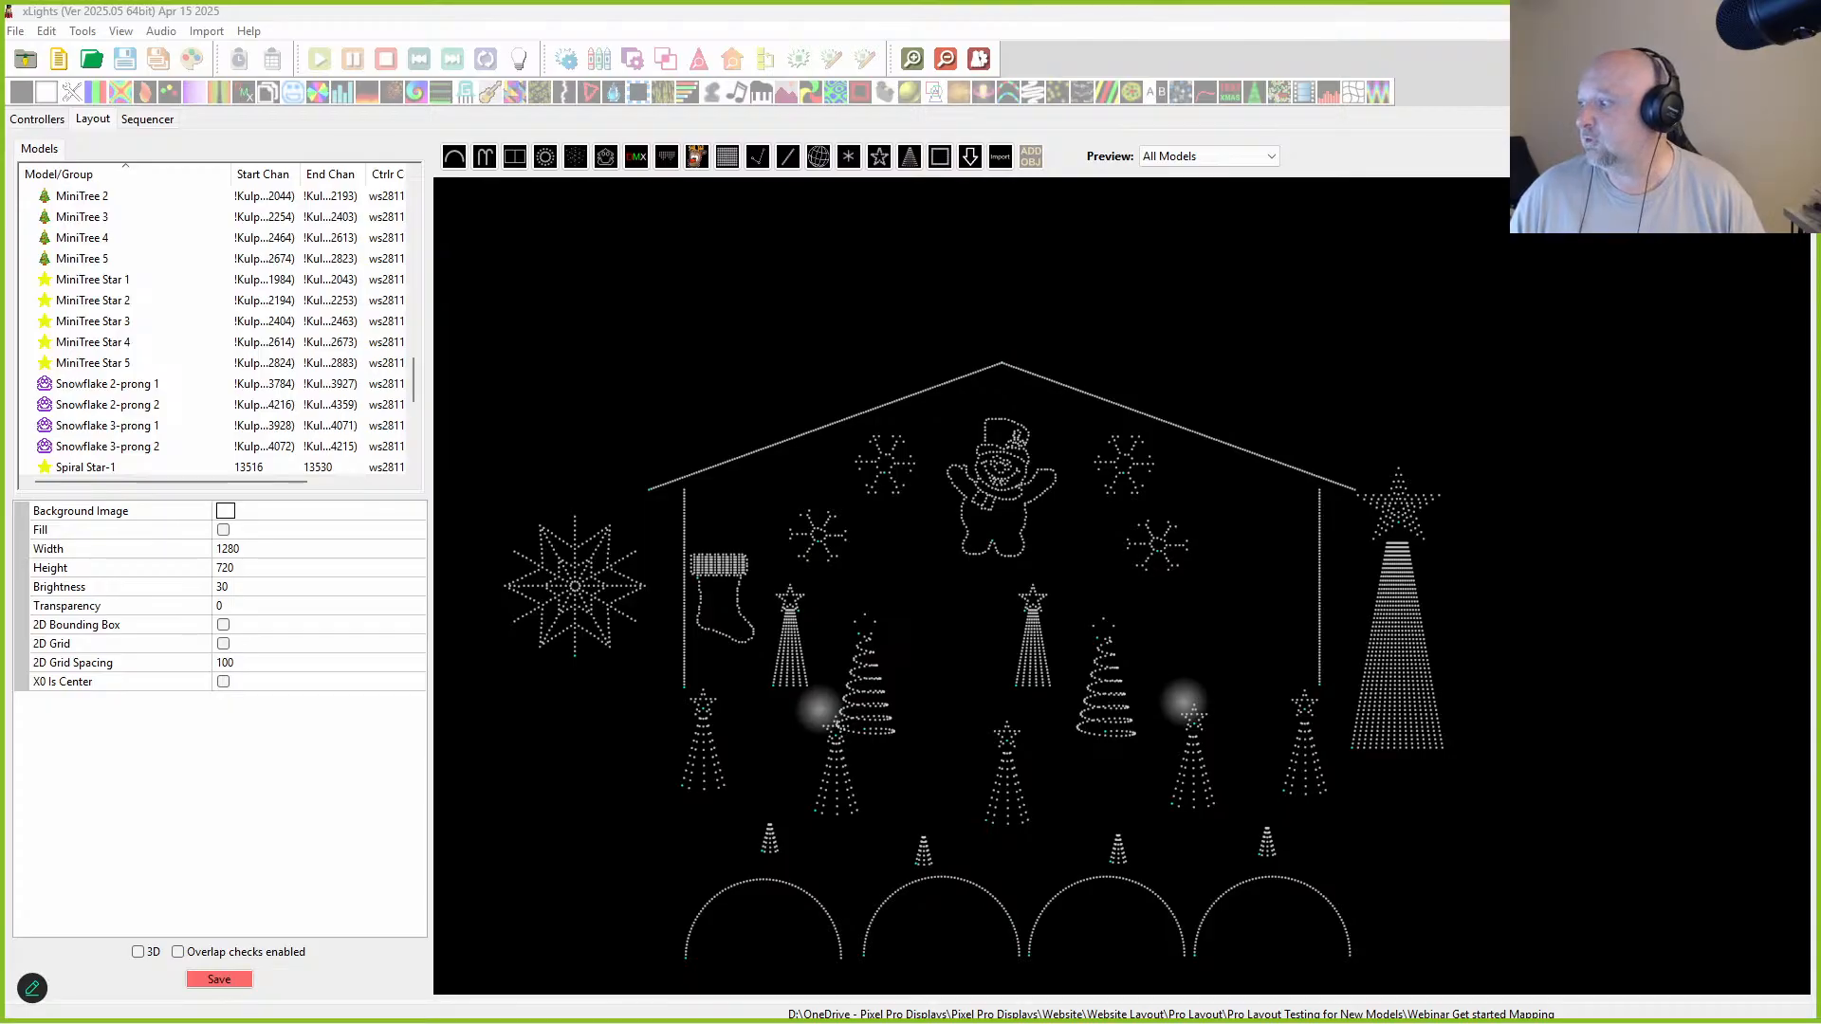
left_click_drag(1820, 72, 1038, 67)
left_click(263, 115)
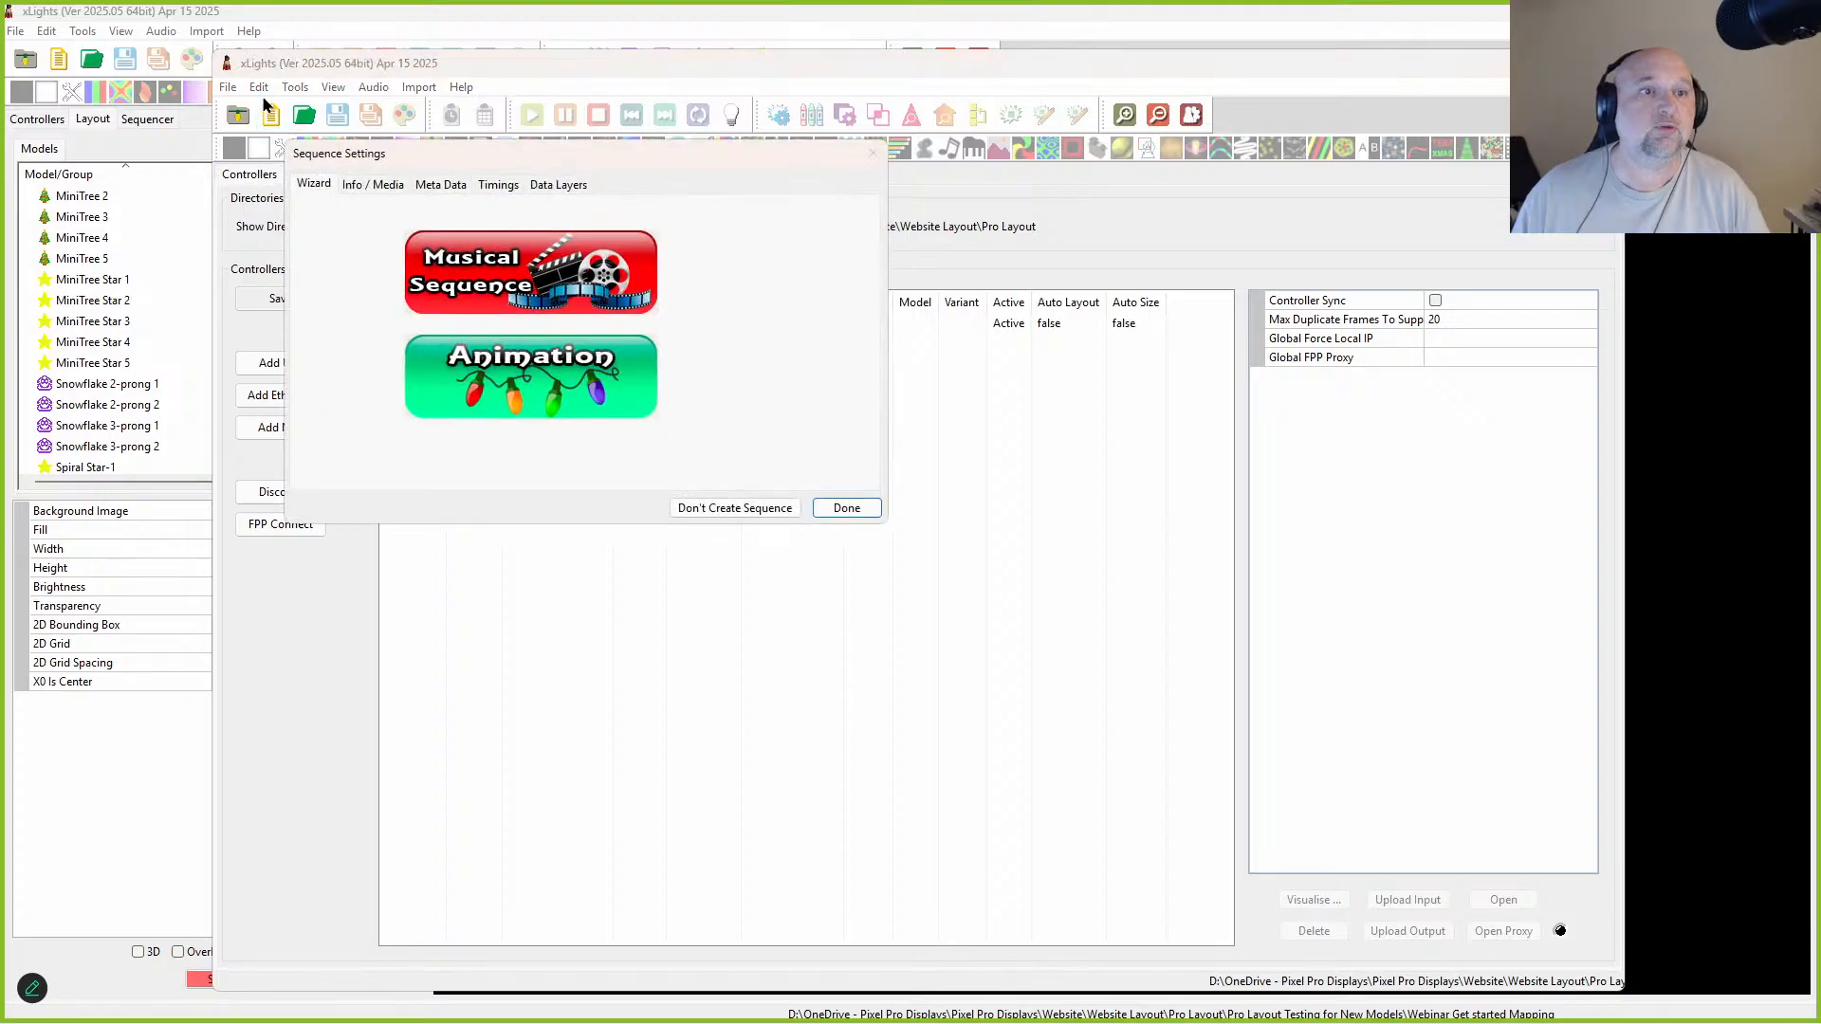
left_click(535, 342)
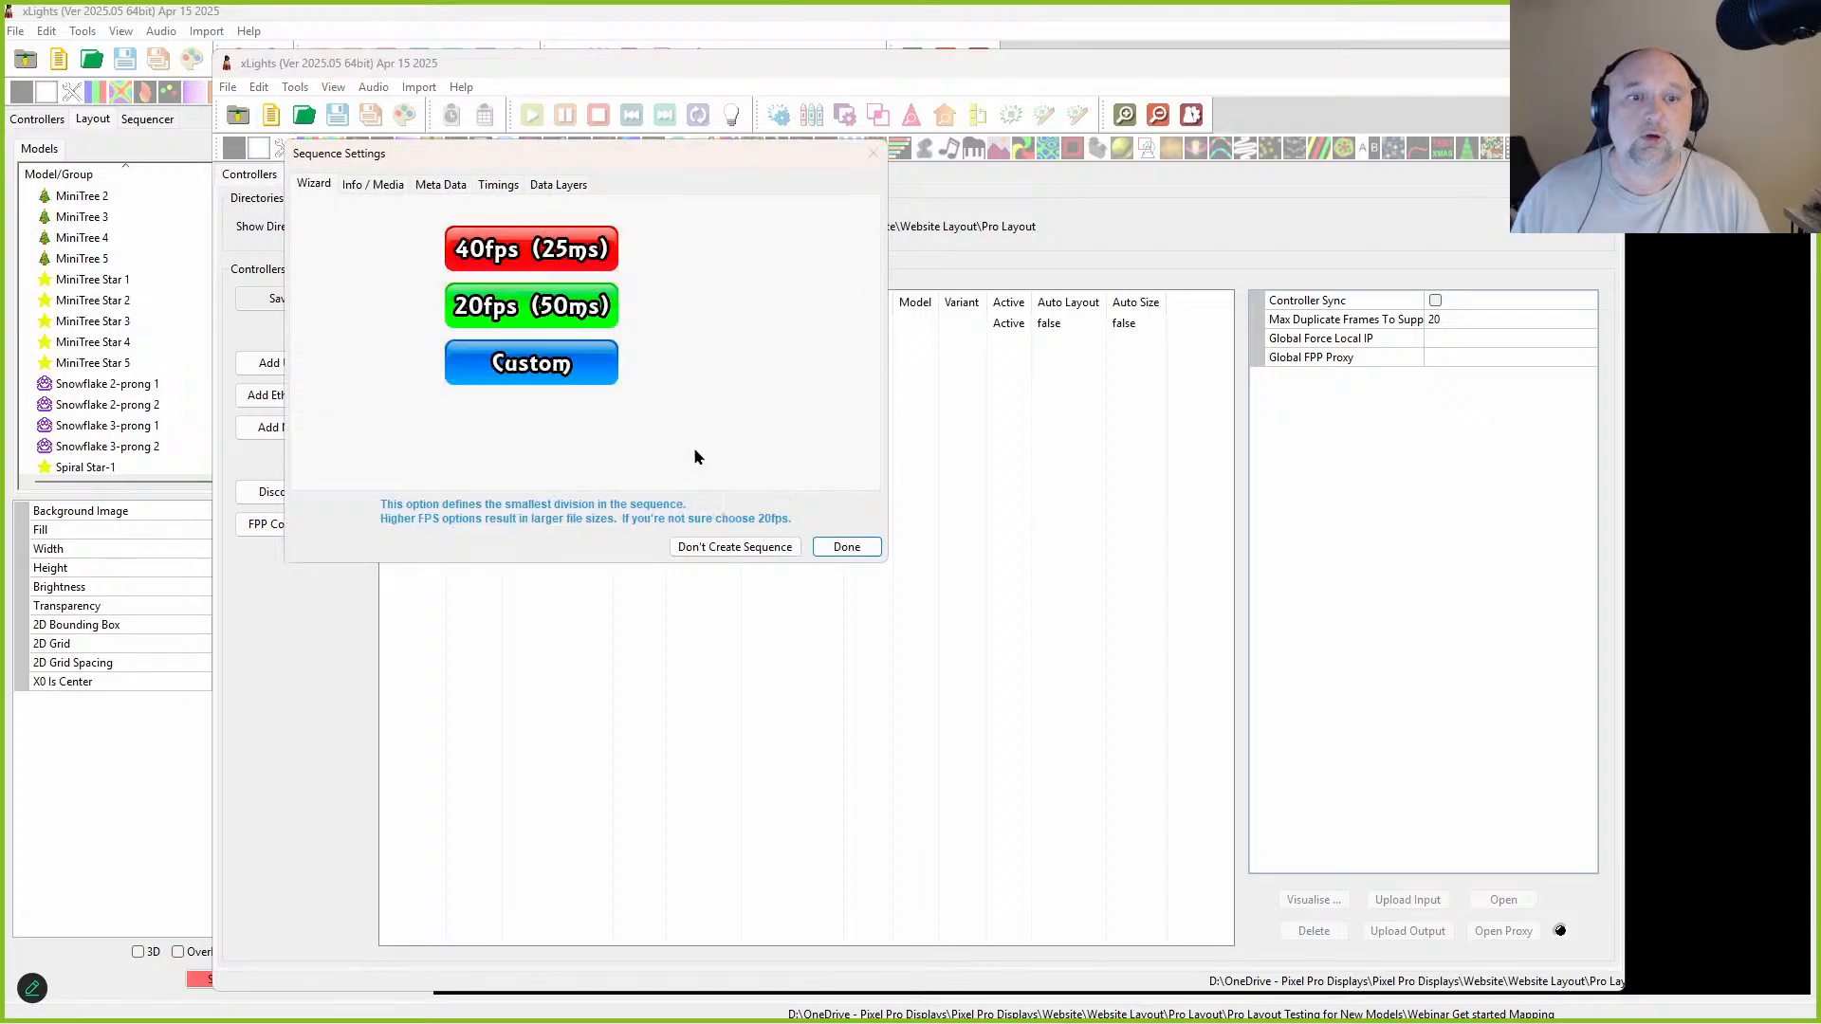
left_click(535, 257)
left_click(852, 547)
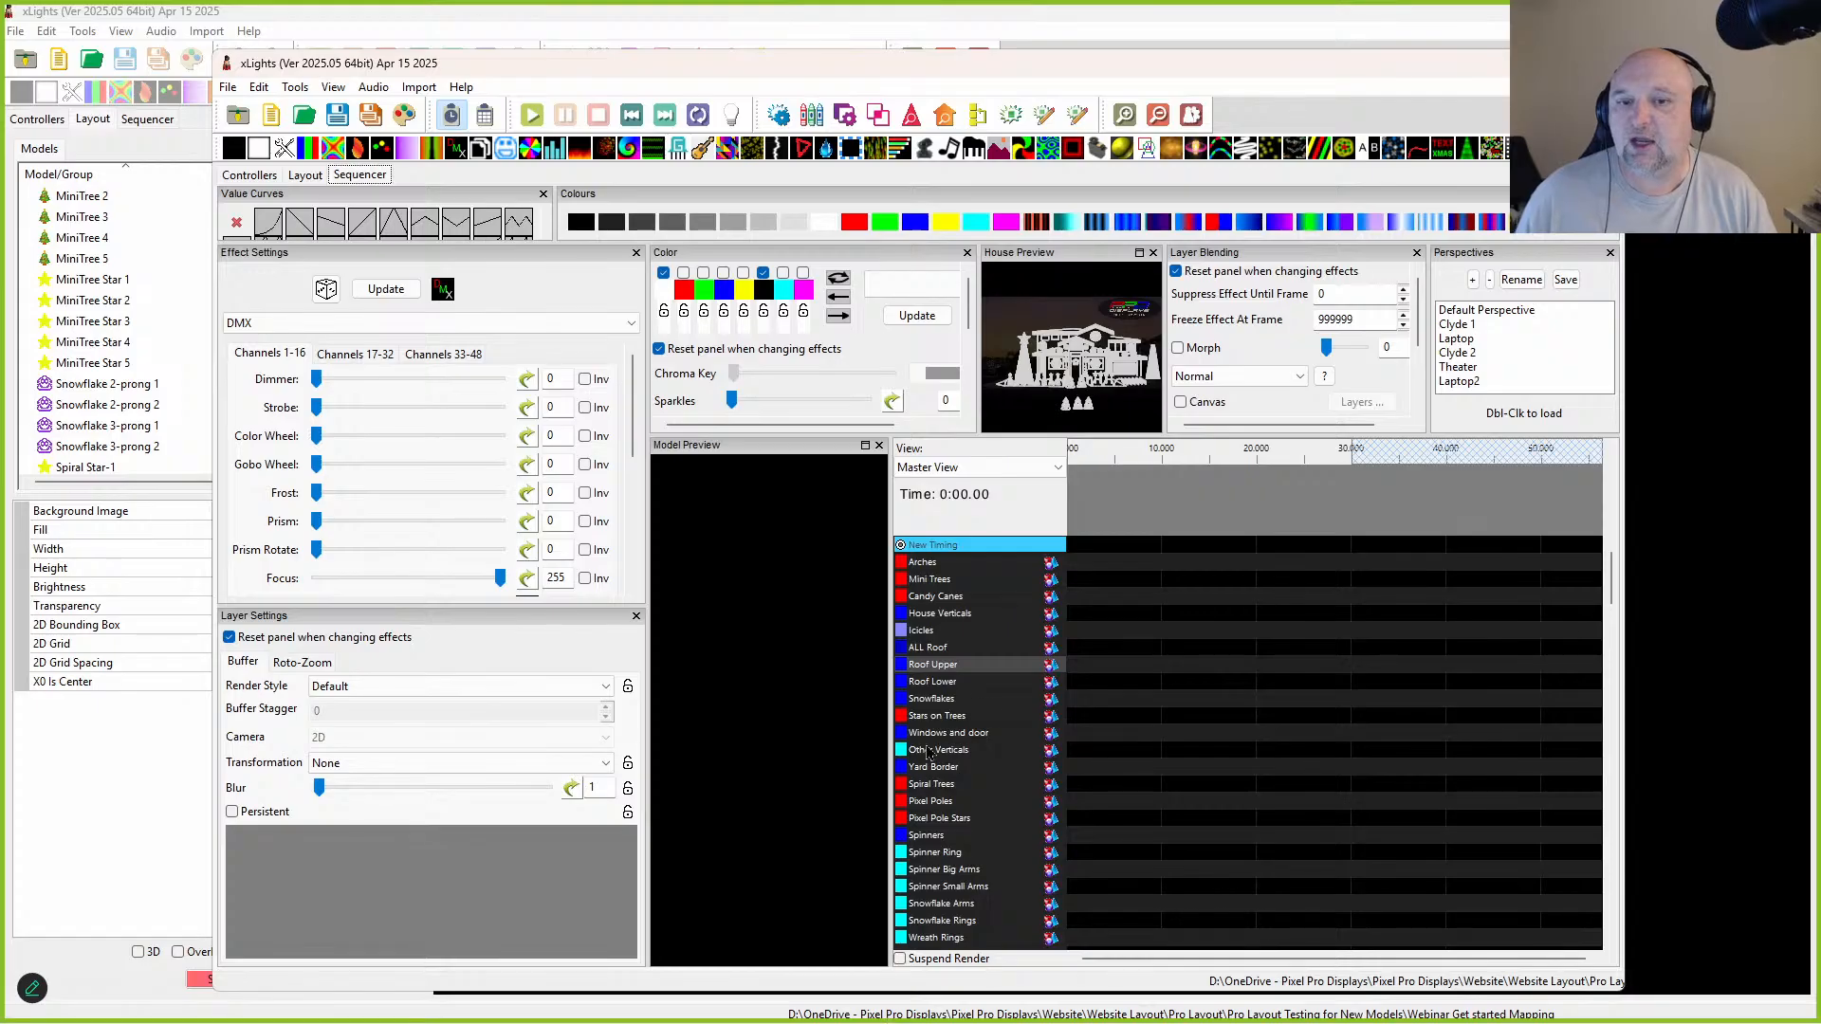
Step: Look through the rows of the Master View and switch the sequencer to the New Master view
scroll(1002, 752, "down", 2)
scroll(1001, 752, "down", 12)
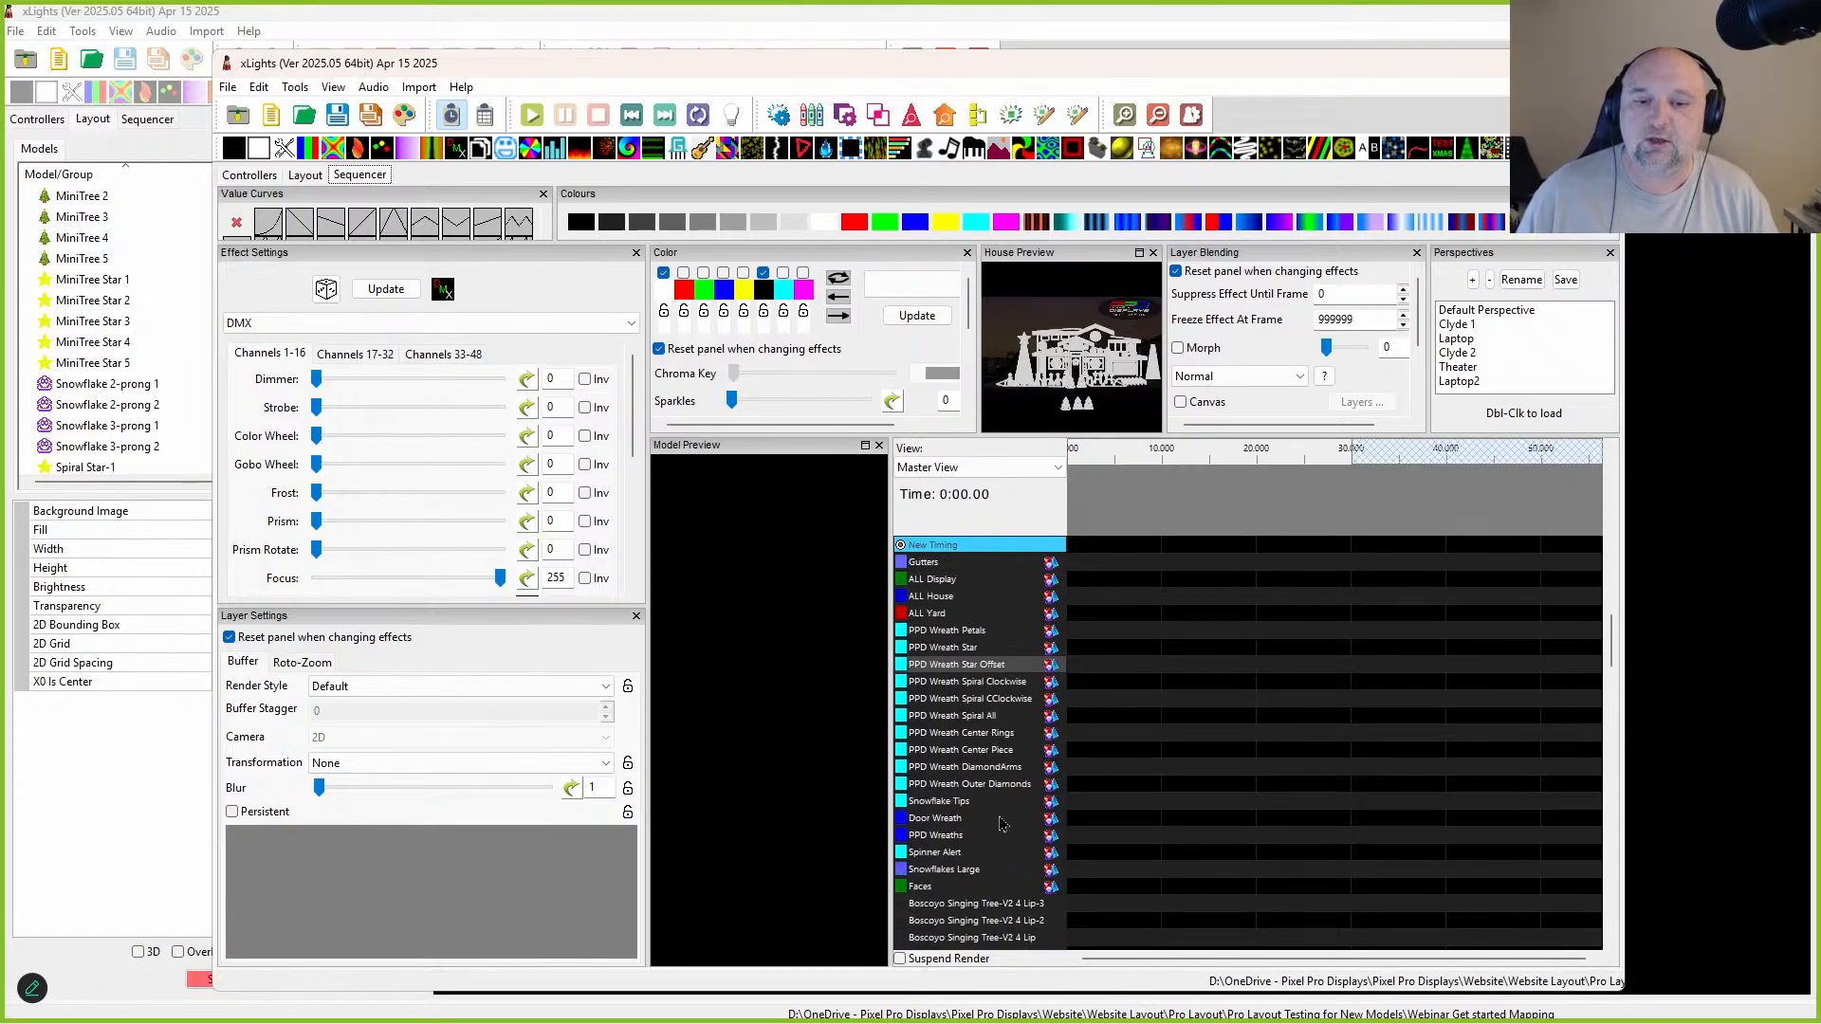
scroll(989, 845, "down", 6)
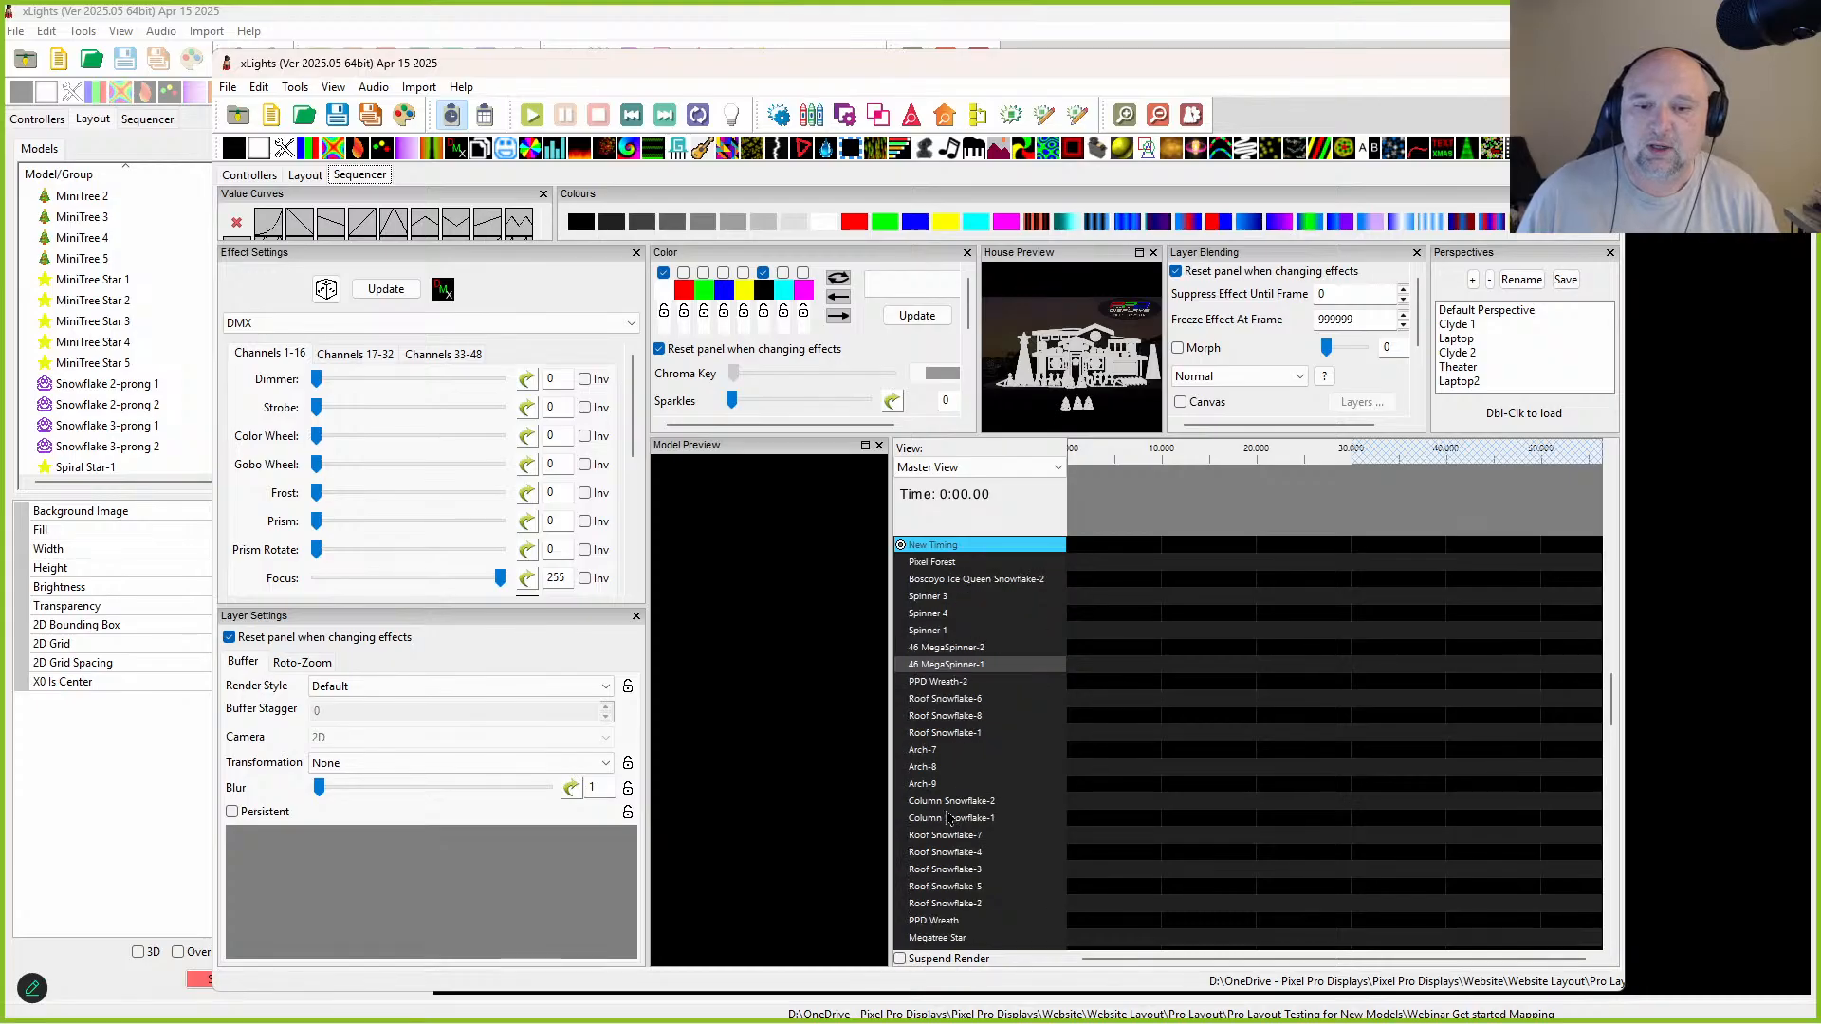
scroll(949, 711, "up", 6)
left_click(954, 469)
left_click(986, 716)
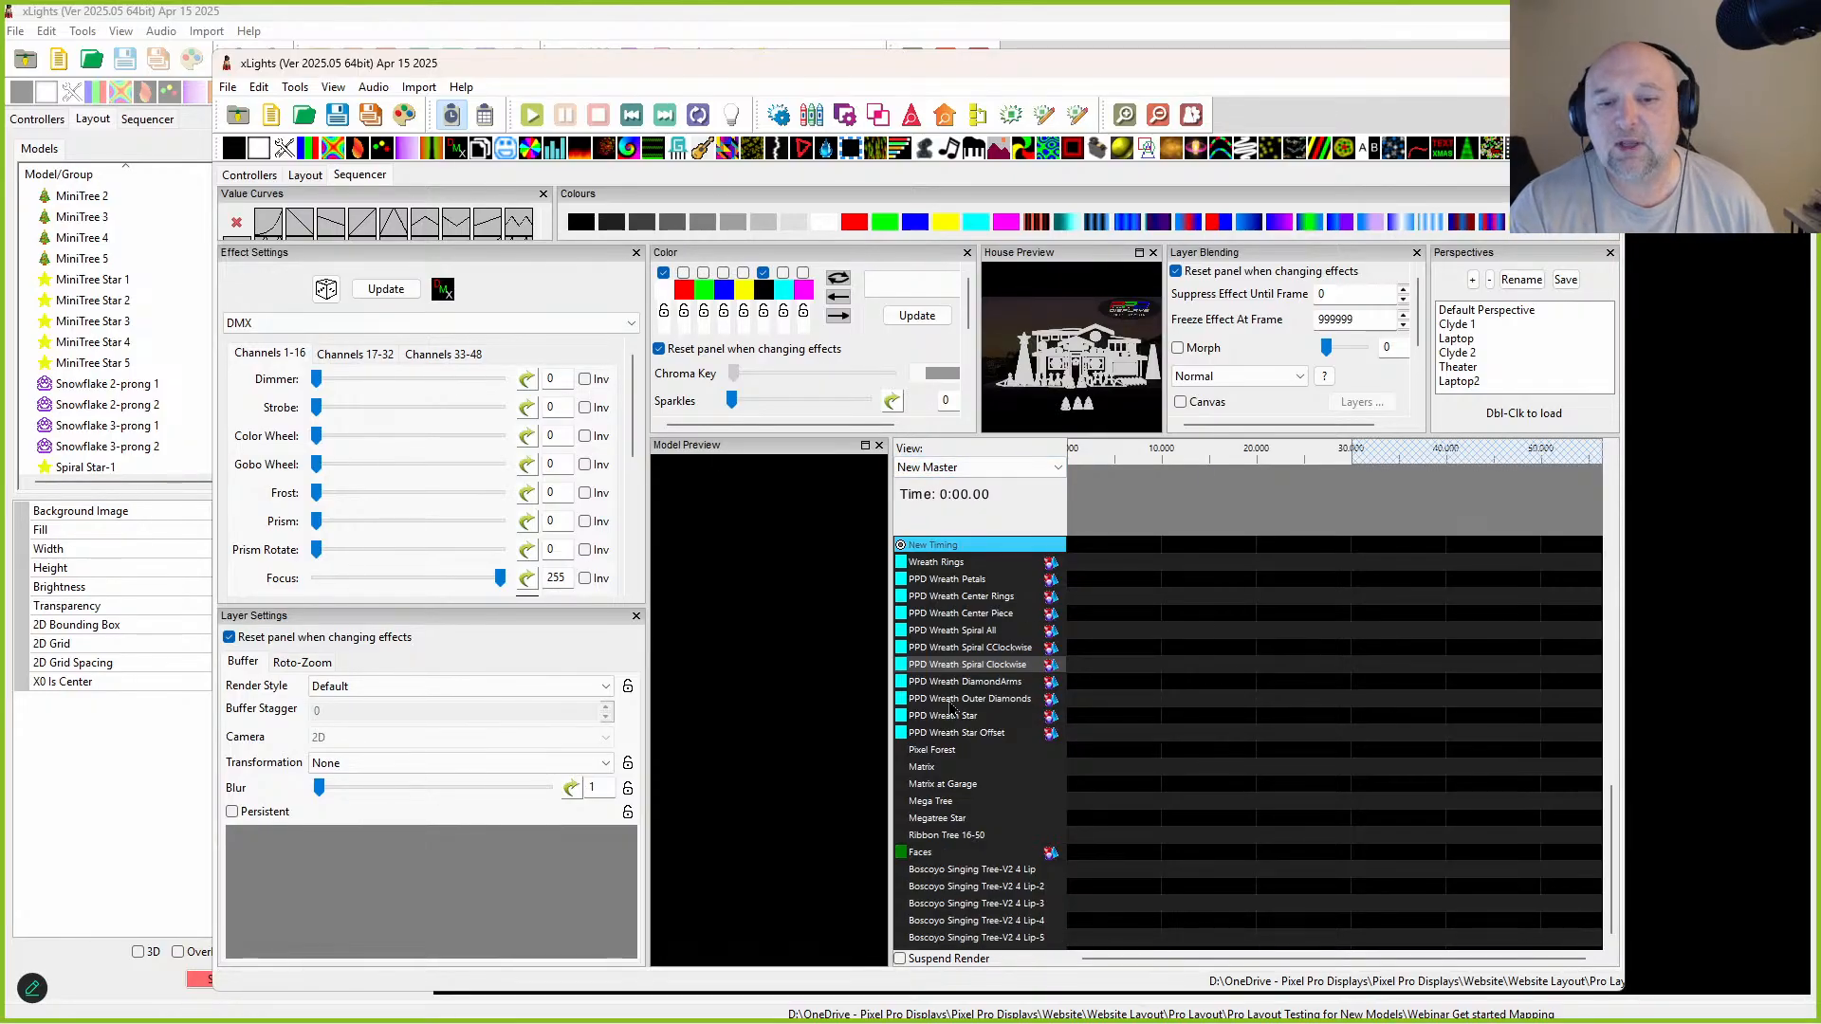
Step: Review how groups are ordered and colour tagged in the New Master view, from ALL Display down to the wreaths
scroll(915, 655, "up", 2)
scroll(915, 654, "up", 4)
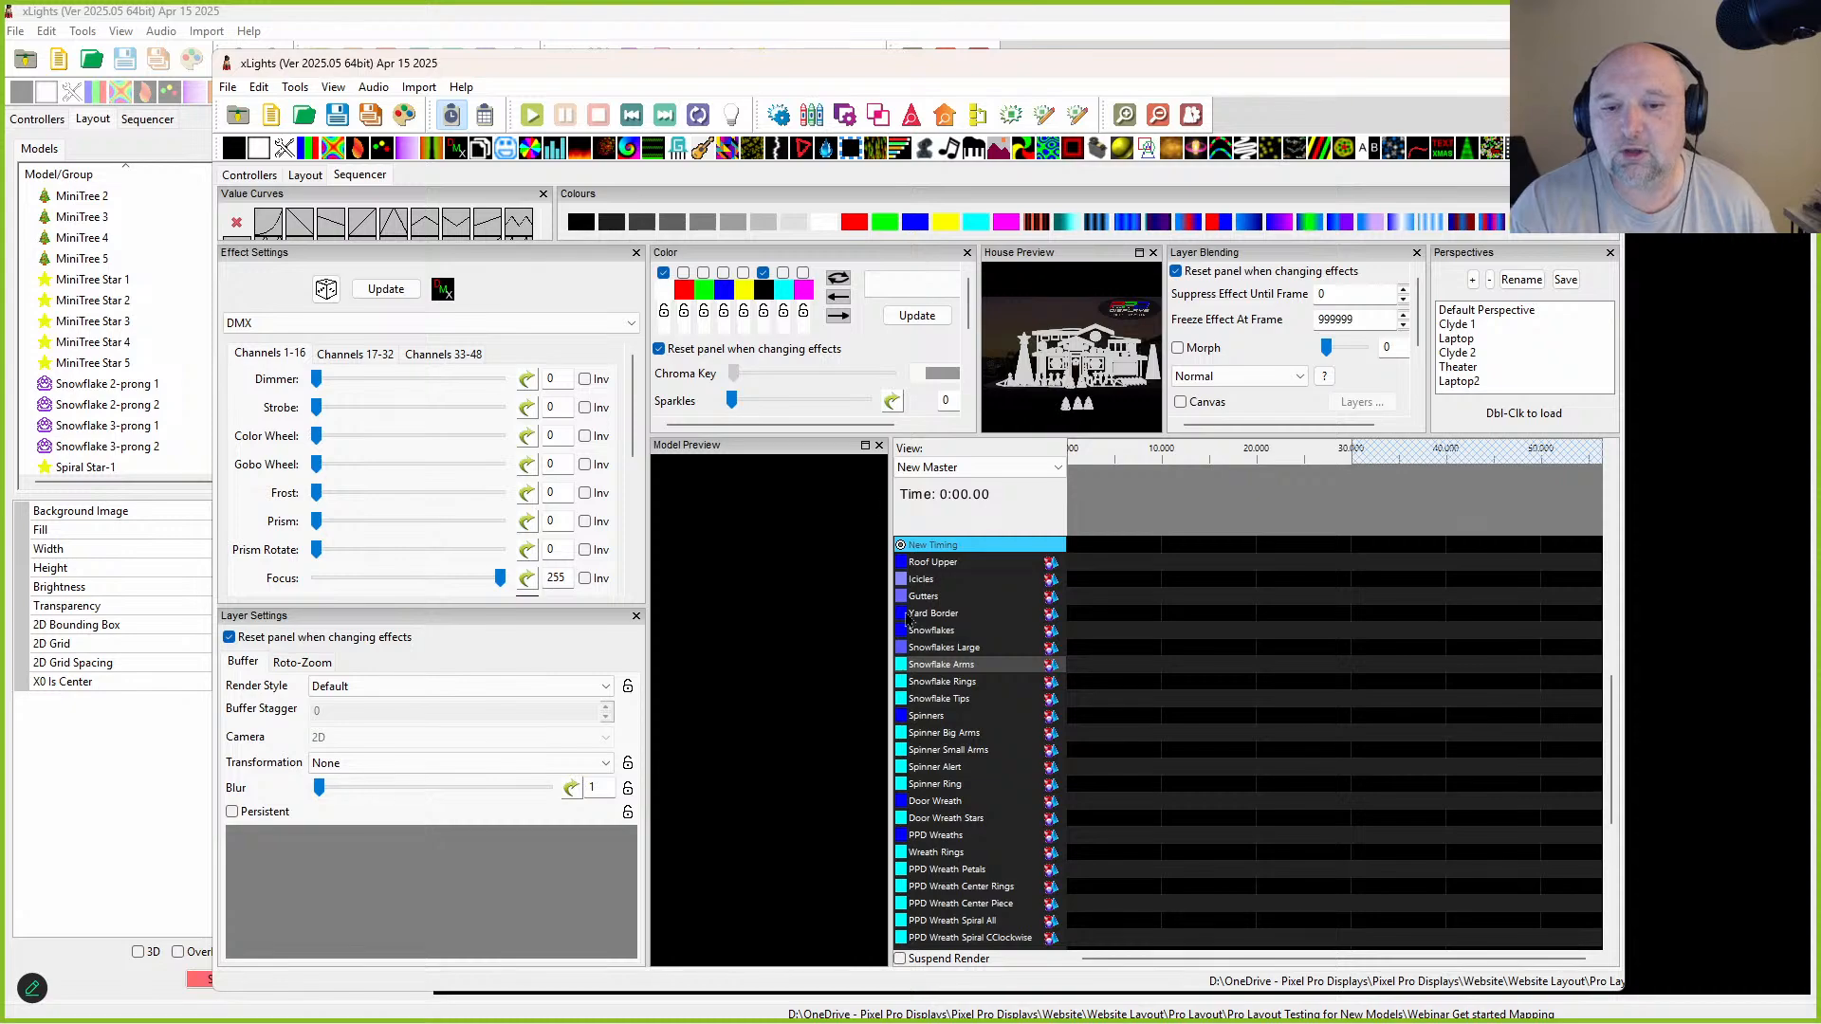
scroll(928, 688, "up", 5)
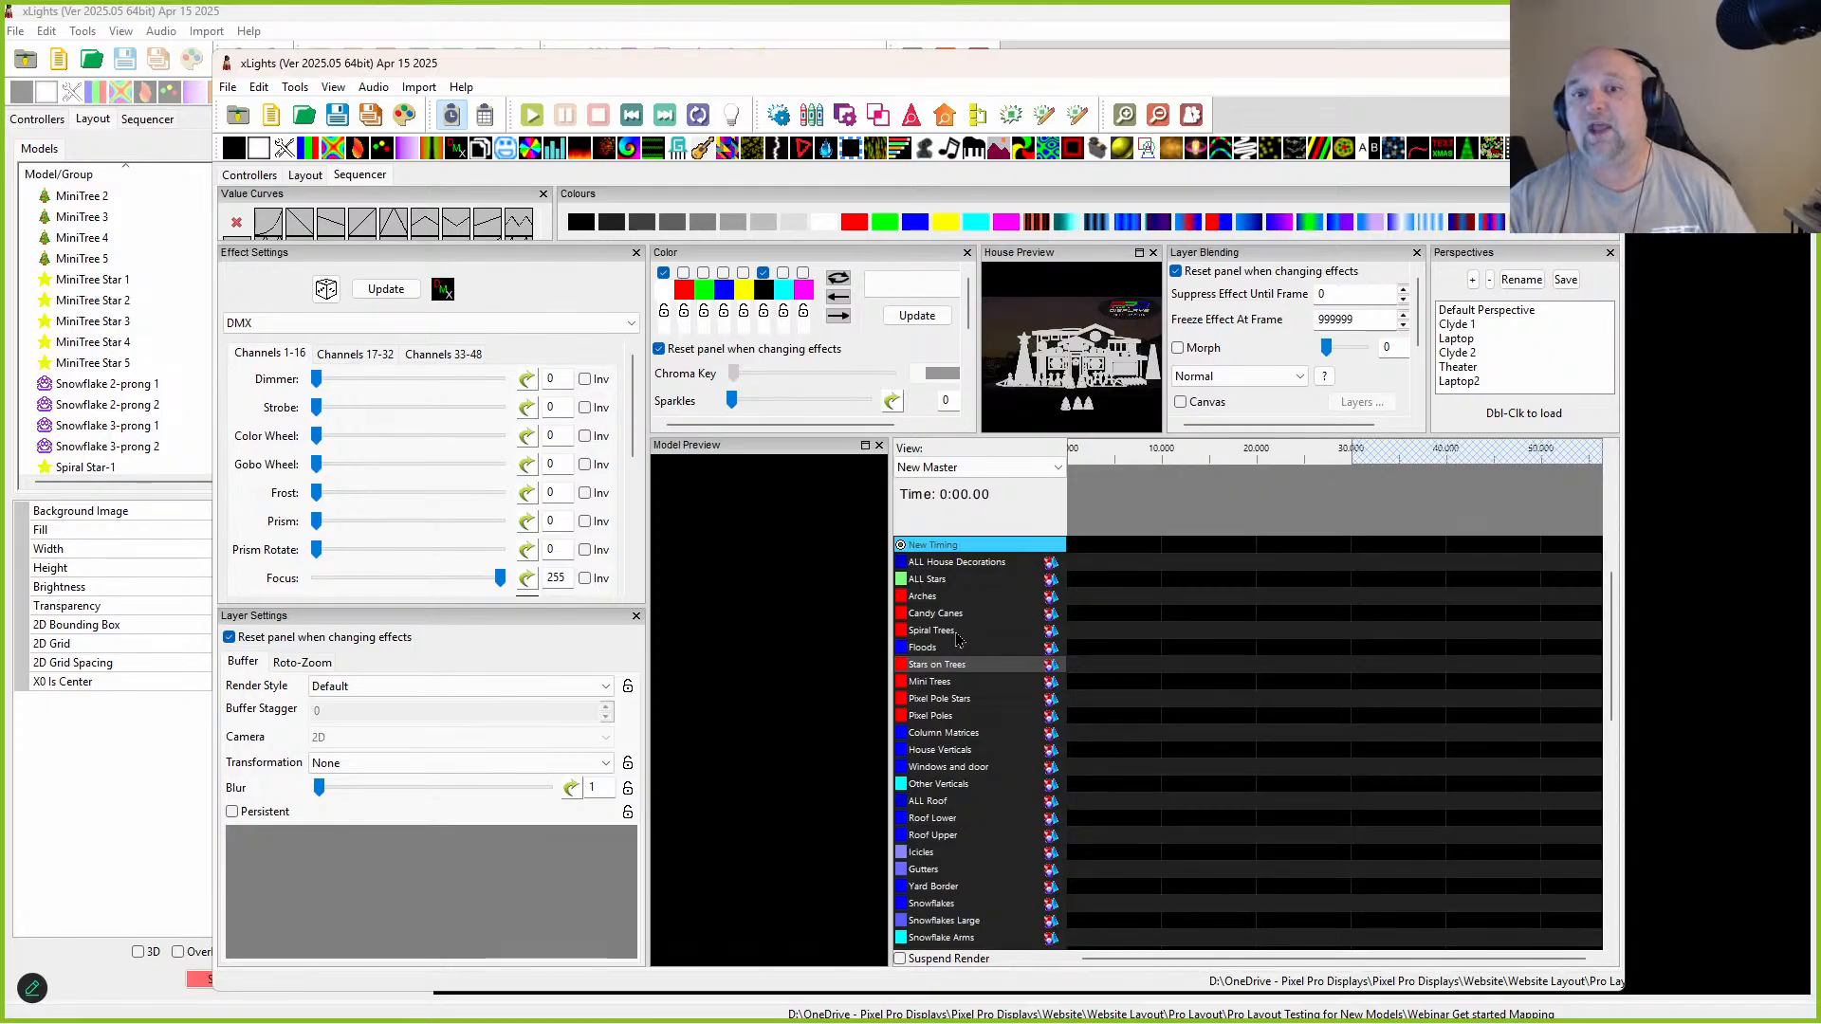
scroll(953, 626, "up", 3)
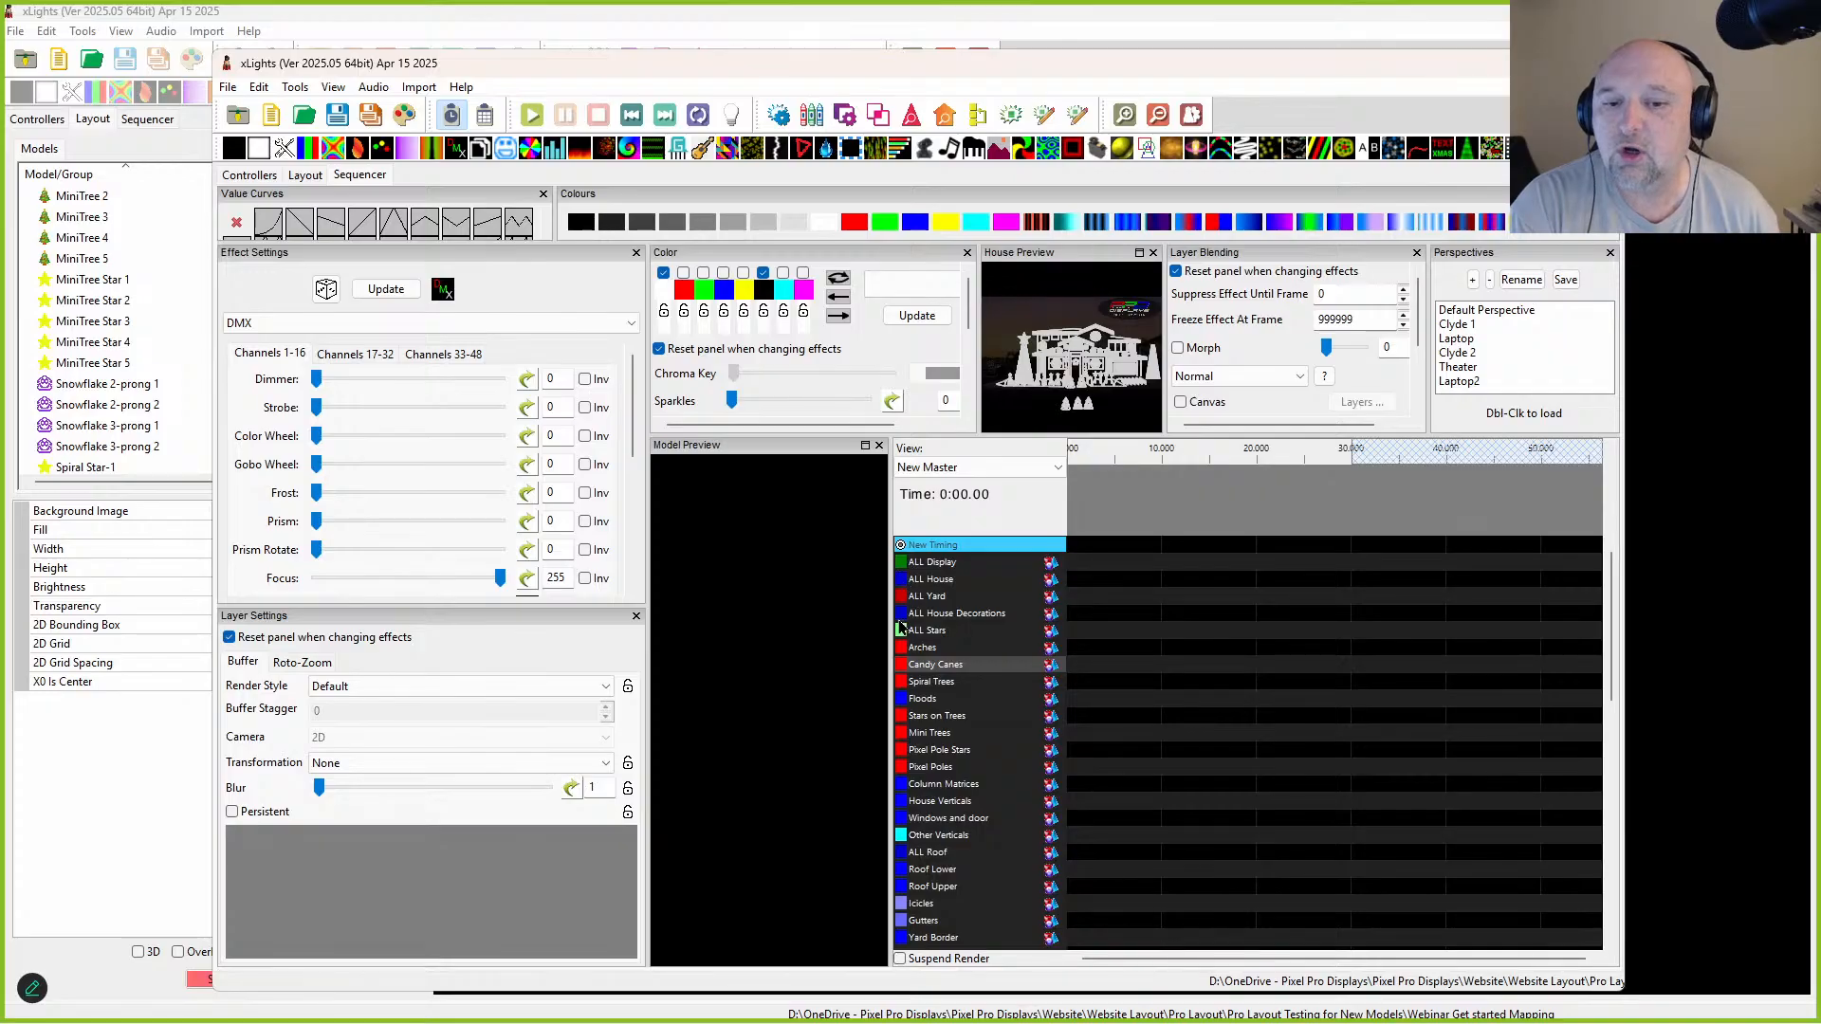
scroll(917, 806, "down", 2)
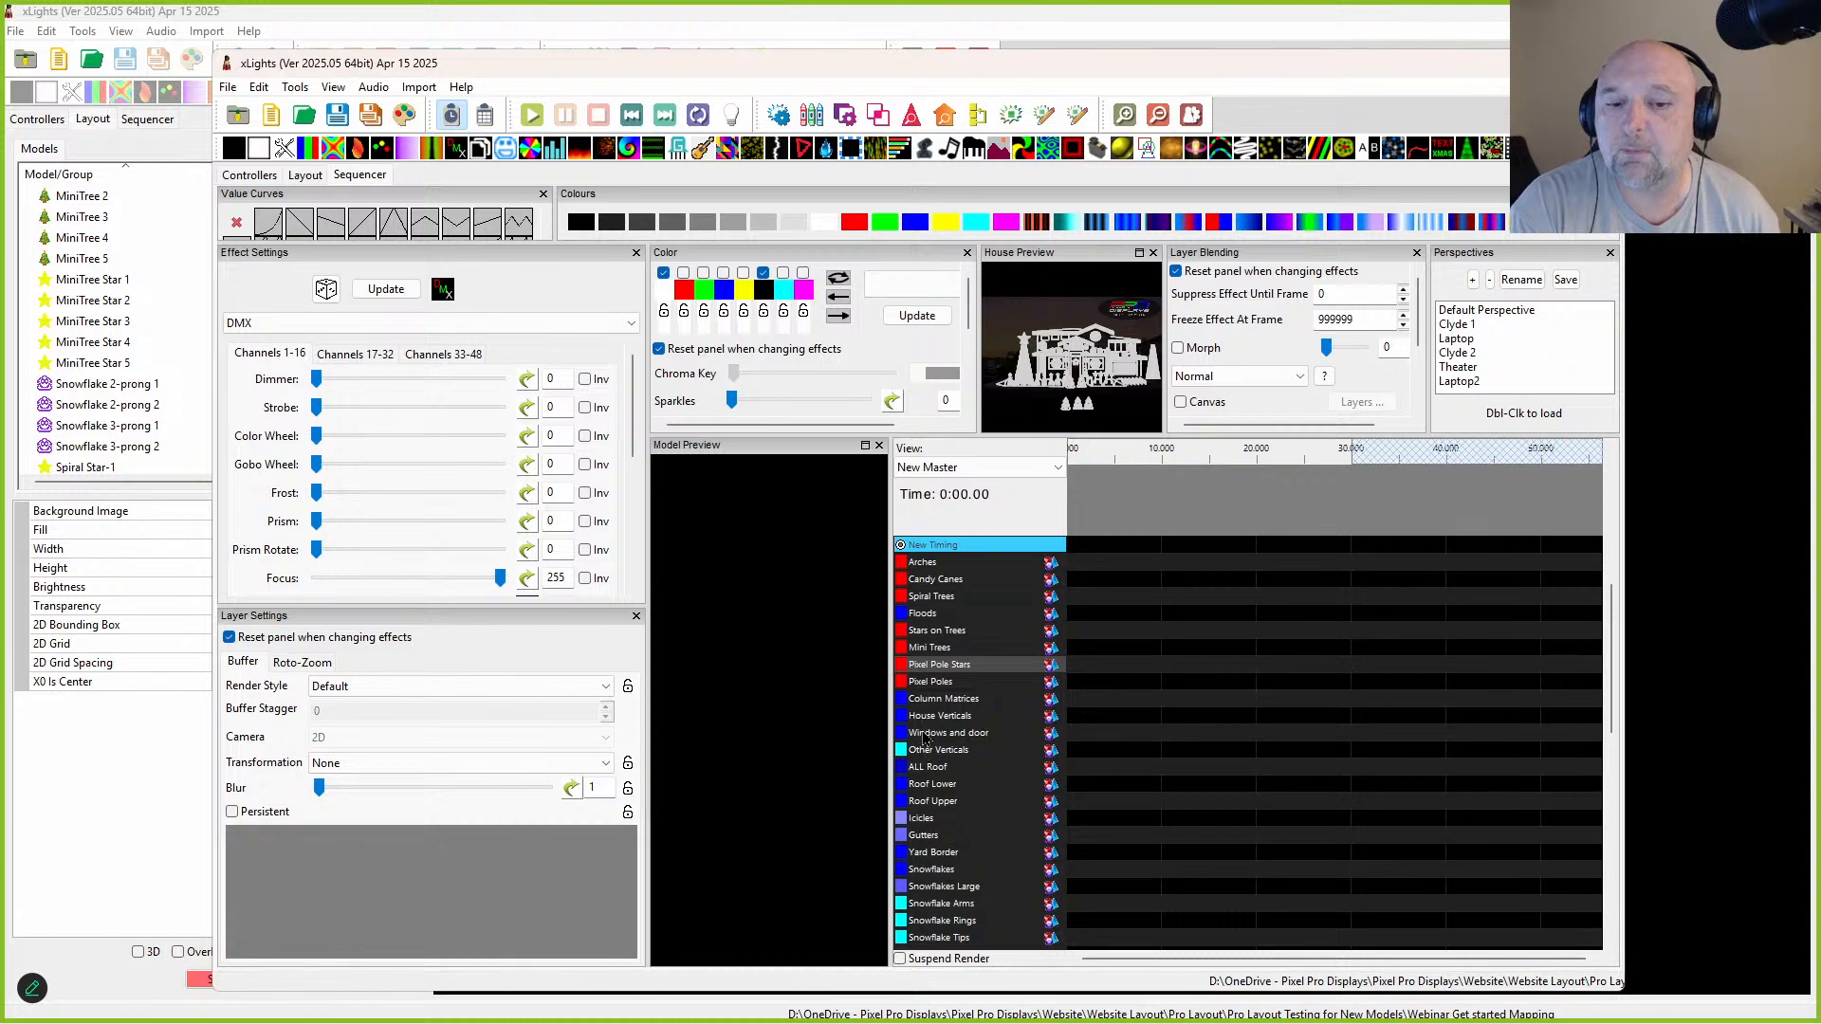
left_click(932, 738)
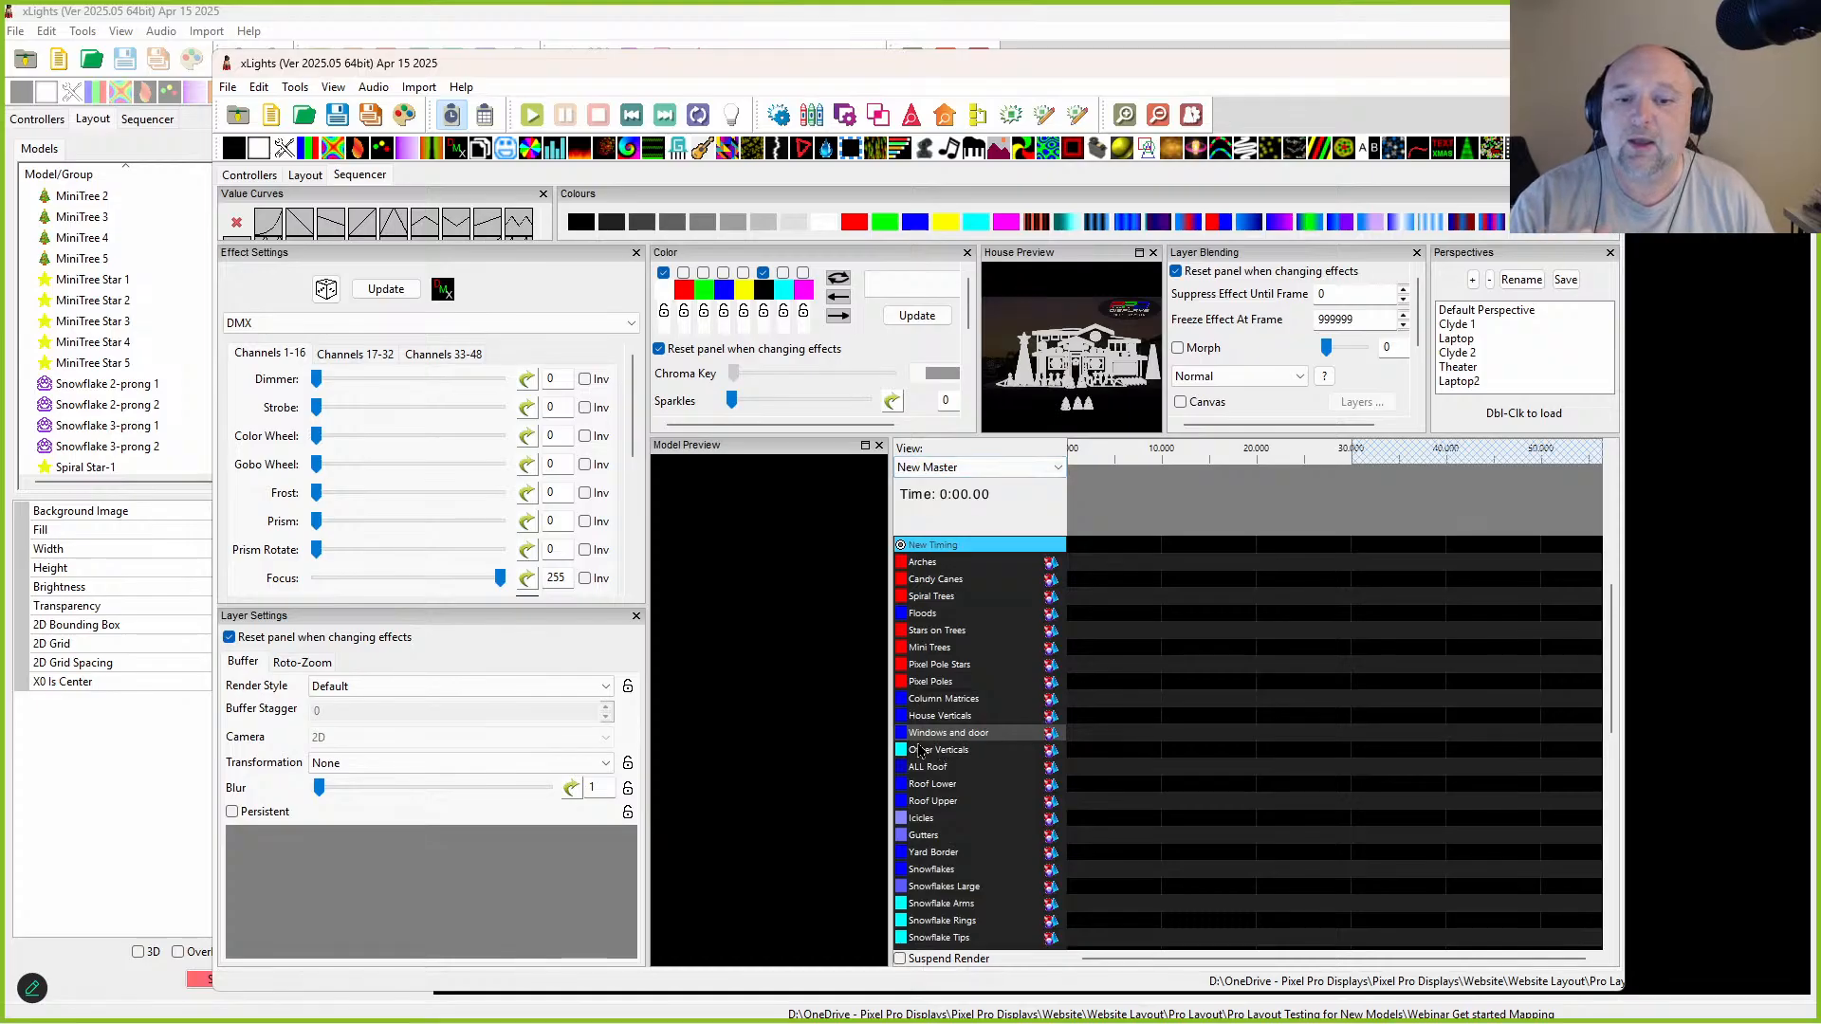
scroll(937, 759, "down", 4)
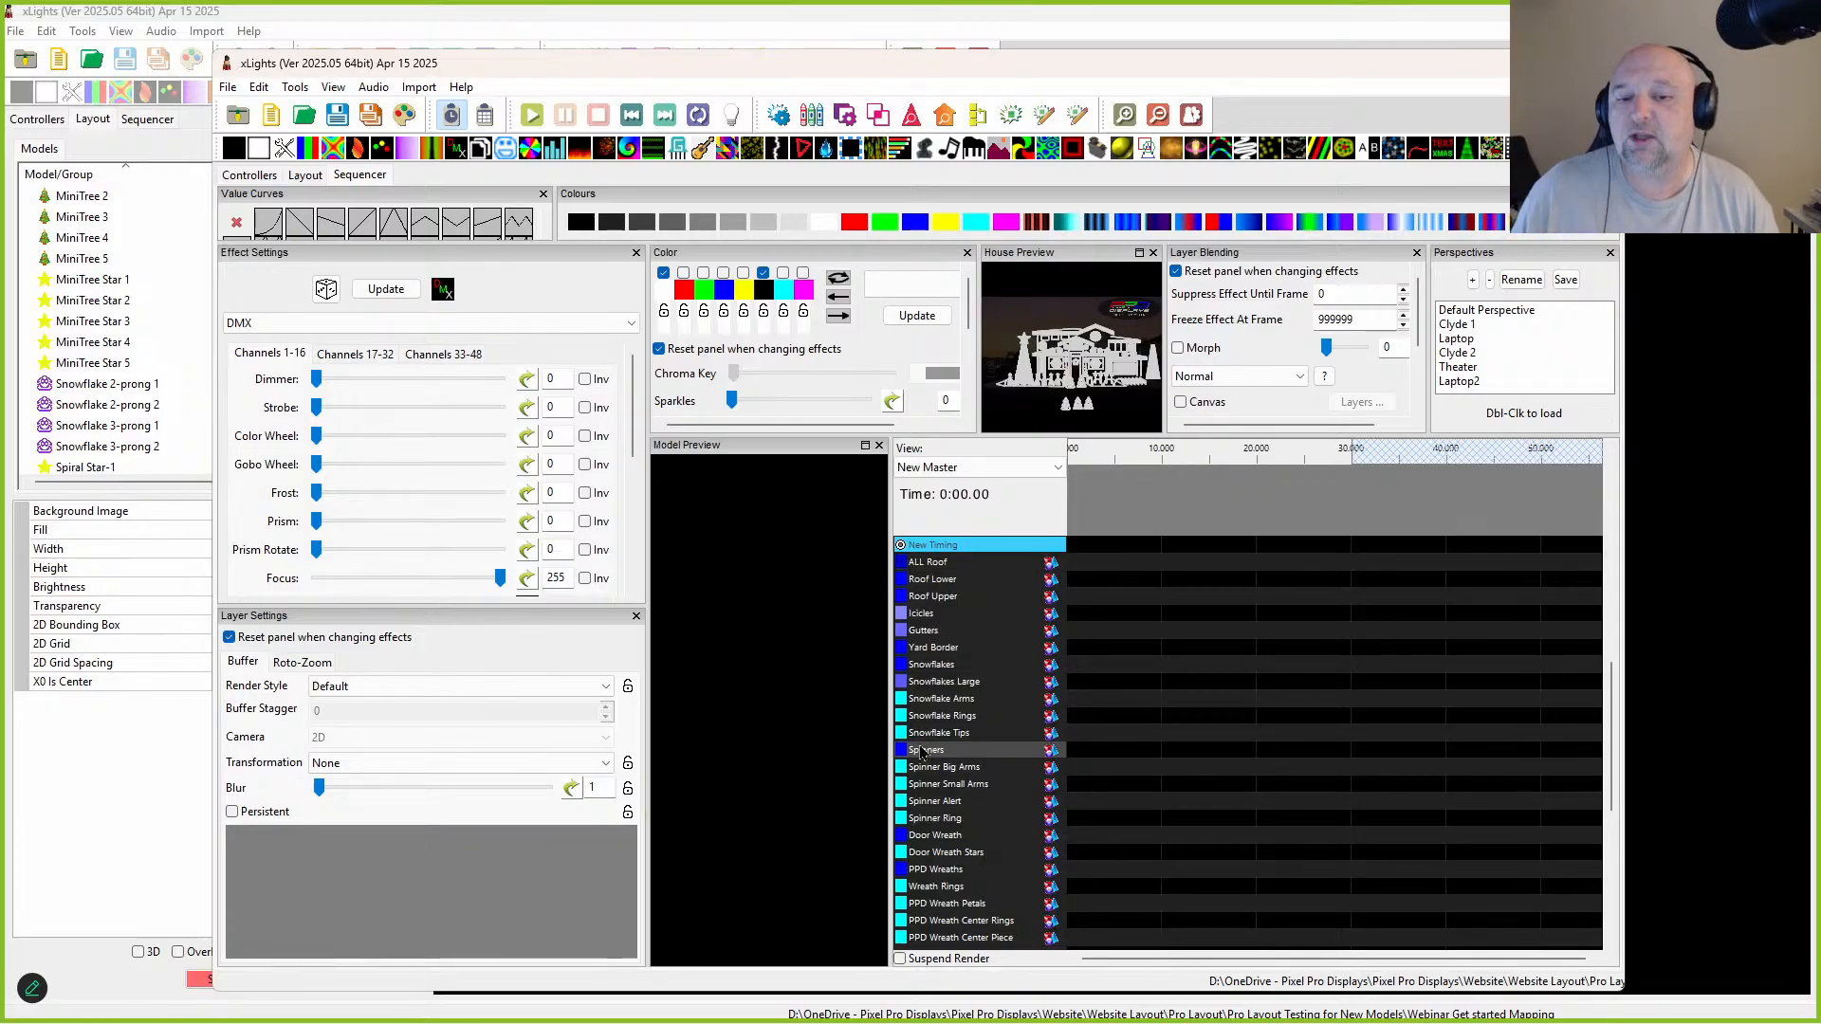
Step: Compare the snowflake groups, expanding and collapsing Snowflakes Large and Snowflake Arms to examine their models and submodels
left_click(918, 667)
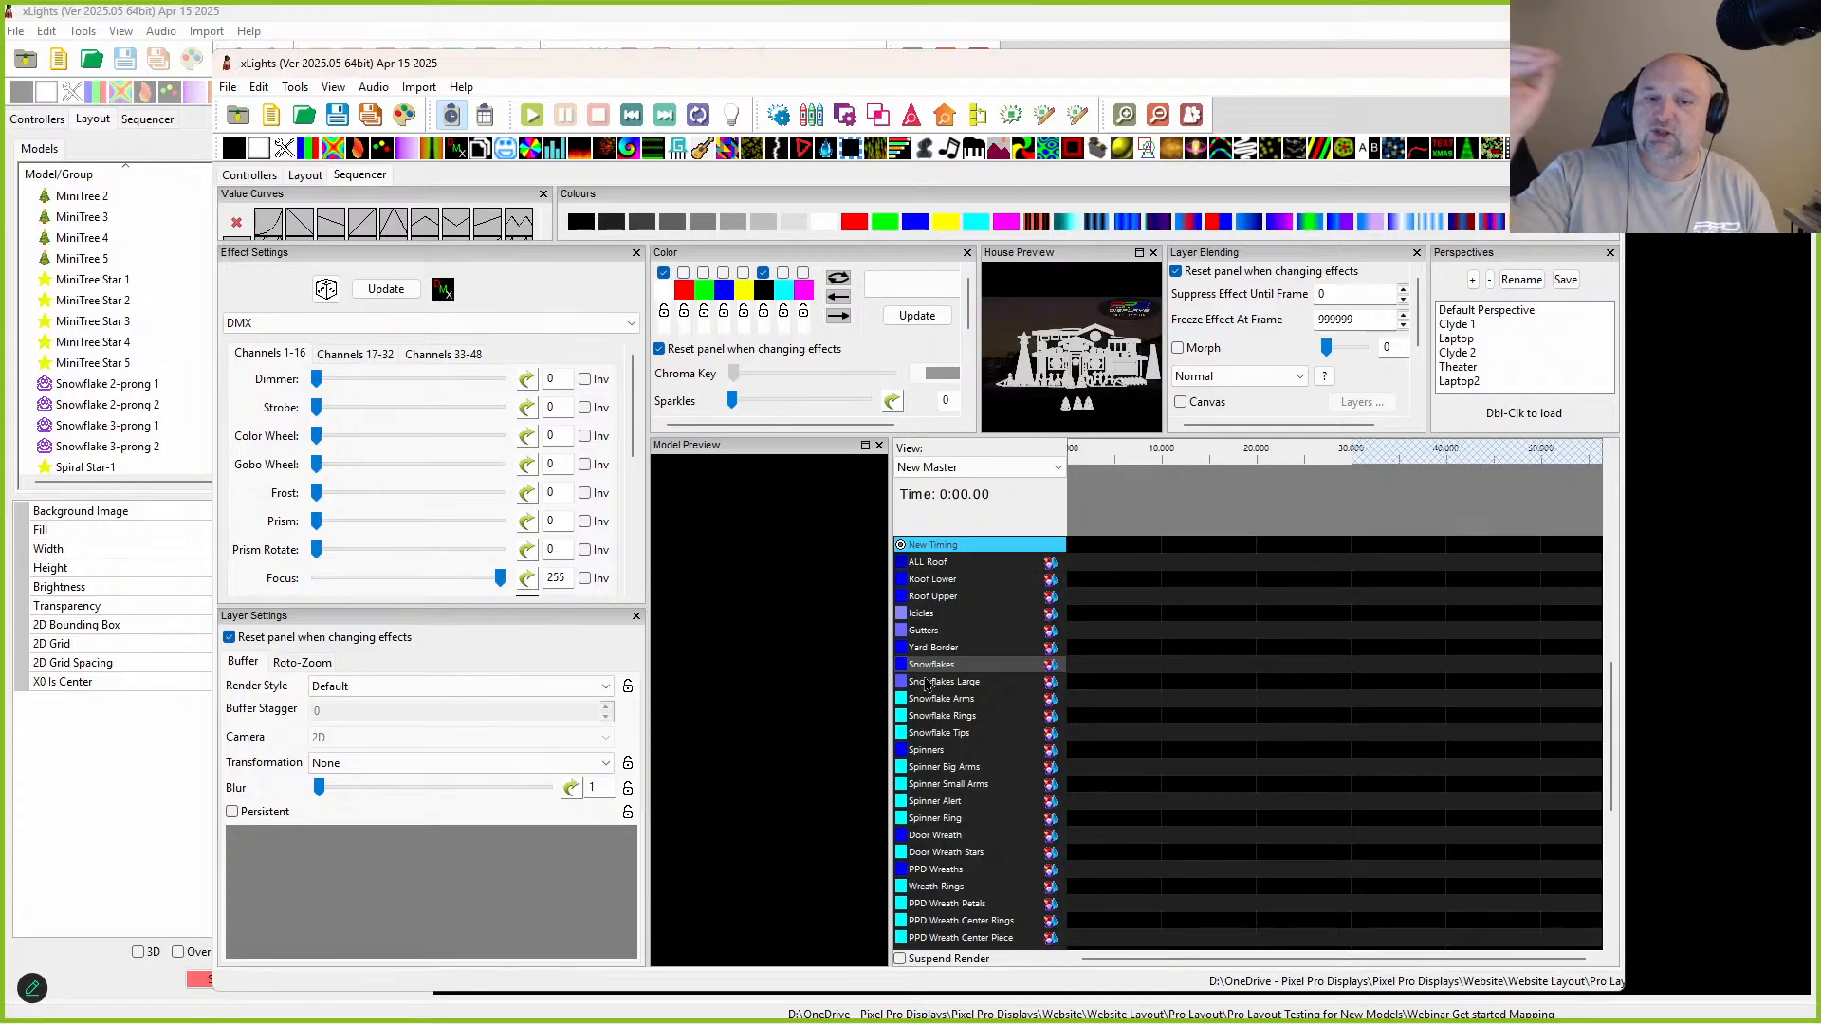
left_click(923, 685)
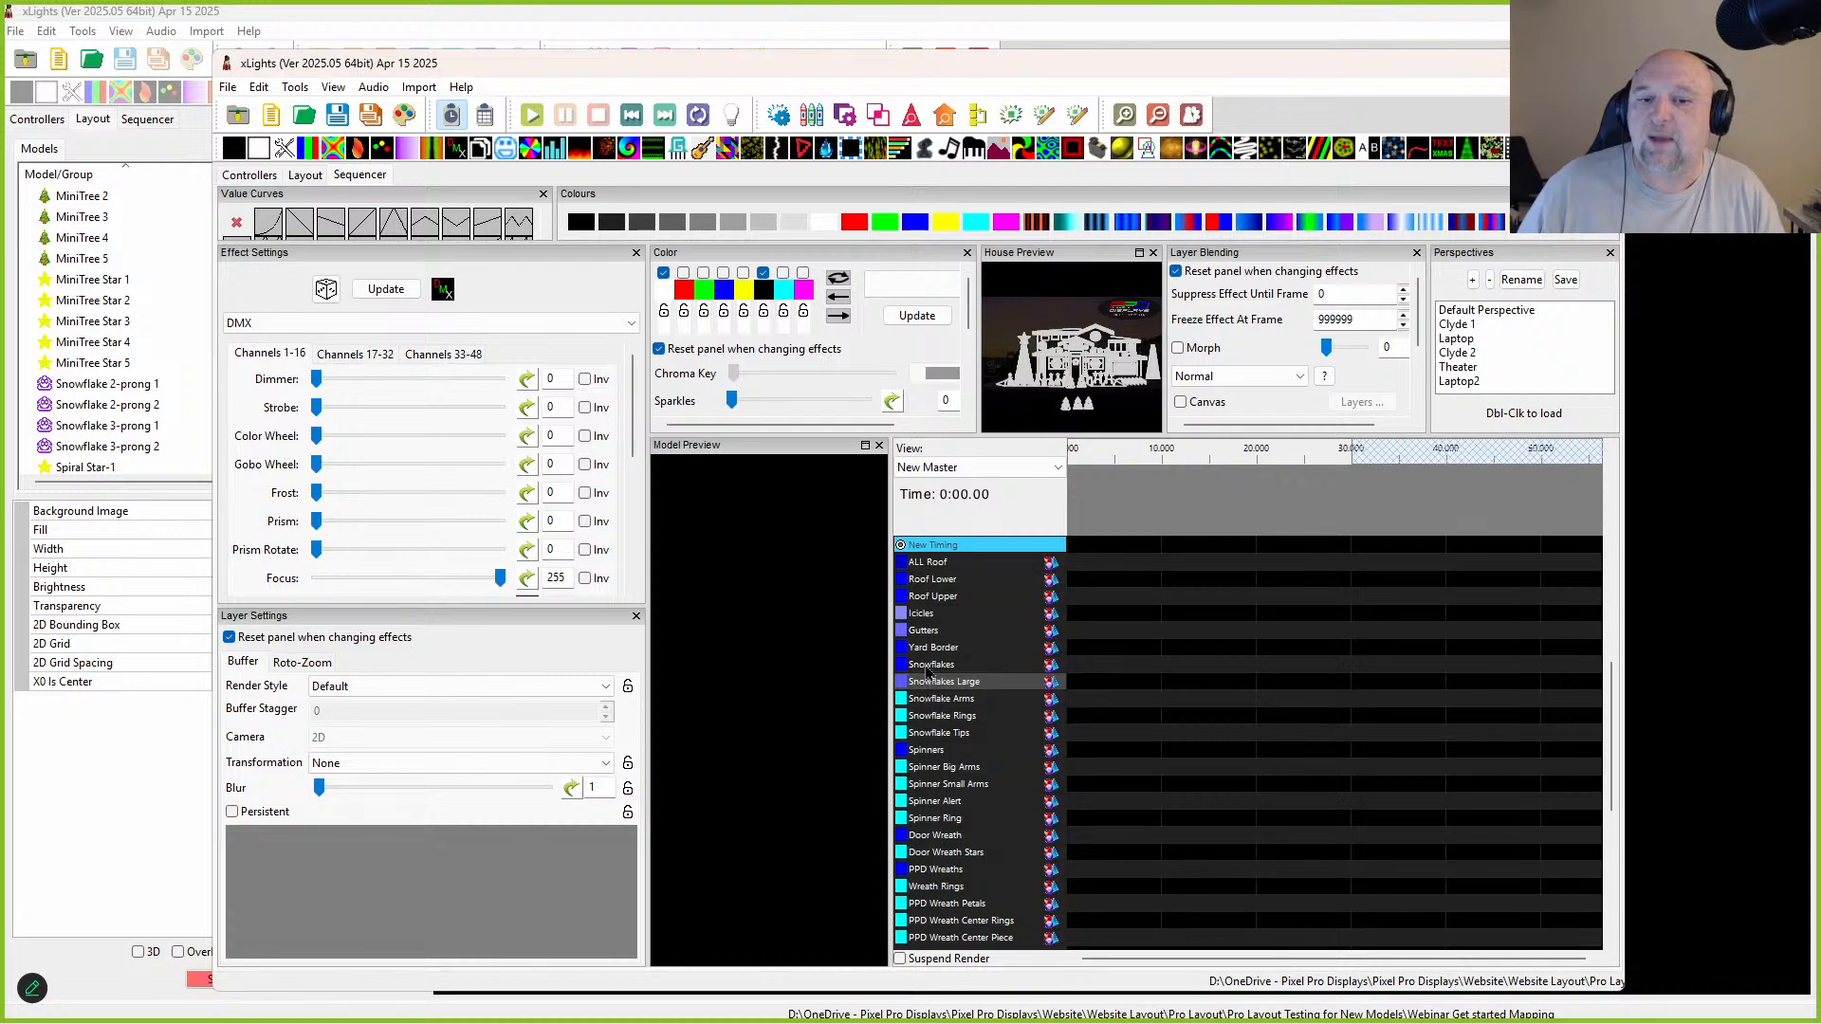
left_click(928, 668)
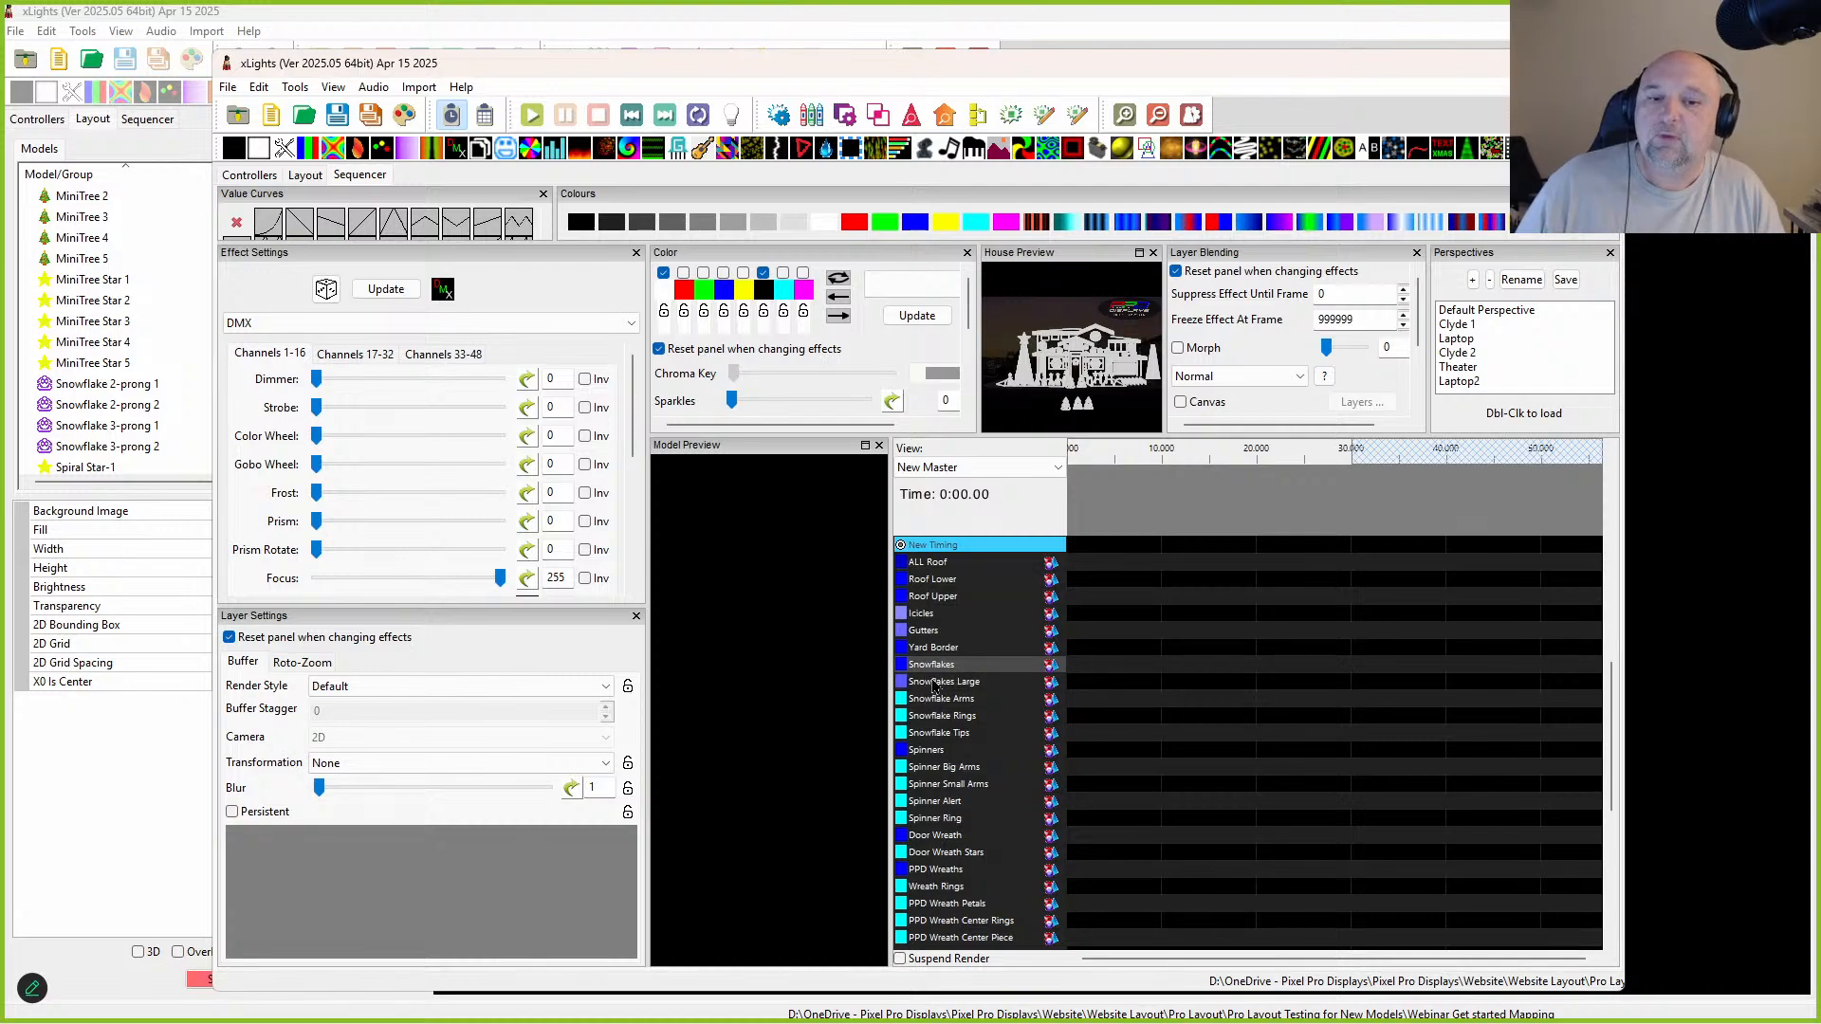
left_click(934, 682)
double_click(937, 687)
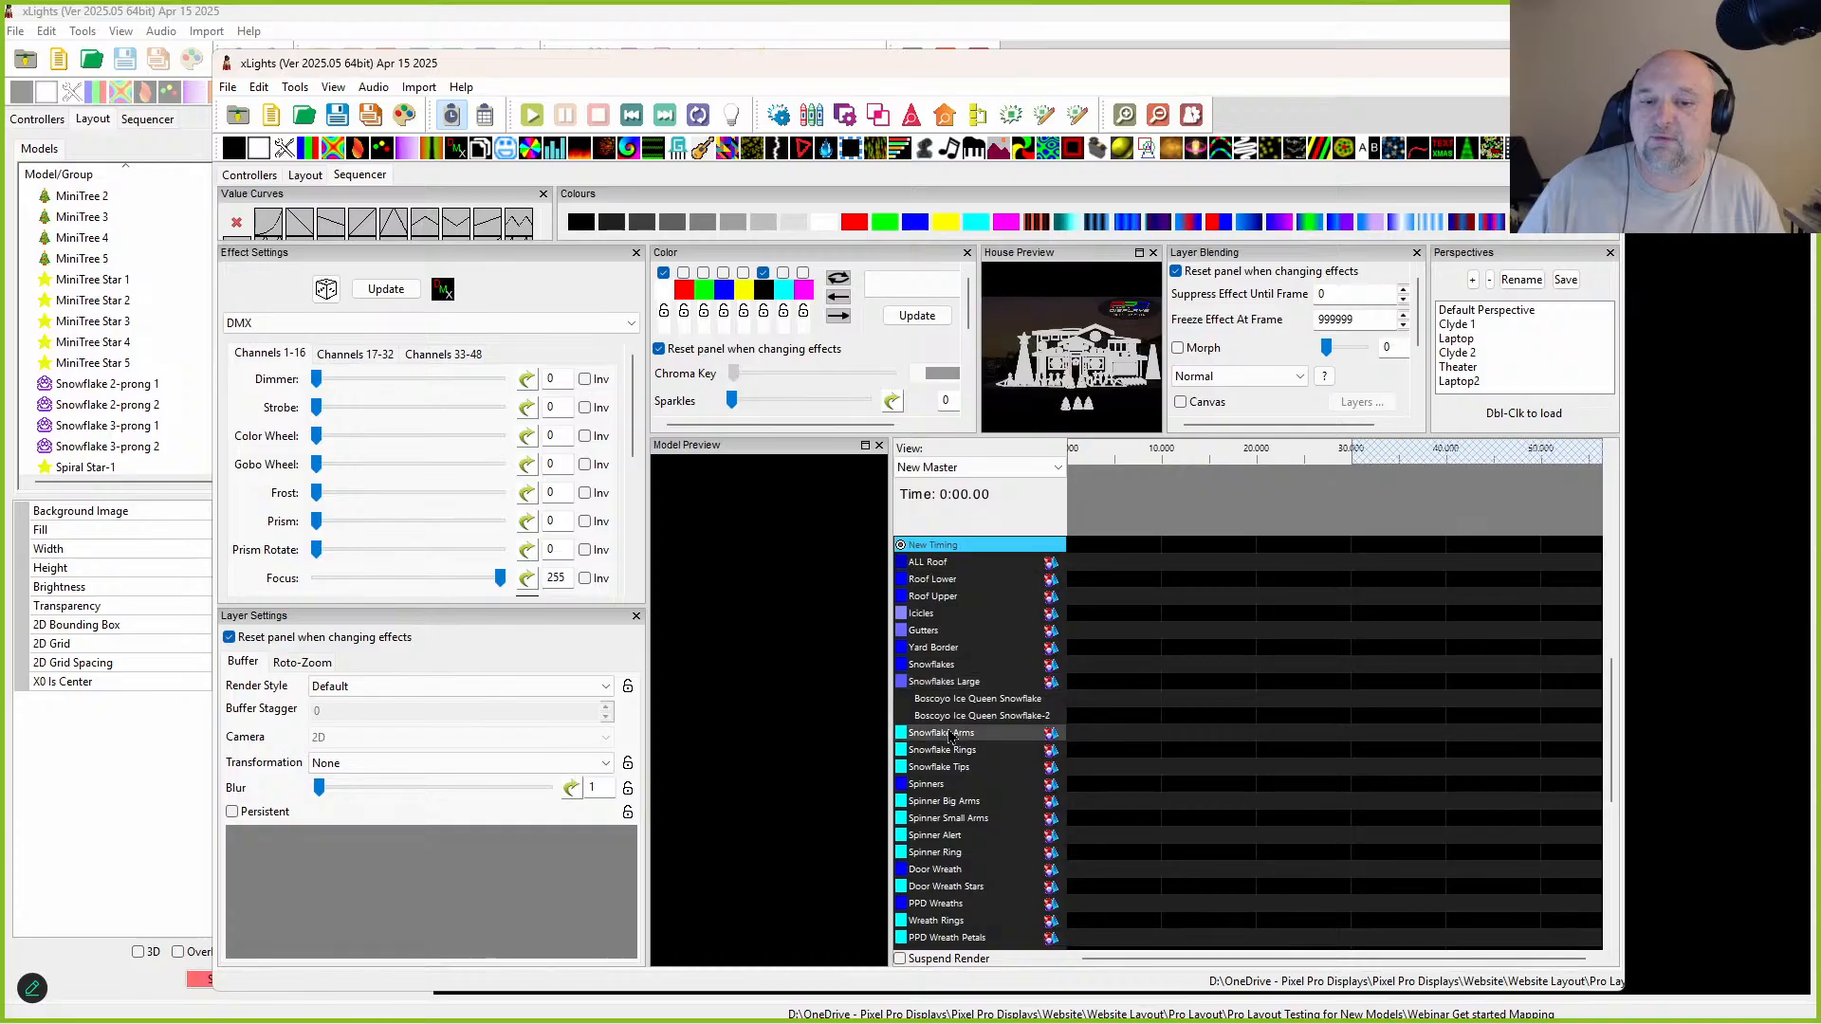
double_click(951, 734)
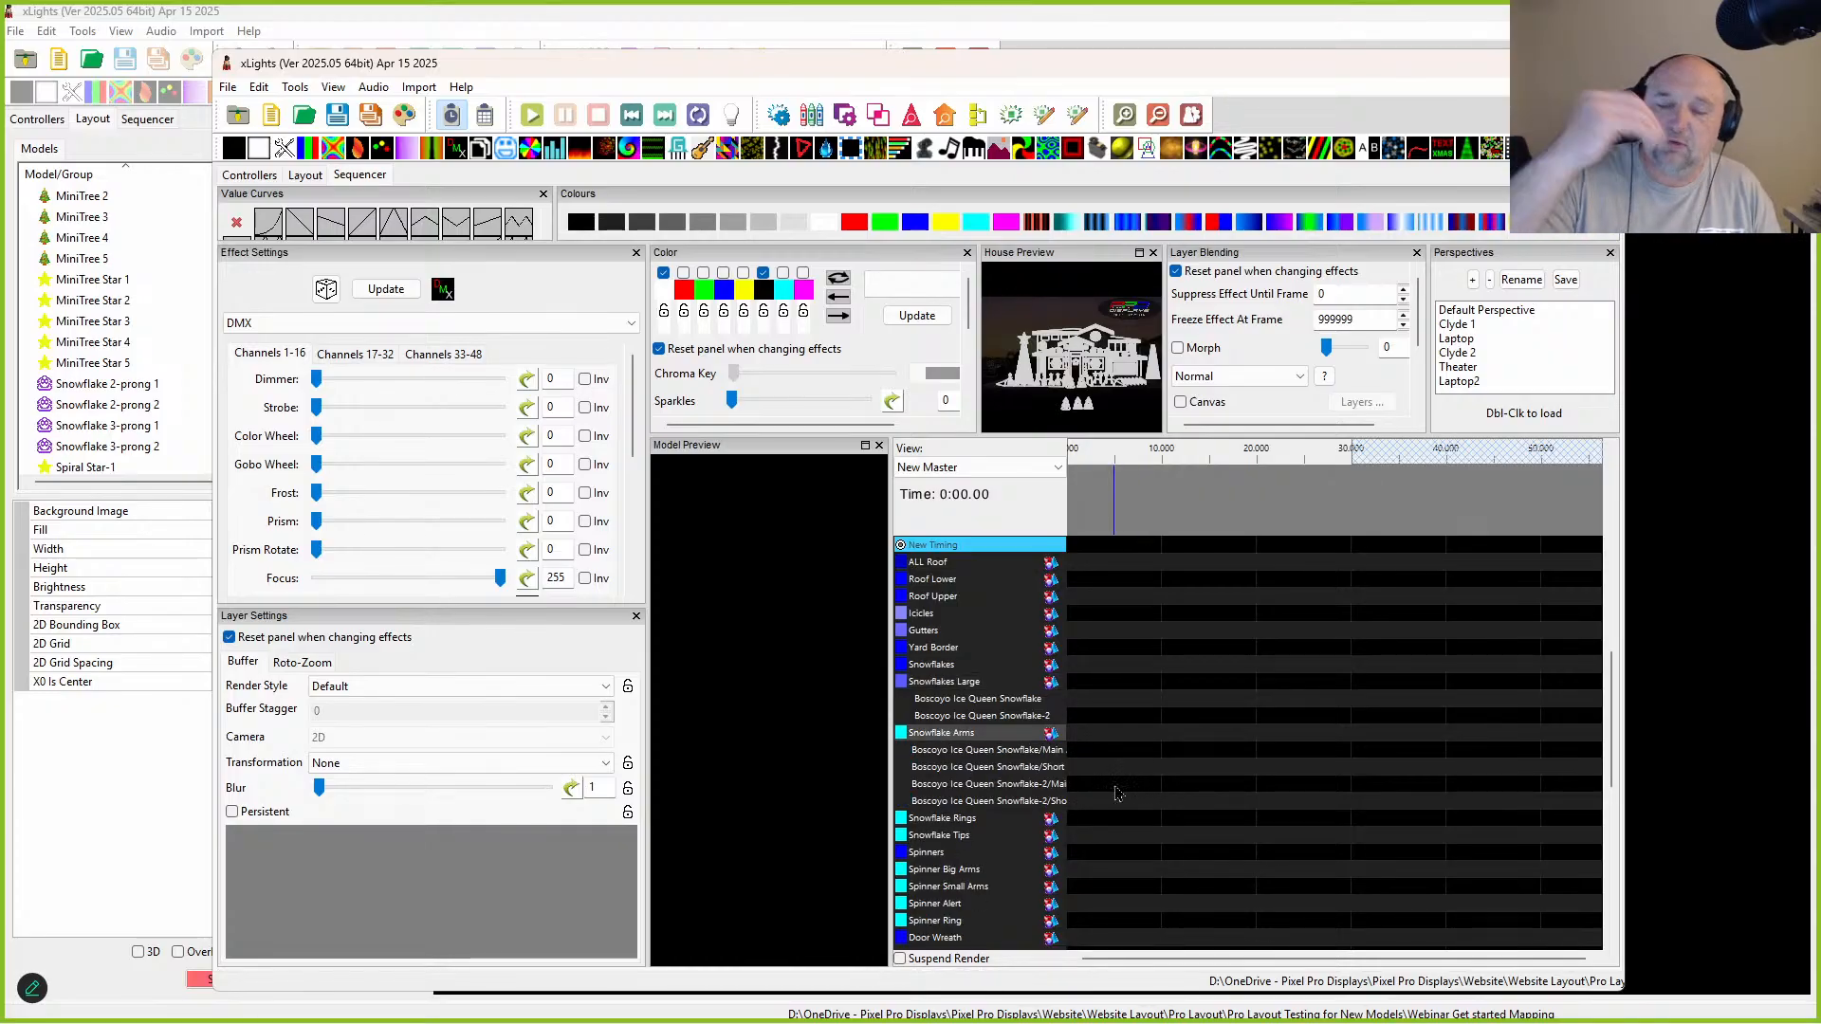
double_click(954, 735)
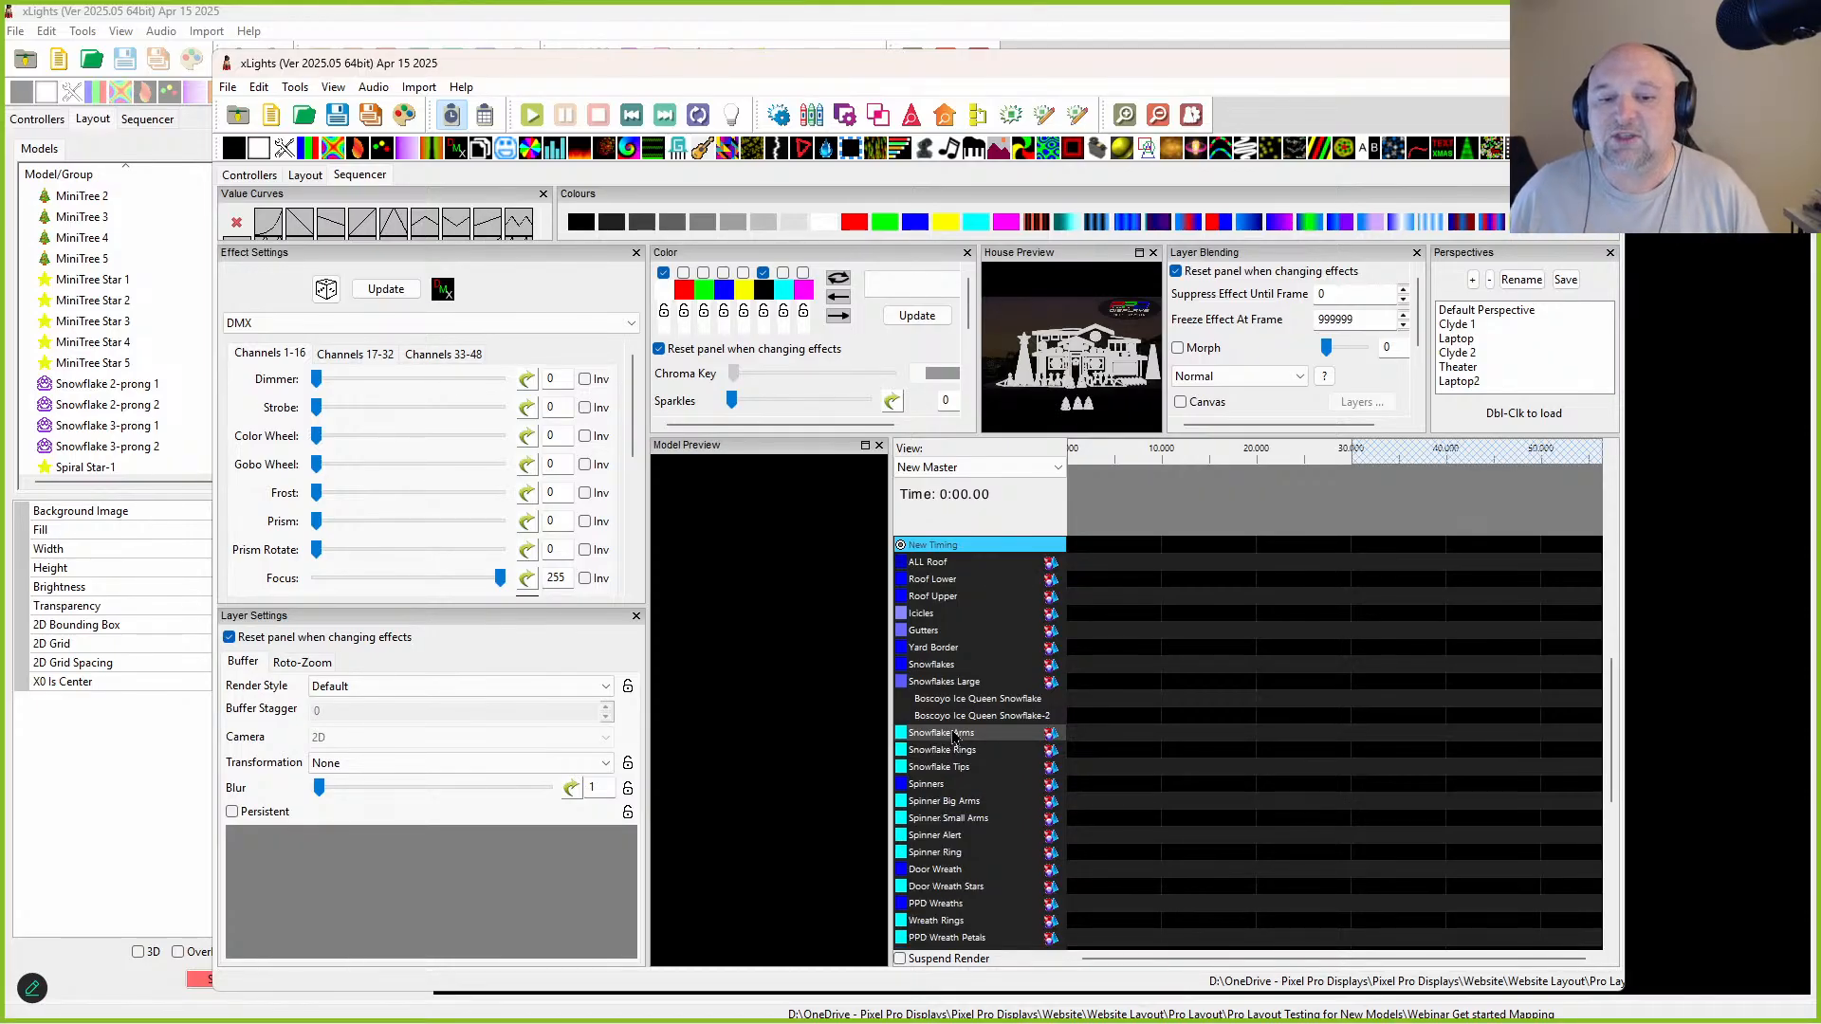
double_click(925, 683)
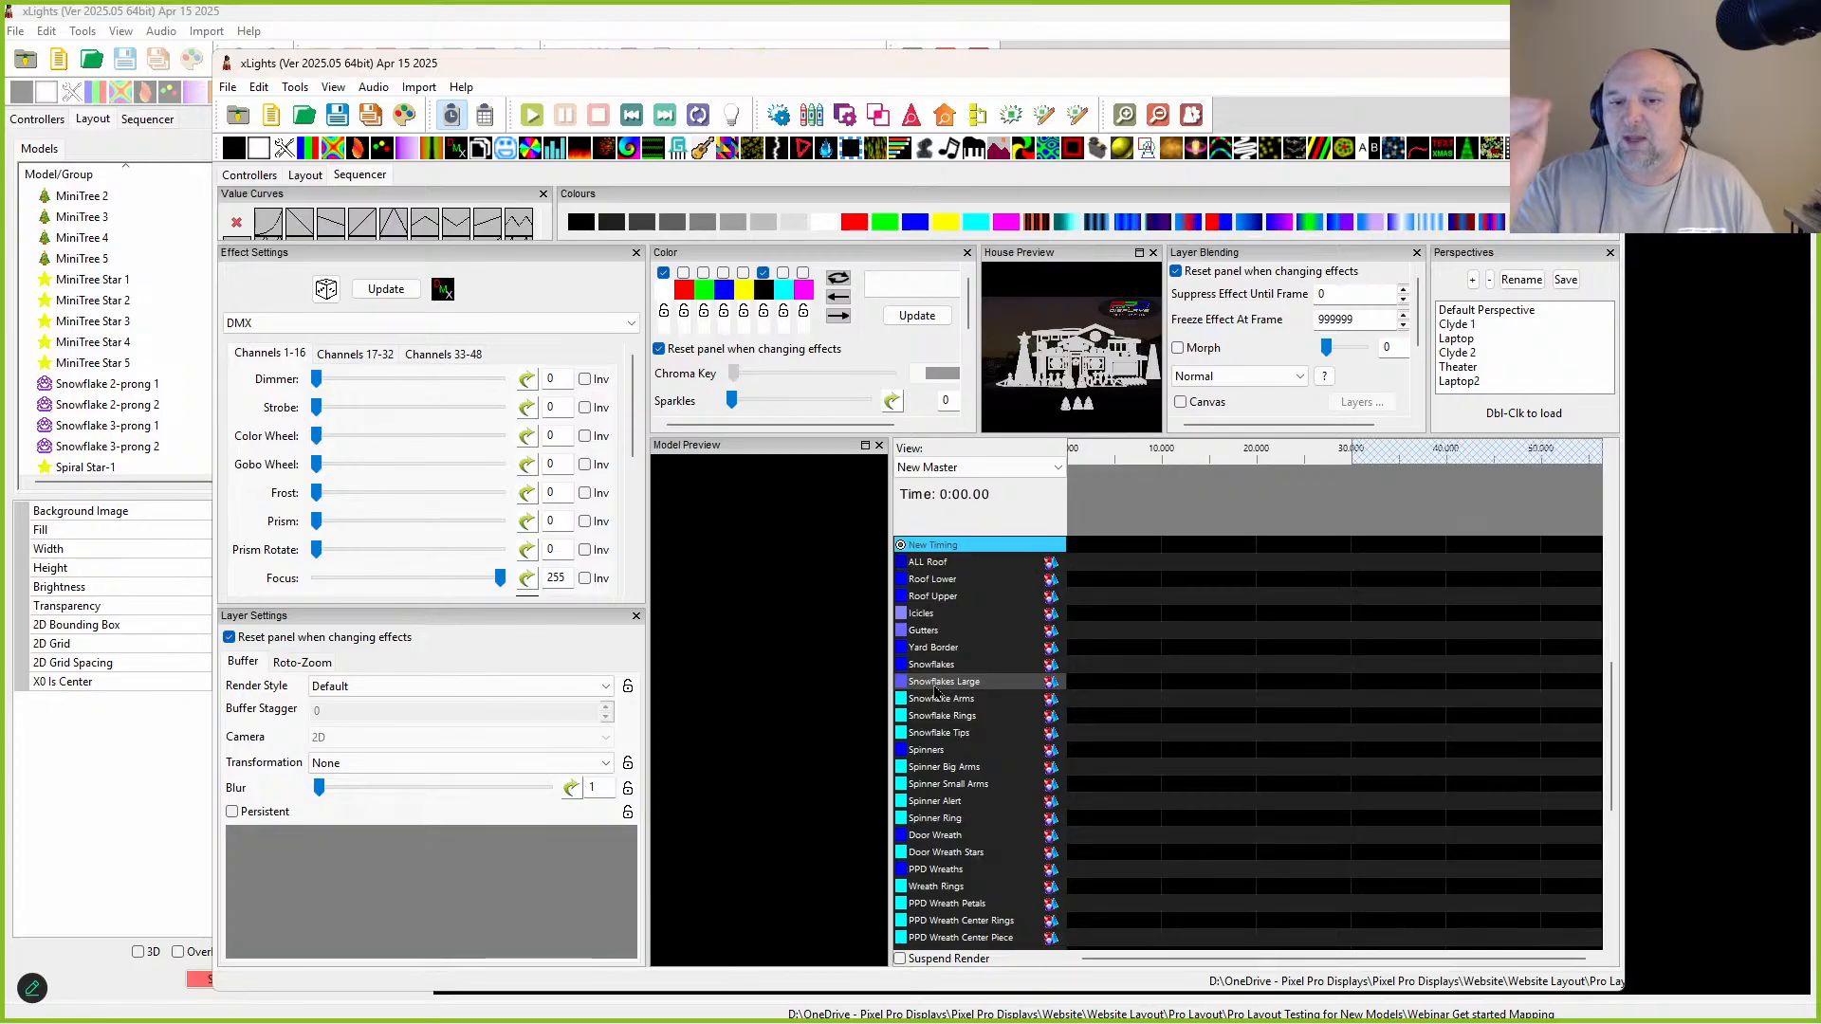
left_click(921, 734)
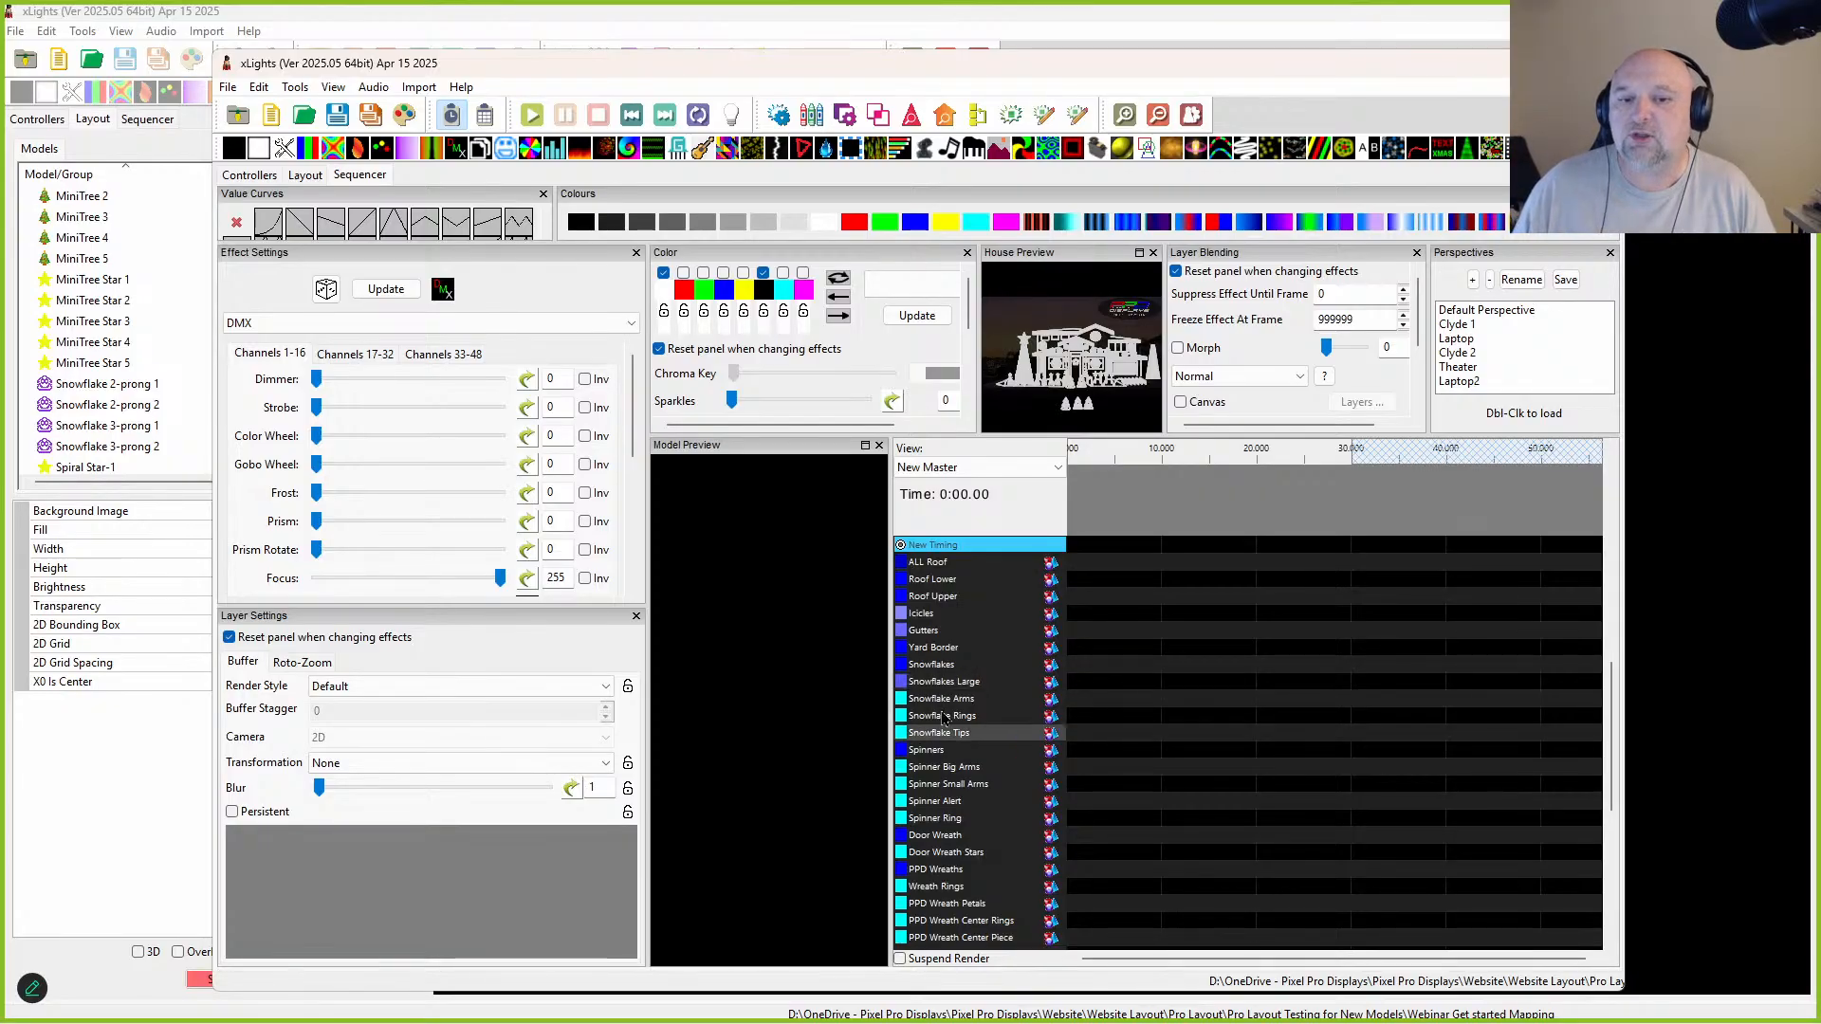
left_click(937, 687)
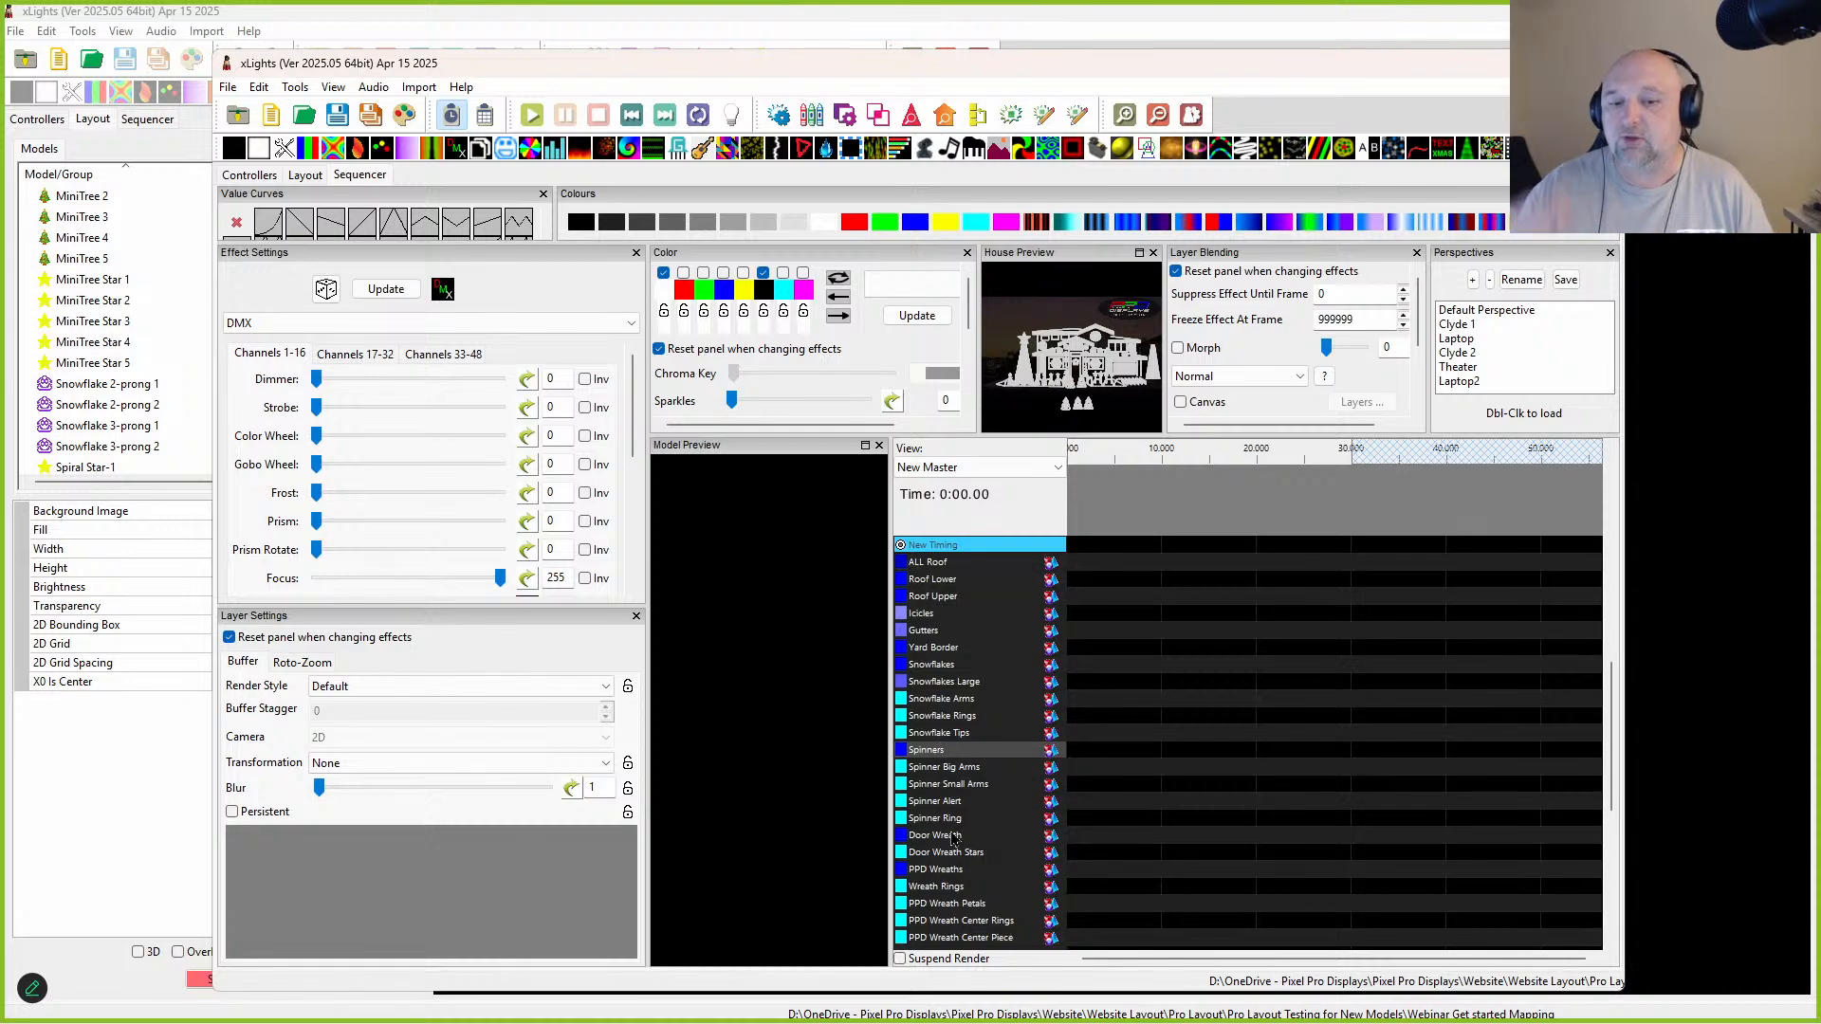
Step: Show the second window's layout, move that window away and examine the GE Fuzion groups in the first window's model list
left_click(304, 175)
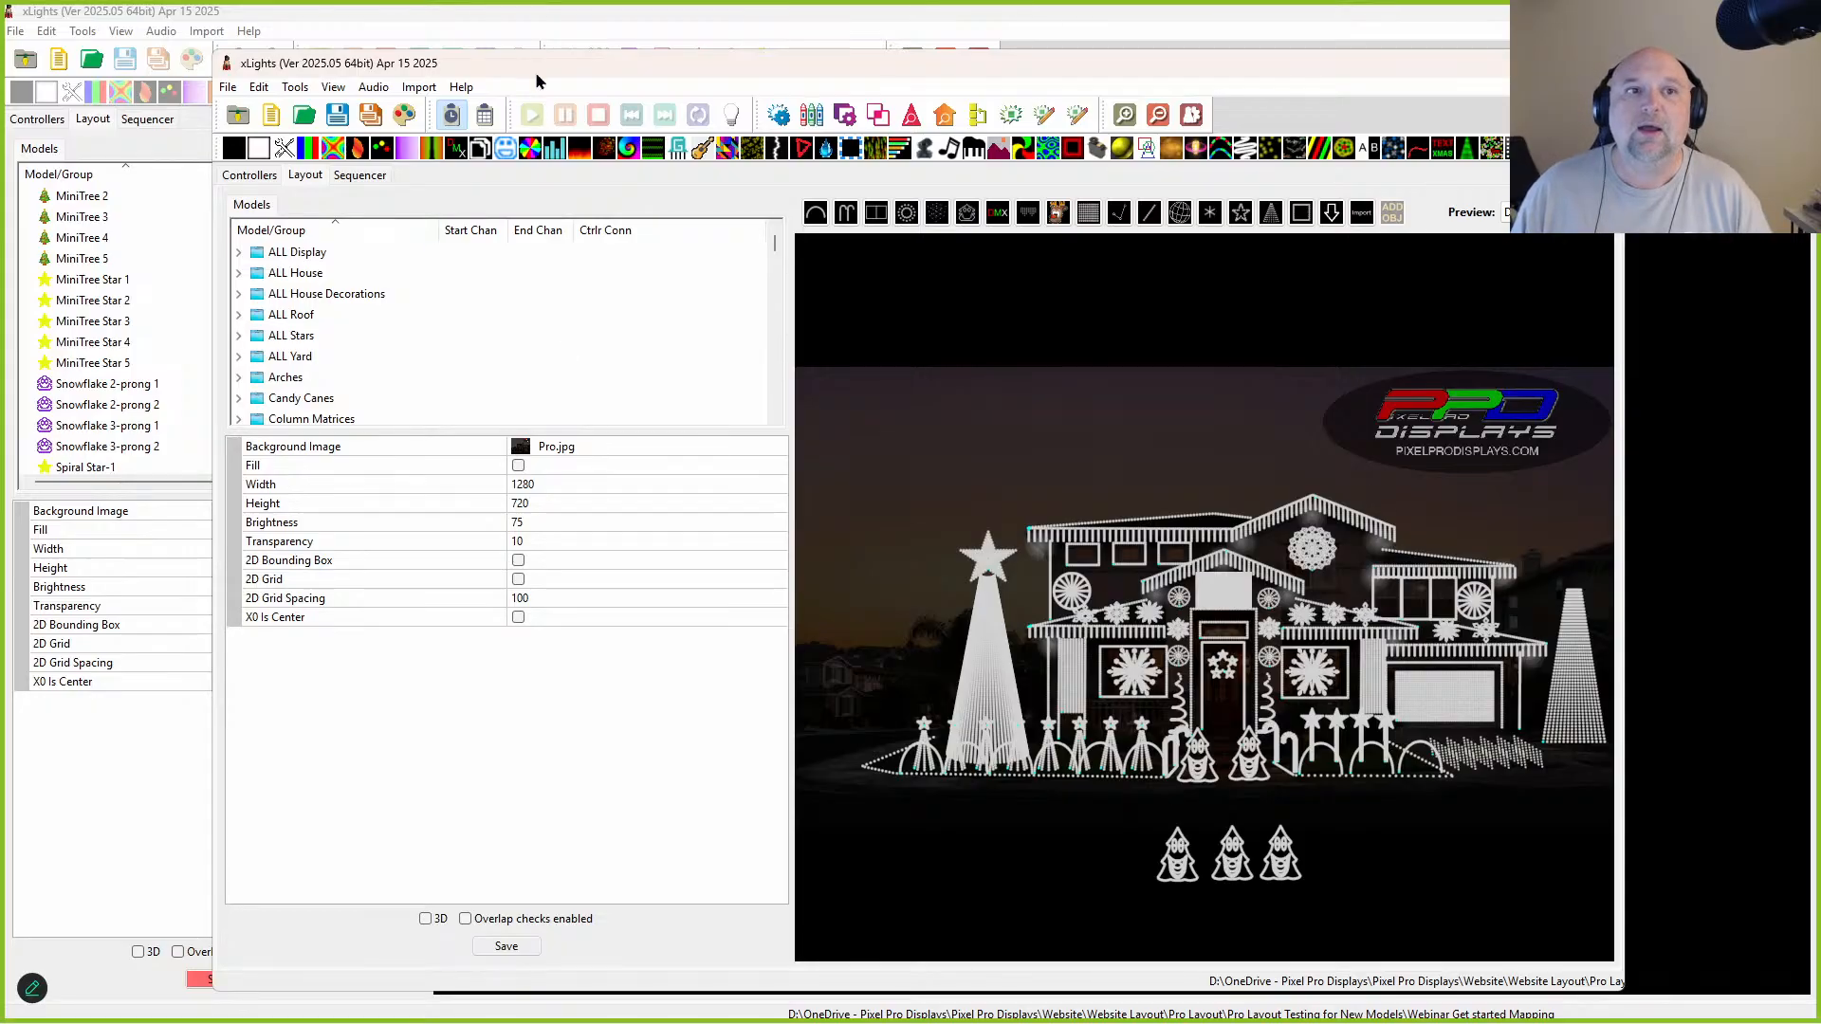
left_click_drag(537, 75, 1820, 172)
scroll(167, 283, "up", 15)
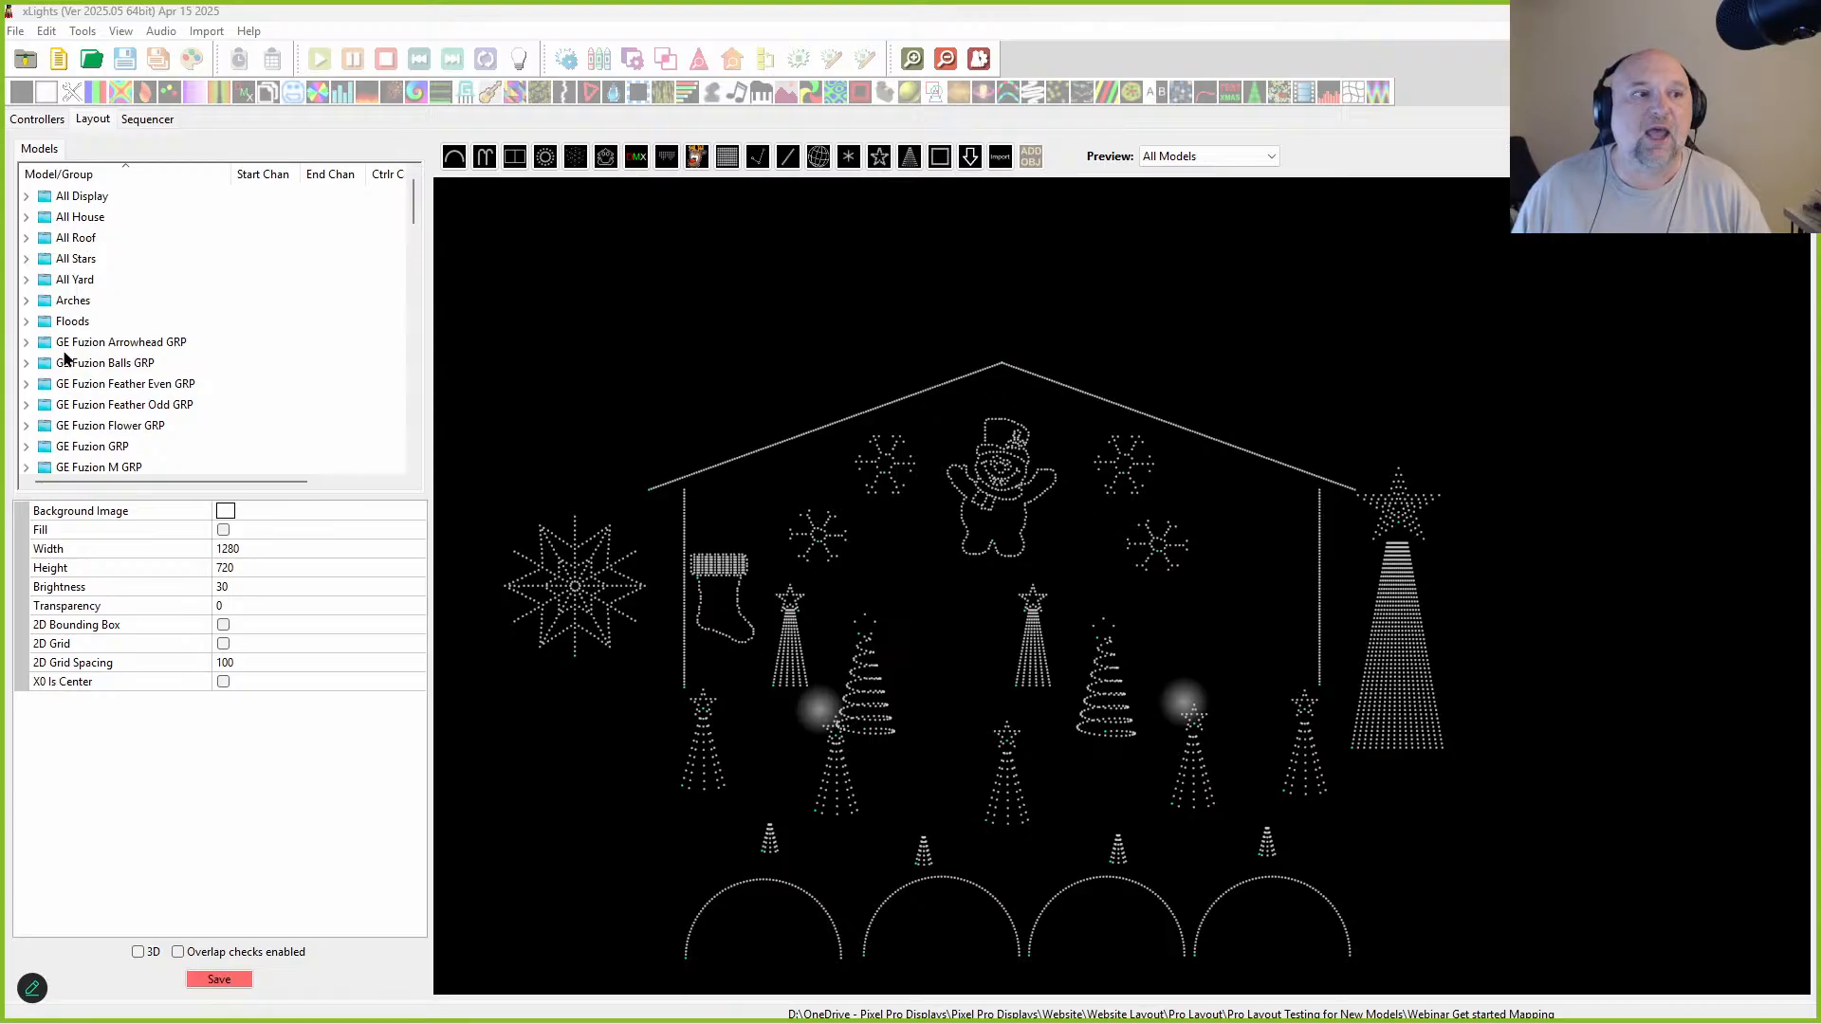
left_click(94, 342)
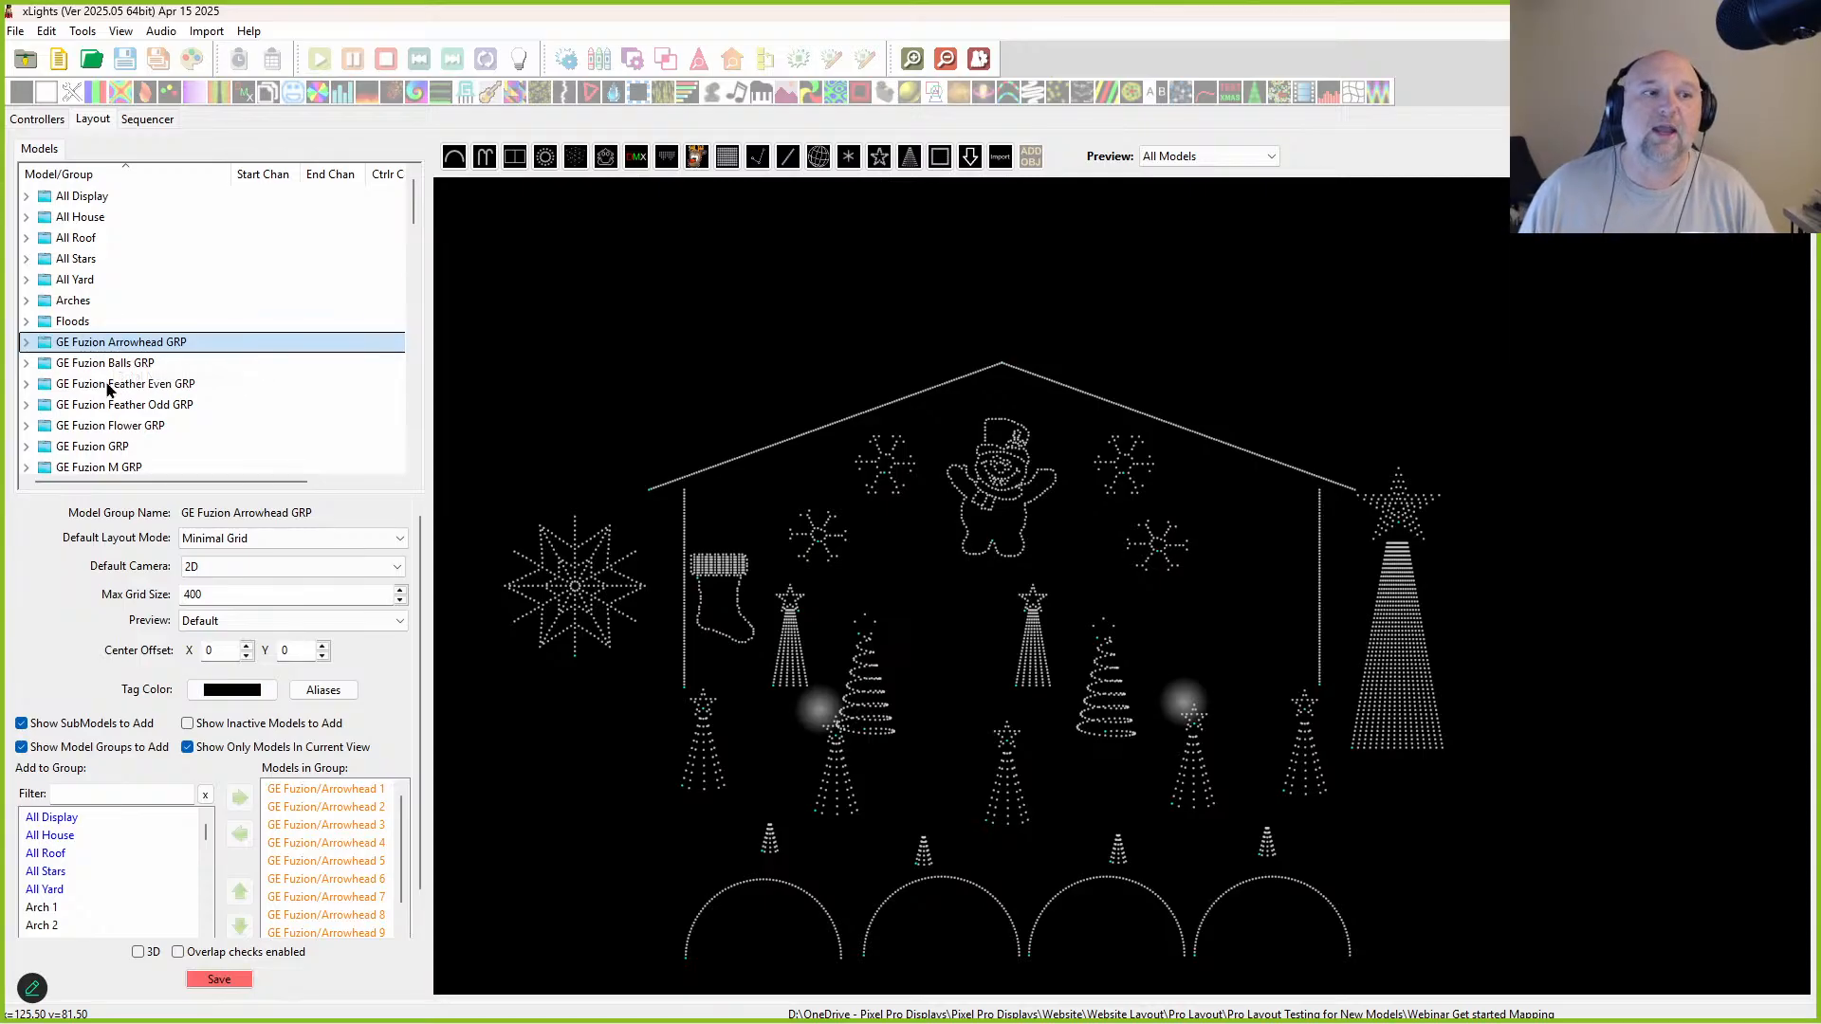
scroll(126, 370, "down", 2)
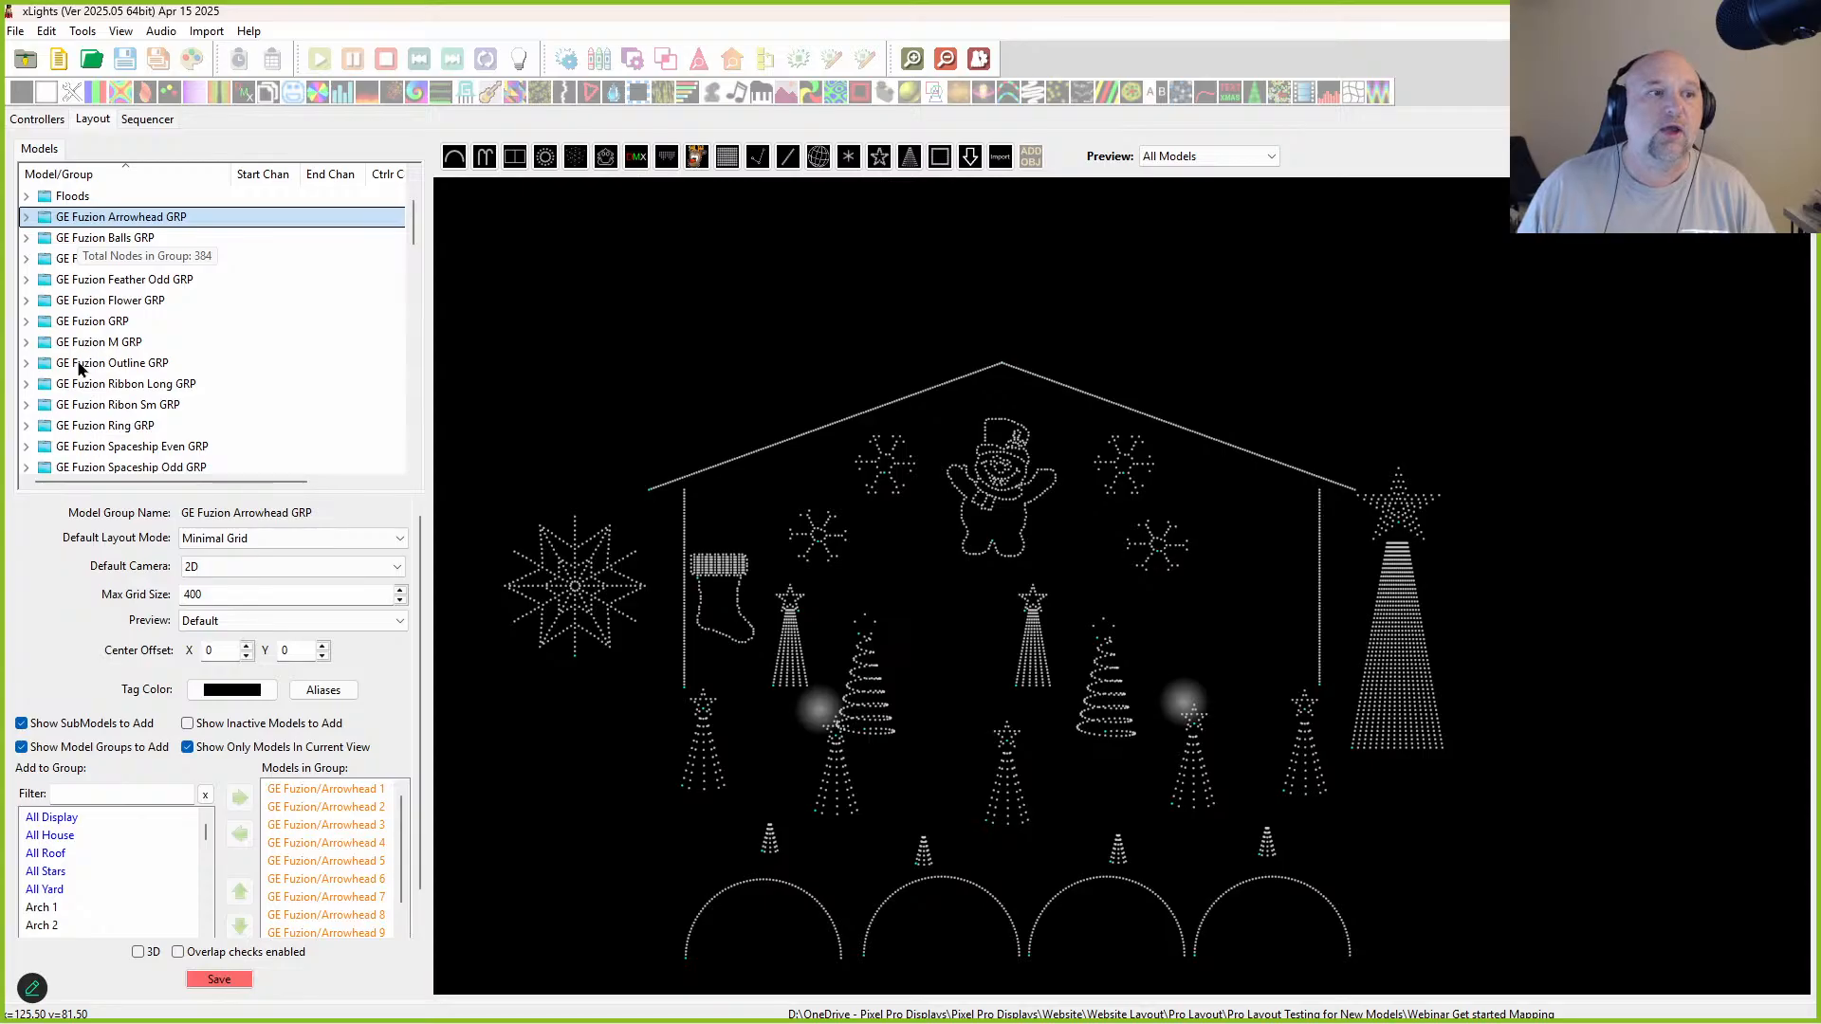
scroll(79, 301, "down", 1)
scroll(66, 311, "up", 3)
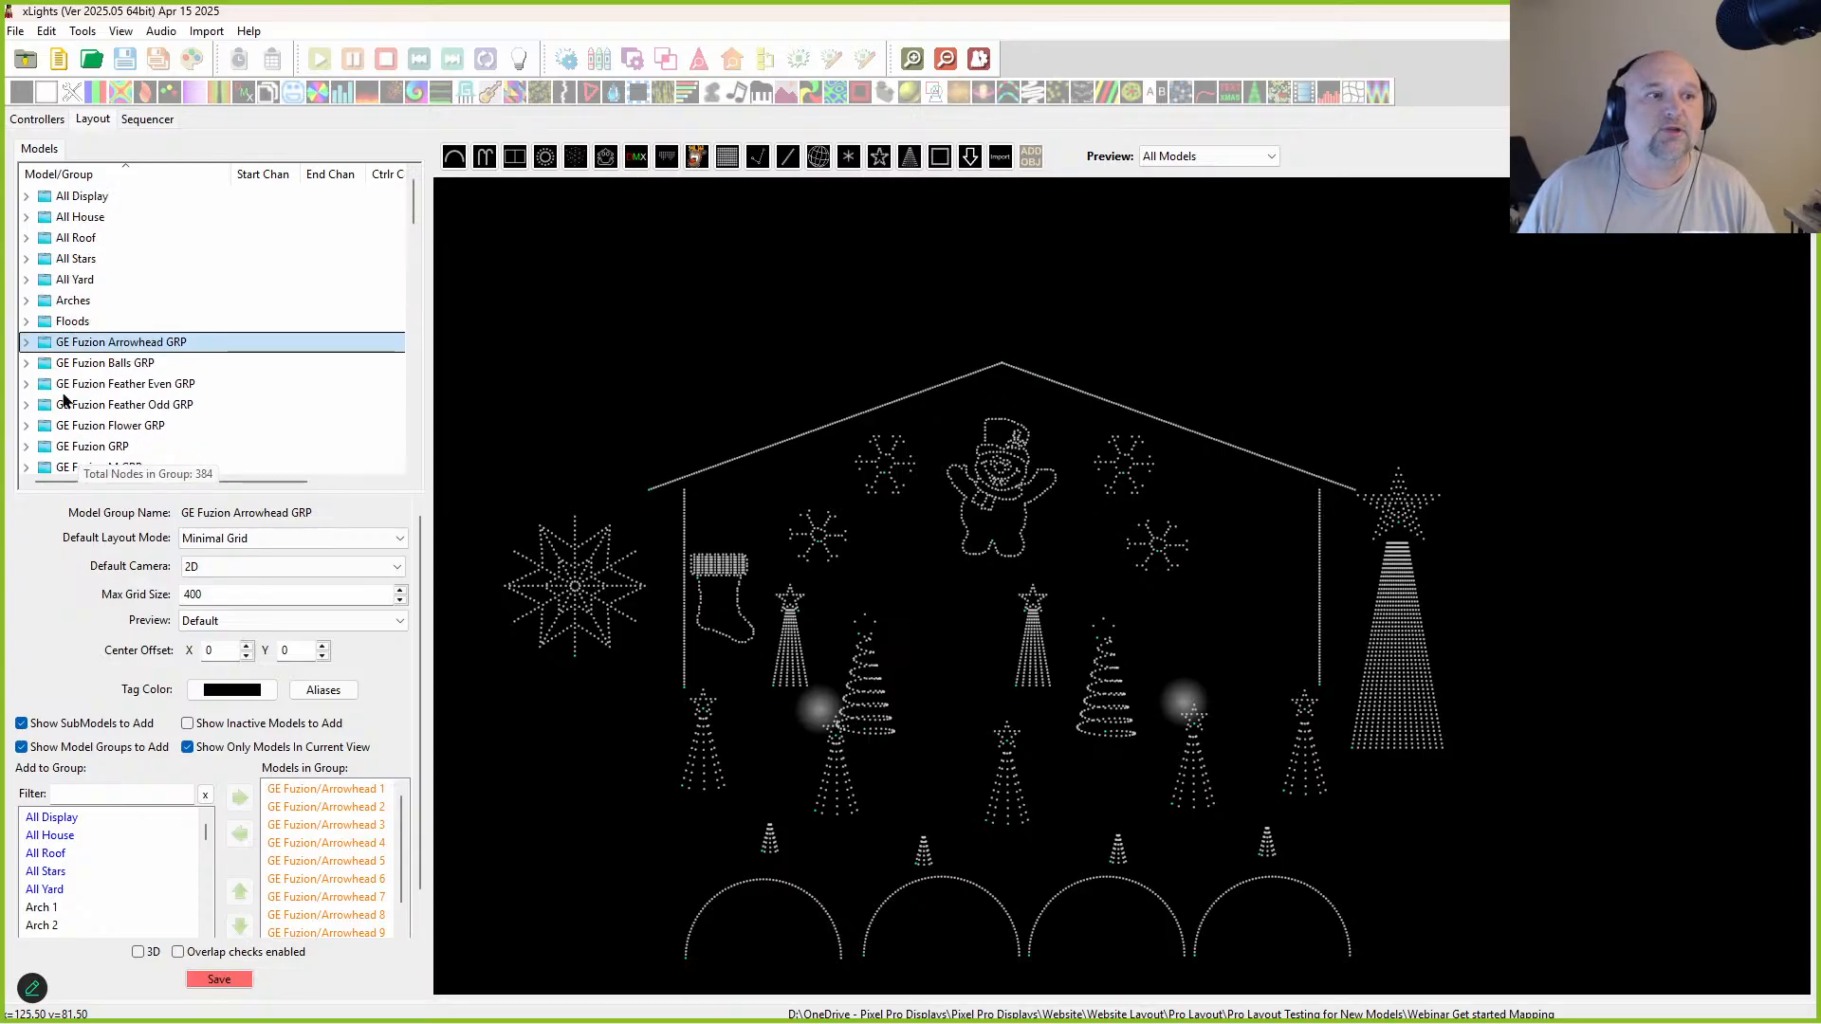
Step: Set the tag color of the GE Fuzion GRP group to blue
scroll(57, 323, "down", 1)
left_click(102, 384)
left_click(237, 701)
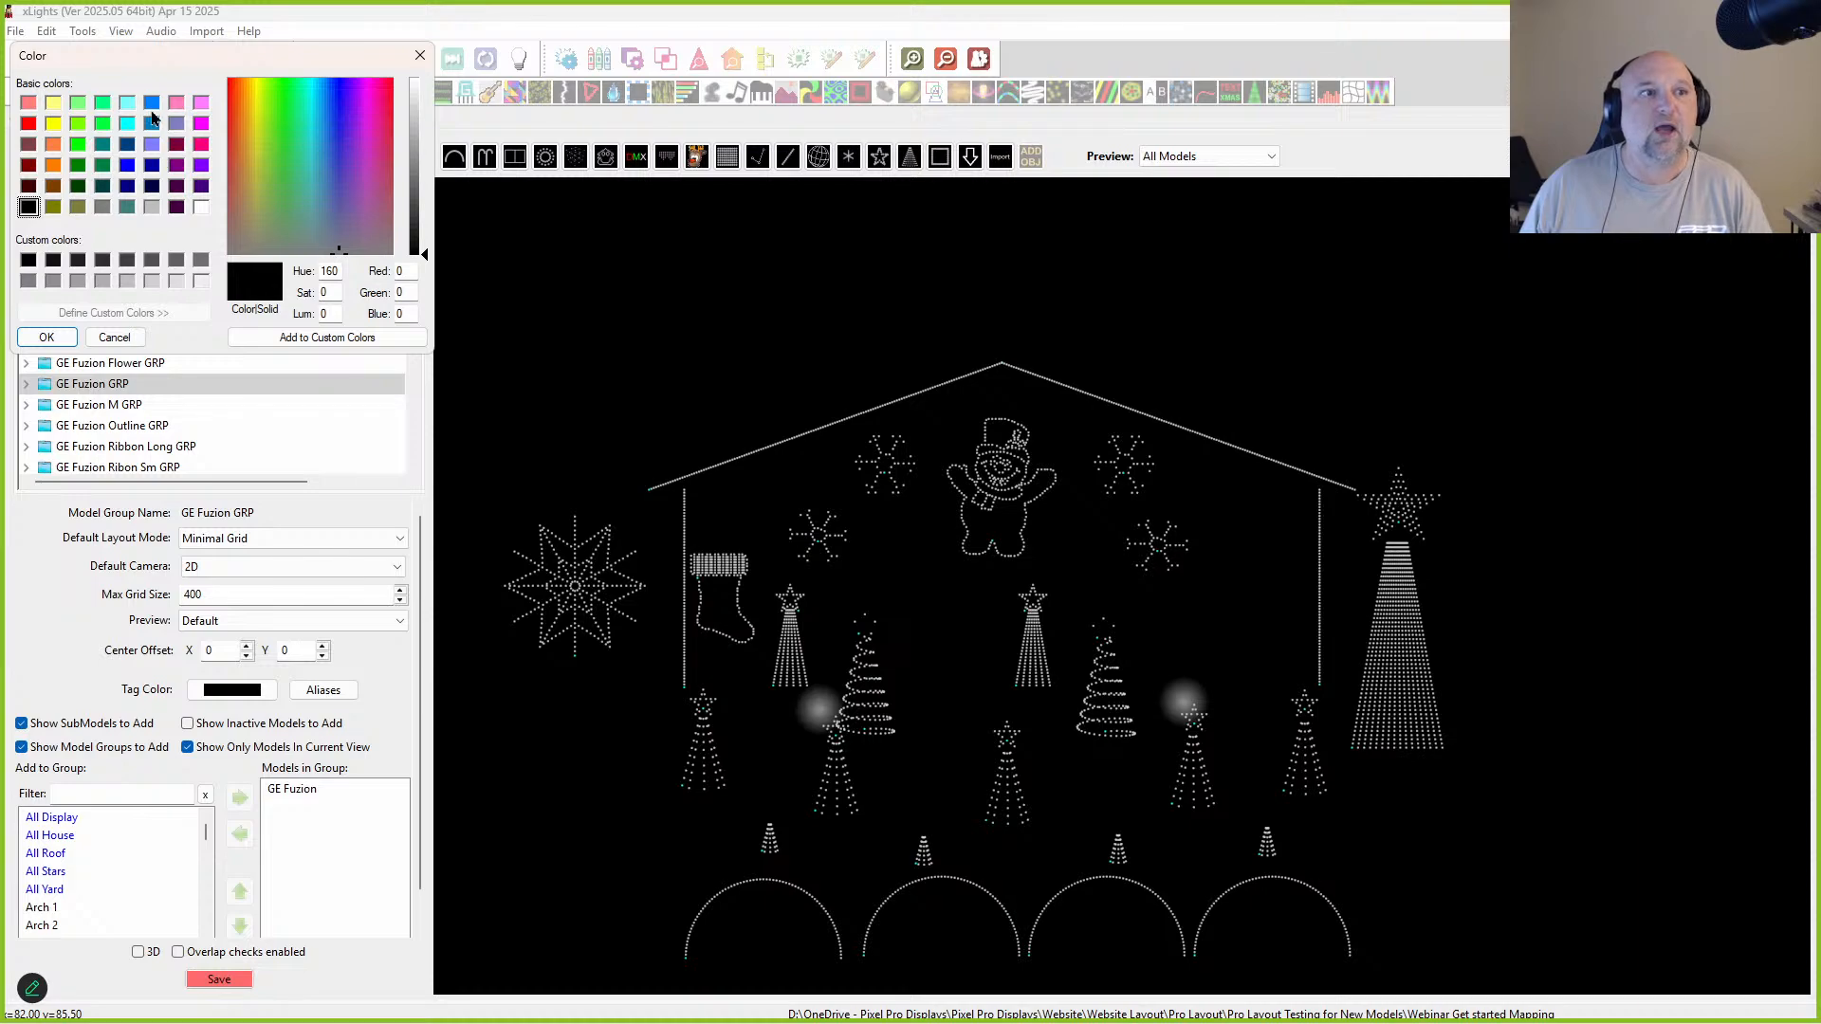
left_click(125, 165)
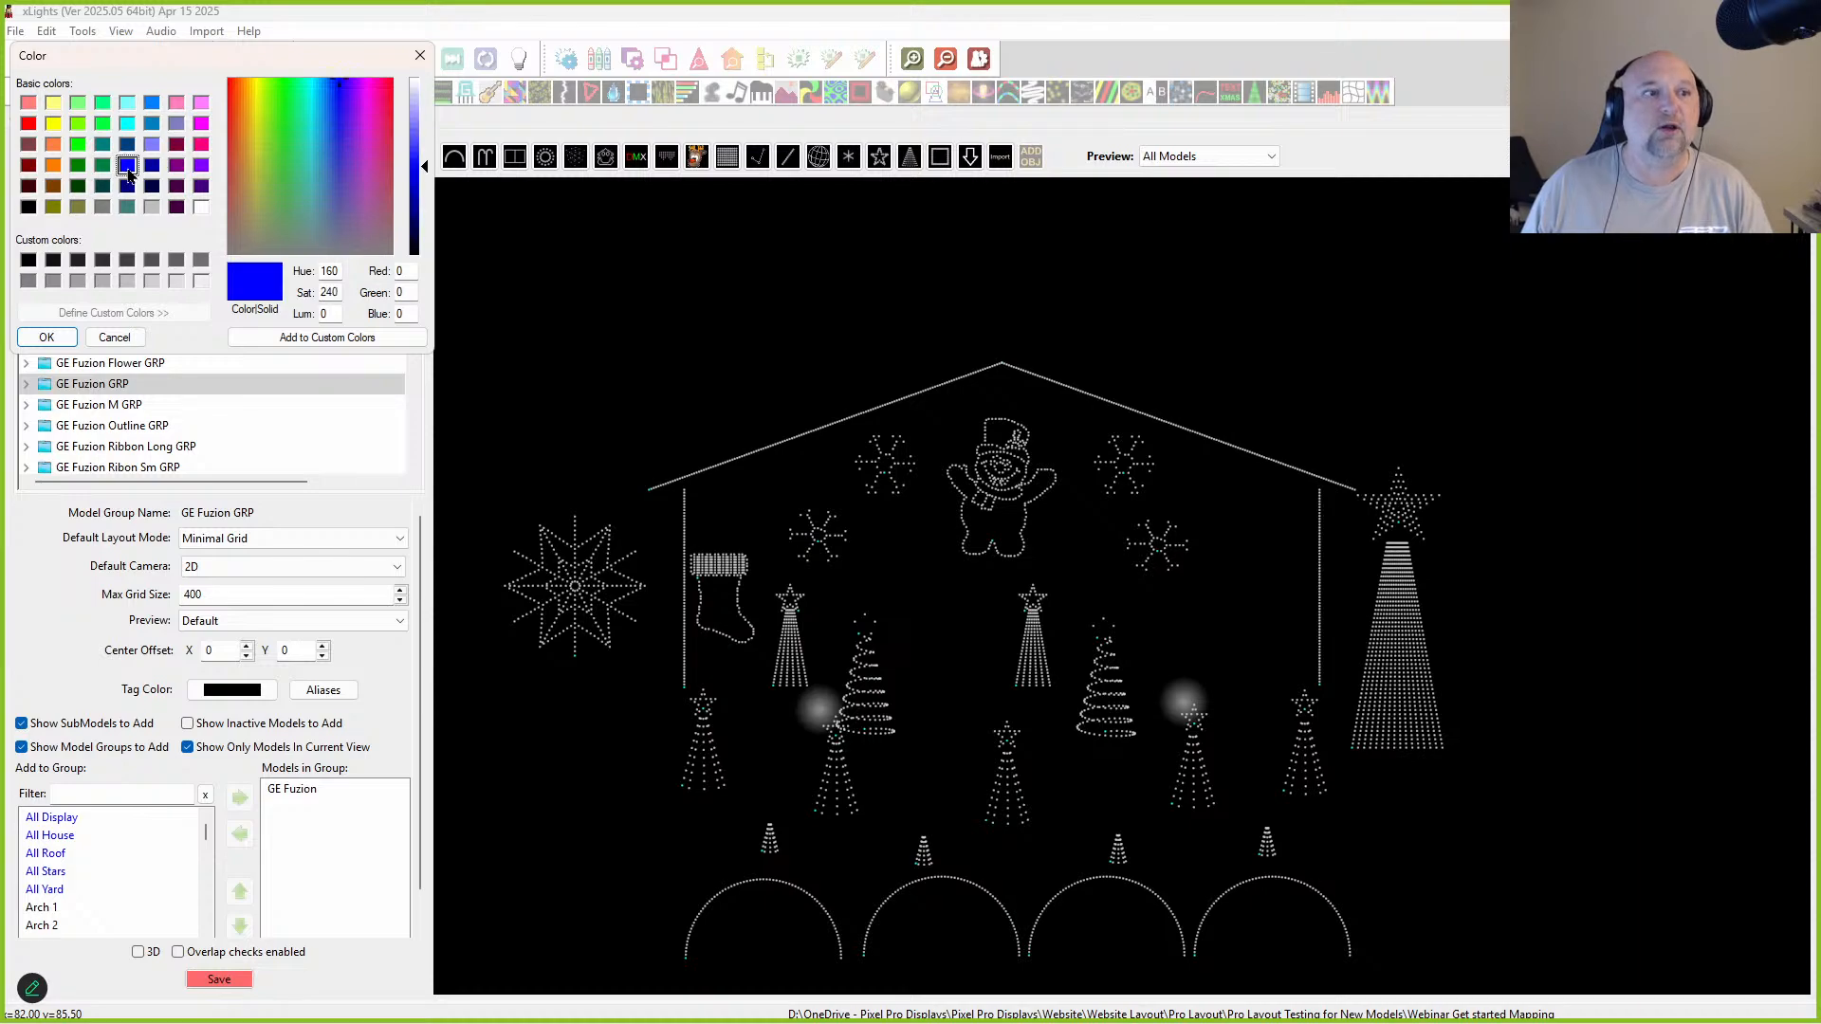
left_click(47, 337)
Step: Bulk edit the tag color of the five groups from GE Fuzion Arrowhead GRP through GE Fuzion Flower GRP to cyan
left_click(91, 281)
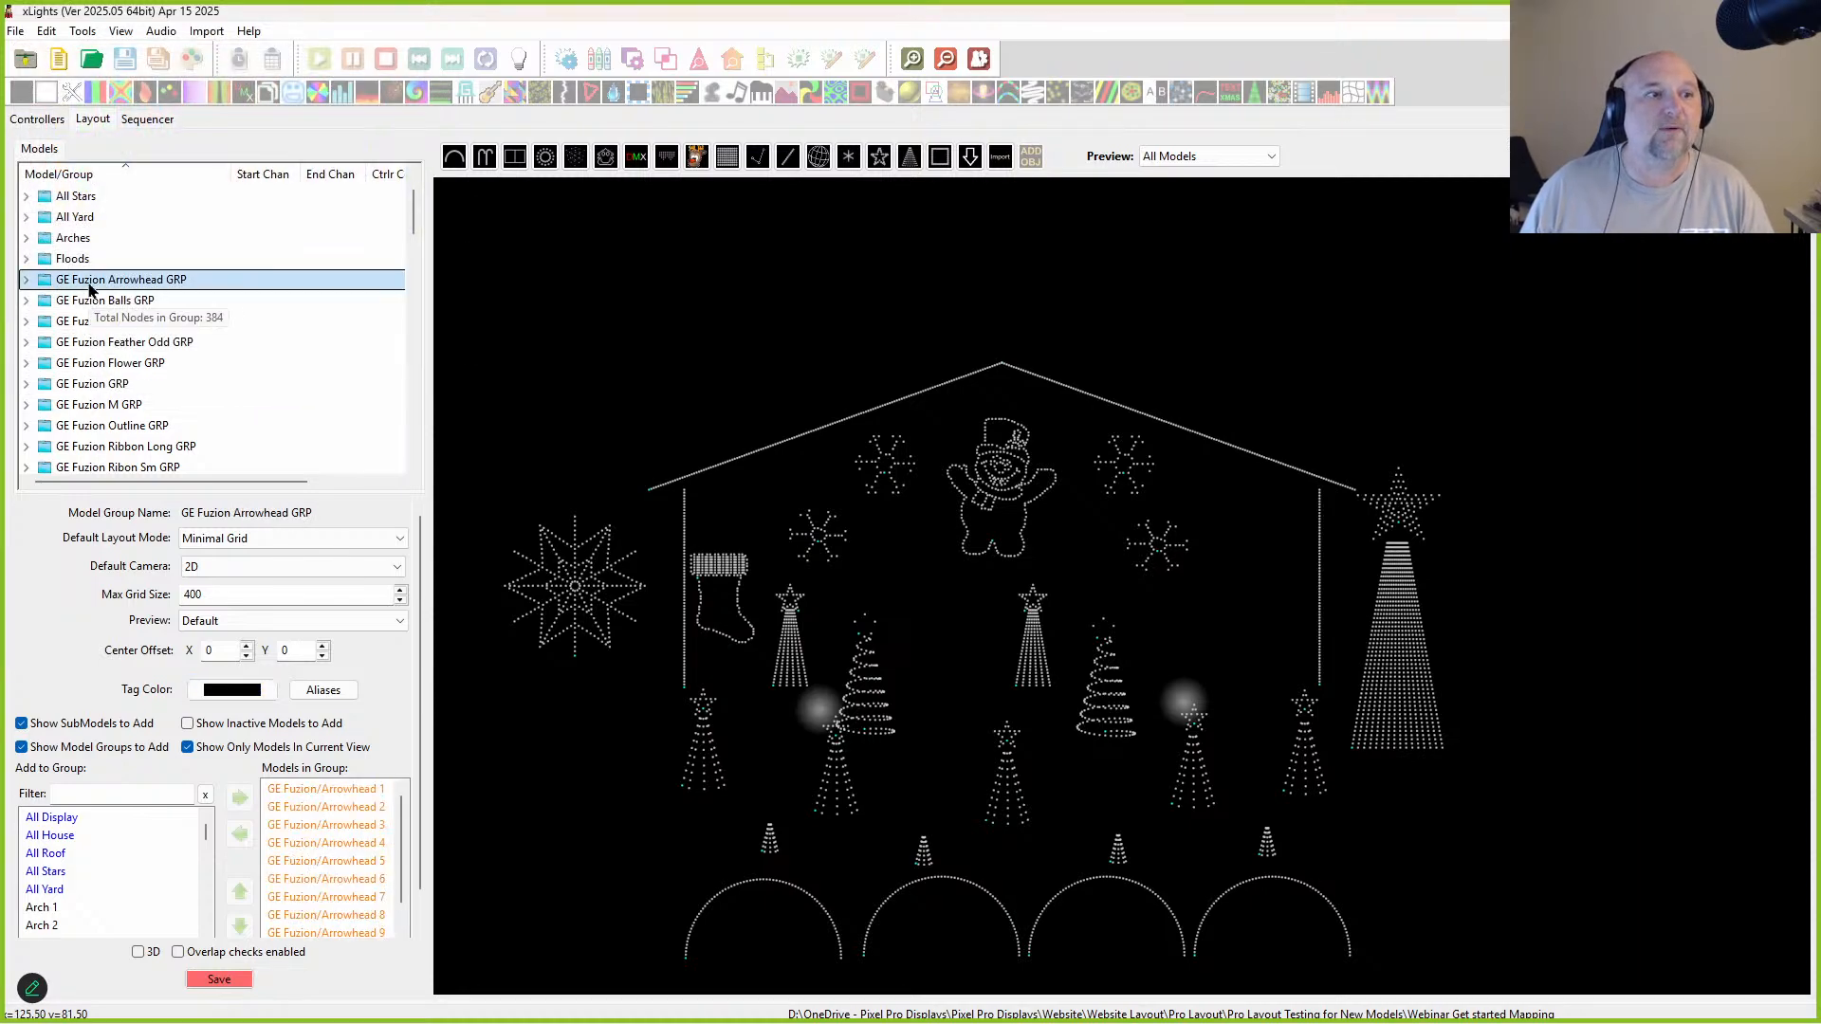
left_click(106, 366, "shift")
right_click(80, 347)
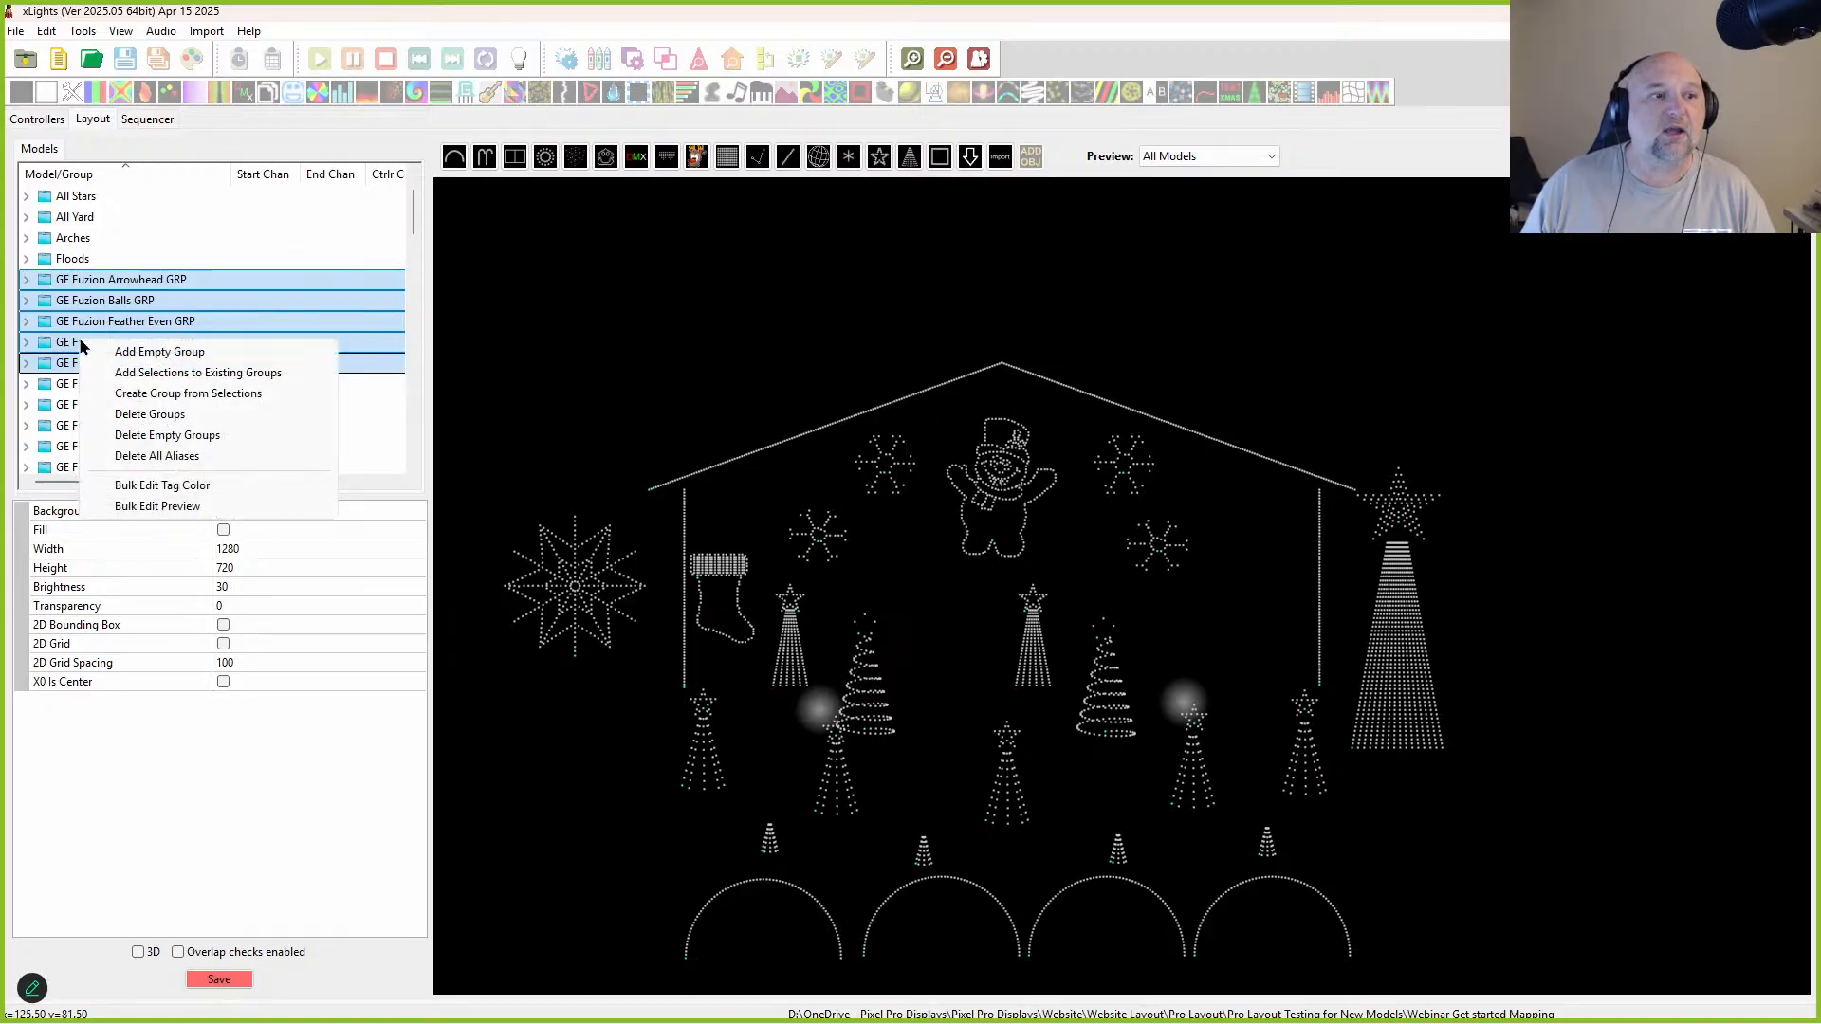
left_click(126, 486)
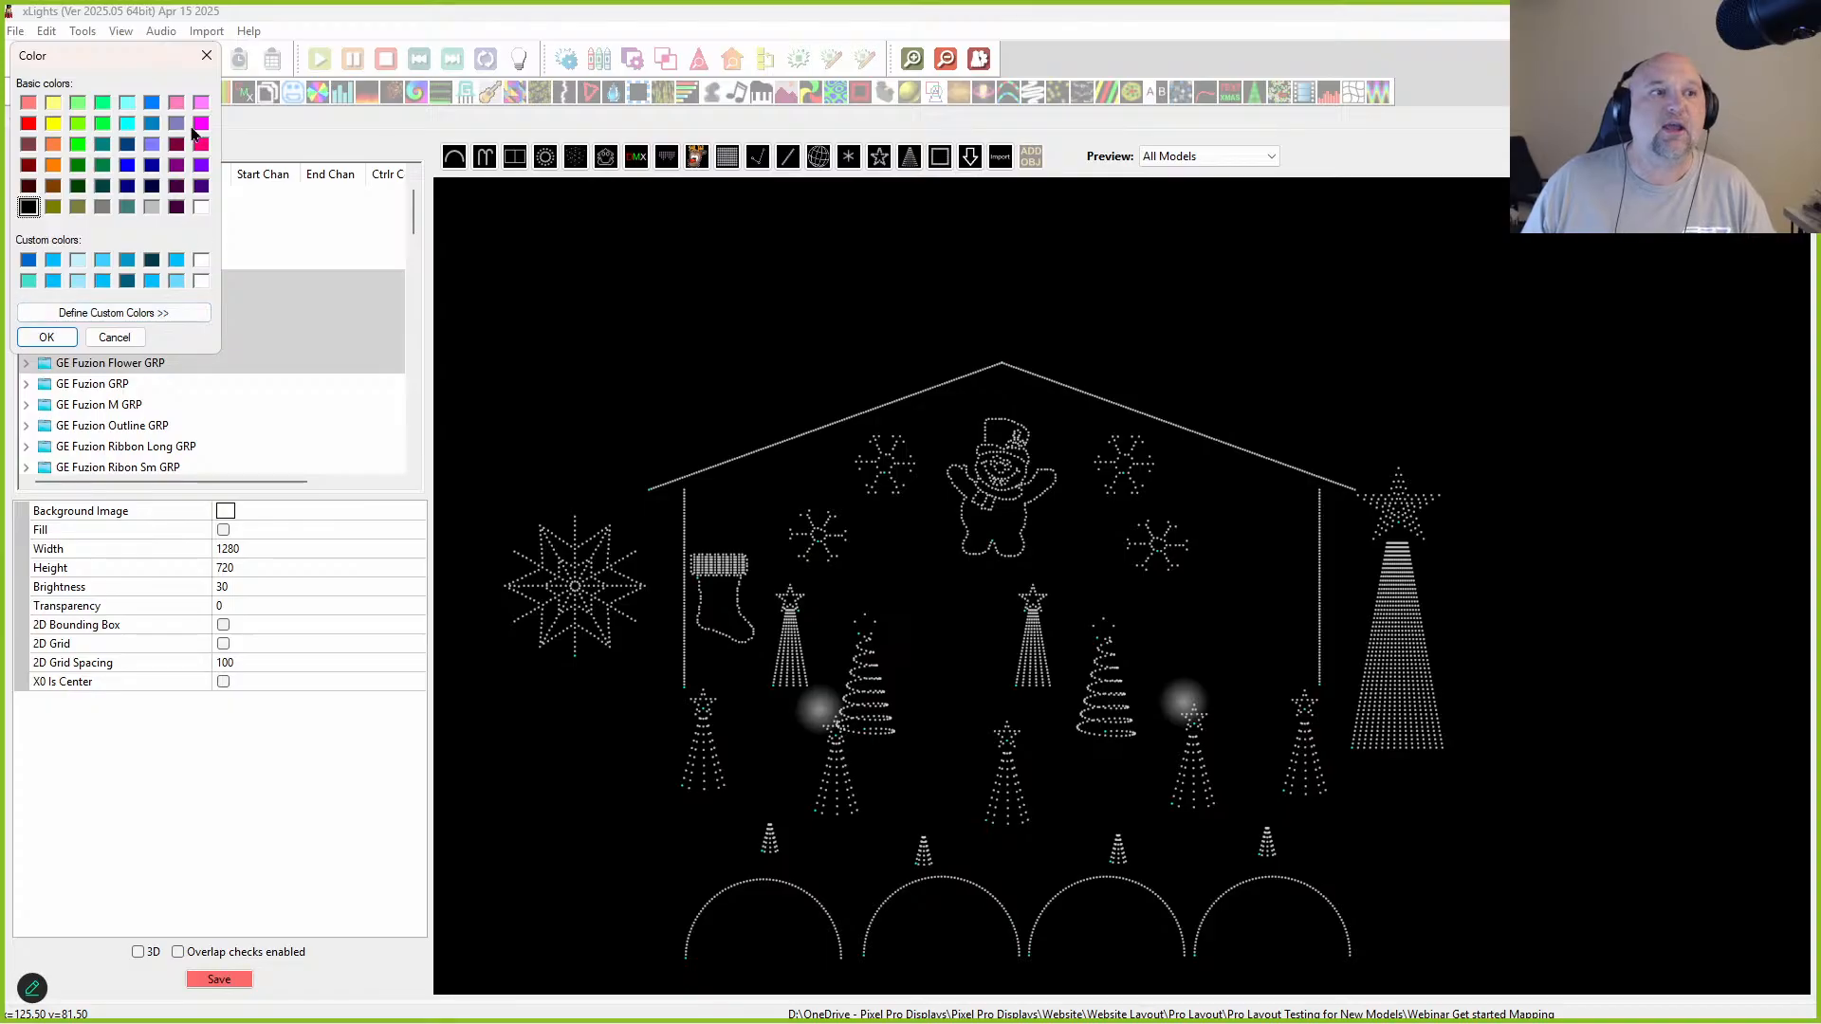
left_click(127, 124)
left_click(47, 337)
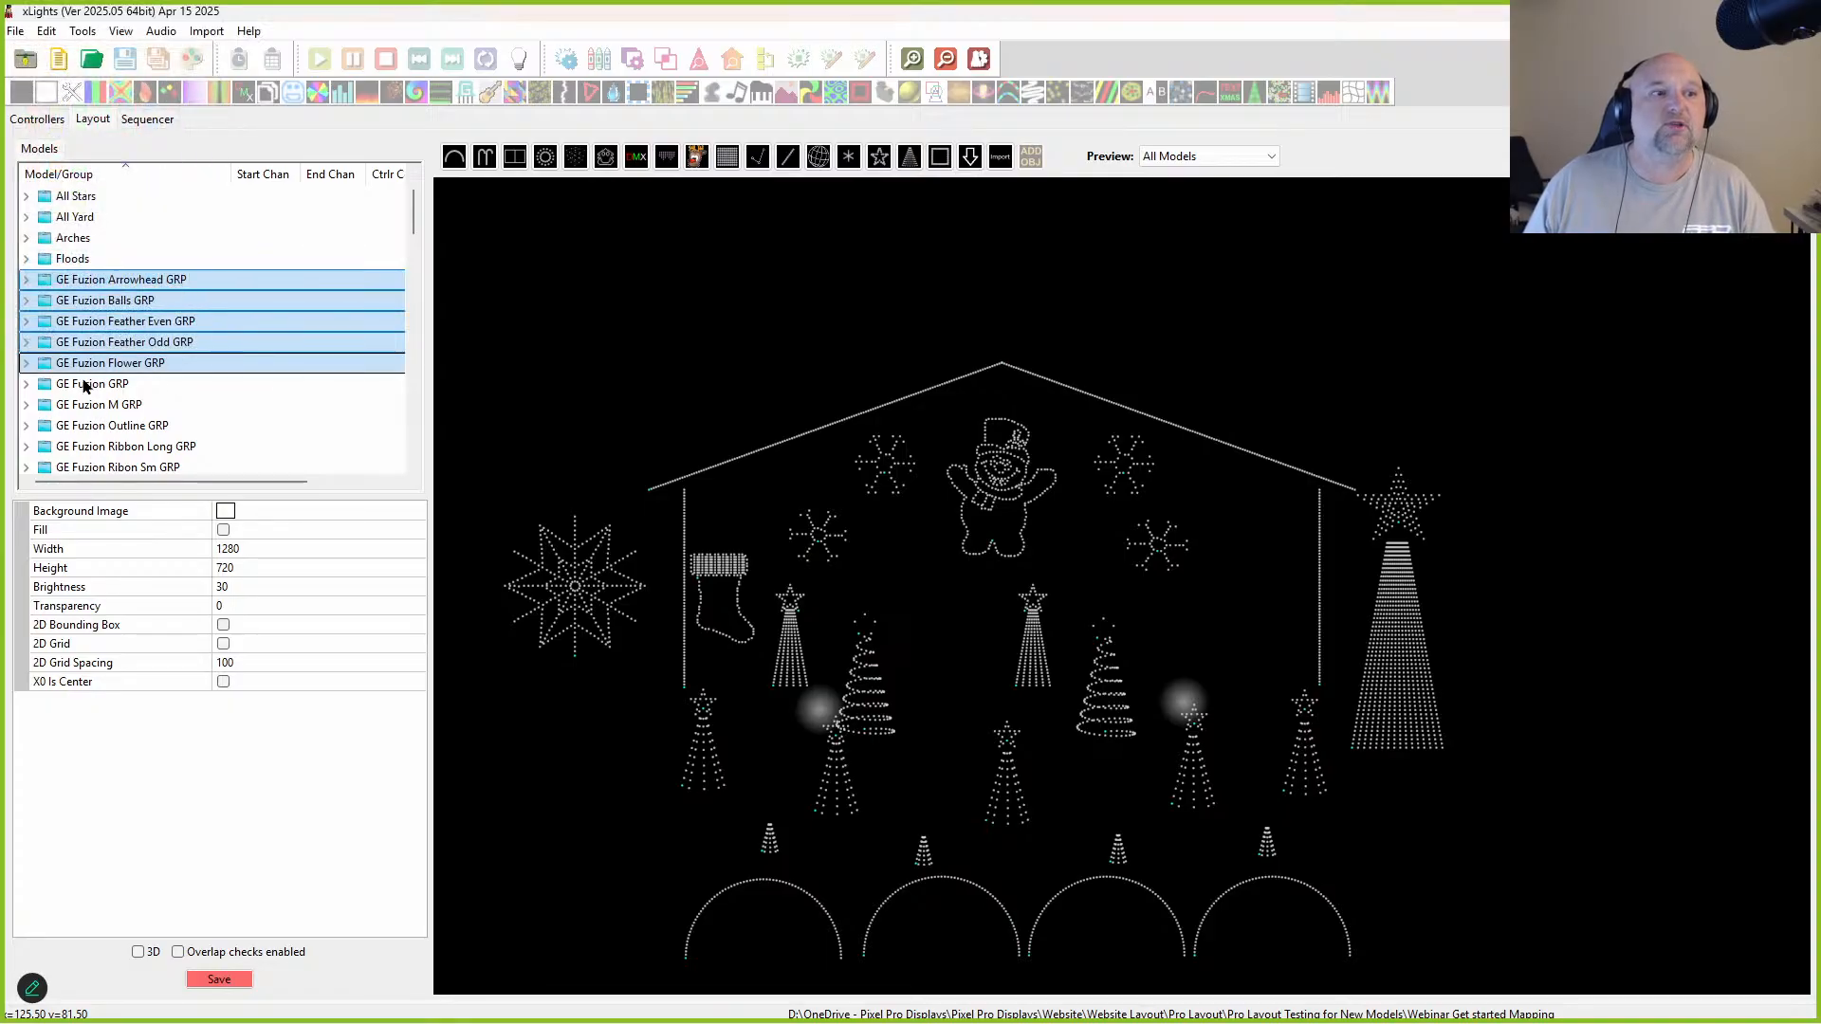
Step: Create a new sequence in the sequencer with the default settings and select the GE Fuzion GRP row
left_click(141, 120)
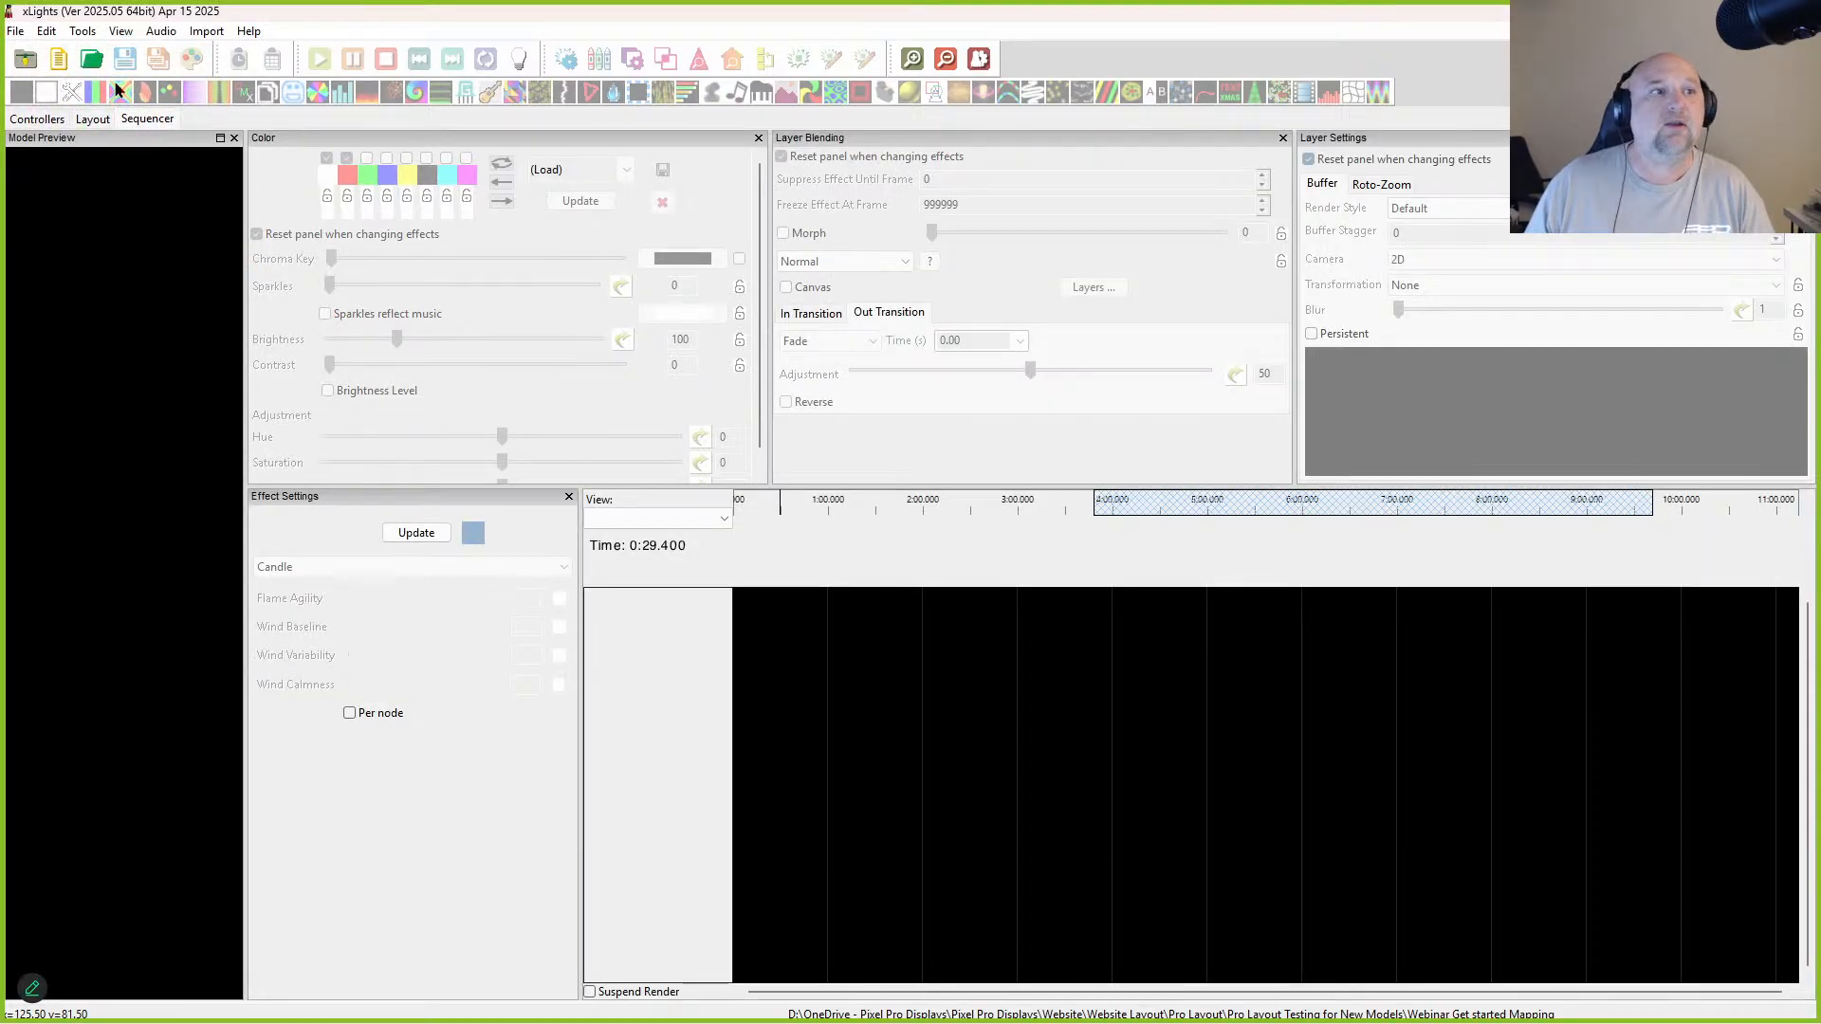
left_click(57, 63)
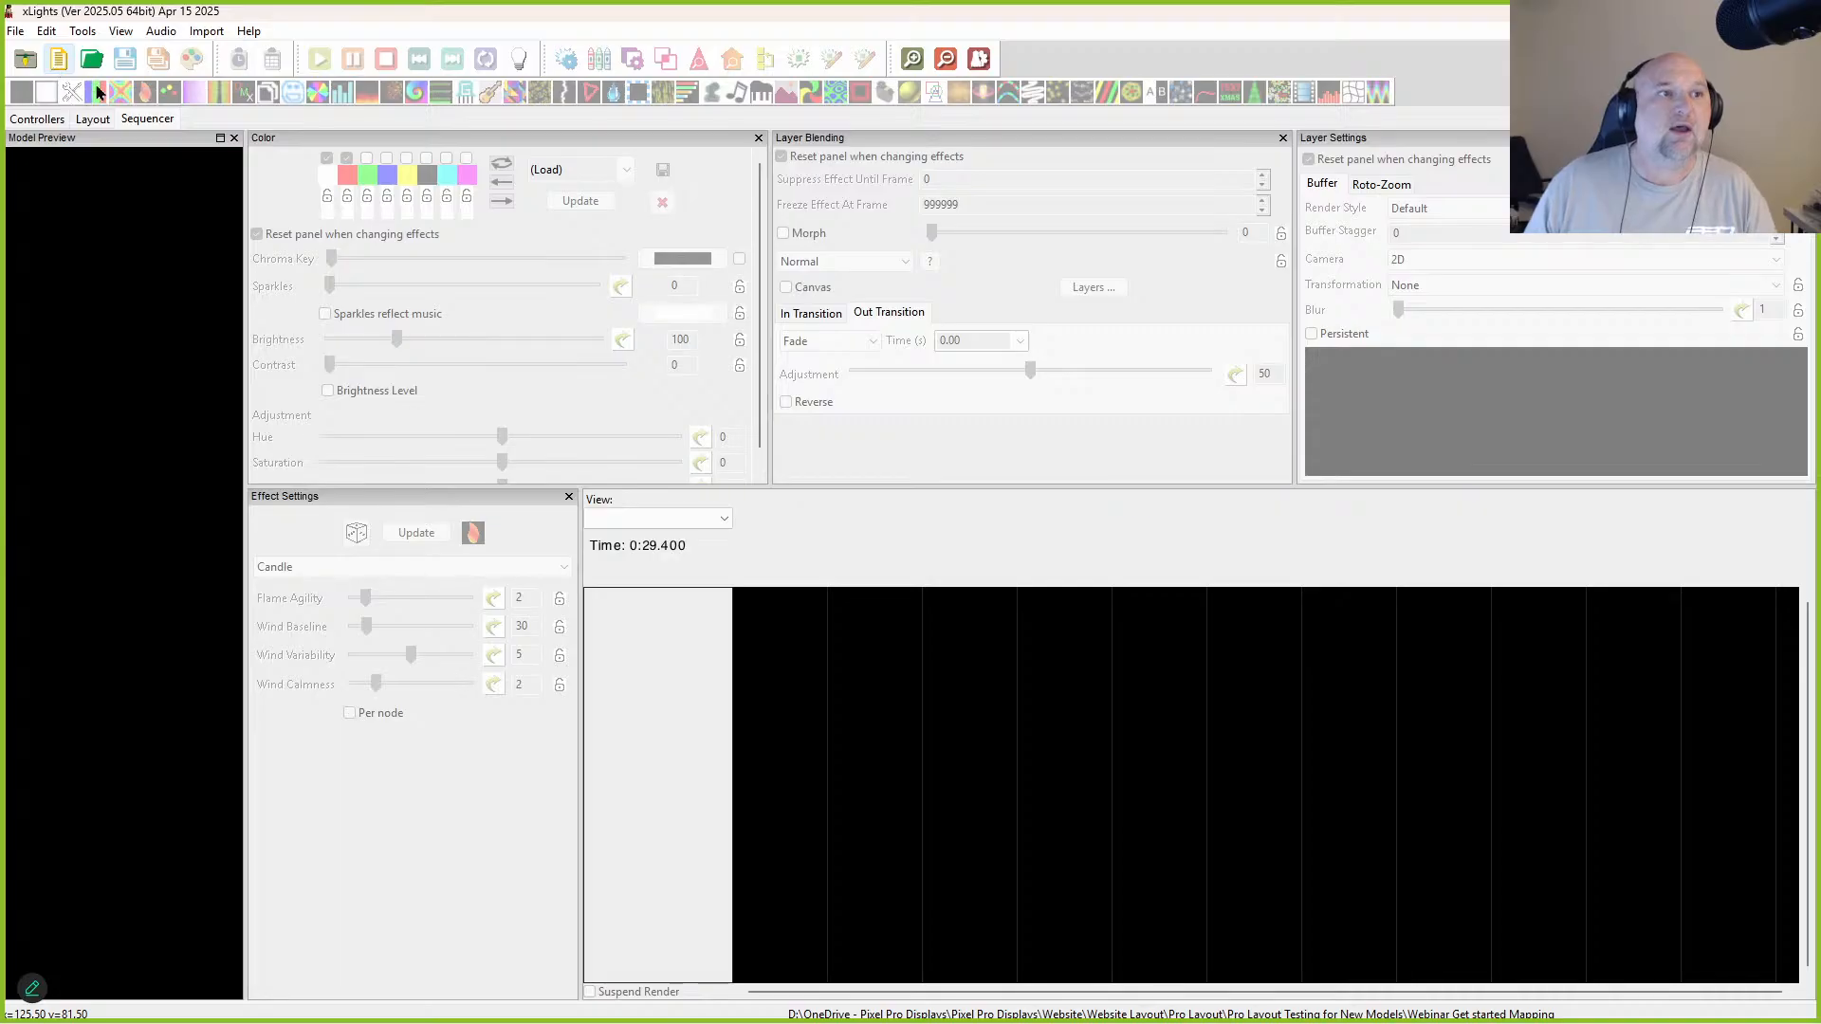
left_click(343, 338)
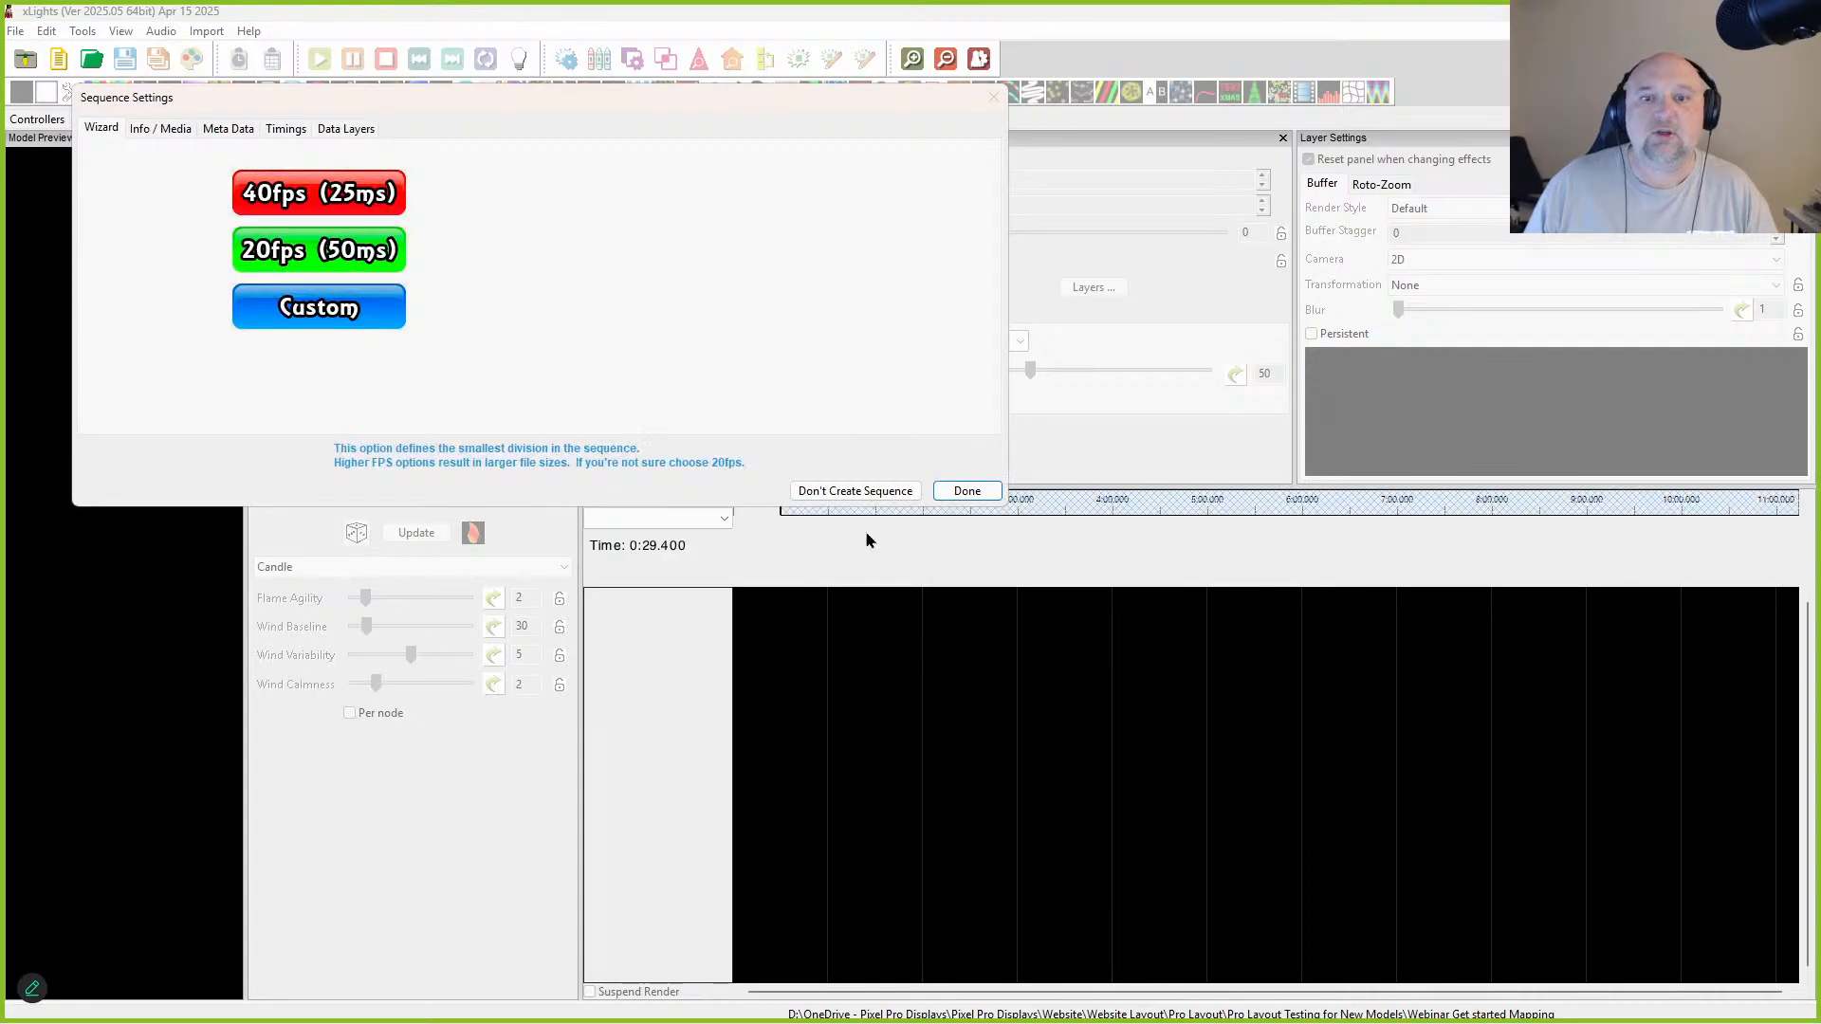
left_click(958, 495)
left_click(785, 551)
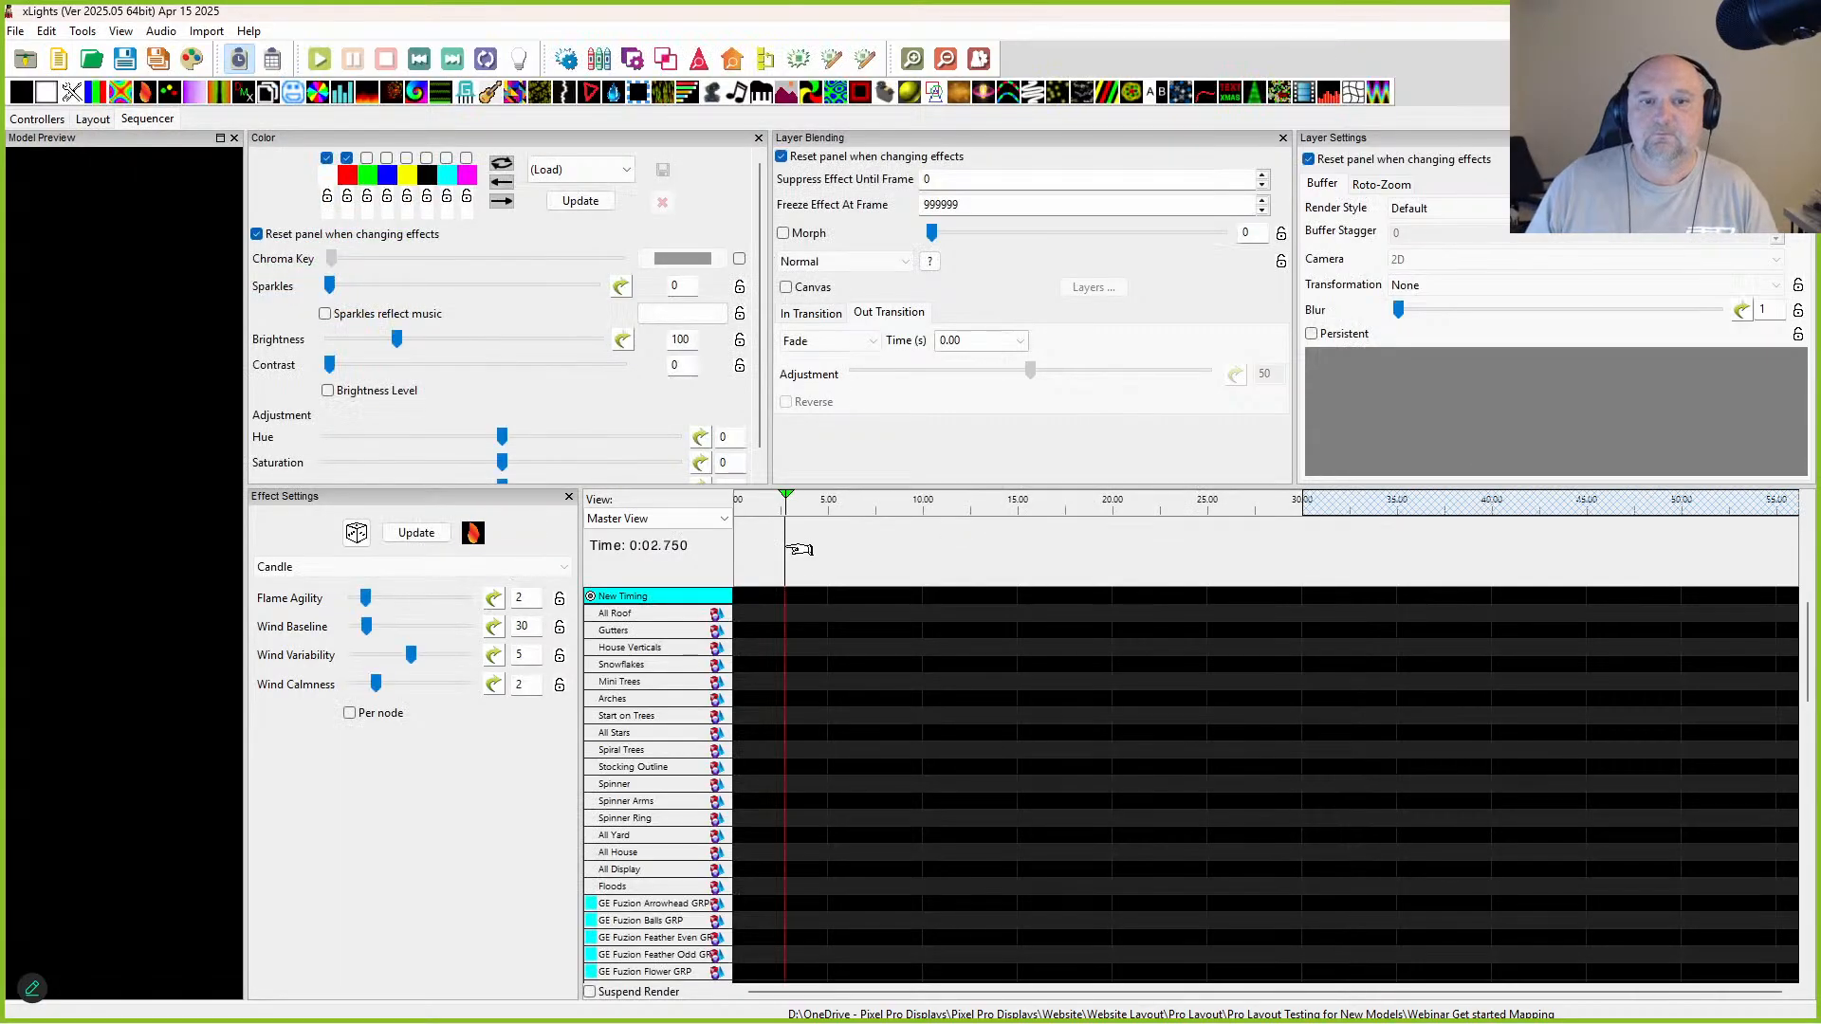
scroll(661, 763, "down", 5)
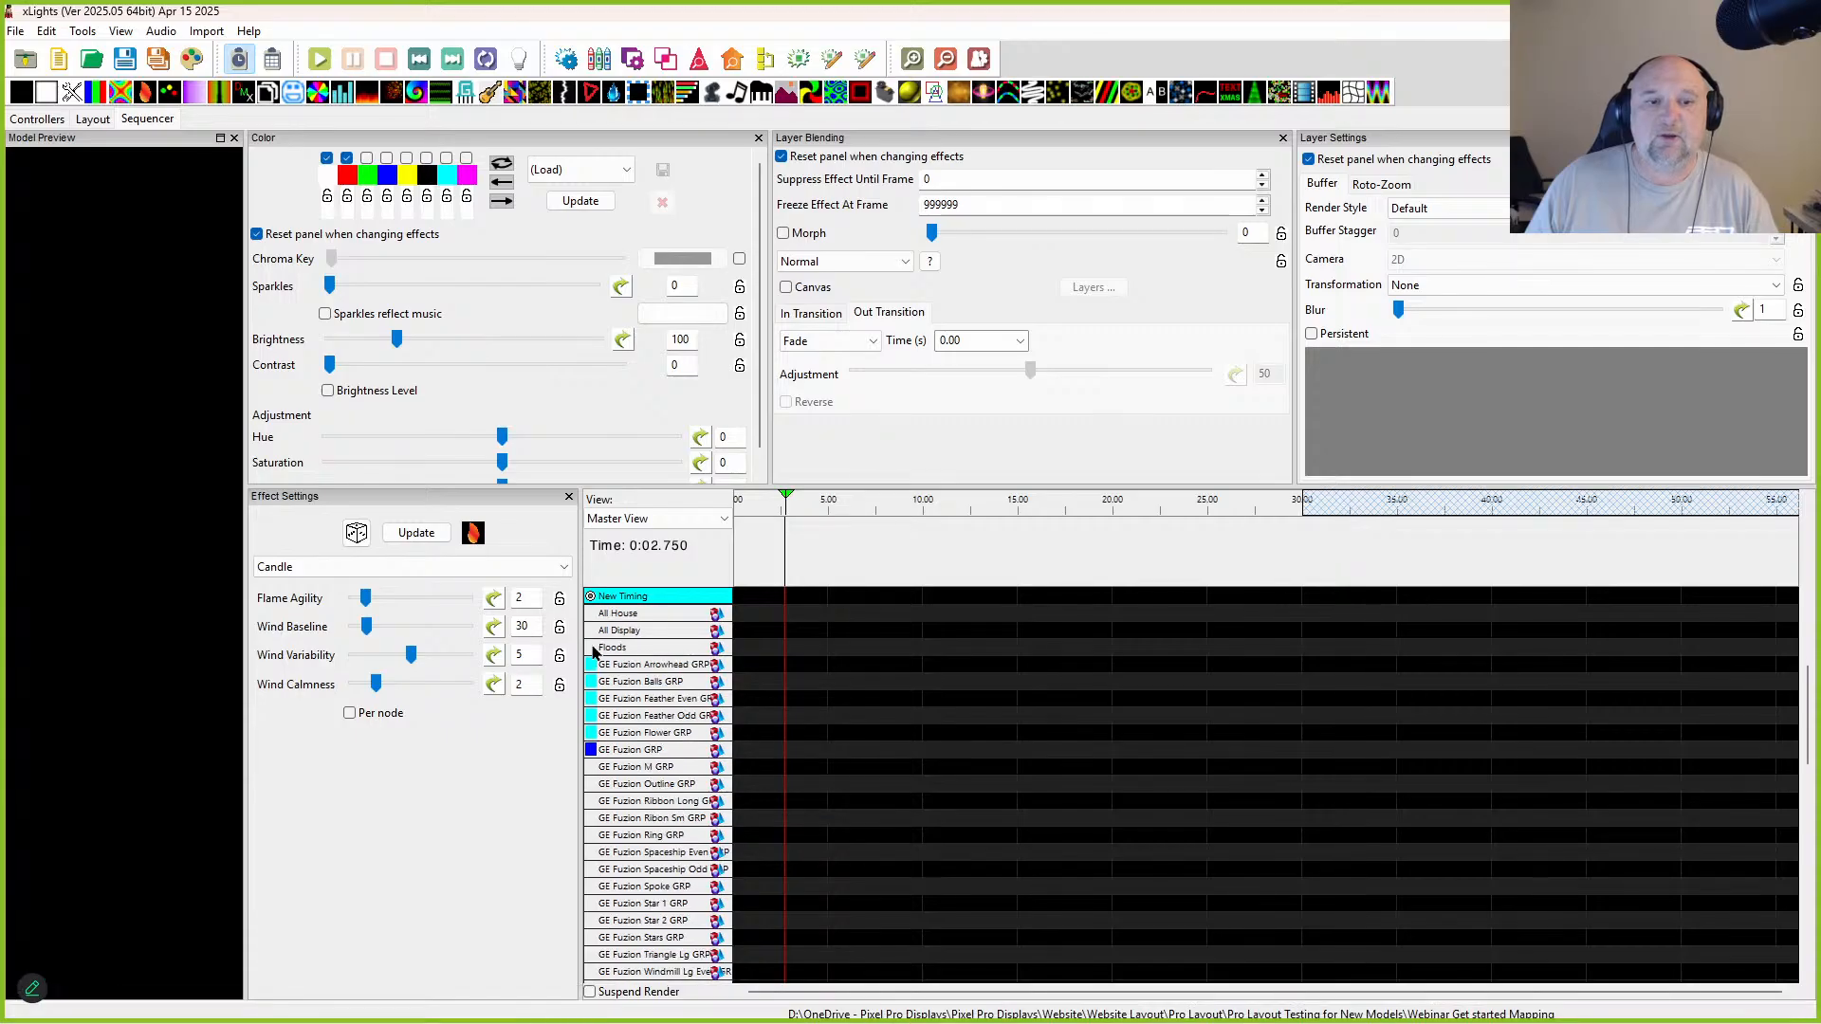
left_click(616, 751)
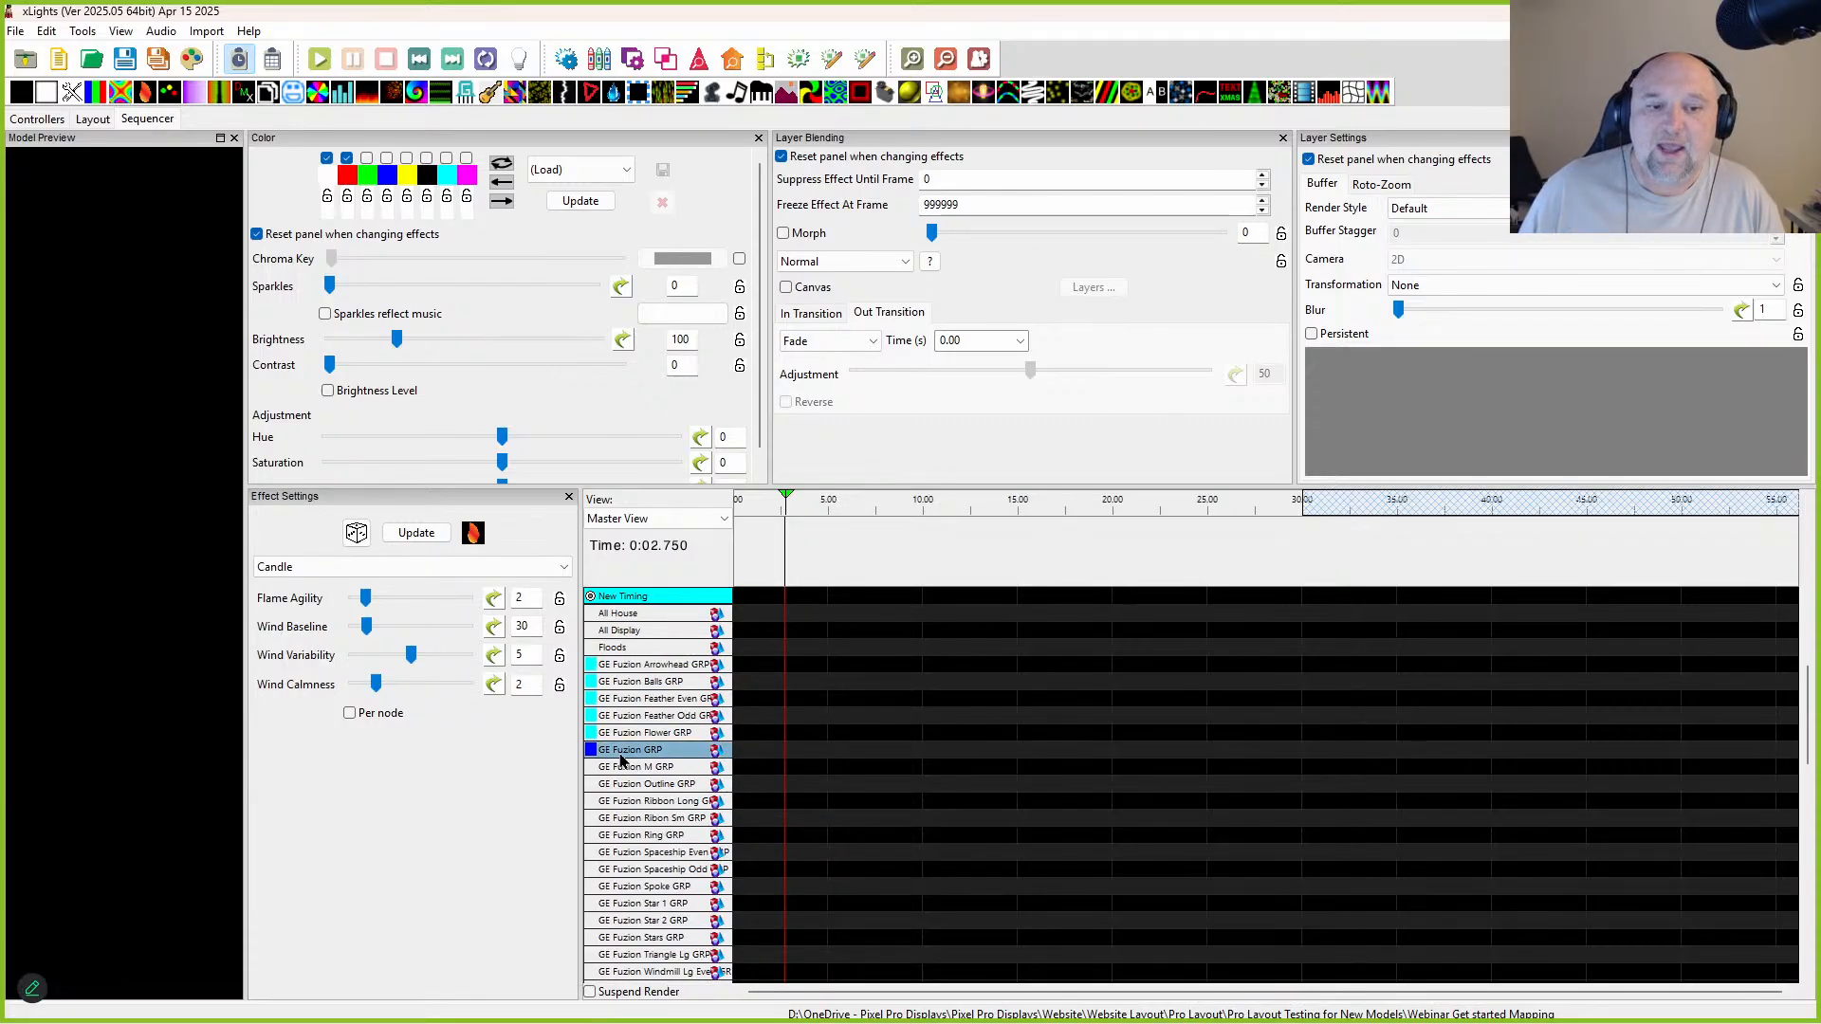
Step: Clone the Master View in the display elements as a new view named New Master
left_click(765, 58)
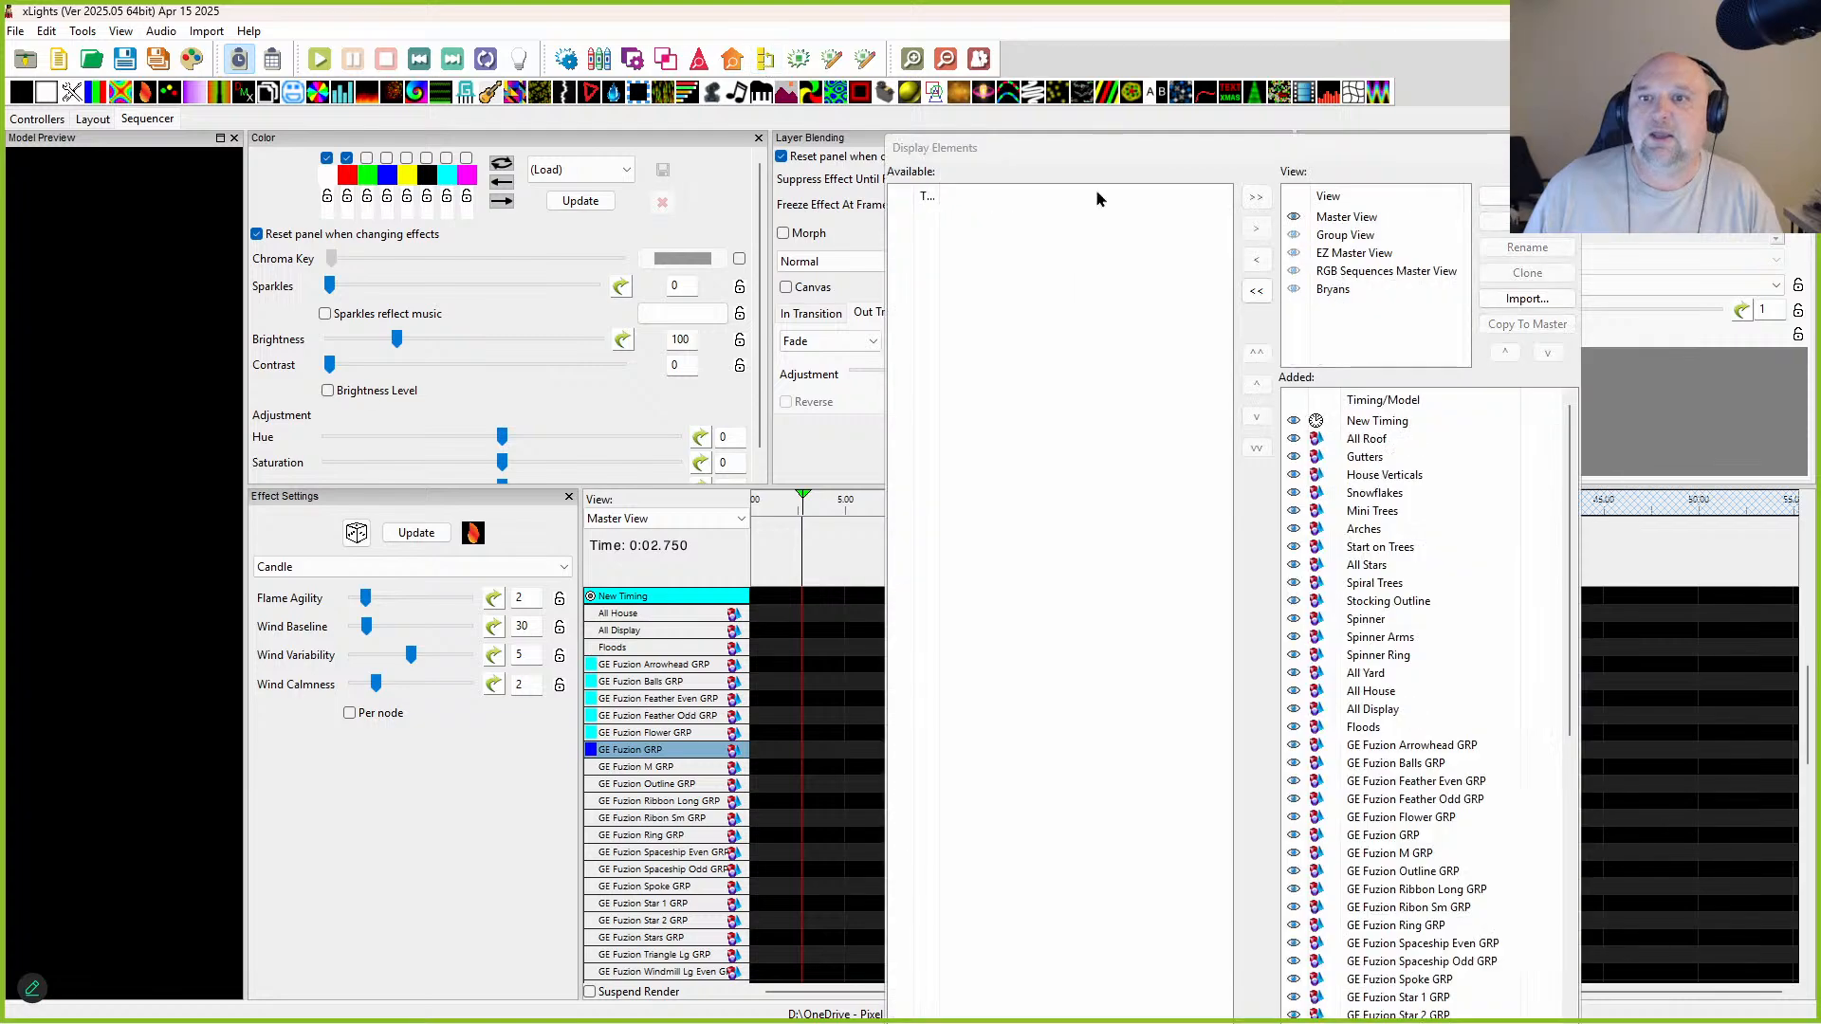
scroll(1365, 749, "down", 3)
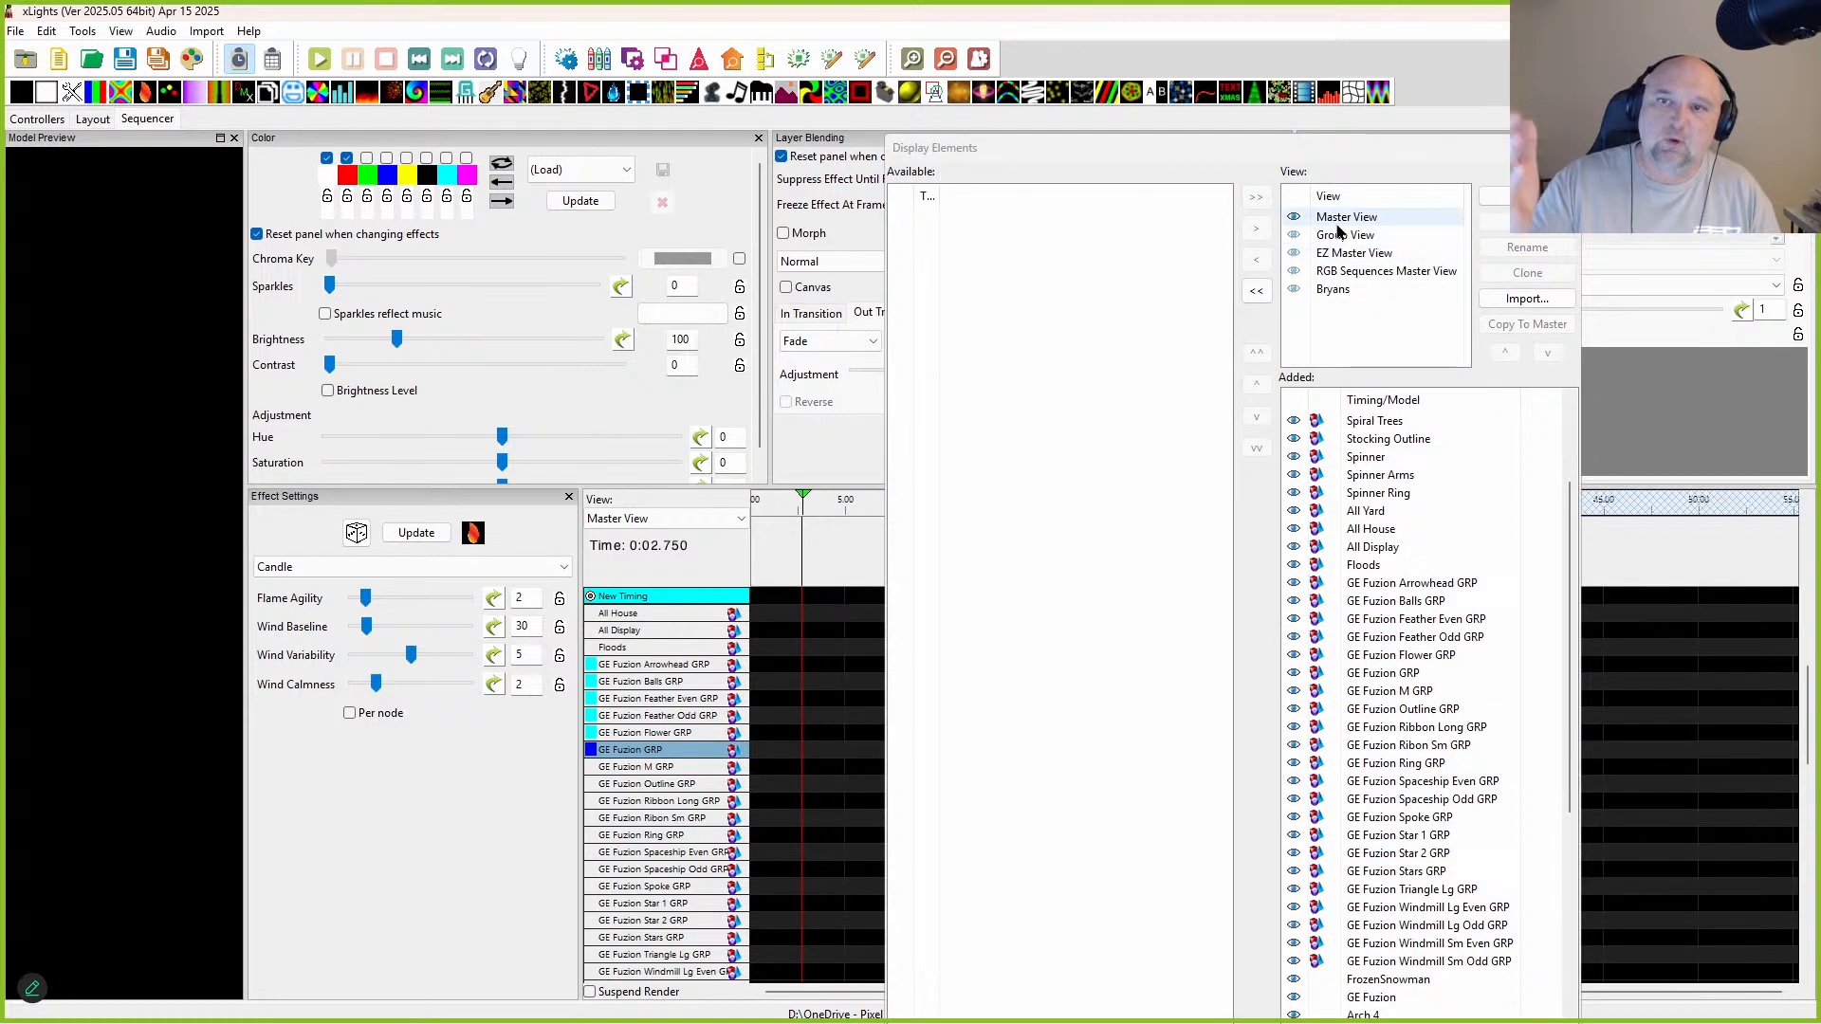
scroll(1333, 576, "down", 5)
scroll(1332, 575, "up", 8)
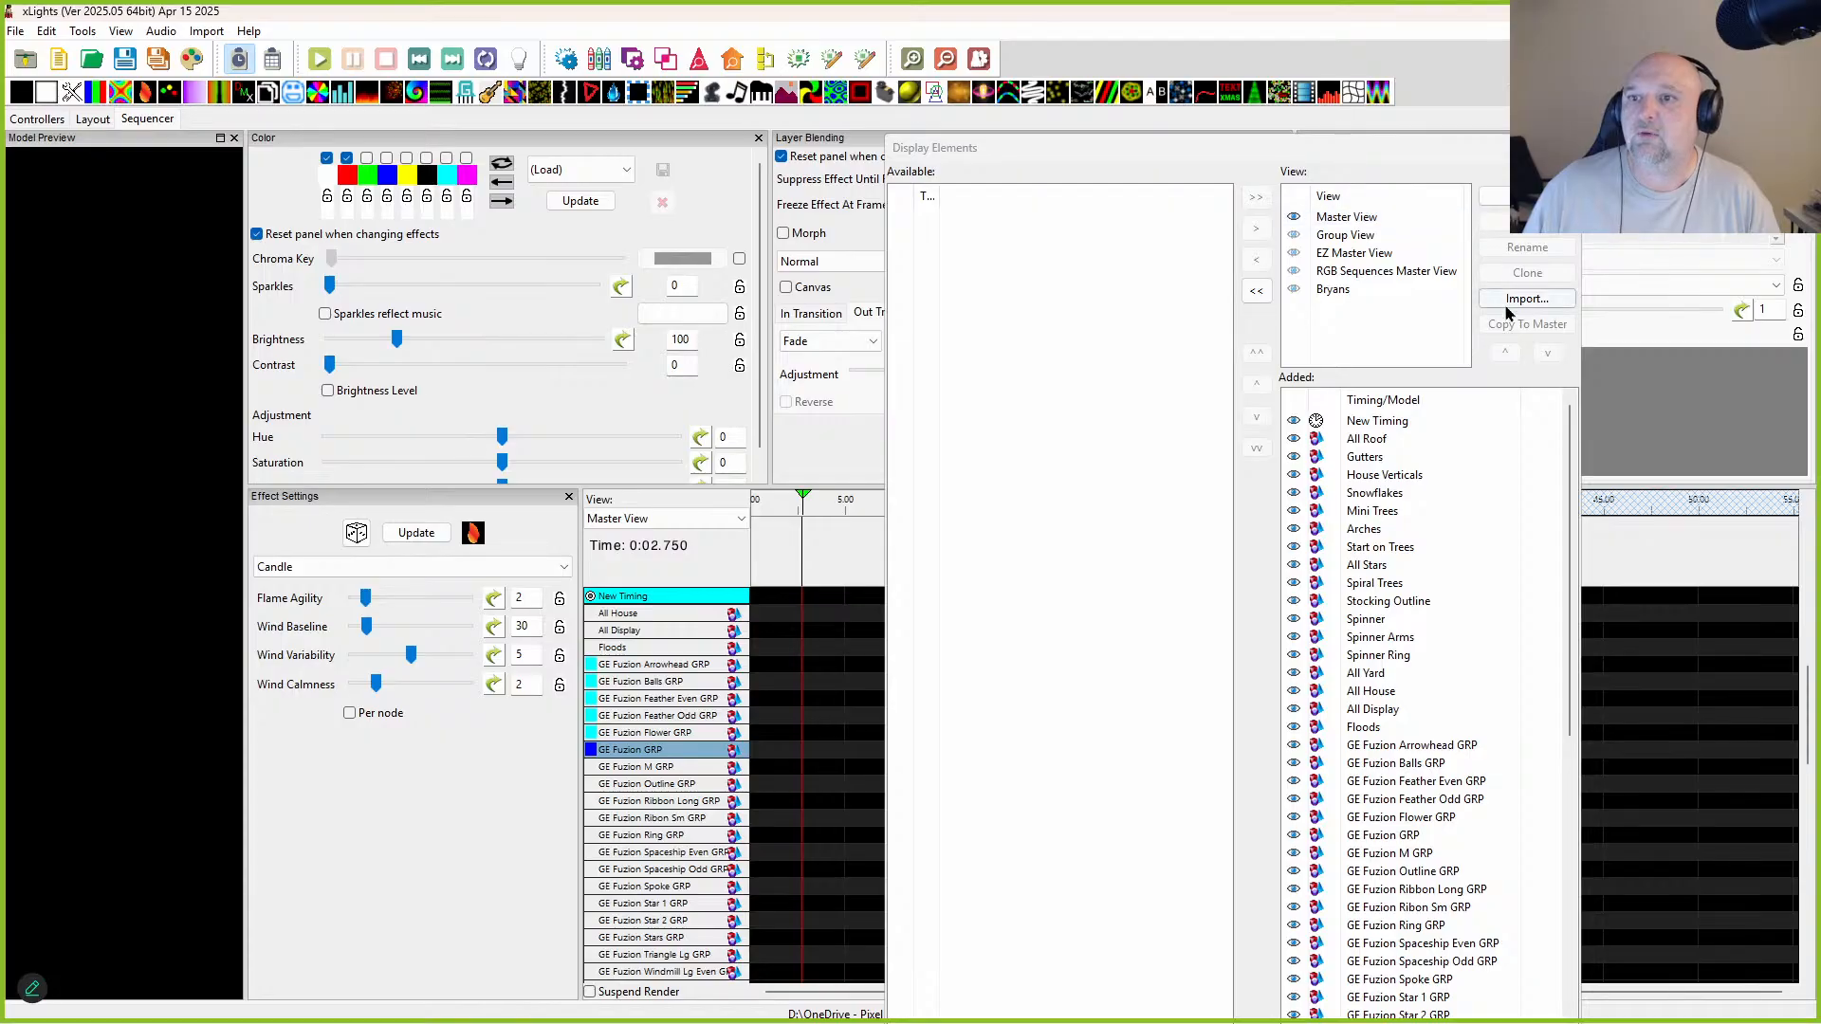
left_click(1347, 217)
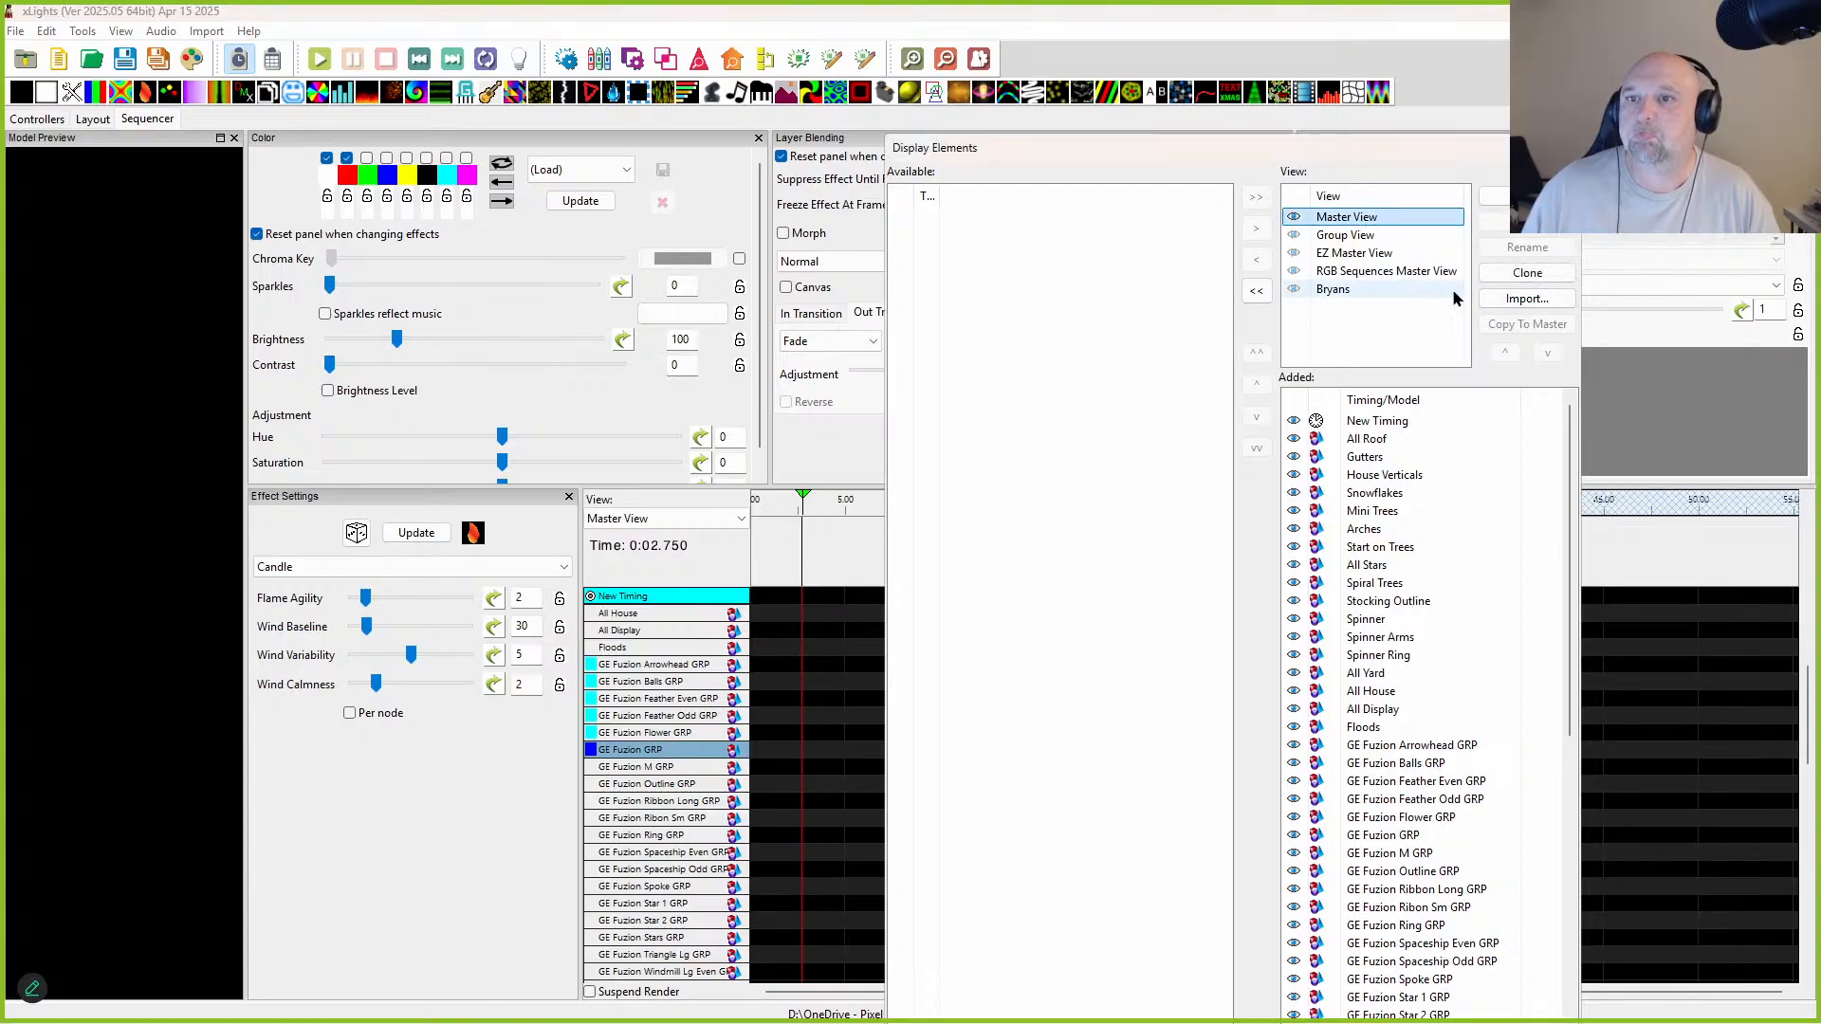
left_click(1527, 272)
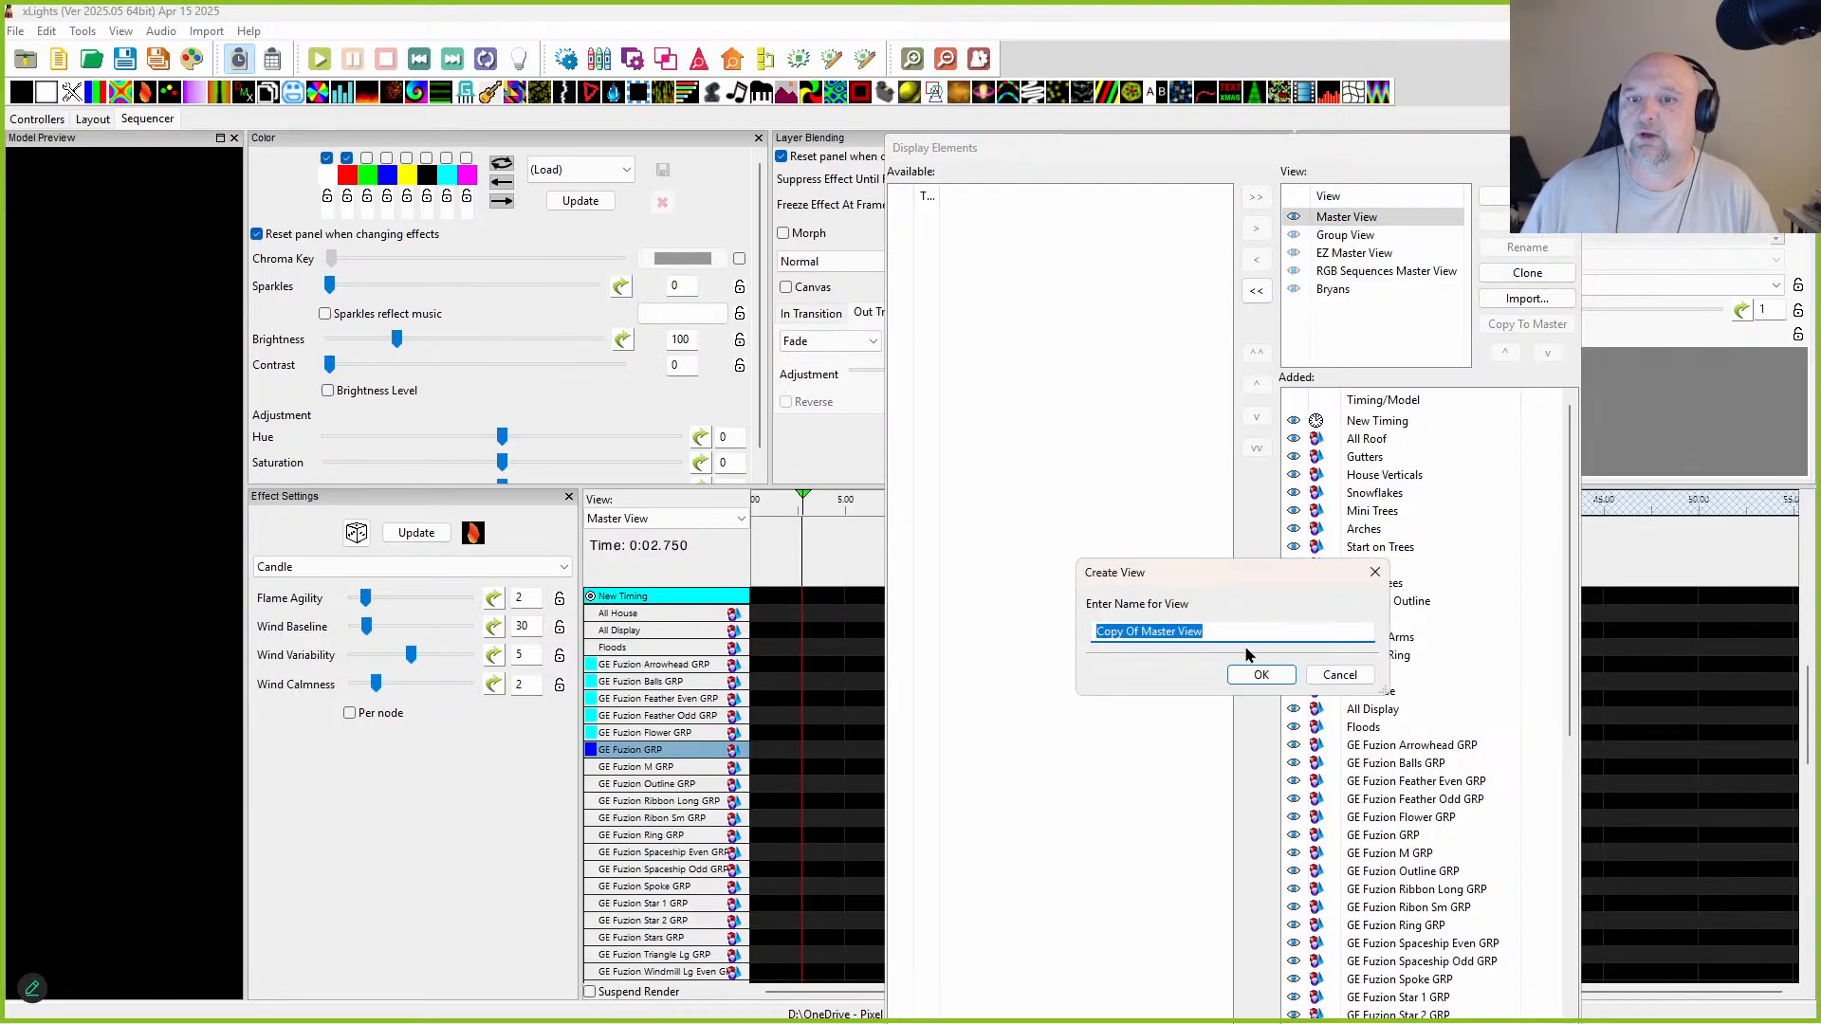
type("New Master")
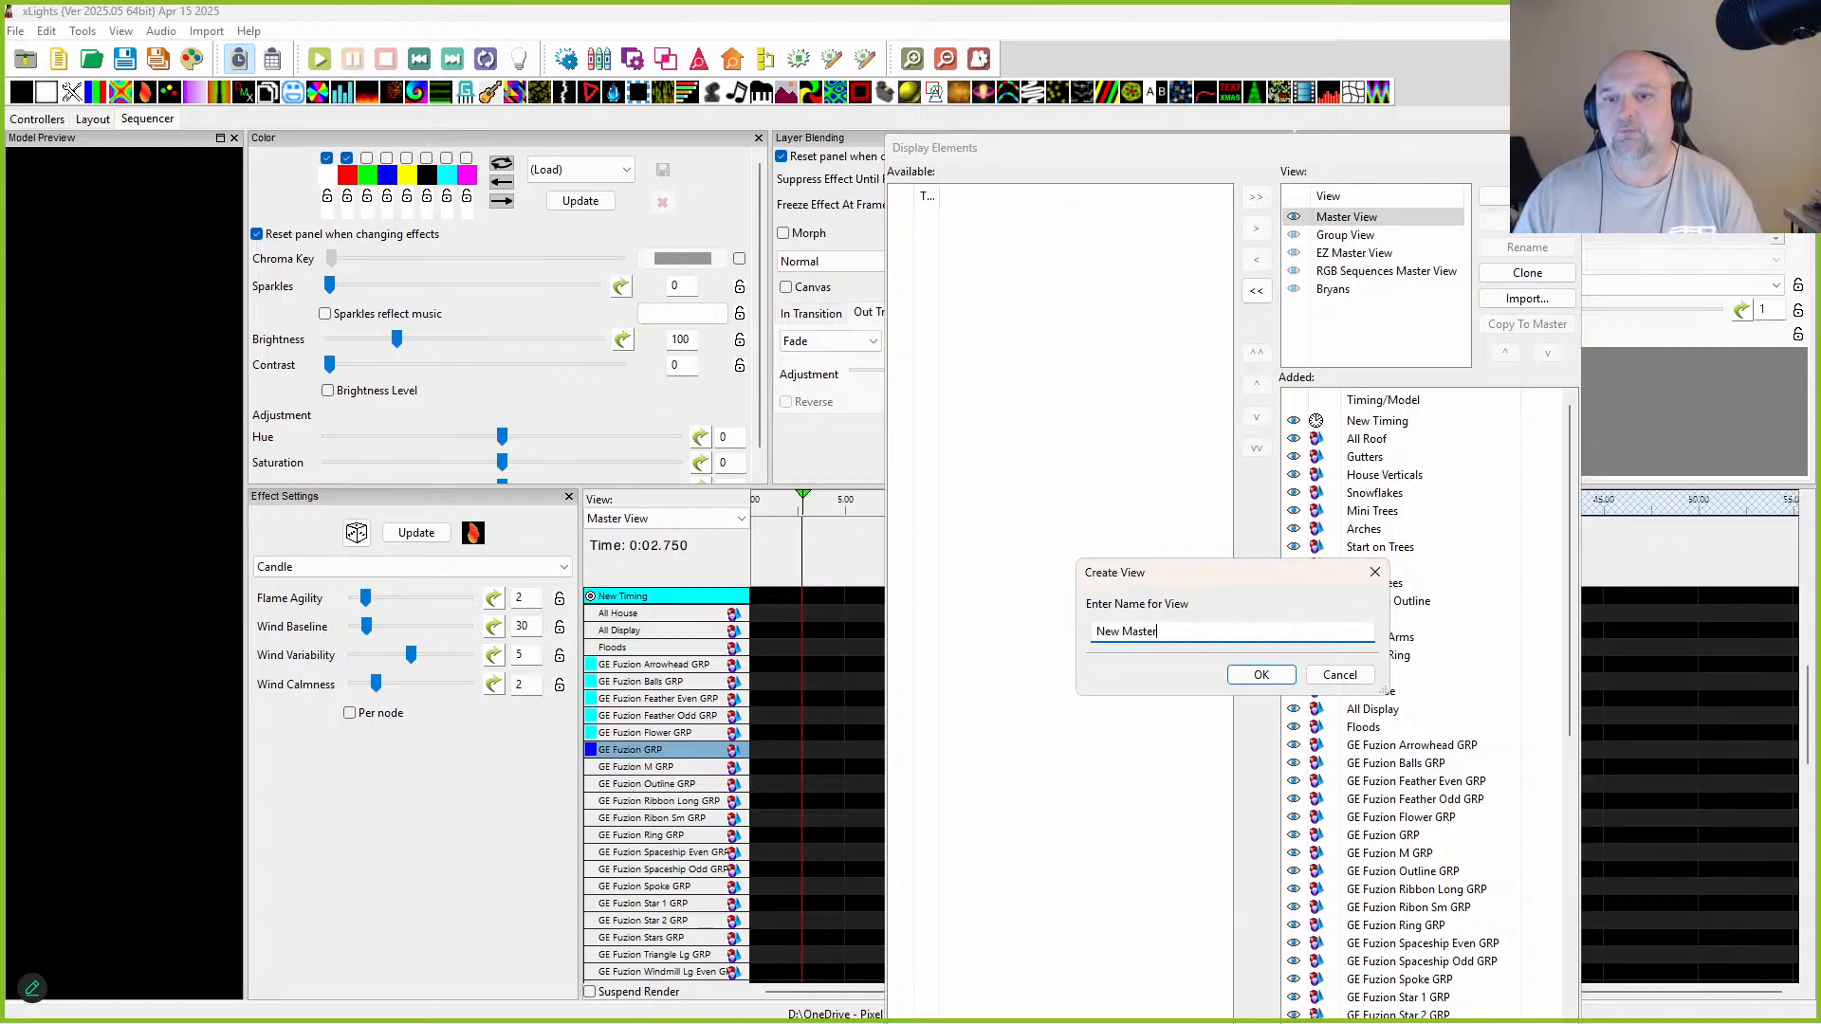
key("Return")
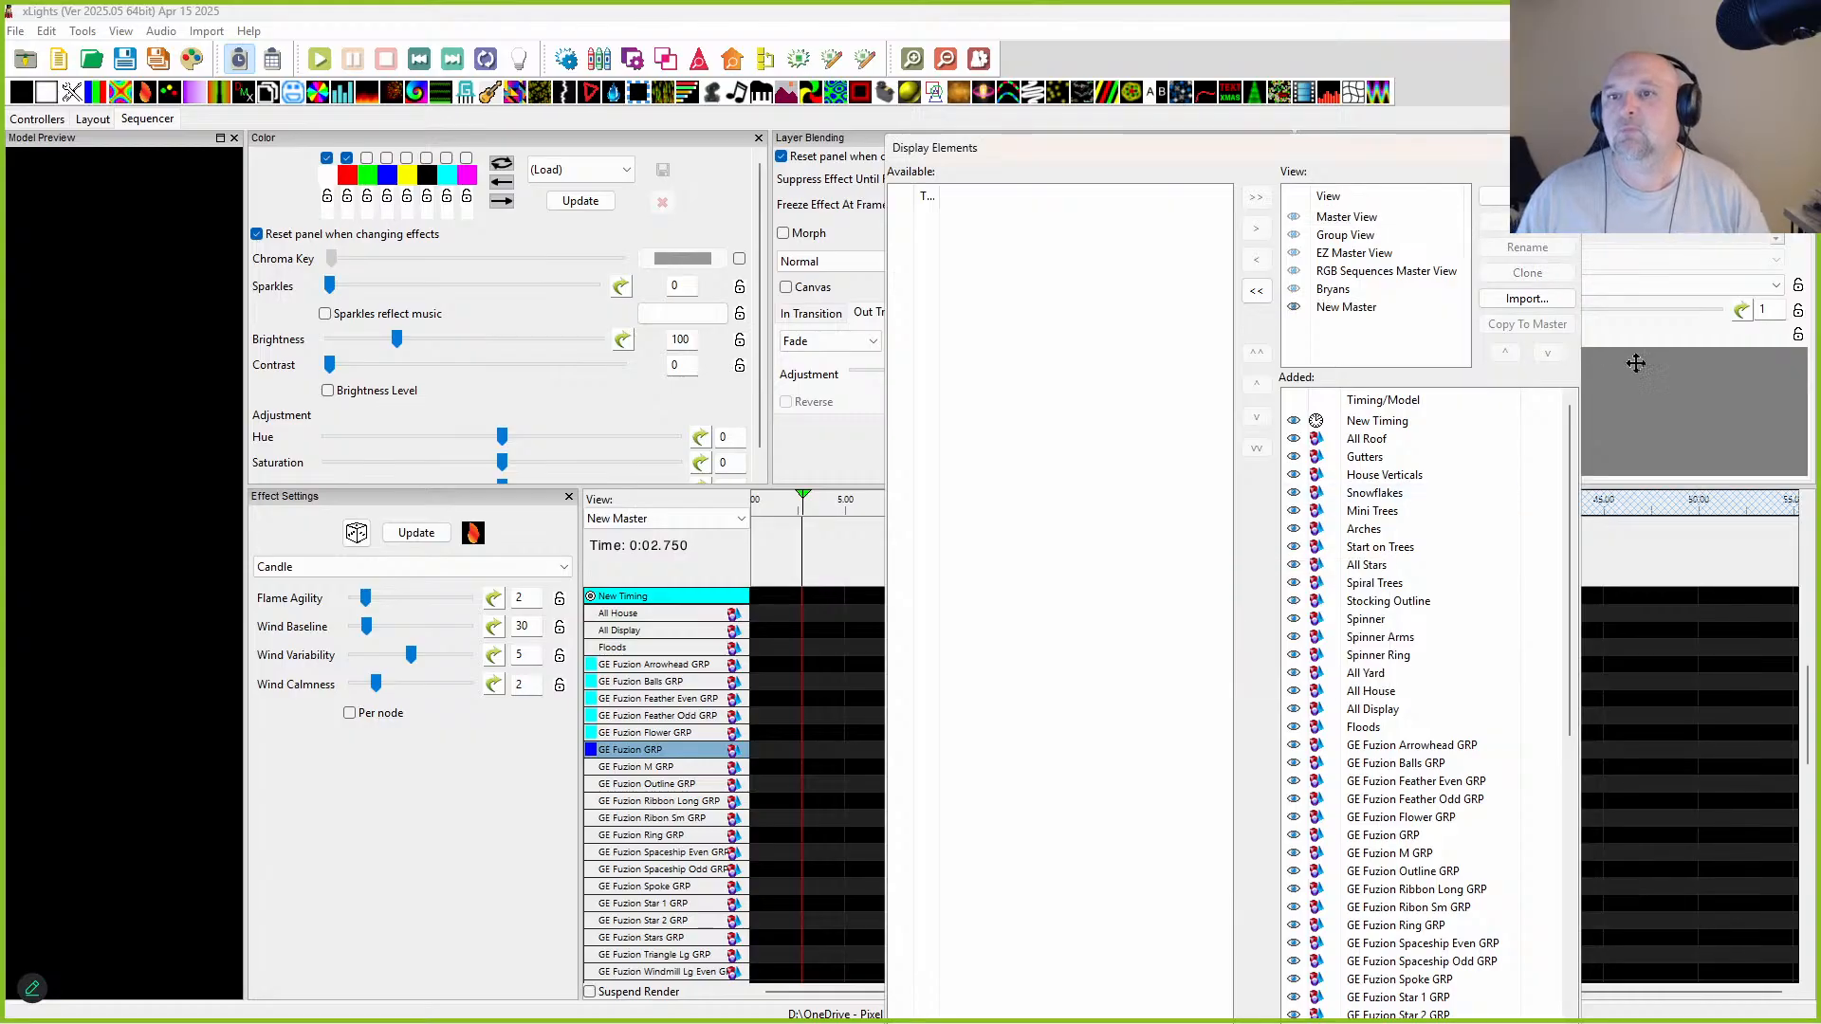
Step: Move GE Fuzion GRP directly above GE Fuzion Arrowhead GRP in the New Master view and close the display elements
left_click(1366, 306)
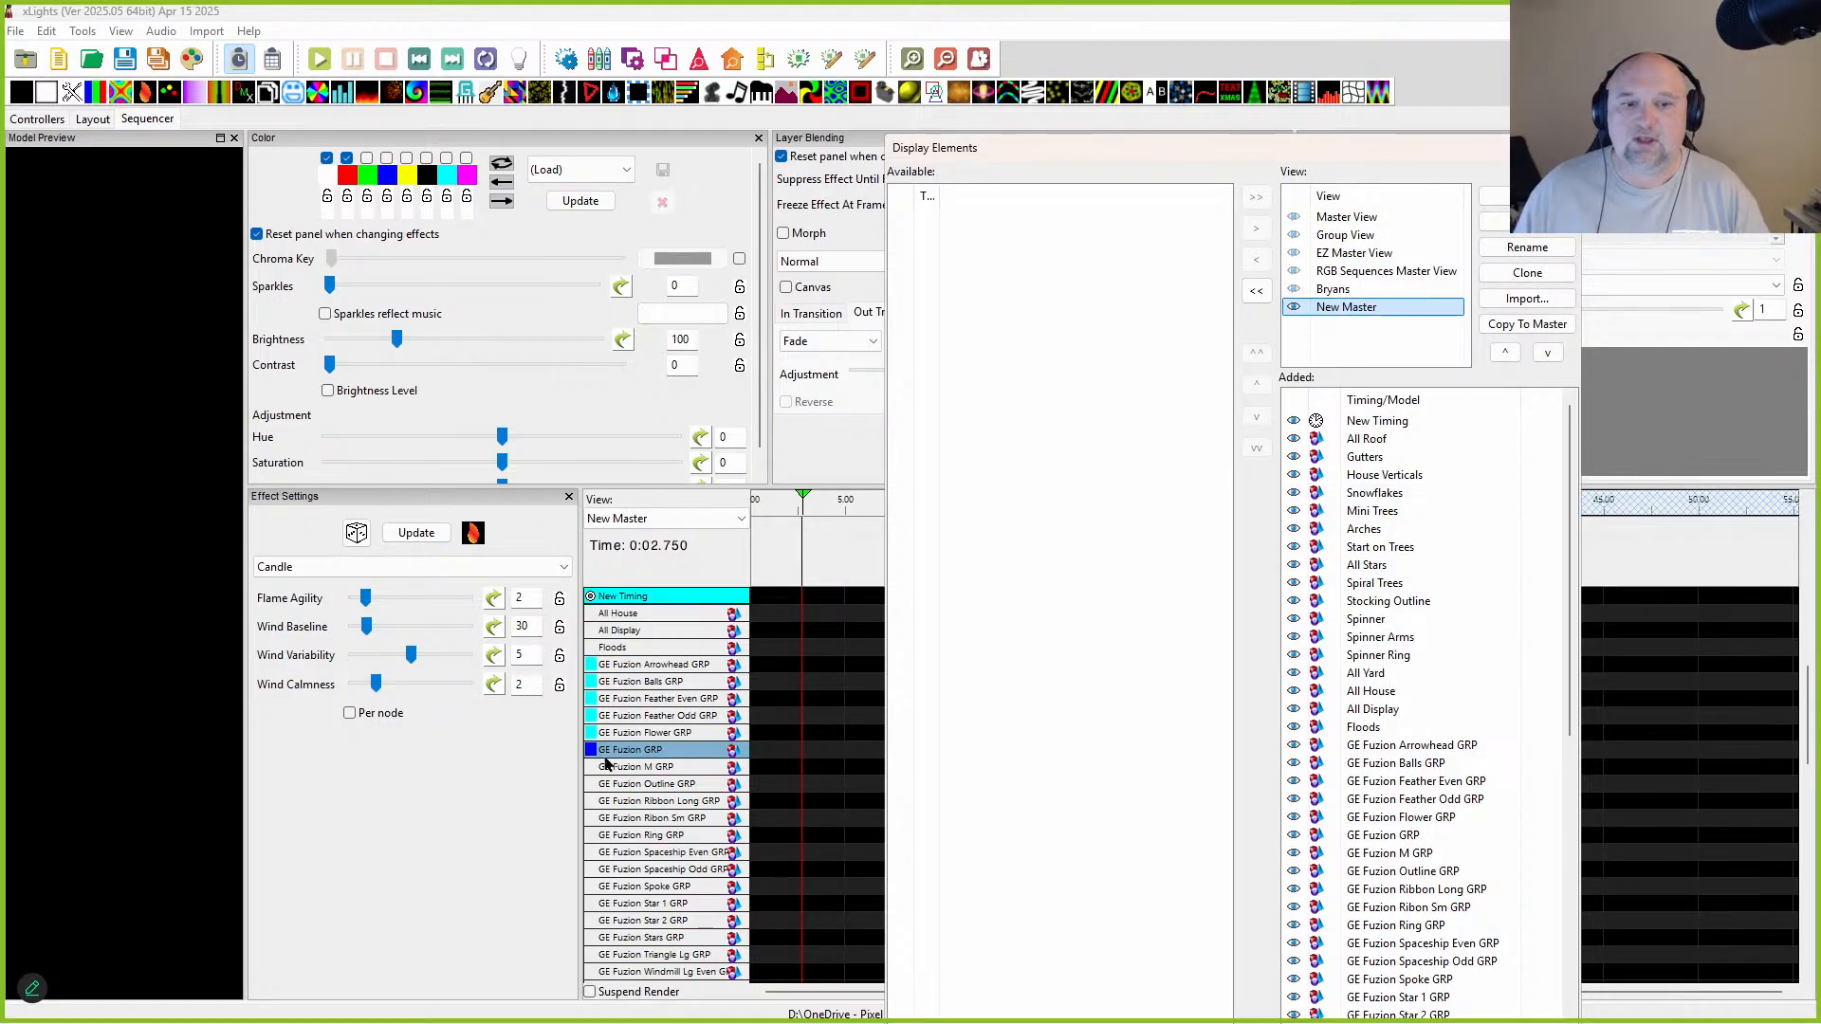
left_click_drag(1409, 838, 1409, 746)
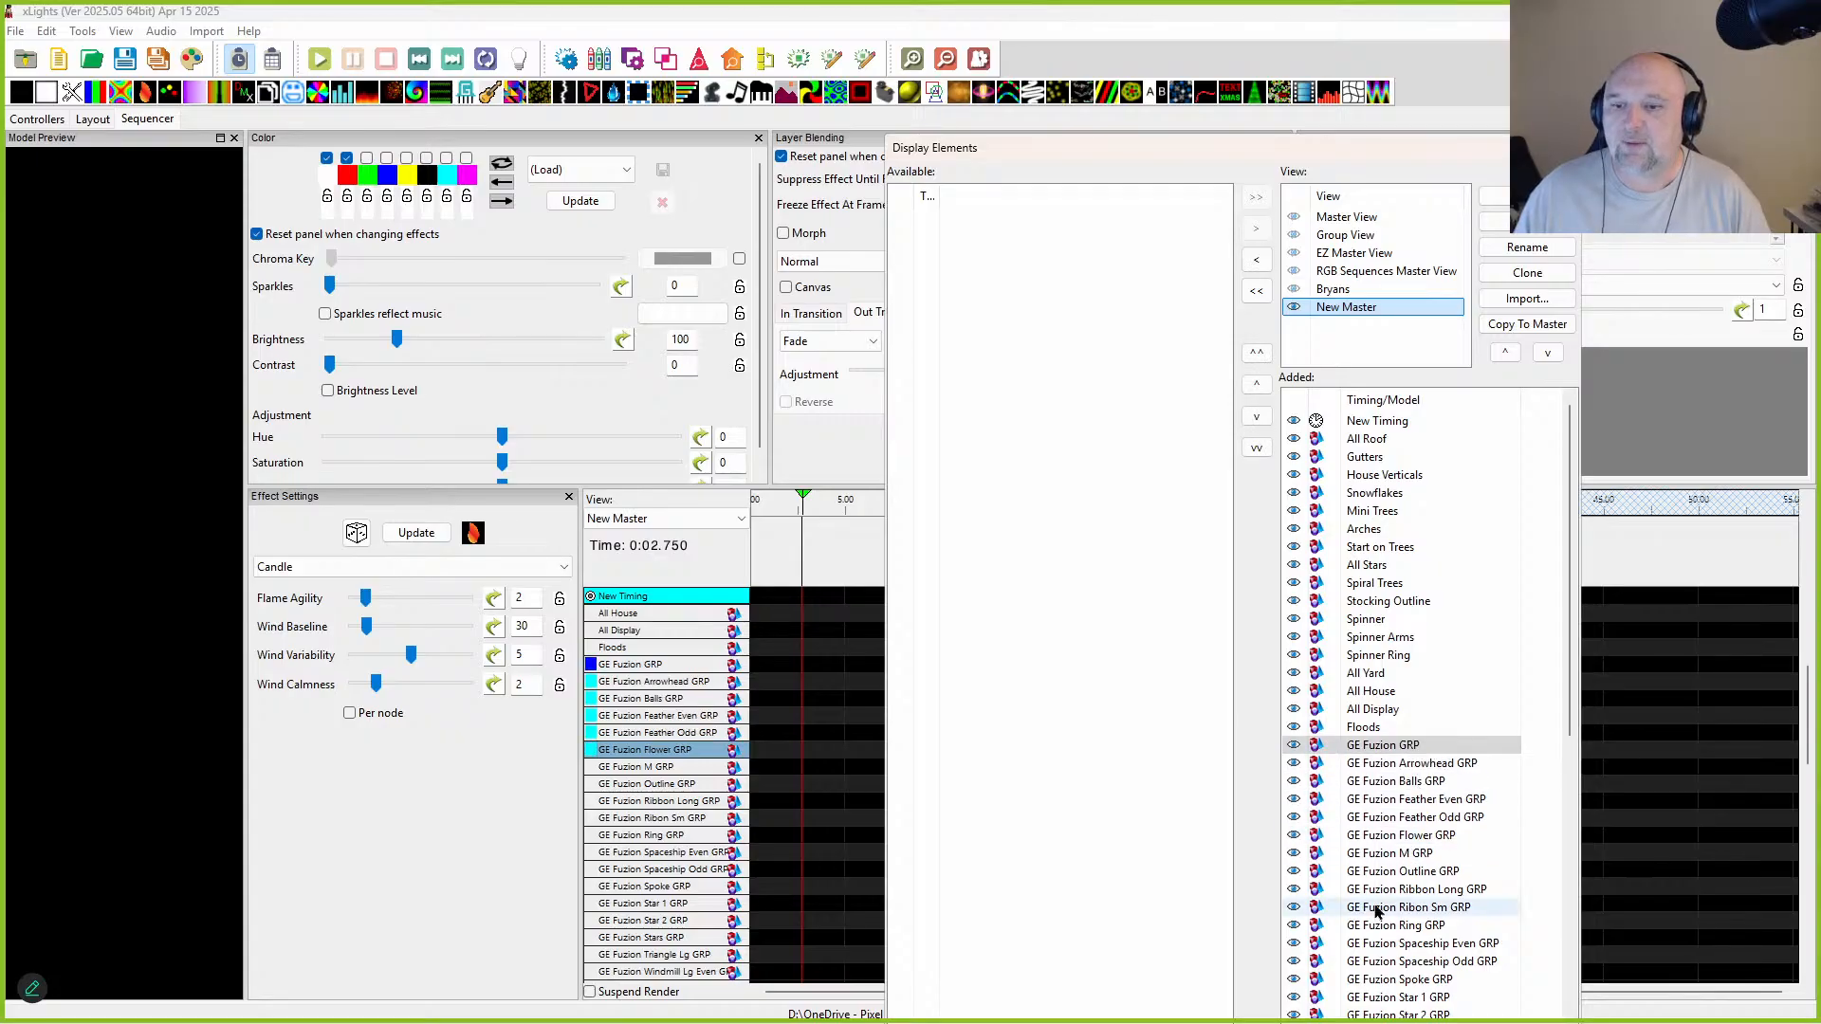
left_click(615, 666)
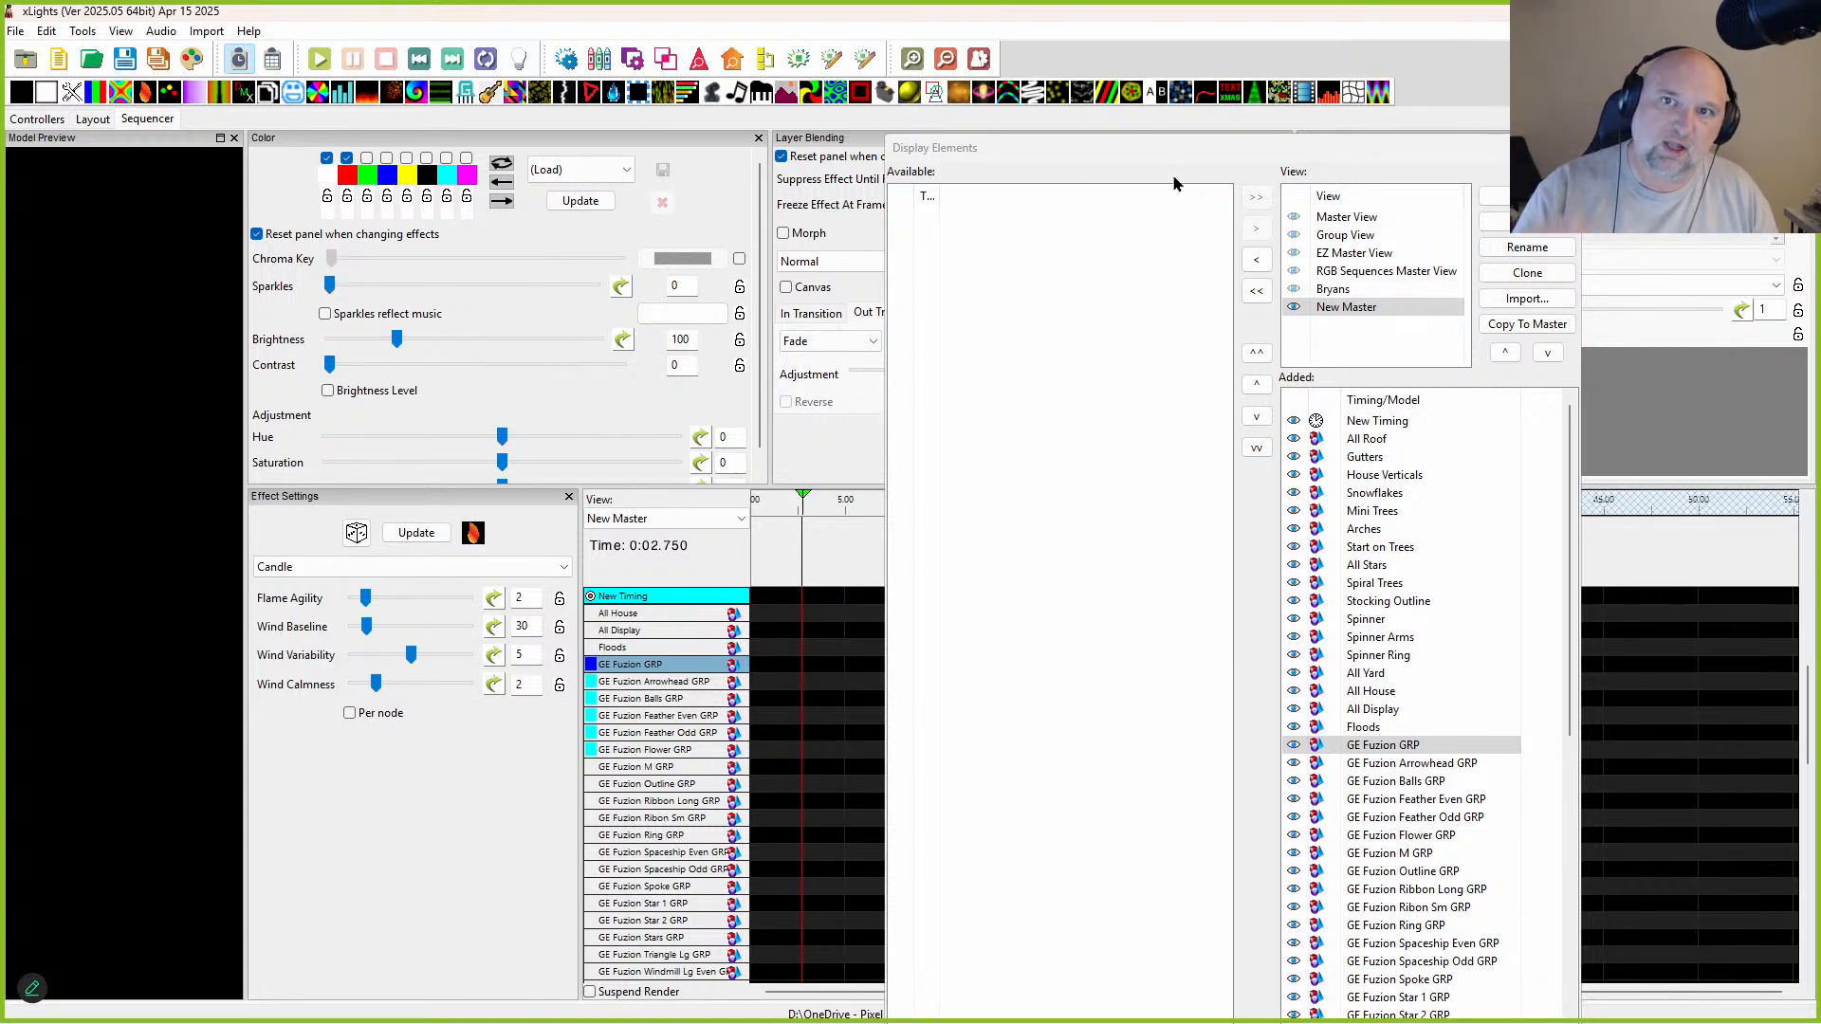
left_click_drag(1168, 158, 1254, 72)
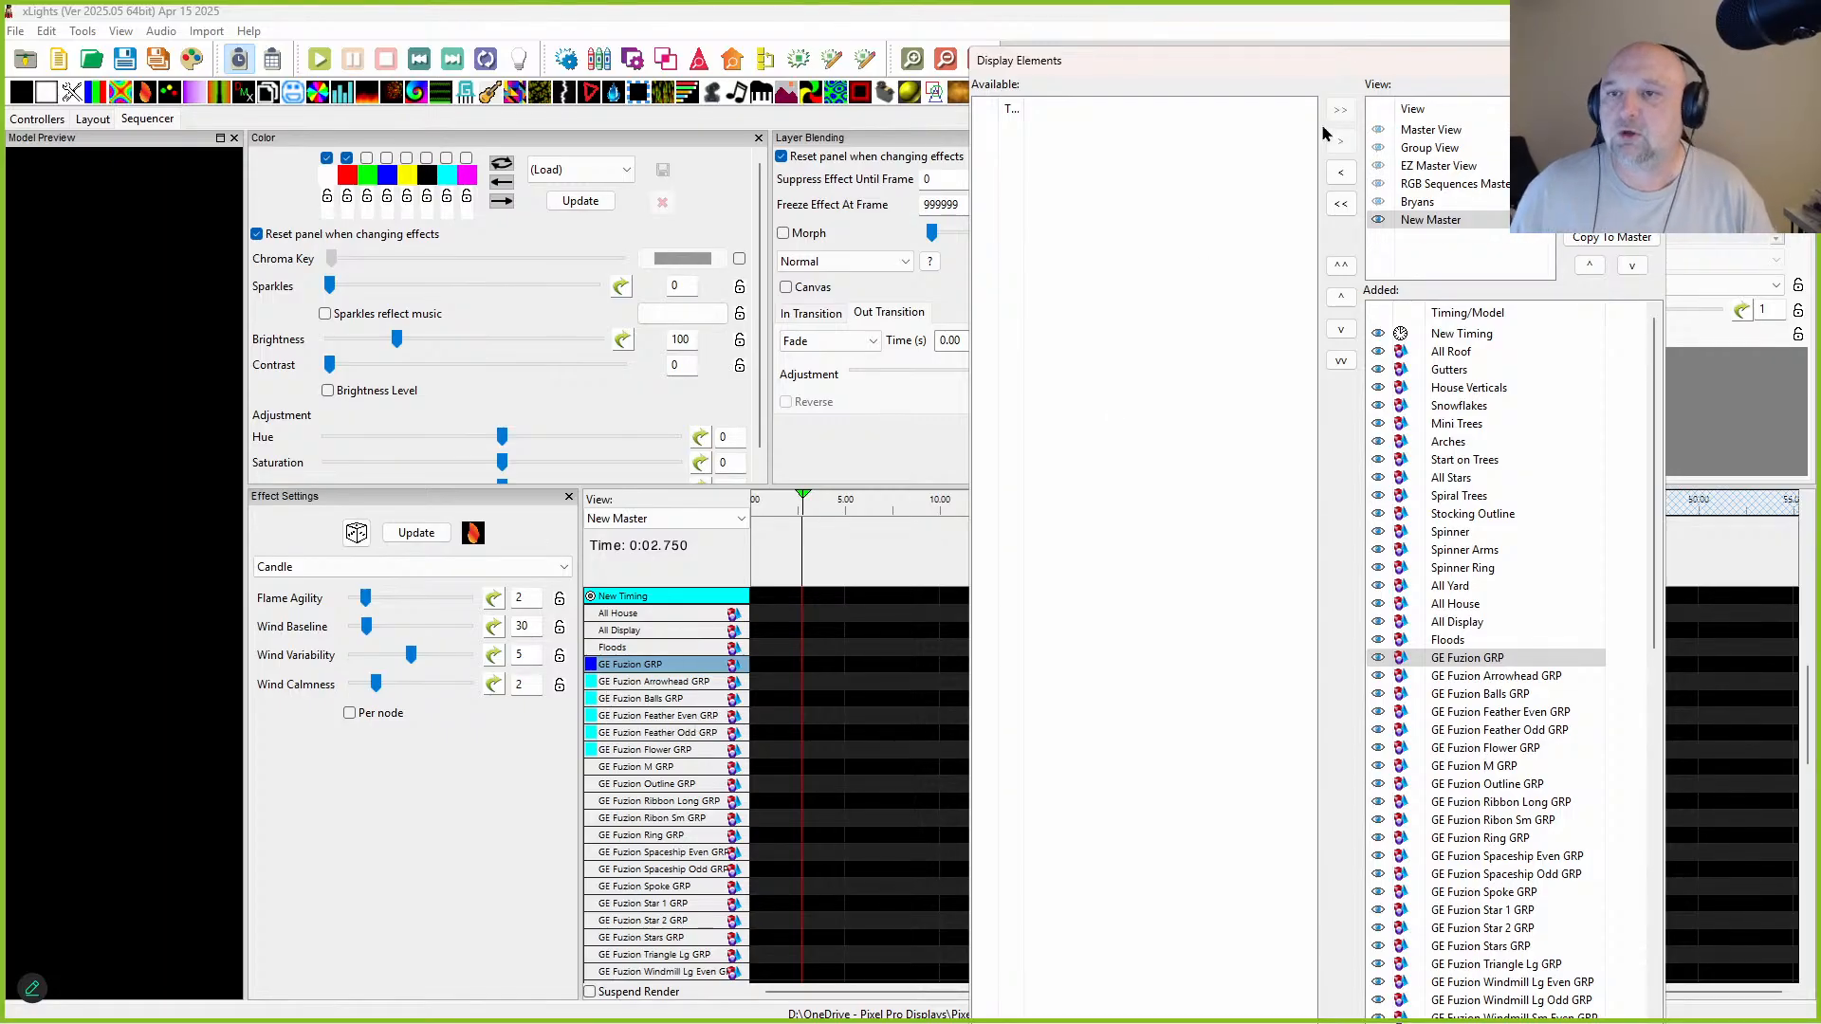
left_click(1644, 61)
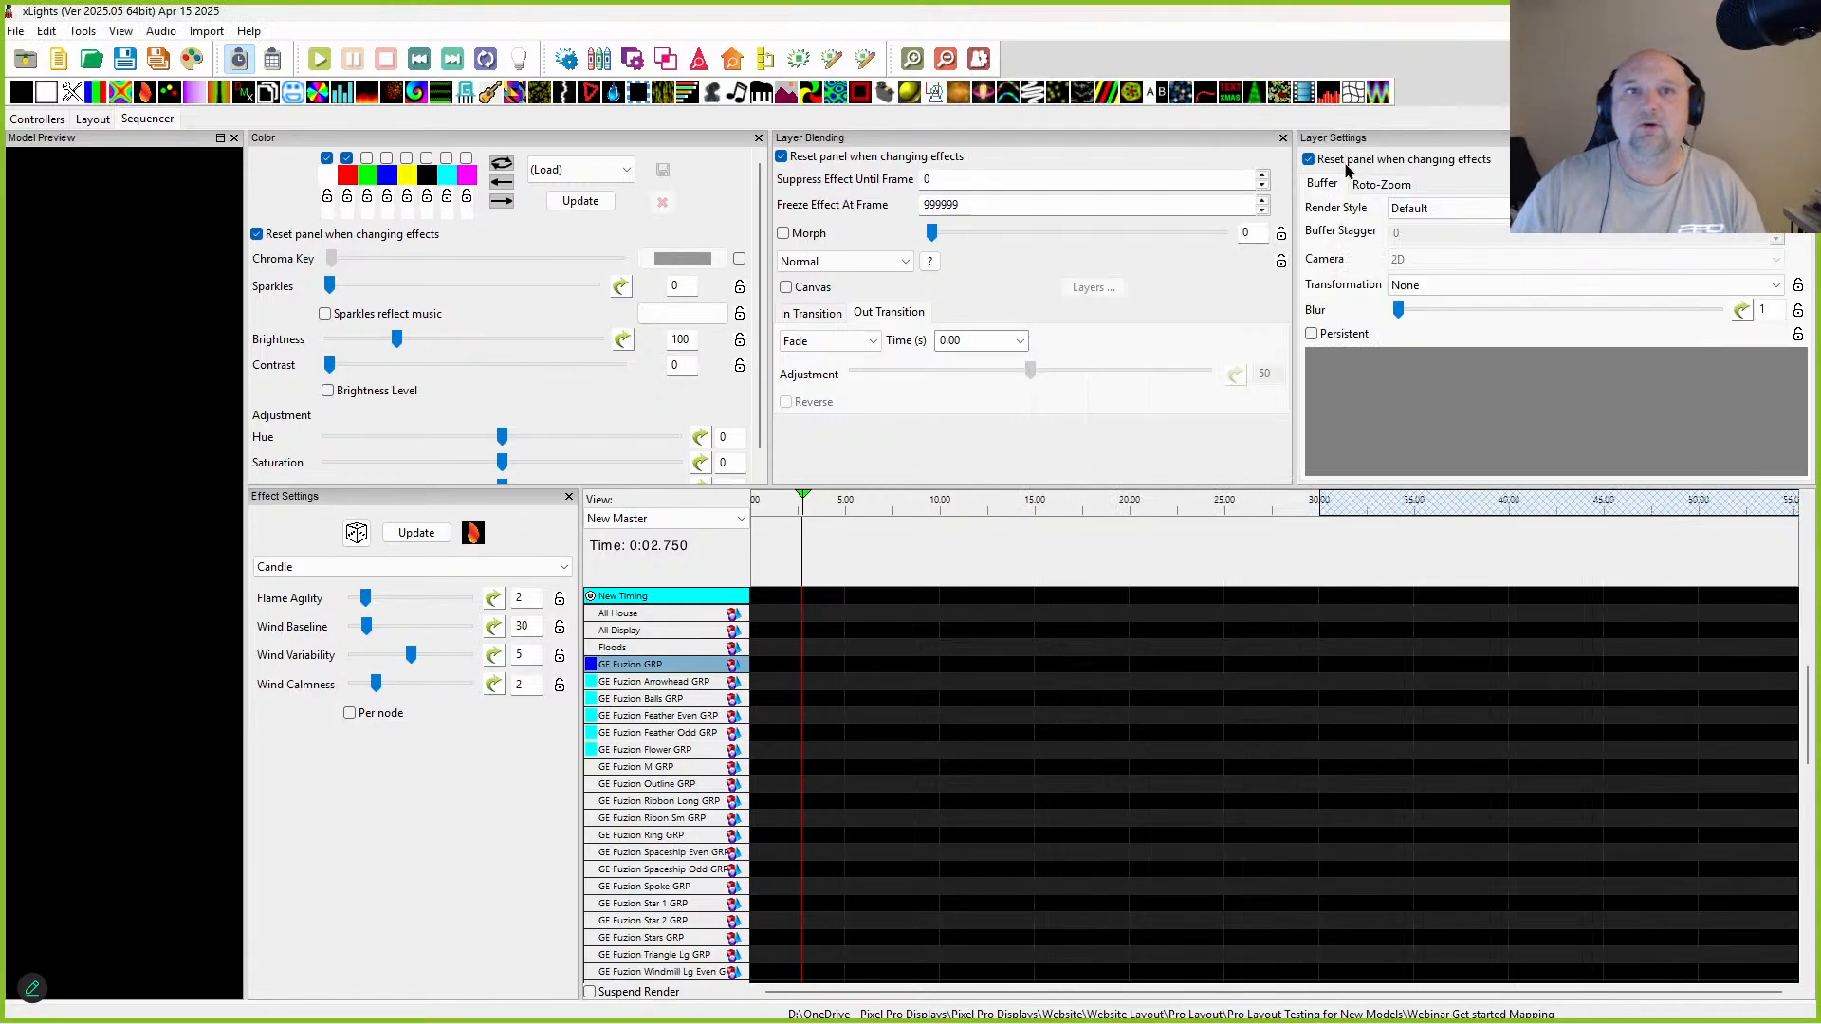
Step: Return to the layout, box-select the models across the middle of the house and yard, and view the actions offered for them
left_click(93, 120)
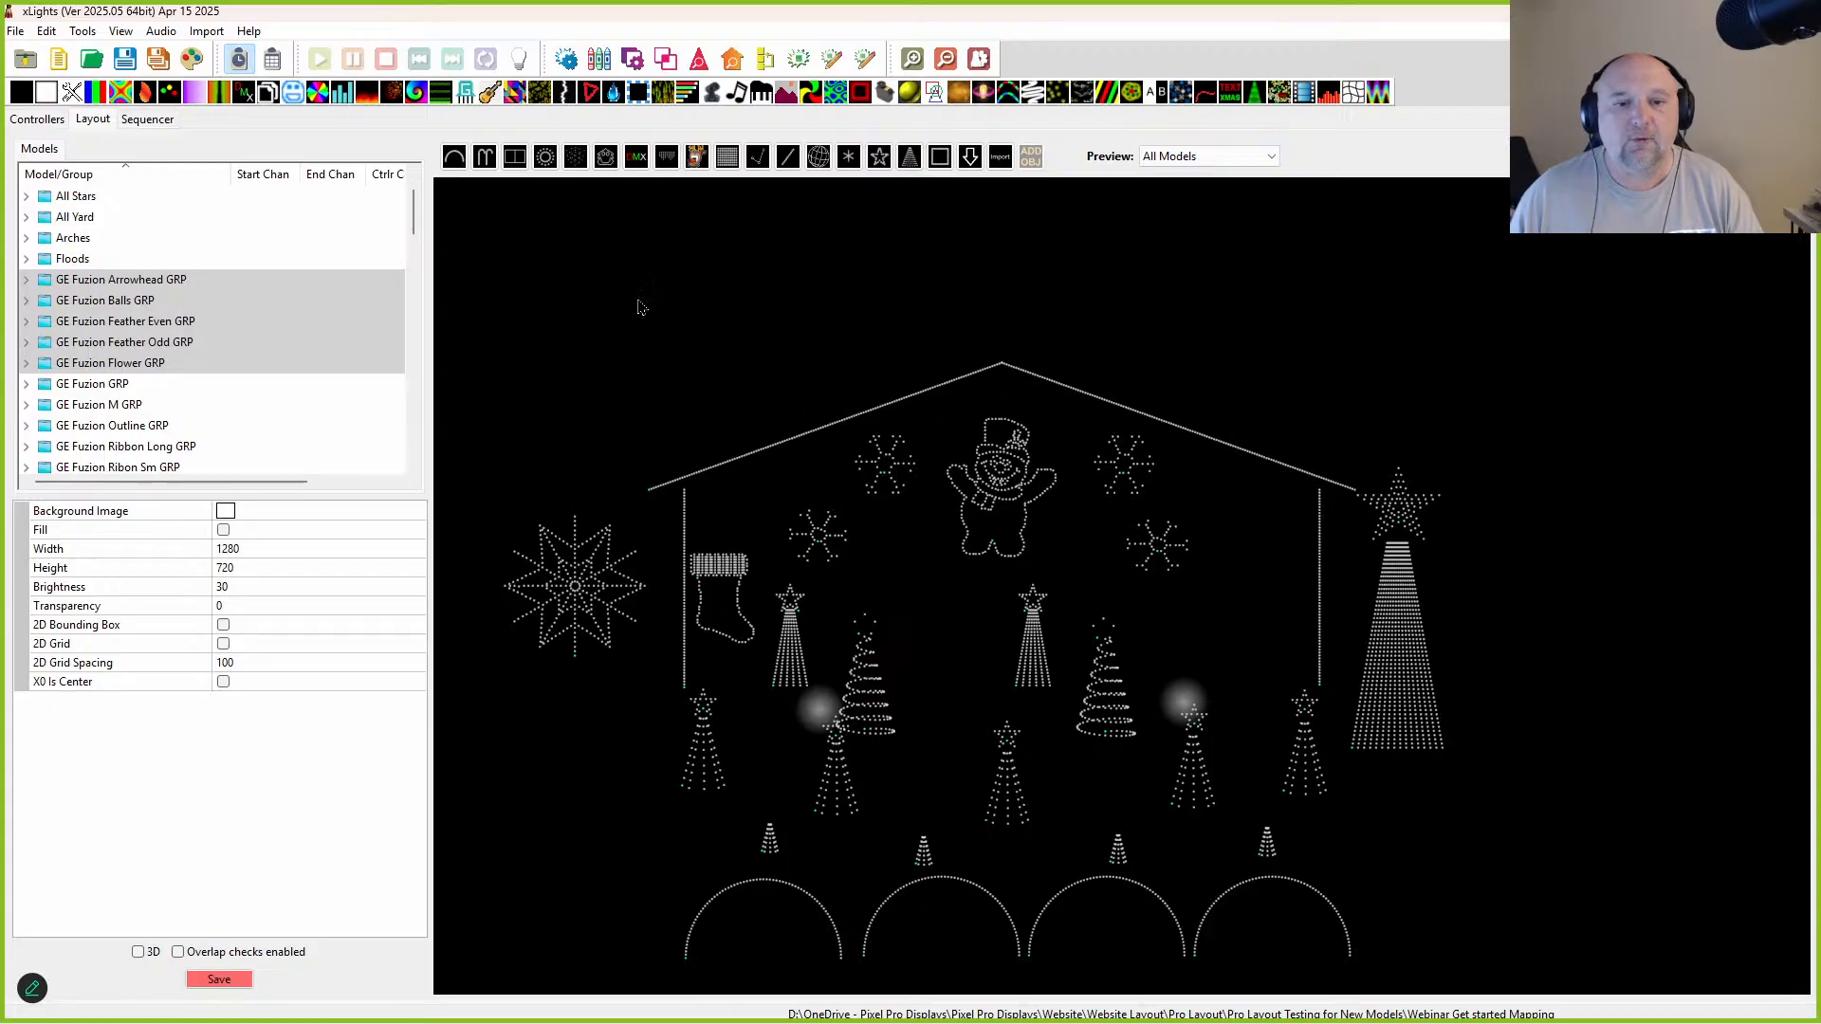
left_click_drag(648, 382, 1209, 882)
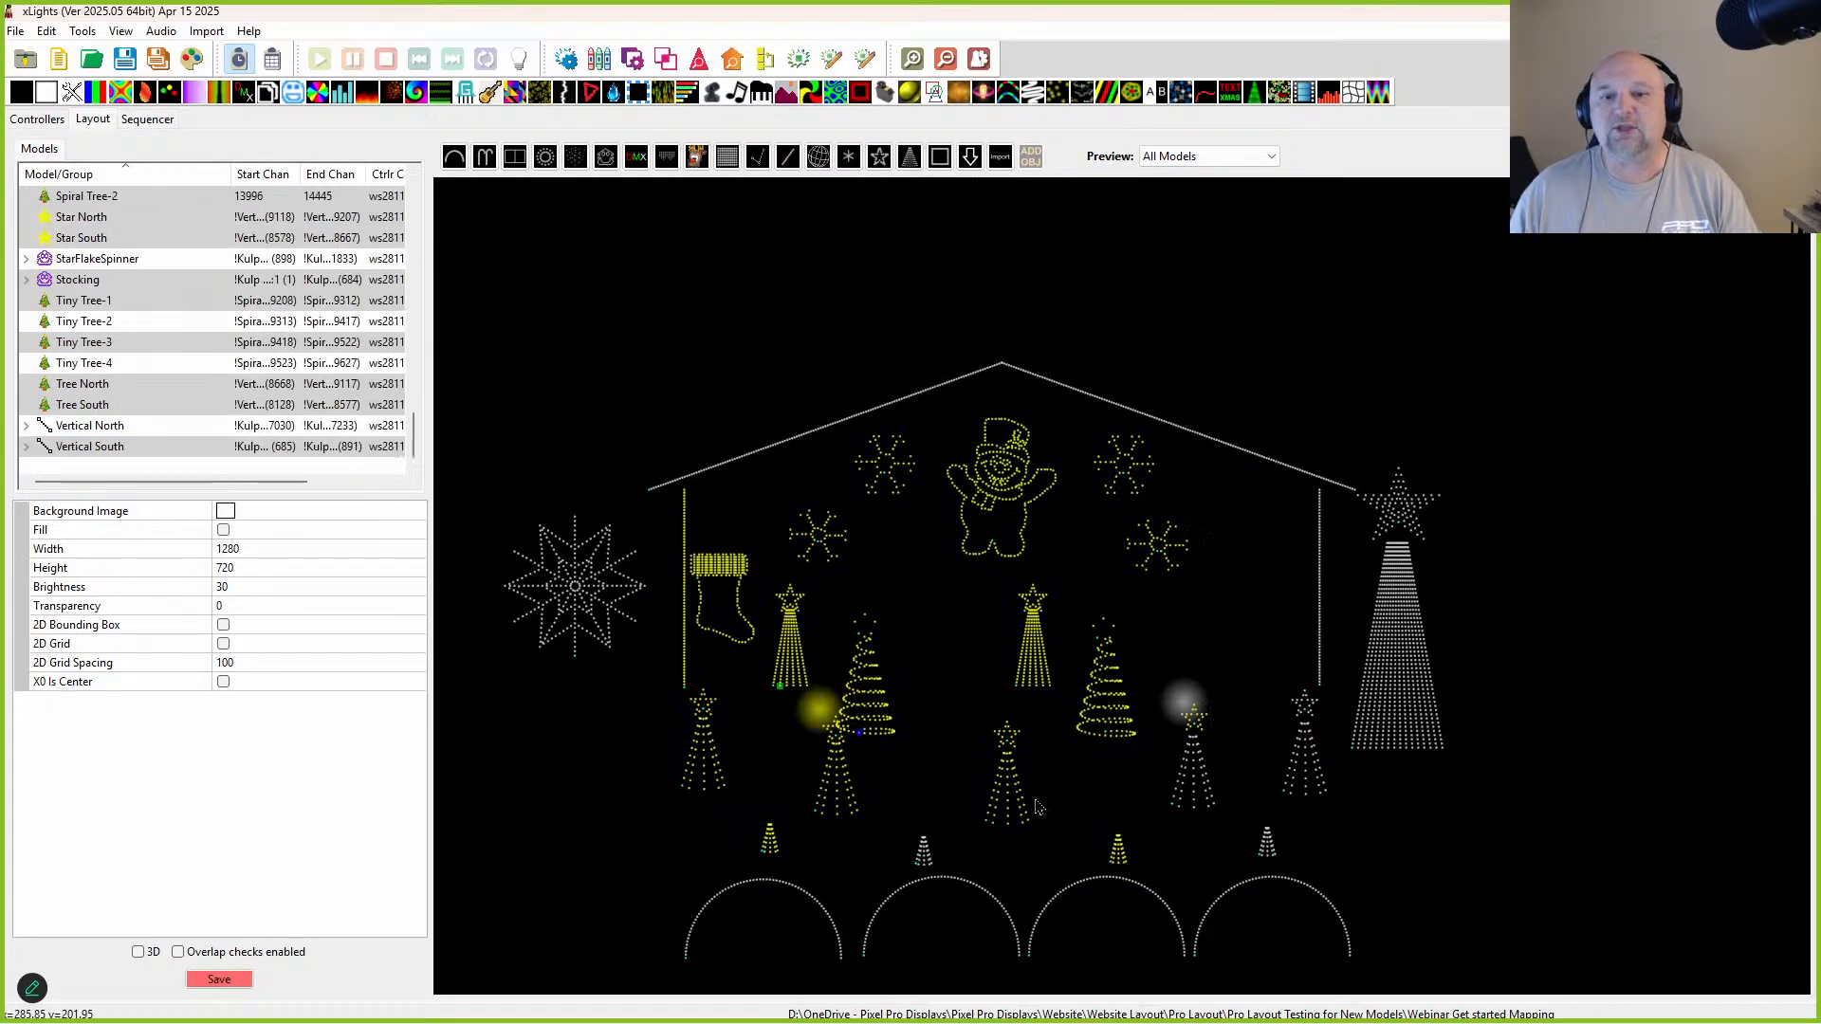
right_click(967, 507)
mouse_move(1005, 503)
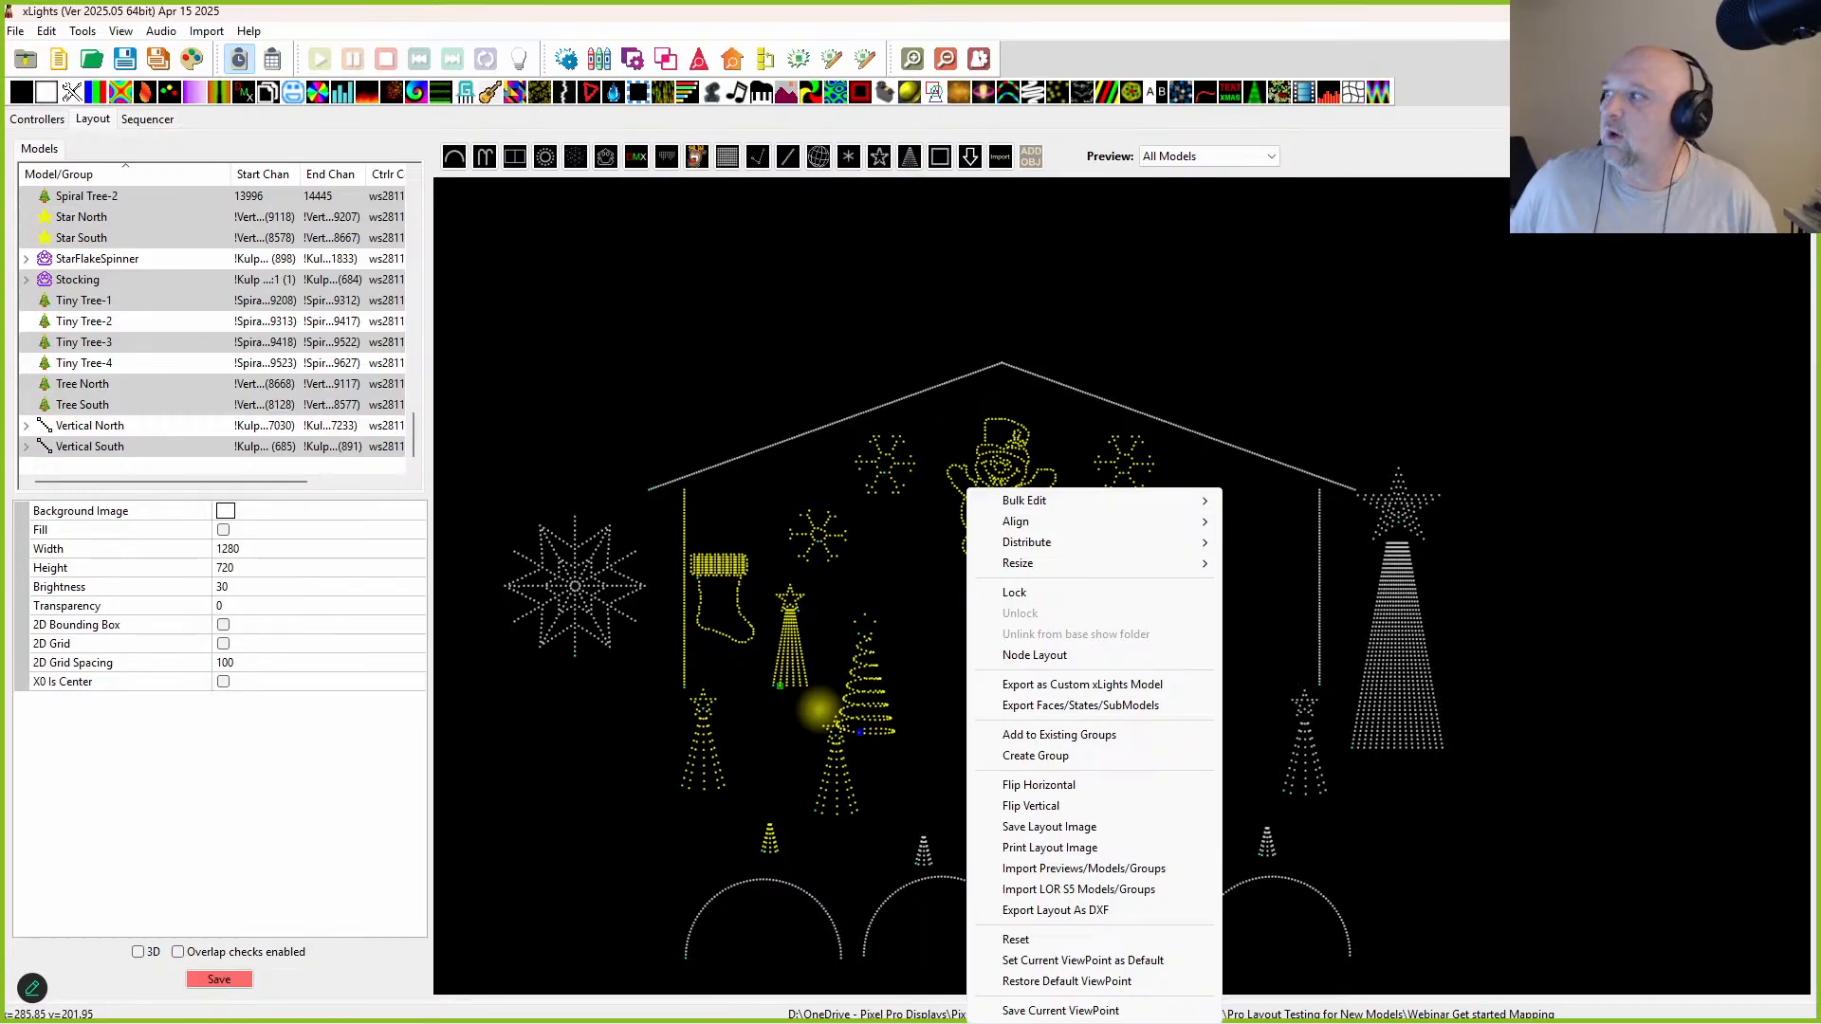
left_click(819, 709)
Step: Bring the second layout window into view and examine the Mega Tree's appearance properties, including its pixel size
left_click_drag(1819, 128, 1033, 39)
scroll(1159, 784, "up", 8)
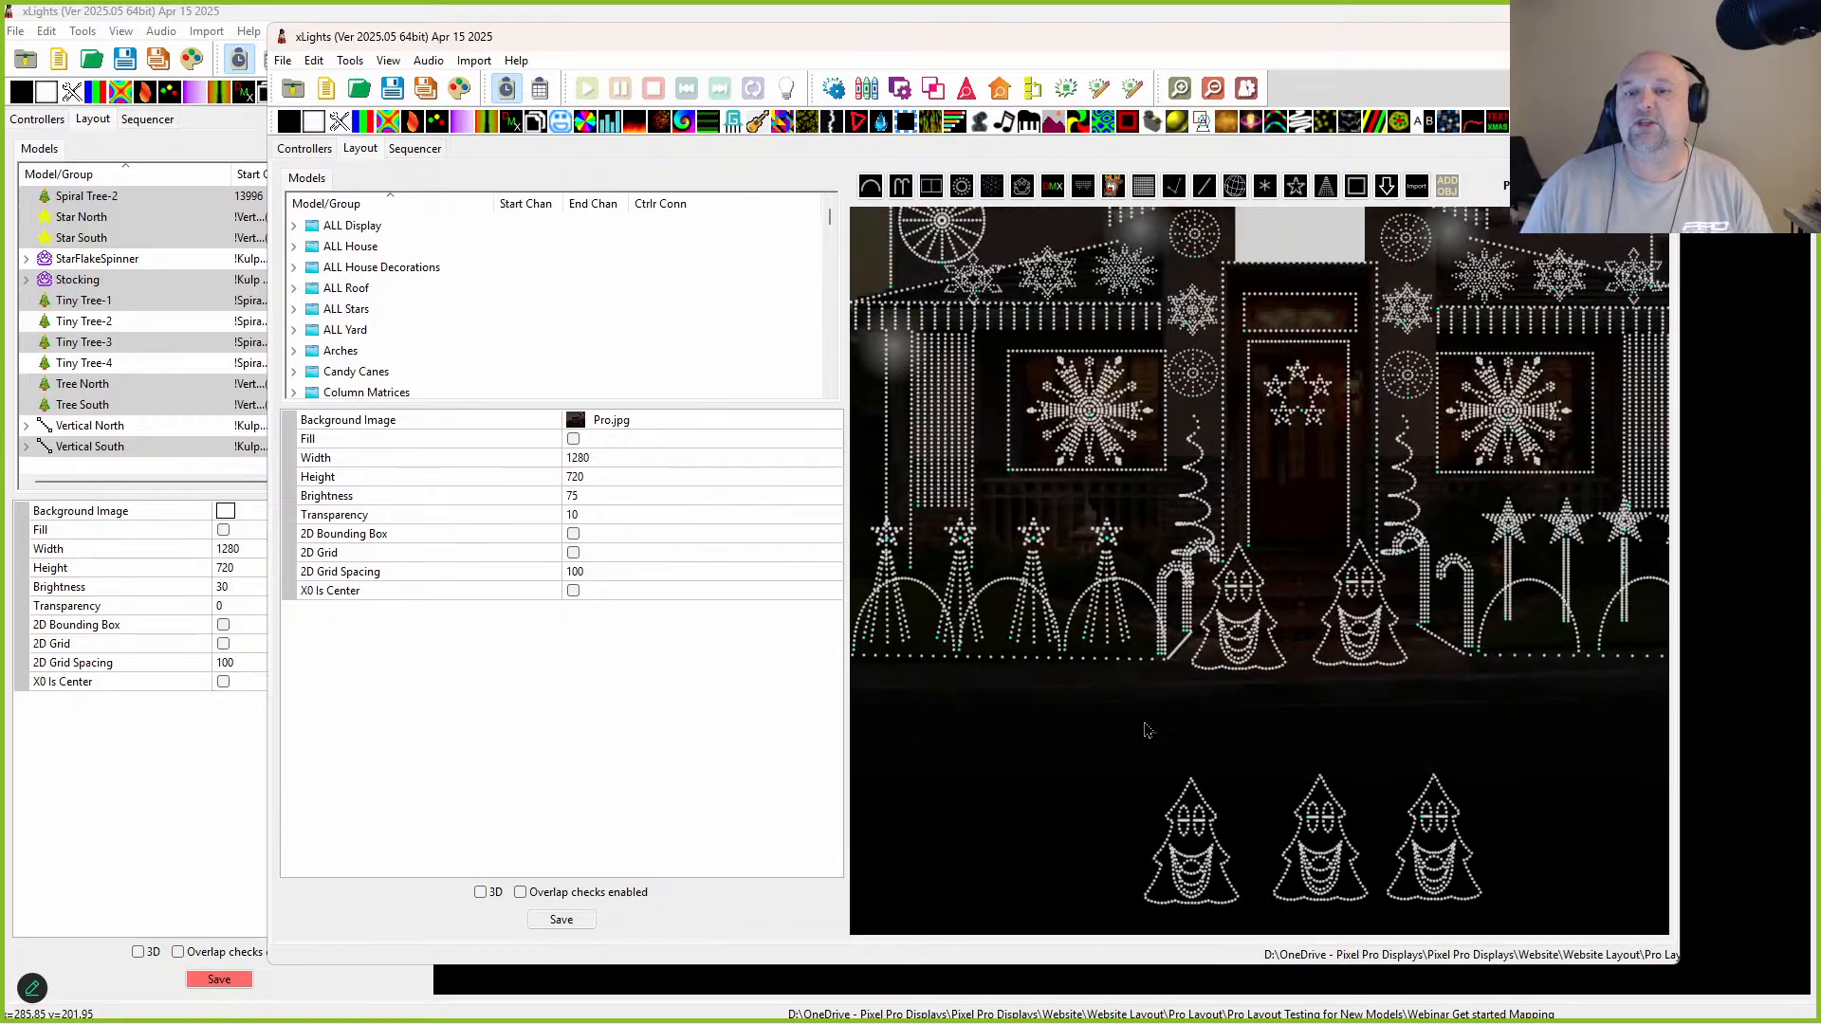
left_click_drag(1145, 731, 1764, 859)
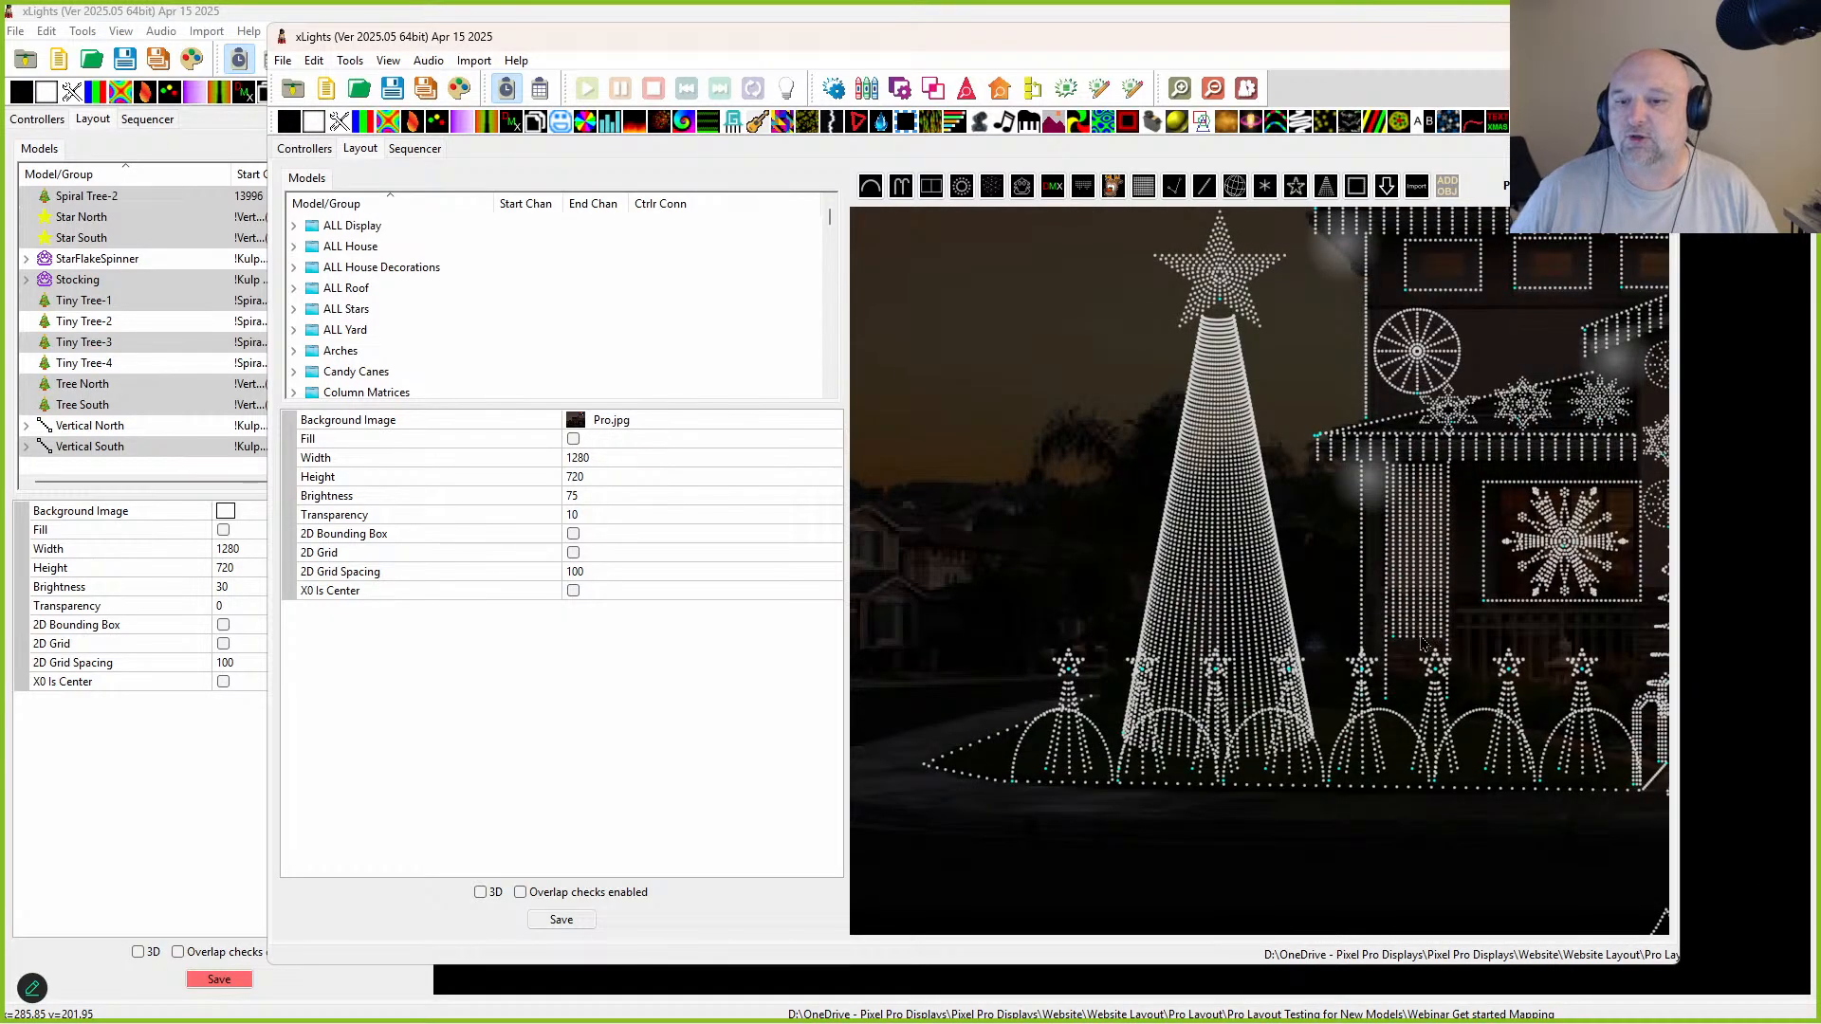
scroll(1362, 655, "up", 6)
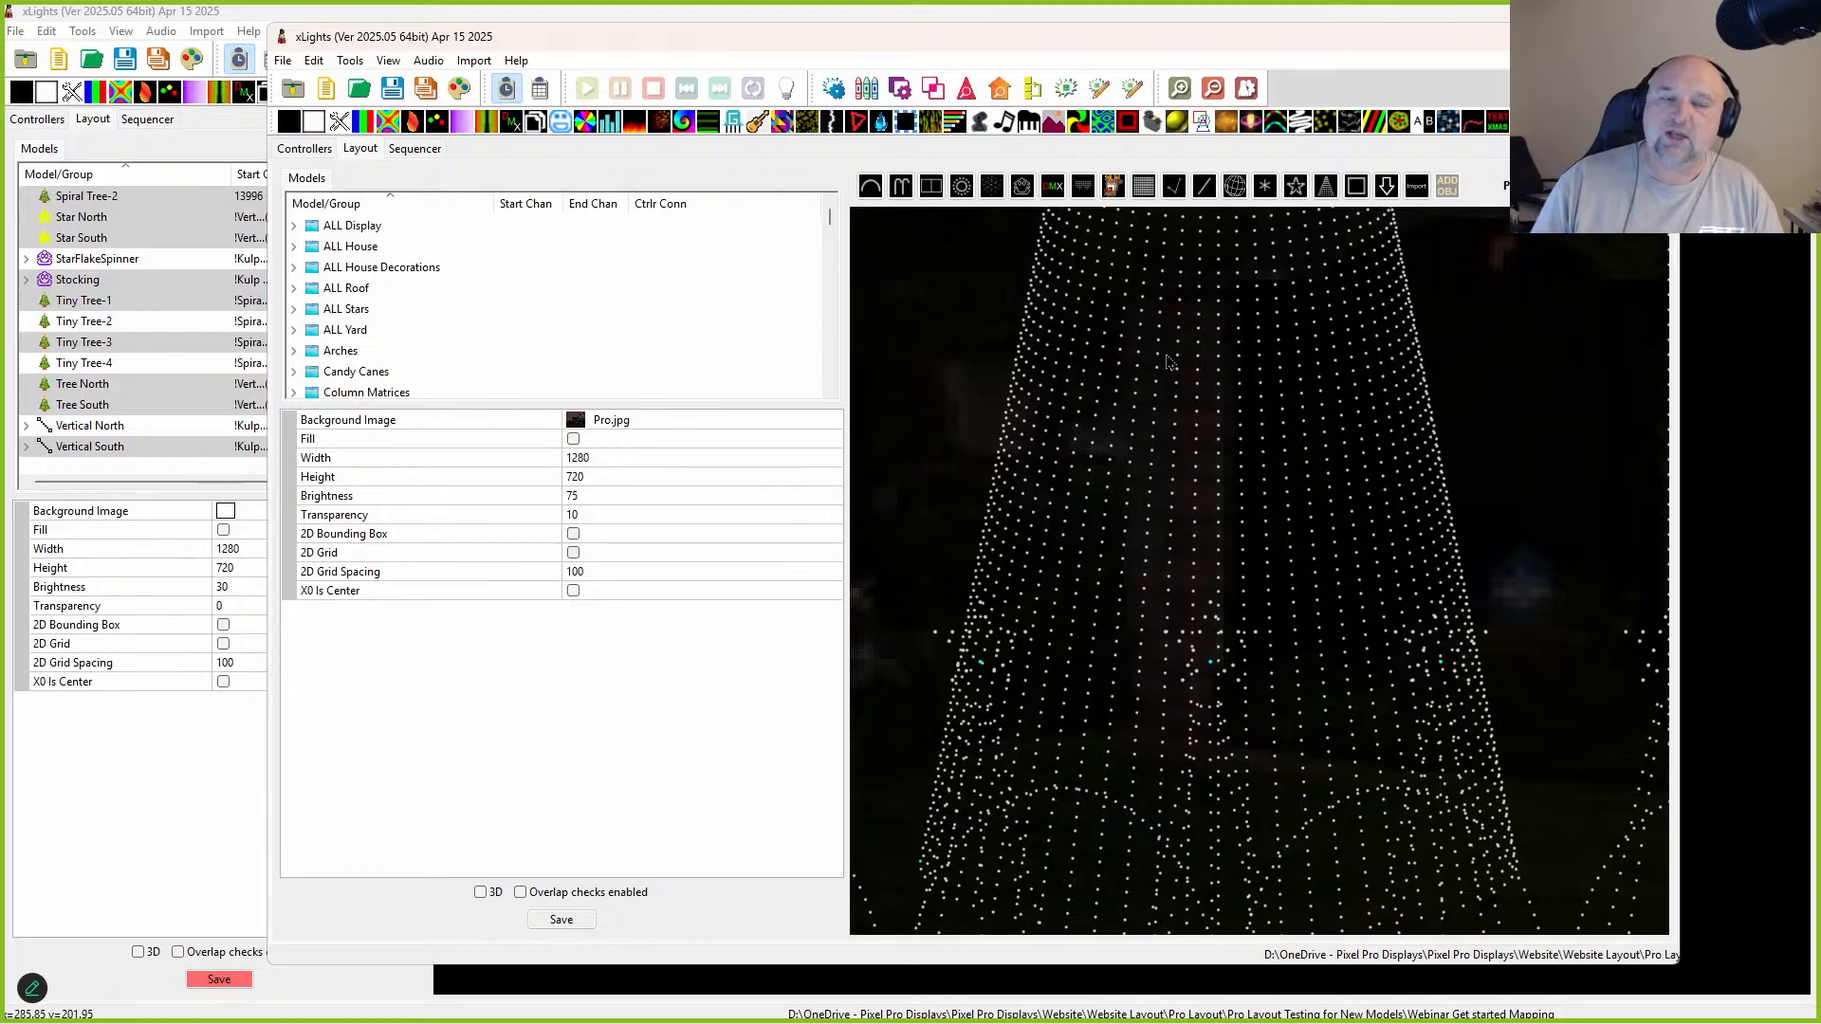
left_click(1176, 465)
scroll(1270, 543, "down", 5)
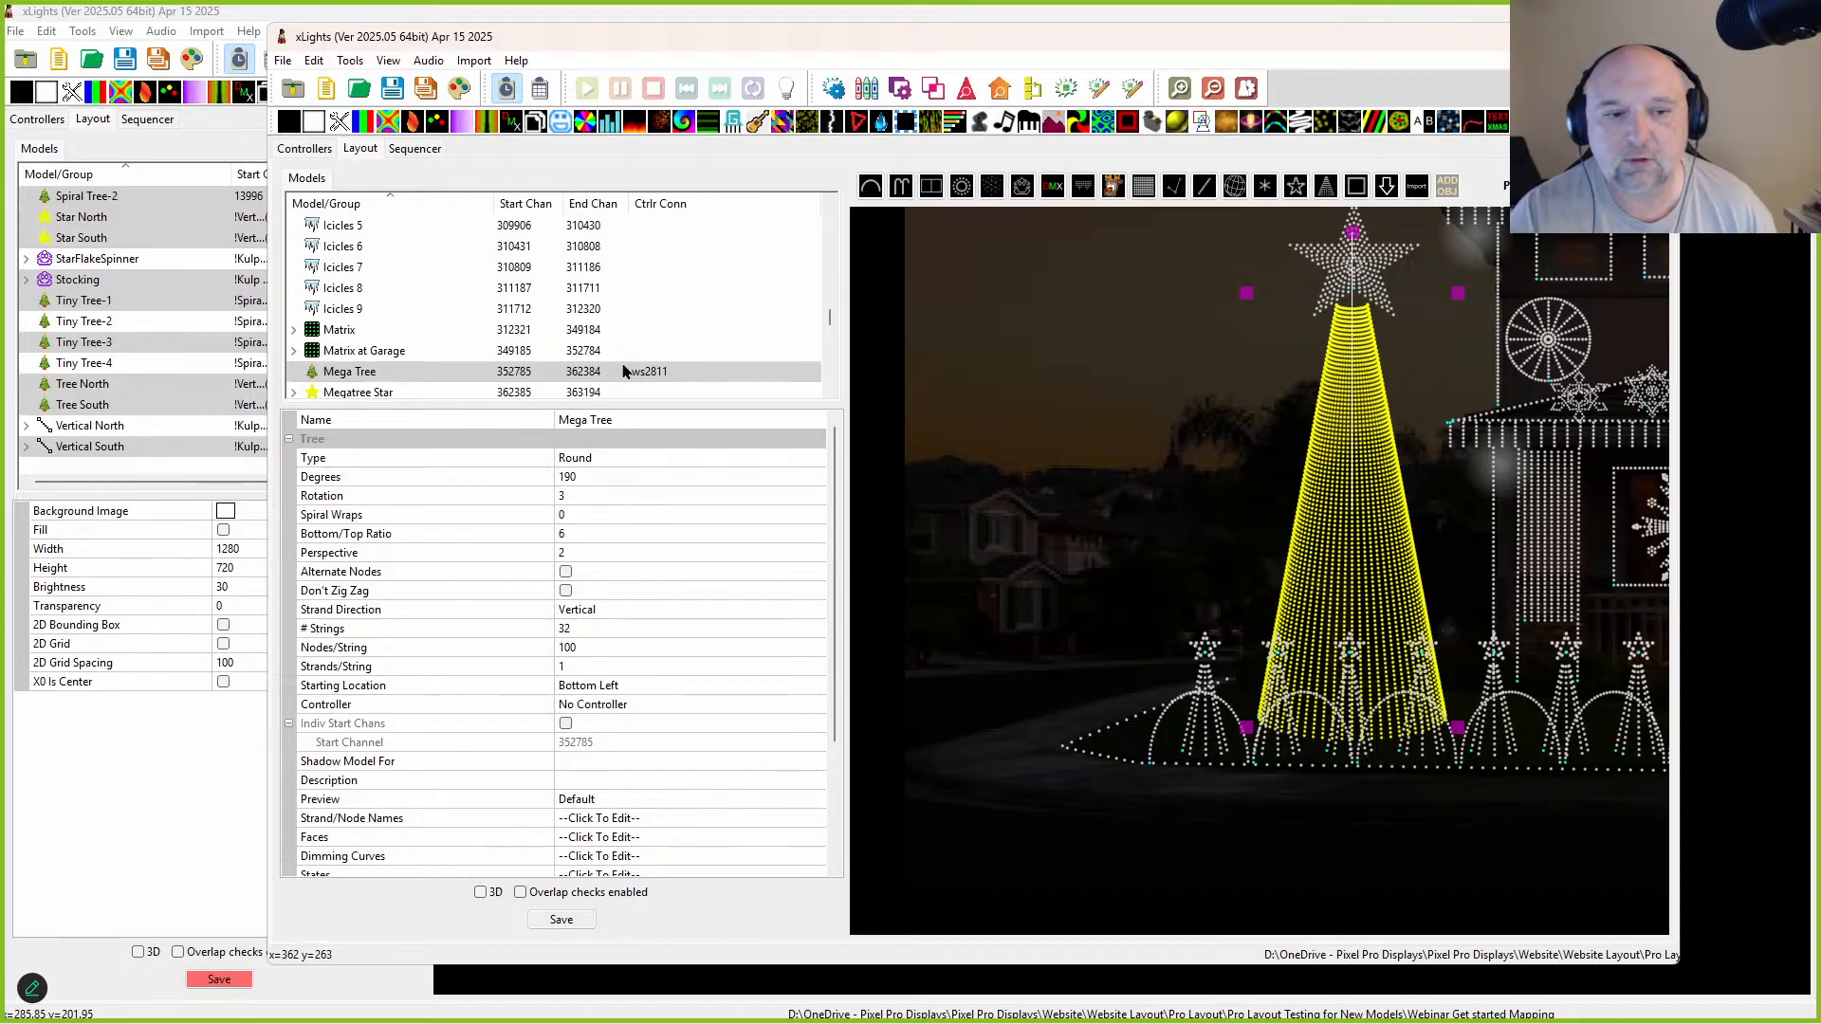
scroll(776, 790, "down", 3)
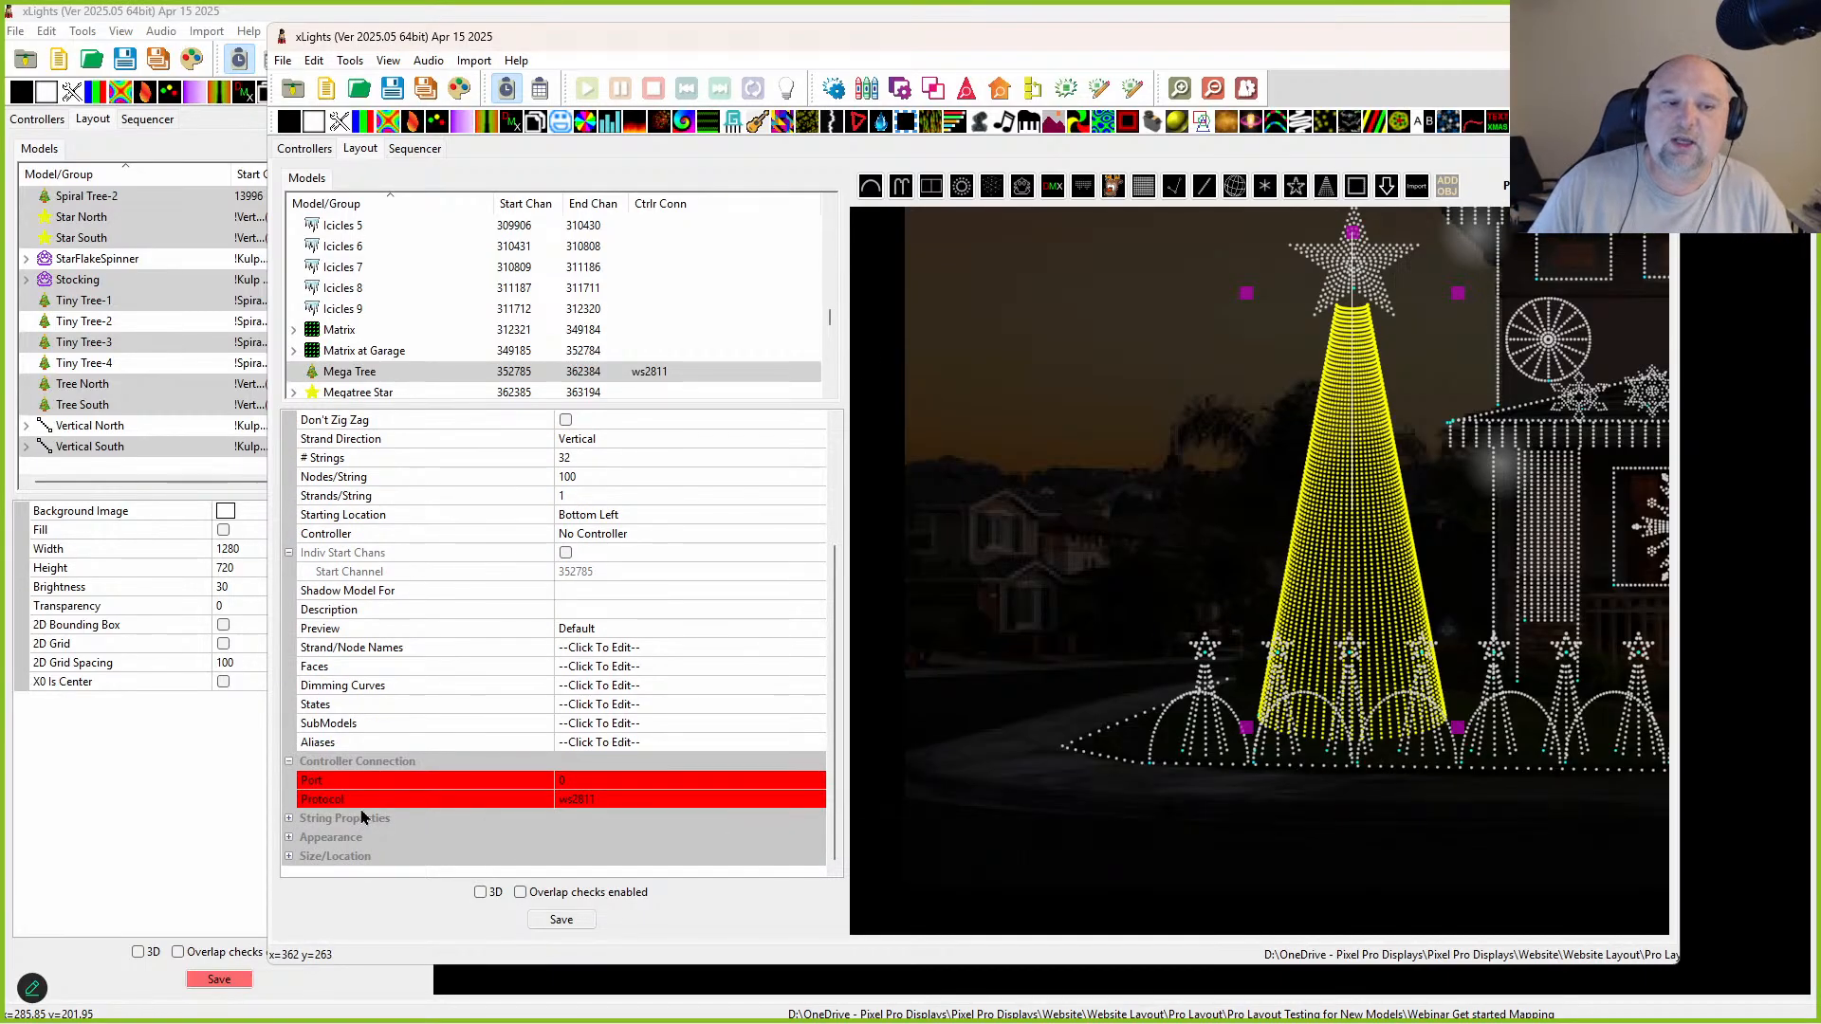
left_click(290, 837)
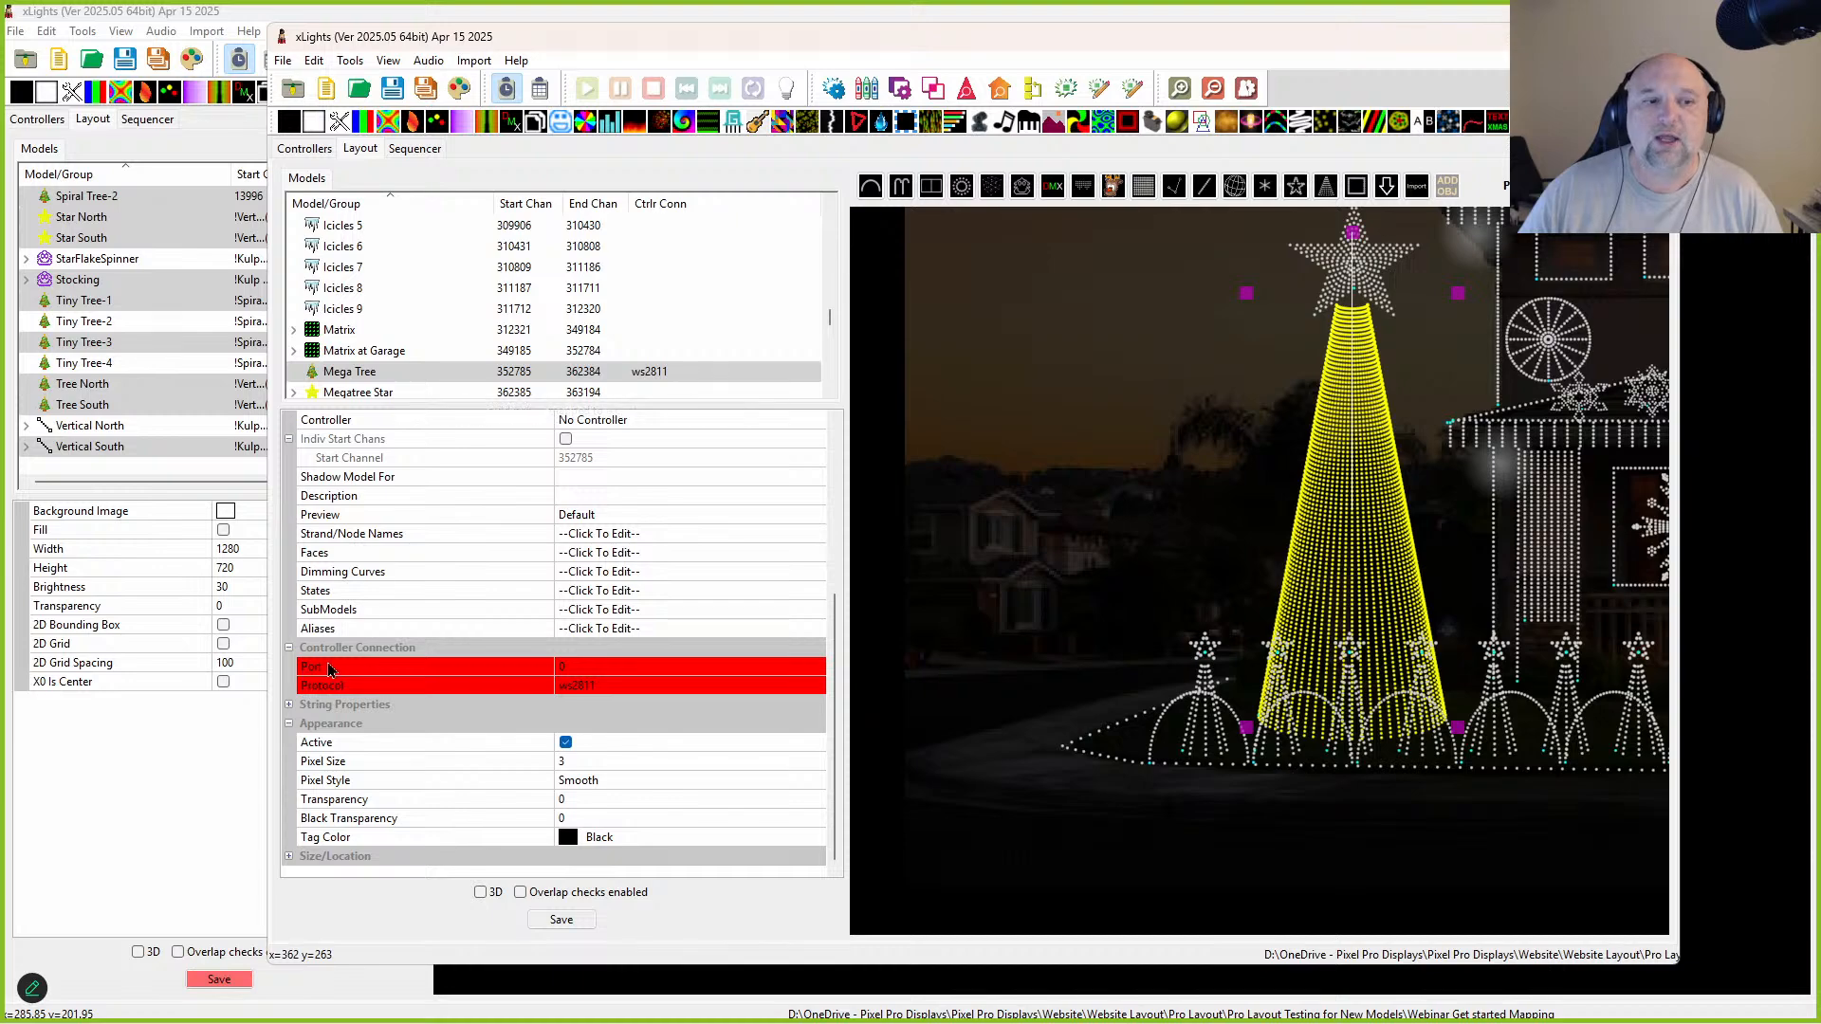
left_click(607, 759)
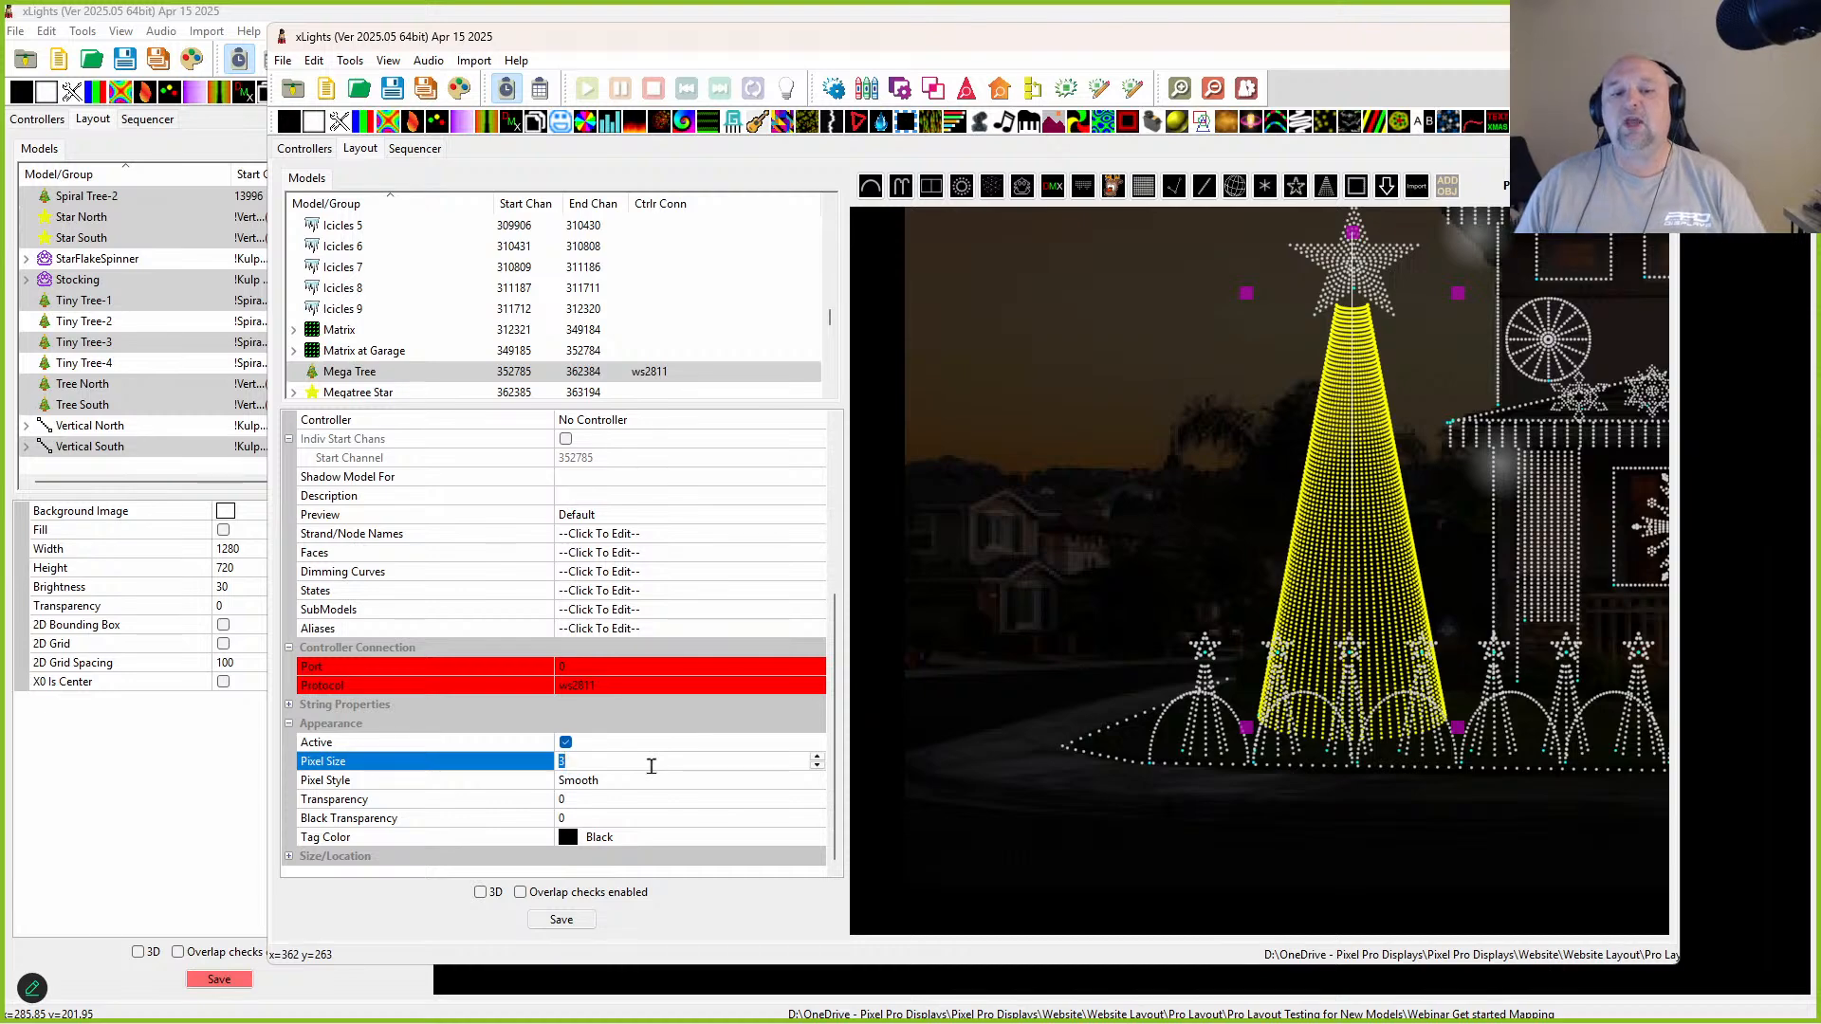
Step: Box-select the arches and Tree 1 through Tree 6, view their bulk edit pixel size setting and cancel it
left_click(1053, 540)
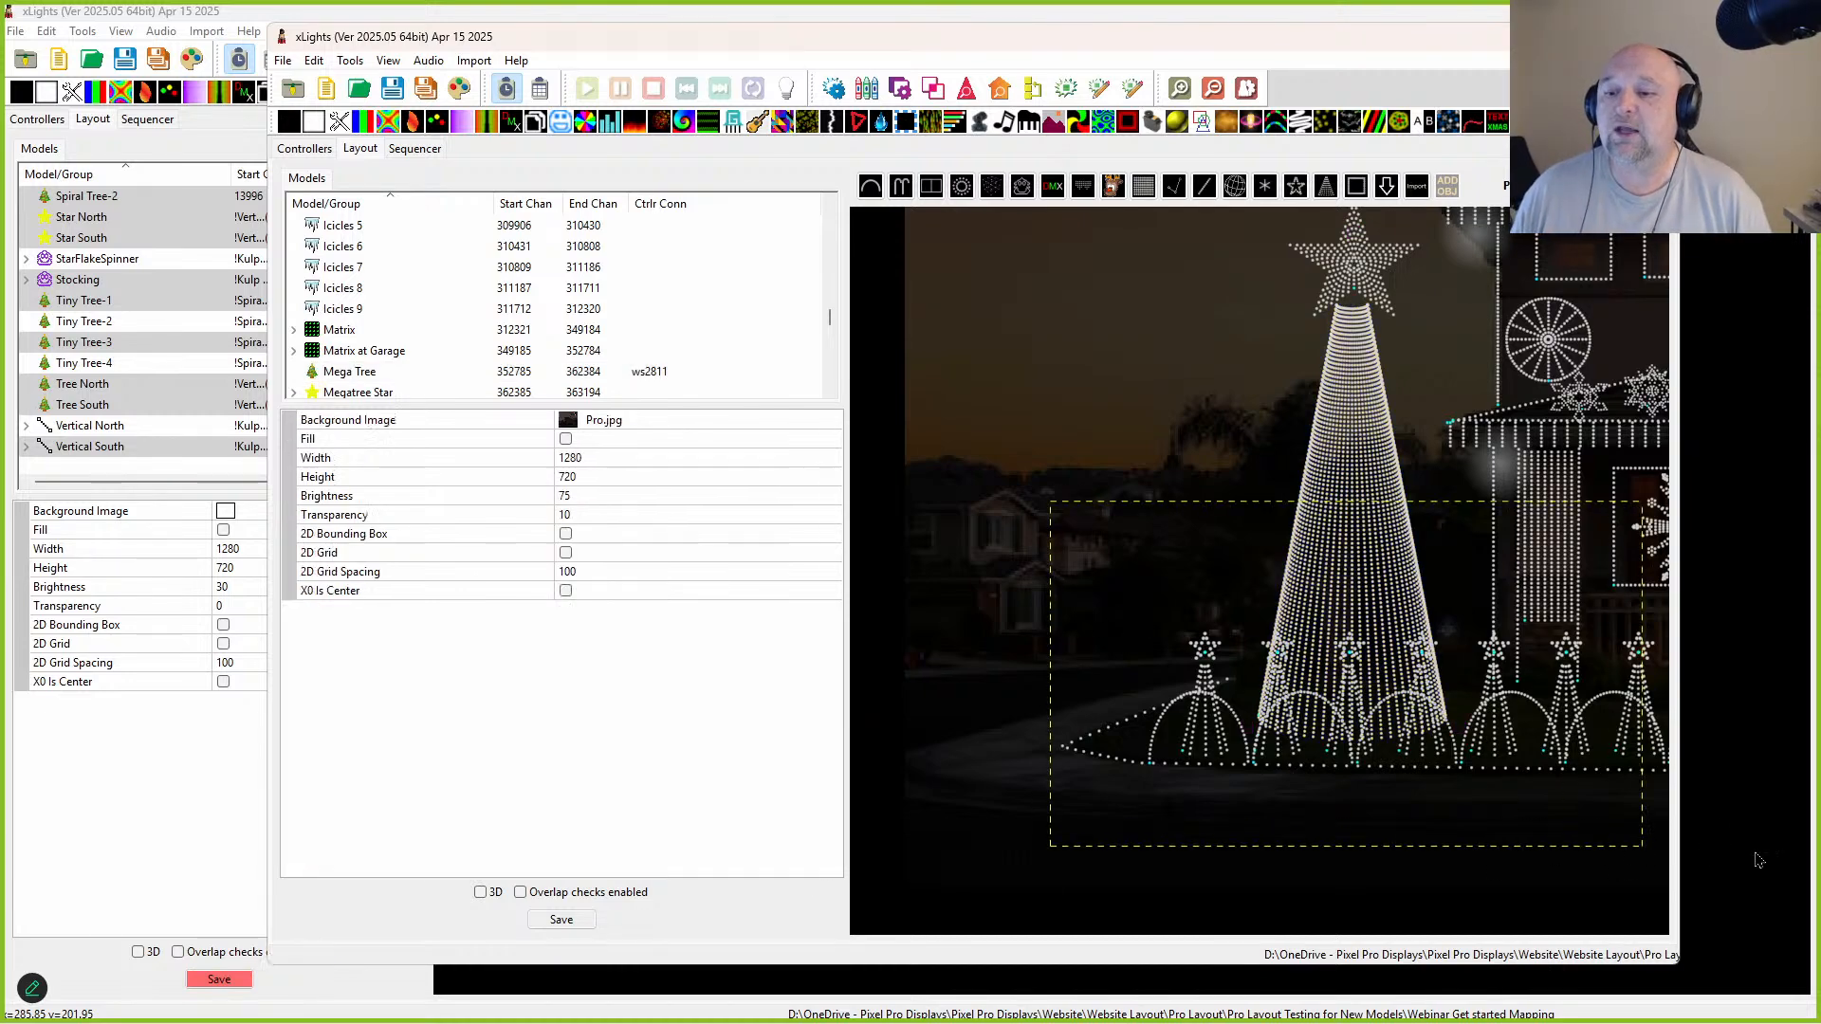
left_click_drag(681, 365, 1103, 568)
right_click(1260, 762)
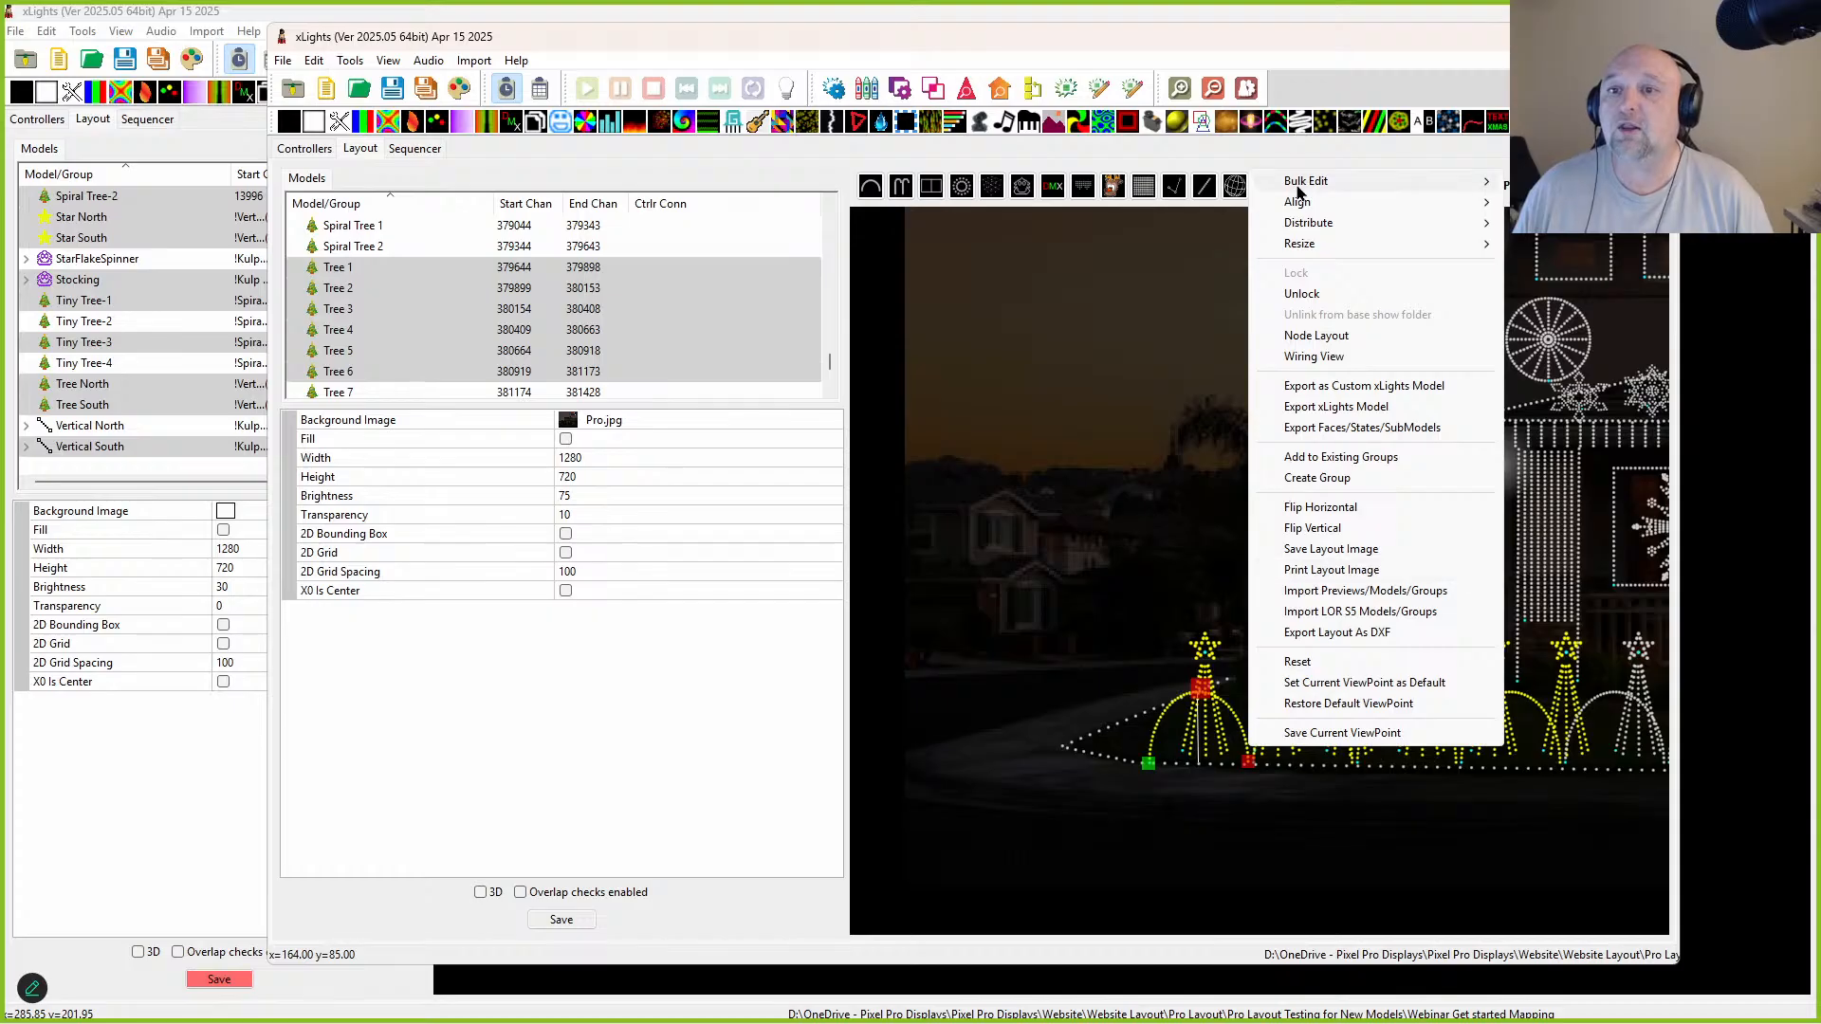
mouse_move(1375, 180)
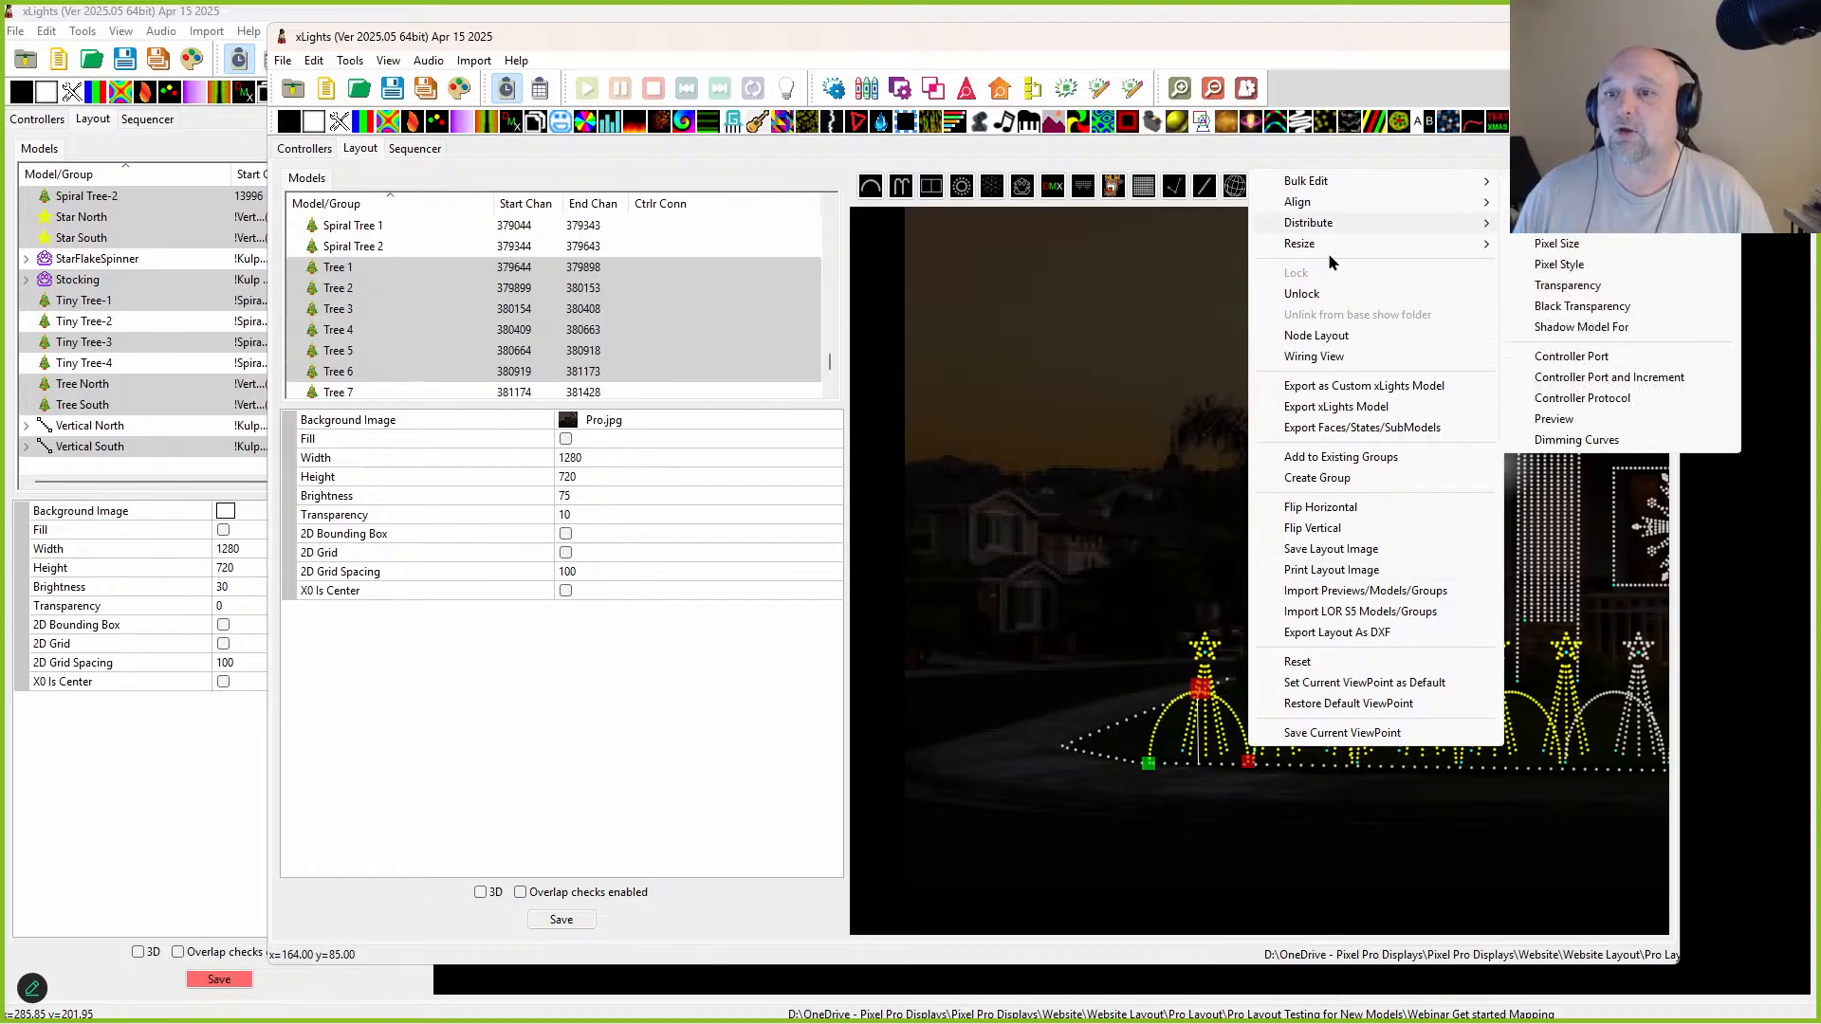
left_click(1560, 245)
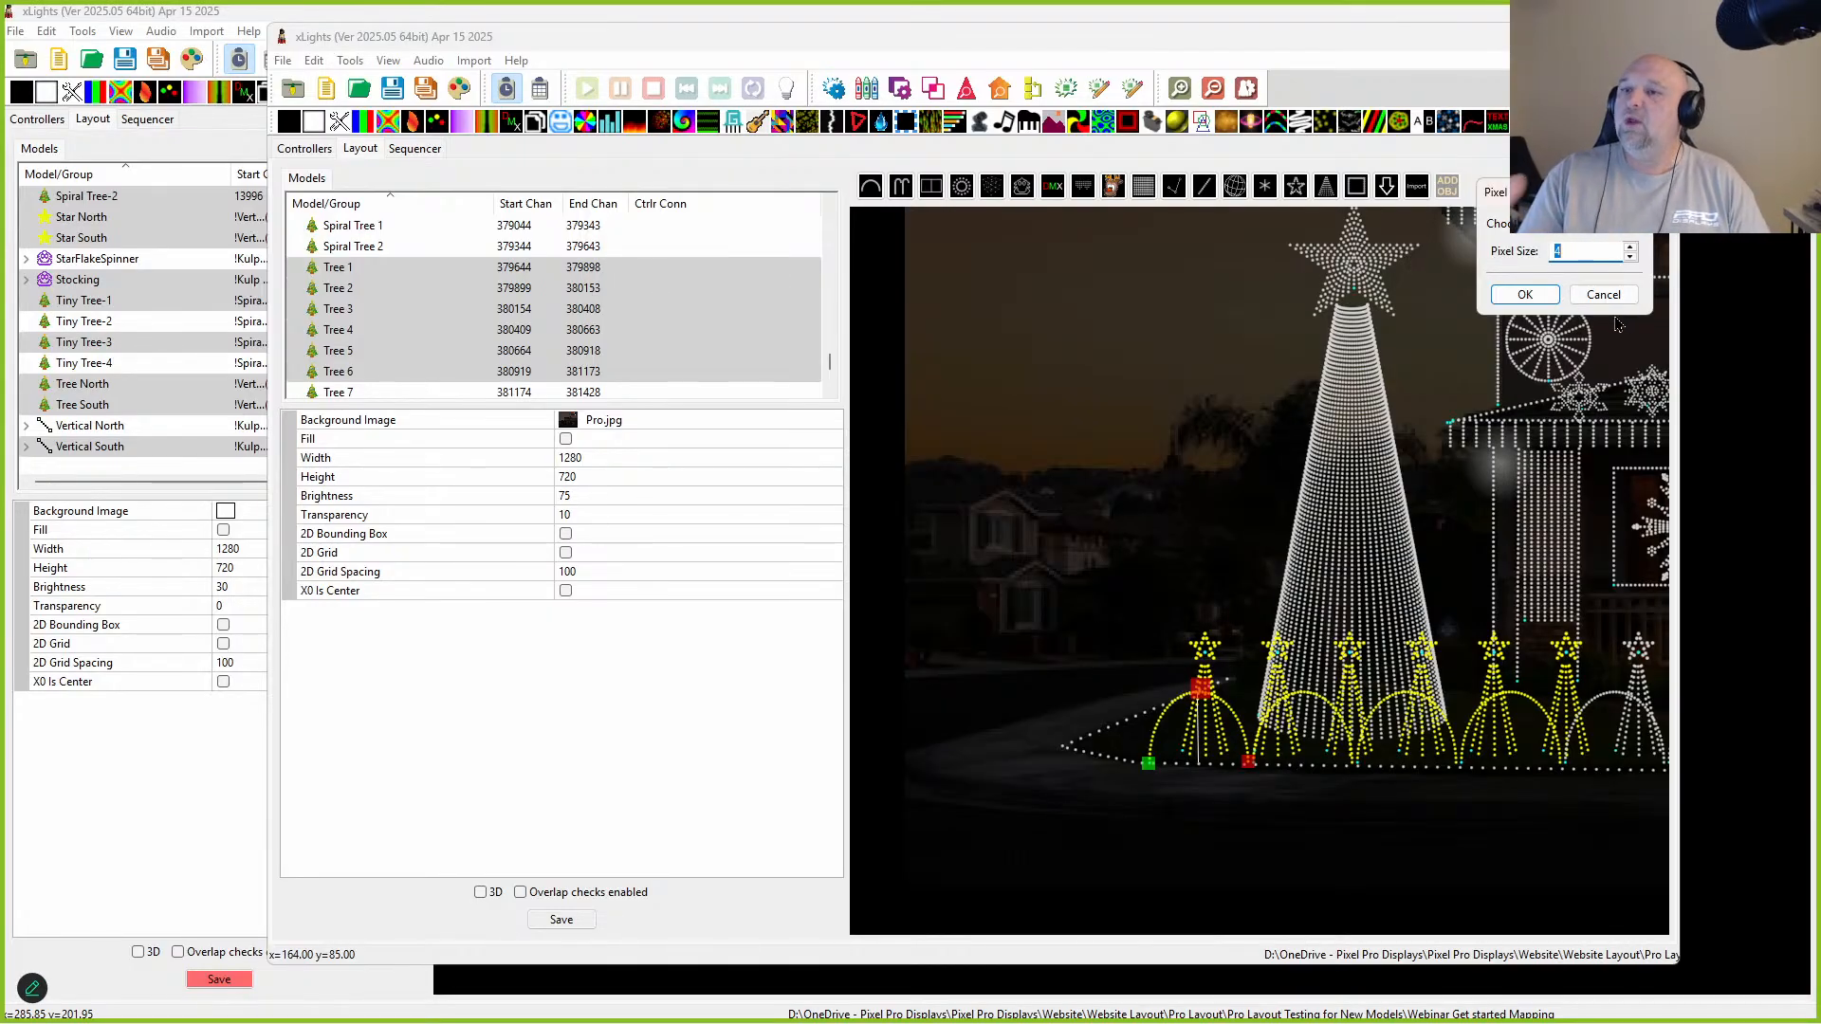
left_click(1579, 297)
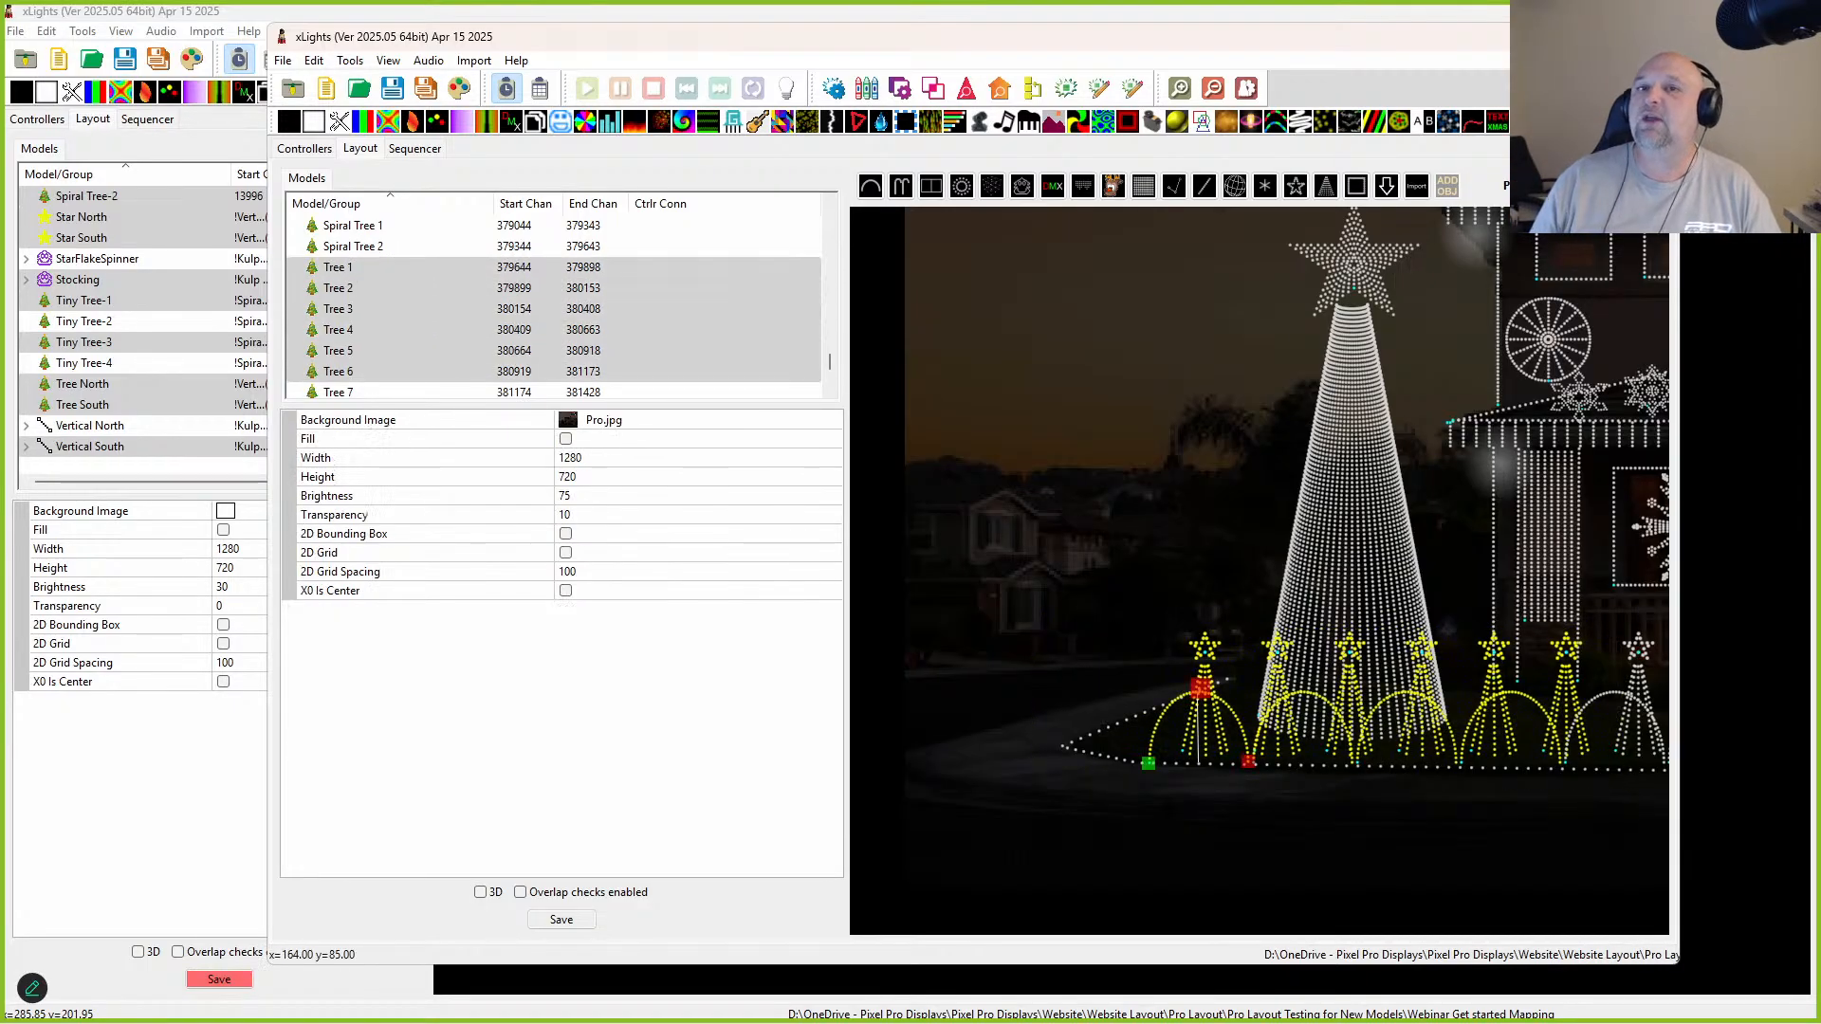
Step: Move the second layout window aside and box-select the models from the roofline down to the tiny trees in the first layout
left_click_drag(545, 37, 1820, 100)
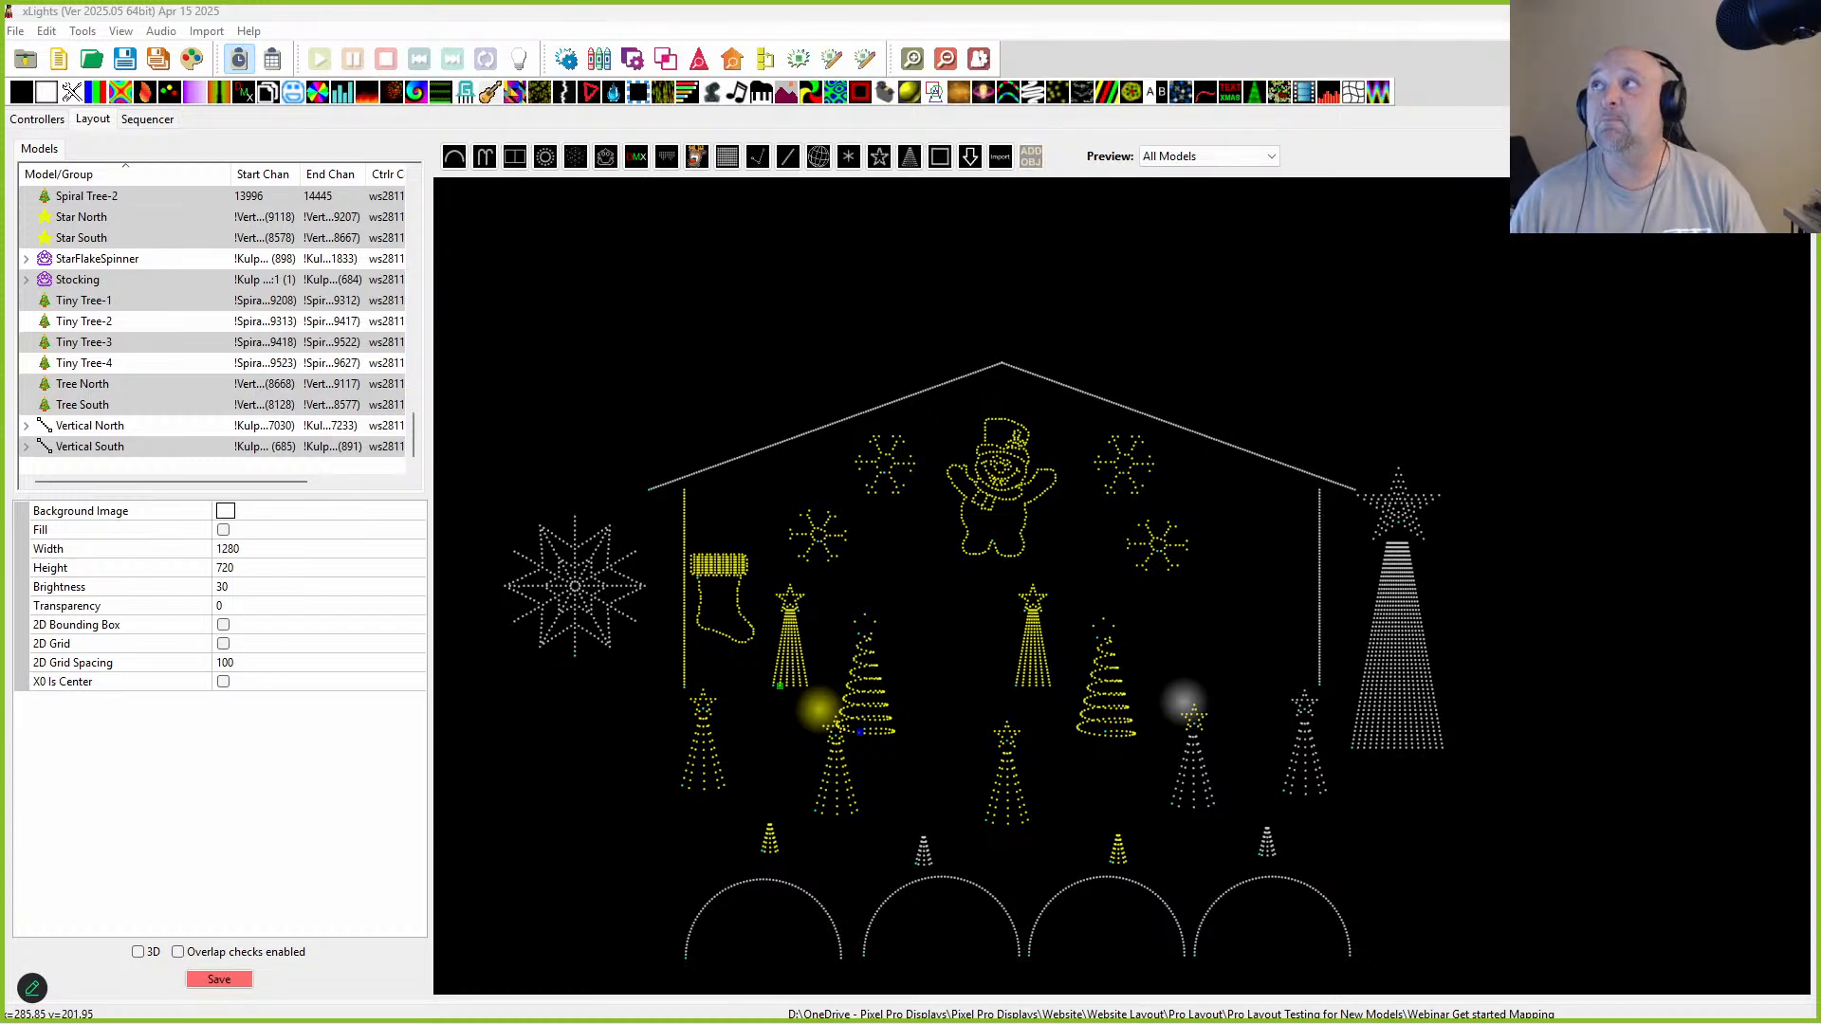
left_click_drag(653, 437, 1560, 842)
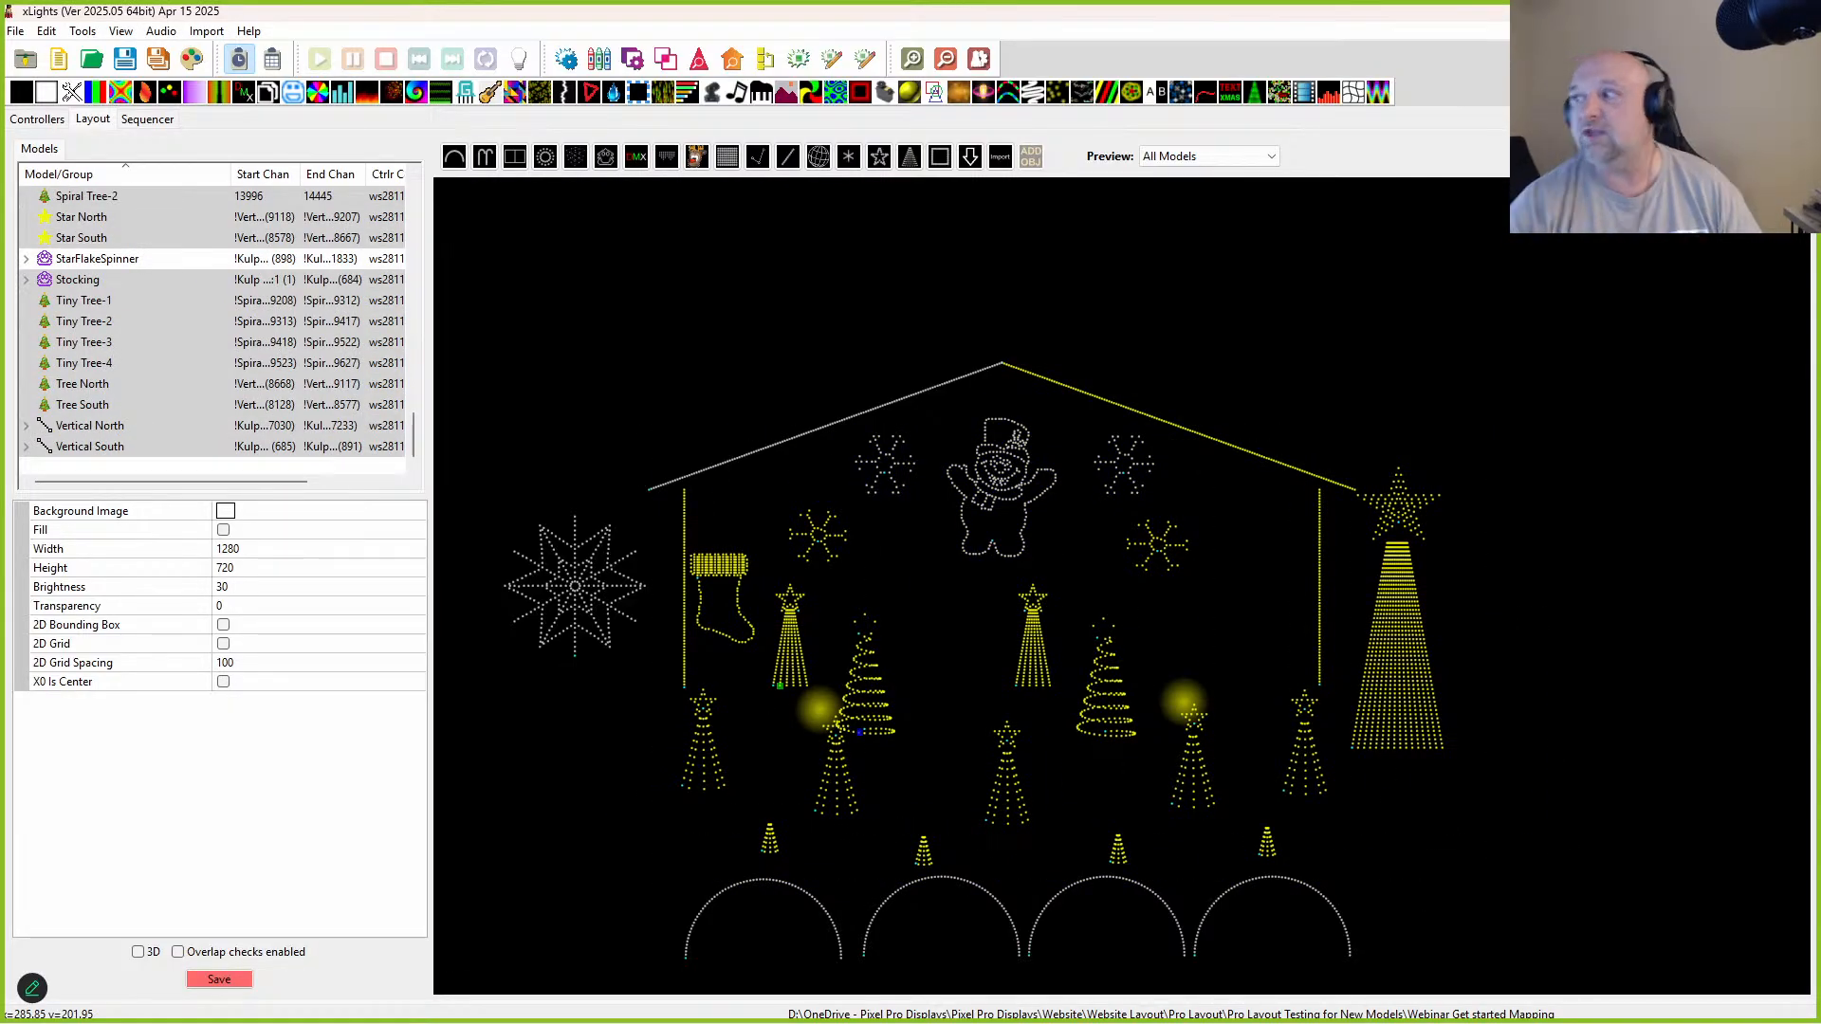
Step: Bring the second layout window back into view, select the Faces group and view the actions offered for it in the model list
left_click_drag(1292, 2, 598, 66)
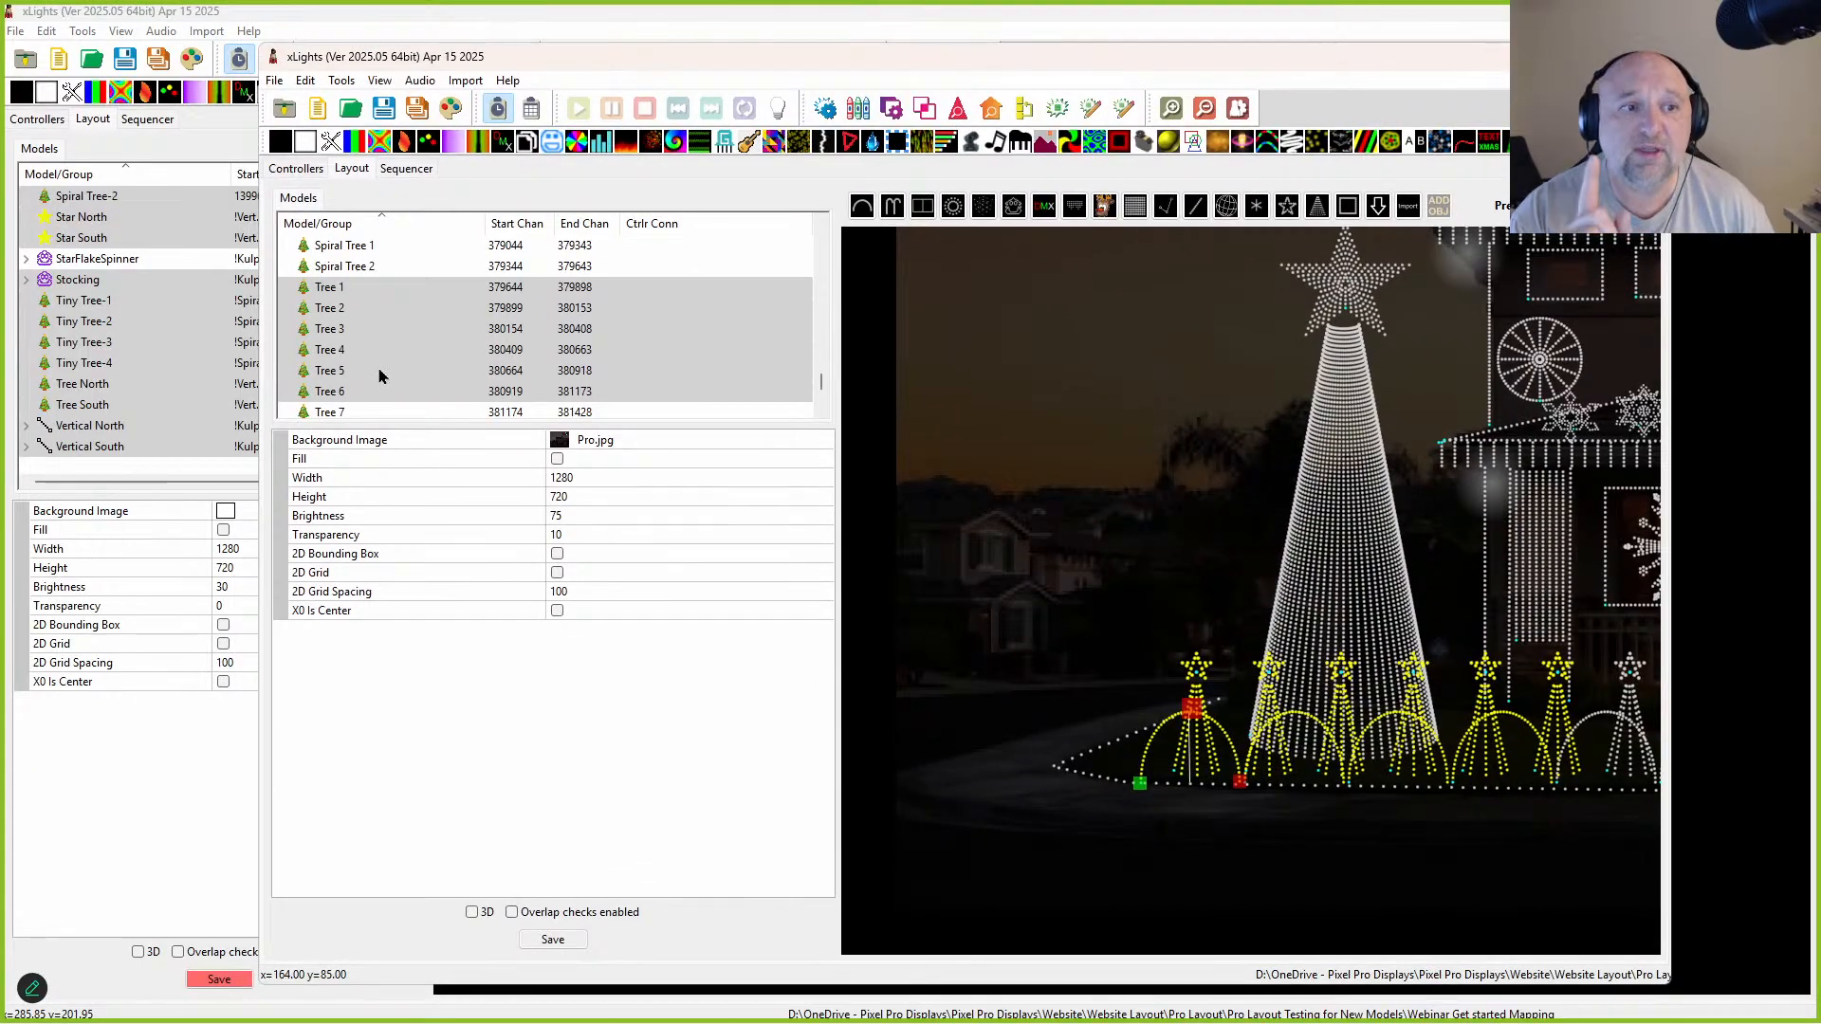
scroll(422, 377, "up", 5)
scroll(1334, 467, "down", 2)
left_click_drag(1335, 468, 849, 550)
scroll(1222, 416, "down", 4)
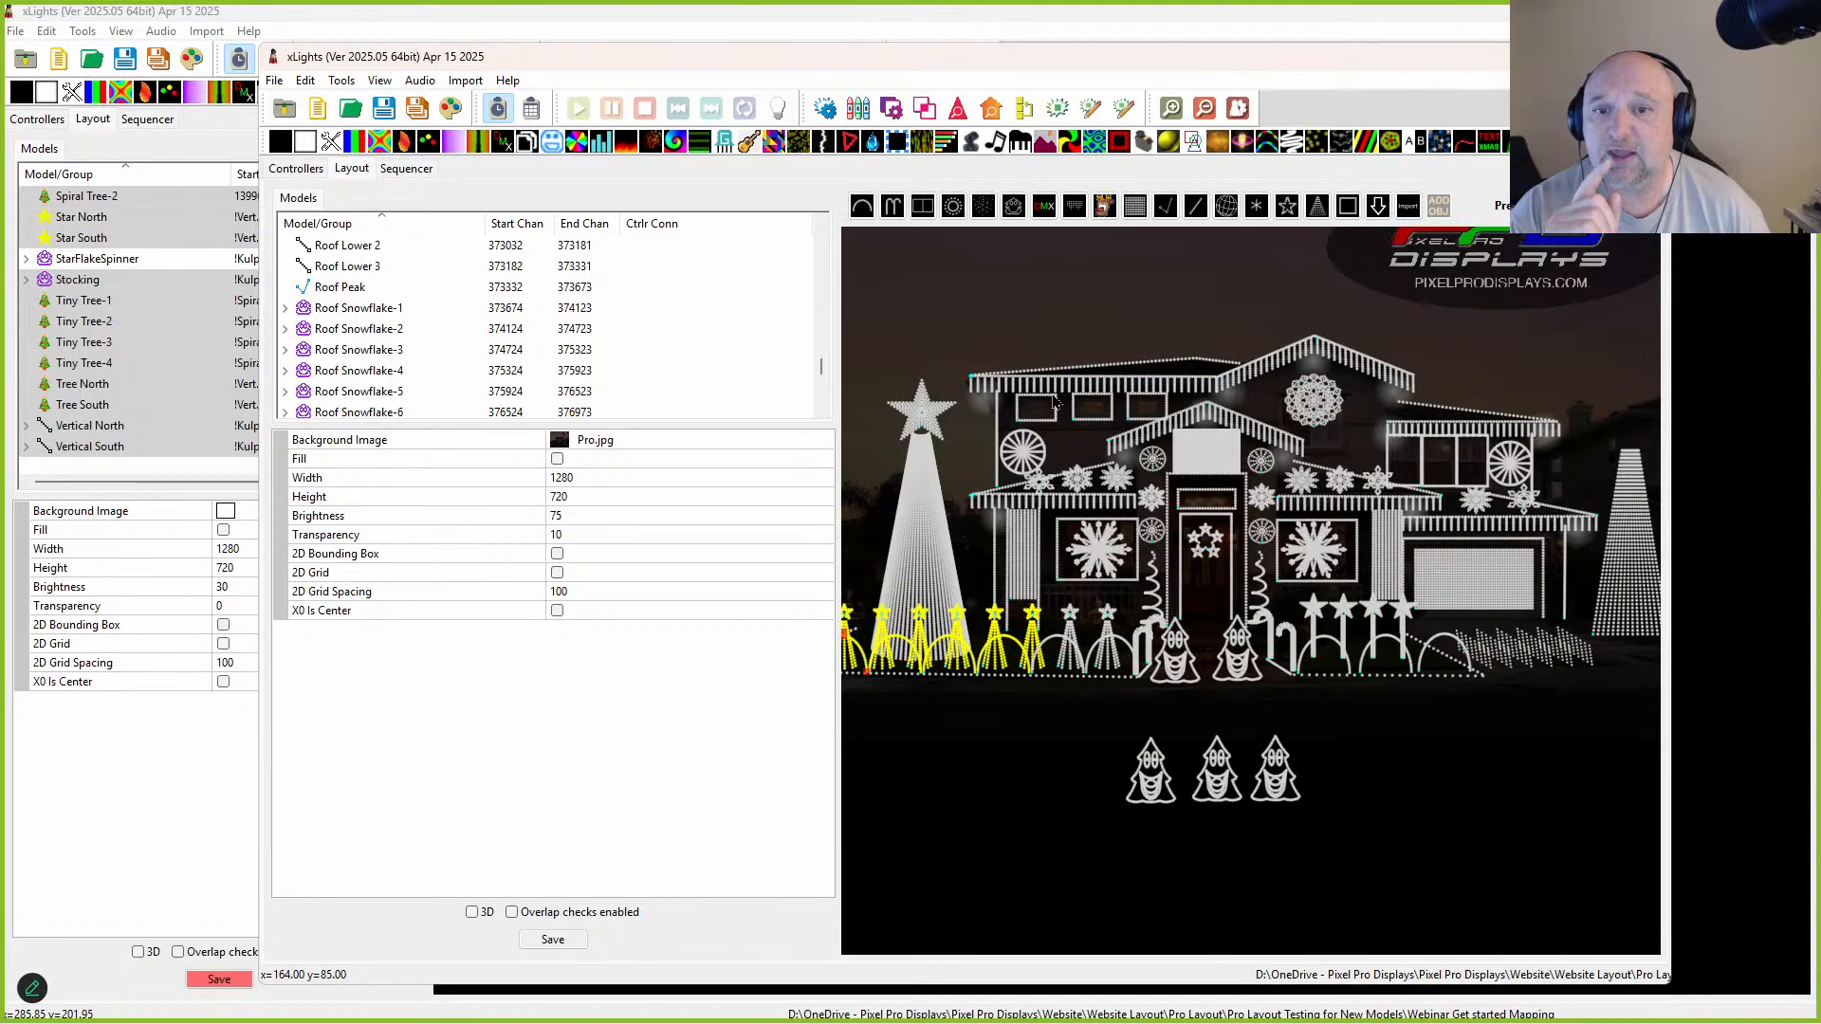
scroll(531, 283, "up", 10)
scroll(488, 320, "up", 10)
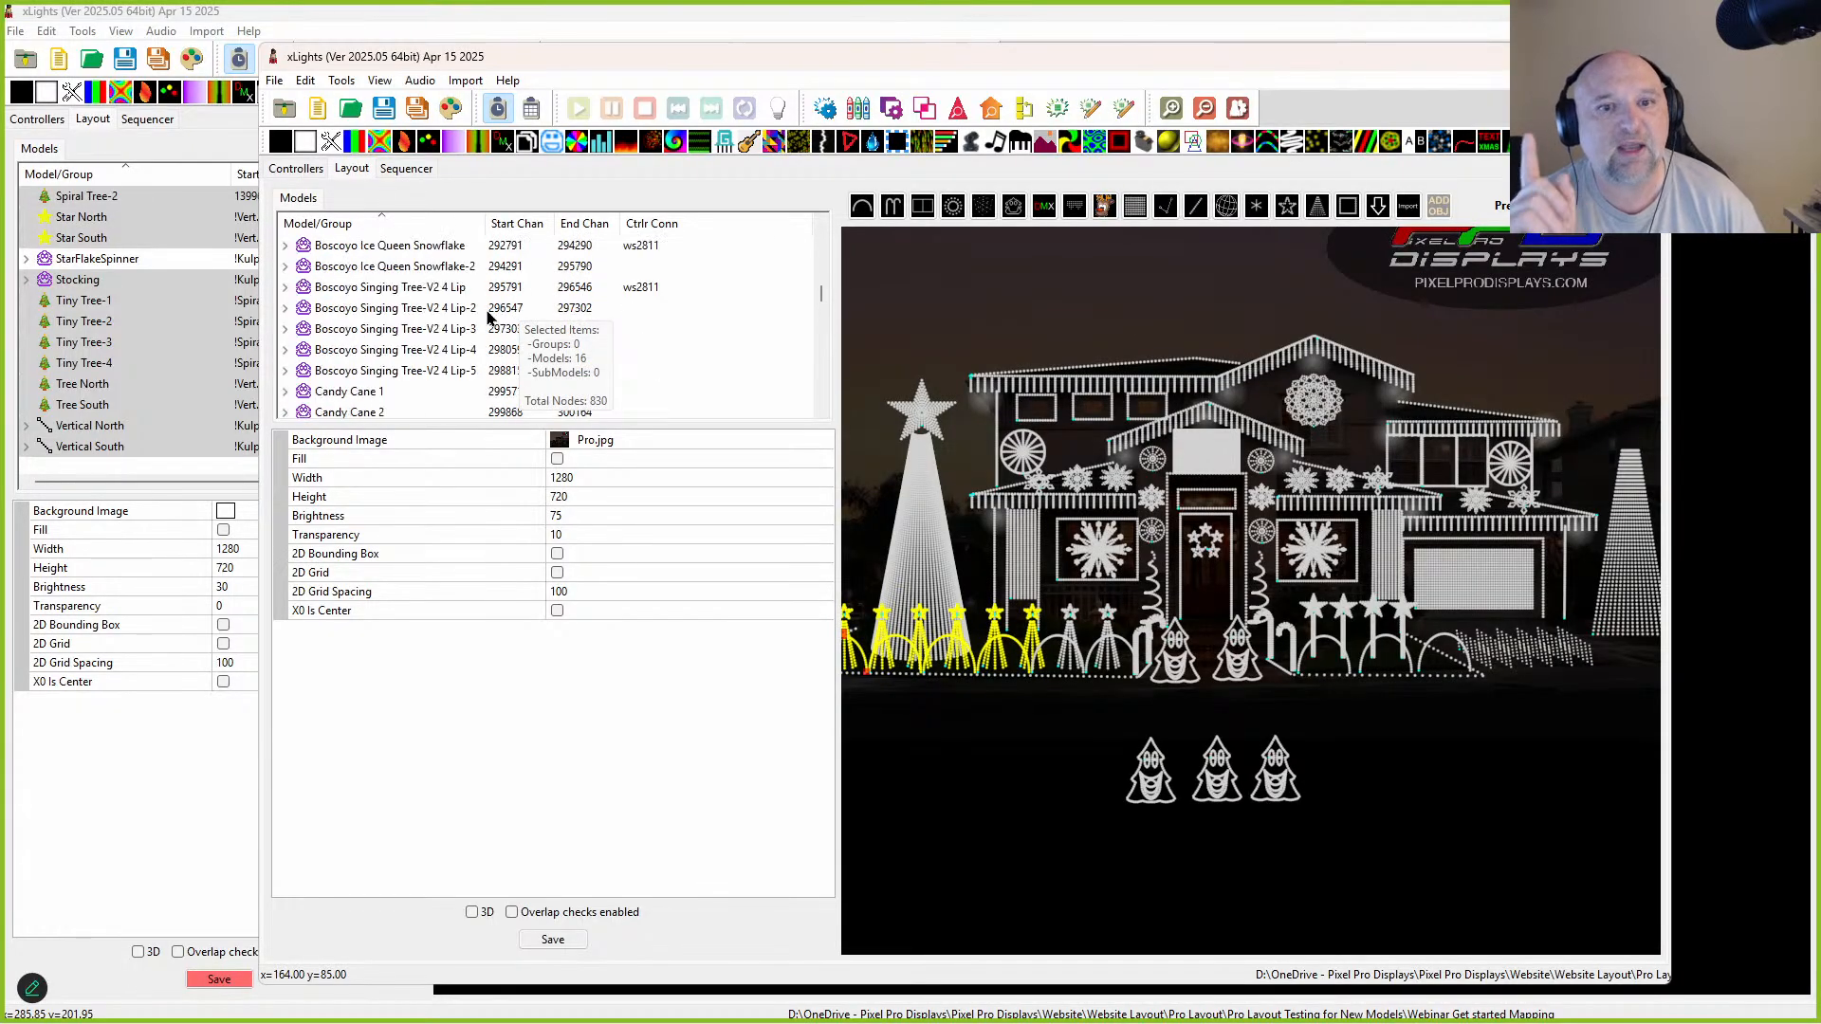
scroll(474, 323, "up", 10)
scroll(361, 361, "down", 2)
left_click(322, 351)
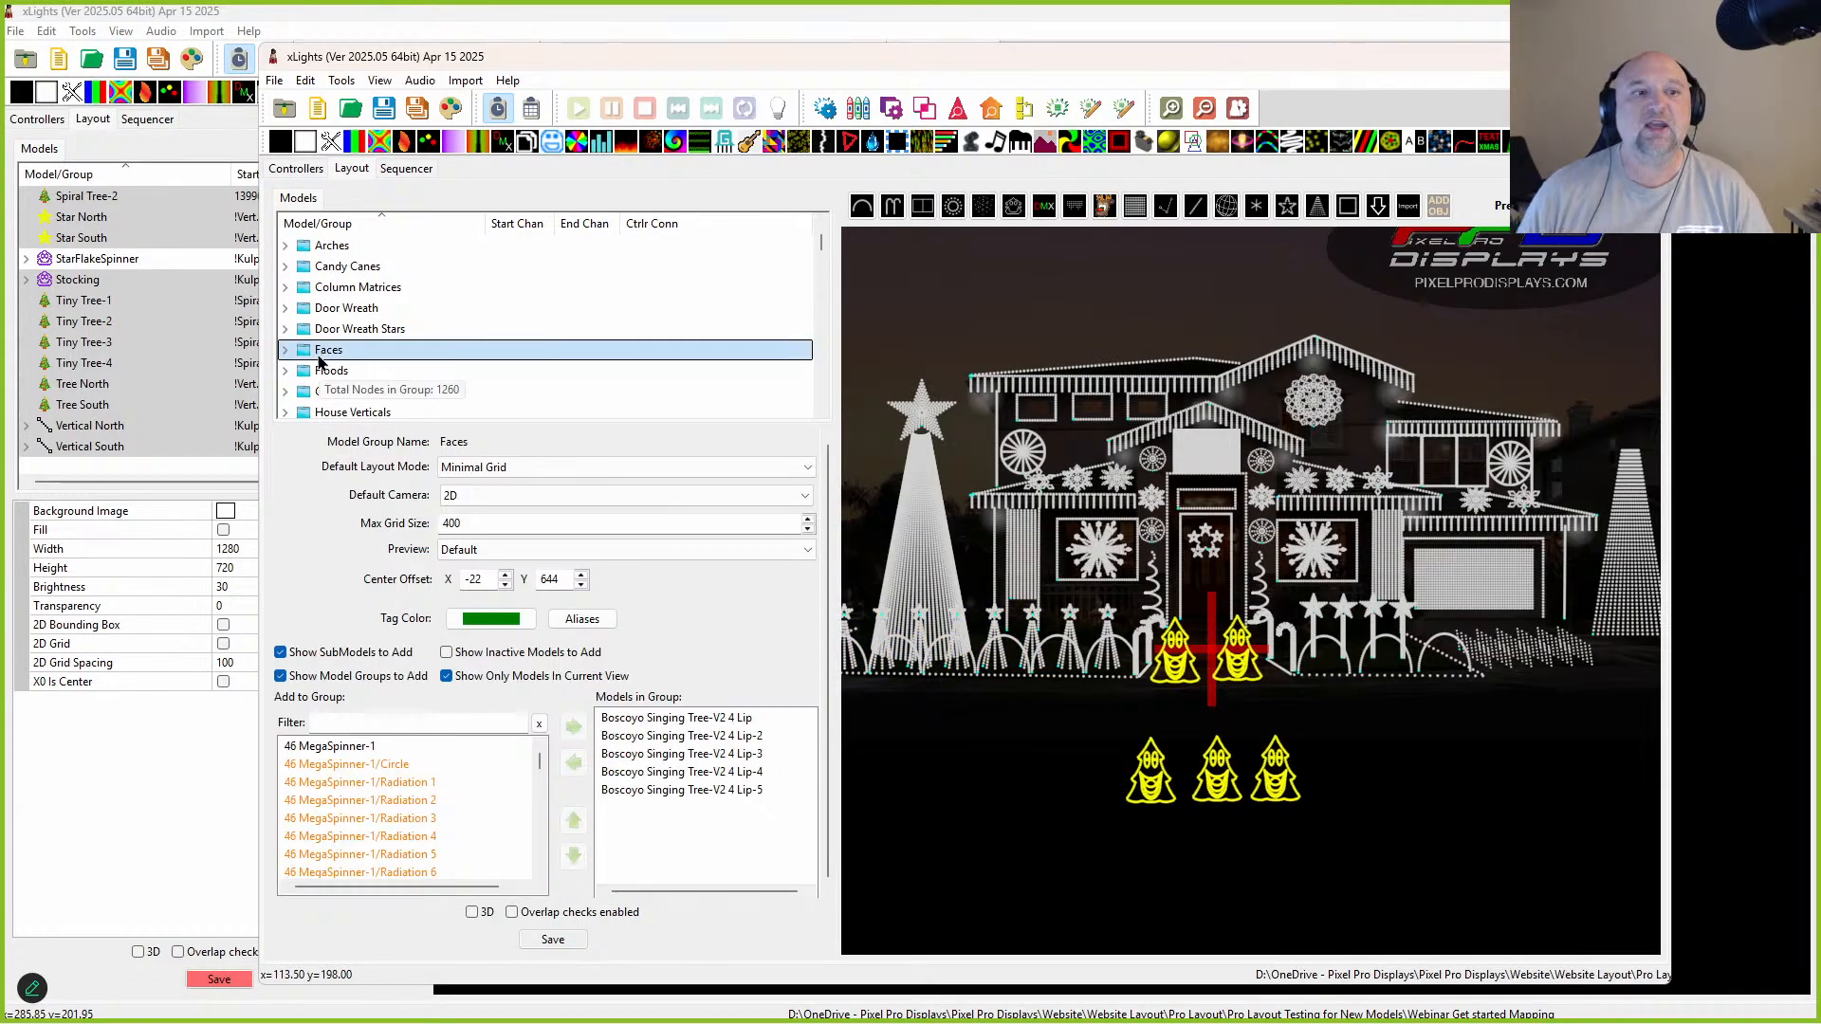
right_click(317, 353)
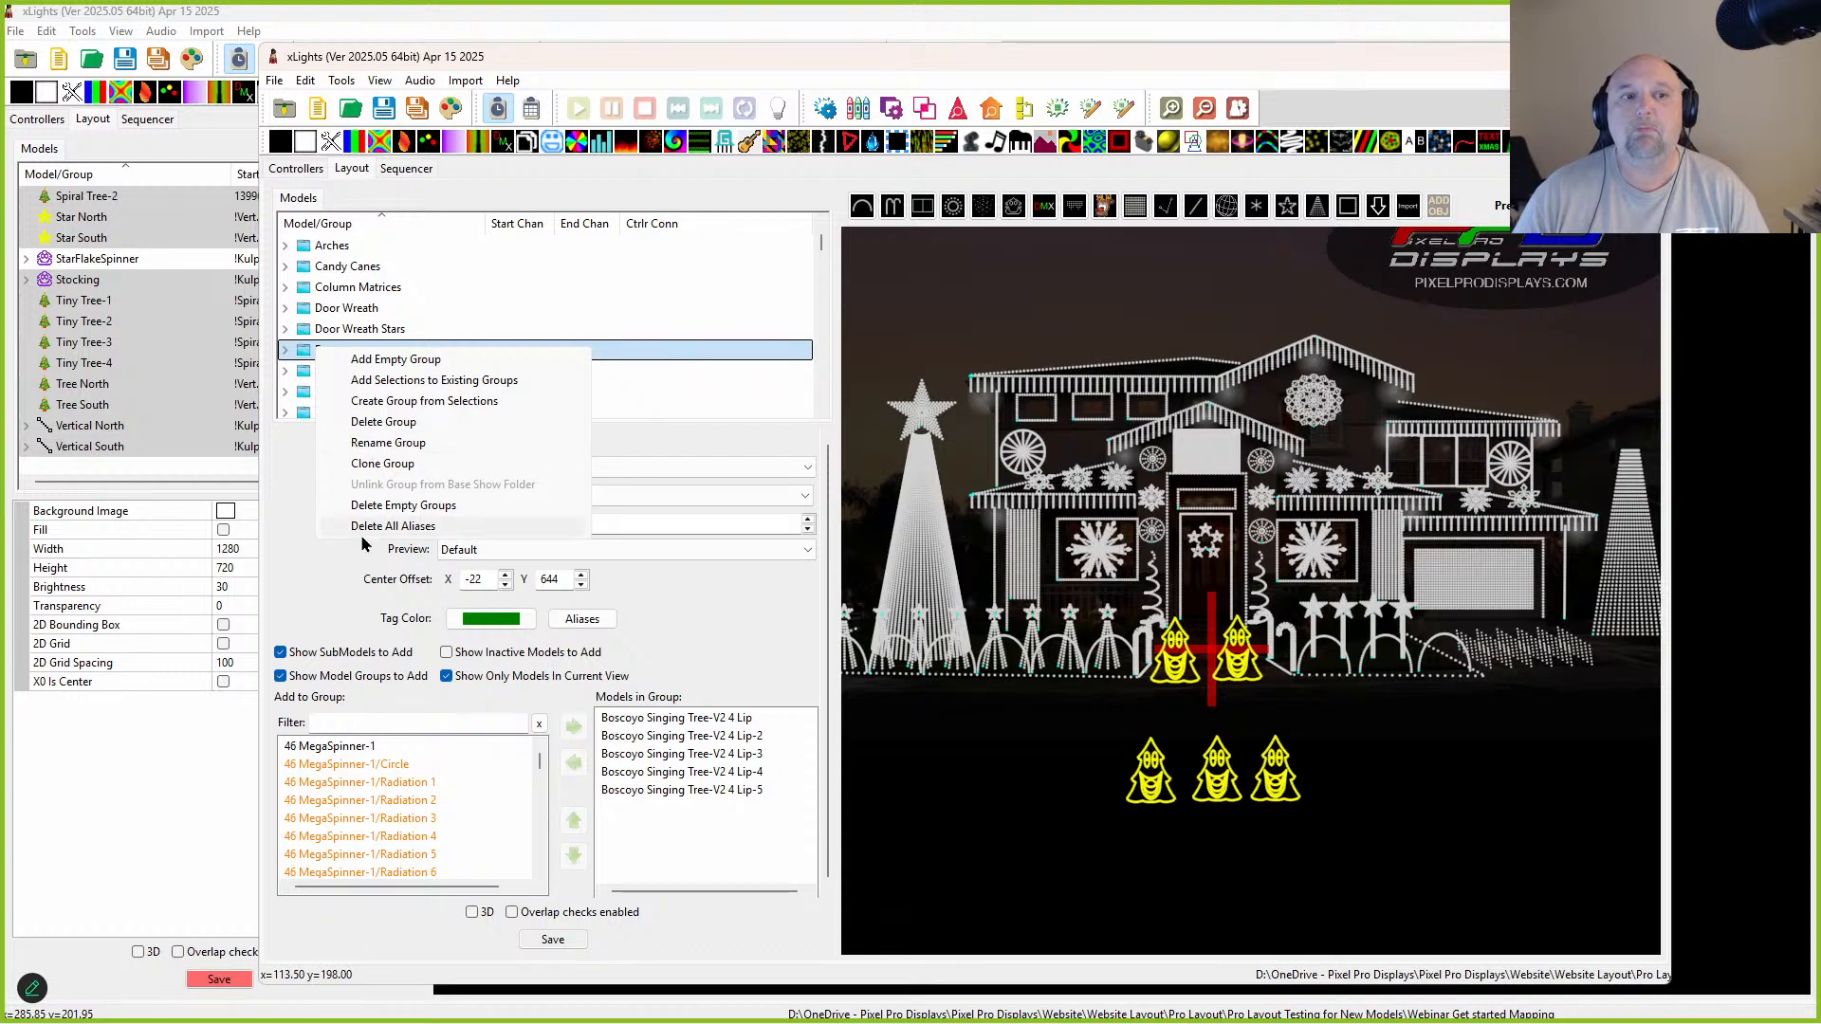
left_click(298, 353)
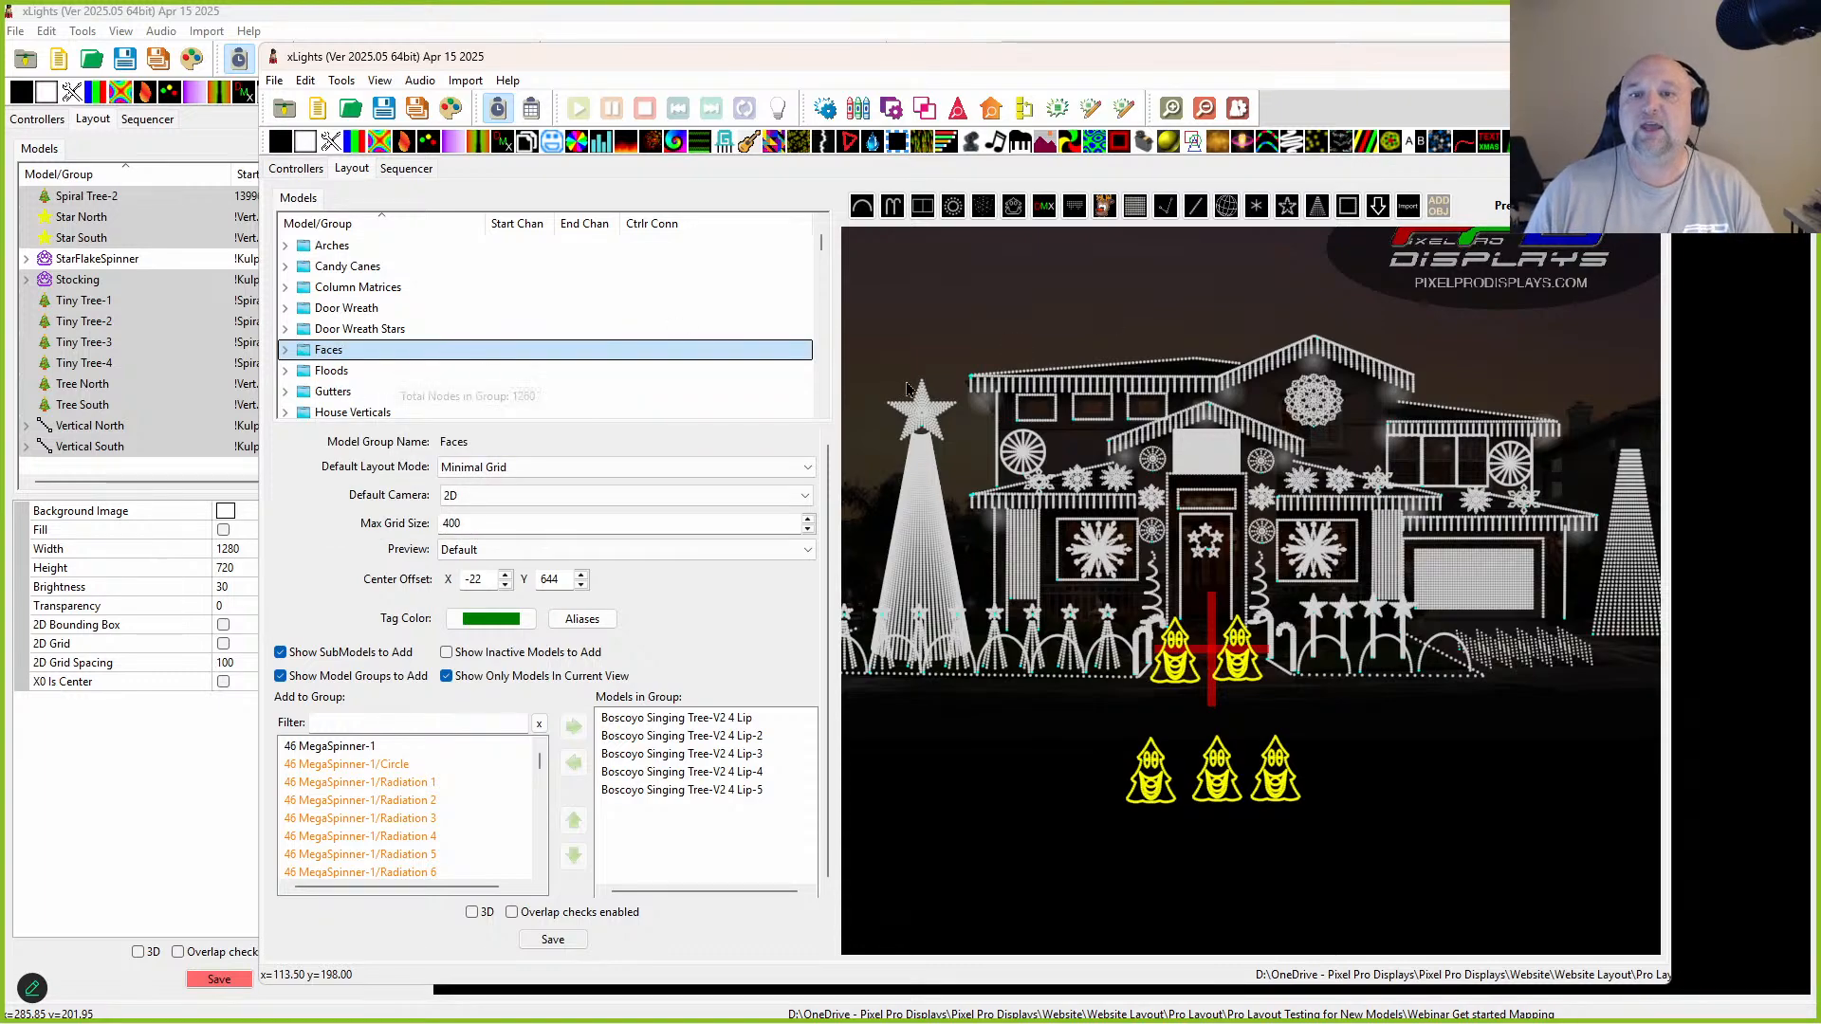
Step: Select the Floods group and examine where its flood lights sit on the house
scroll(930, 427, "up", 3)
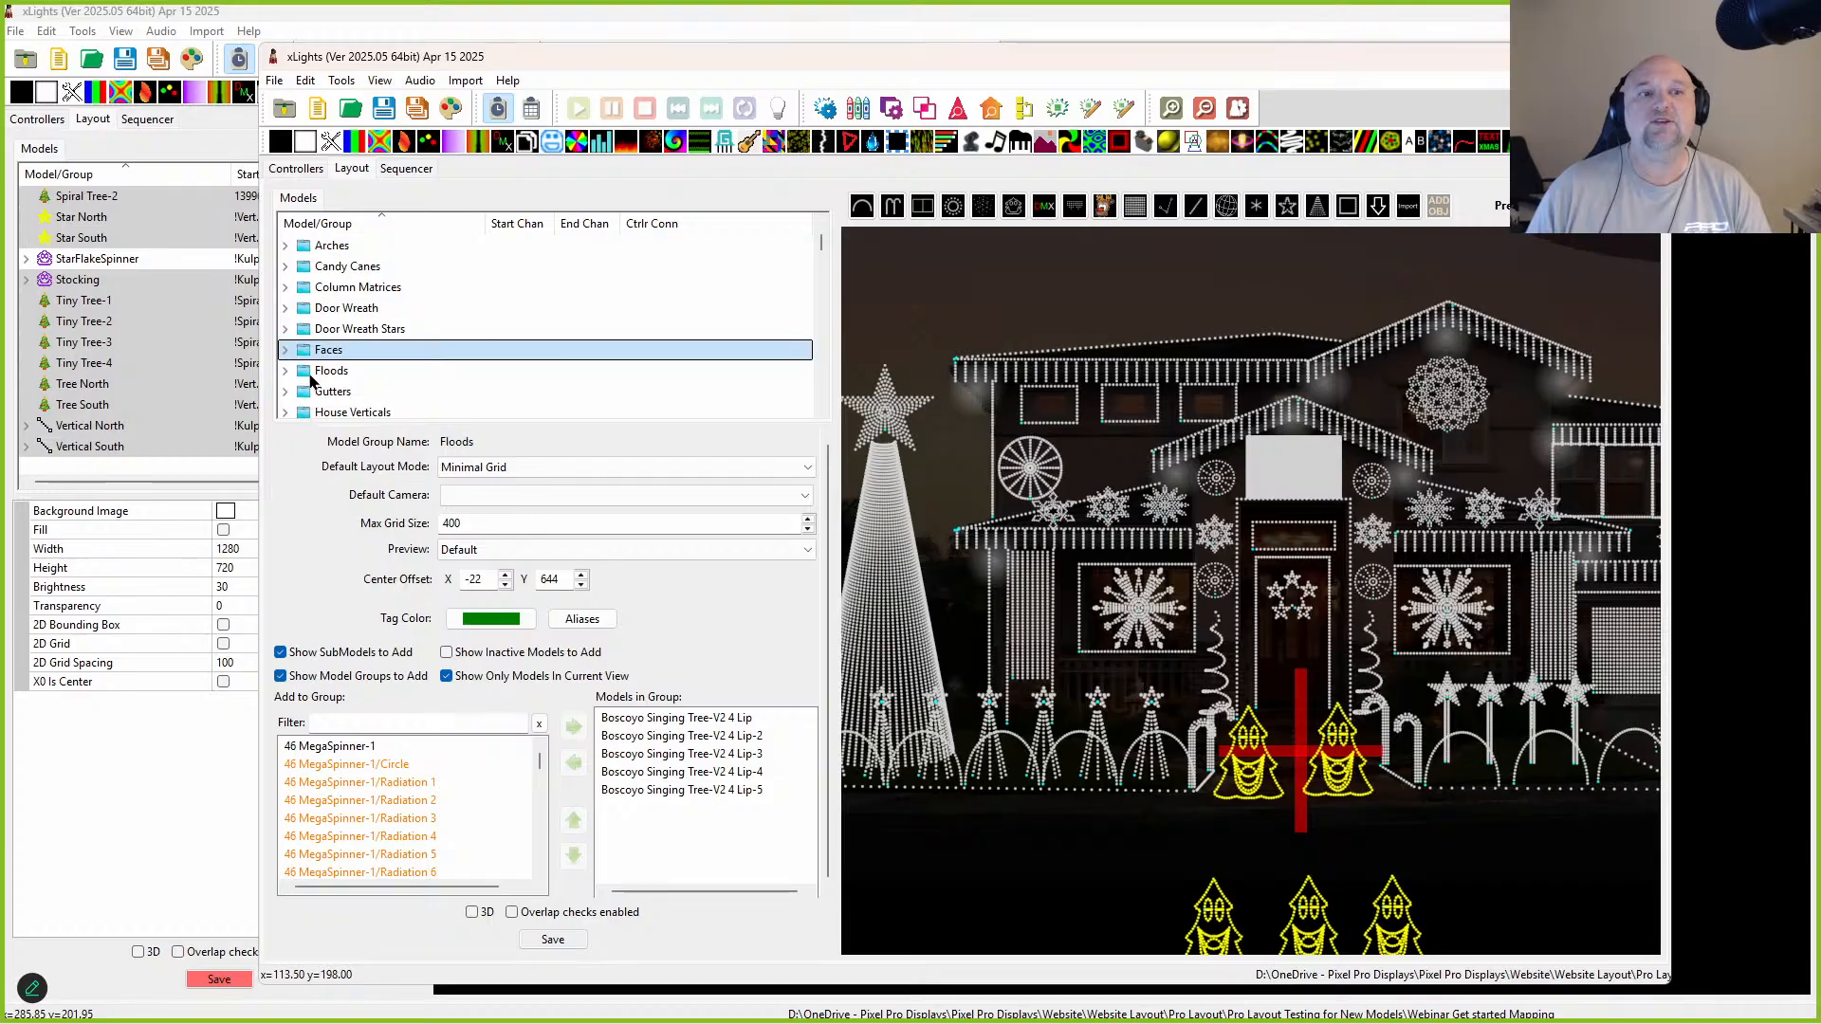
left_click(318, 371)
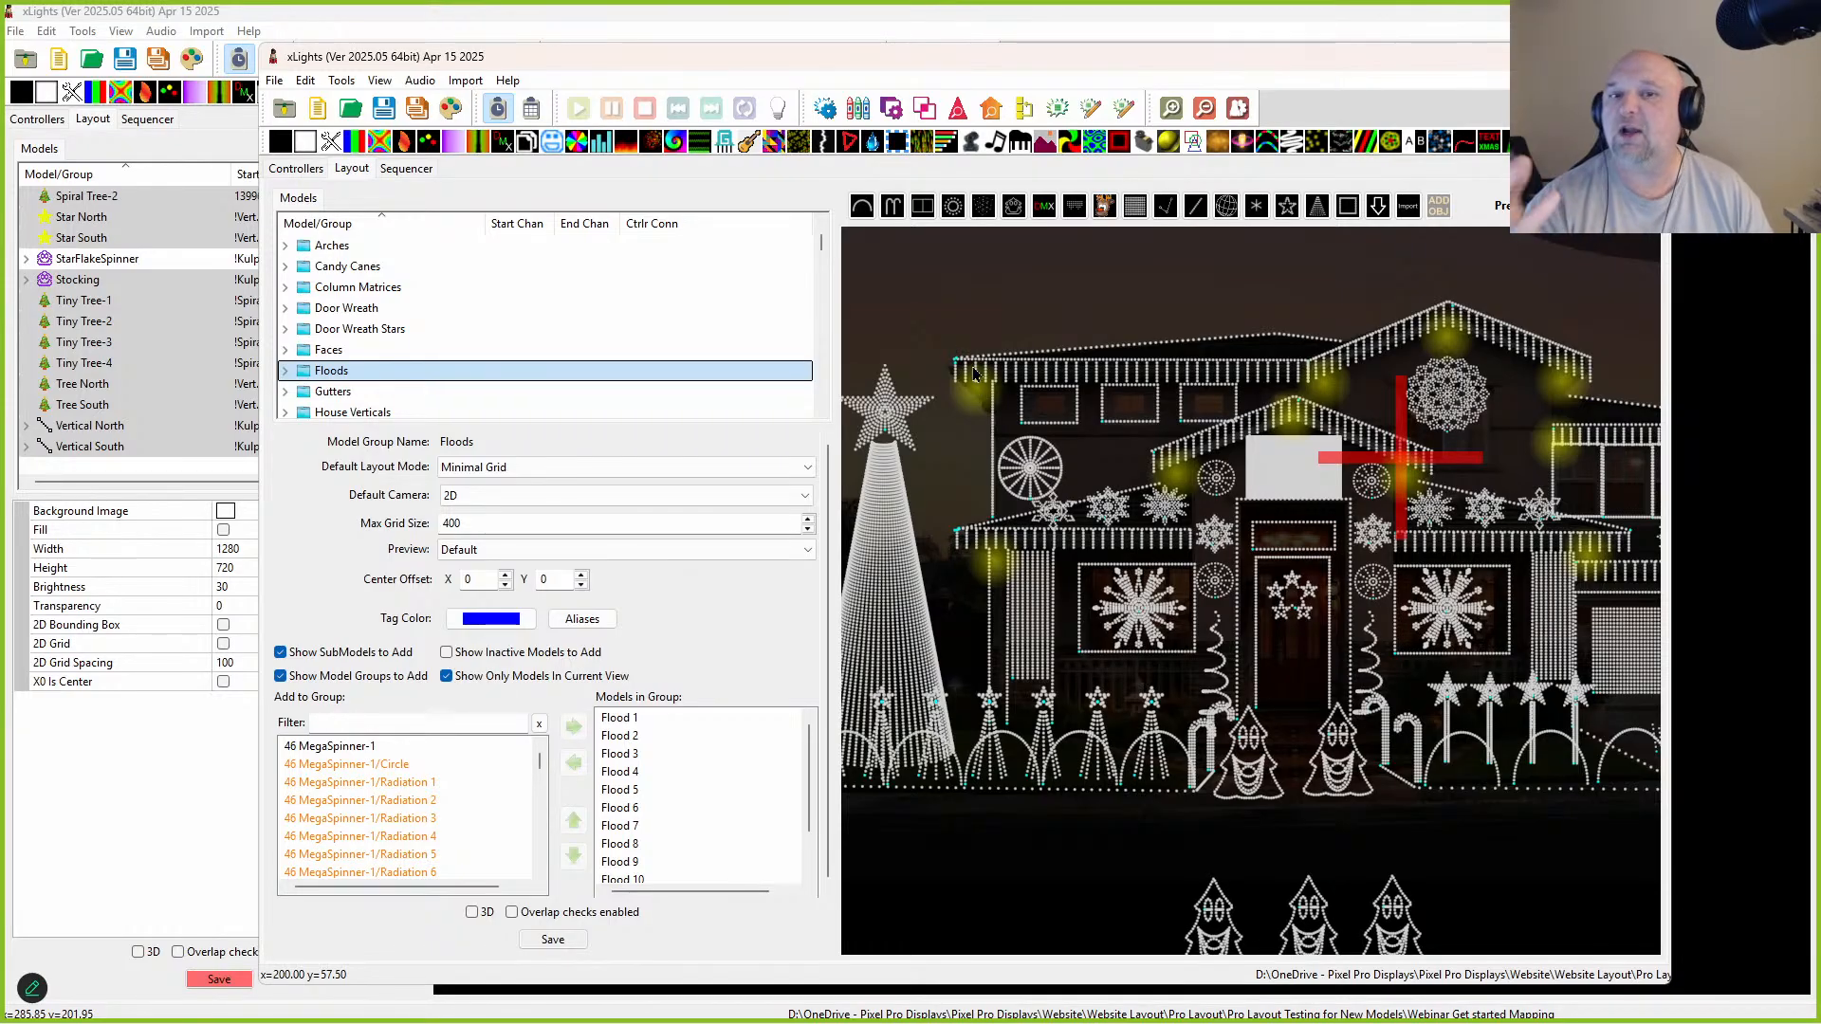
scroll(974, 383, "up", 10)
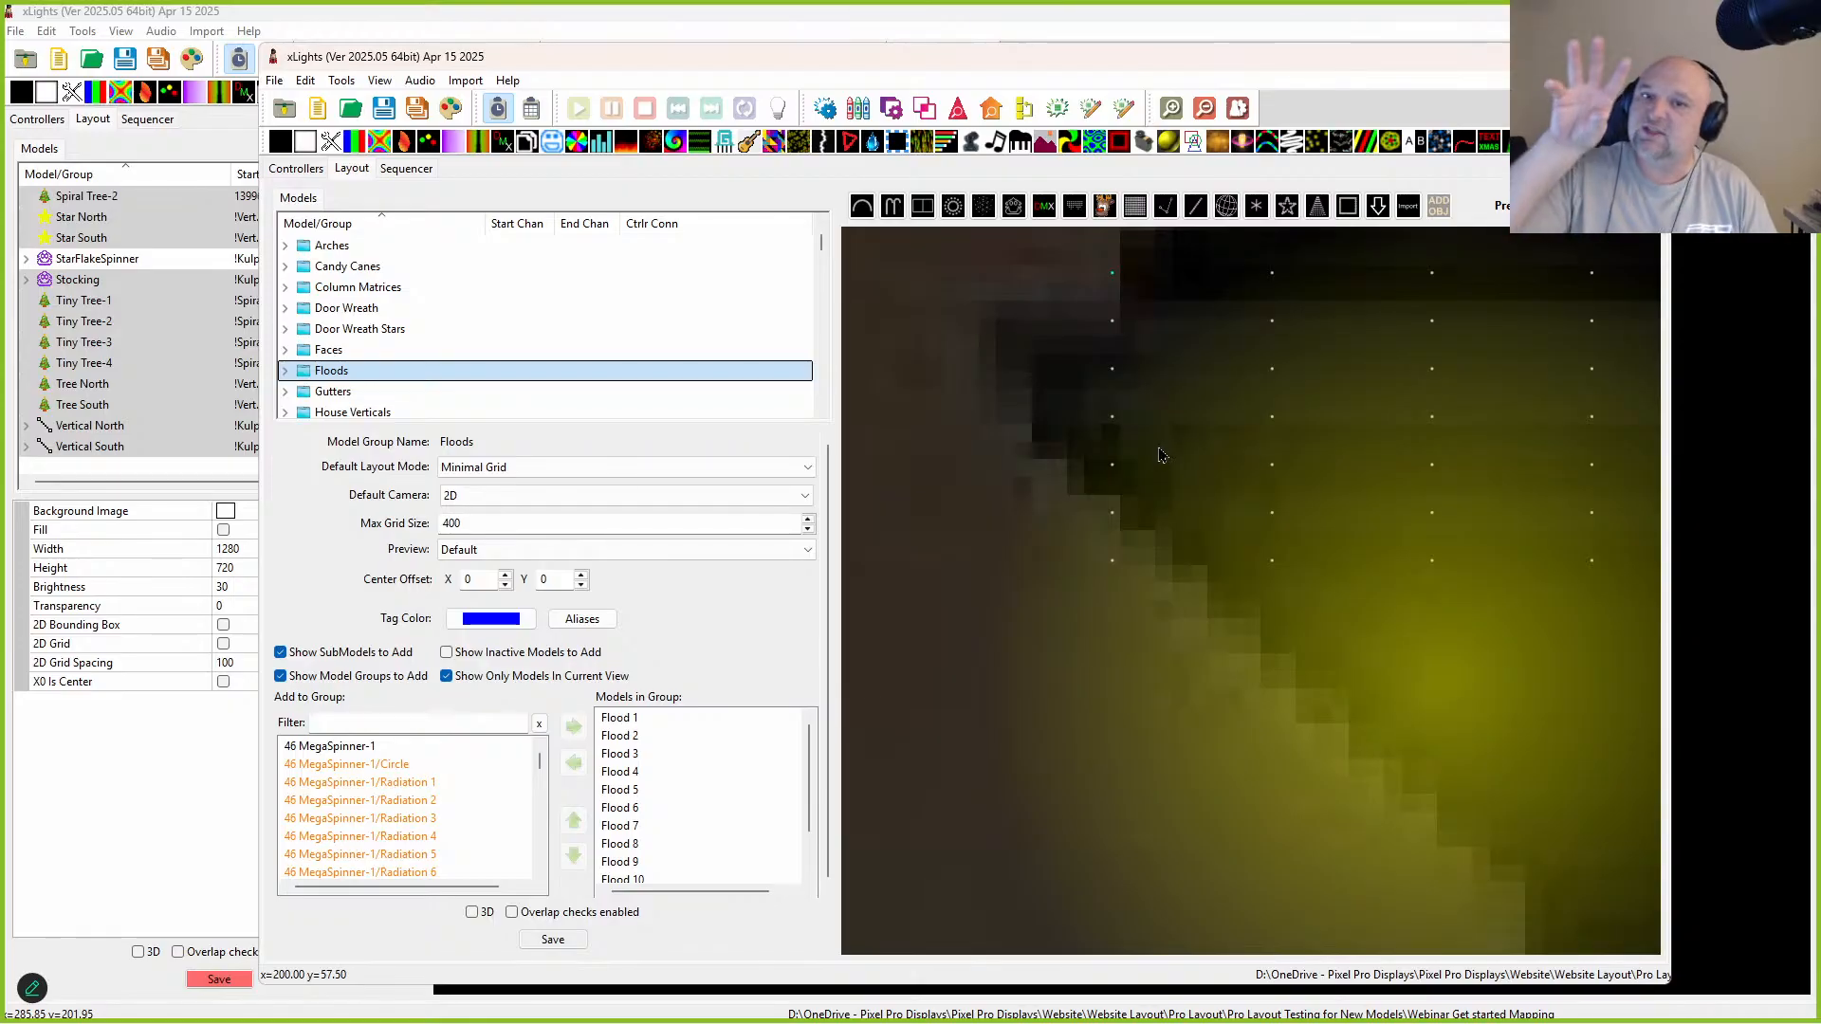
scroll(1152, 445, "down", 5)
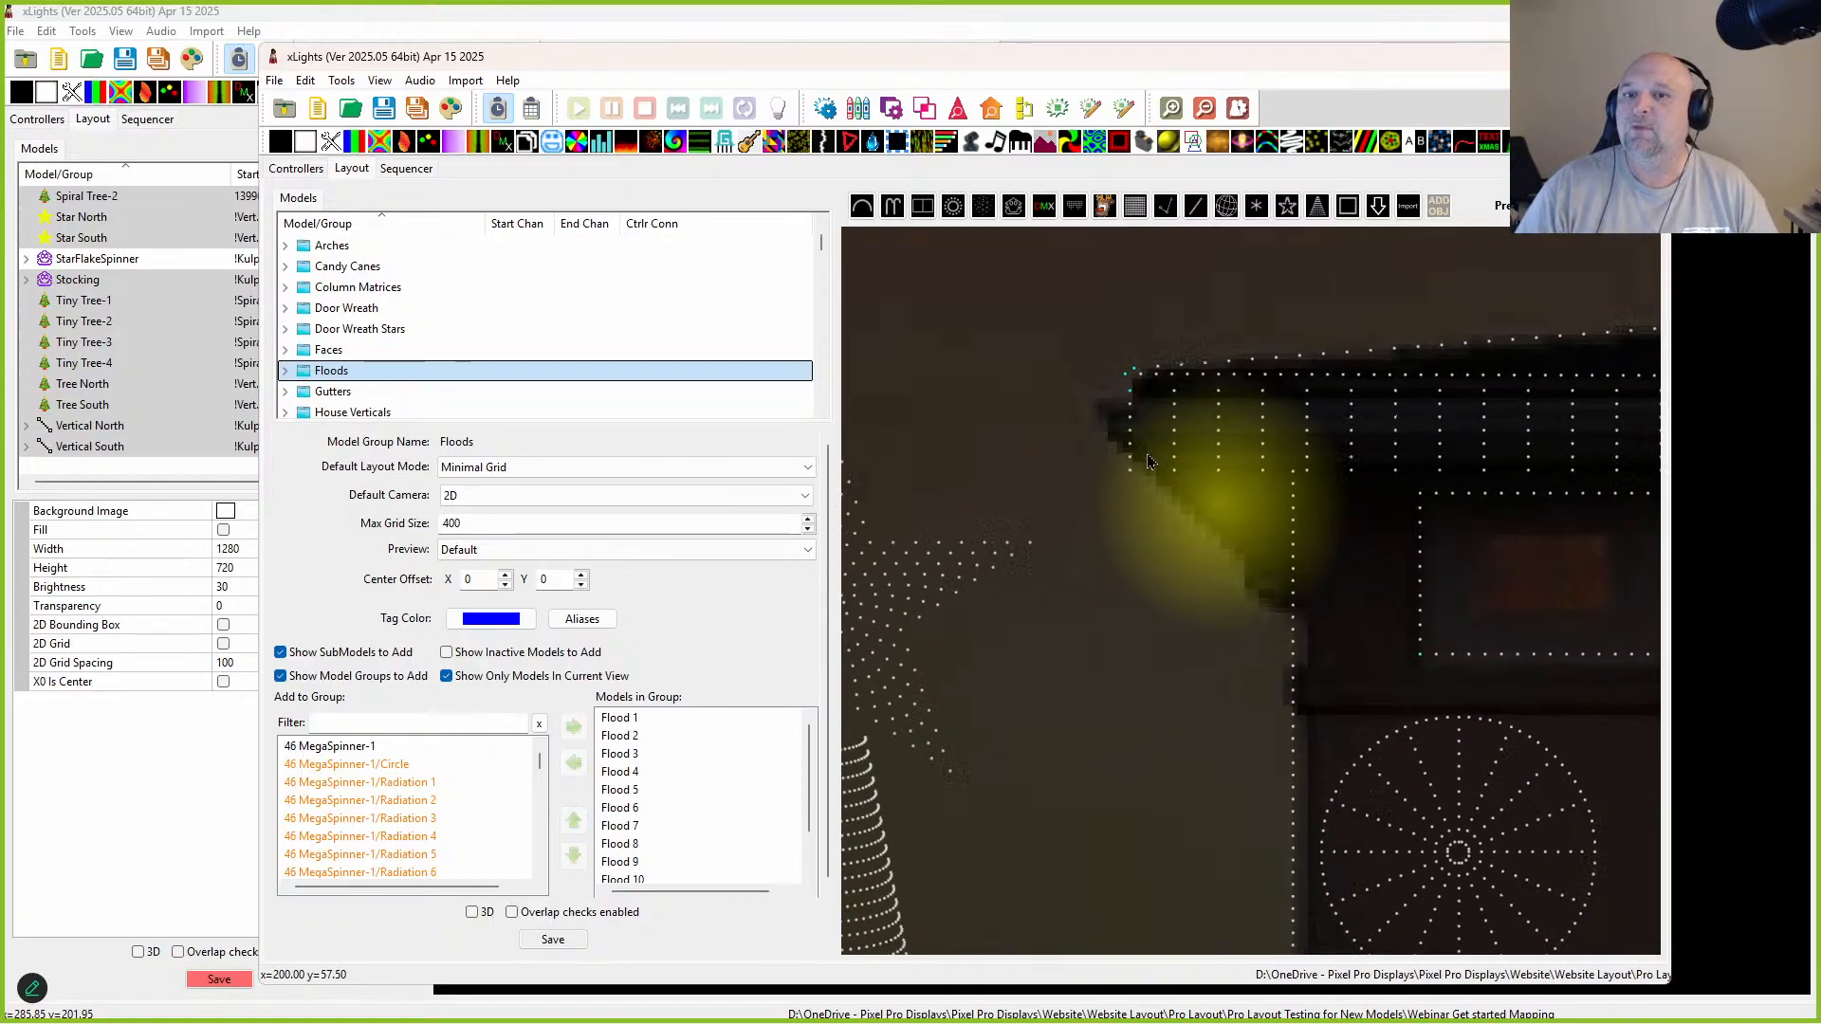
scroll(1147, 462, "down", 5)
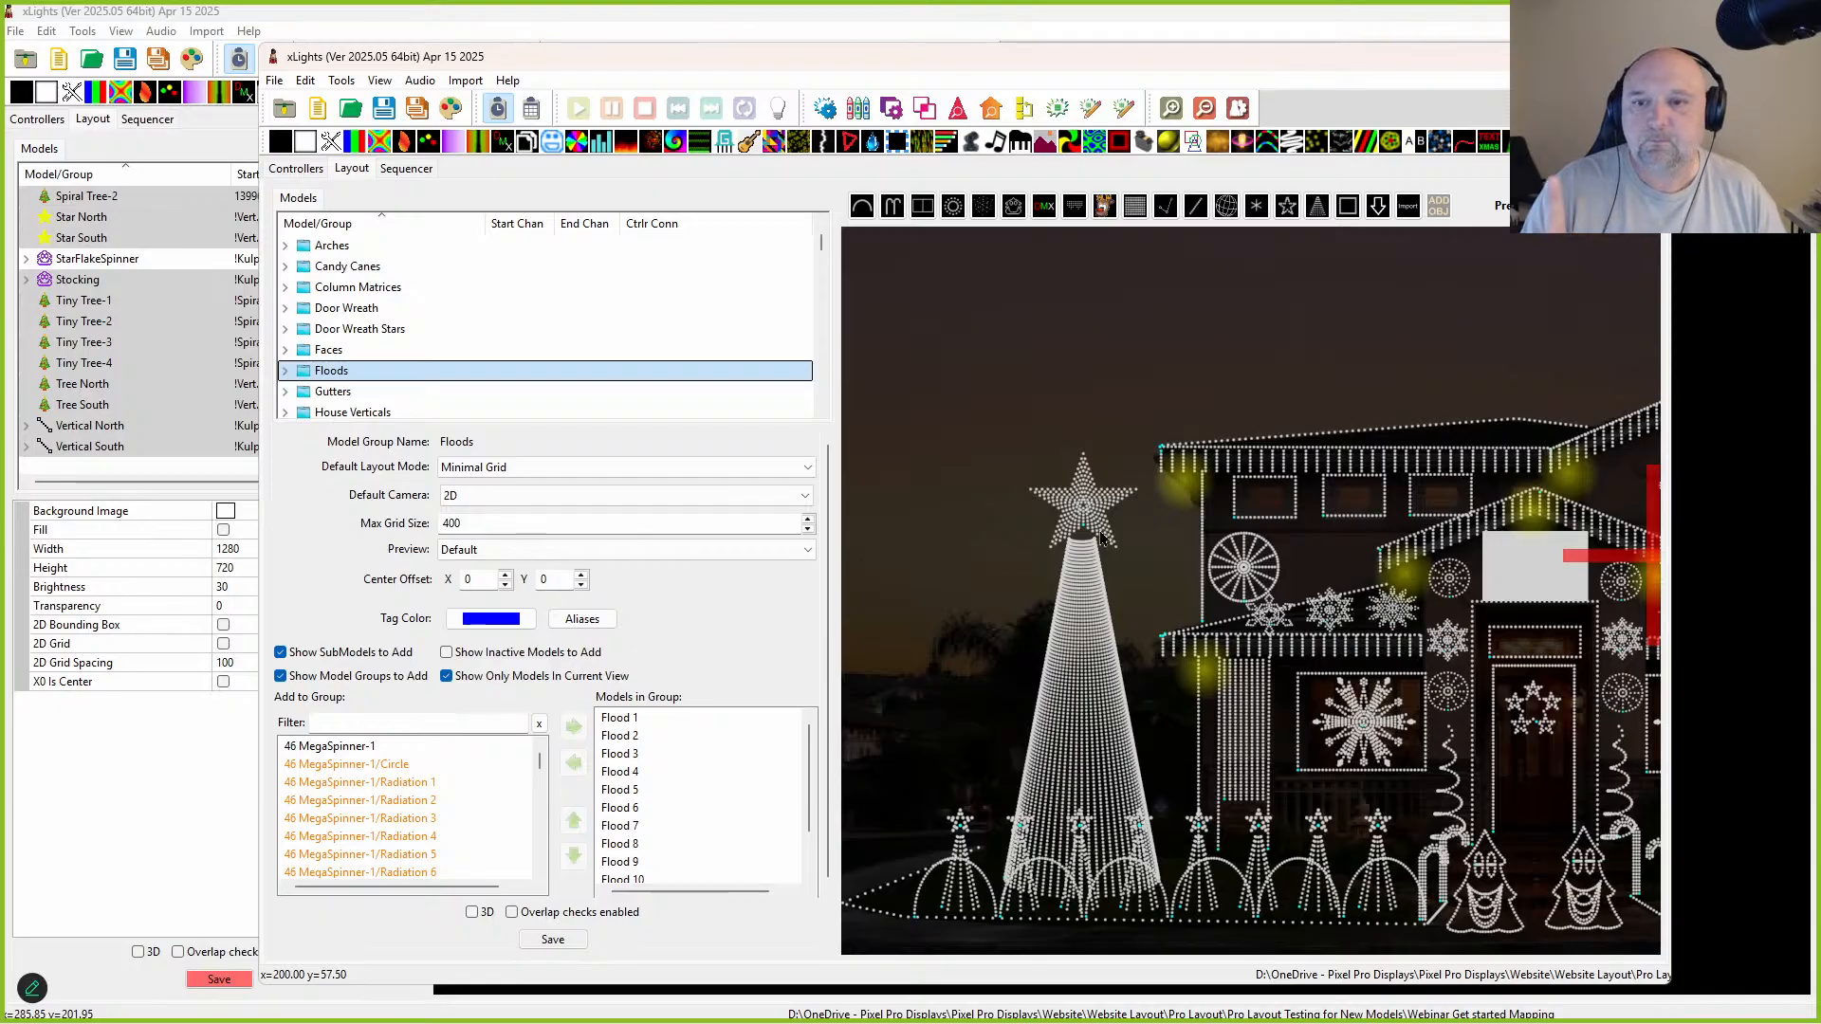
Step: Select the flood light under the left end of the upper gutter and examine its pixel size, pixel style and transparency
left_click(1204, 496)
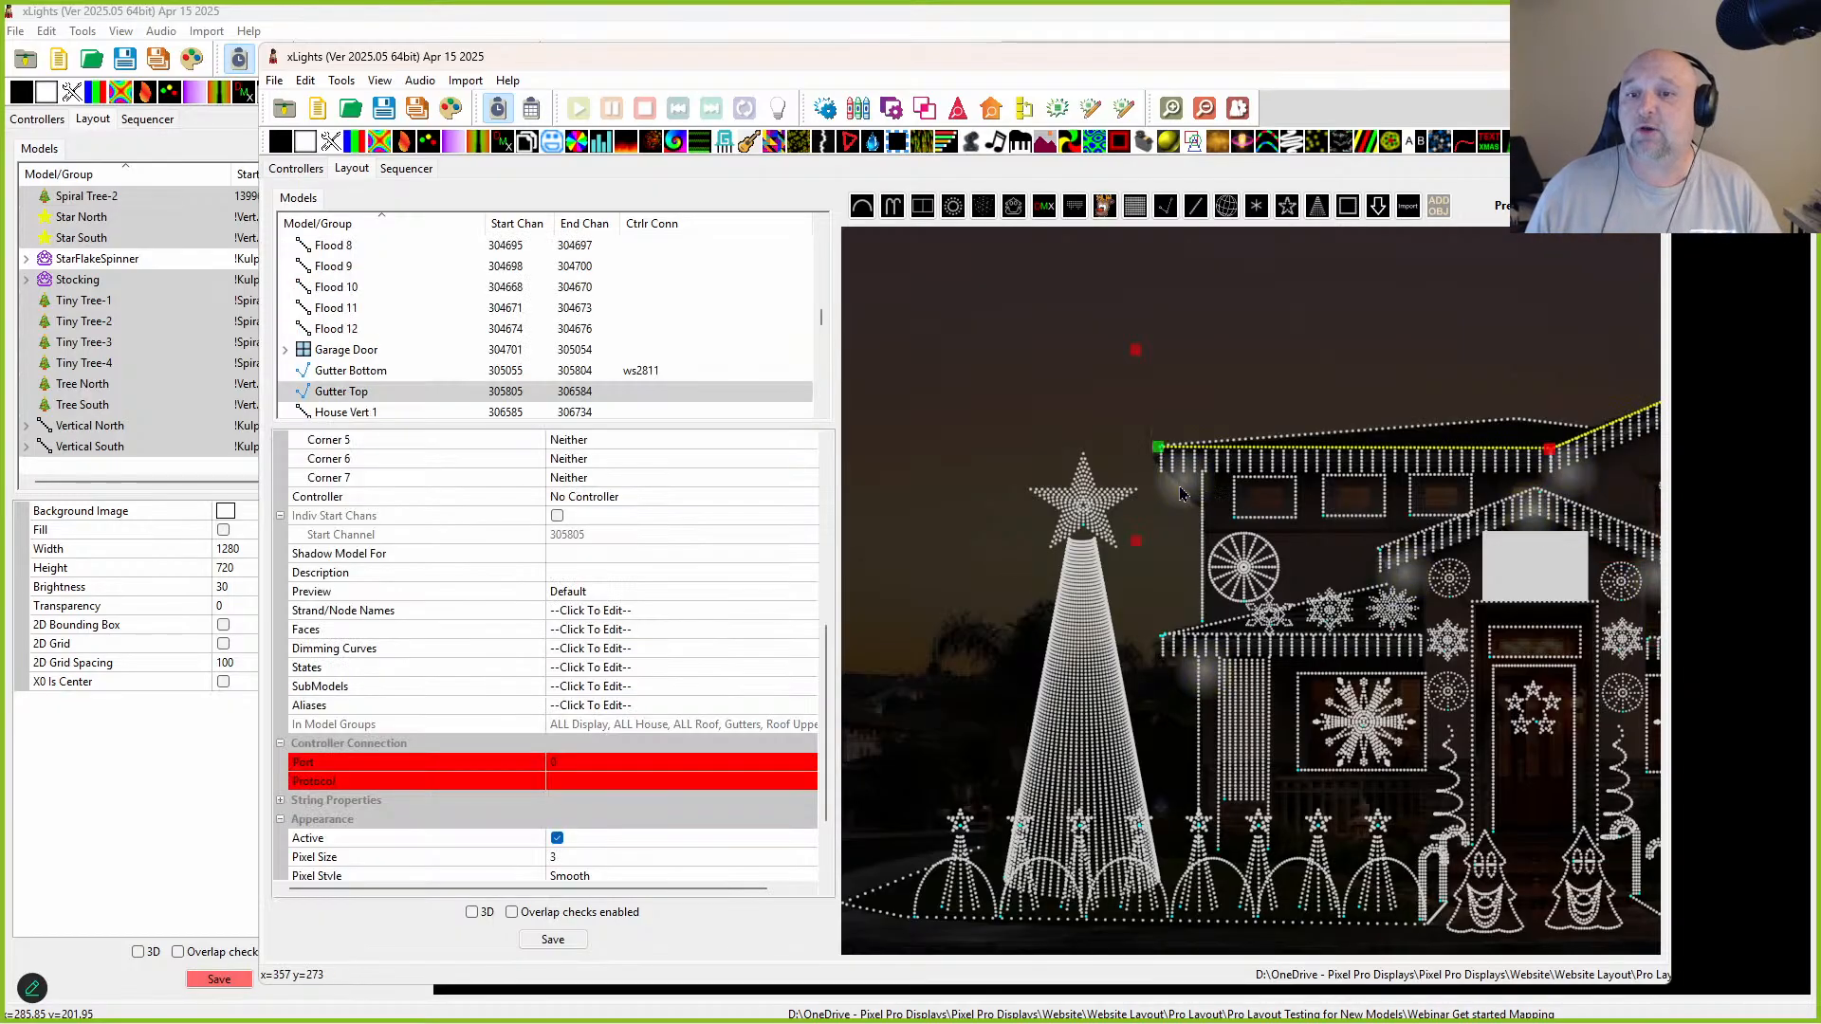
scroll(1181, 496, "up", 5)
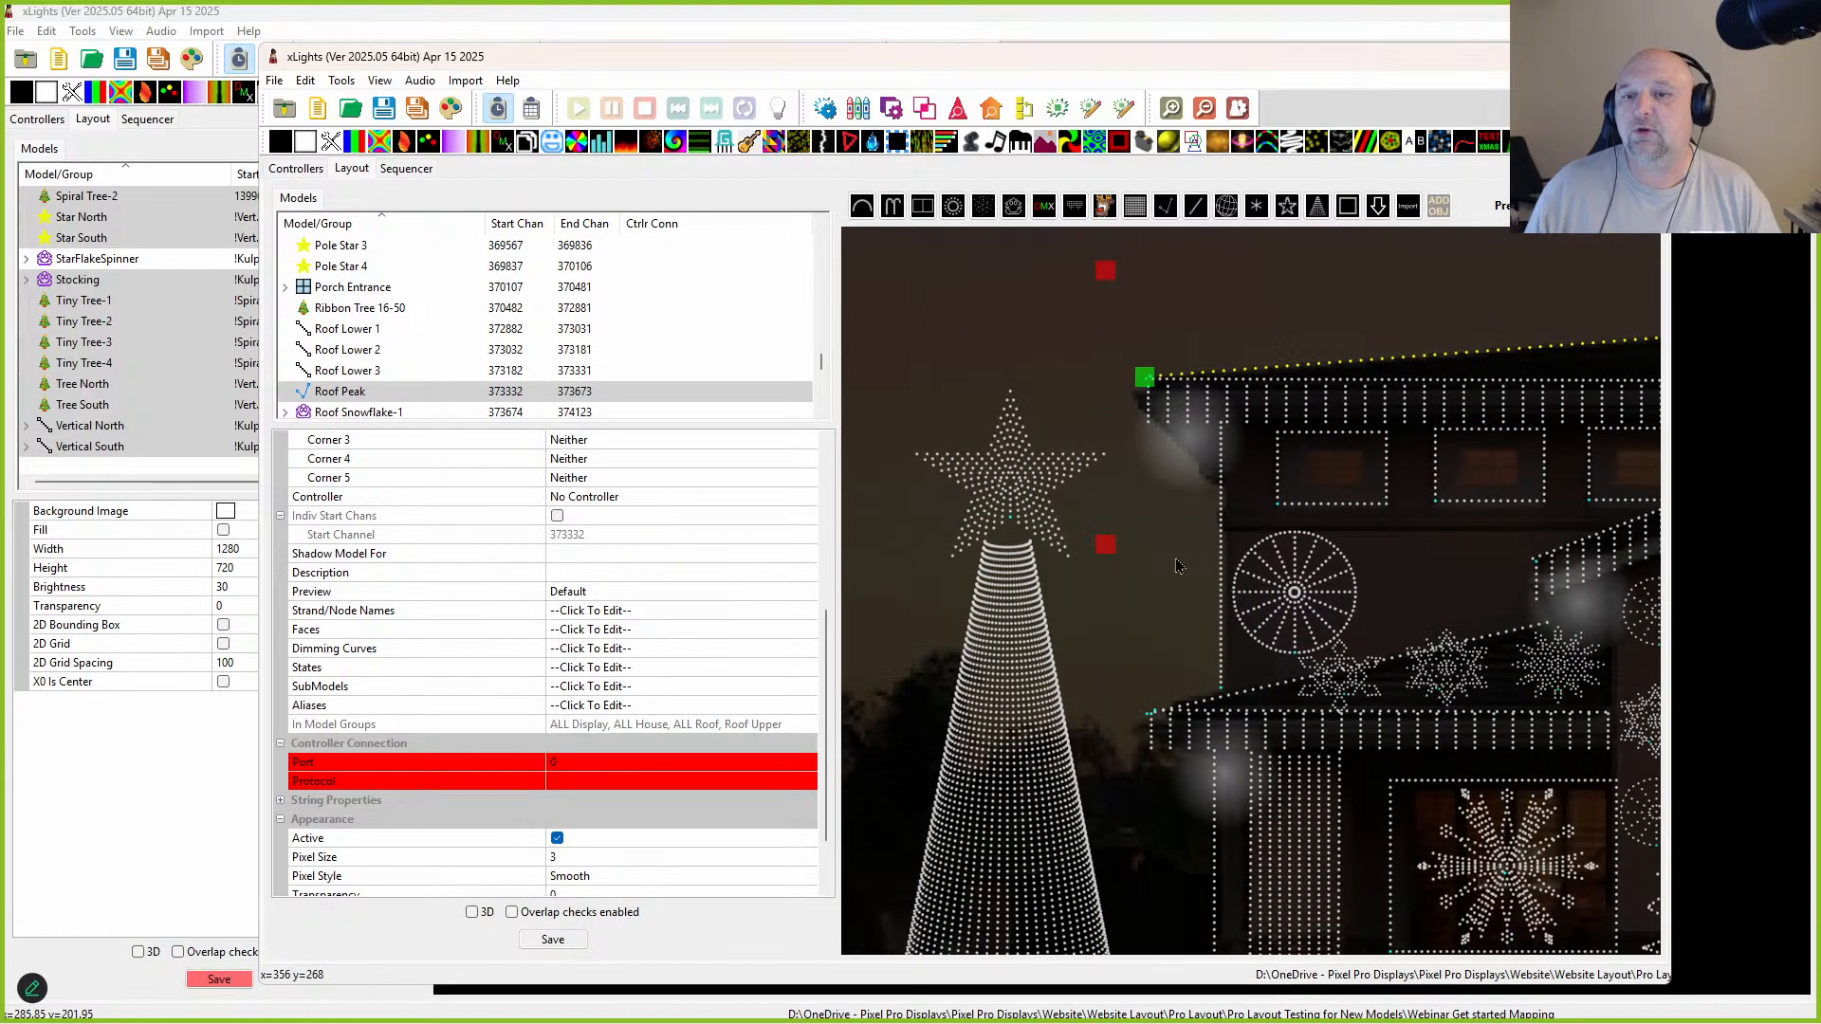
left_click(1173, 475)
left_click(1180, 408)
left_click(1181, 406)
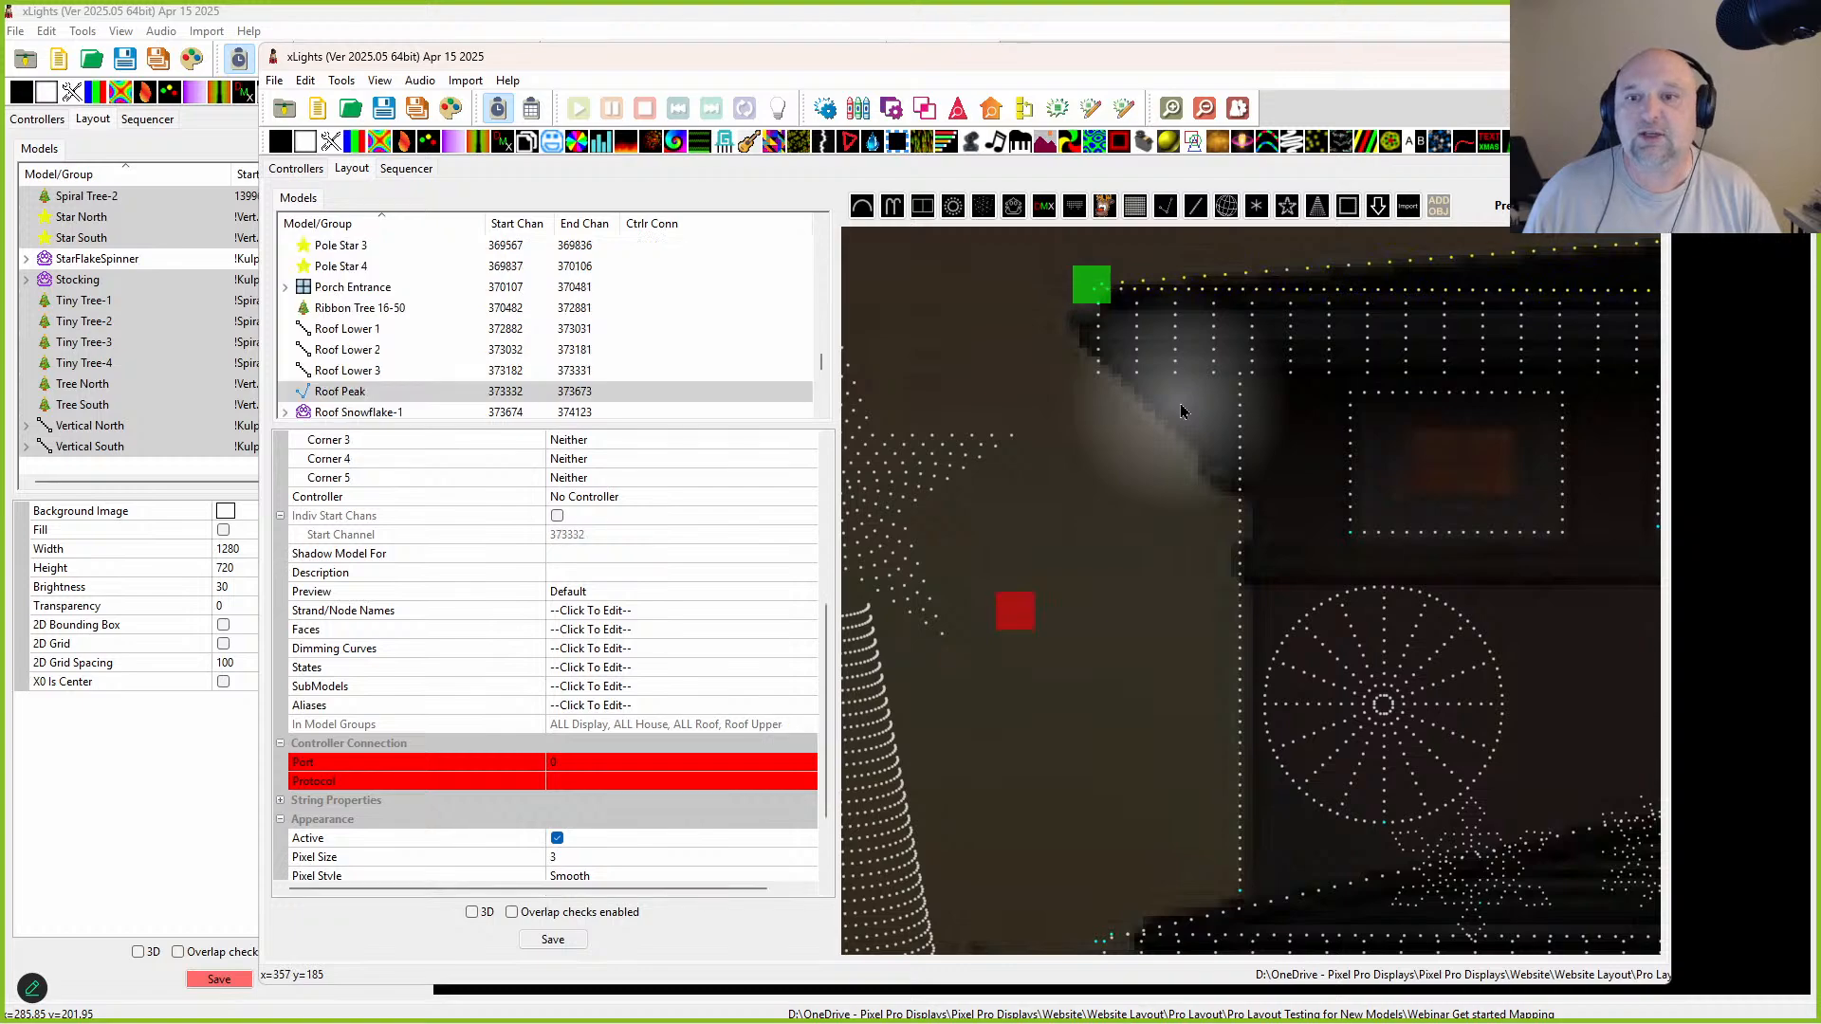
left_click(1181, 405)
left_click(1180, 406)
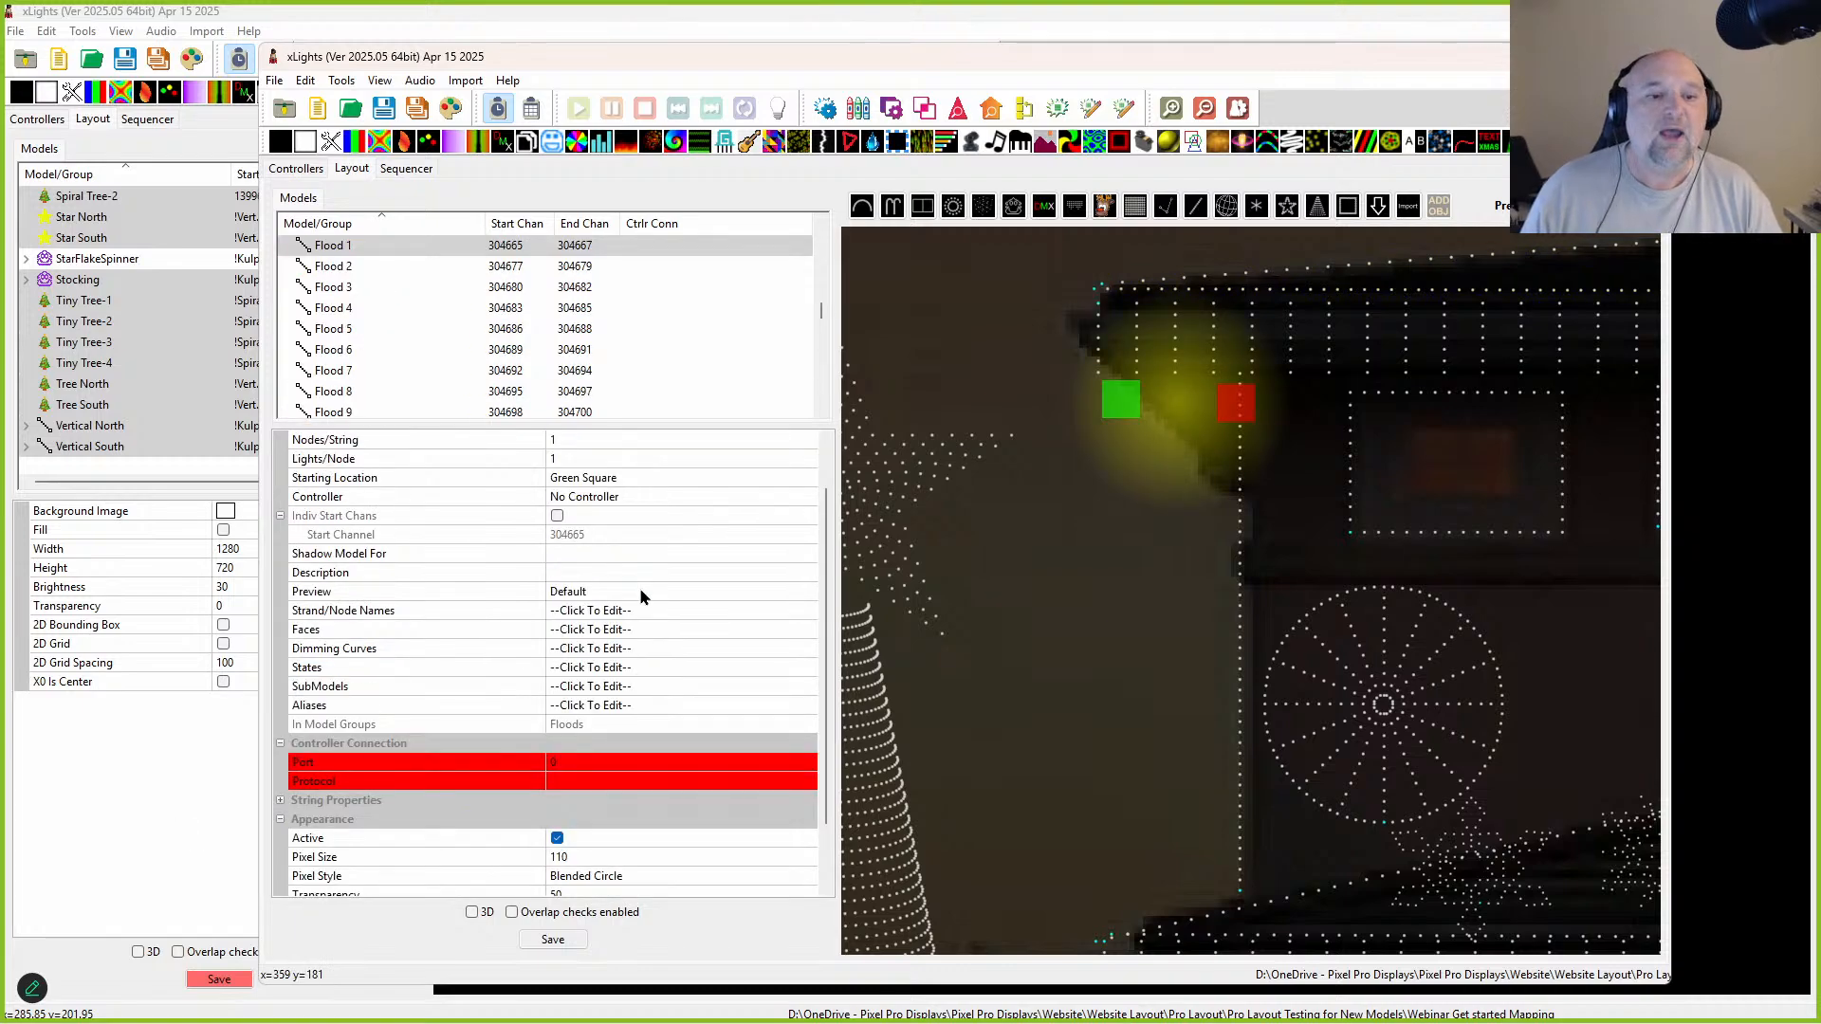
scroll(640, 590, "down", 2)
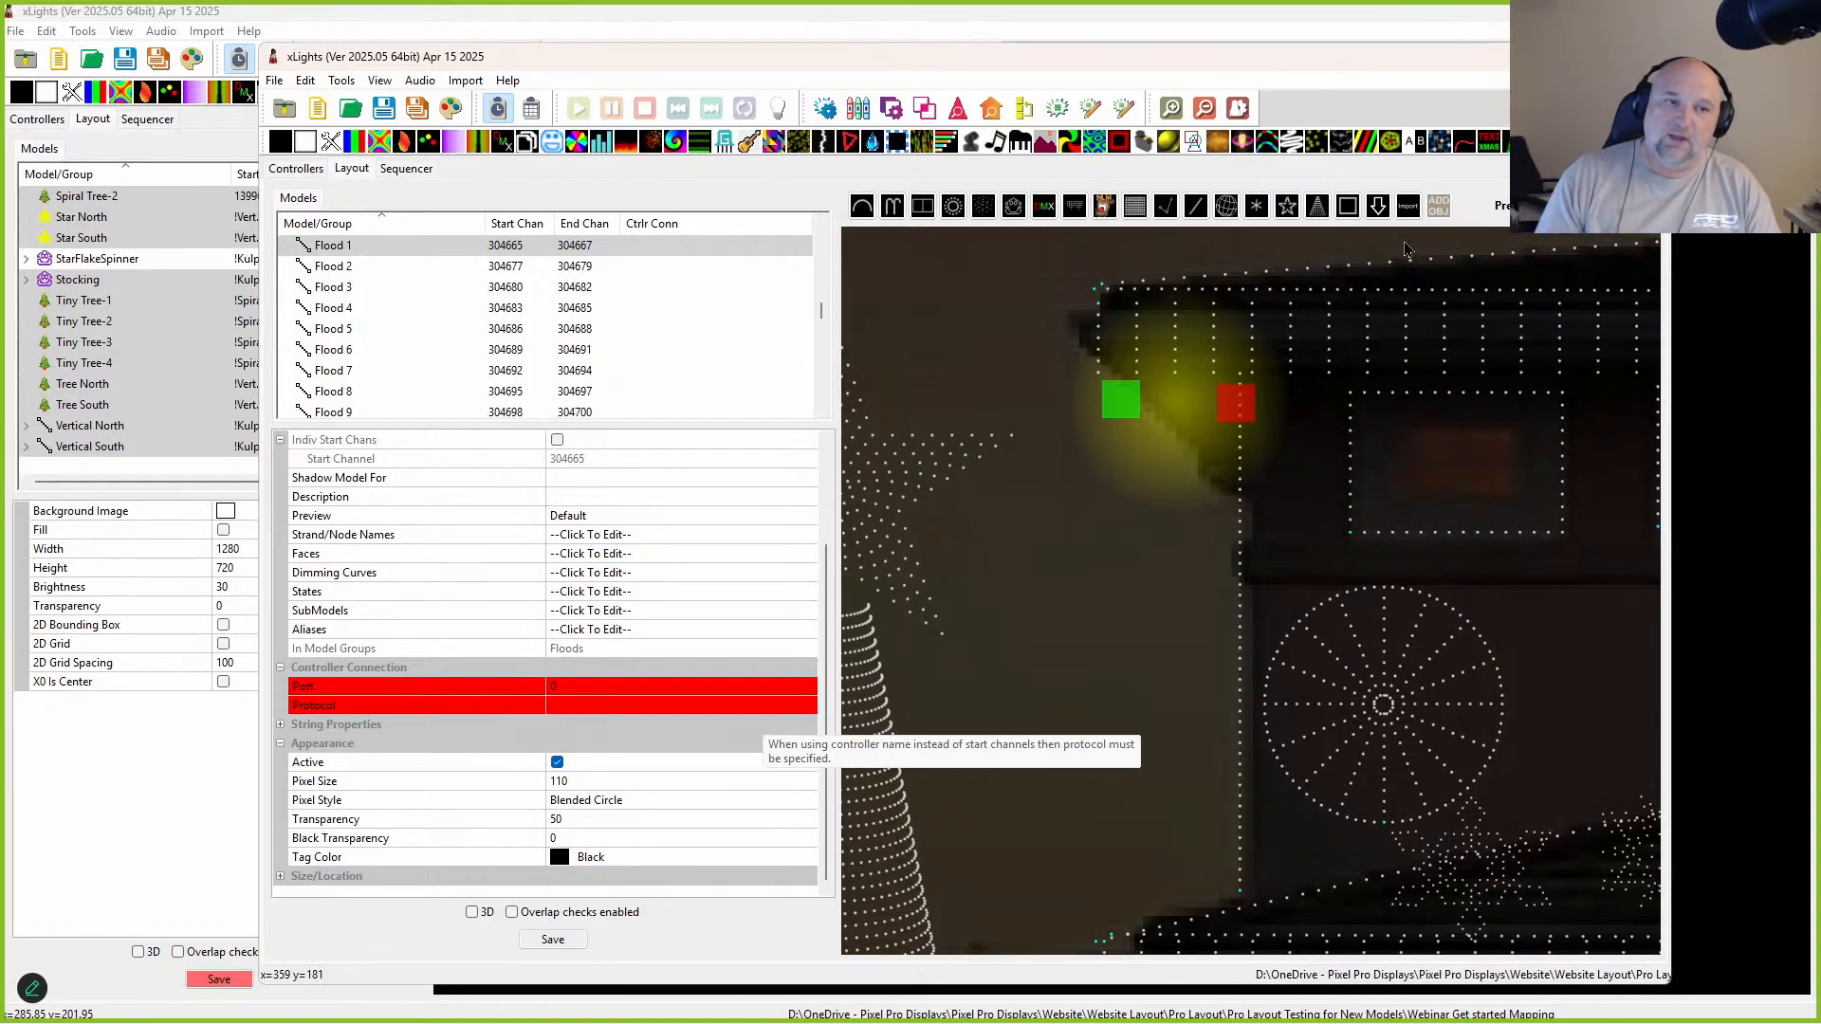
Step: Select Flood 1 and Flood 2 one after the other in the model list and view their individual properties
scroll(669, 298, "up", 4)
scroll(1060, 402, "down", 6)
scroll(1068, 412, "down", 5)
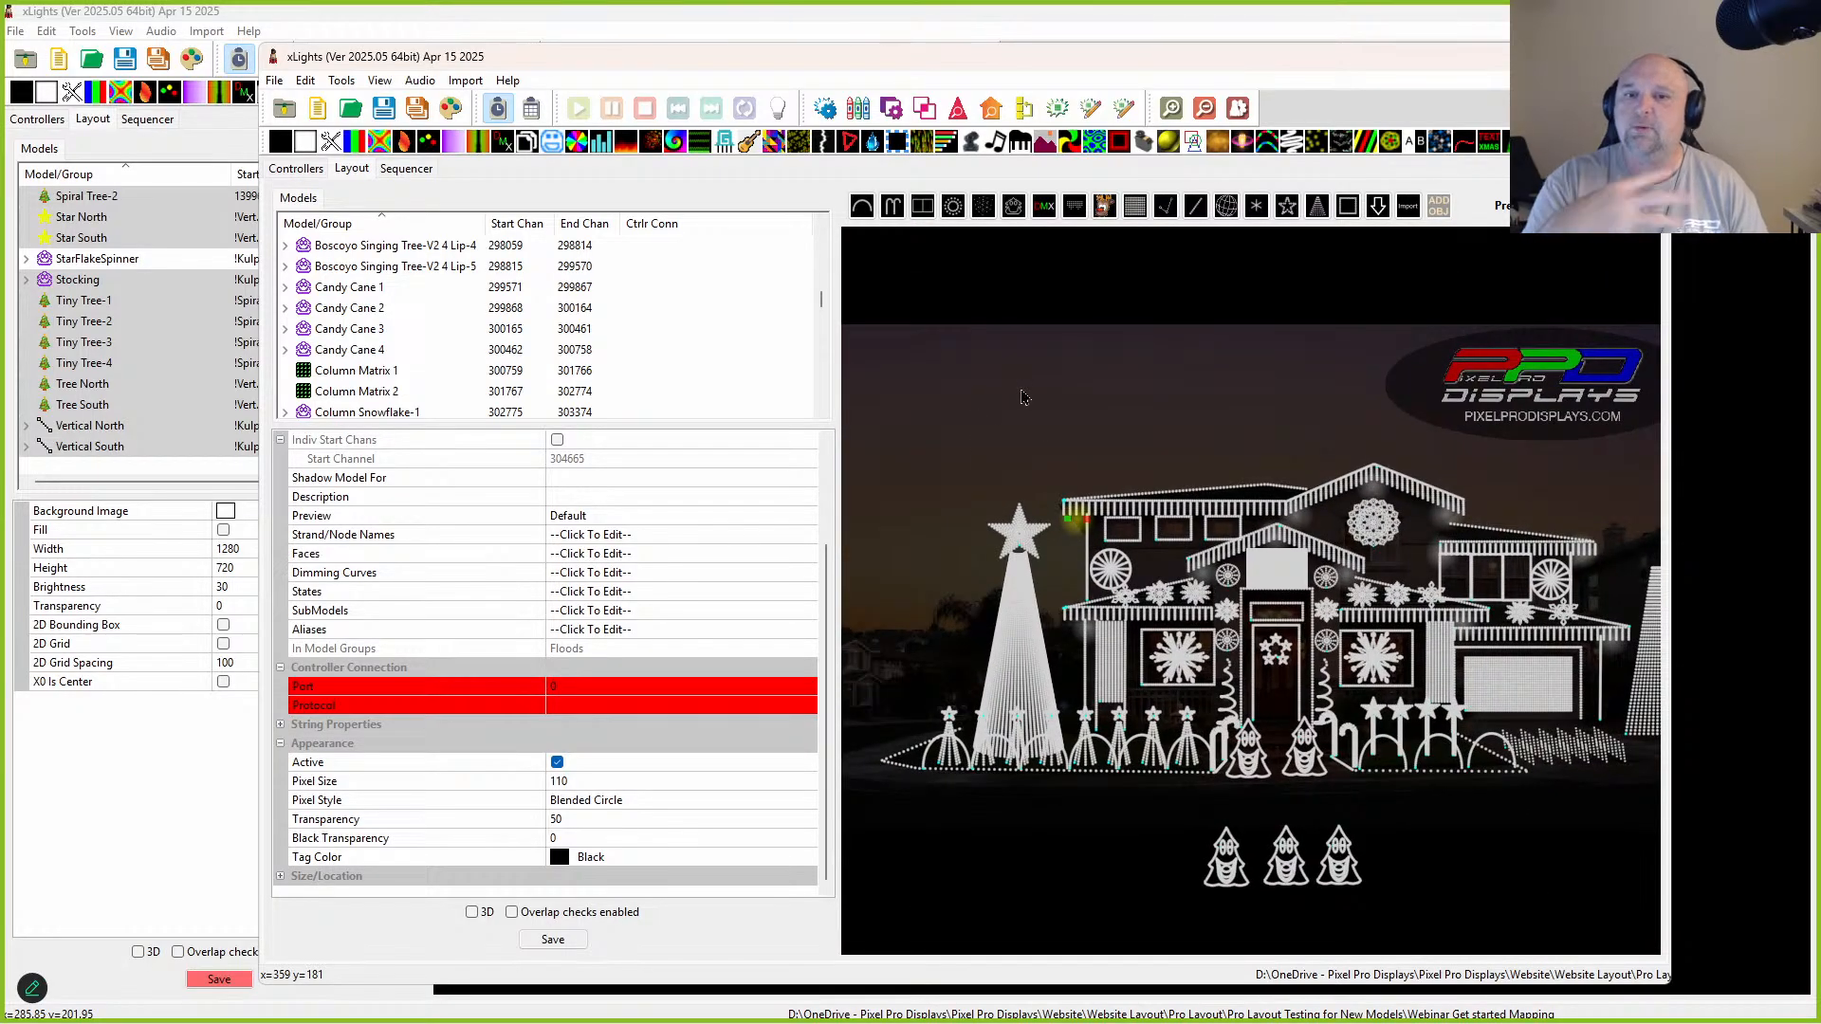
scroll(398, 294, "up", 15)
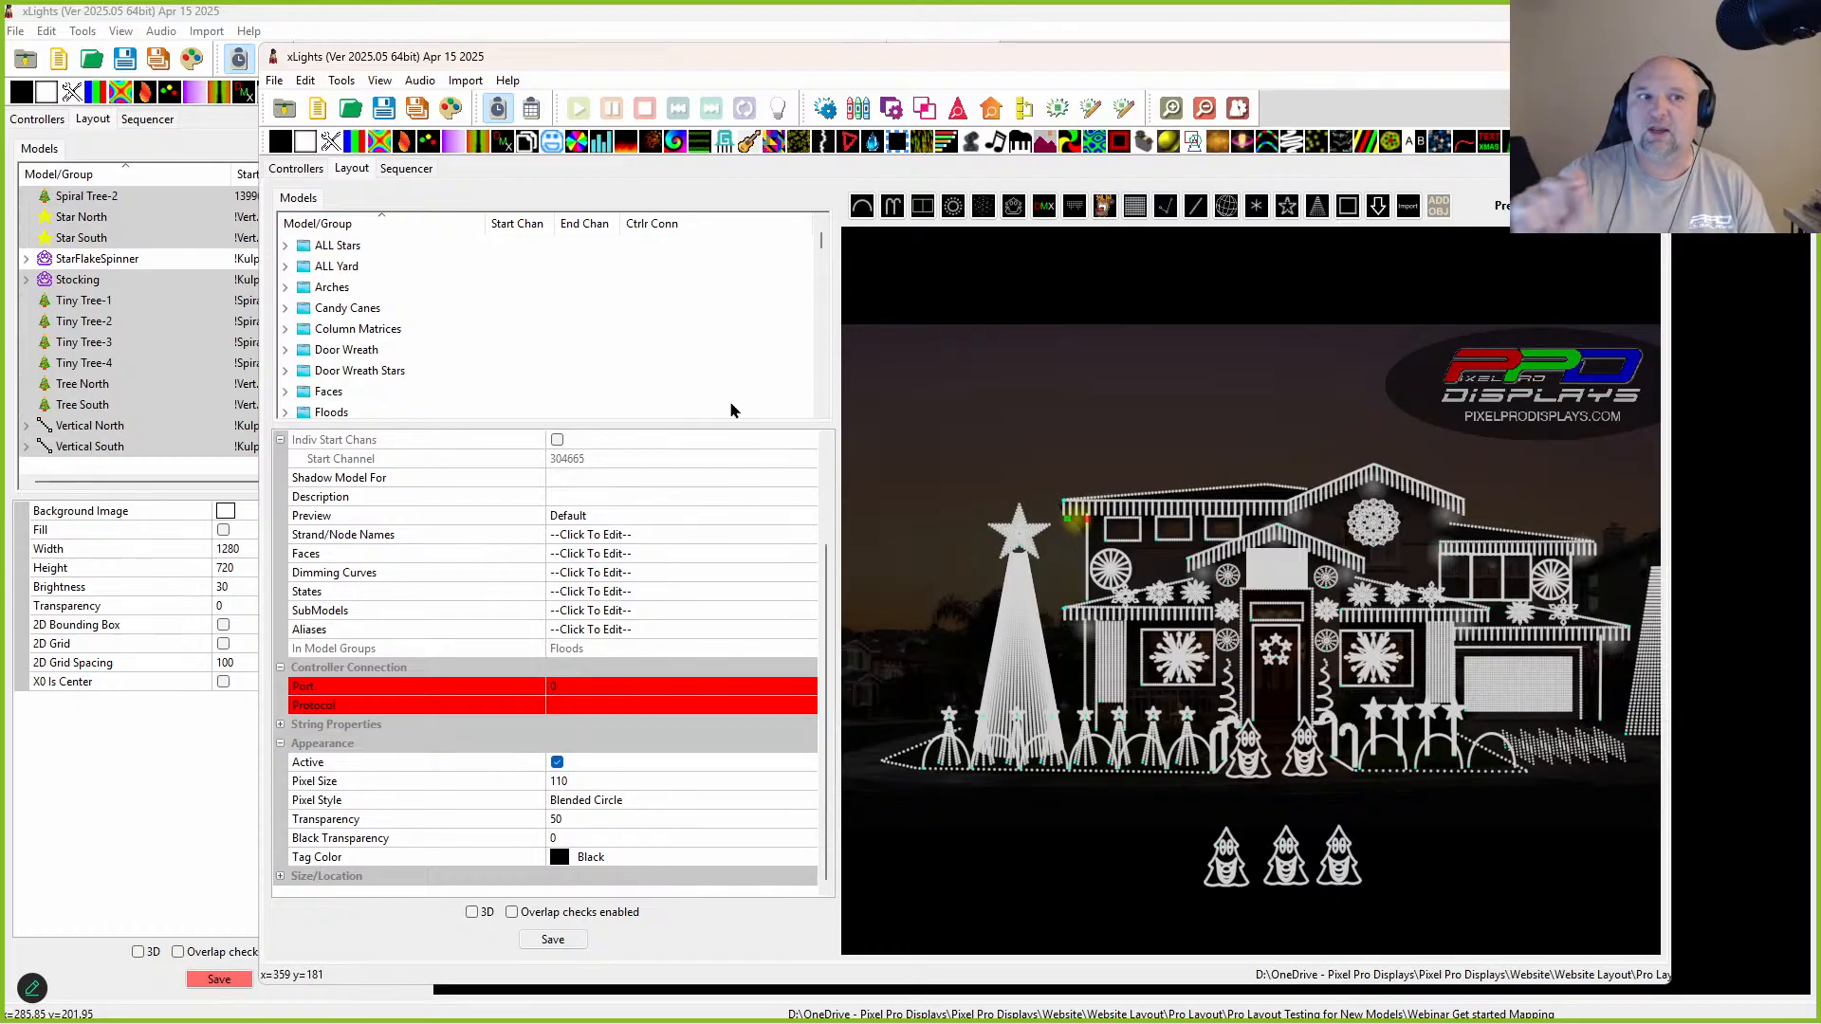
scroll(569, 353, "down", 10)
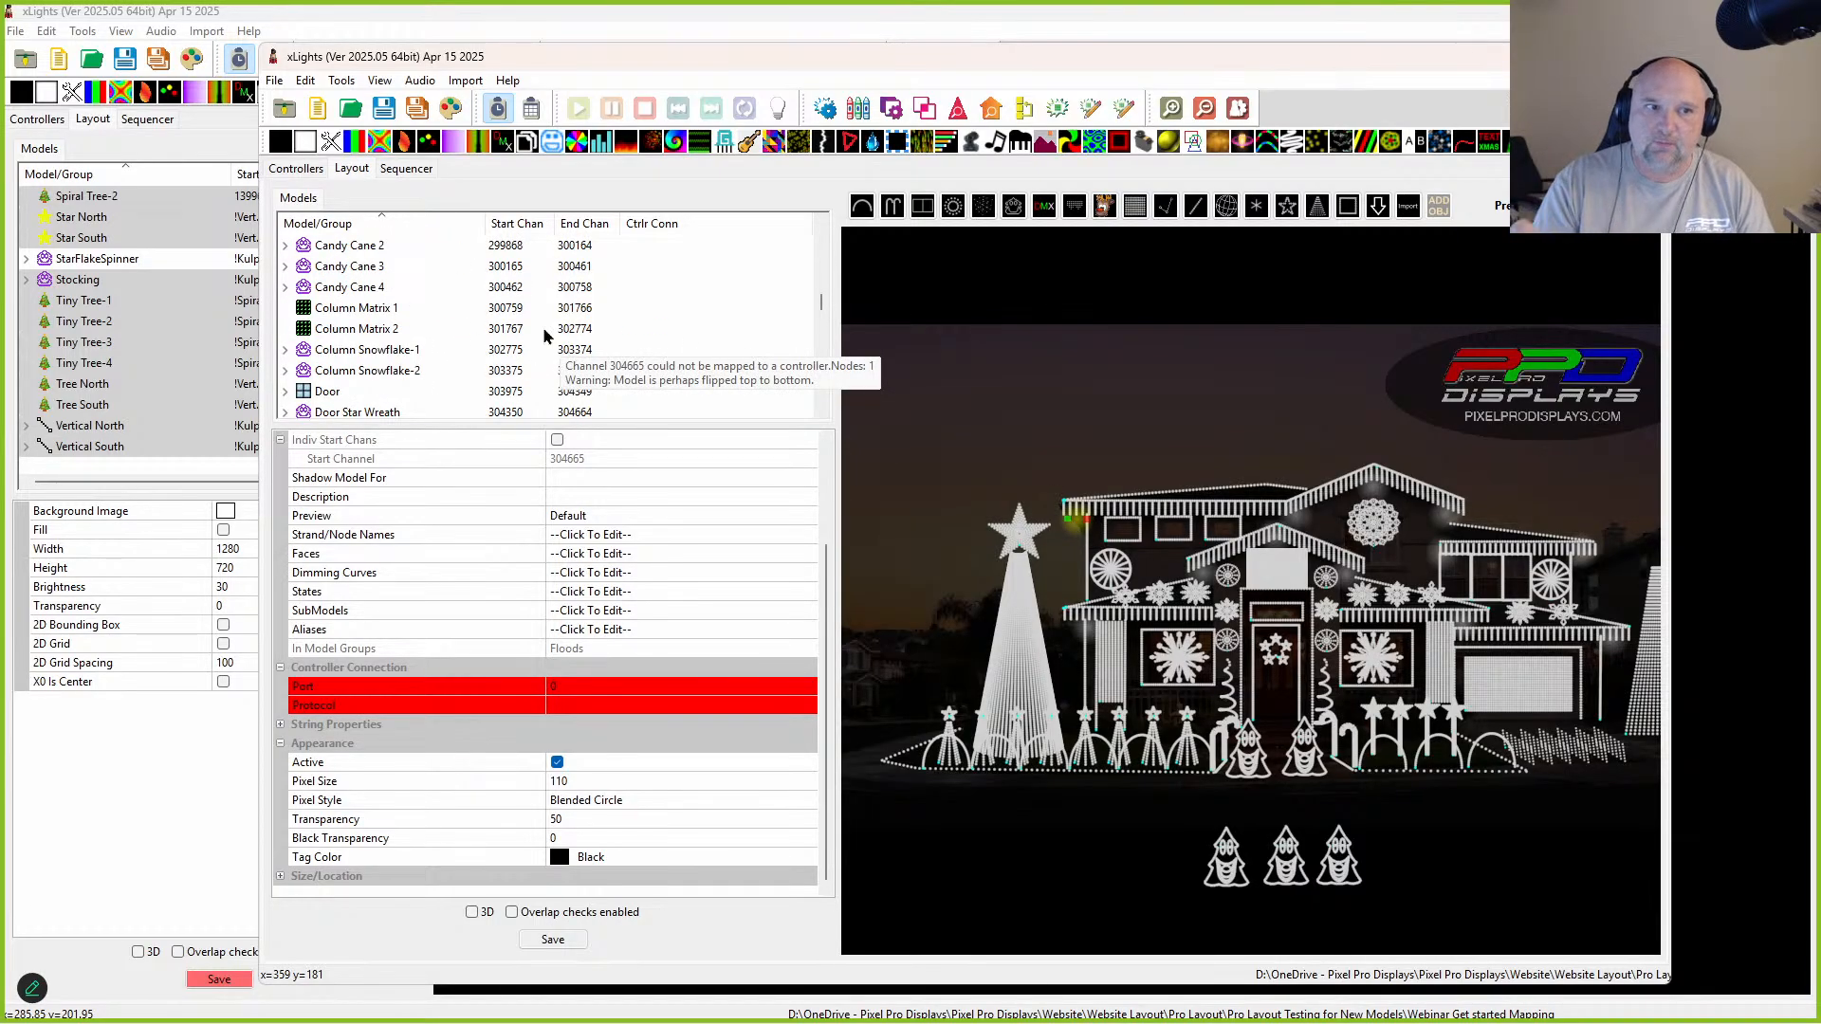
scroll(543, 329, "down", 3)
left_click(319, 247)
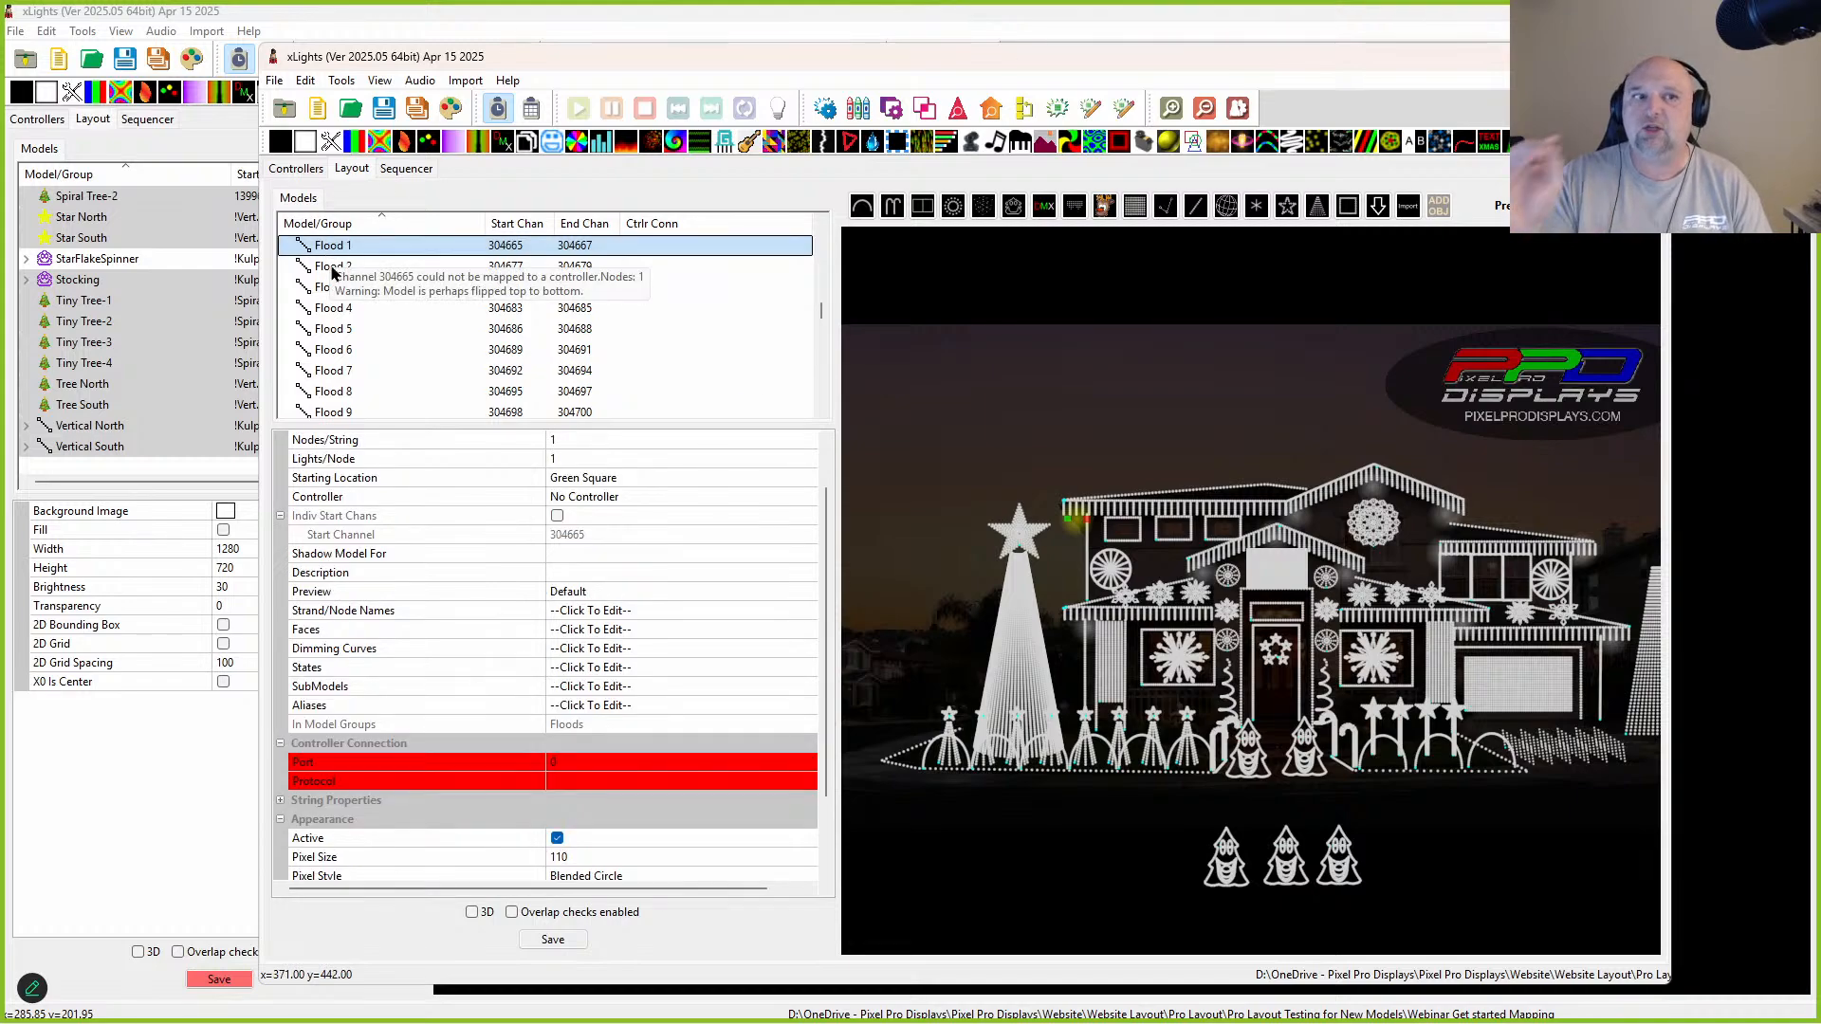
left_click(332, 269)
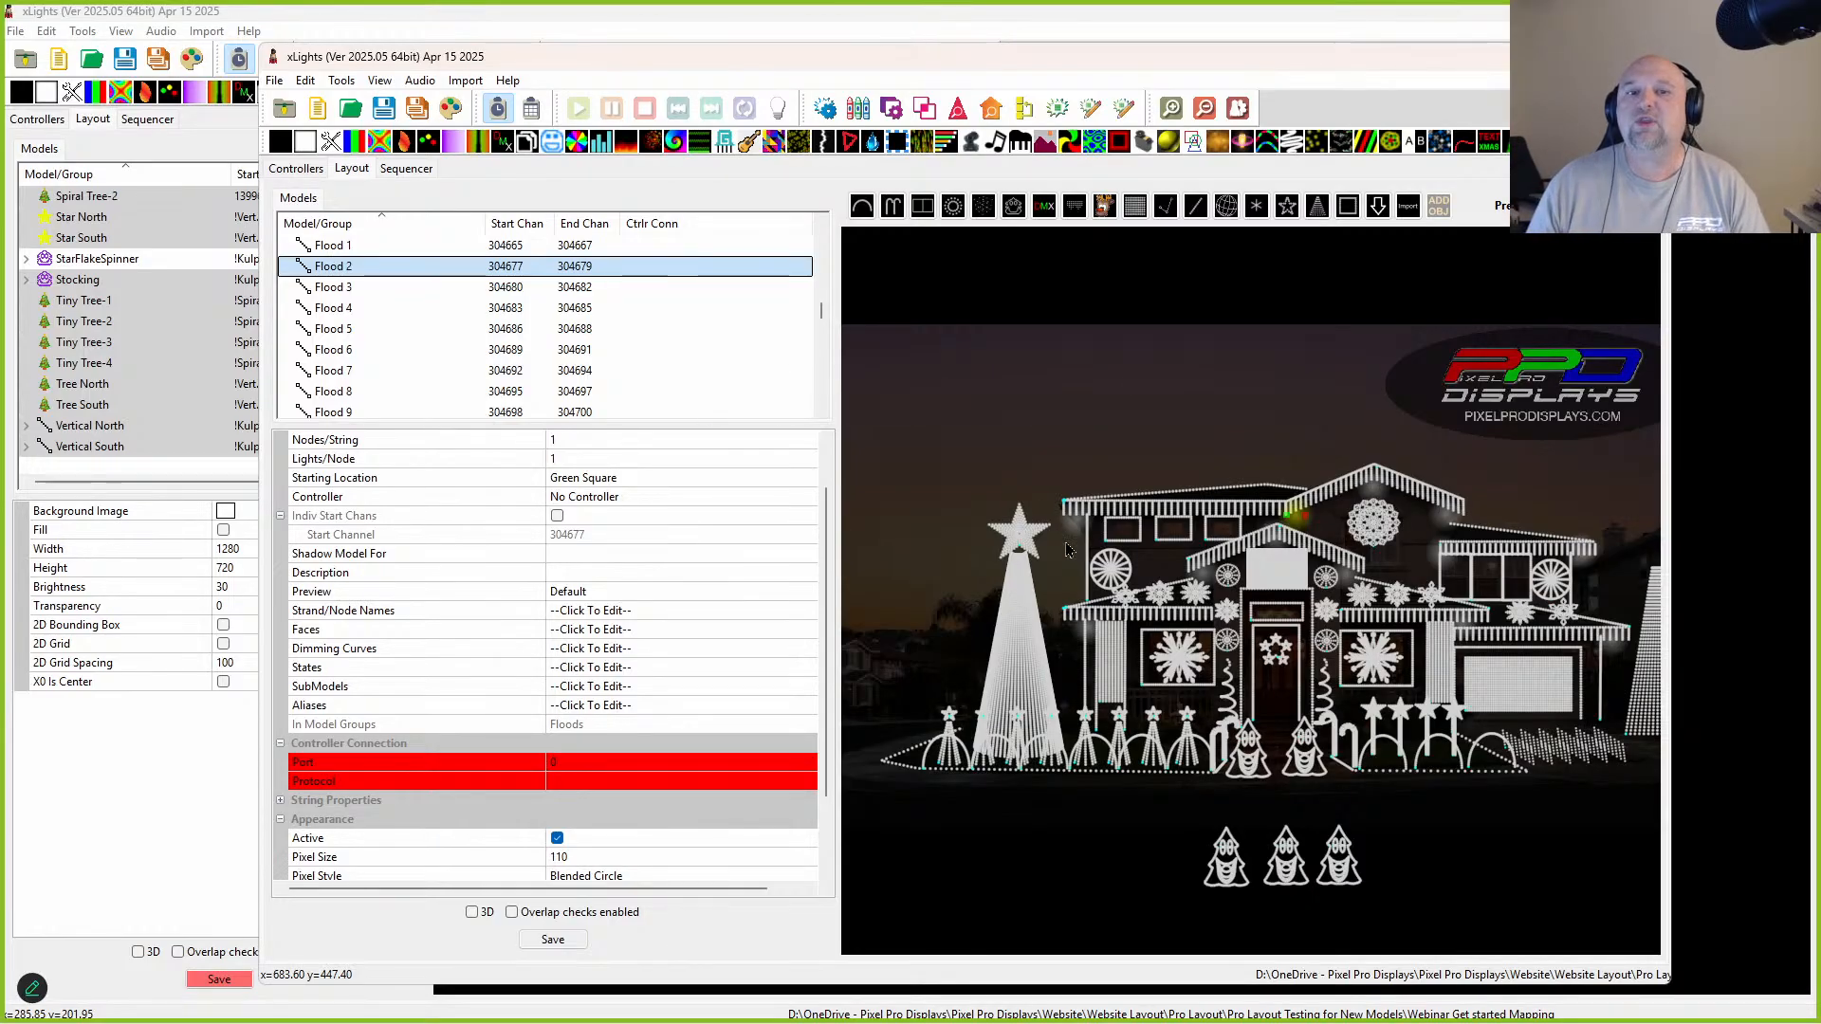
Step: Select the Floods group and bulk edit the pixel size of all its models to 110
scroll(519, 356, "up", 15)
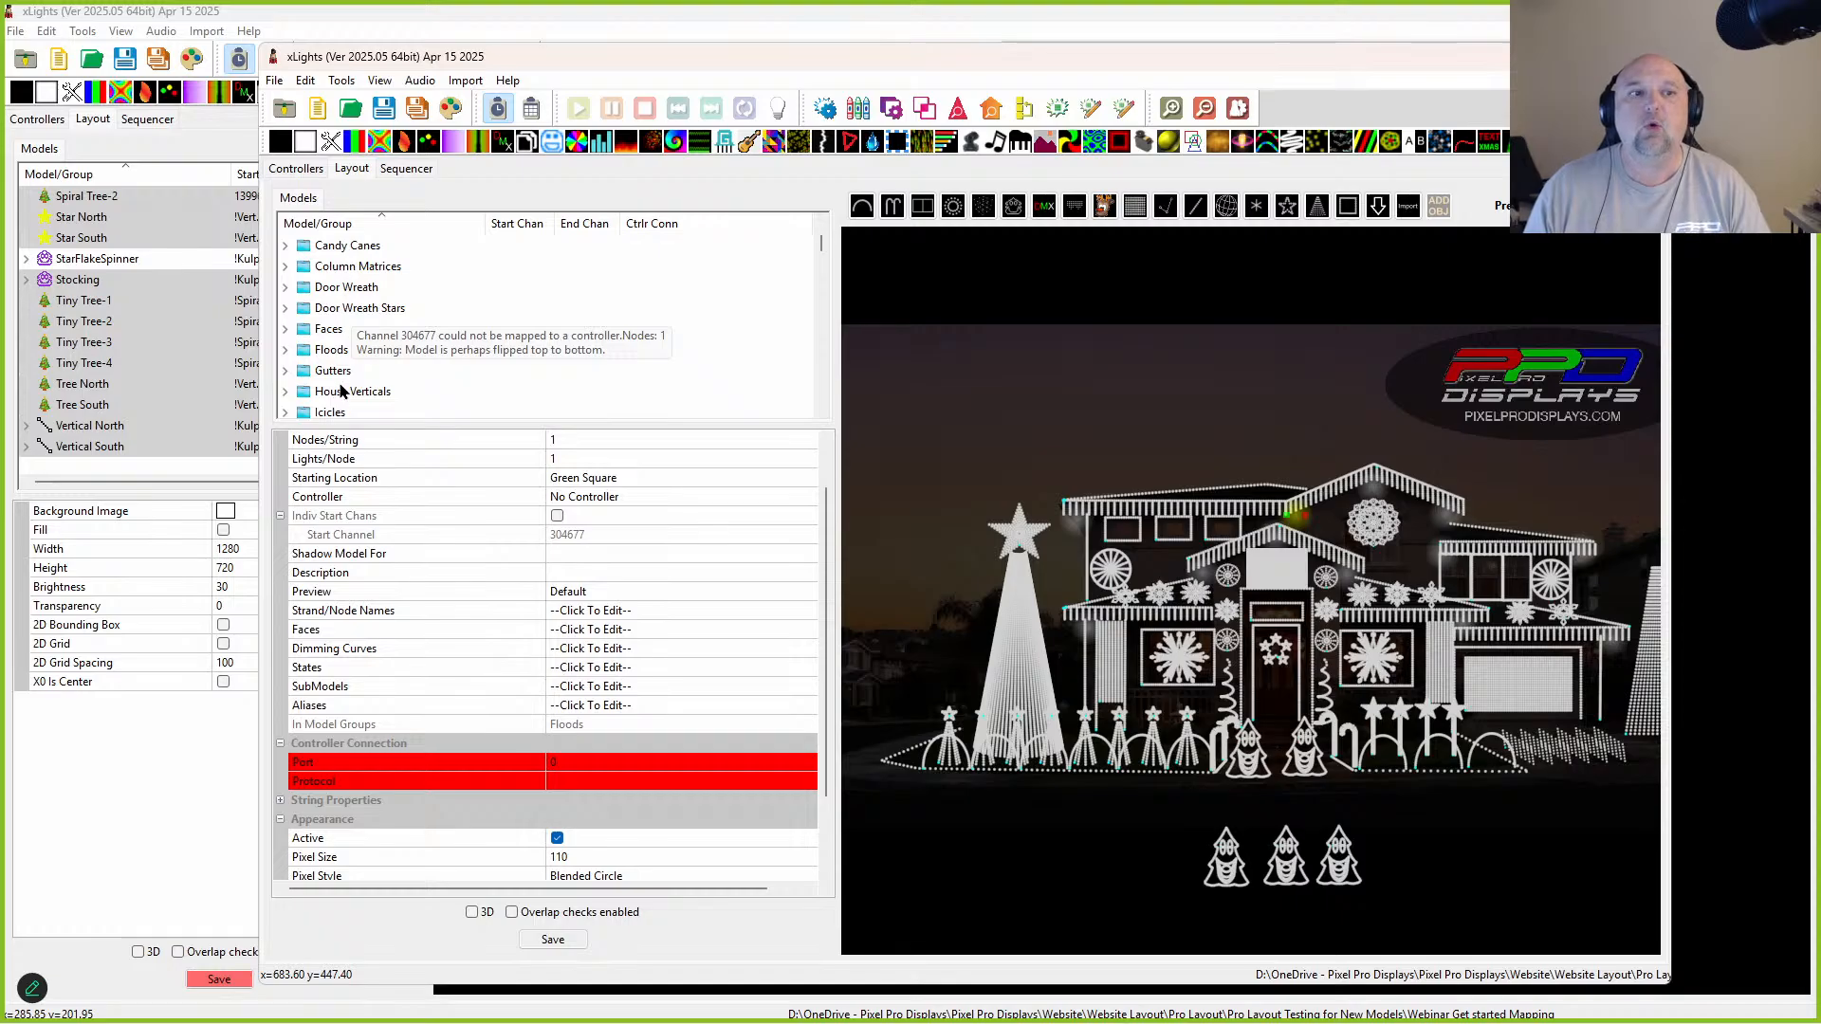
left_click(329, 350)
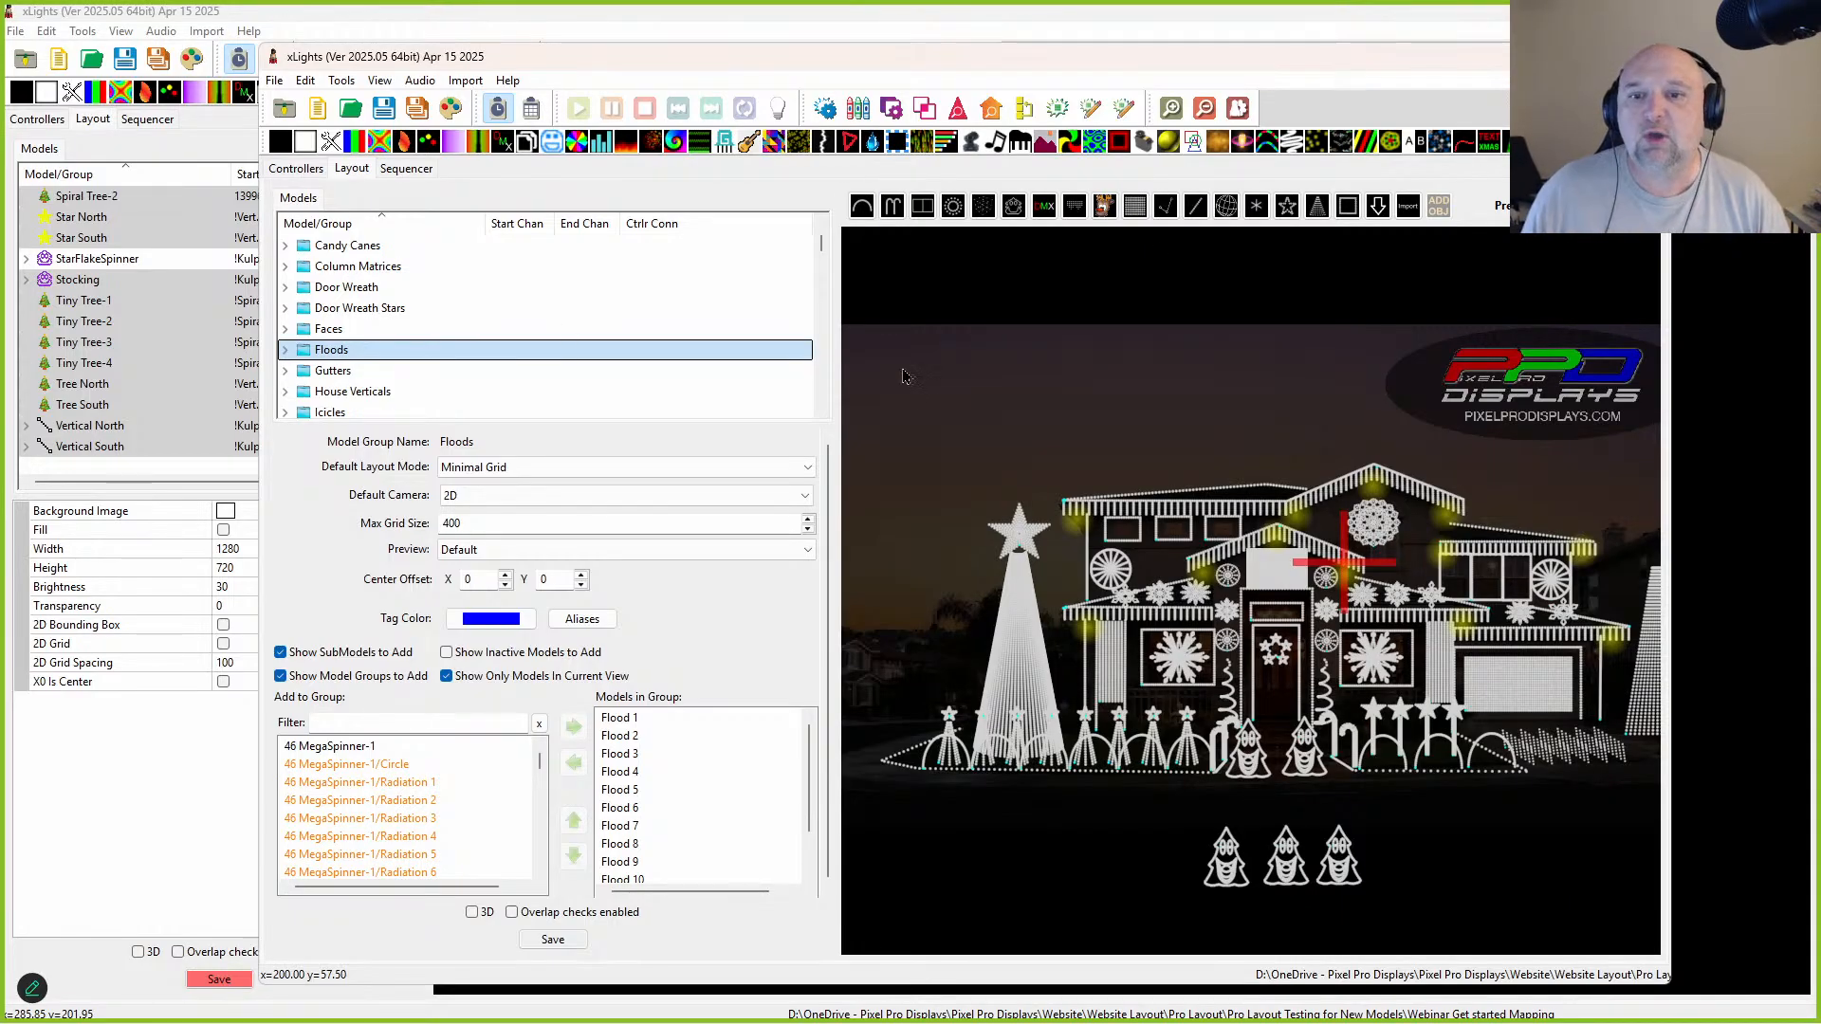
right_click(1086, 537)
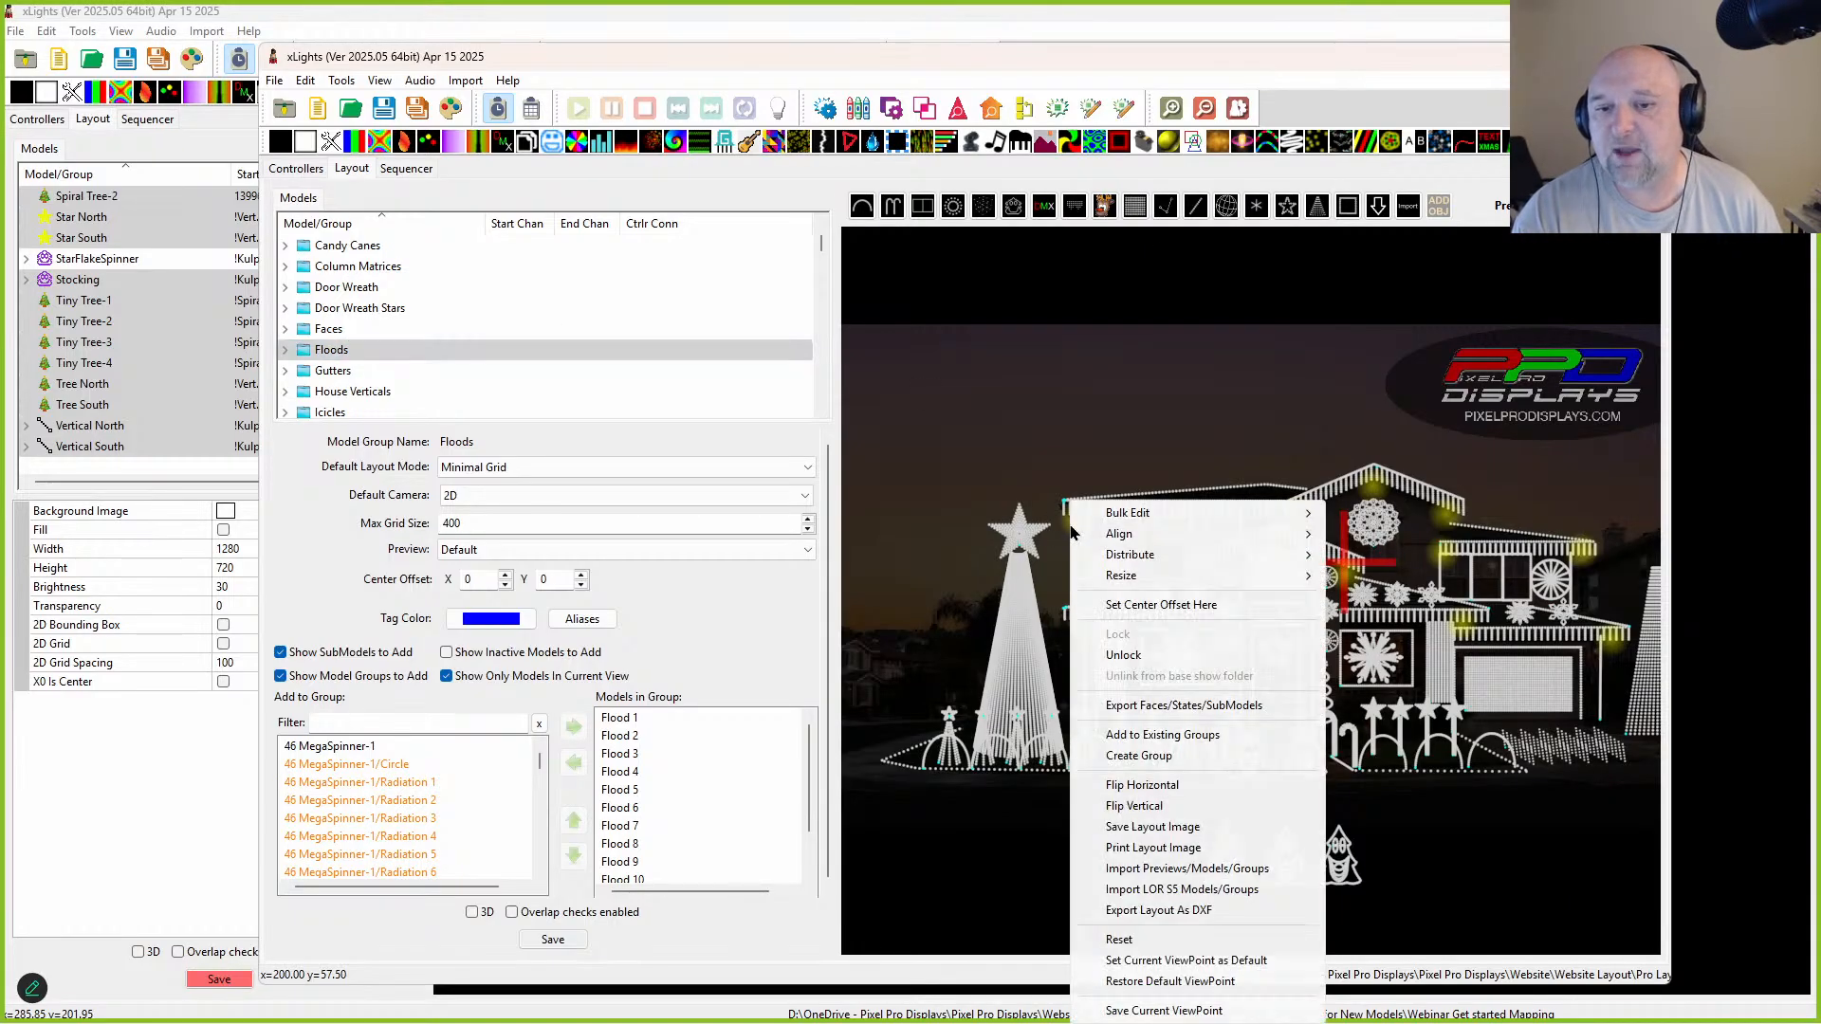
mouse_move(1186, 512)
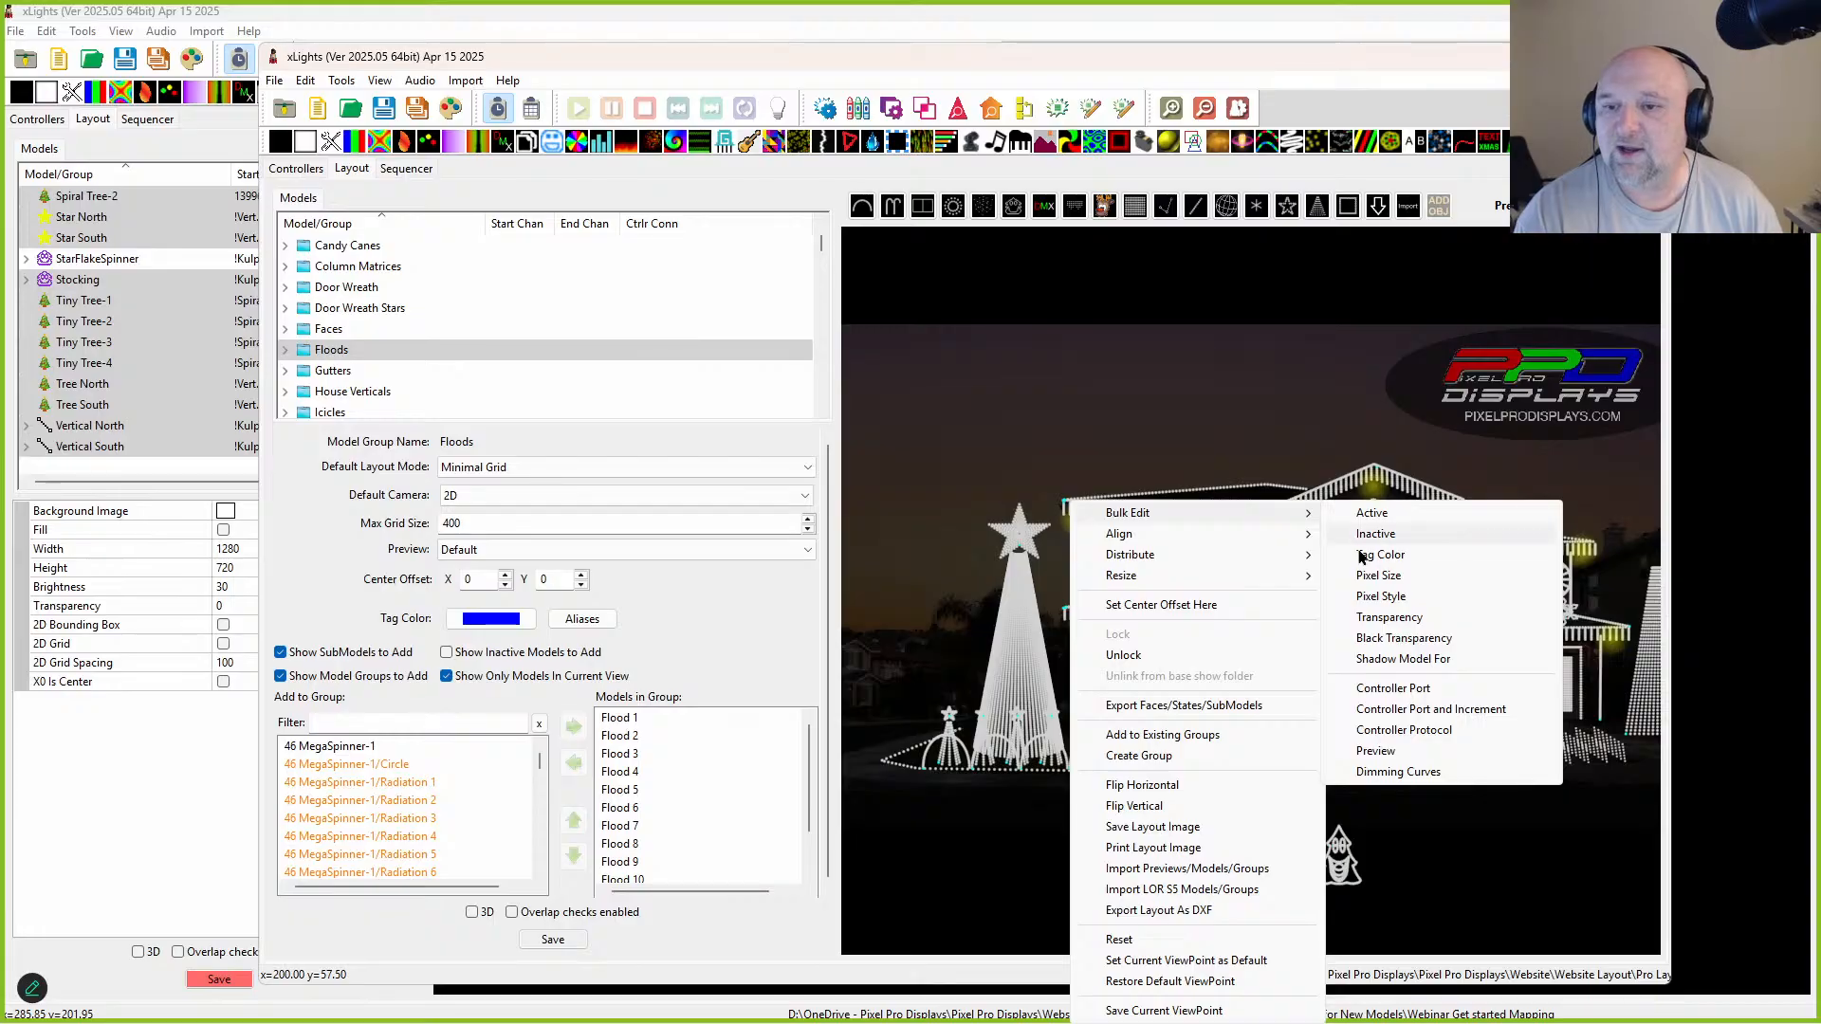
left_click(1378, 574)
left_click(1361, 580)
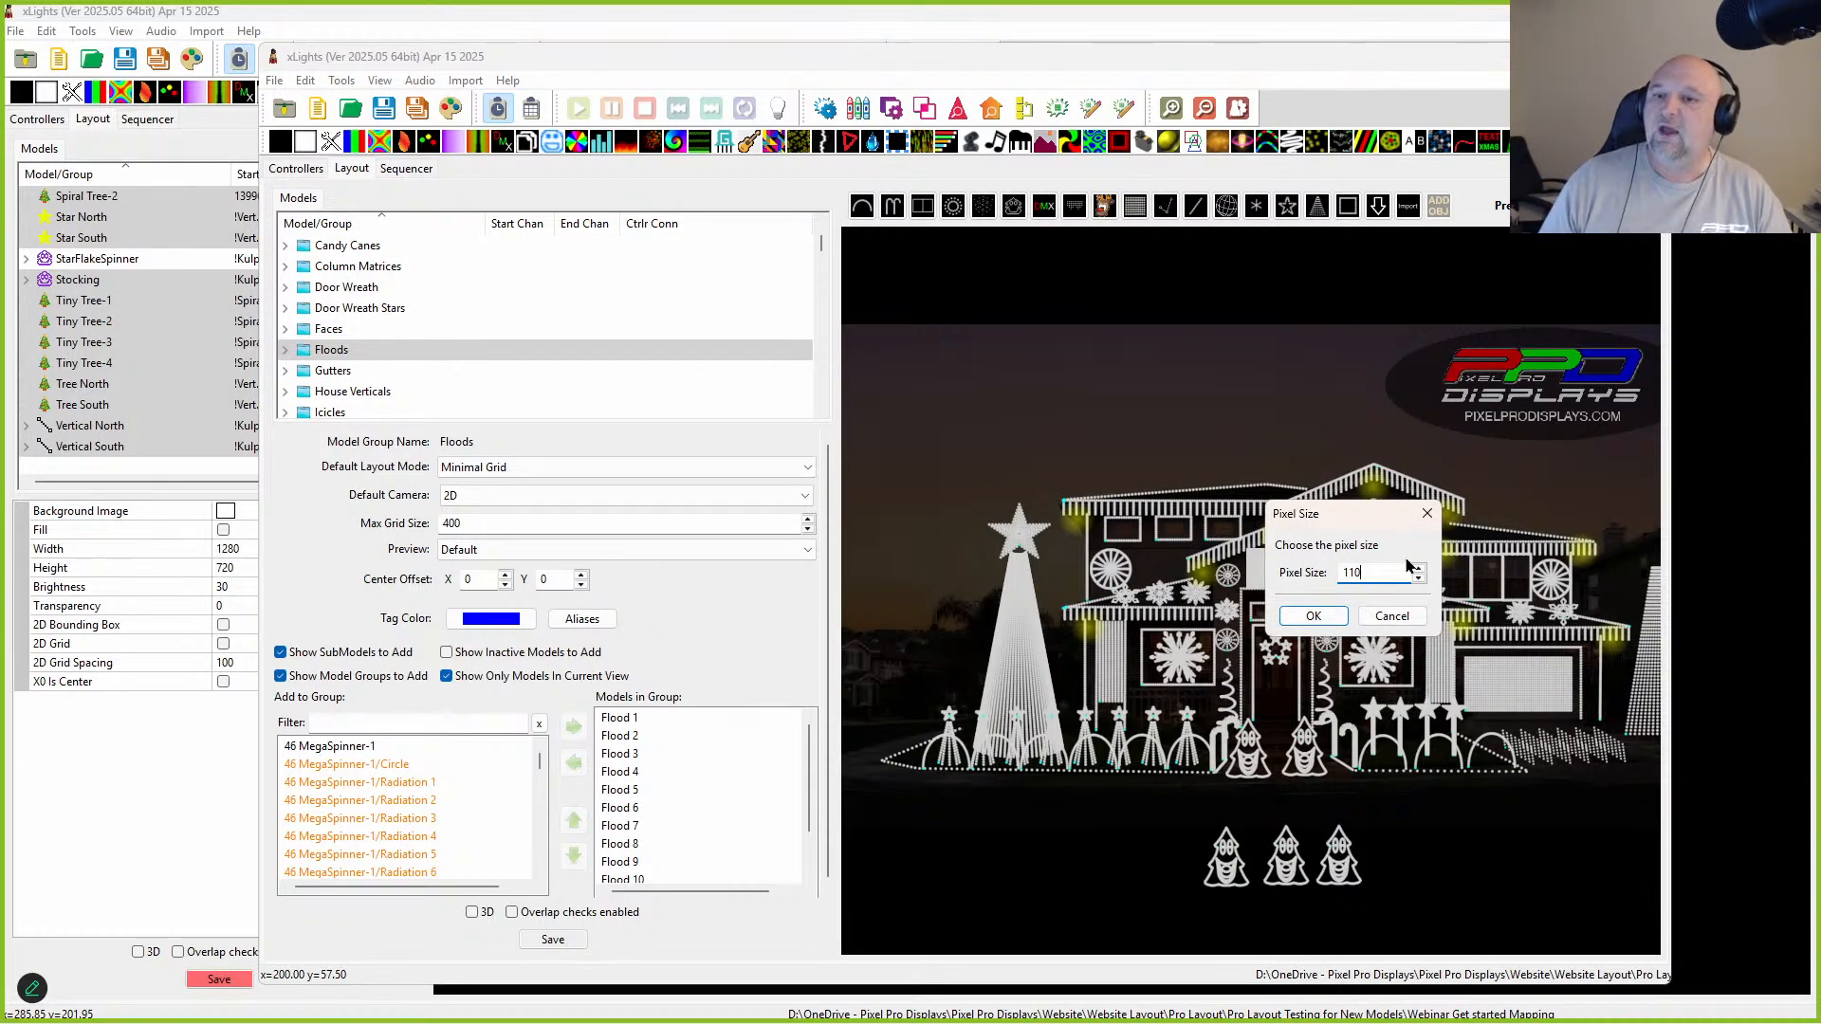
left_click(1314, 616)
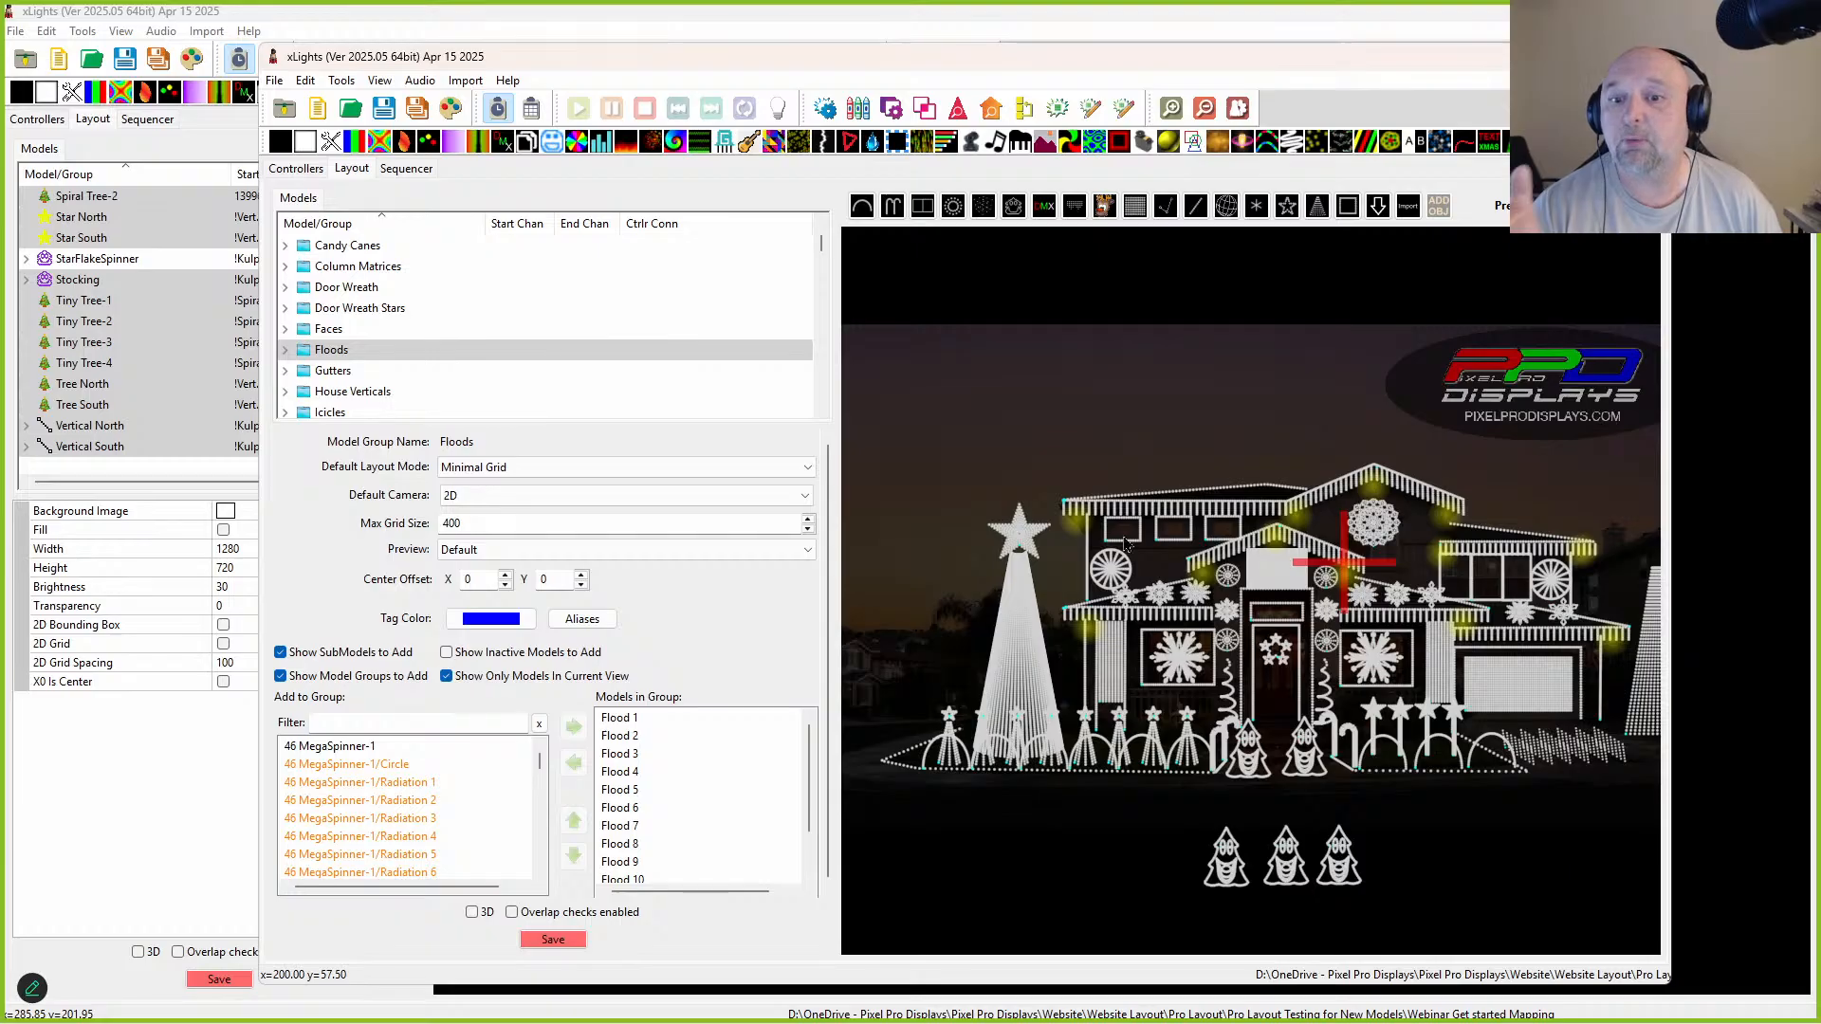
Step: View the bulk edit options for the Floods group and the actions offered in the preview for the Door Wreath group
right_click(1084, 531)
mouse_move(1138, 513)
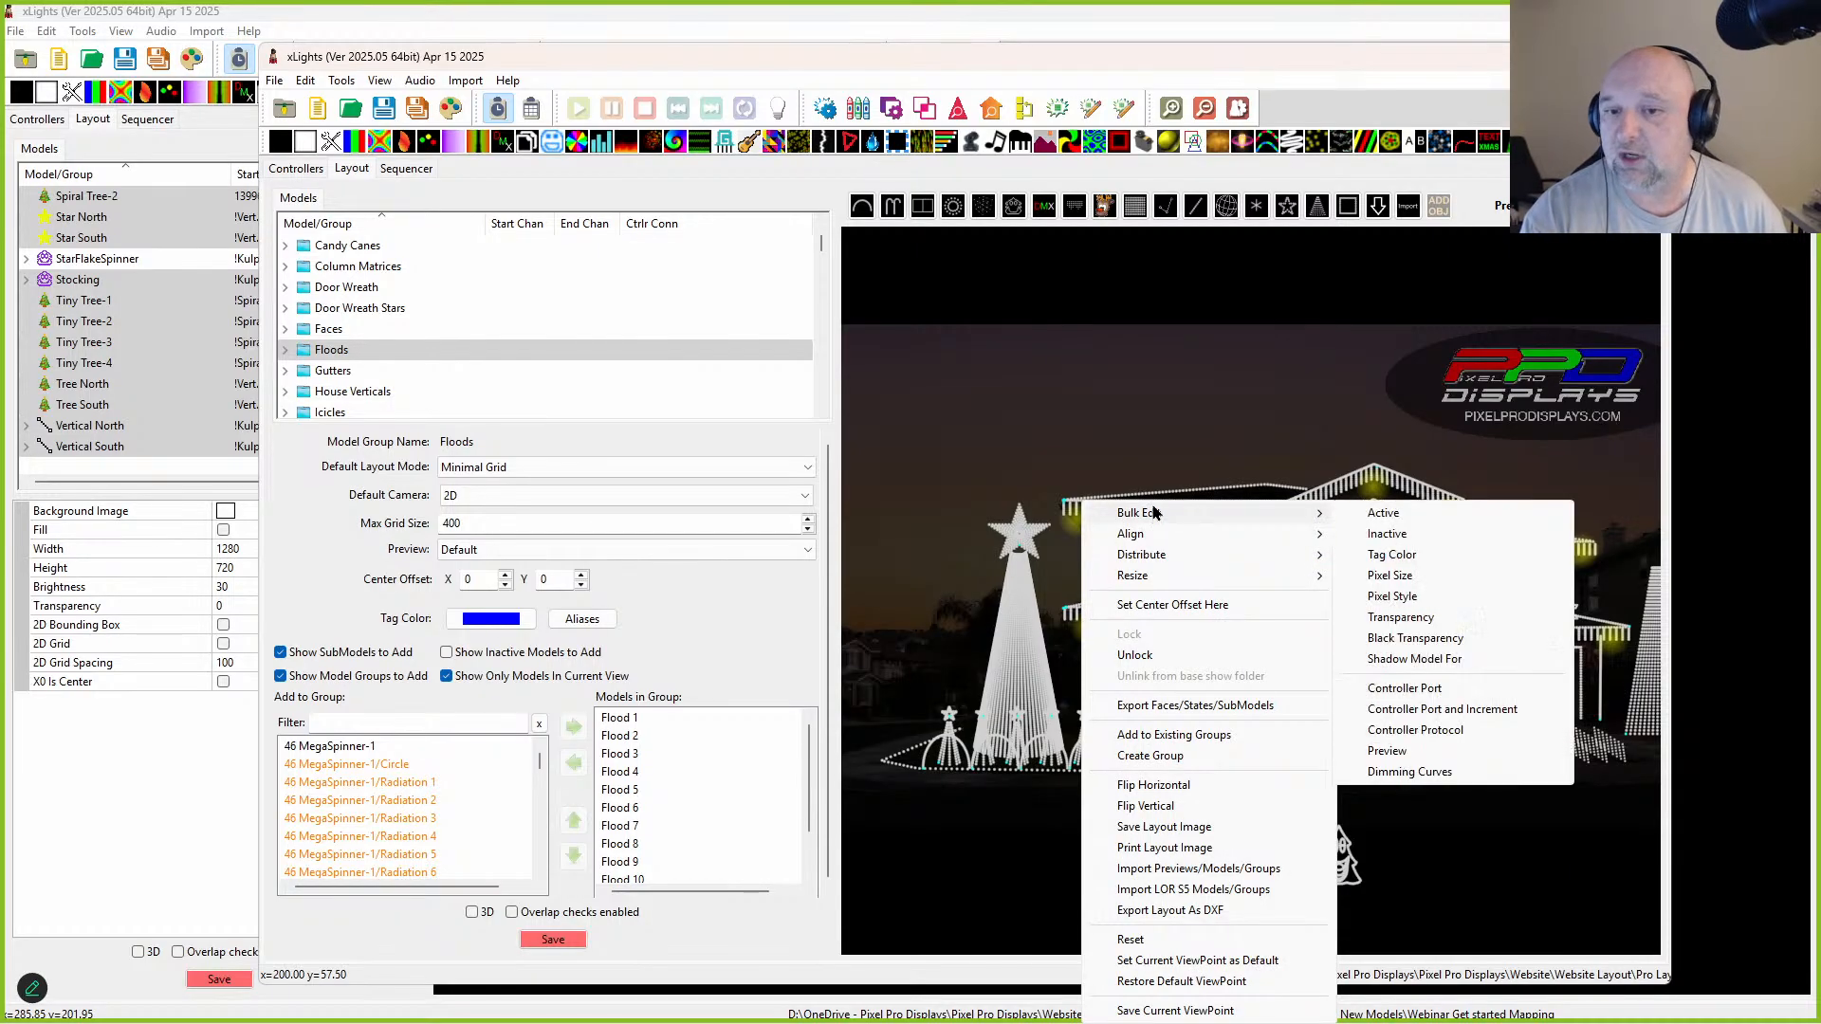
left_click(334, 288)
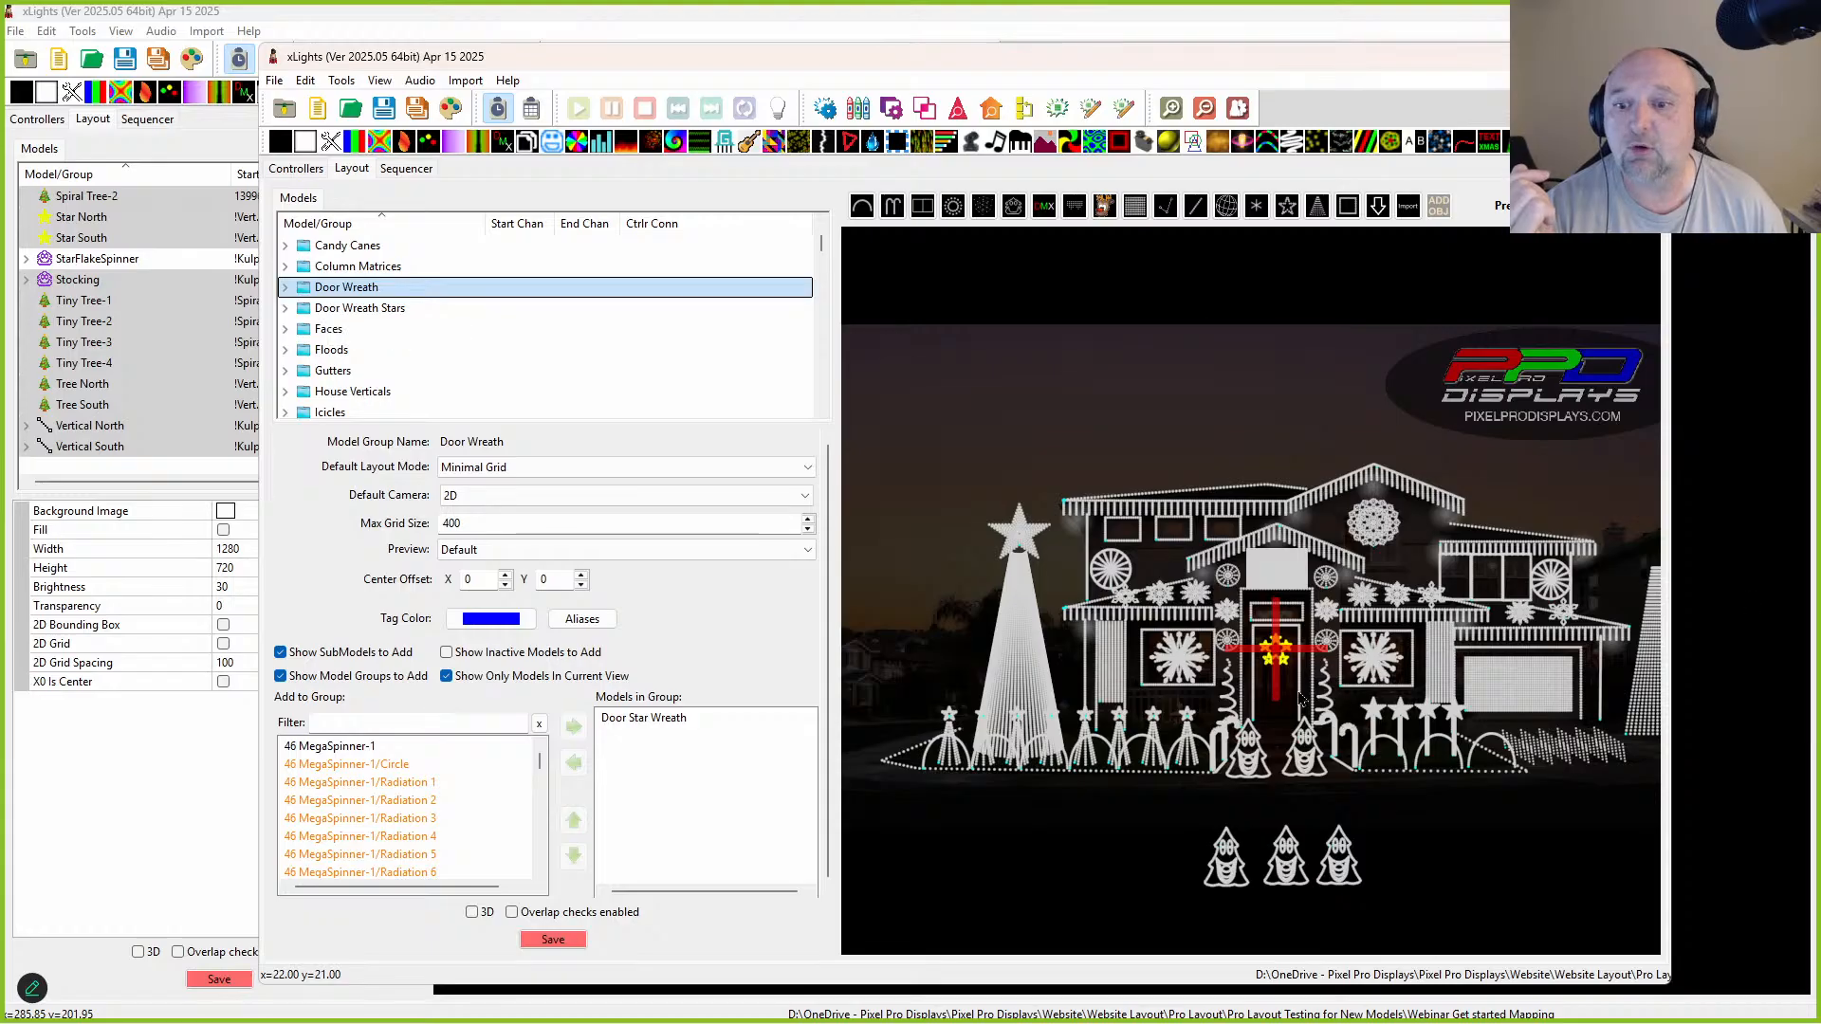
right_click(1282, 667)
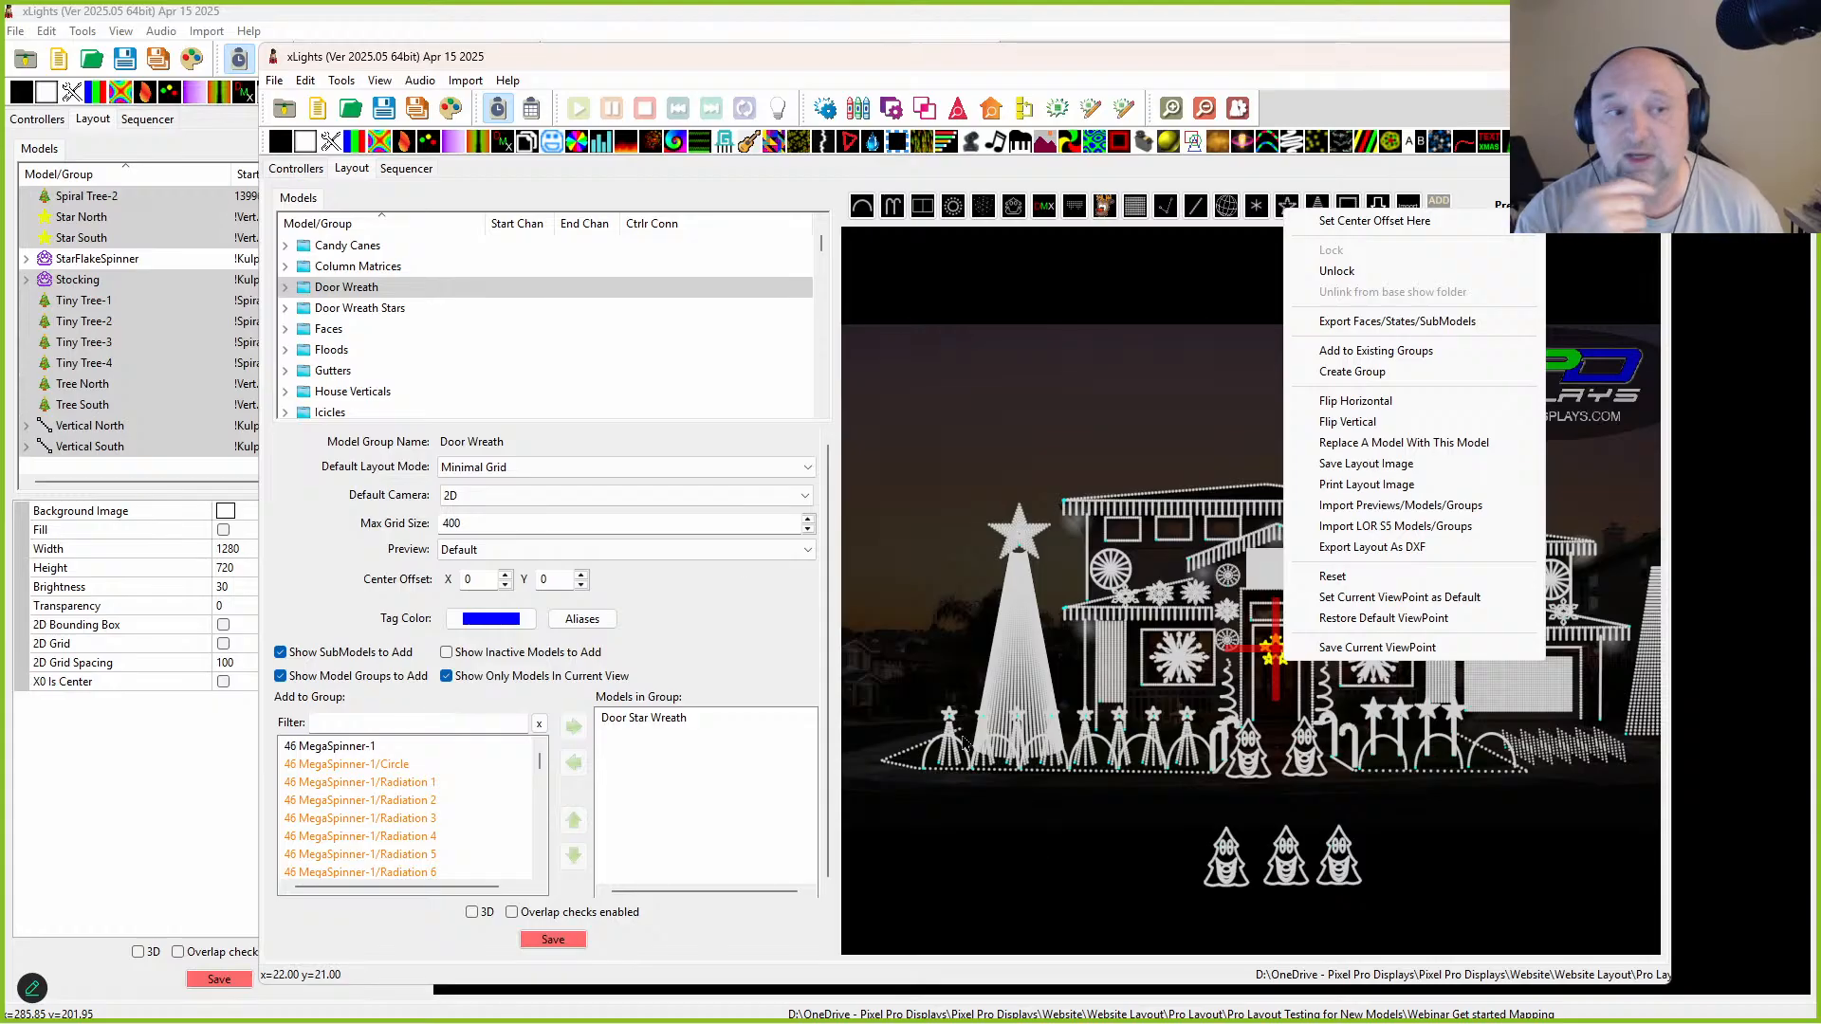
Step: Select the Faces group, view the actions offered for its singing trees in the preview, and clear the selection
left_click(306, 332)
left_click(323, 329)
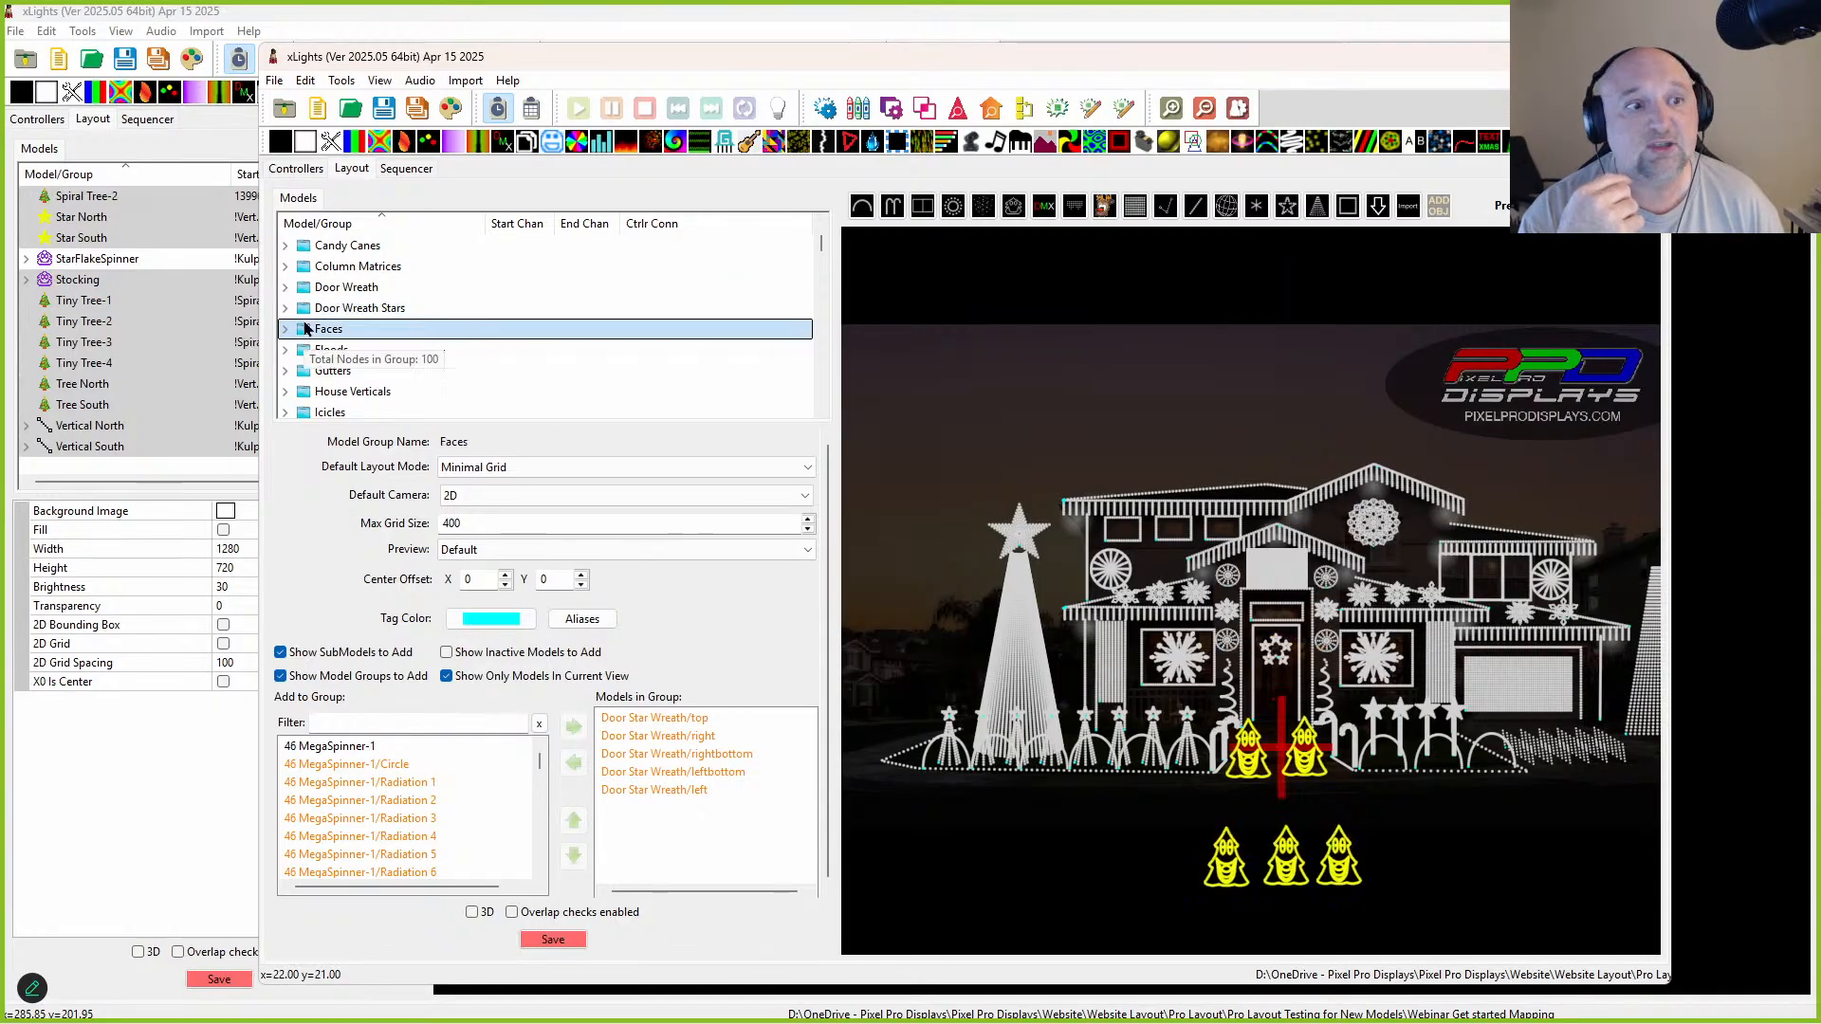
right_click(1228, 858)
mouse_move(1317, 351)
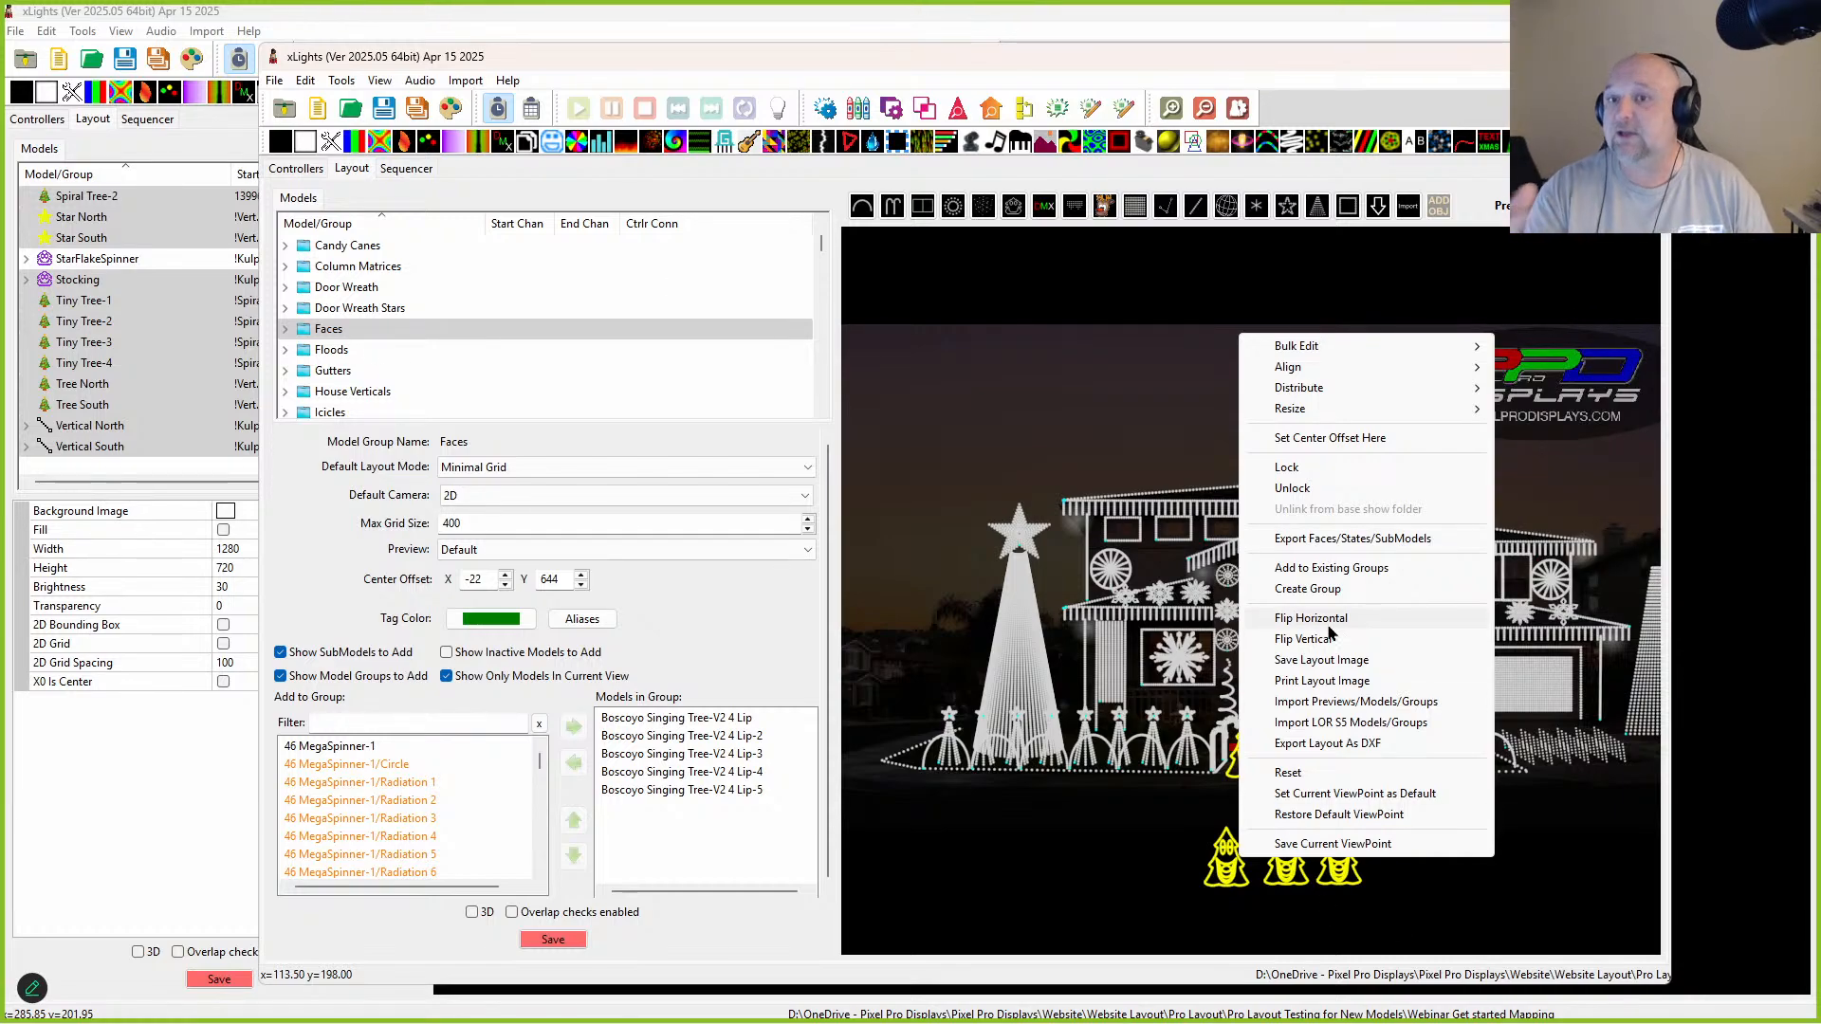
left_click(1061, 353)
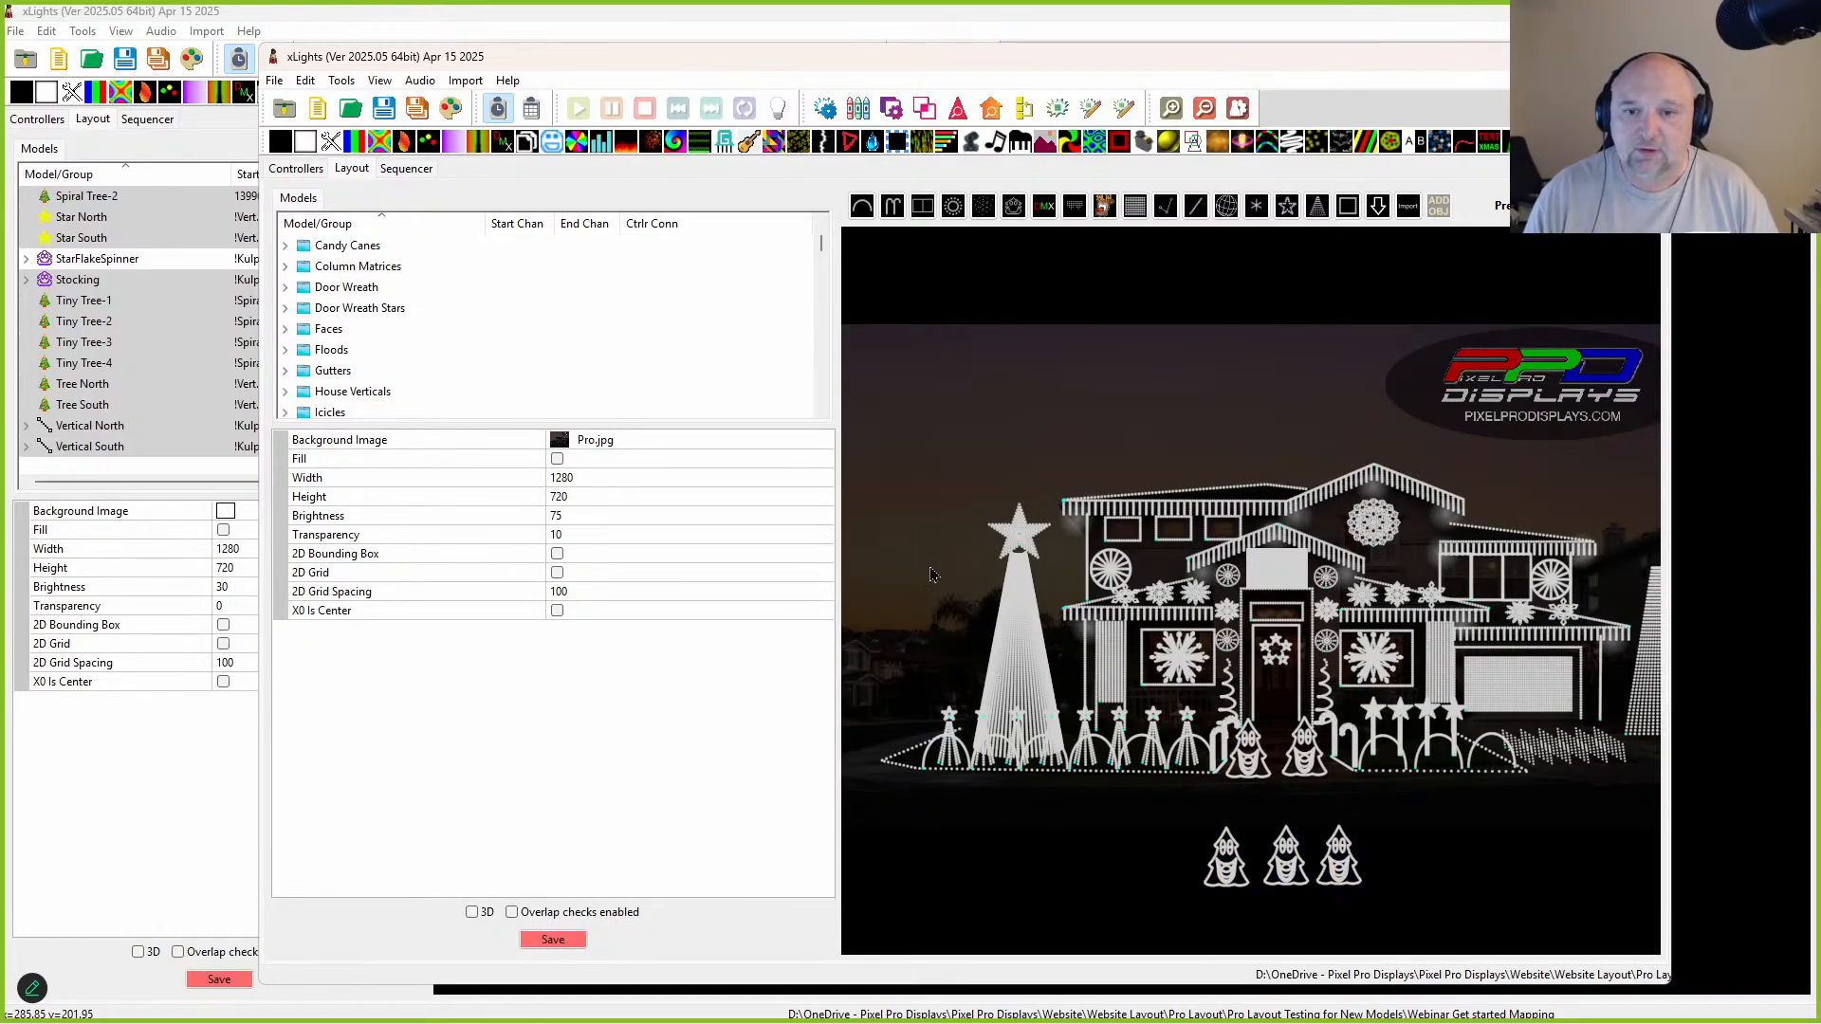
Step: Select Flood 1 at the house's upper roof corner in the preview and view its appearance properties
left_click(1073, 529)
left_click(1077, 526)
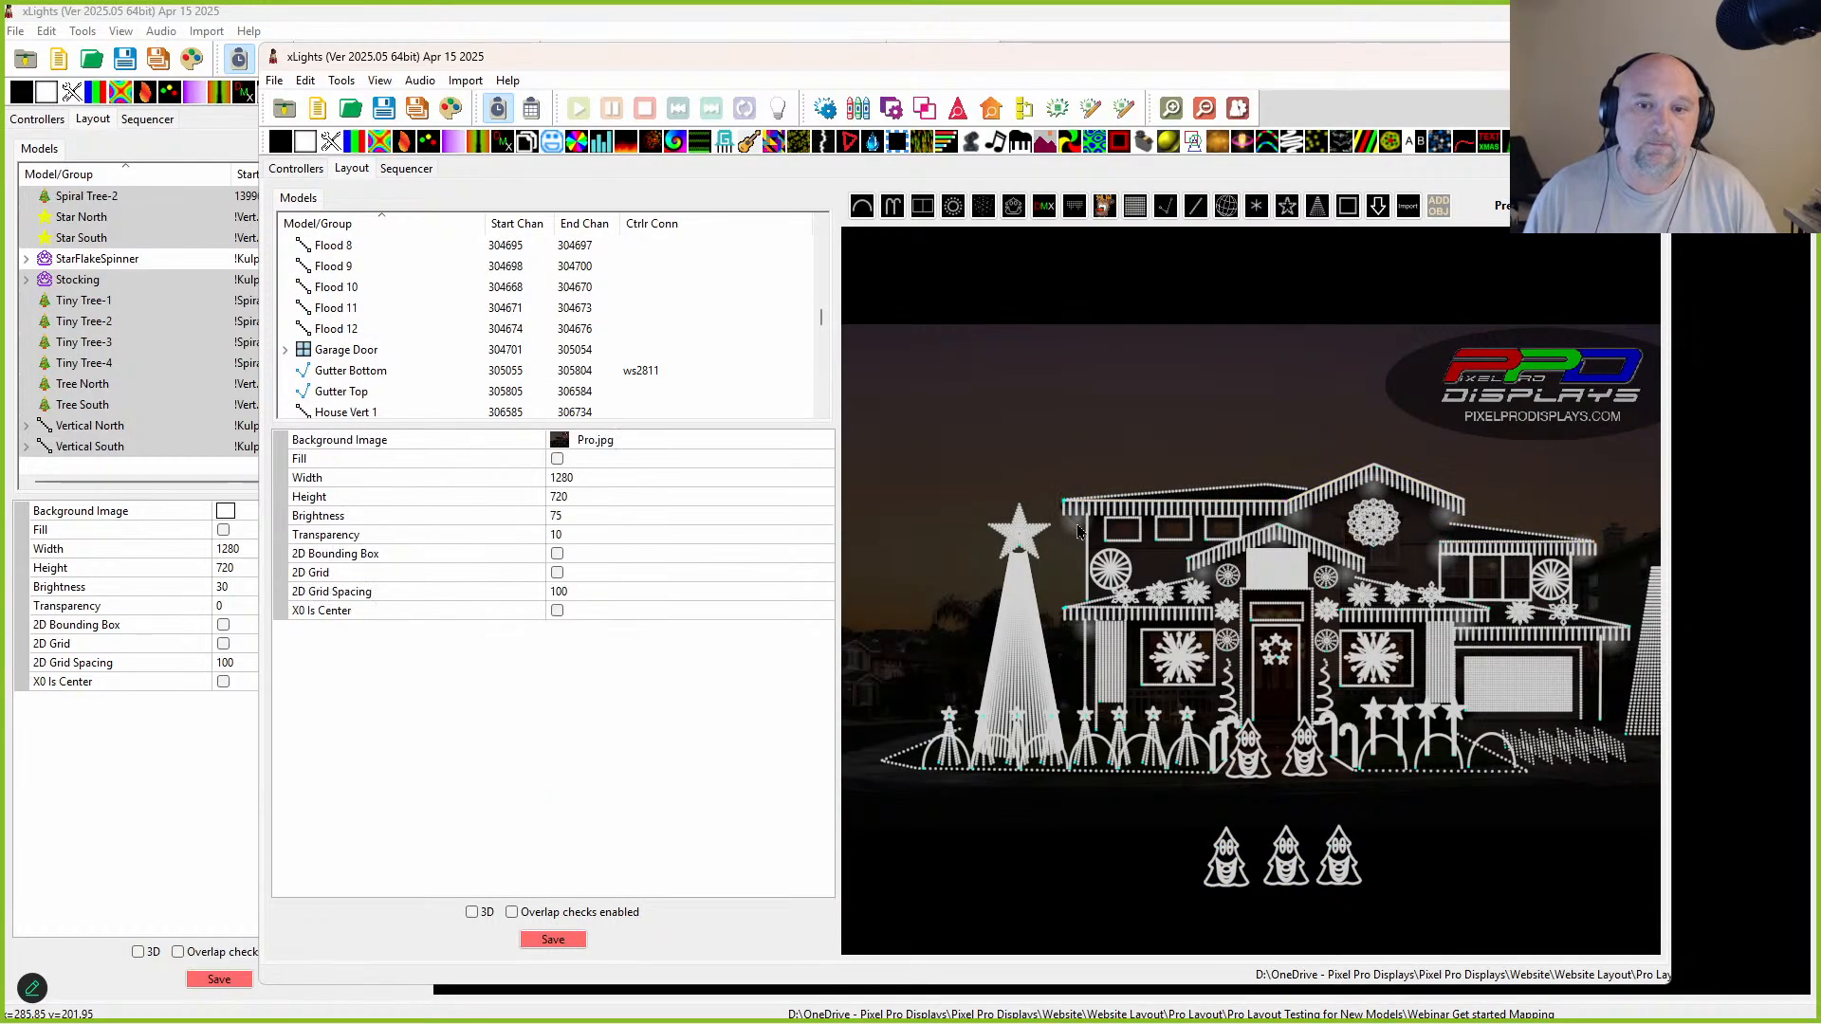
left_click(1069, 541)
left_click_drag(1029, 488, 1095, 550)
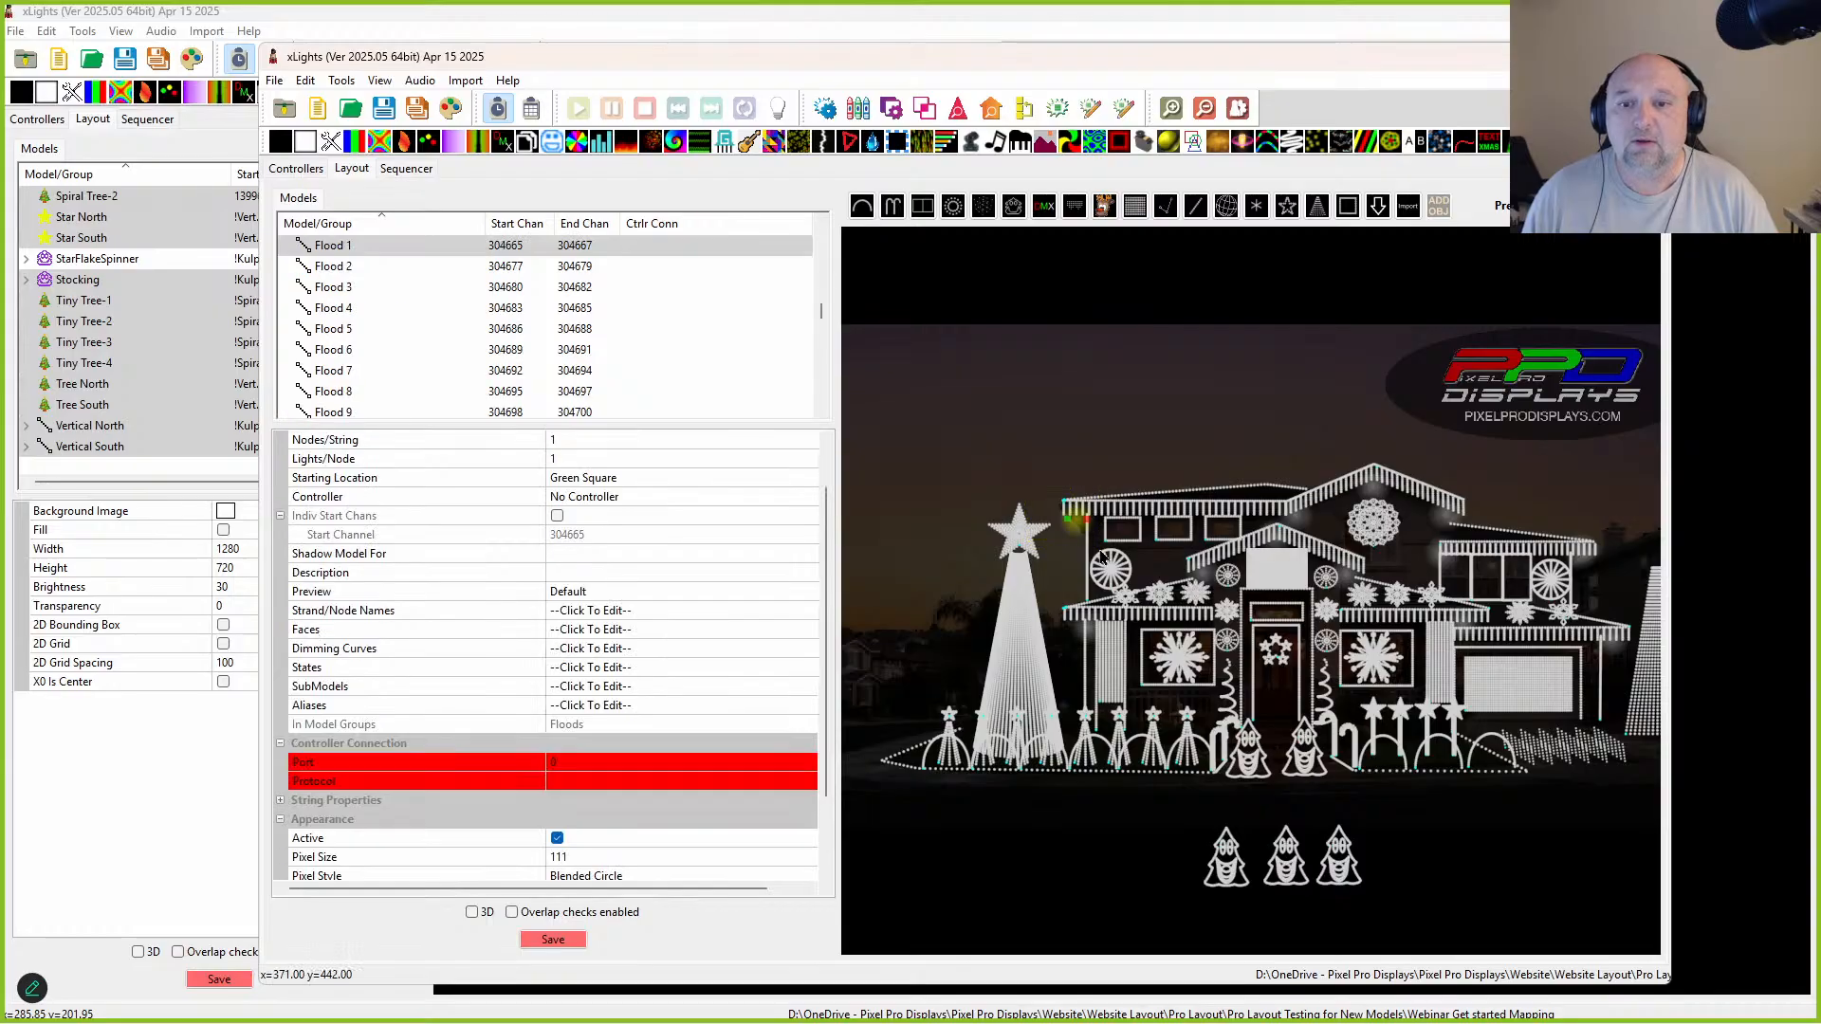
scroll(738, 804, "down", 2)
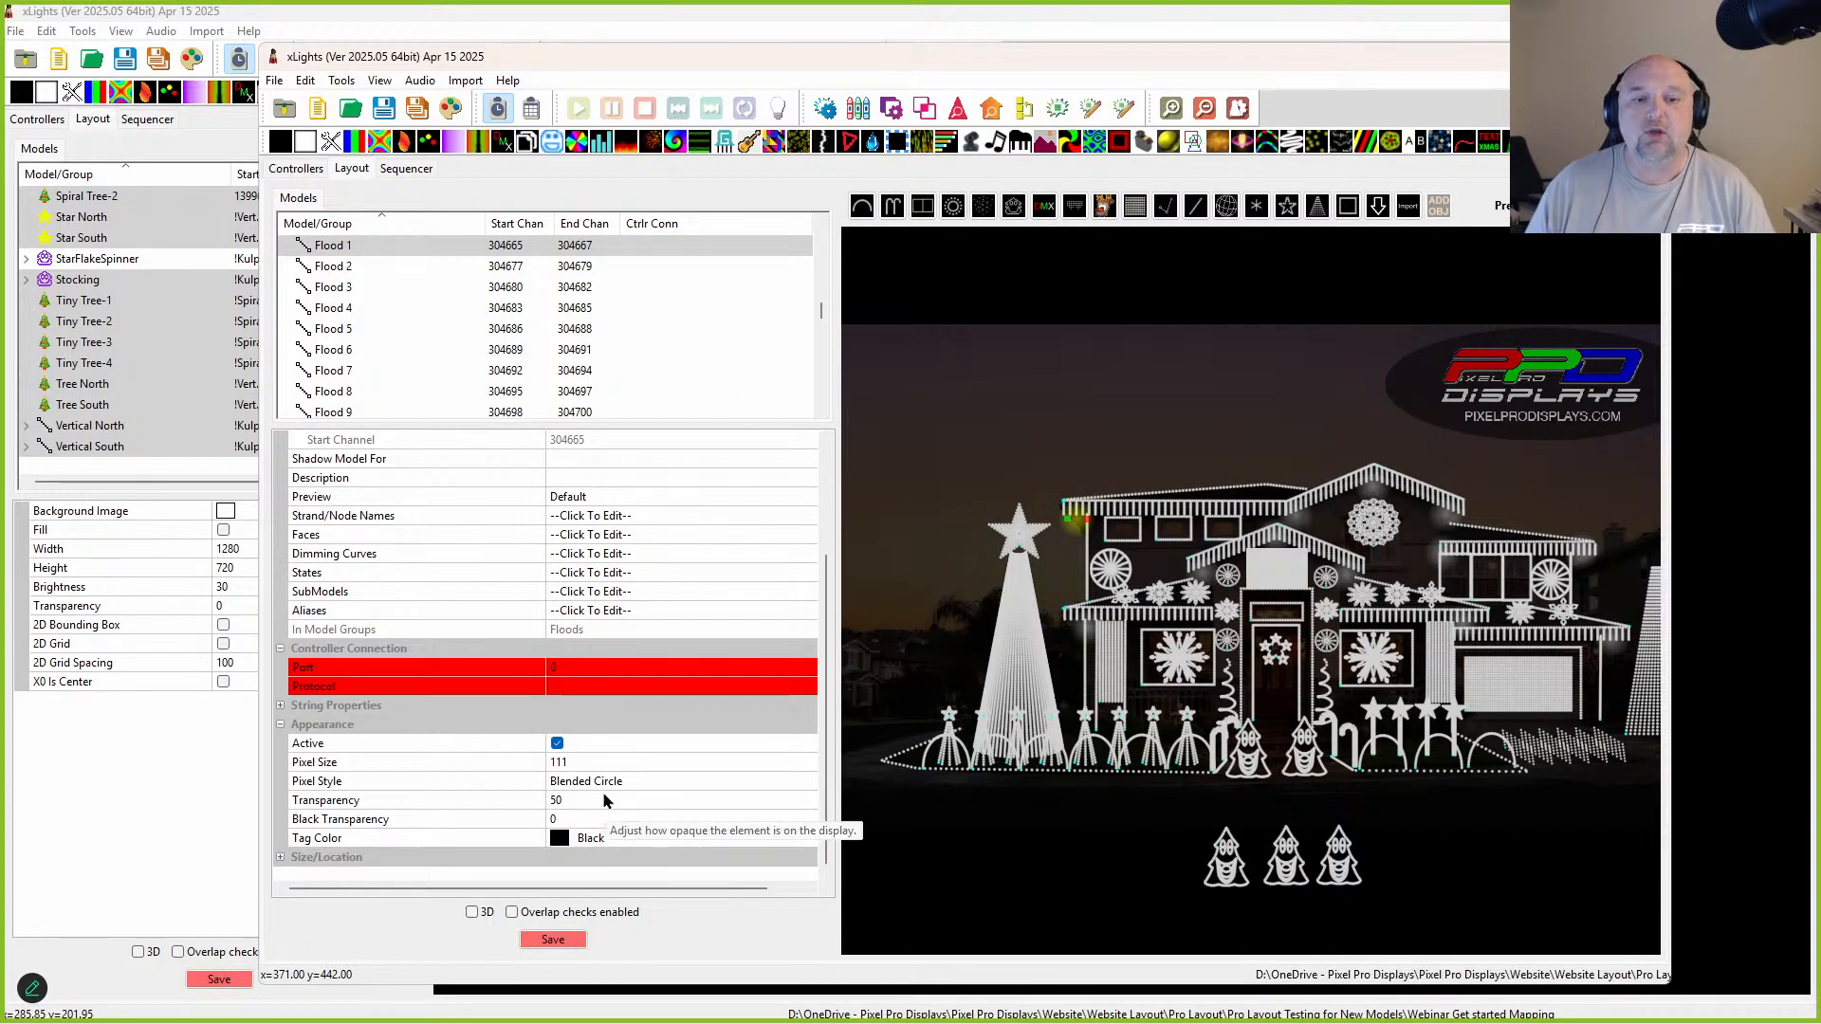
Step: Try the Blended Circle pixel style on the Megatree Star and set it back to Smooth
left_click(1017, 531)
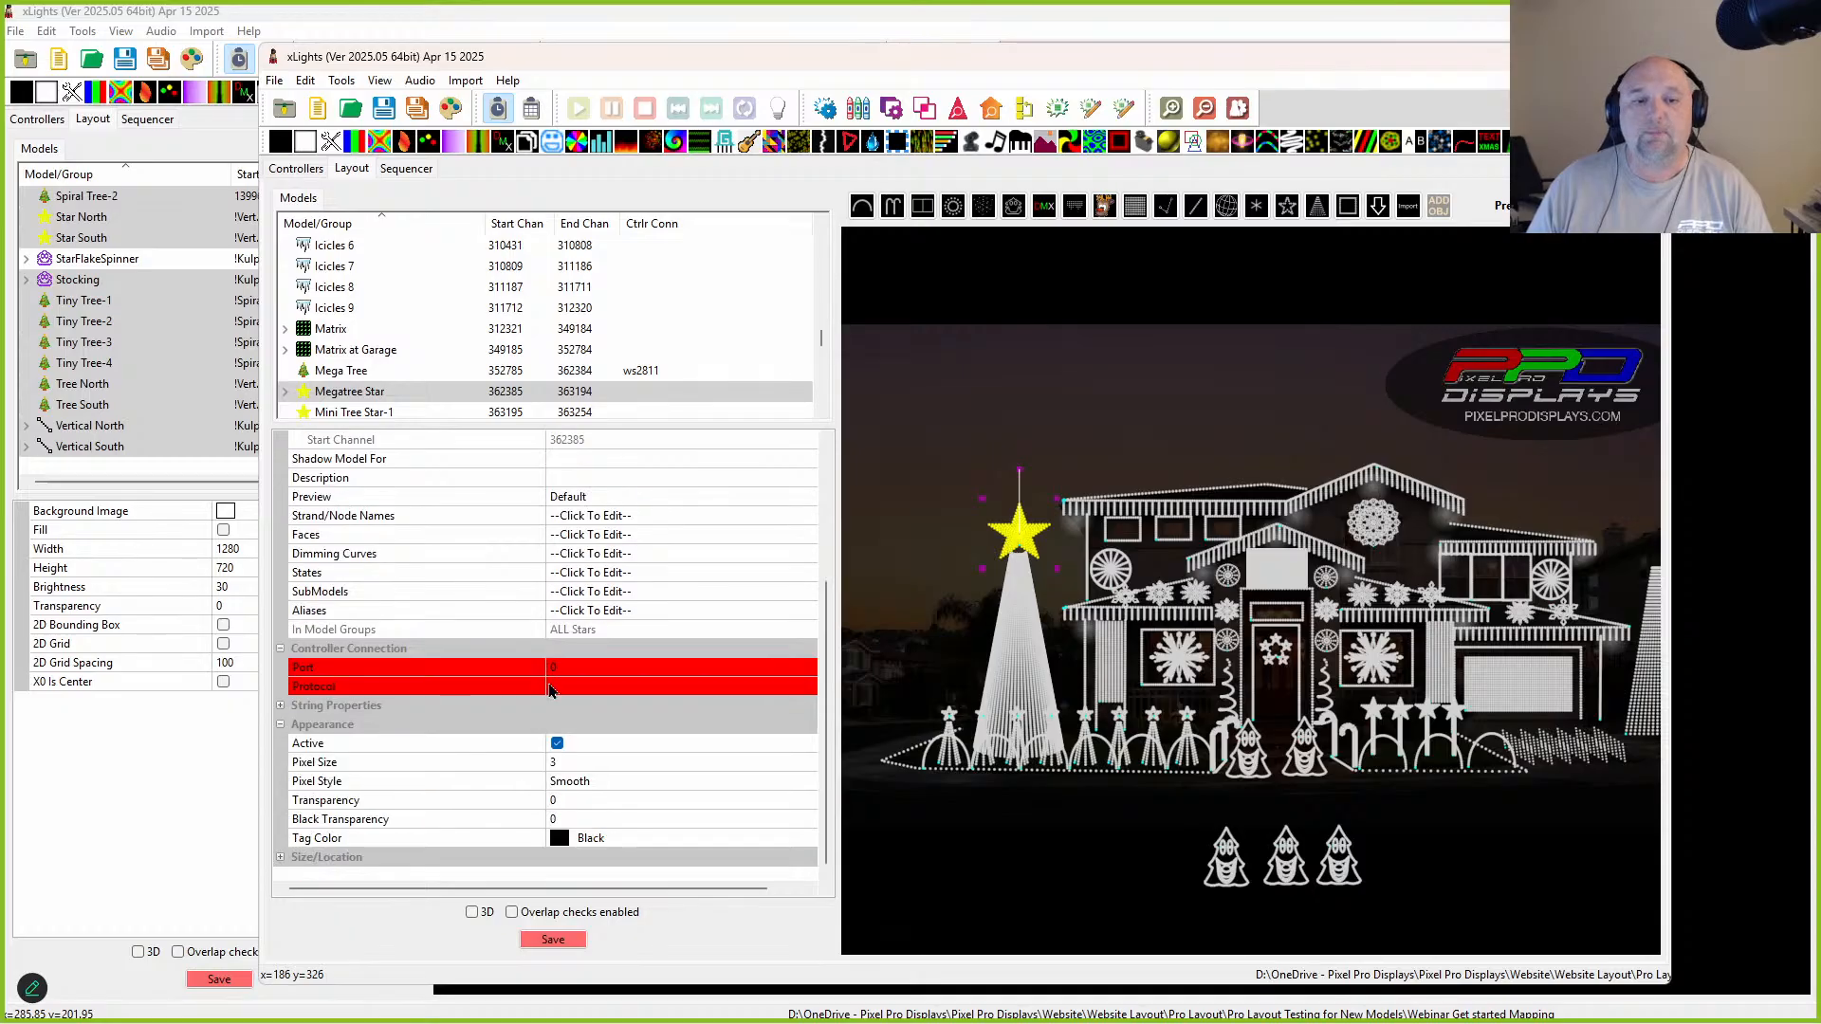
left_click(605, 793)
left_click(603, 785)
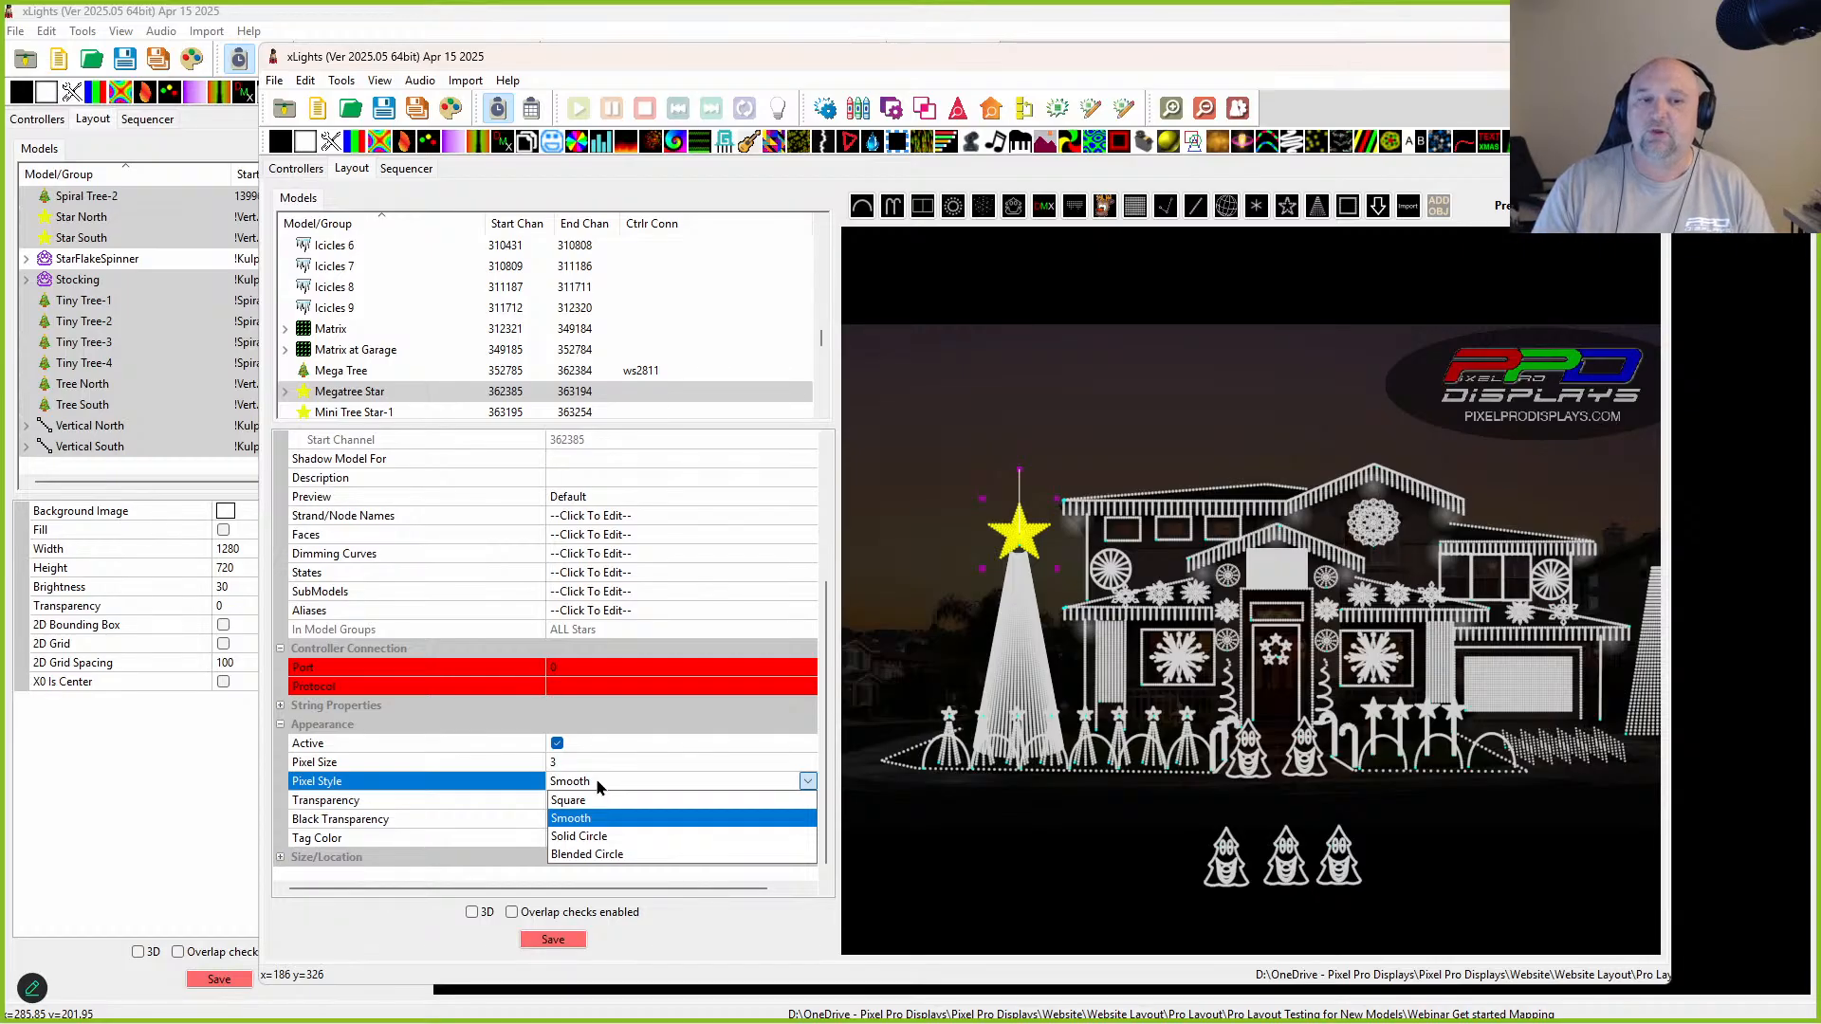
left_click(583, 856)
scroll(1015, 509, "up", 8)
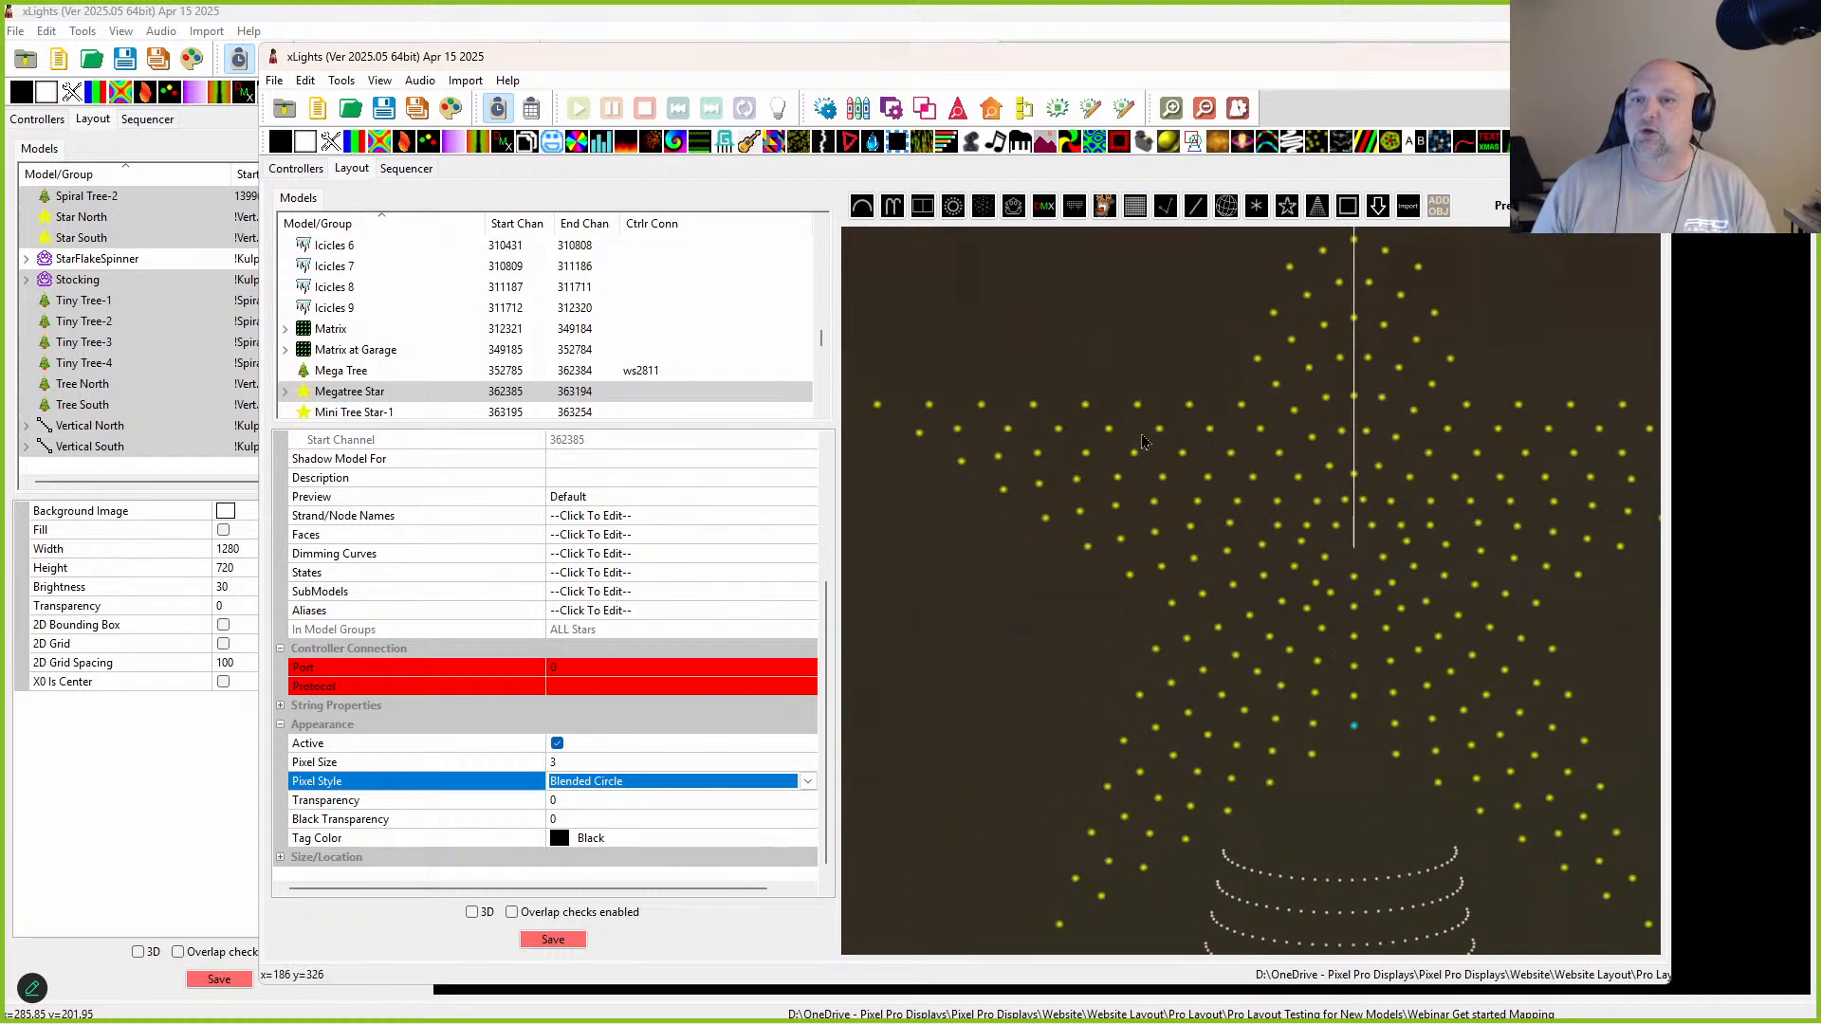
scroll(1155, 540, "up", 3)
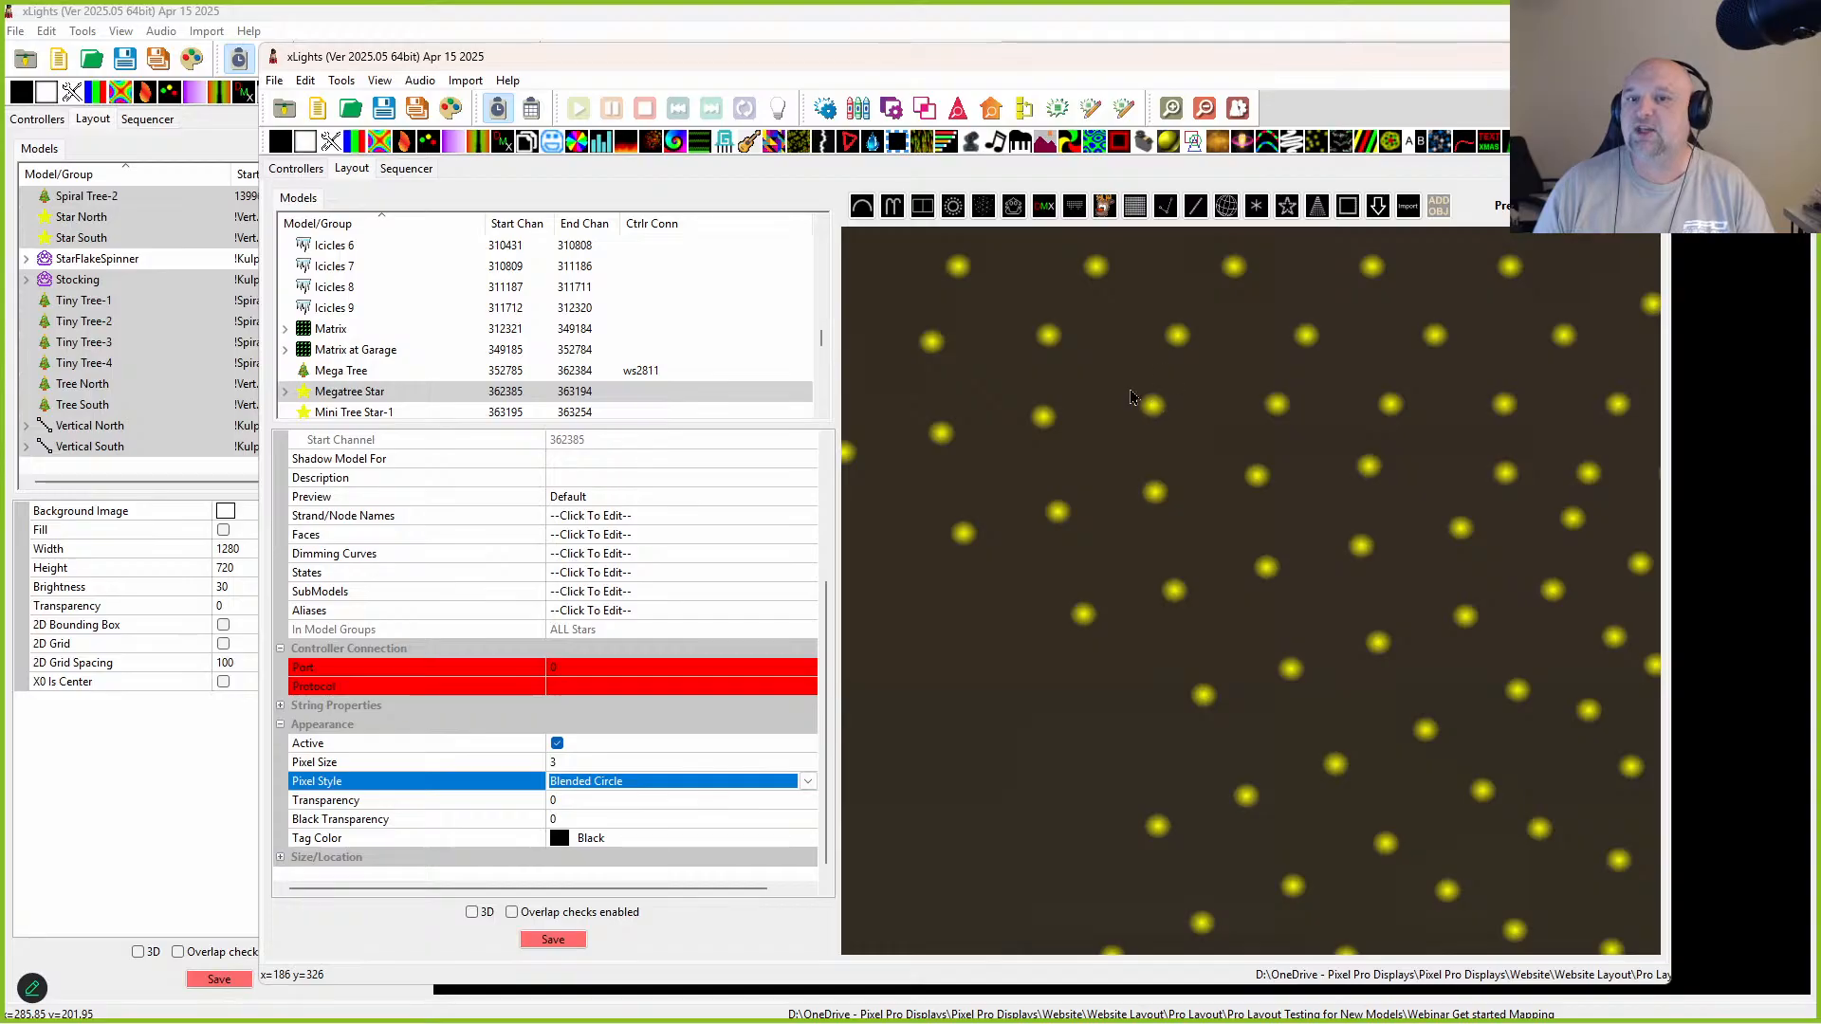
scroll(1131, 440, "down", 10)
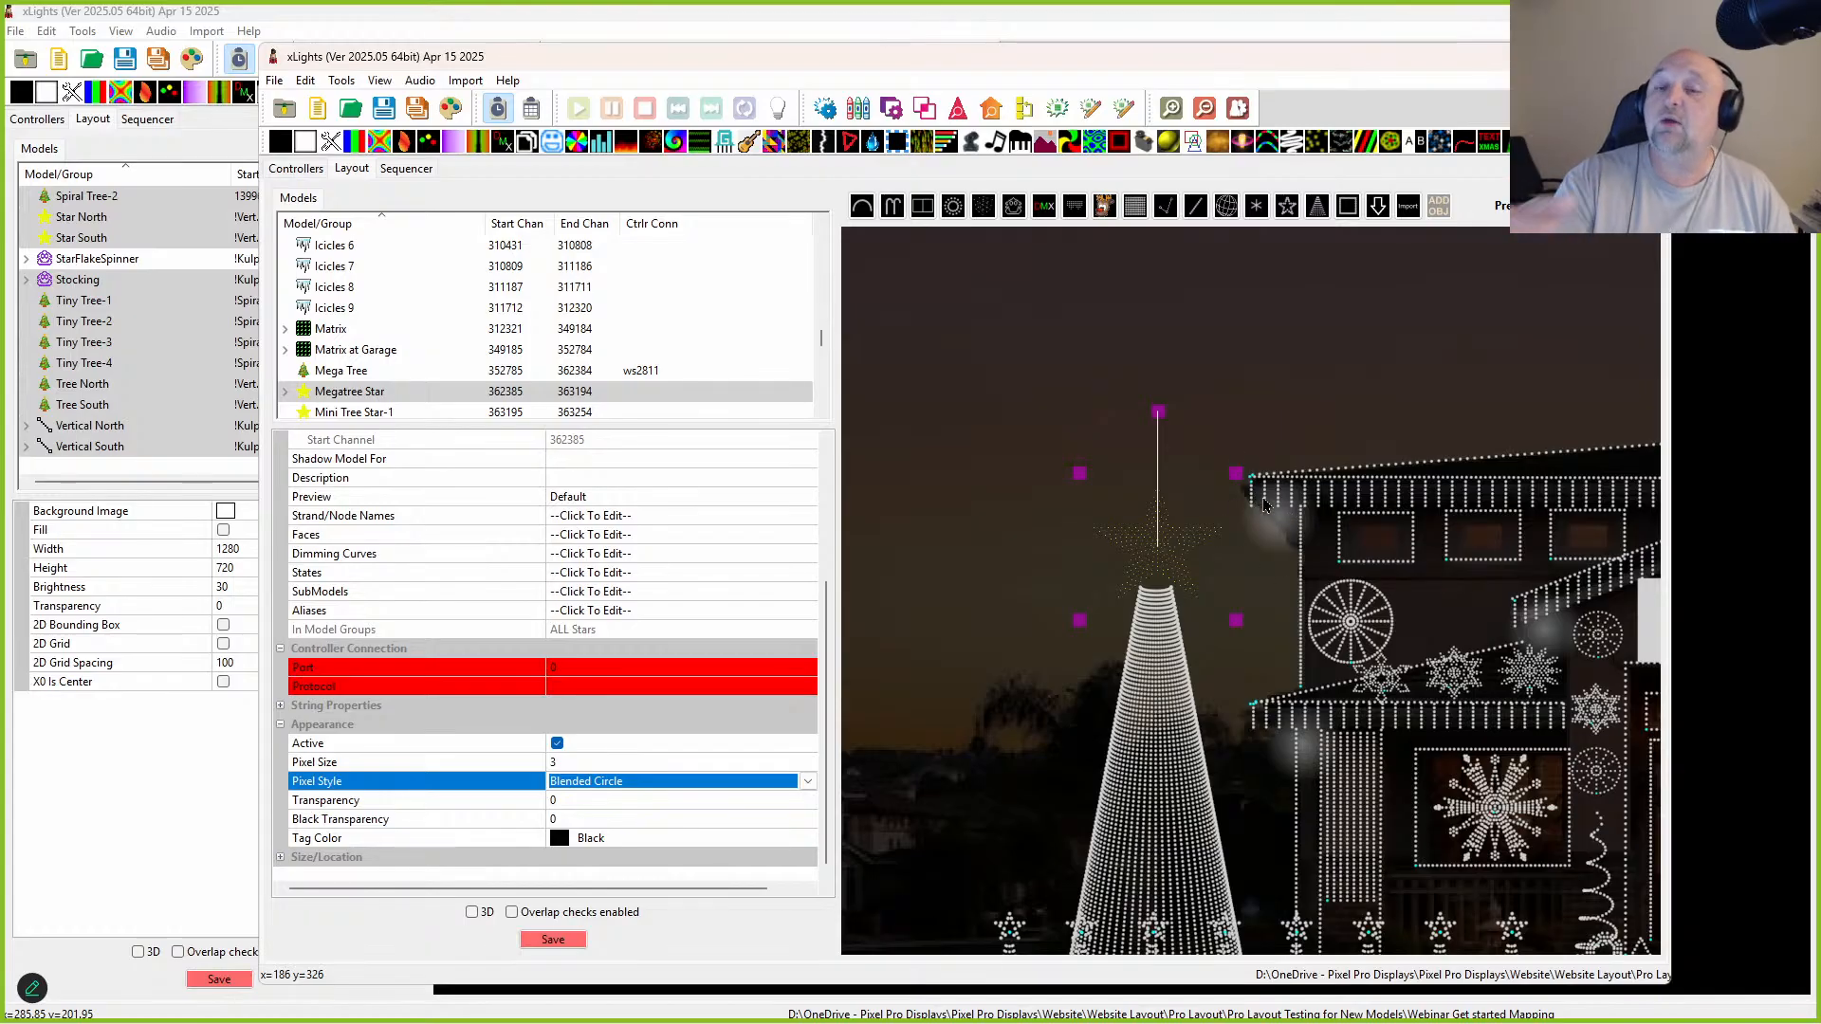
left_click(609, 782)
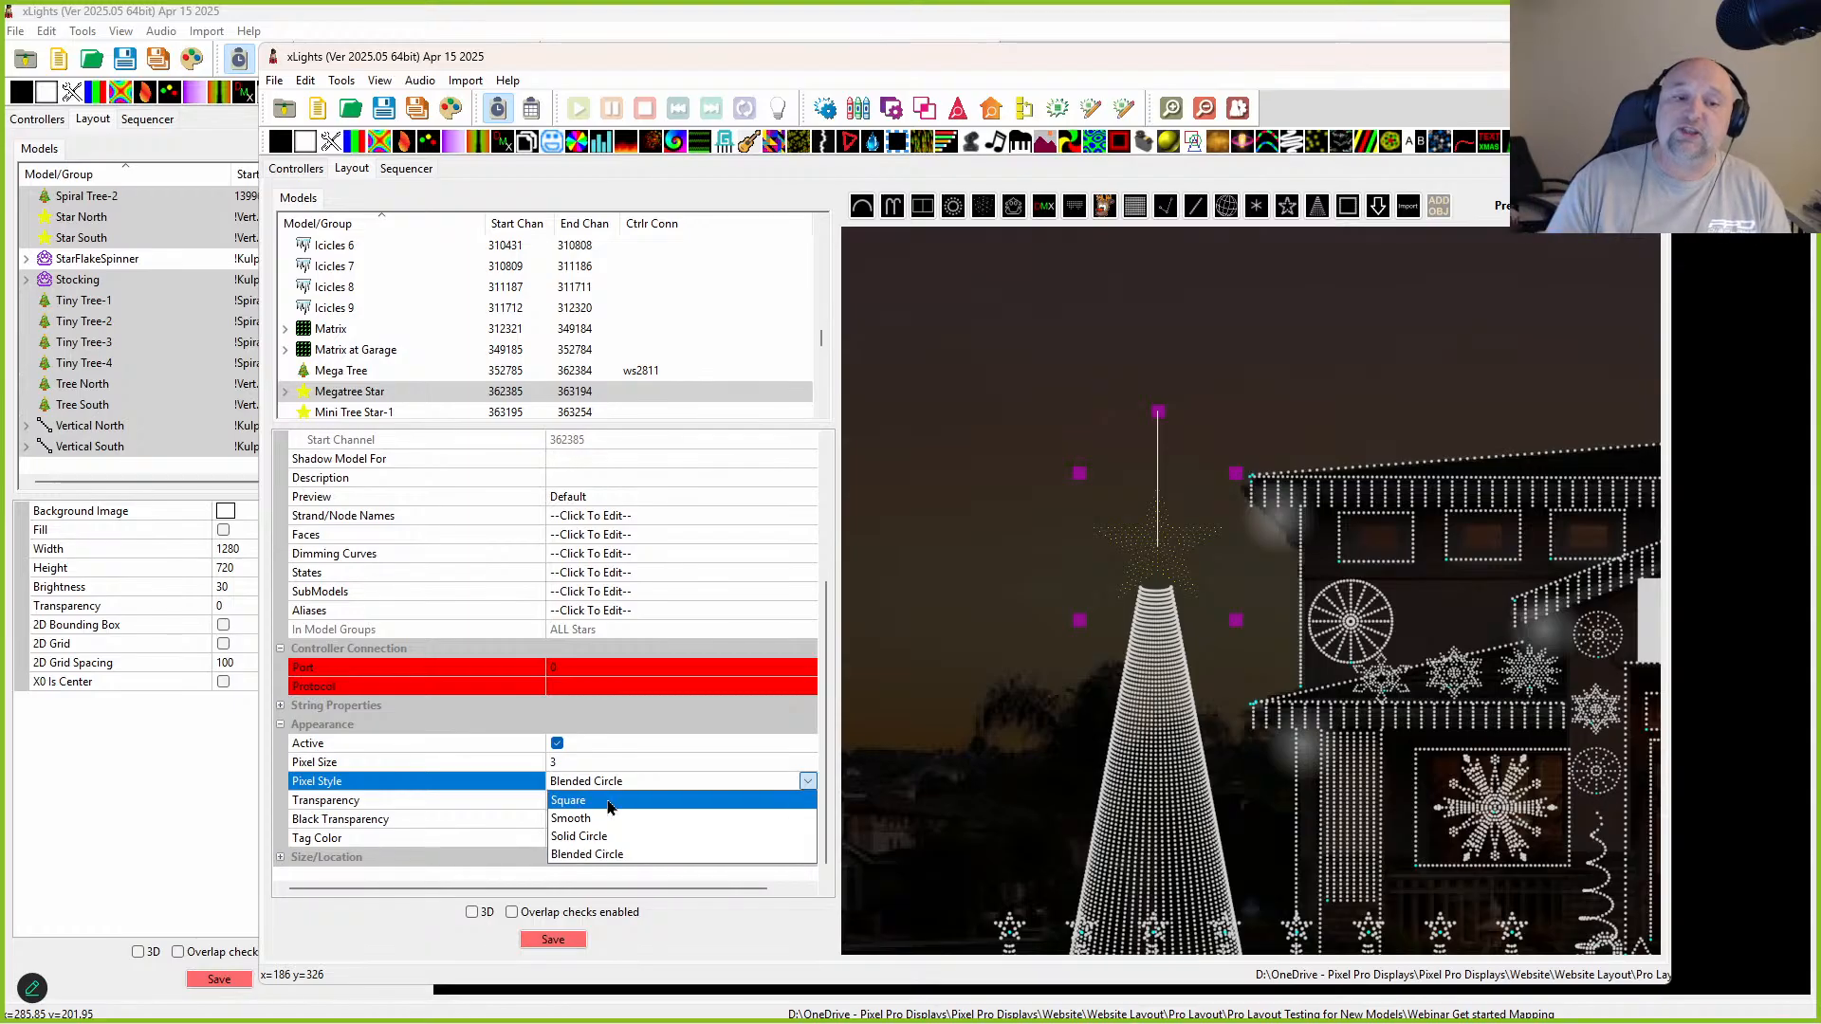
left_click(587, 820)
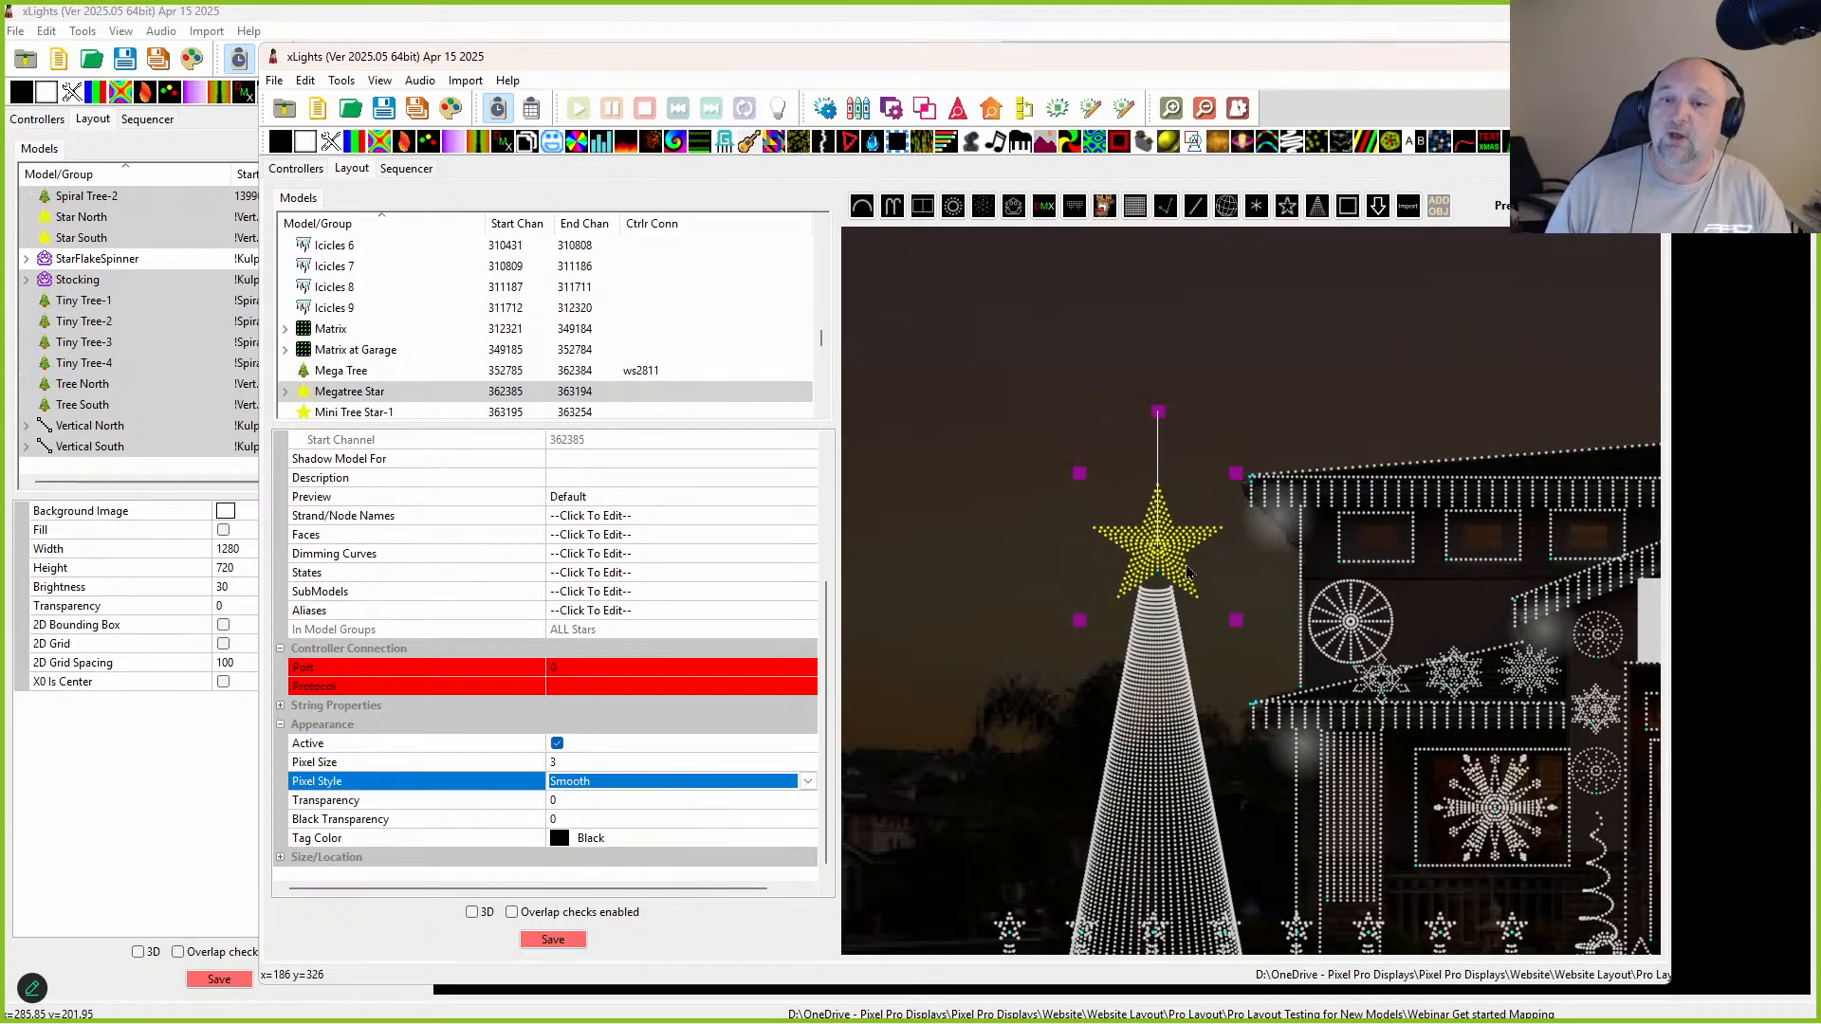
Step: Select the flood under the house's upper roof corner in the preview again
left_click(1271, 521)
left_click(1263, 533)
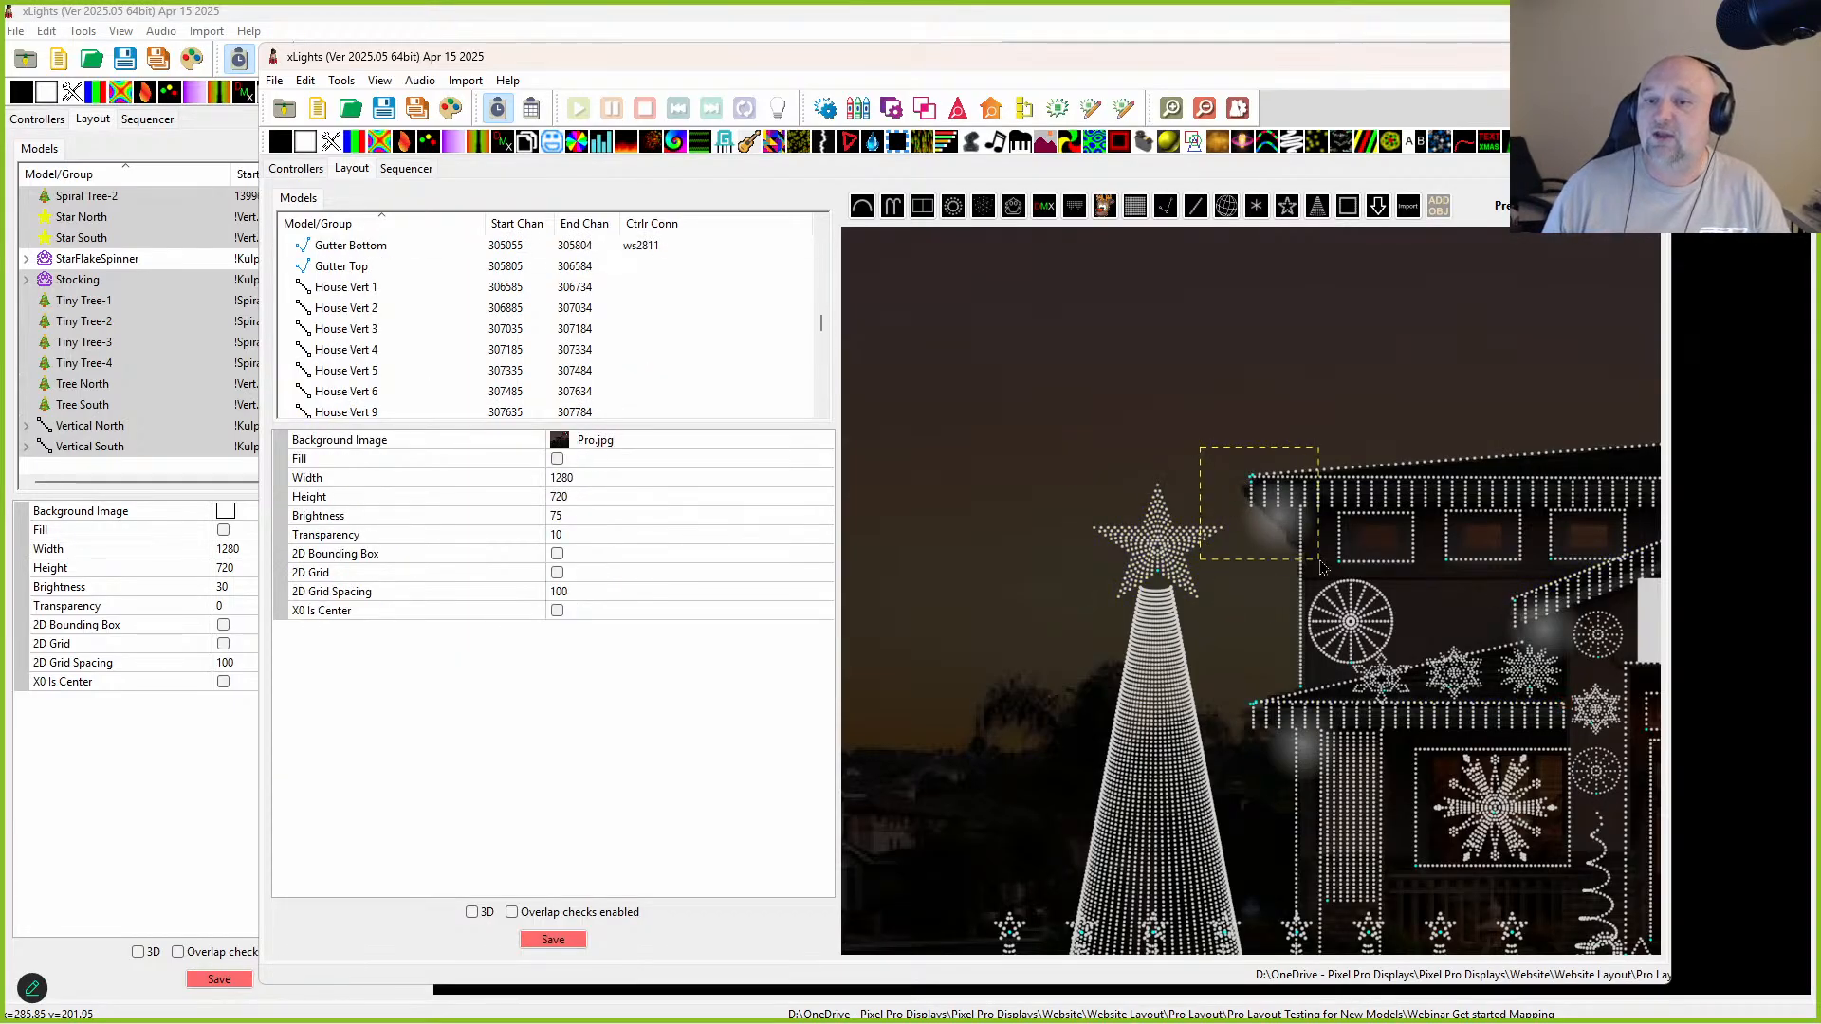
left_click(1273, 531)
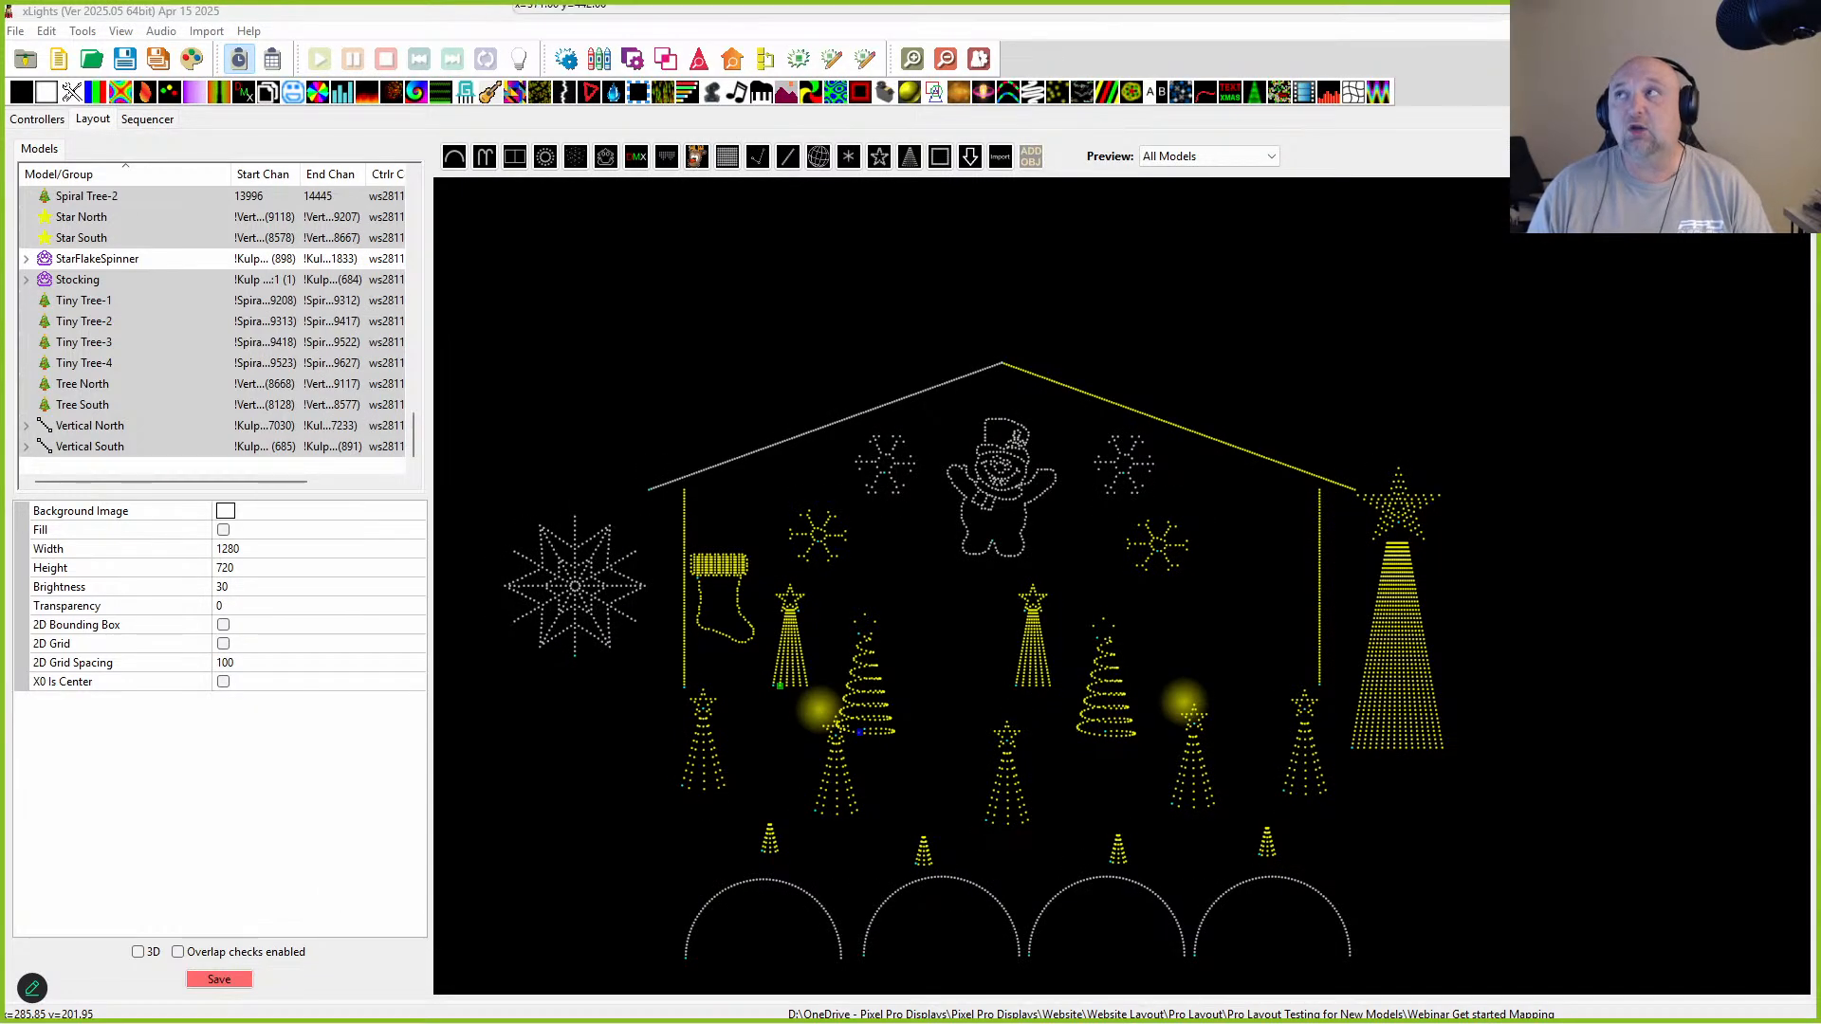
Step: In the other xLights layout window, draw a short horizontal single line above the roof and set its nodes per string to 1
left_click(818, 344)
left_click_drag(655, 292, 757, 292)
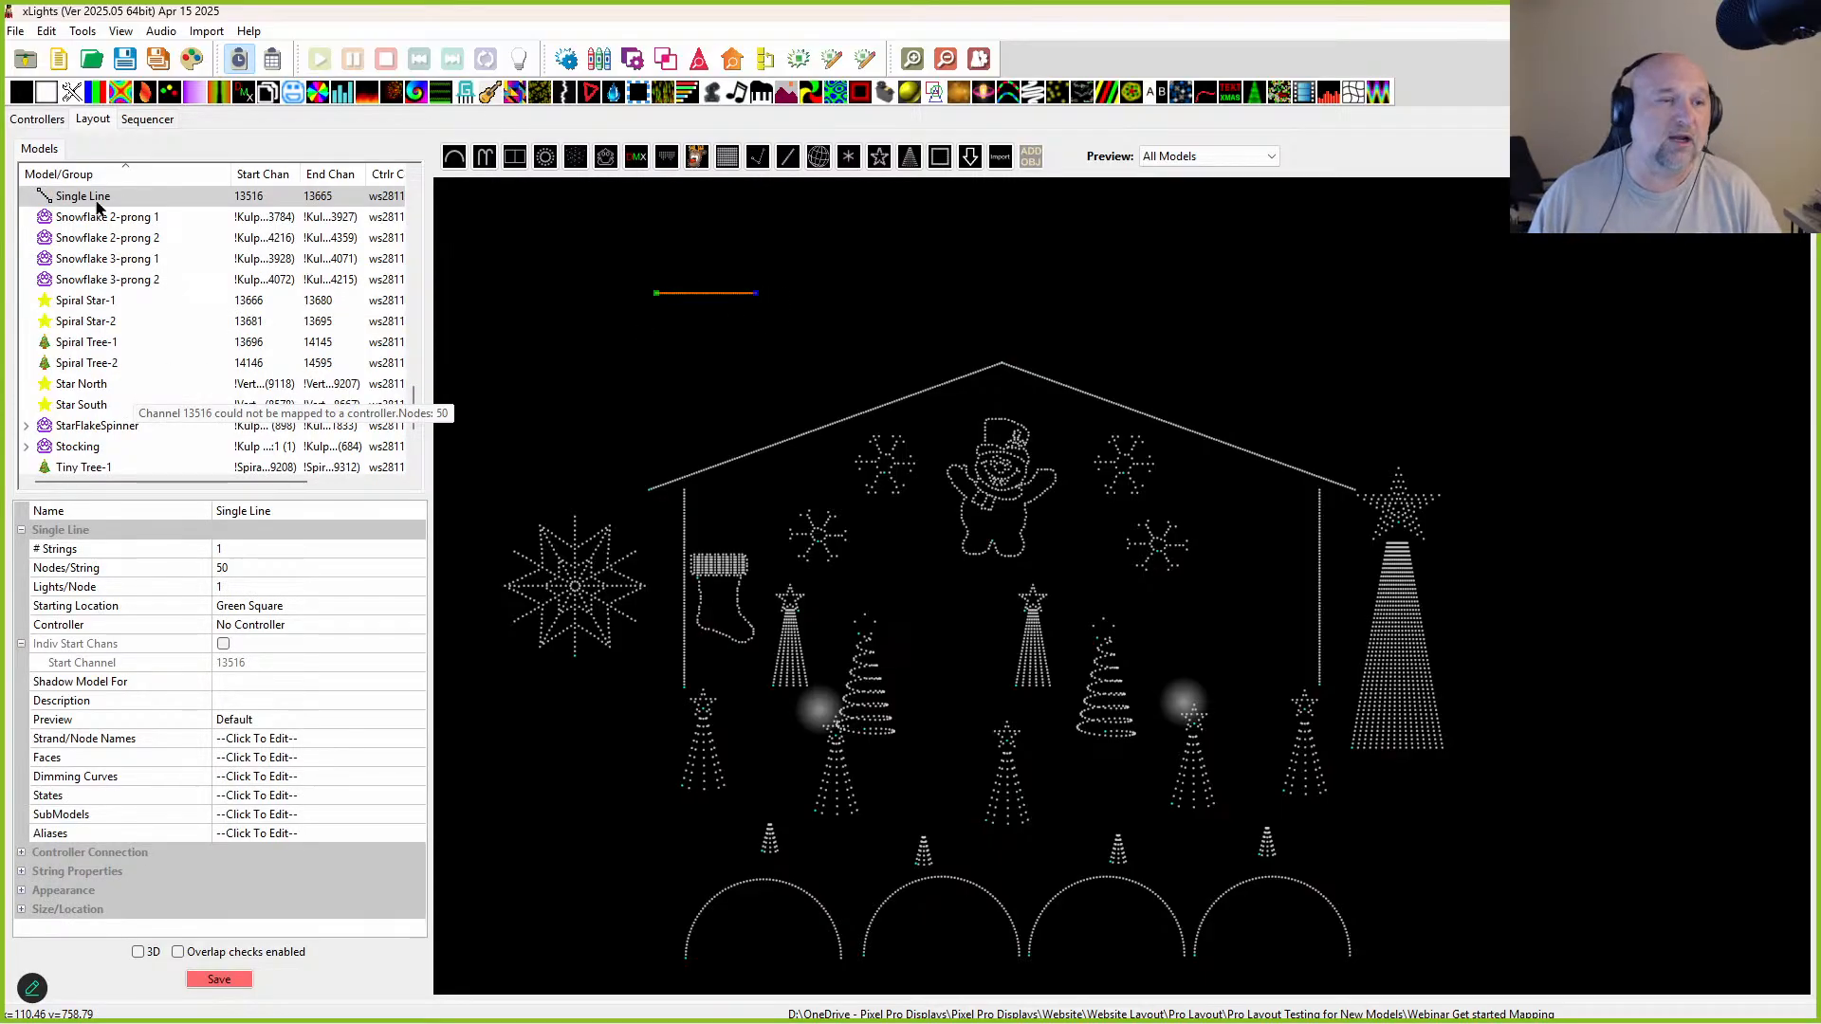
left_click(255, 569)
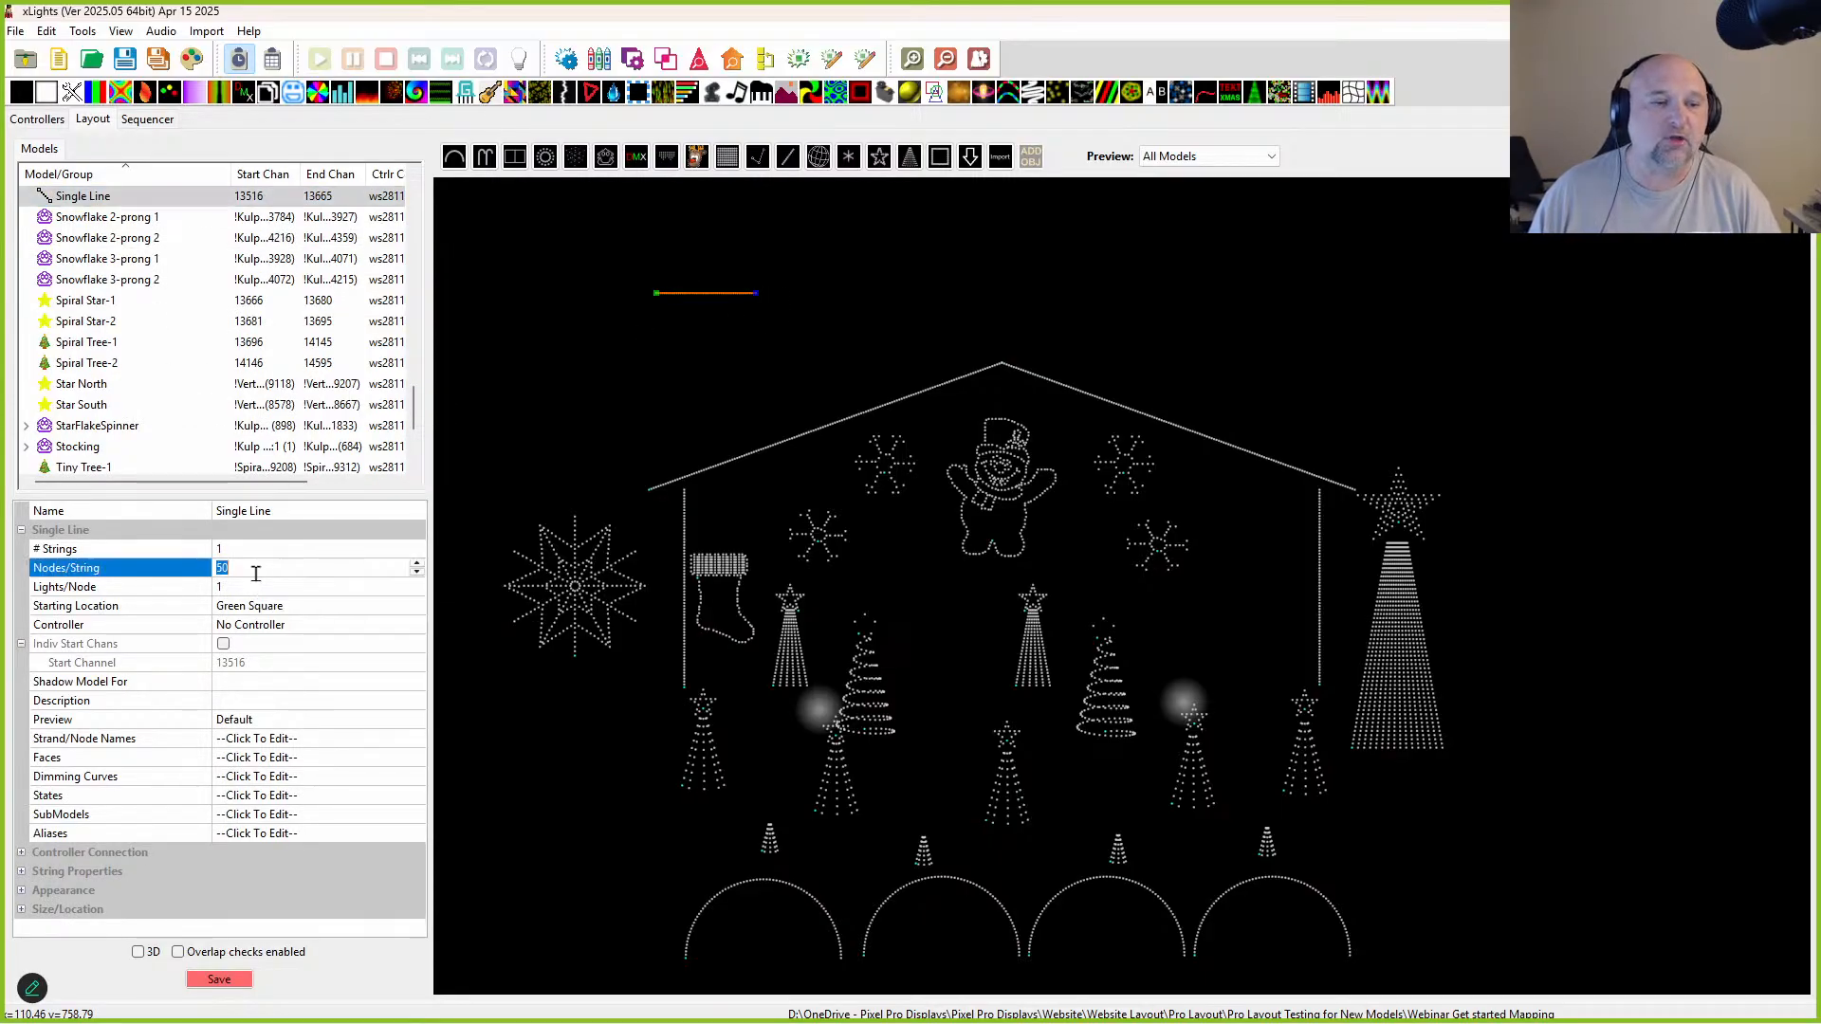
type("1")
key("Return")
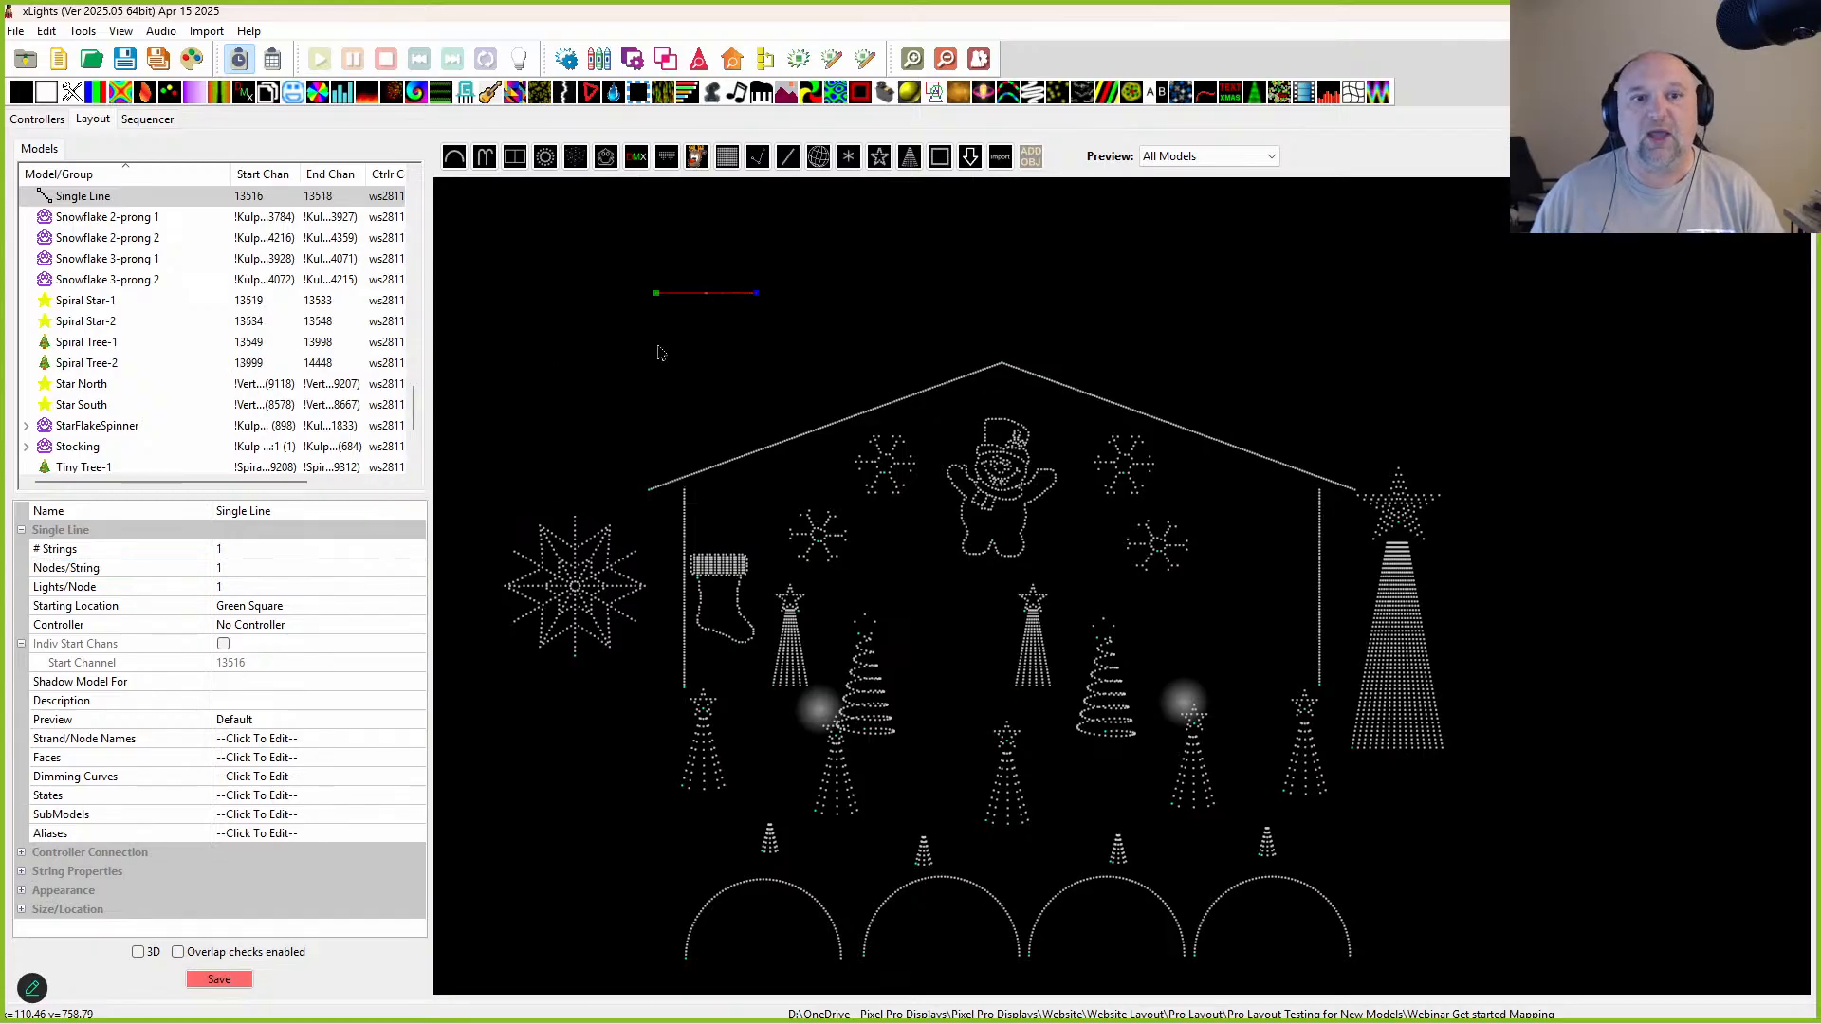
Step: Copy the one-node single line, paste it twice near the original, and shift one of the lines slightly down
scroll(579, 366, "up", 5)
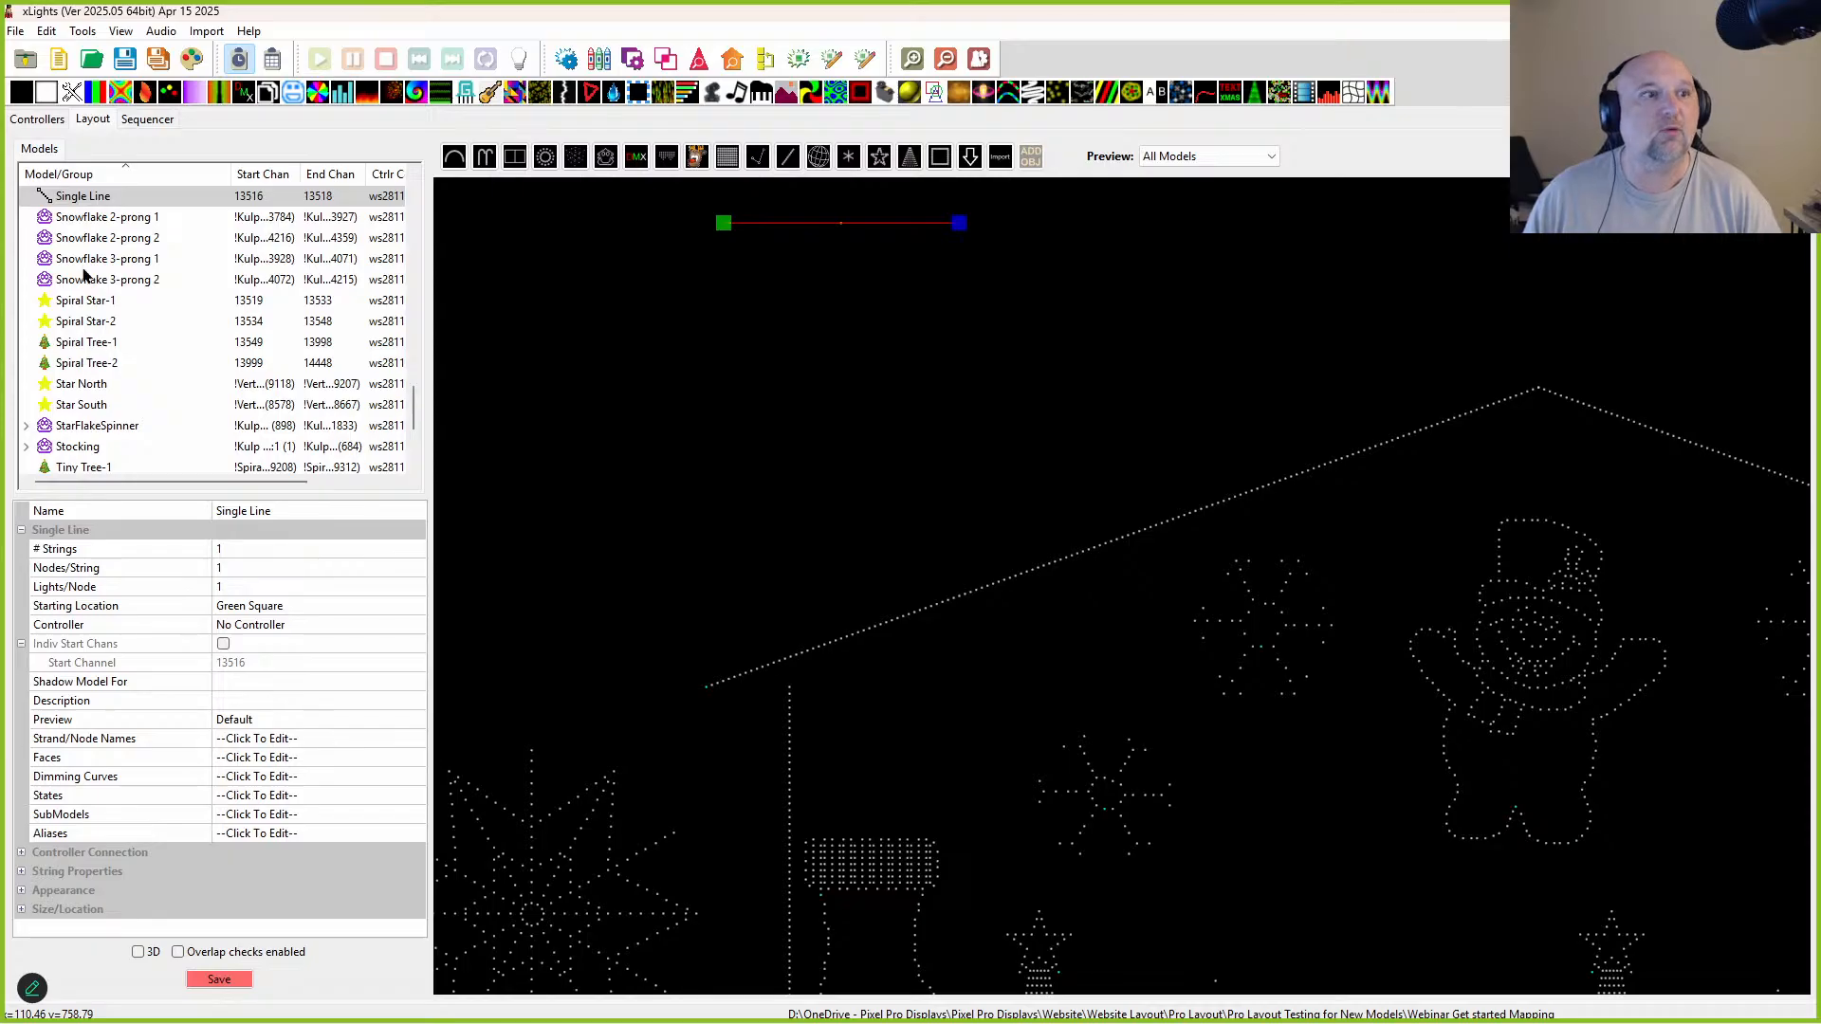
left_click(86, 180)
left_click(72, 179)
left_click(59, 201)
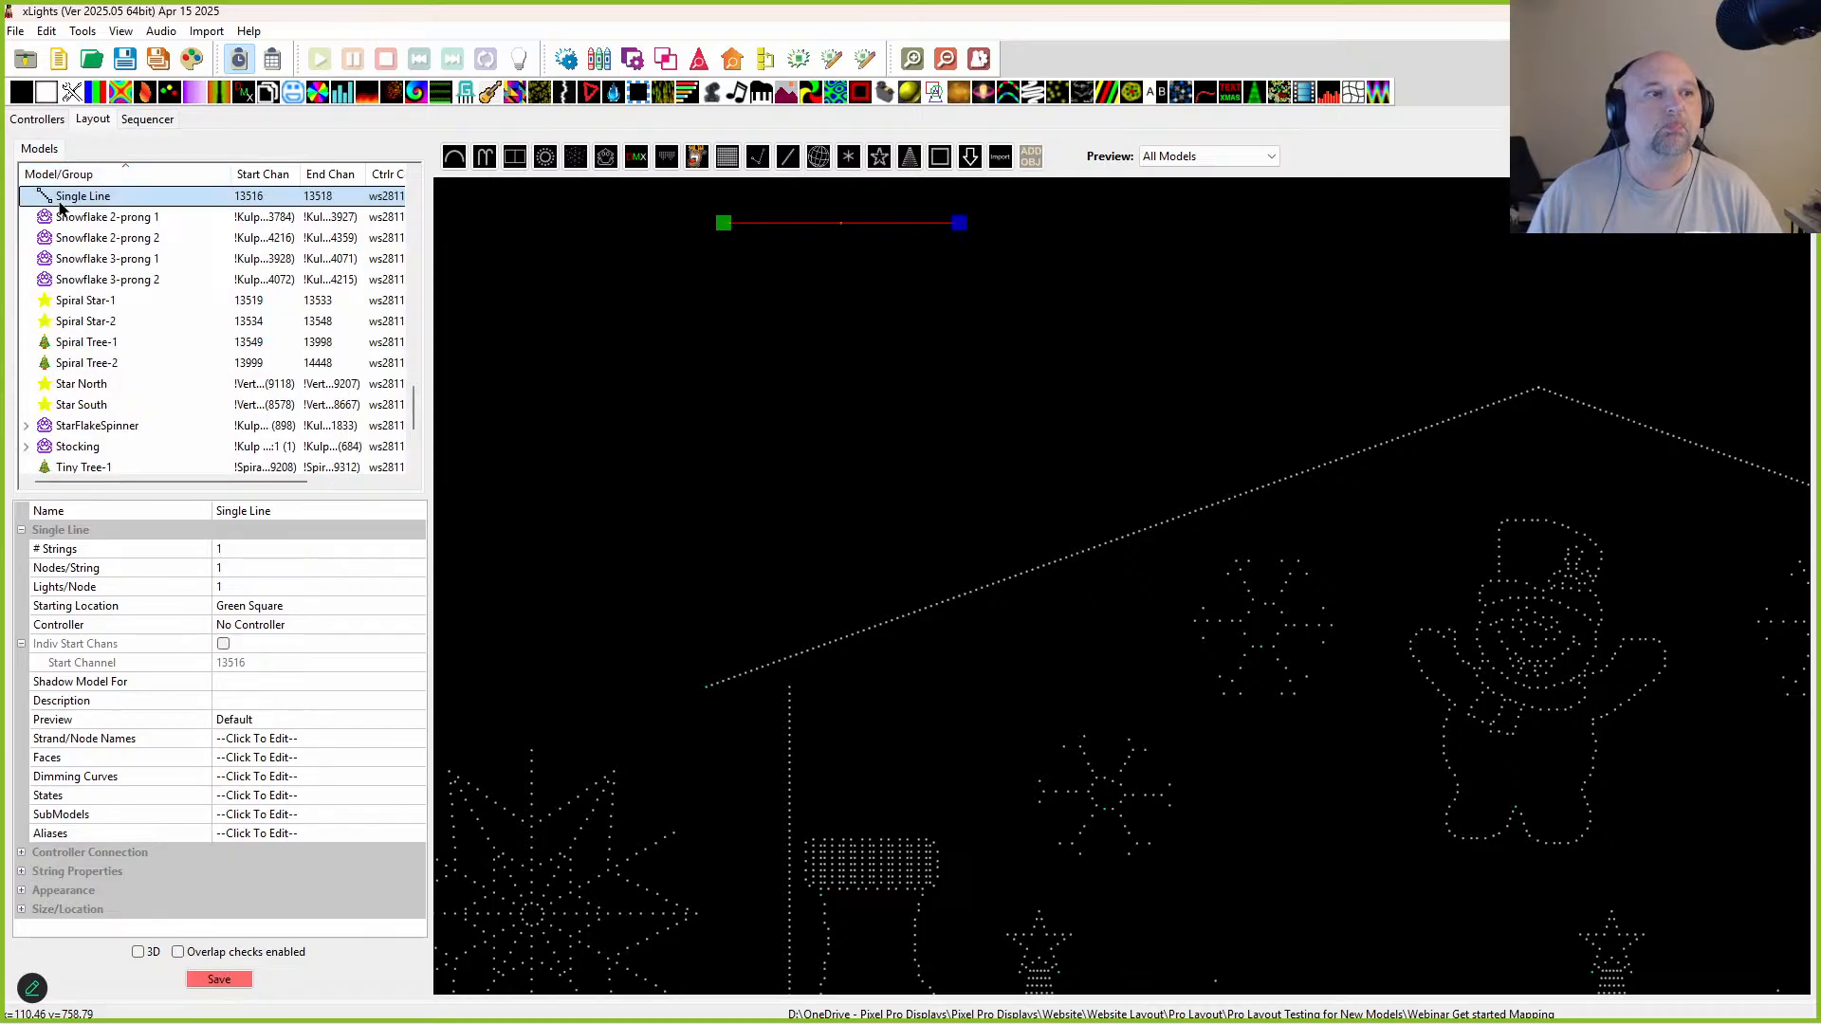
key("ctrl+c")
key("ctrl+v")
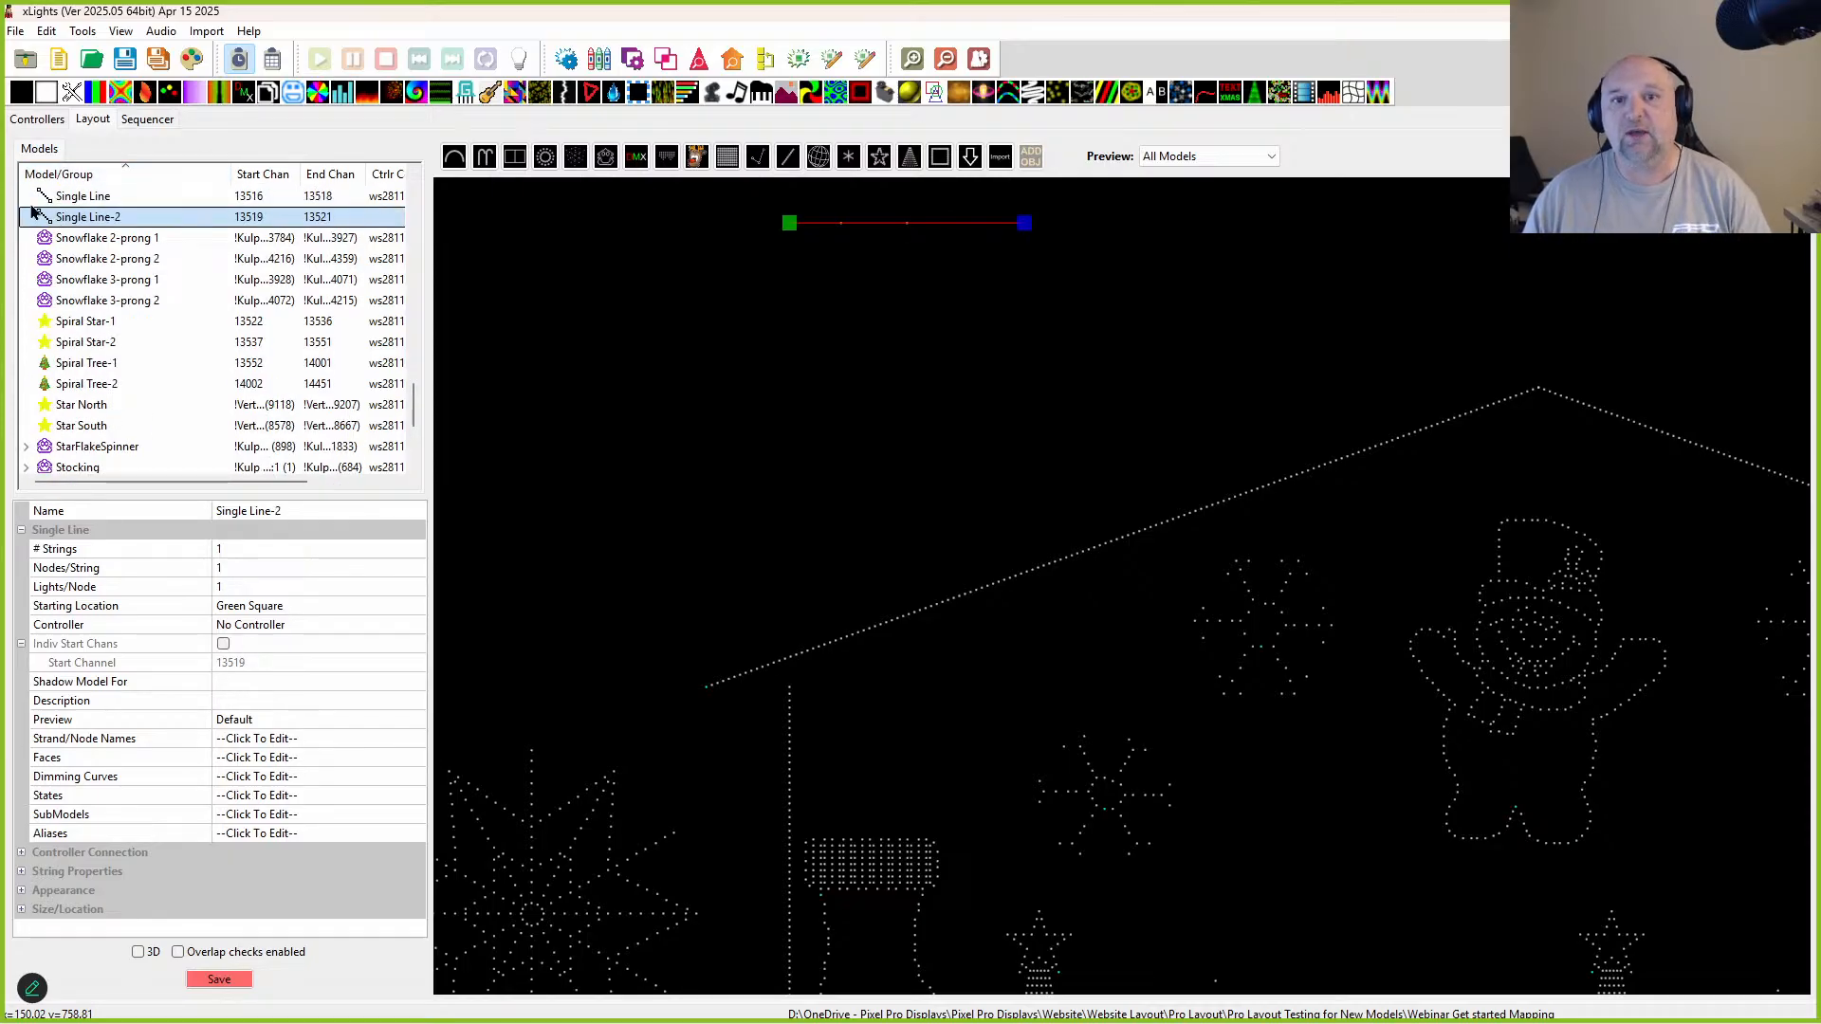
mouse_move(918, 228)
left_mouse_down()
mouse_move(928, 284)
mouse_move(961, 266)
mouse_move(918, 262)
left_mouse_up()
left_click(876, 398)
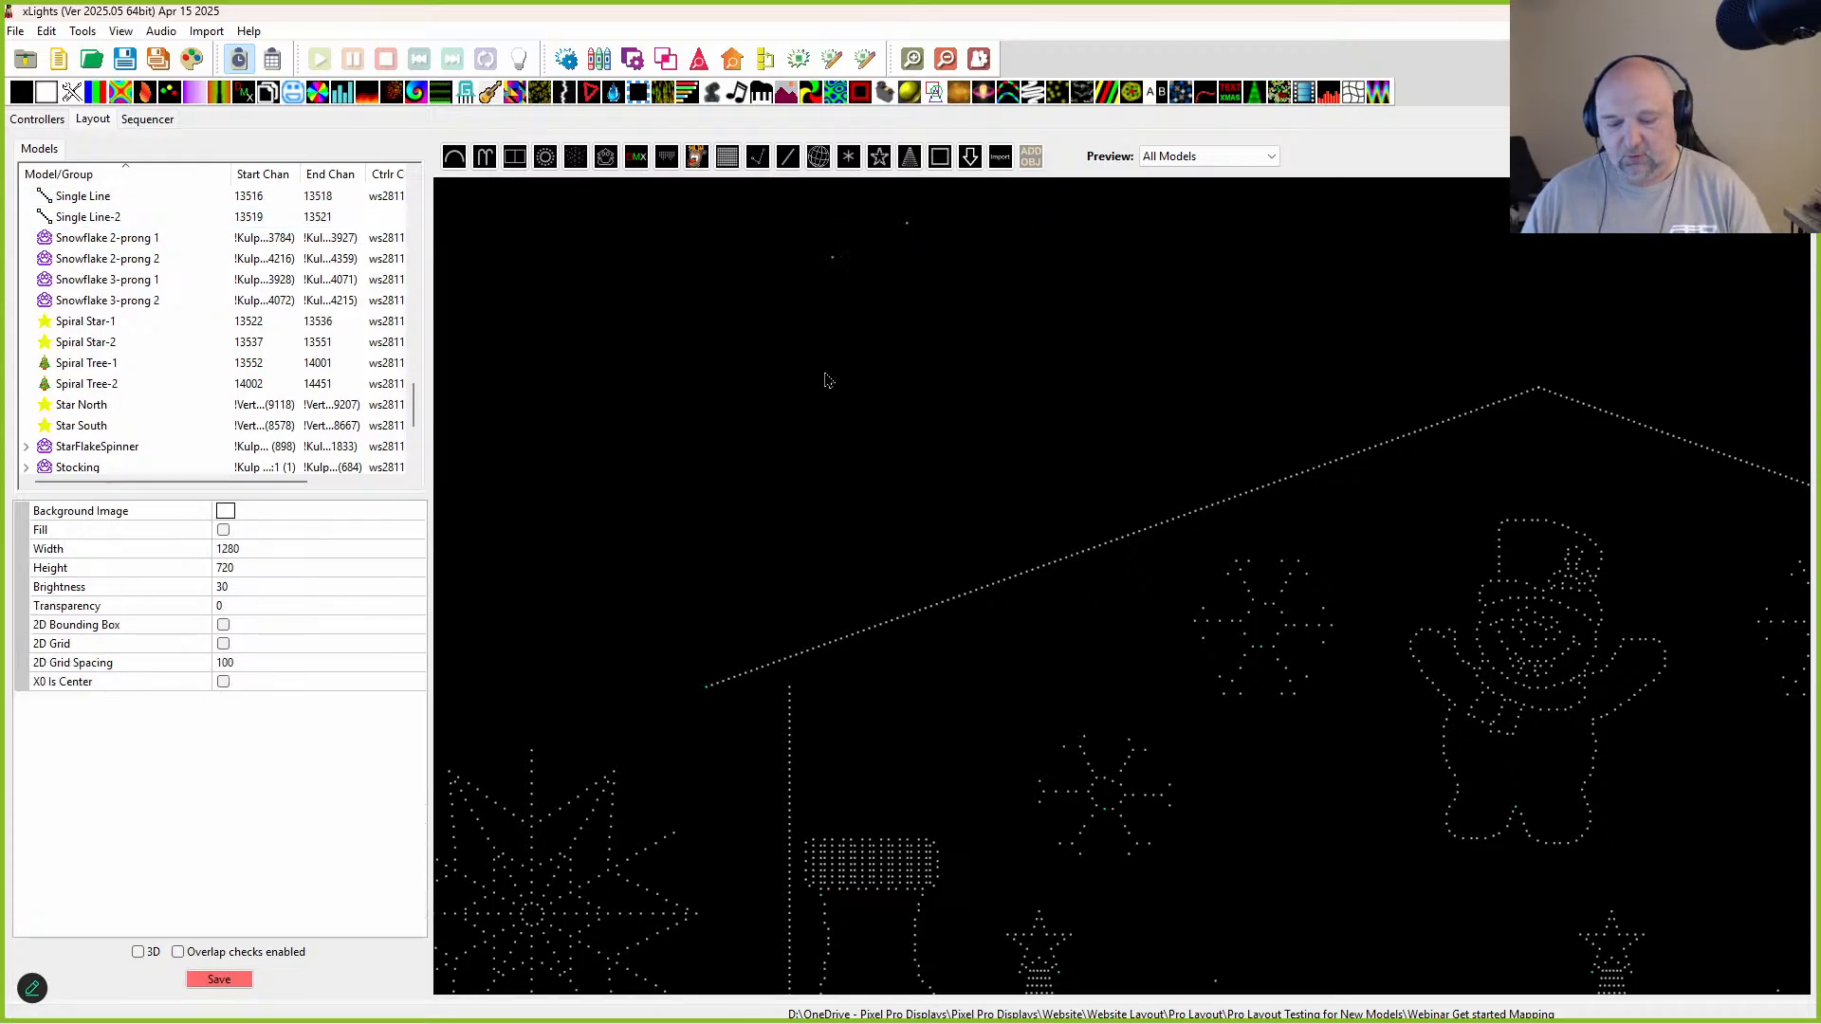
key("ctrl+v")
Step: Select the three single lines together and bulk edit their pixel size to a much larger value
left_click_drag(516, 218, 1266, 332)
left_click_drag(691, 196, 1269, 419)
right_click(784, 257)
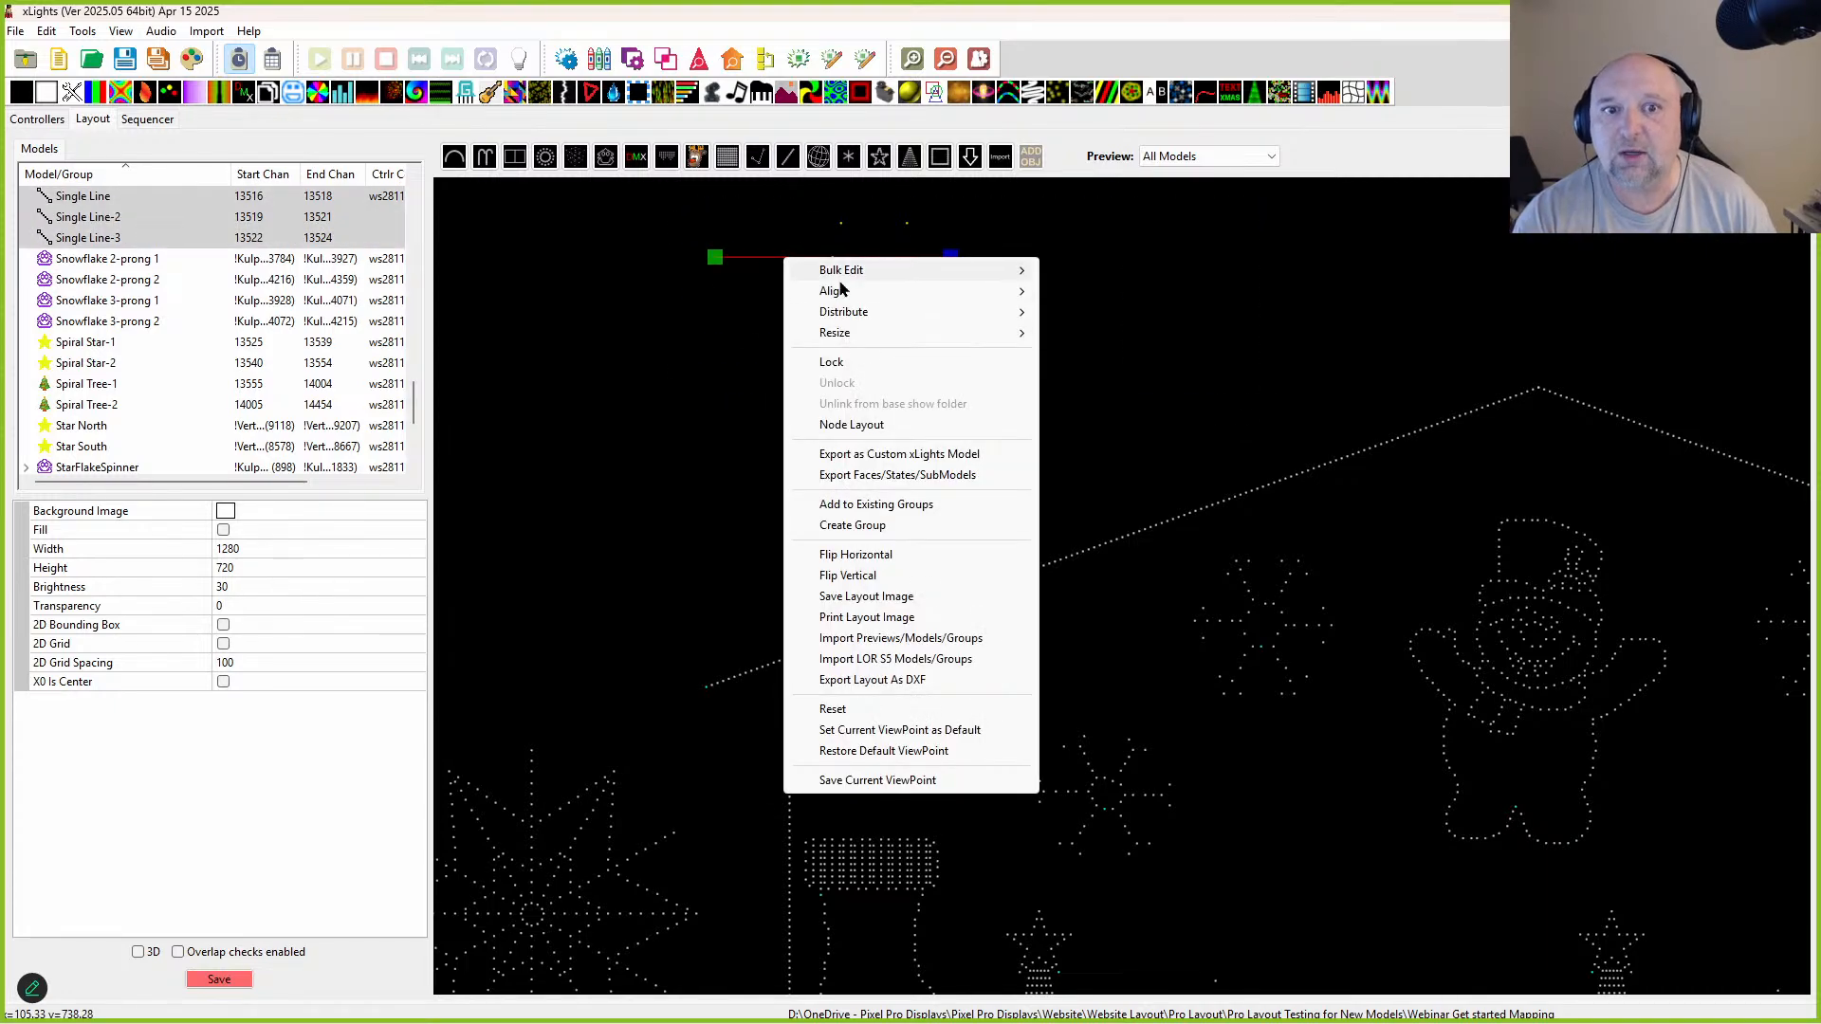
mouse_move(841, 270)
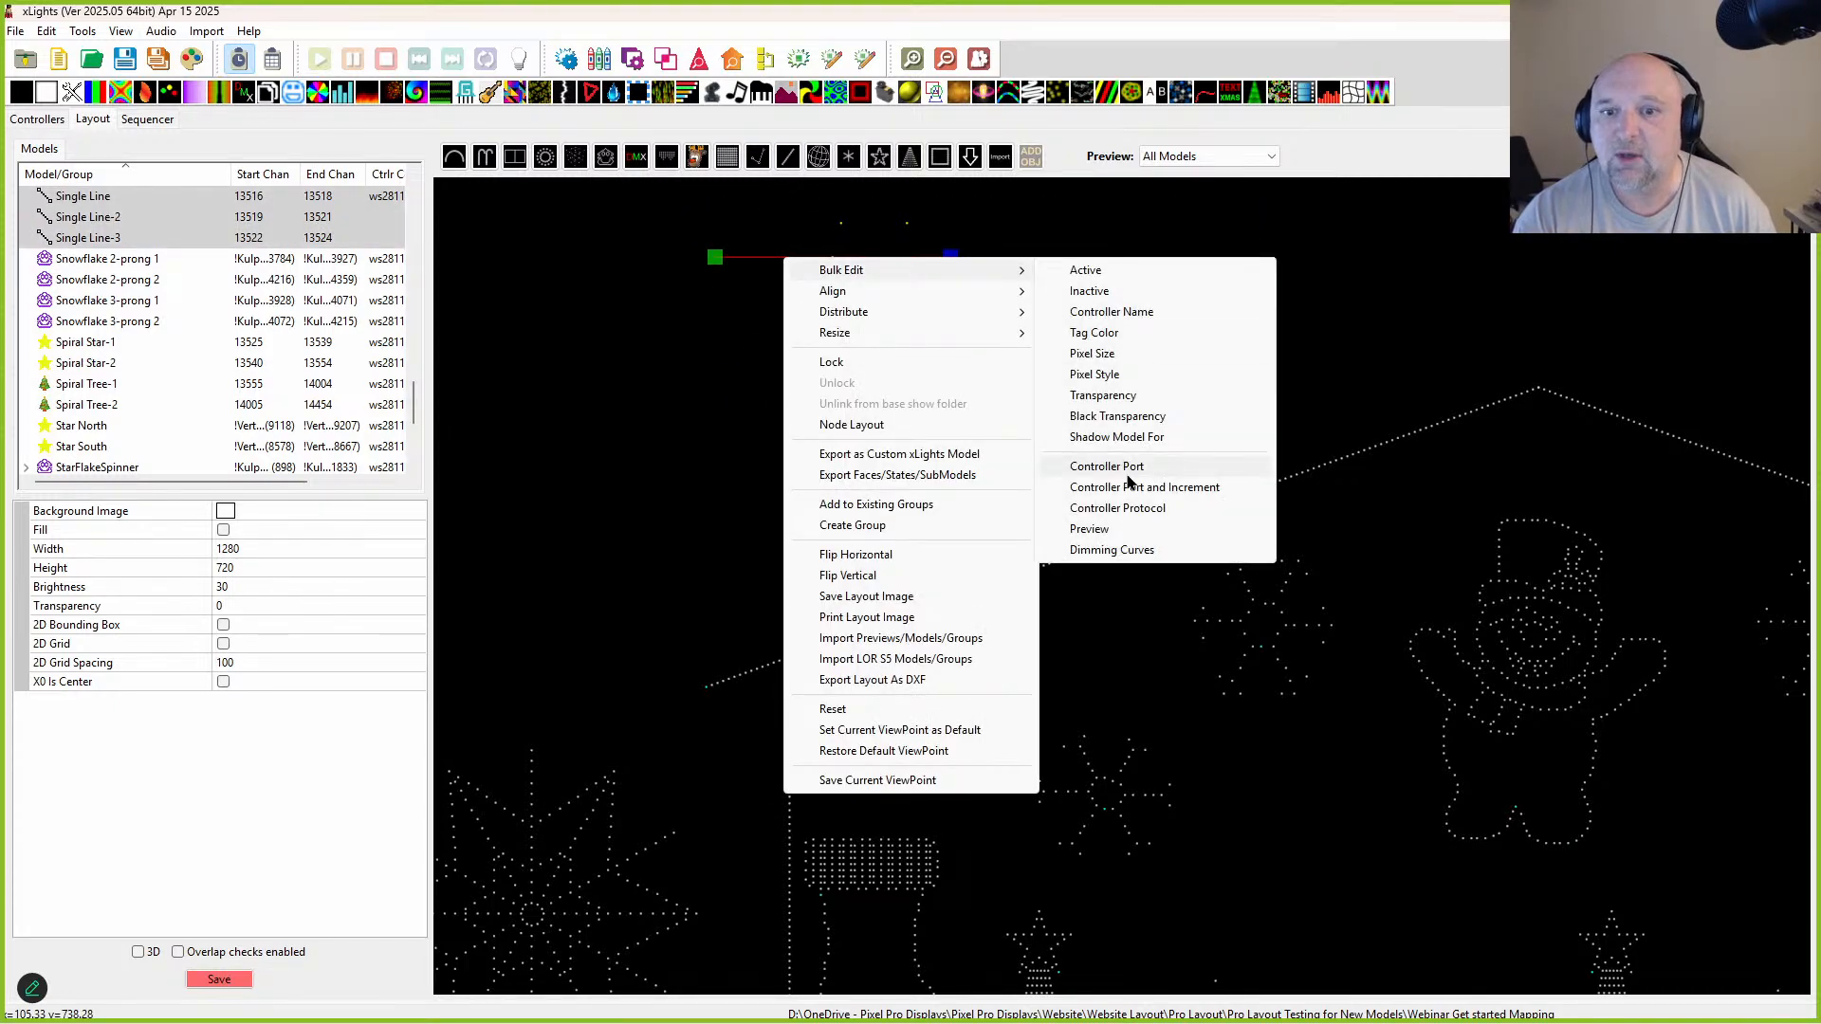
left_click(1119, 354)
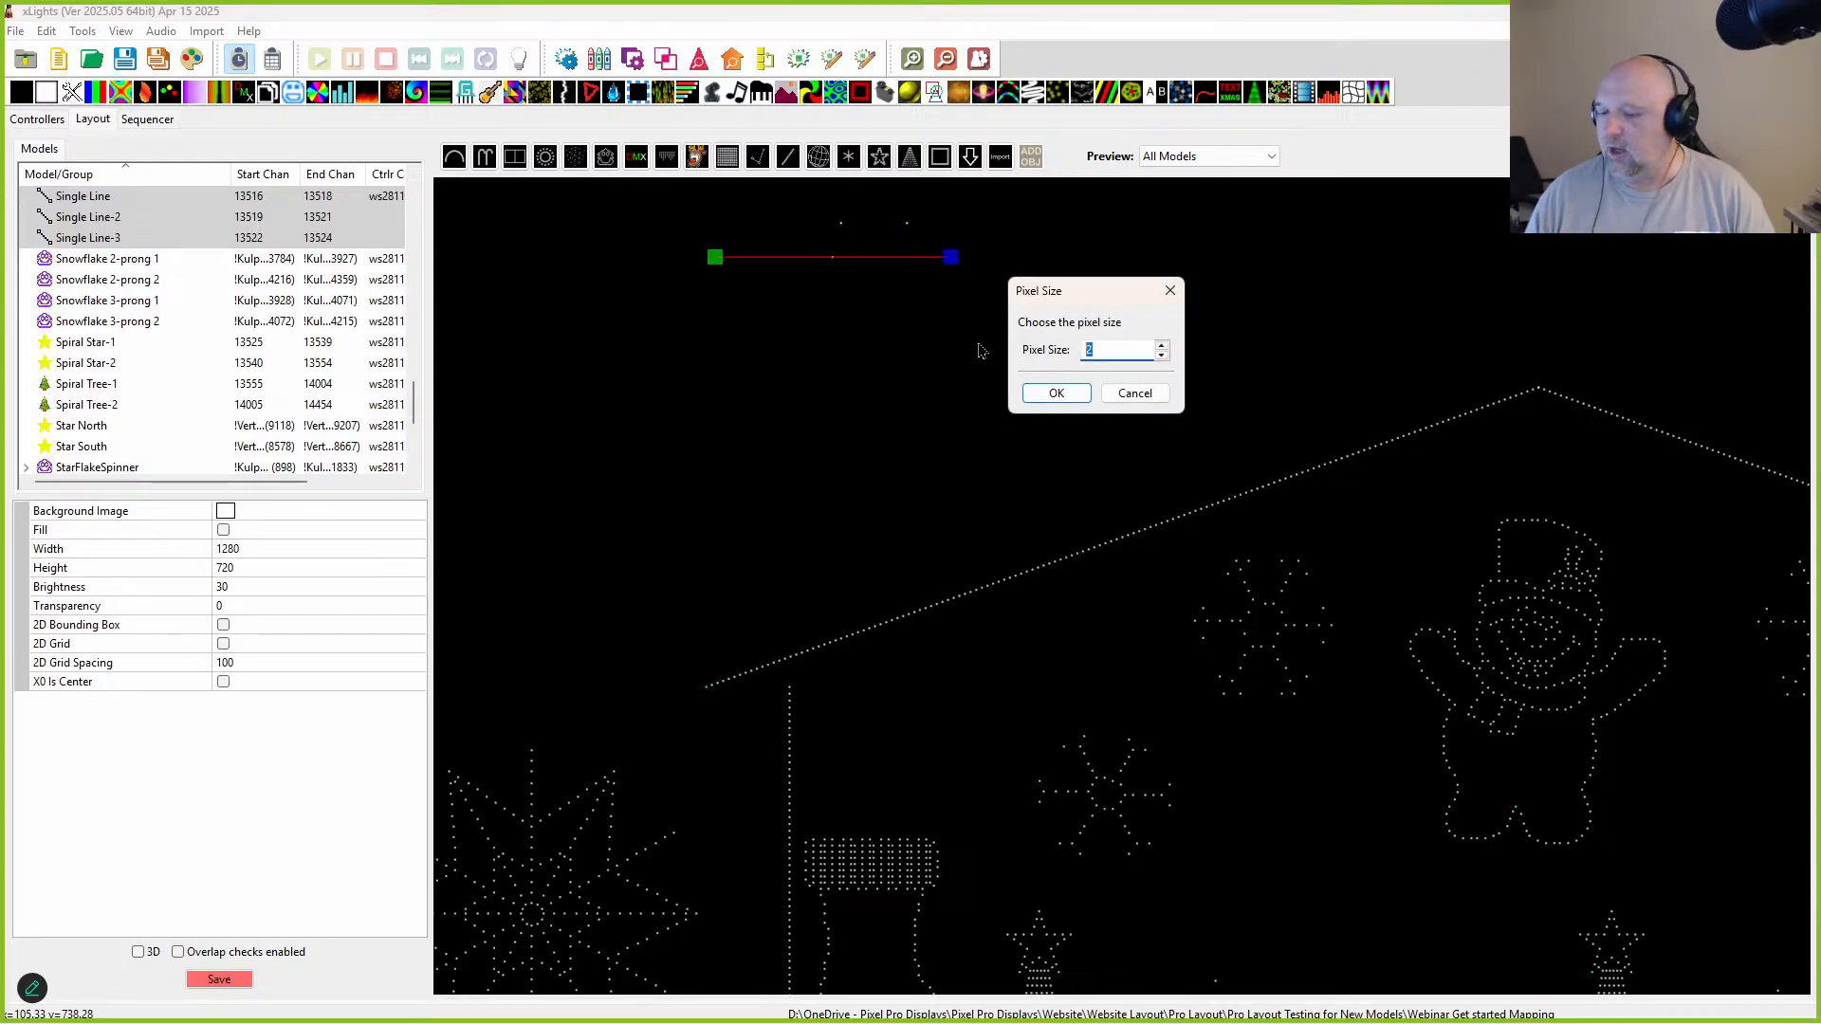
type("00")
key("Return")
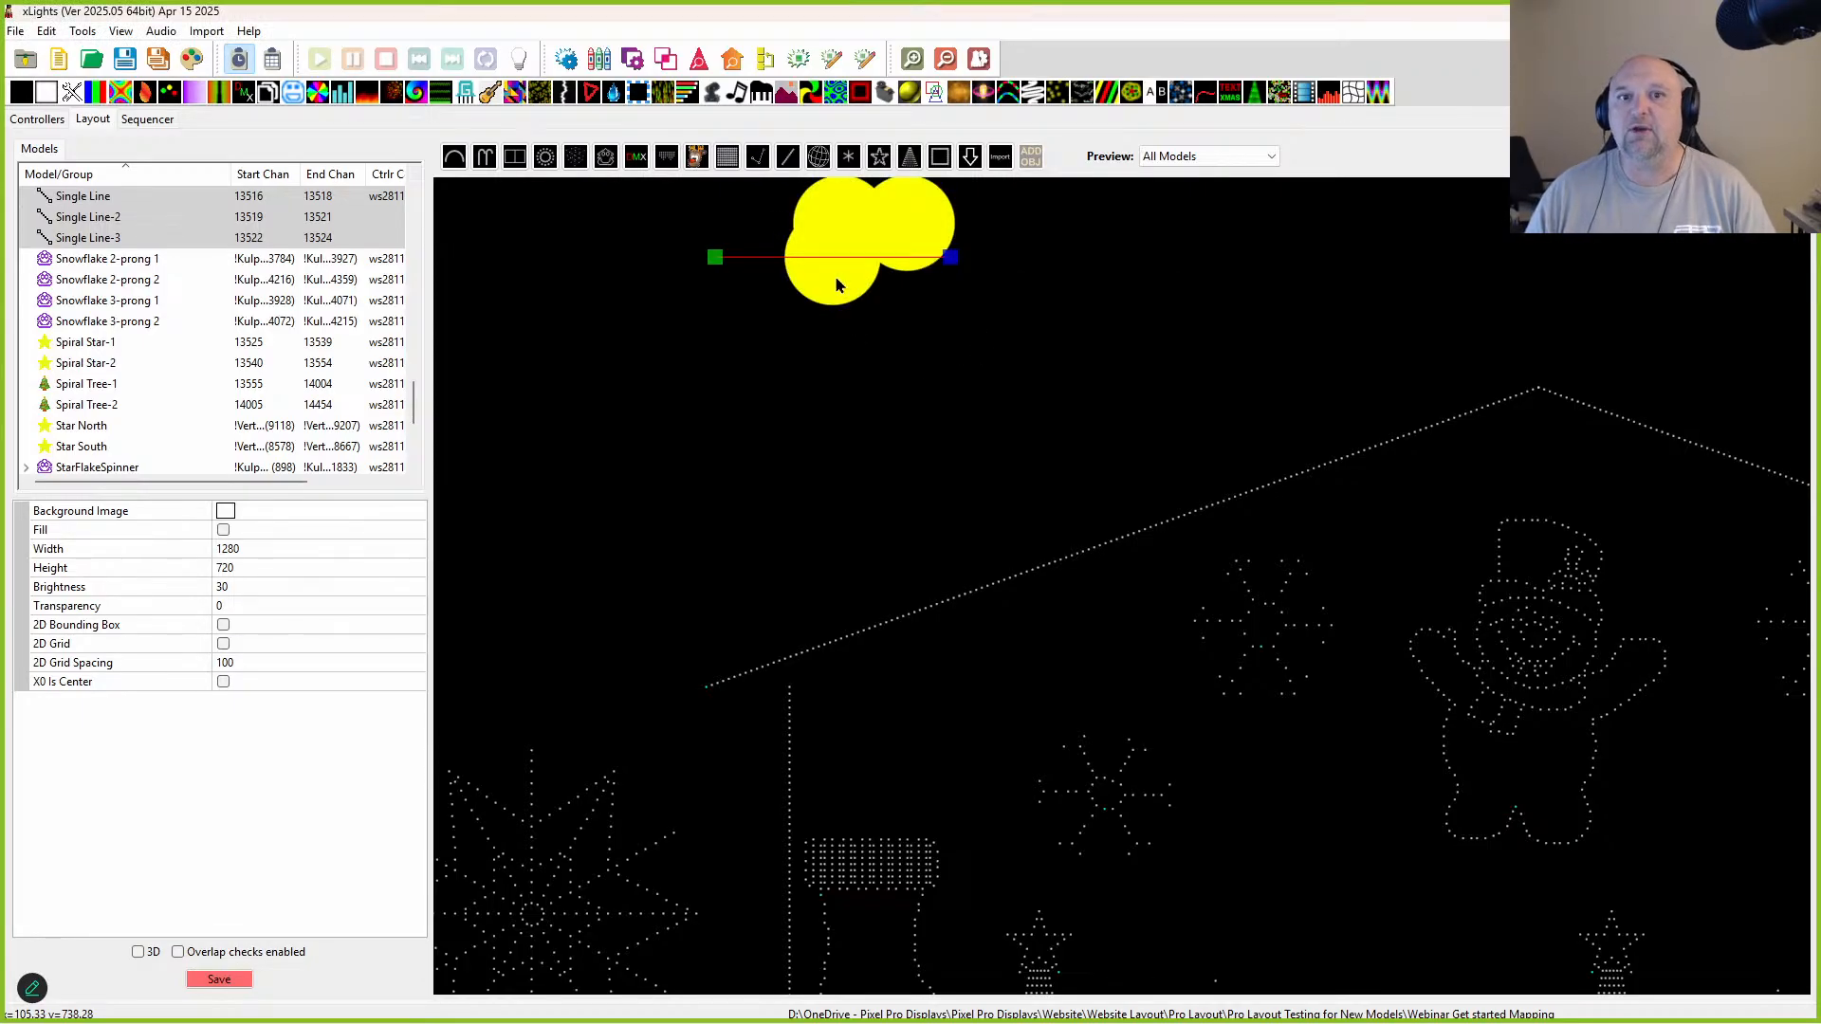
Step: Spread the three overlapping single lines apart above the house so that each stands separately
left_click(722, 365)
left_click(817, 264)
left_click_drag(835, 283, 637, 356)
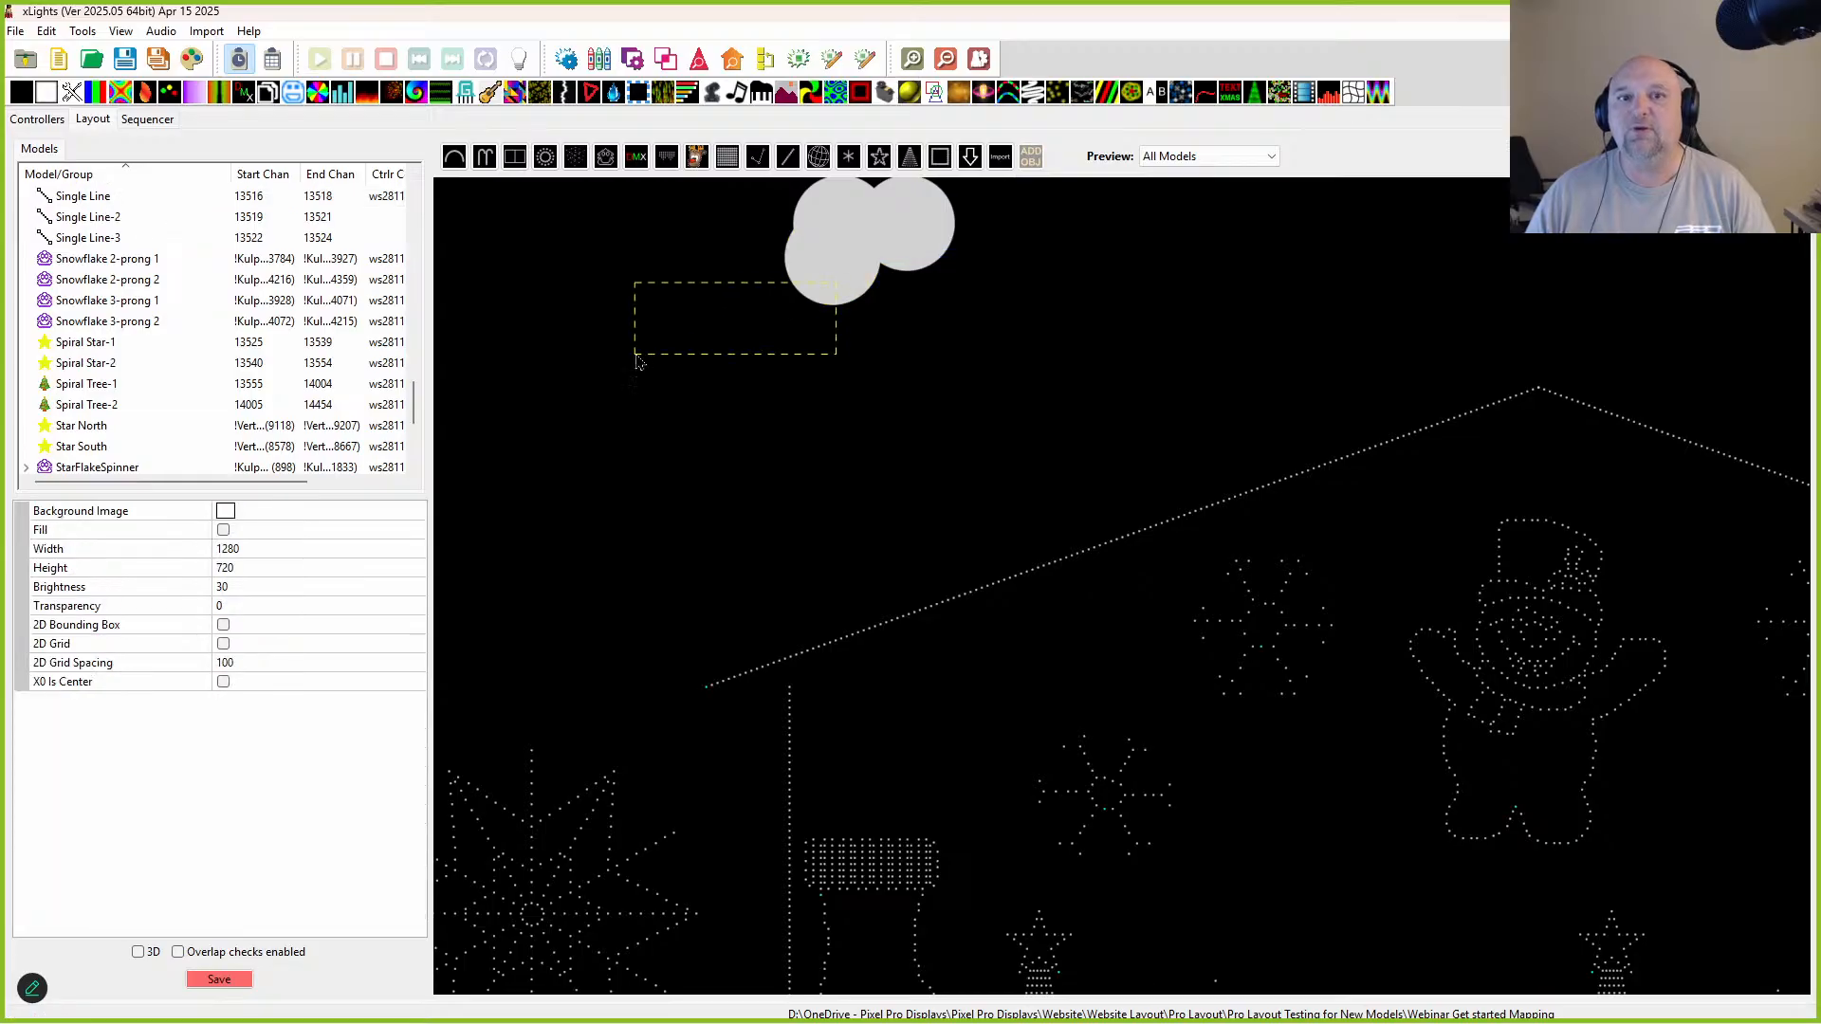
left_click(837, 229)
left_click_drag(832, 216, 958, 216)
left_click(860, 246)
left_click(858, 246)
left_click_drag(837, 261, 557, 287)
left_click_drag(906, 228, 1152, 251)
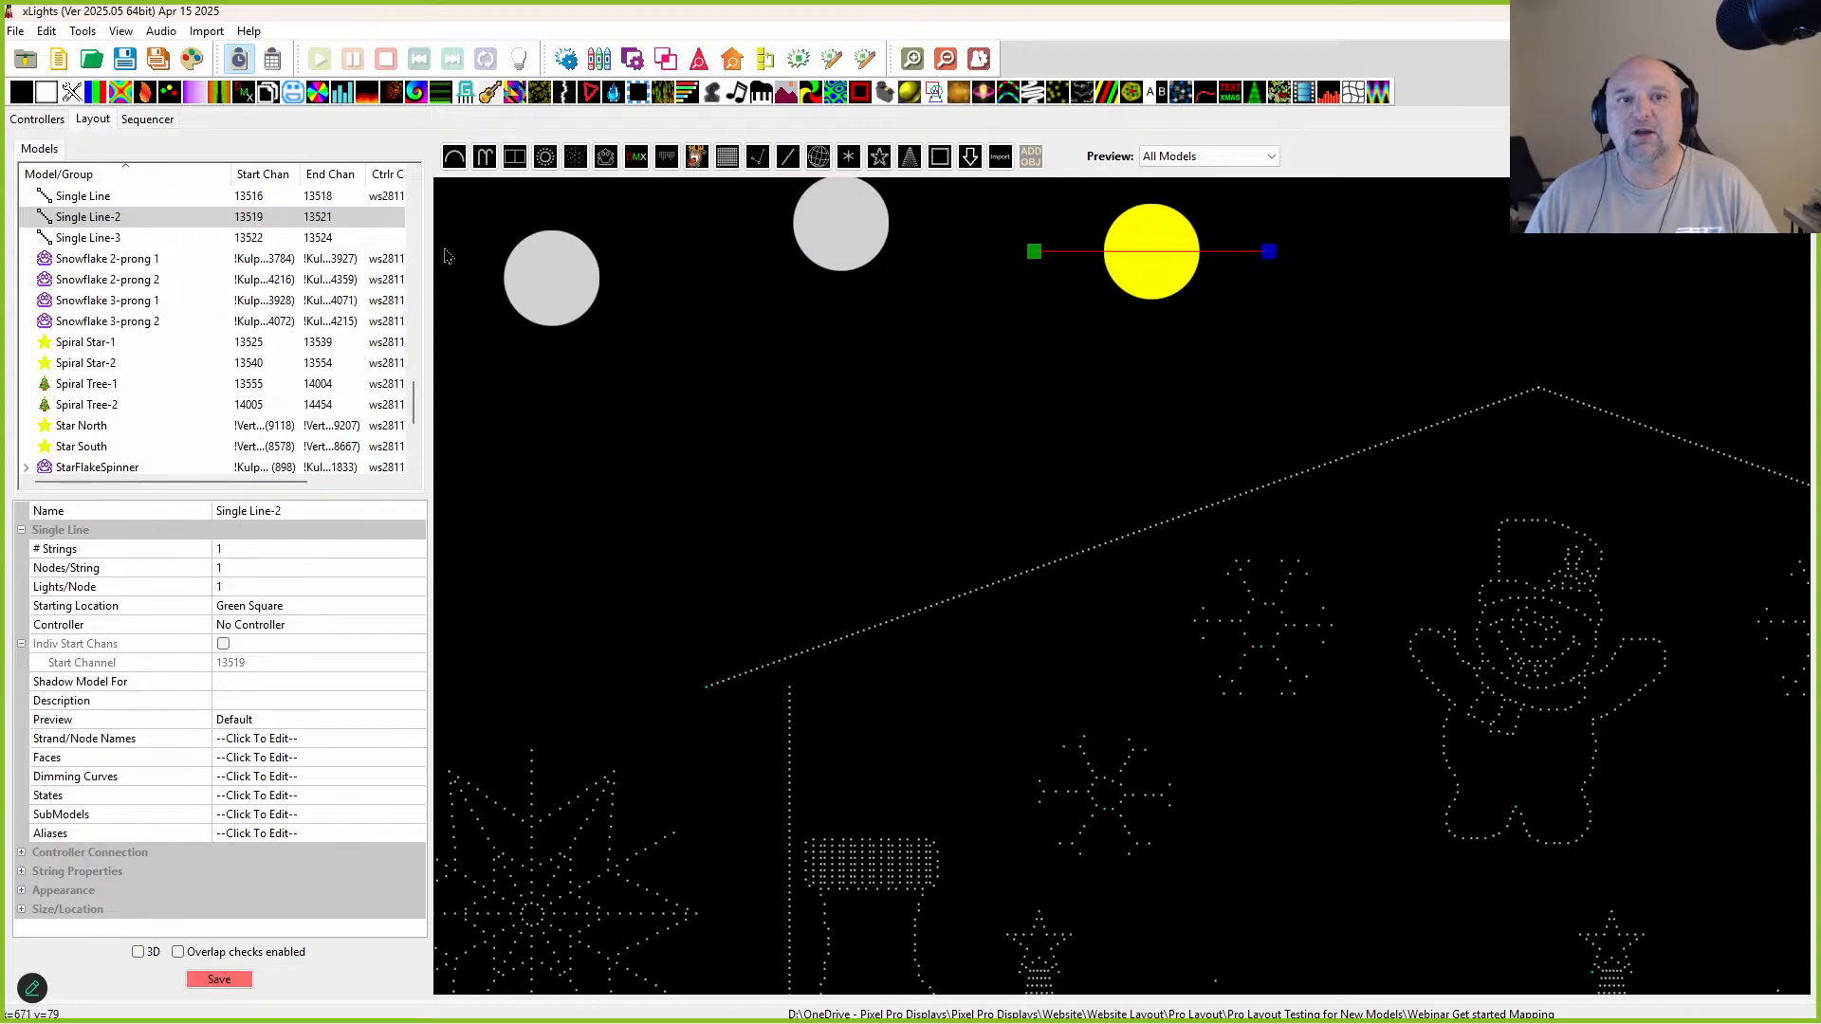
Step: Select the three single lines together and bulk edit their pixel style to Blended Circle
scroll(812, 393, "down", 2)
left_click_drag(572, 226, 1147, 423)
right_click(985, 334)
mouse_move(1055, 351)
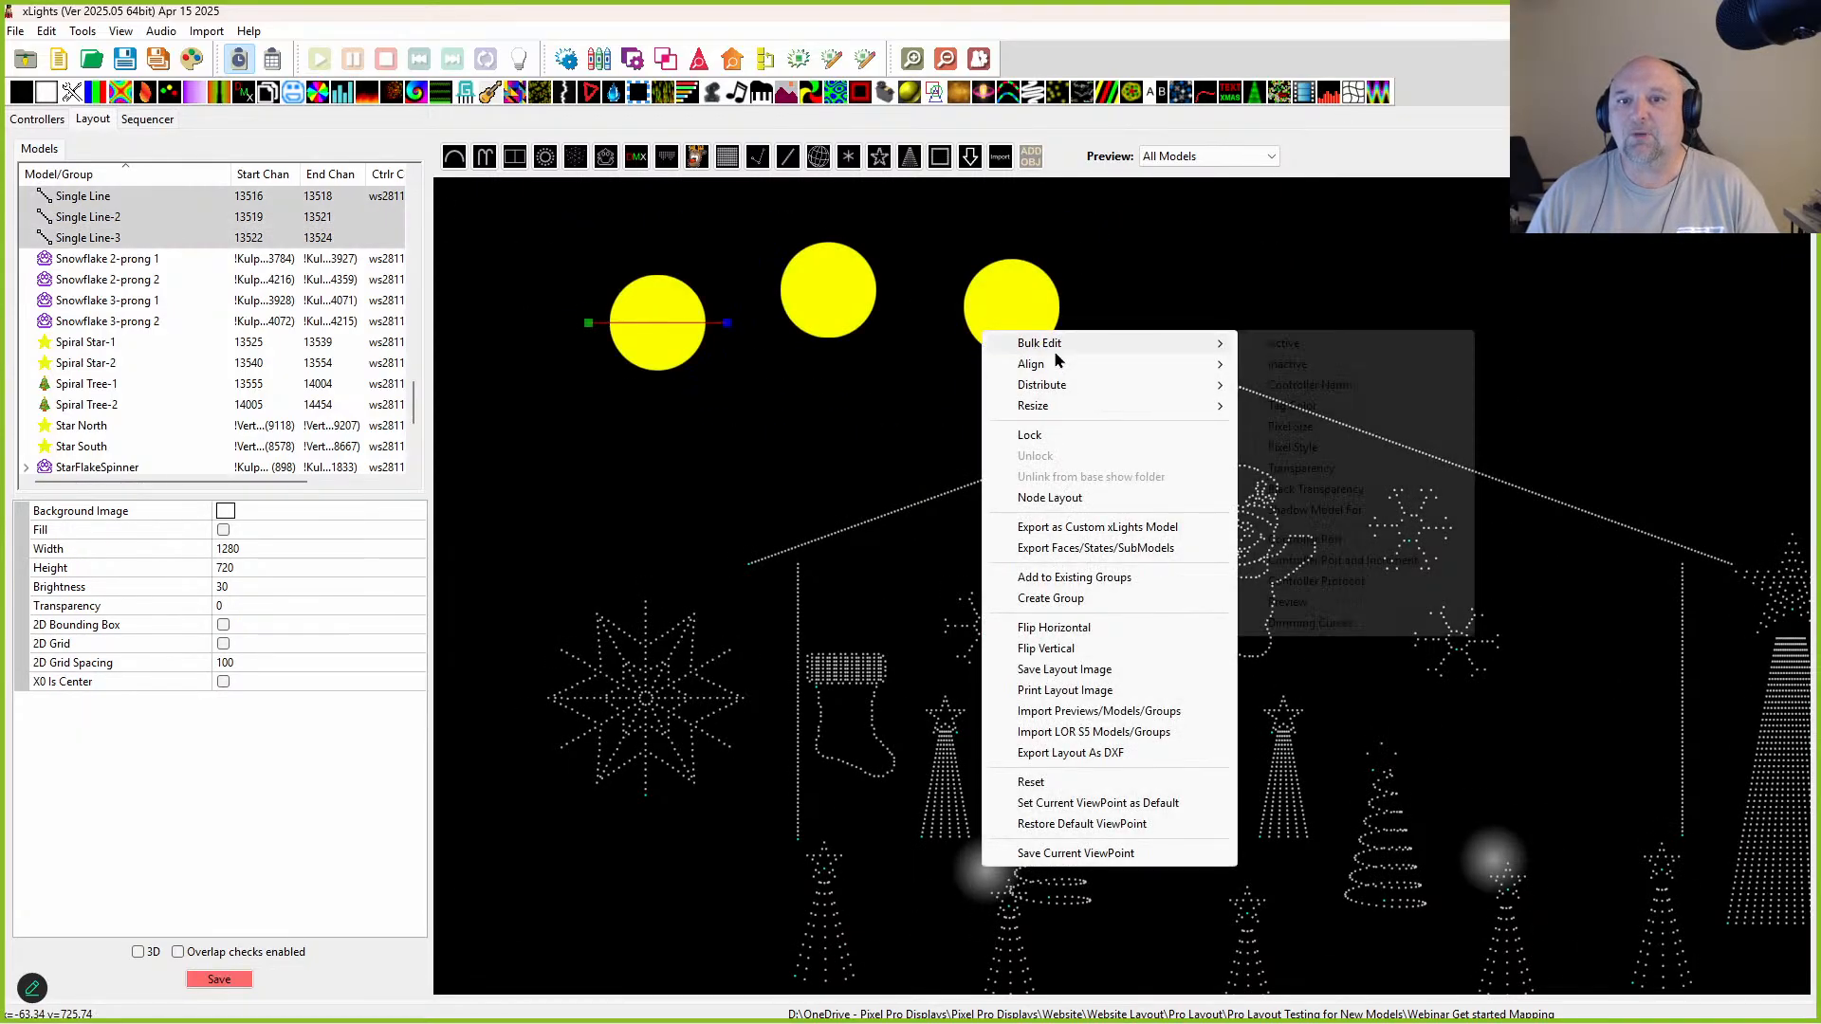
left_click(1306, 447)
left_click(1312, 465)
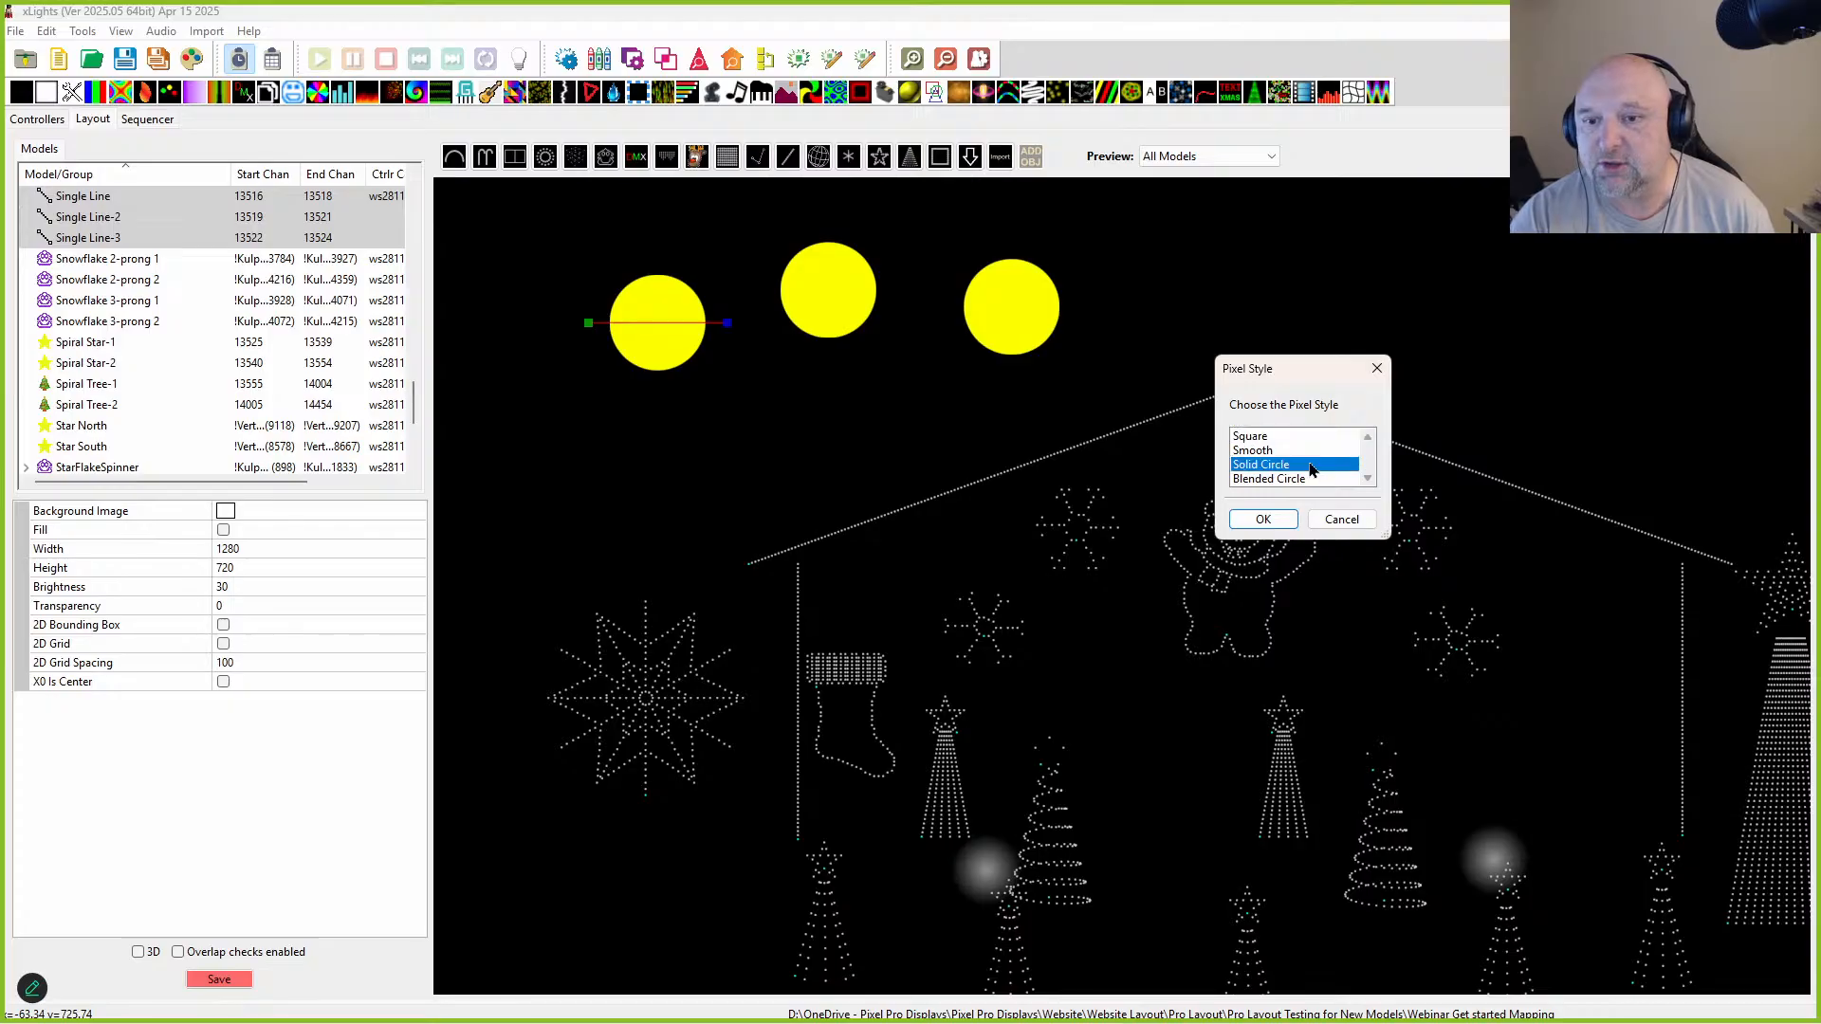
left_click(1314, 479)
left_click(1261, 520)
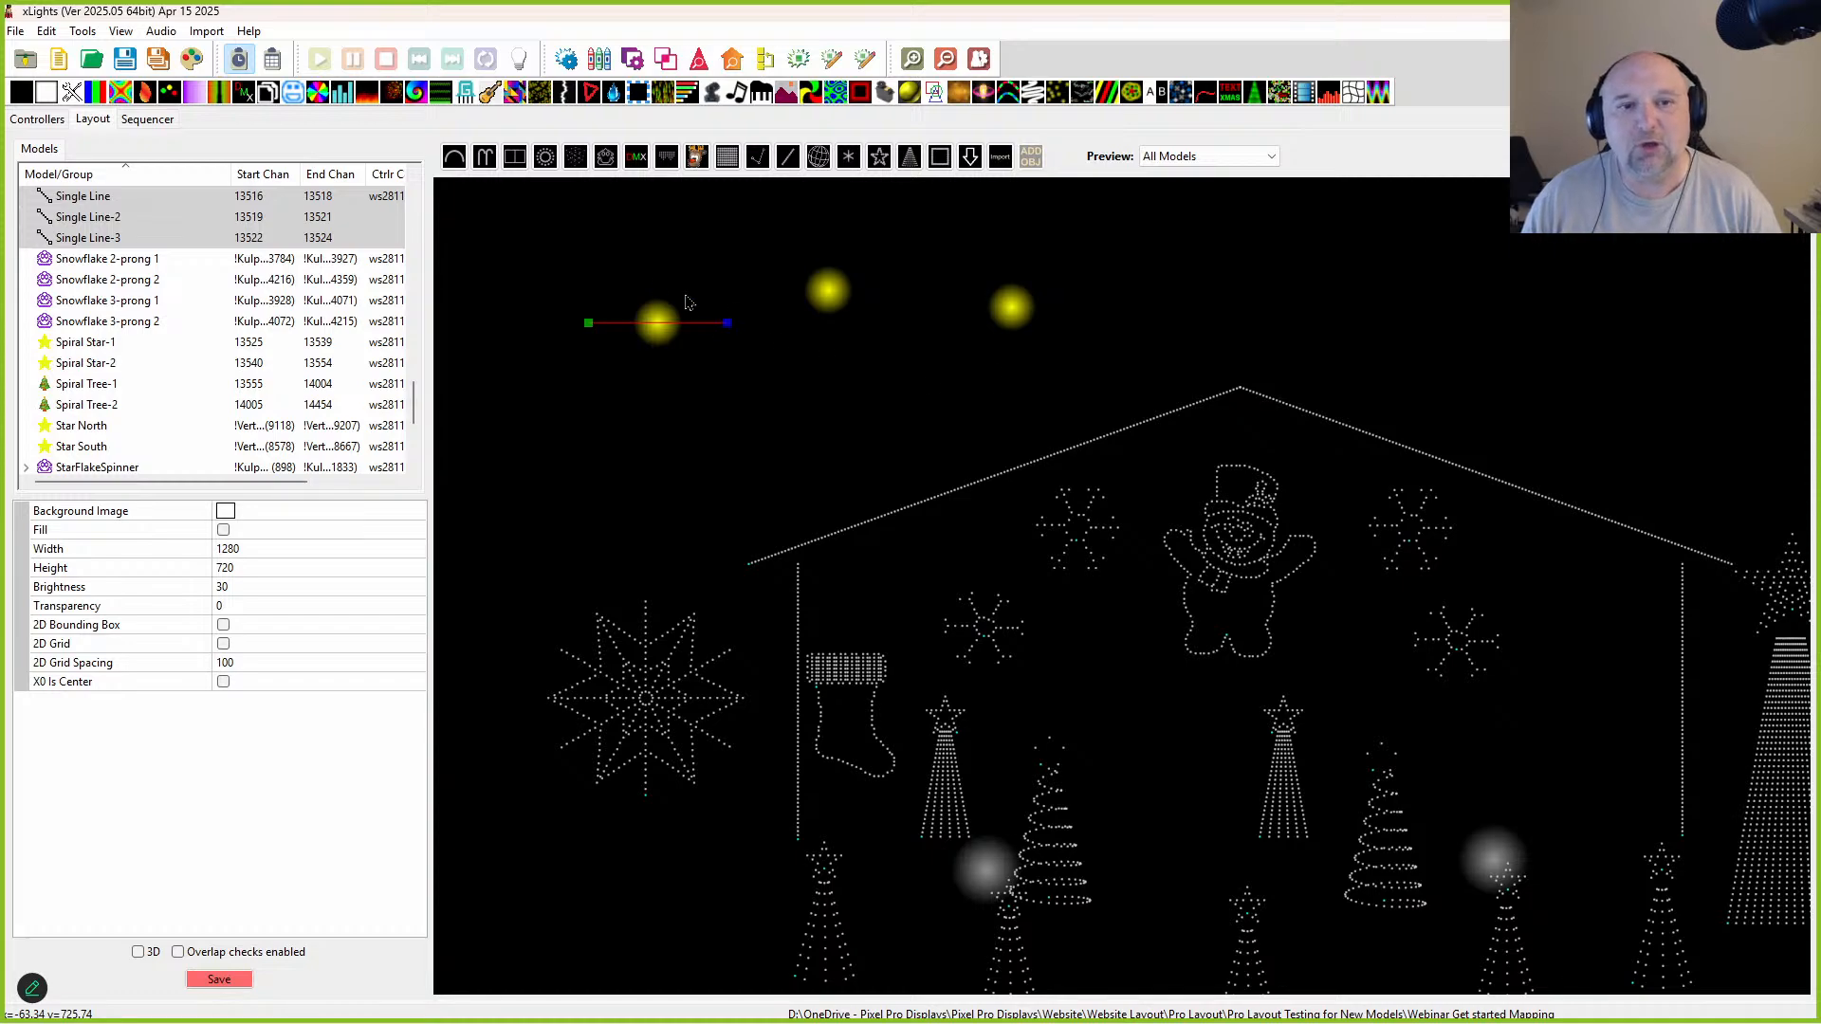
Step: Reselect the three single lines and bulk edit their pixel style to Solid Circle
left_click_drag(553, 232, 1118, 357)
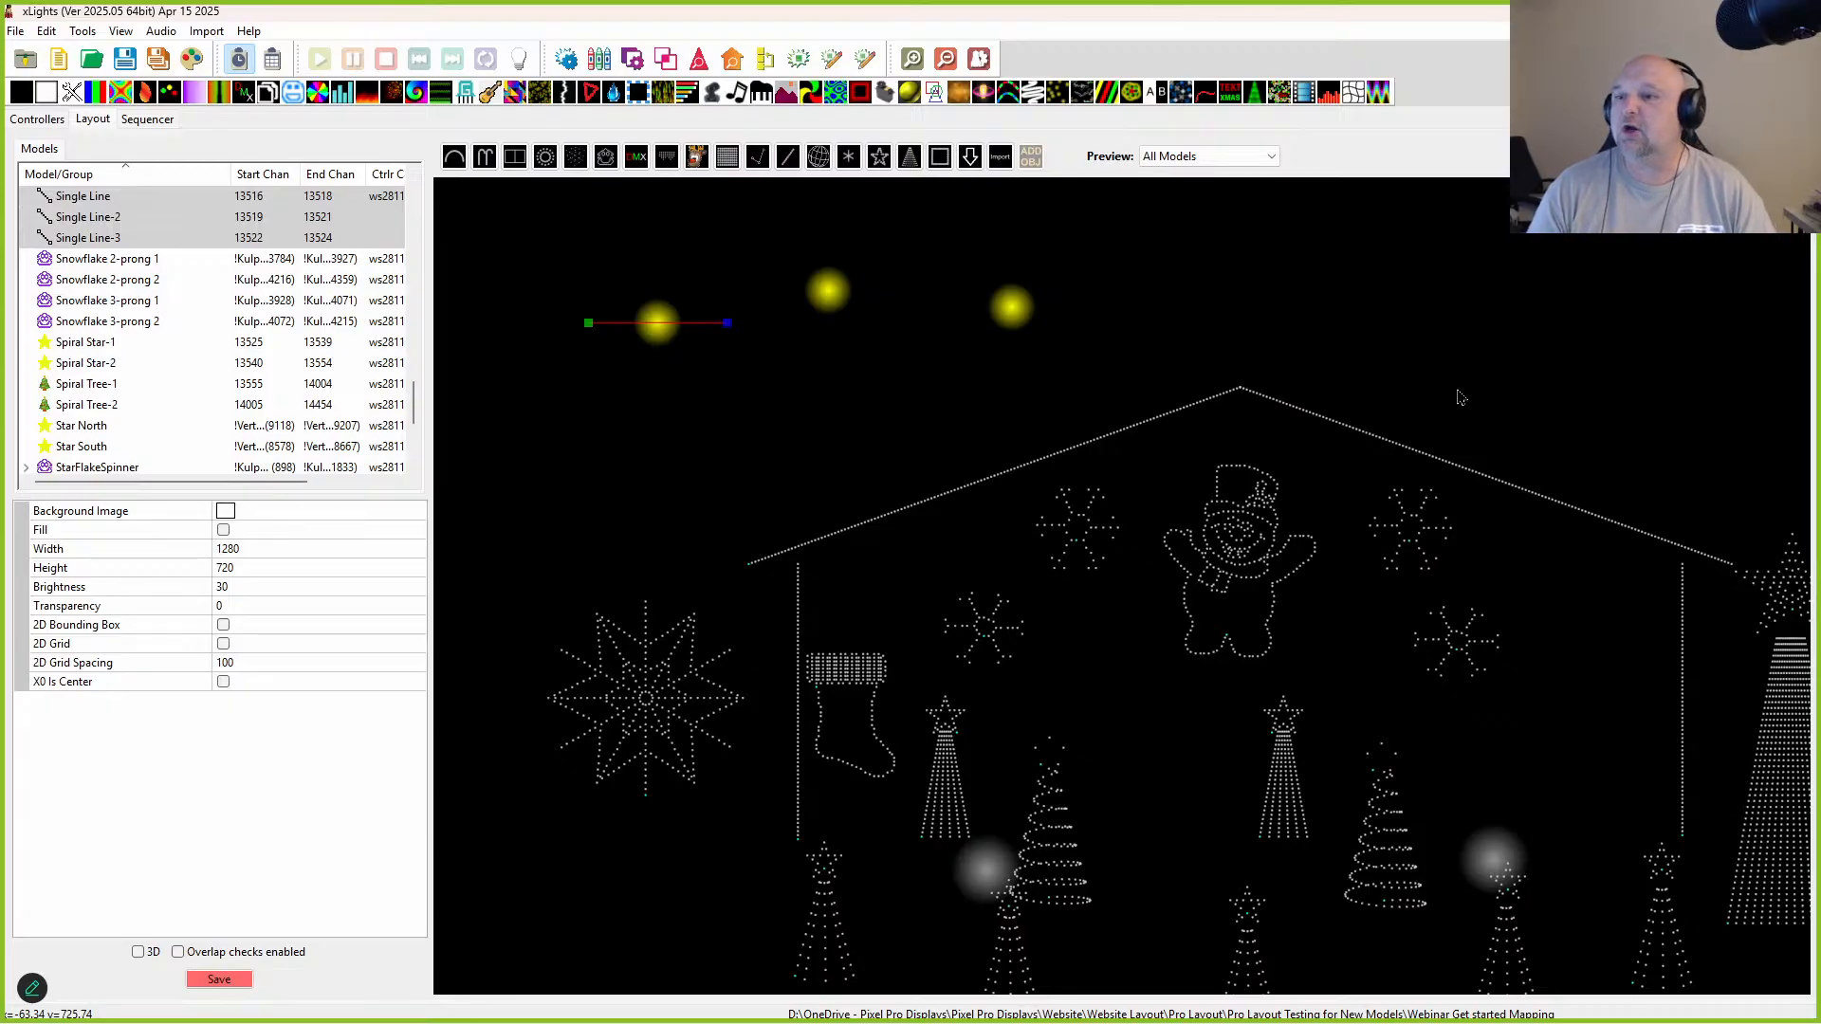
left_click_drag(534, 247, 960, 436)
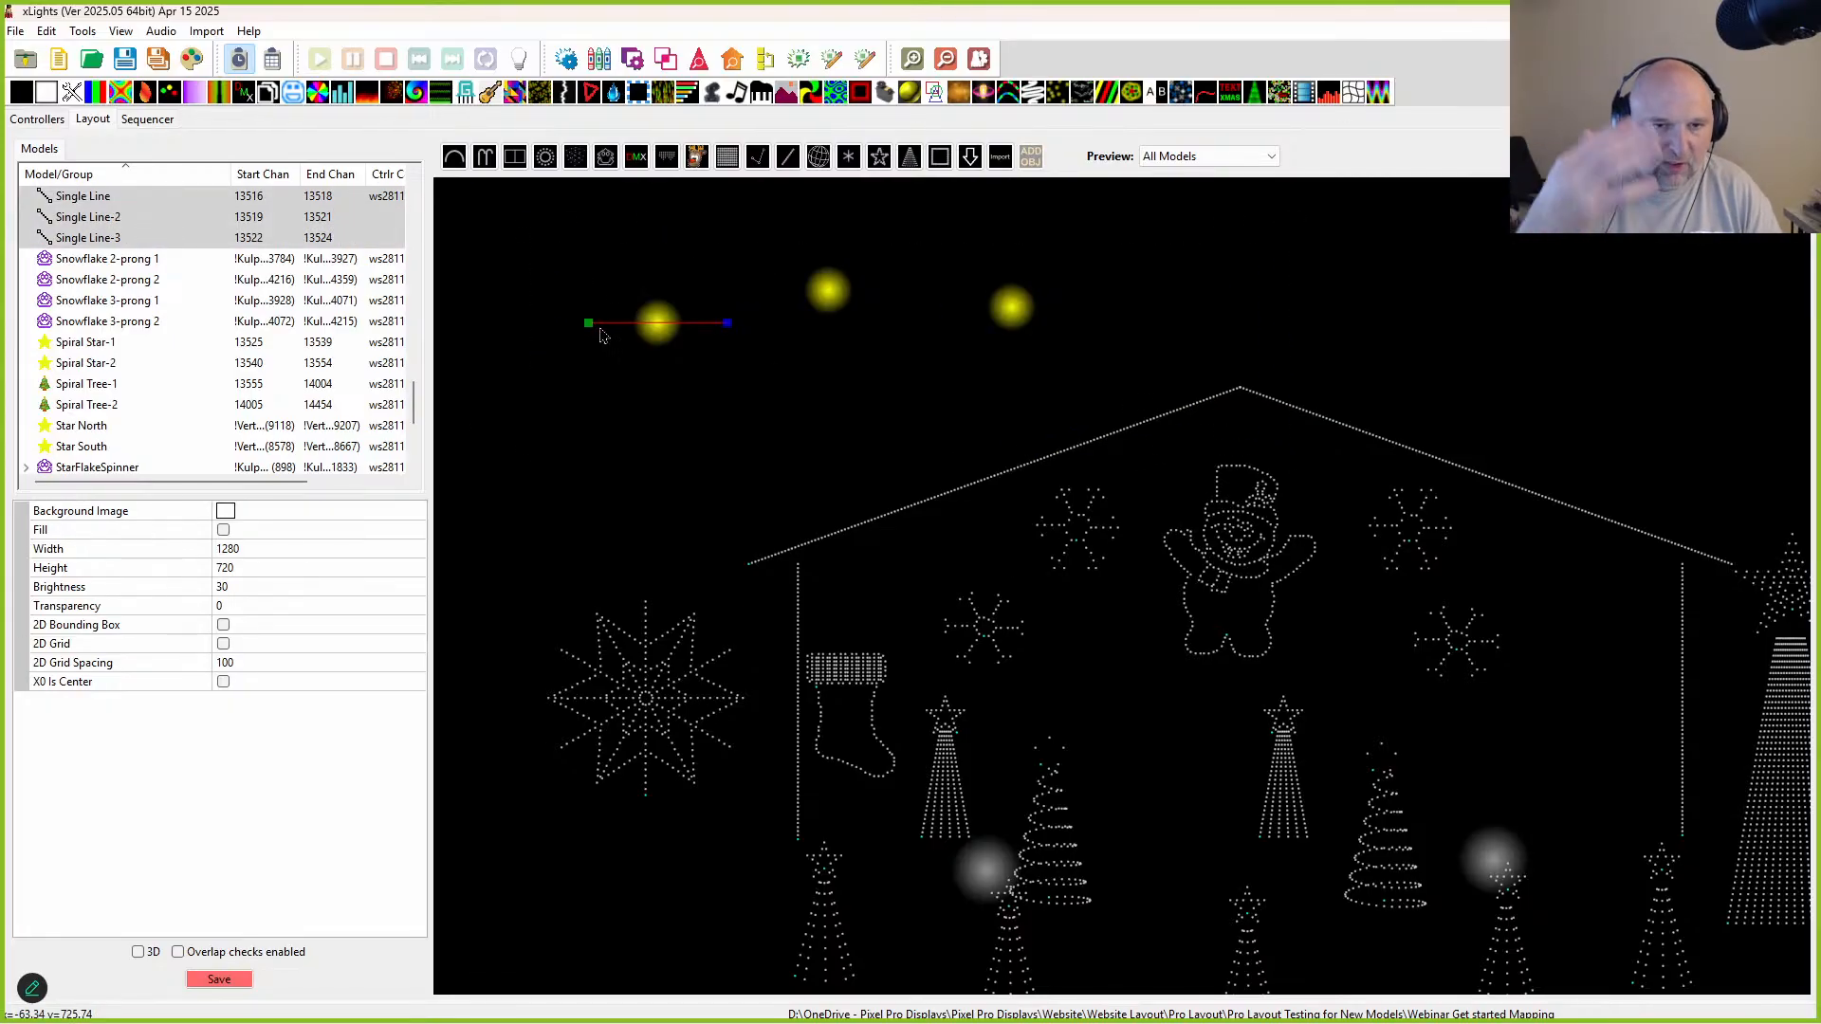
right_click(661, 336)
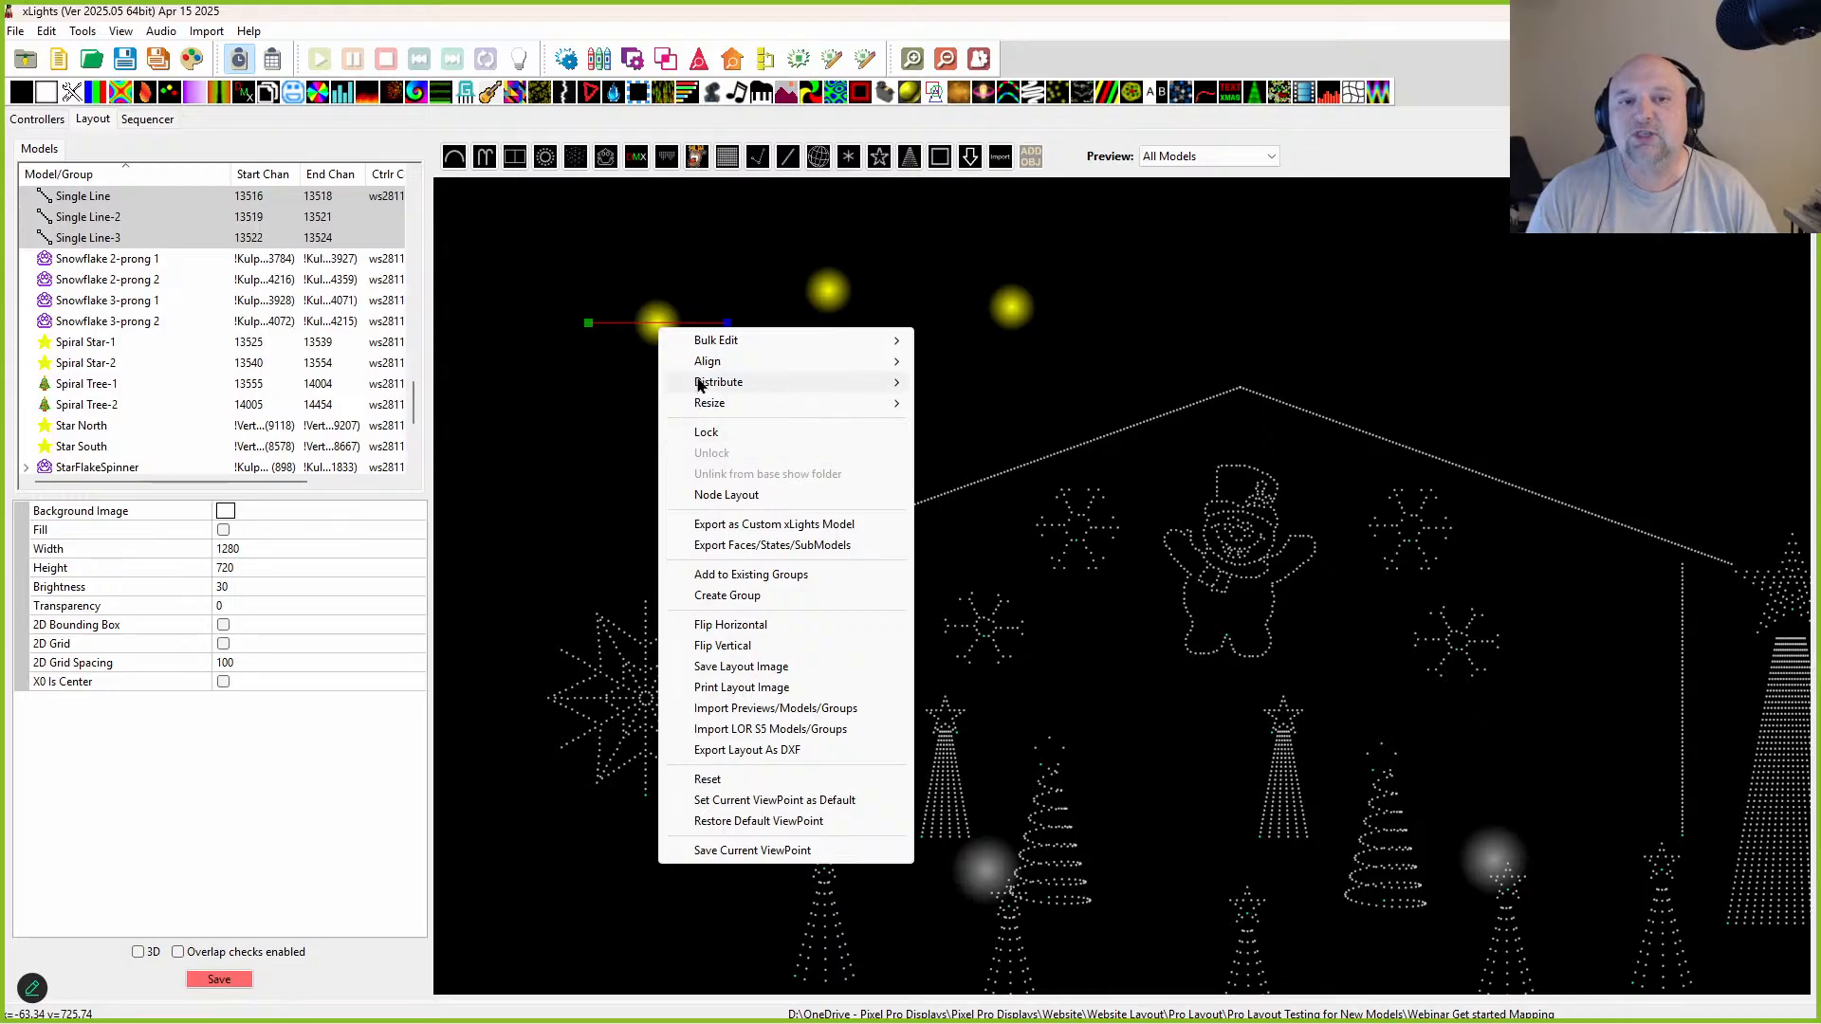
mouse_move(702, 341)
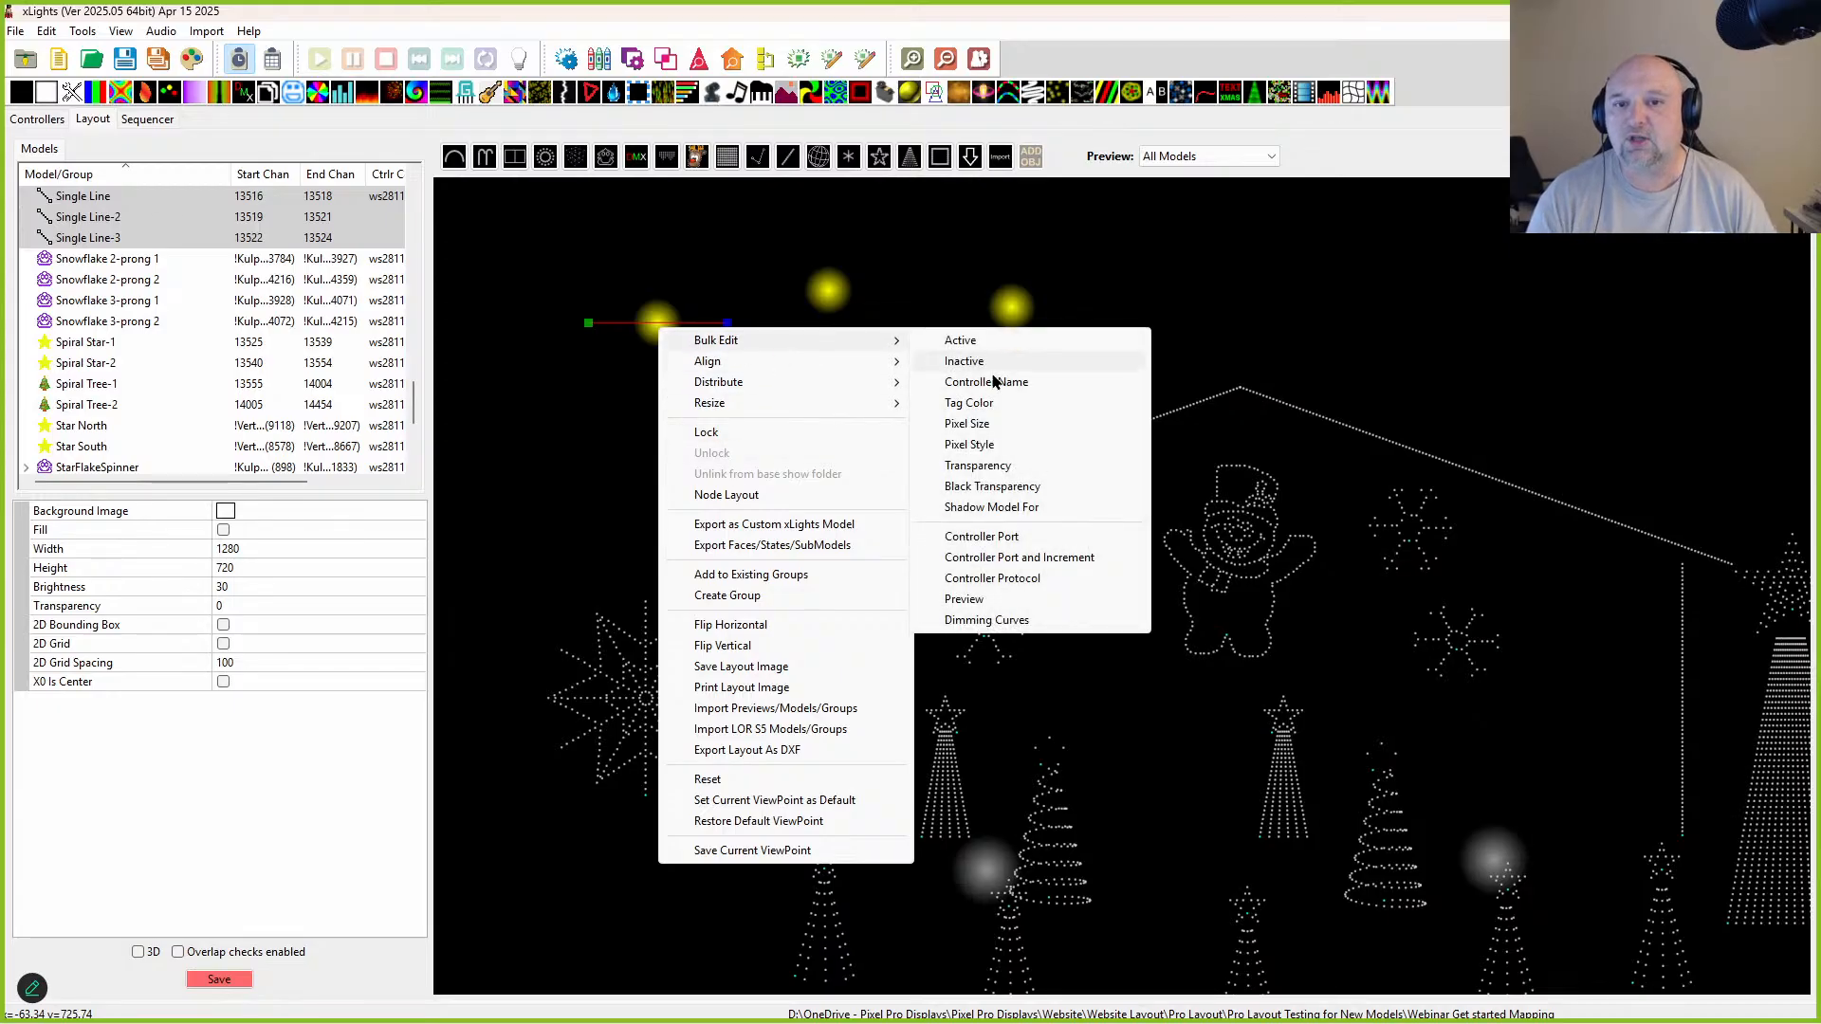
left_click(986, 445)
left_click(941, 483)
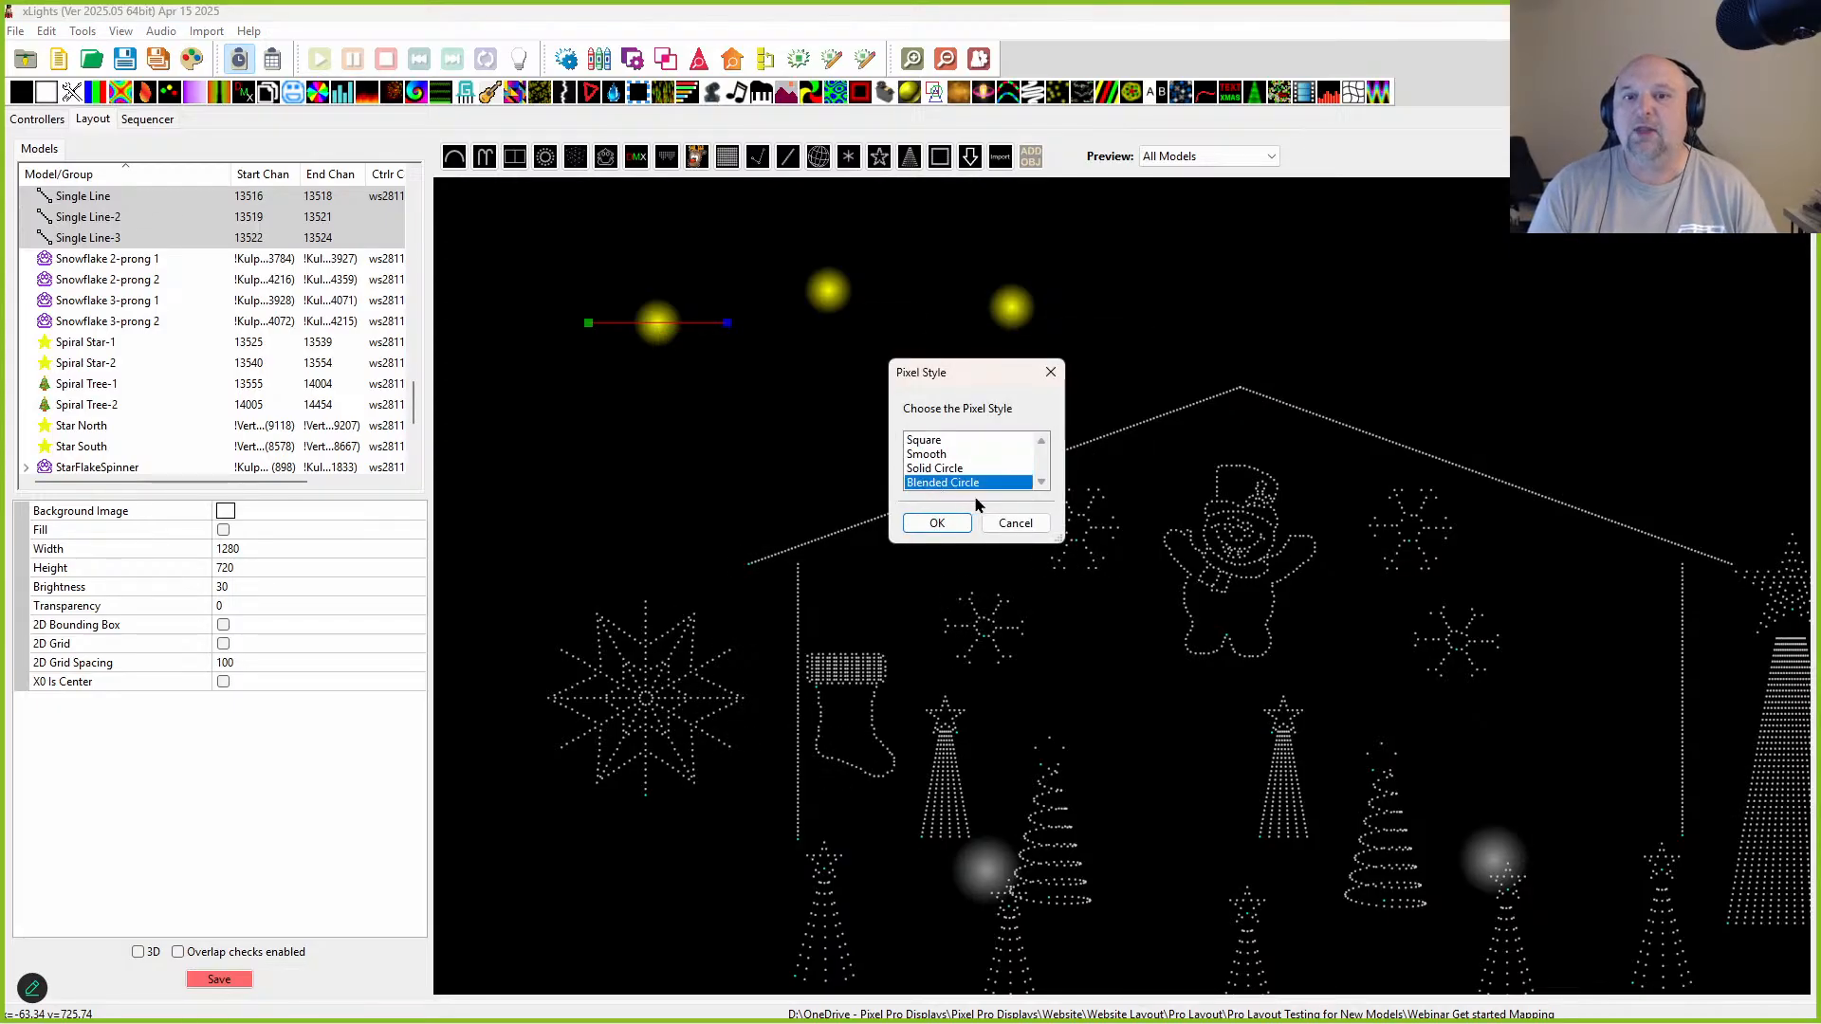
key("Up")
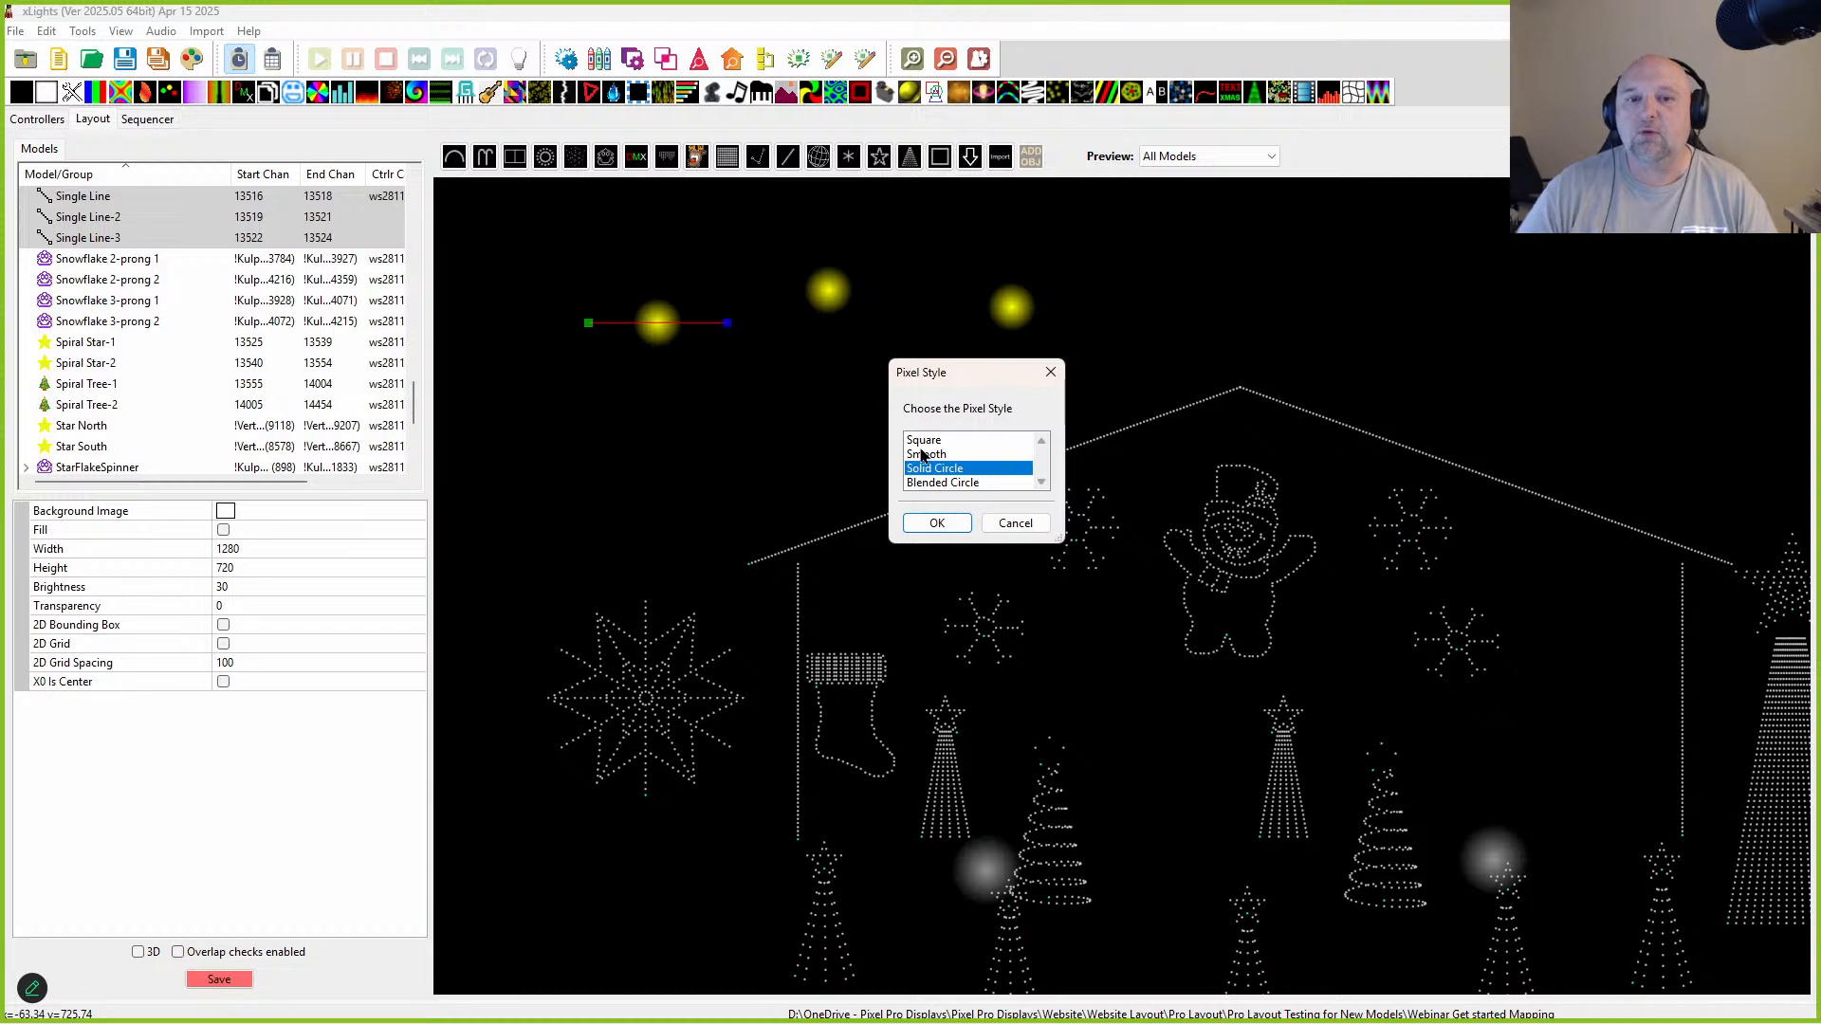
left_click(937, 524)
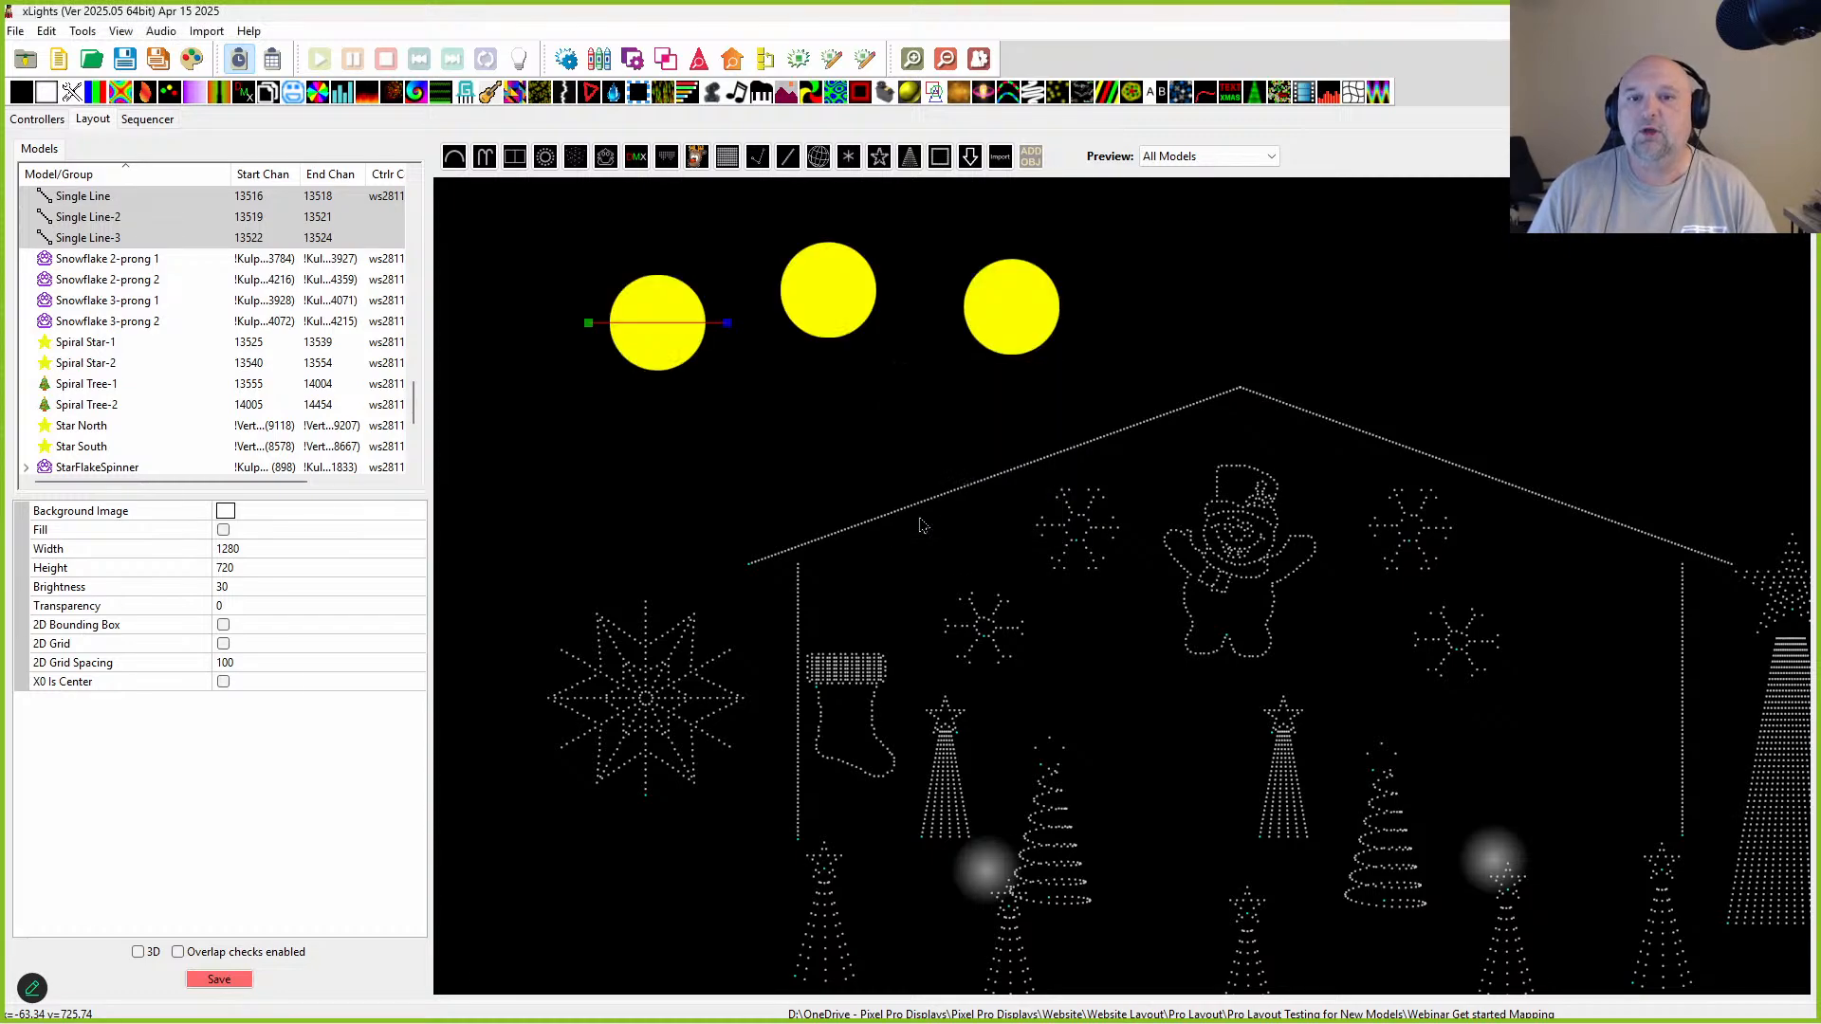
Step: Bulk edit the pixel style of the three single lines to Square
left_click_drag(524, 233, 1143, 422)
right_click(873, 315)
mouse_move(958, 327)
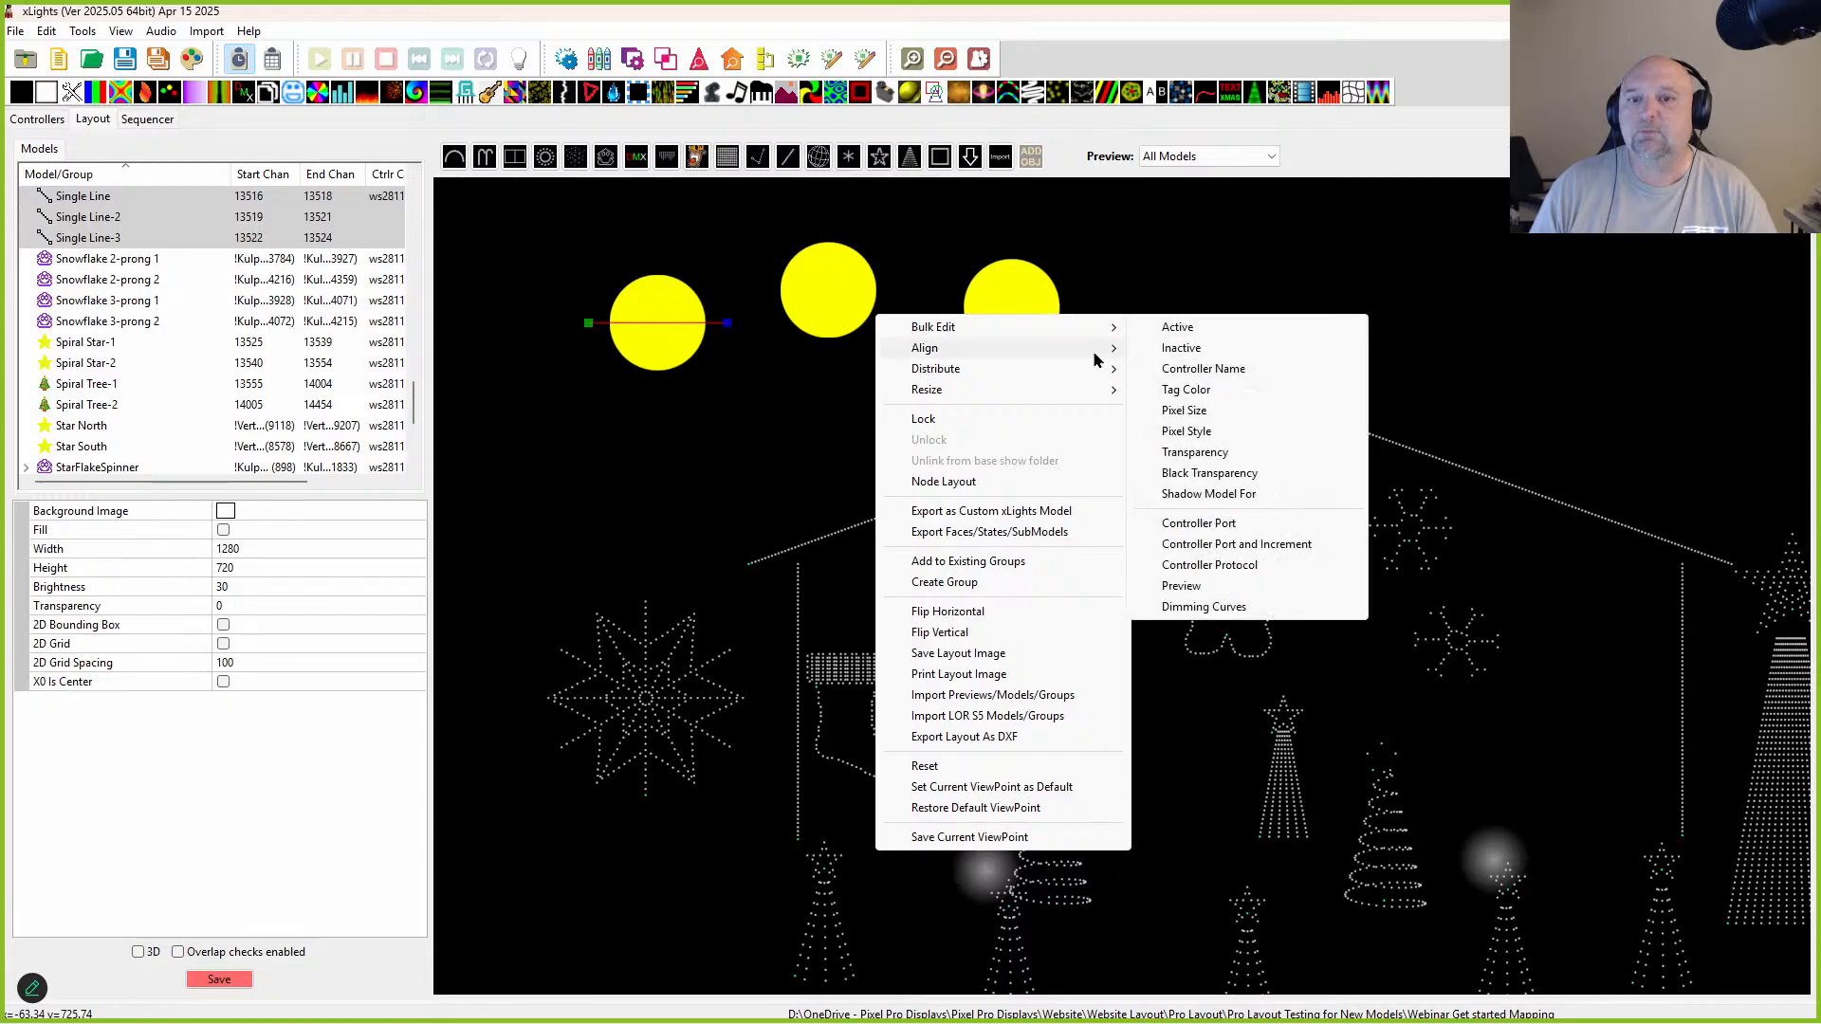
left_click(1185, 432)
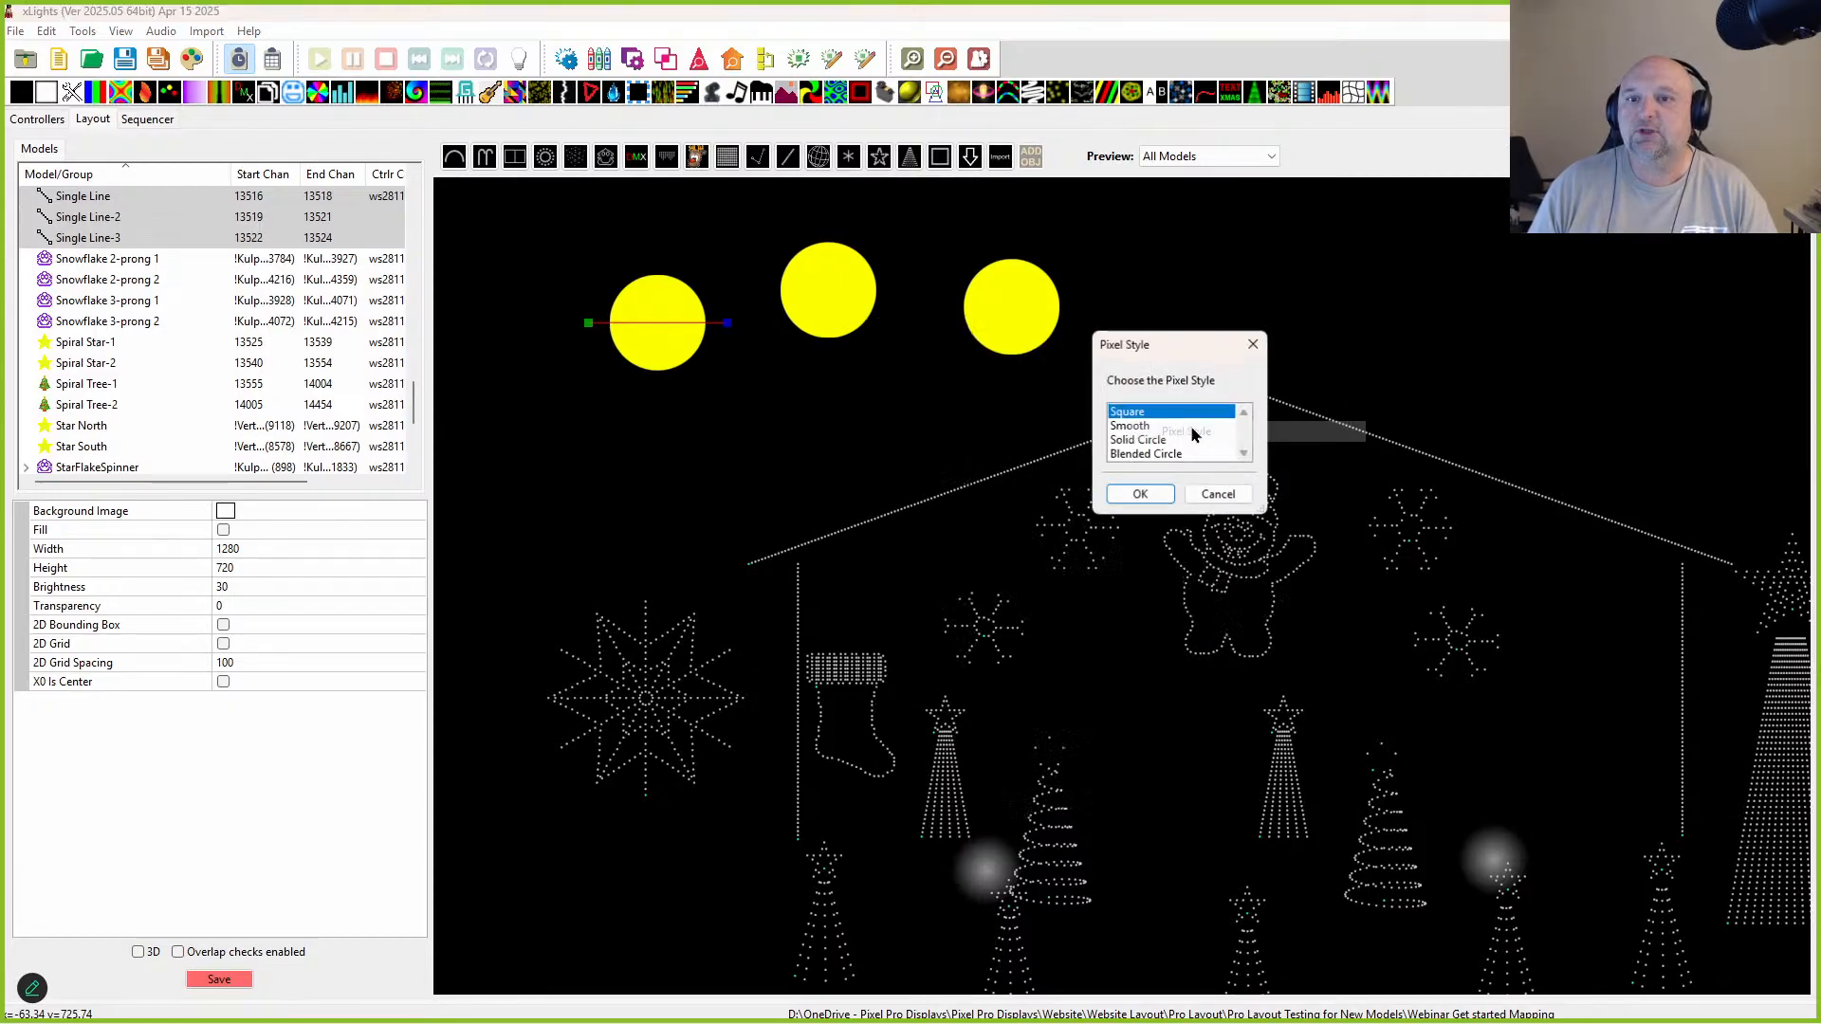
left_click(1139, 495)
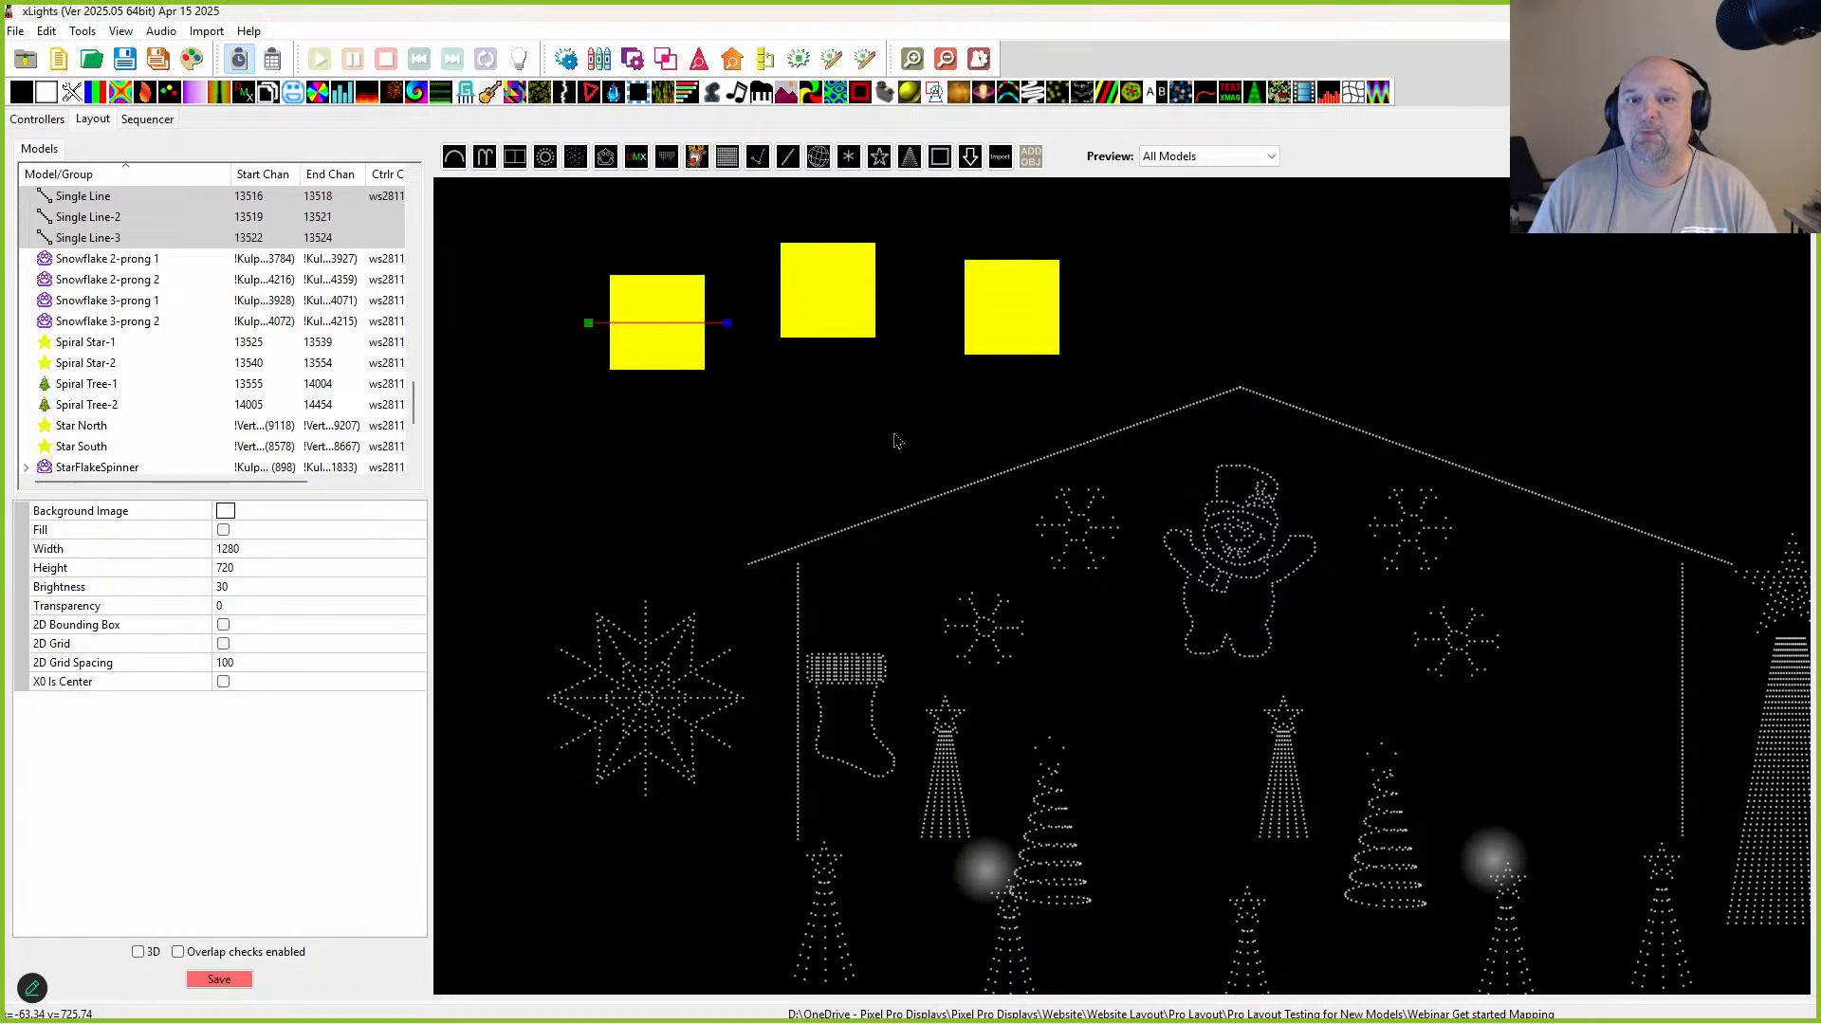
Step: Look through the bulk edit options for the three selected Single Line squares above the house
left_click_drag(504, 219, 1090, 459)
right_click(807, 333)
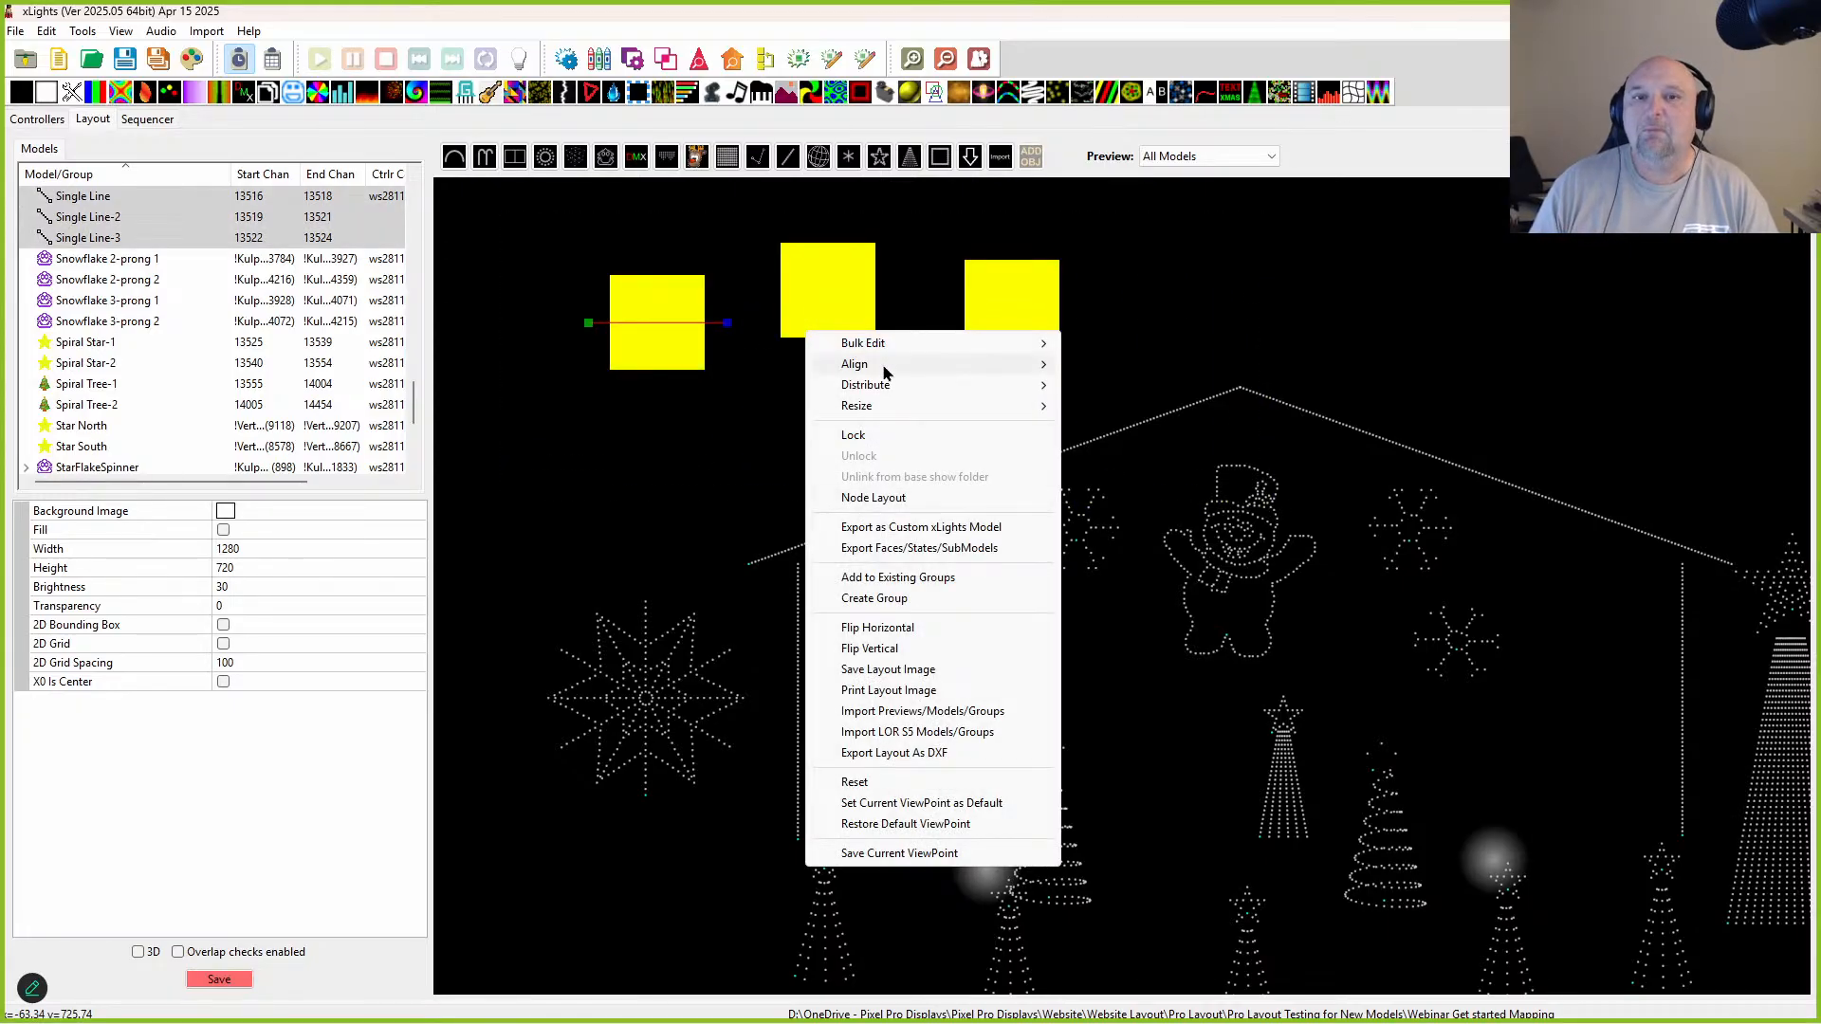
mouse_move(876, 347)
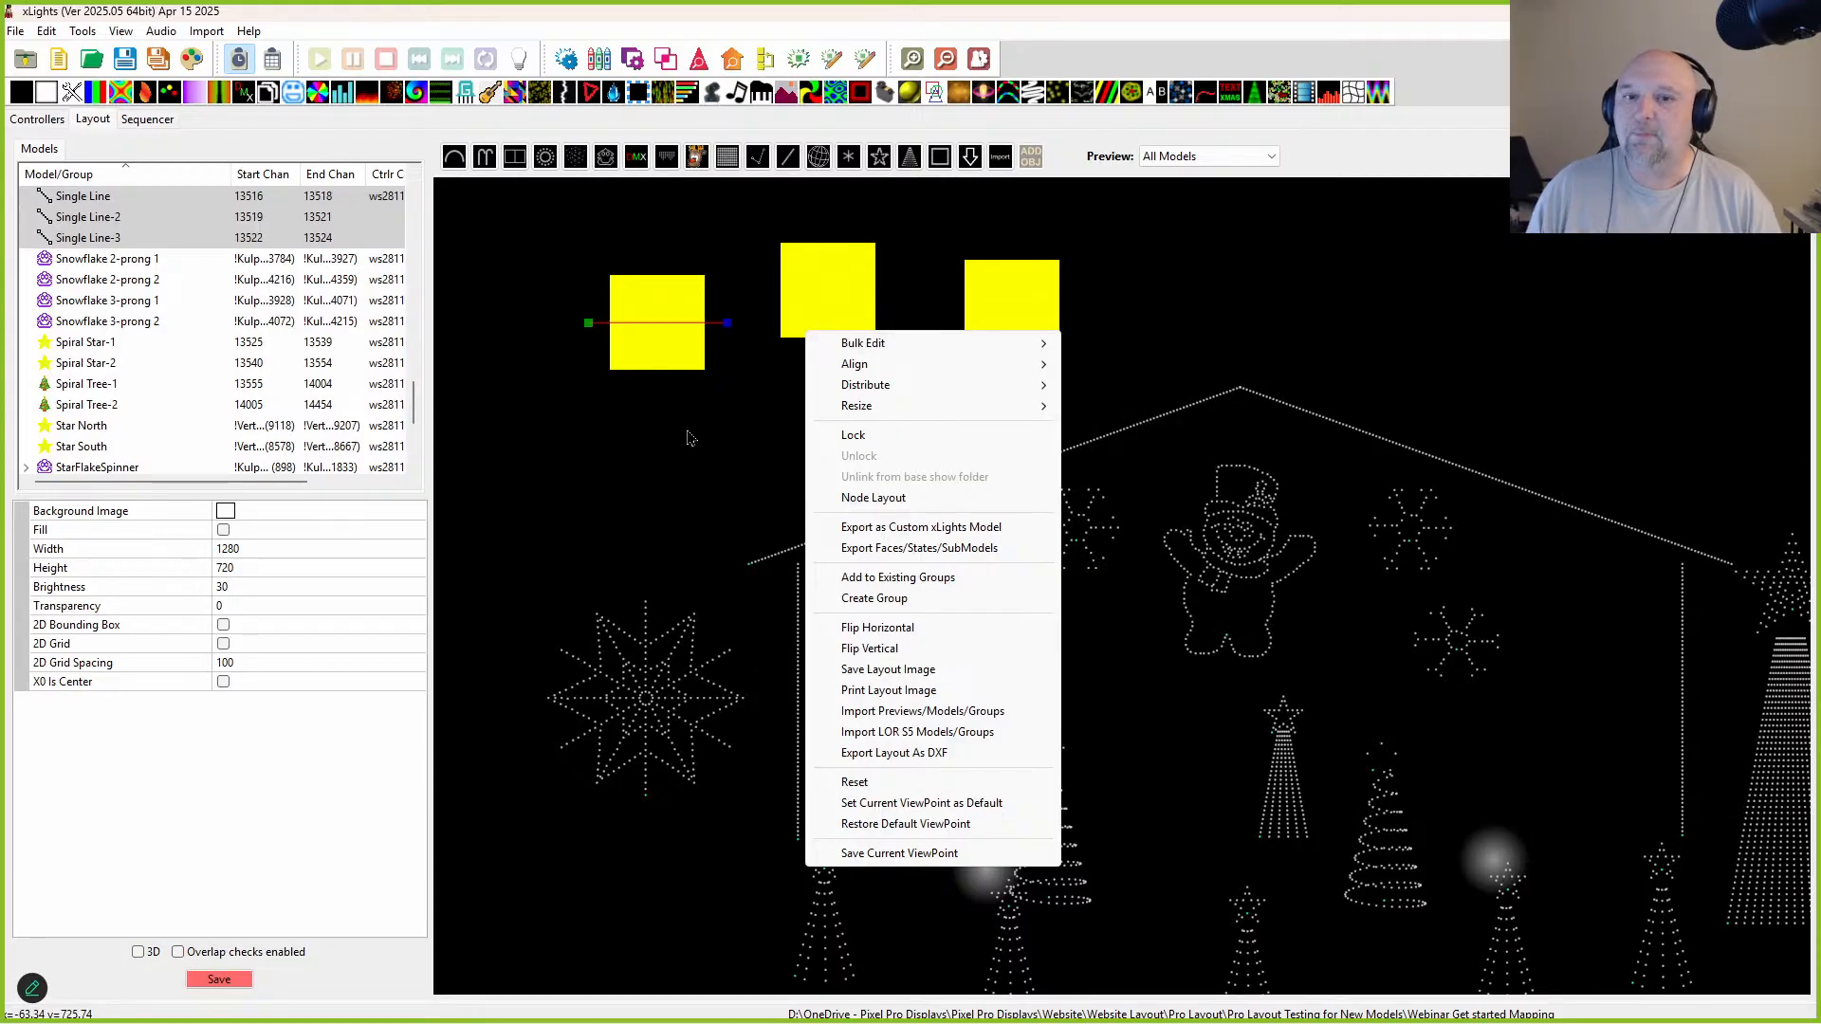
left_click_drag(537, 189, 1167, 412)
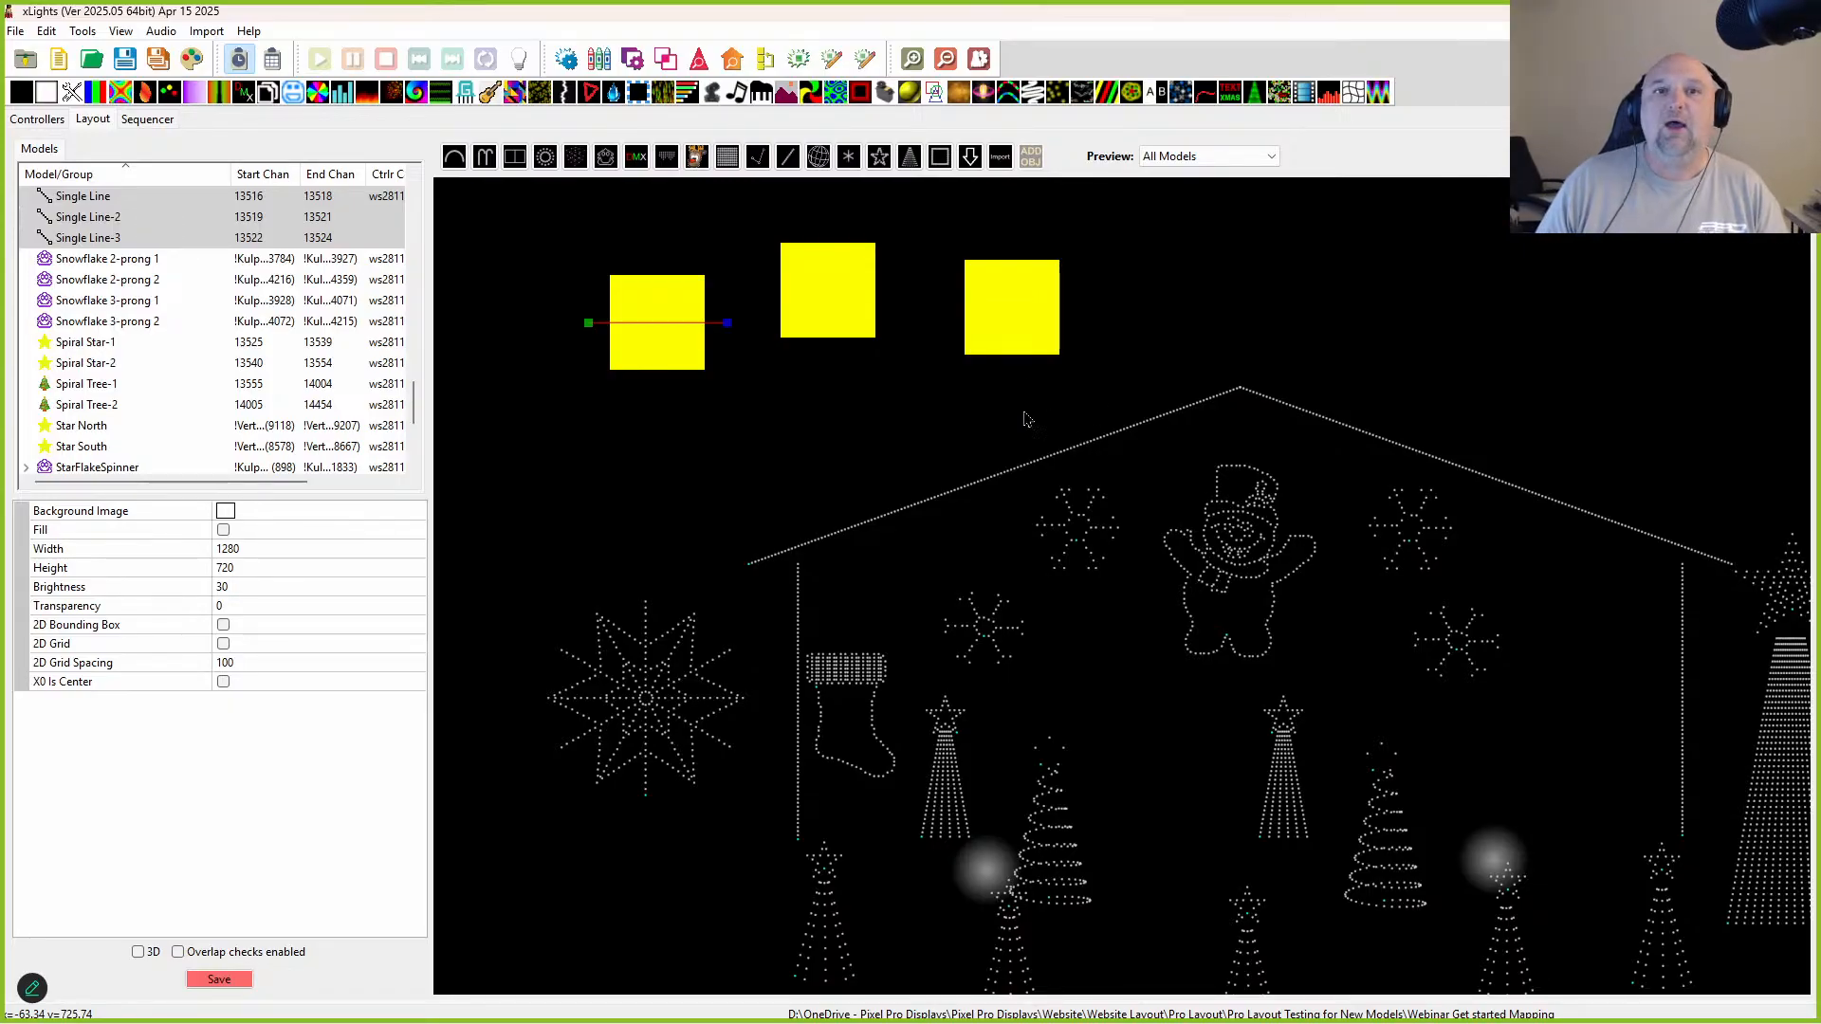
left_click_drag(583, 231, 1126, 396)
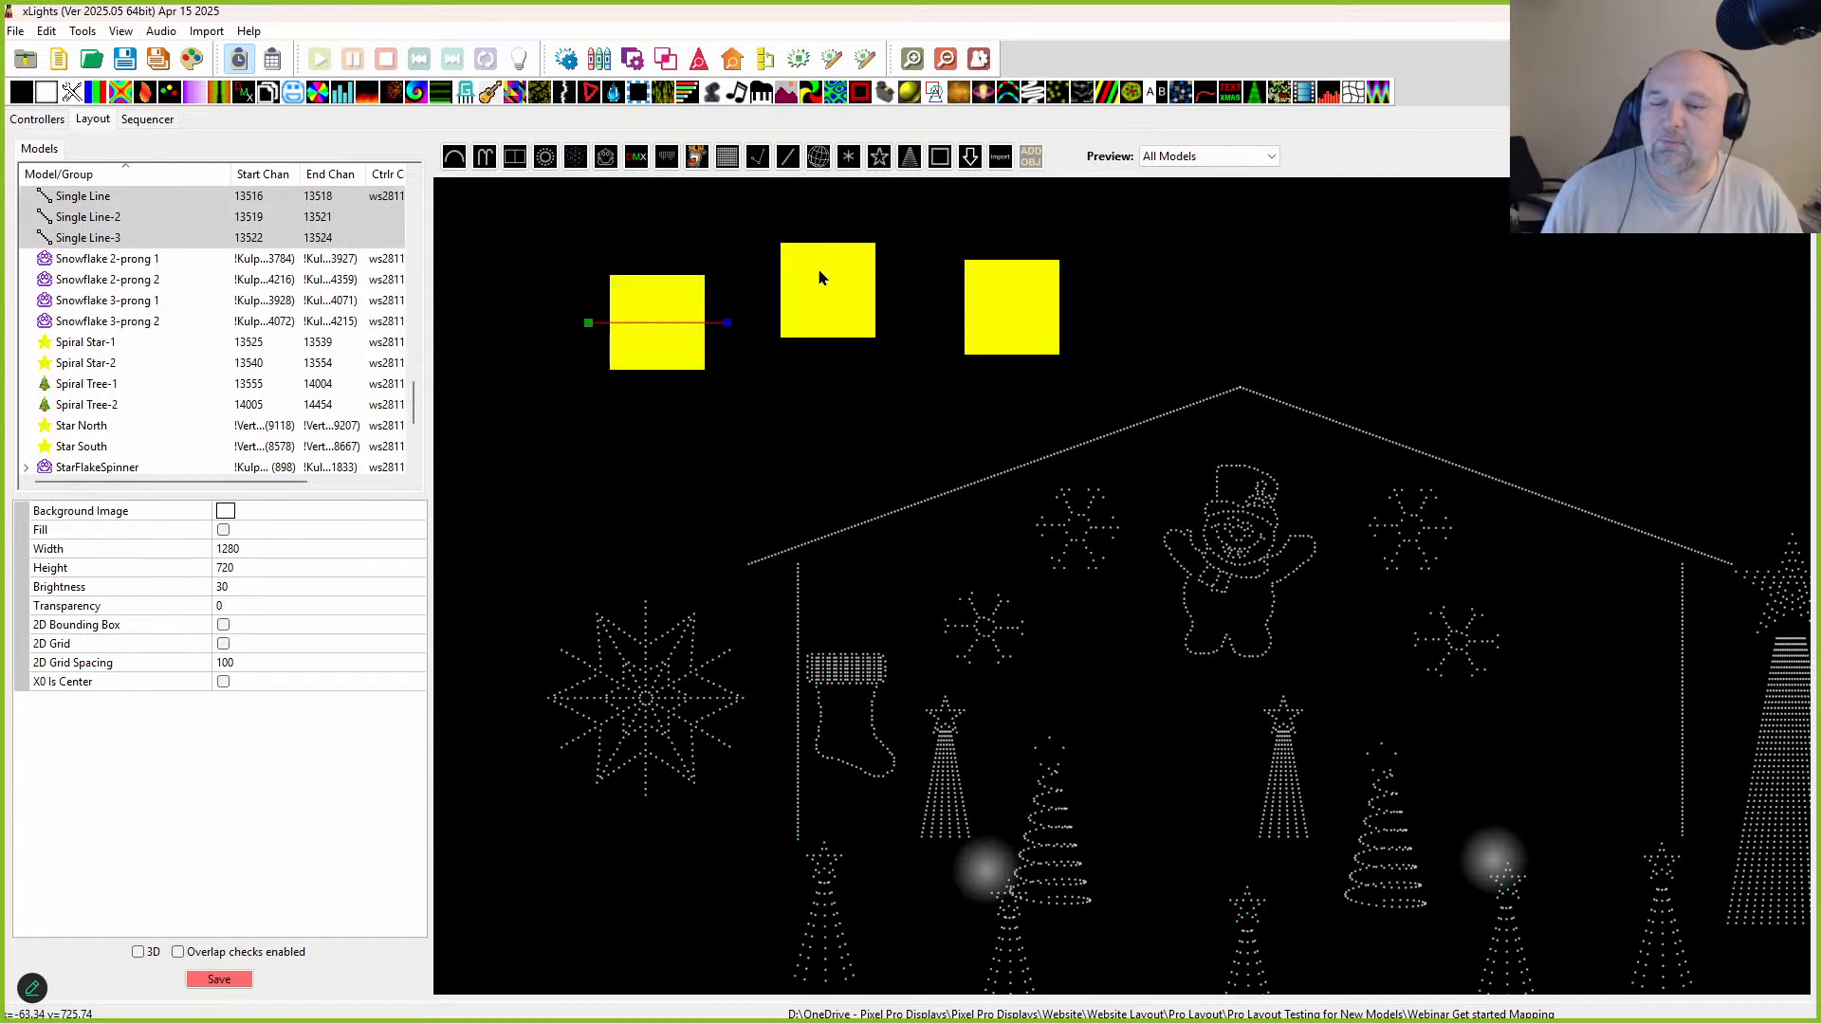
scroll(809, 388, "down", 2)
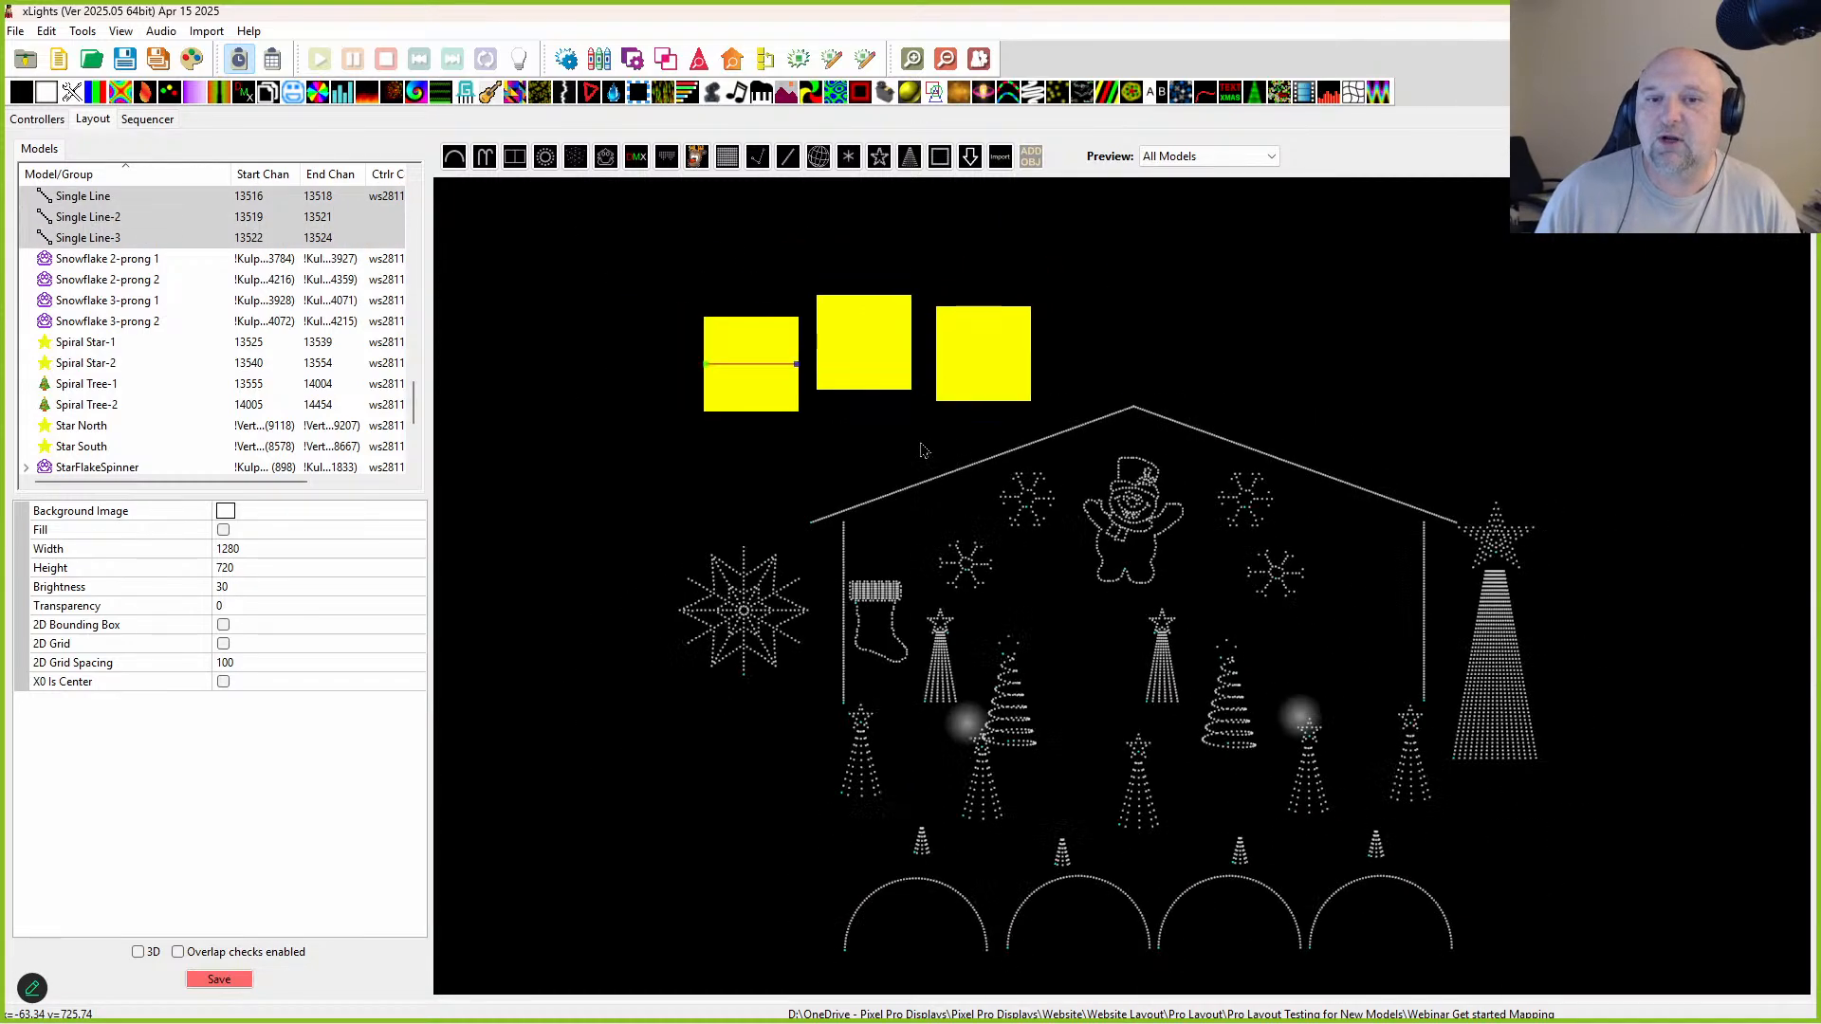
right_click(836, 283)
mouse_move(867, 293)
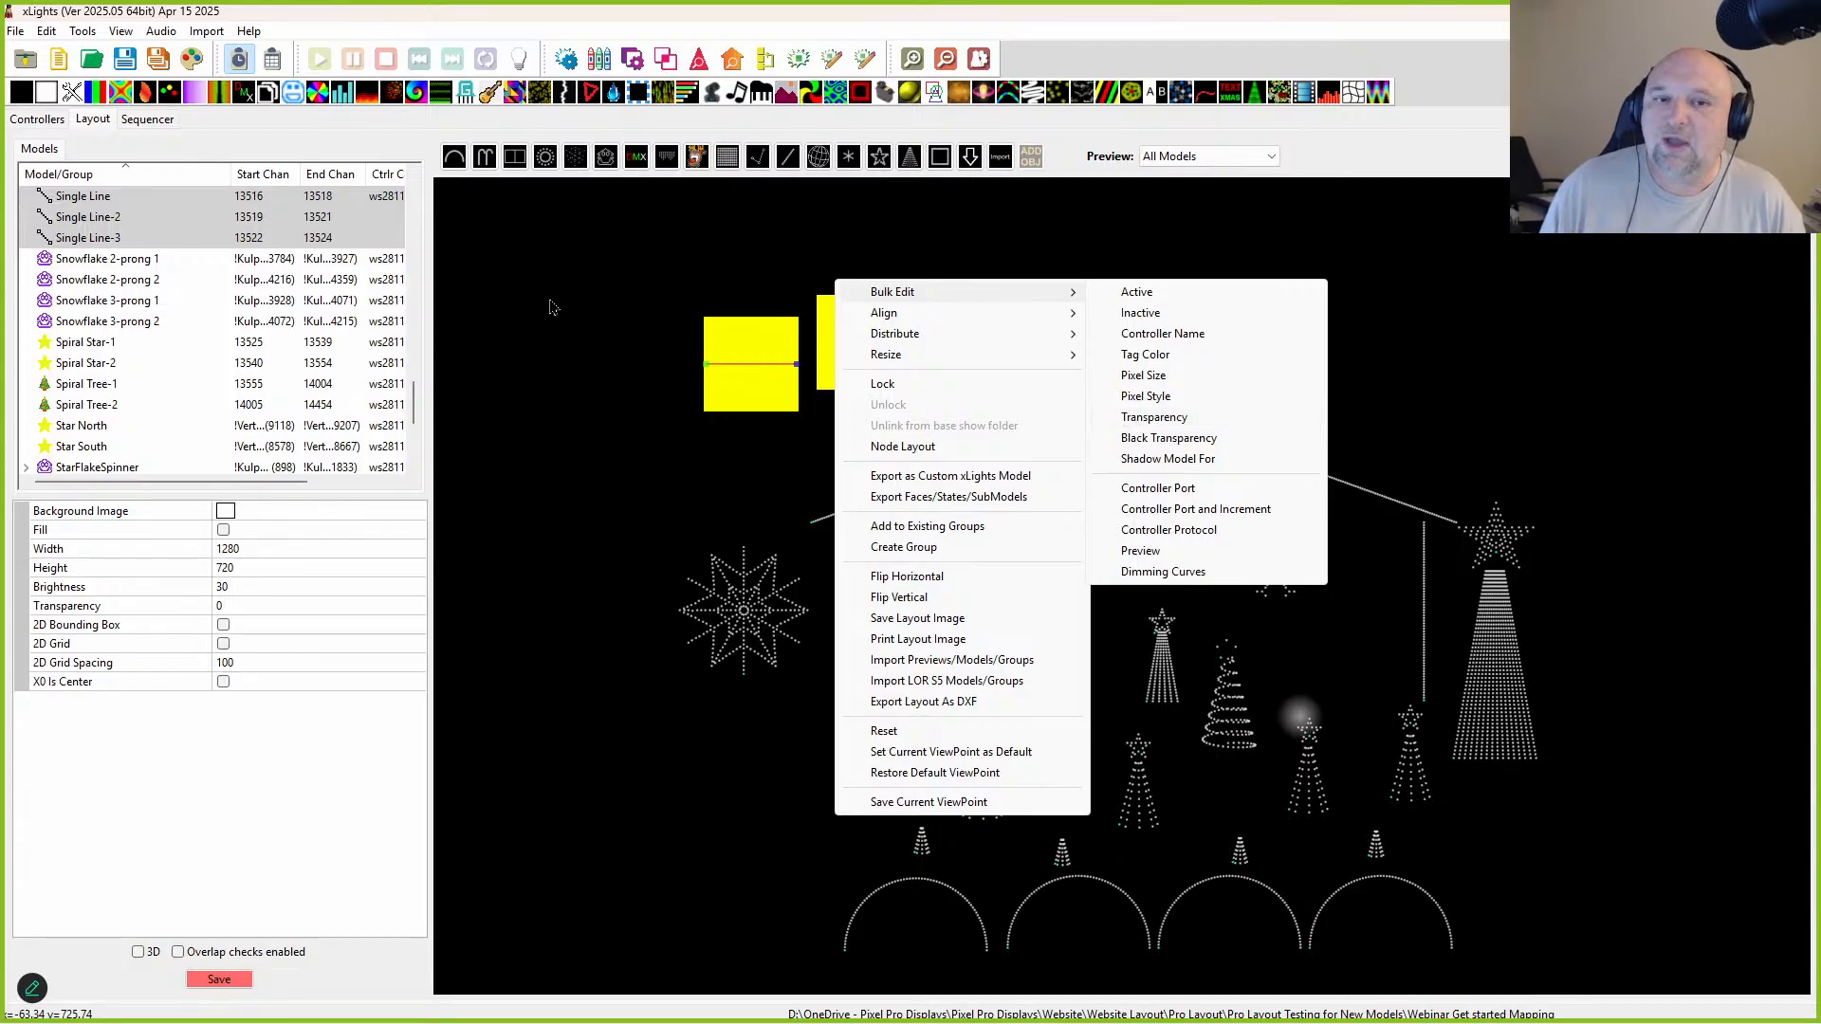
left_click(634, 315)
Step: Select all three Single Line squares and bulk edit their transparency to 100
left_click_drag(629, 256, 847, 477)
right_click(716, 407)
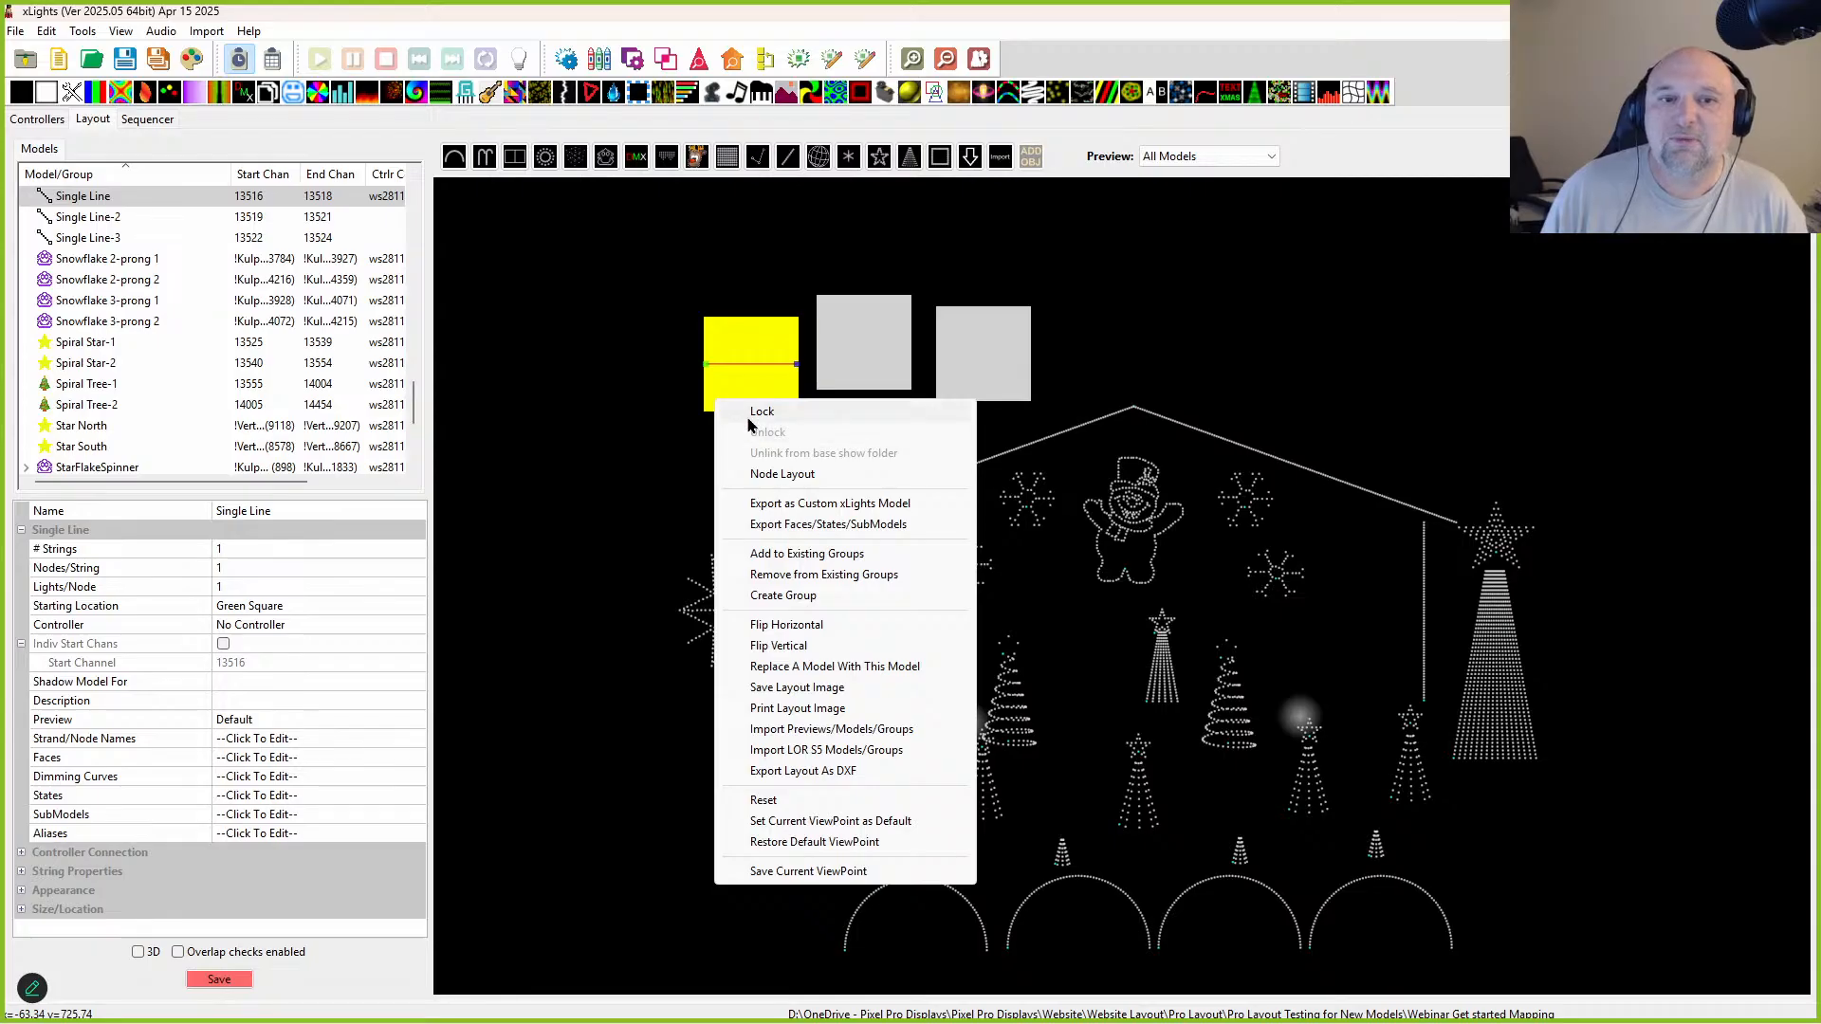
right_click(745, 361)
left_click_drag(663, 224, 913, 441)
left_click_drag(674, 243, 1019, 379)
right_click(1020, 380)
mouse_move(1066, 392)
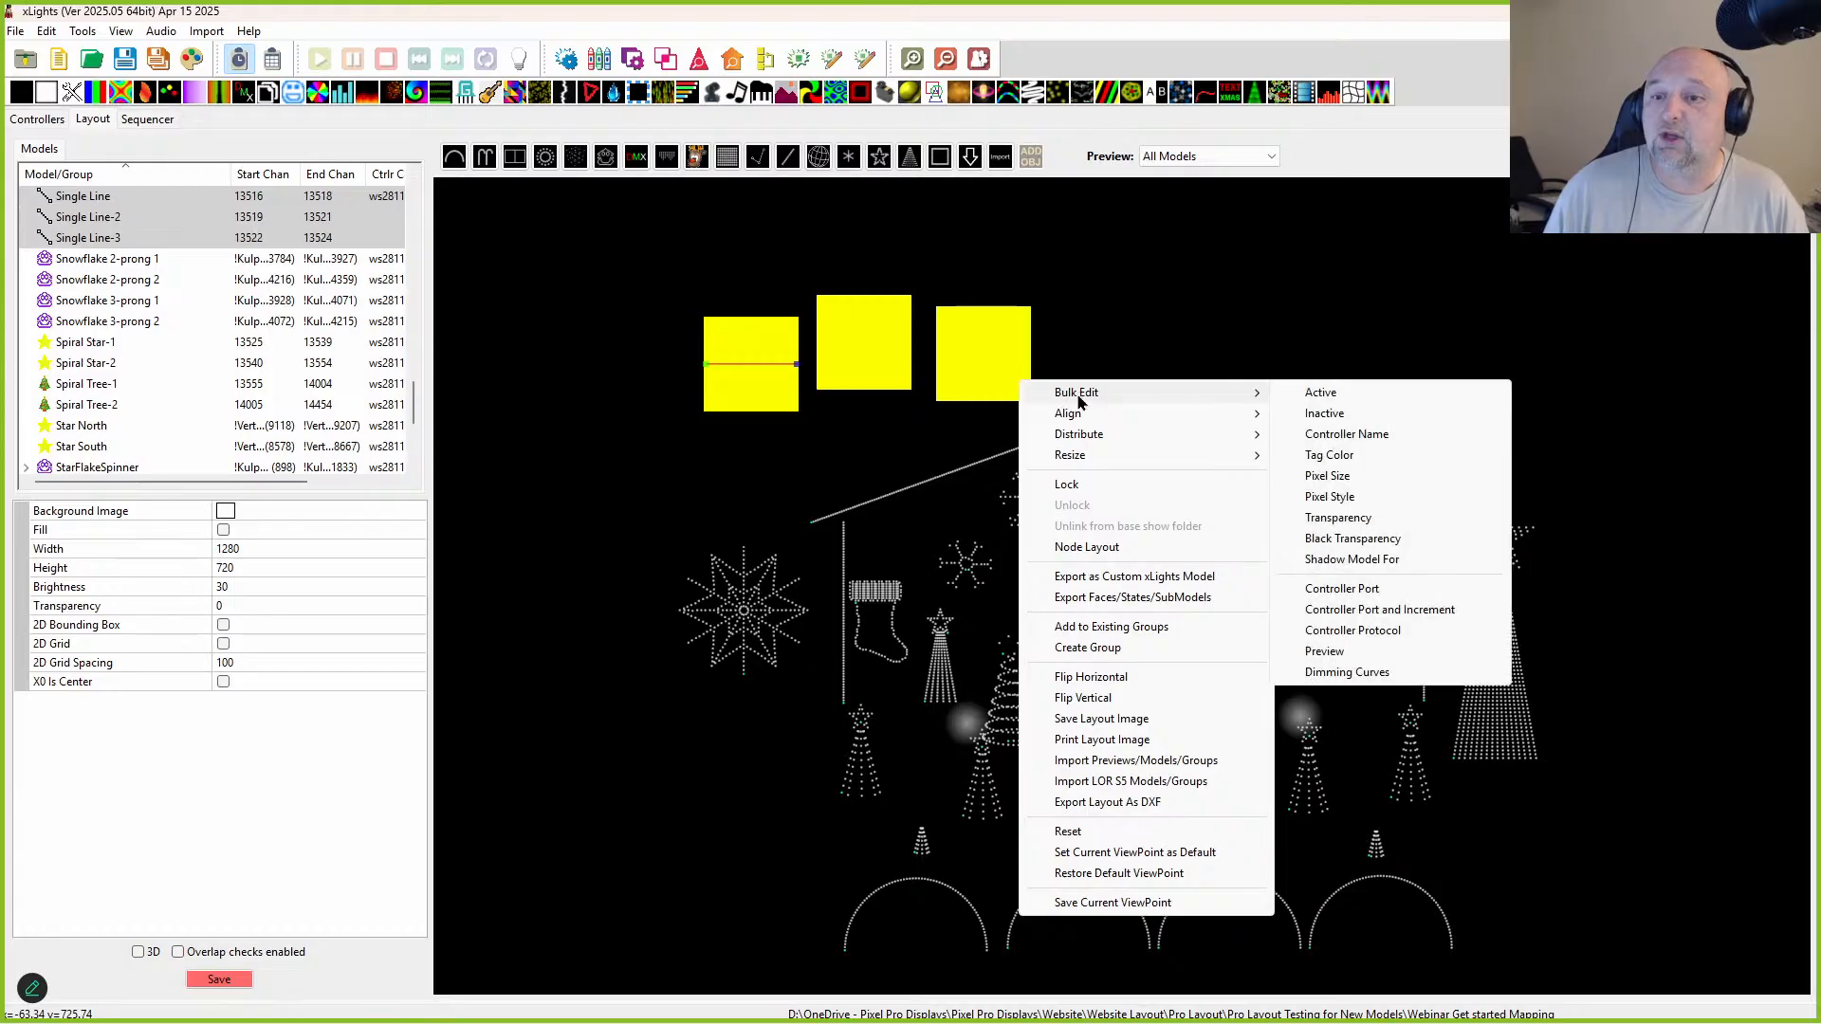
left_click(1350, 521)
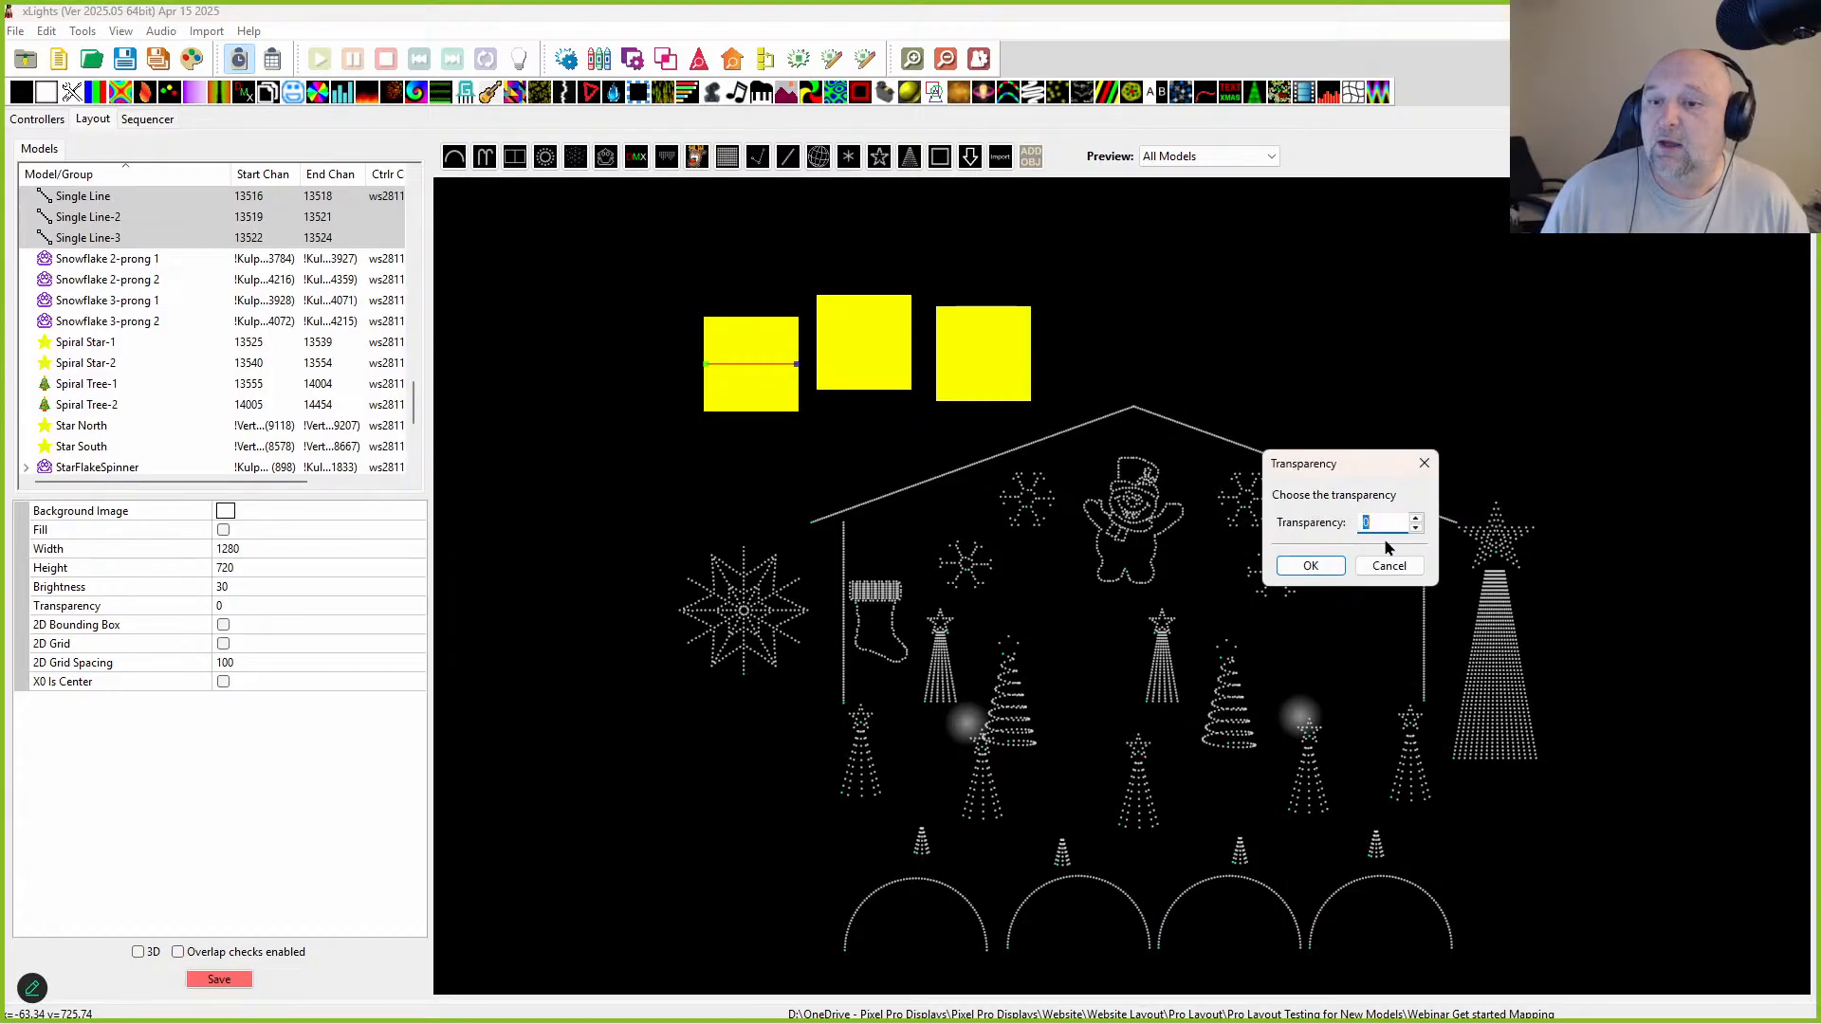
type("100")
left_click(1301, 569)
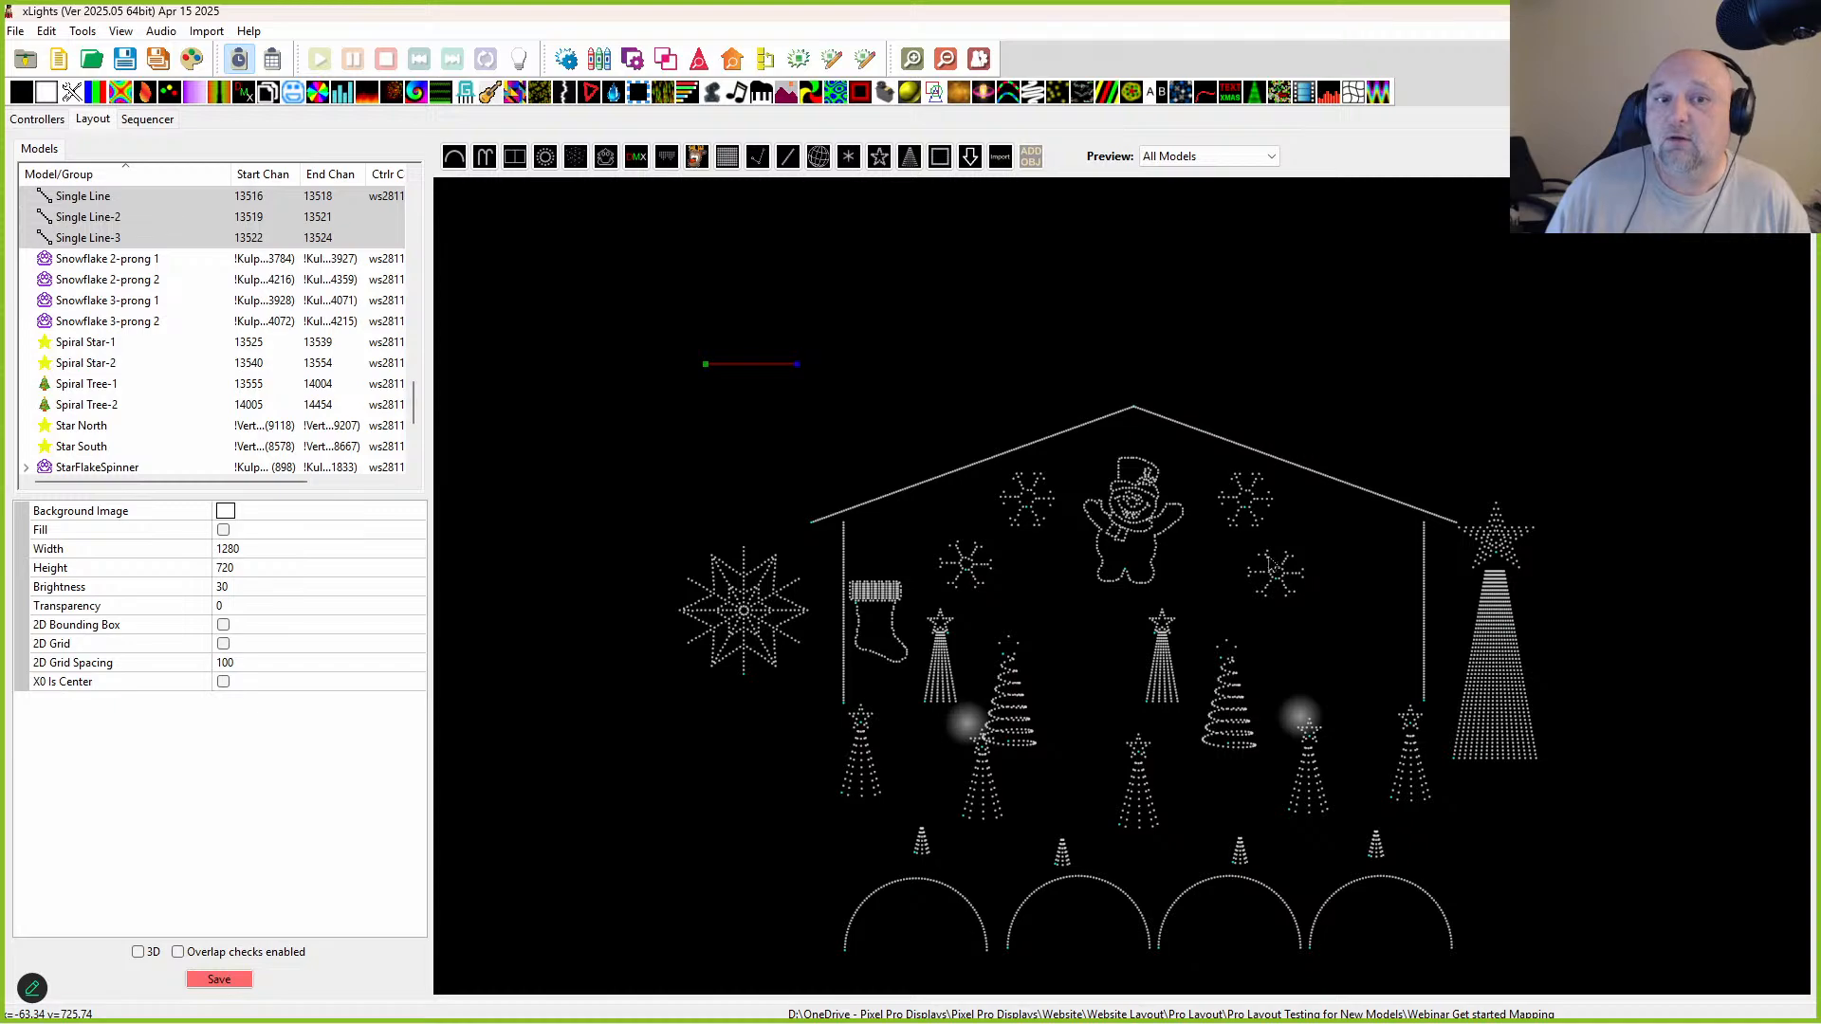
Step: Reselect Single Line, Single Line-2 and Single Line-3 and lower their transparency value with one bulk edit
left_click_drag(664, 264, 1055, 507)
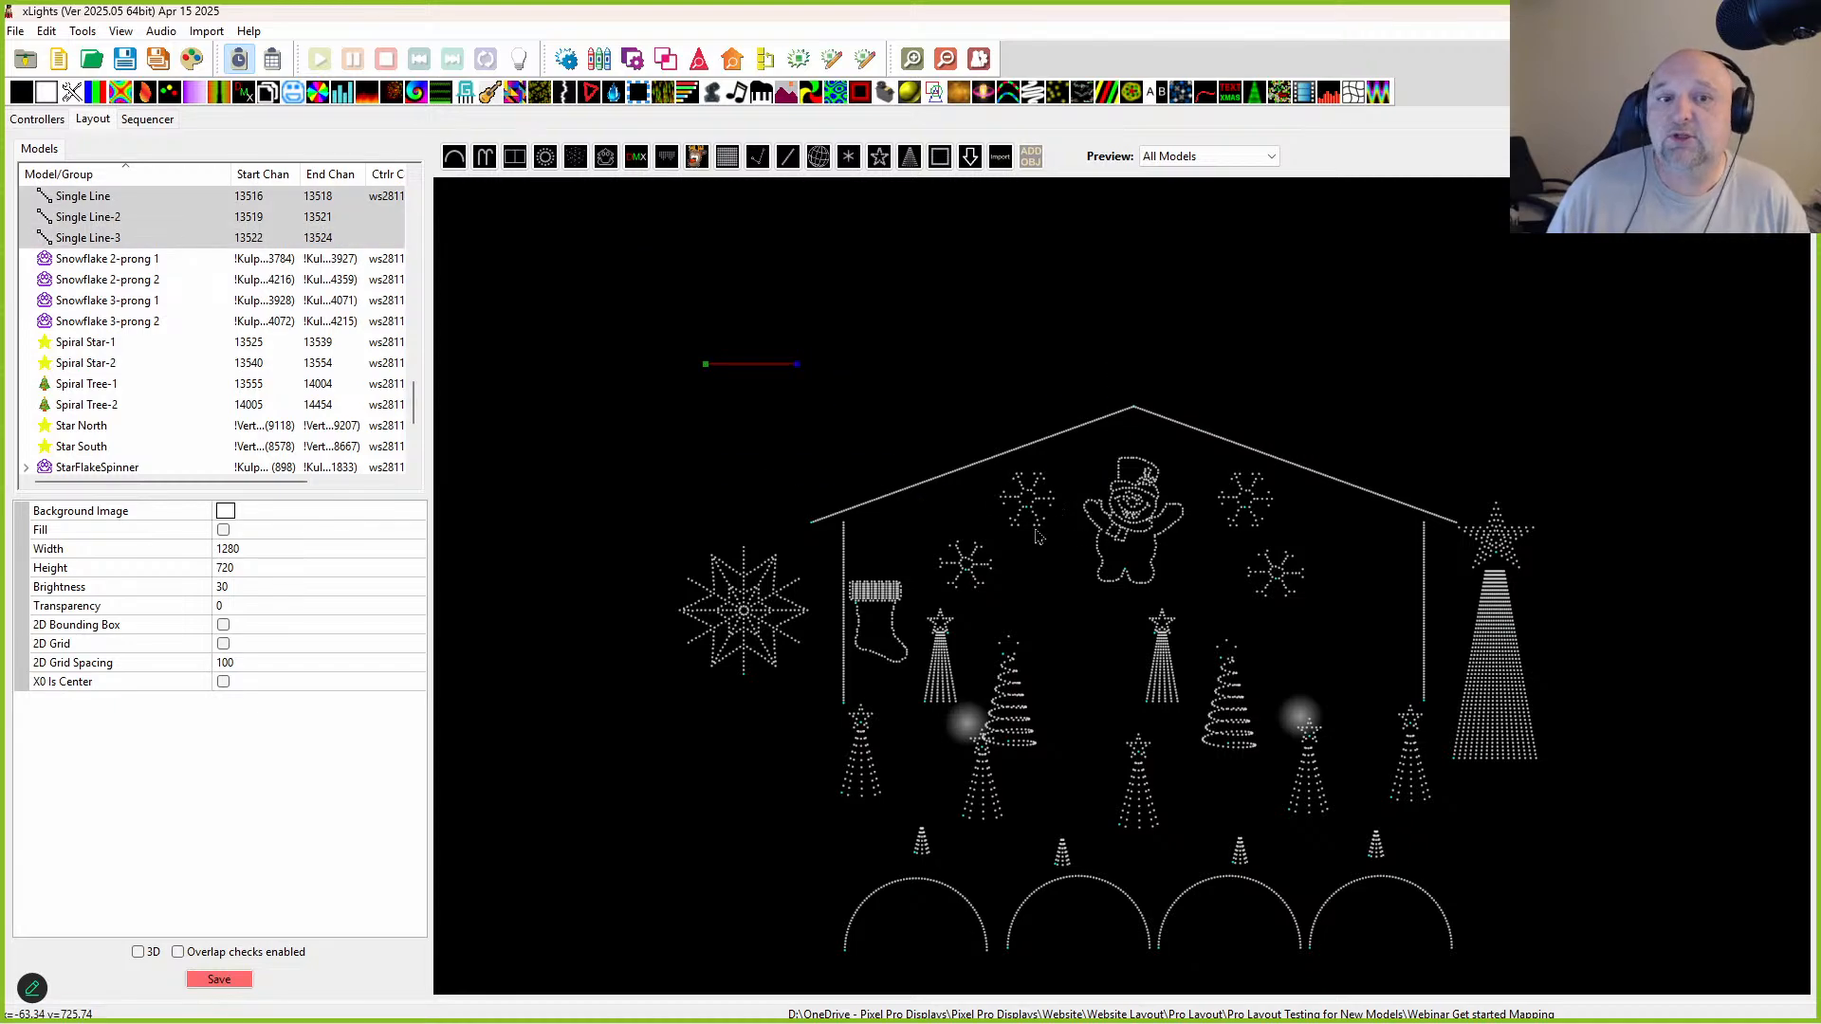
left_click(68, 198)
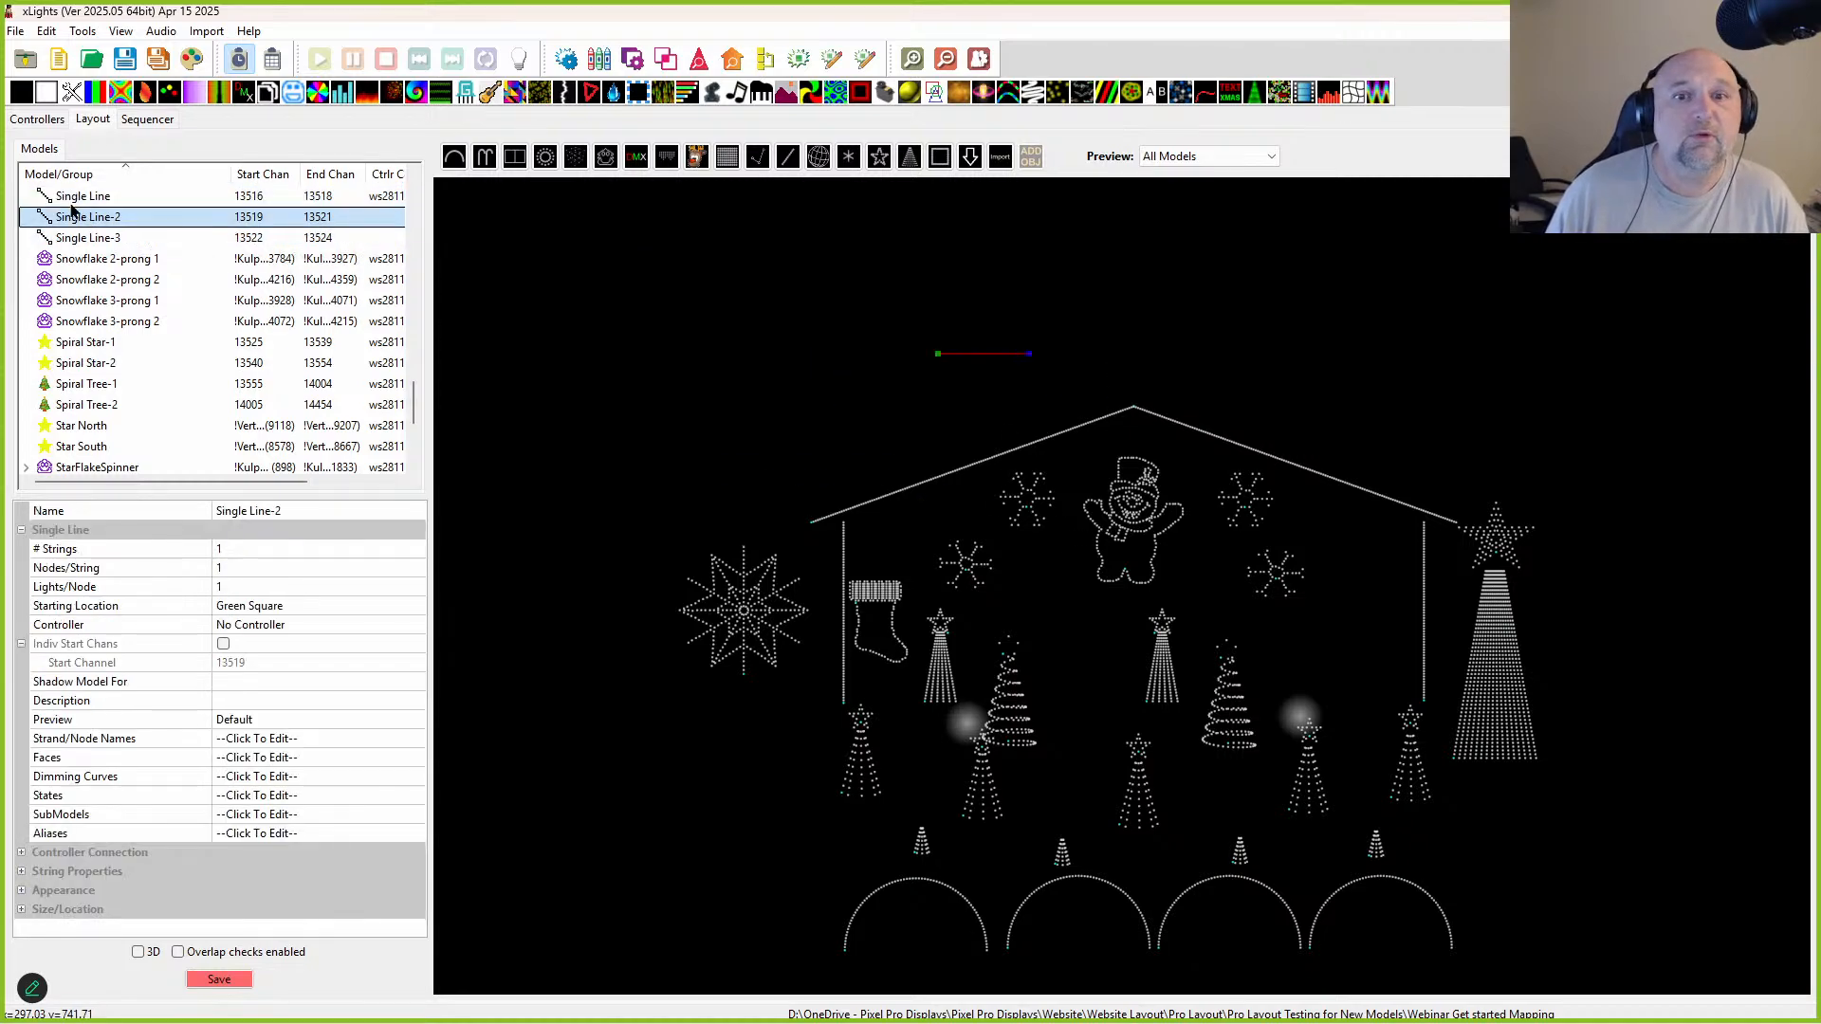
left_click(74, 220, "ctrl")
left_click(74, 237, "ctrl")
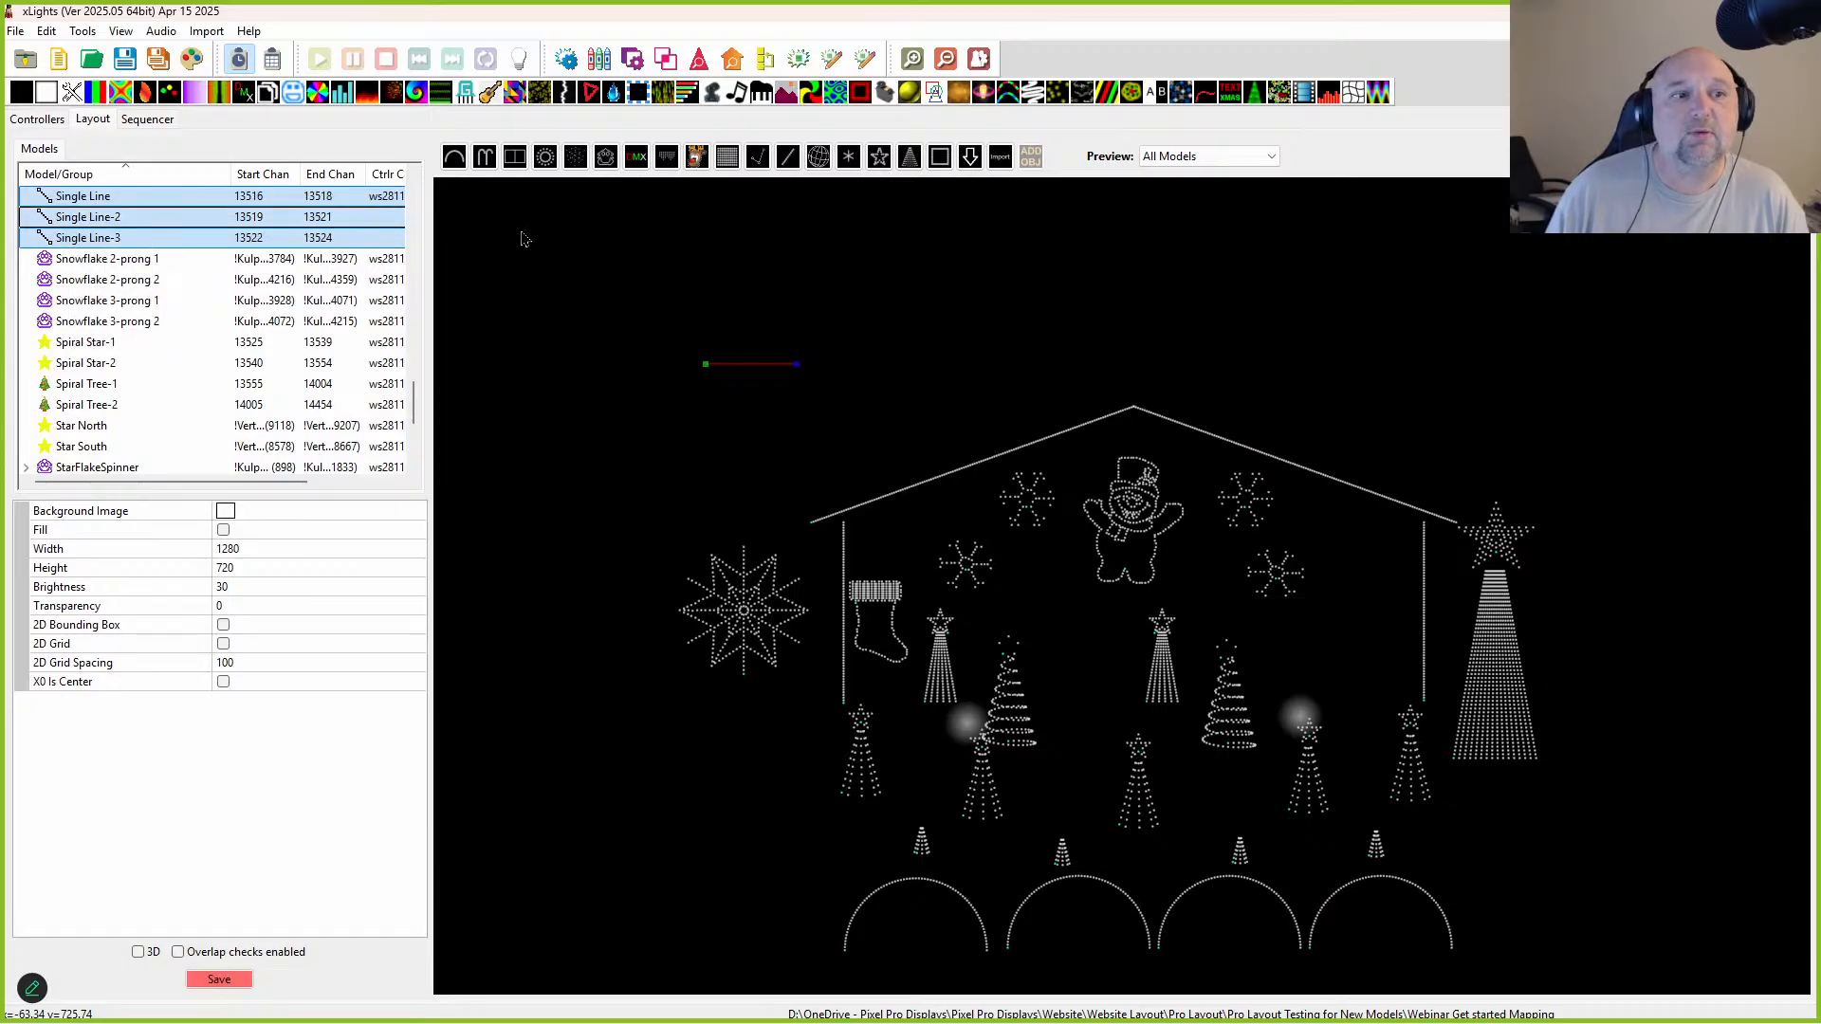
right_click(797, 361)
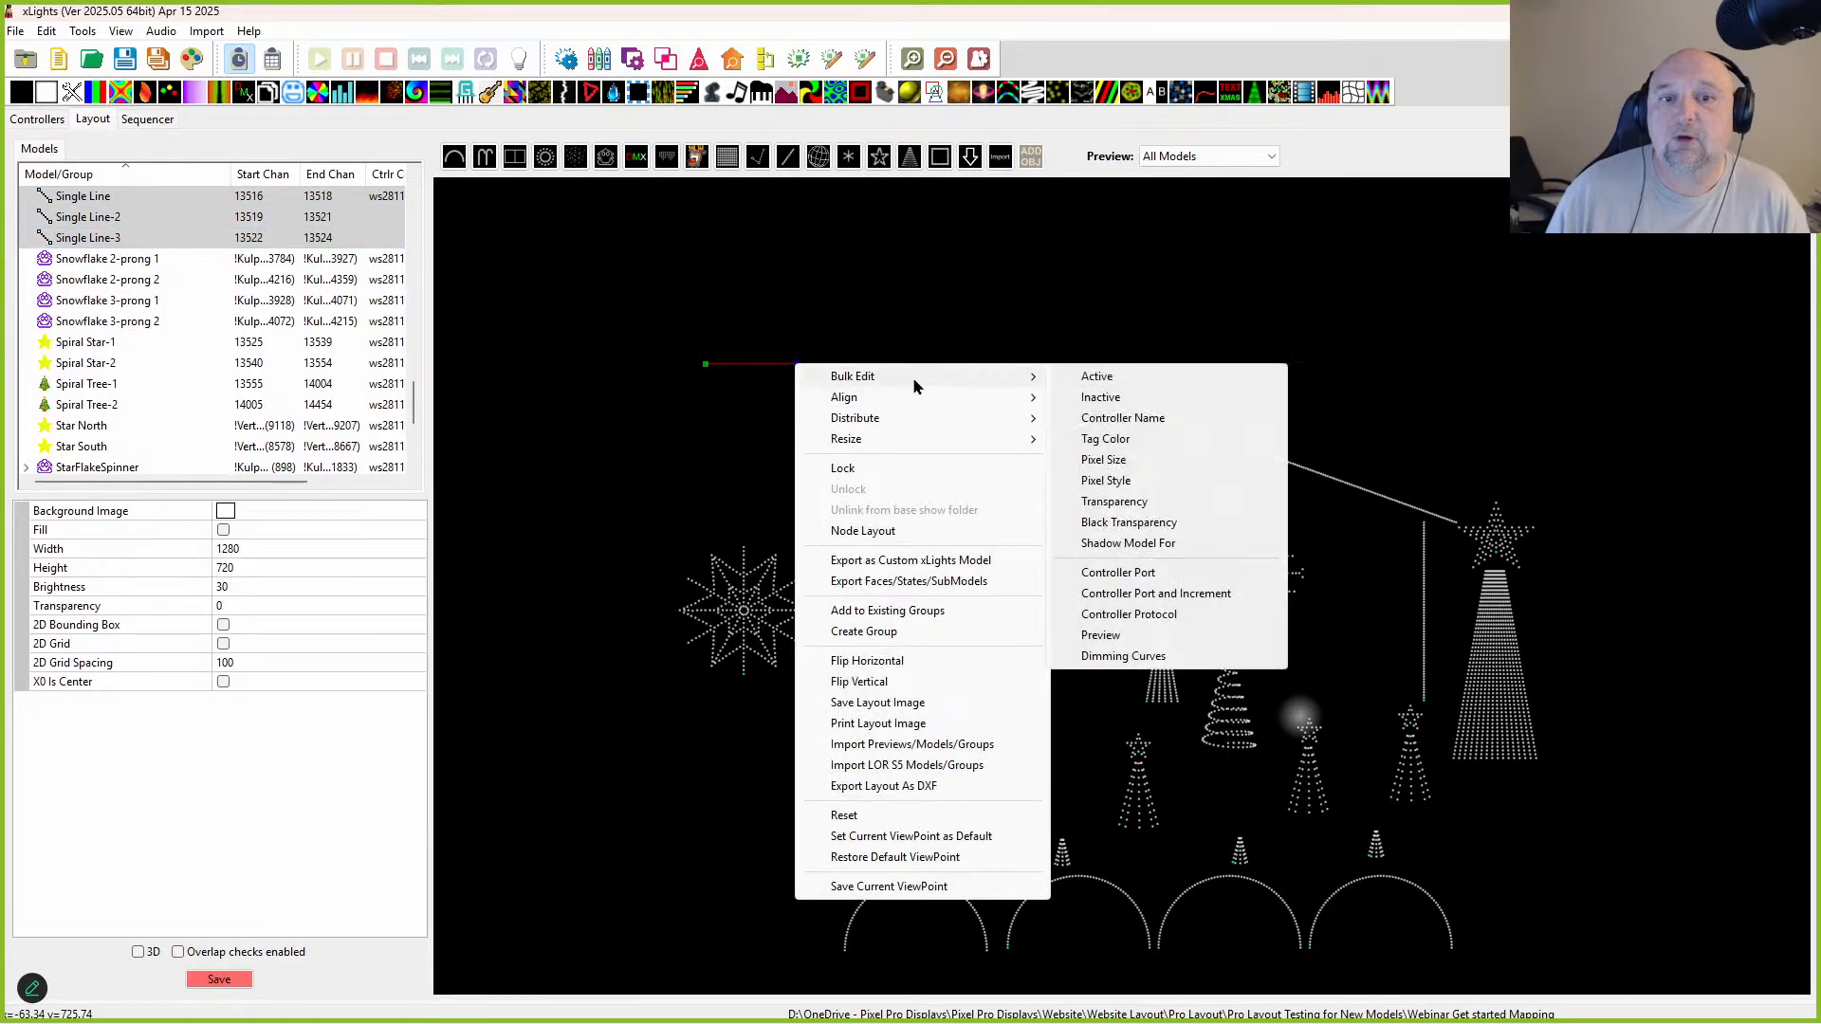
mouse_move(1029, 376)
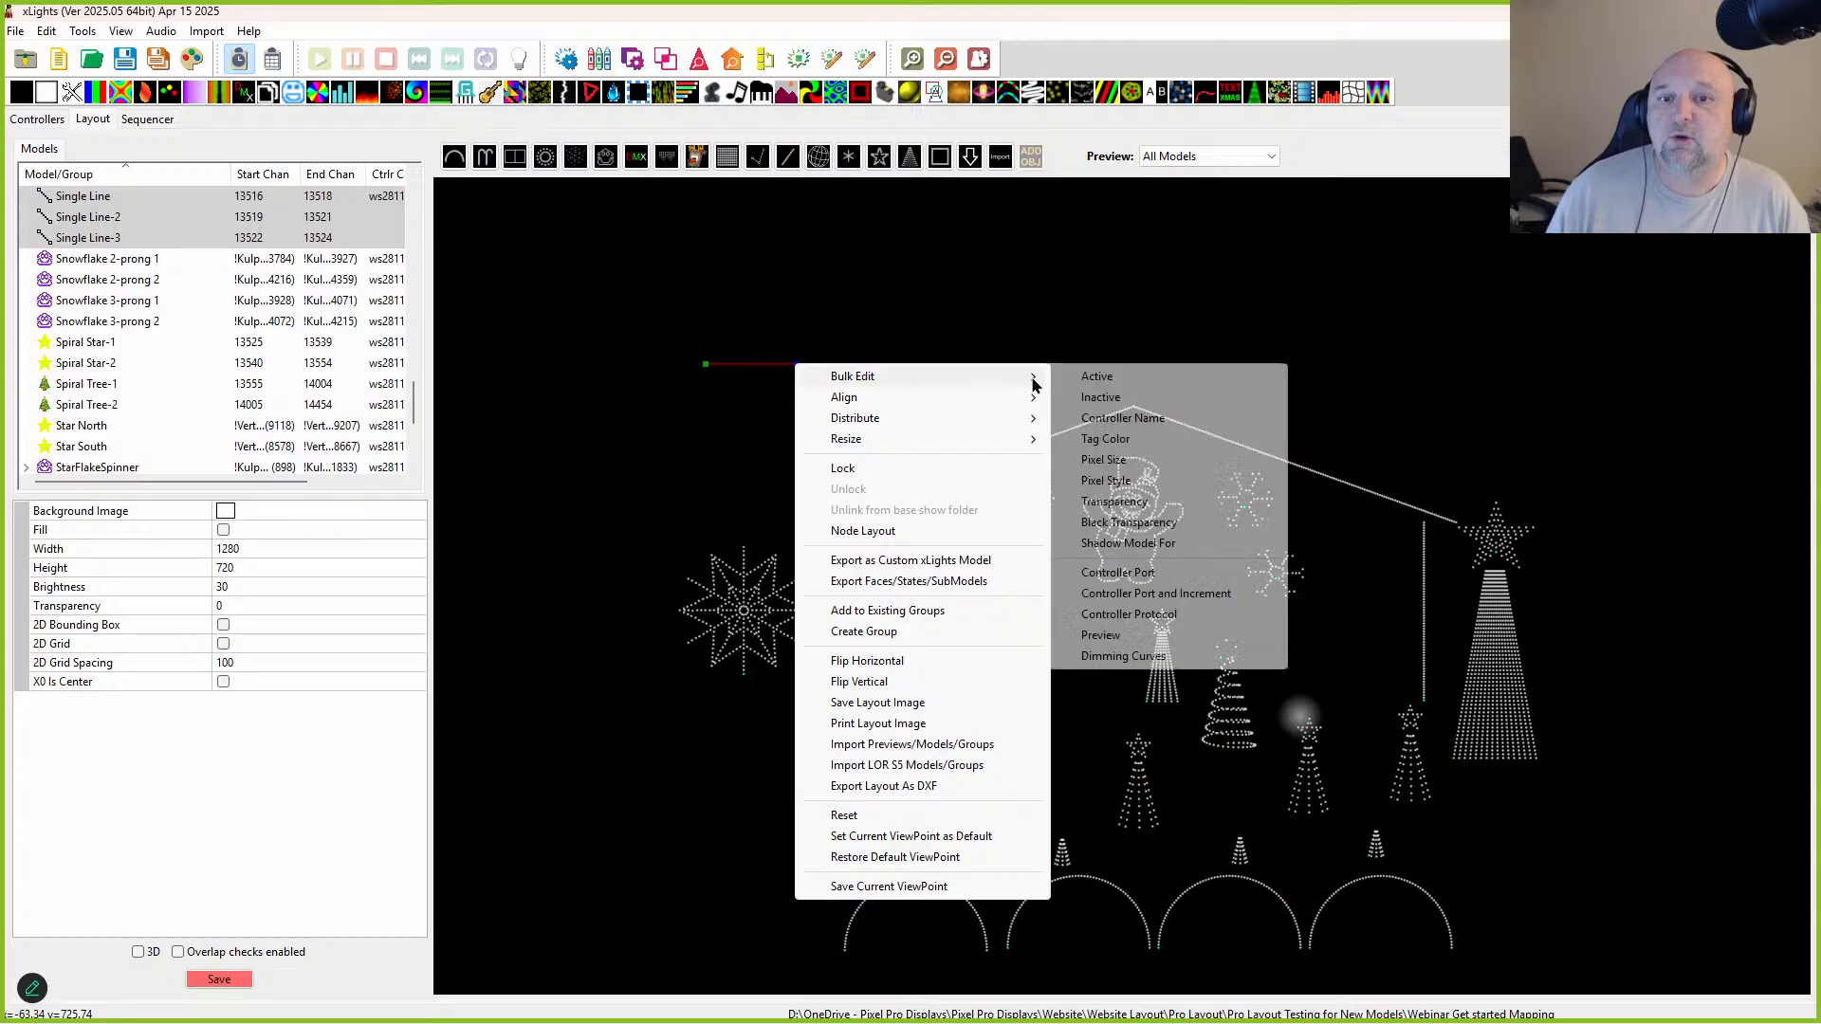
left_click(1143, 502)
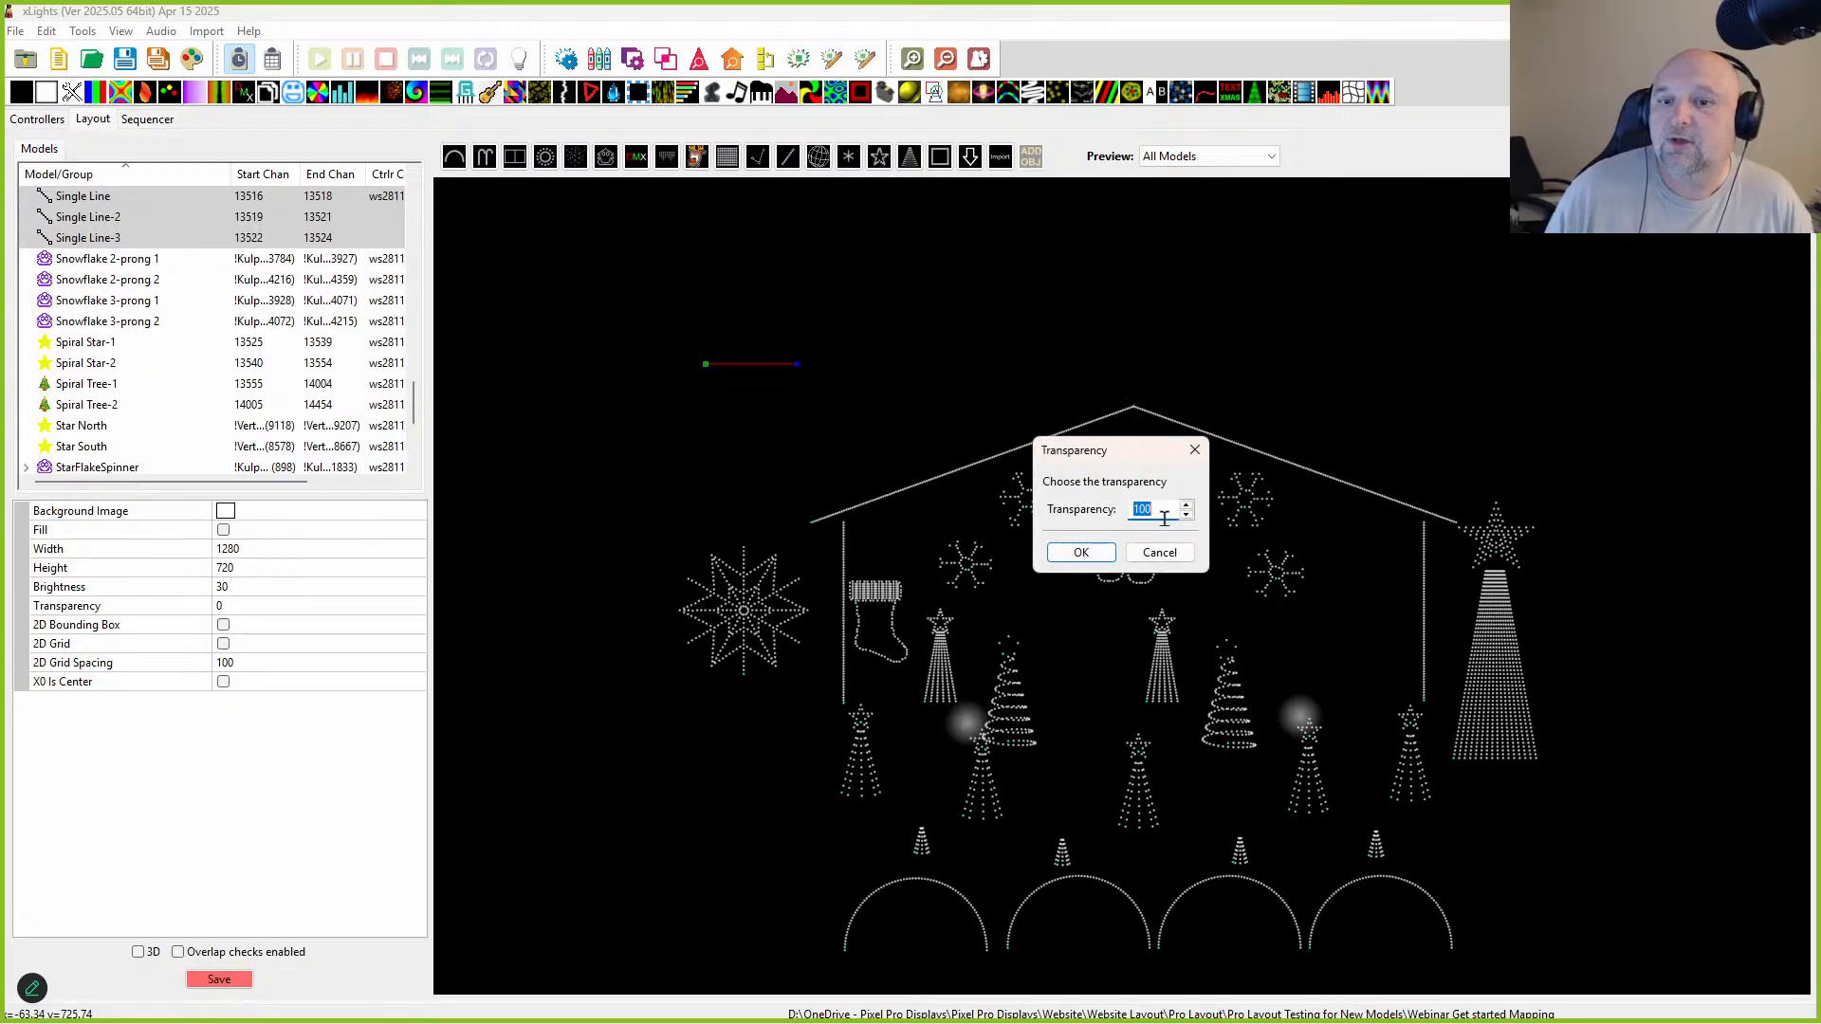
left_click(1081, 552)
Step: View the bulk Black Transparency setting for the three Single Line models and close it
left_click_drag(651, 254, 977, 479)
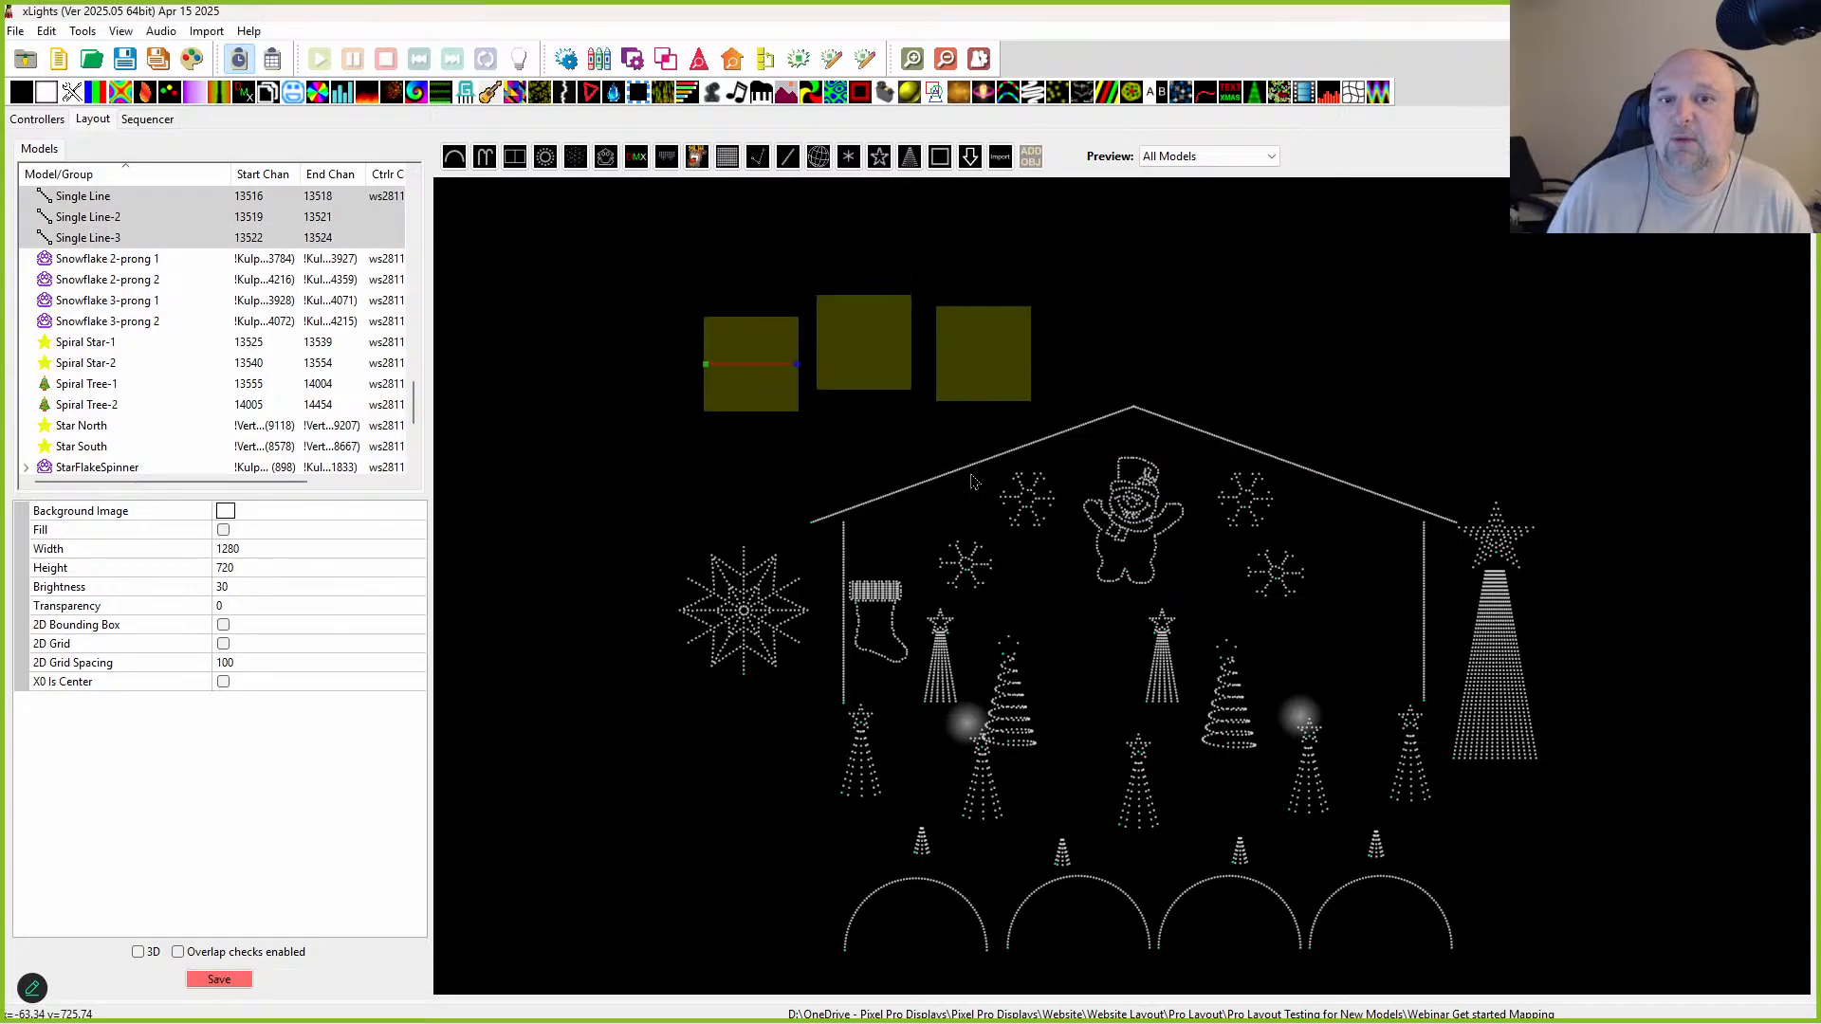
right_click(770, 365)
mouse_move(811, 371)
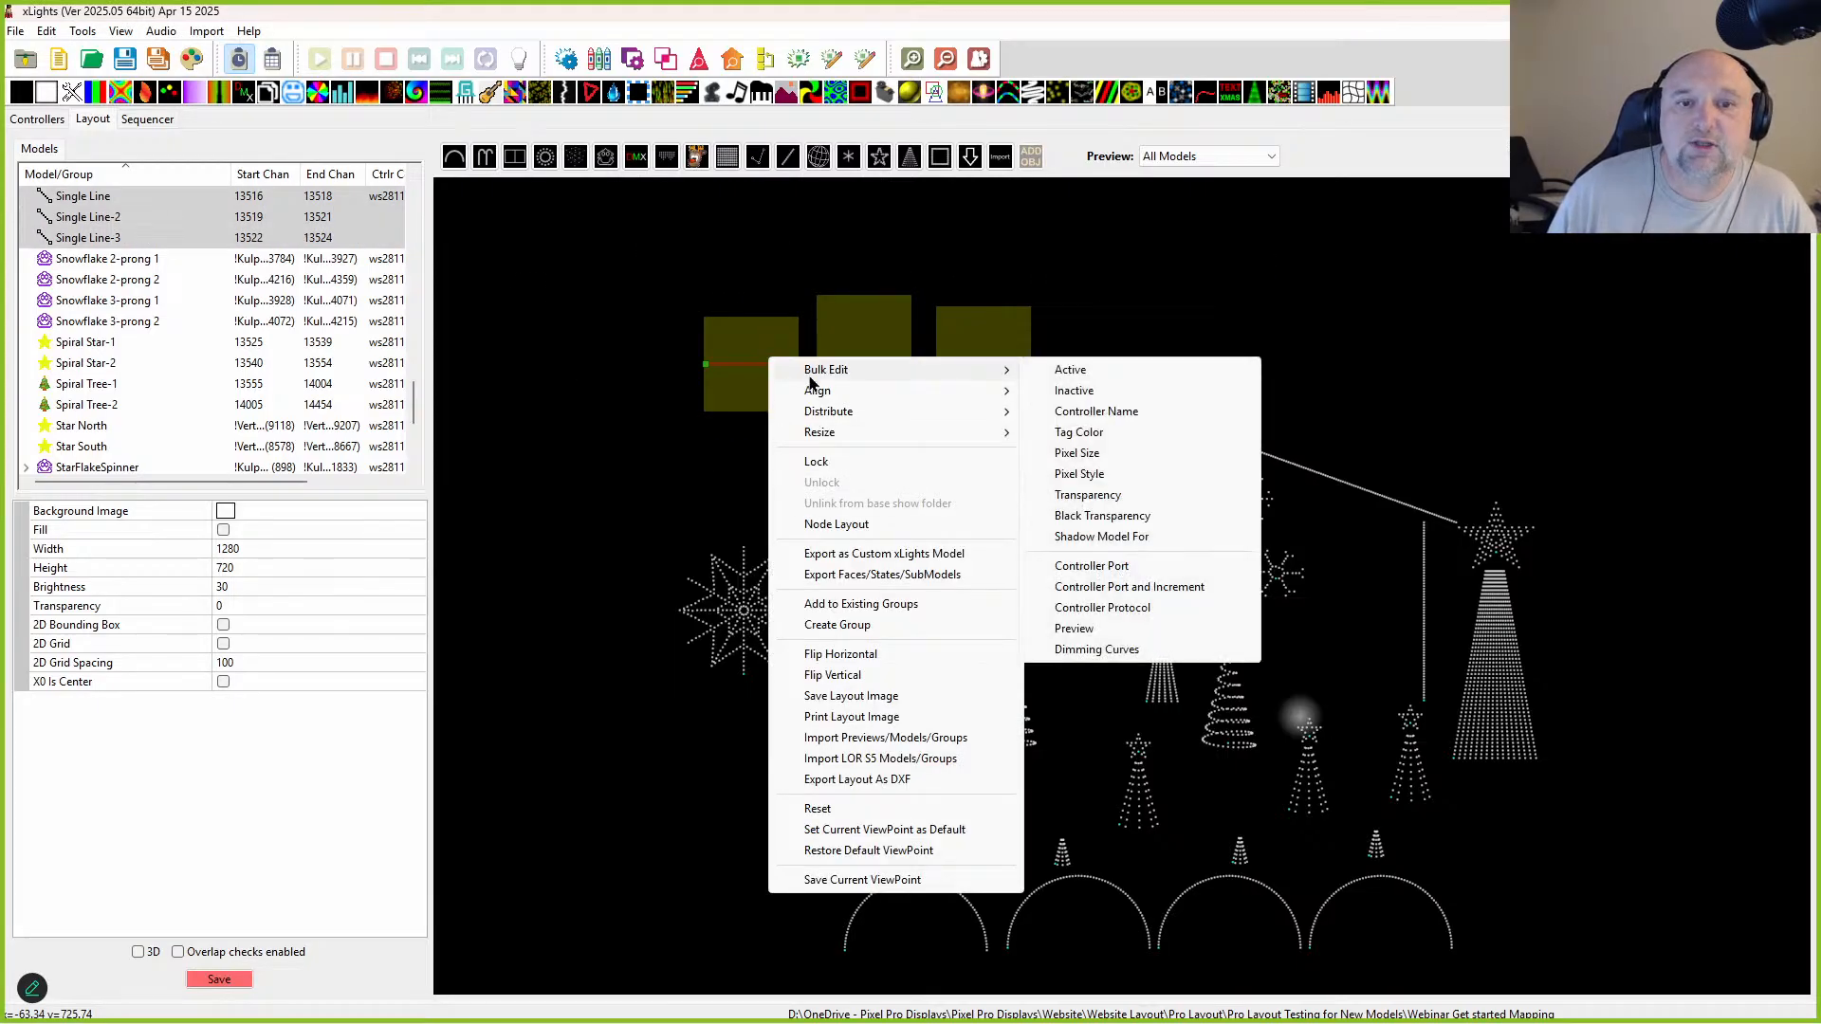
left_click(1100, 516)
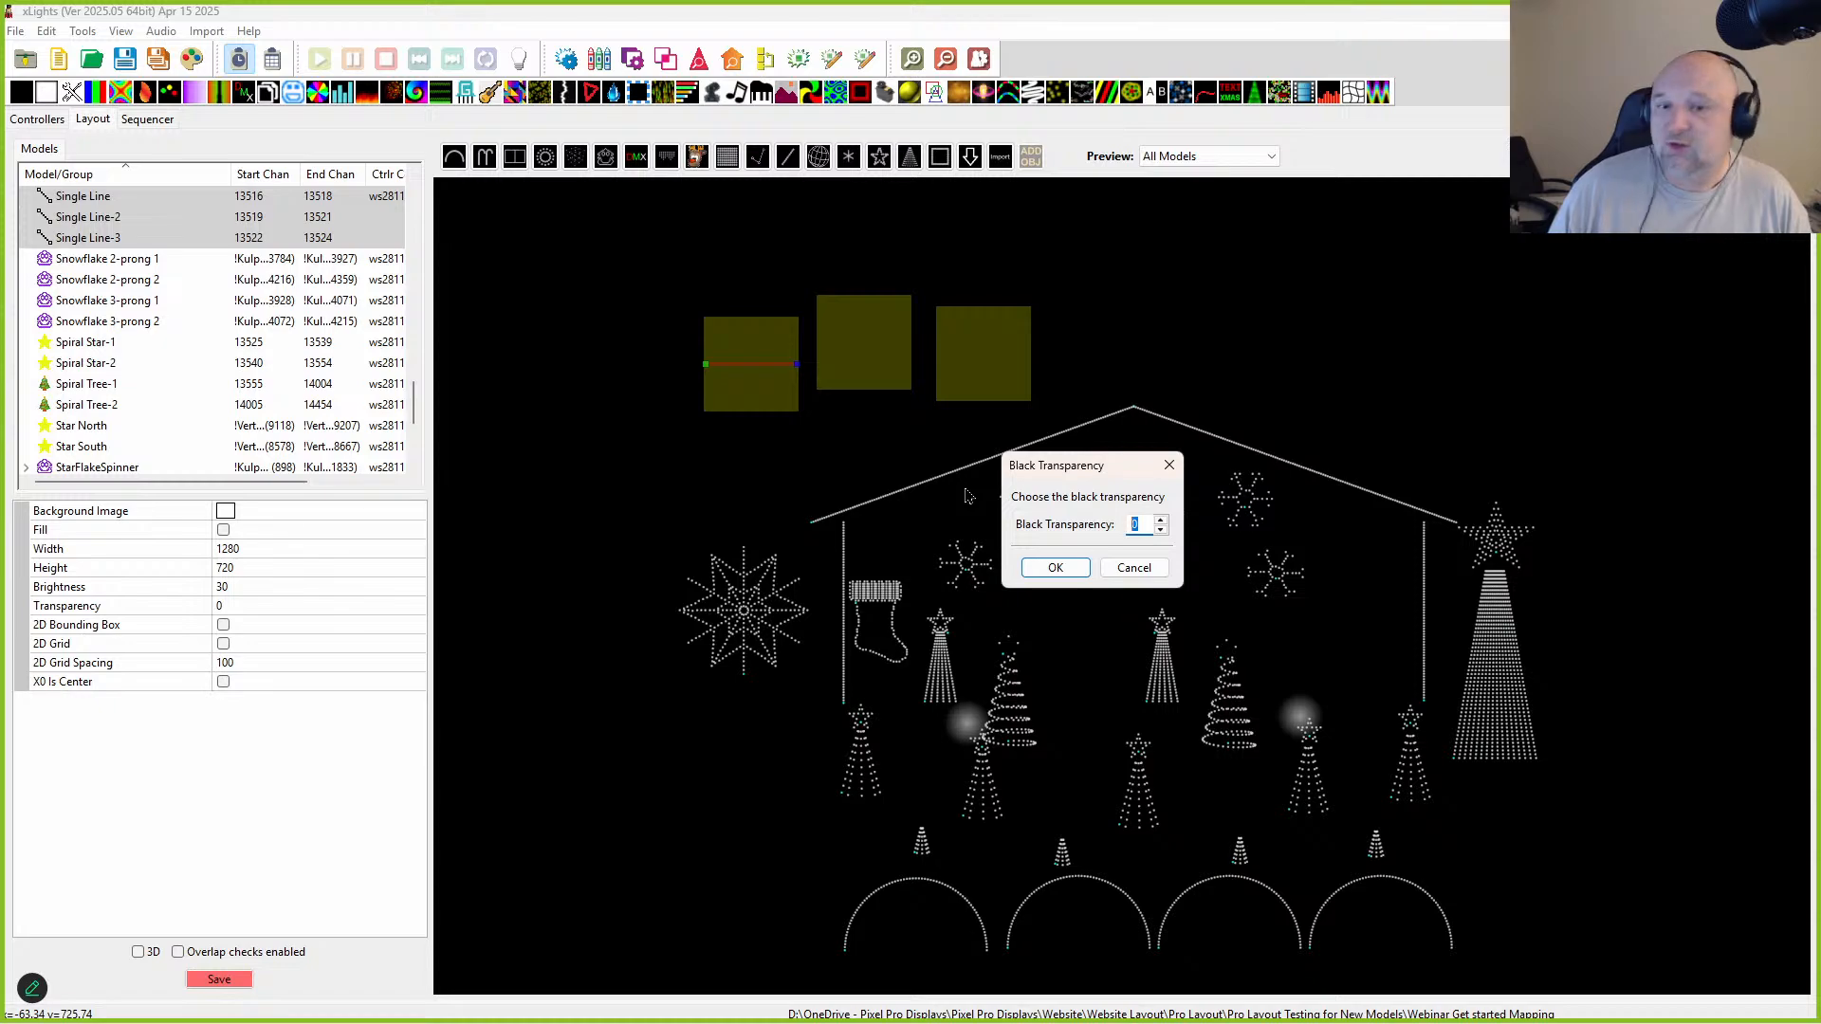
key("Return")
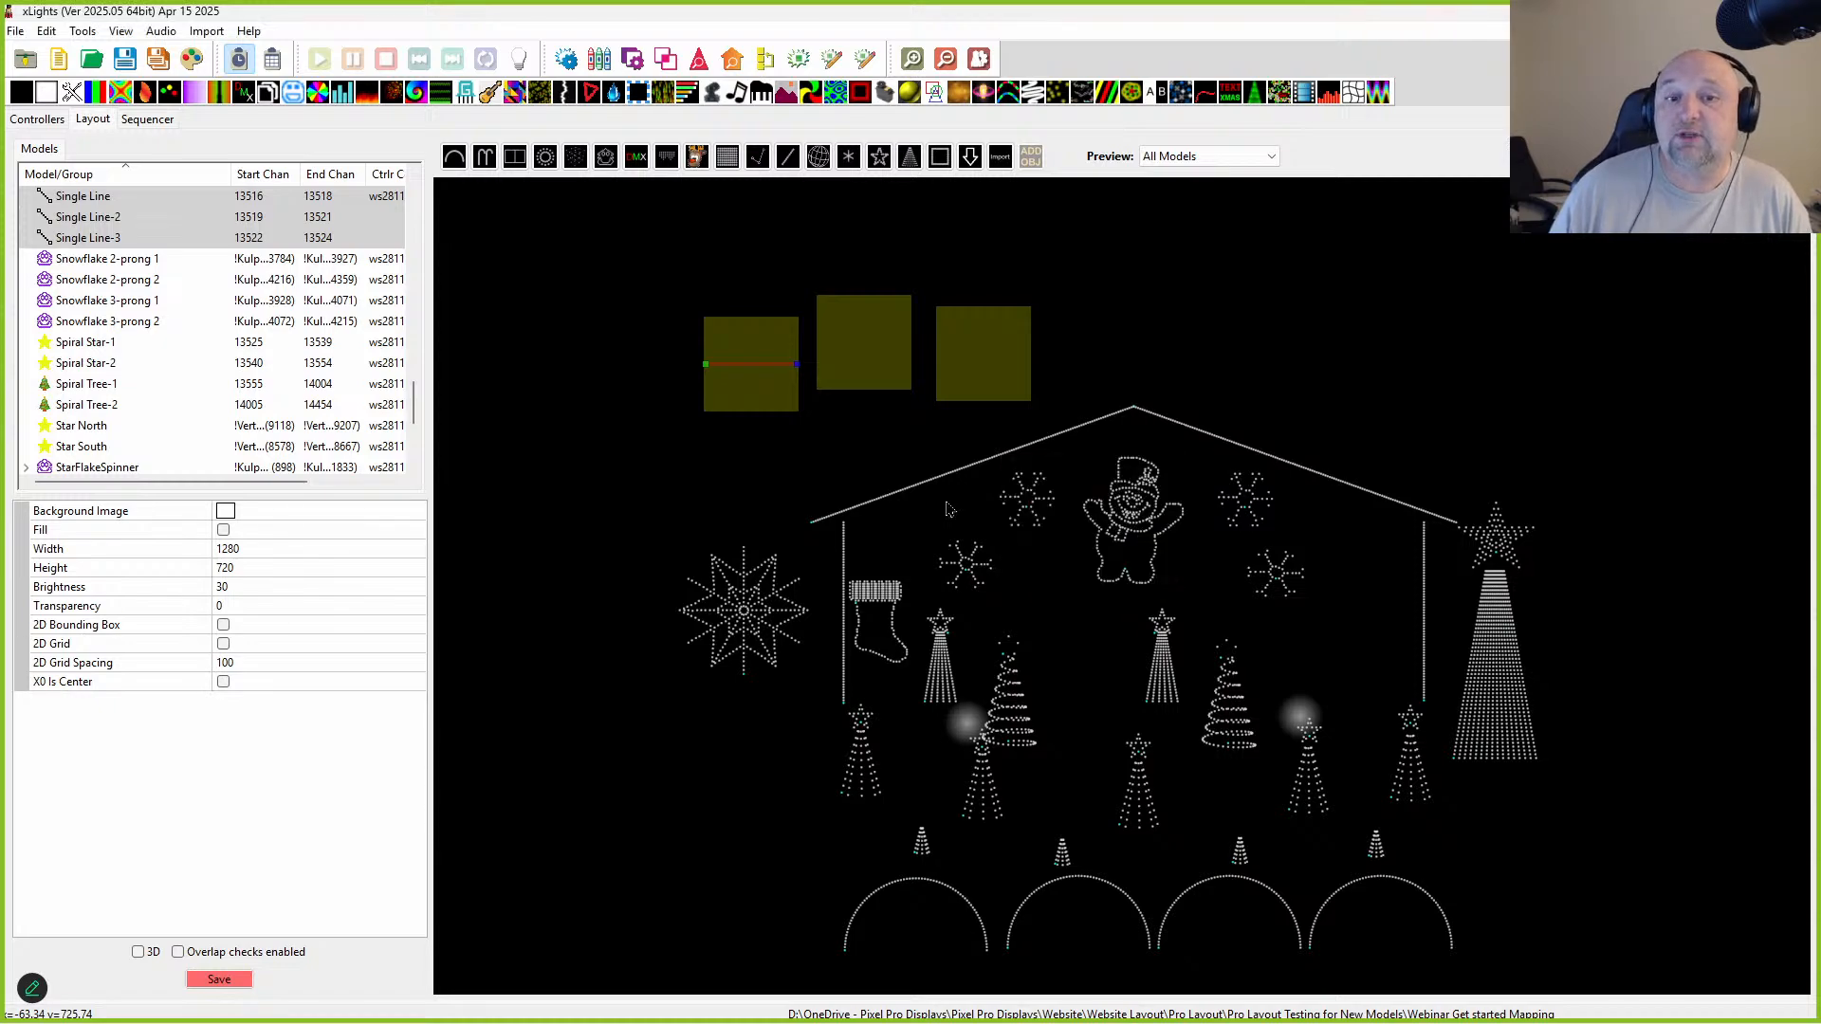
Step: Move the first Single Line square down over the left end of the house's roofline
left_click(737, 370)
left_click_drag(737, 370, 827, 528)
left_click(827, 498)
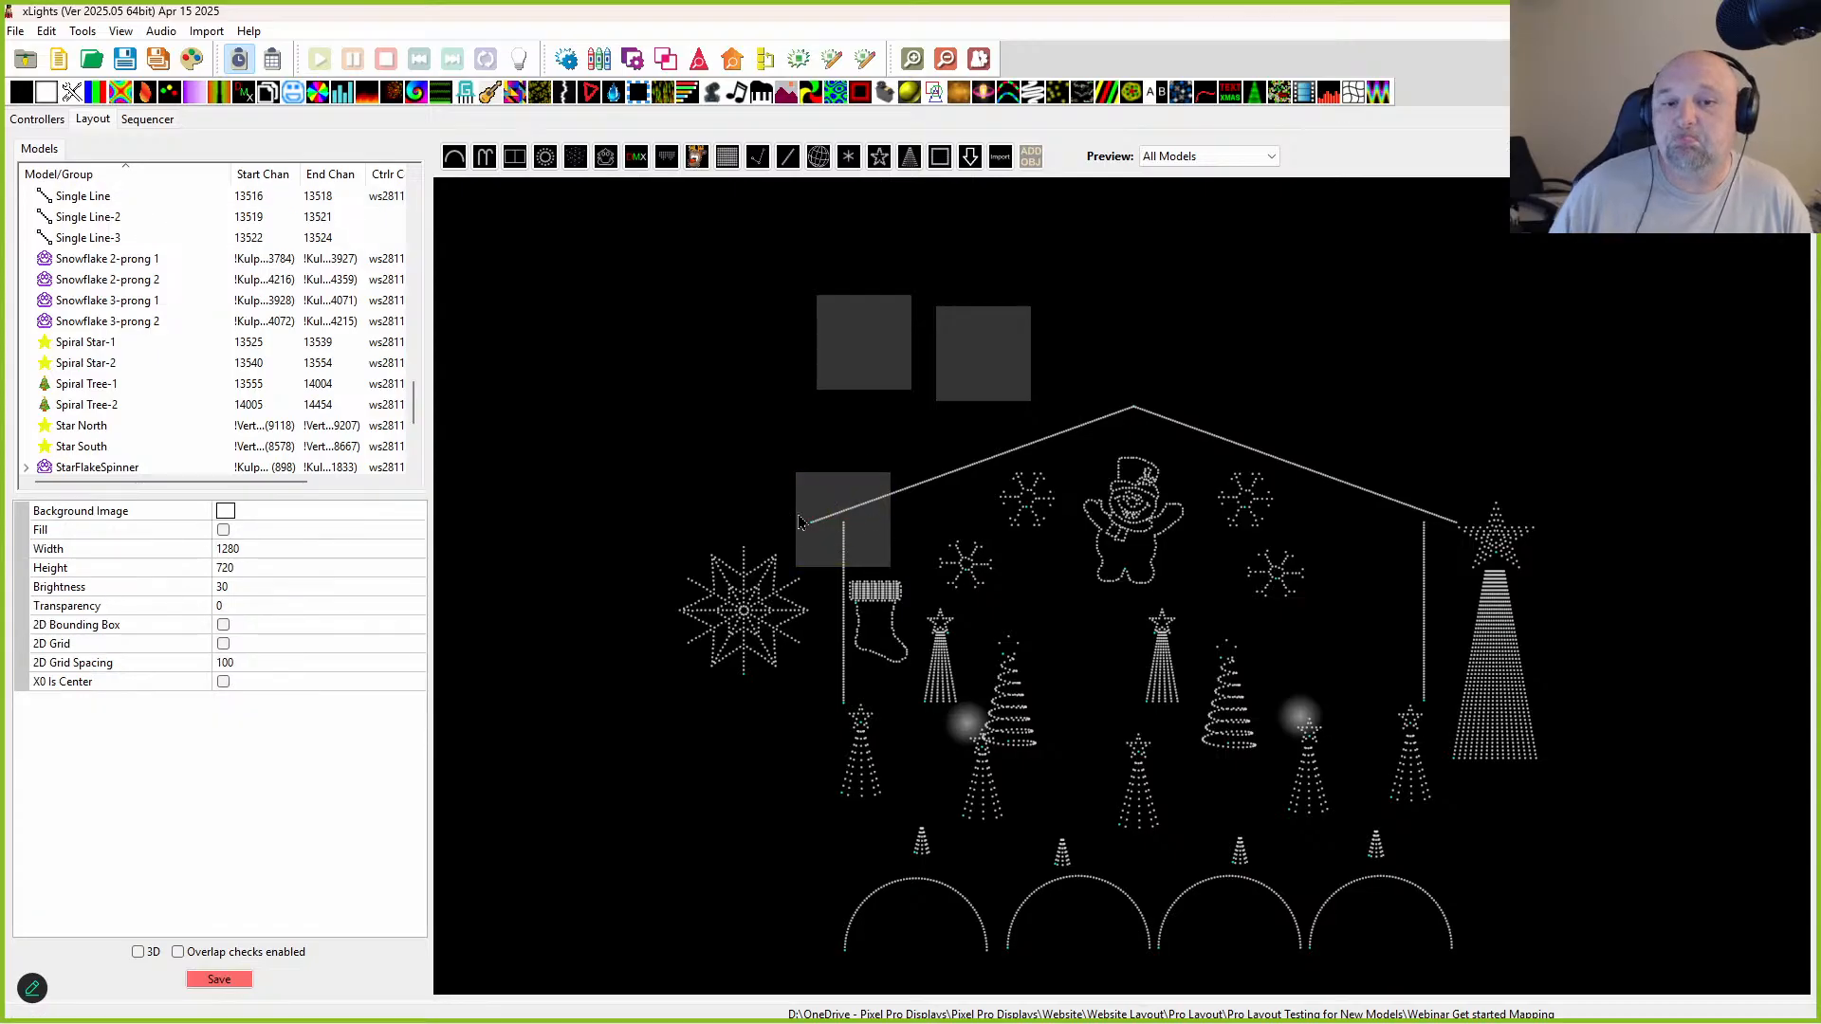
left_click_drag(723, 417, 900, 585)
left_click(883, 520)
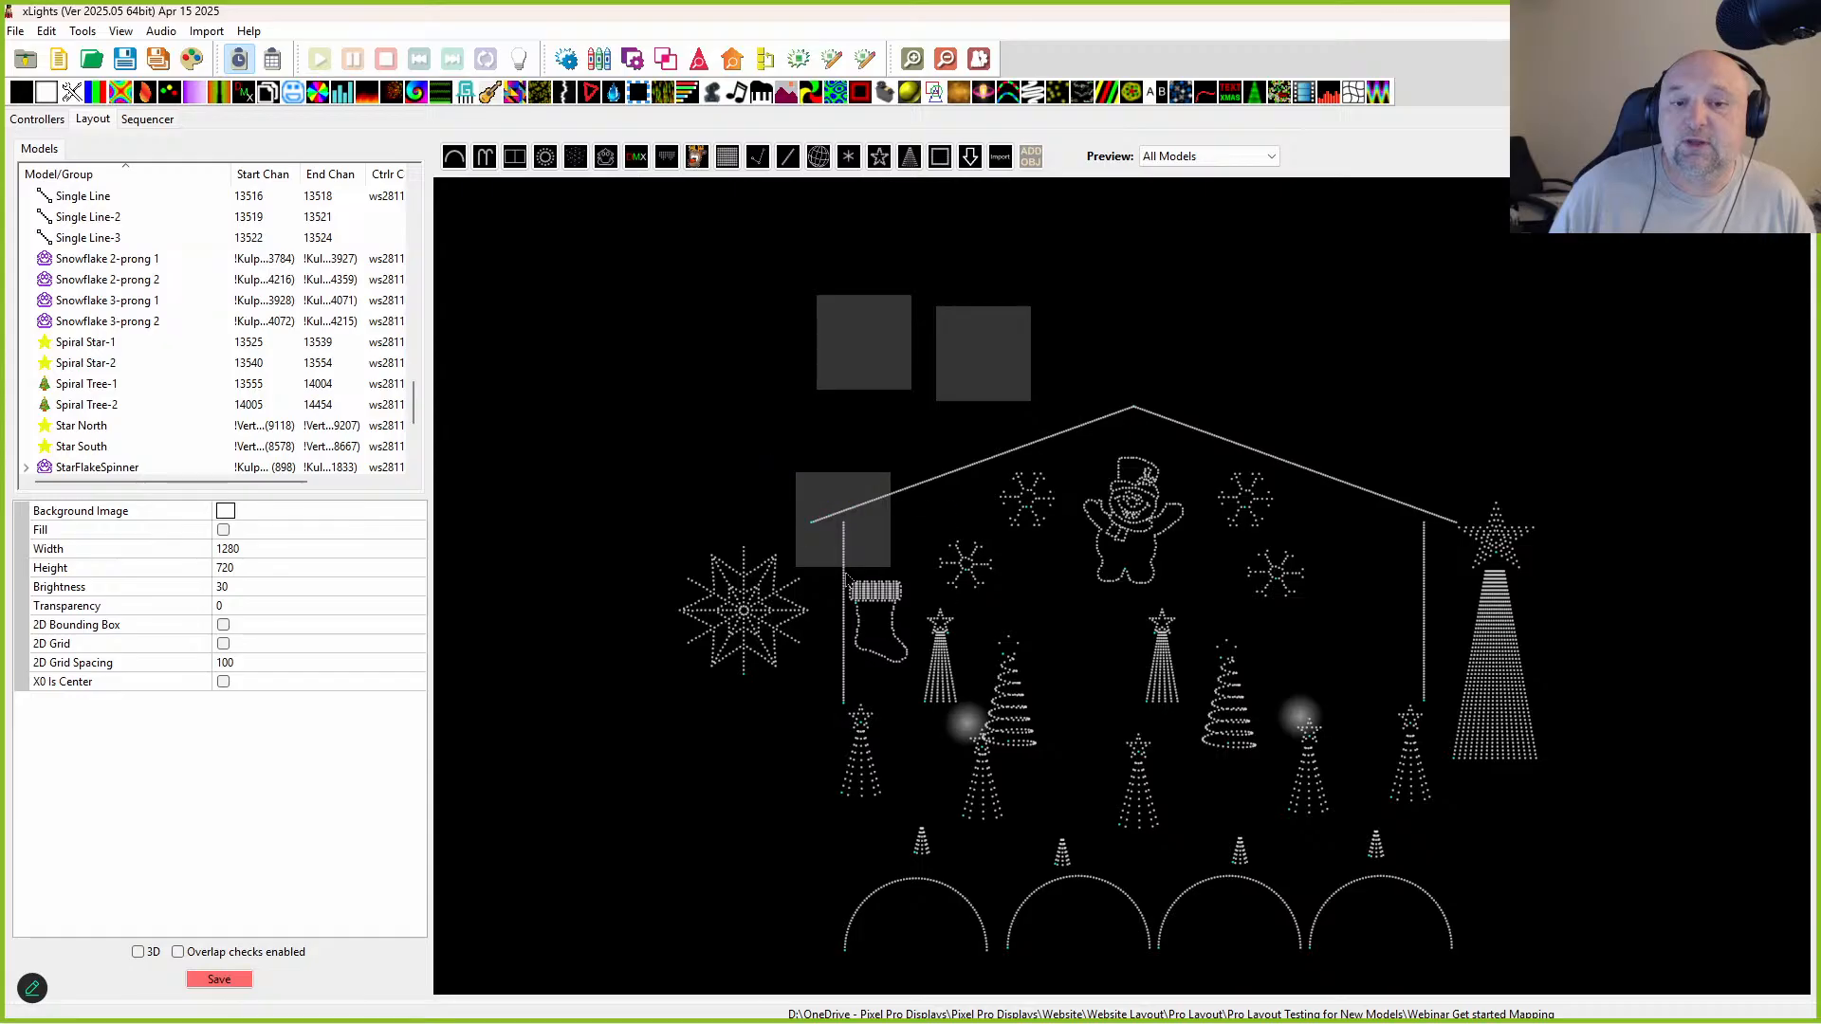
left_click_drag(735, 392, 921, 578)
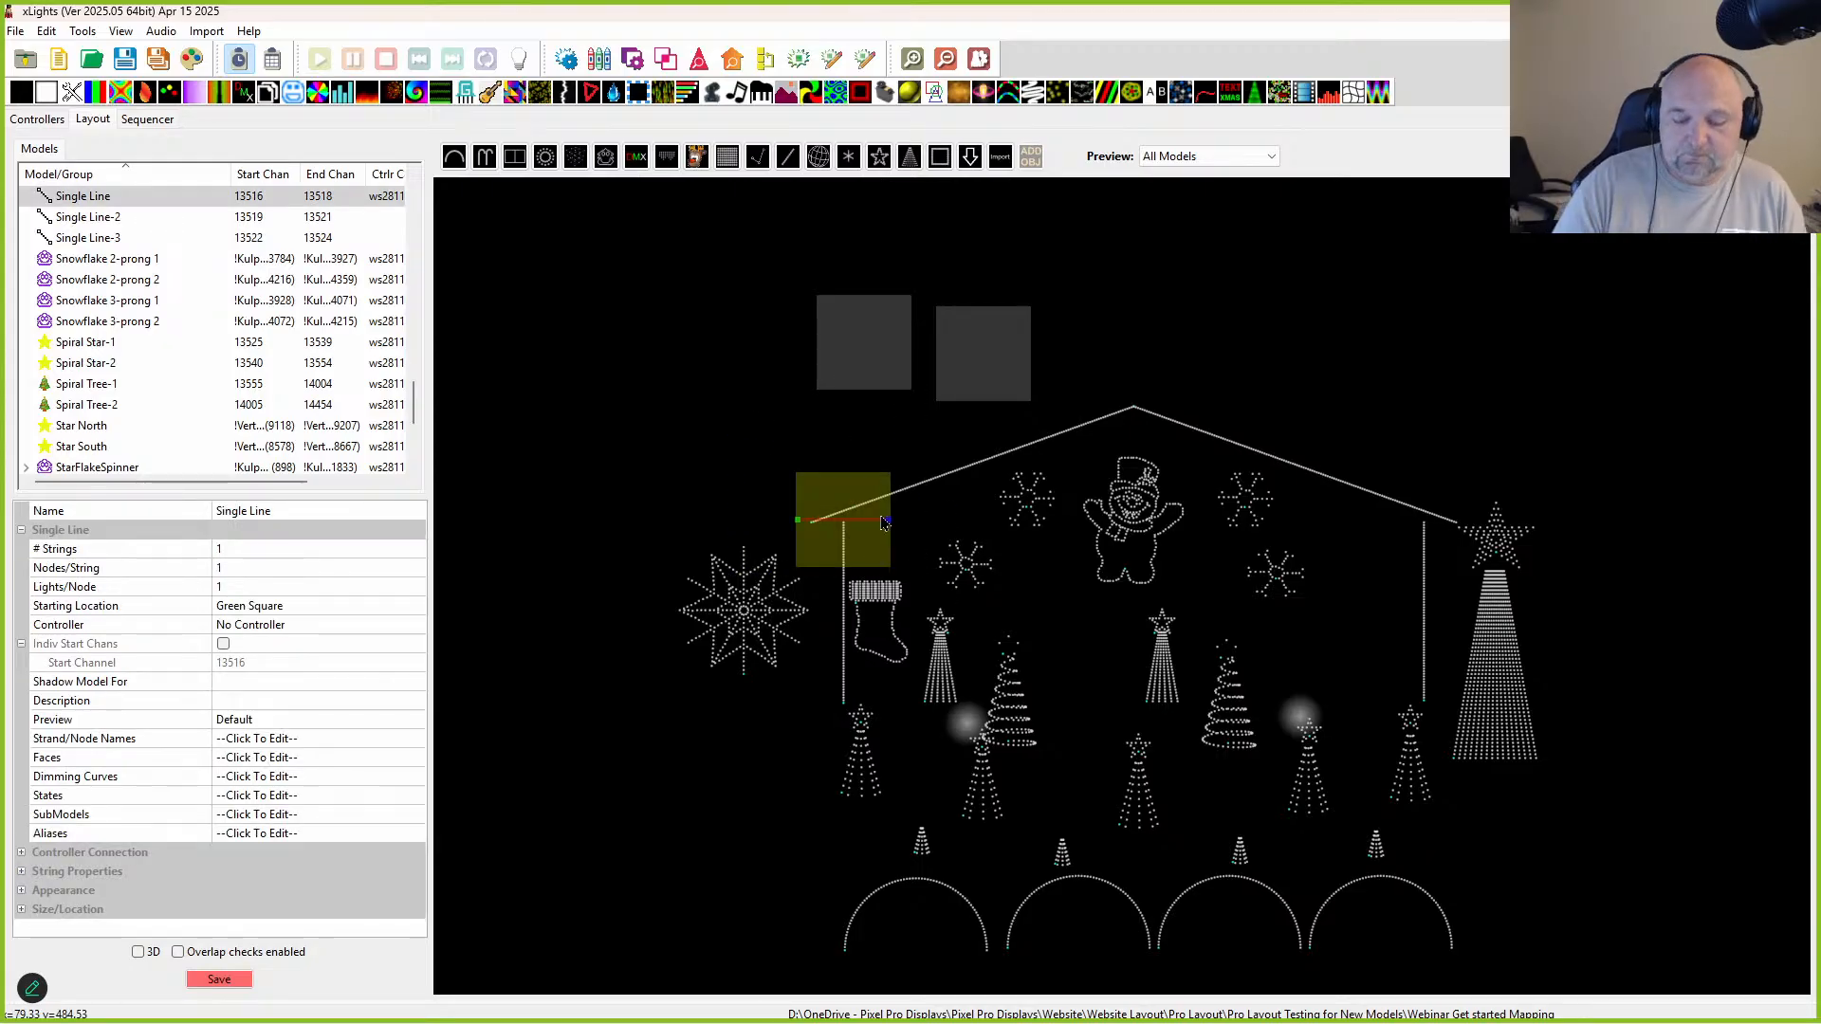
Step: Delete all three Single Line squares from the layout, including the one over the roofline
left_click(713, 225)
left_click_drag(712, 220, 1062, 588)
left_click_drag(731, 257, 1147, 426)
key("Delete")
key("Return")
left_click_drag(749, 454, 914, 577)
key("Delete")
key("Return")
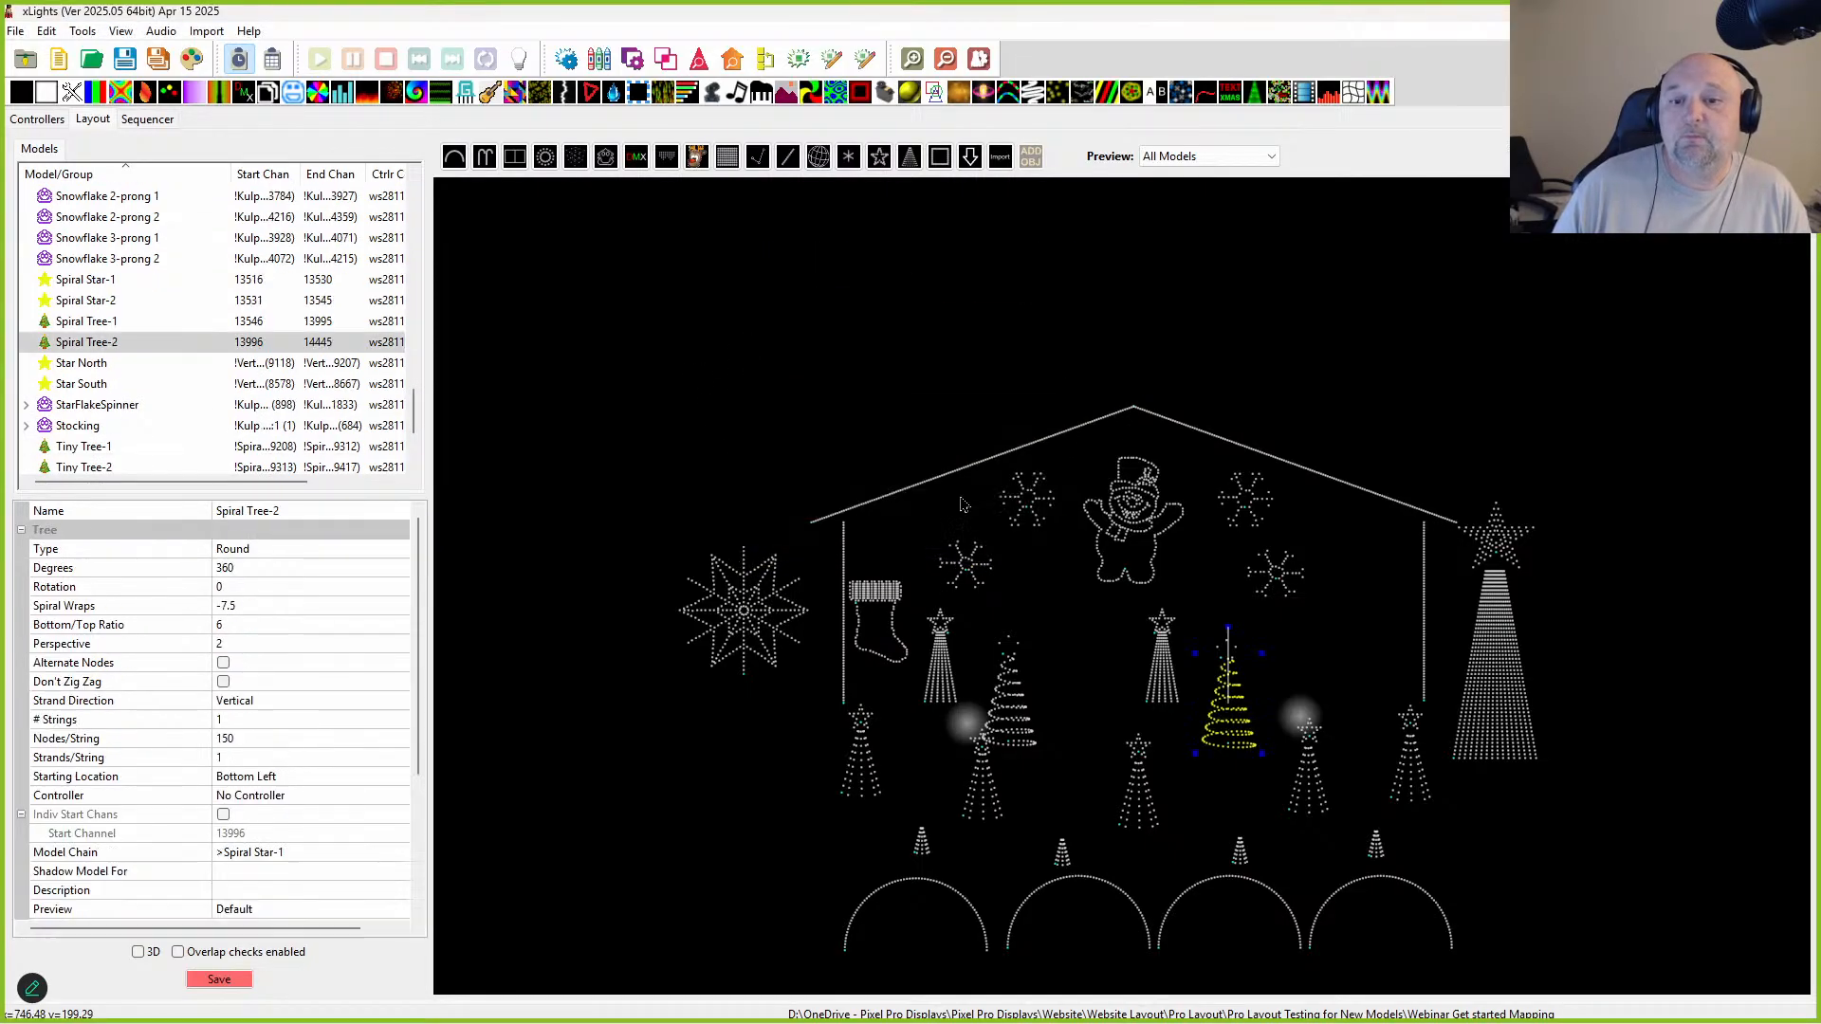
Step: Select the snowman, snowflakes and tree-top stars together and view the bulk edit options for them
left_click_drag(876, 418, 1366, 653)
right_click(1103, 577)
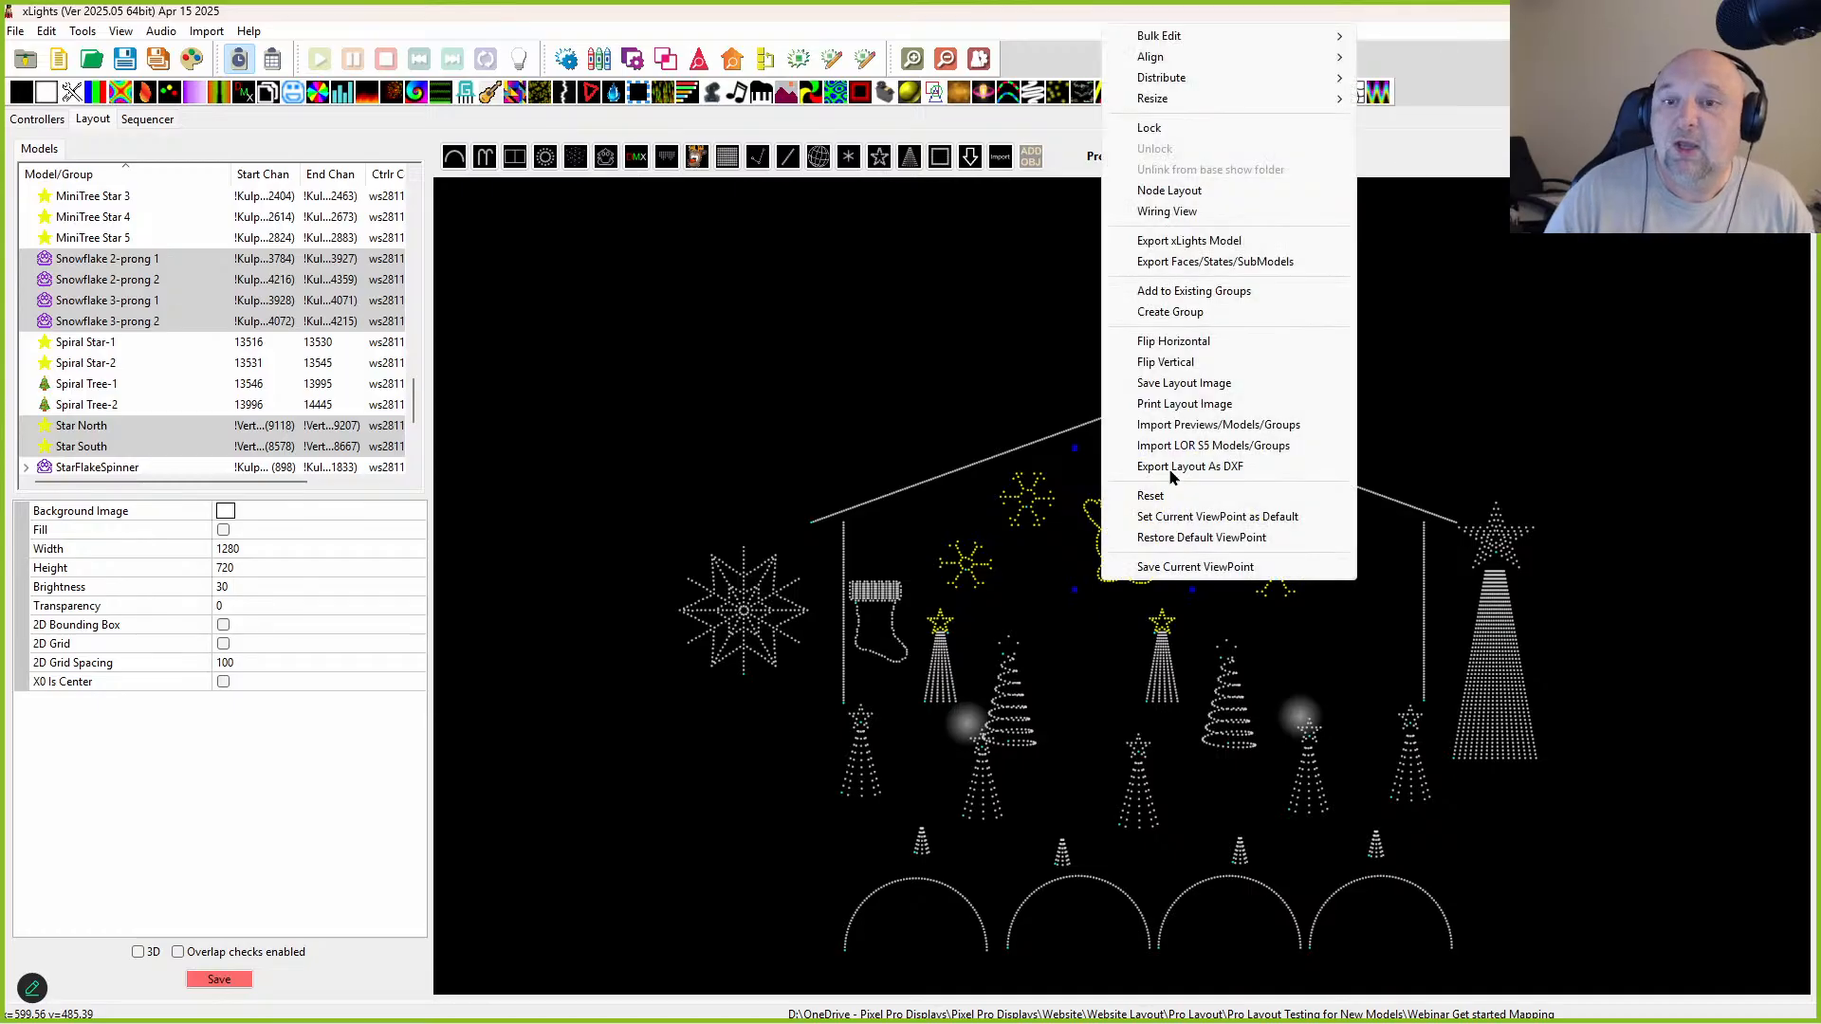
mouse_move(1155, 36)
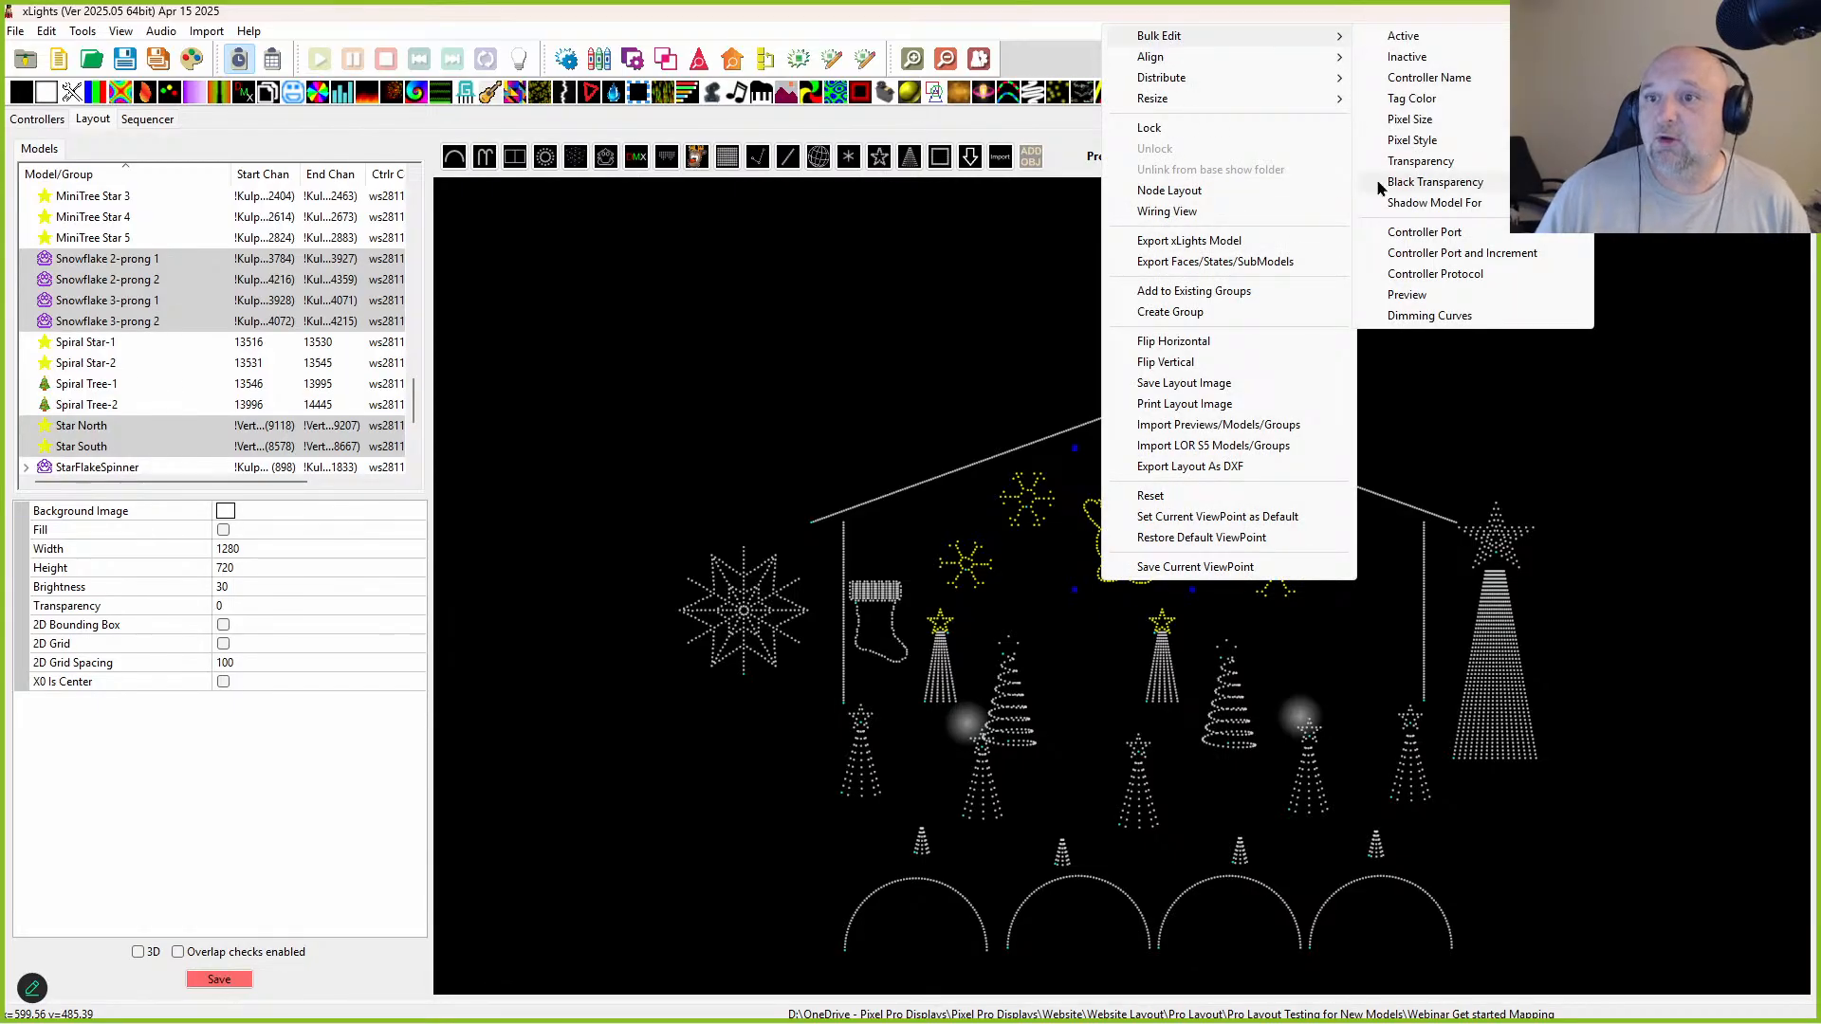
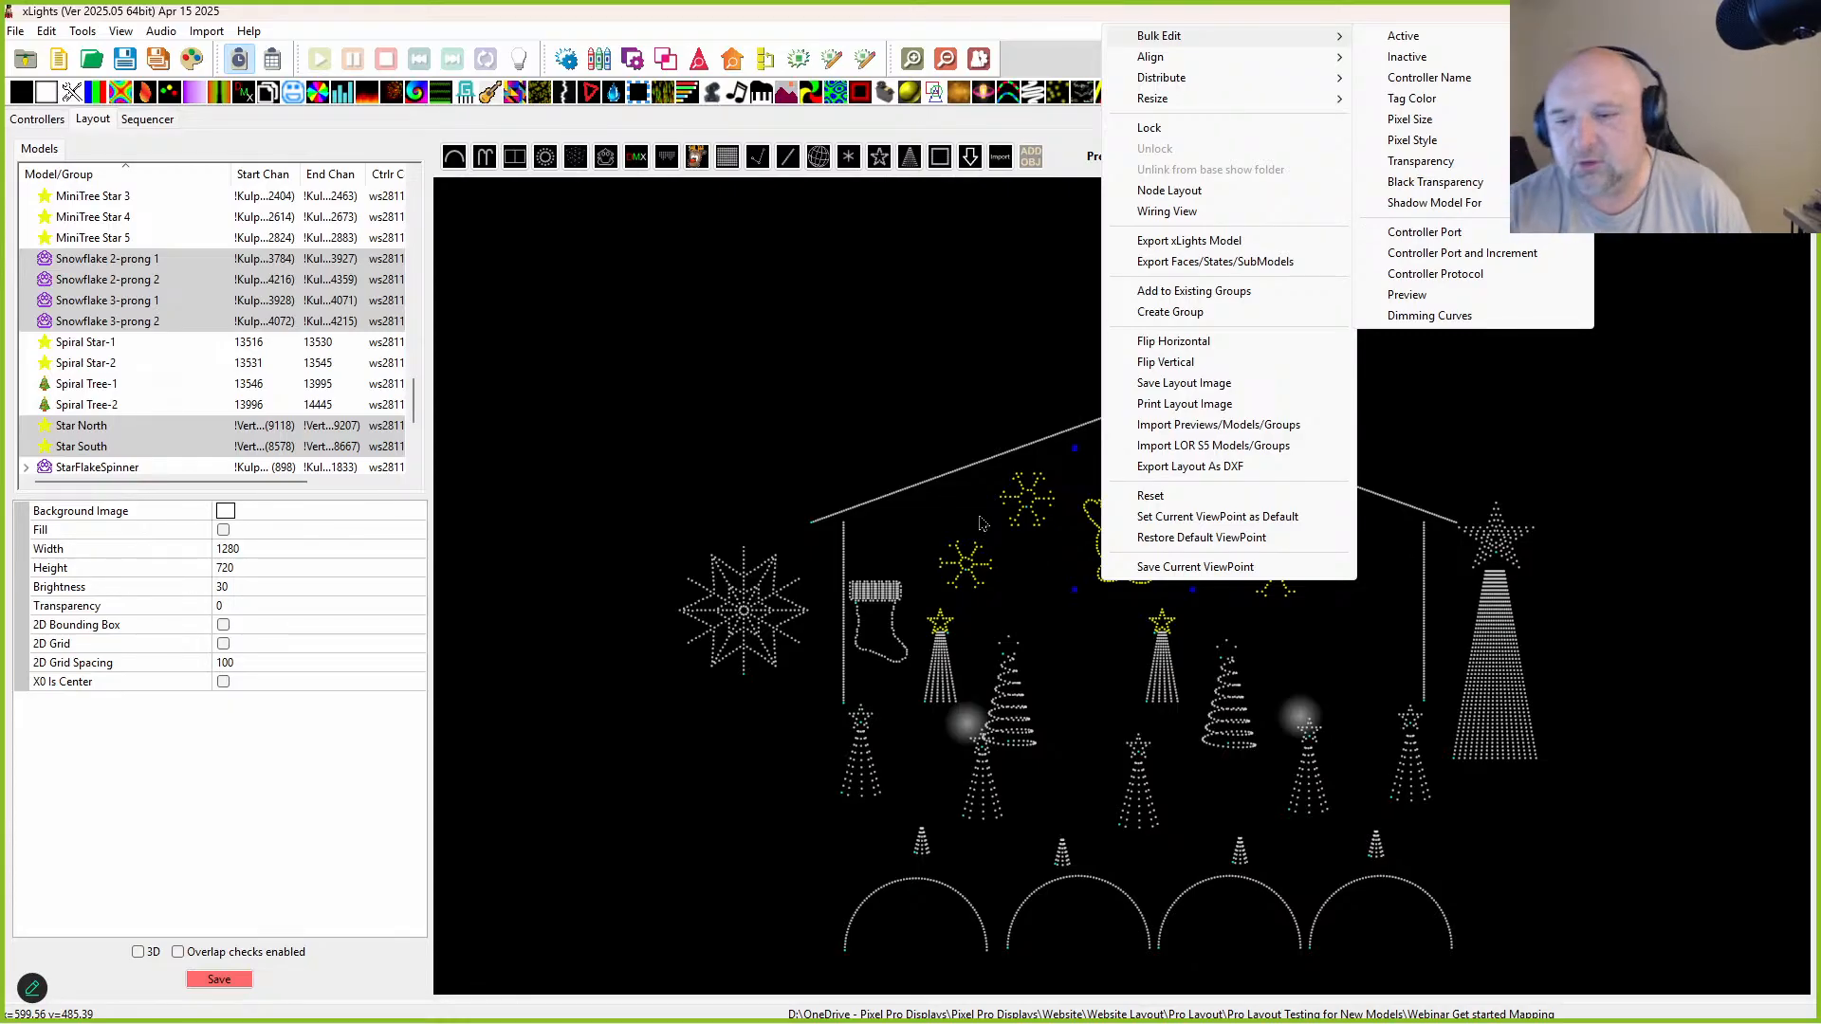
Step: Select the Mega Tree and nudge it slightly beneath its star beside the house
left_click(1461, 702)
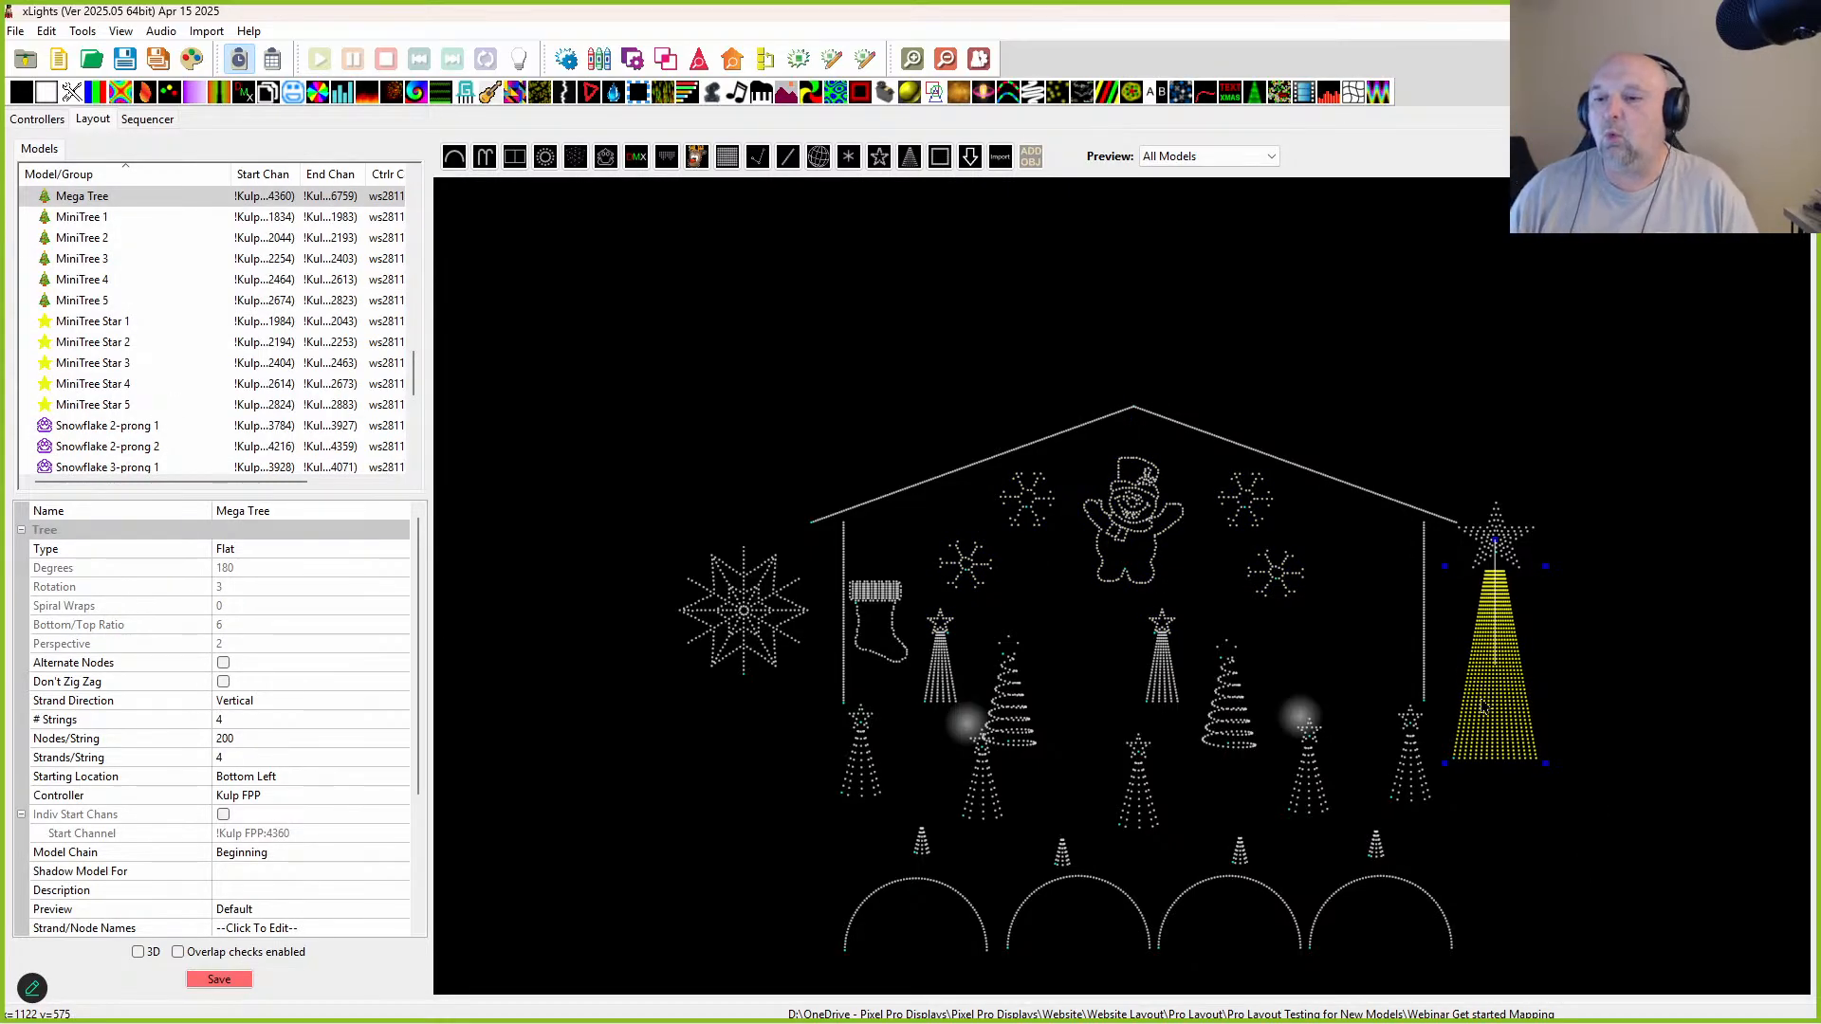
mouse_move(1490, 713)
left_mouse_down()
mouse_move(1510, 737)
mouse_move(1518, 674)
mouse_move(1504, 695)
left_mouse_up()
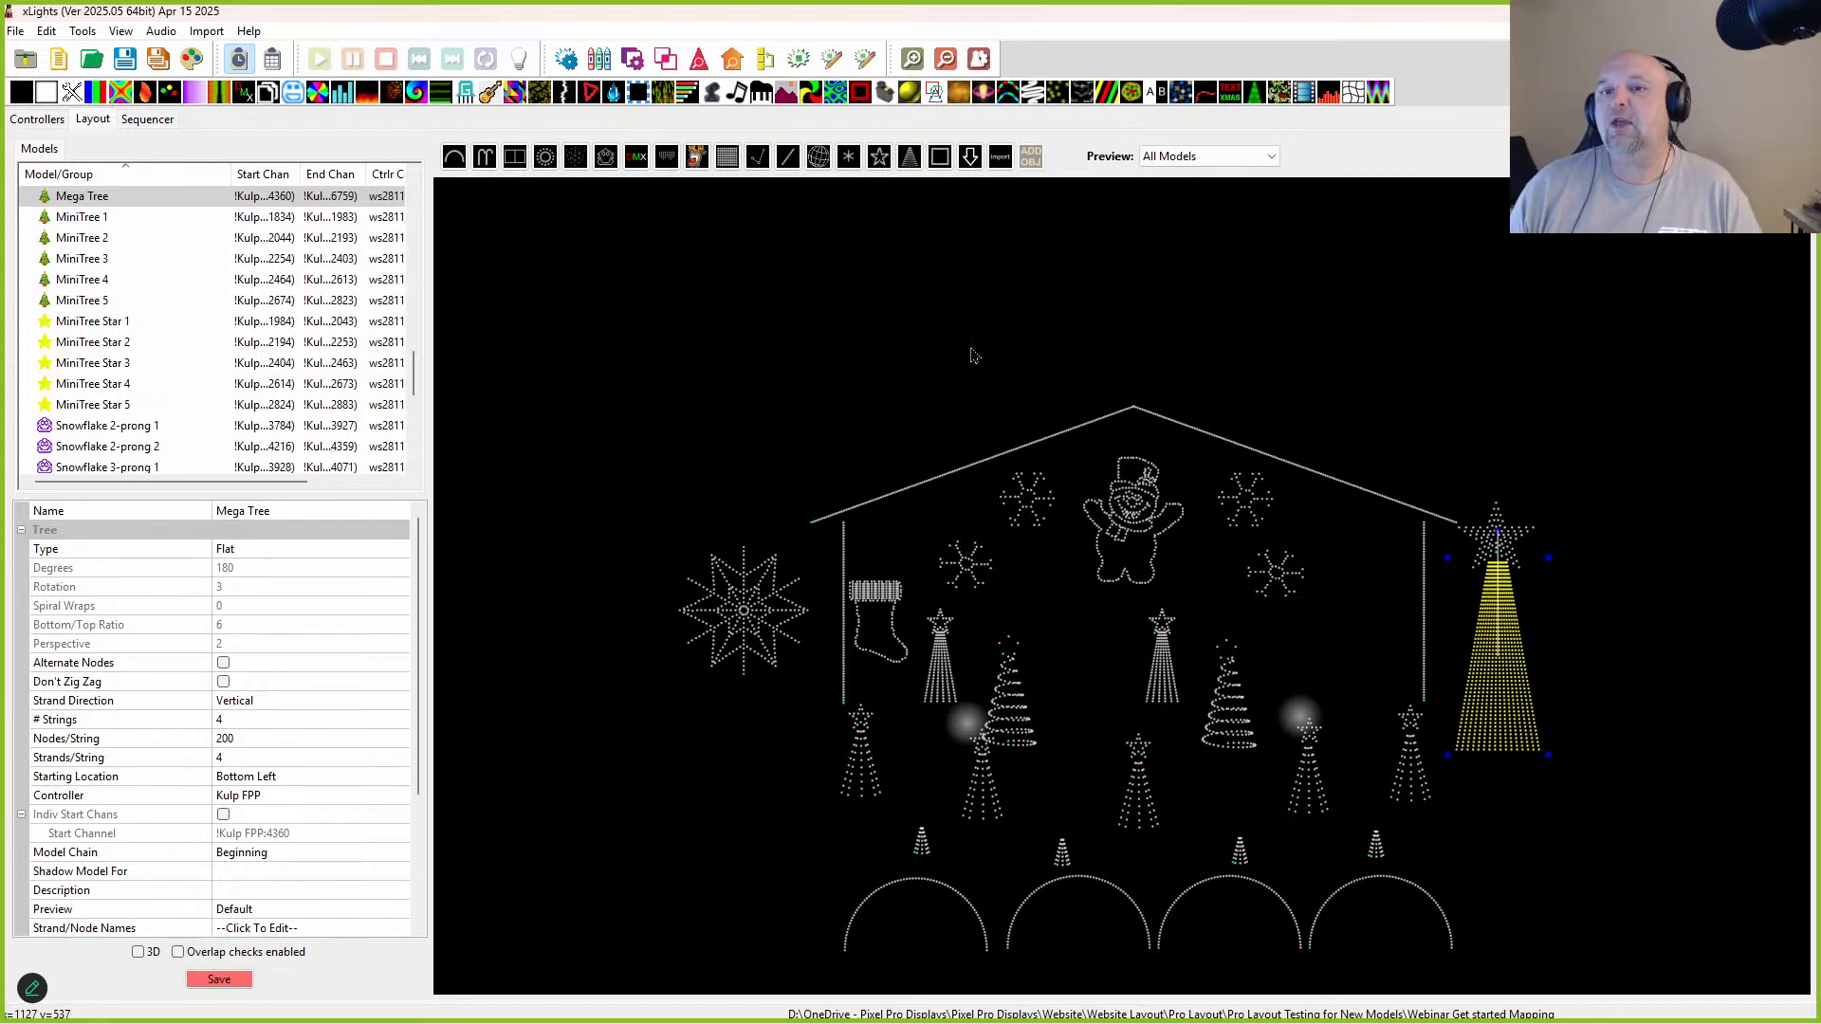
left_click(1516, 717)
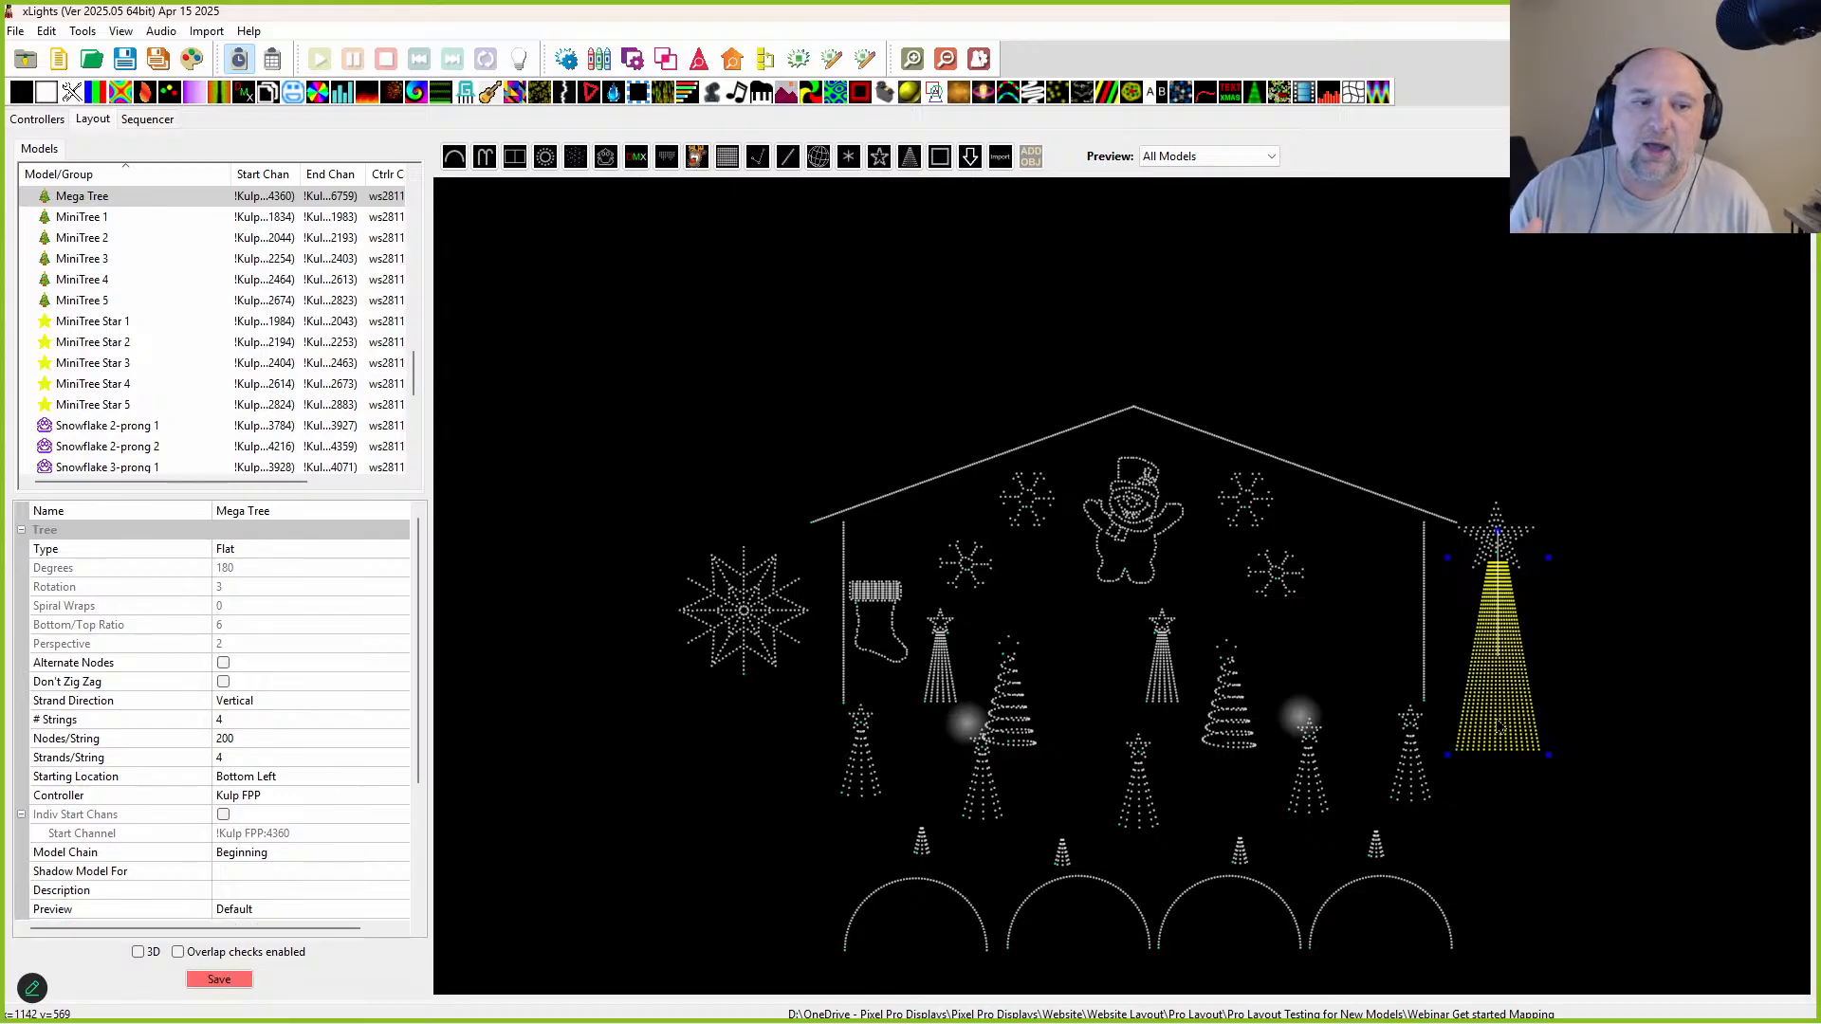
left_click_drag(1499, 733, 1499, 730)
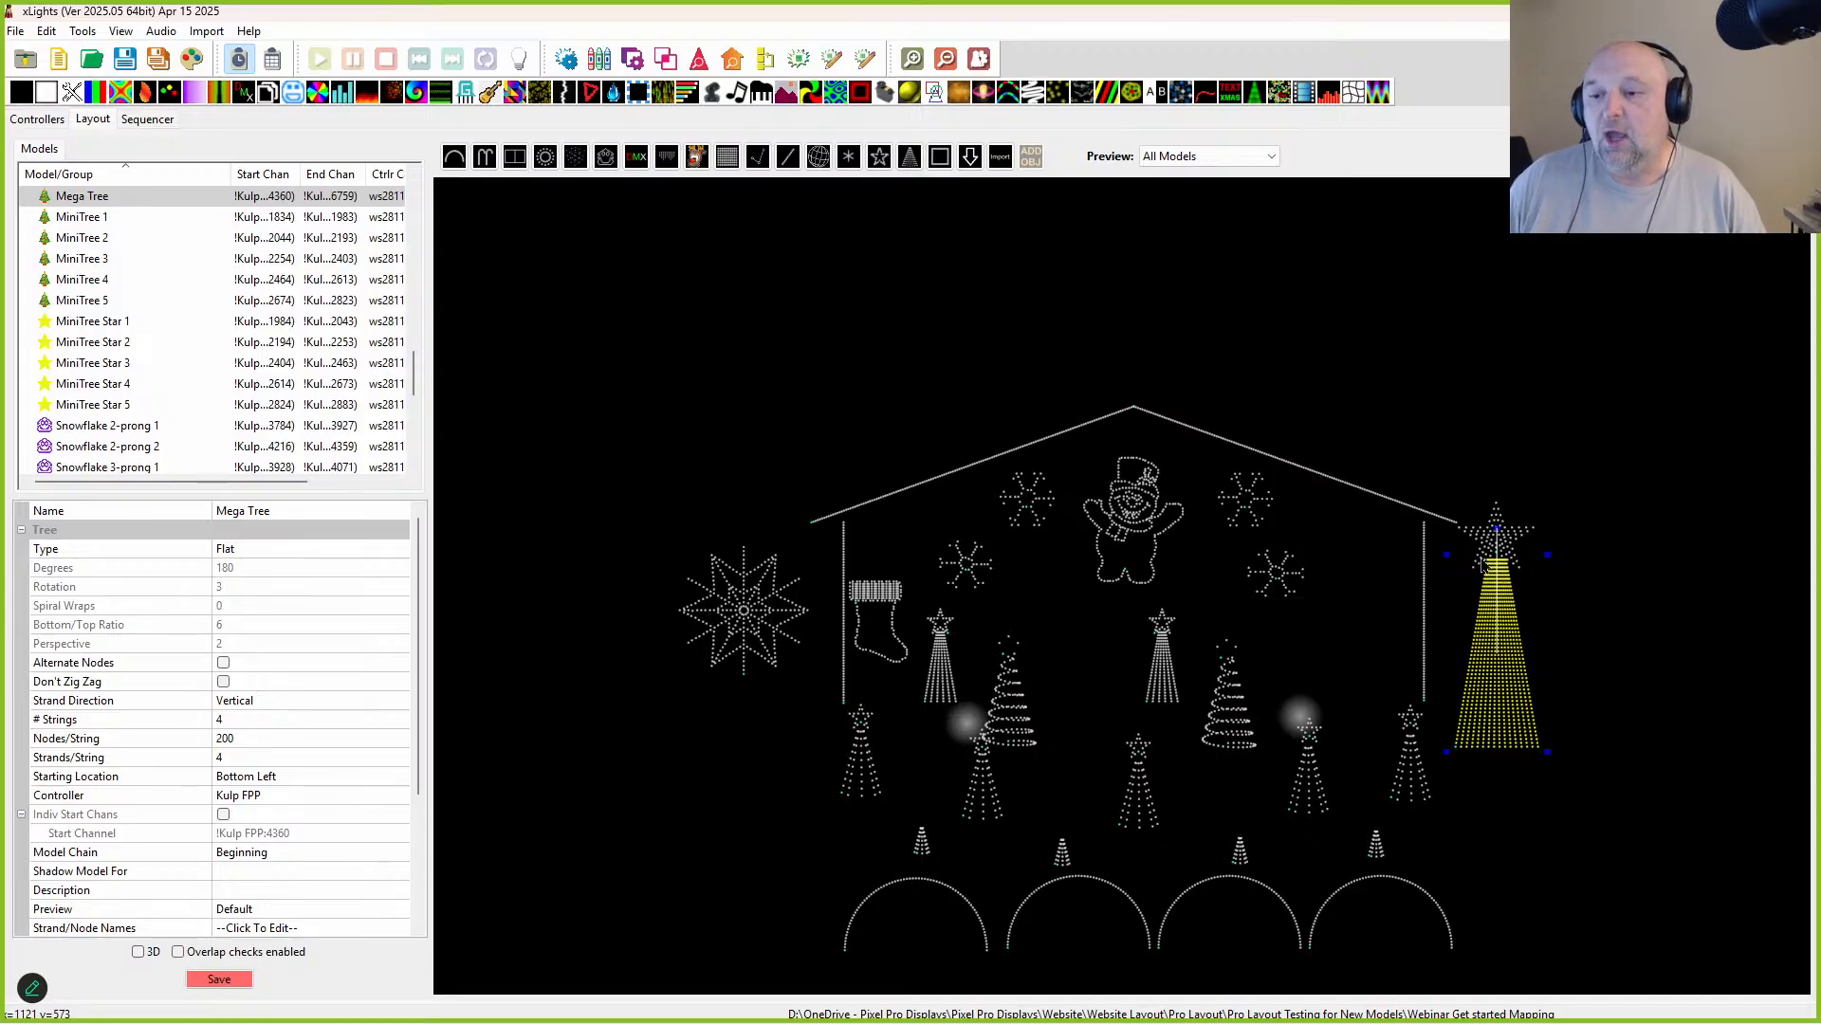
left_click_drag(1510, 697, 1504, 701)
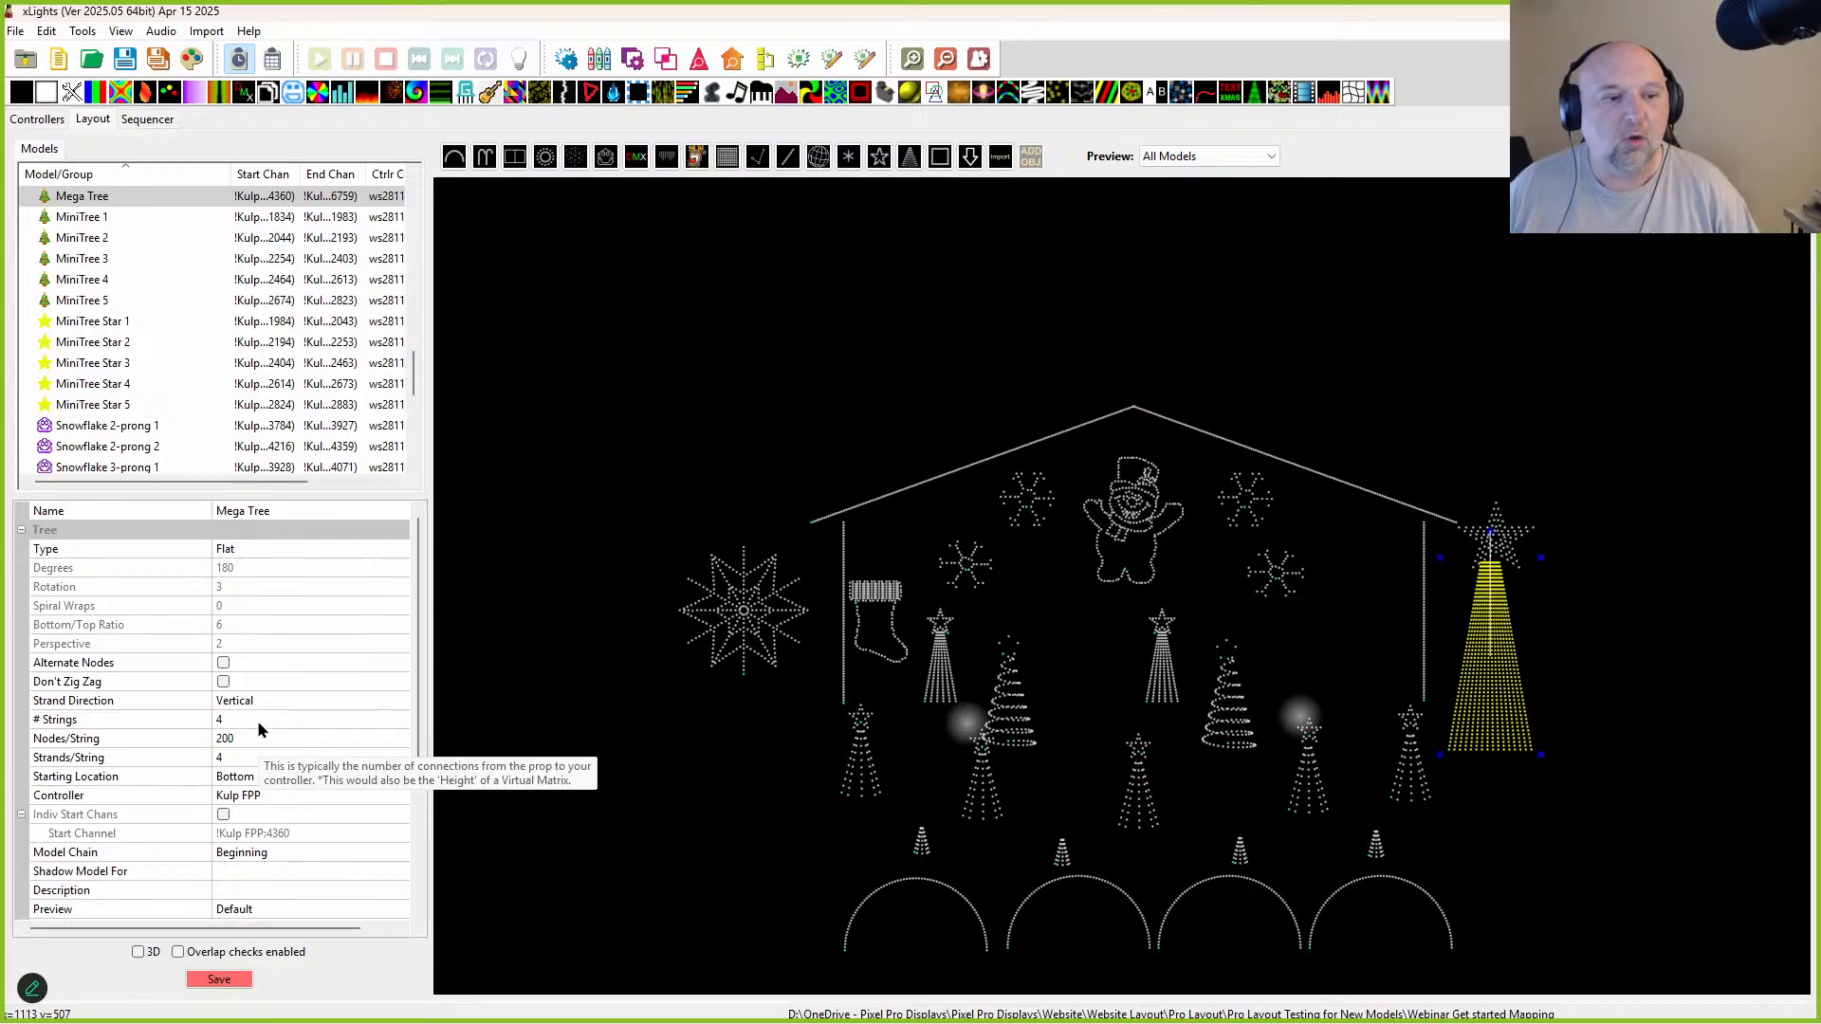
Step: Set the Mega Tree's number of strings to 32 and its nodes per string to 100
left_click(227, 720)
type("32")
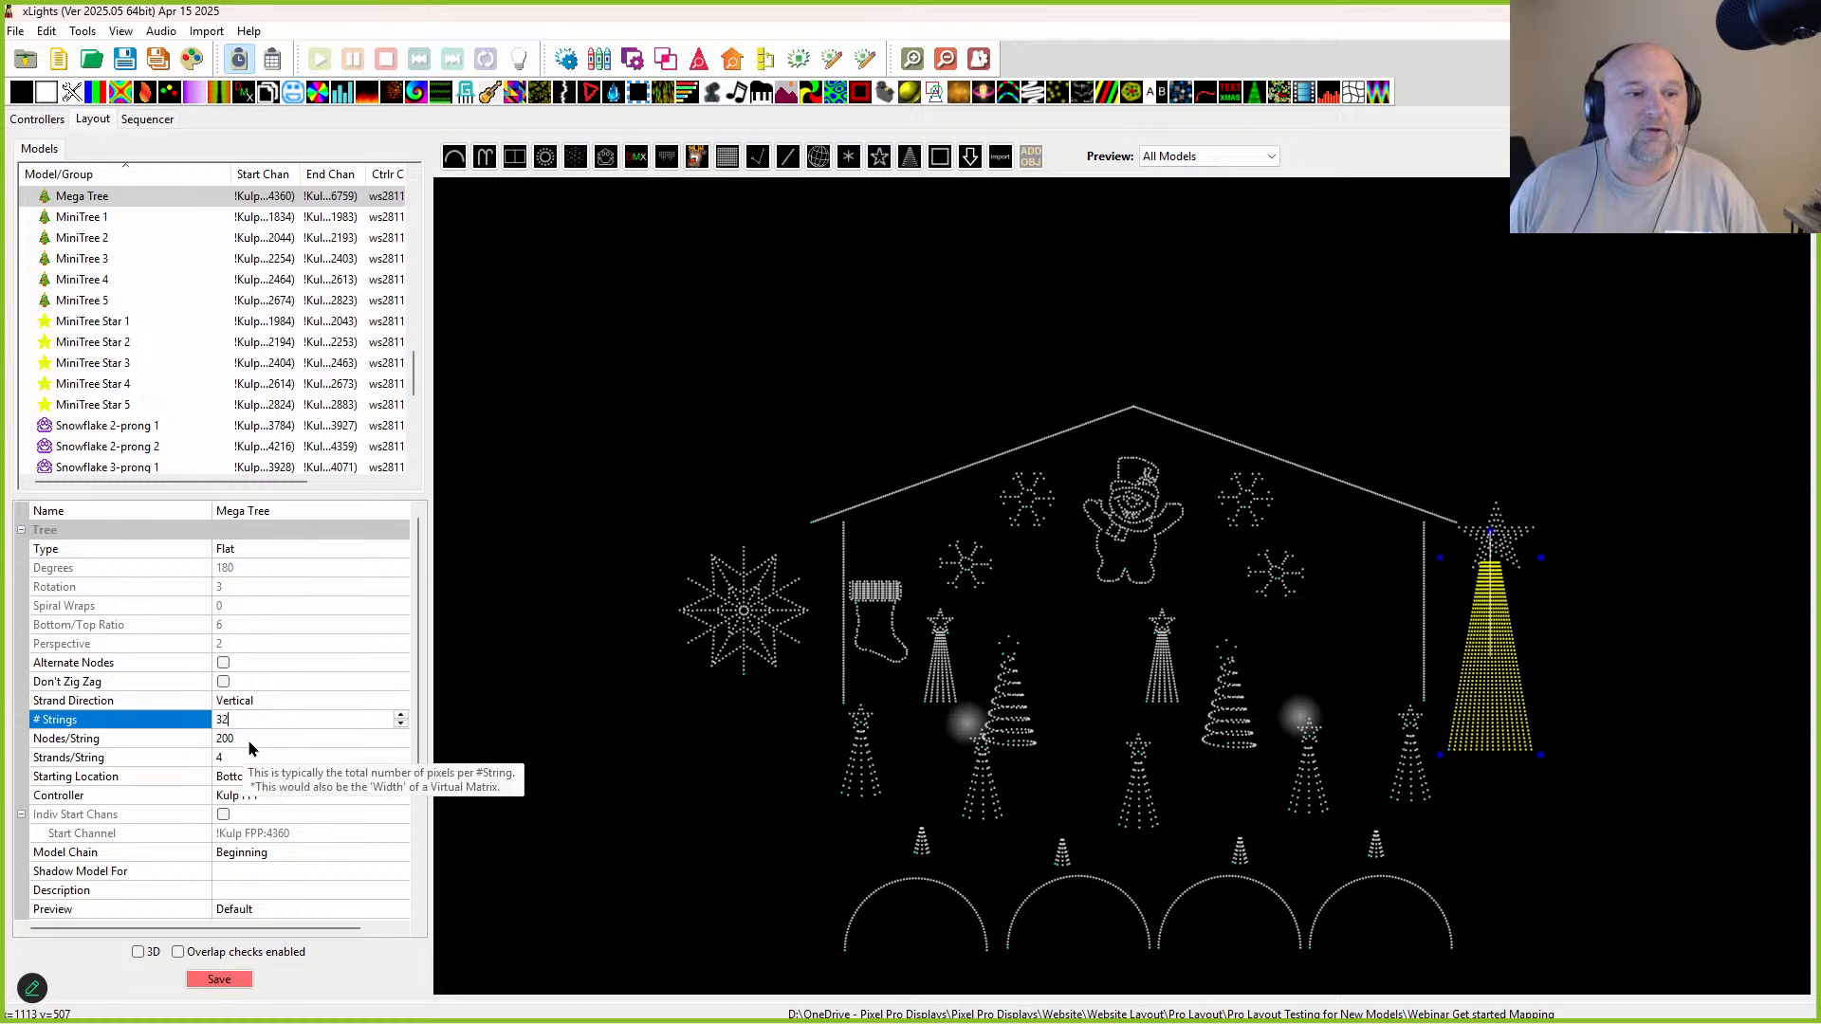
key("Return")
left_click(264, 742)
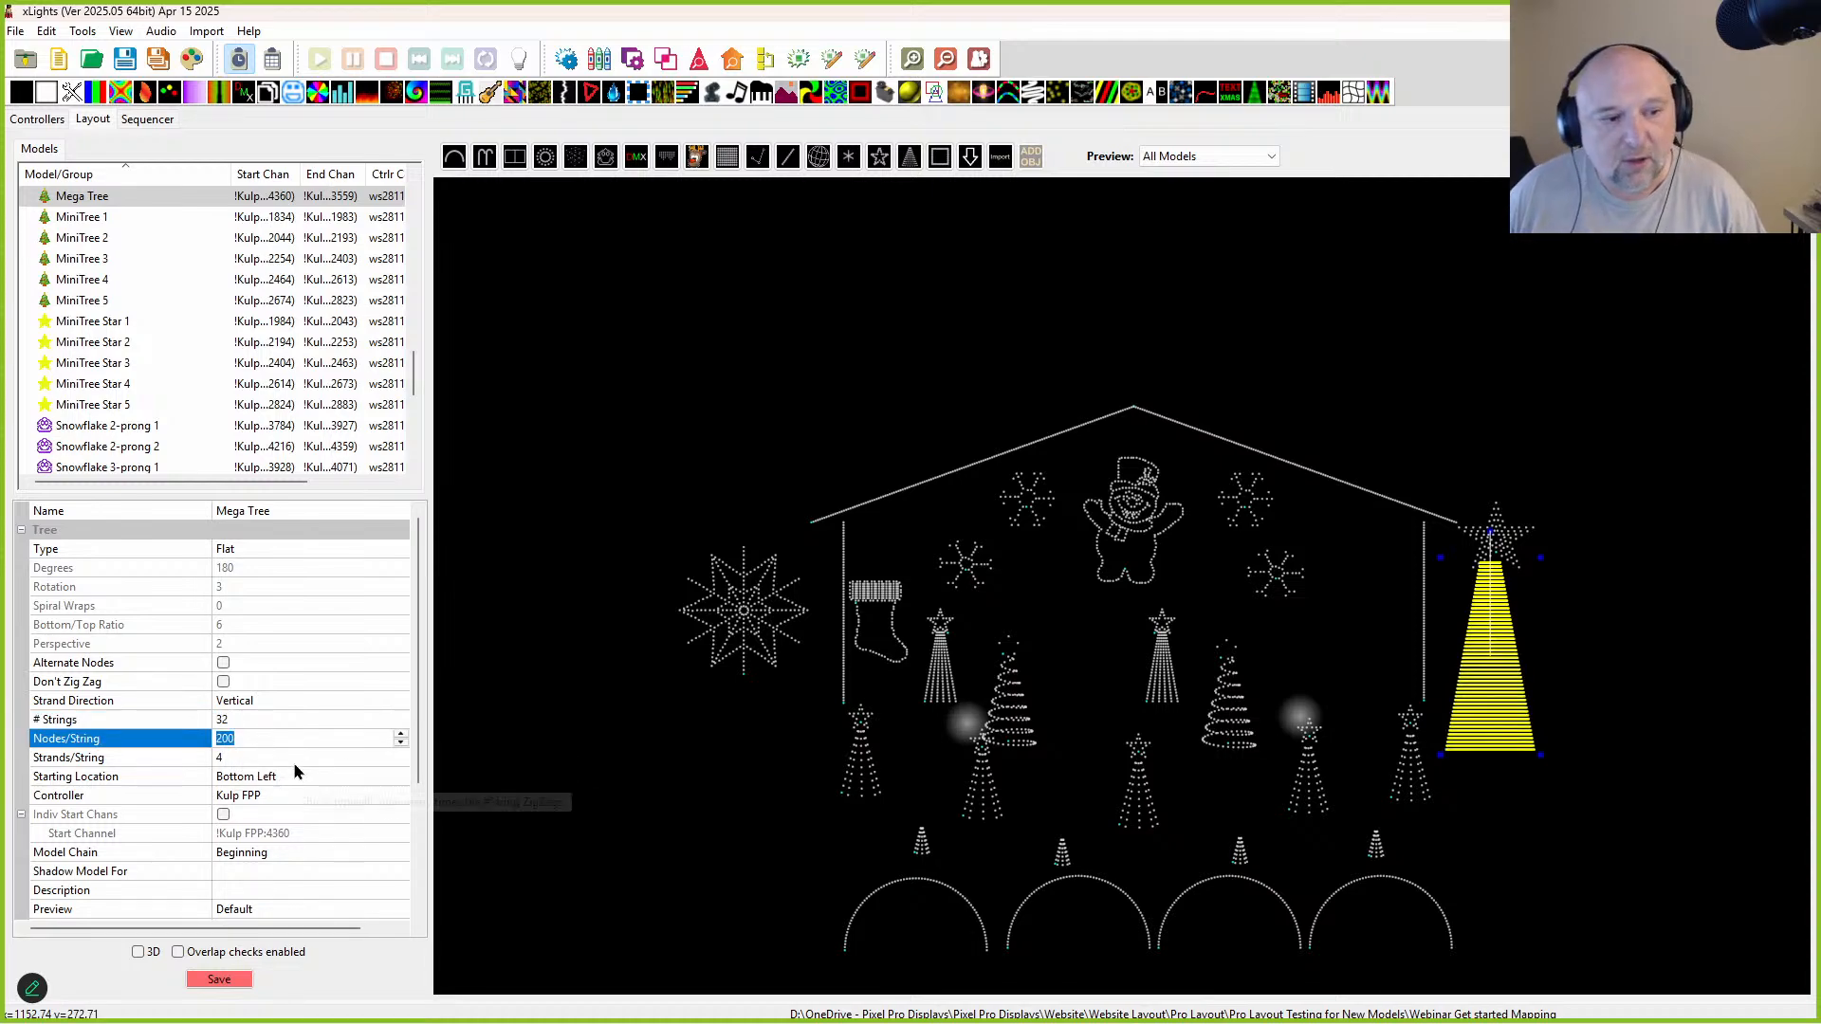
type("100")
key("Return")
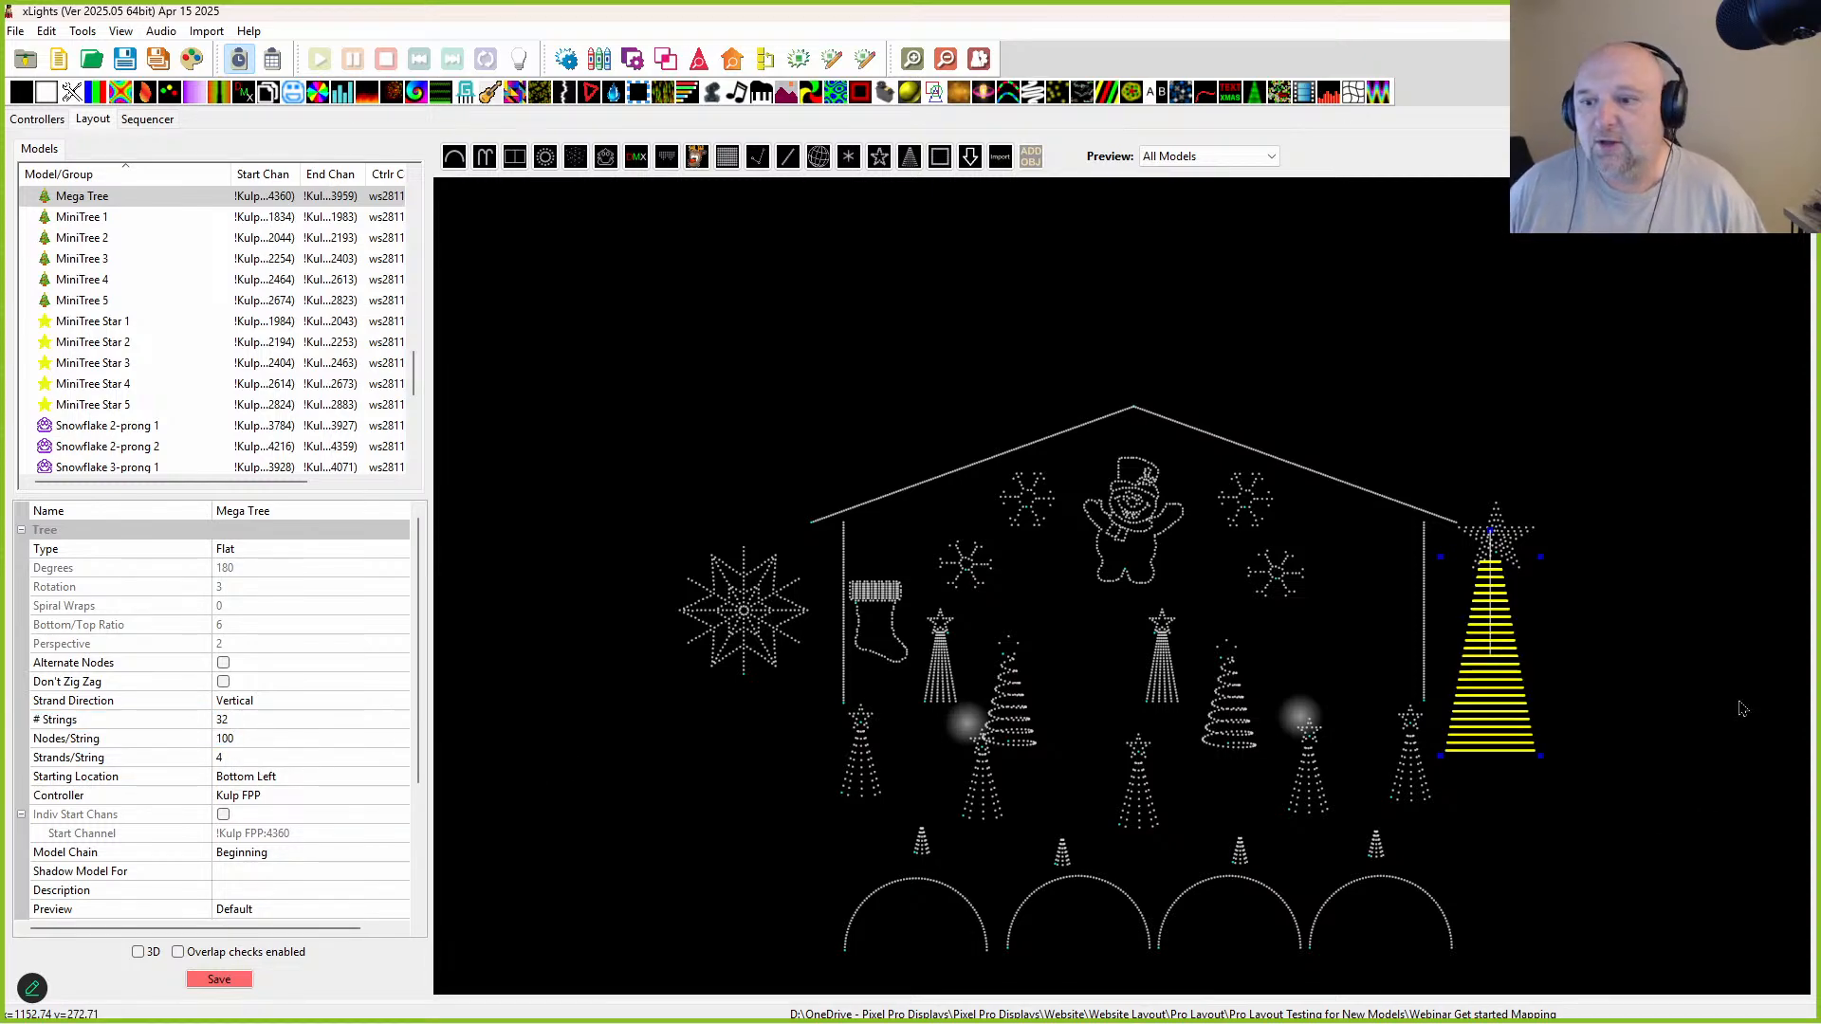
Step: Set the Mega Tree to 1 strand per string, then enlarge it and centre it beneath its star
left_click(249, 726)
left_click(248, 763)
type("0")
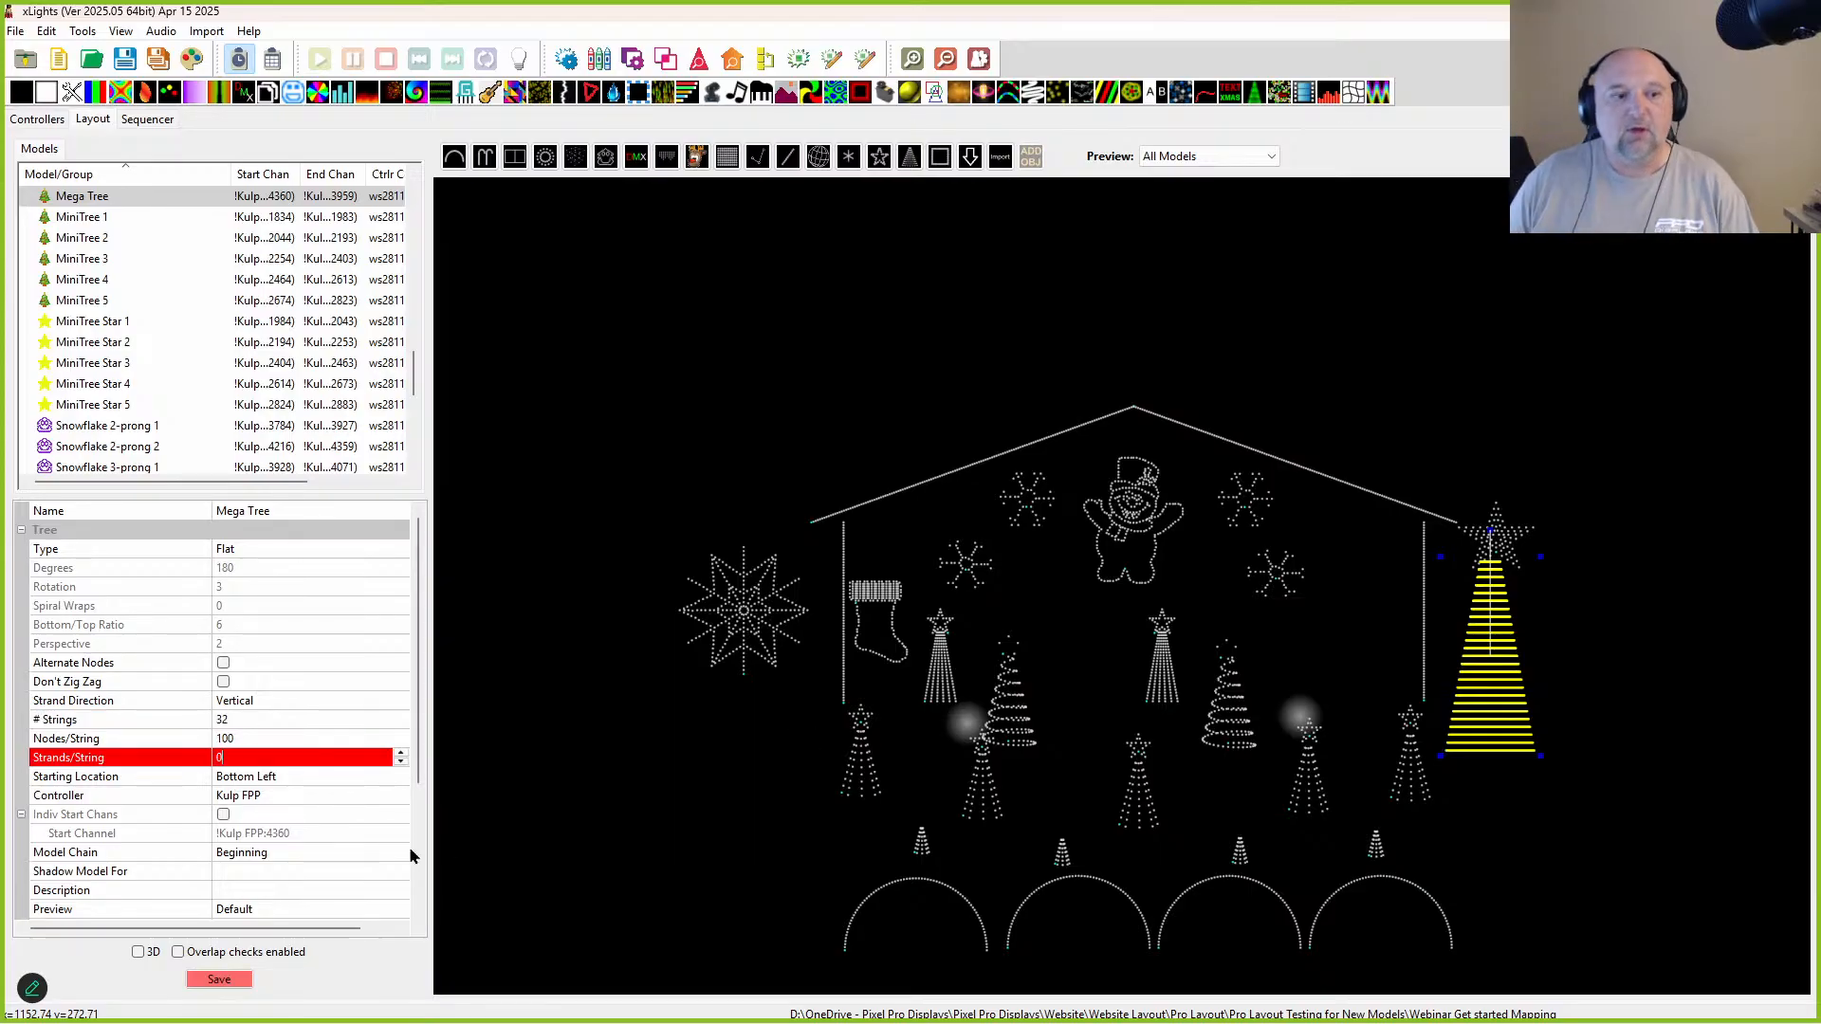
key("BackSpace")
type("1")
key("Return")
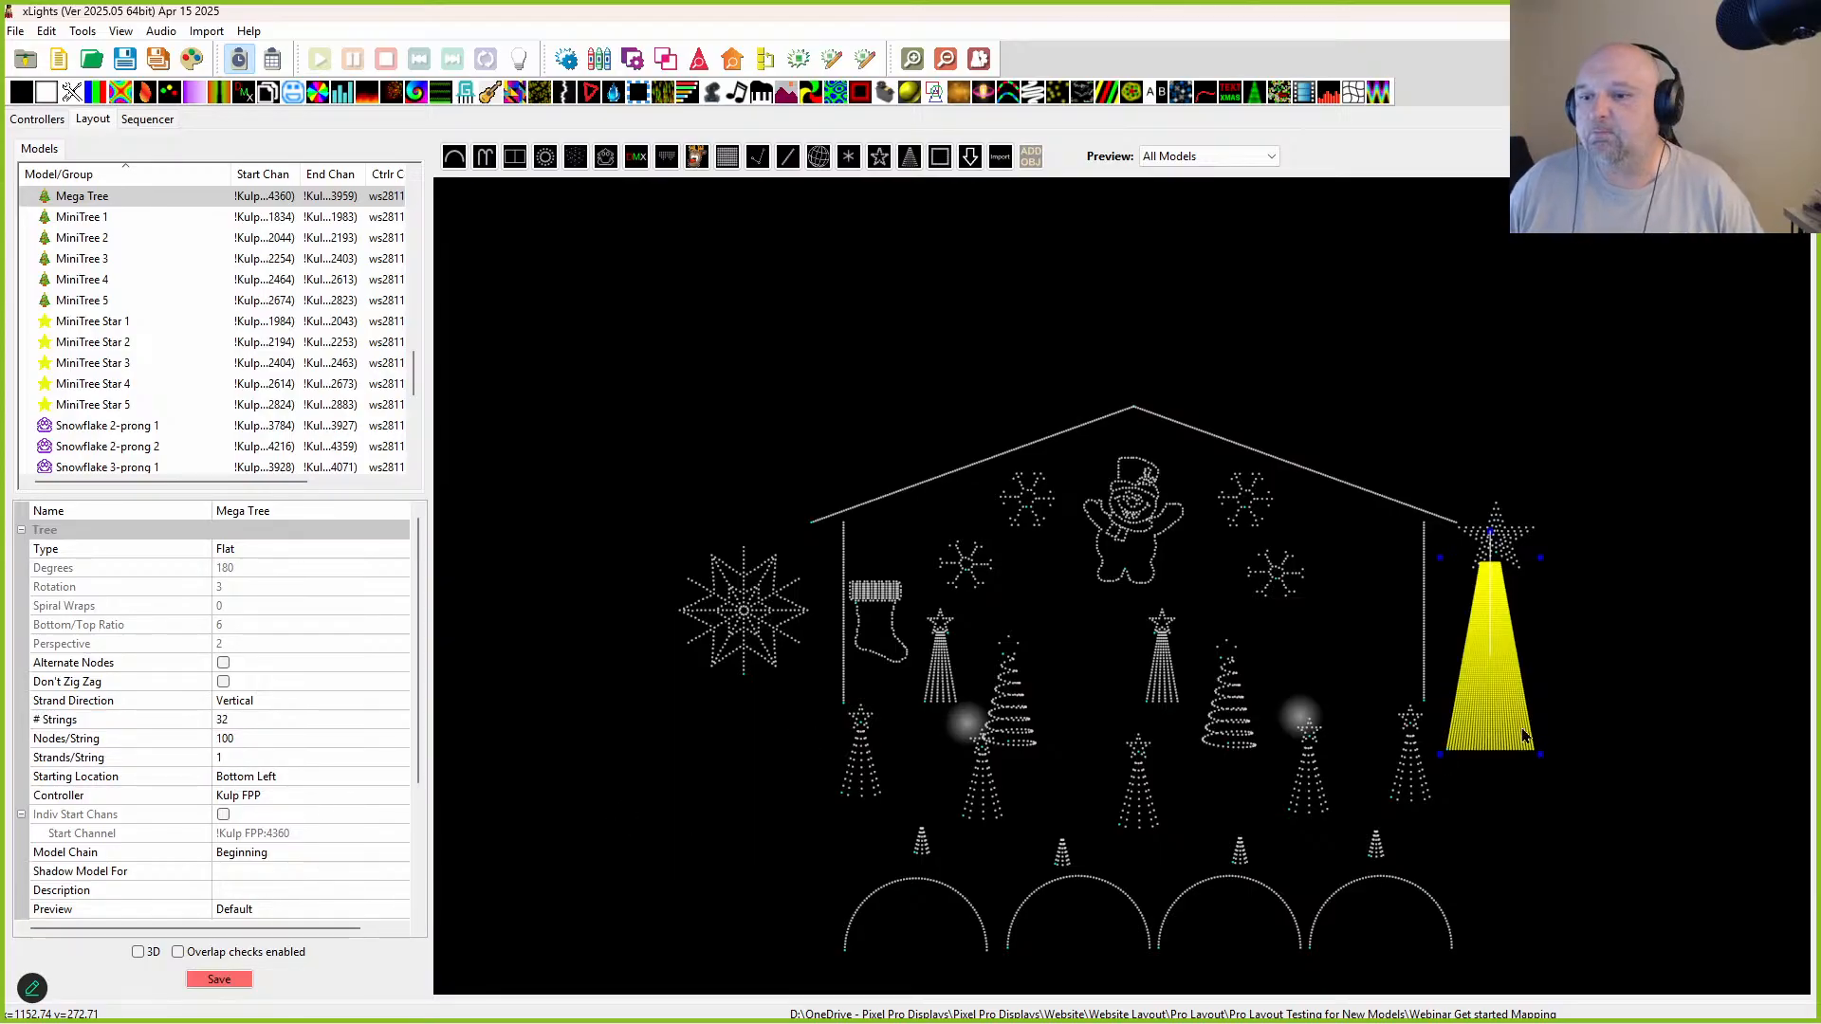
left_click_drag(1540, 754, 1588, 832)
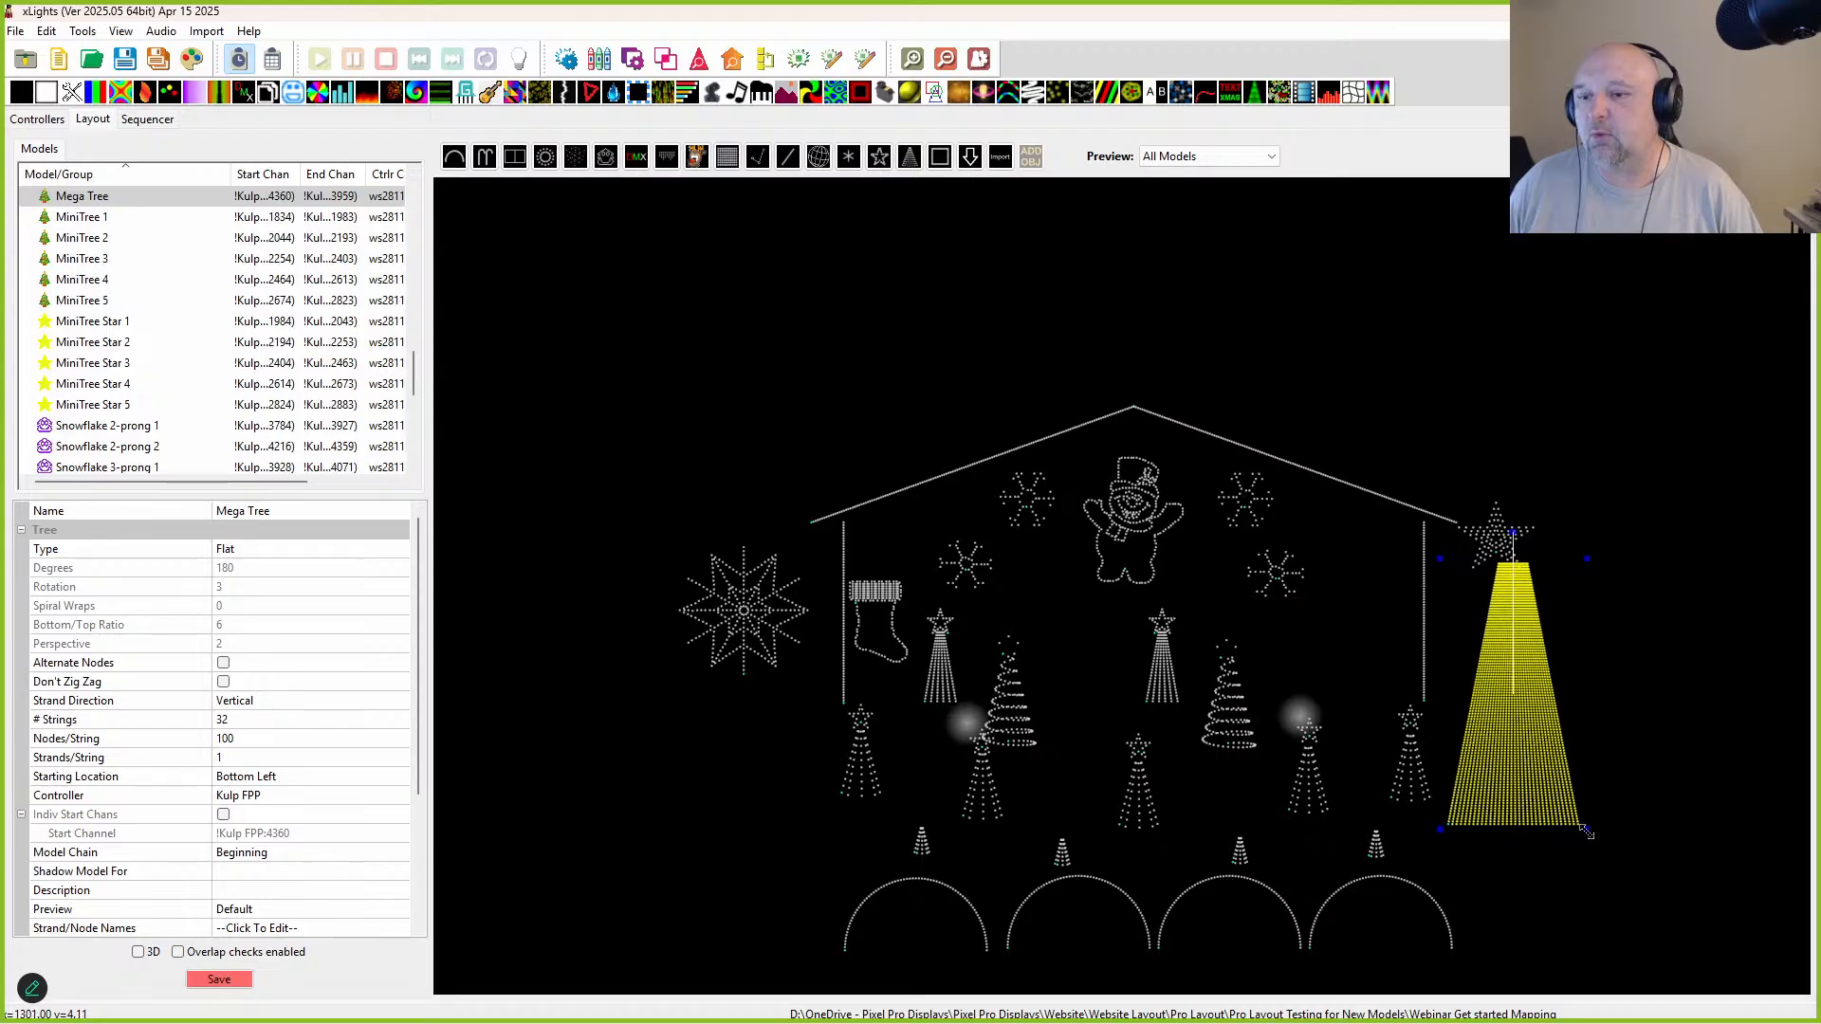
left_click(1590, 666)
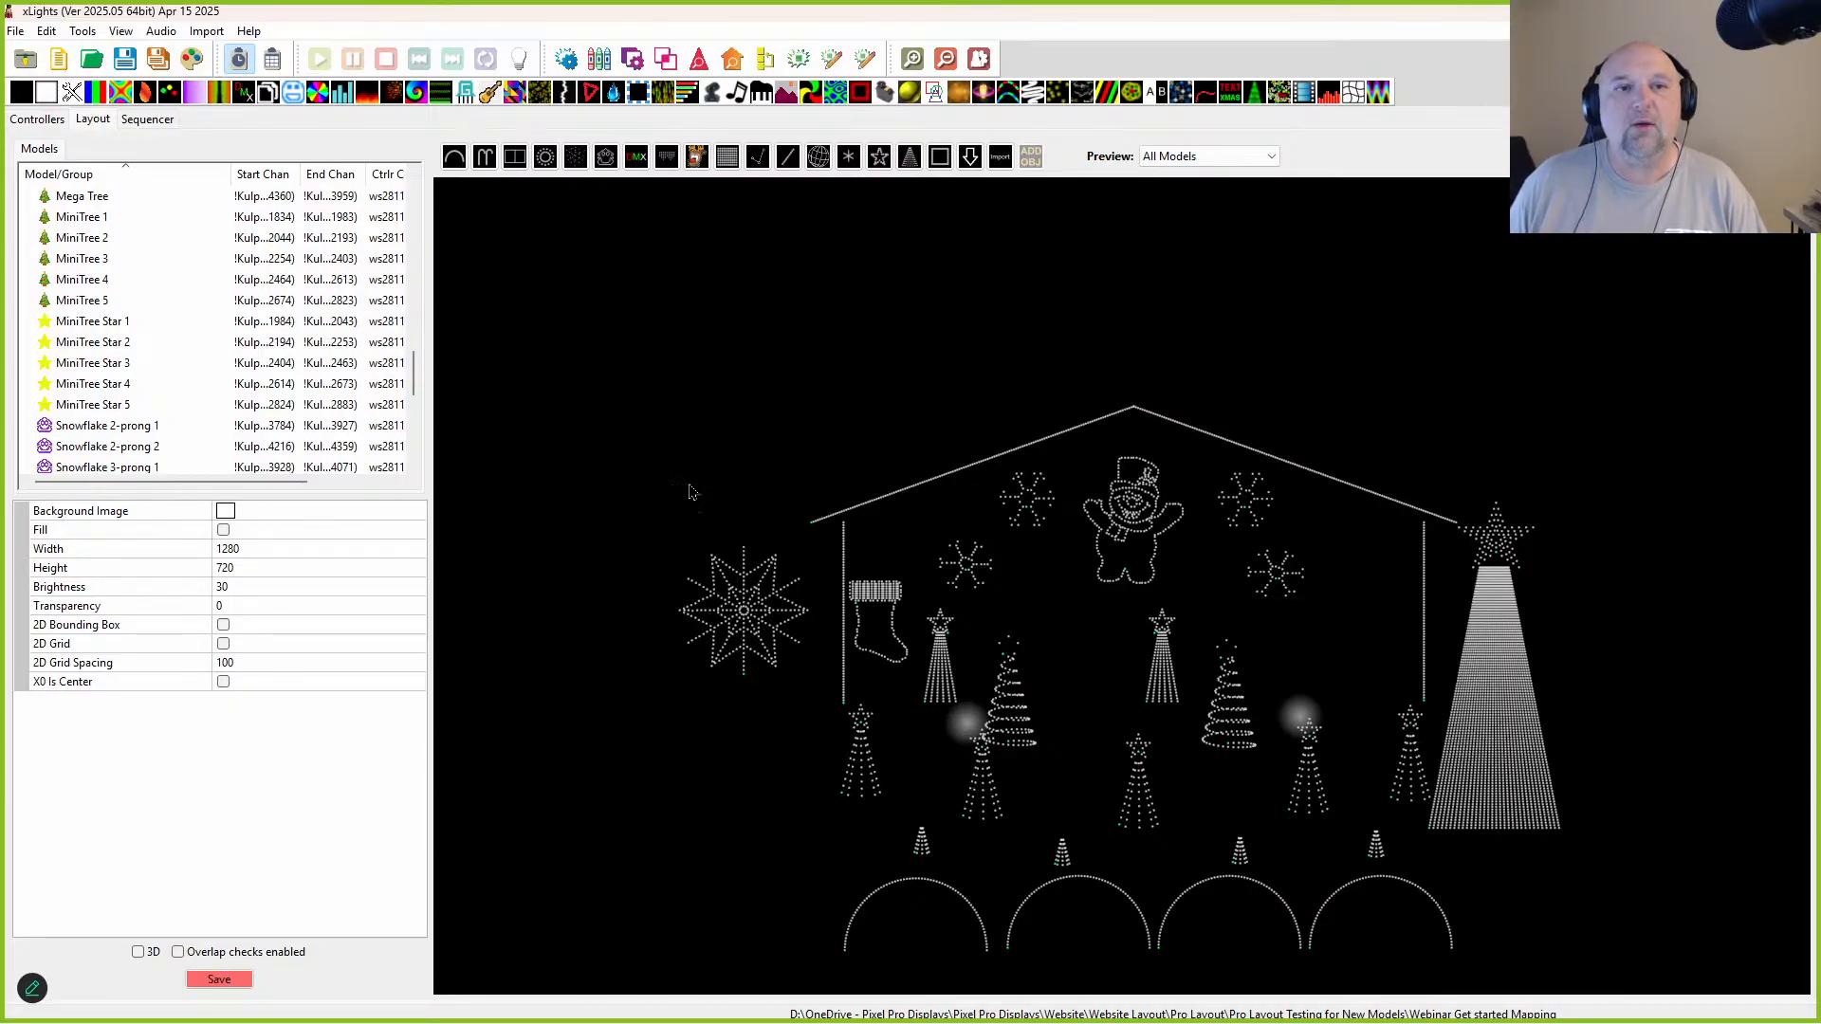
Step: Add a matrix in the empty space beyond the Mega Tree's star and set its direction to Vertical
left_click(728, 156)
left_click_drag(1599, 377, 1692, 569)
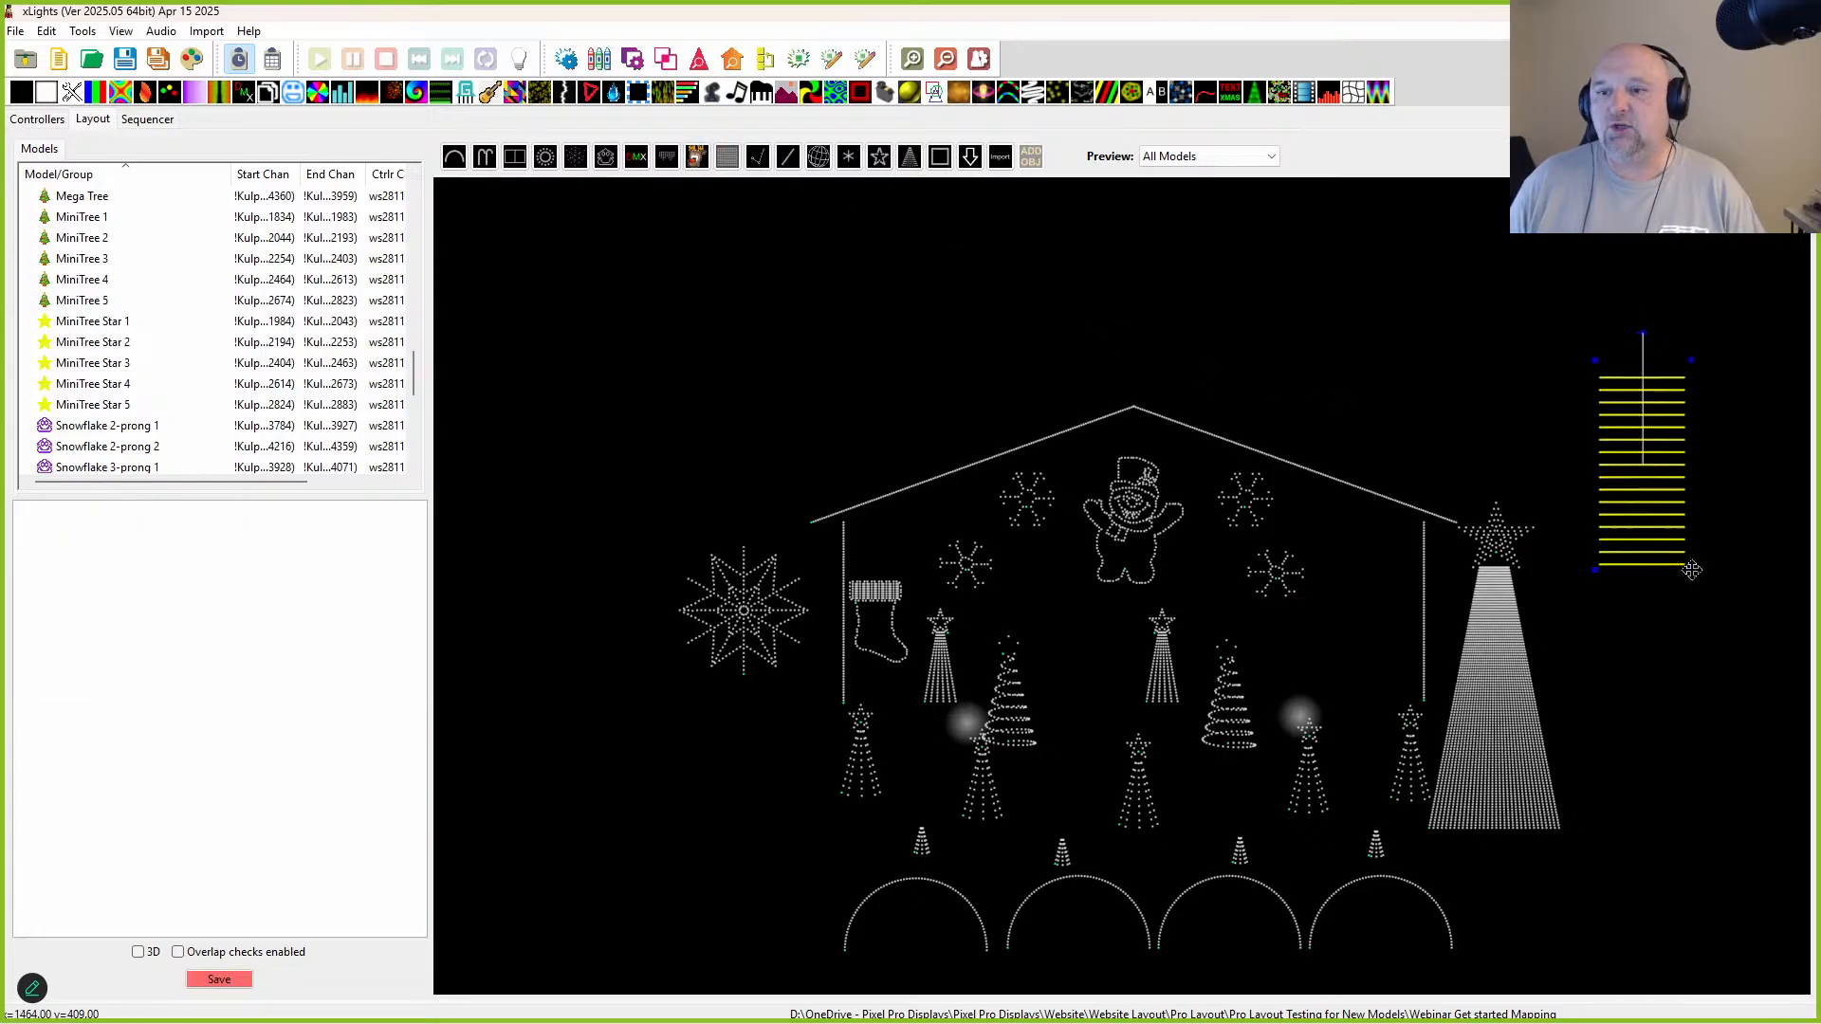
left_click(272, 555)
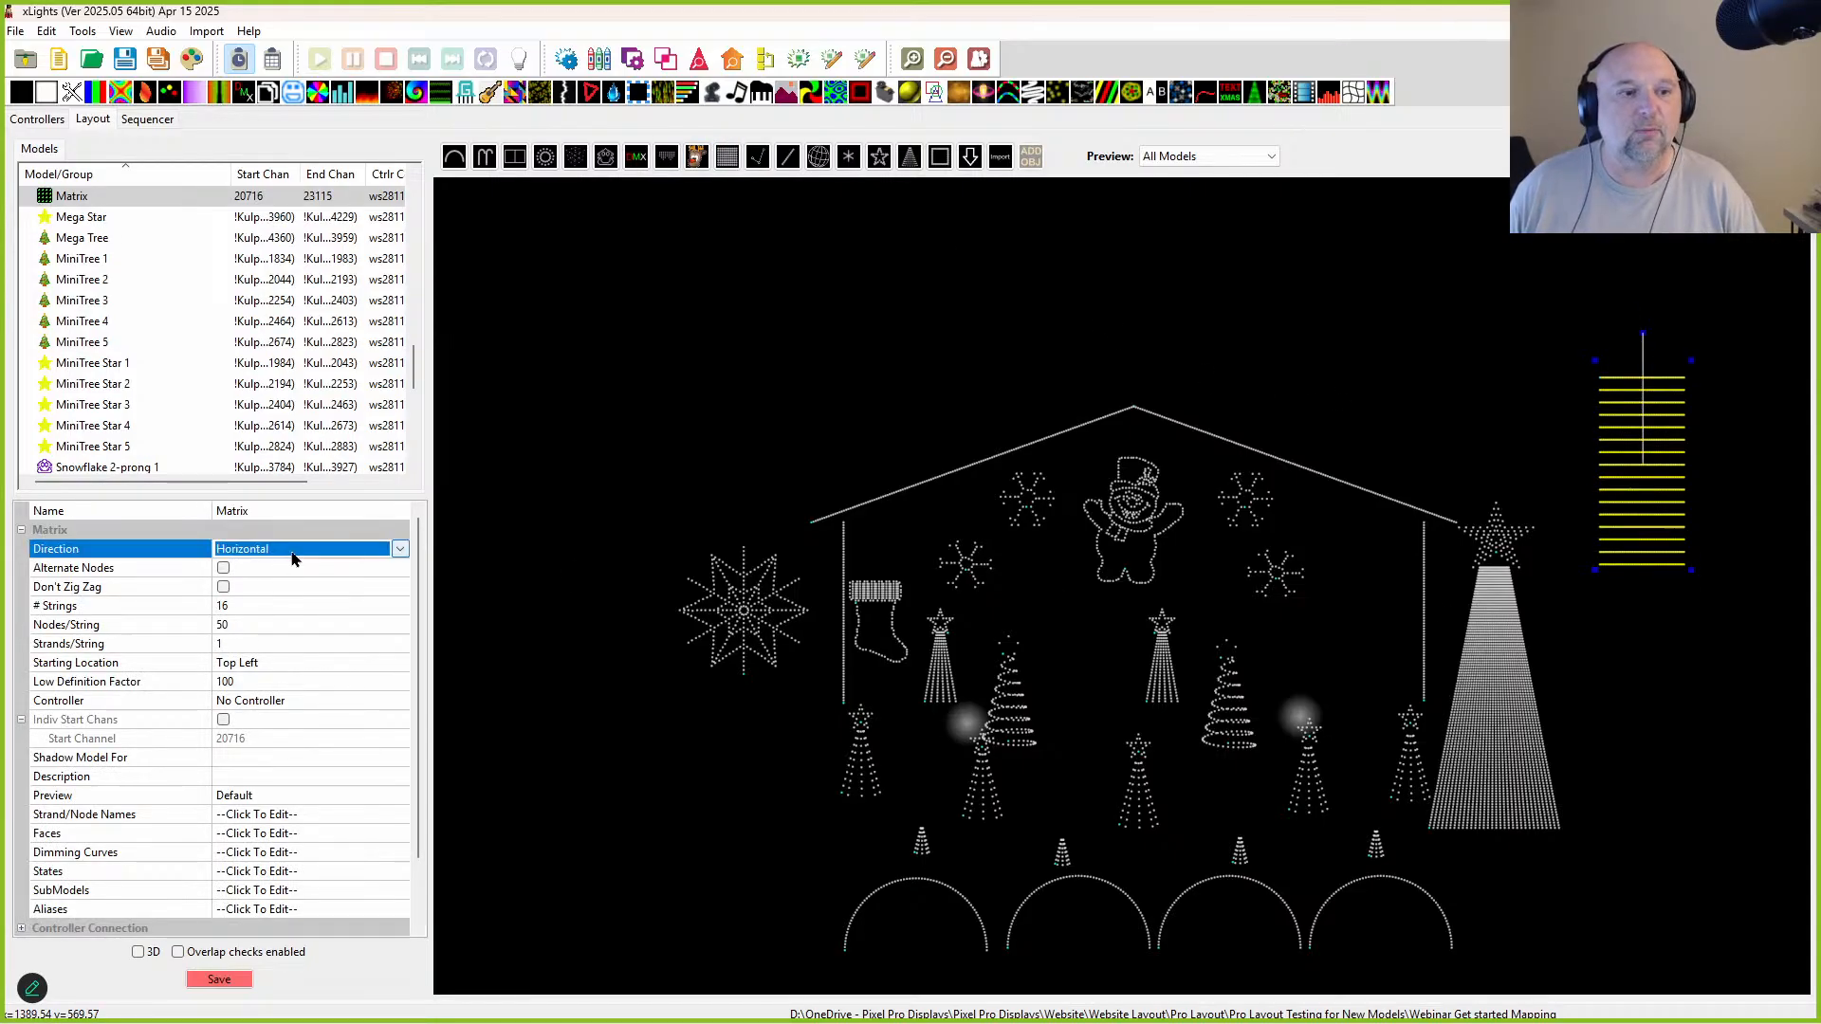
left_click(271, 556)
left_click(294, 590)
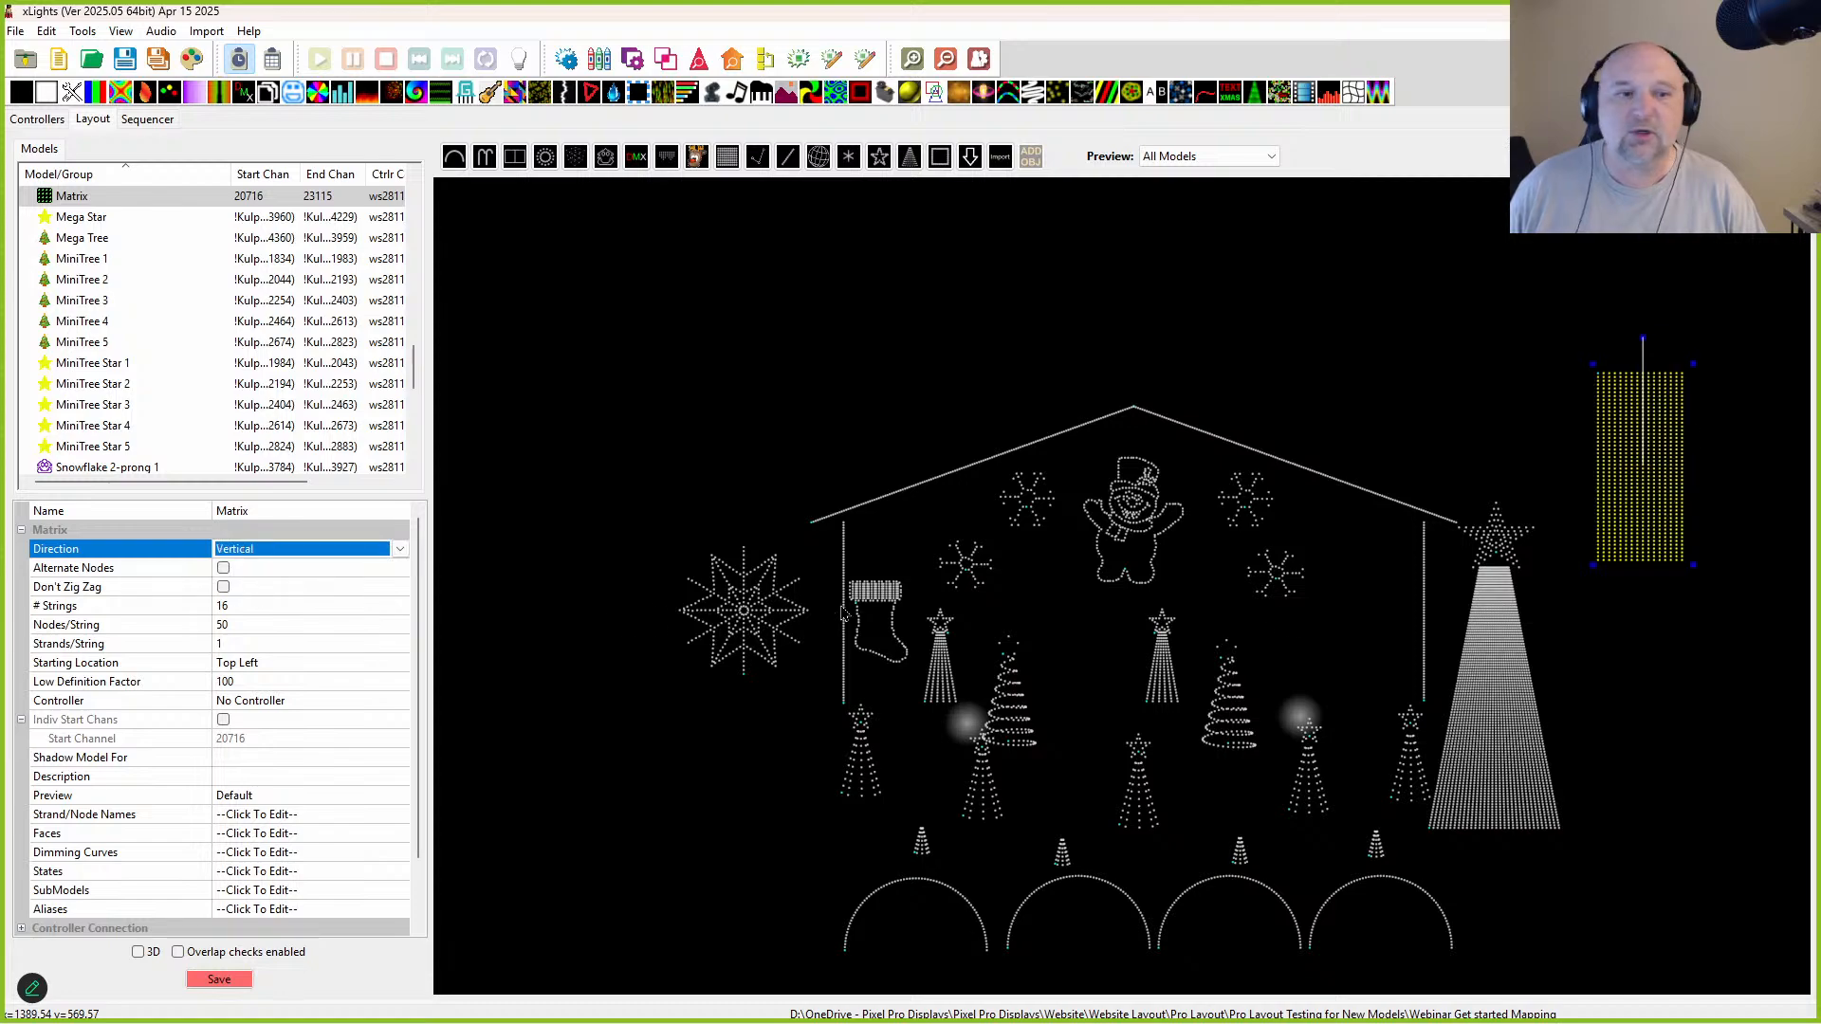
Step: Set the matrix's nodes per string to 100 and compare its settings with the Mega Tree's
left_click(244, 643)
left_click(238, 624)
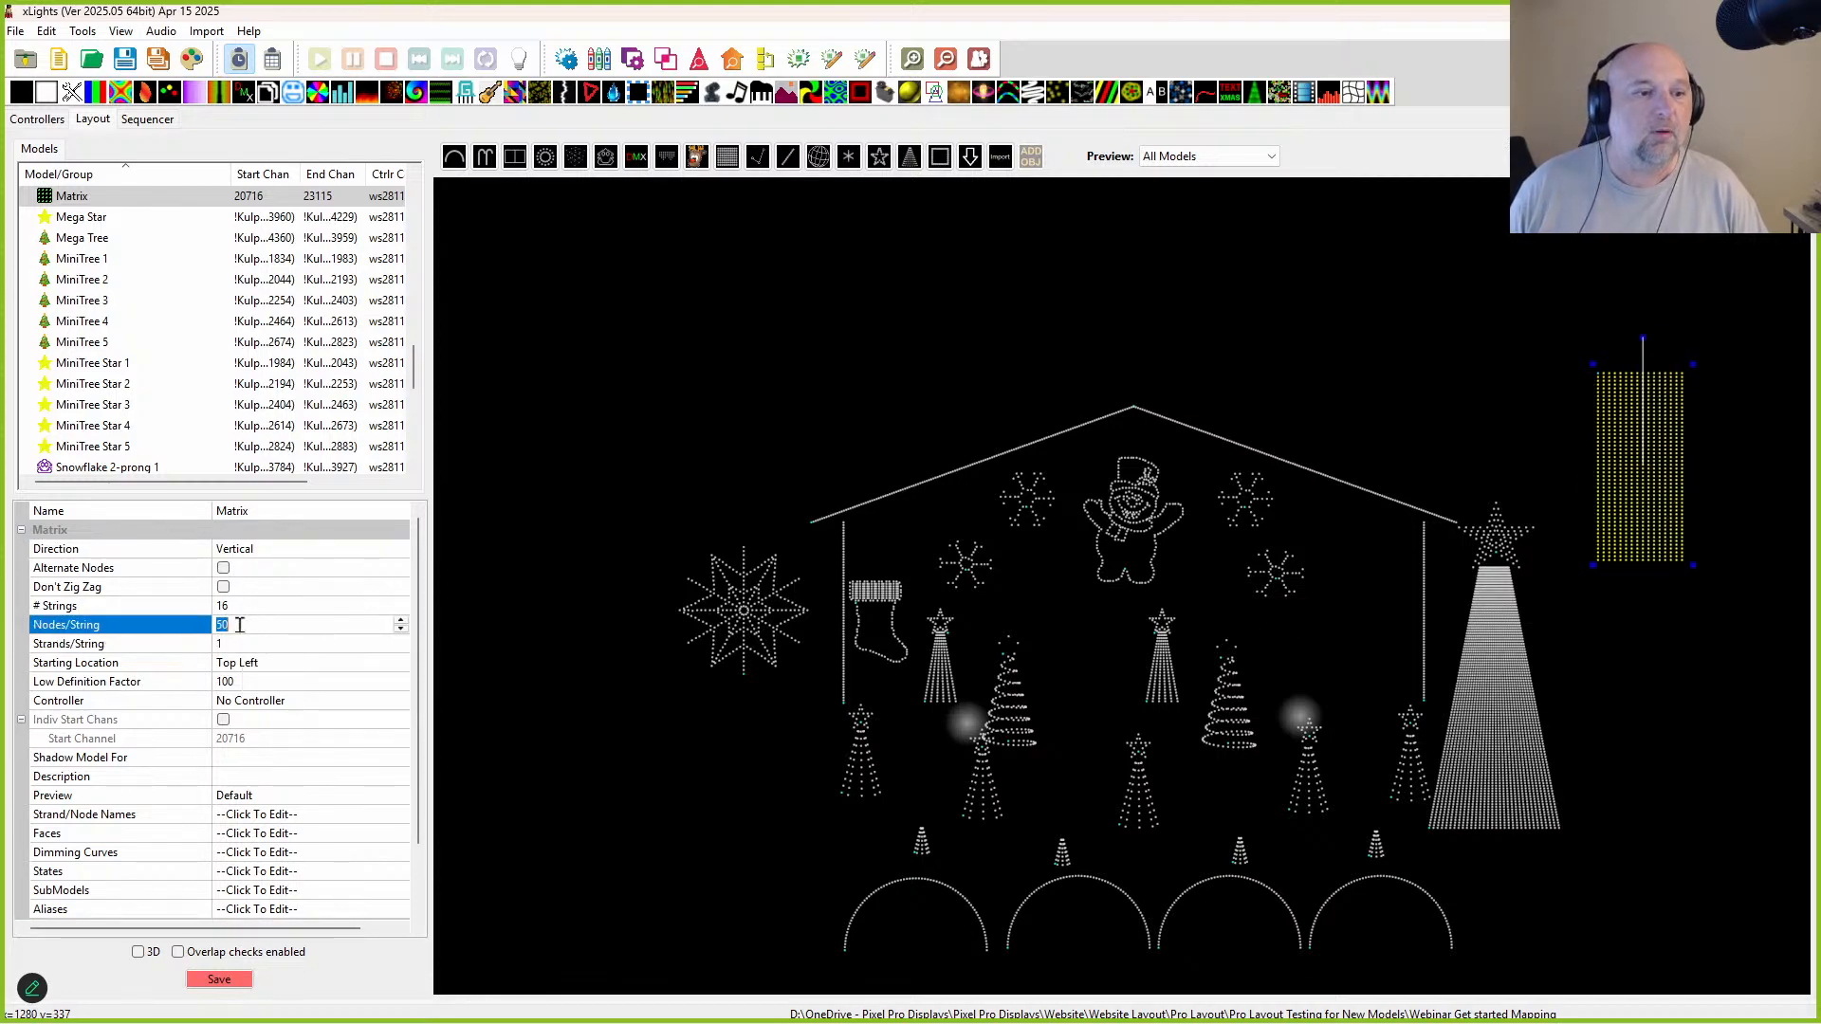
type("100")
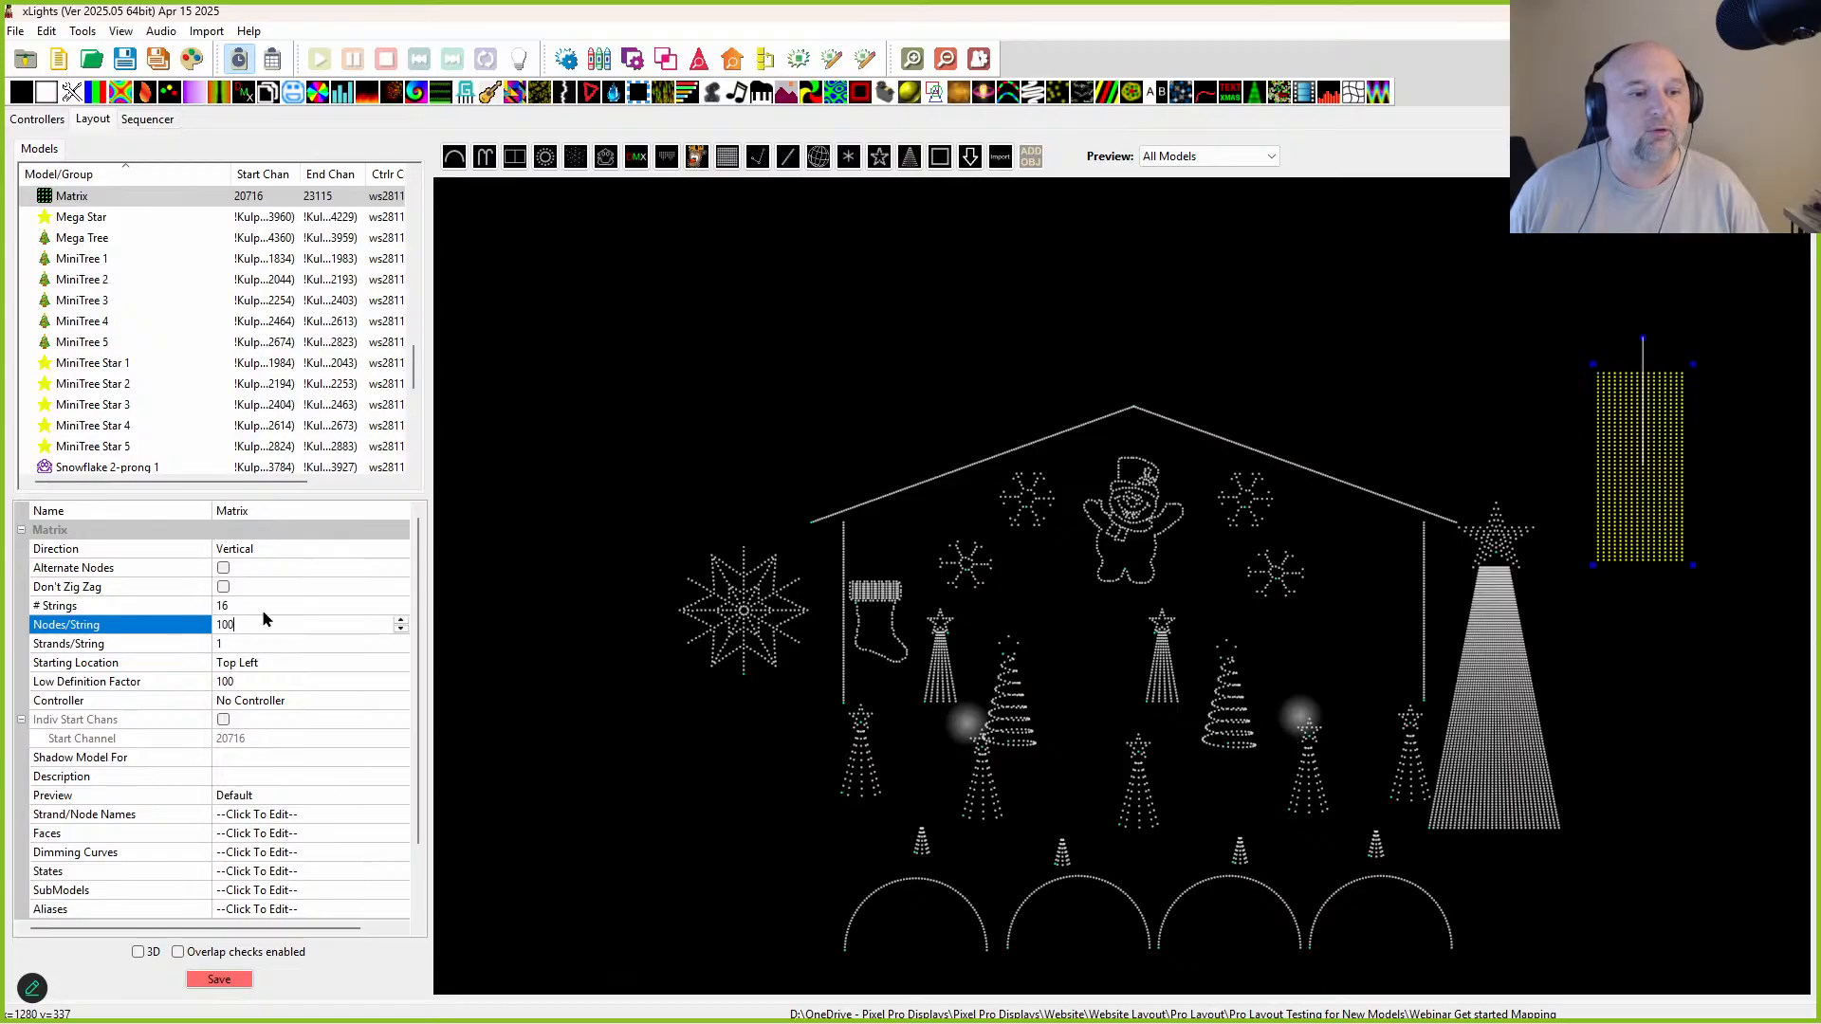
key("Return")
left_click(1443, 759)
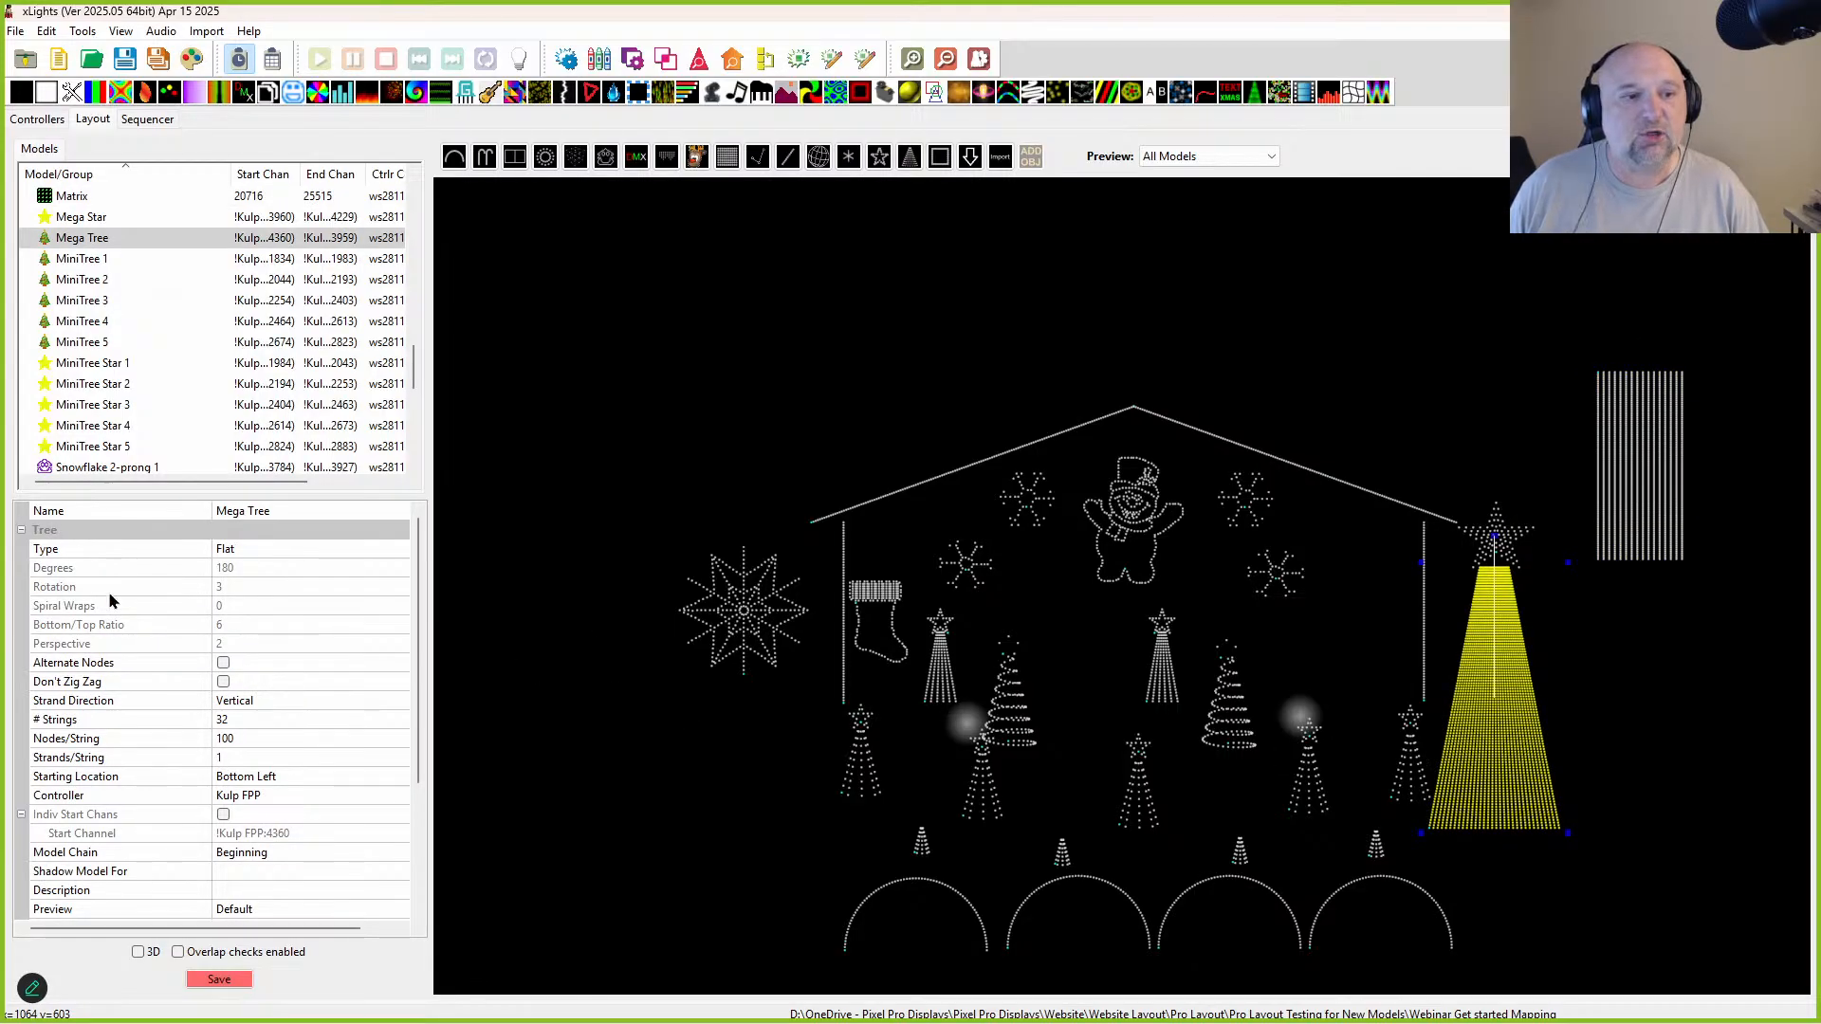
Step: Duplicate the matrix and arrange the two copies side by side in the space beyond the Mega Tree's star
left_click(1614, 495)
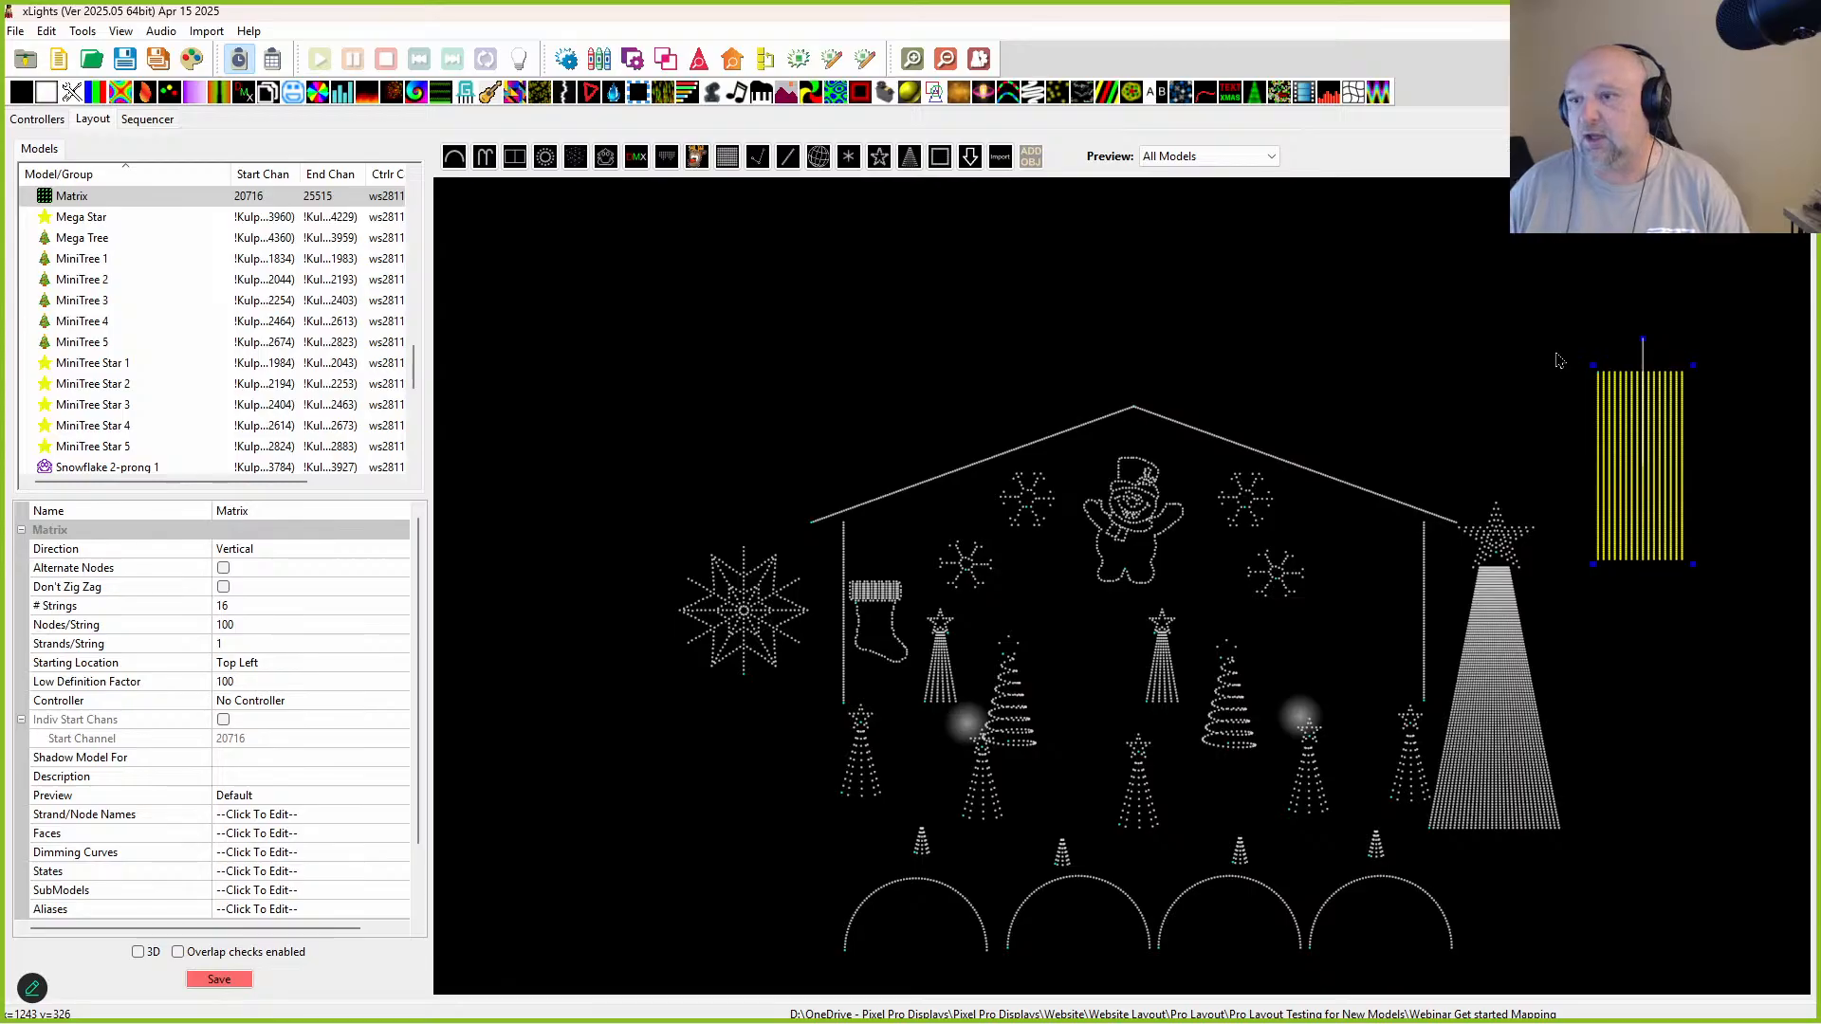
key("ctrl+c")
key("ctrl+v")
left_click_drag(1686, 524, 1788, 530)
left_click(1669, 527)
left_click_drag(1662, 534, 1602, 470)
left_click_drag(1756, 467, 1736, 471)
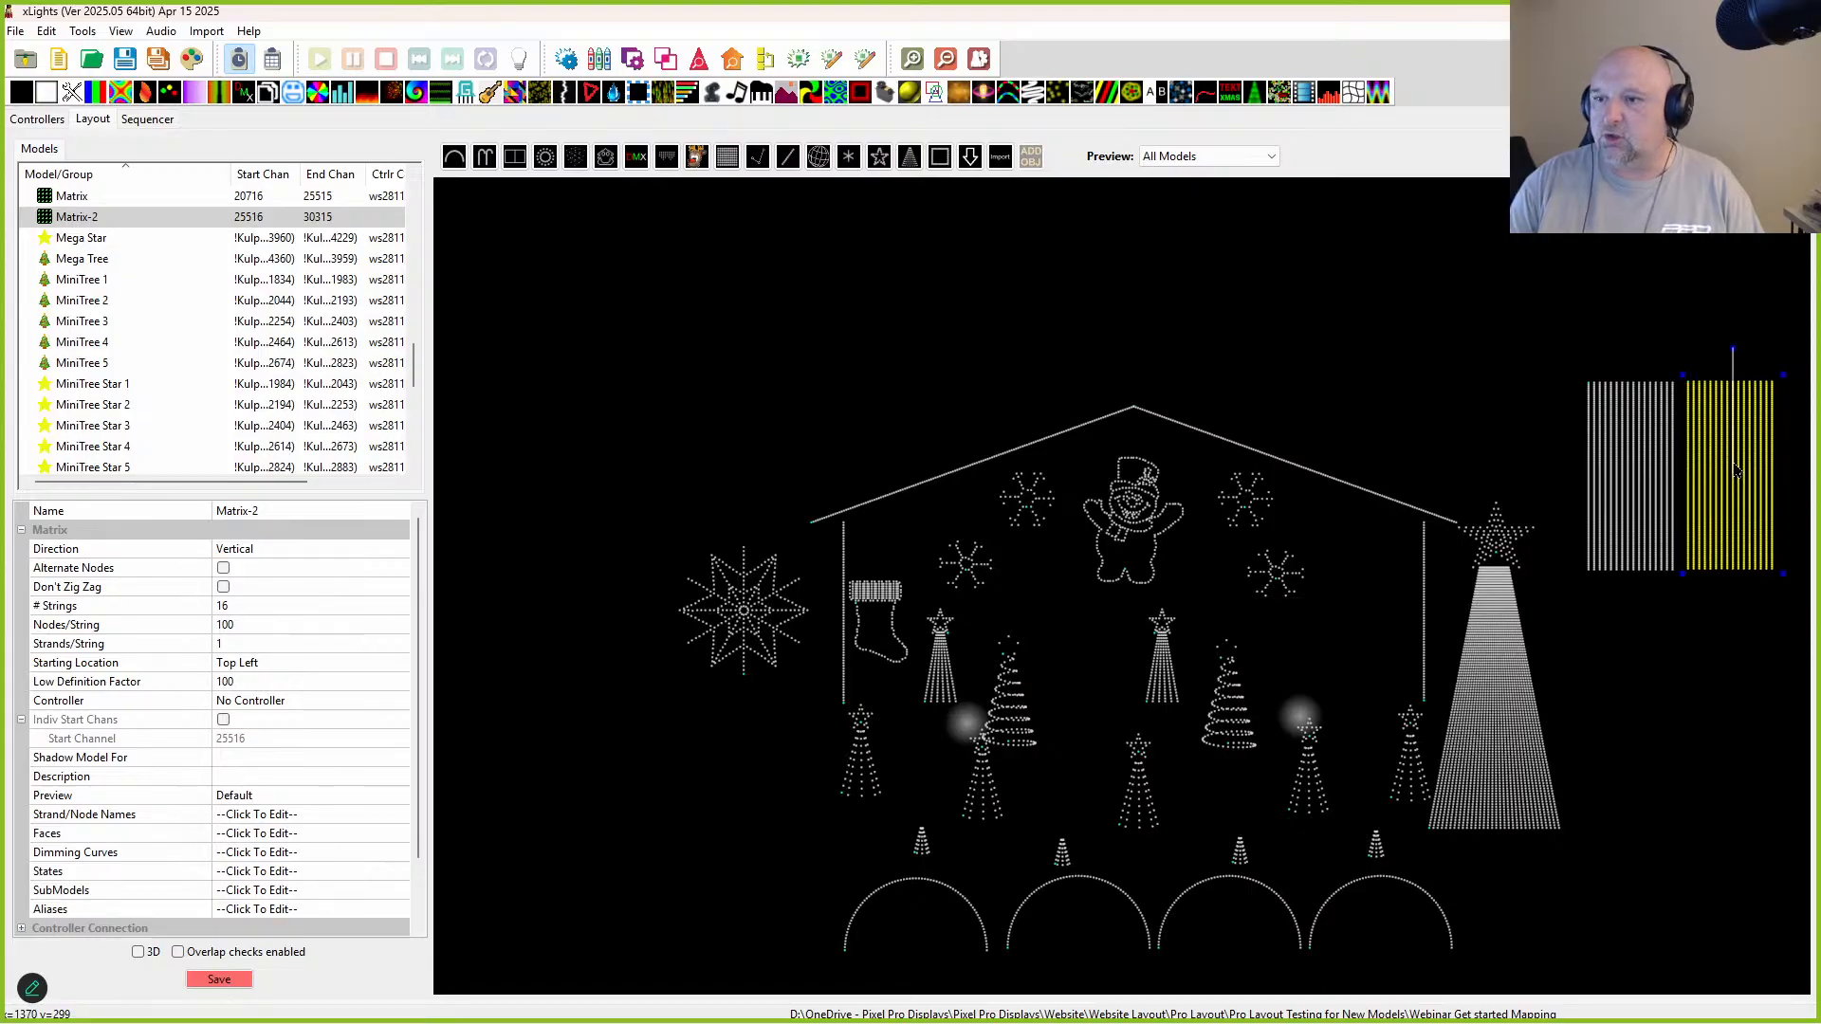
Step: Select both matrices and bulk edit them to be shadow models for the Mega Tree
left_click(1475, 730)
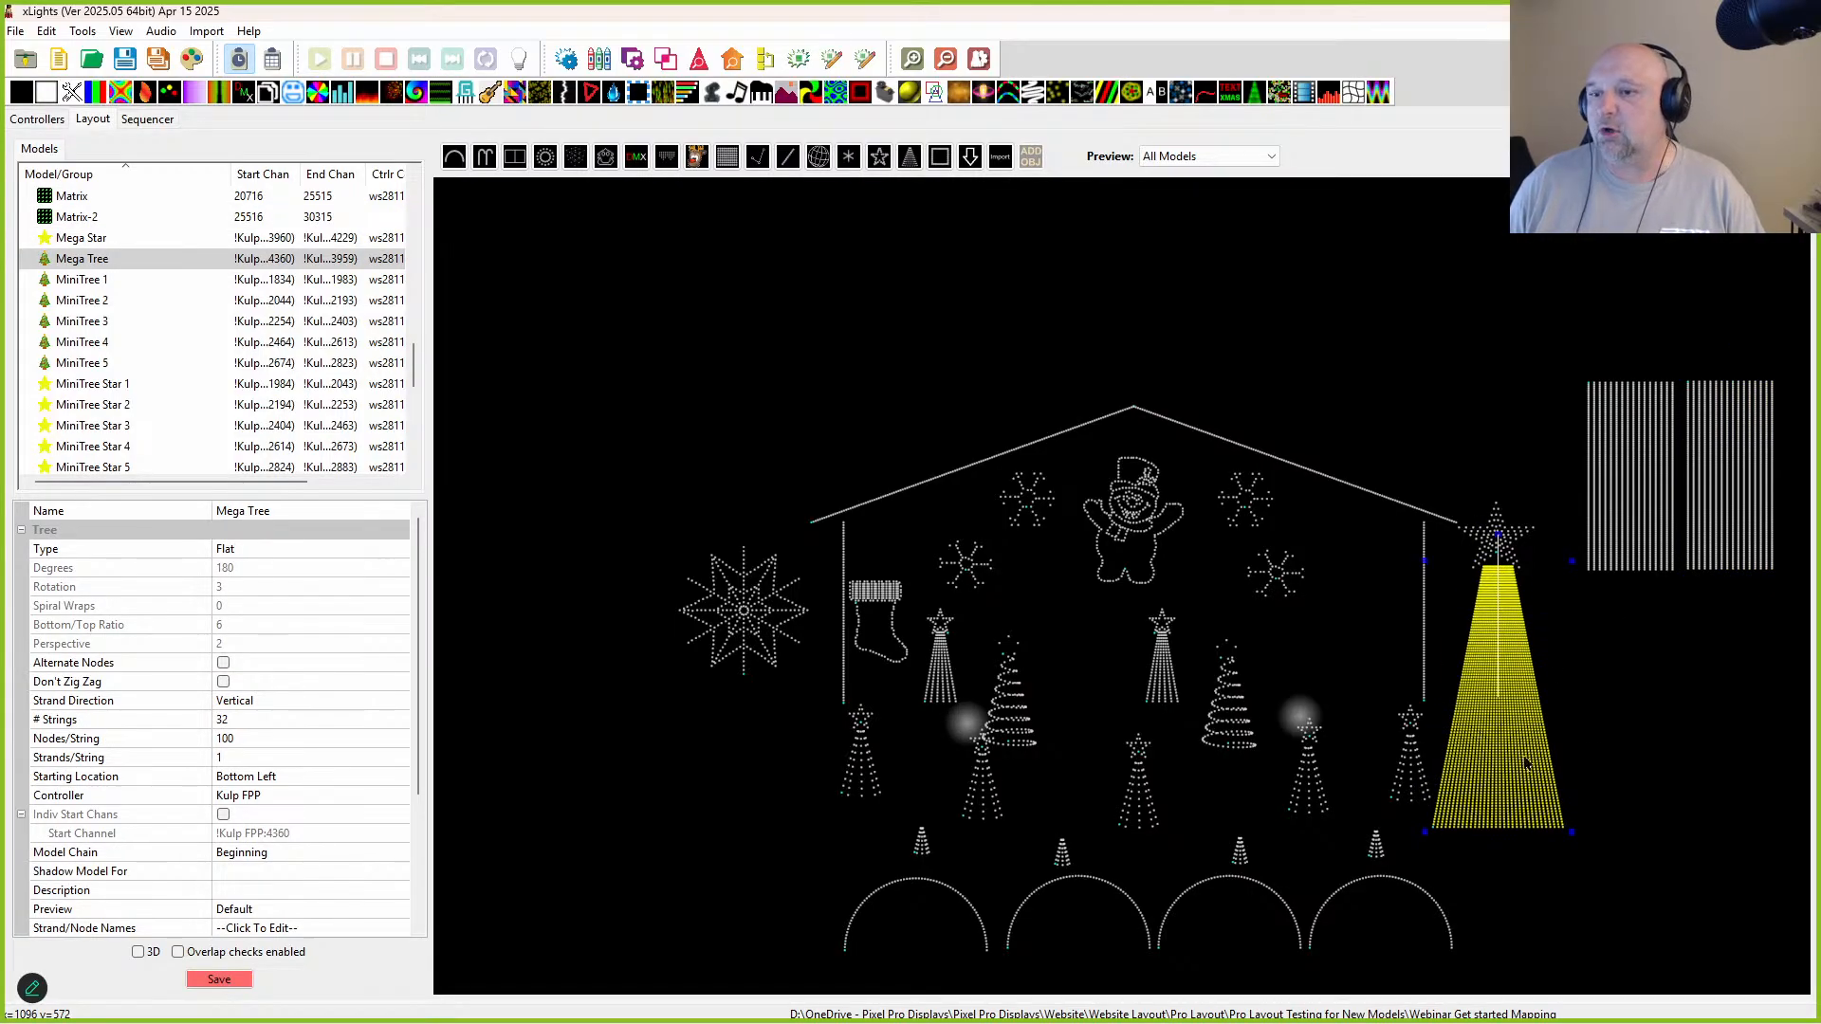
left_click_drag(1531, 291, 1574, 313)
right_click(1645, 485)
mouse_move(1617, 445)
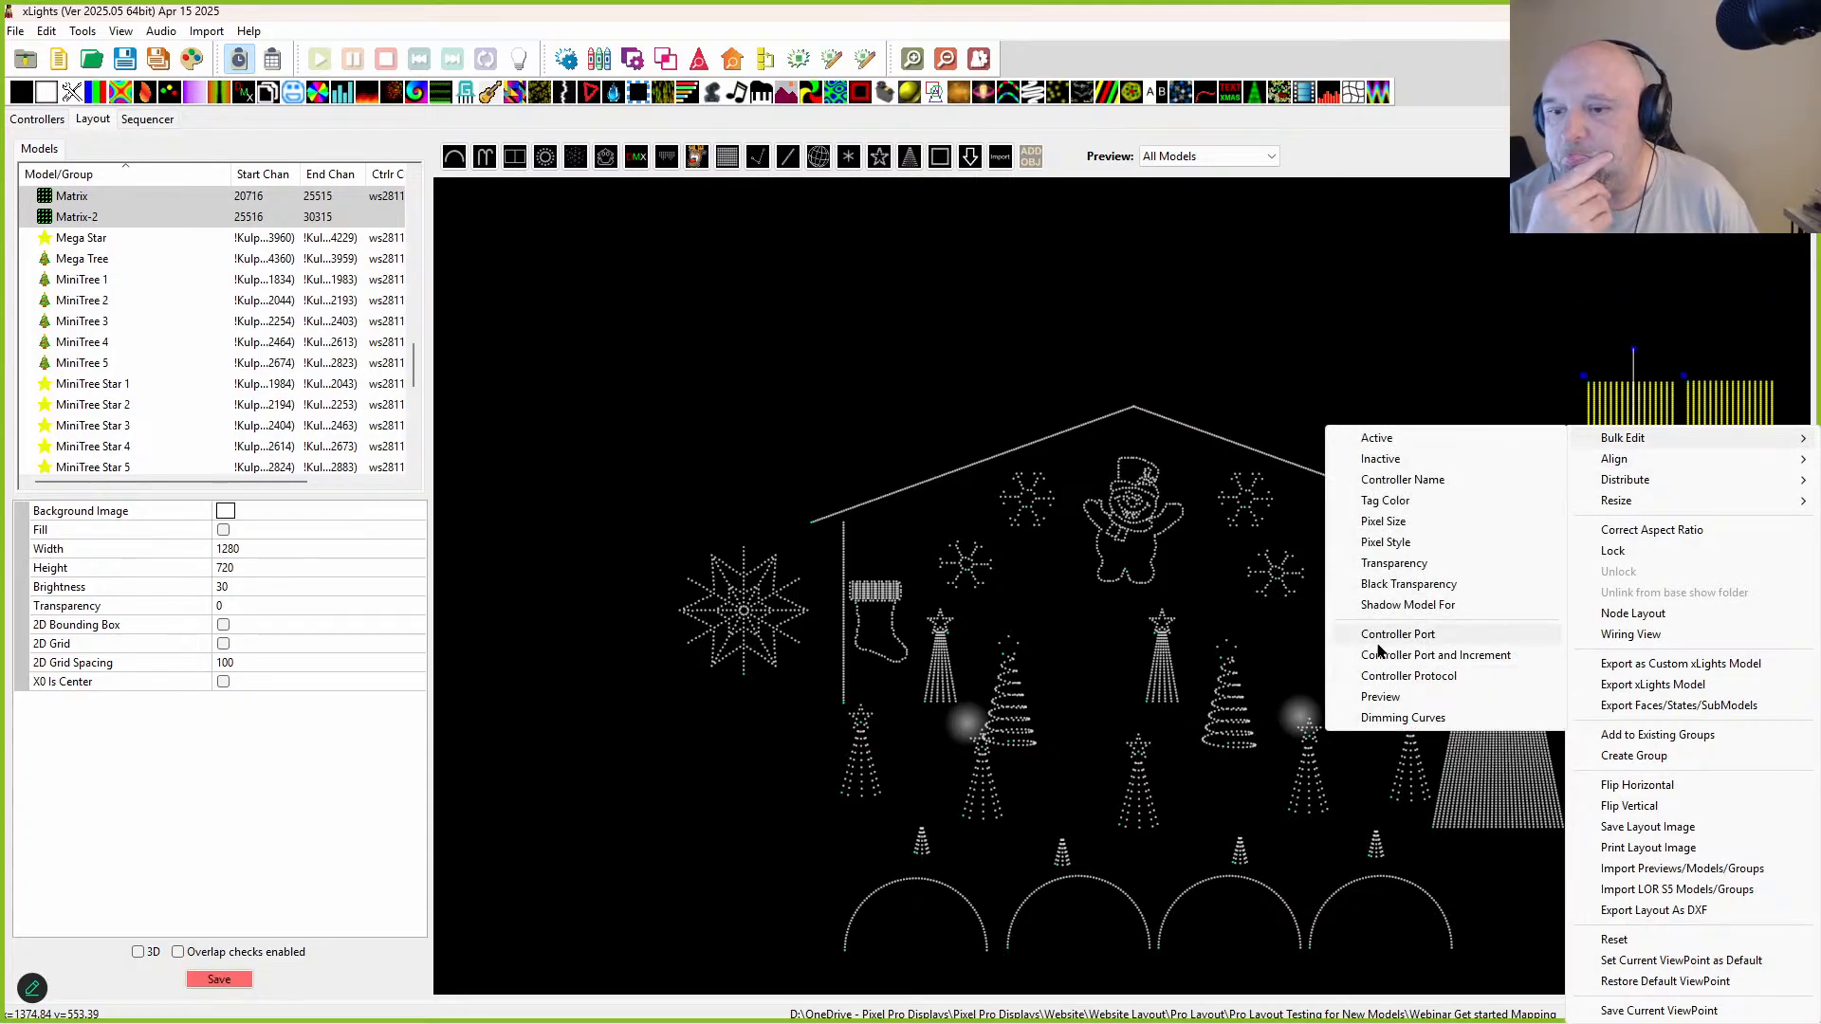
left_click(1384, 605)
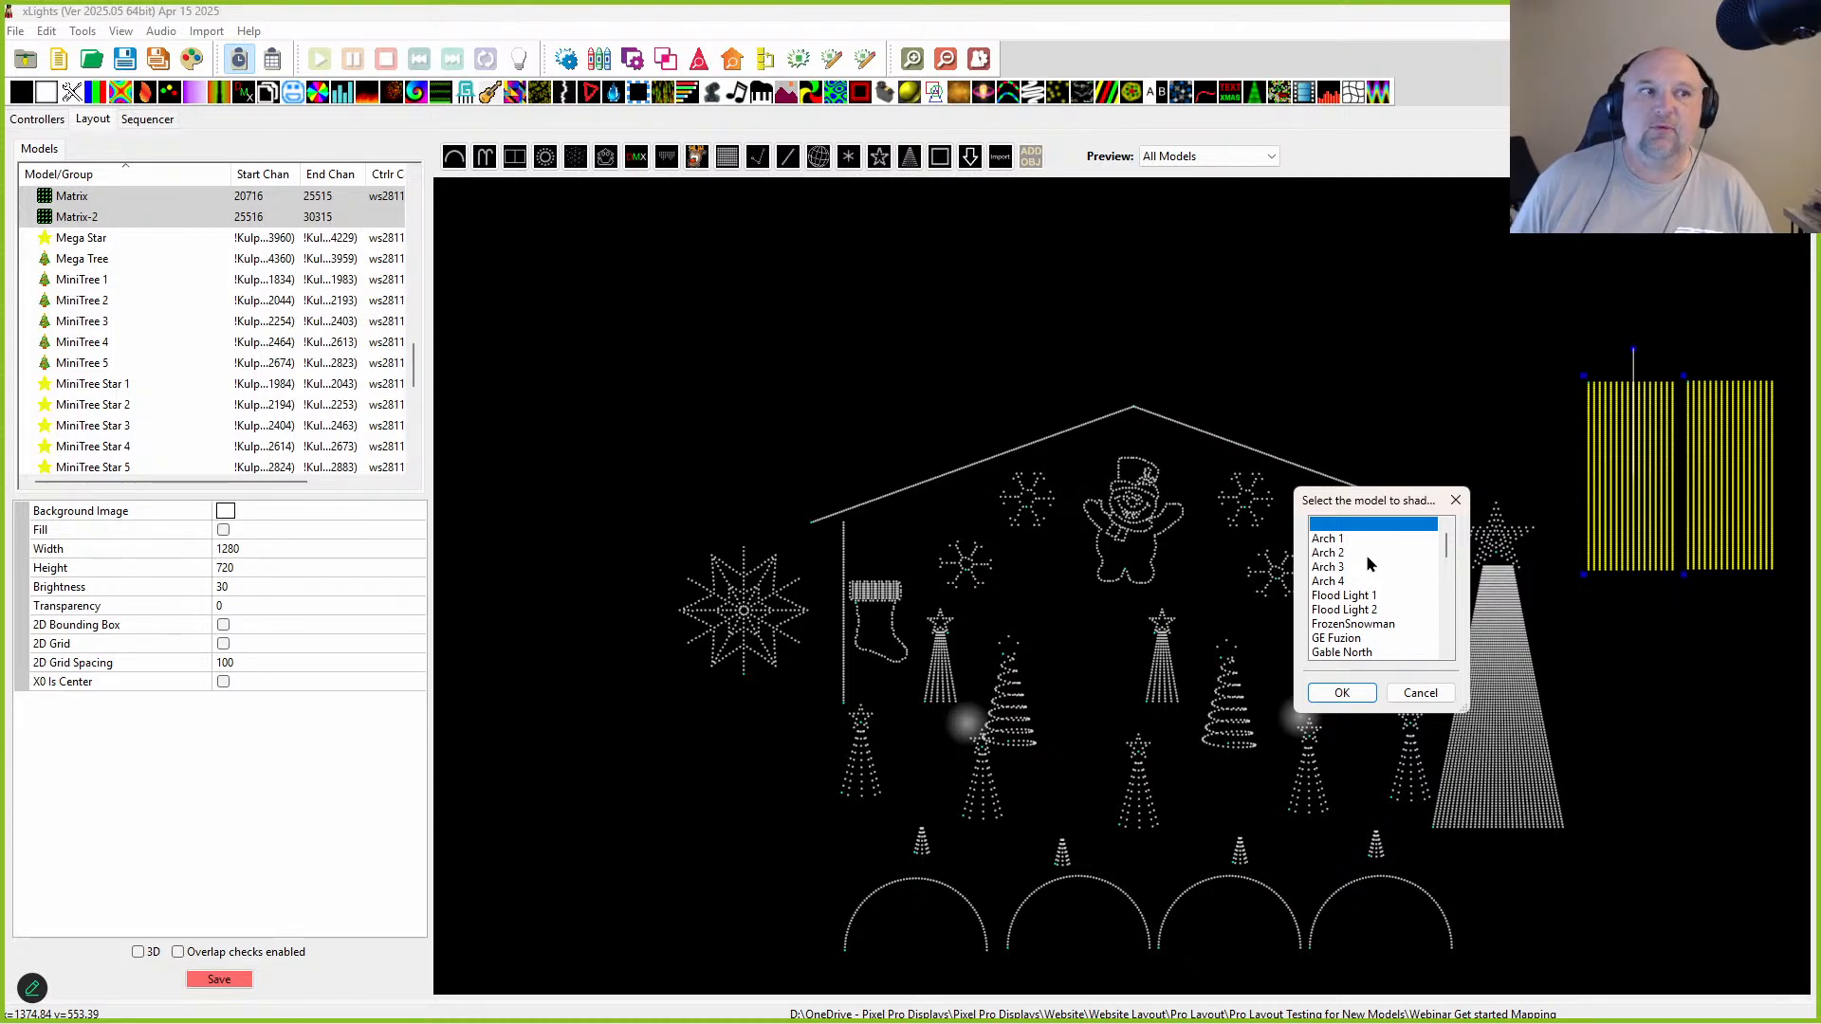
scroll(1350, 559, "down", 5)
scroll(1377, 540, "up", 2)
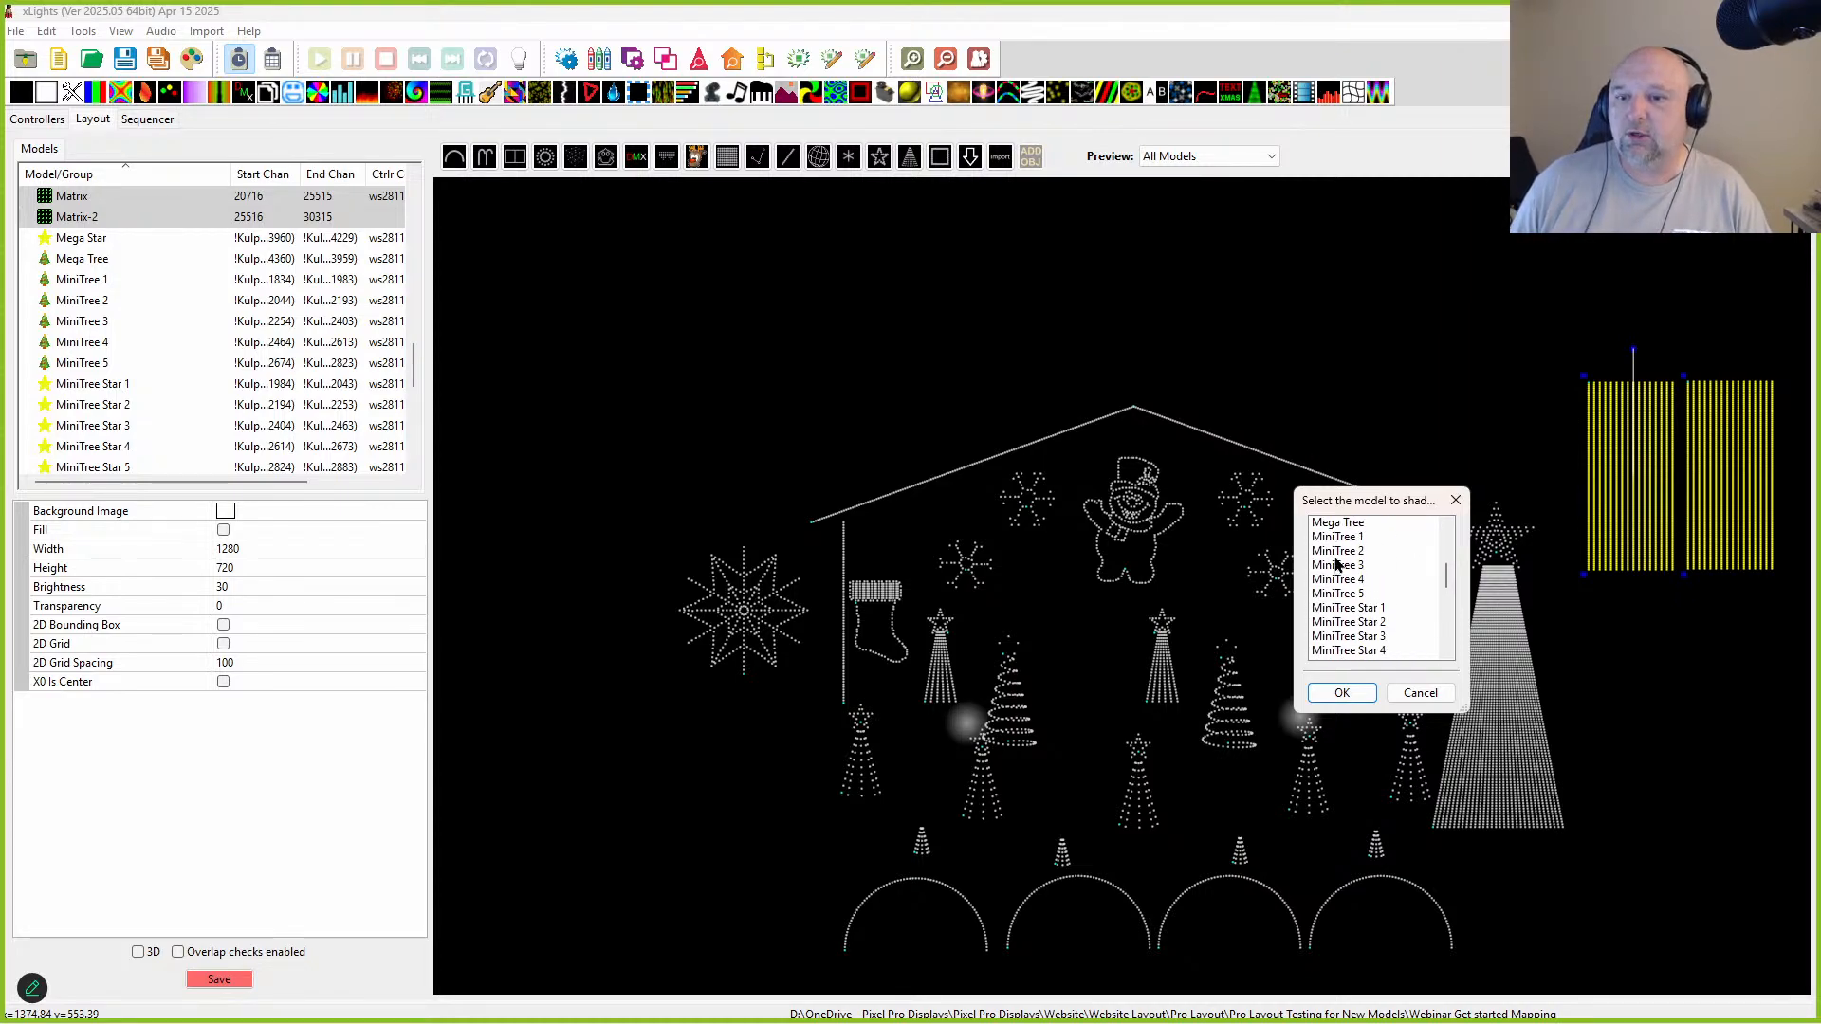
left_click(1325, 581)
left_click(1356, 693)
Step: Check the Shadow Model For property of each matrix, then select the two together
left_click(1617, 500)
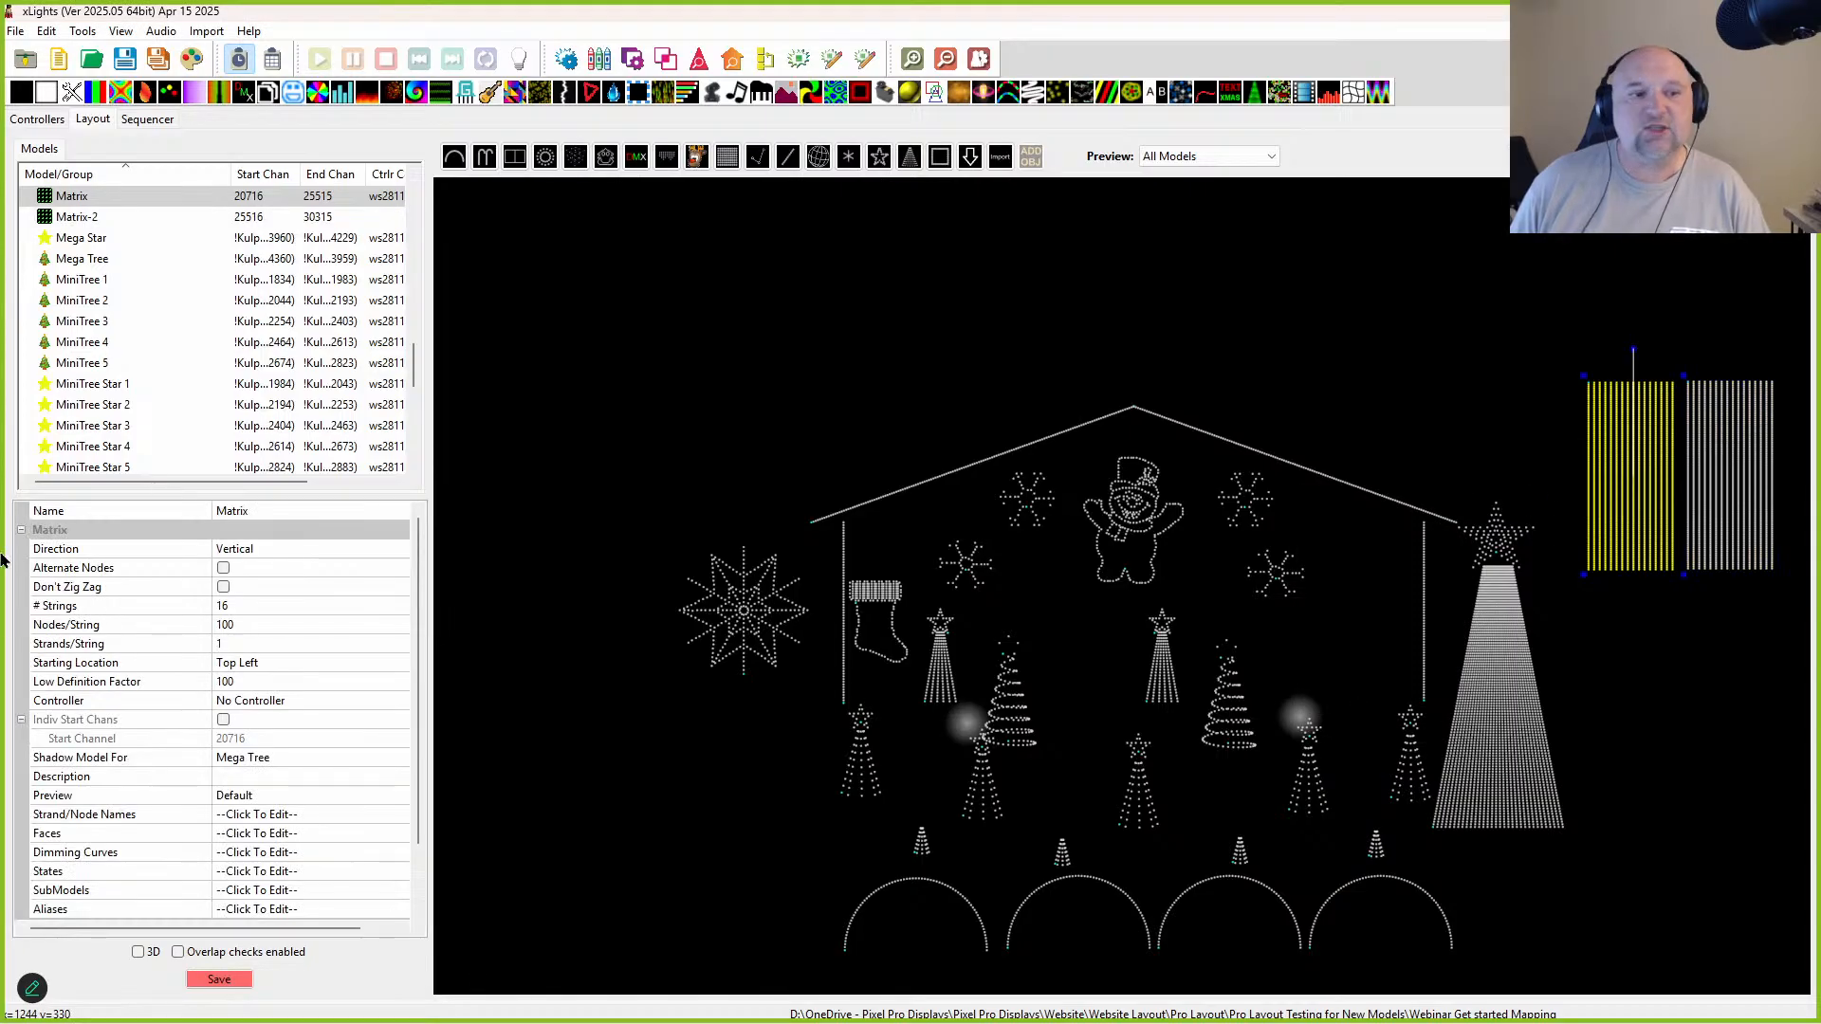
scroll(275, 749, "down", 3)
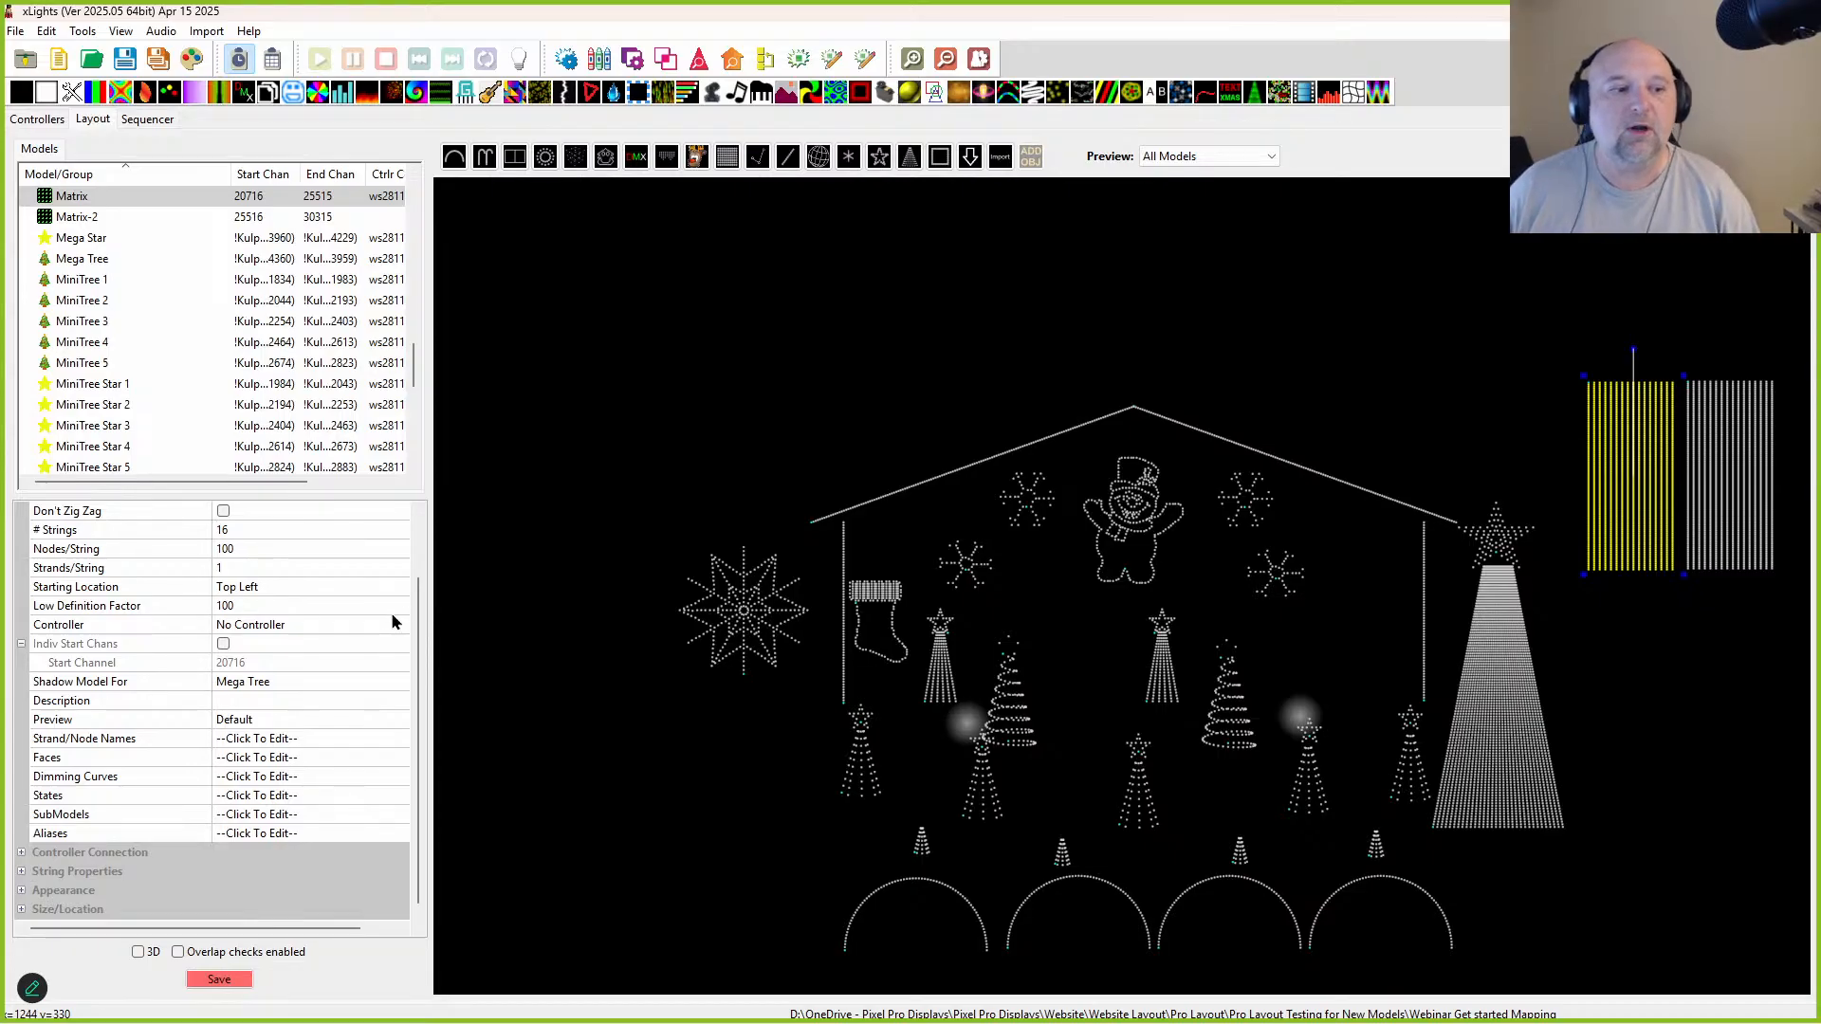
left_click(1748, 507)
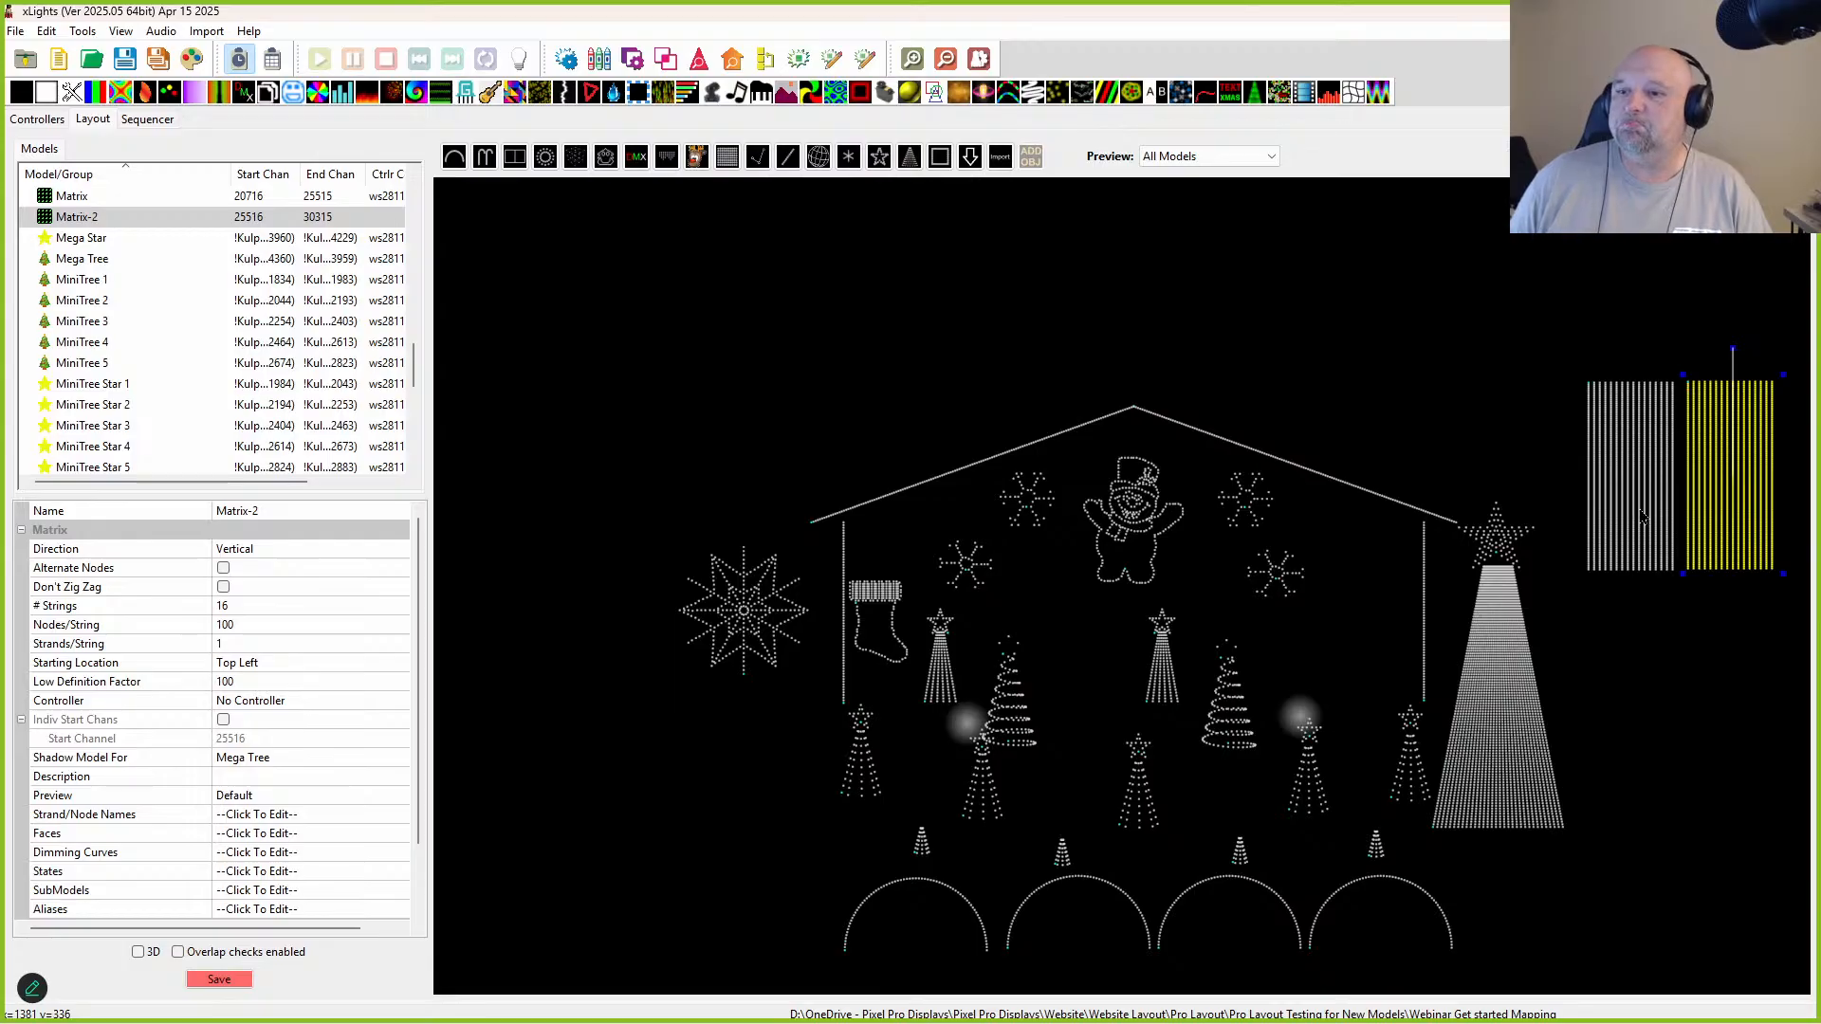
left_click_drag(1593, 364, 1756, 600)
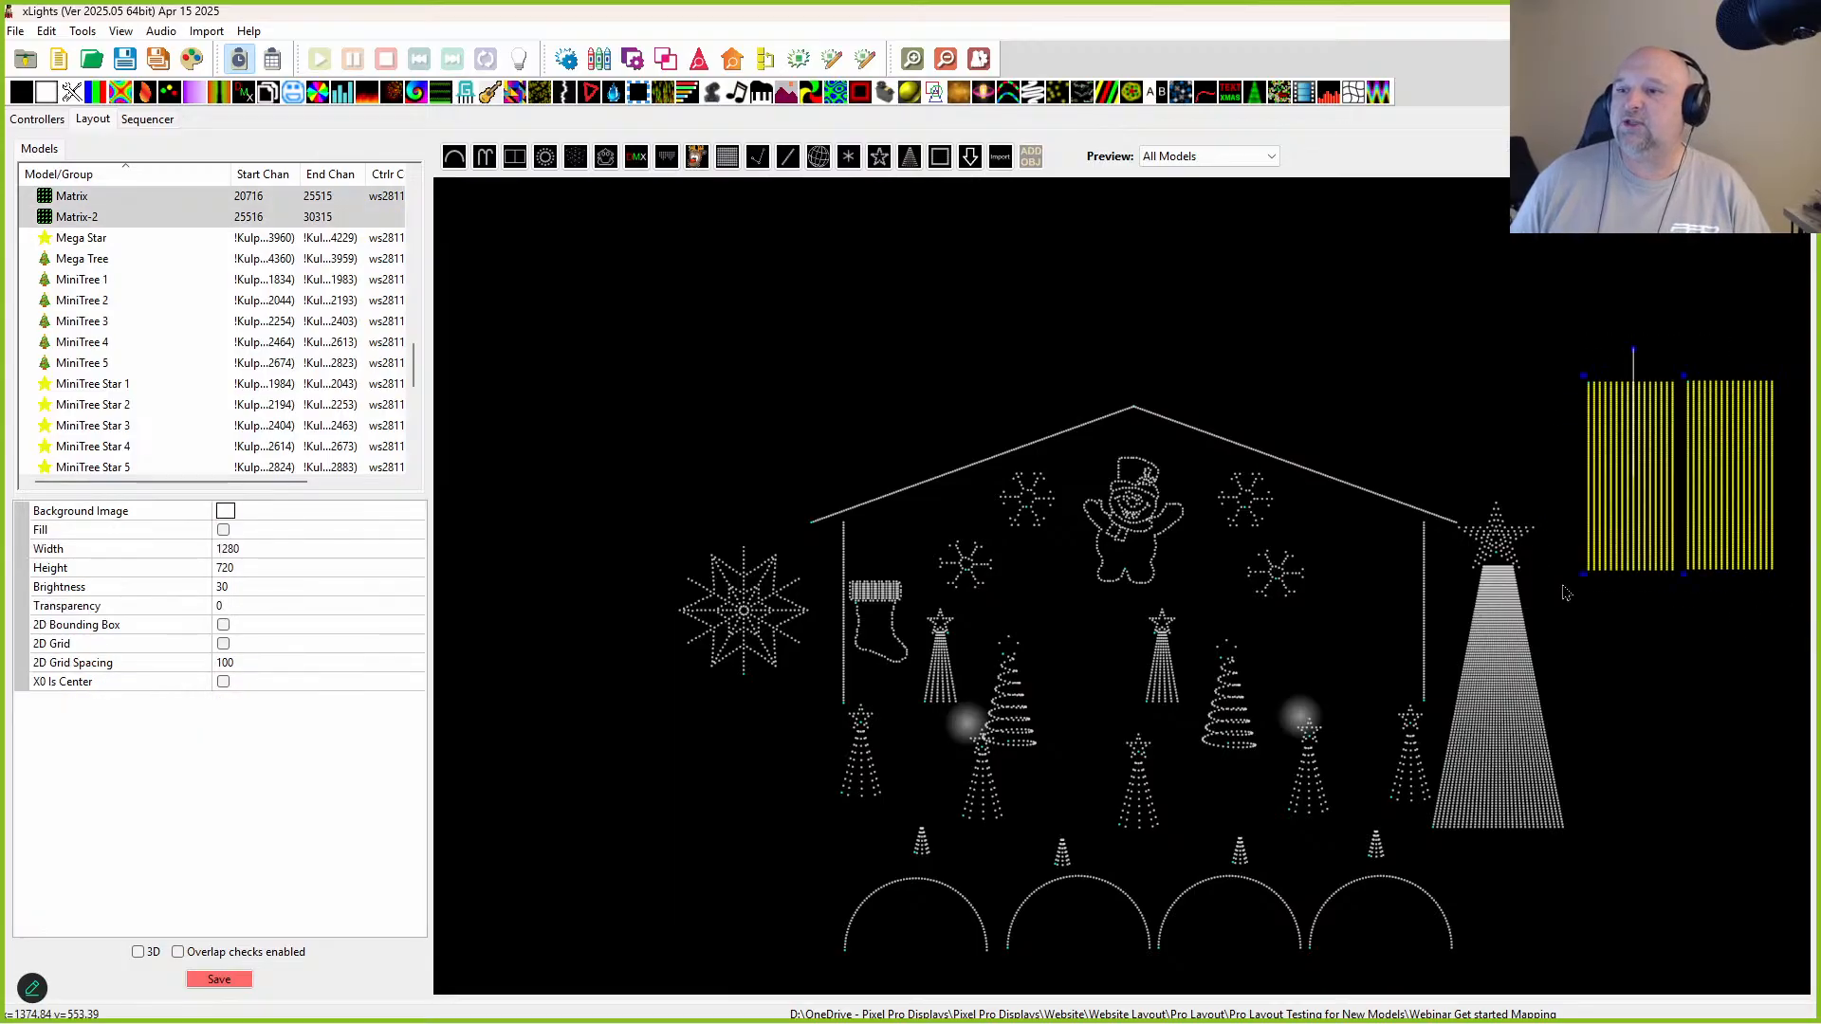
Step: Move the Mega Tree slightly lower beneath its star and nudge the first matrix closer to its copy
left_click(1536, 759)
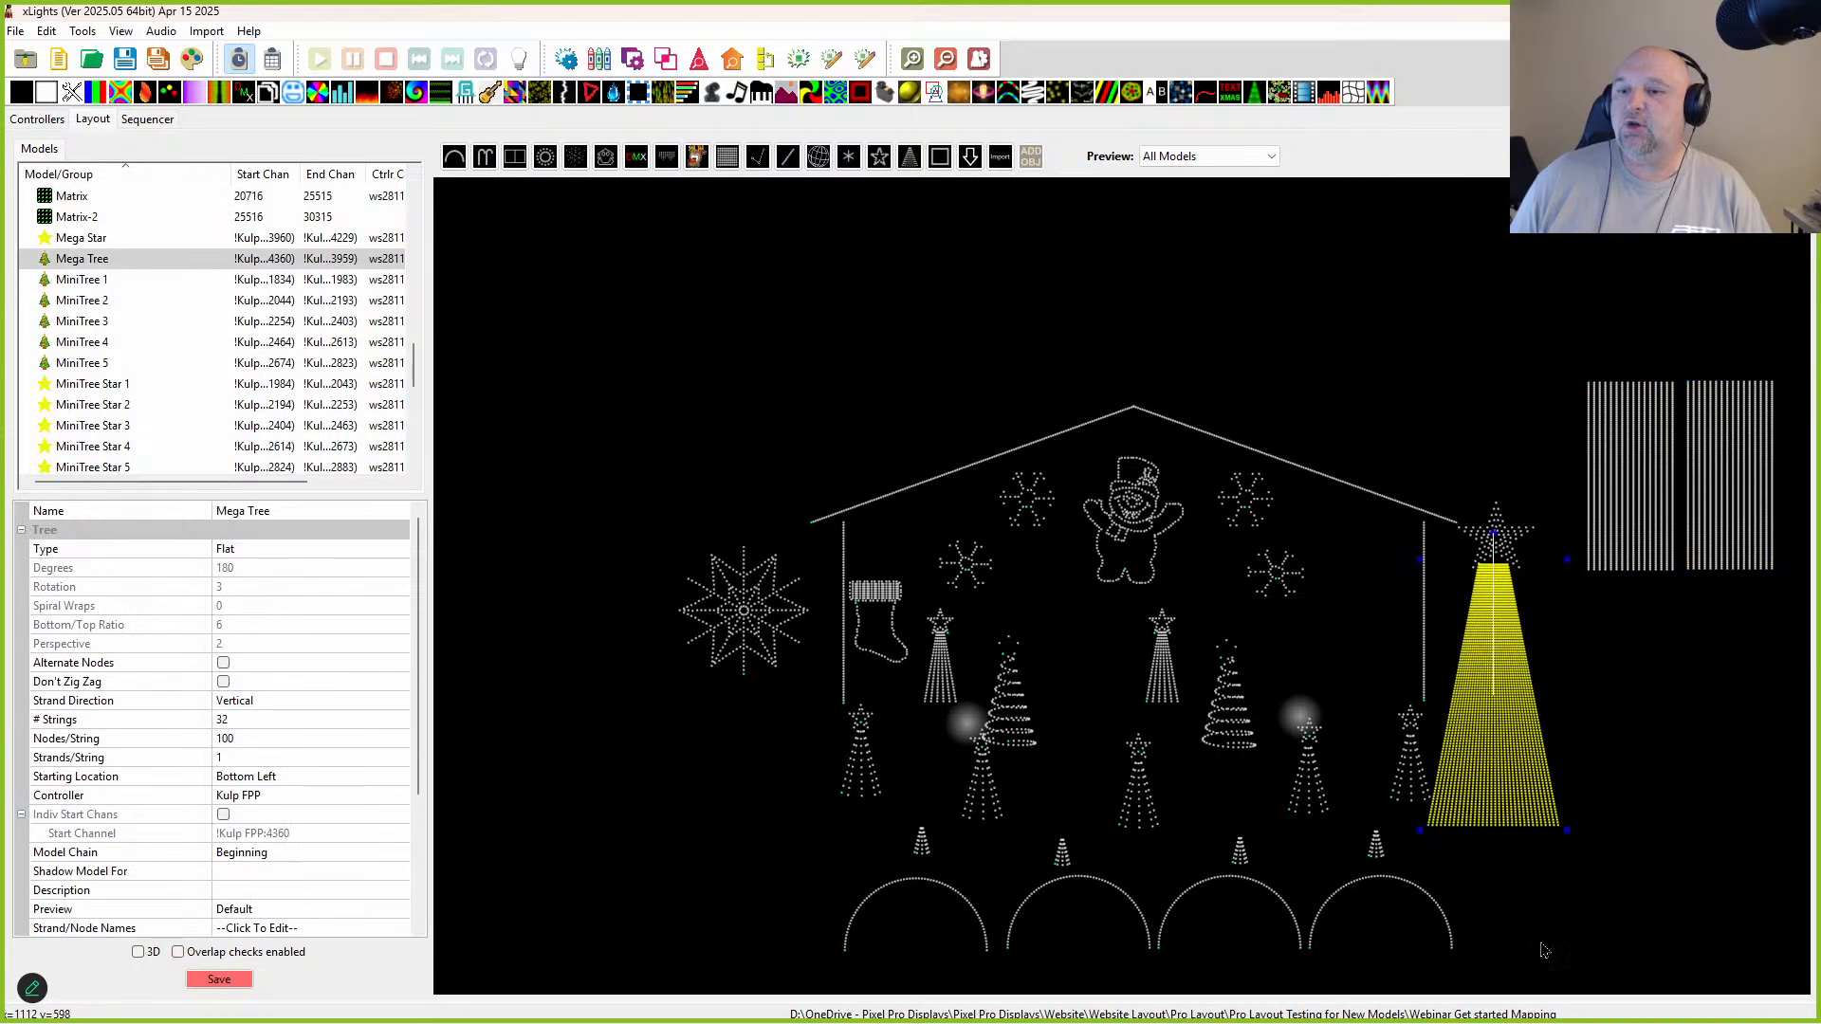
left_click_drag(1438, 755, 1520, 801)
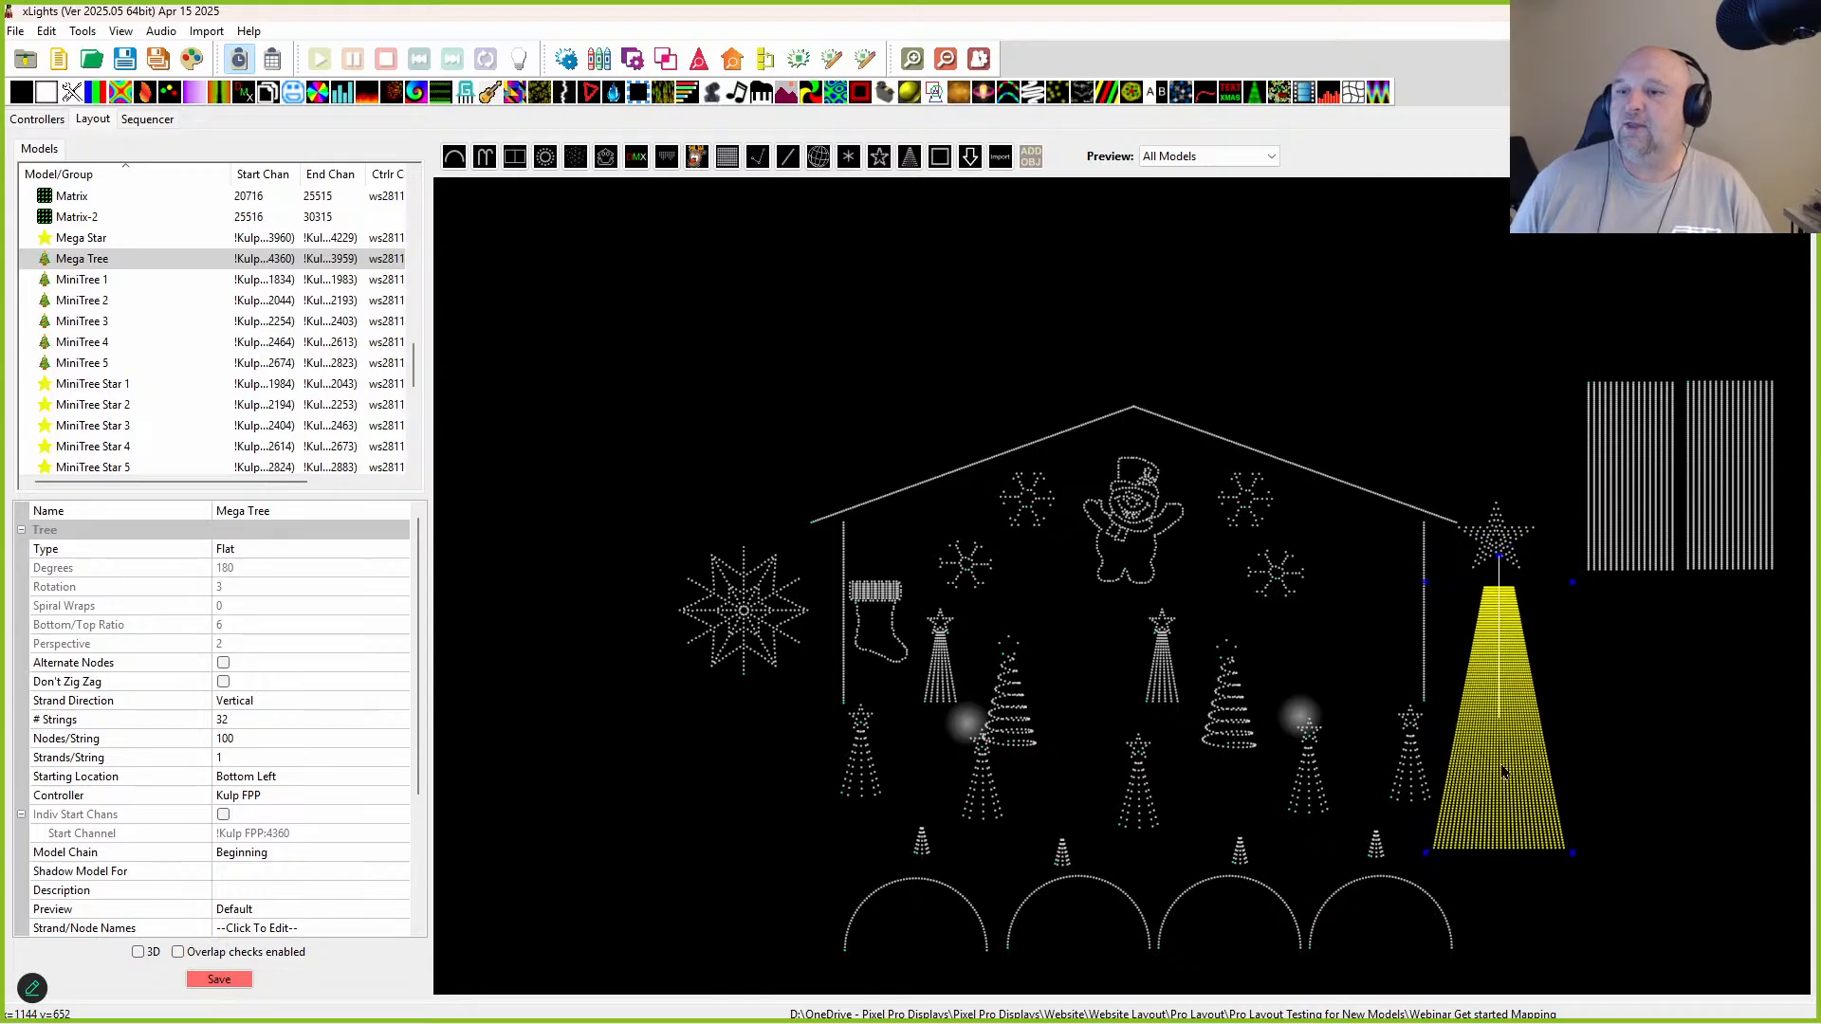
left_click_drag(1645, 477, 1733, 486)
left_click_drag(1655, 481, 1650, 478)
left_click_drag(1762, 504, 1758, 500)
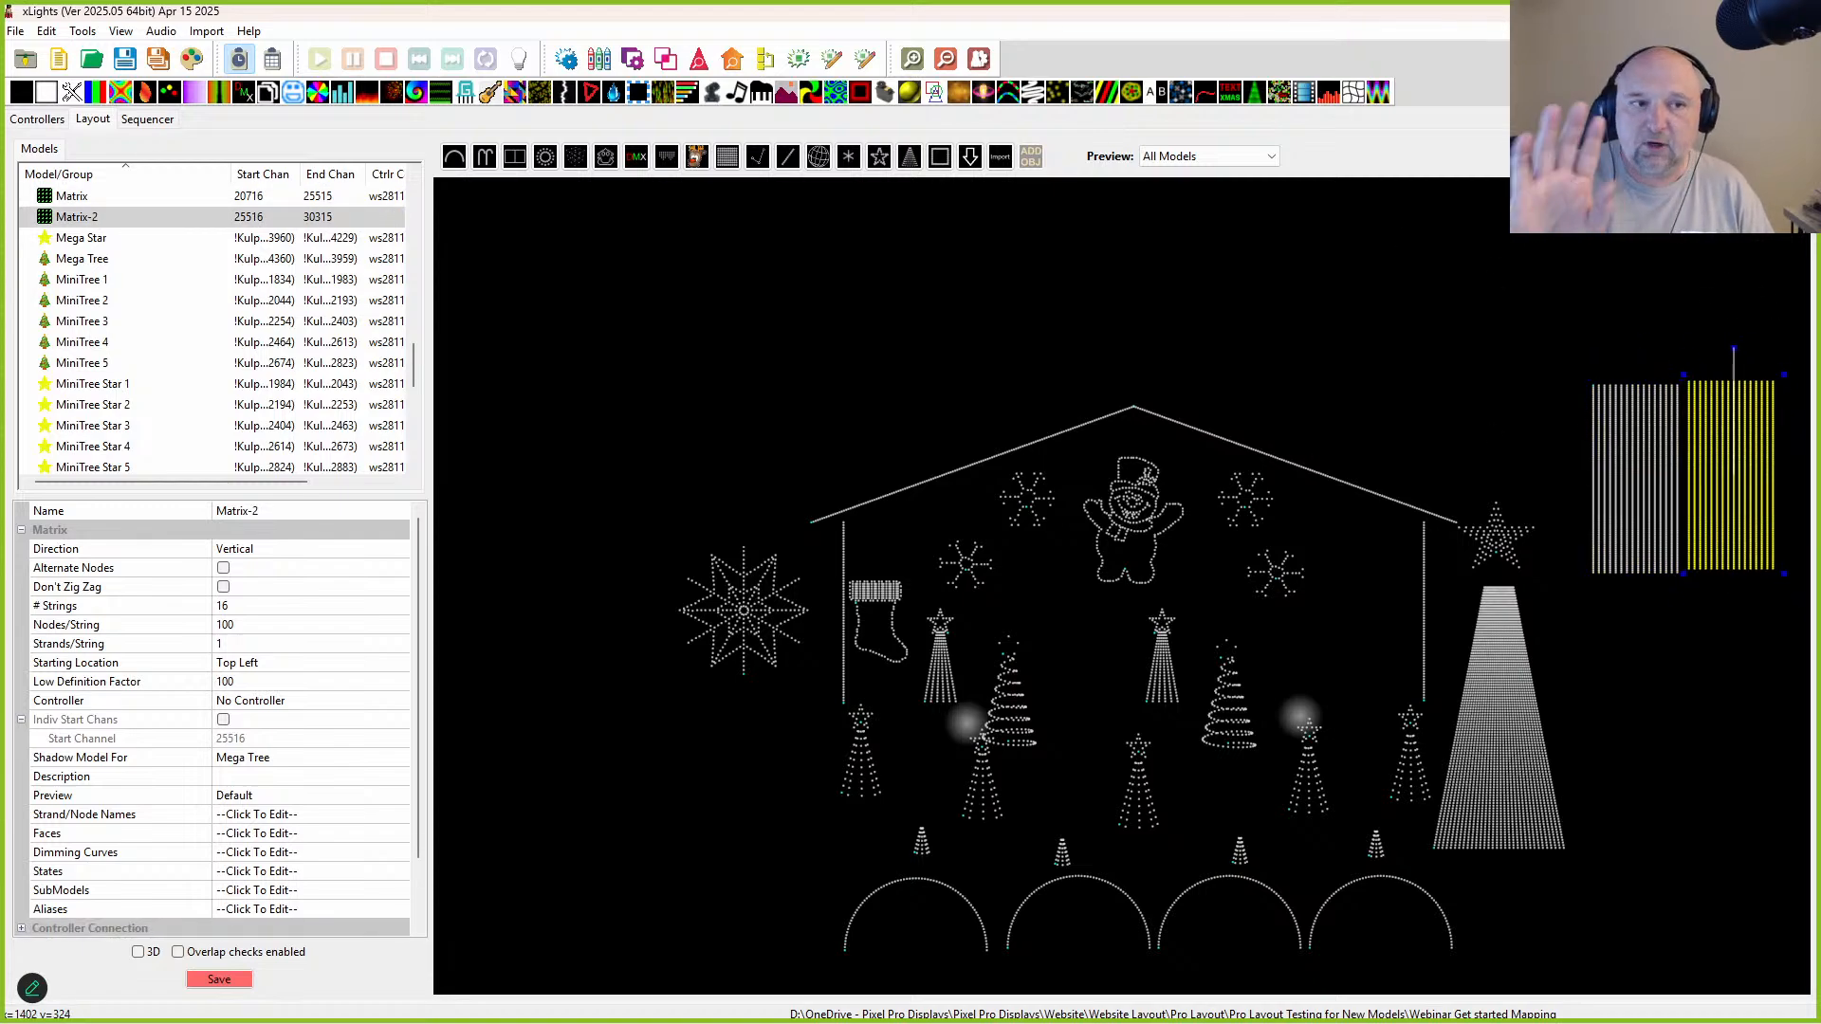
Step: Select both matrices beyond the Mega Tree's star and delete them from the layout
left_click_drag(1596, 349, 1709, 622)
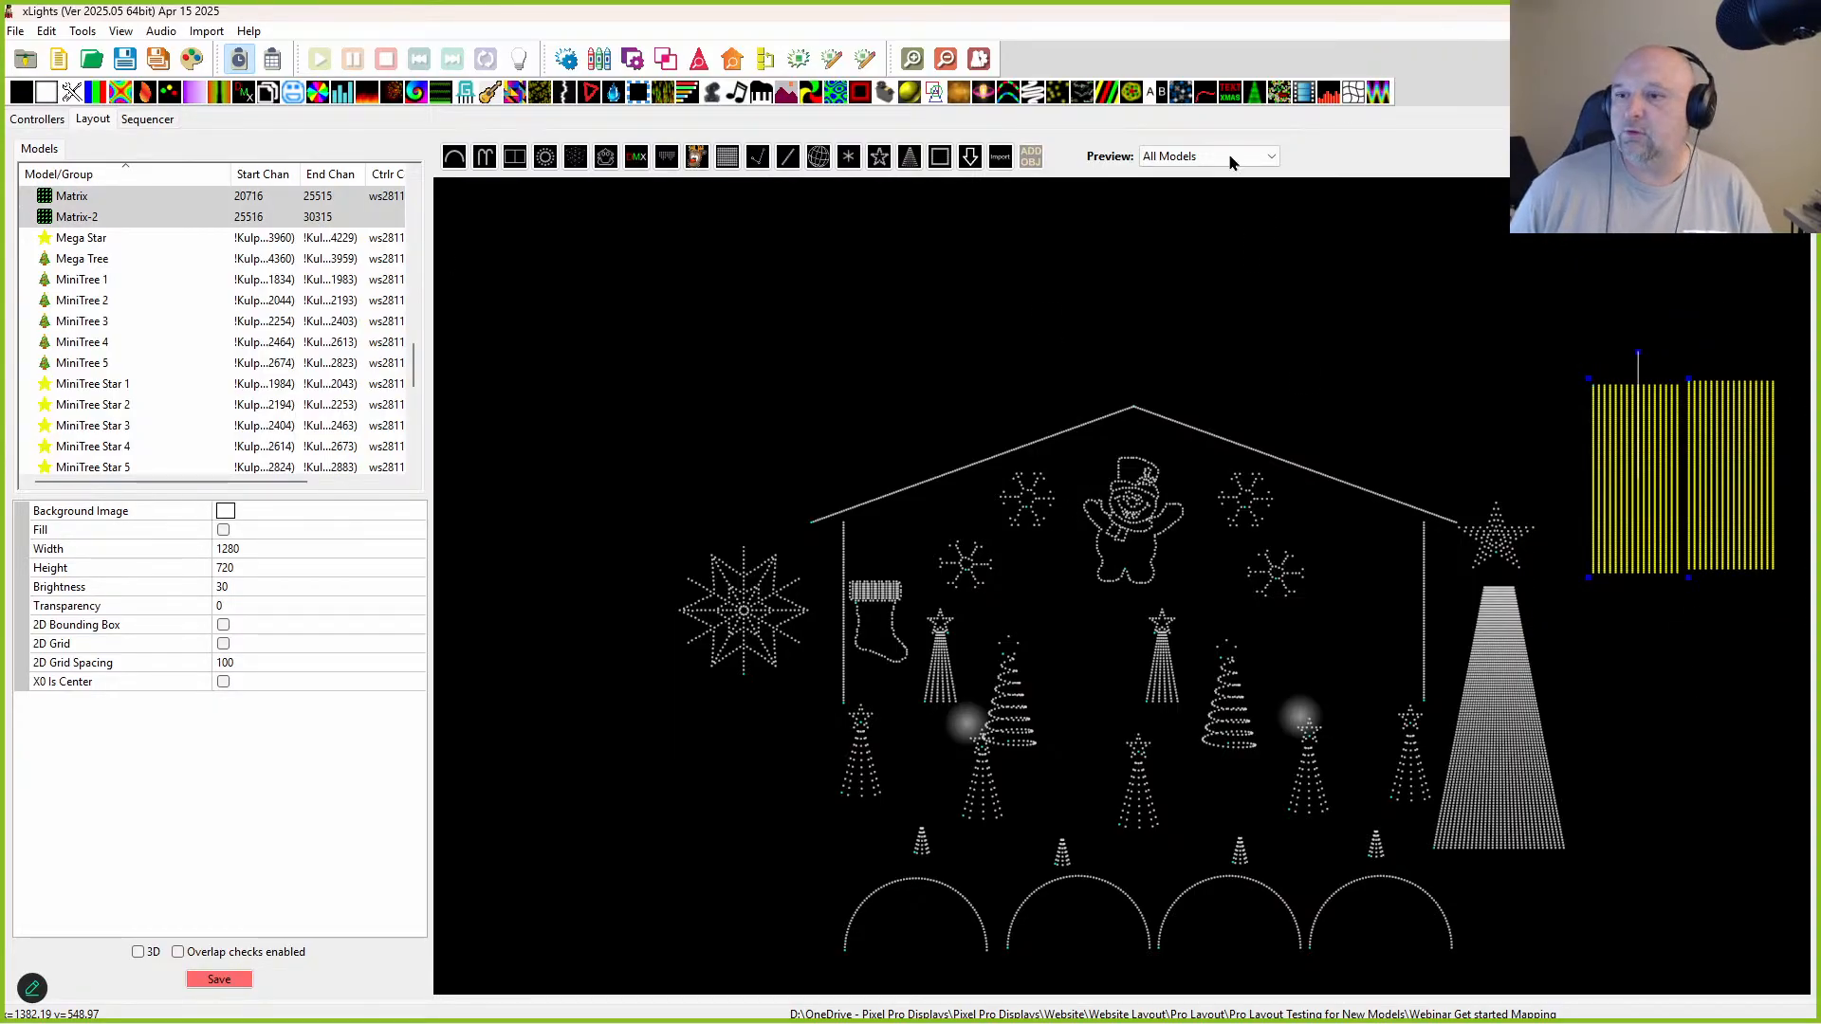
left_click(1520, 751)
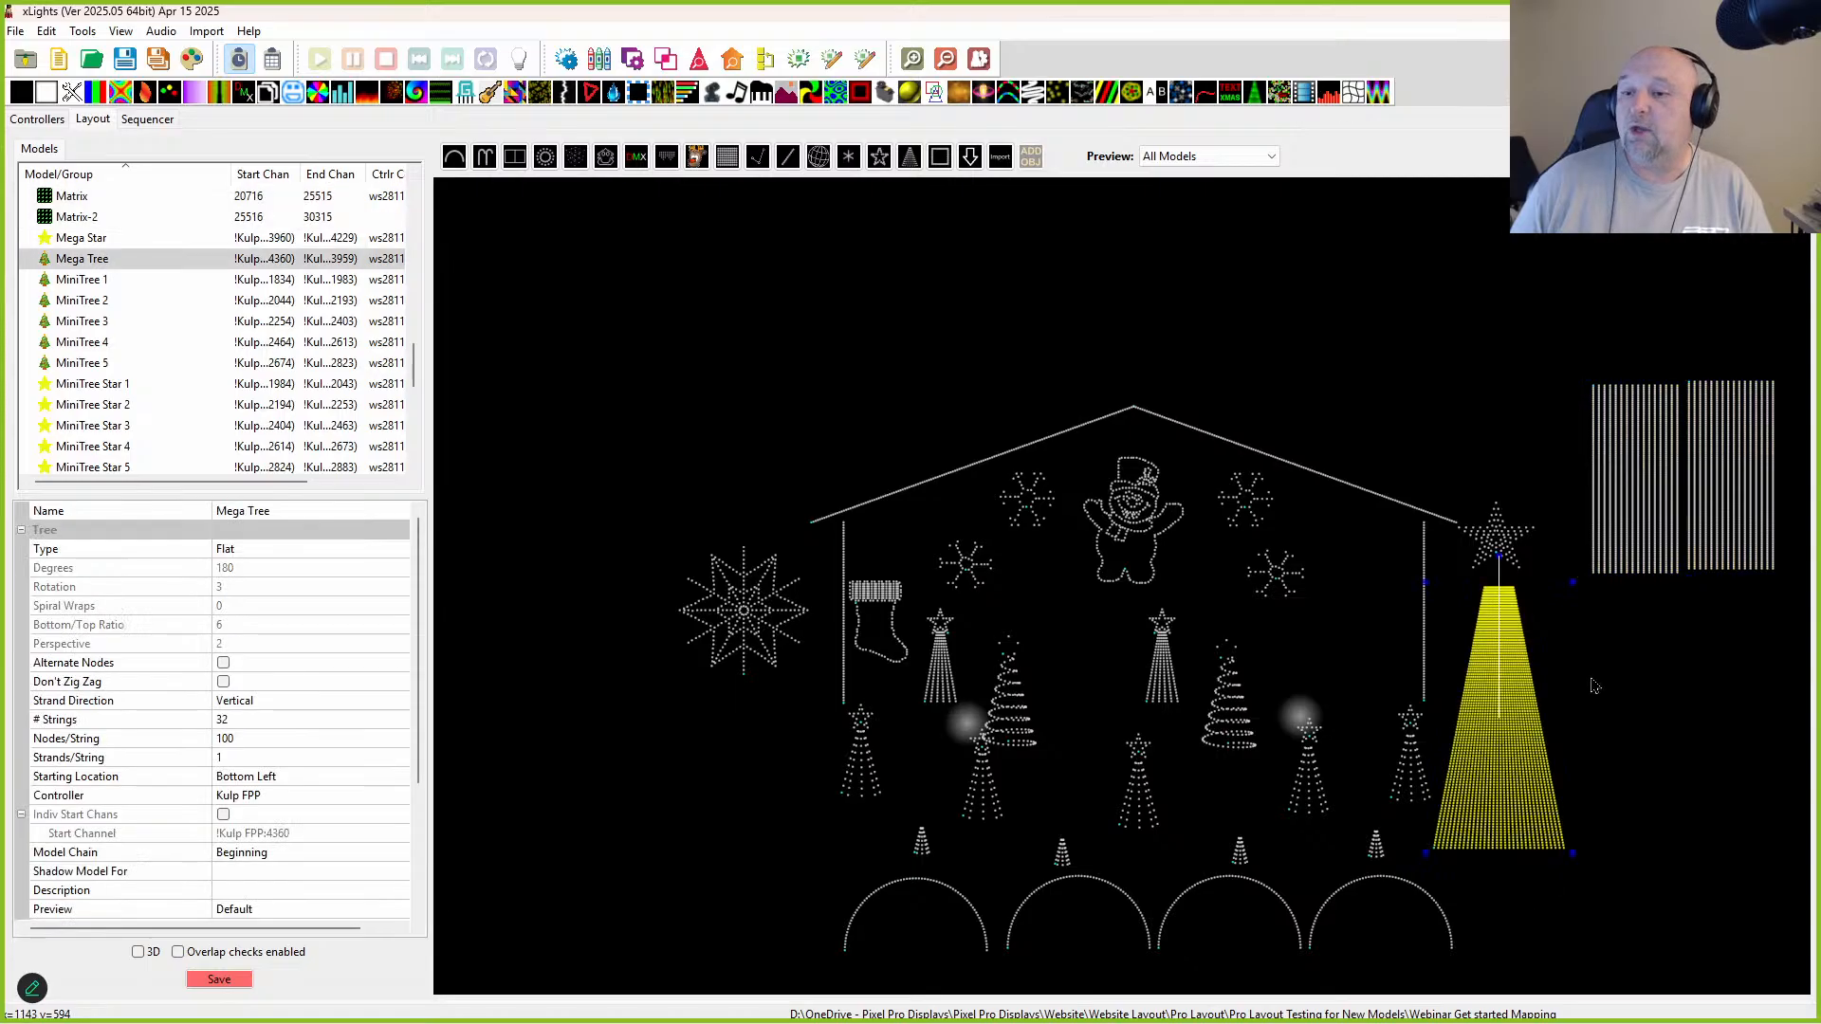
left_click_drag(1536, 335, 1766, 634)
left_click_drag(1544, 298, 1807, 676)
key("Delete")
key("Return")
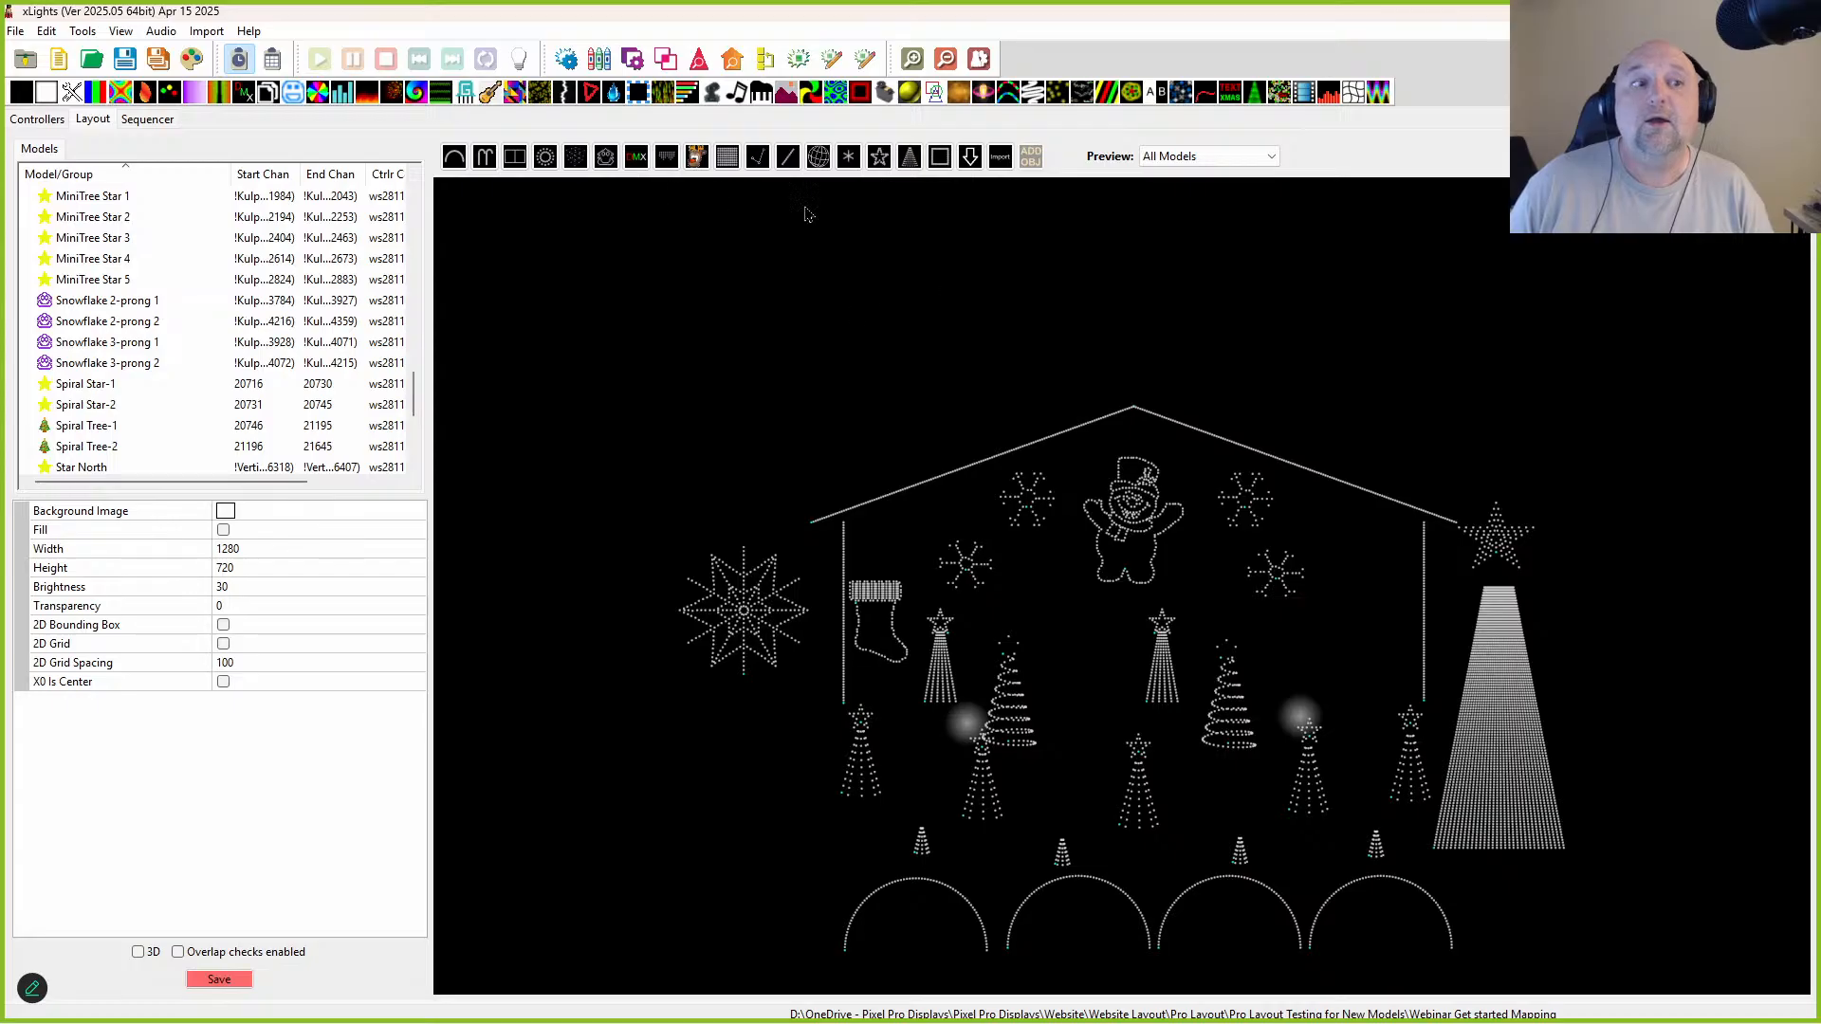
Step: Select most of the house display's models together and view the bulk edit Controller Port settings without applying any changes
left_click_drag(799, 436, 1647, 887)
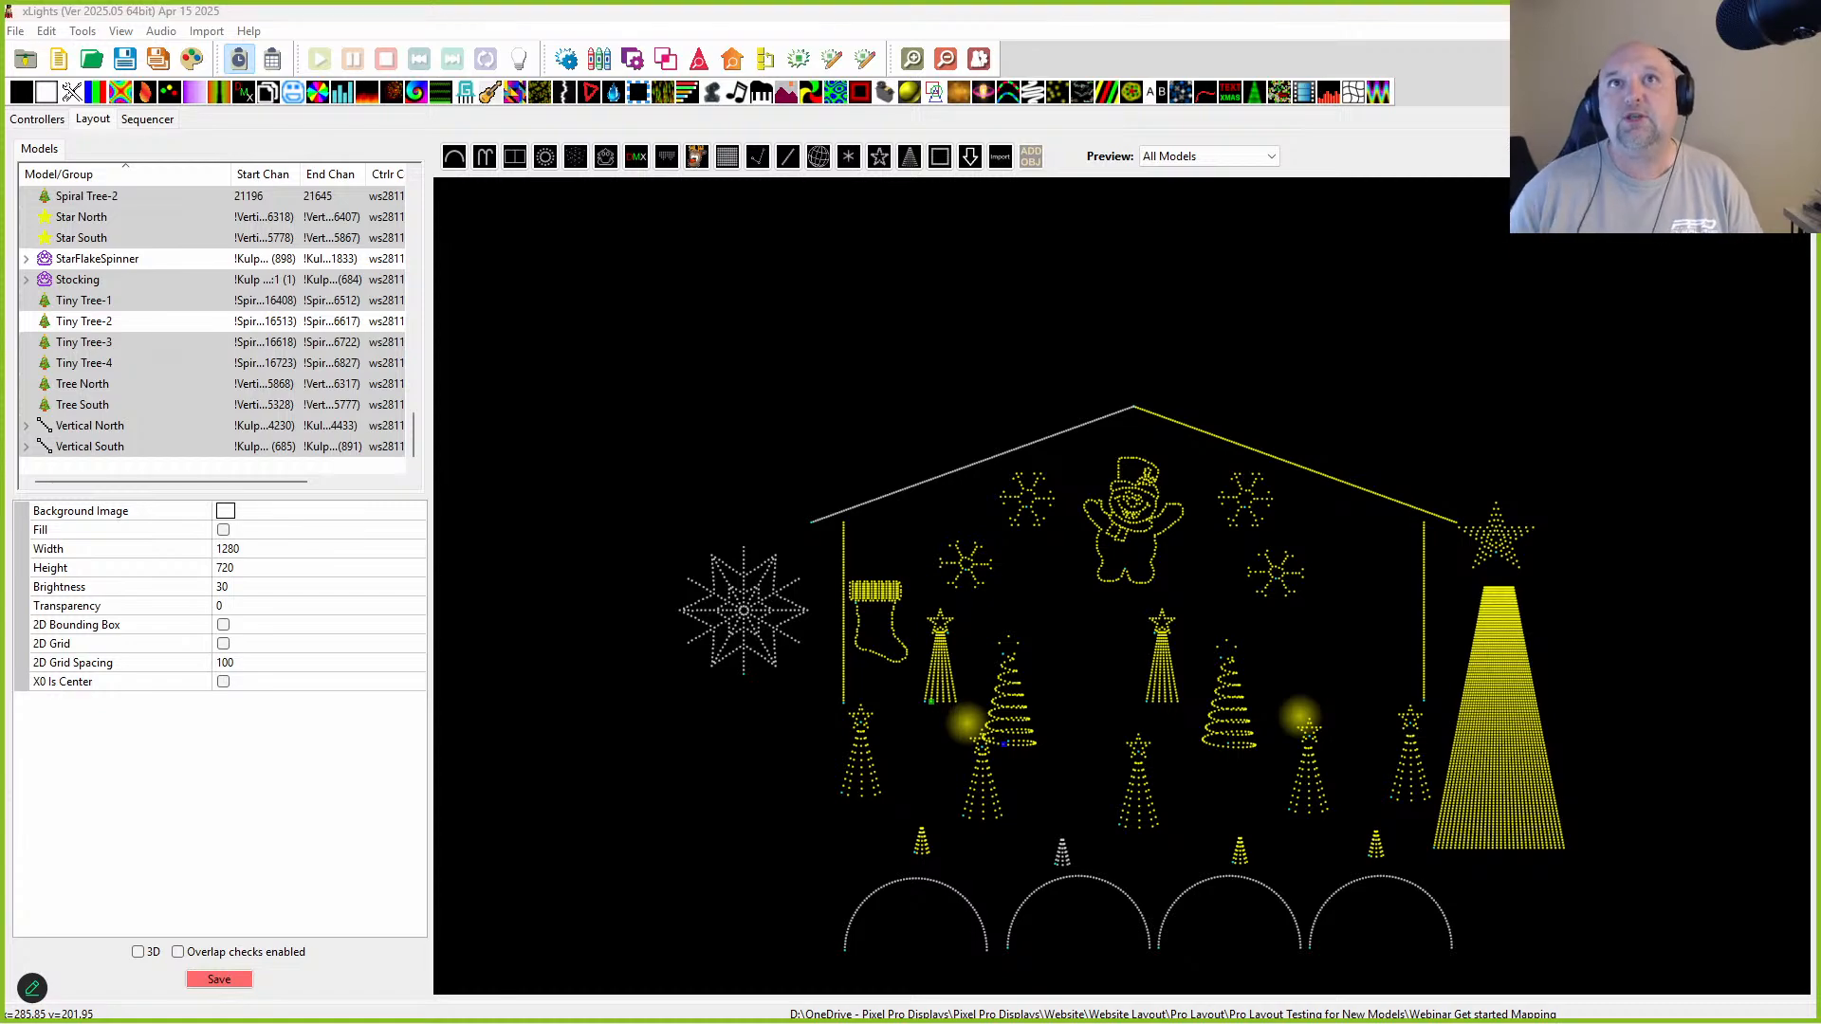
right_click(1205, 801)
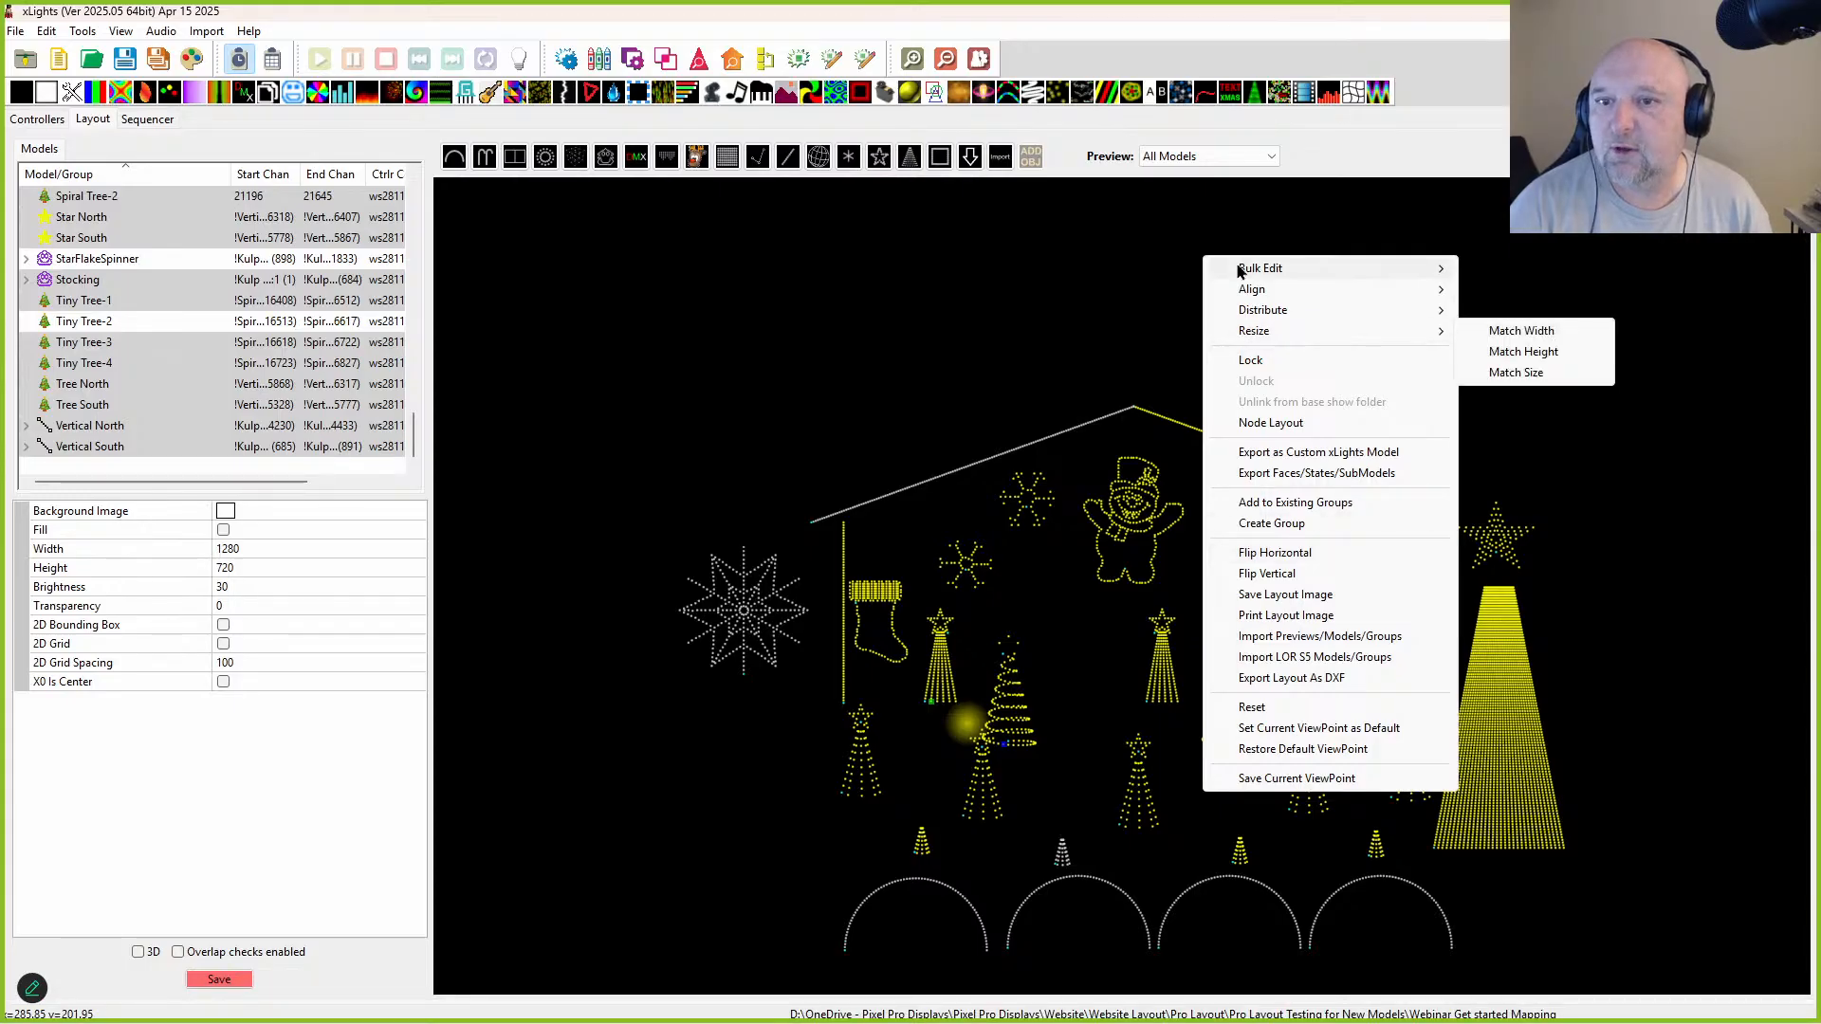
mouse_move(1251, 269)
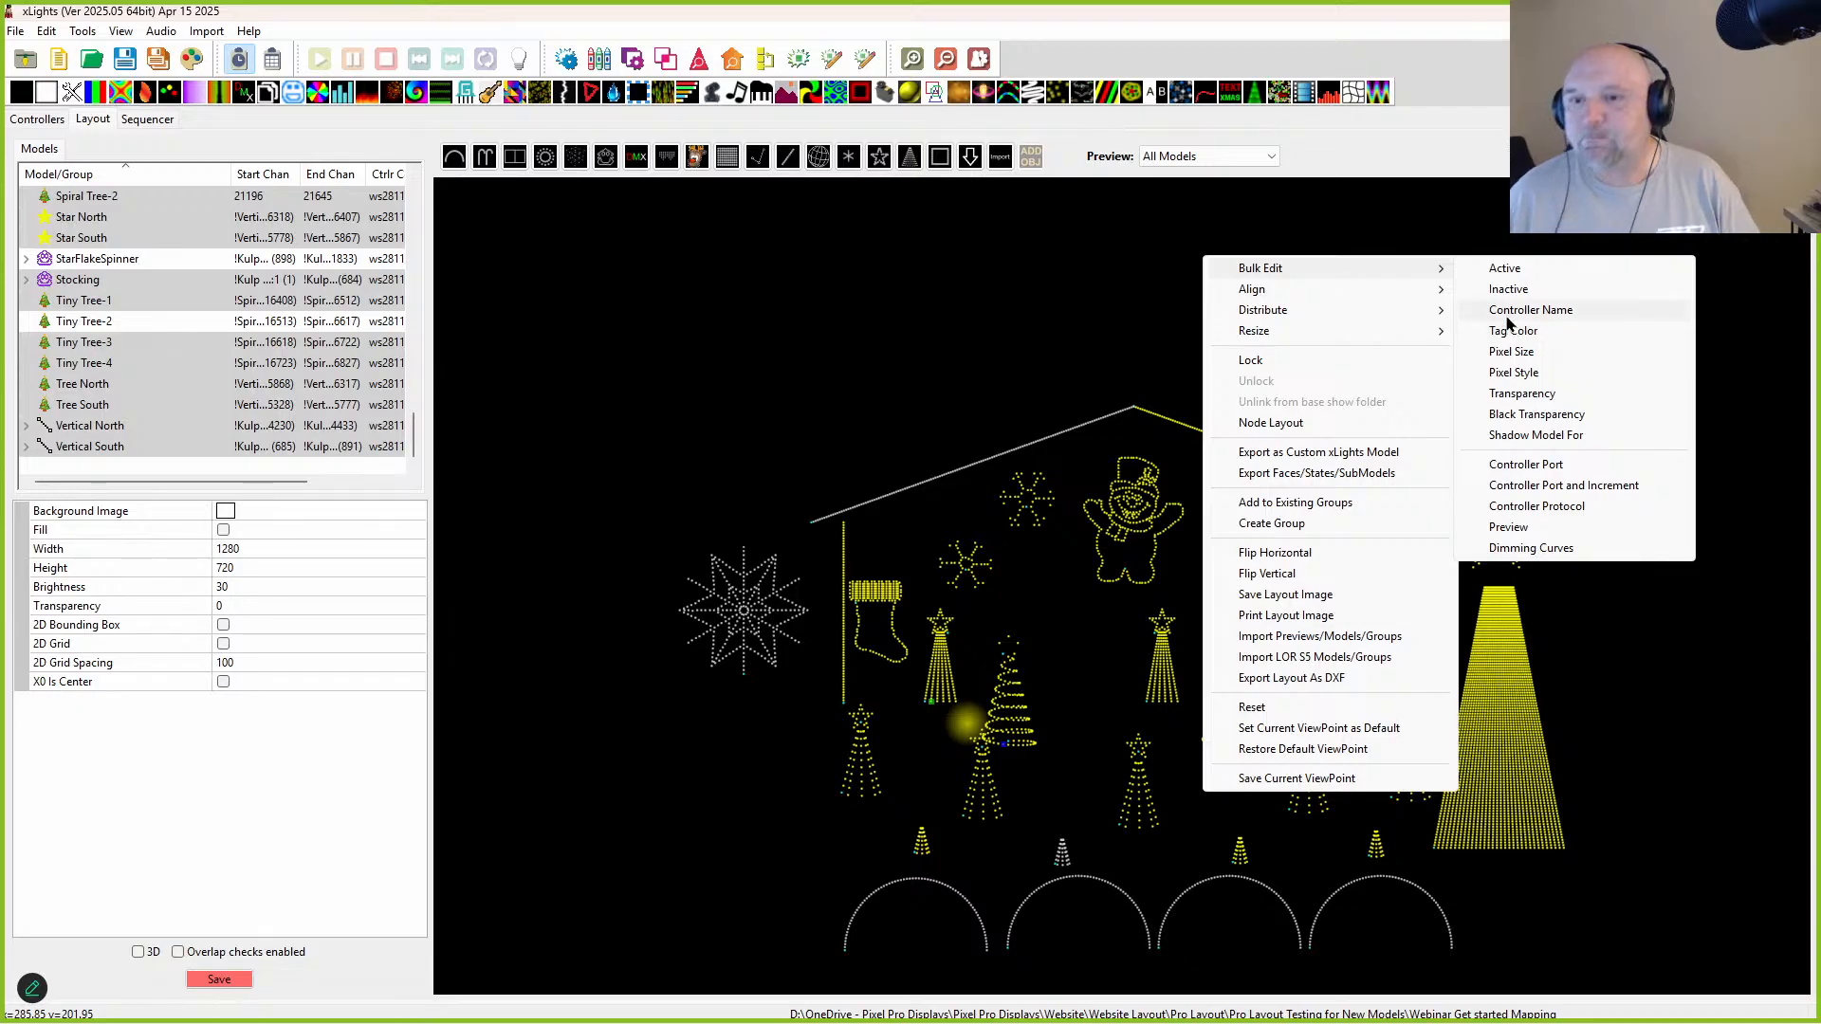
left_click(1529, 465)
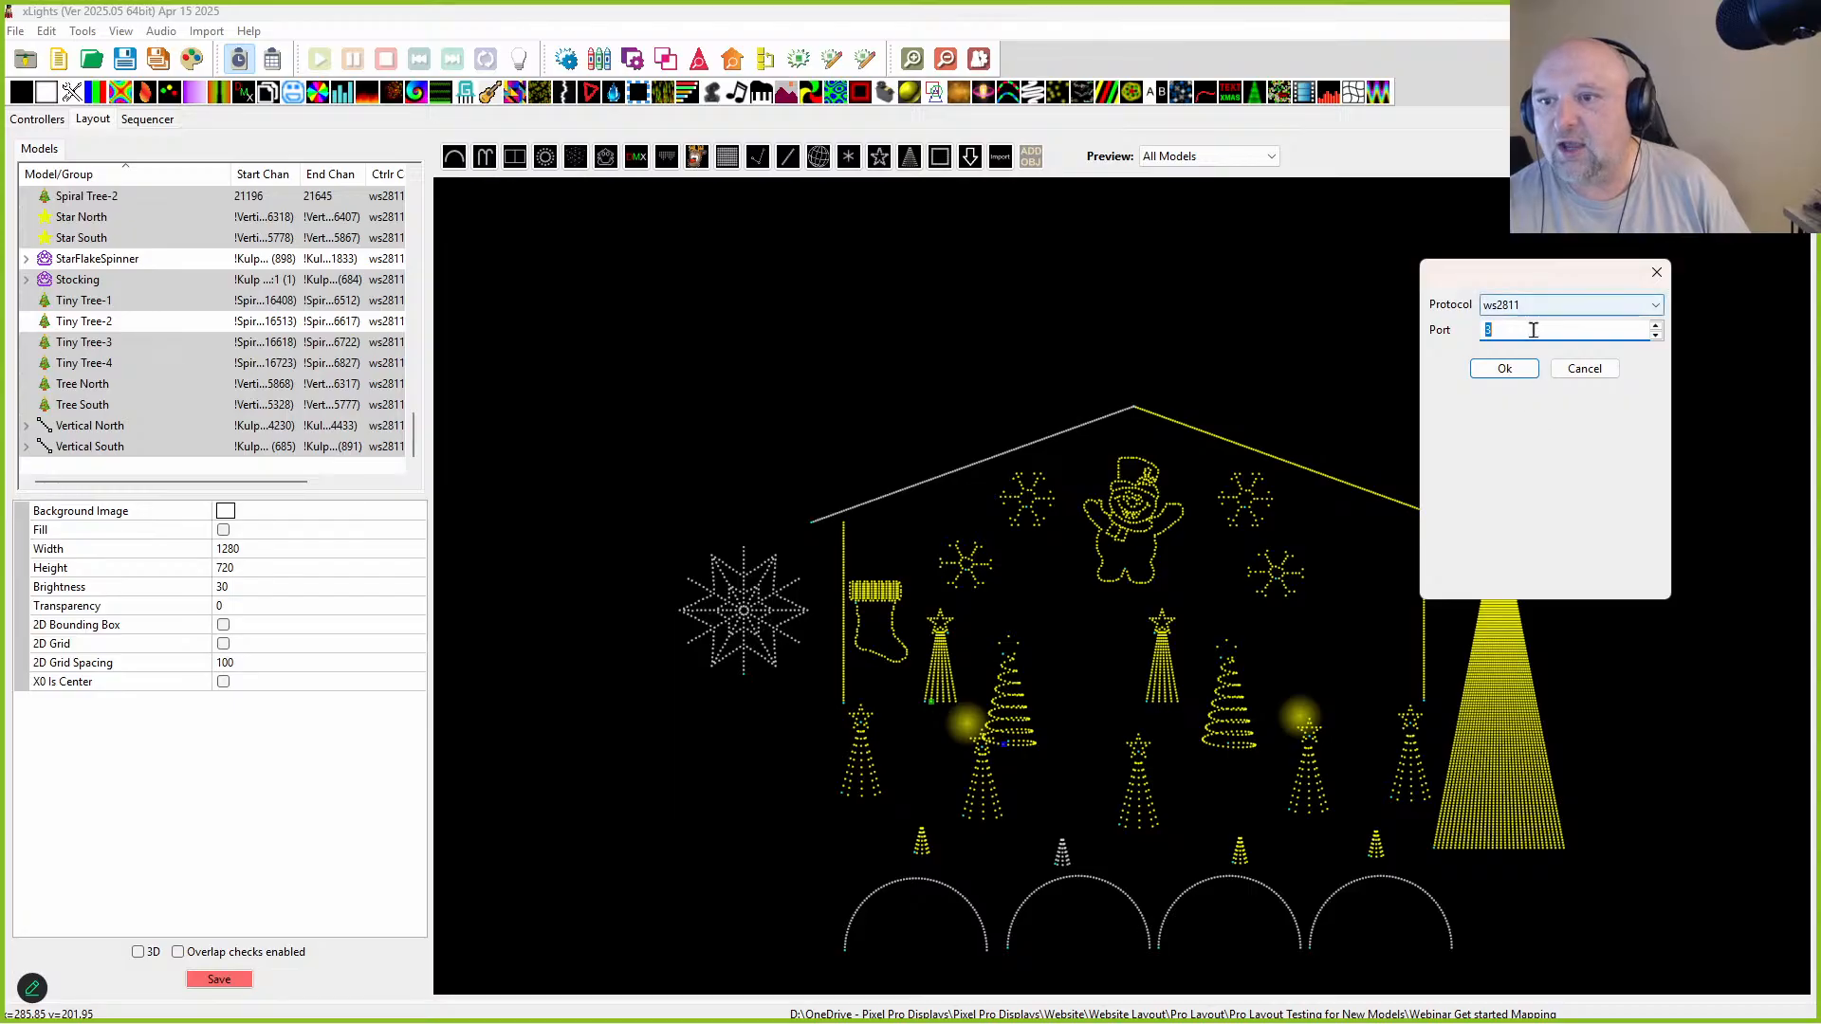
left_click(1599, 371)
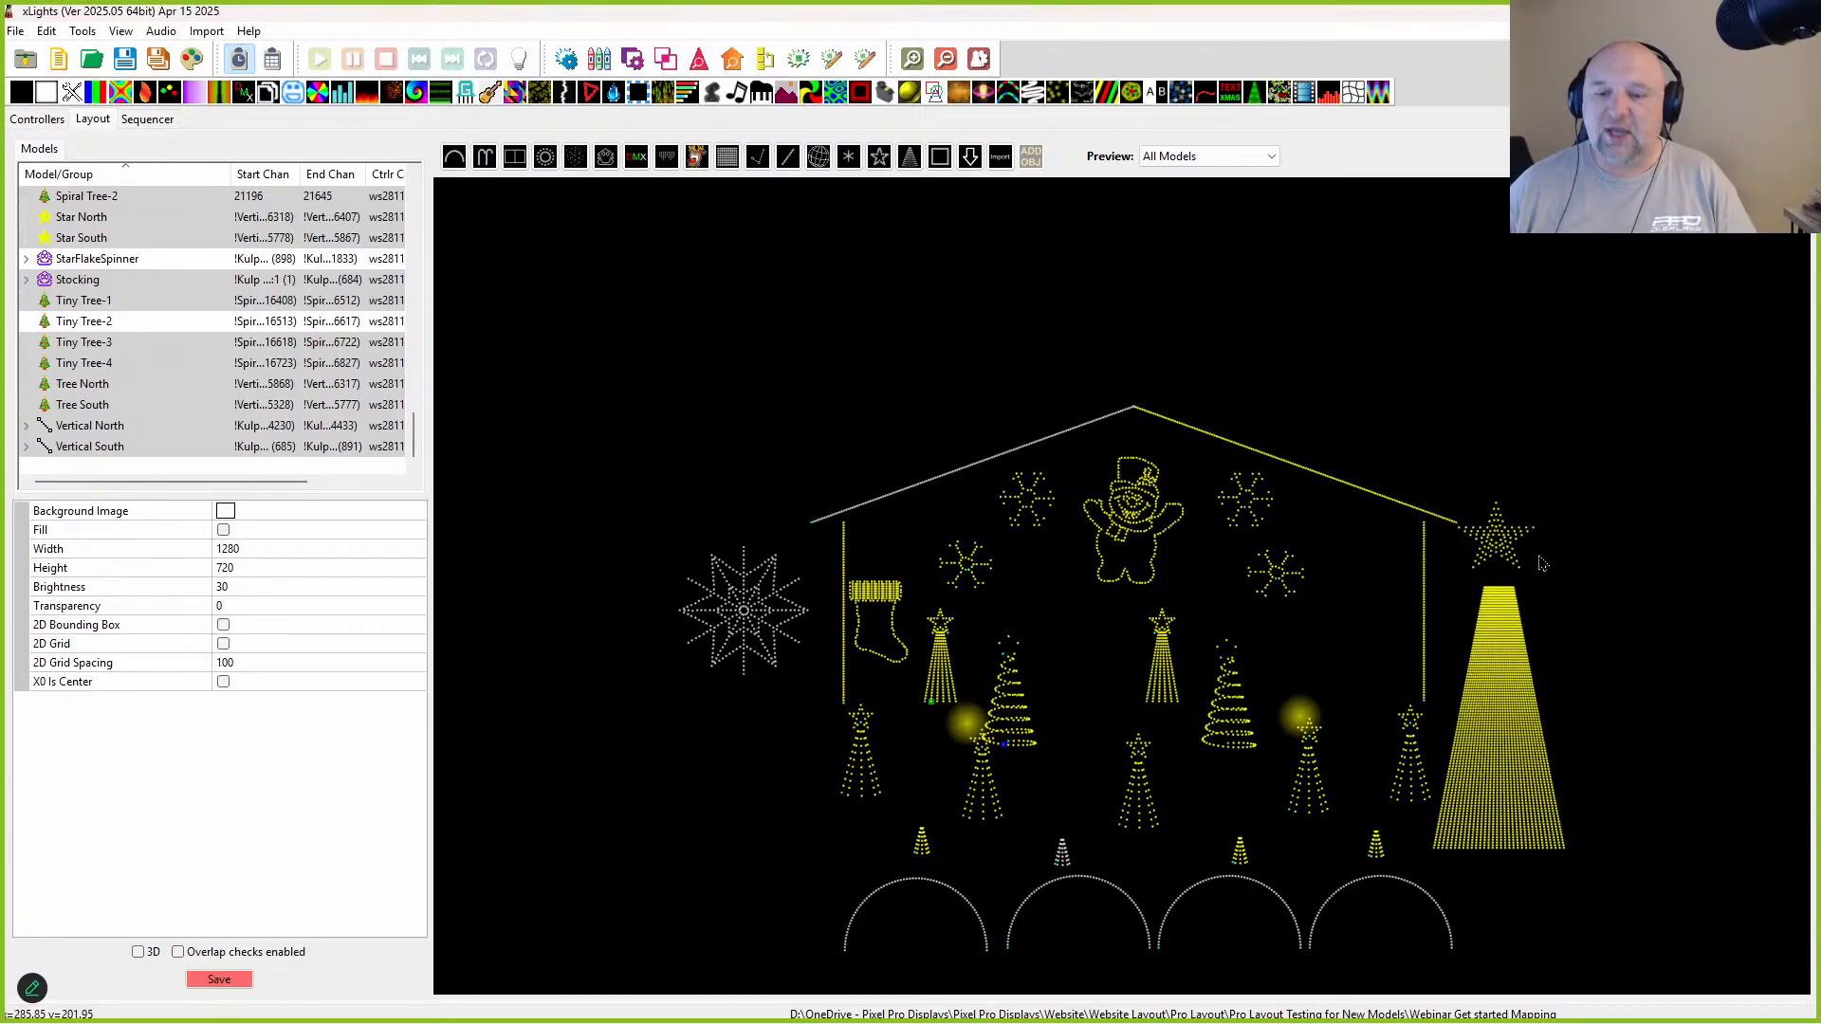
left_click(650, 808)
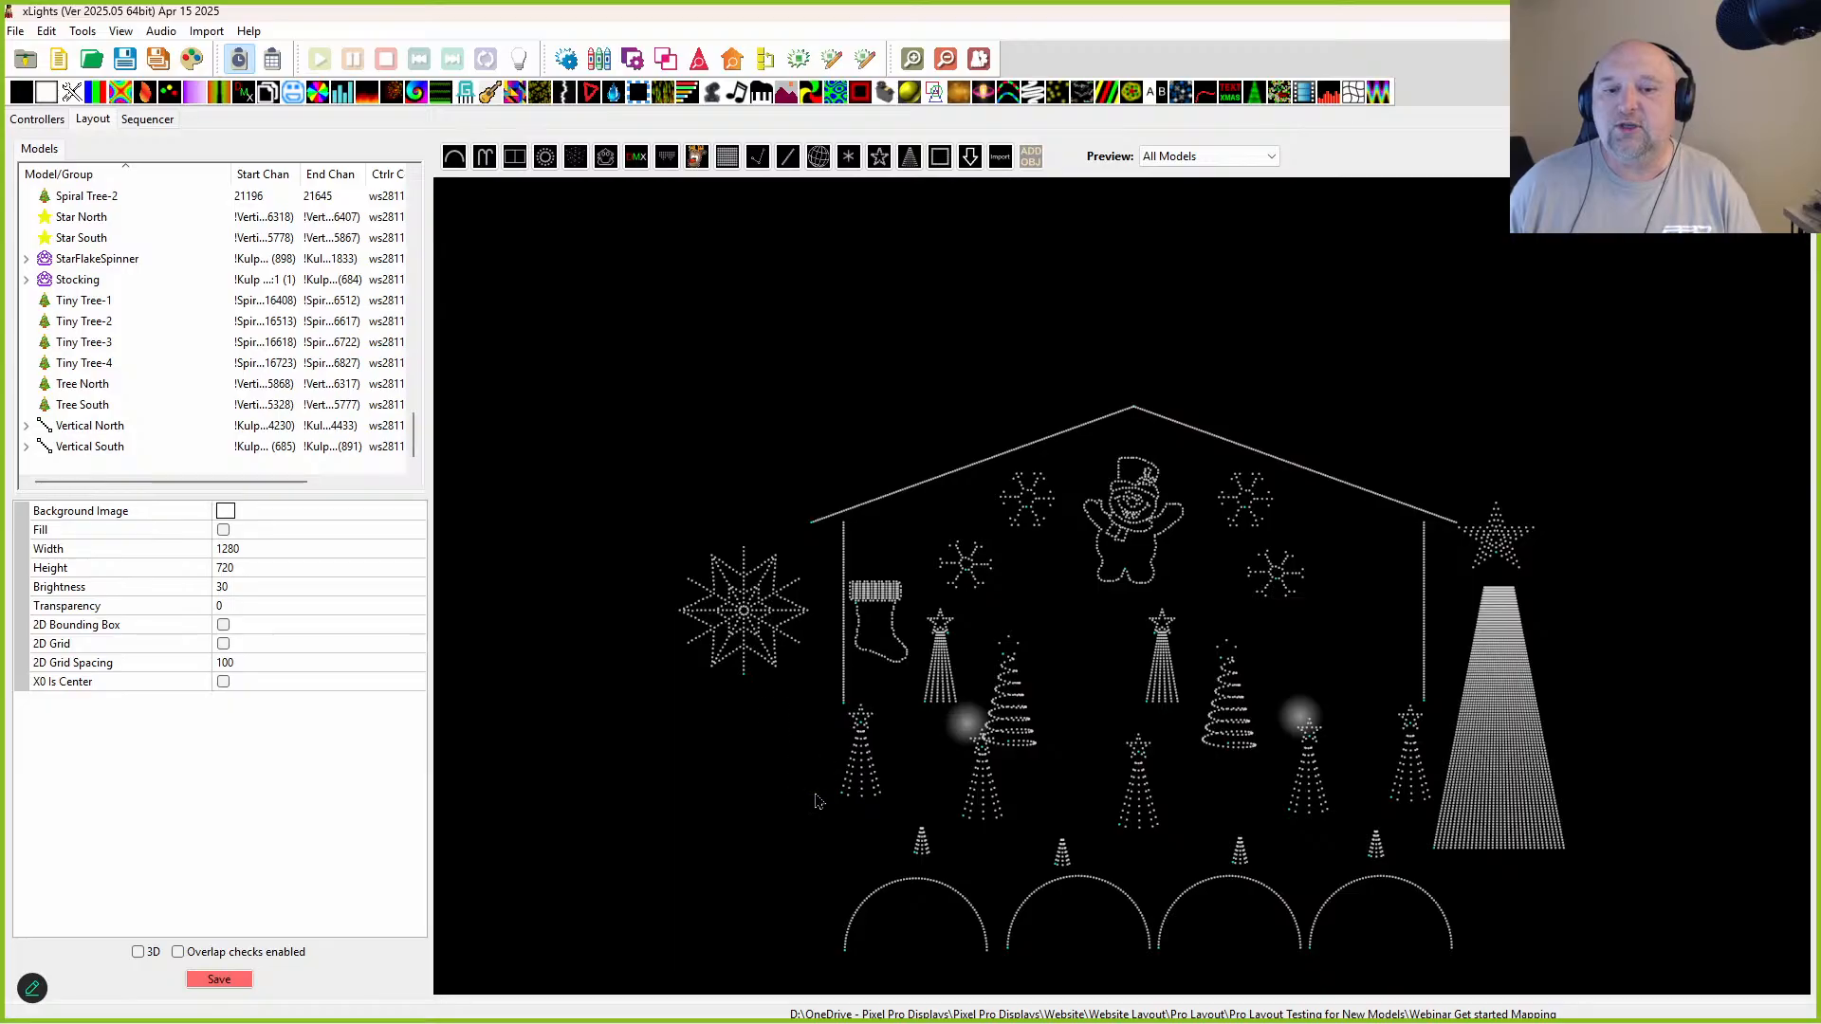
Step: Select MiniTree 1 together with its star and view the bulk edit options for them
left_click_drag(794, 694, 889, 828)
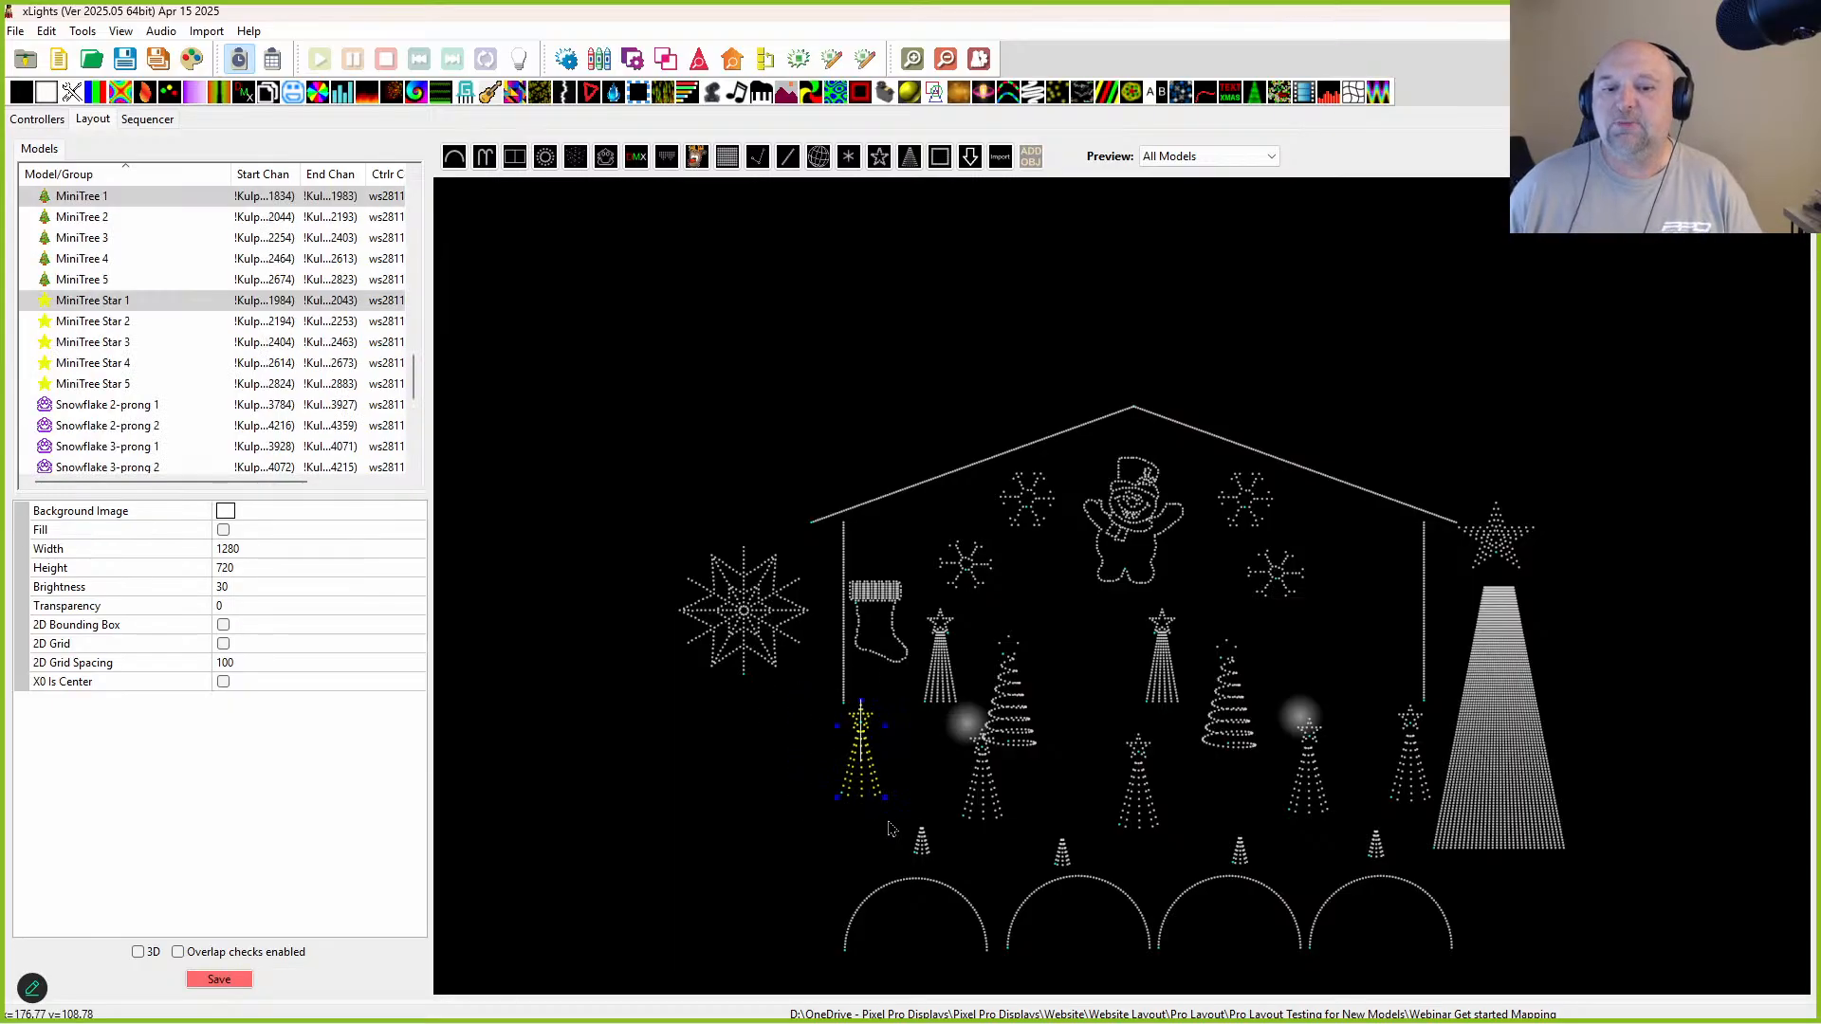
right_click(859, 799)
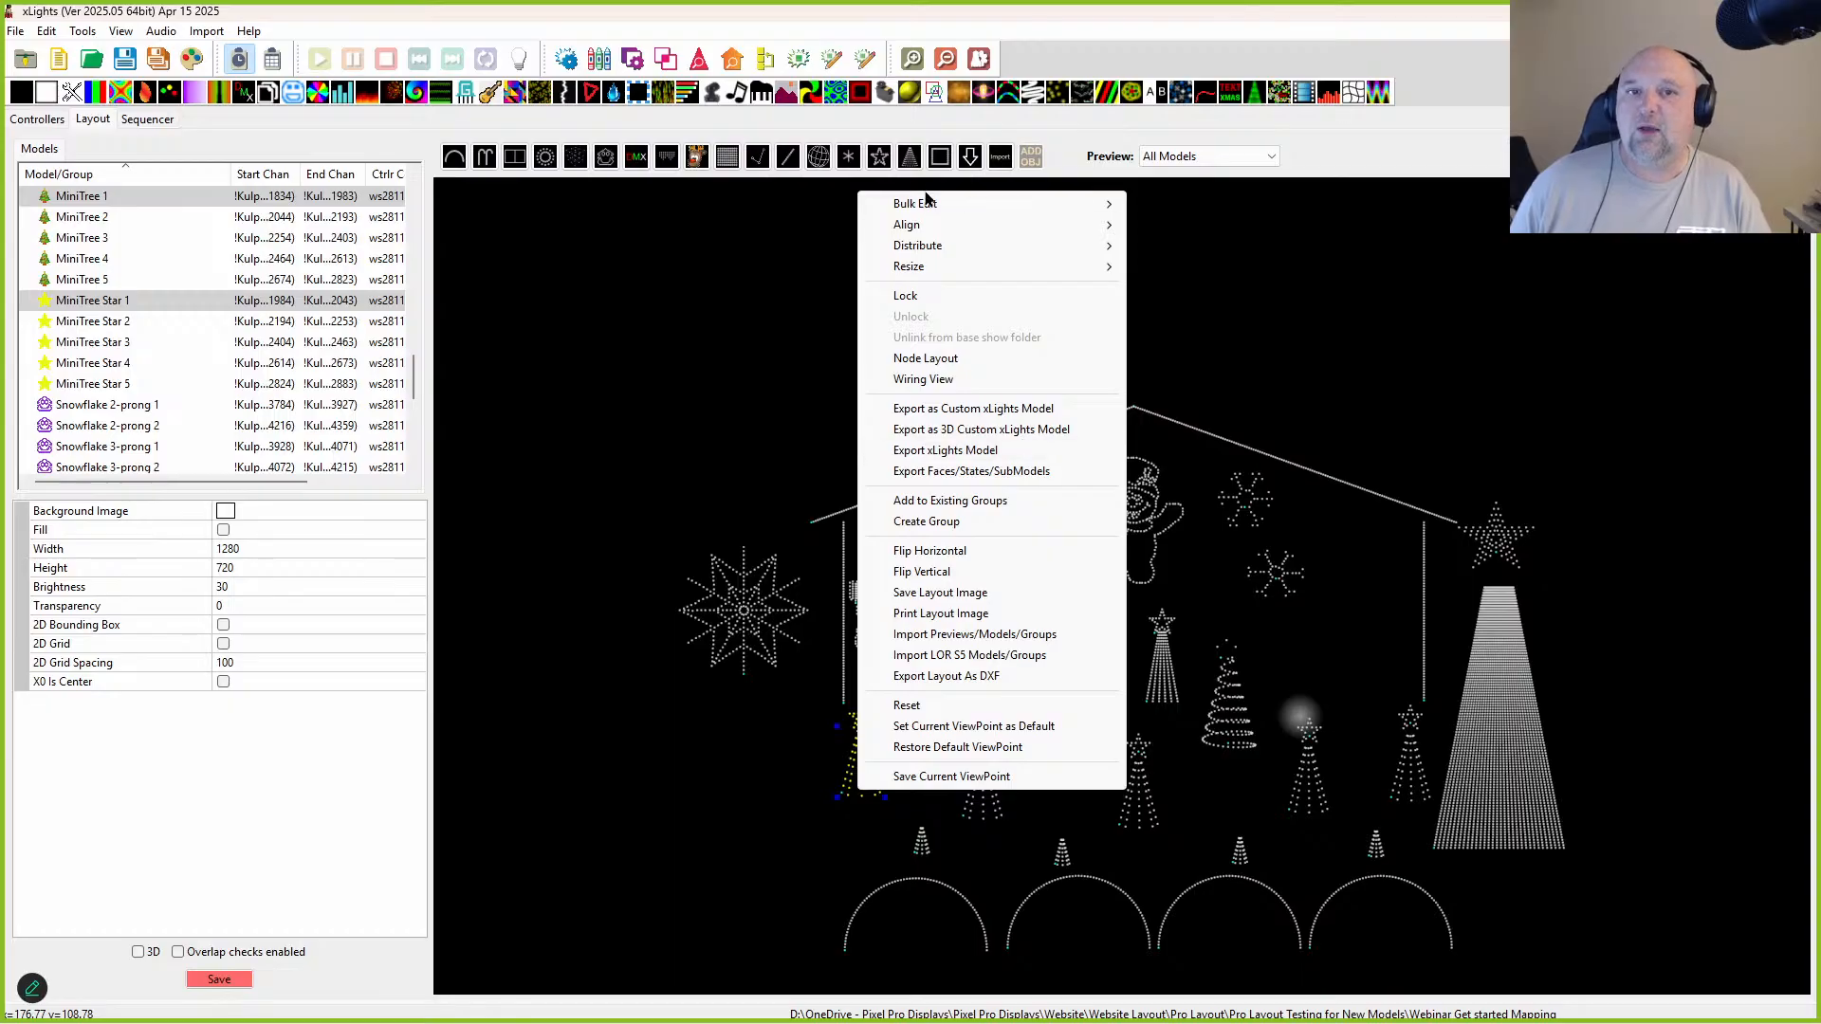
mouse_move(958, 204)
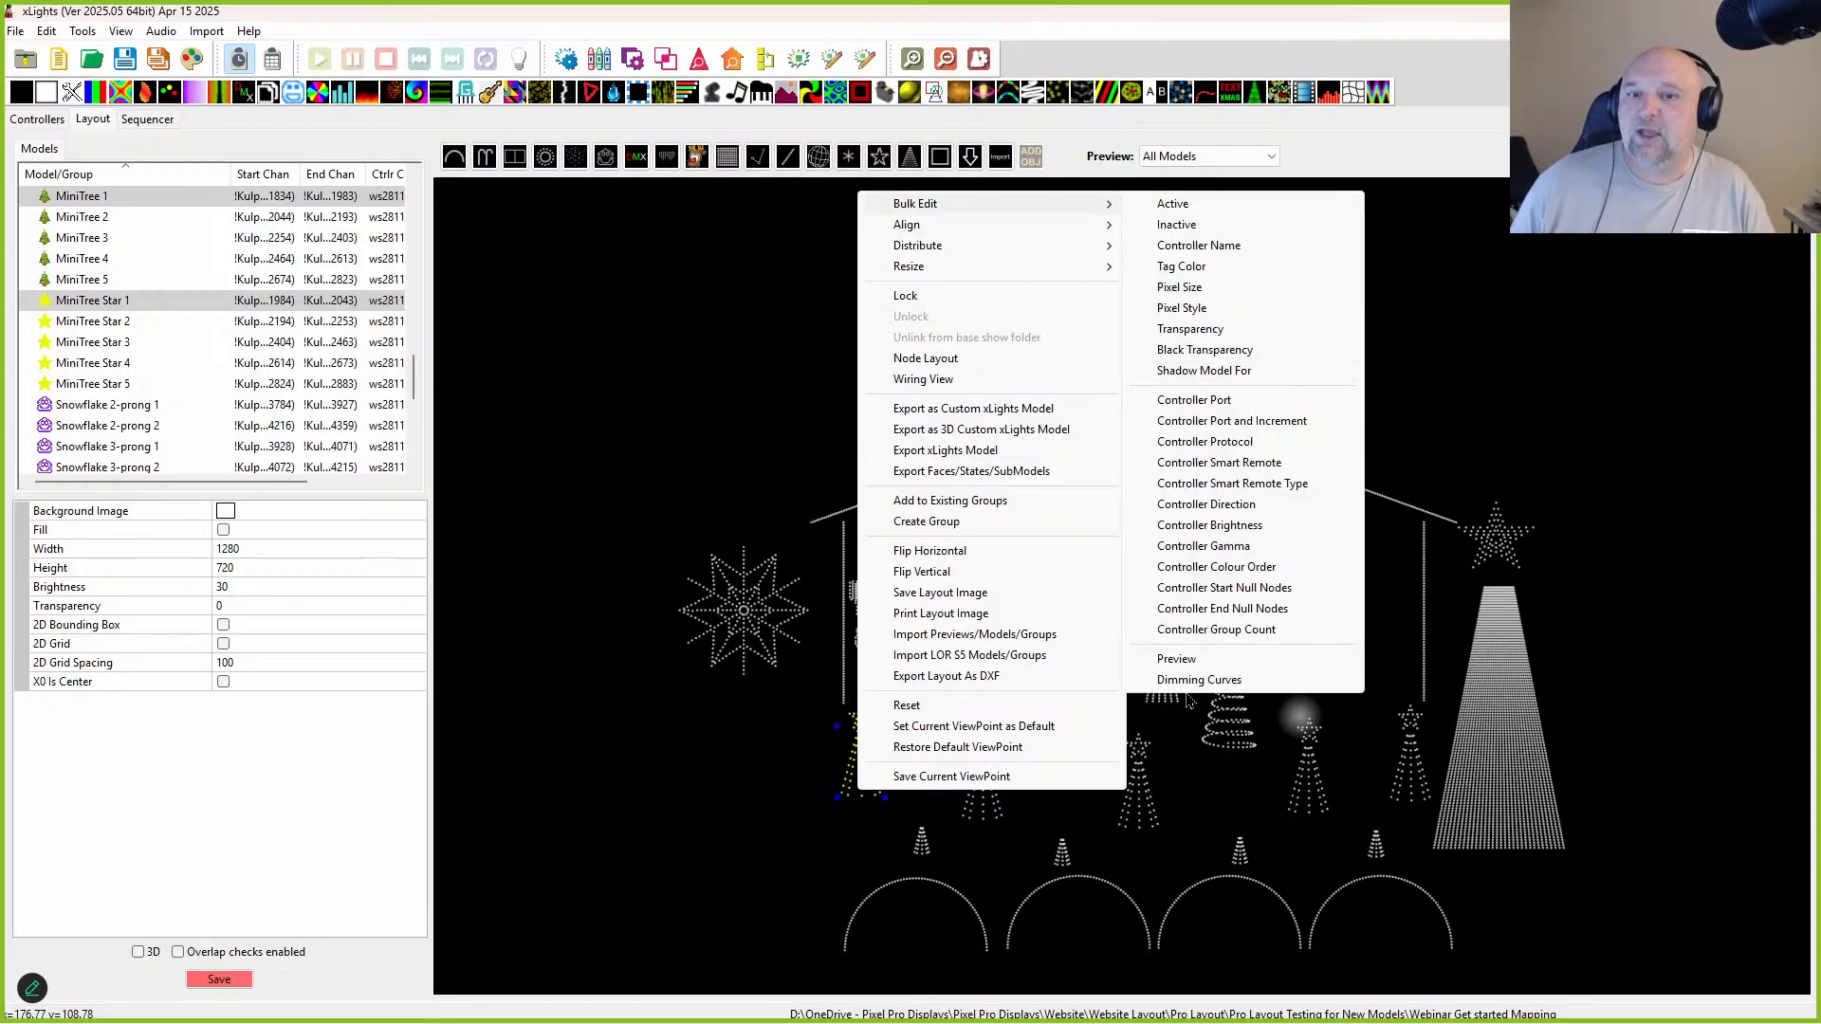
Step: Bulk edit the controller port of MiniTree 1 and its star, using port 8 and the ws2811 protocol
left_click(1194, 400)
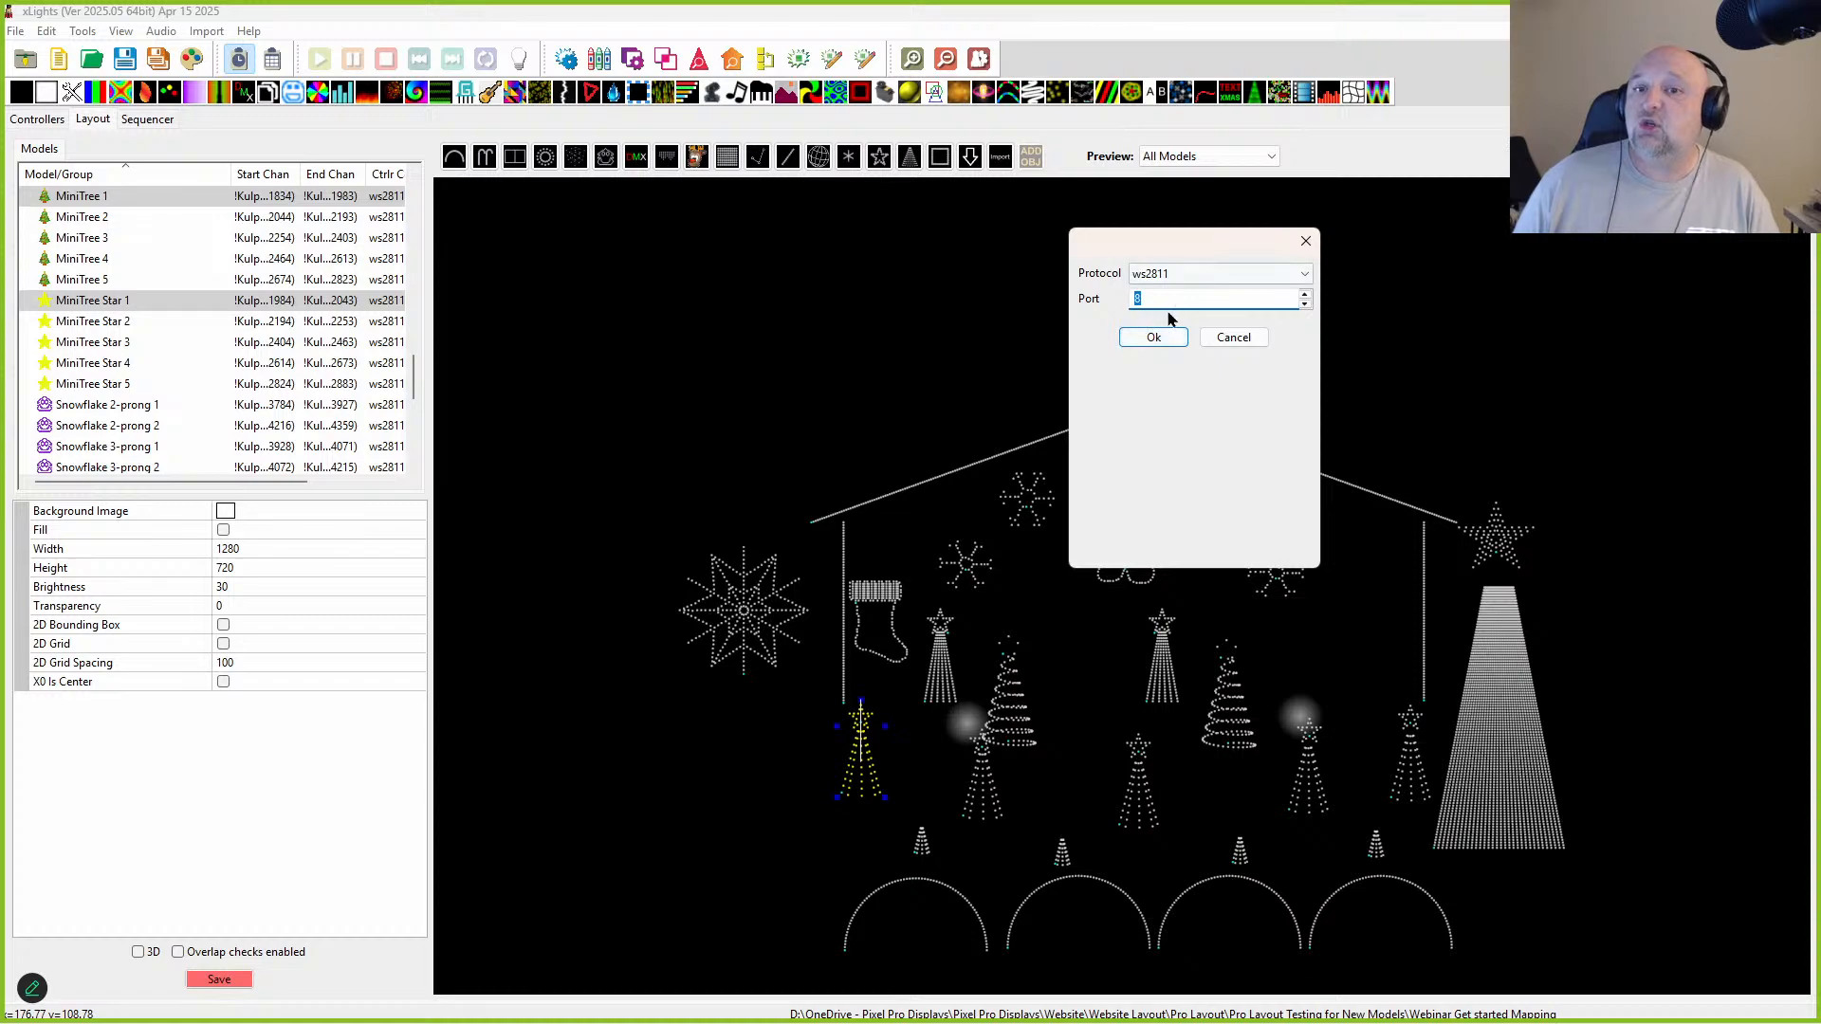
left_click(1153, 337)
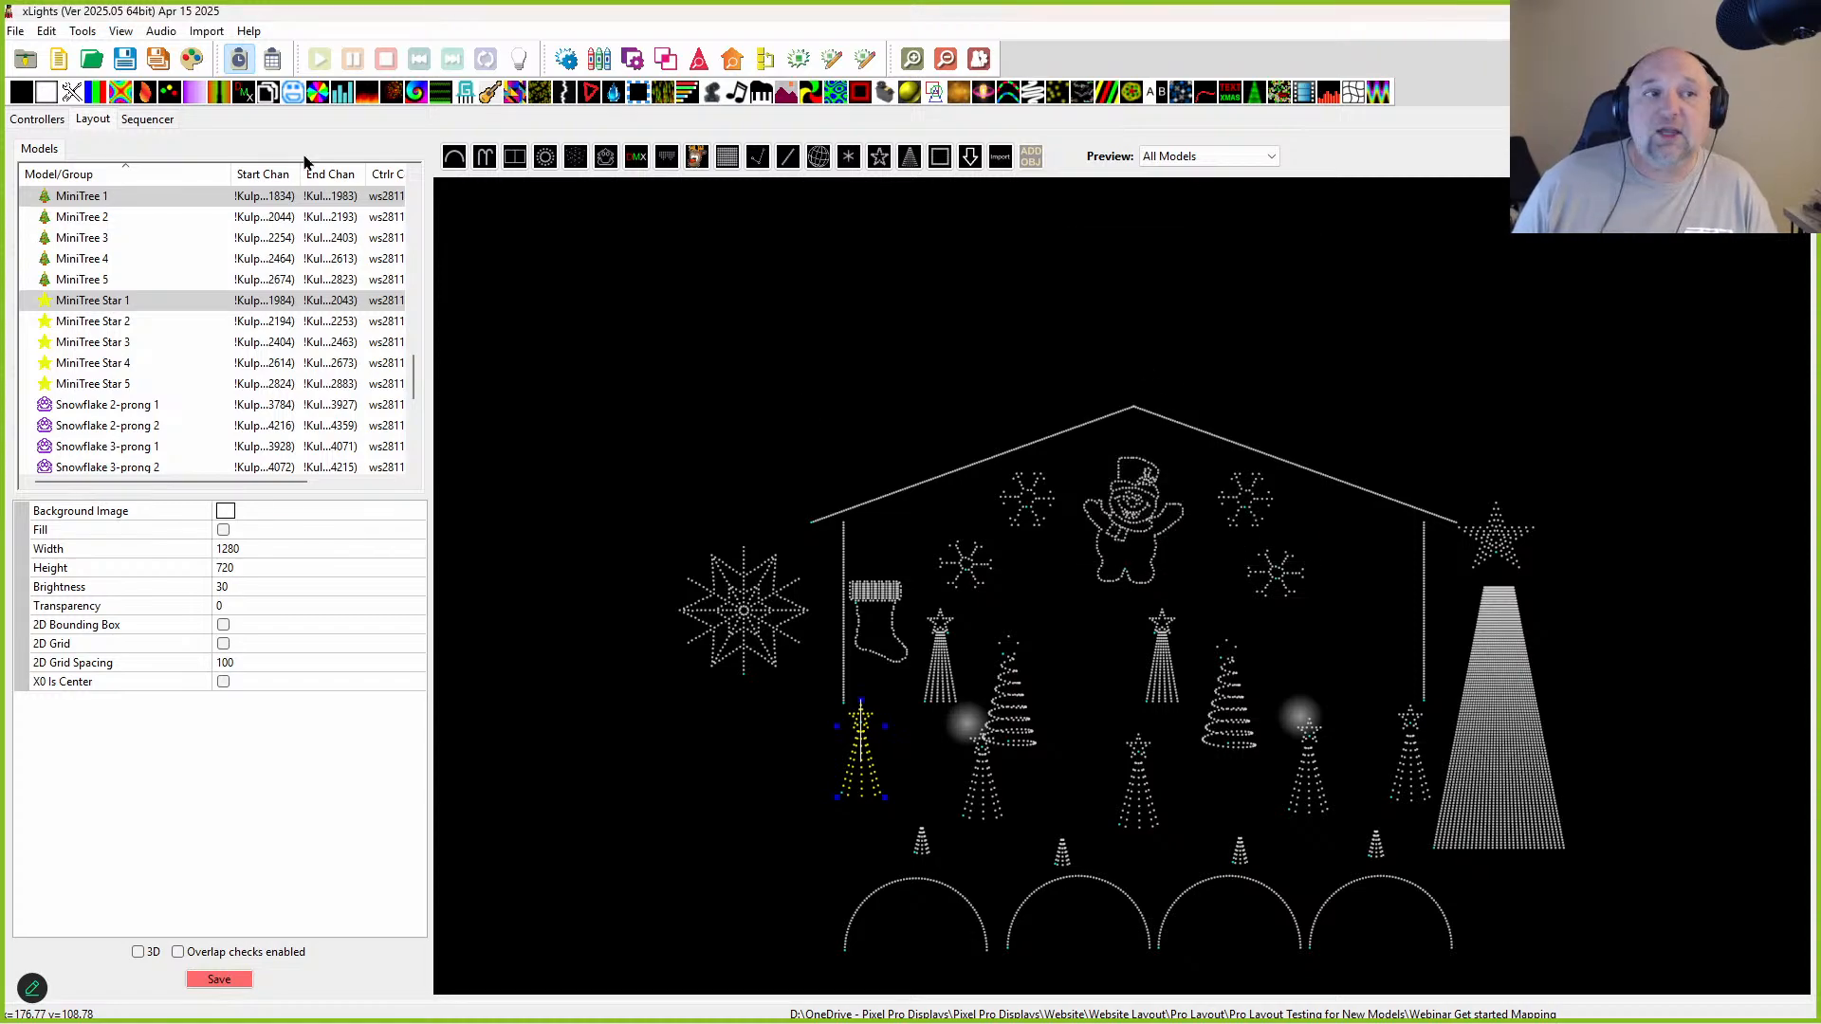
Step: Examine the visualised port assignments of the Verticals/Trees and Roofline WLED controllers
left_click(37, 119)
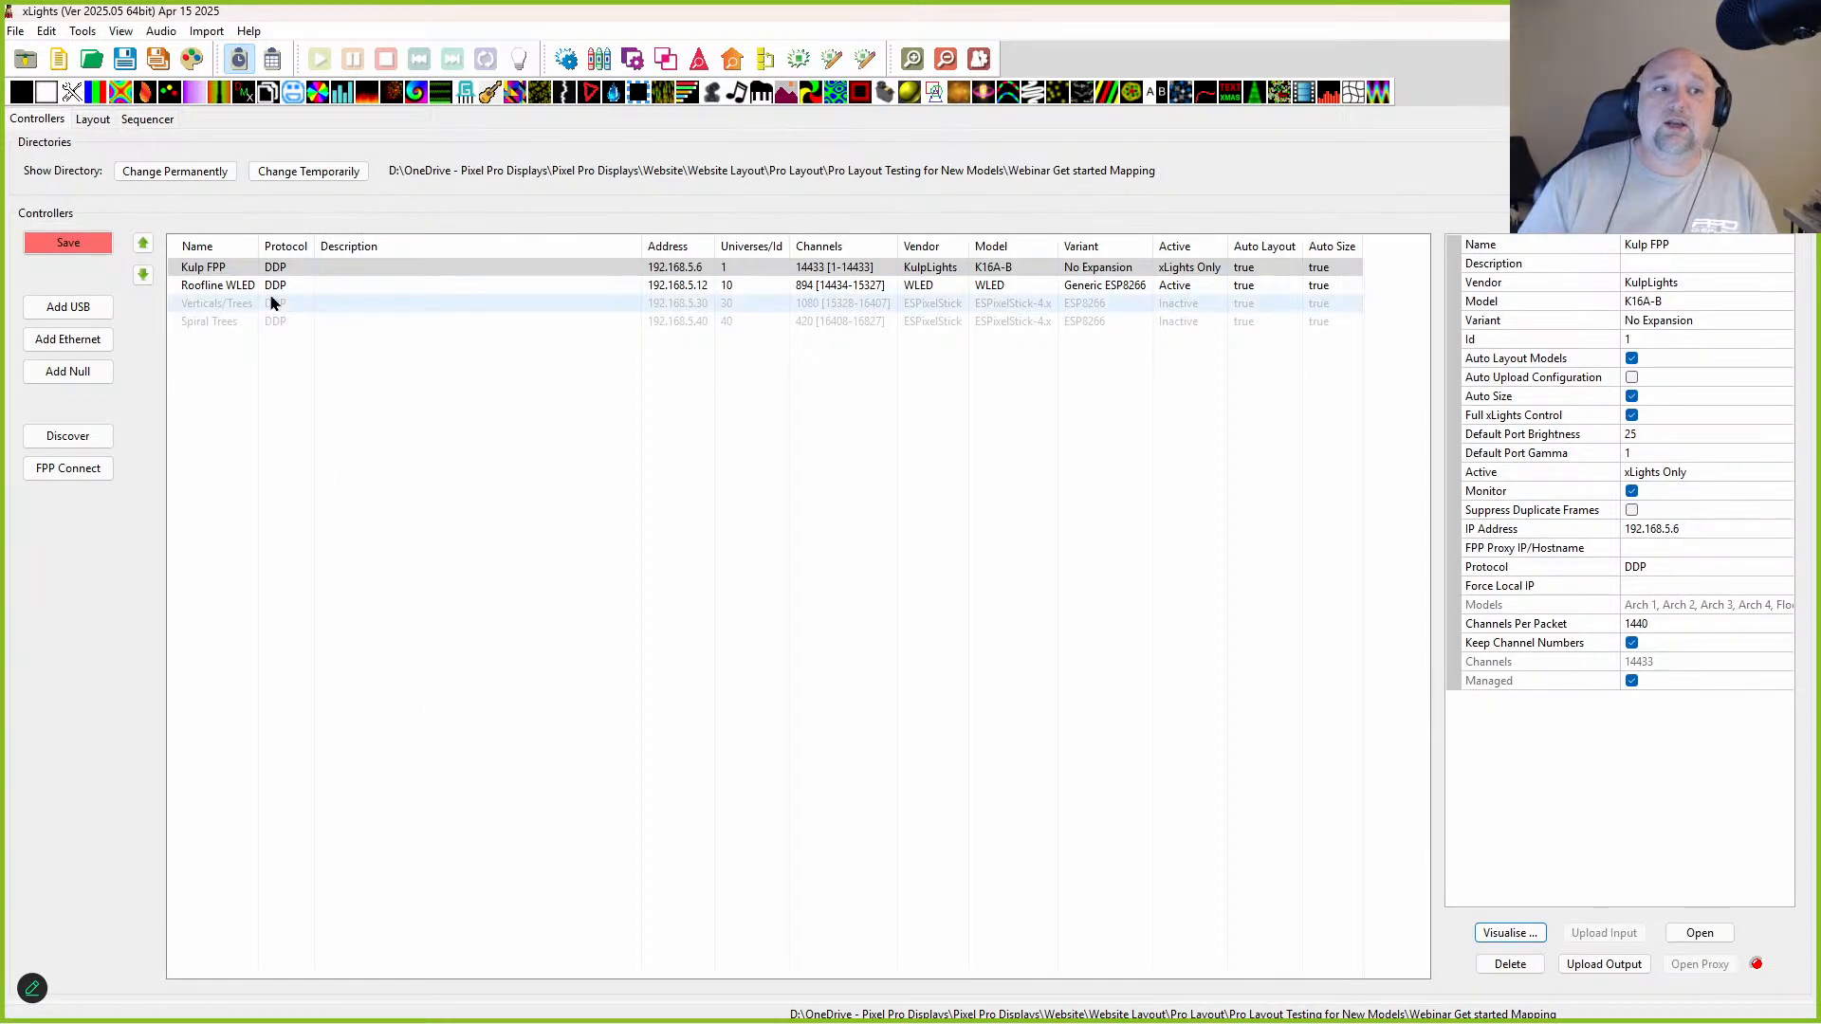
left_click(261, 289)
right_click(261, 290)
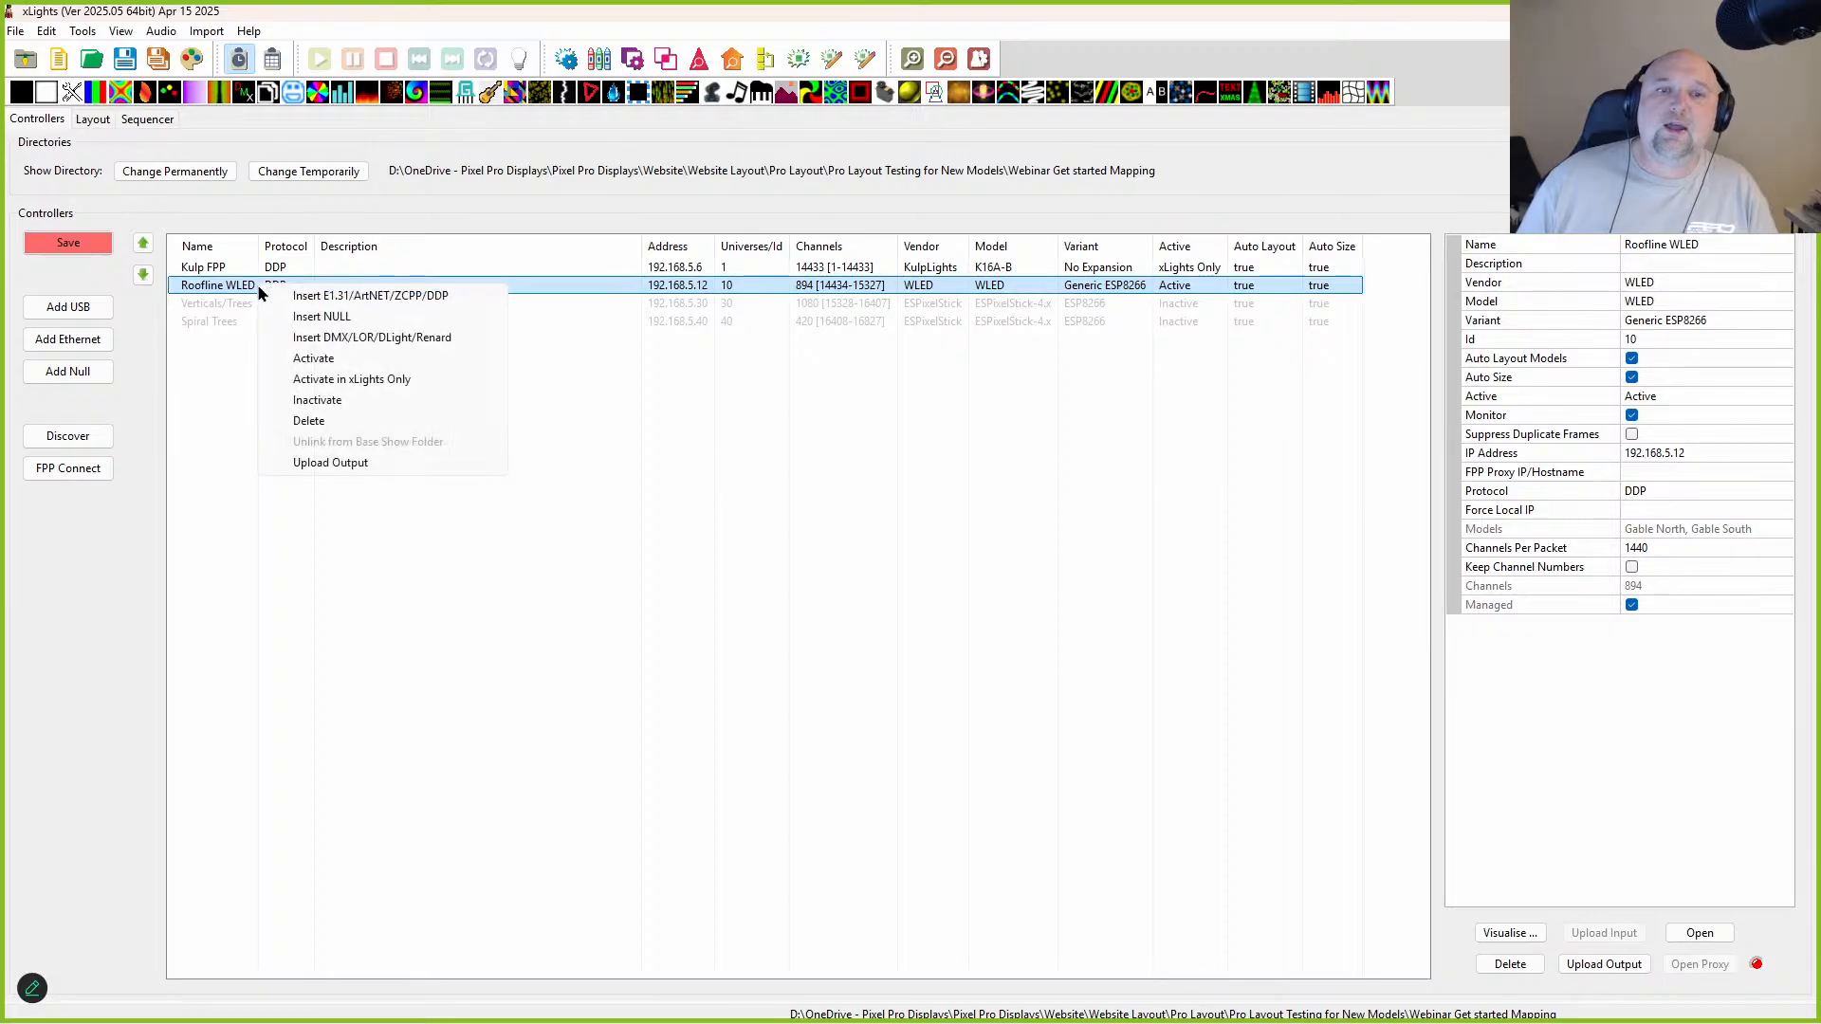
left_click(245, 303)
left_click(1510, 933)
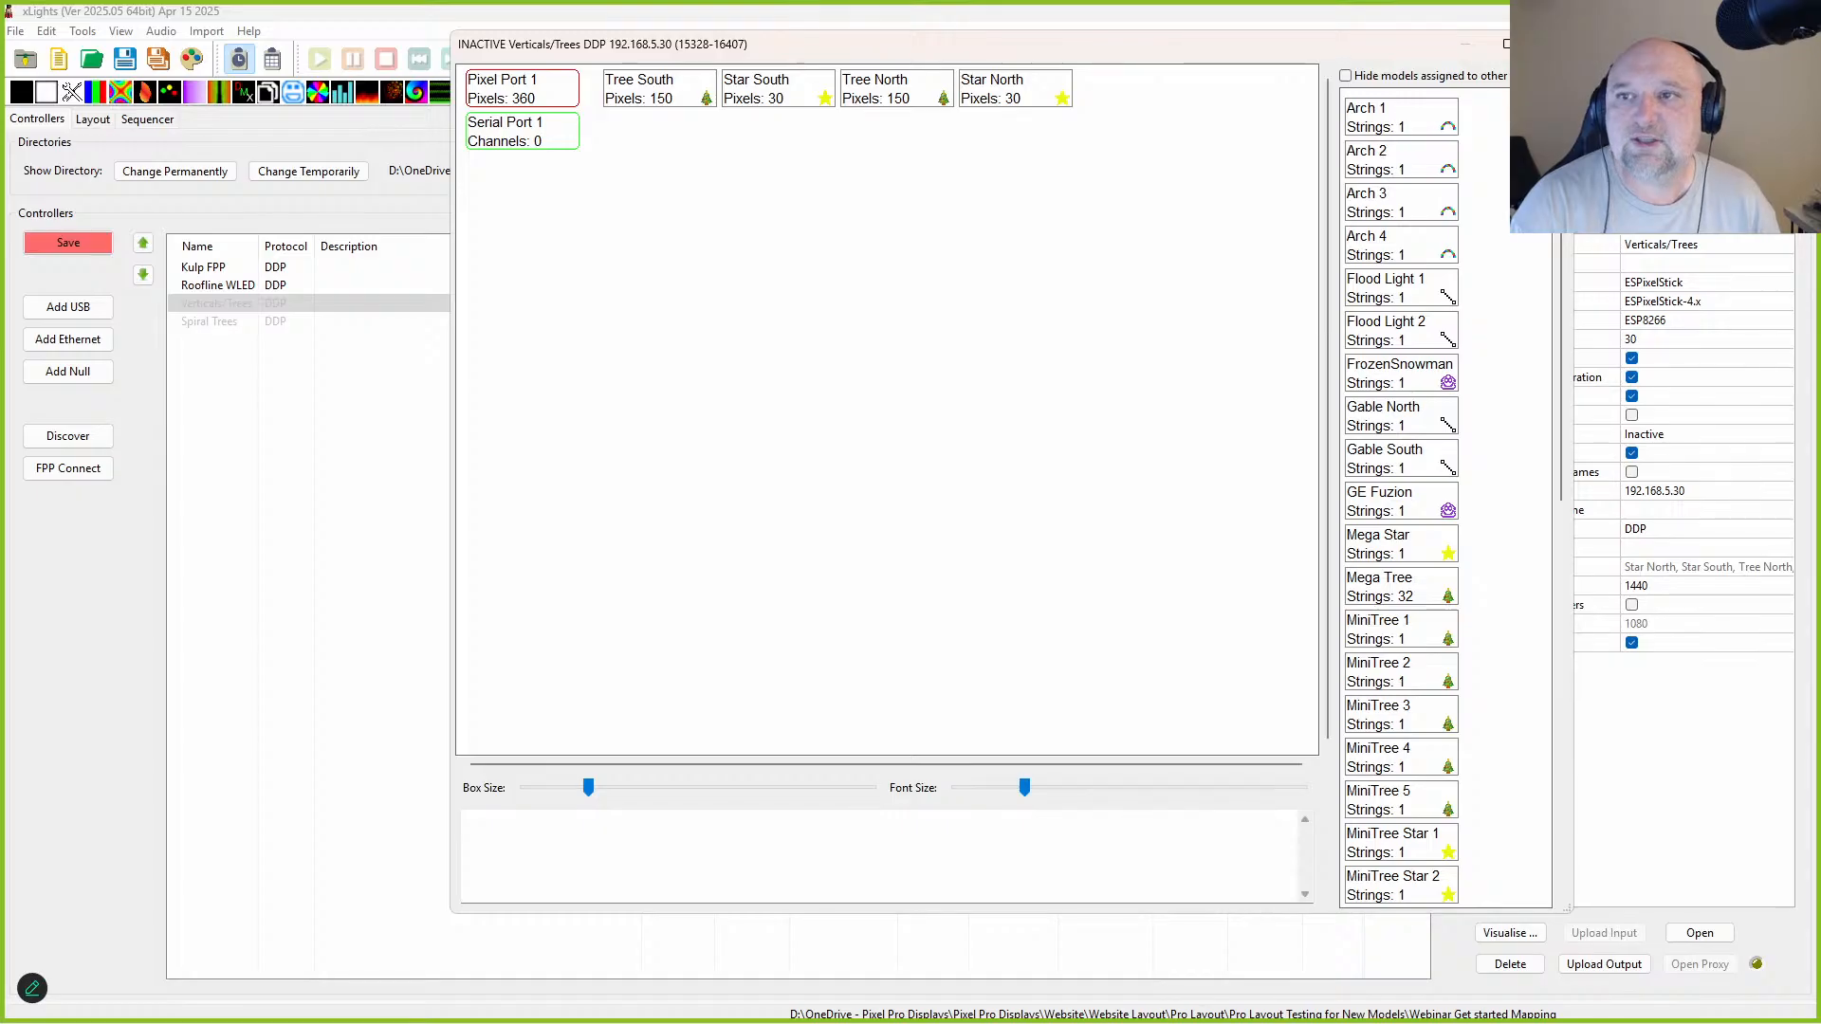
left_click(180, 339)
left_click(232, 288)
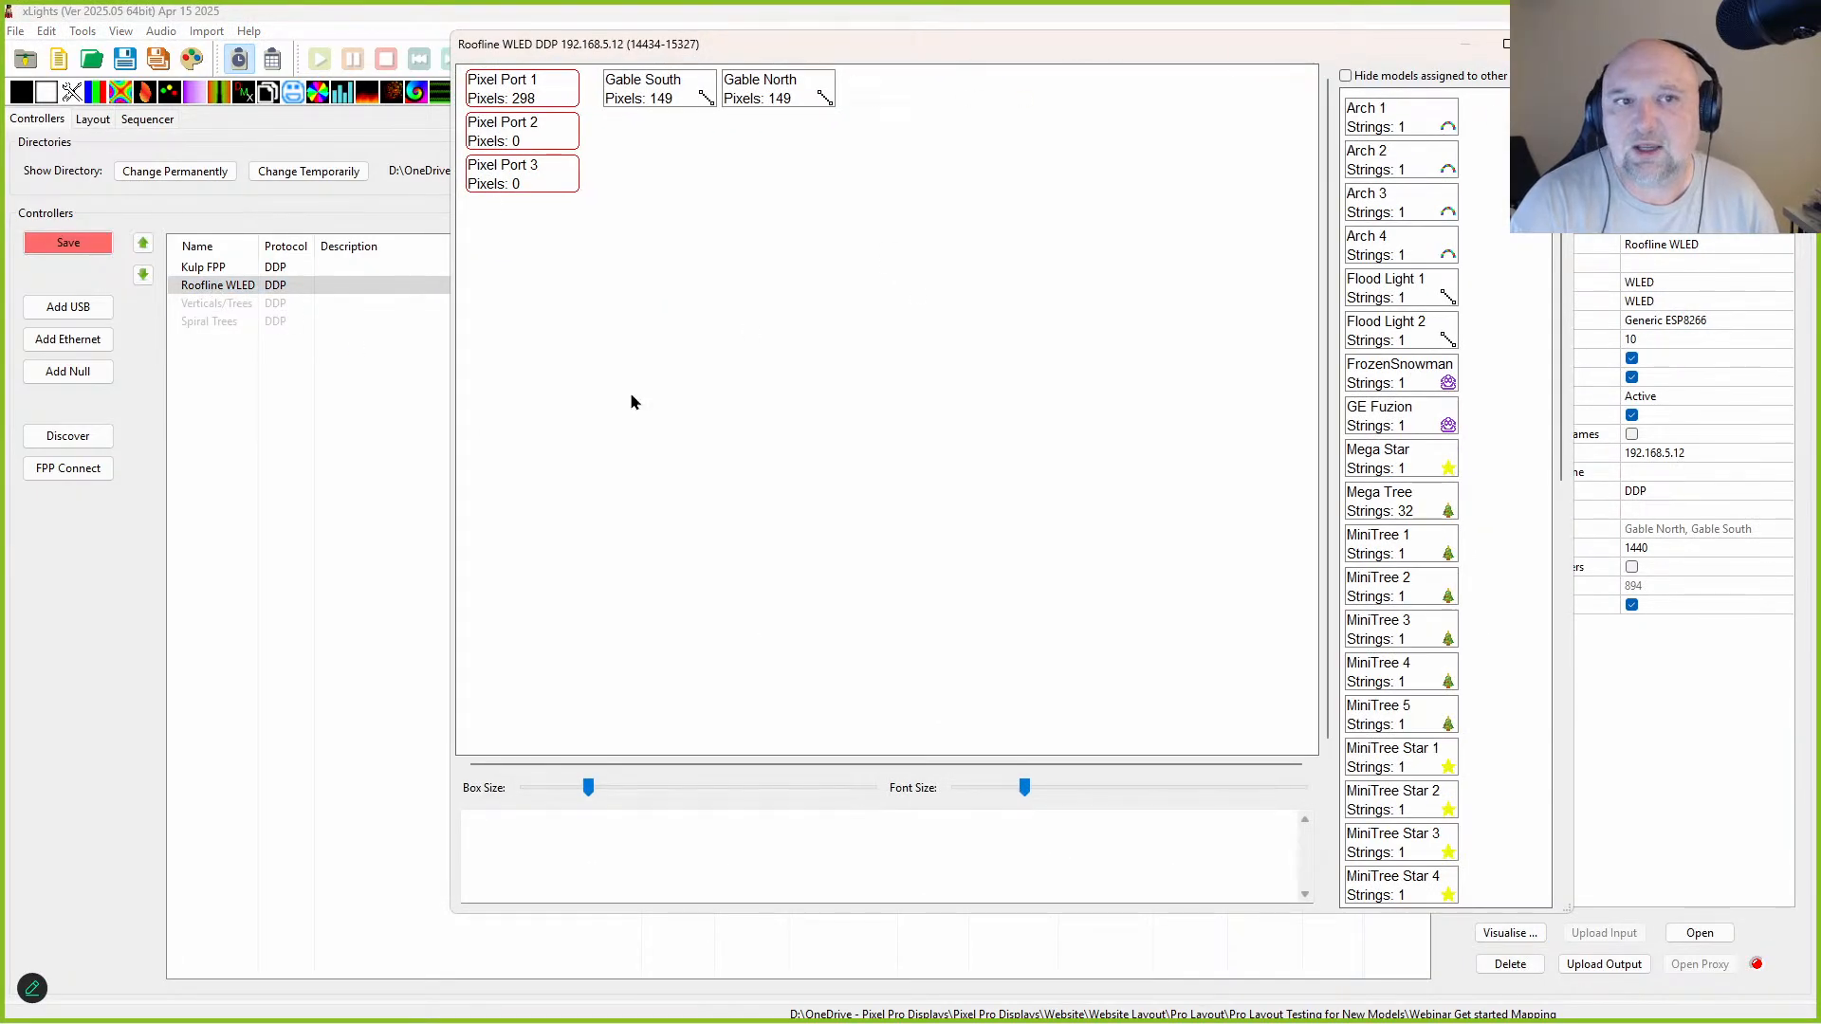
left_click(1546, 43)
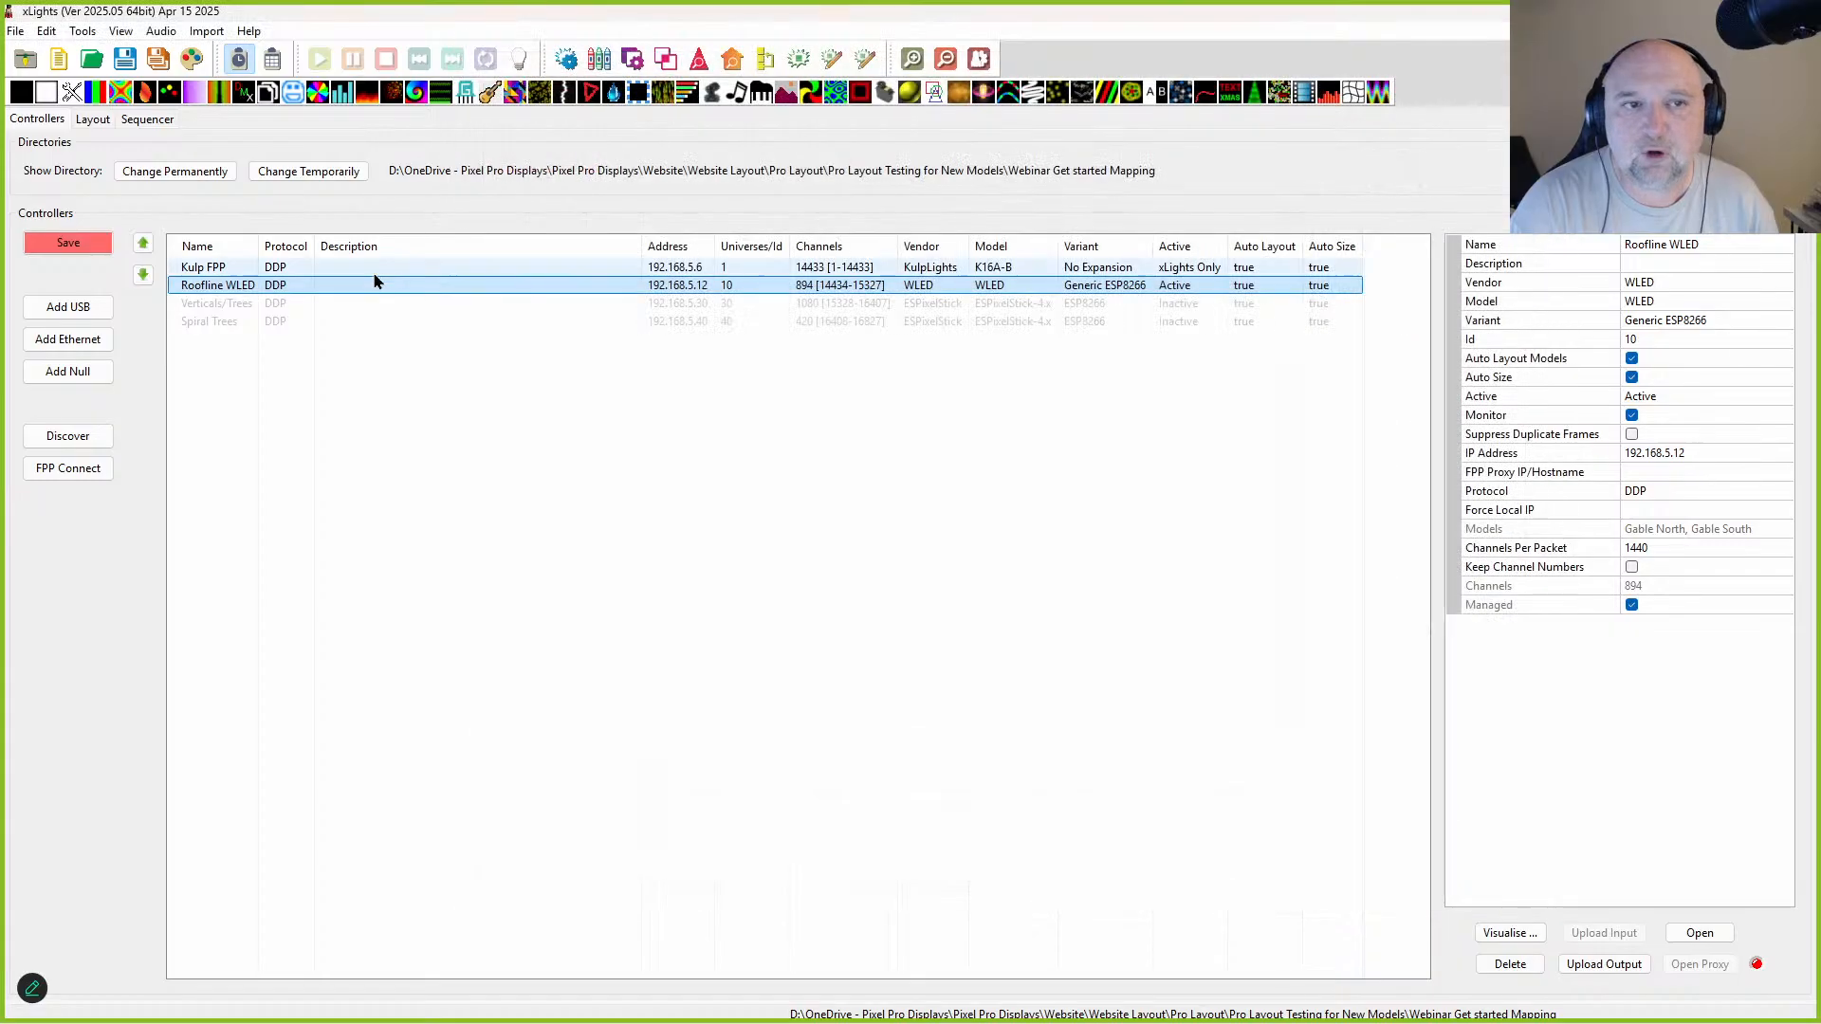
Step: Visualise the Kulp FPP controller and examine which models are assigned to its pixel ports
left_click(218, 269)
double_click(218, 268)
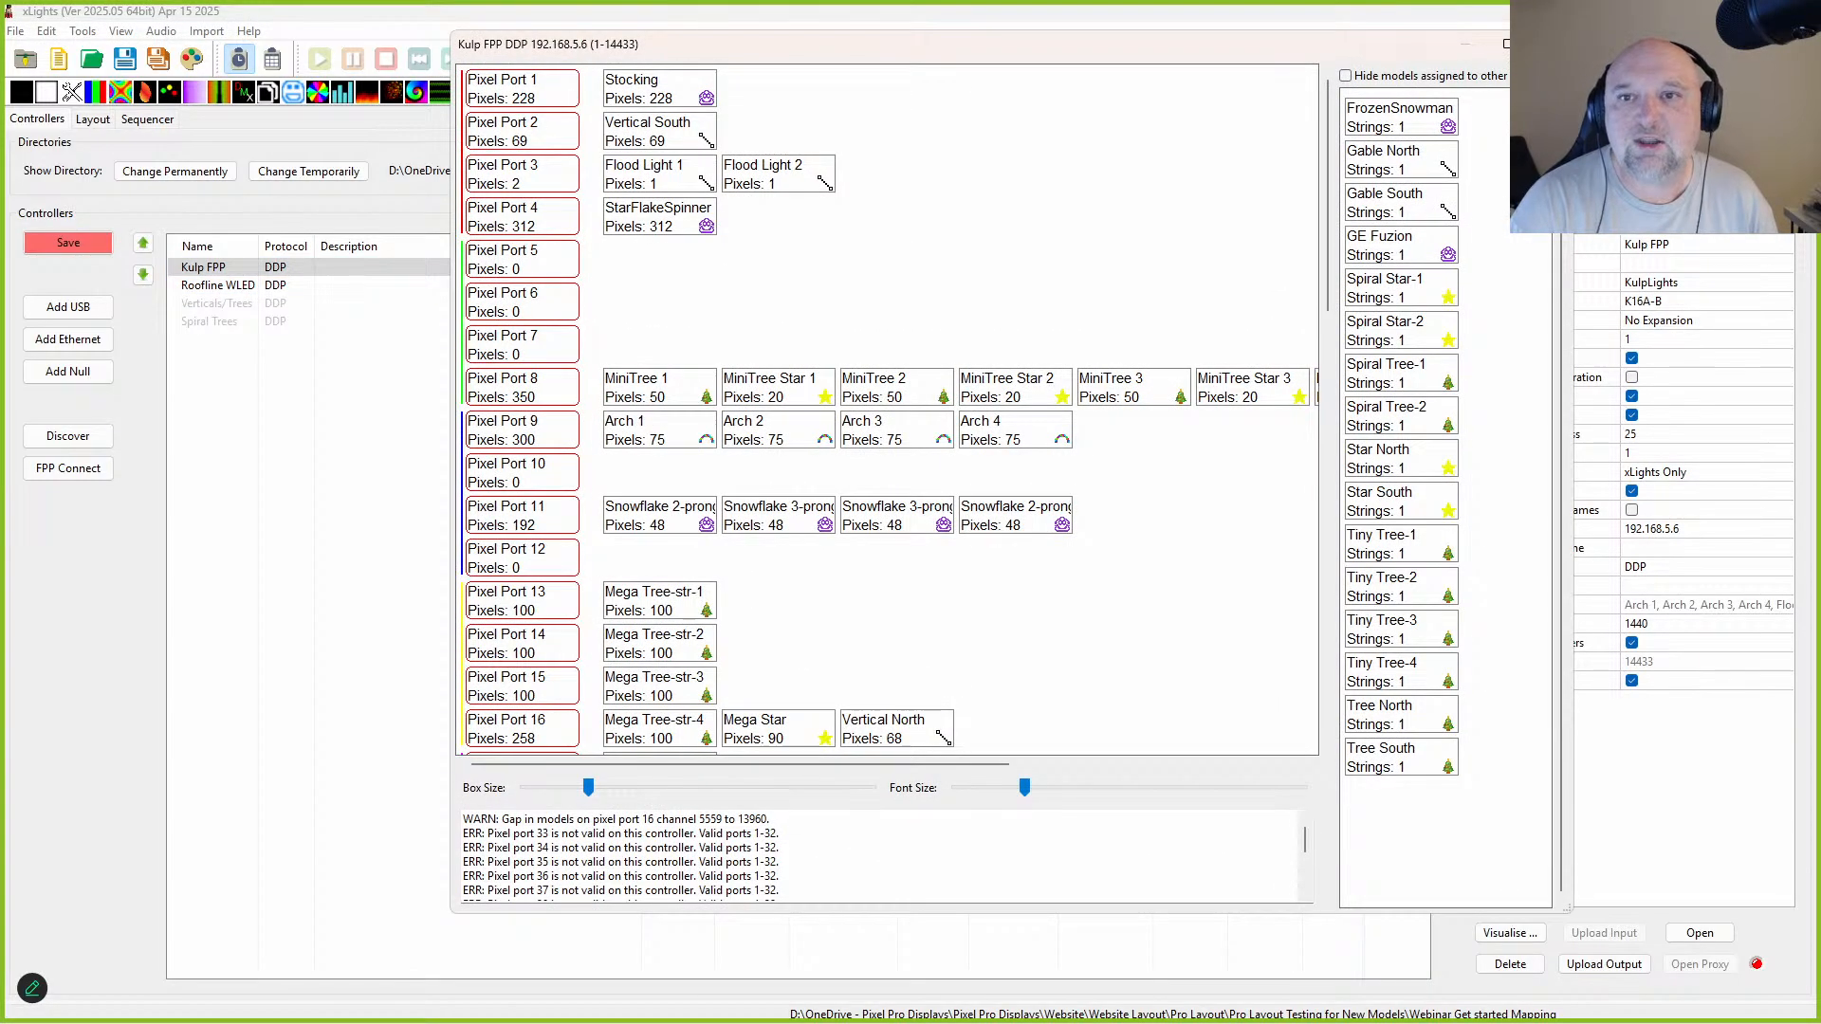
left_click_drag(1426, 127, 1527, 81)
key("Escape")
Step: Return to the layout, select the snowman together with the snowflakes and view the bulk edit options for them
left_click(93, 119)
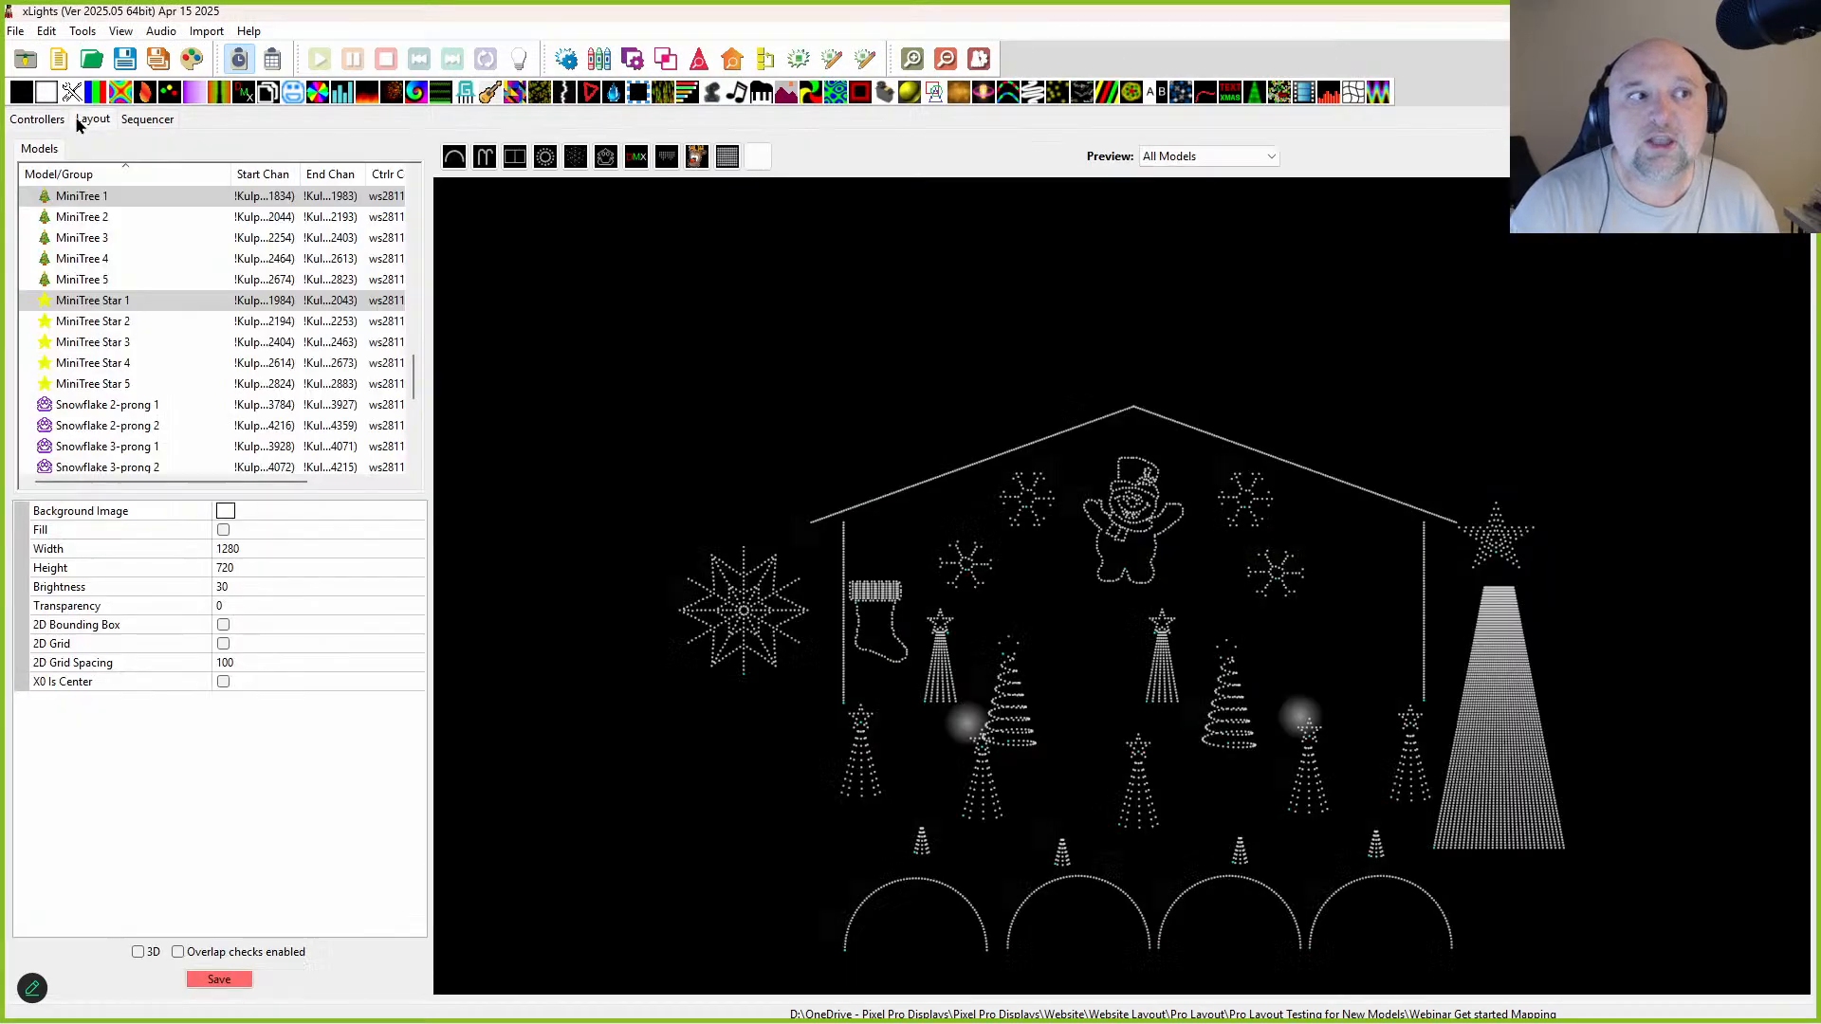
left_click_drag(748, 686, 890, 860)
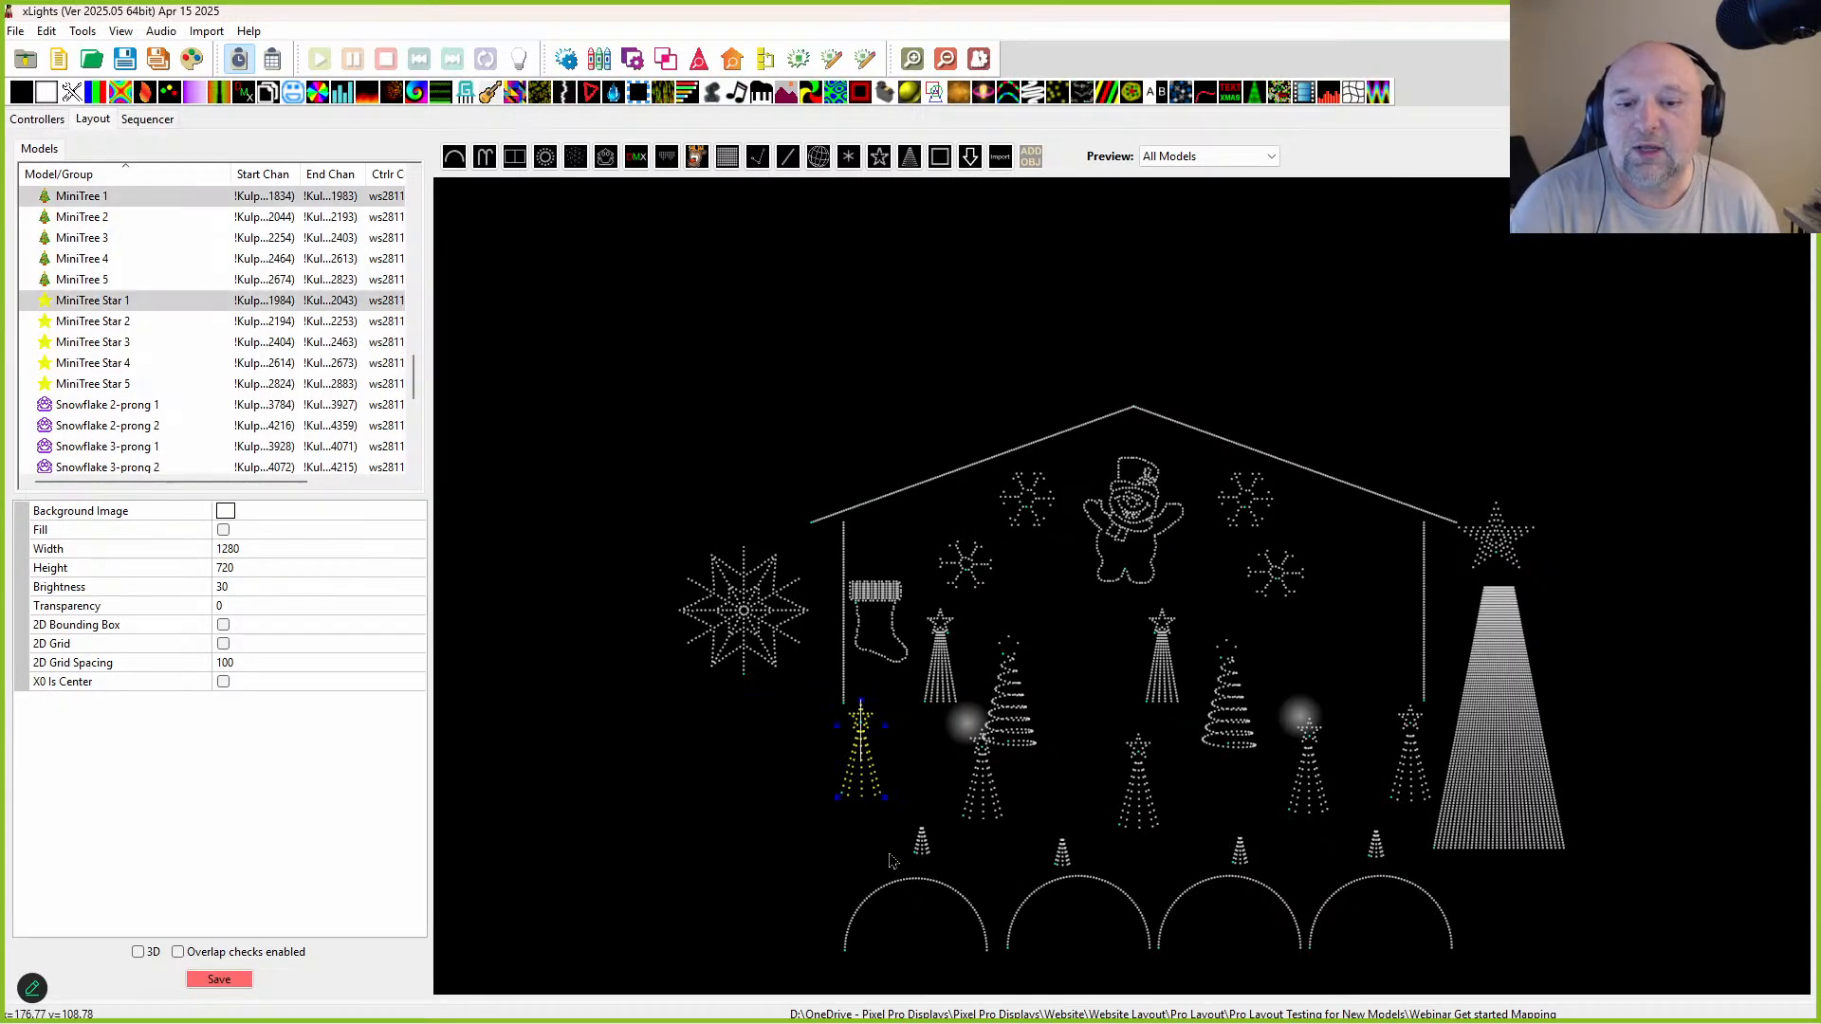
left_click(1086, 465)
right_click(1211, 469)
mouse_move(1420, 484)
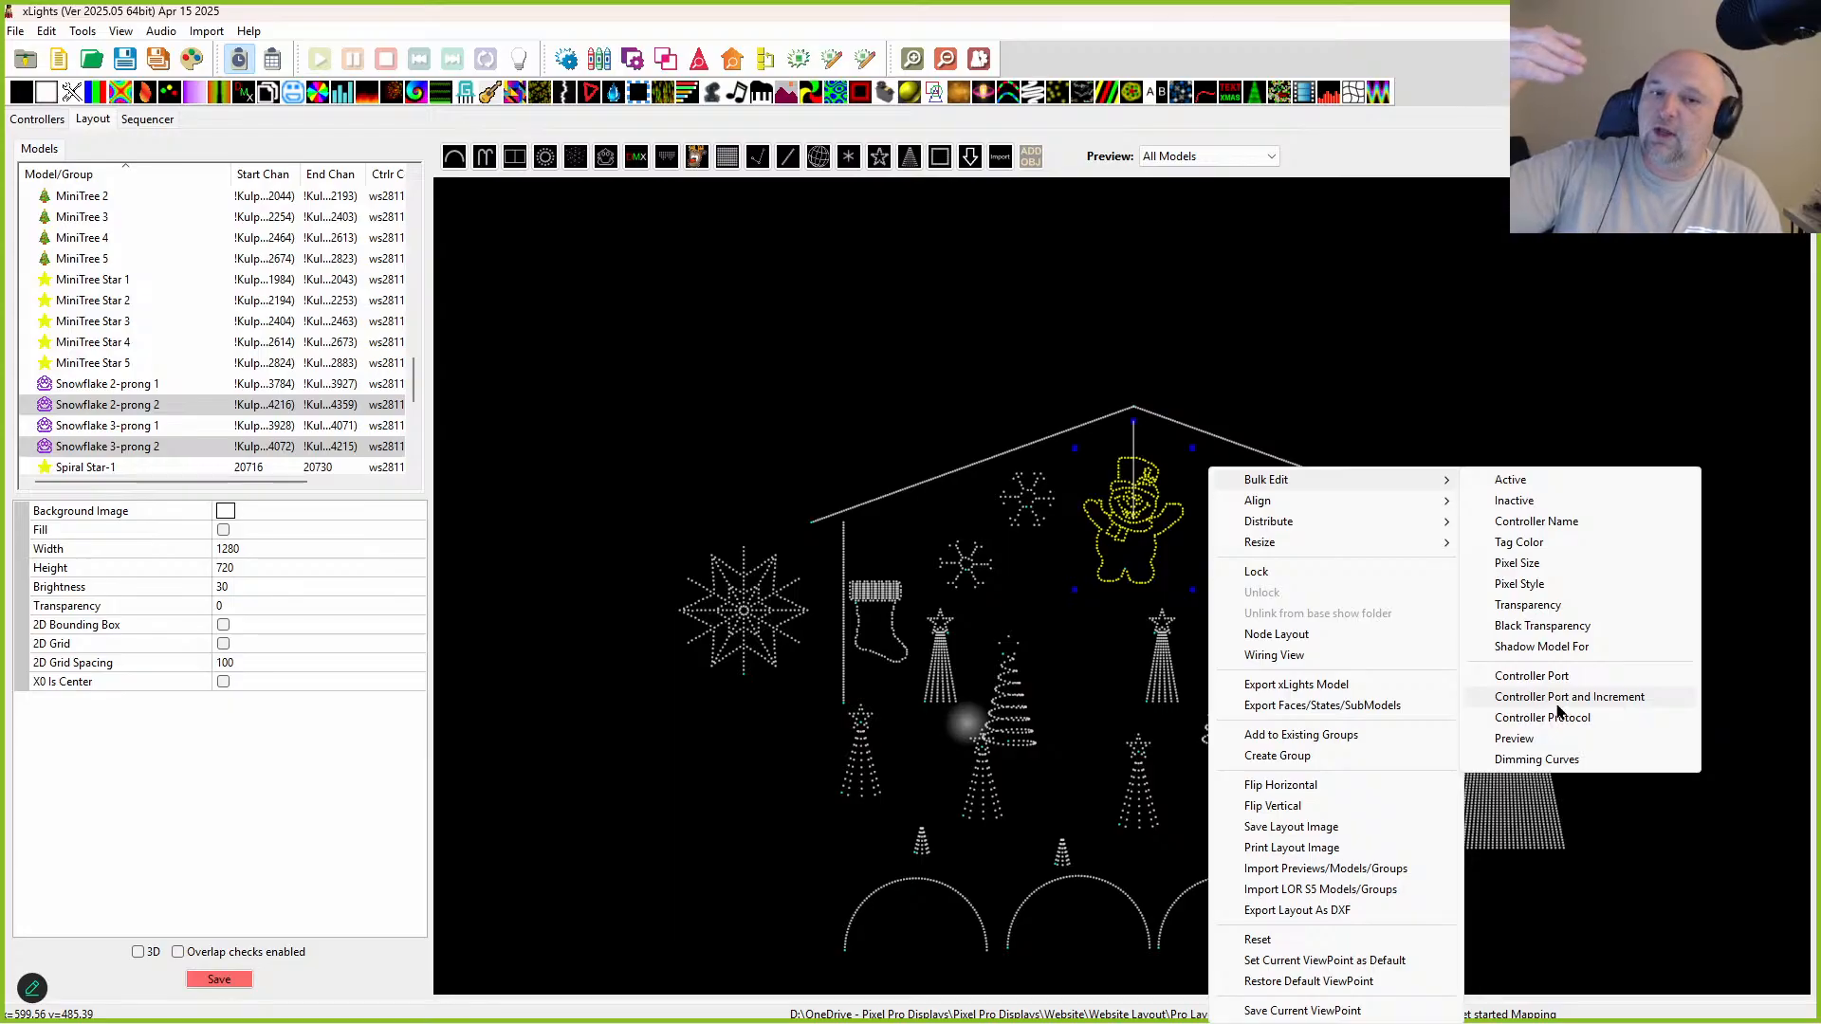
Step: Shift the snowman slightly and move the four snowflakes out of the house to the empty area above the roofline
left_click_drag(831, 358, 1333, 638)
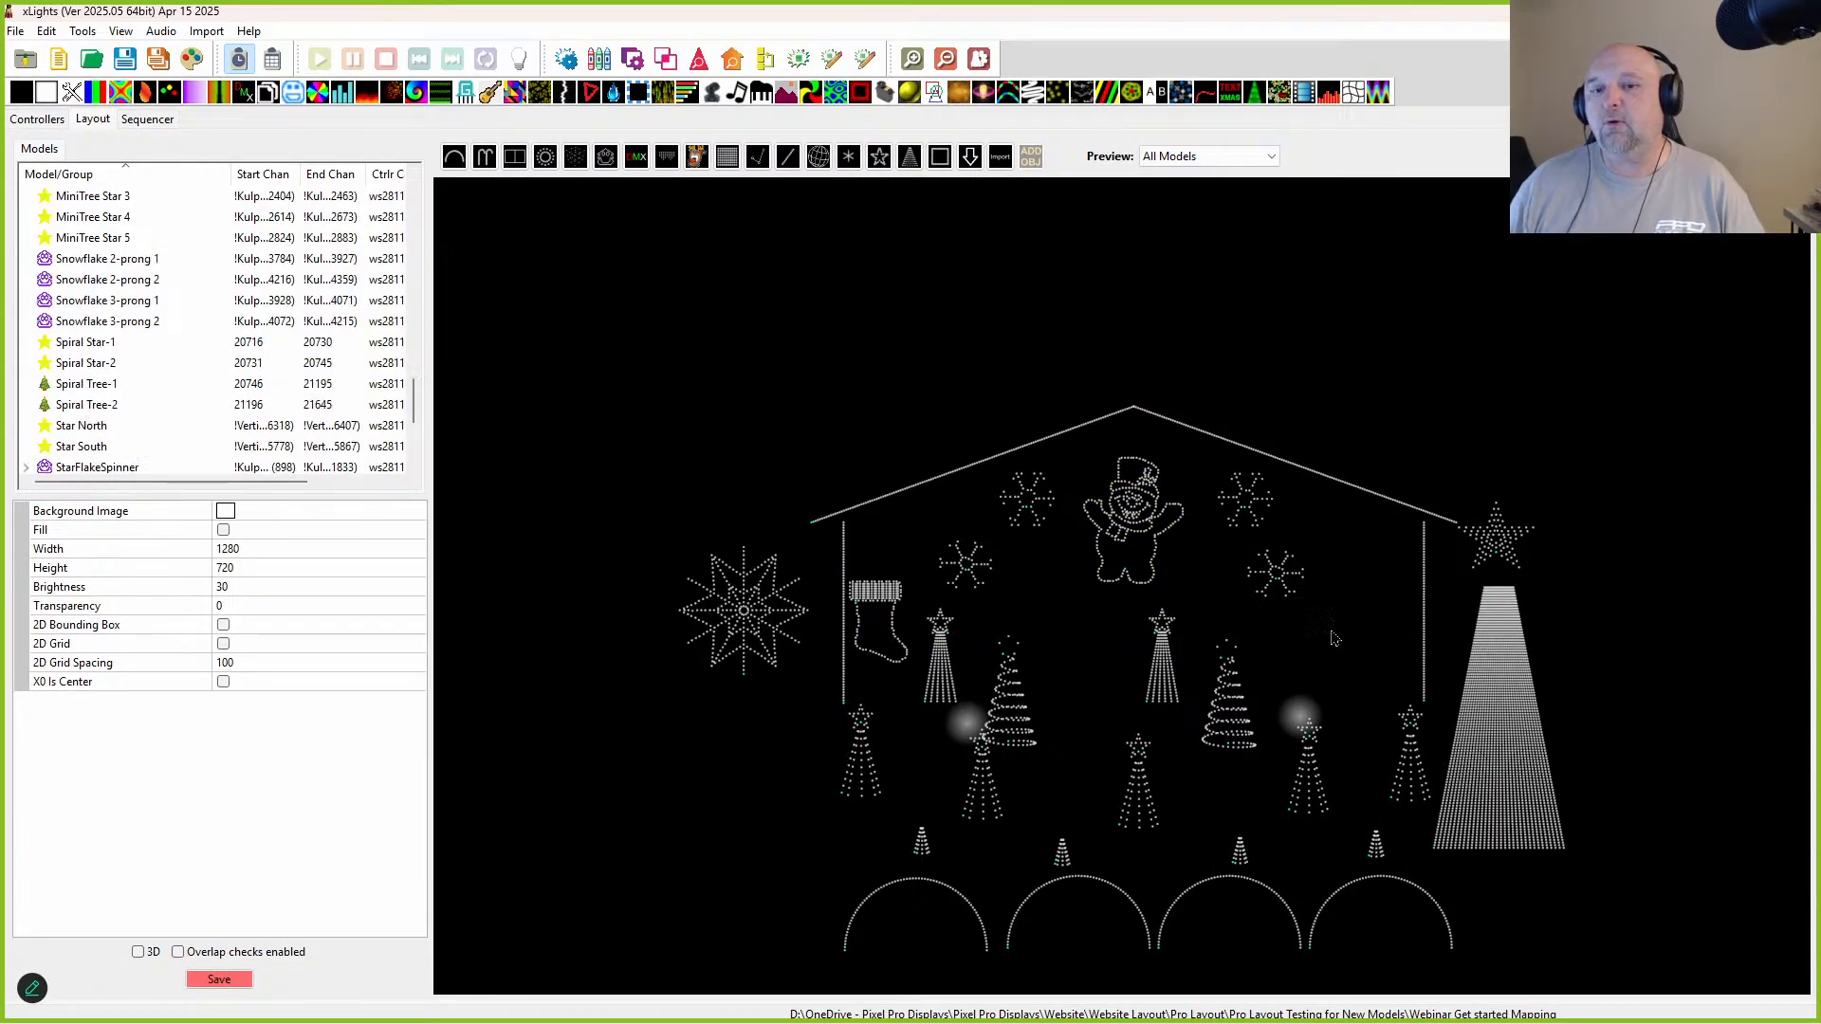
left_click_drag(908, 435, 1338, 648)
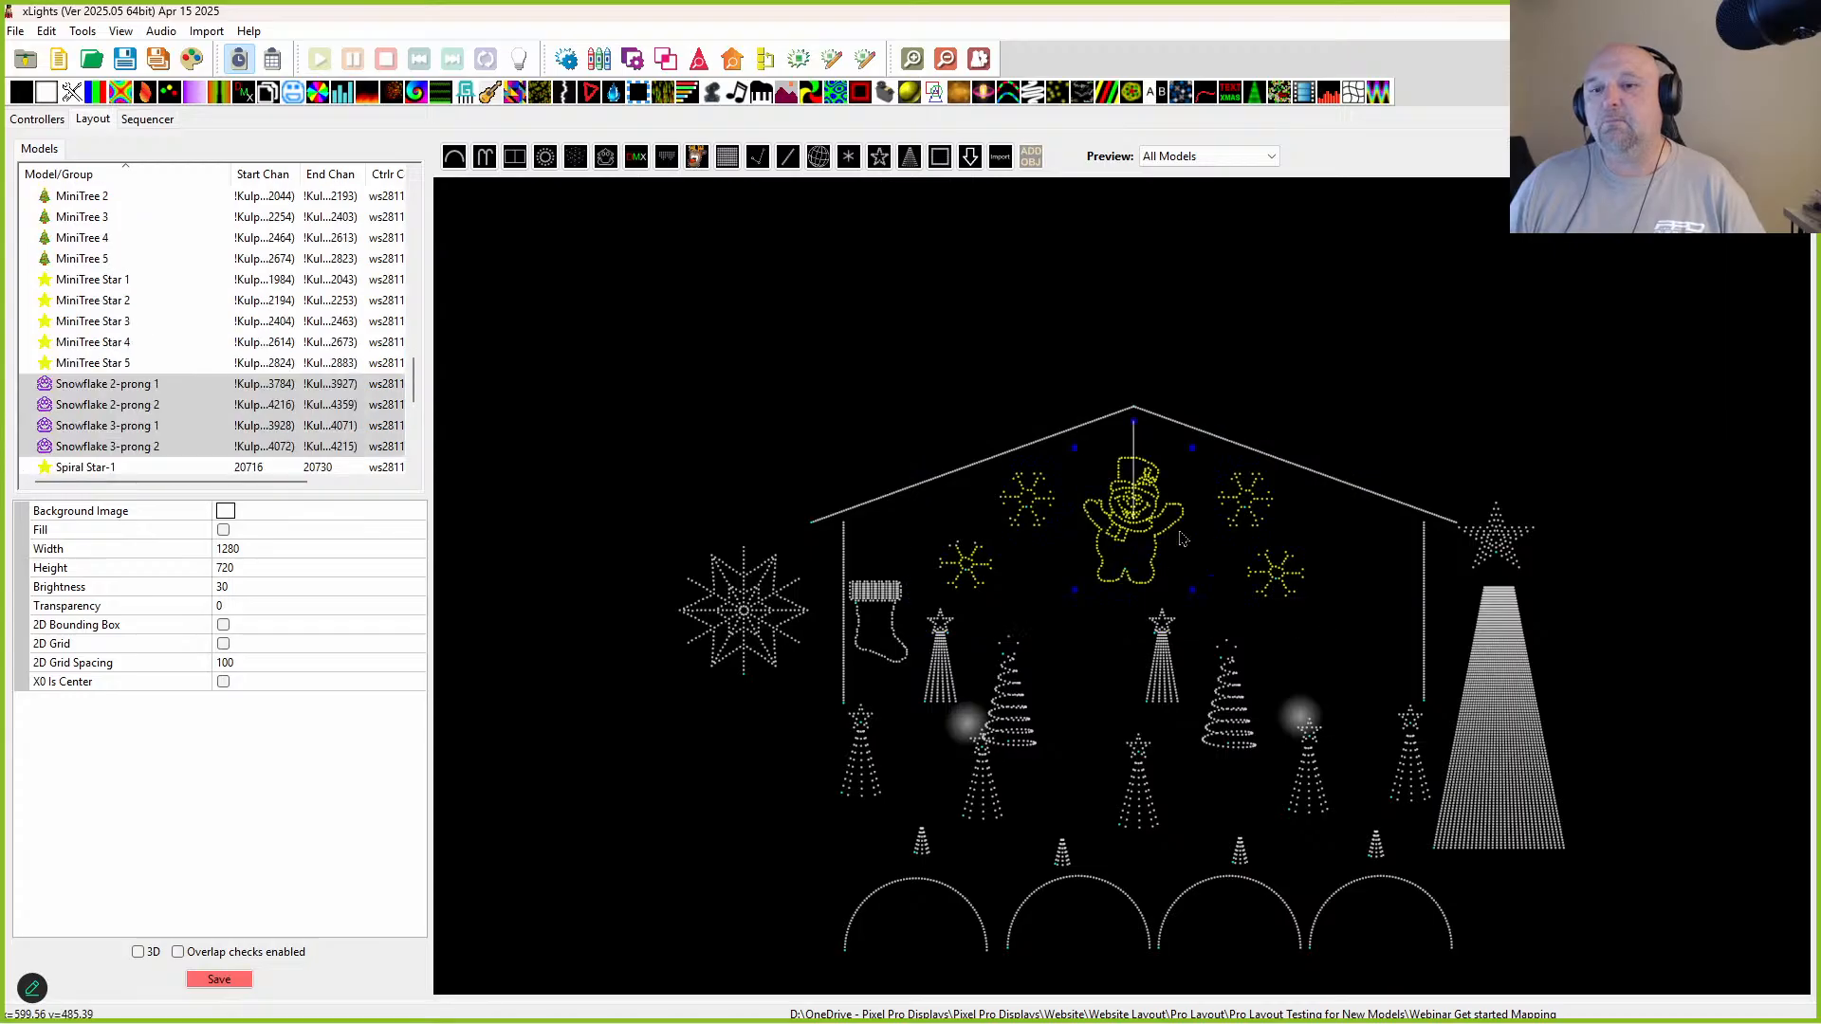
mouse_move(1139, 550)
left_mouse_down()
mouse_move(1095, 438)
mouse_move(1095, 323)
mouse_move(1081, 332)
mouse_move(1129, 550)
left_mouse_up()
left_click_drag(912, 353, 886, 272)
left_click_drag(1219, 363, 1297, 283)
Step: Select the four snowflakes above the roof and bulk assign incrementing controller ports starting at port 11 with ws2811
left_click_drag(630, 197, 1706, 439)
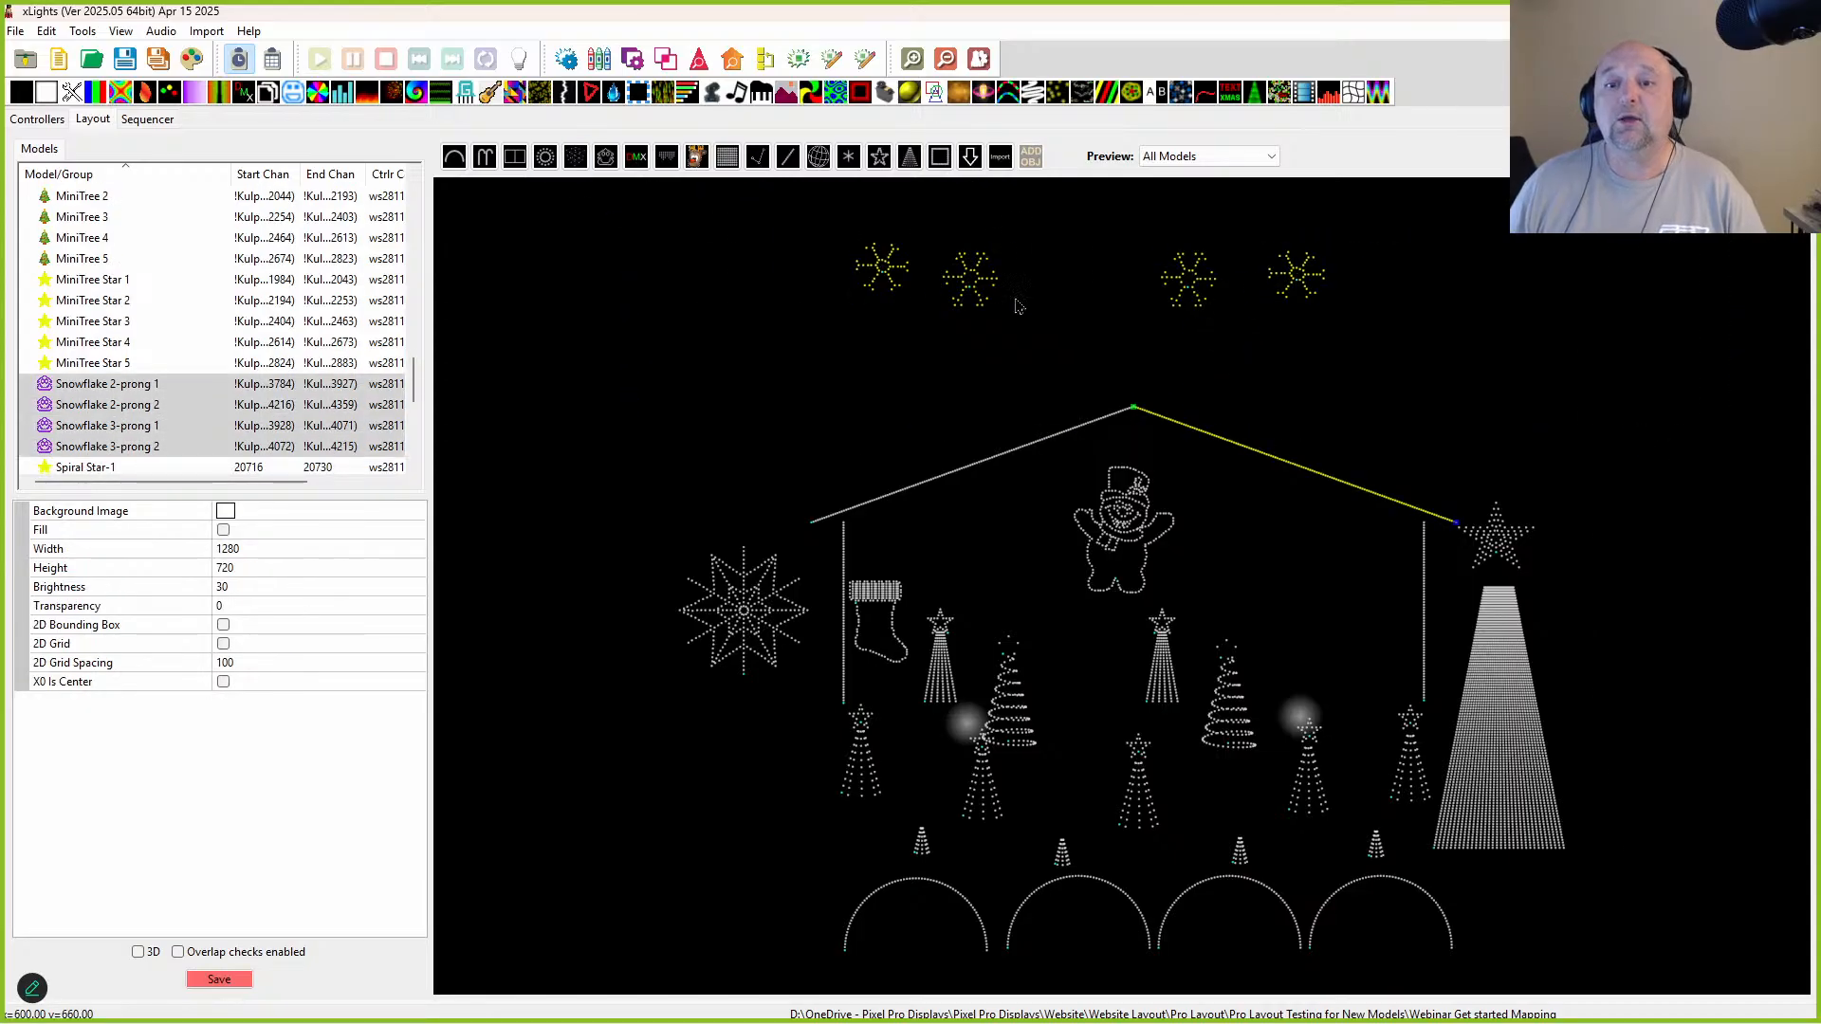
left_click_drag(772, 224, 1536, 394)
right_click(1150, 306)
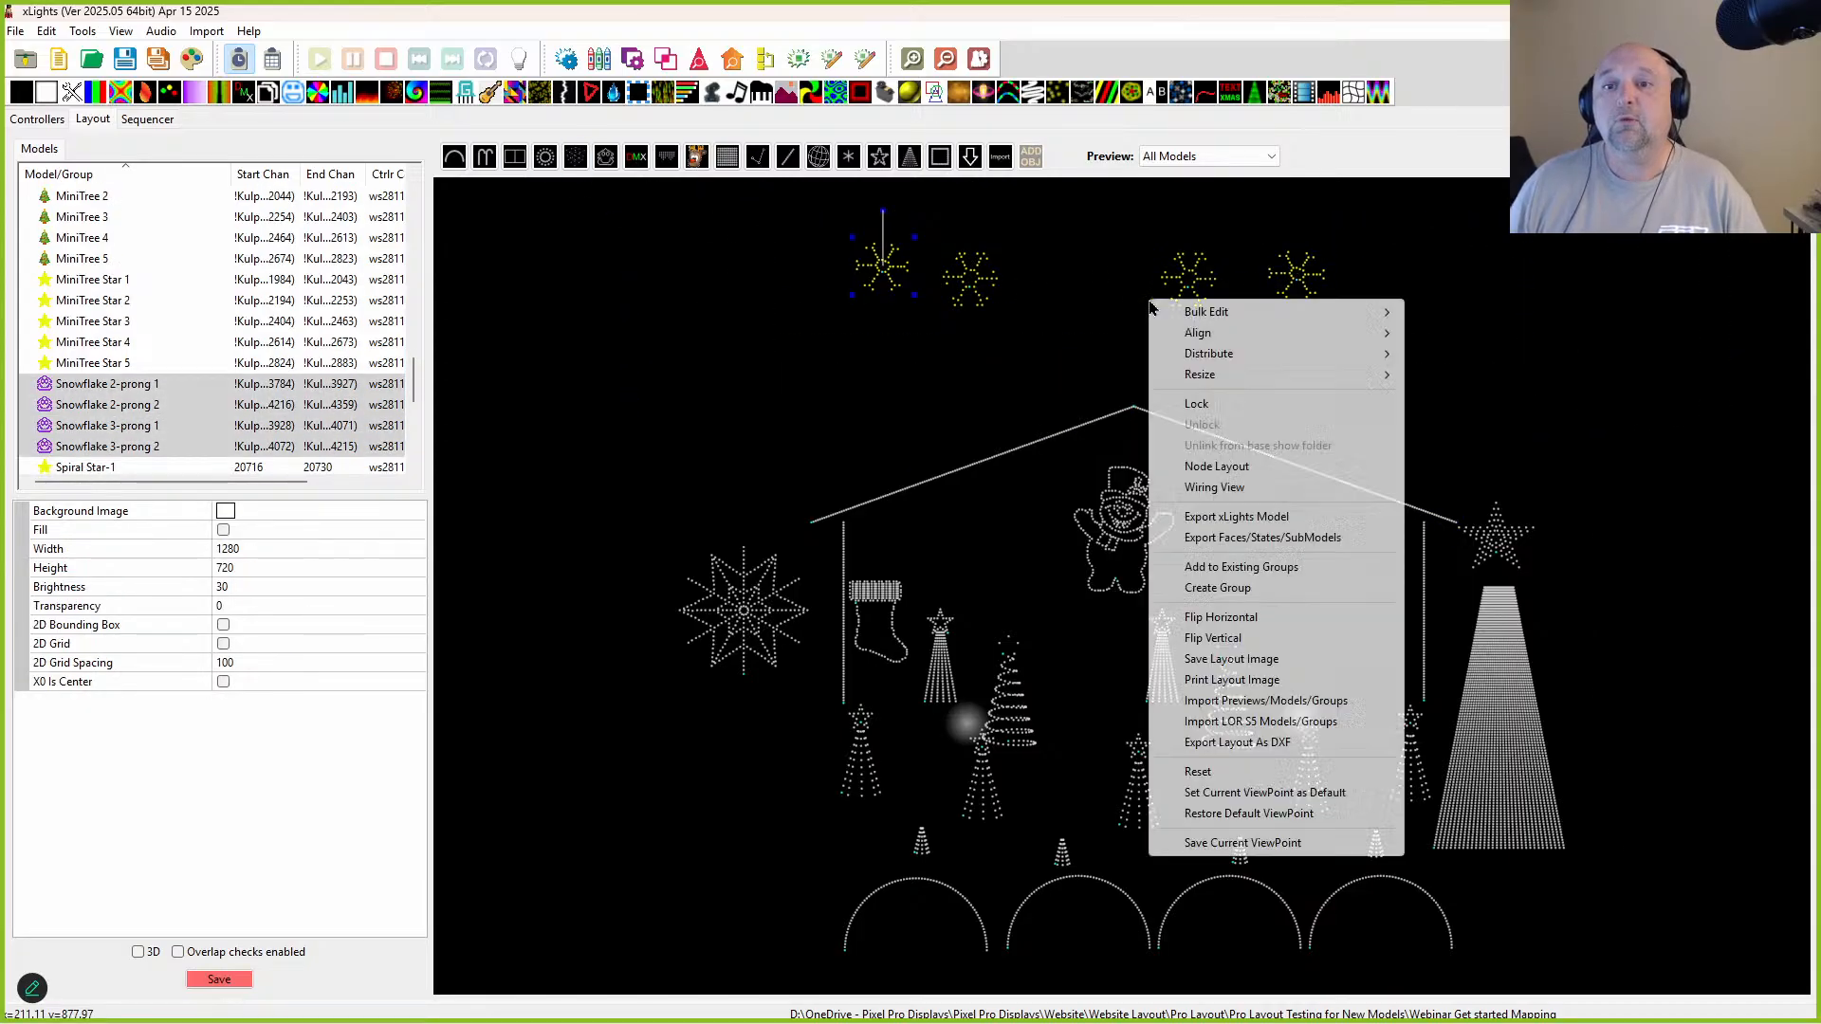
mouse_move(1328, 313)
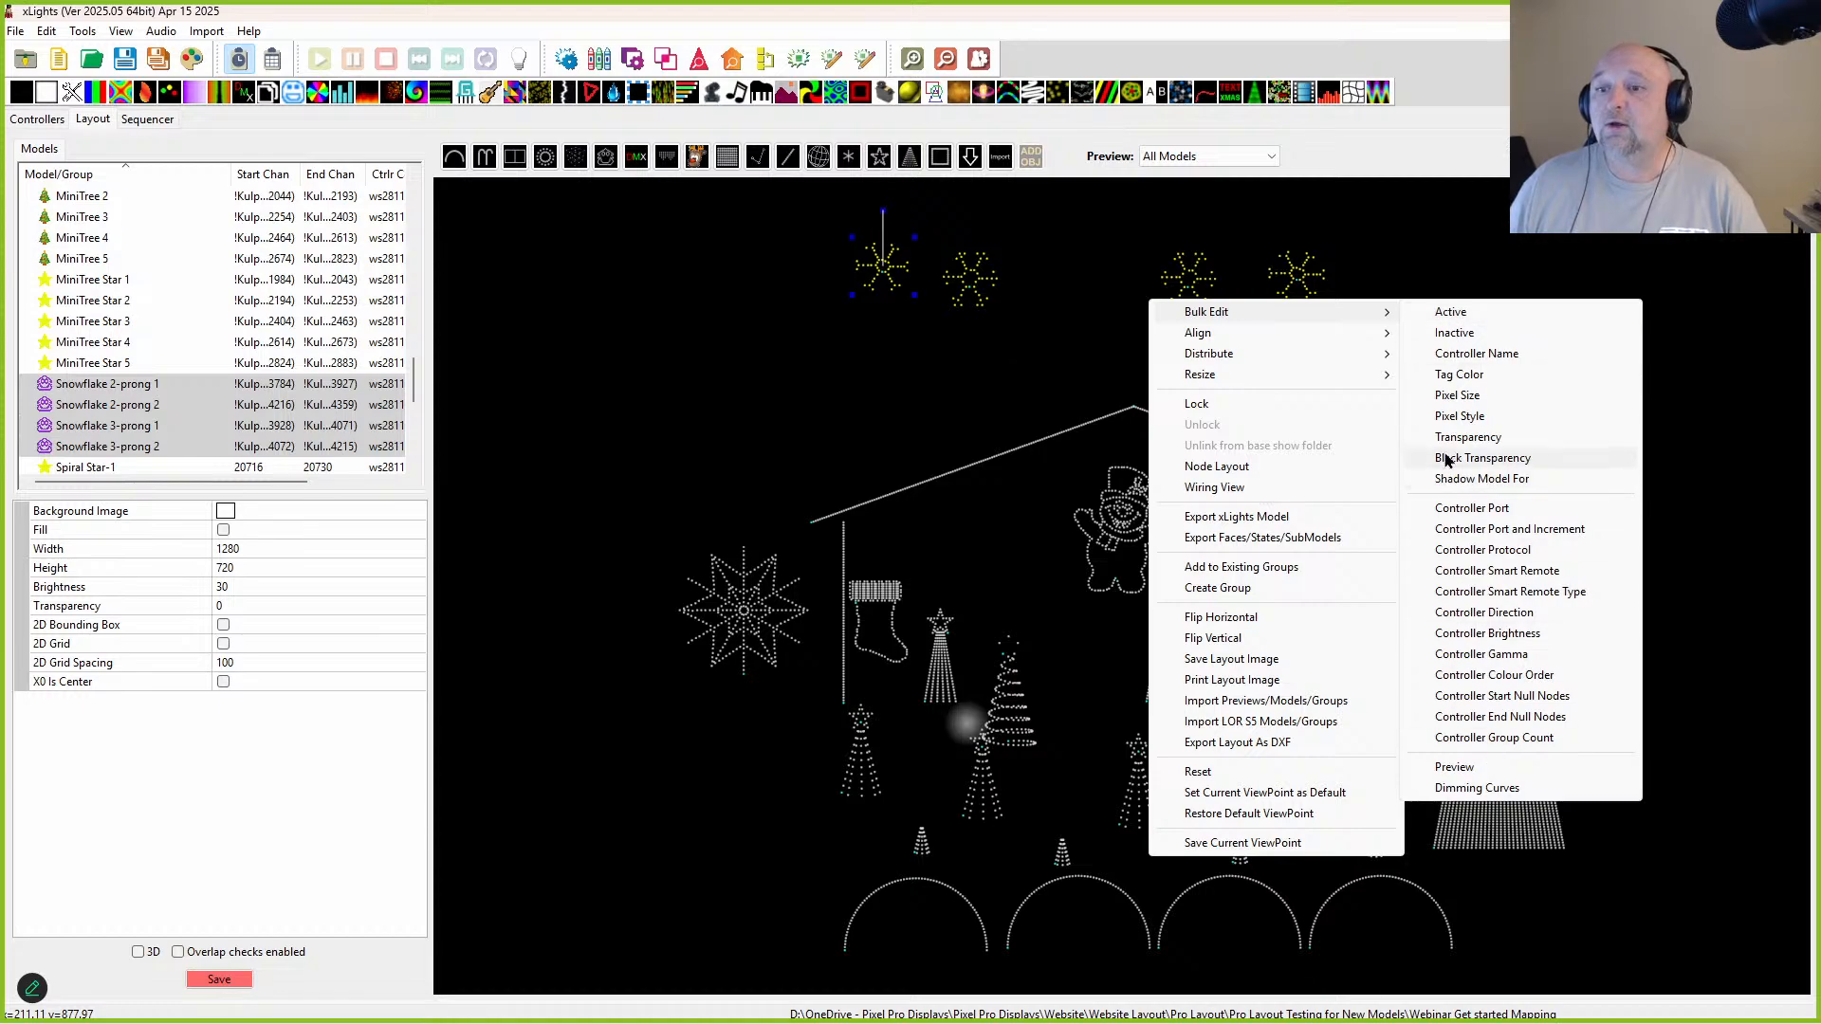
left_click(1465, 531)
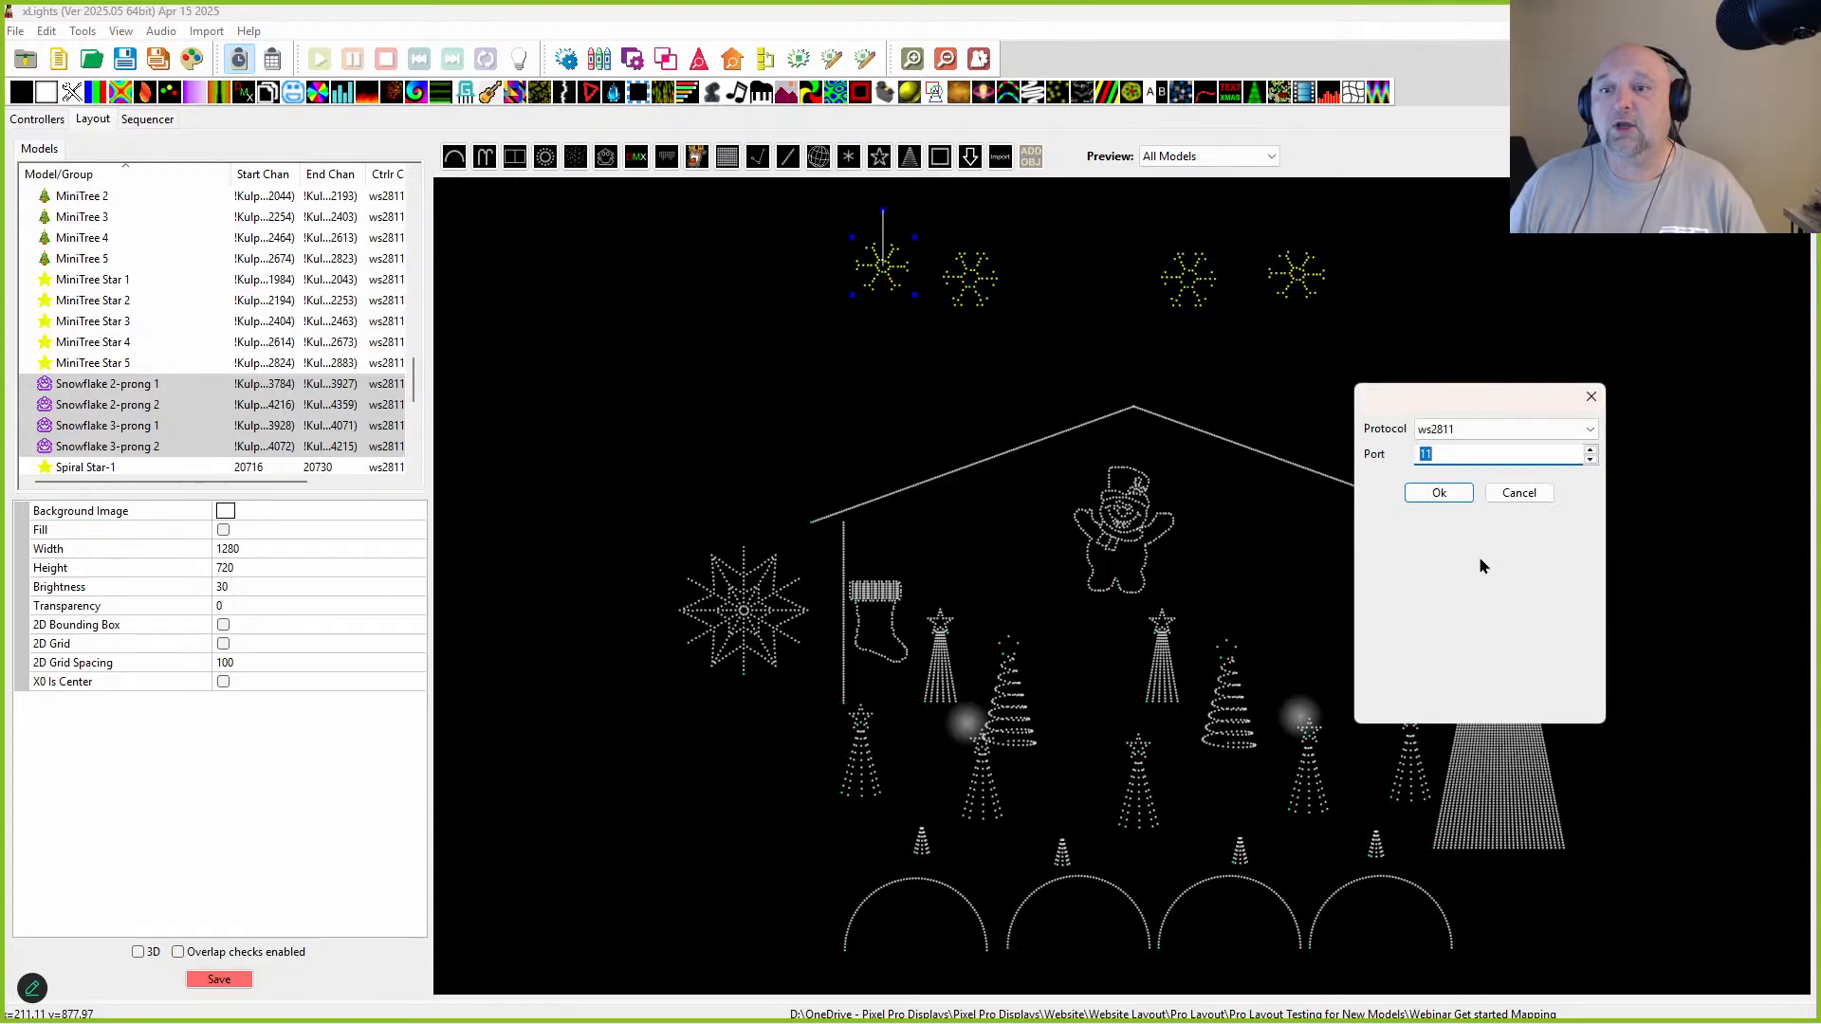
type("1")
left_click(1438, 492)
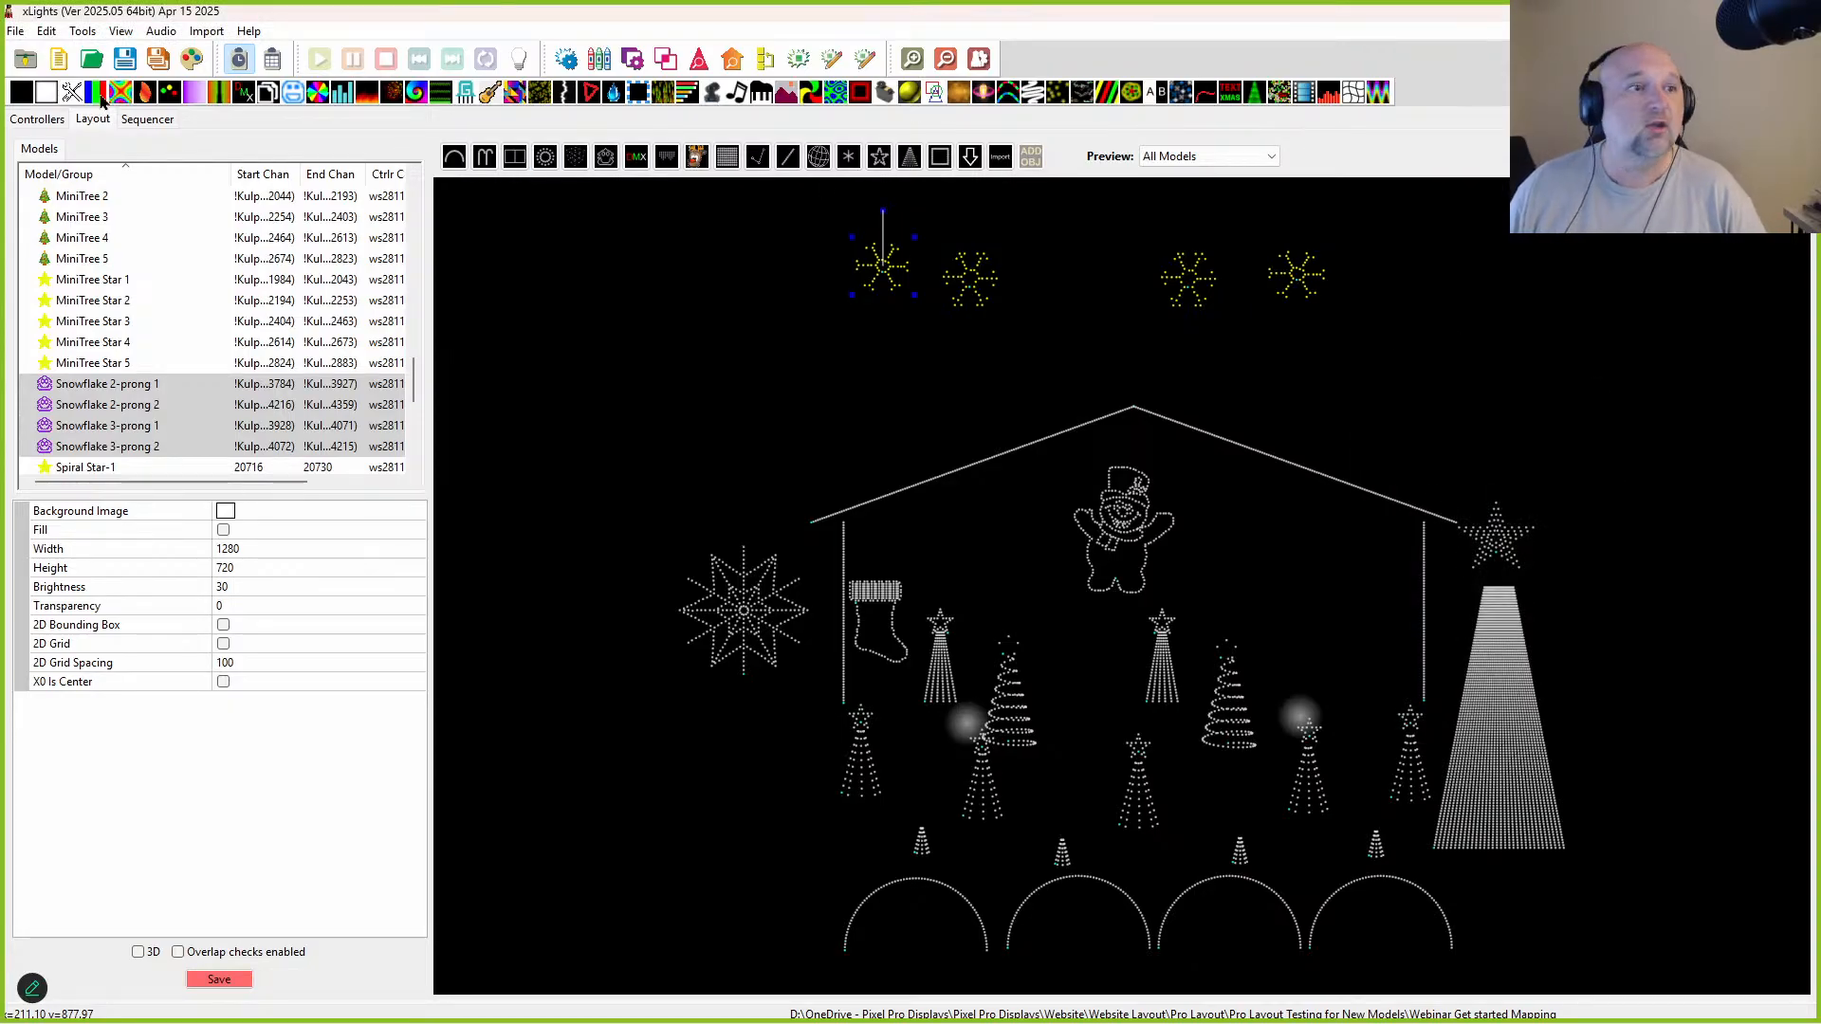
Step: Visualise the Kulp FPP controller and check which pixel ports the four snowflakes are assigned to
left_click(47, 114)
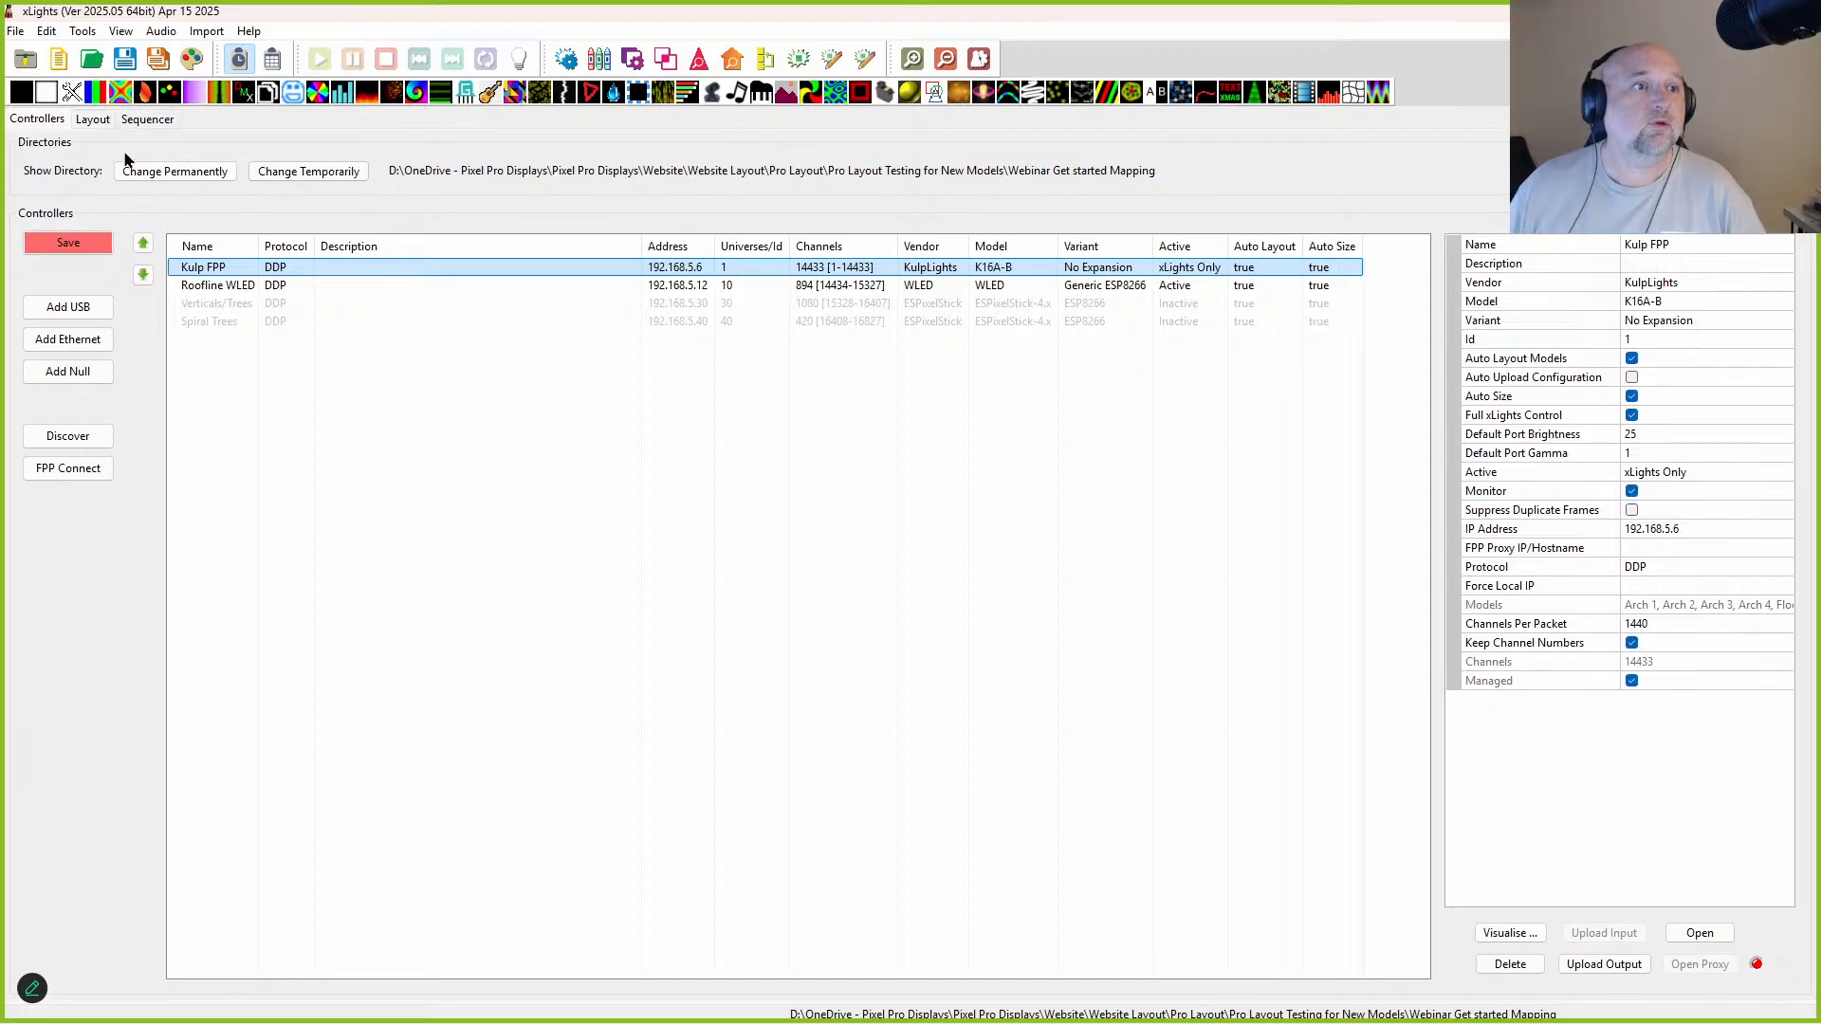
left_click(87, 124)
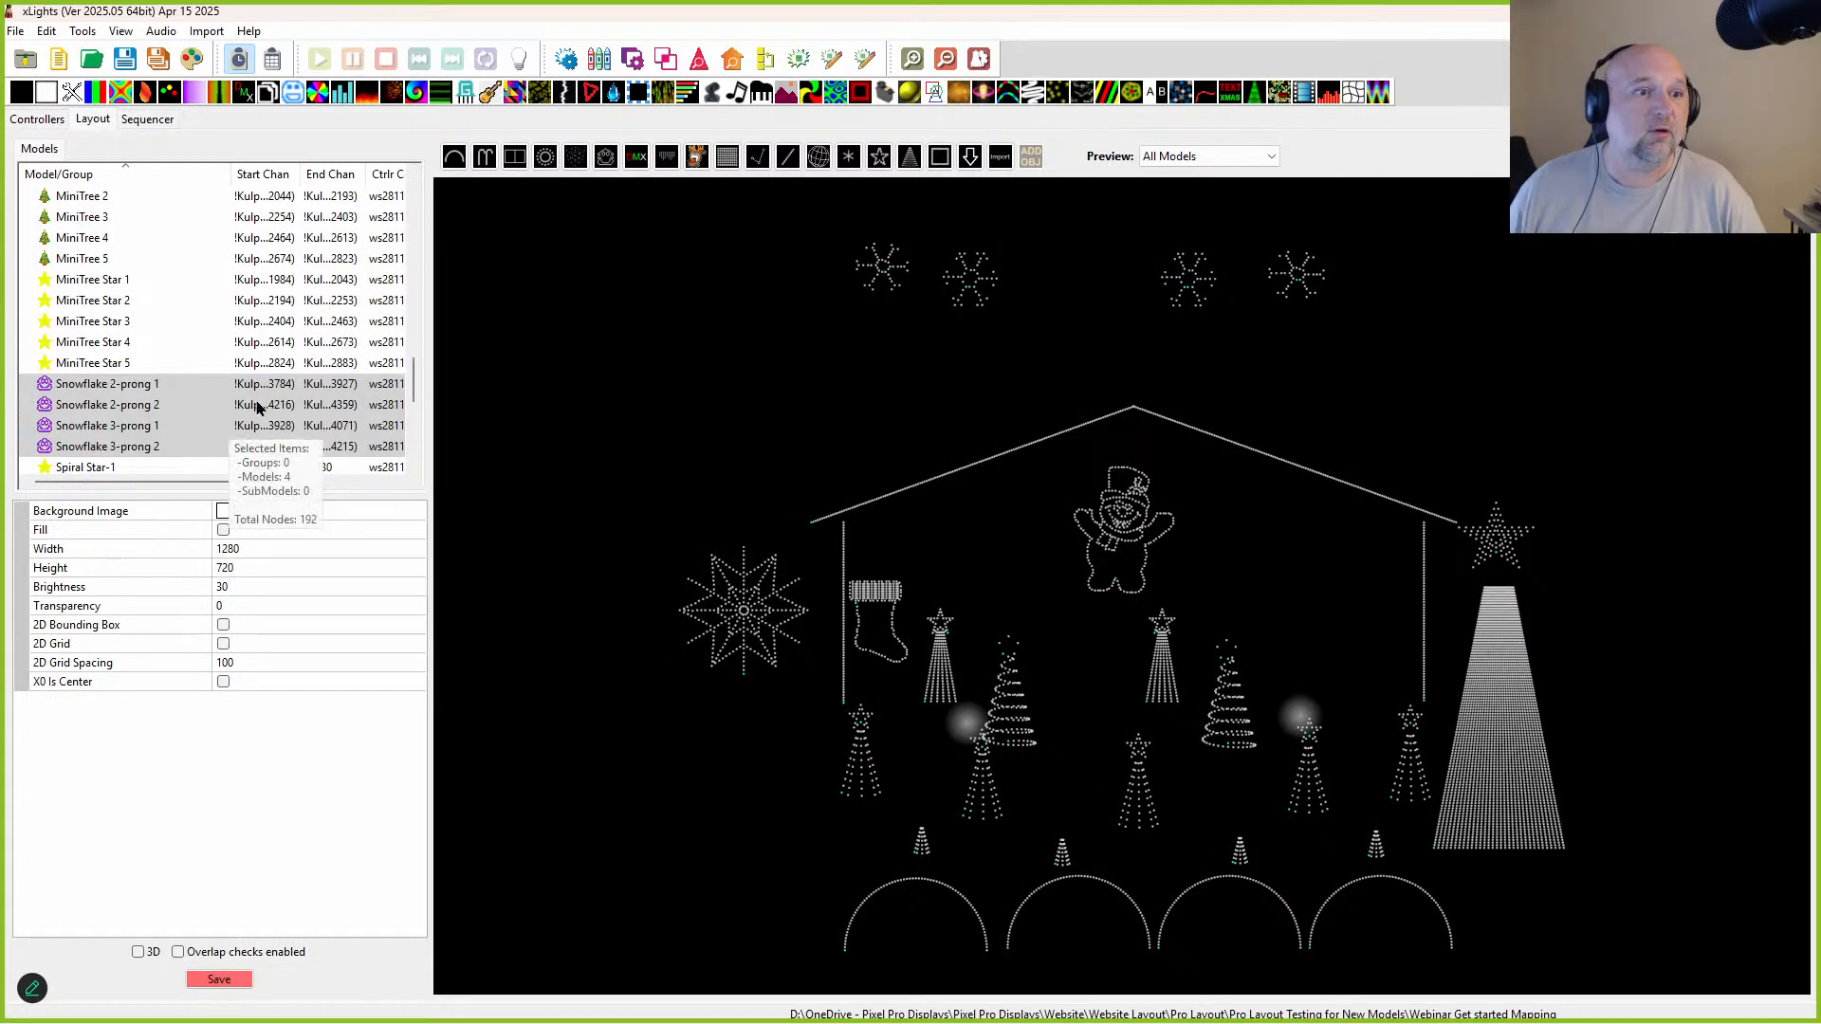
left_click(49, 121)
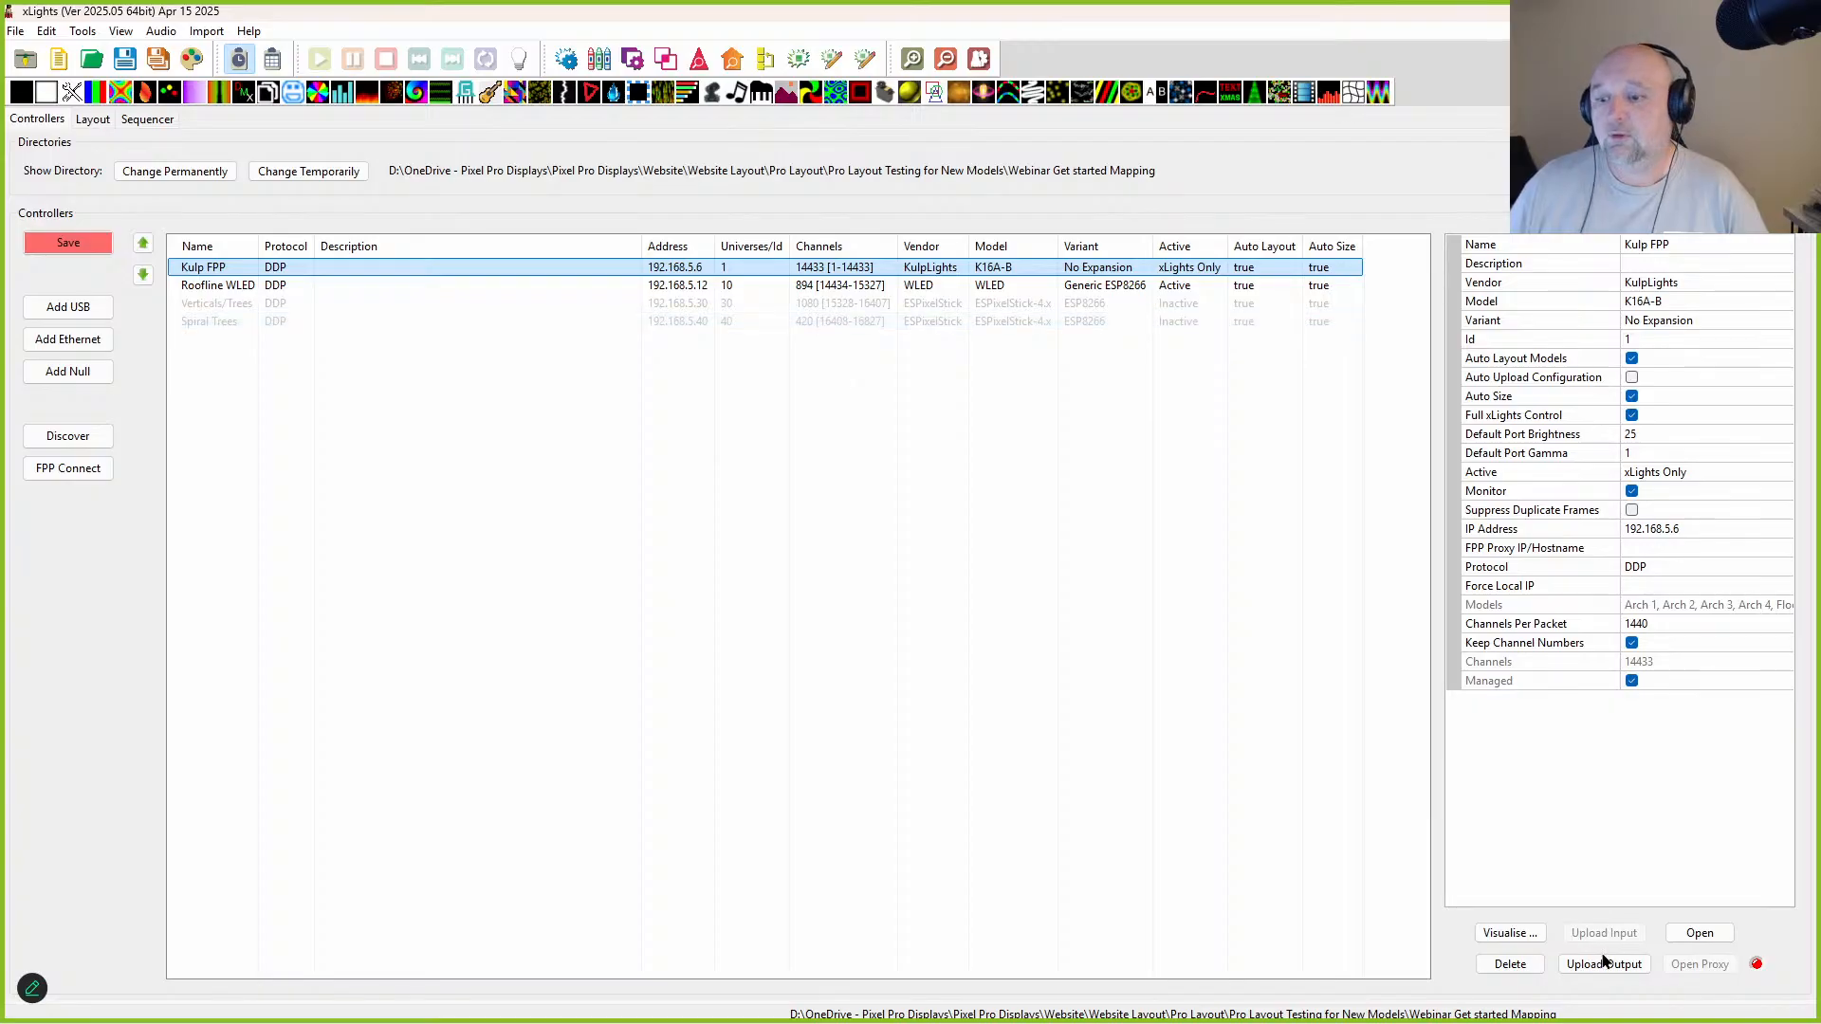
left_click(1510, 932)
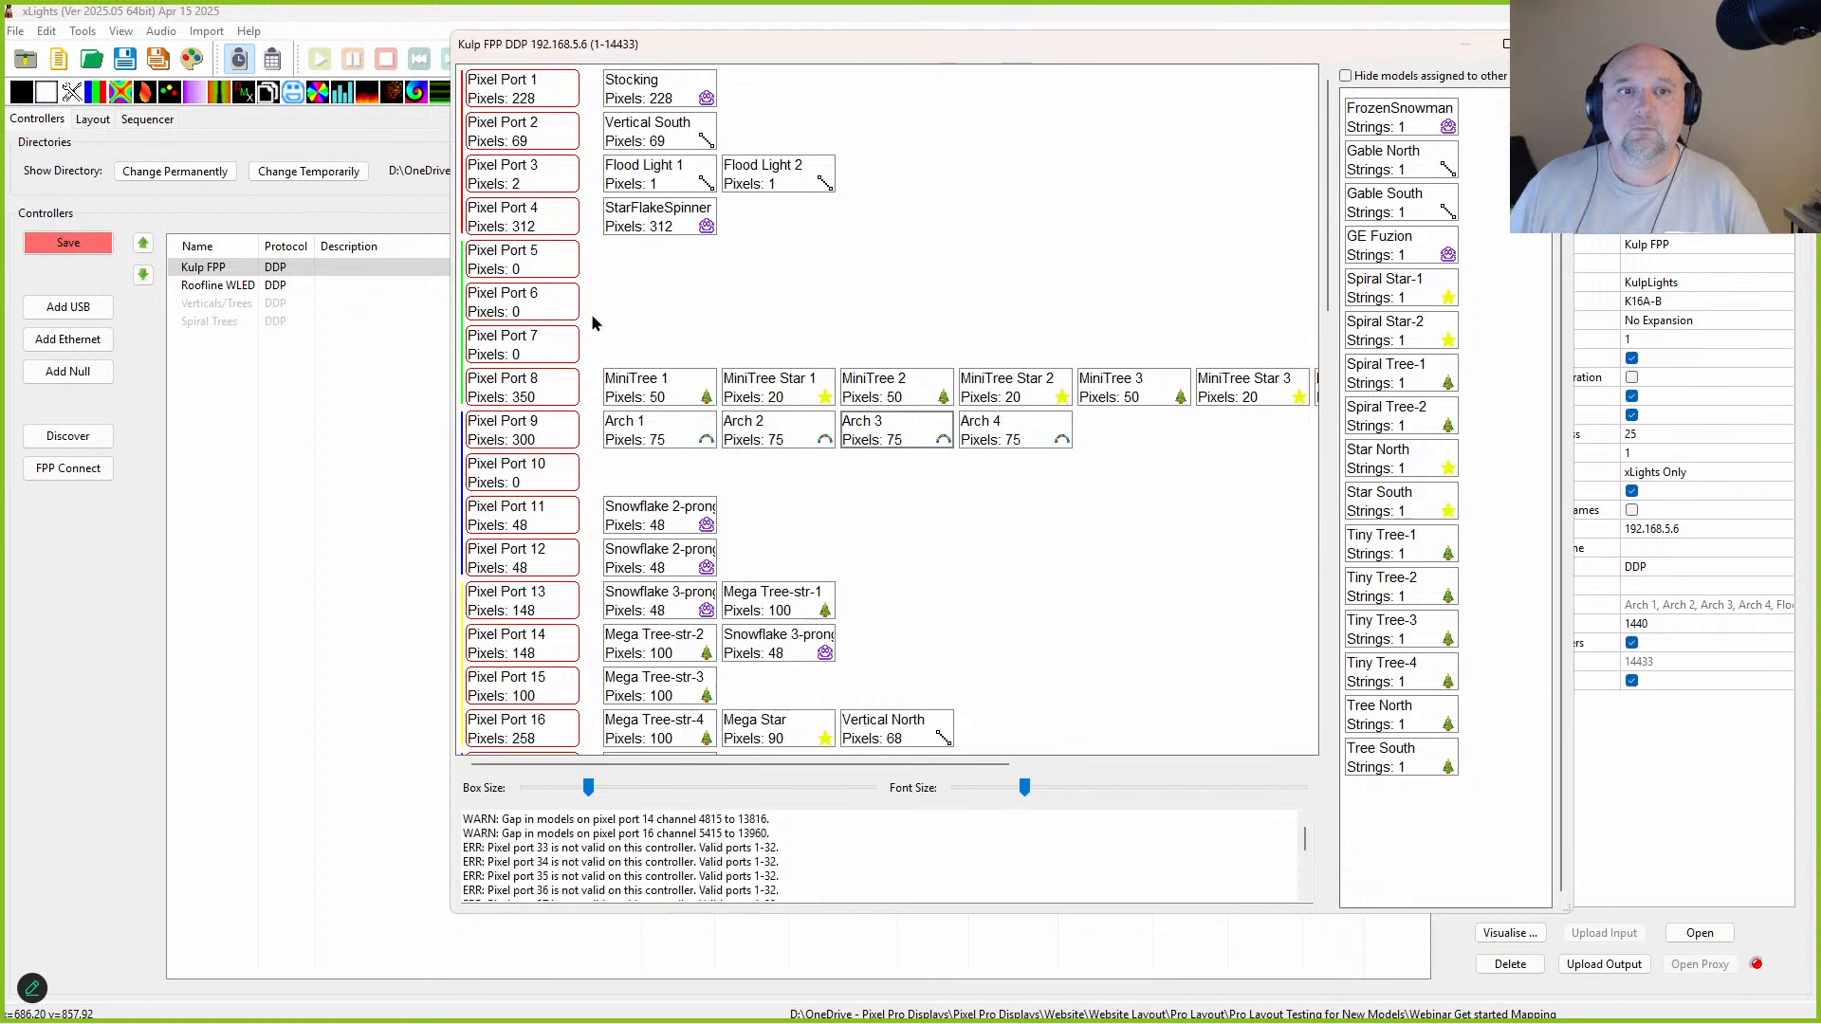
scroll(634, 370, "down", 5)
scroll(634, 370, "up", 4)
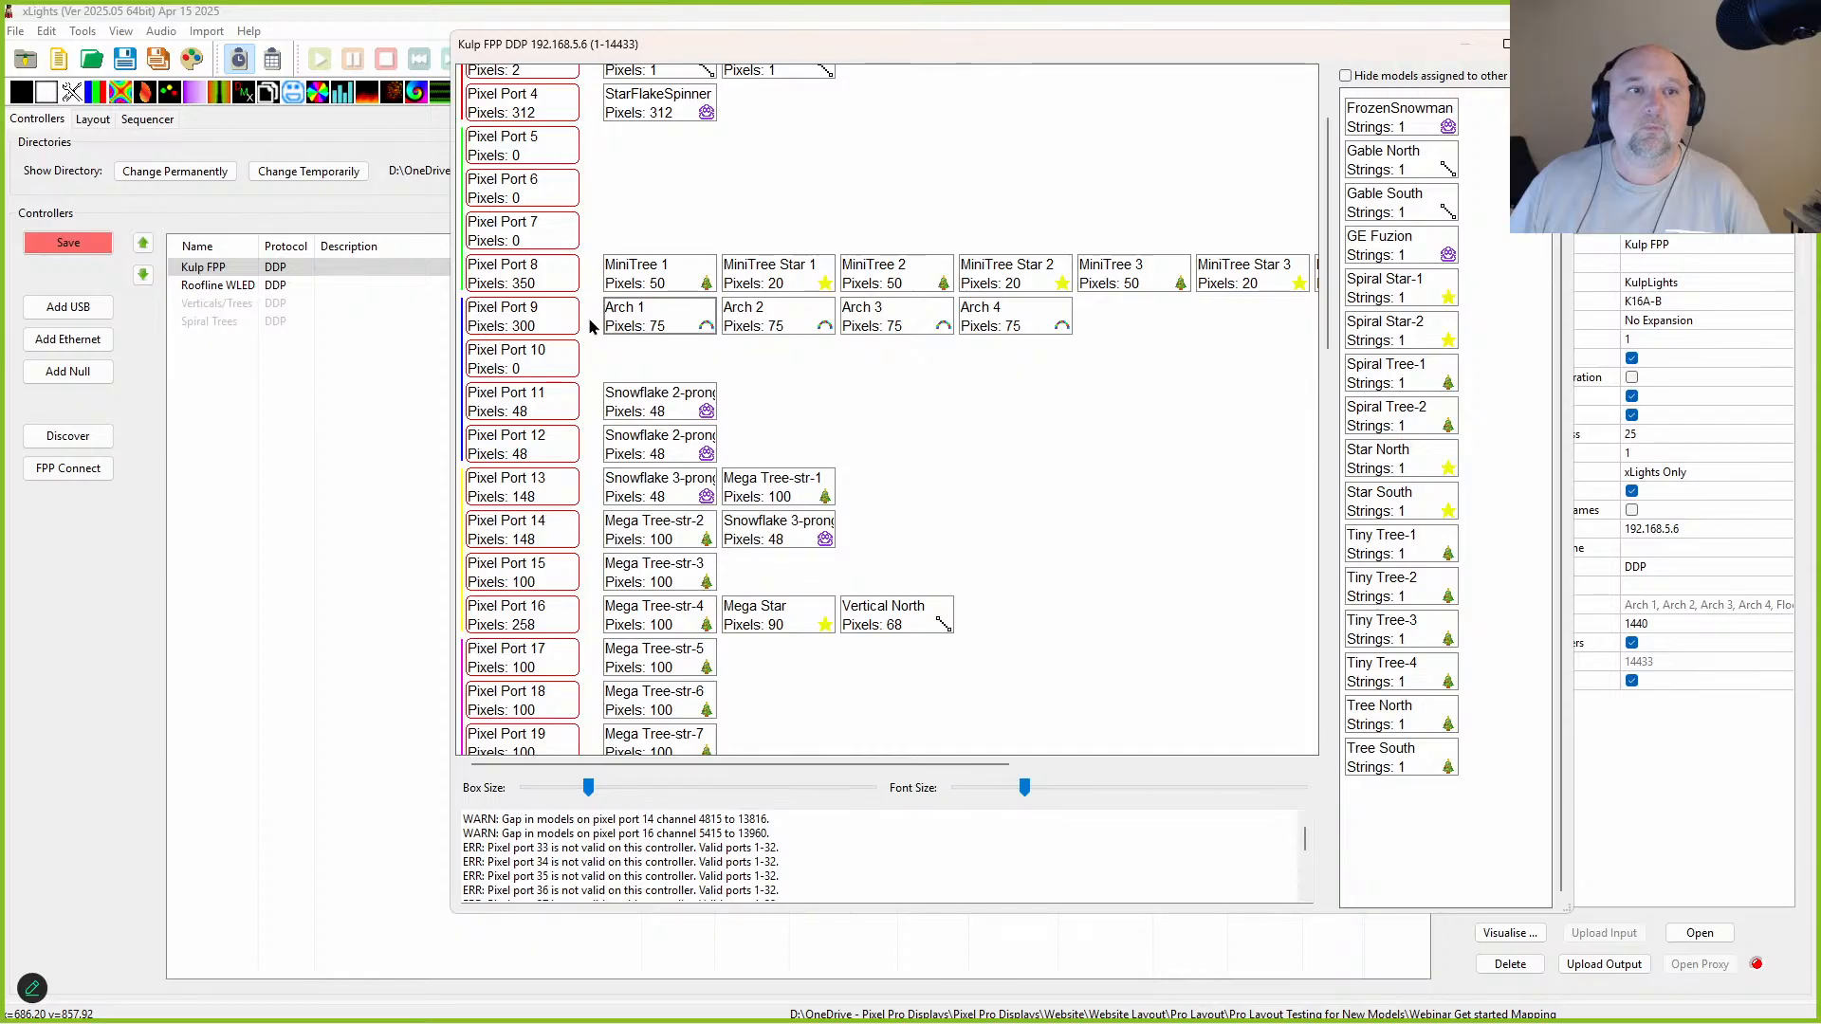
left_click(645, 404)
left_click(646, 453)
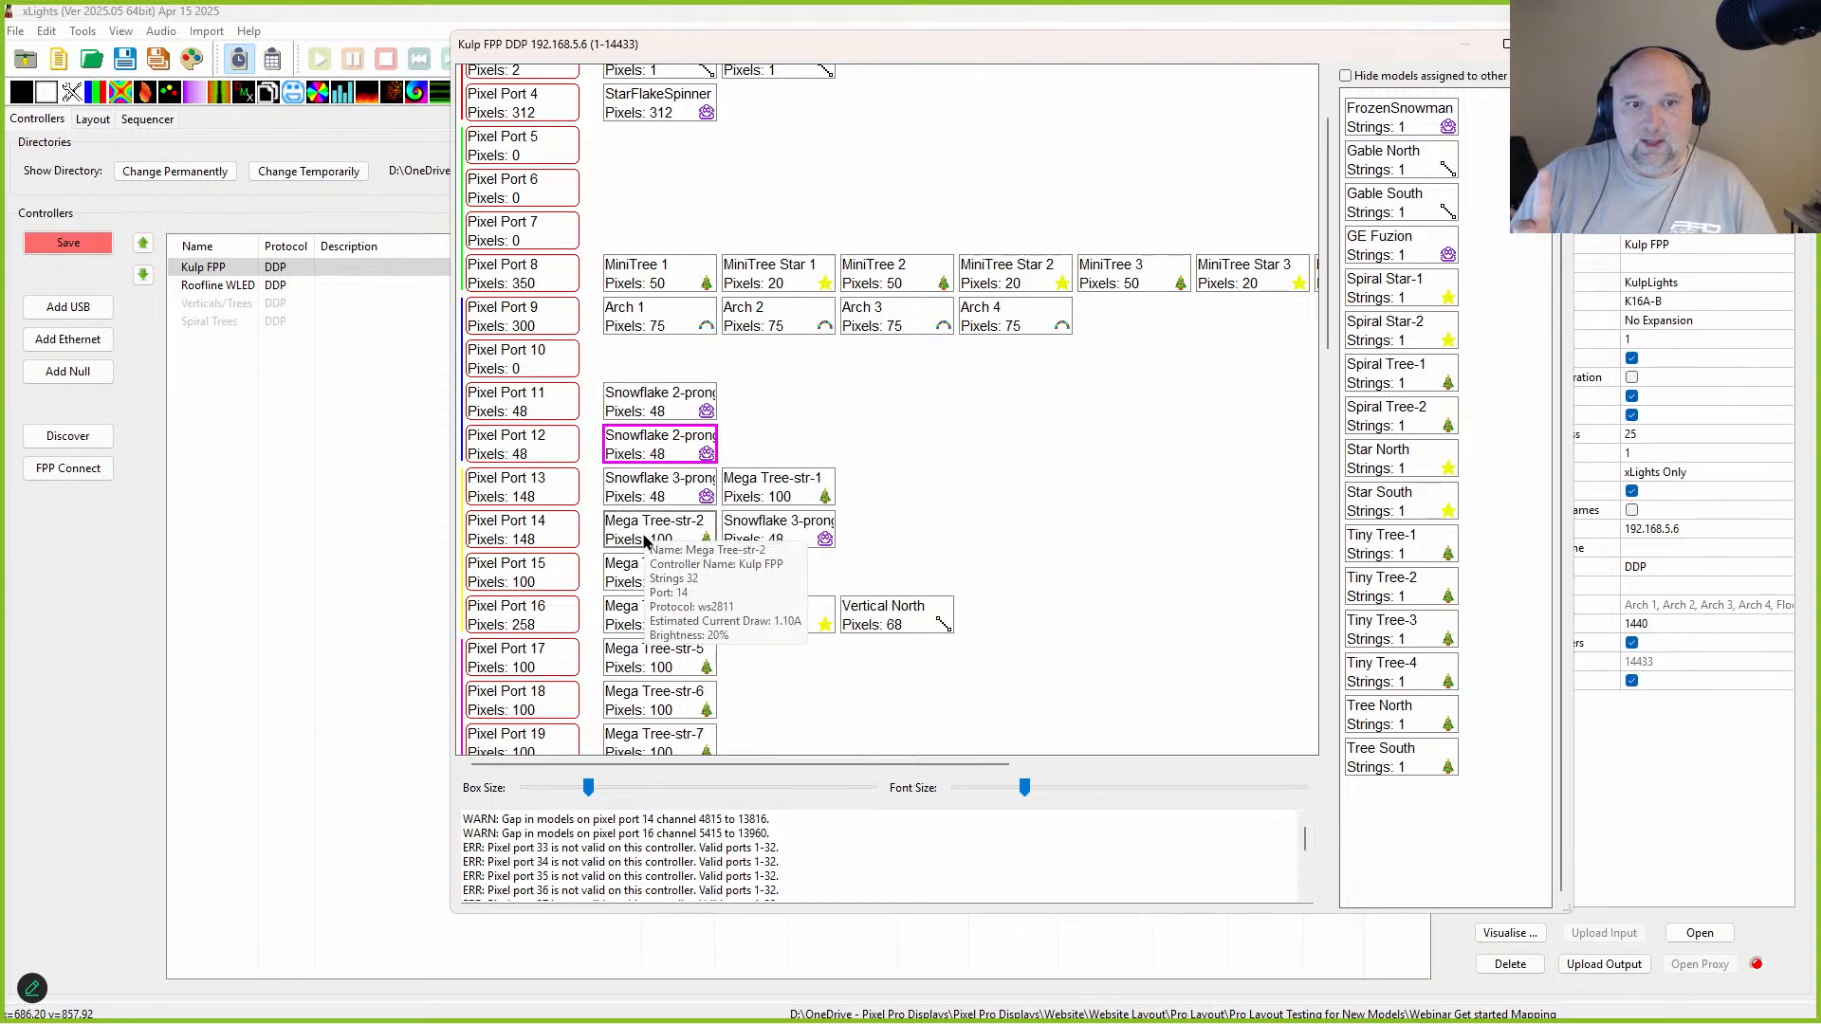
left_click(640, 485)
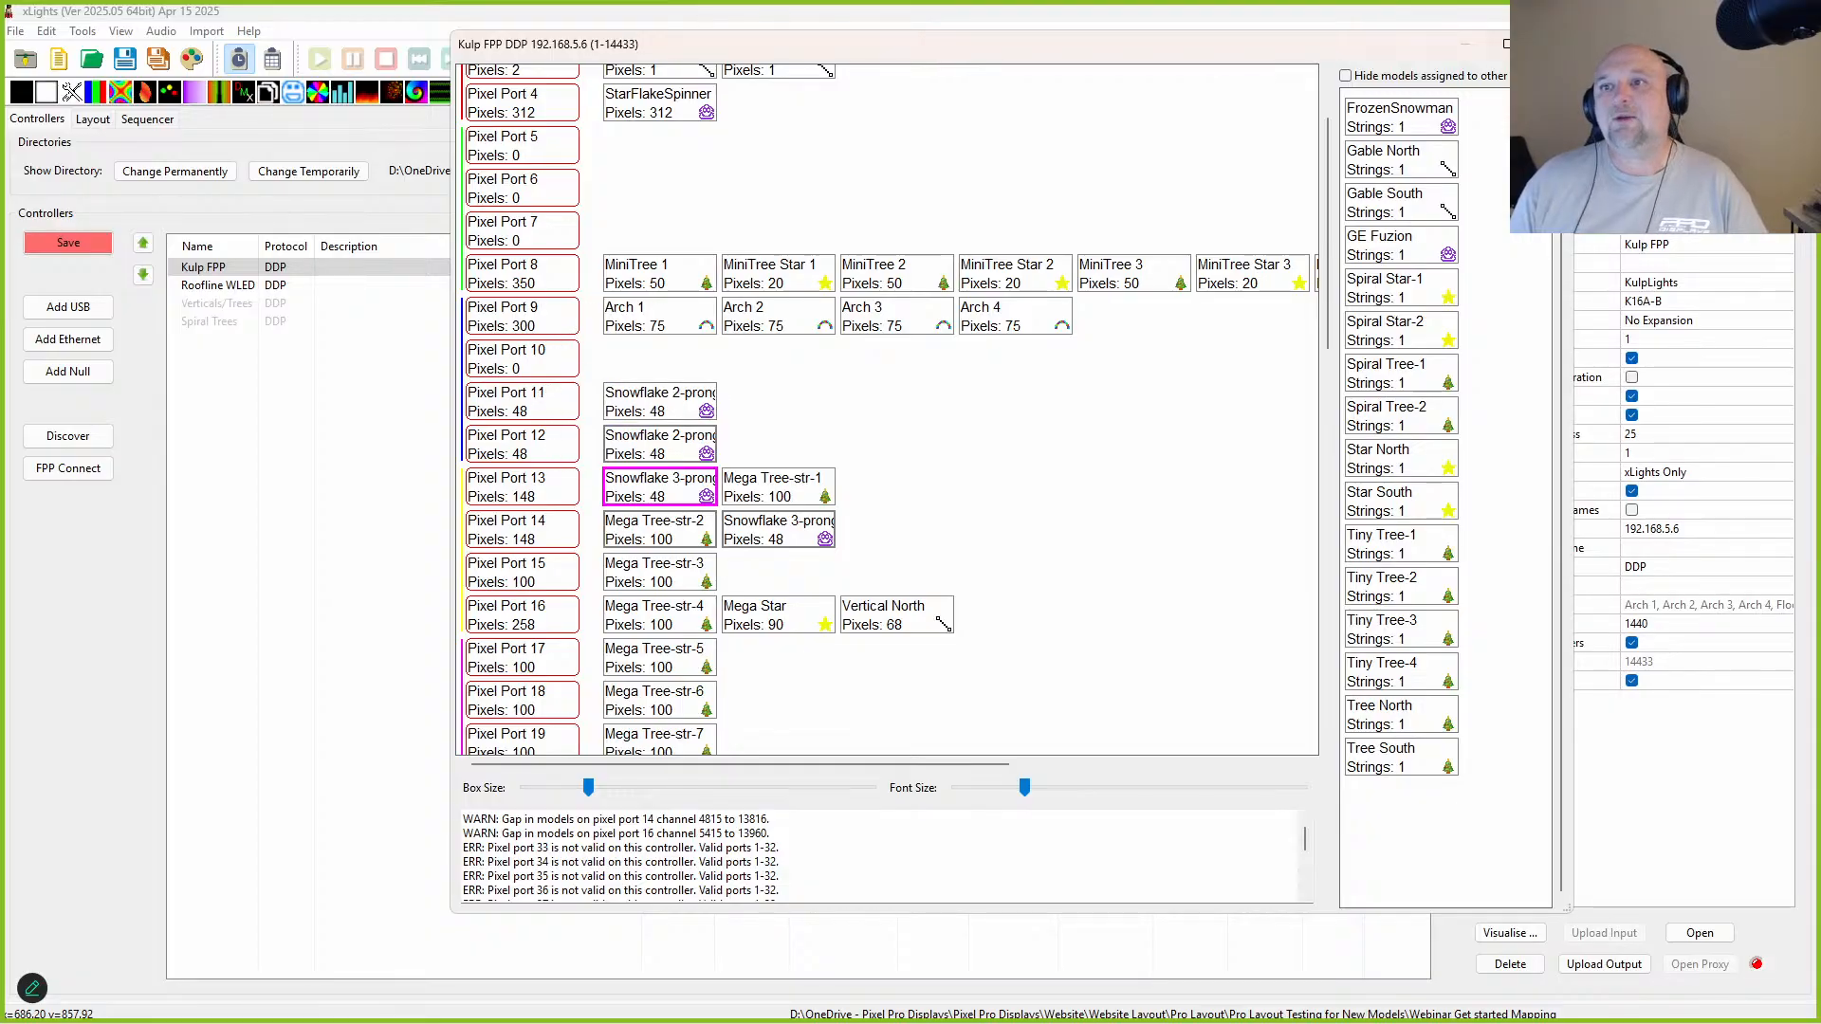
Step: Reselect the four snowflakes in the layout and bulk assign incrementing controller ports starting at port 10 with ws2811
key("Escape")
left_click(104, 121)
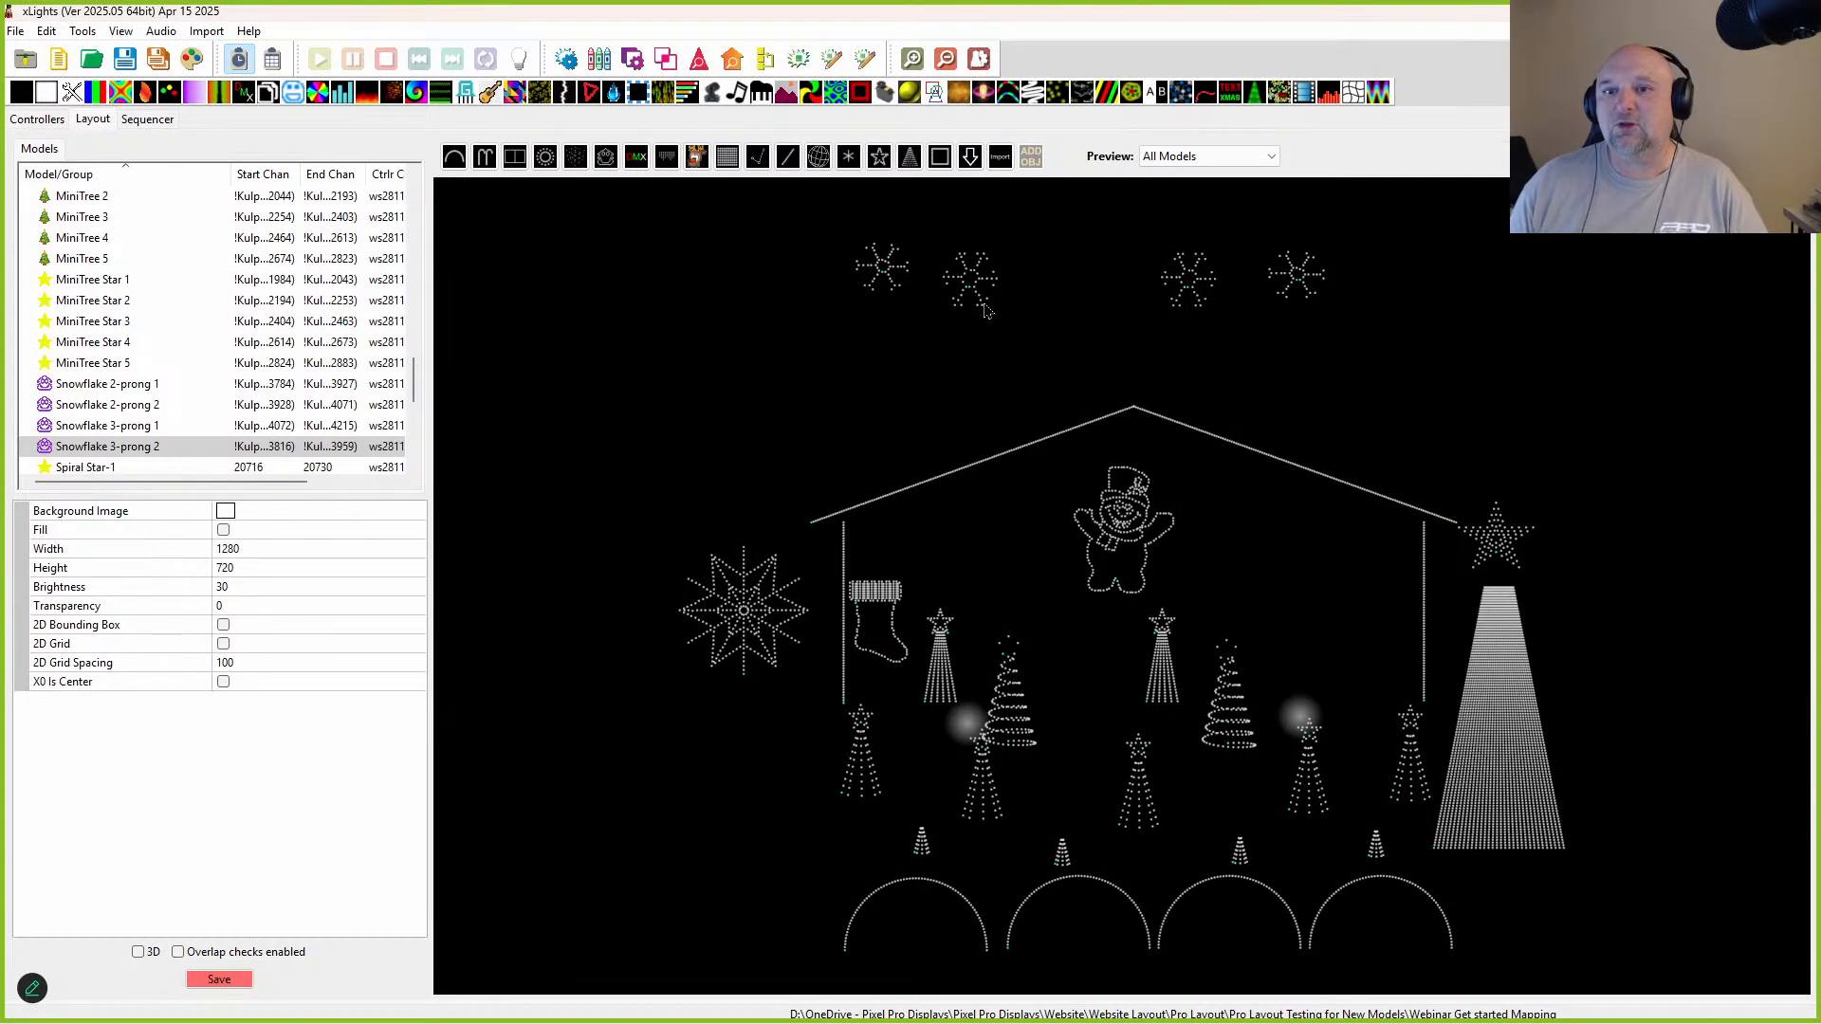
left_click_drag(700, 191, 1568, 410)
right_click(1465, 289)
mouse_move(1441, 301)
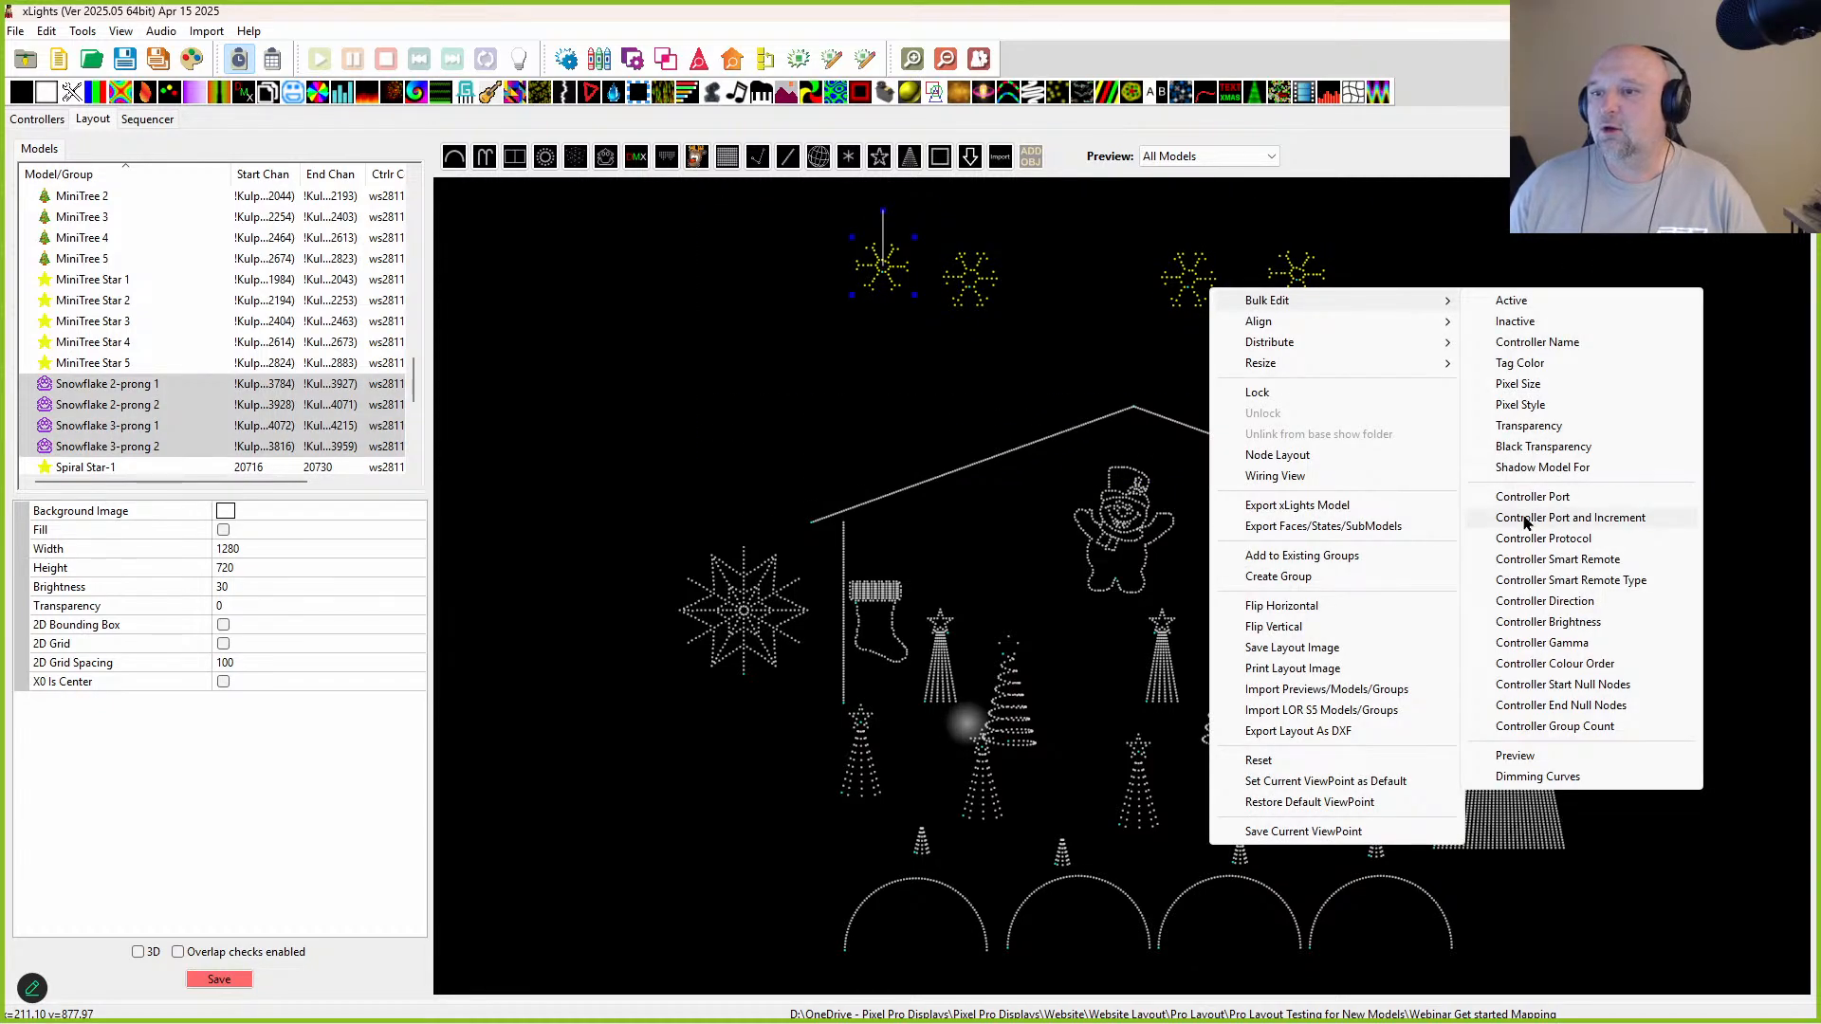
left_click(1525, 518)
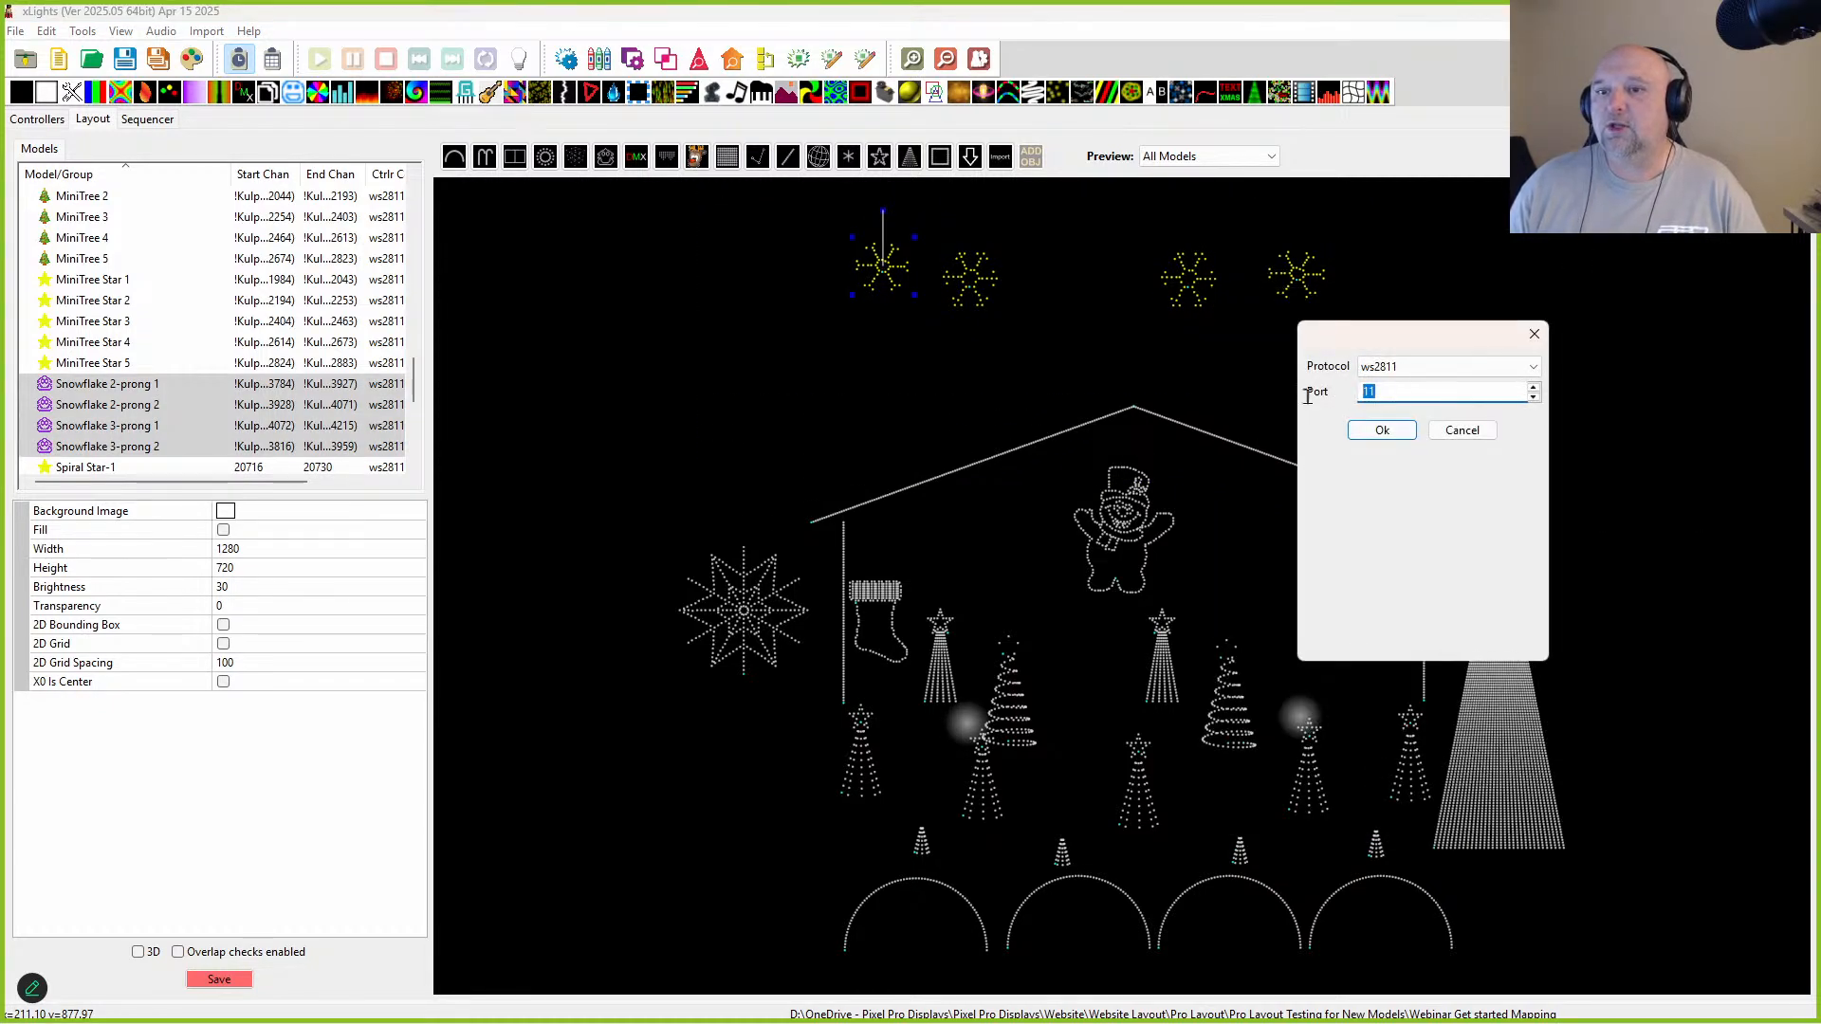
type("10")
left_click(1377, 433)
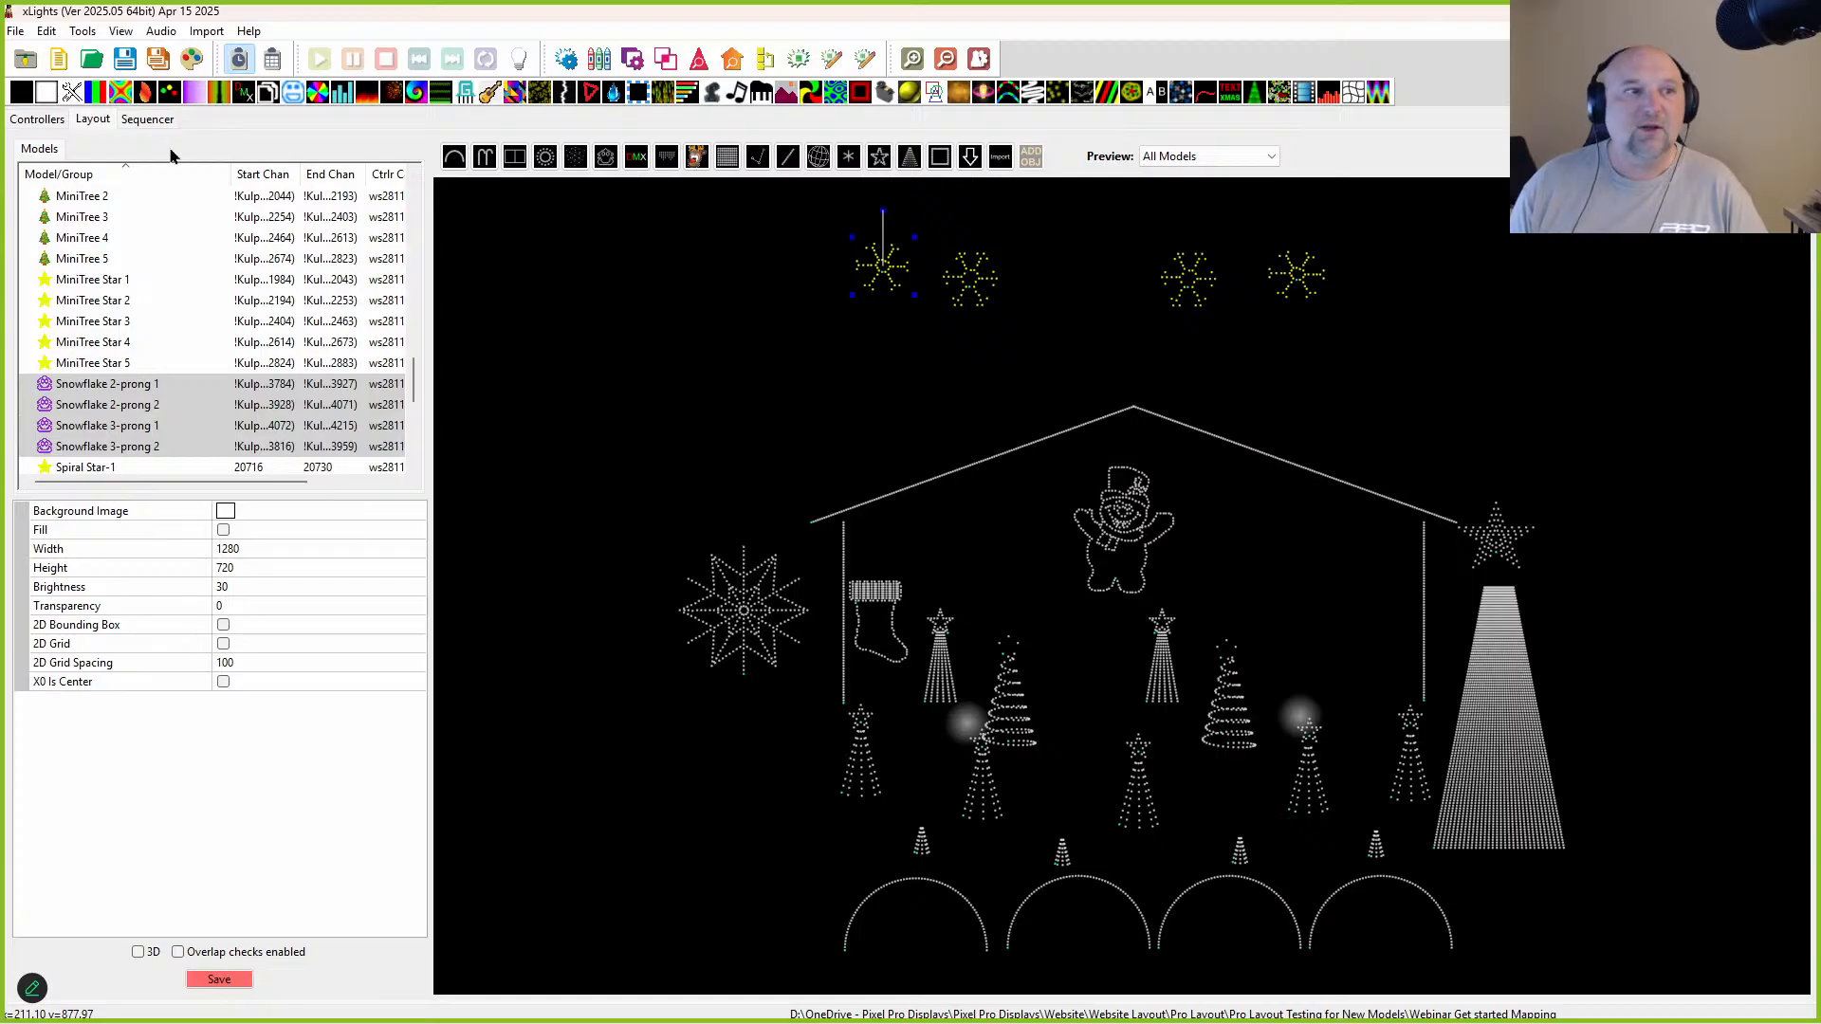
Step: Visualise the Kulp FPP controller again and inspect the snowflakes' new port assignments
left_click(30, 119)
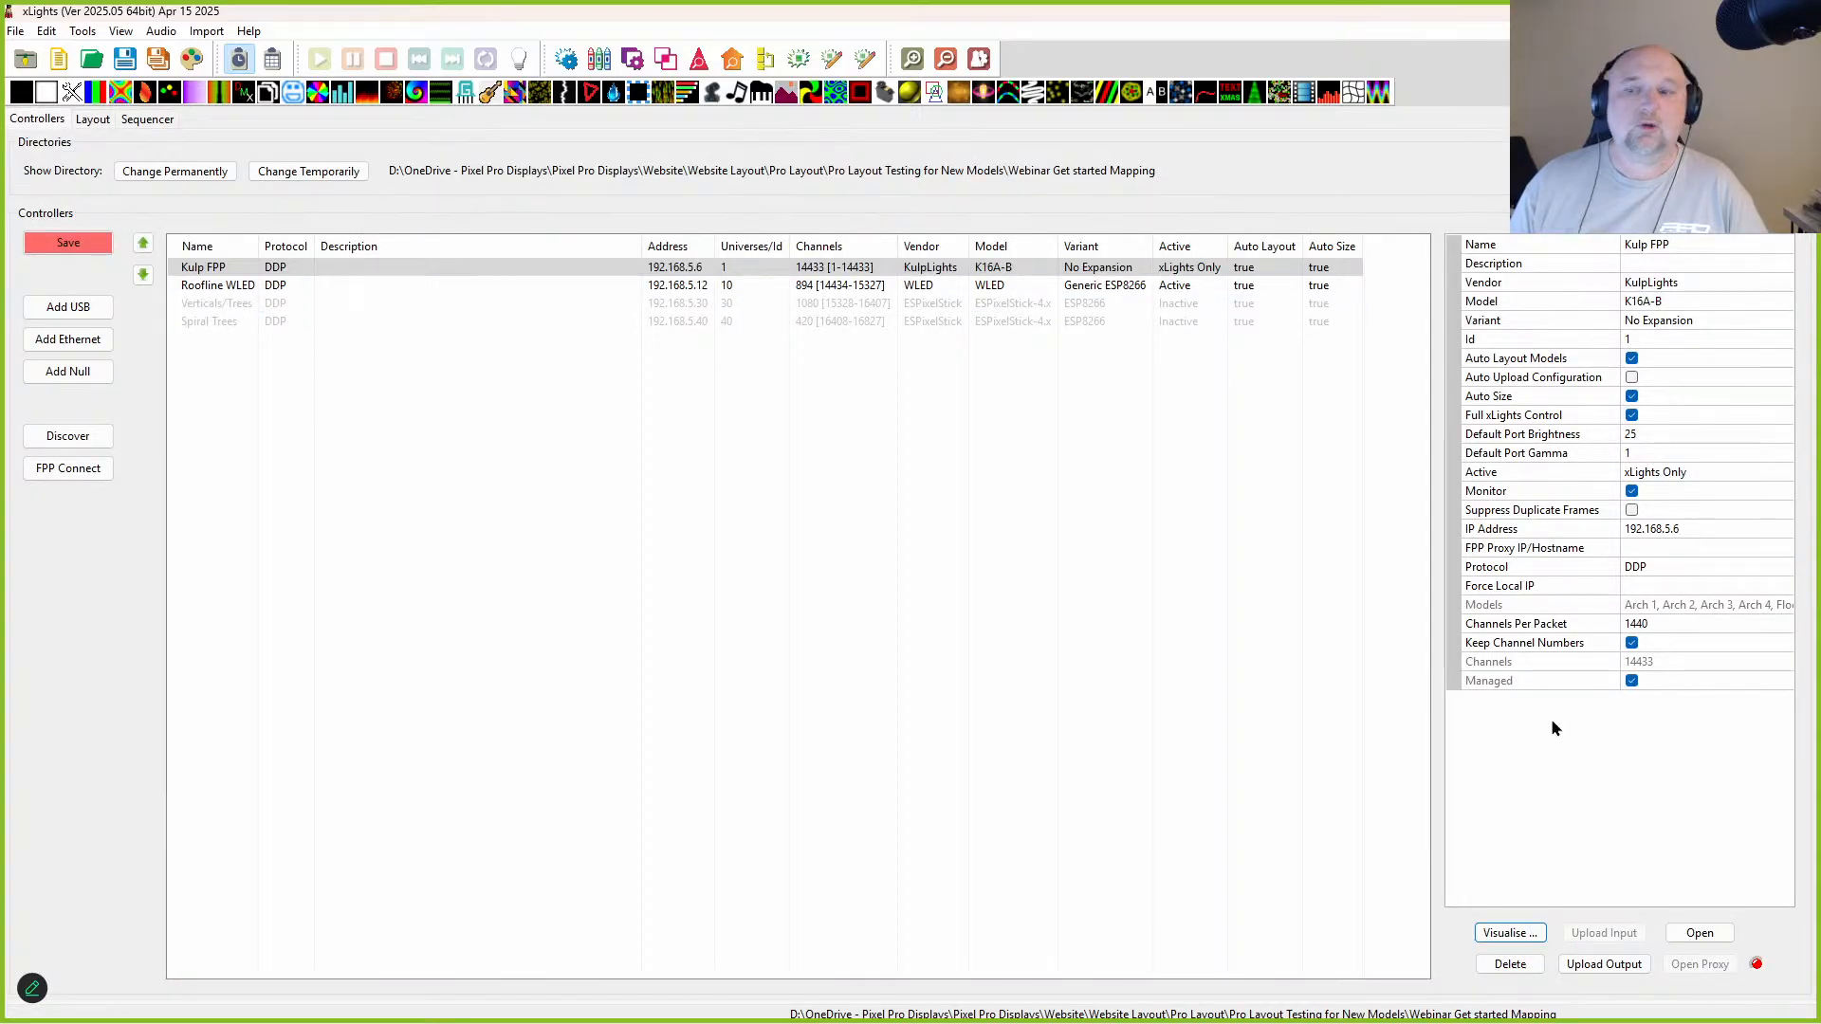
left_click(1509, 933)
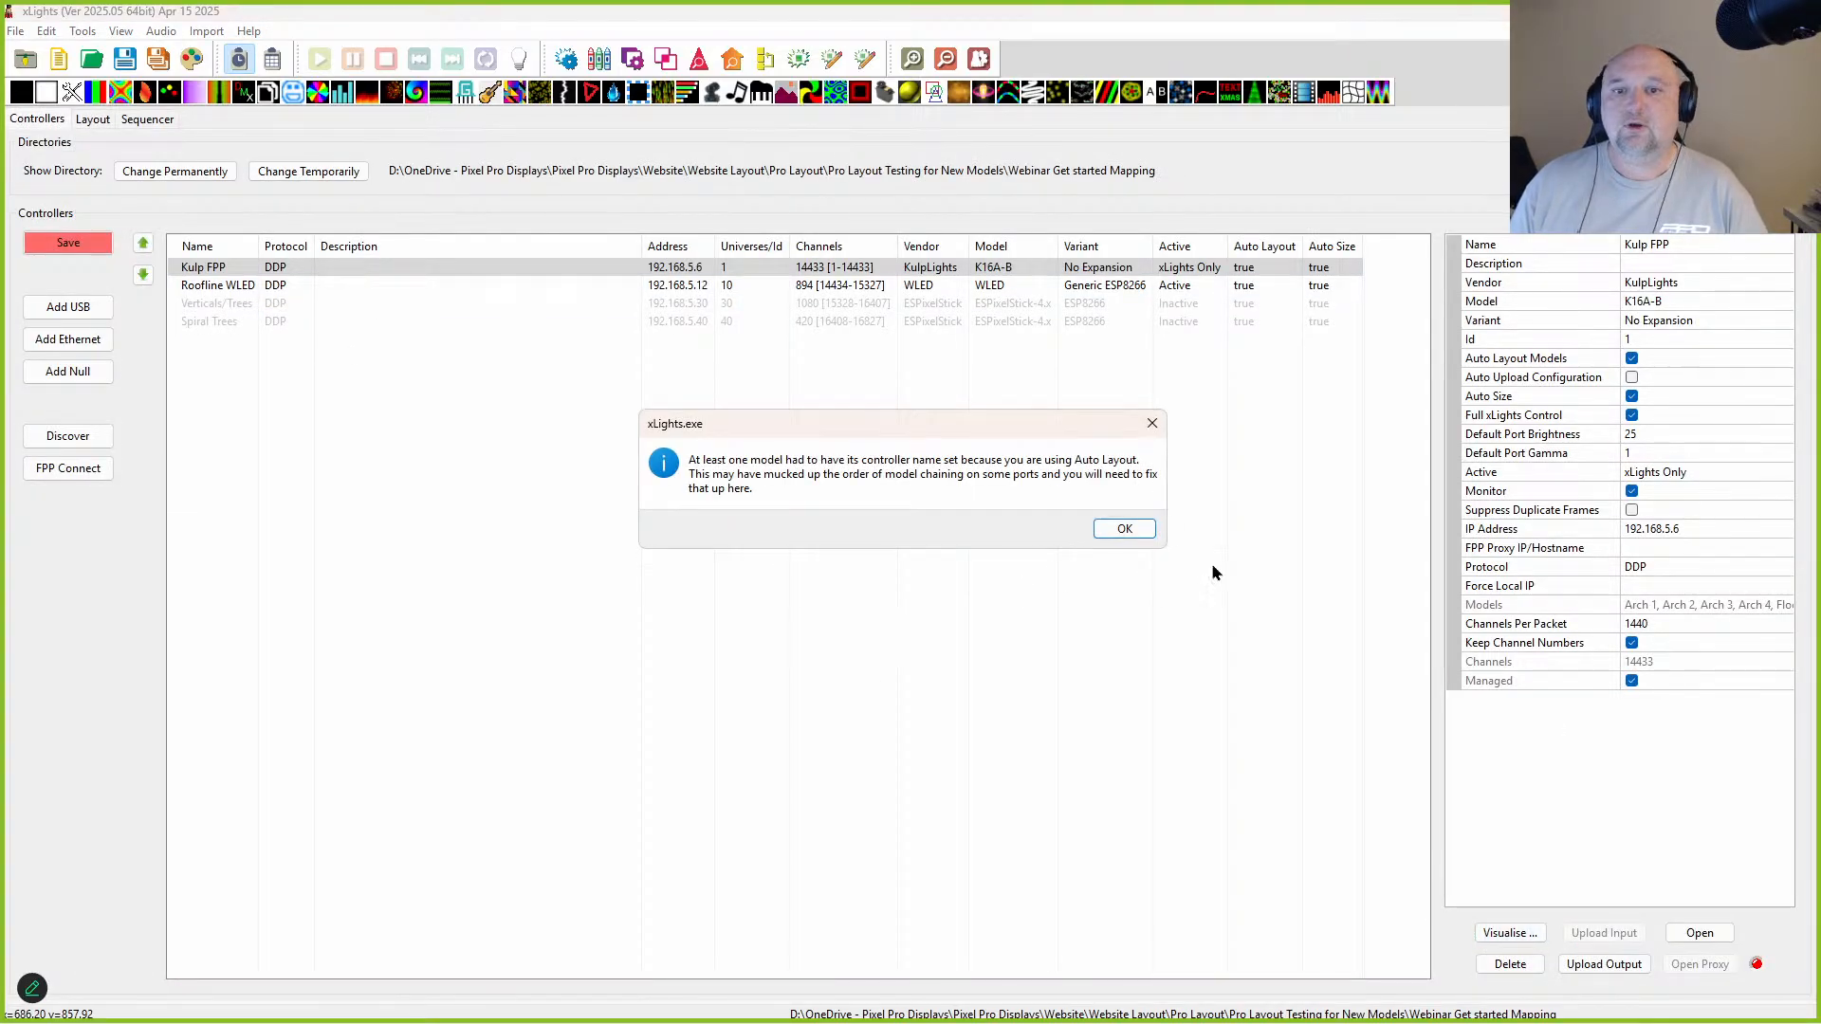
left_click(1125, 529)
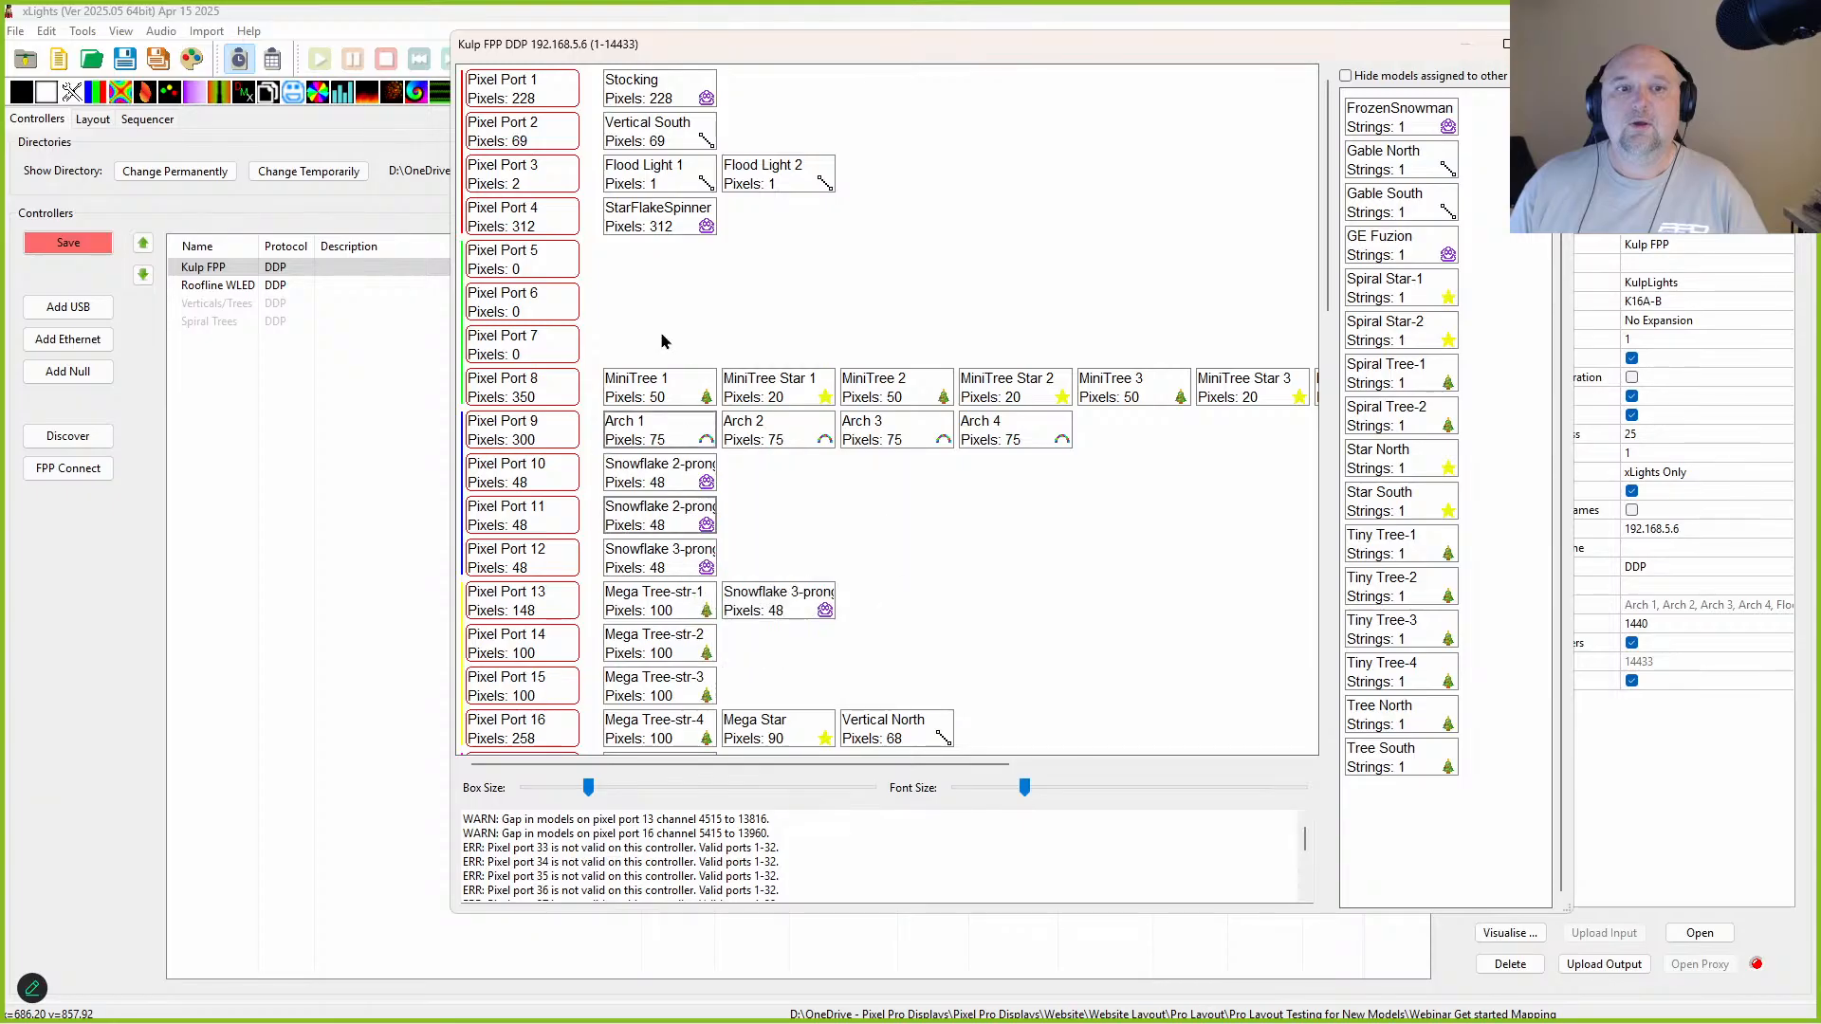
left_click(633, 517)
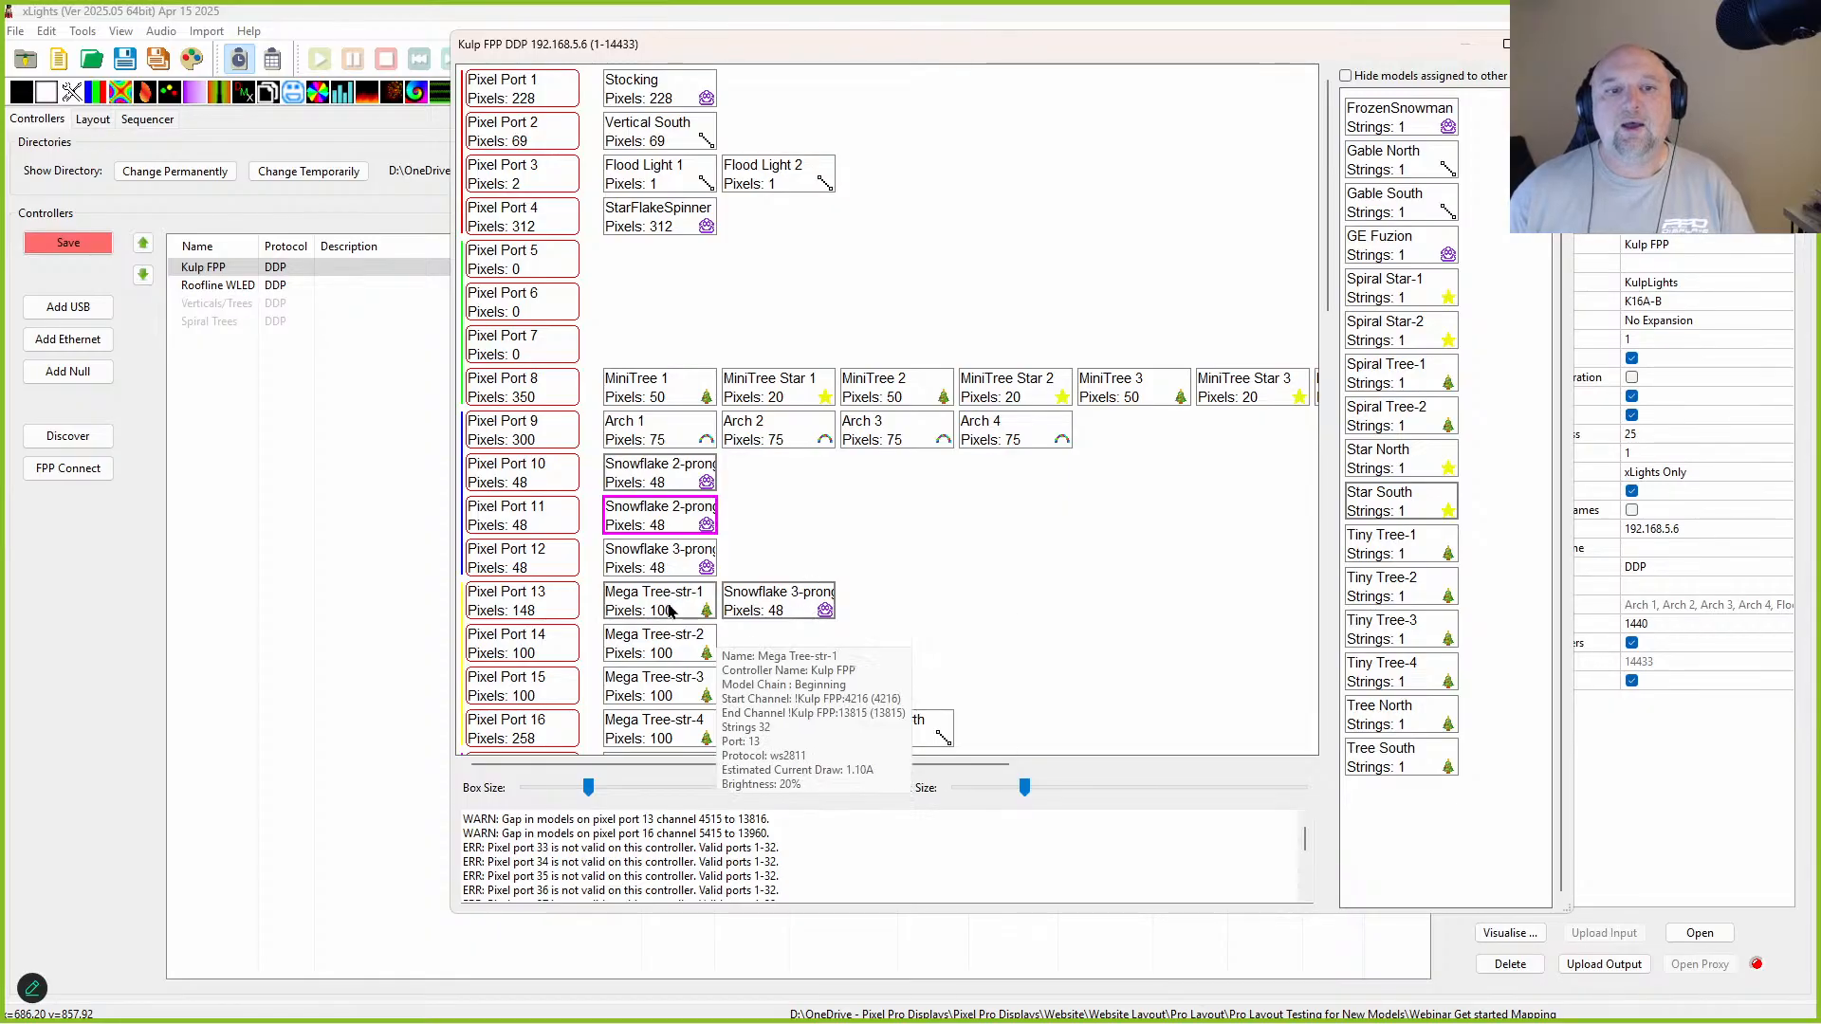
Step: Remove the snowflakes on pixel ports 13 and 11 from the Kulp FPP controller, returning them to the unassigned models
left_click(743, 603)
left_click_drag(746, 601, 1508, 569)
left_click_drag(657, 519, 1428, 592)
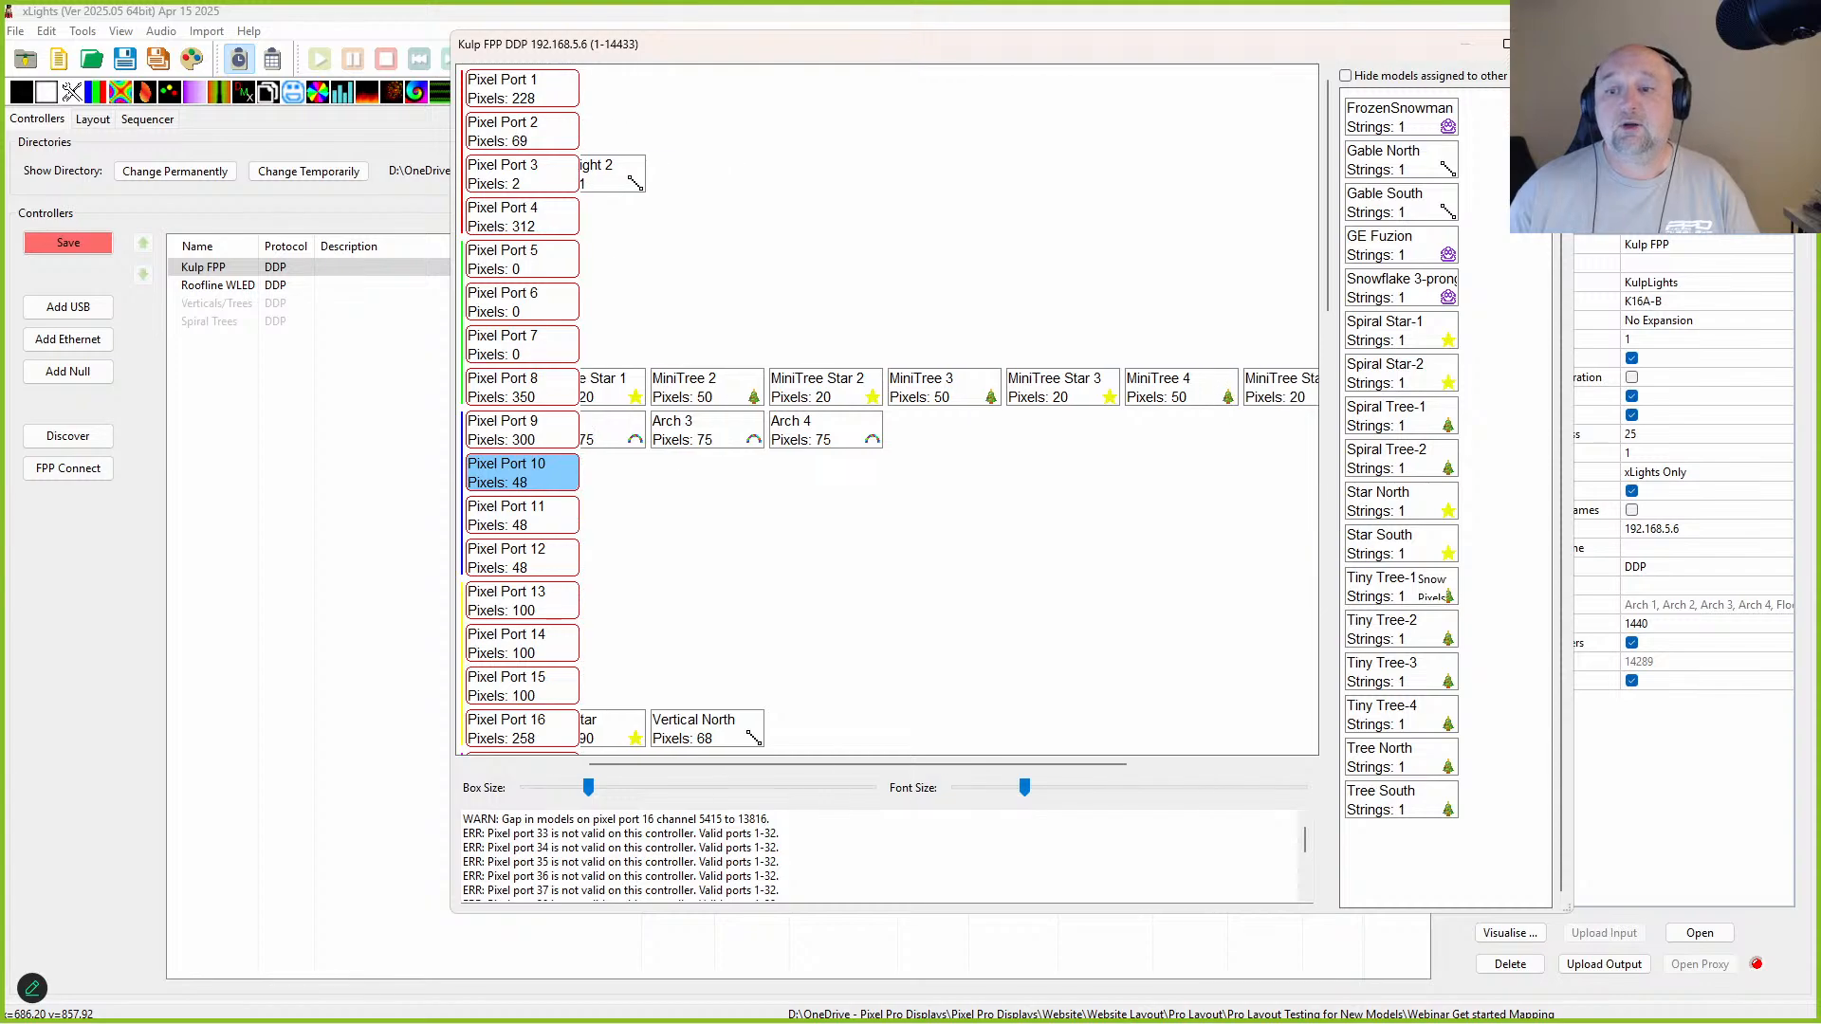
scroll(731, 638, "right", 3)
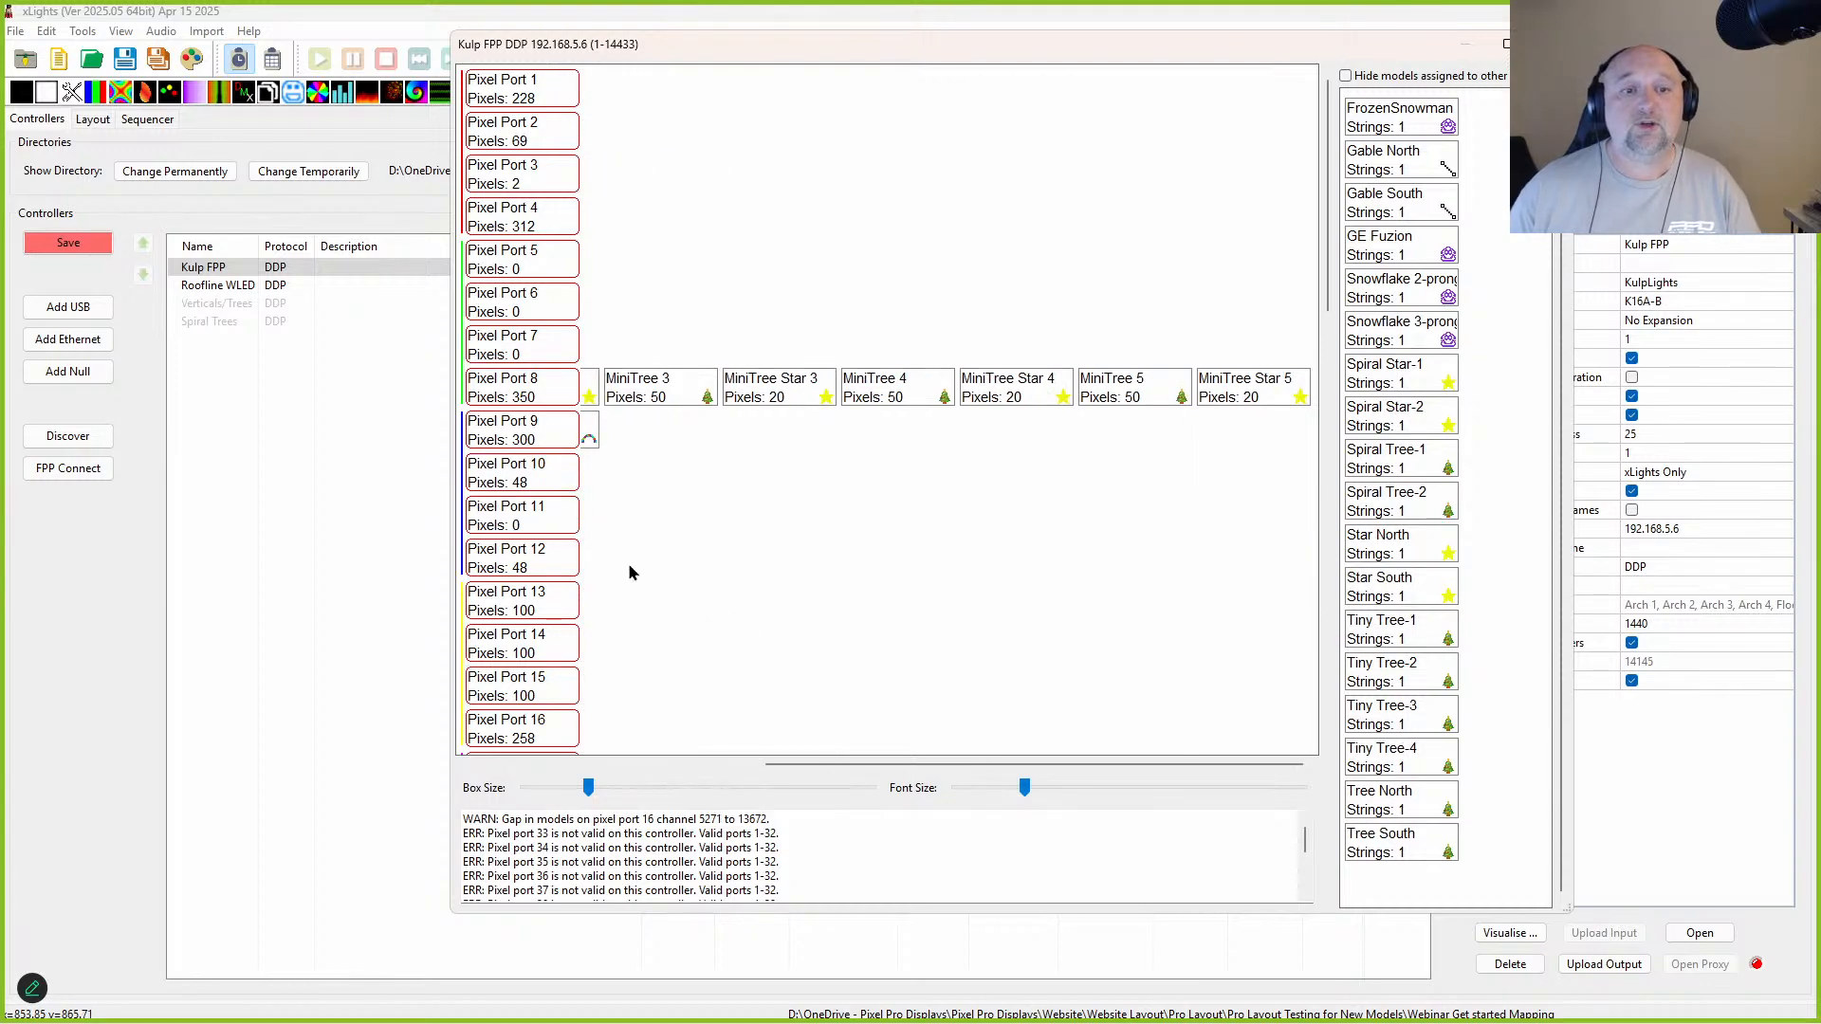
Step: Remove the remaining snowflakes on pixel ports 10 and 12 from the Kulp FPP controller, returning them to the unassigned models
left_click_drag(796, 766, 480, 769)
left_click_drag(654, 482, 1256, 529)
left_click_drag(659, 557, 1019, 550)
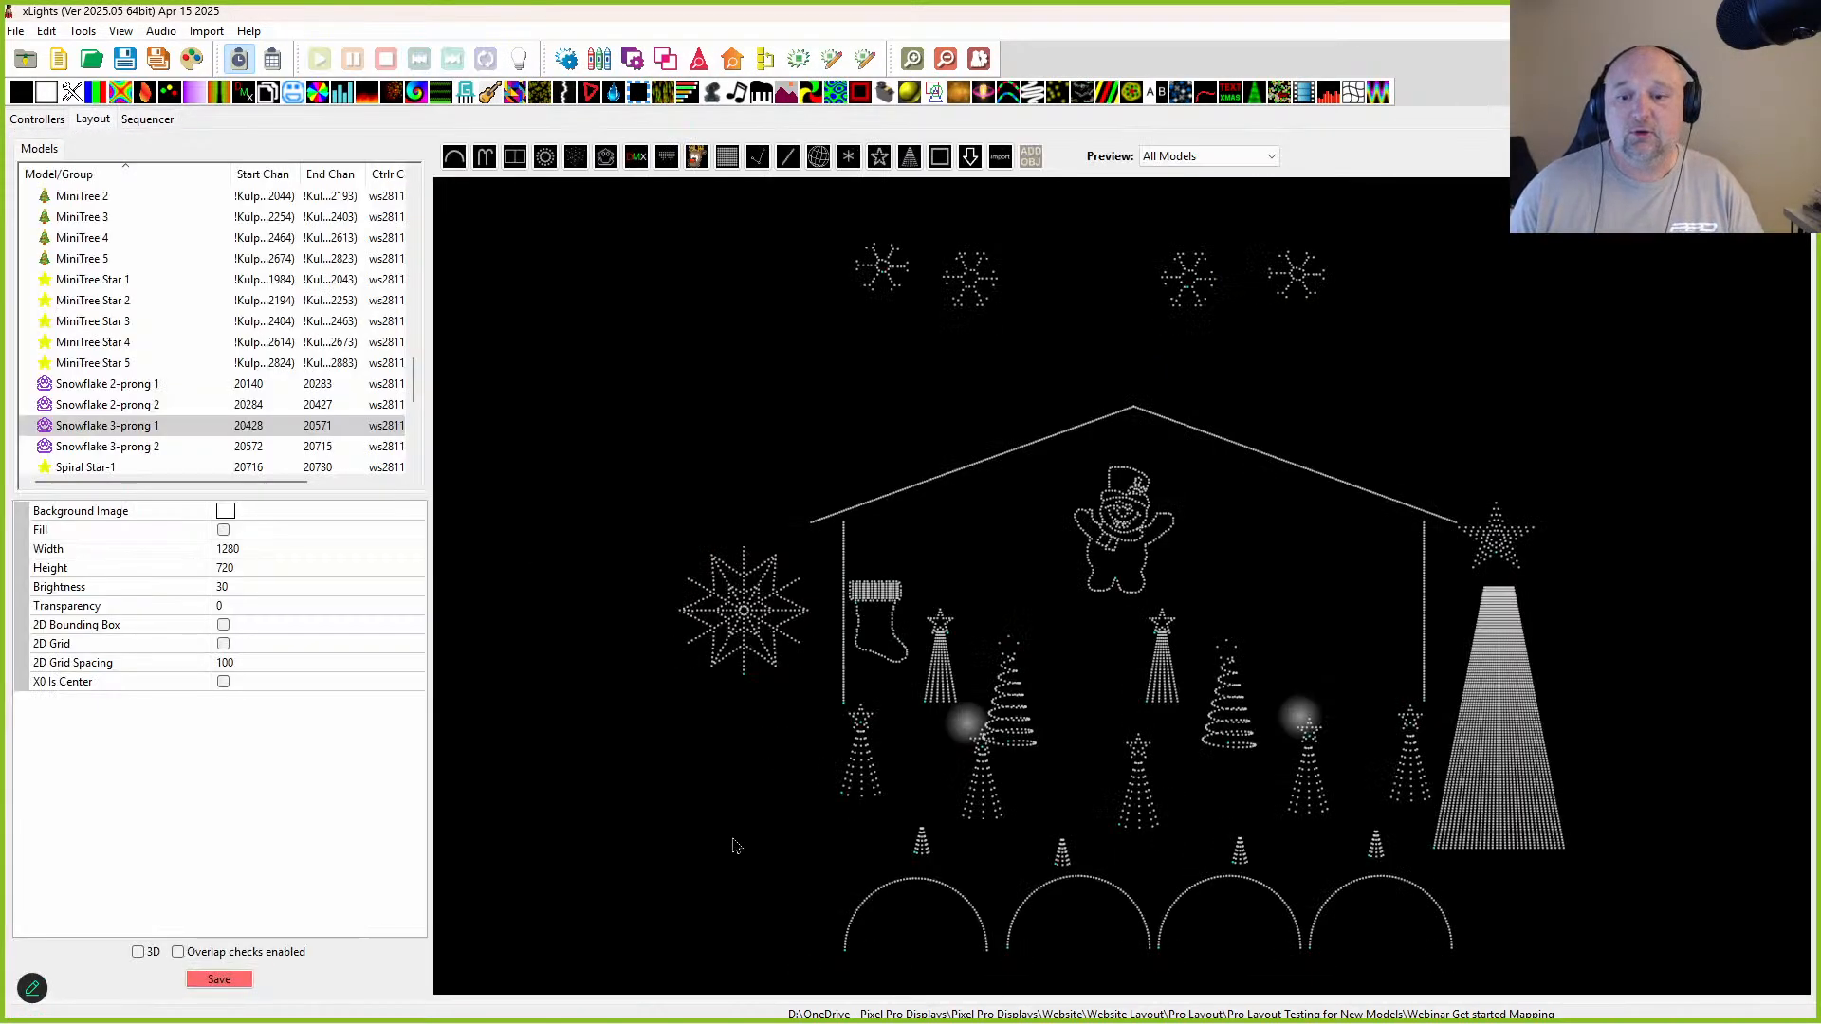
Step: Select the four arches in the layout and bulk assign incrementing controller ports starting at port 9 with protocol ws2811
scroll(733, 845, "down", 3)
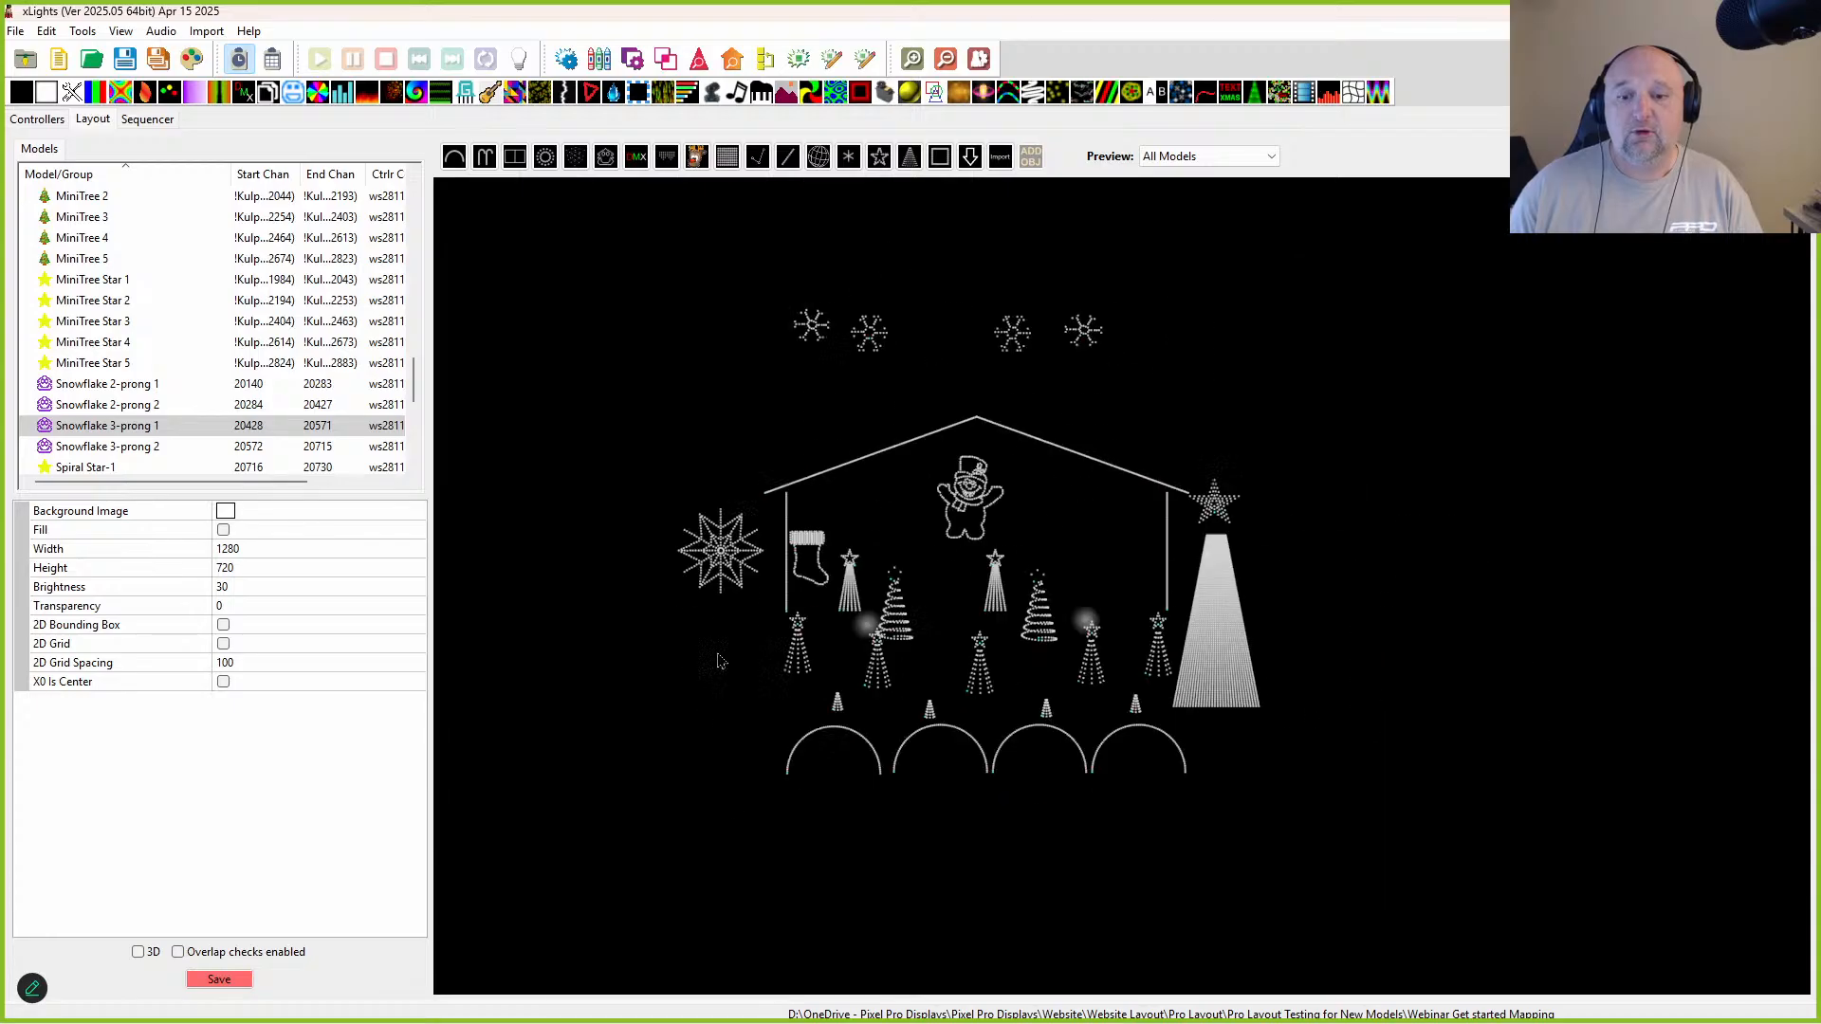
left_click_drag(700, 585, 1285, 735)
right_click(1168, 667)
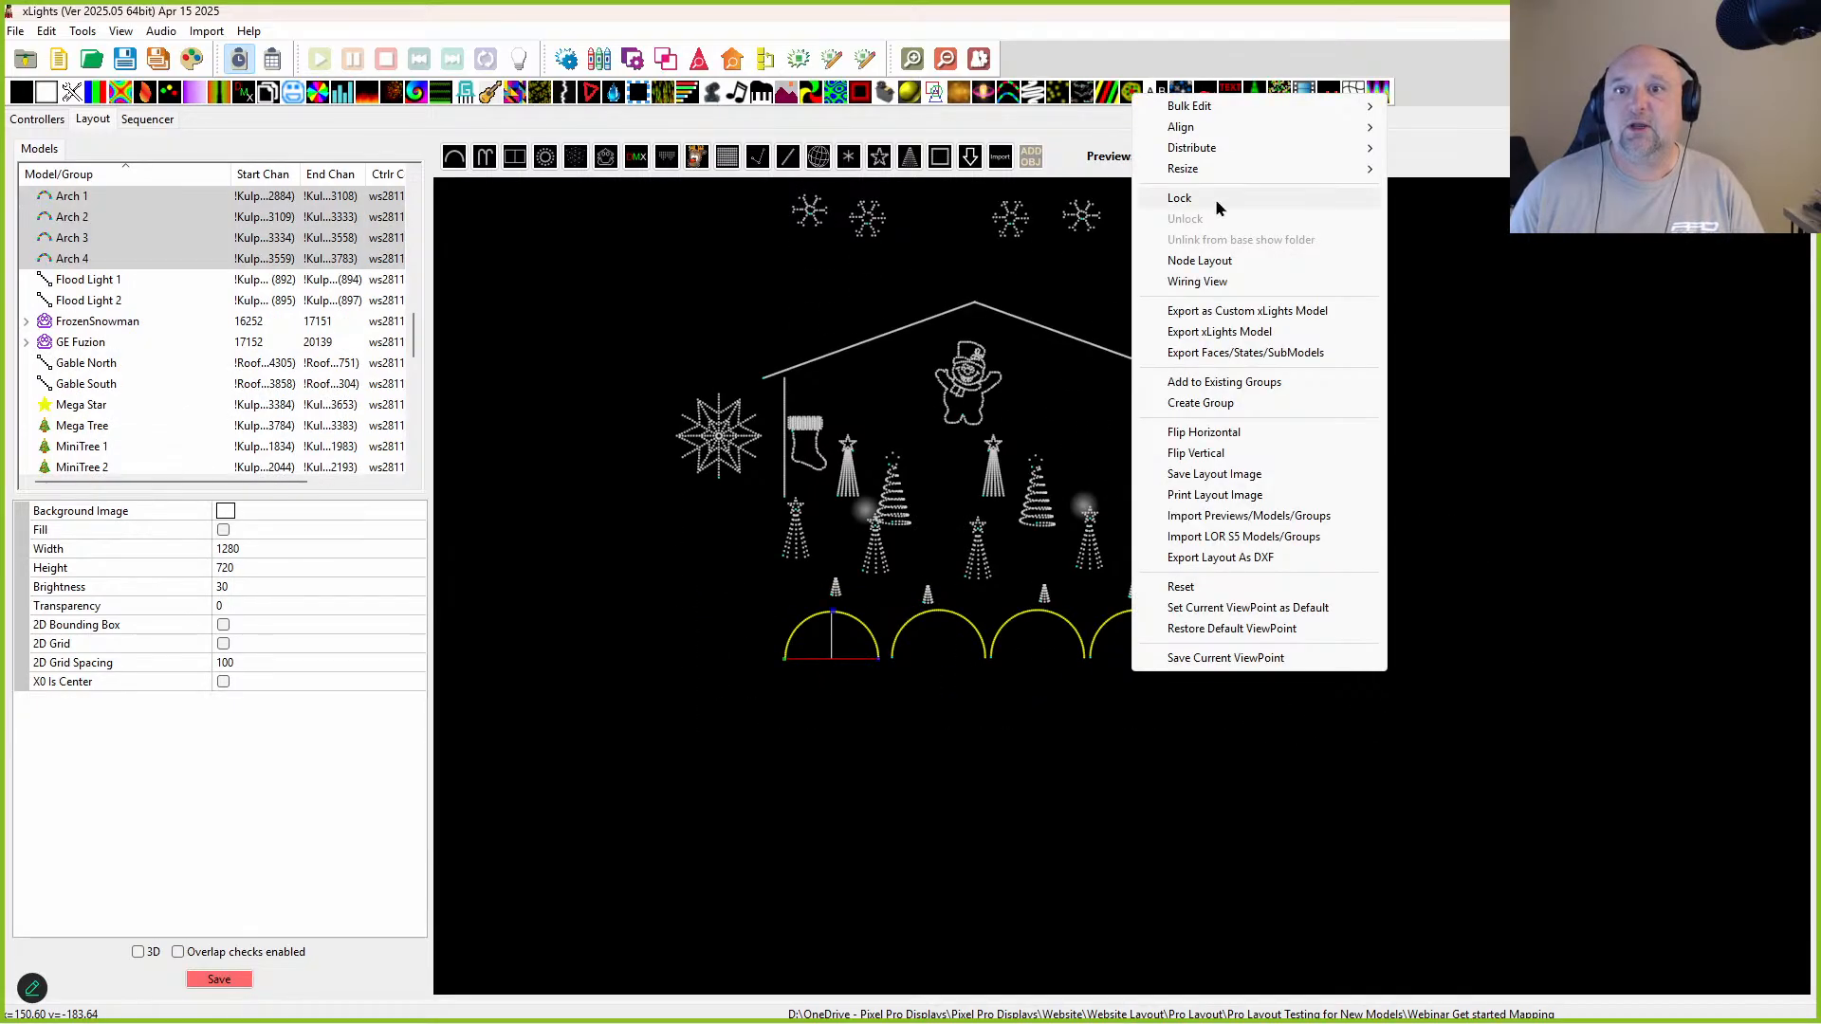
mouse_move(1214, 106)
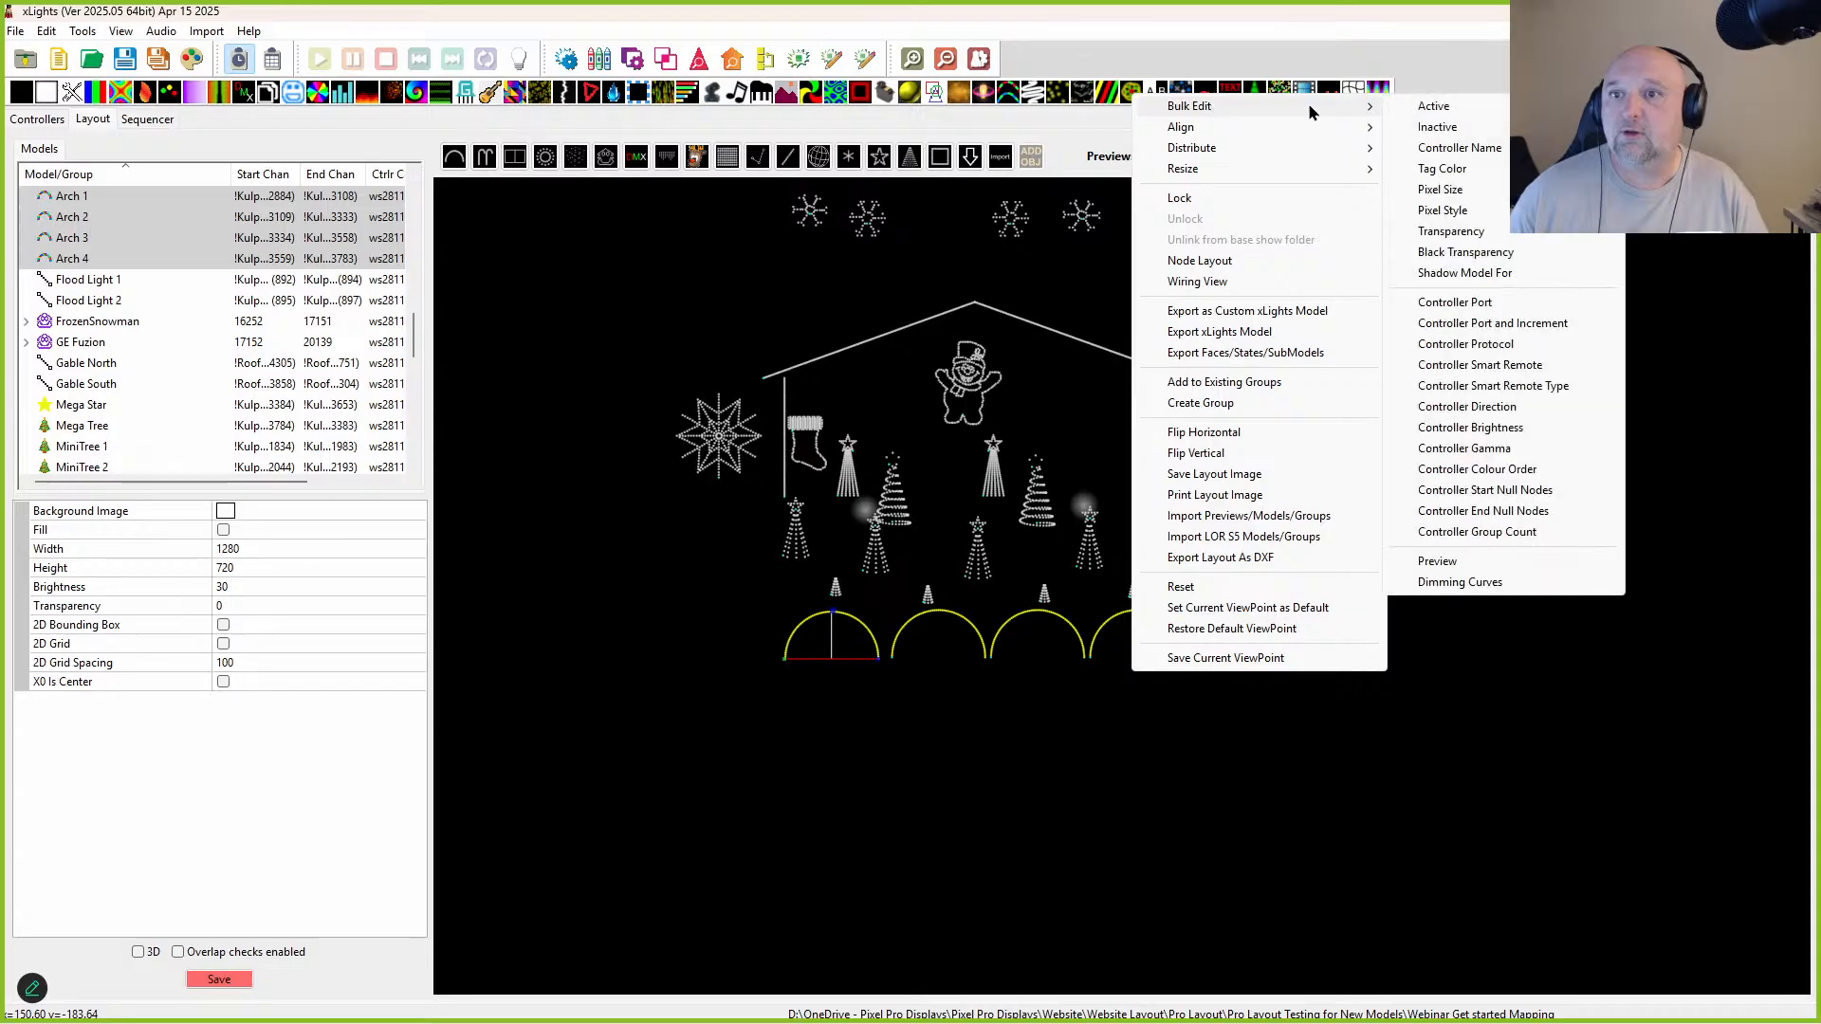
left_click(1444, 325)
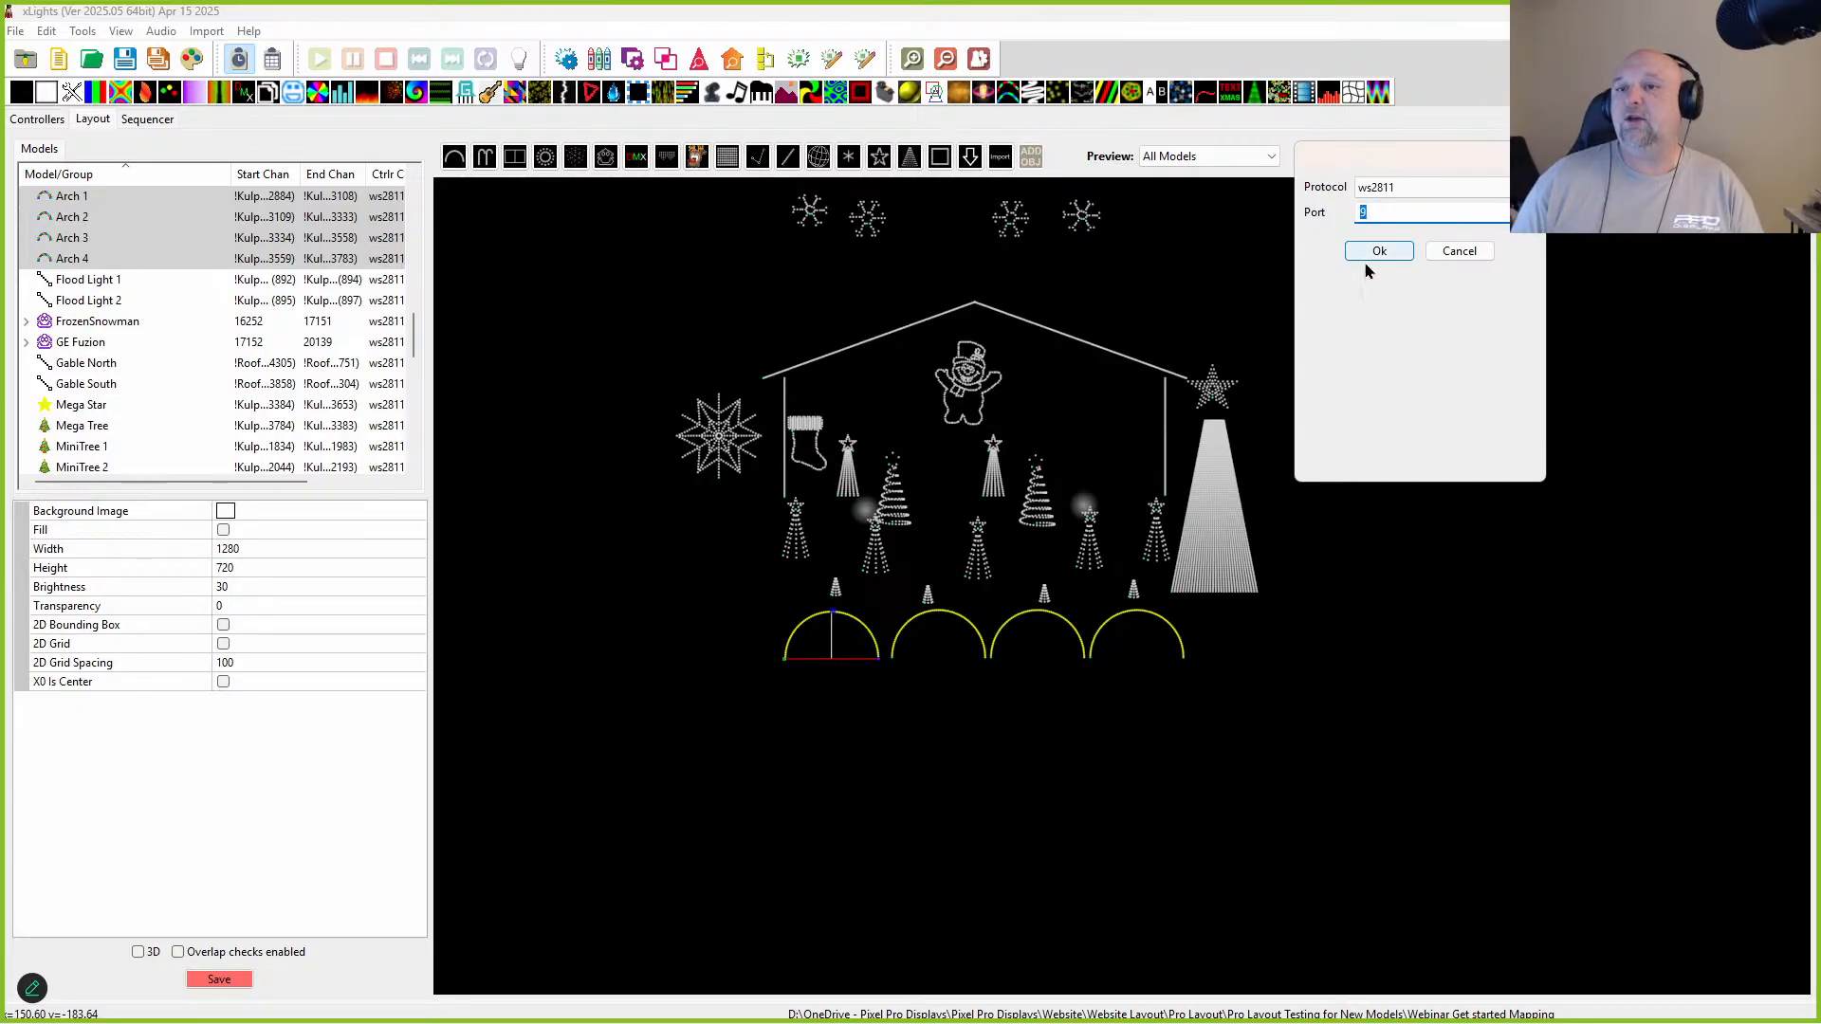
left_click(1380, 252)
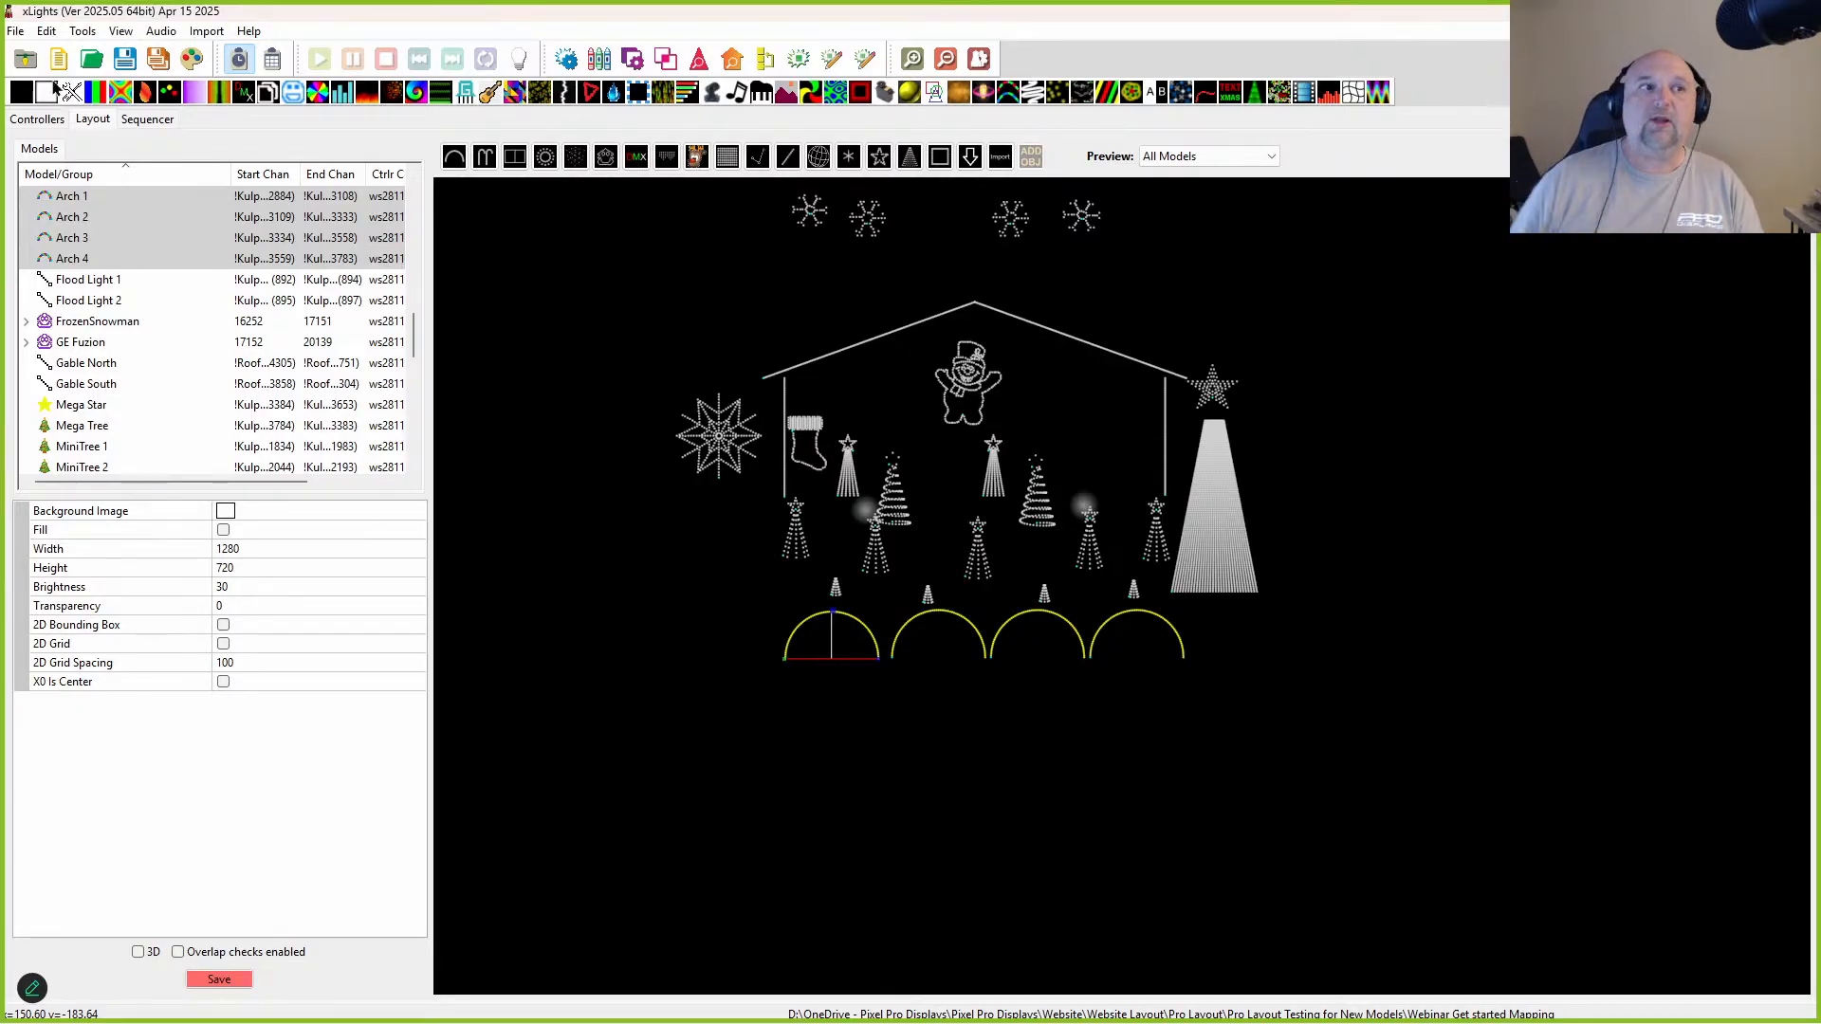
Step: Visualise the Kulp FPP controller, check the four arches' port assignments, and return to the layout
left_click(15, 122)
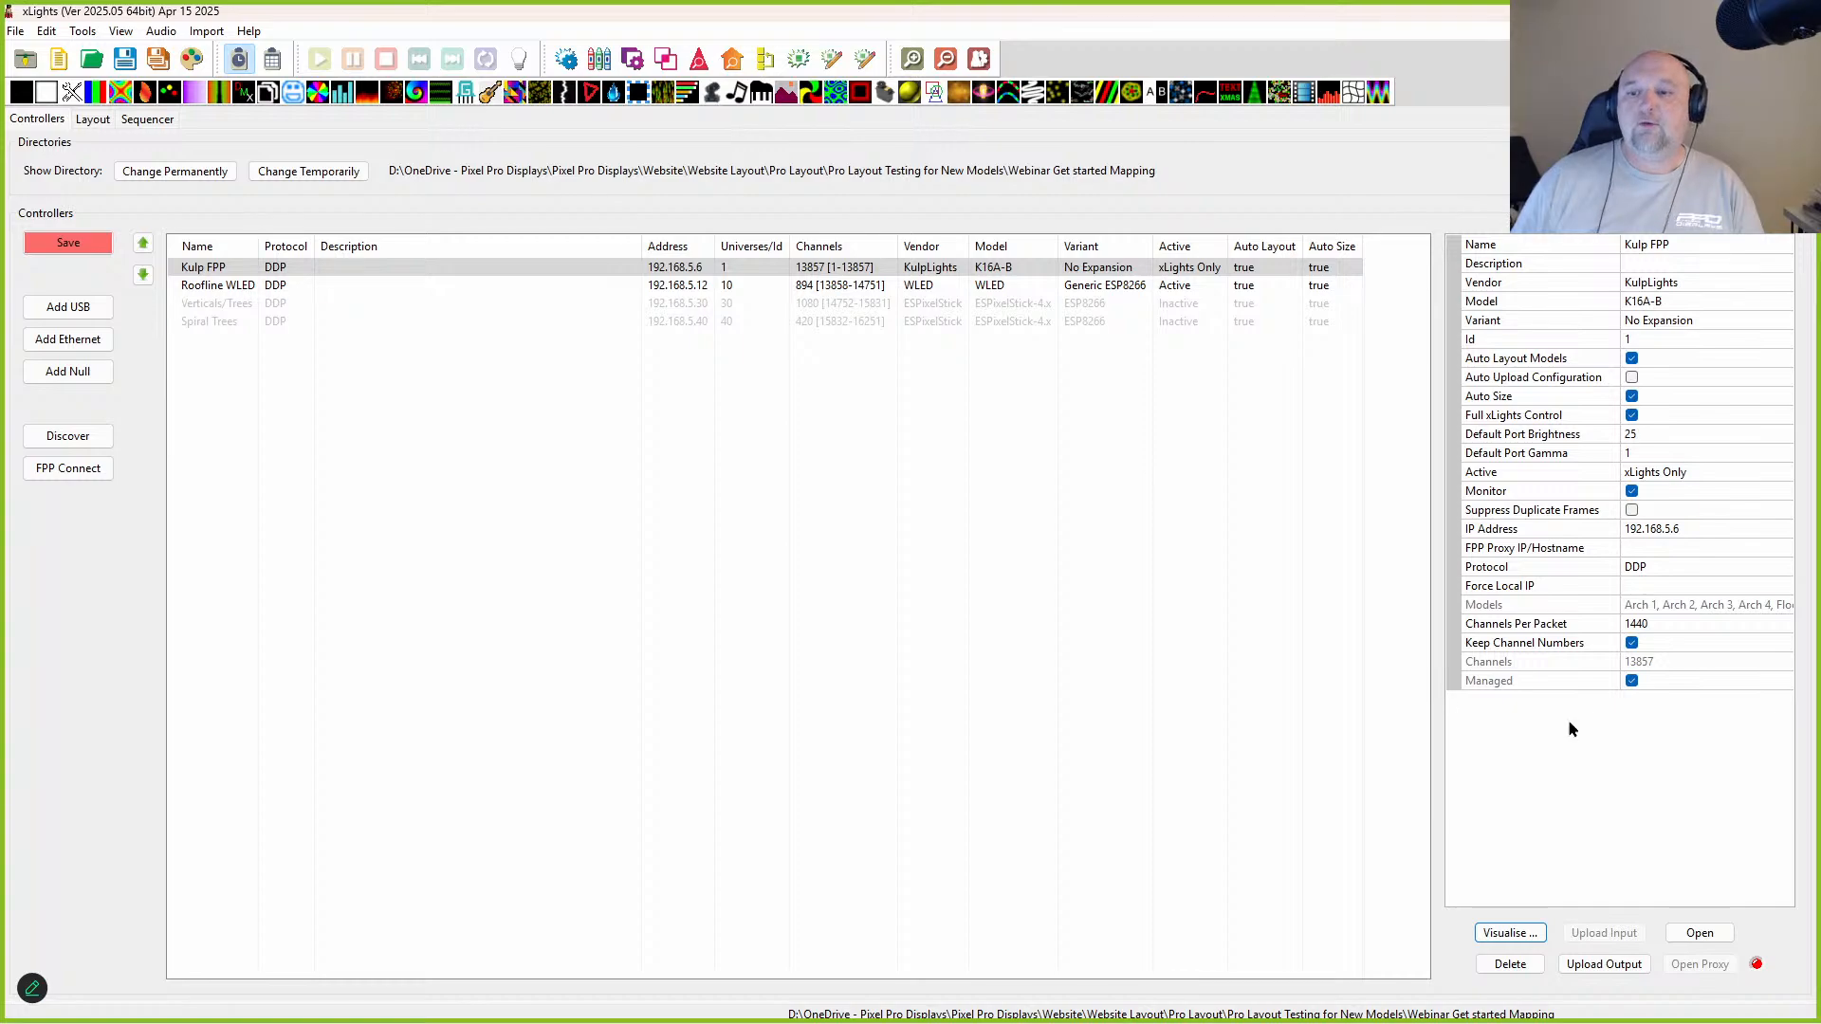
left_click(1508, 933)
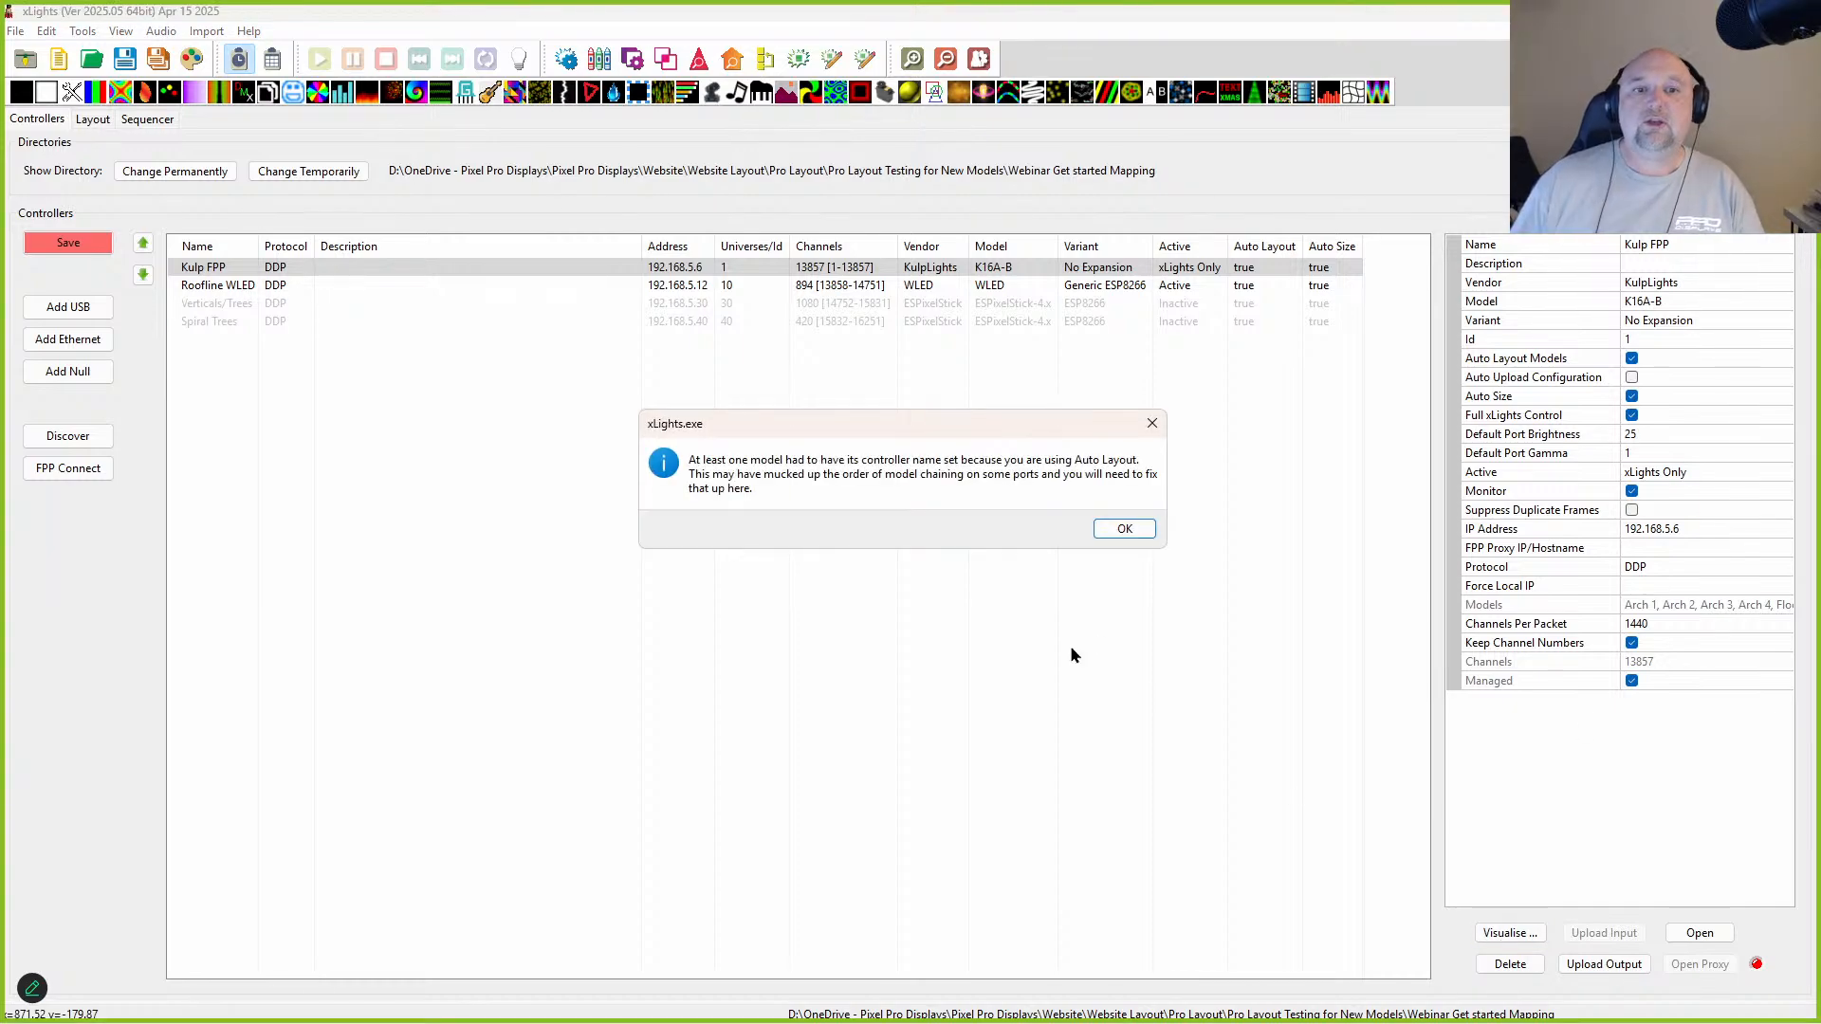
left_click(1115, 532)
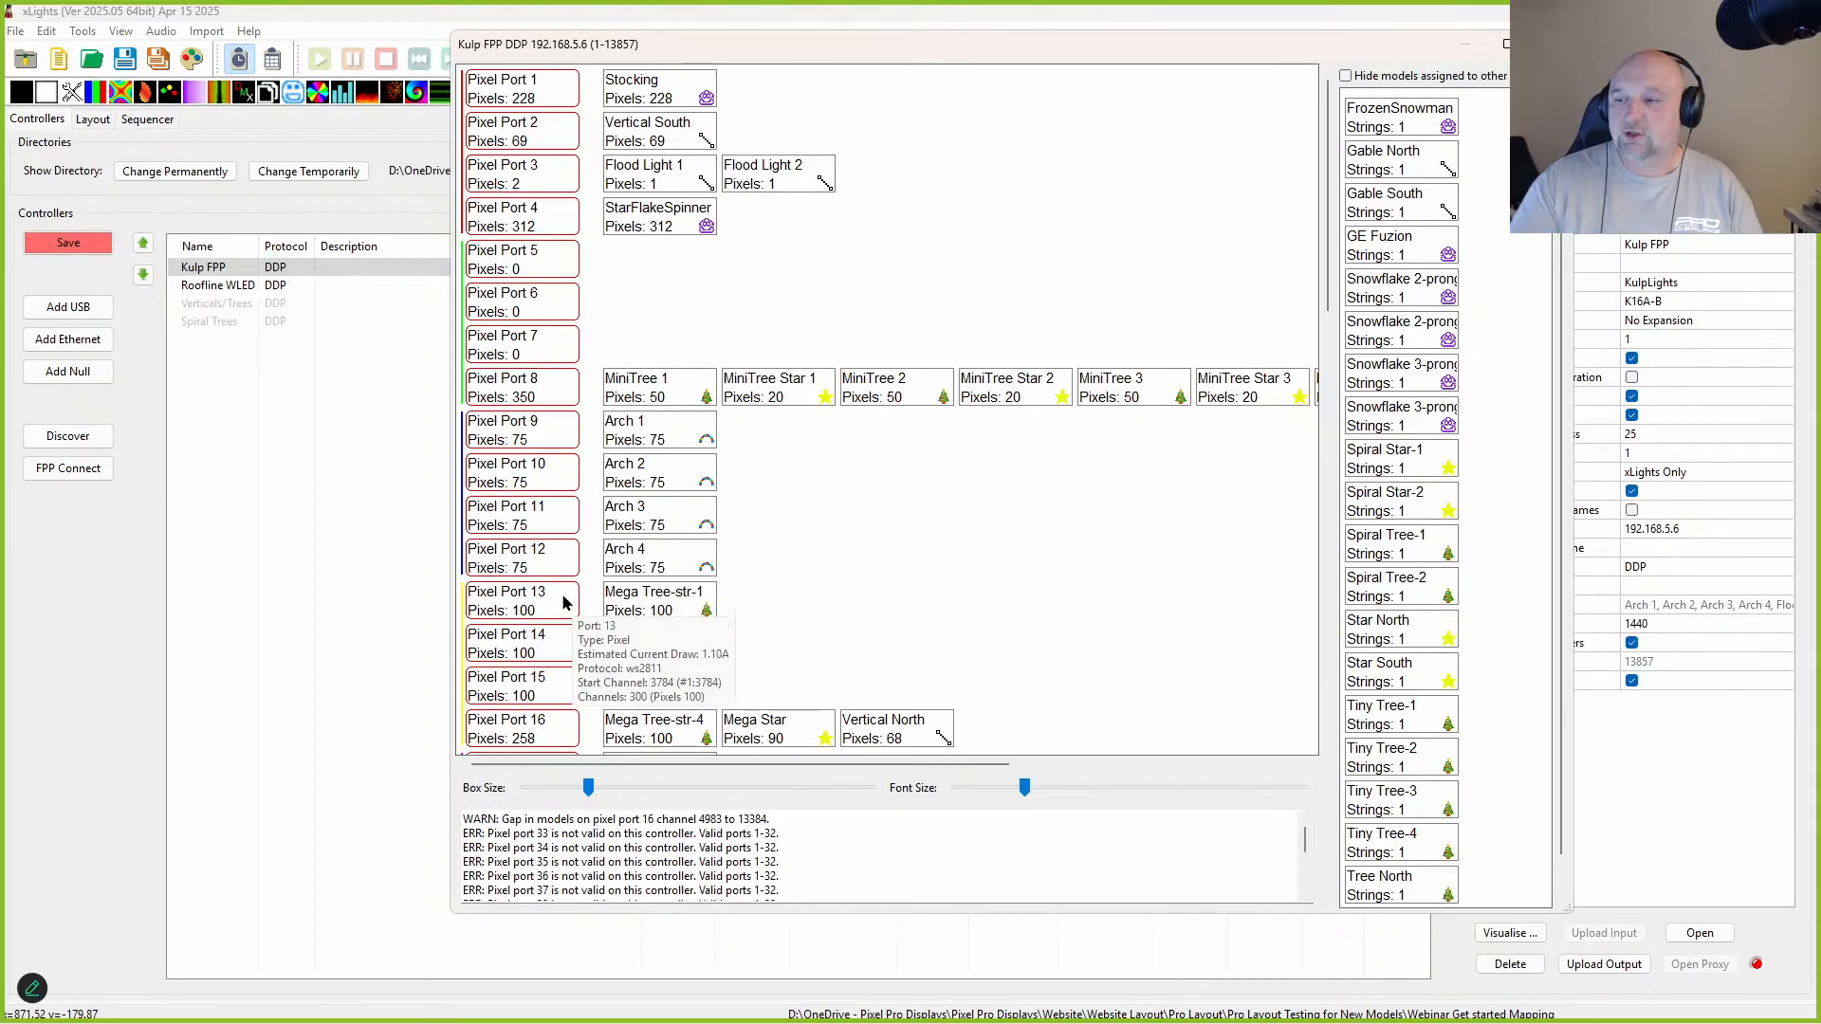
left_click(1547, 44)
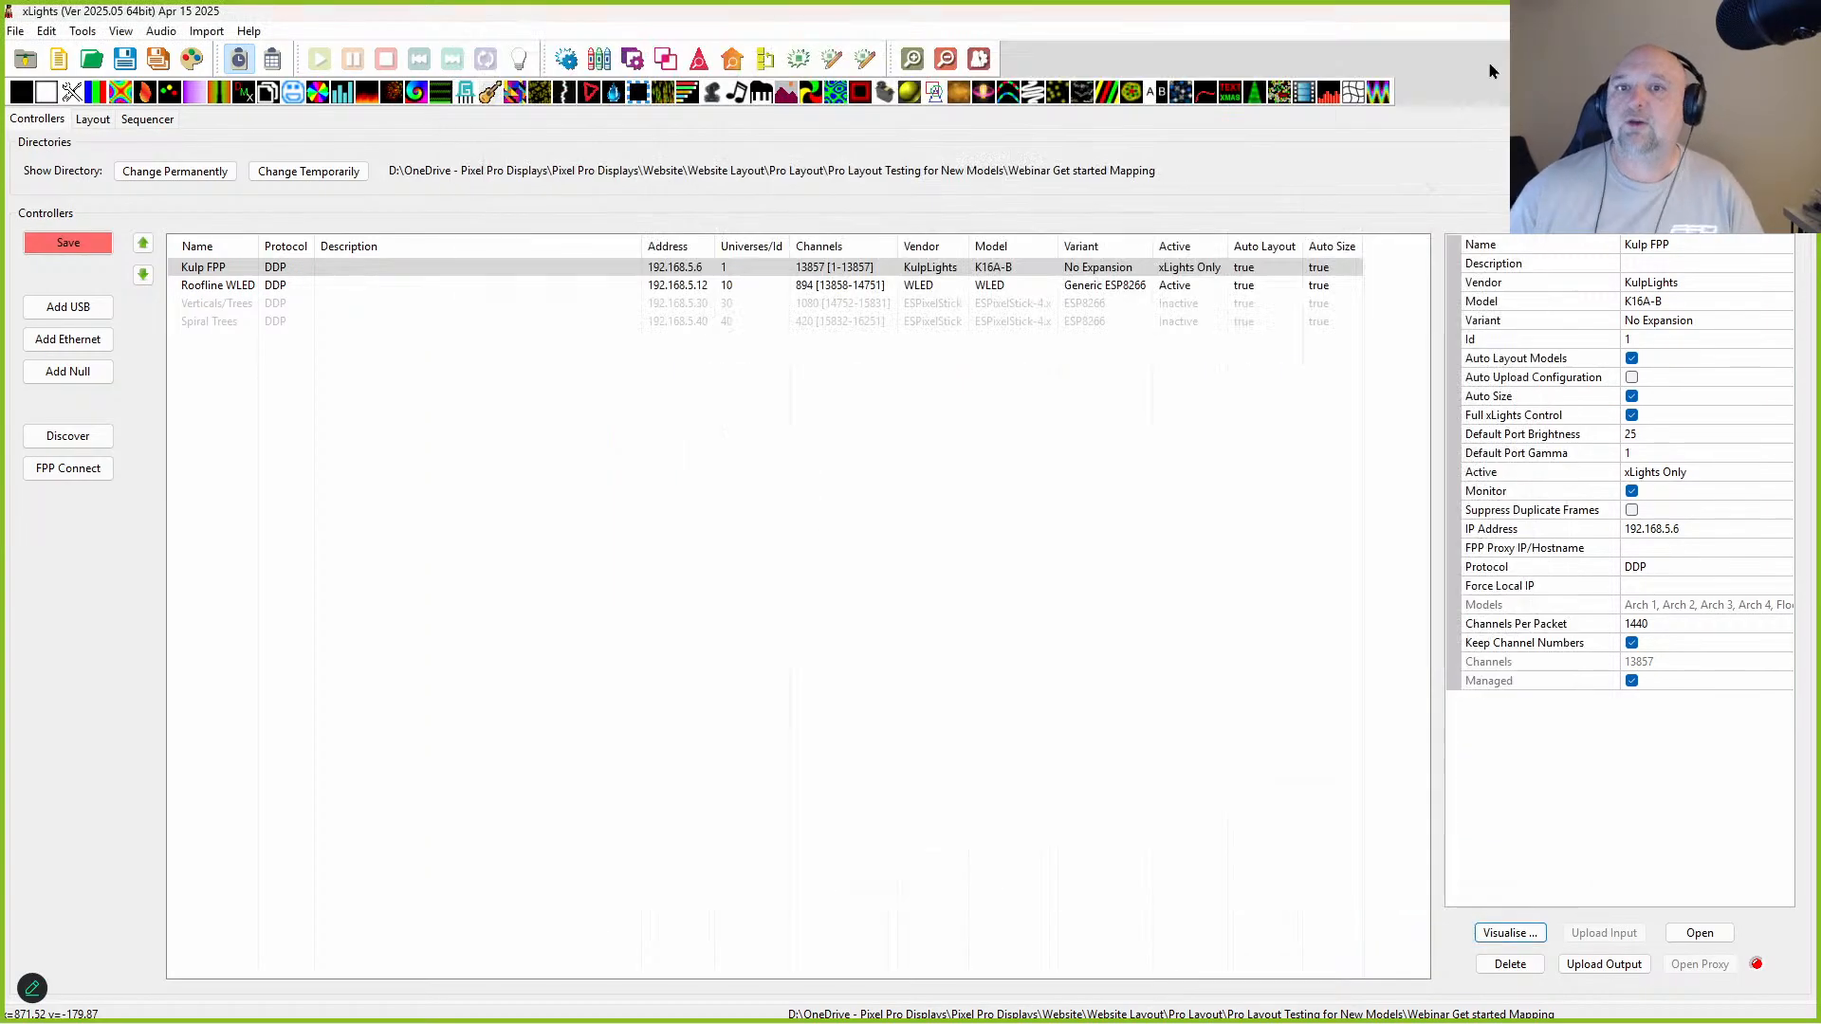
left_click(92, 121)
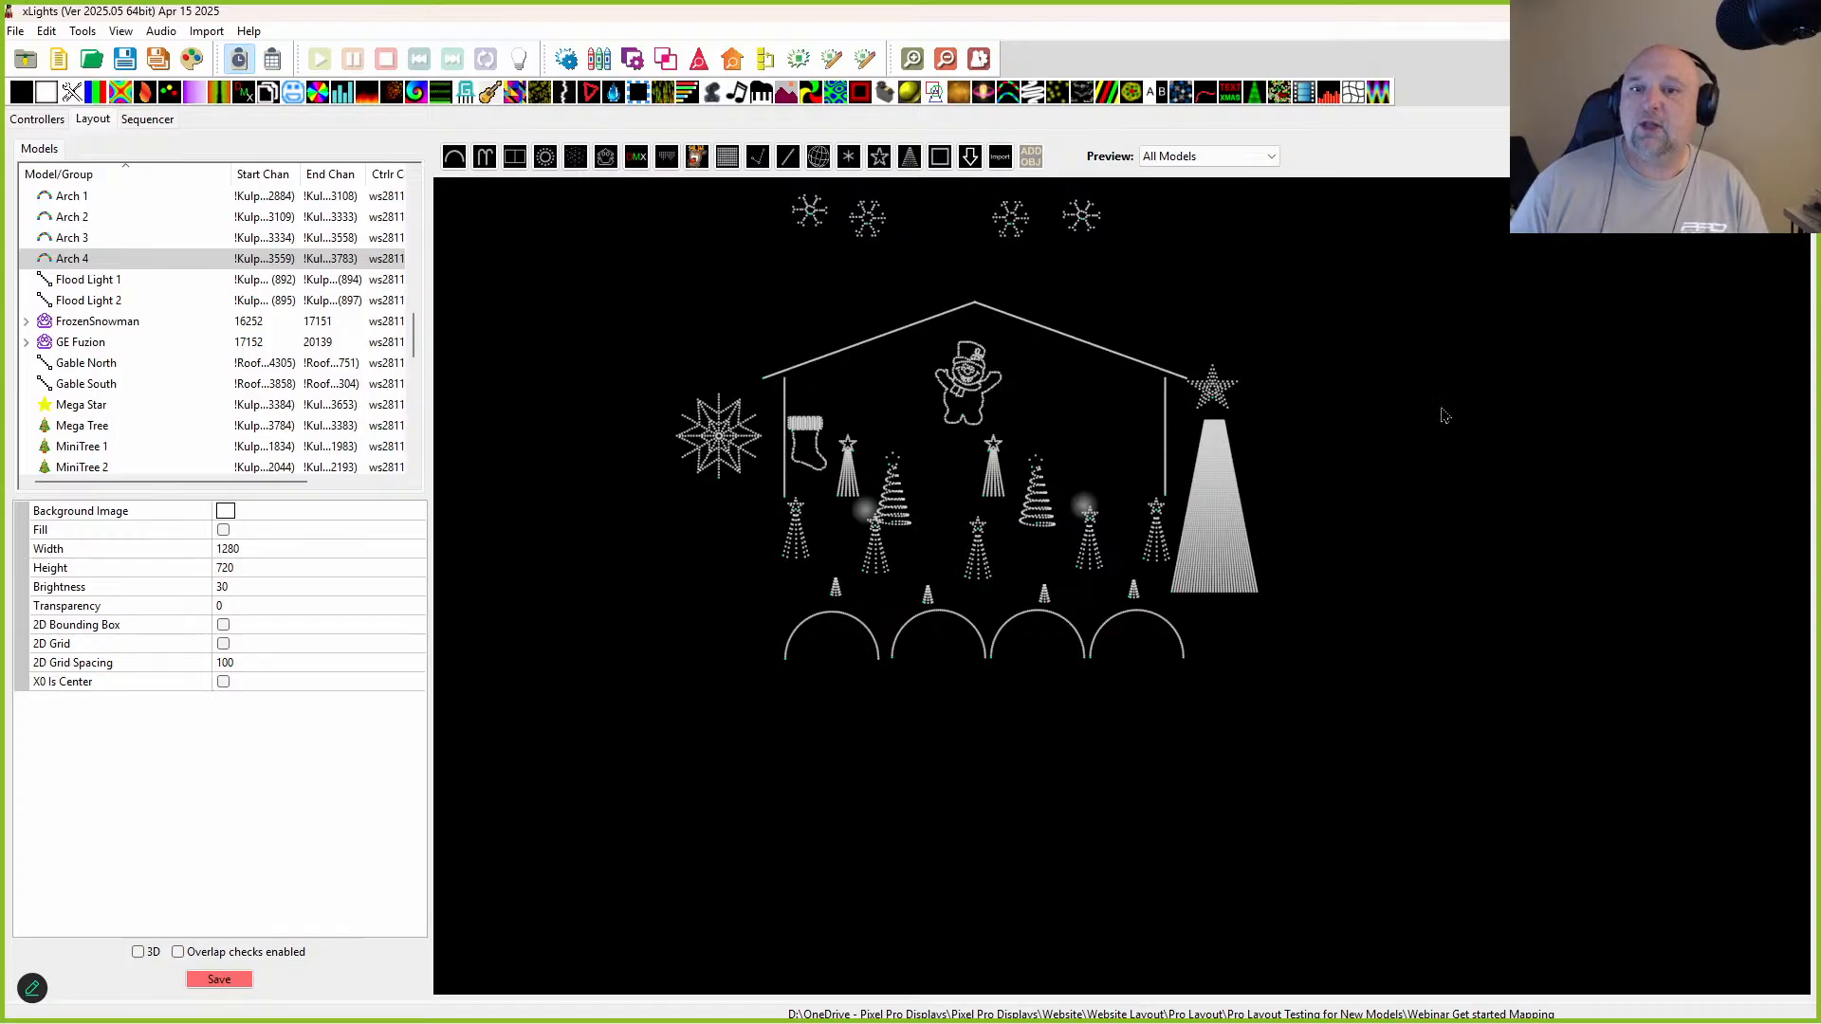
left_click_drag(725, 615, 1531, 749)
right_click(1066, 645)
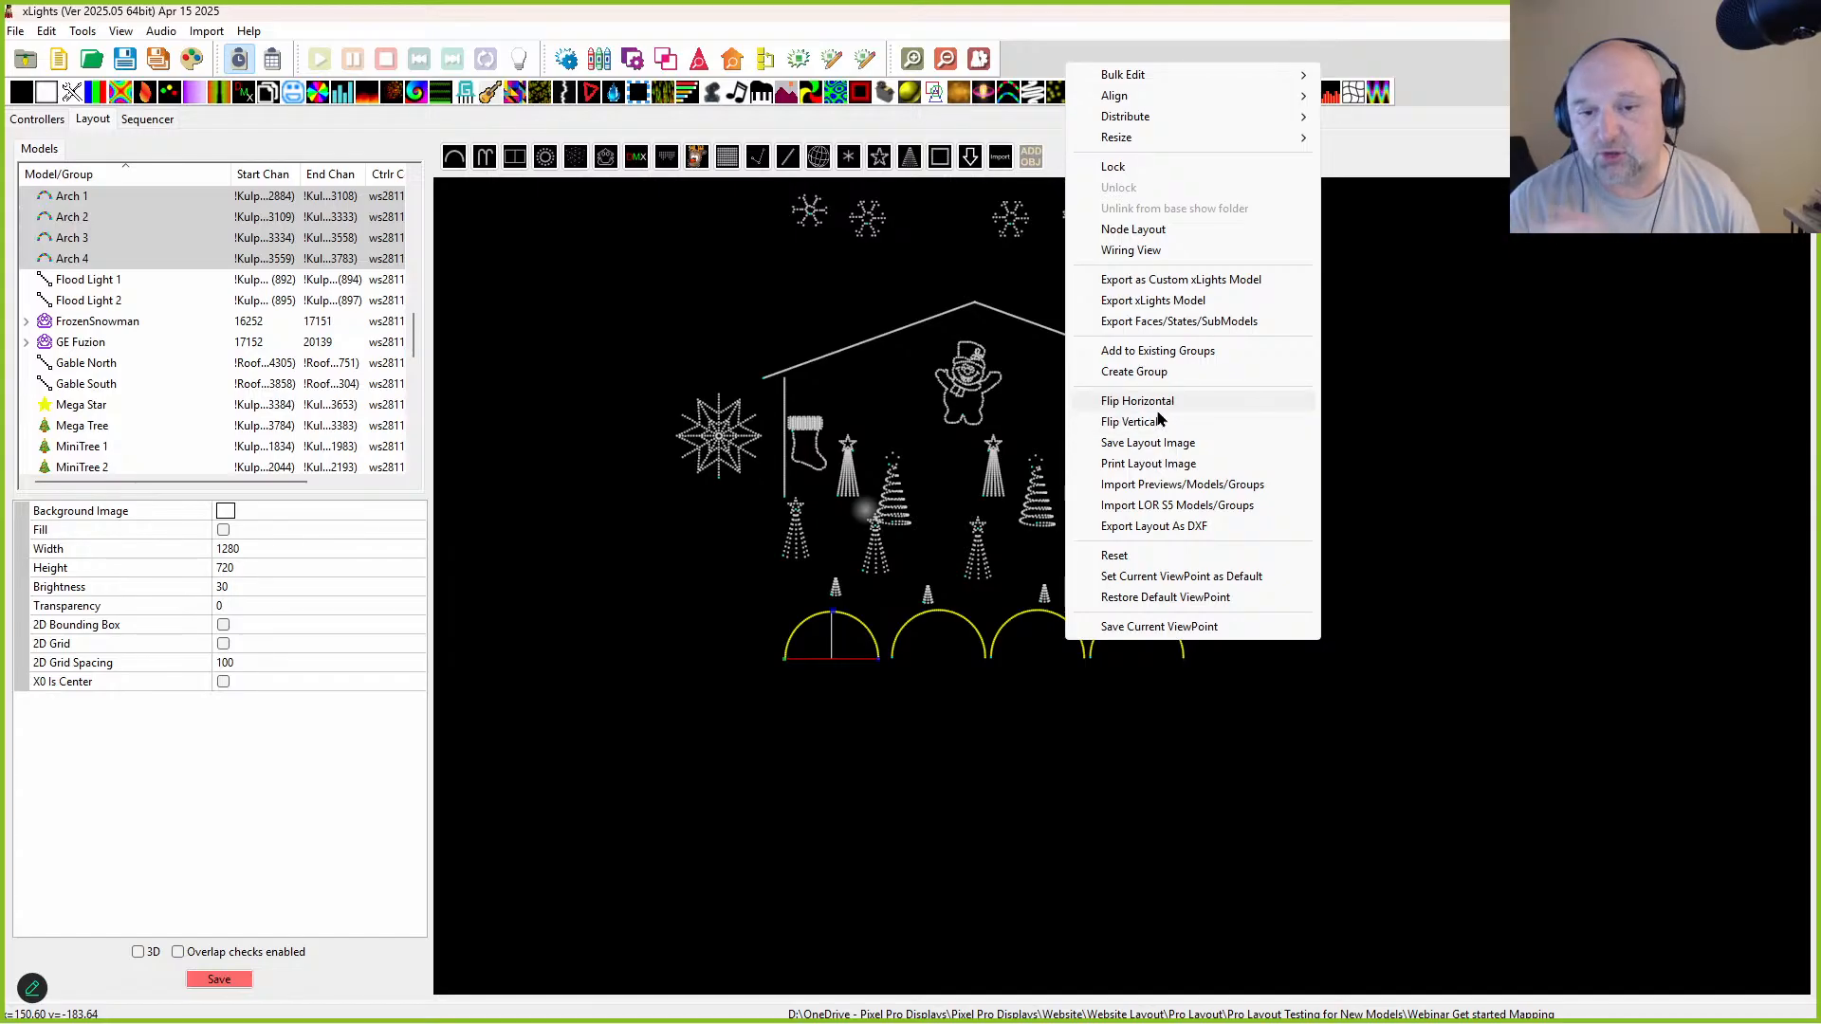
left_click(1256, 757)
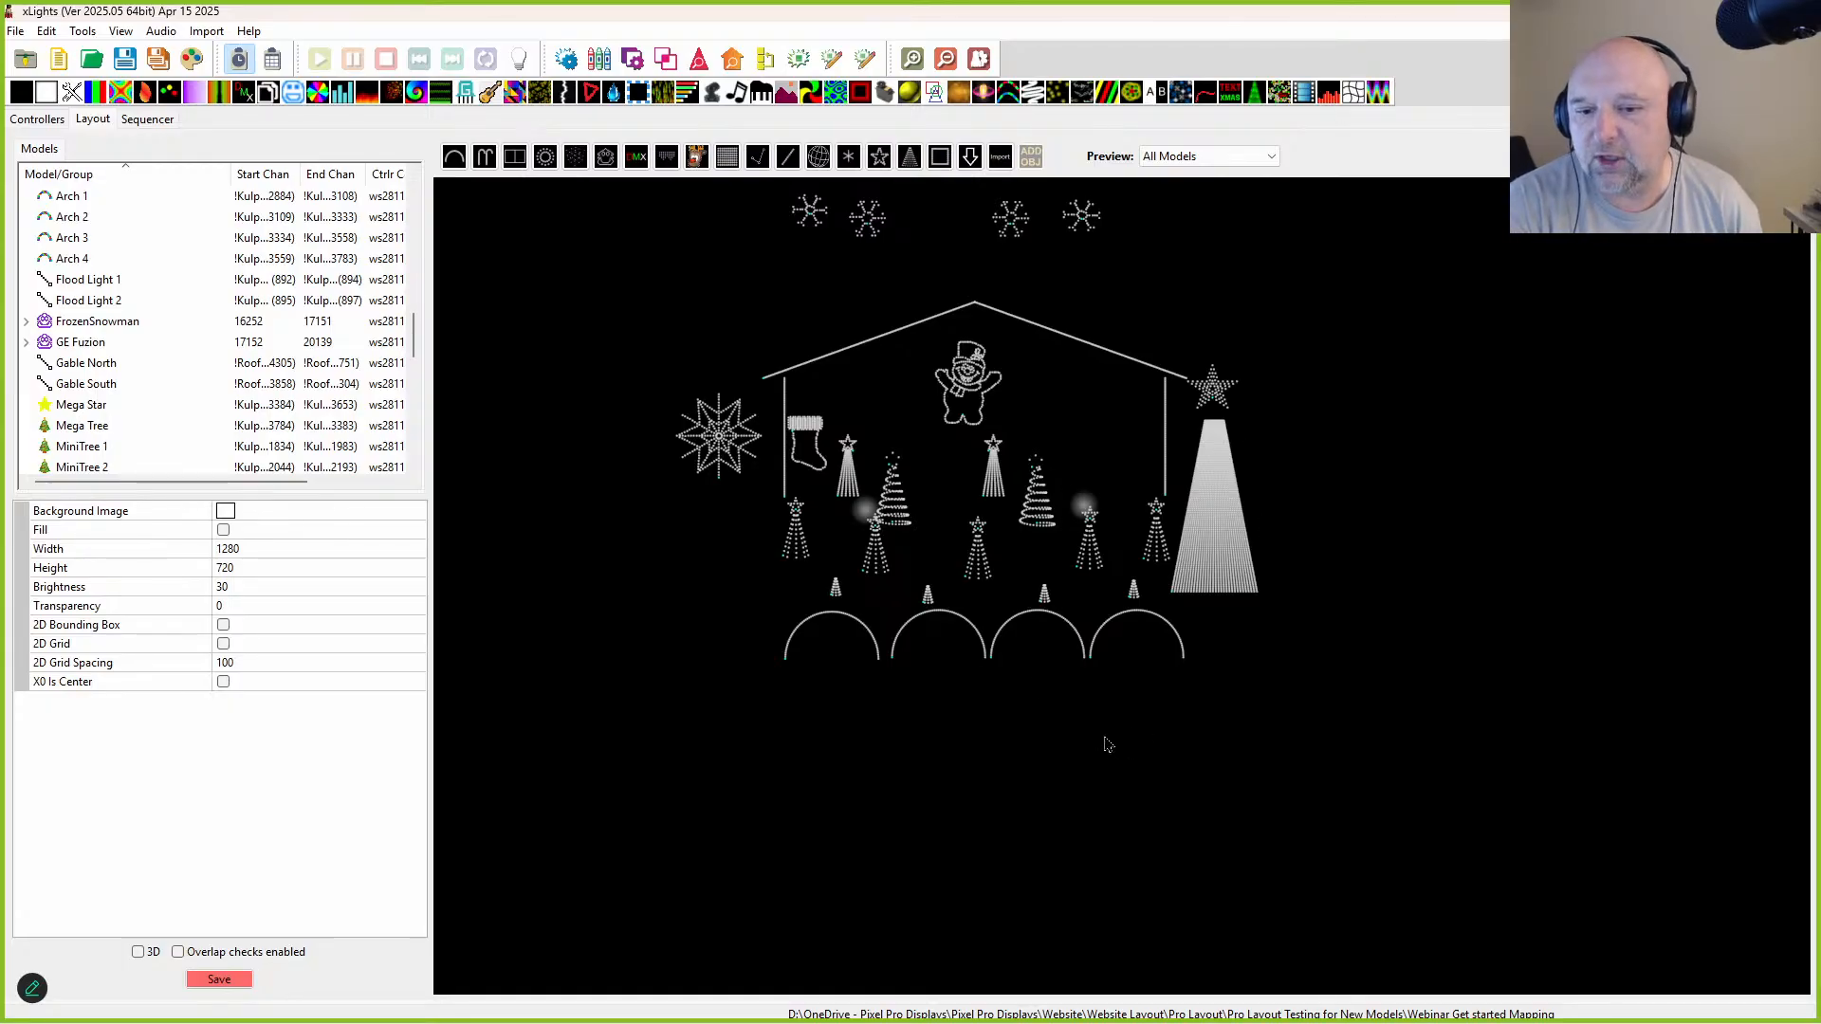
Step: Reselect the four arches, review the protocols available for bulk editing their controller protocol, and cancel without changing it
left_click_drag(693, 602, 1266, 788)
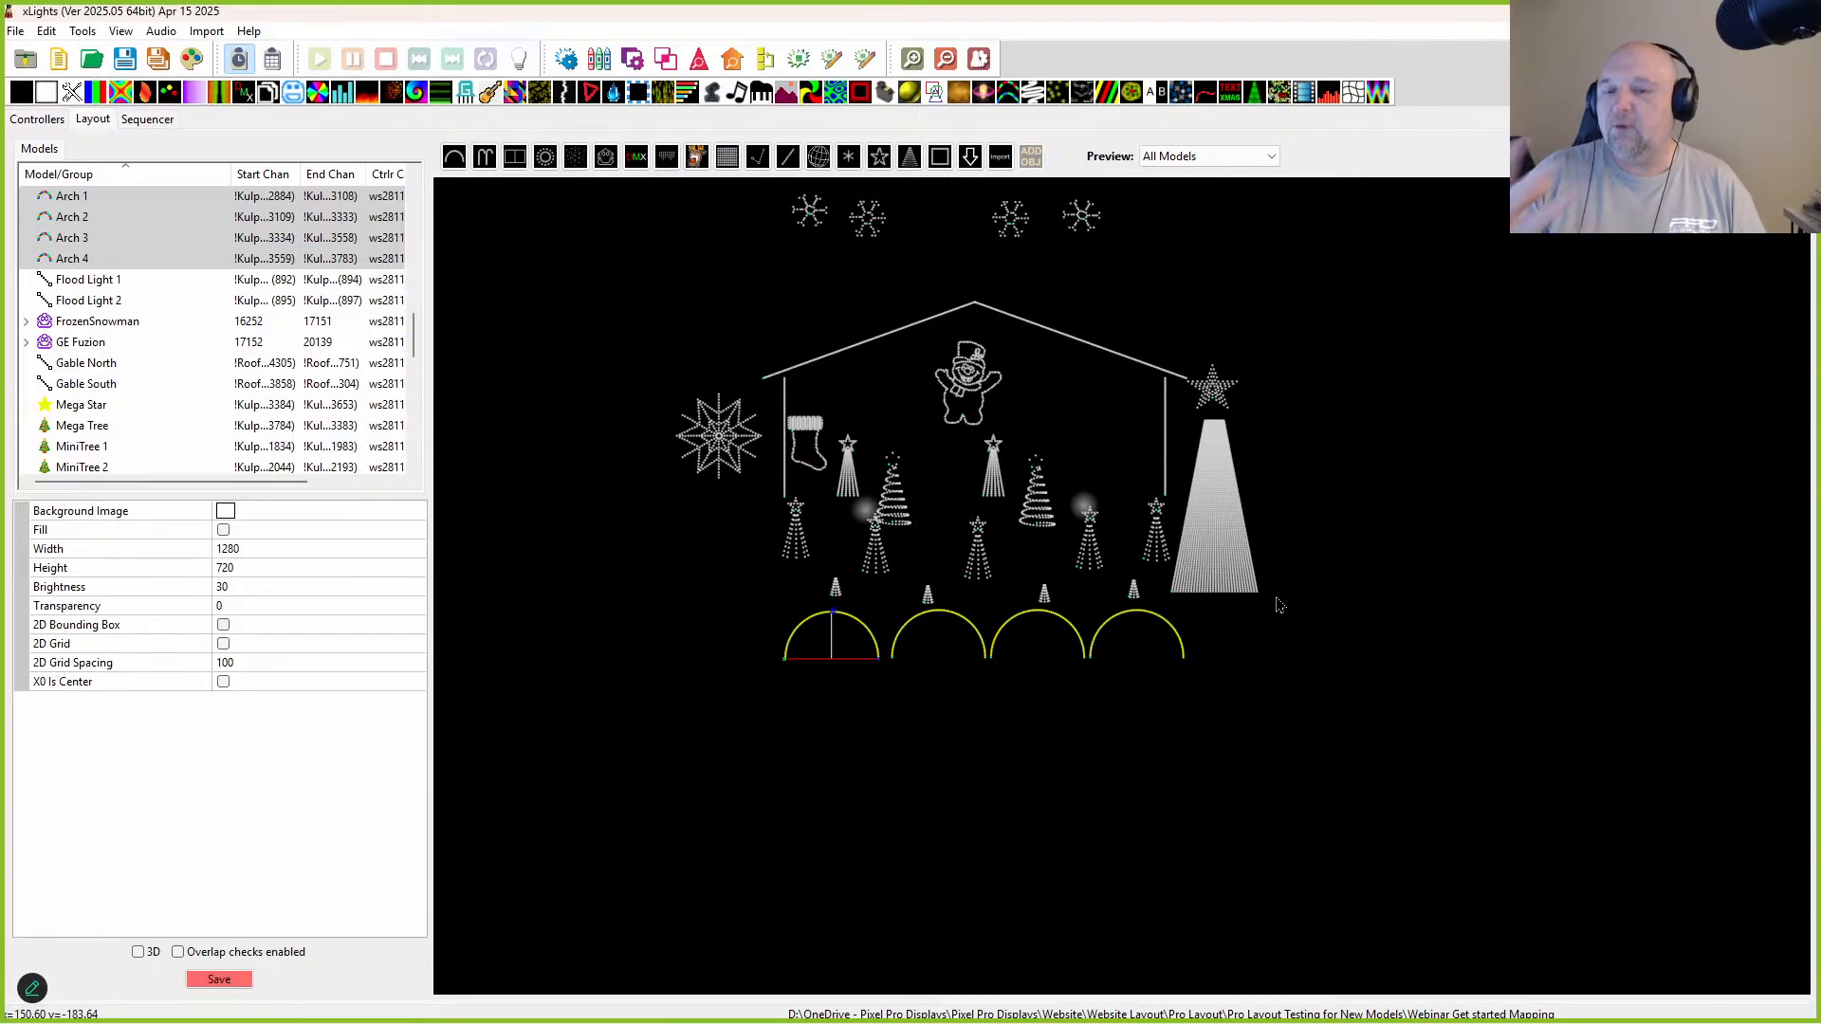
right_click(1150, 672)
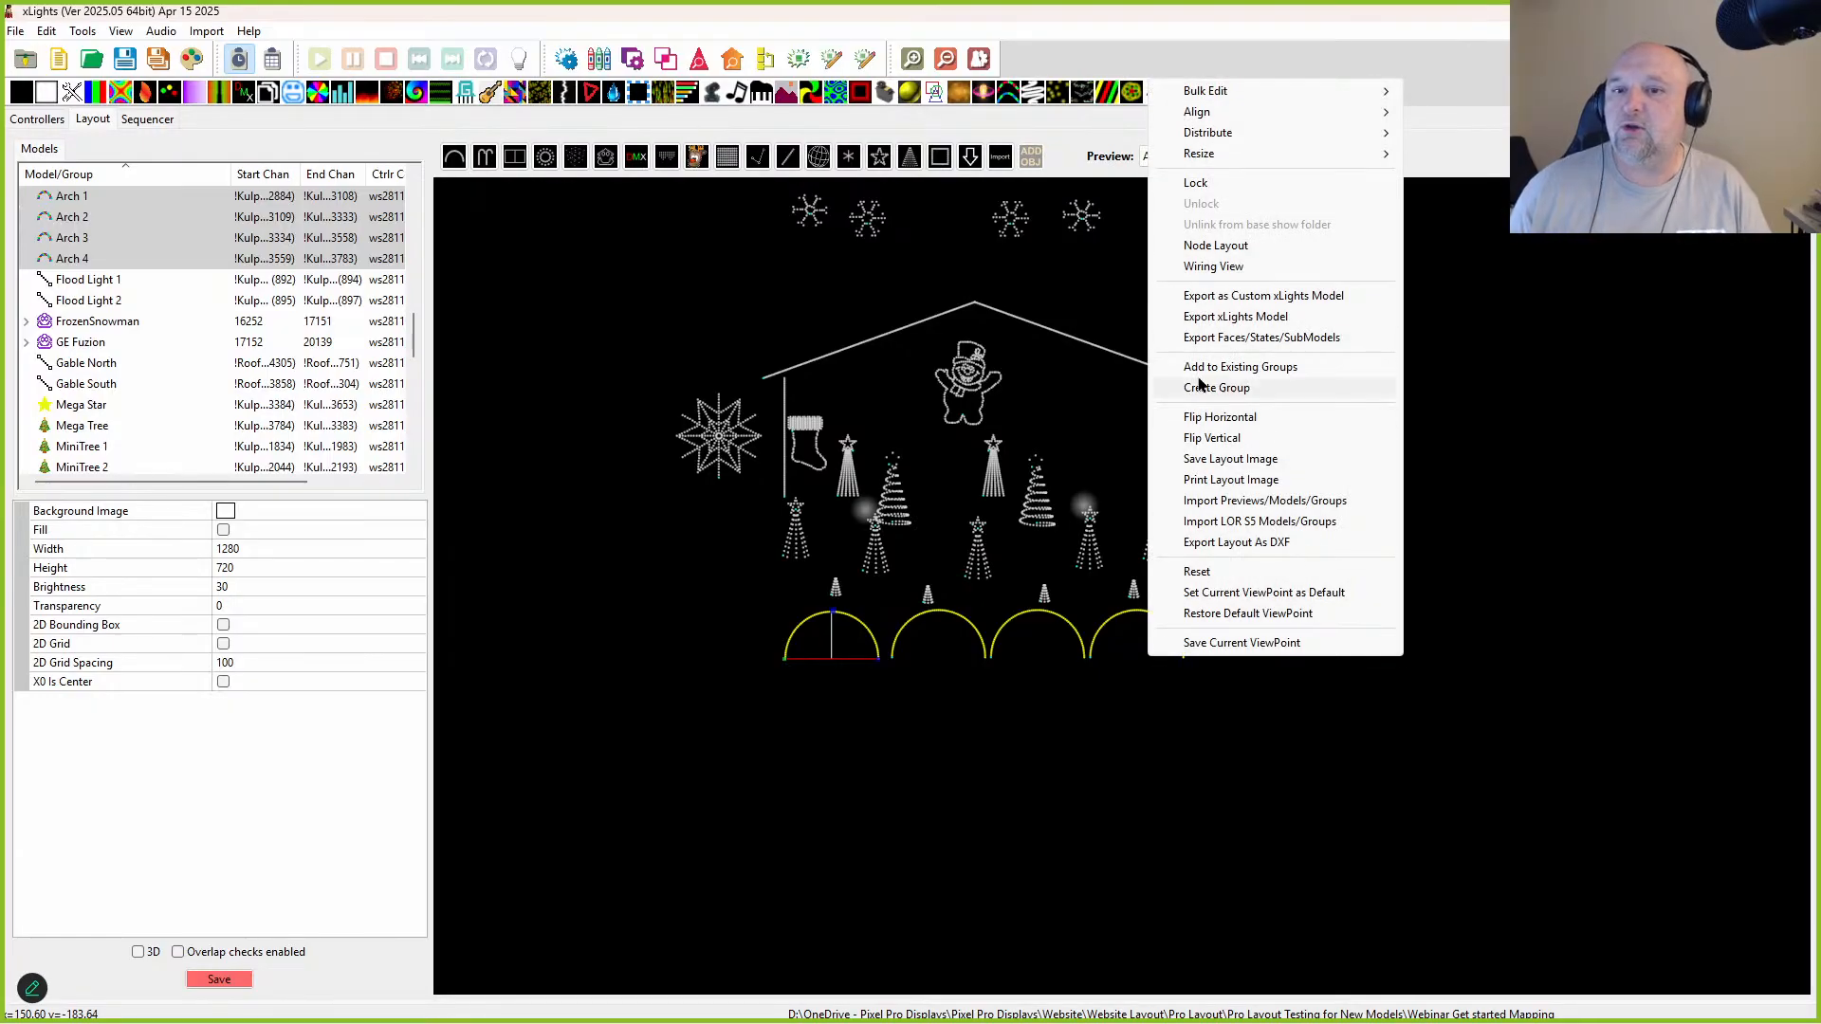
mouse_move(1242, 93)
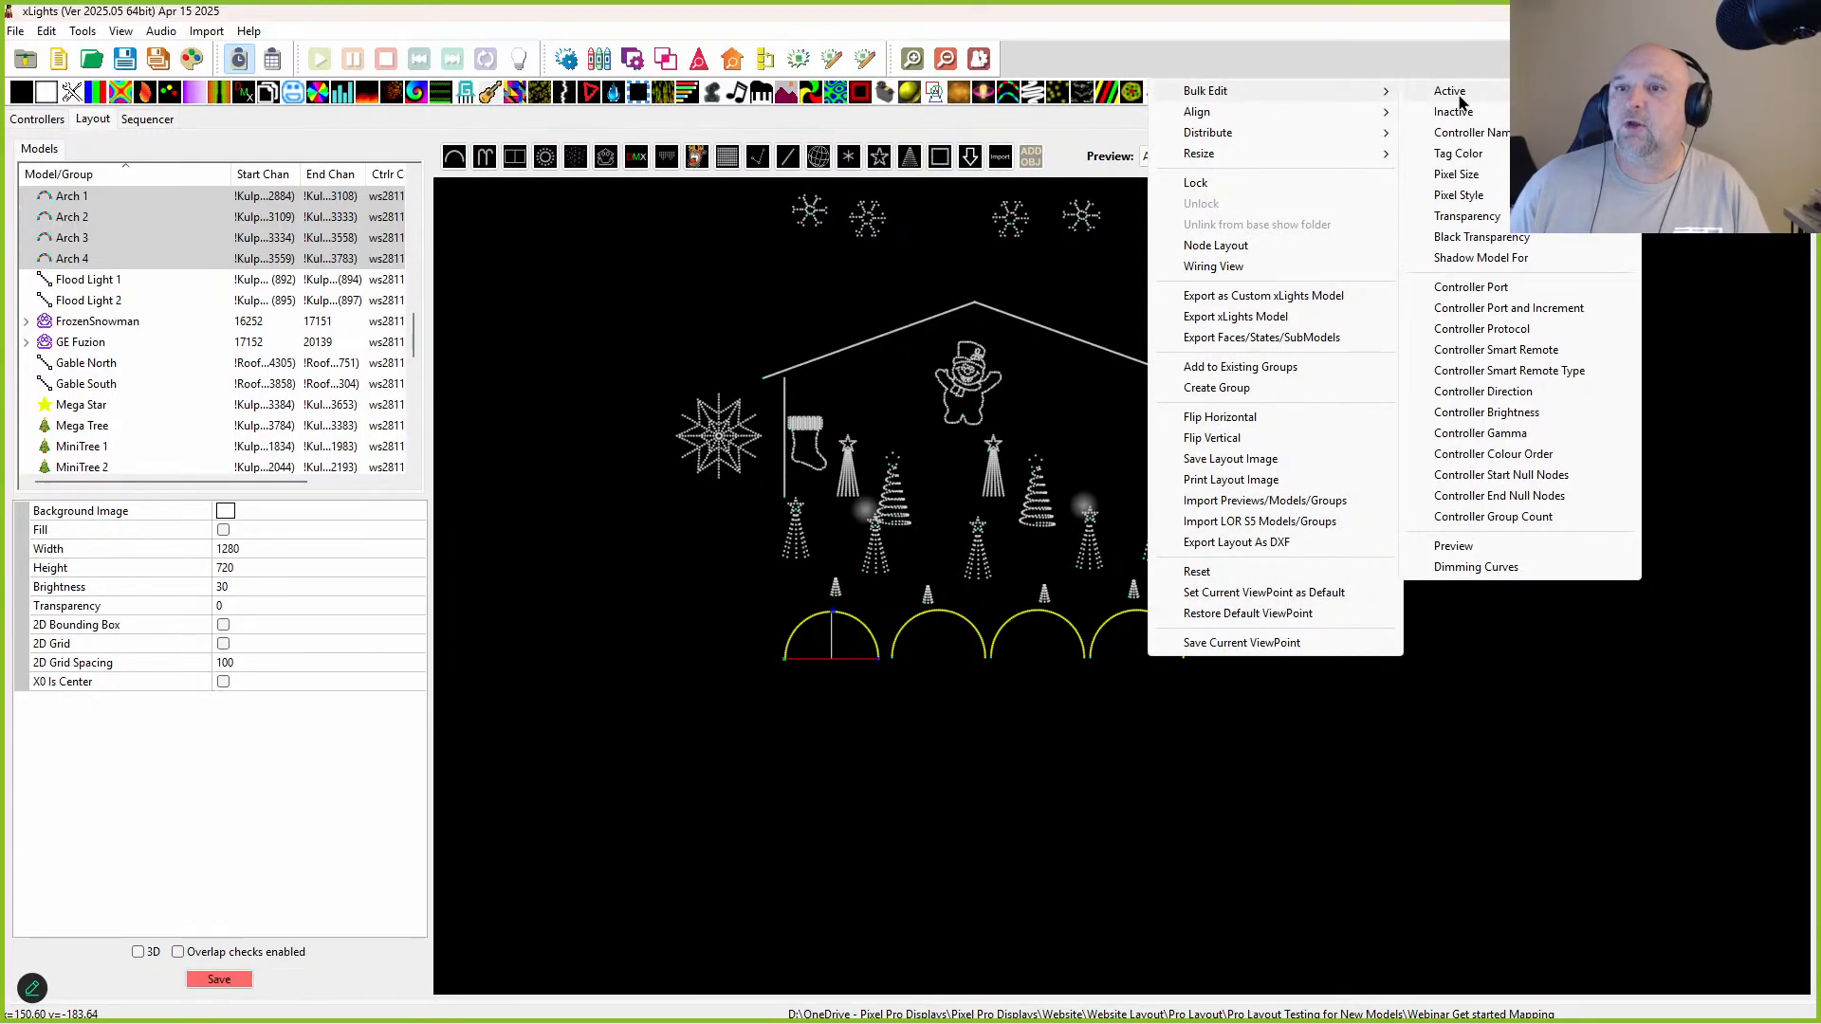
left_click(1458, 331)
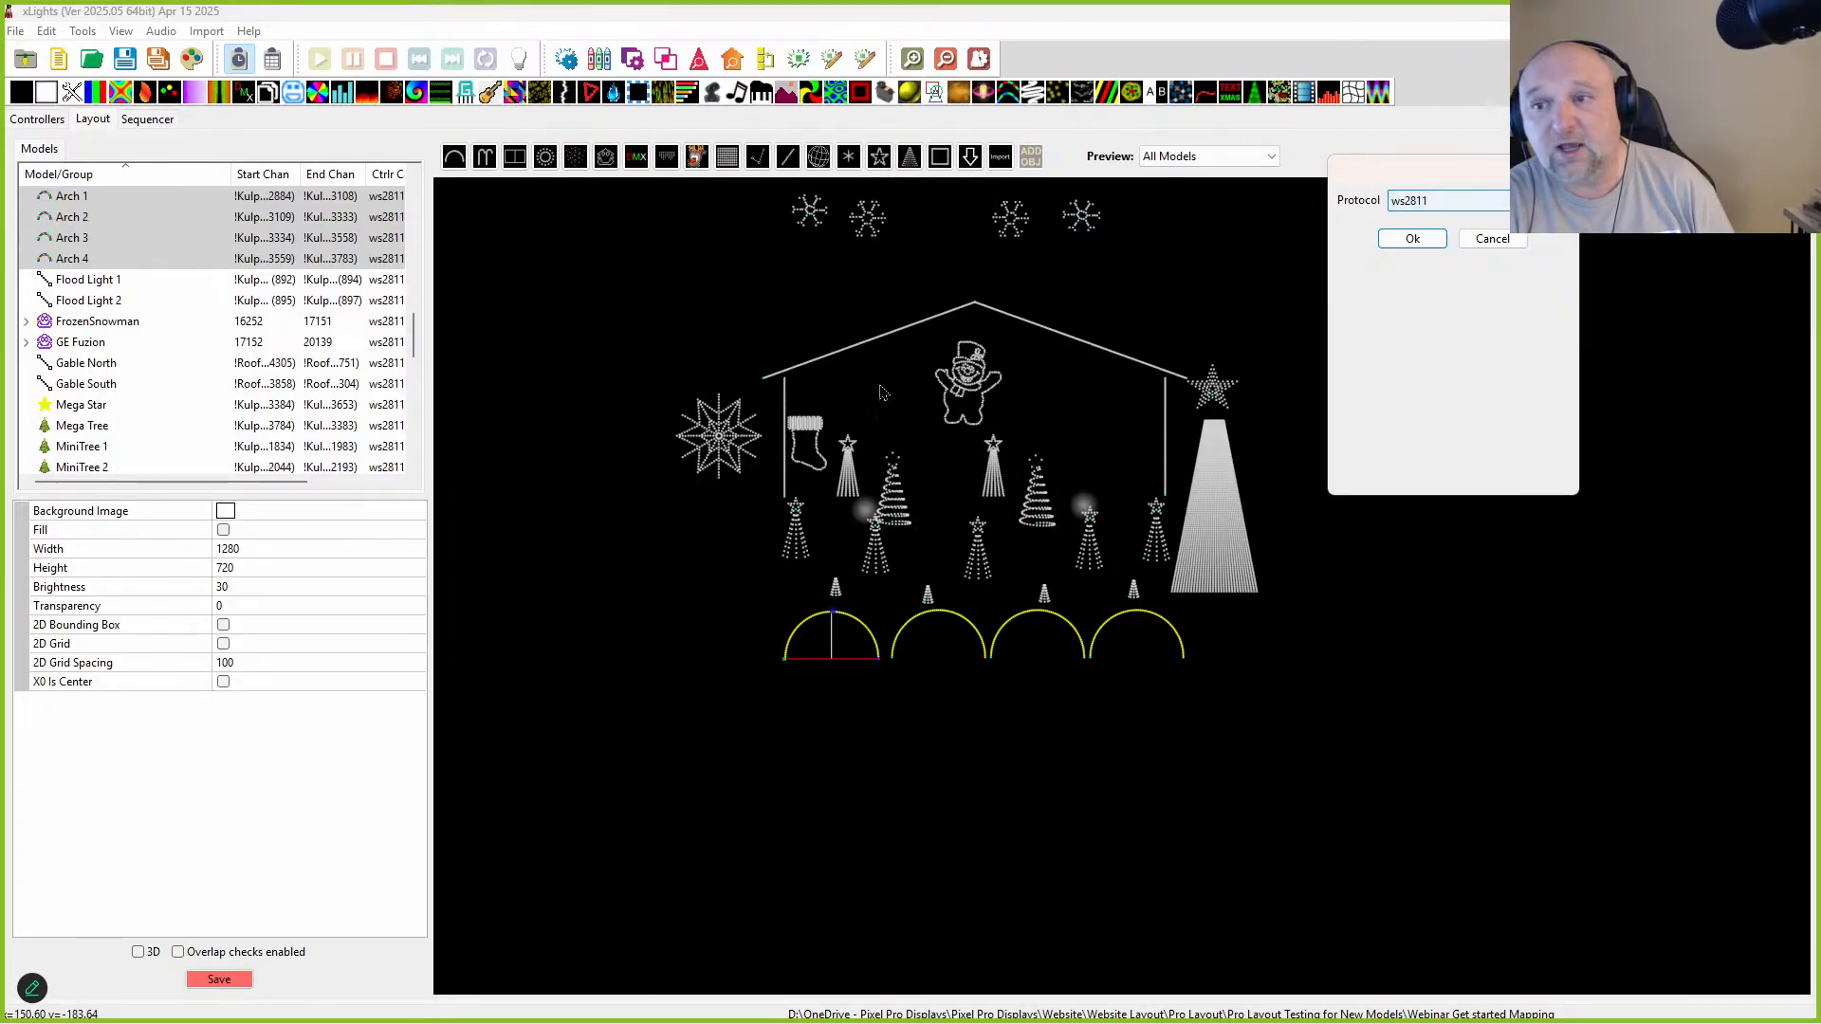
left_click(1423, 202)
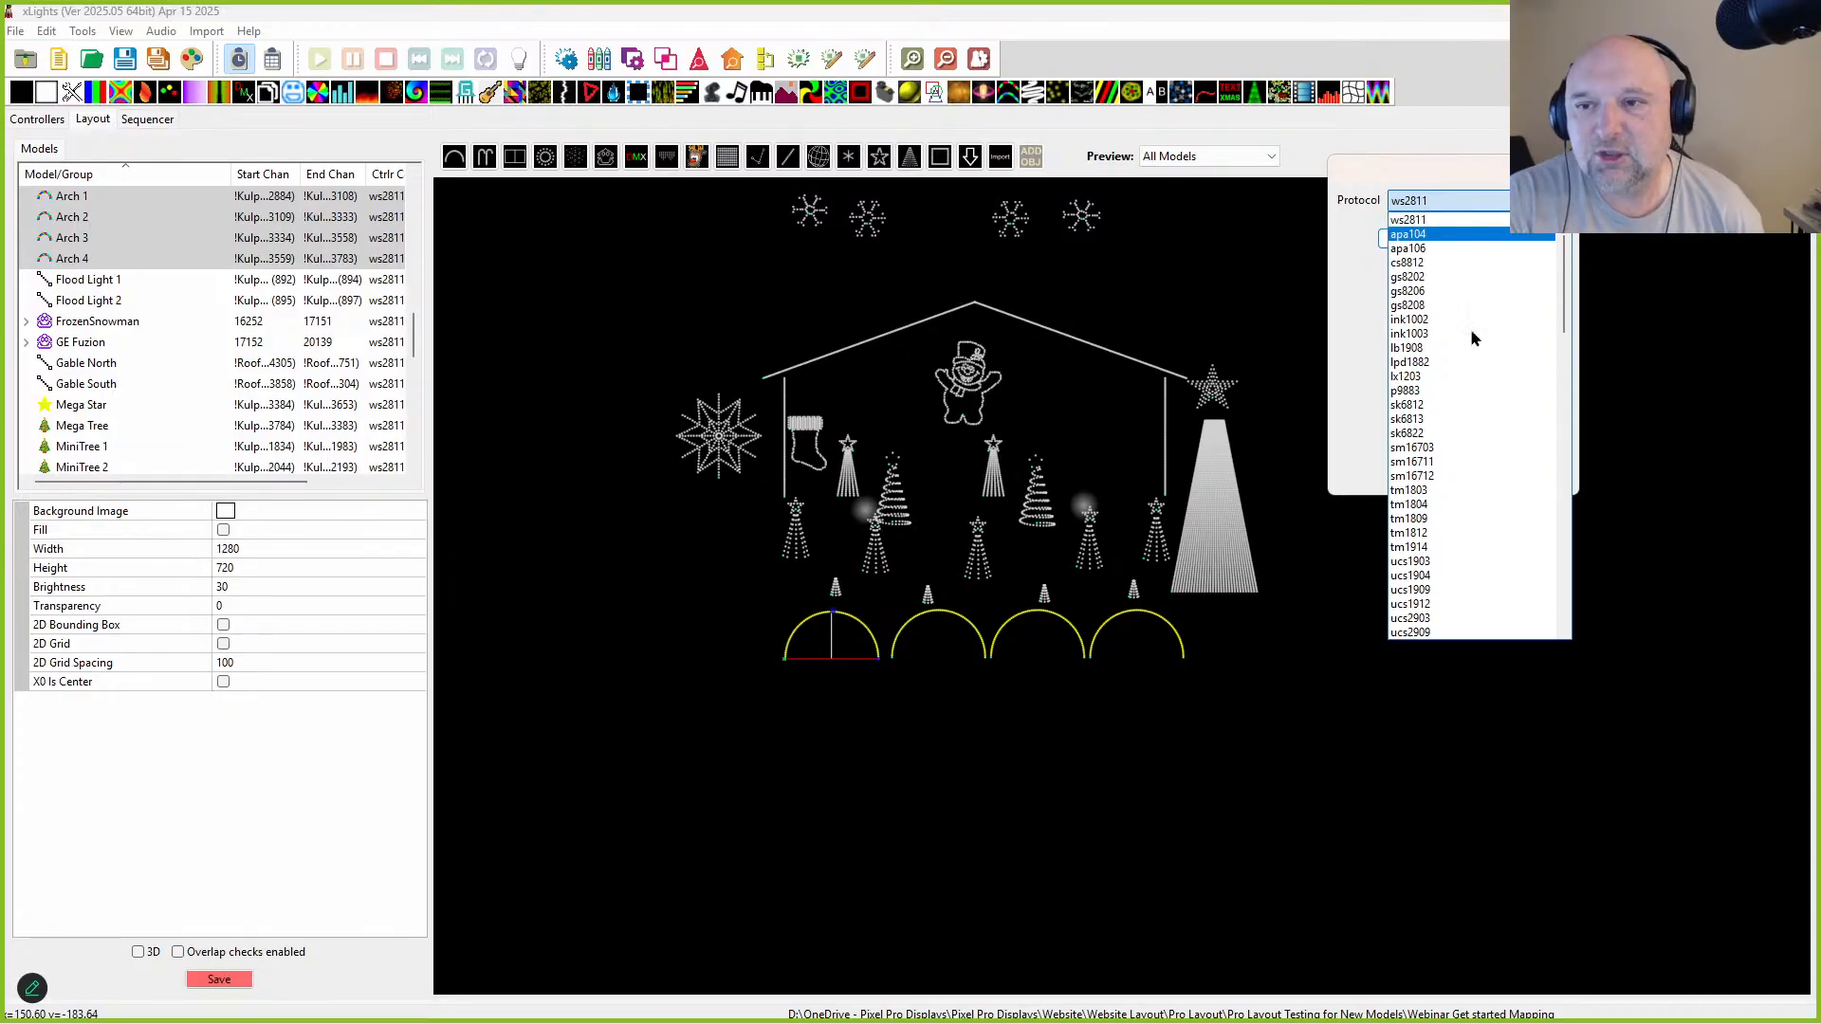
left_click(1374, 163)
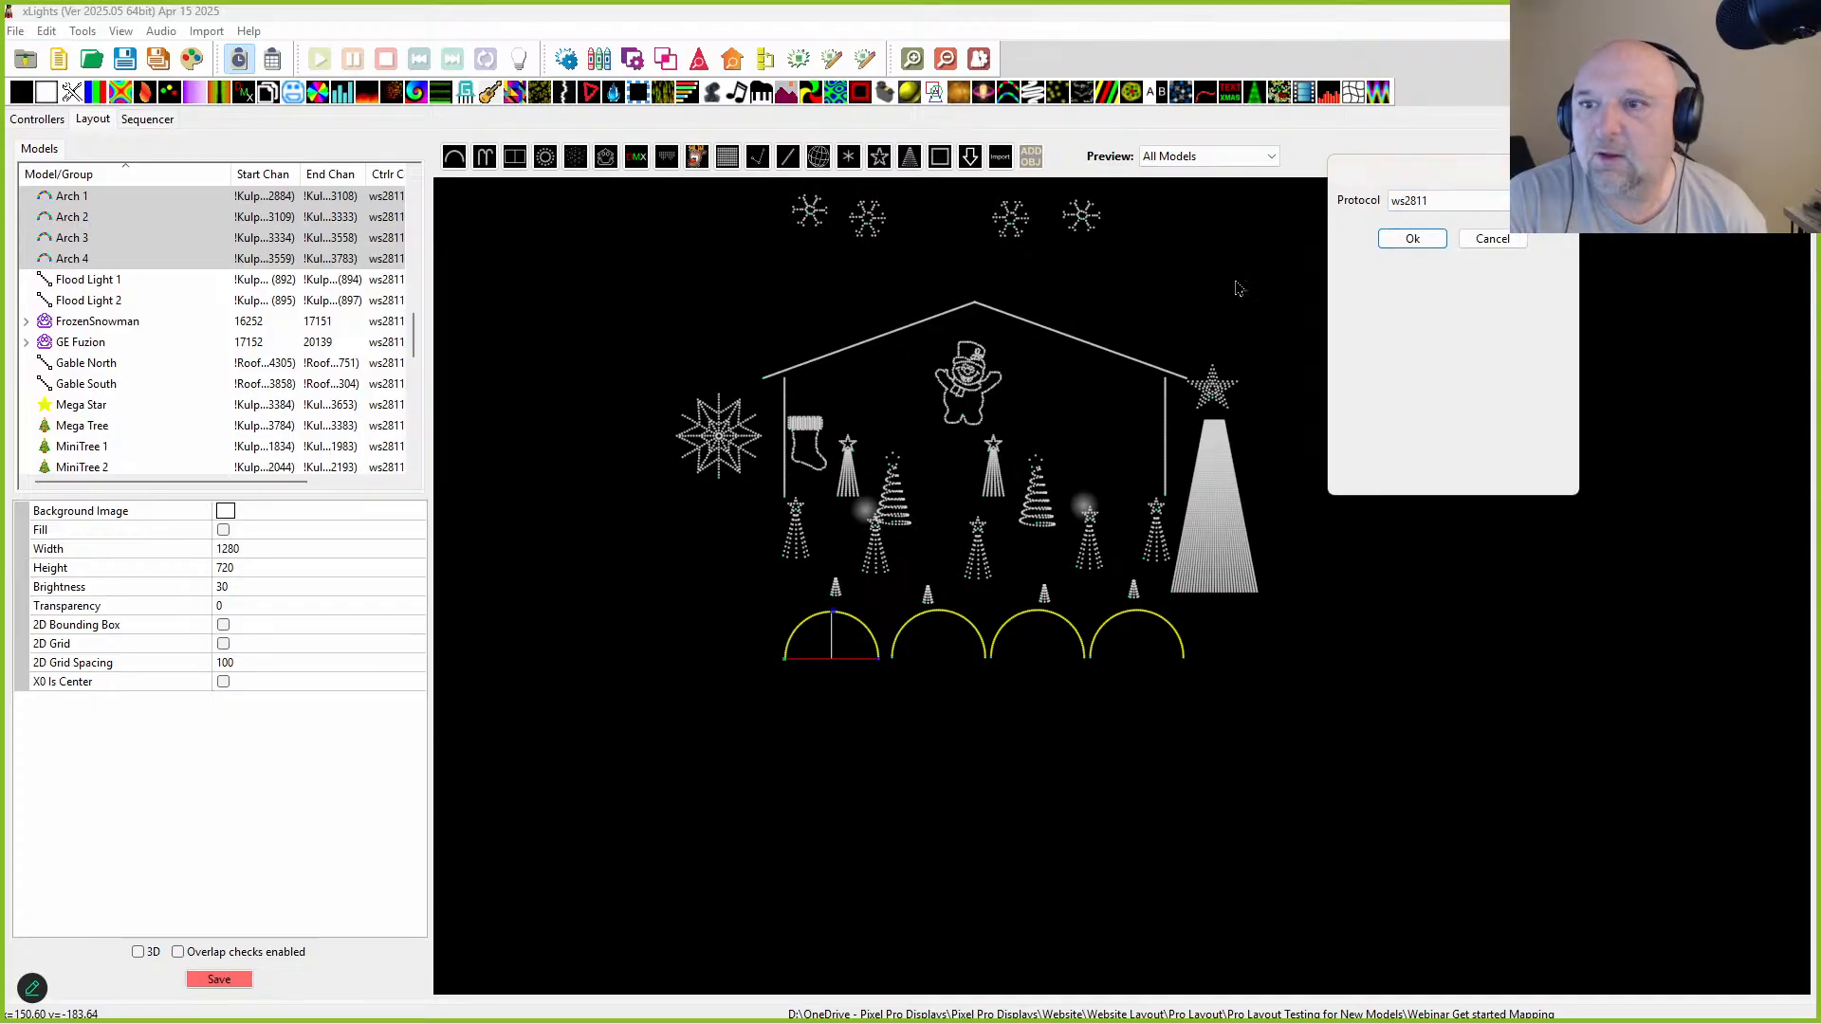
left_click(1491, 238)
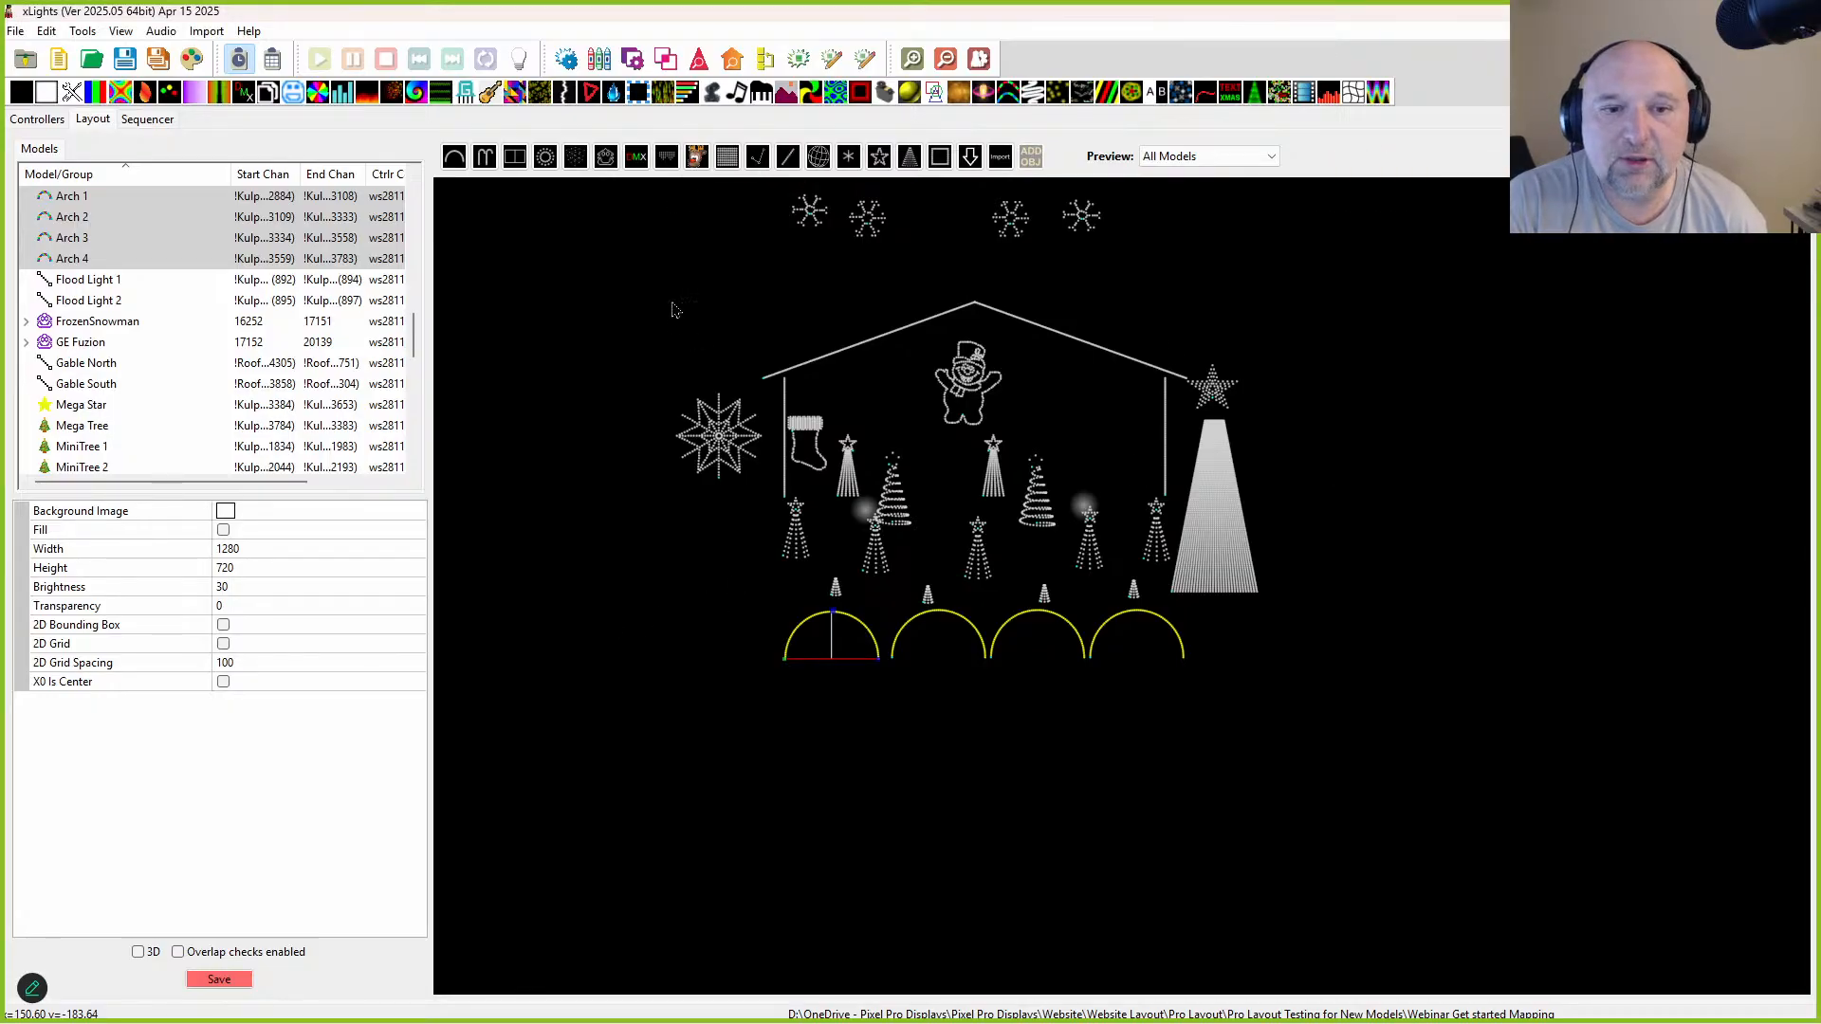
Step: Select the four snowflakes, review the previews available for bulk assignment, and cancel without changing them
left_click_drag(728, 180, 1479, 474)
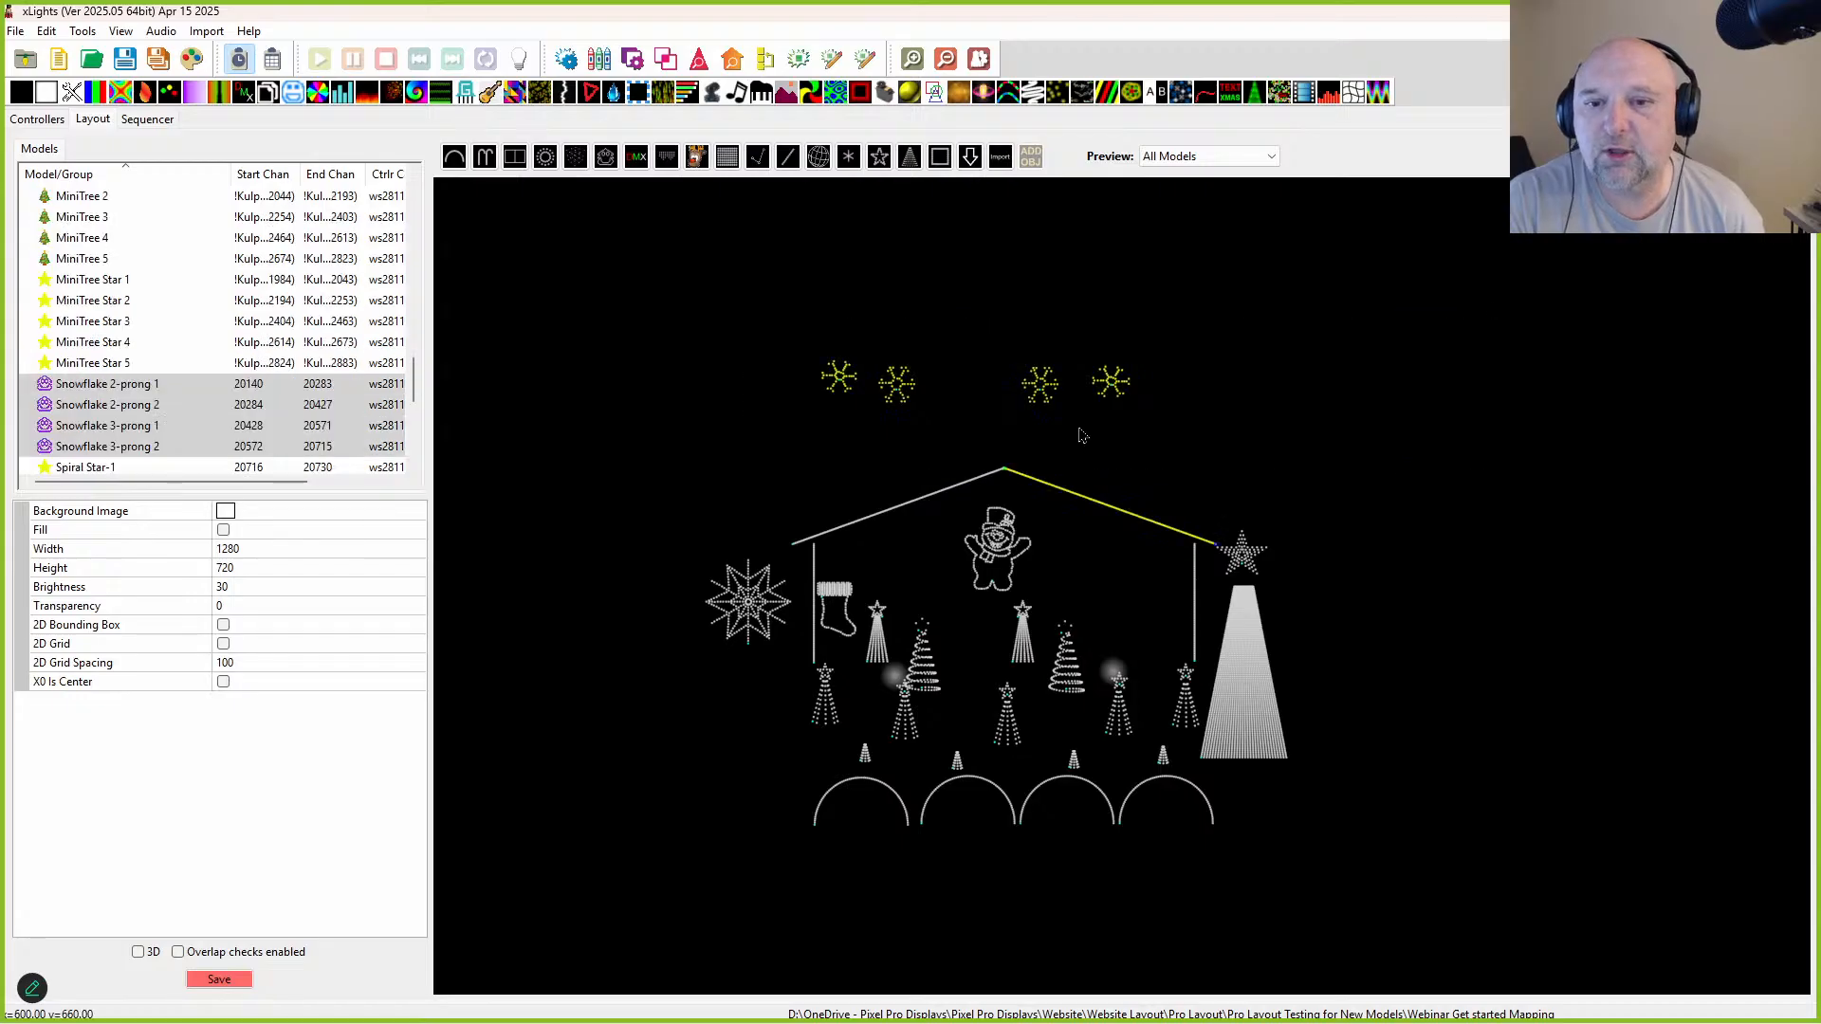
left_click_drag(538, 275, 1483, 455)
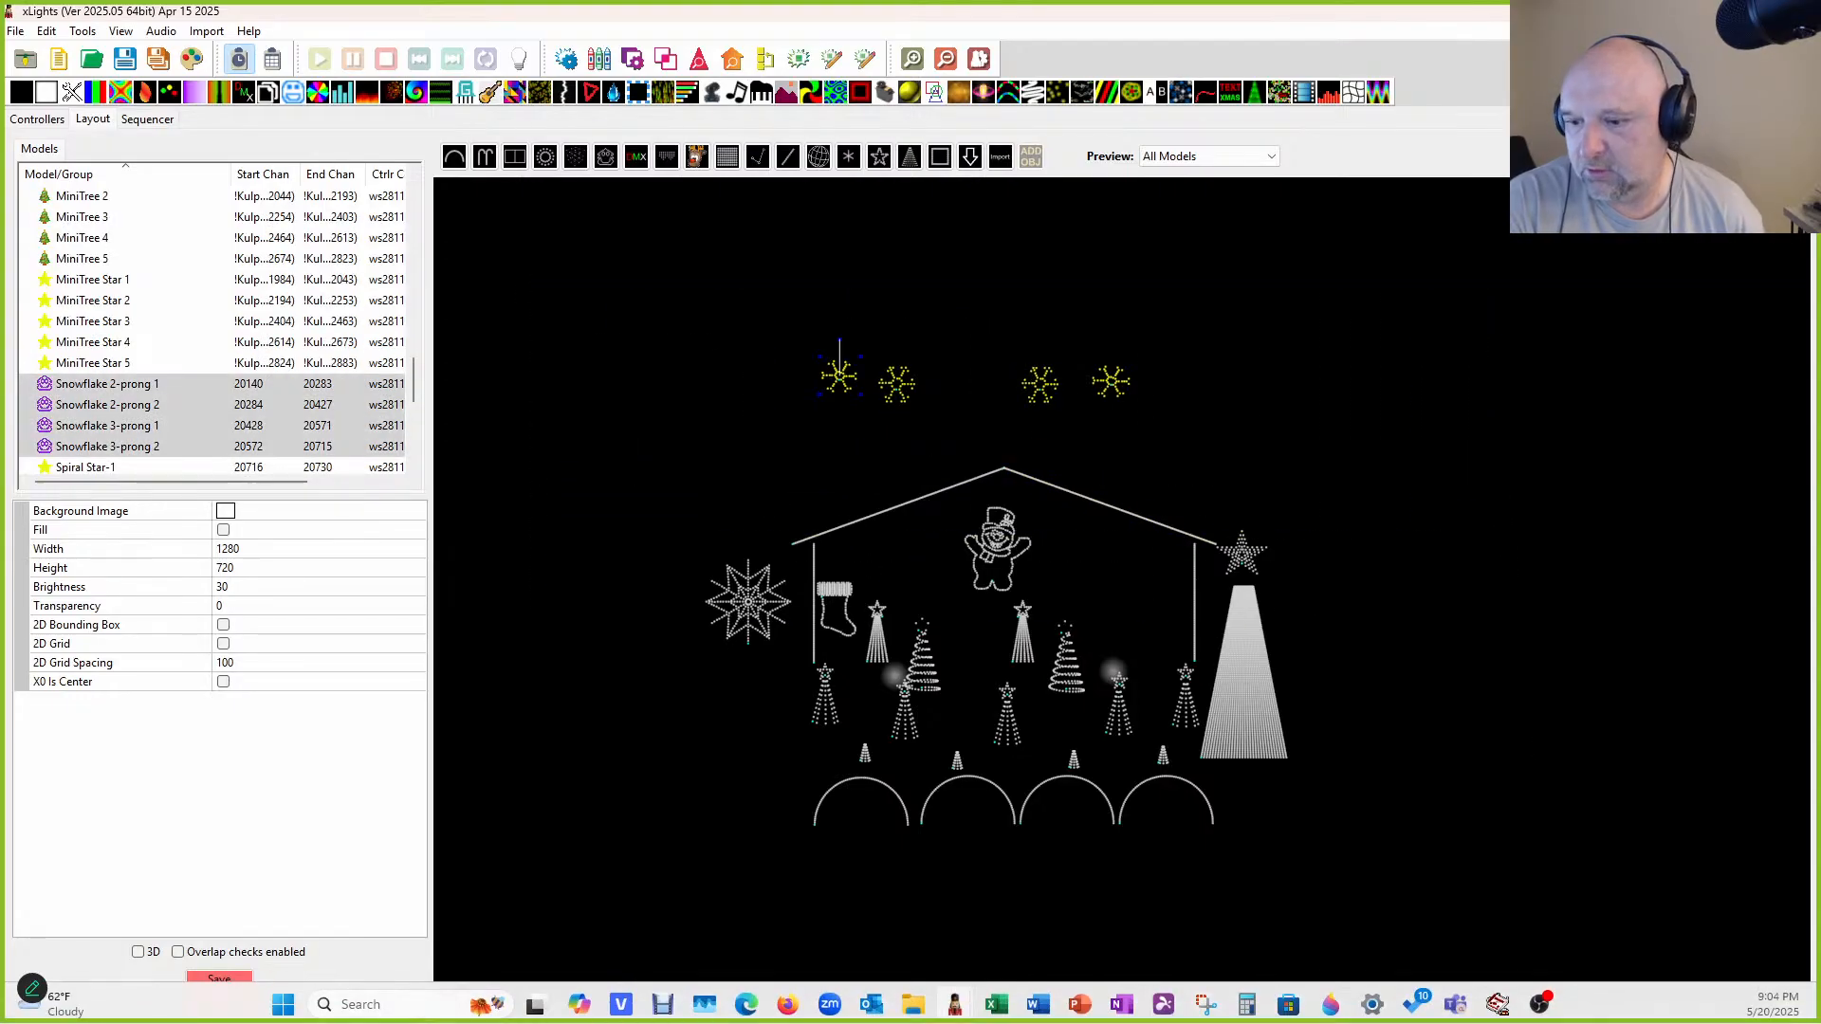
right_click(1036, 387)
mouse_move(1097, 402)
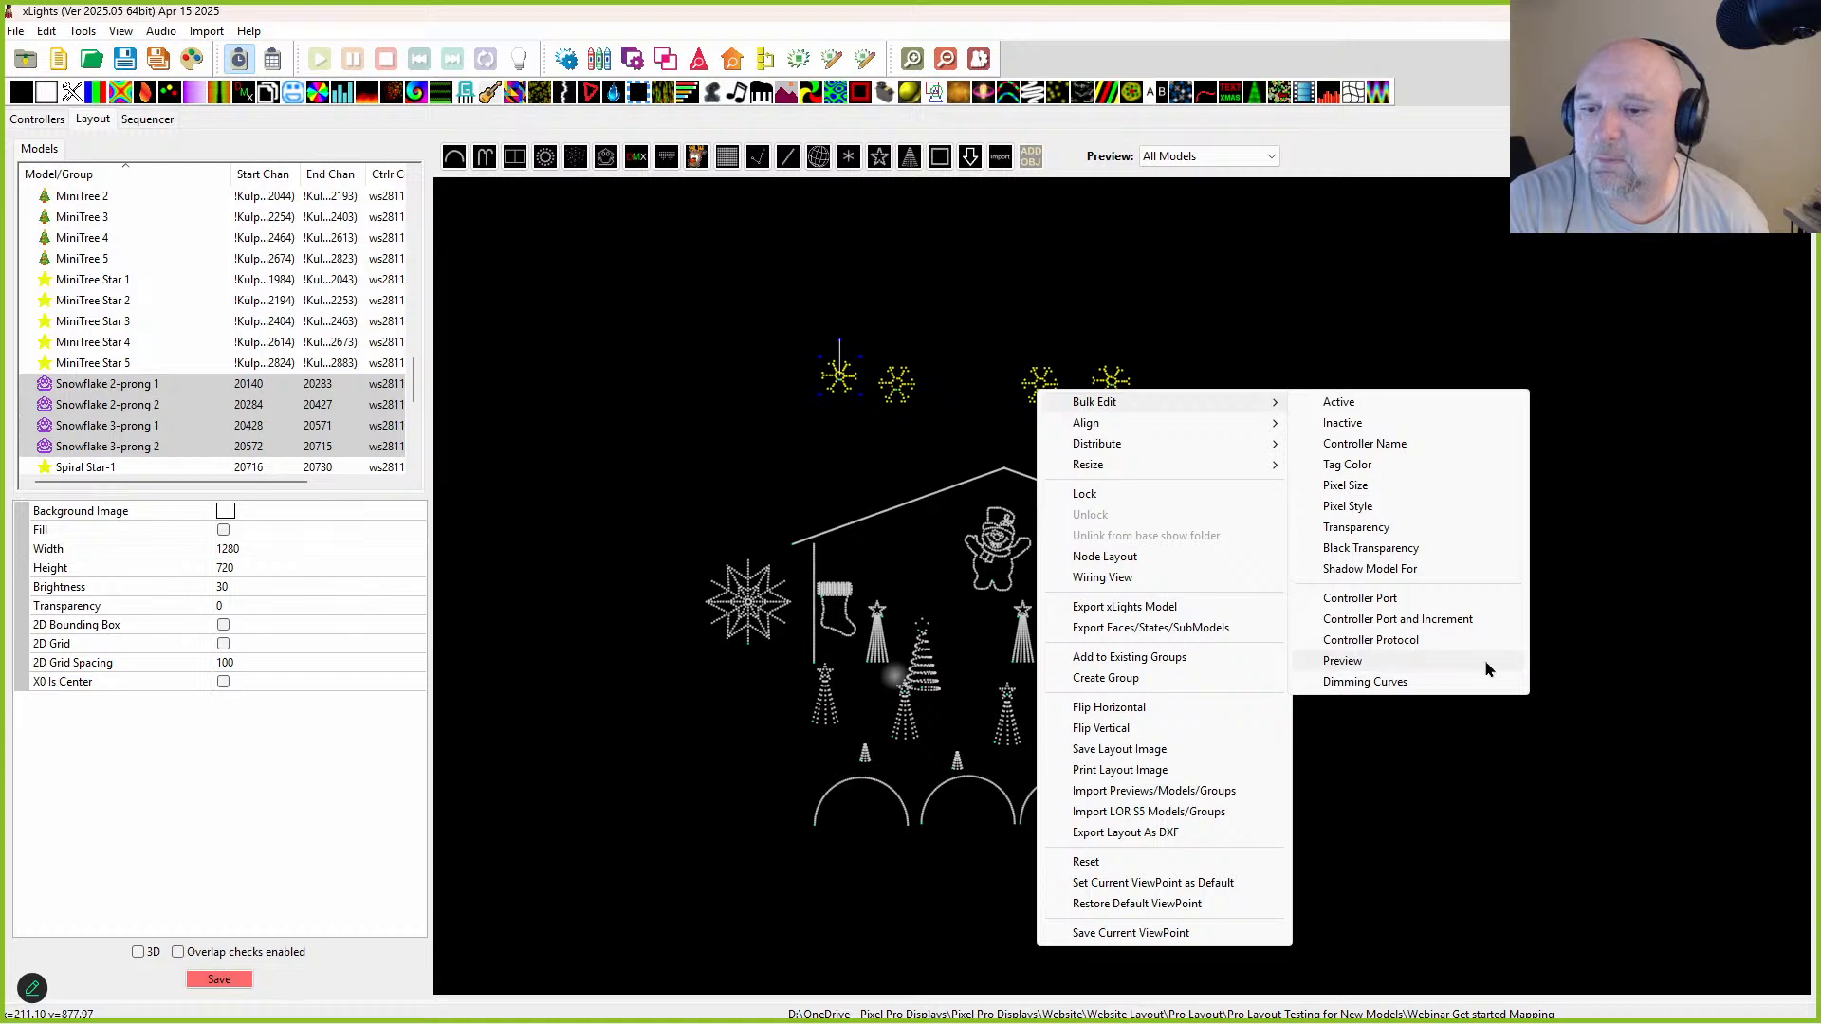
left_click(1347, 661)
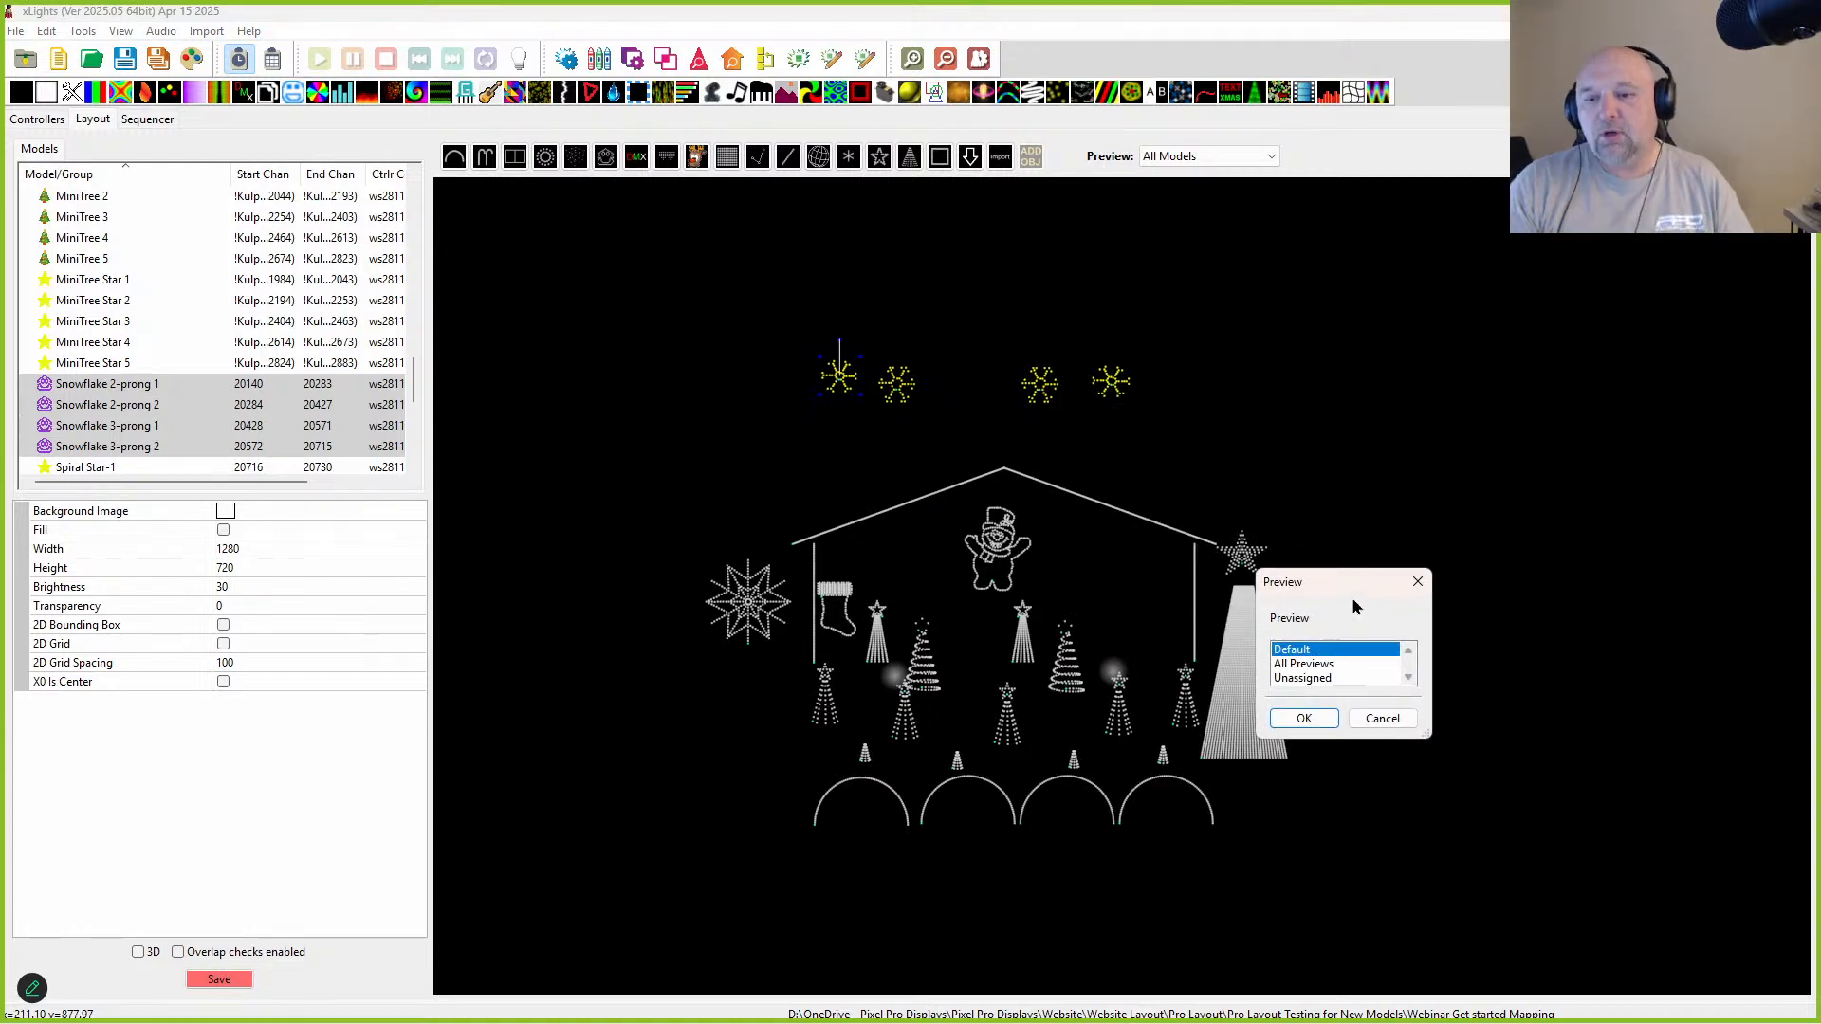
left_click_drag(1354, 576, 1374, 222)
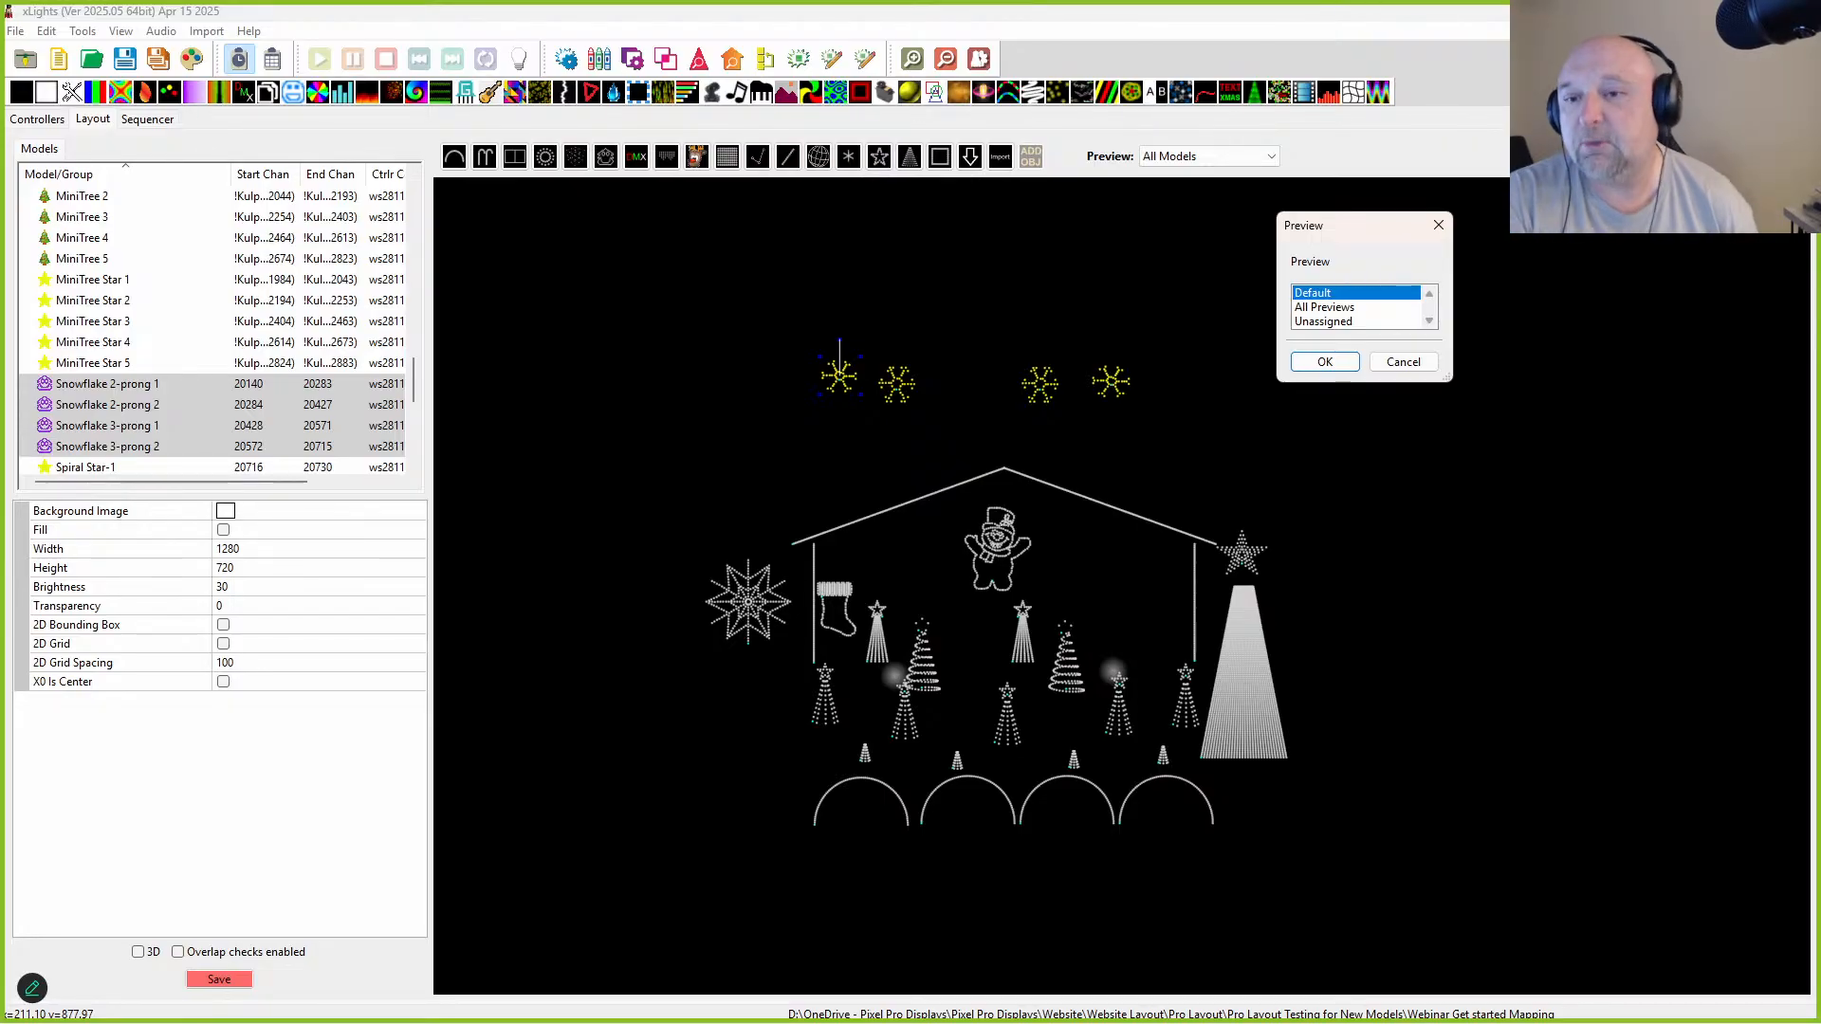
left_click_drag(1307, 230, 1316, 226)
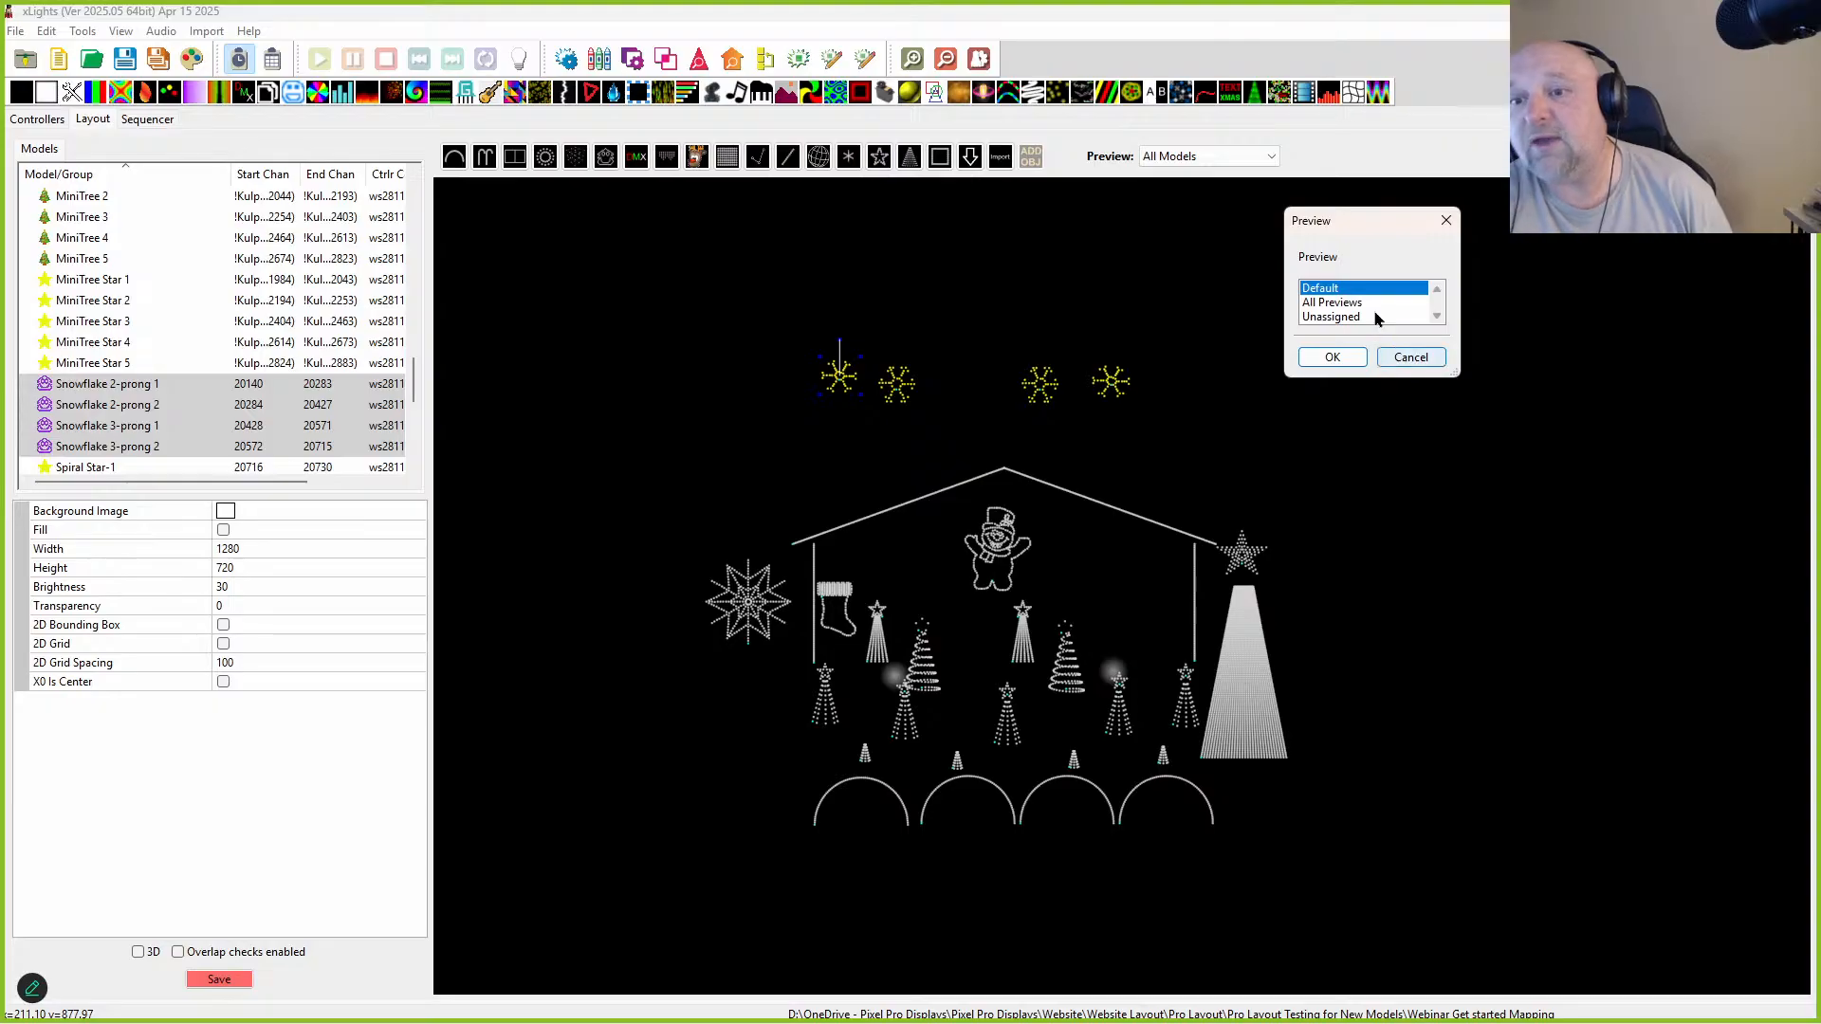
left_click(1391, 359)
Step: Create a new layout preview named Side
left_click(1212, 158)
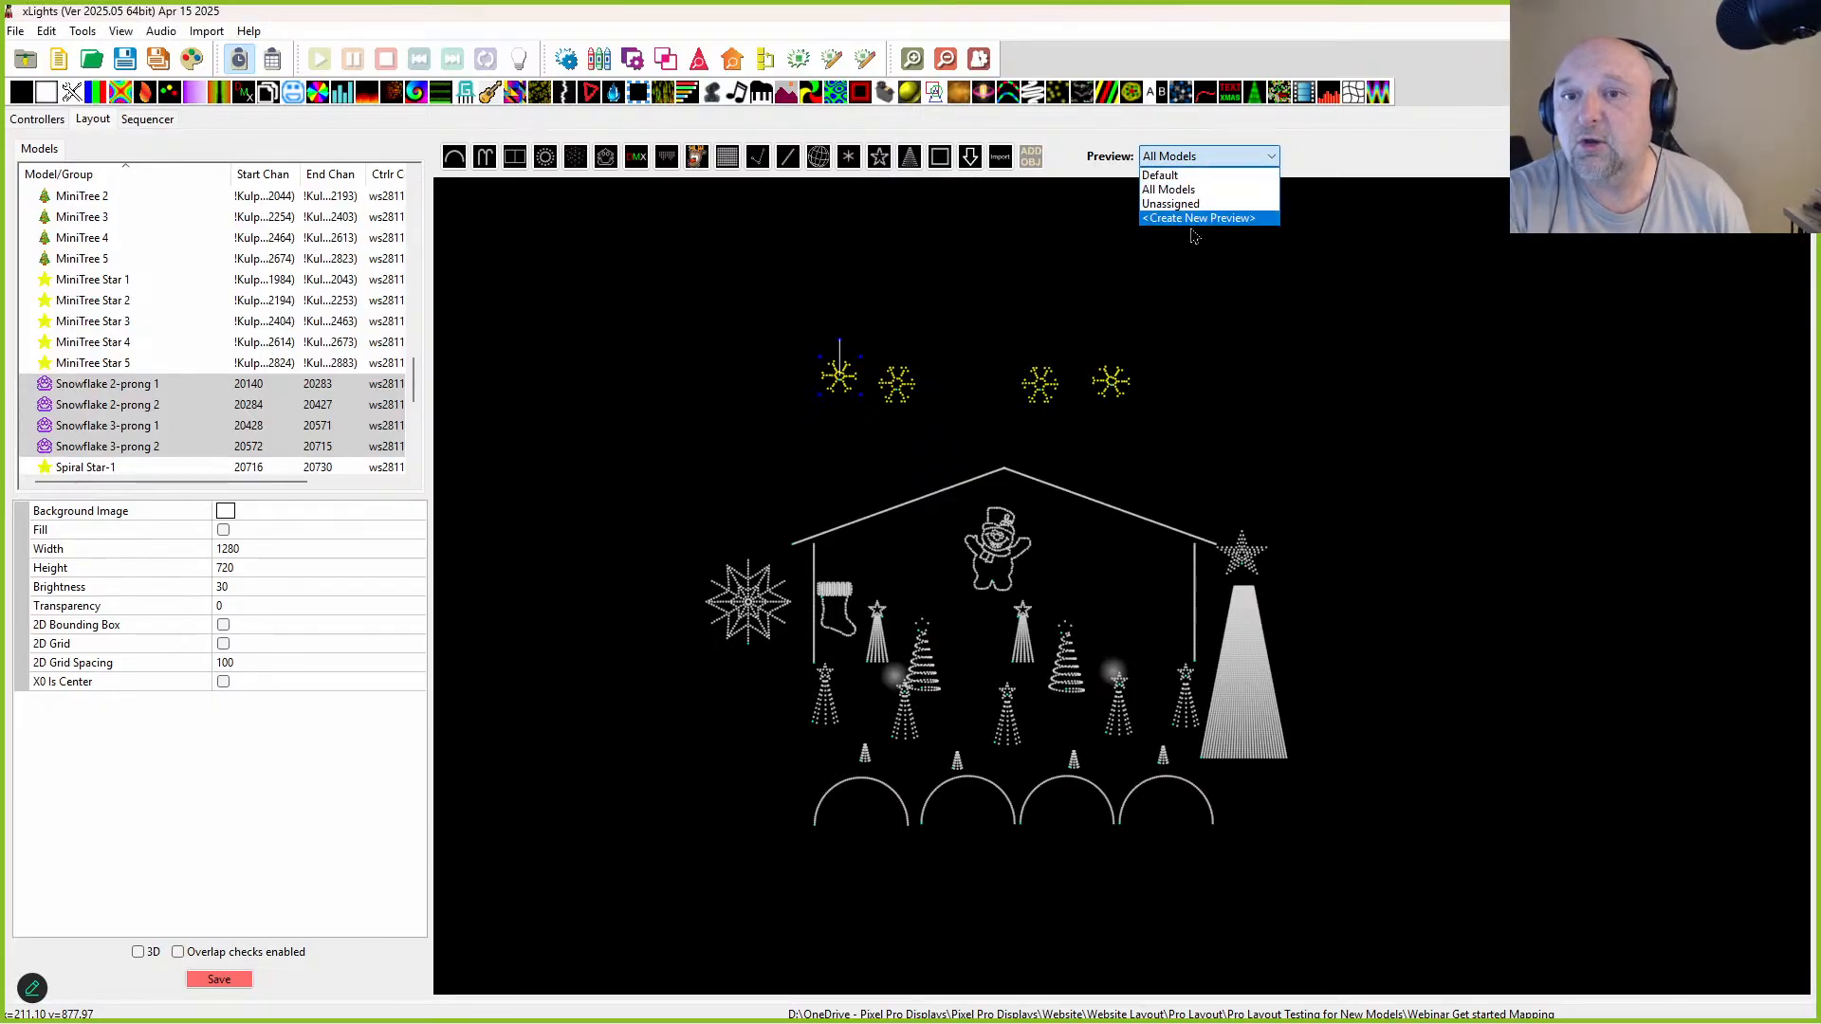
left_click(1197, 219)
type("C")
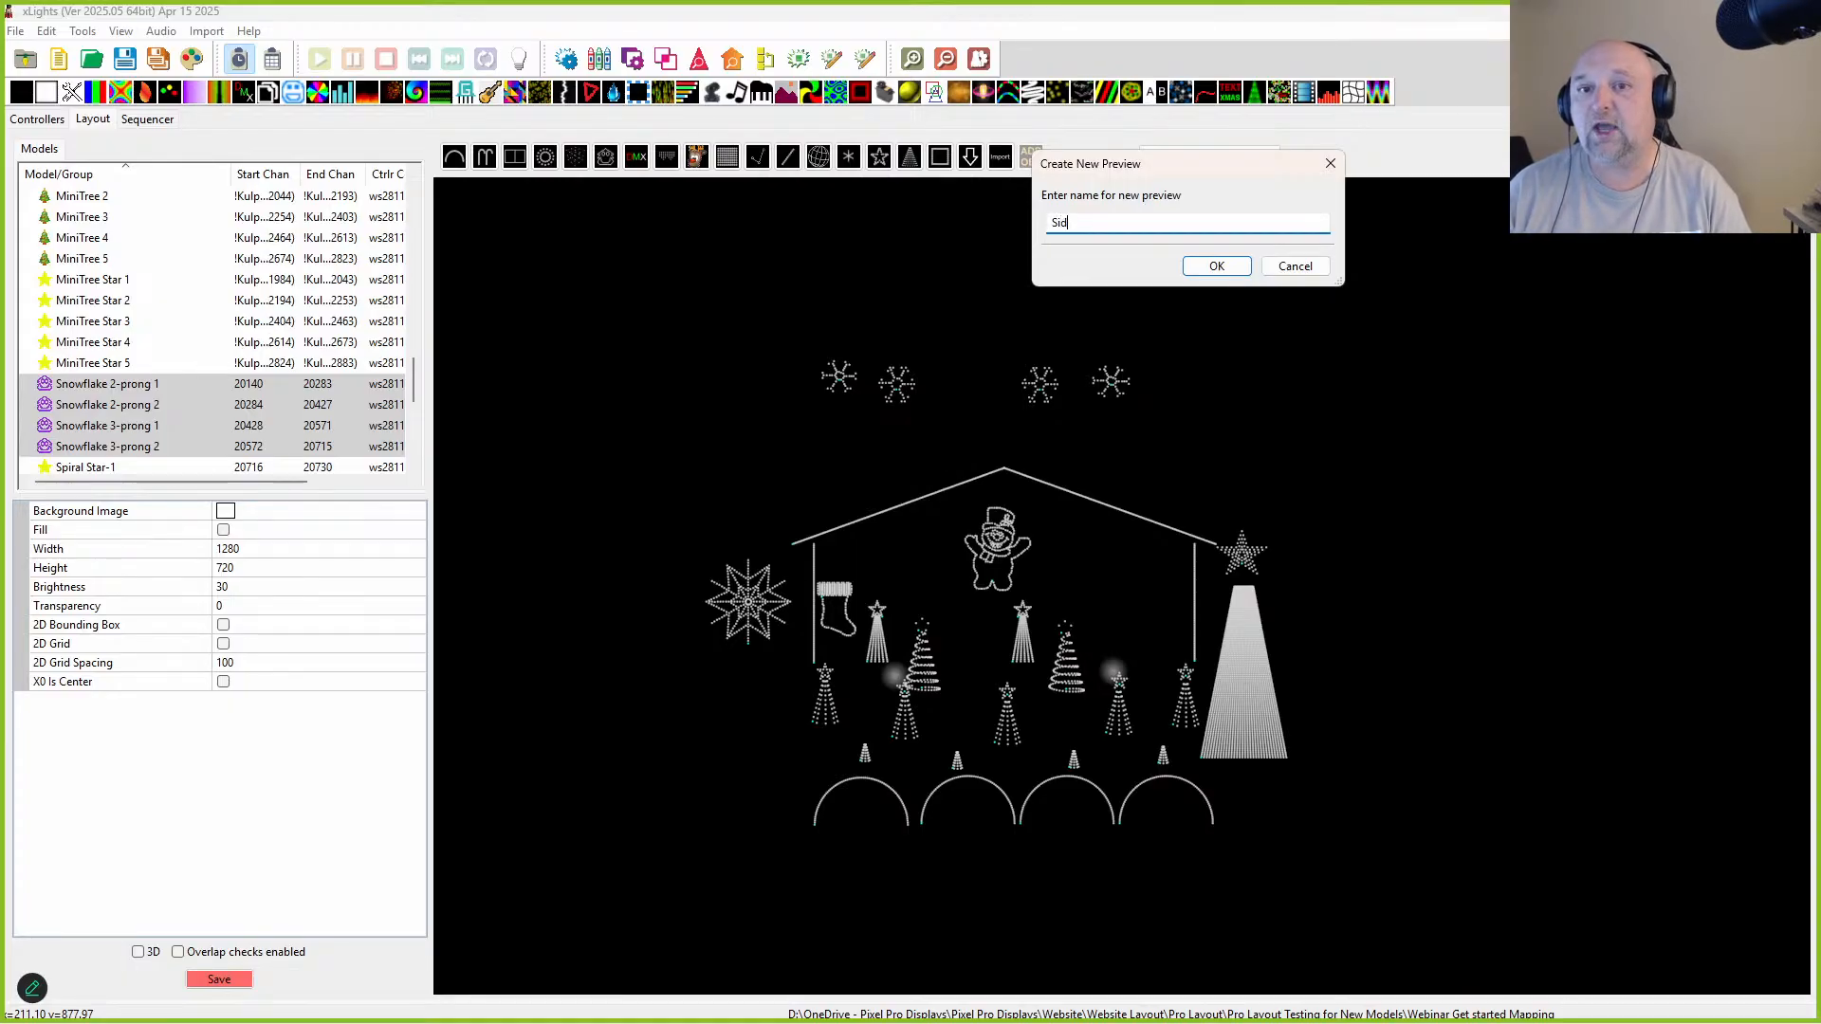
type("ide")
key("Return")
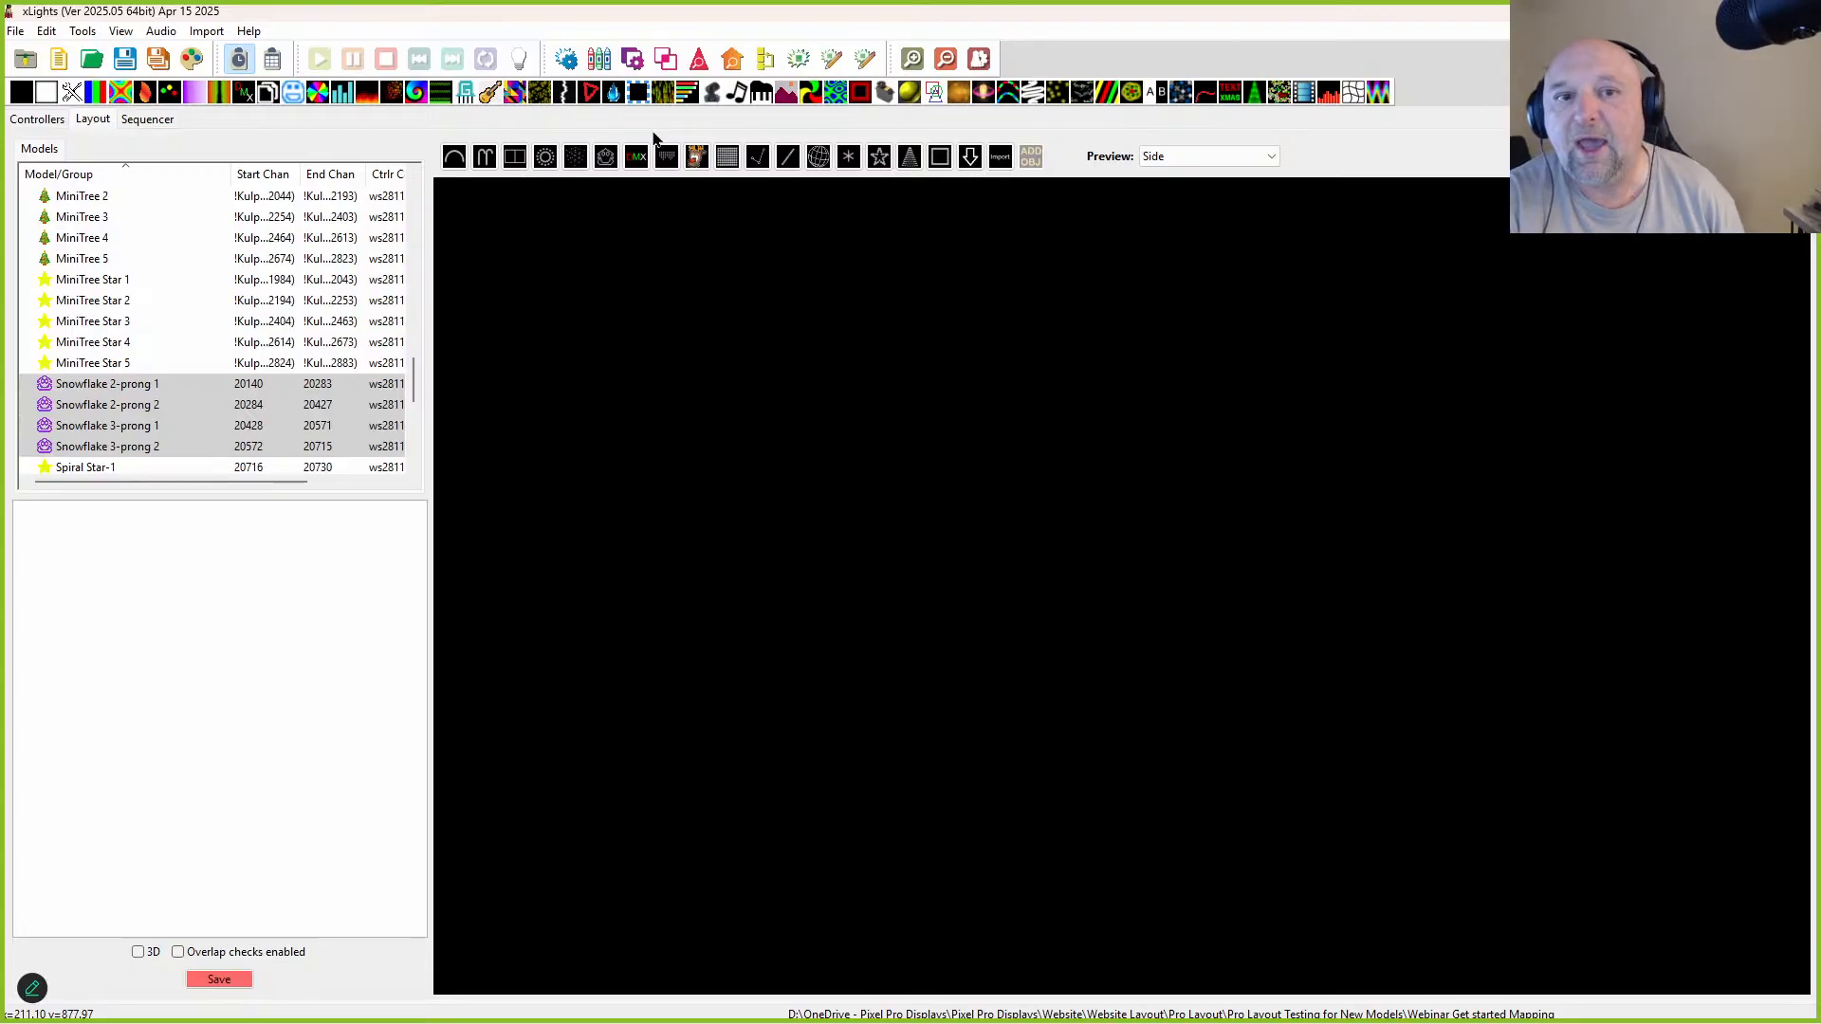
Step: Add a sphere, a tree and a circle model to the Side preview, and check the list of available previews
left_click(818, 156)
left_click_drag(846, 349, 913, 437)
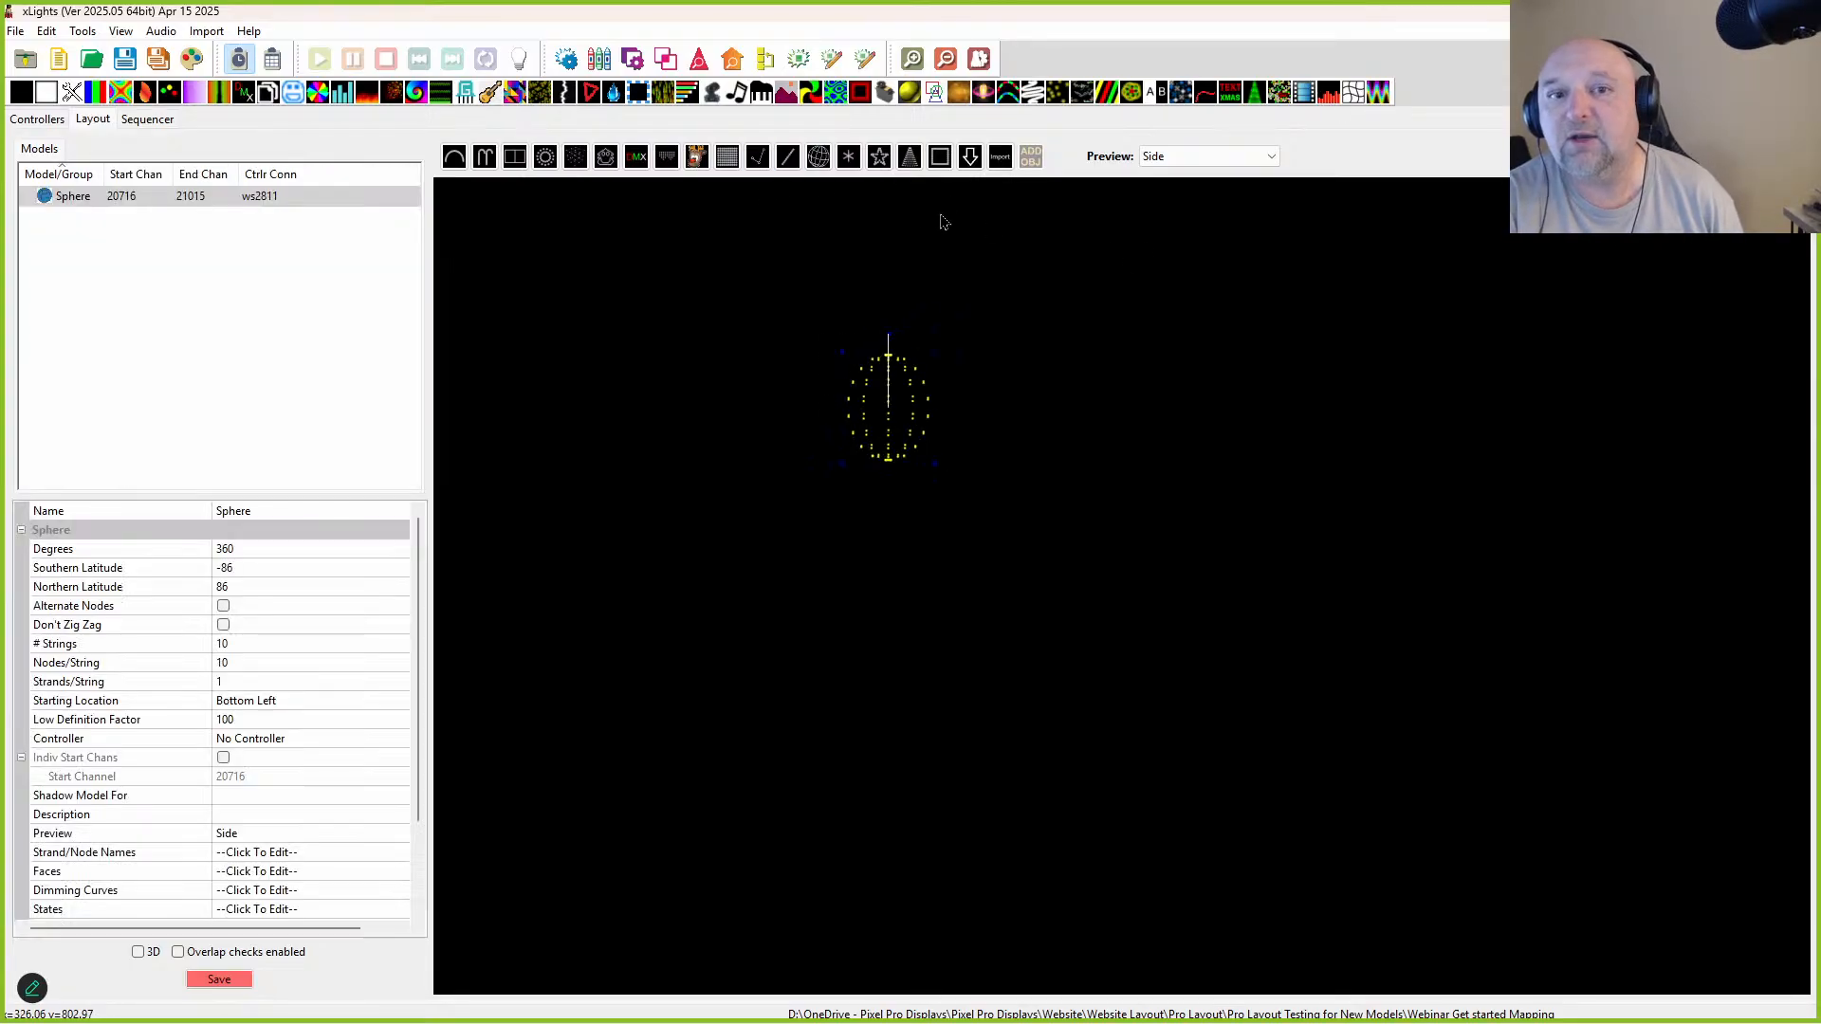
left_click(908, 156)
left_click_drag(899, 596, 1013, 839)
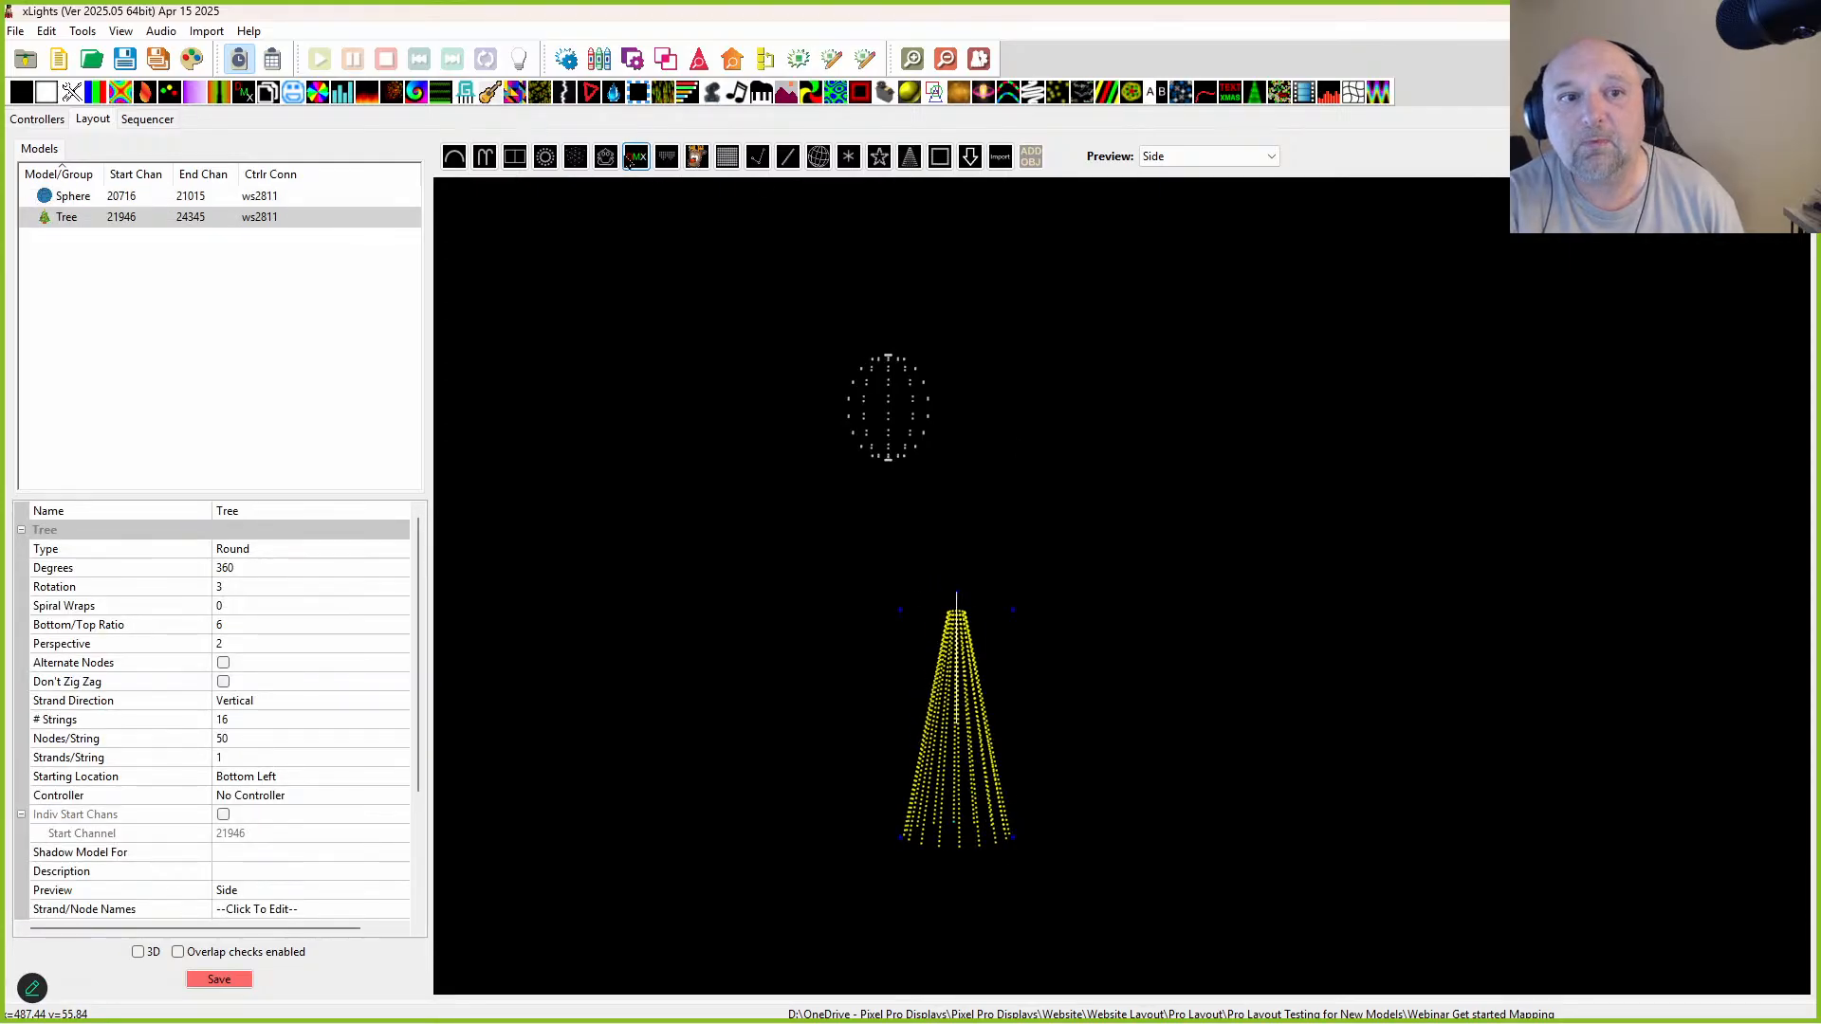
left_click(880, 469)
left_click_drag(1141, 494, 1271, 642)
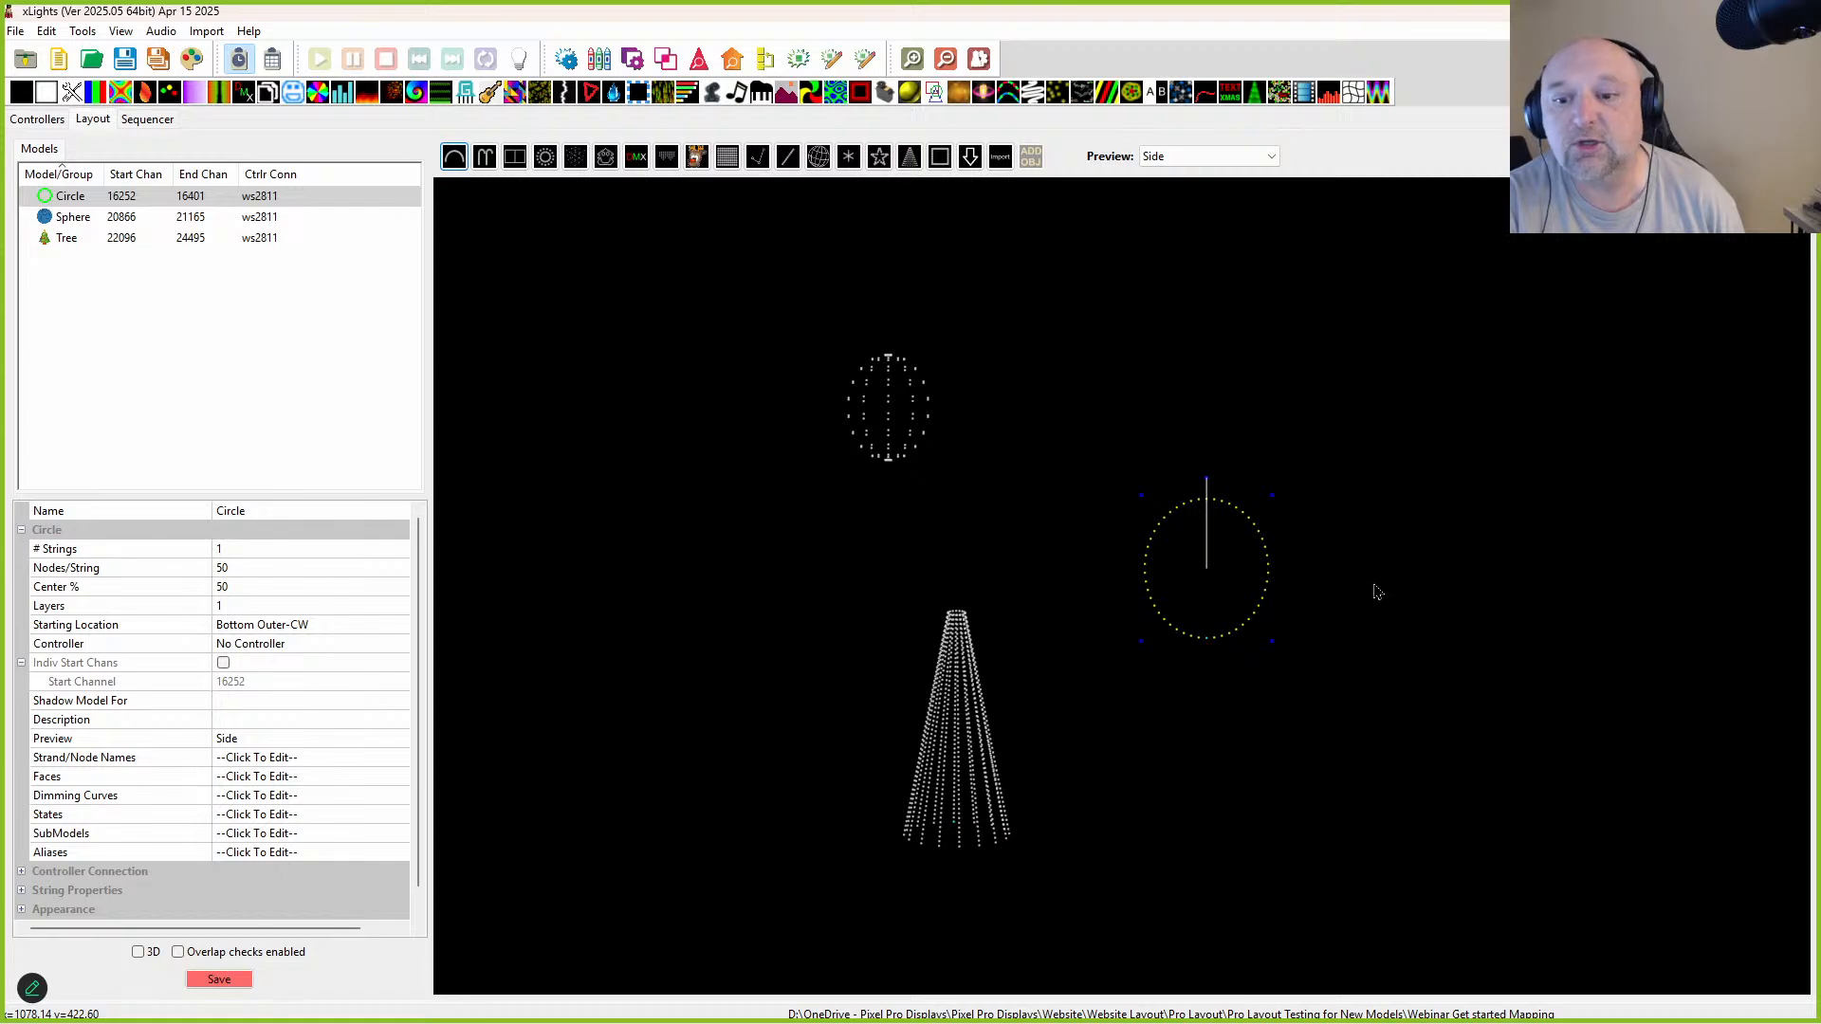
left_click(530, 182)
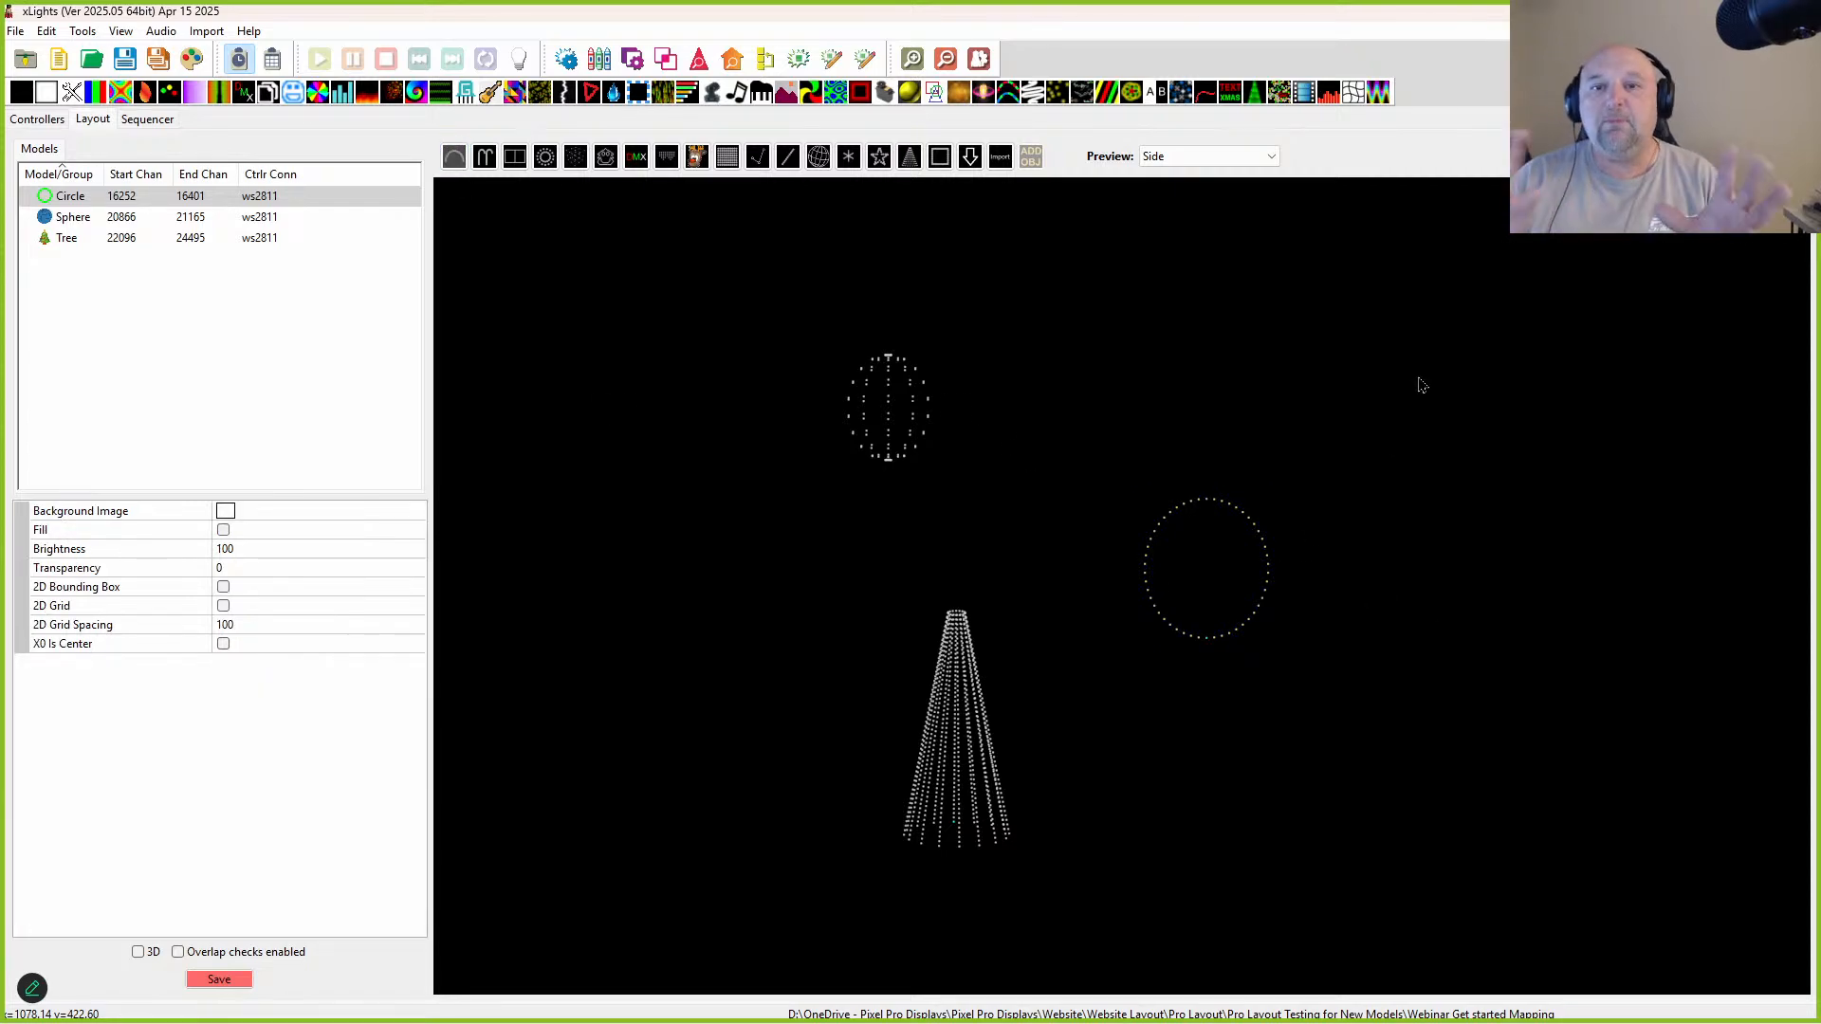
left_click(1265, 161)
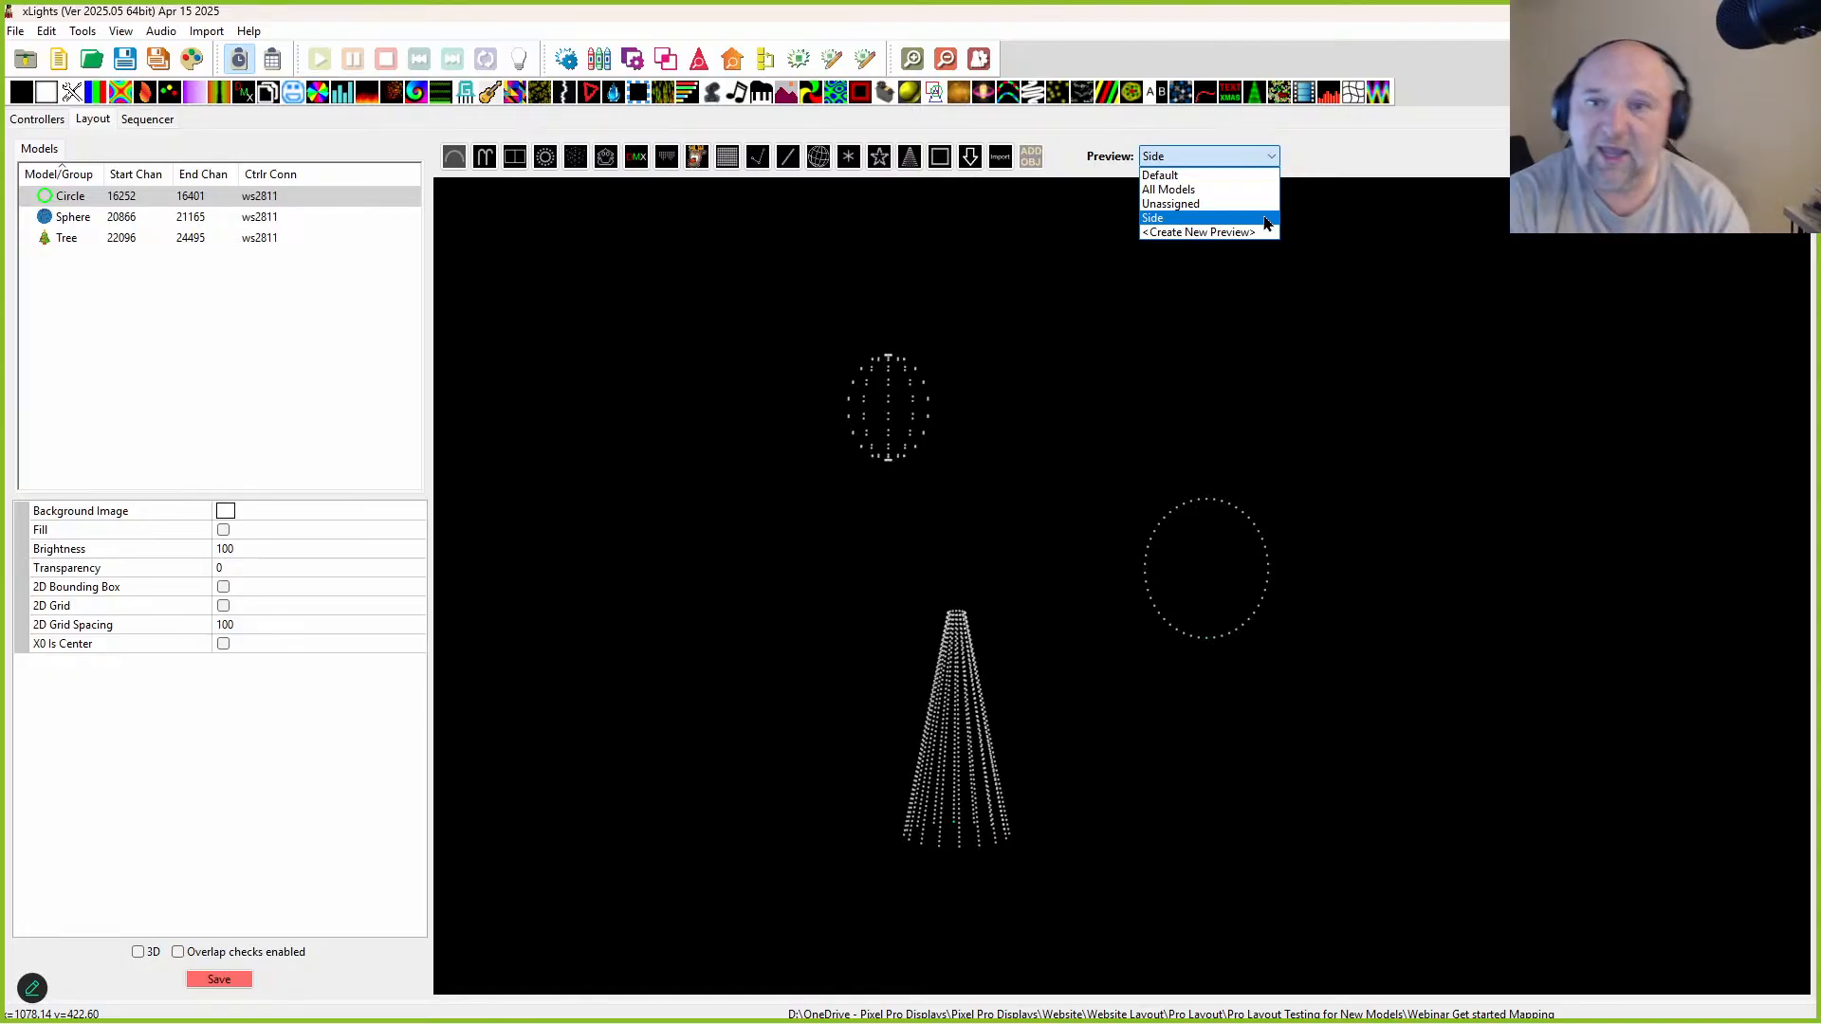
left_click(1219, 156)
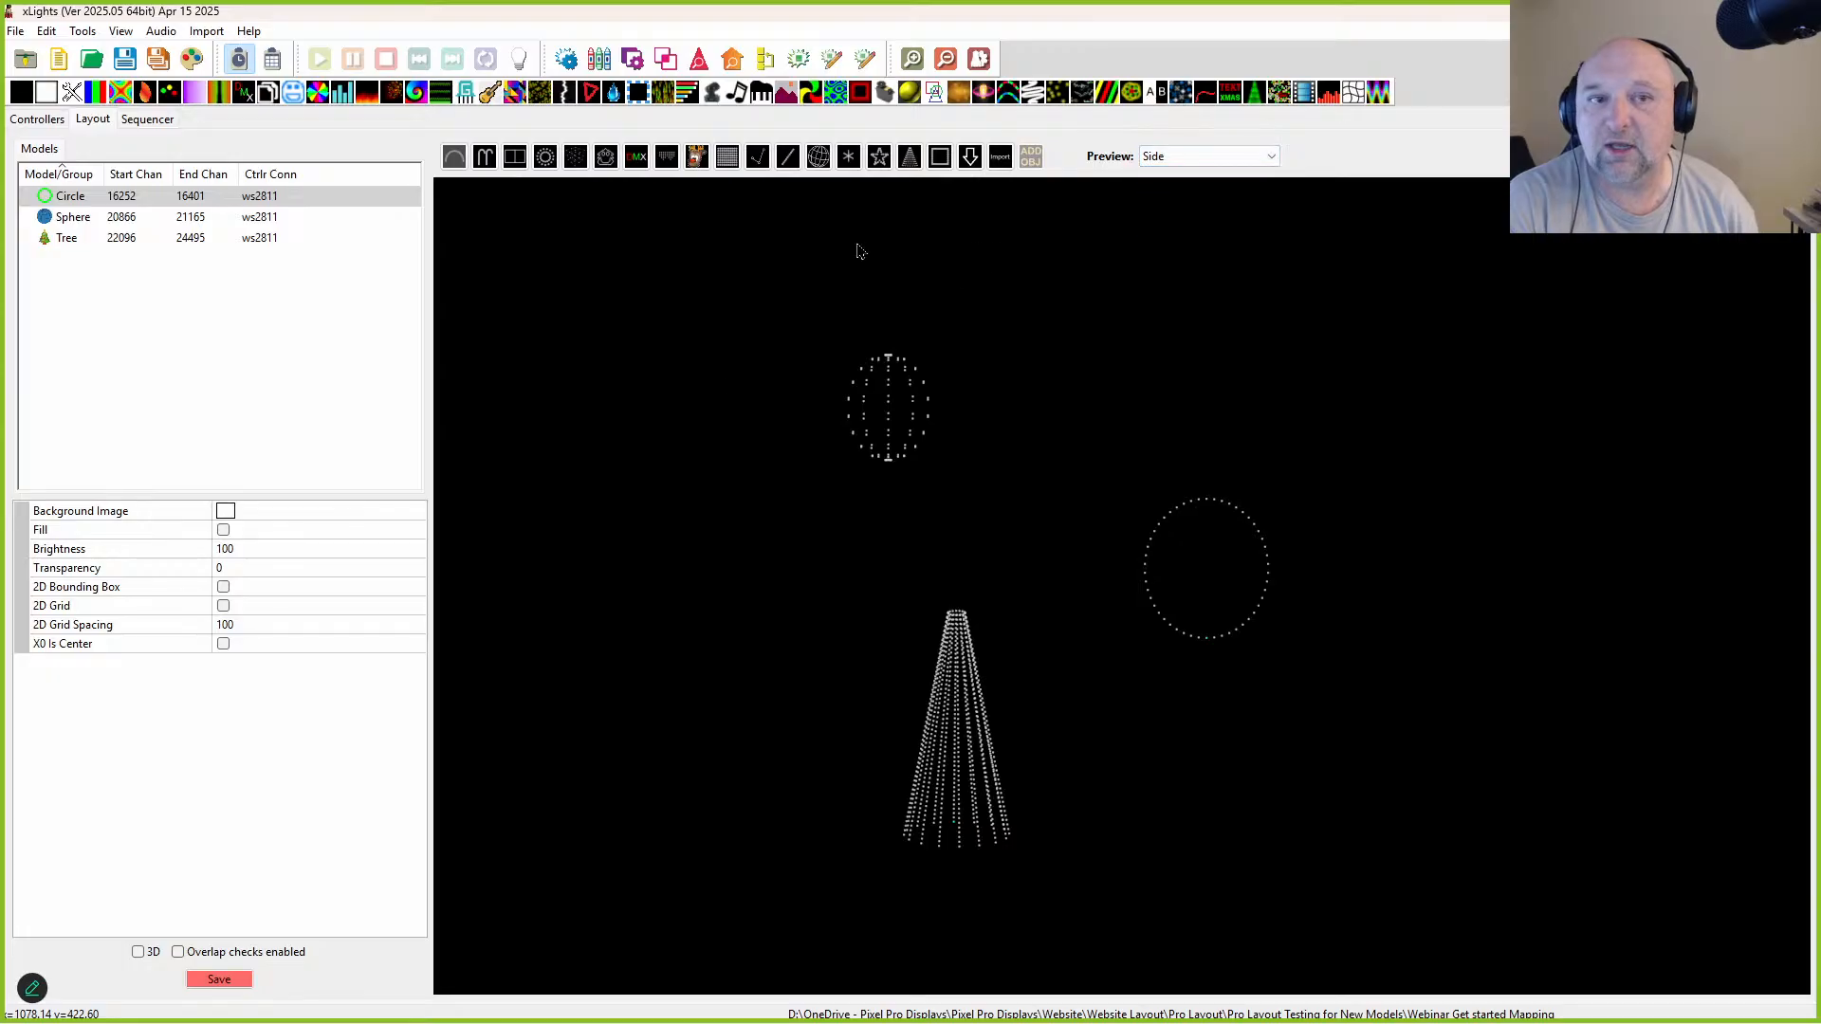
Step: Switch the layout to the Default preview and add an arch to the left of the house outline
left_click(1191, 160)
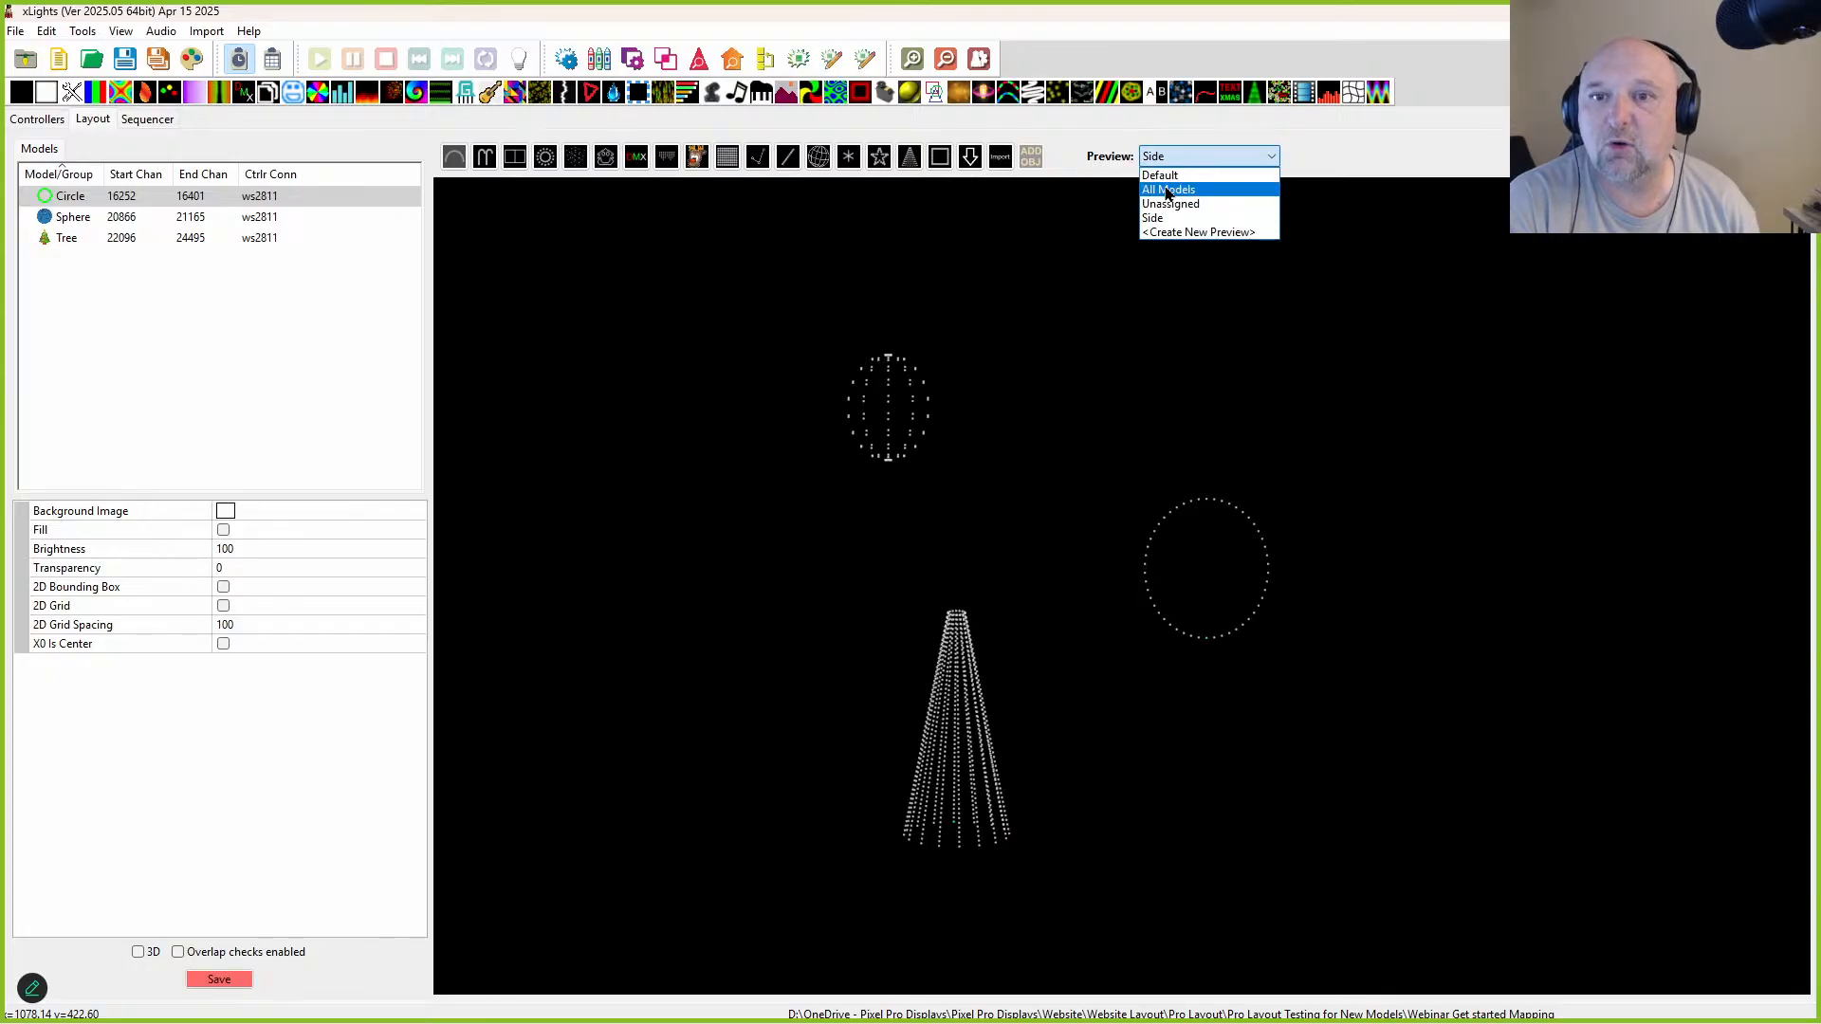
left_click(1161, 175)
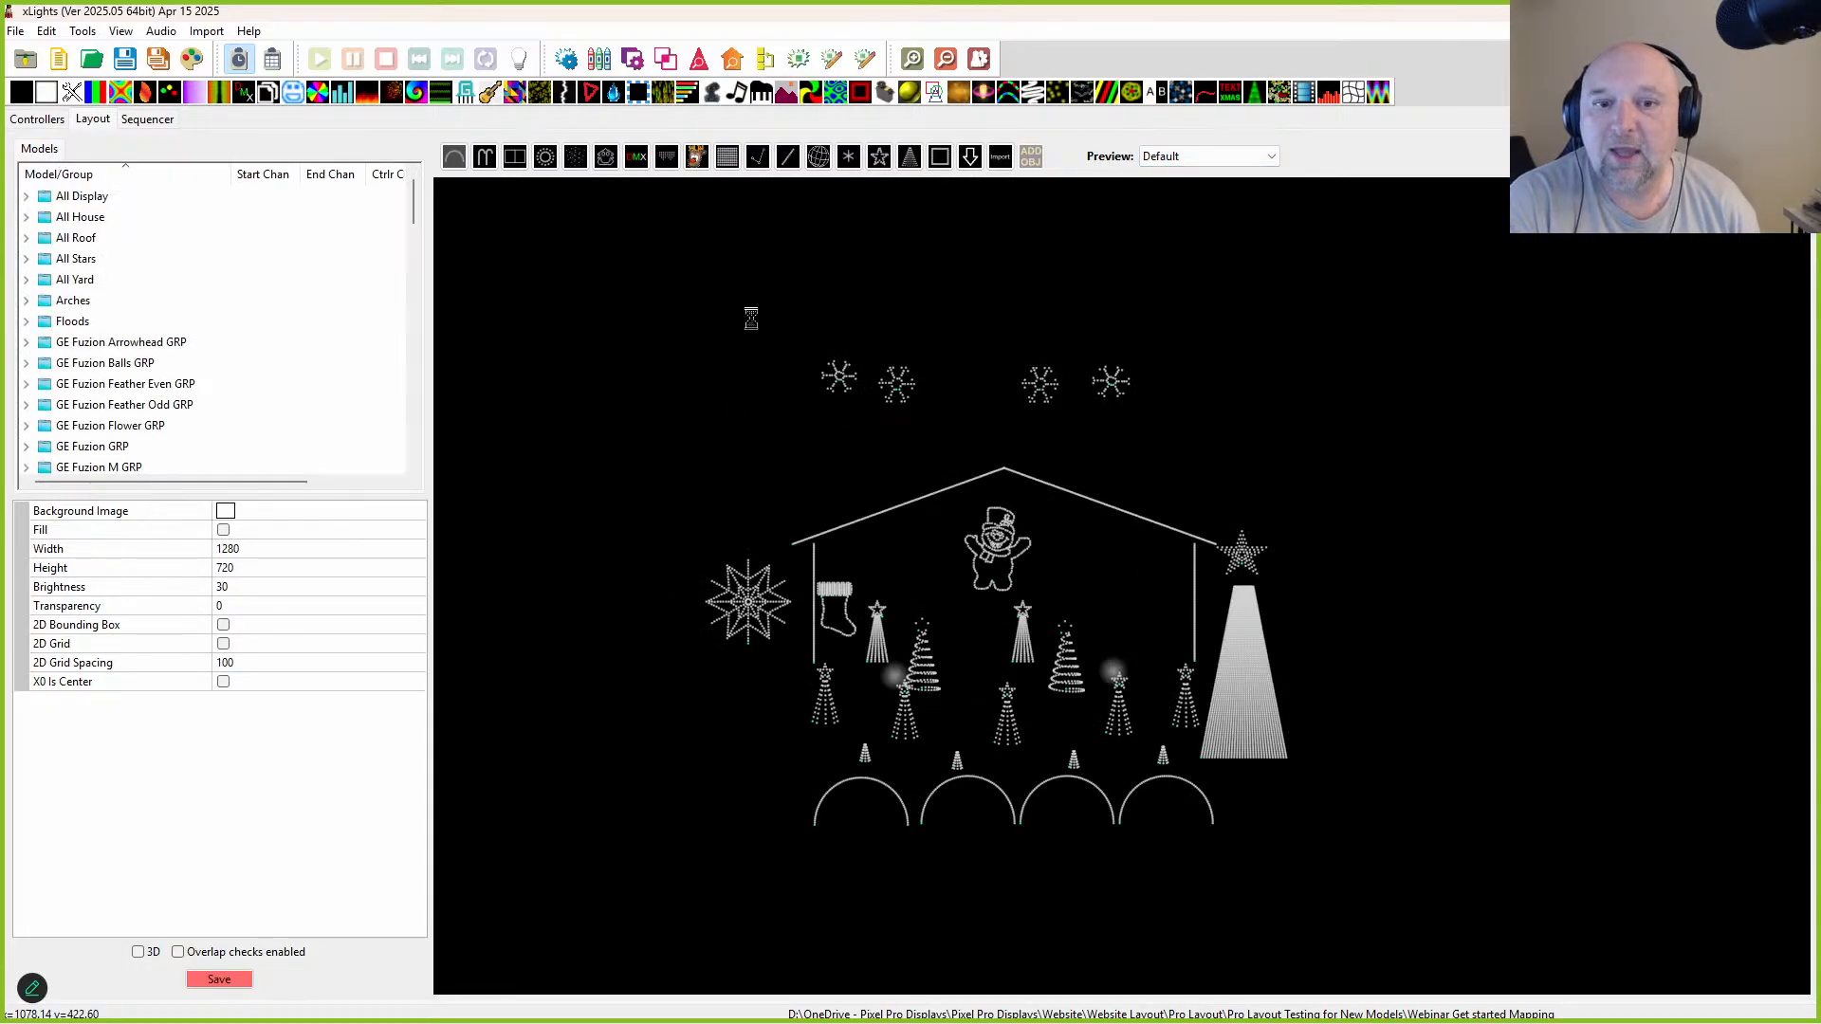
left_click_drag(1198, 557, 552, 319)
left_click_drag(655, 260, 614, 507)
left_click_drag(779, 301, 1254, 458)
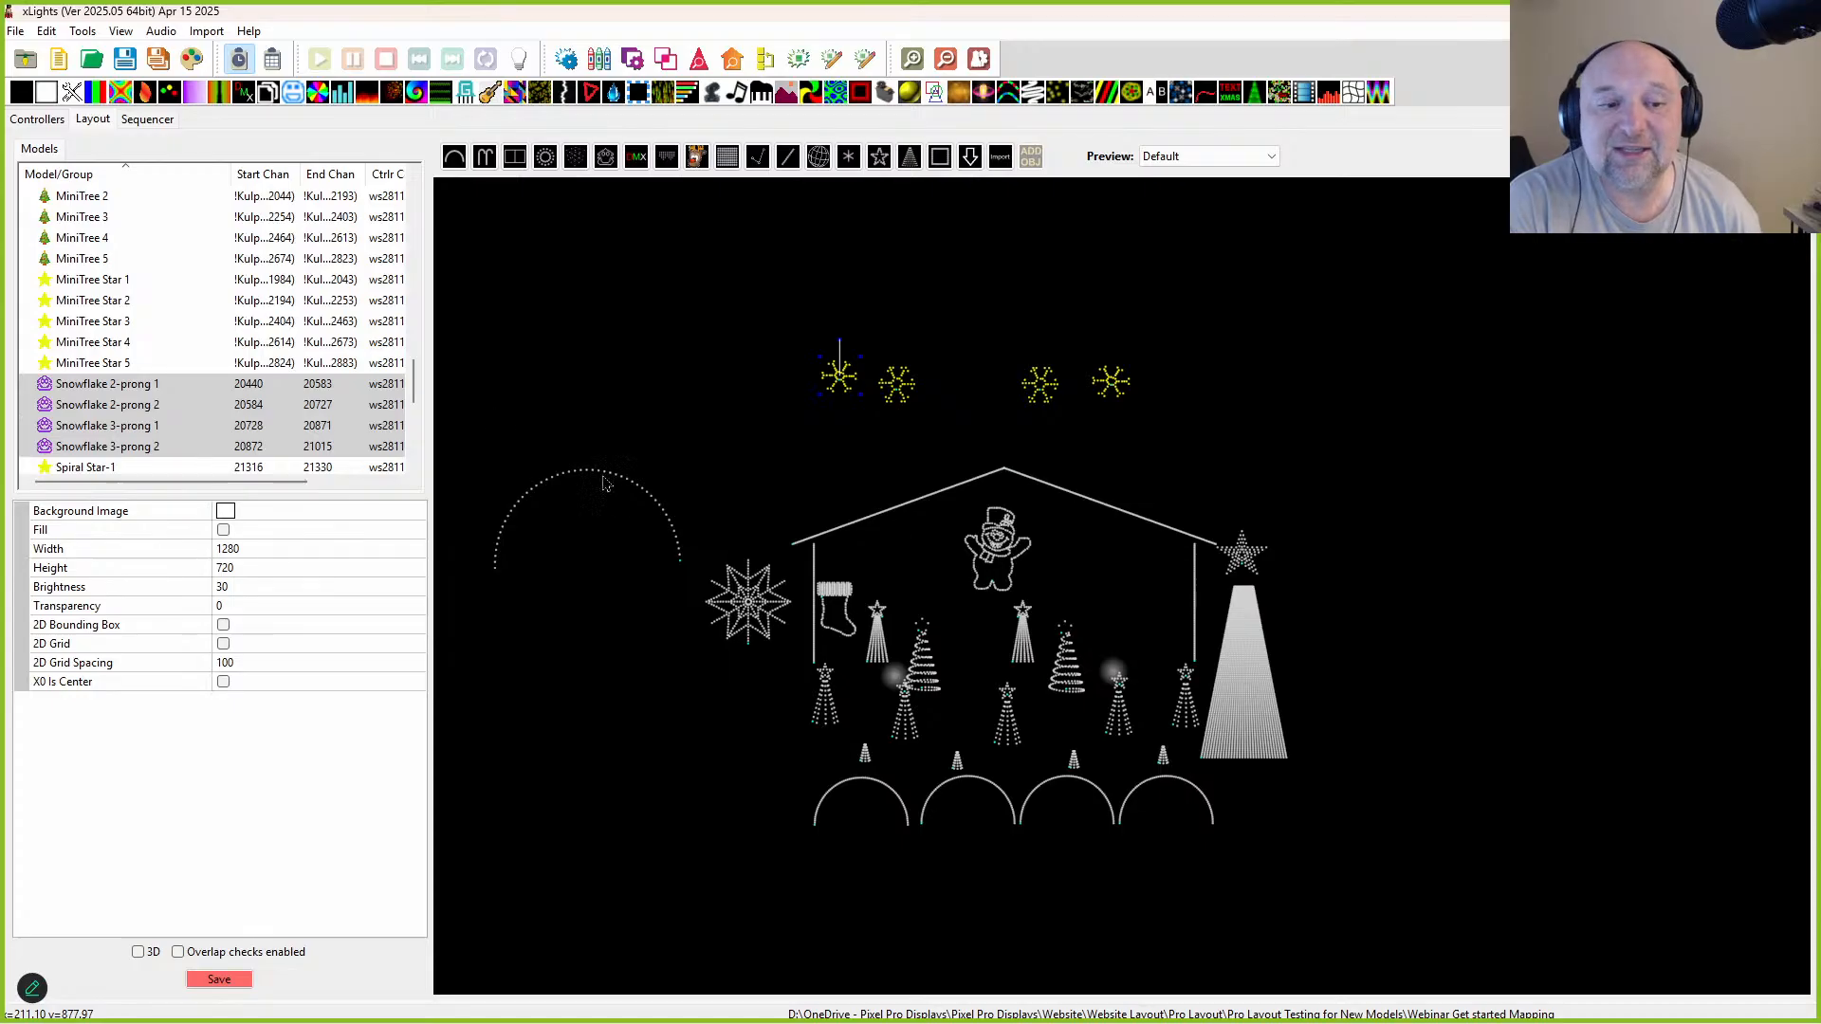
Step: Select the new large arch left of the house and duplicate it
left_click_drag(465, 408, 697, 628)
right_click(604, 506)
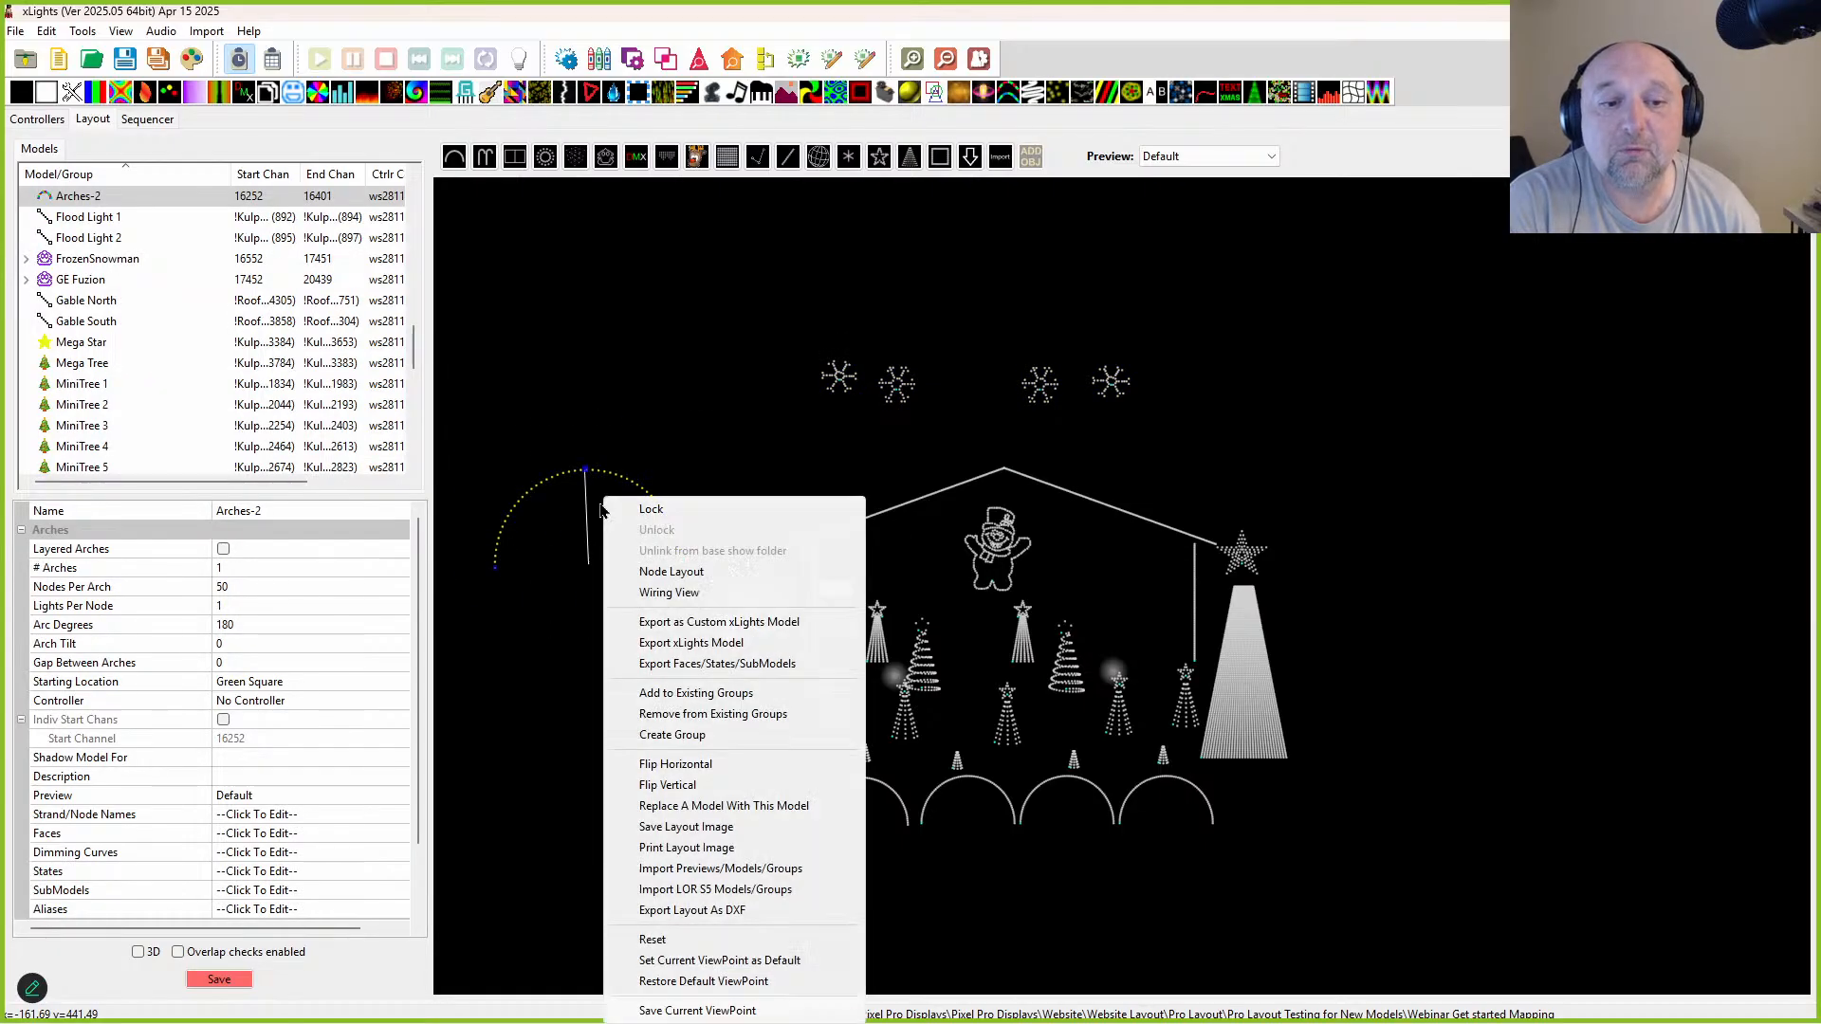
left_click(562, 511)
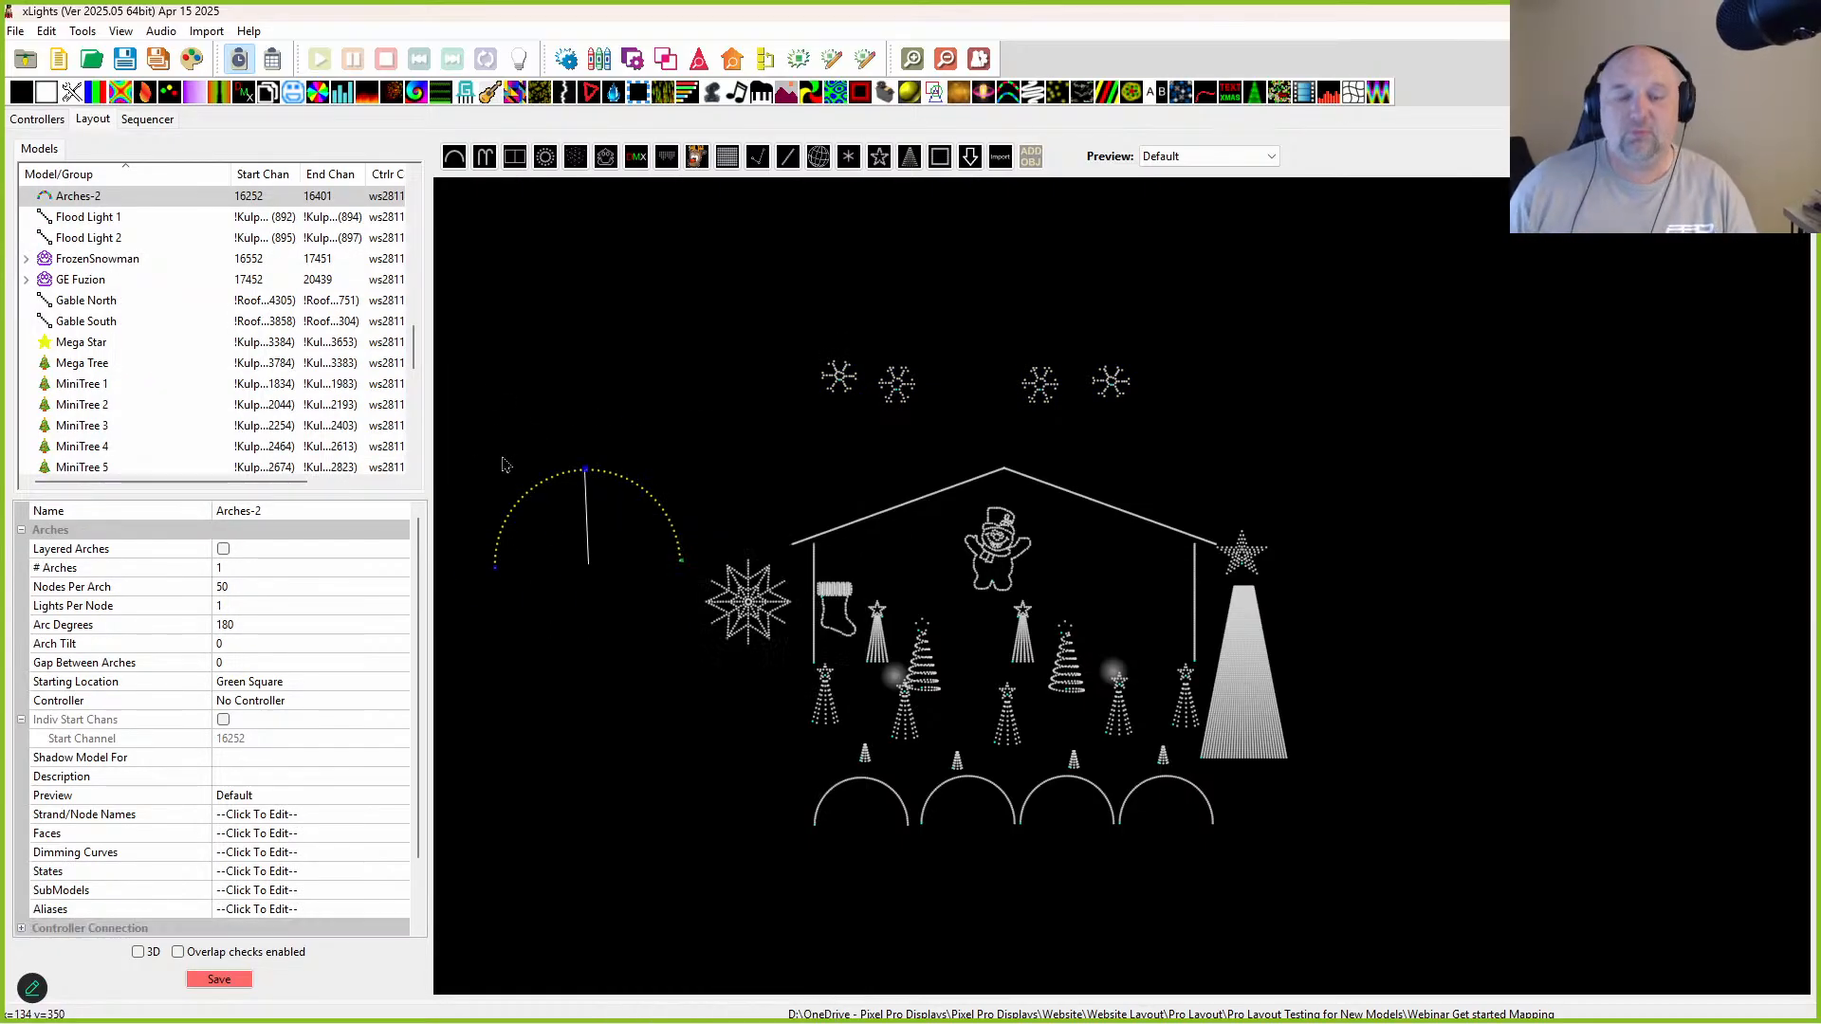
key("ctrl+c")
key("ctrl+v")
Step: Select both large arches and bulk edit their preview to Side
left_click_drag(443, 423, 706, 591)
right_click(618, 533)
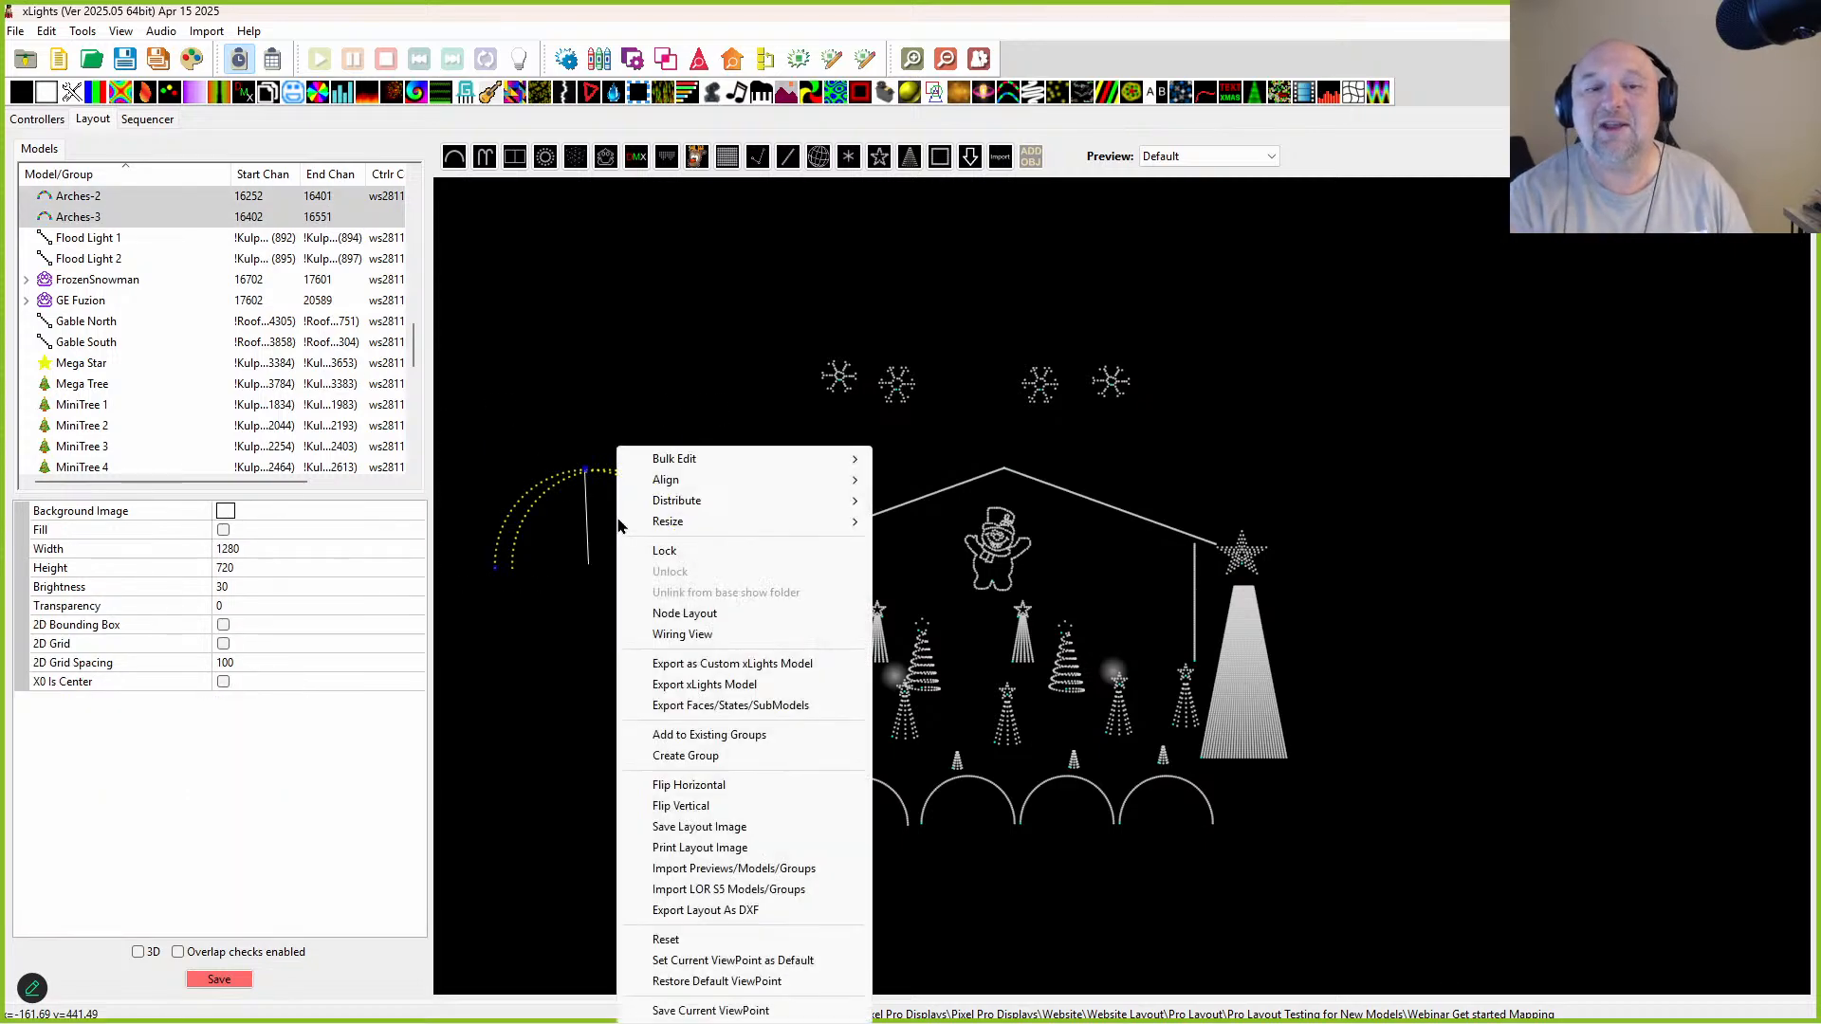
mouse_move(740, 459)
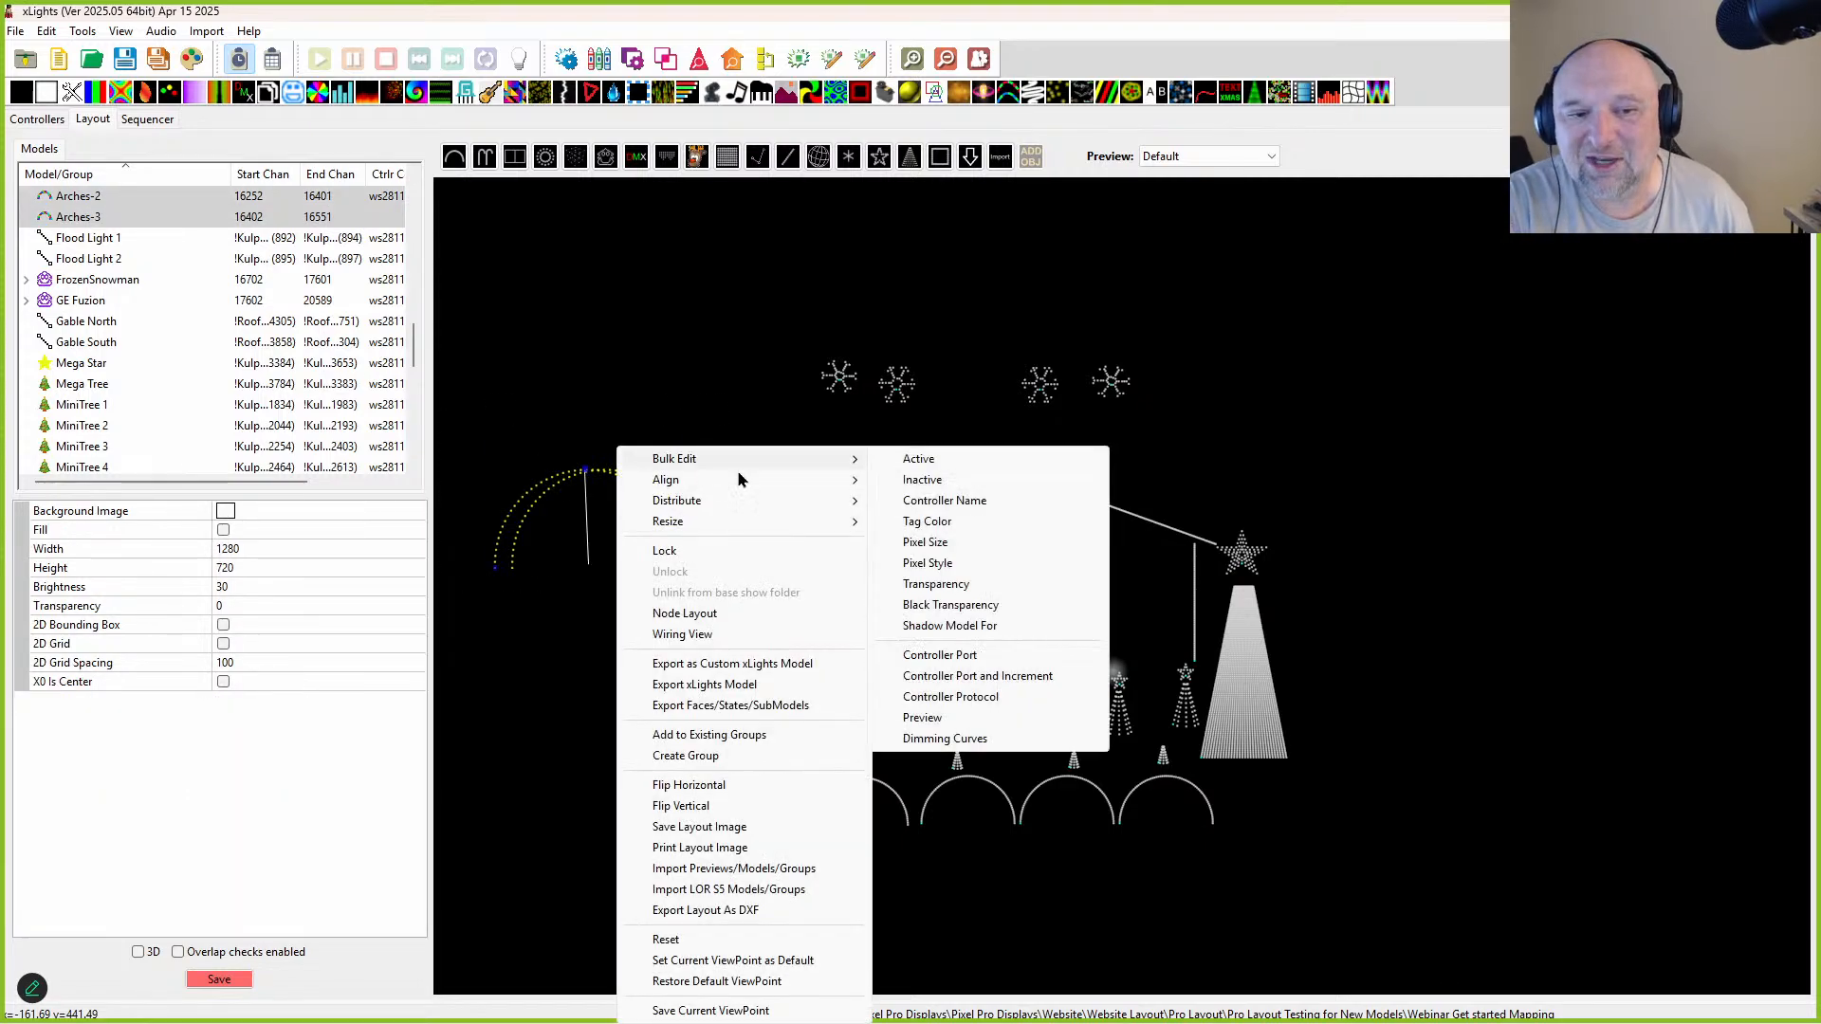
left_click(945, 719)
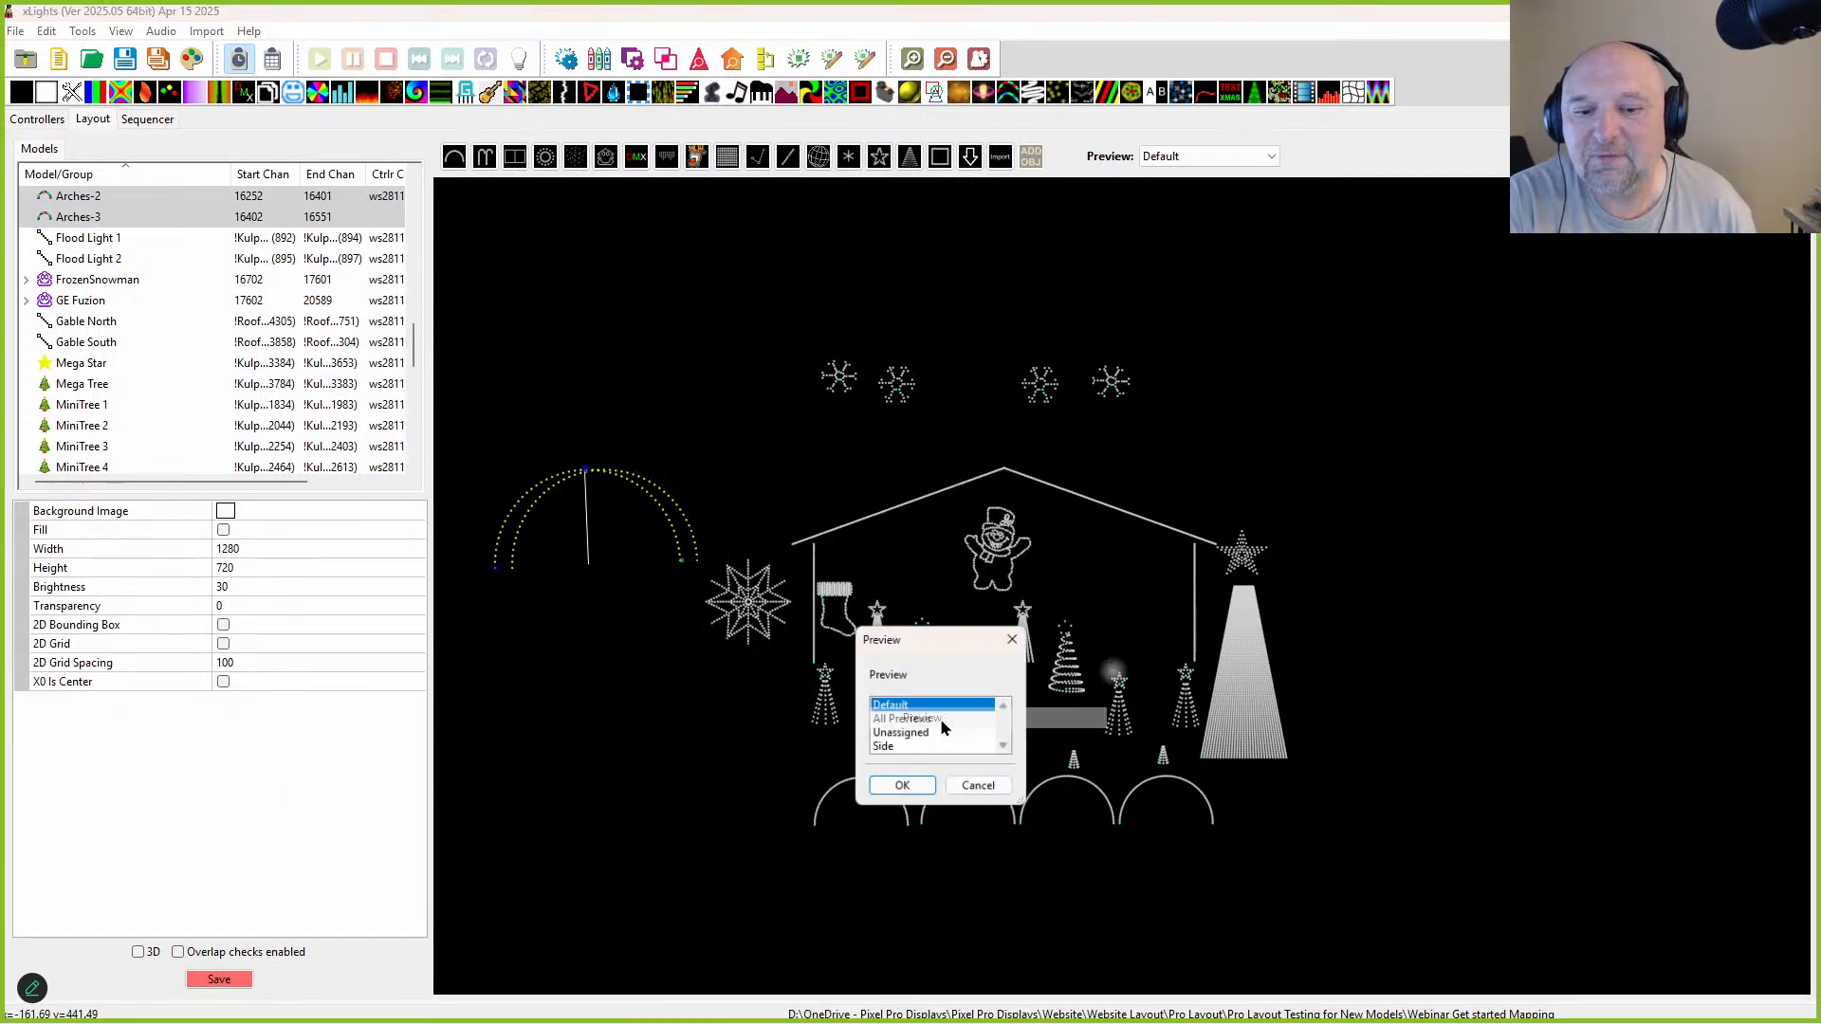
left_click(887, 747)
left_click(901, 787)
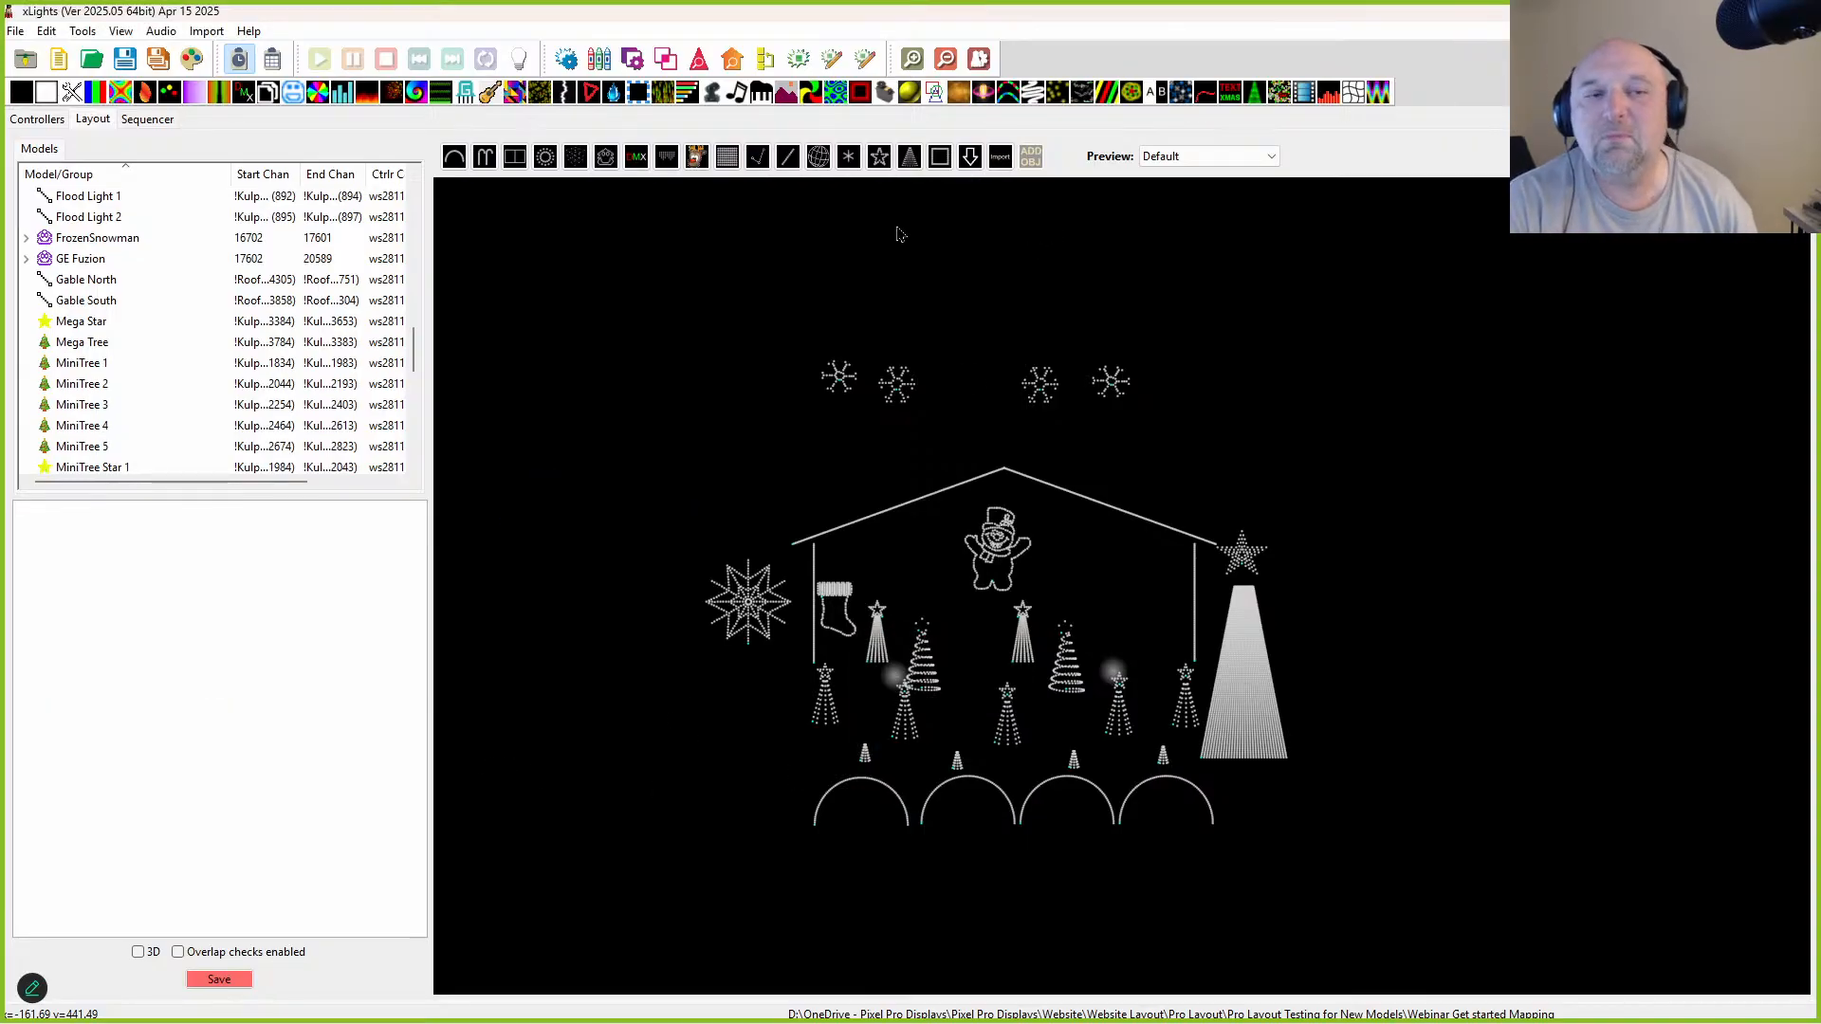
Step: Duplicate Snowflake 2-prong 1 and place the copy above the mega tree's star
left_click_drag(799, 345, 1290, 474)
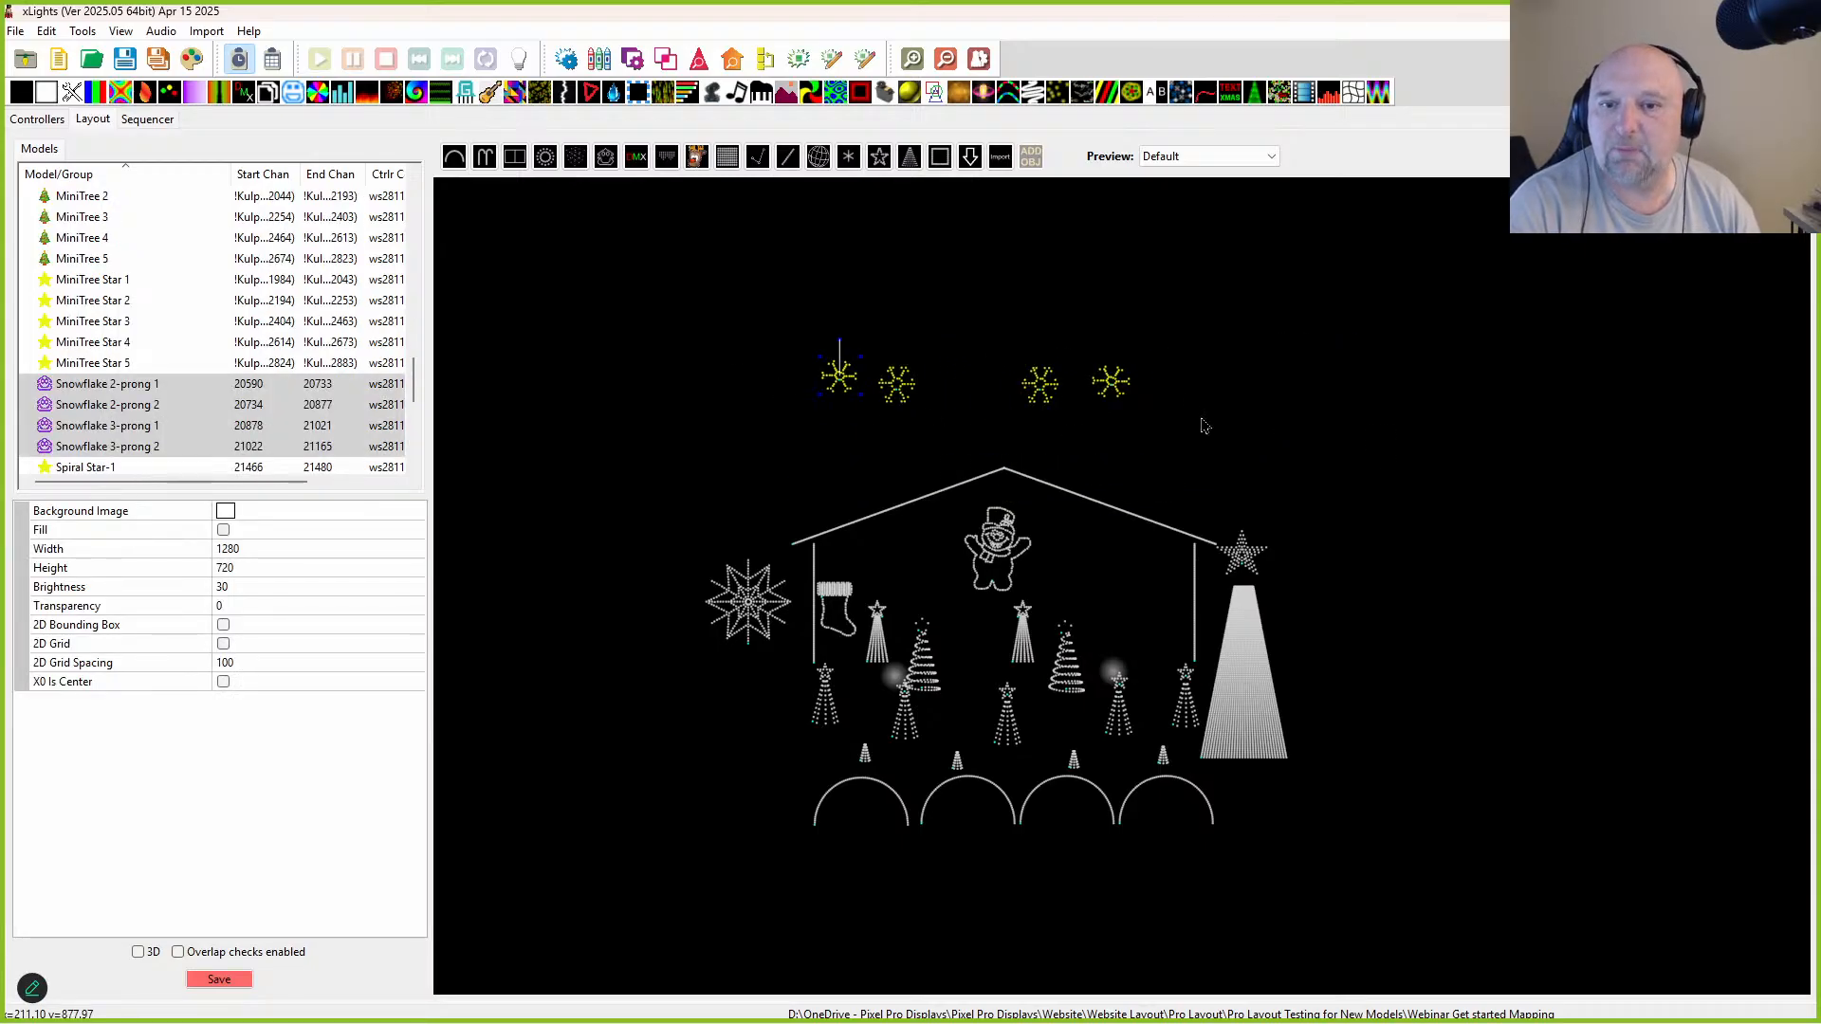
left_click(1366, 375)
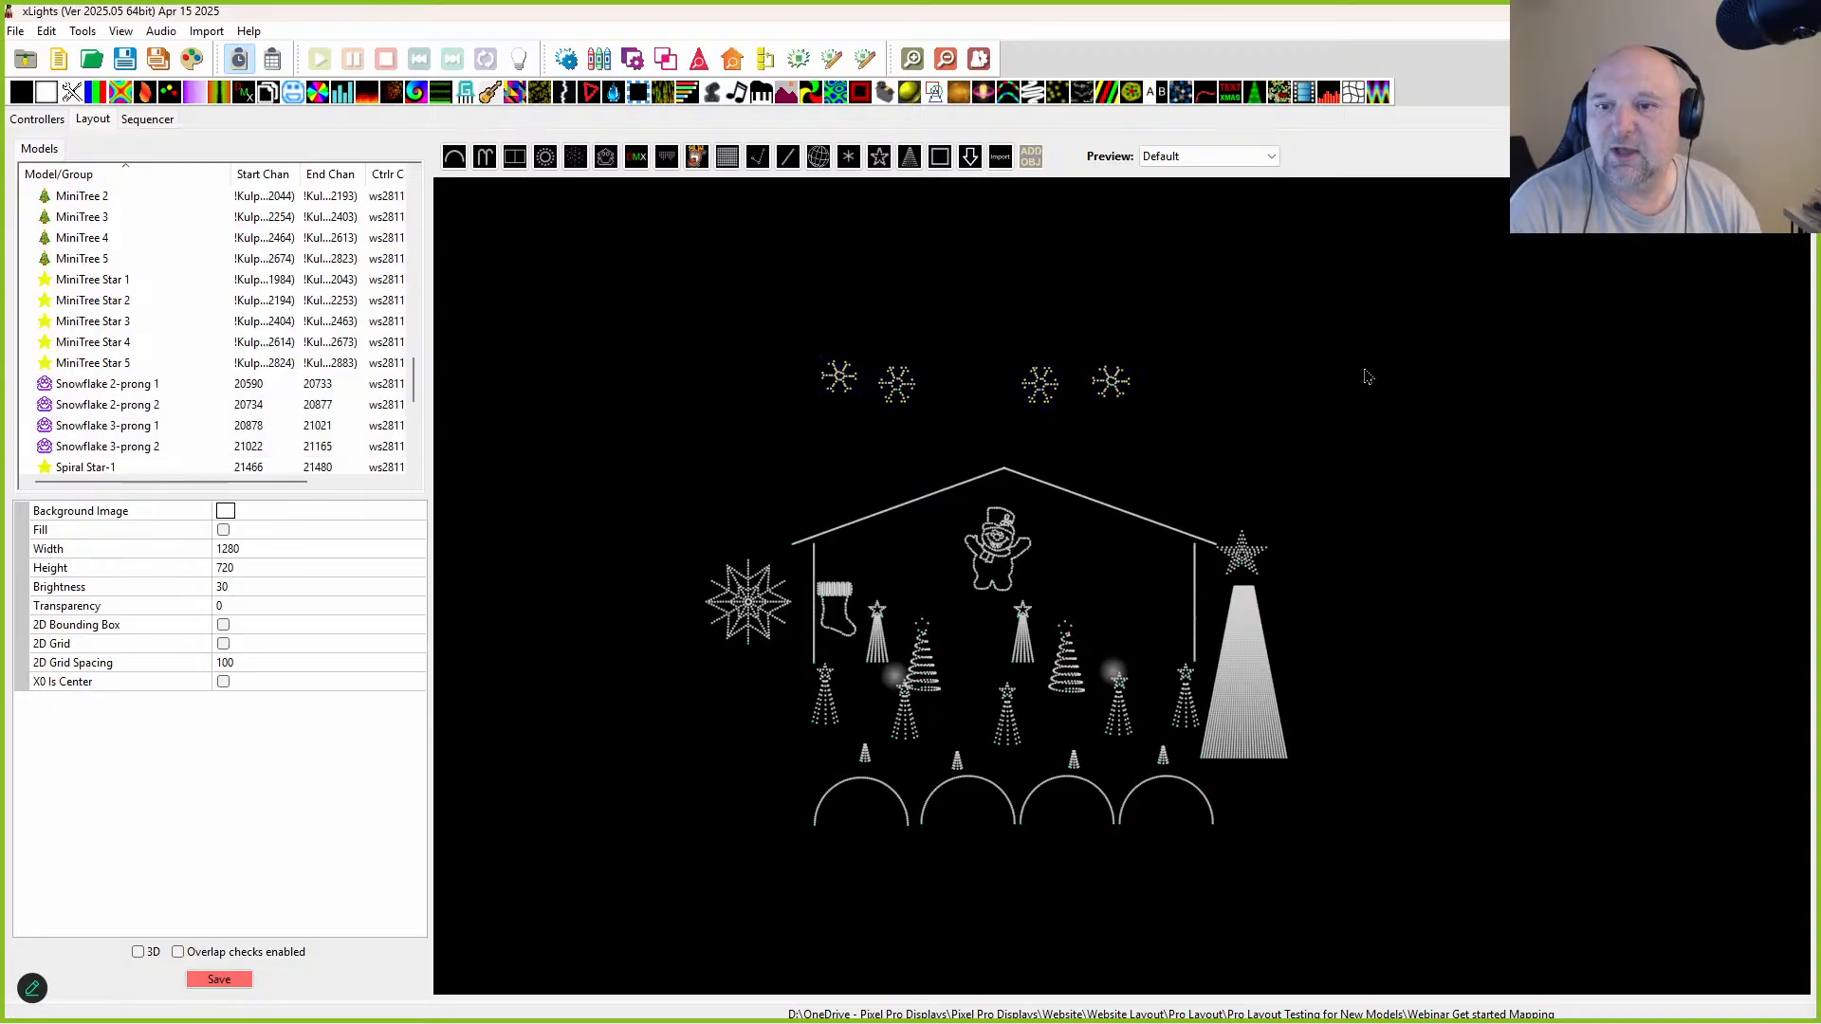
left_click_drag(804, 340, 869, 436)
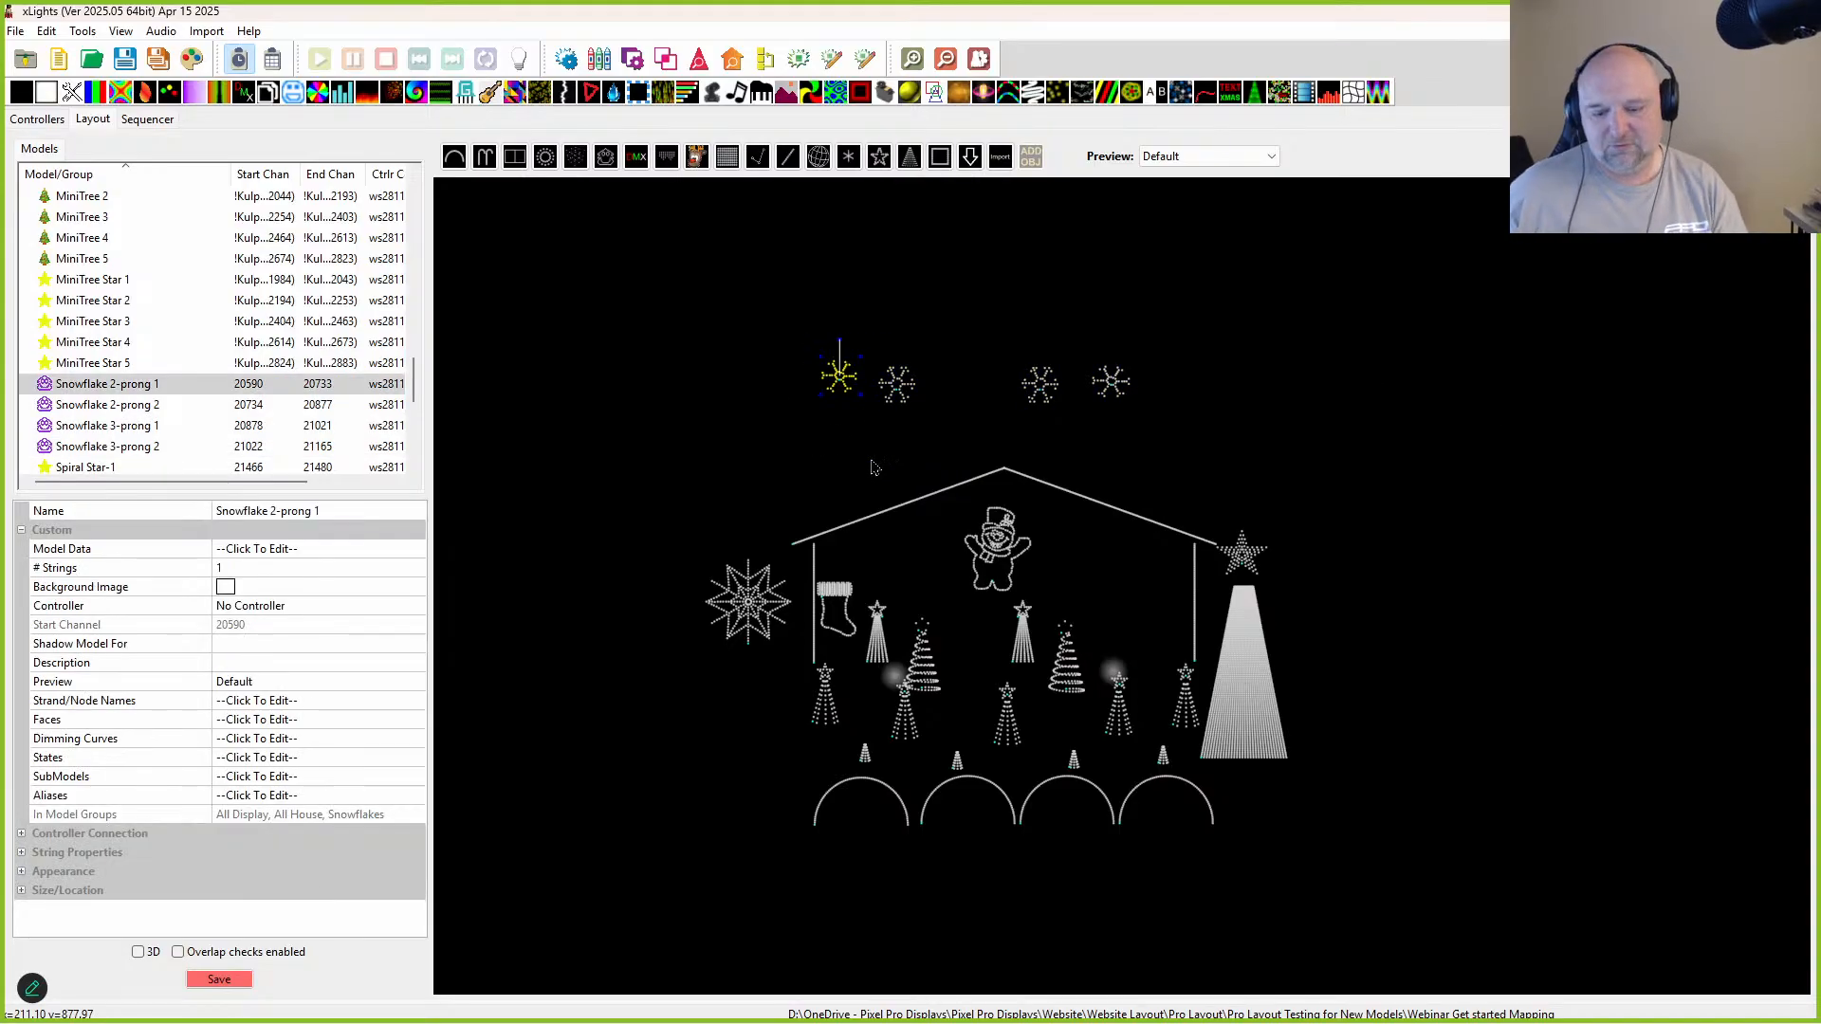
key("ctrl+c")
key("ctrl+v")
key("Return")
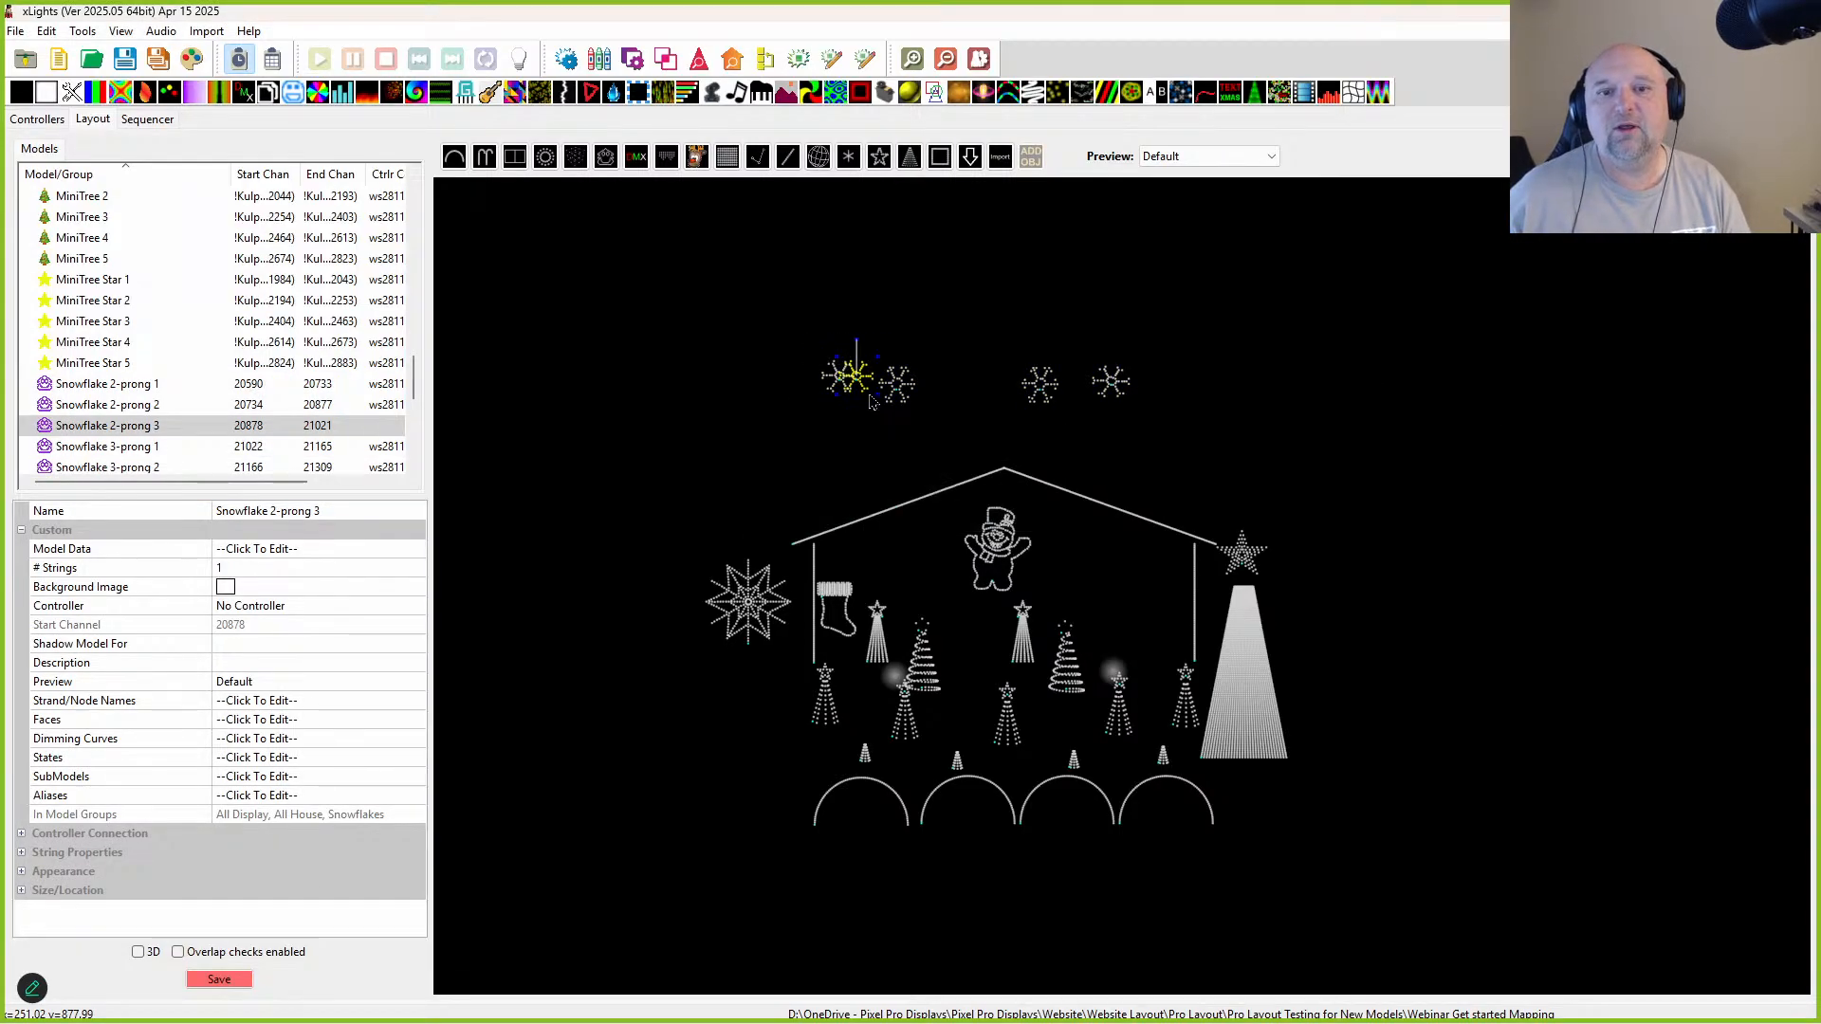
Step: Duplicate Snowflake 3-prong 1 and place the copy to the right of the other copied snowflake
left_click(888, 401)
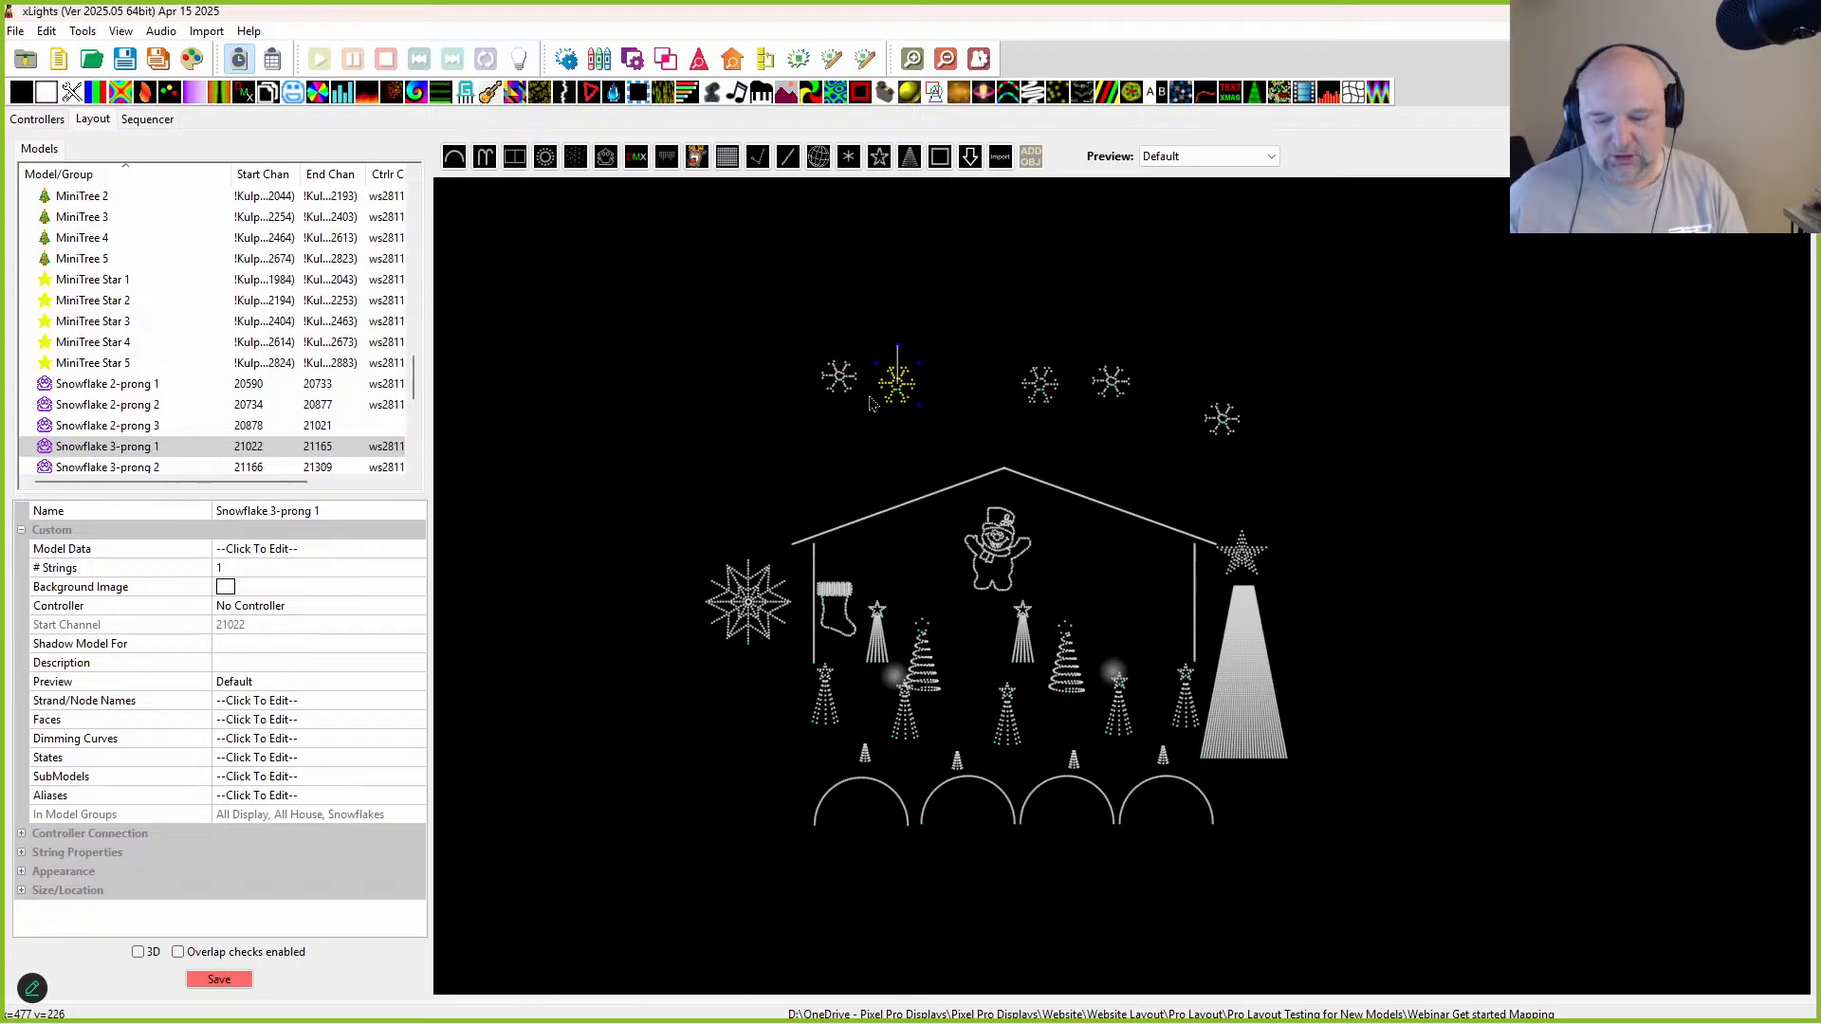
key("ctrl+c")
key("ctrl+v")
key("Return")
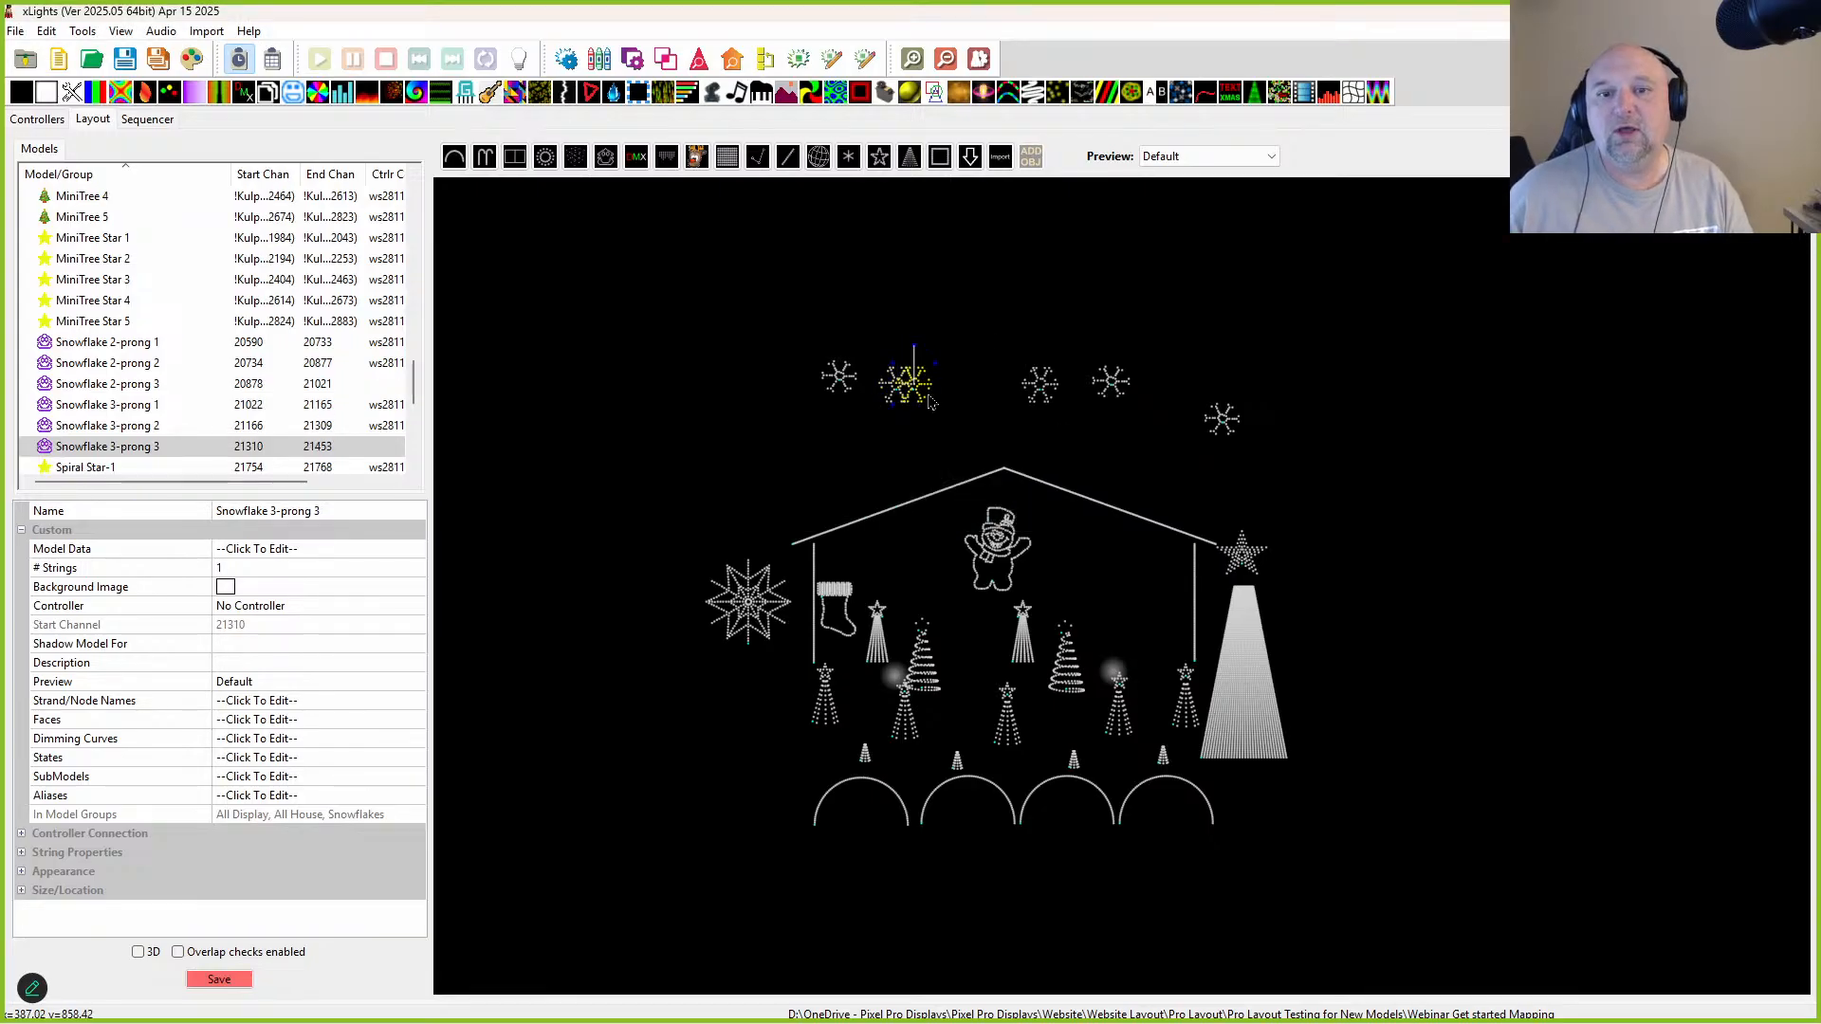
left_click_drag(924, 380, 1341, 437)
Step: Select both copied snowflakes and bulk edit their preview to Side
left_click(1225, 418, "ctrl")
right_click(1338, 446)
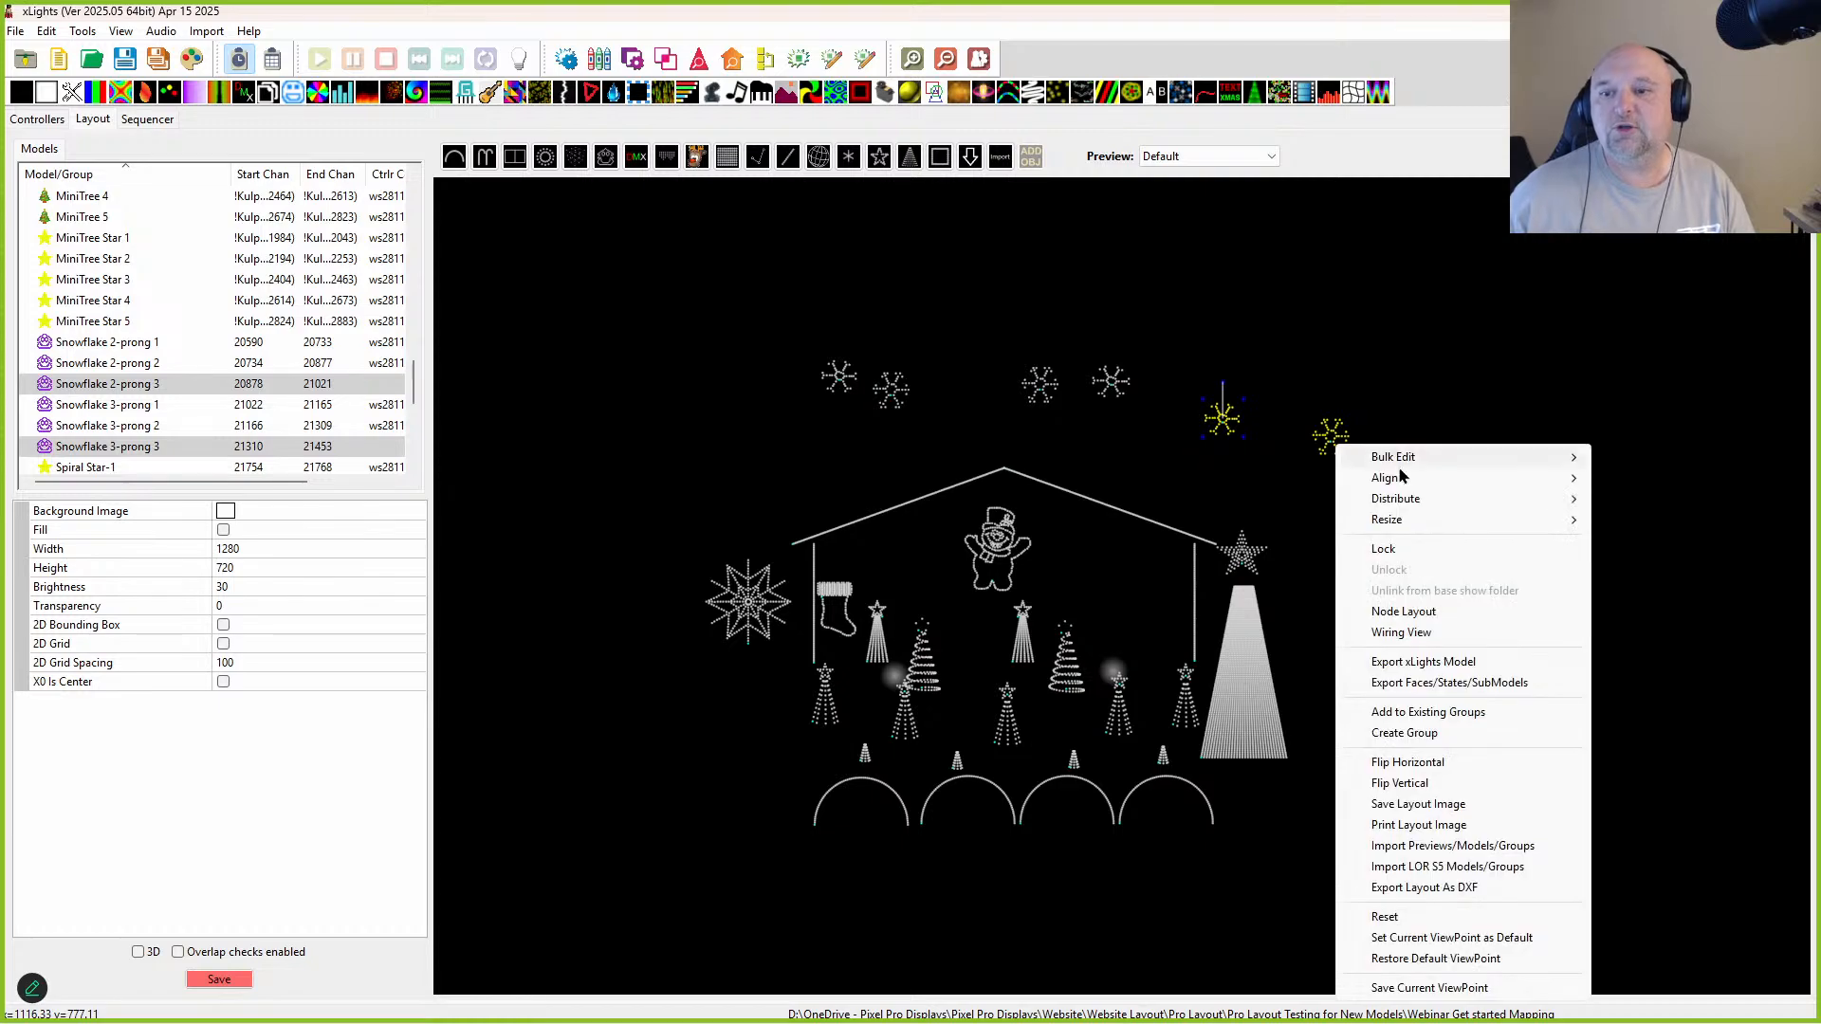
mouse_move(1394, 459)
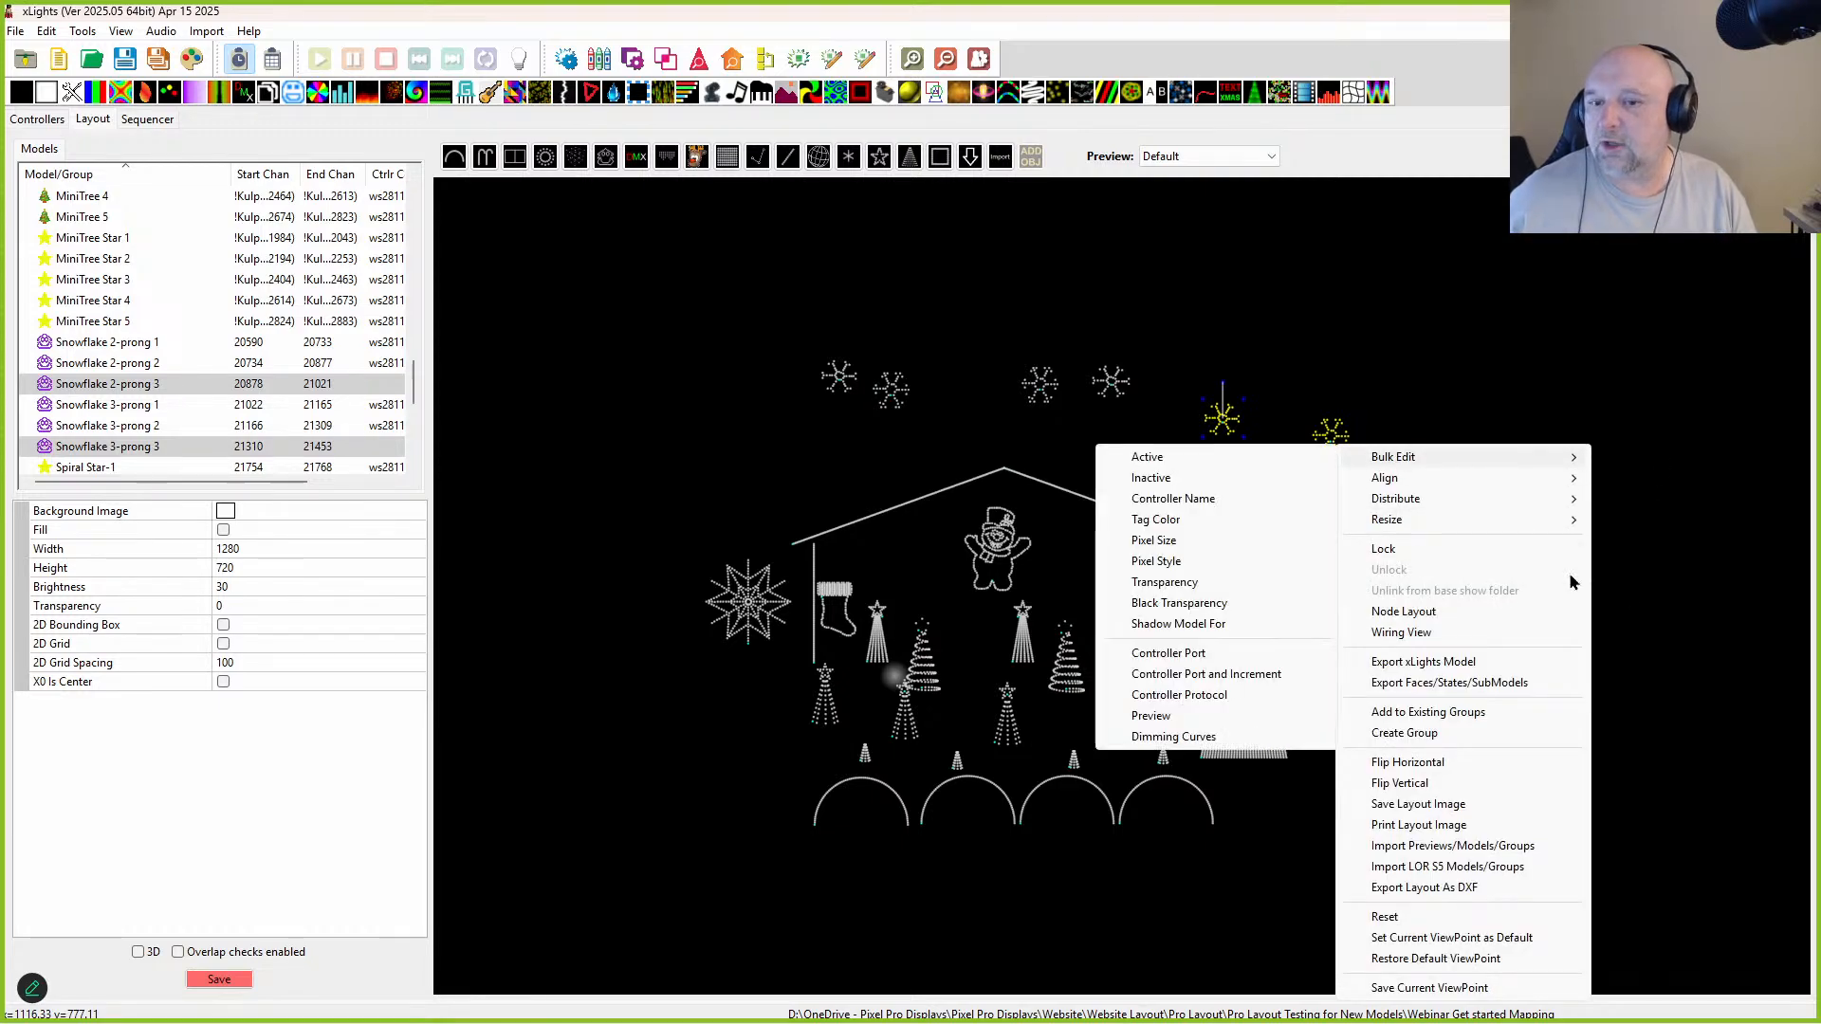
left_click(1176, 716)
left_click(1112, 734)
left_click(1125, 773)
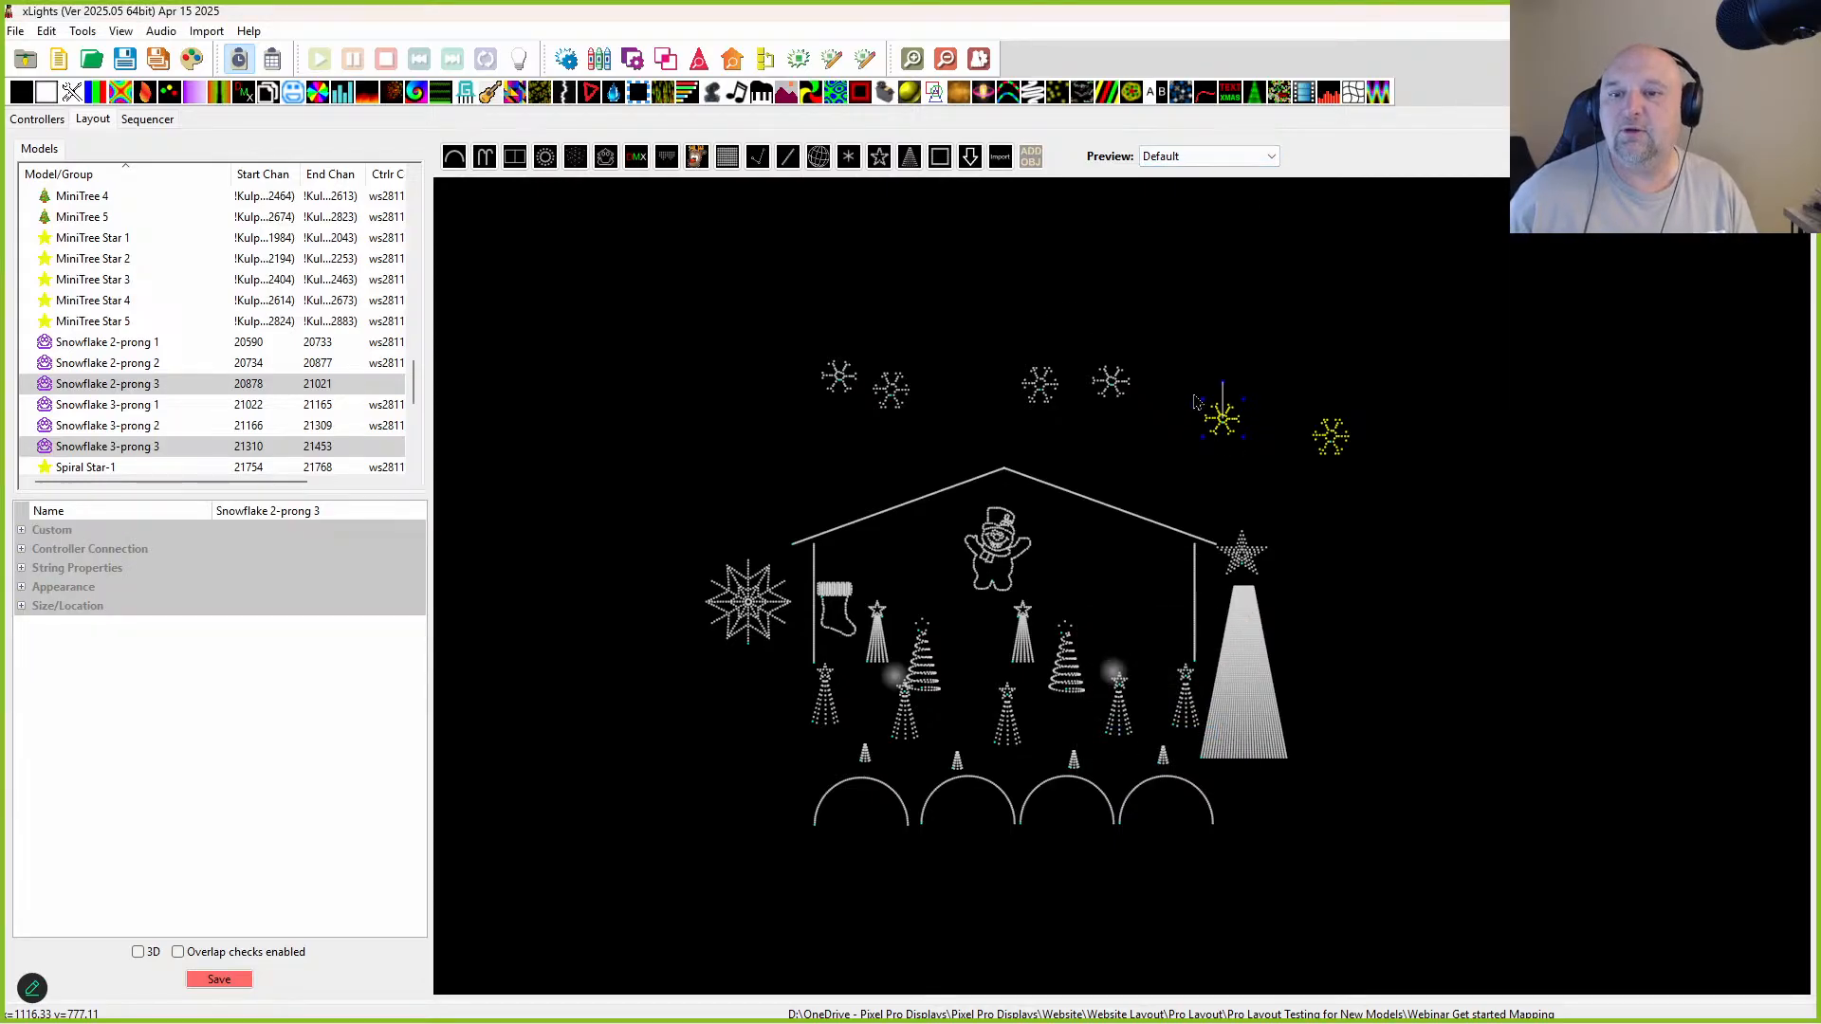
Step: Reapply the Side preview to both copied snowflakes in bulk, and check the preview property of the 2-prong copy
right_click(1213, 425)
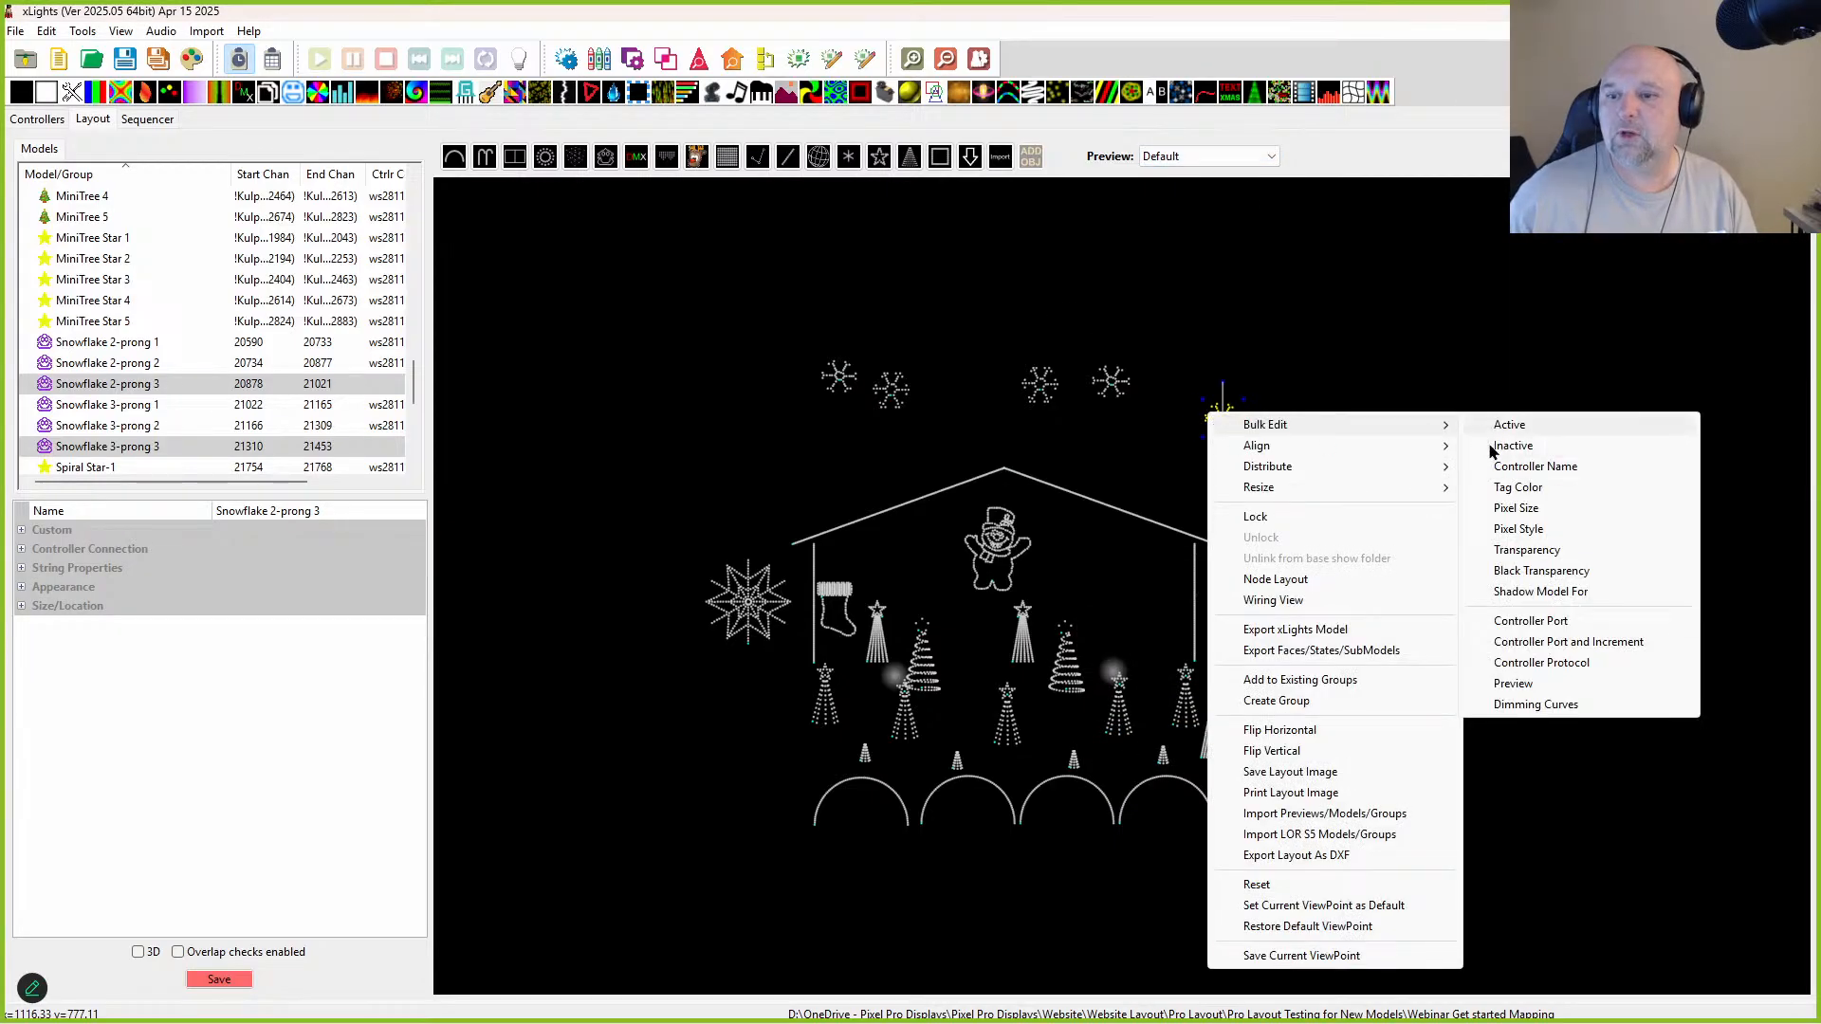
left_click(1511, 683)
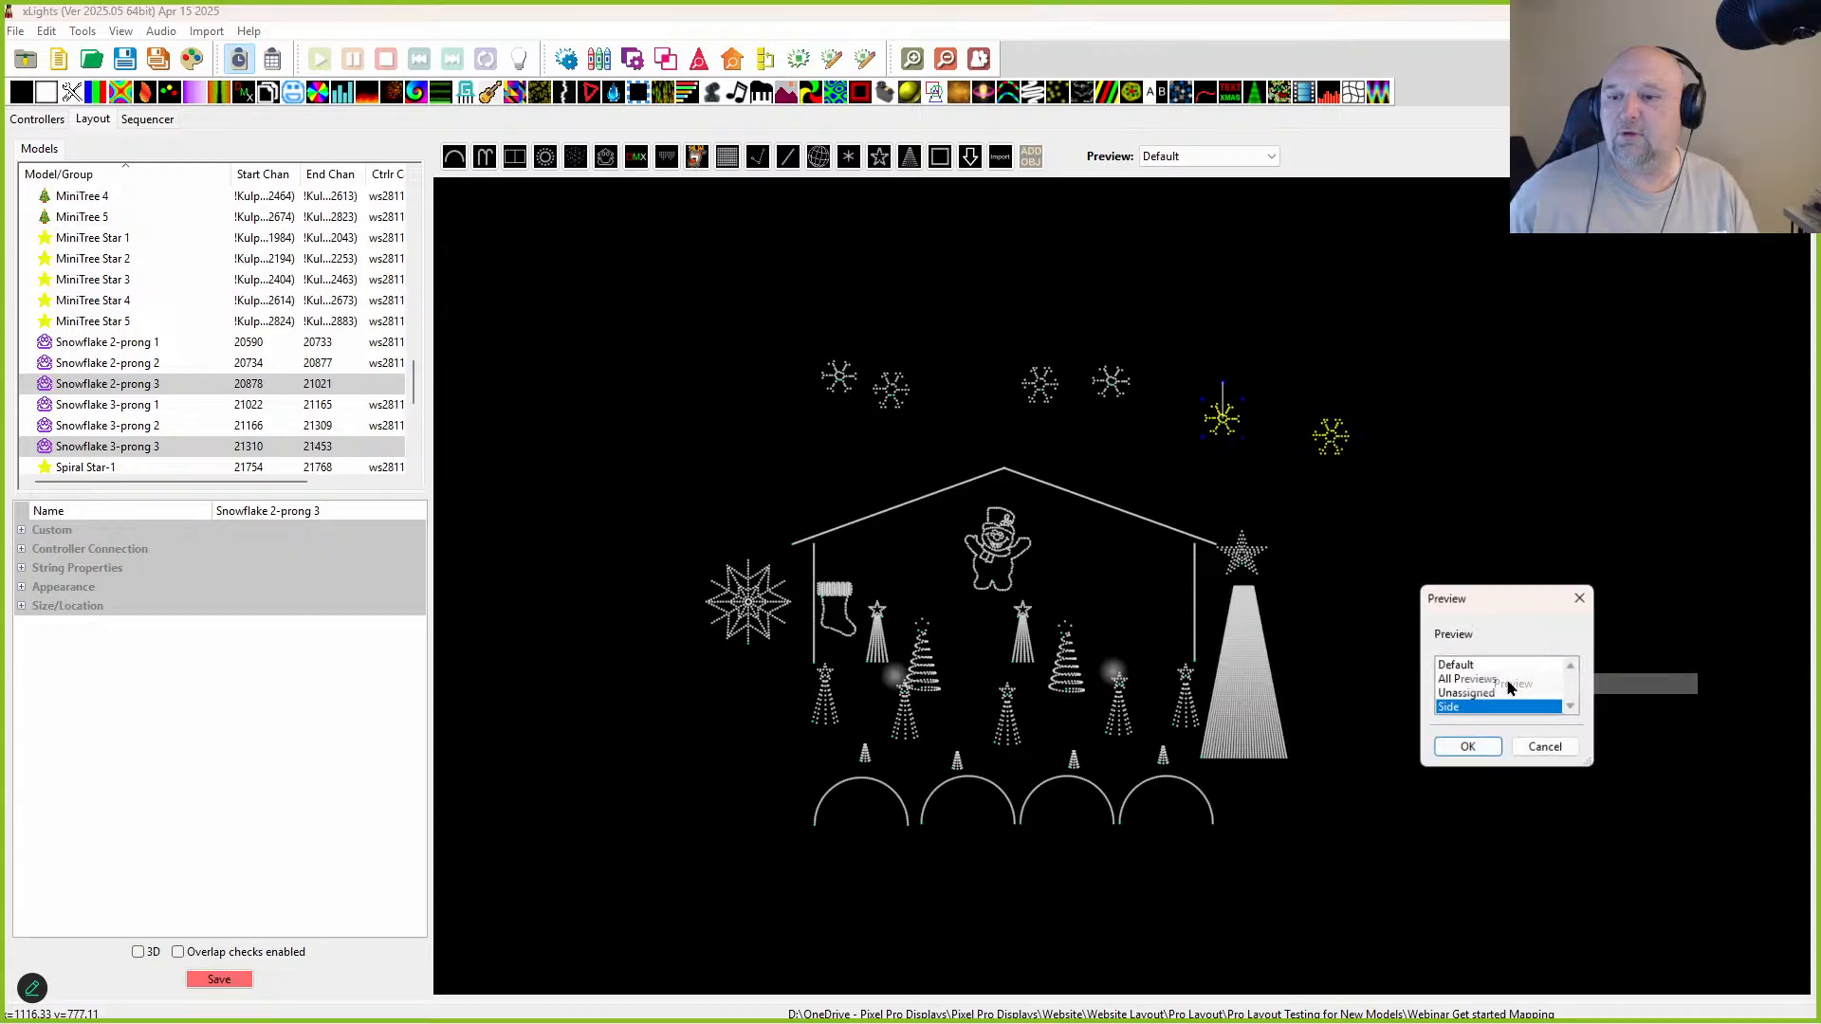
left_click(1467, 749)
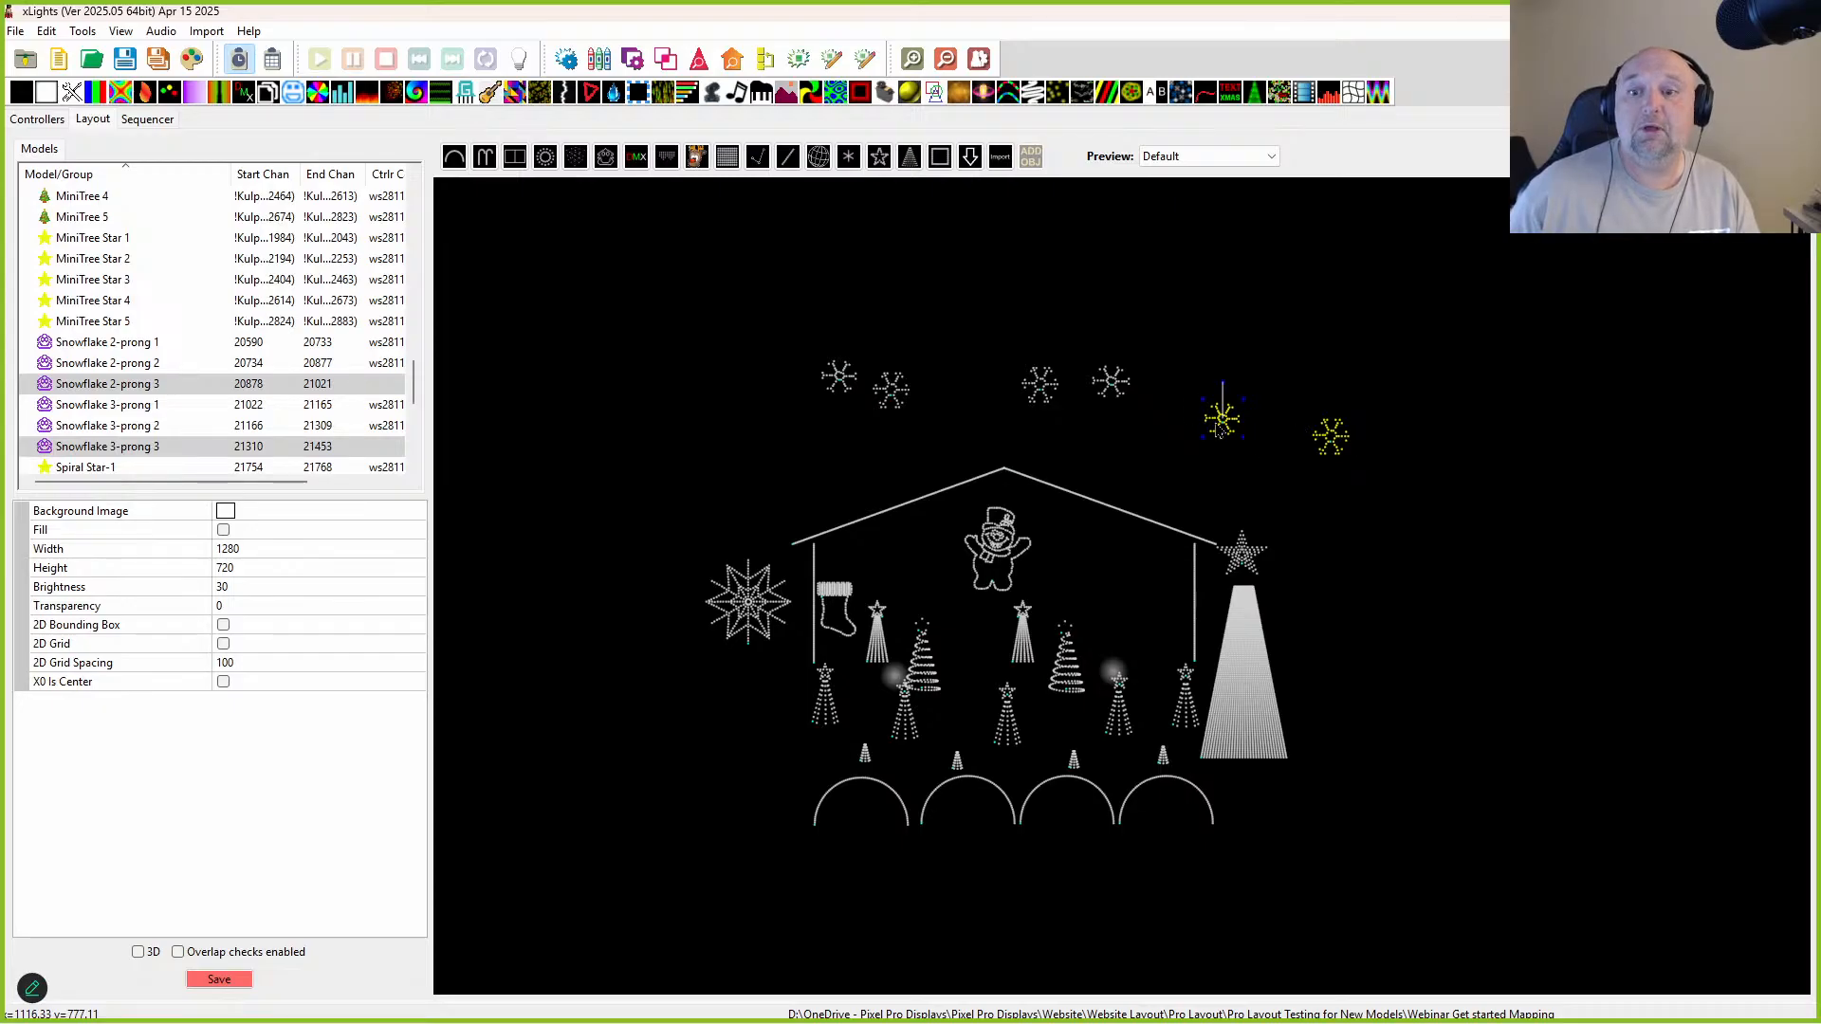
left_click_drag(1212, 422, 1232, 429)
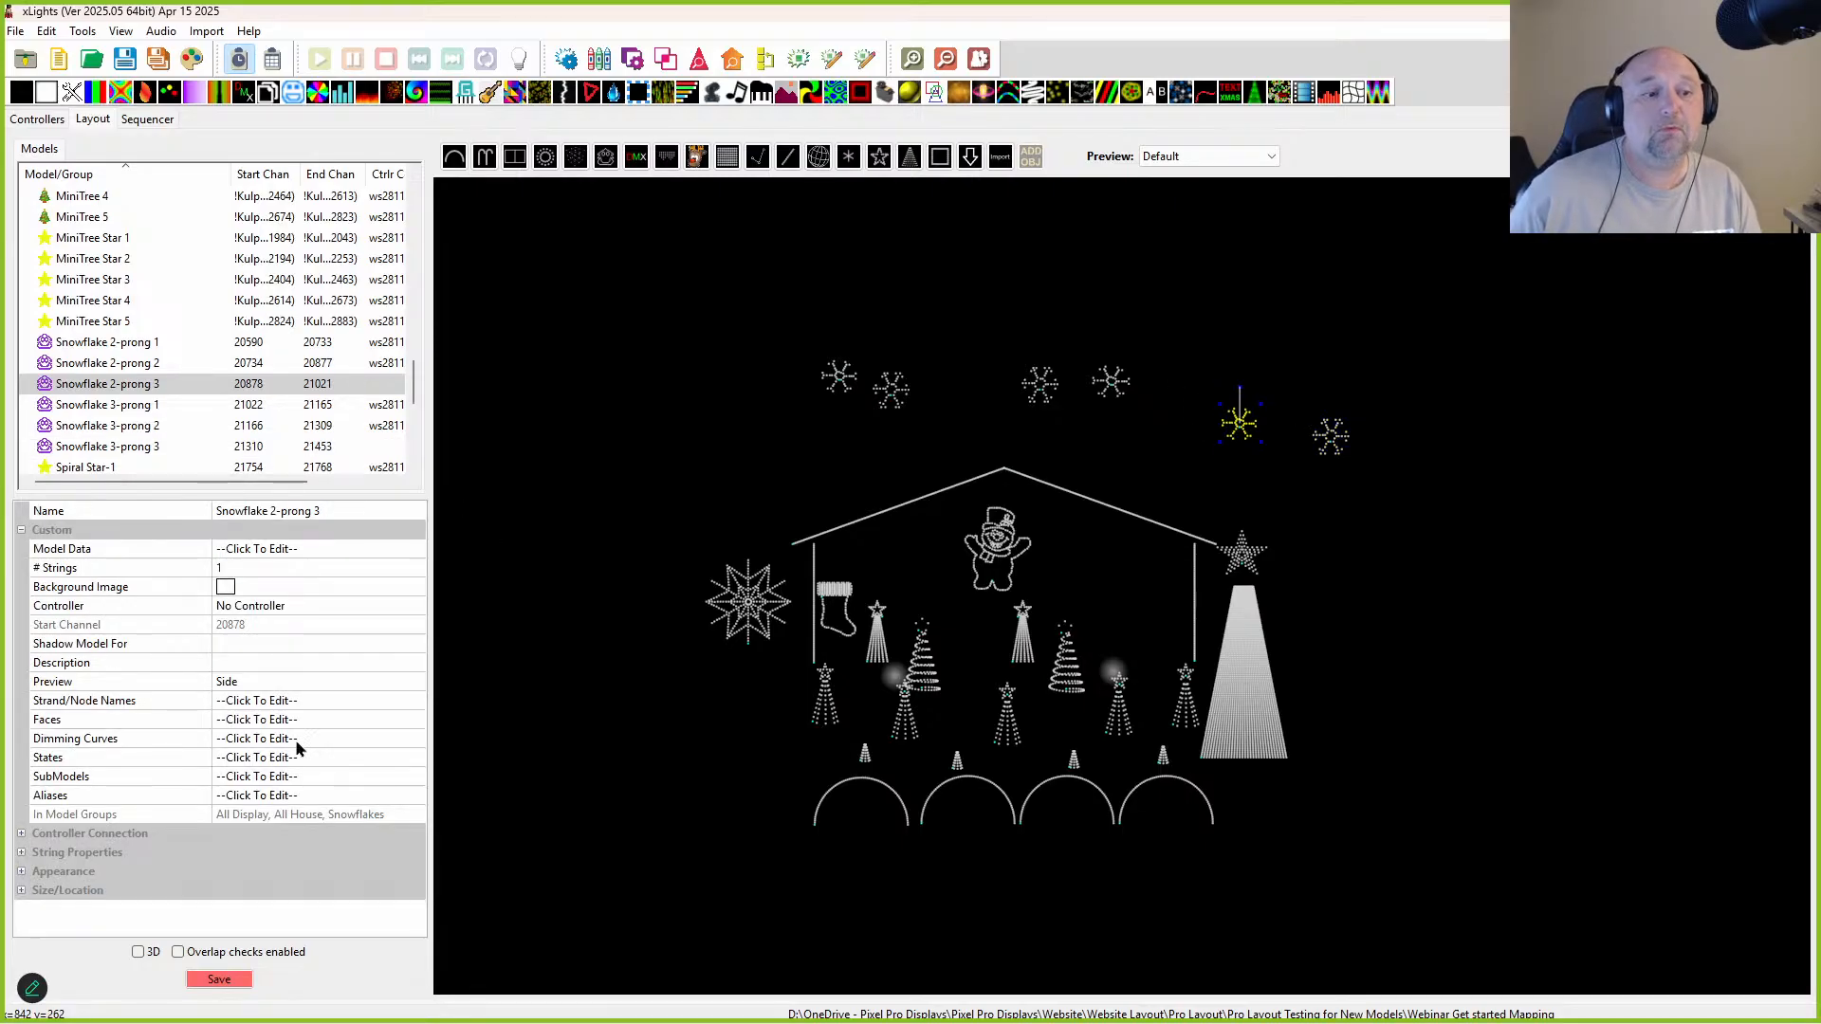
left_click(279, 690)
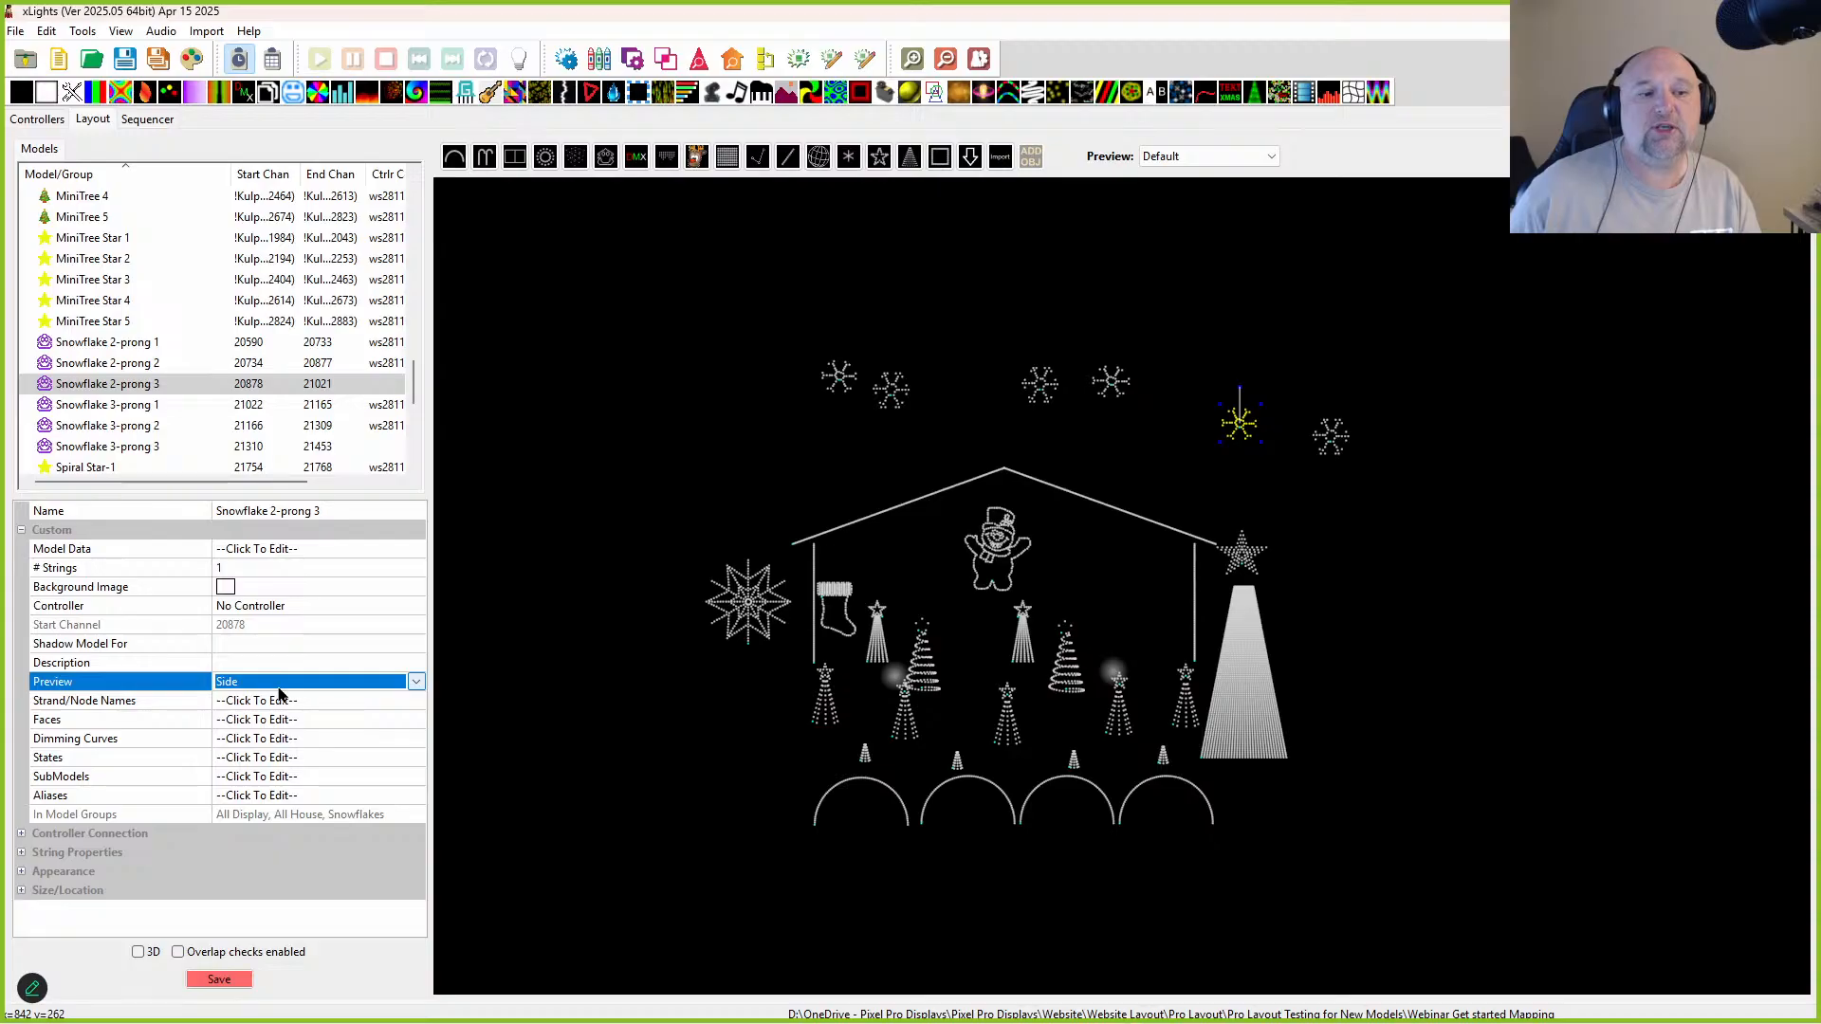
Step: Switch the layout to the Side preview and locate the two copied snowflakes there
left_click(1192, 156)
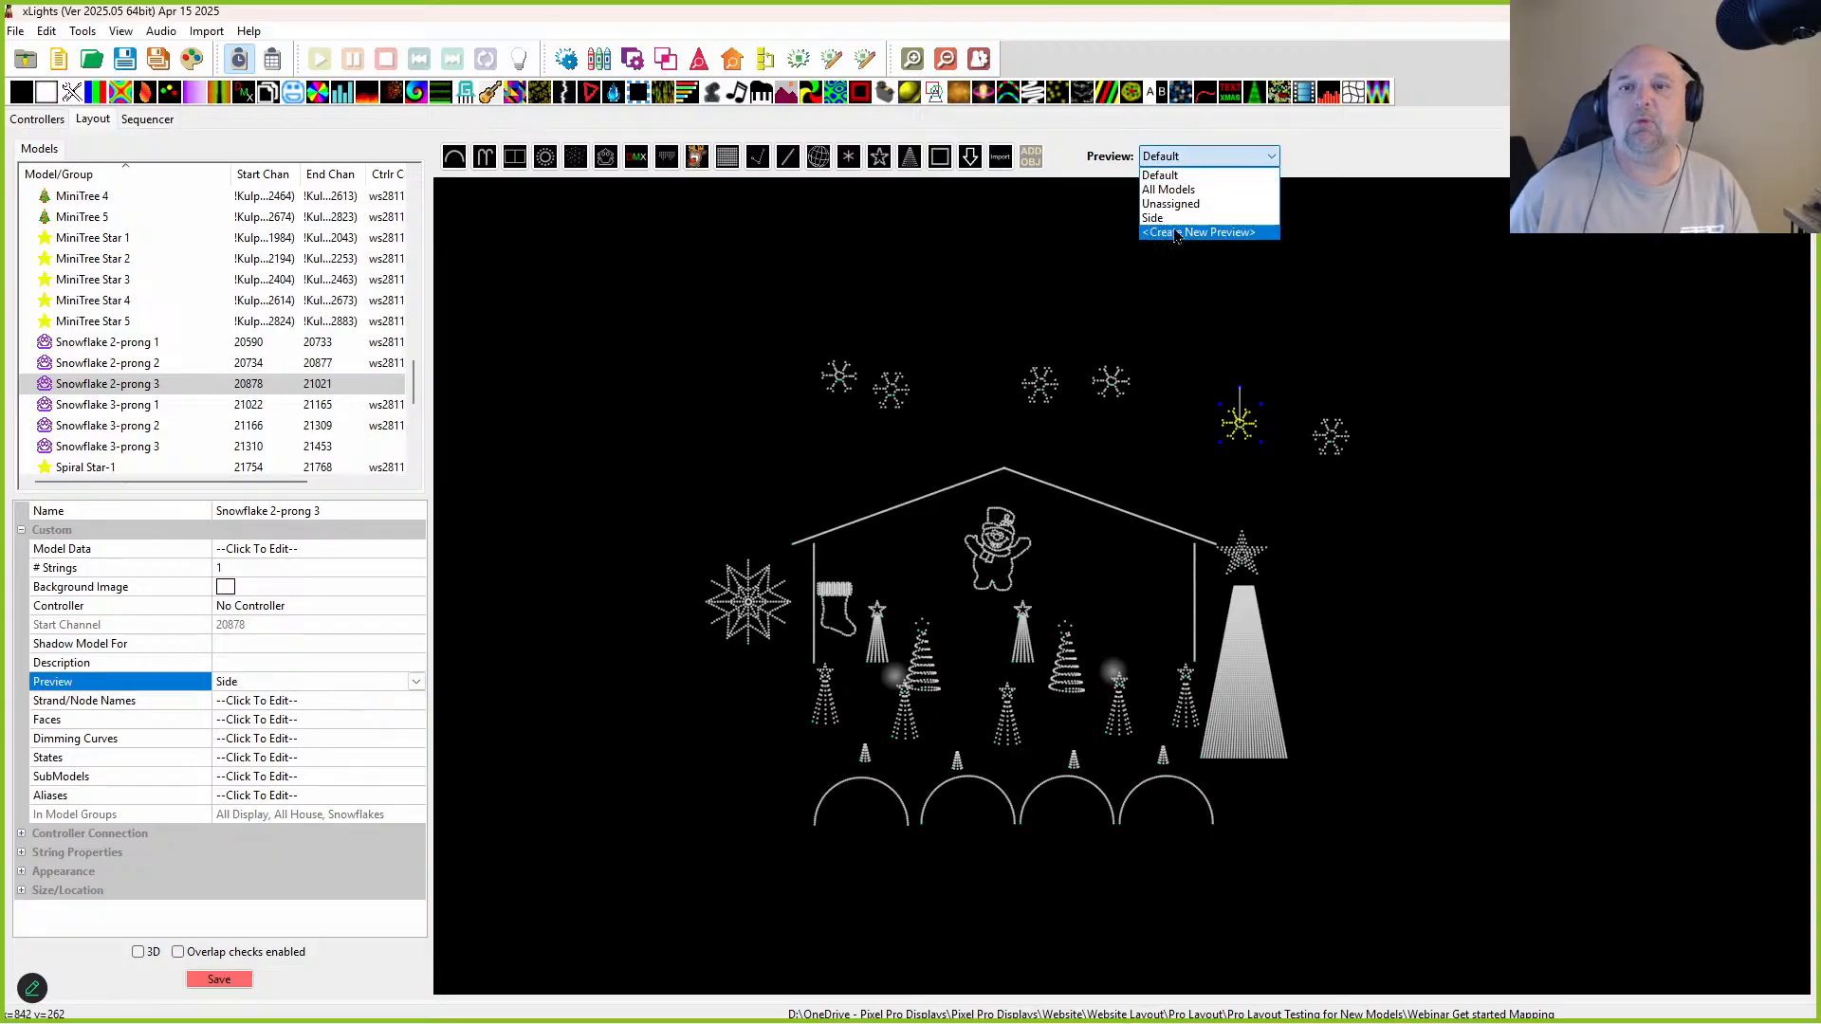
left_click(1167, 375)
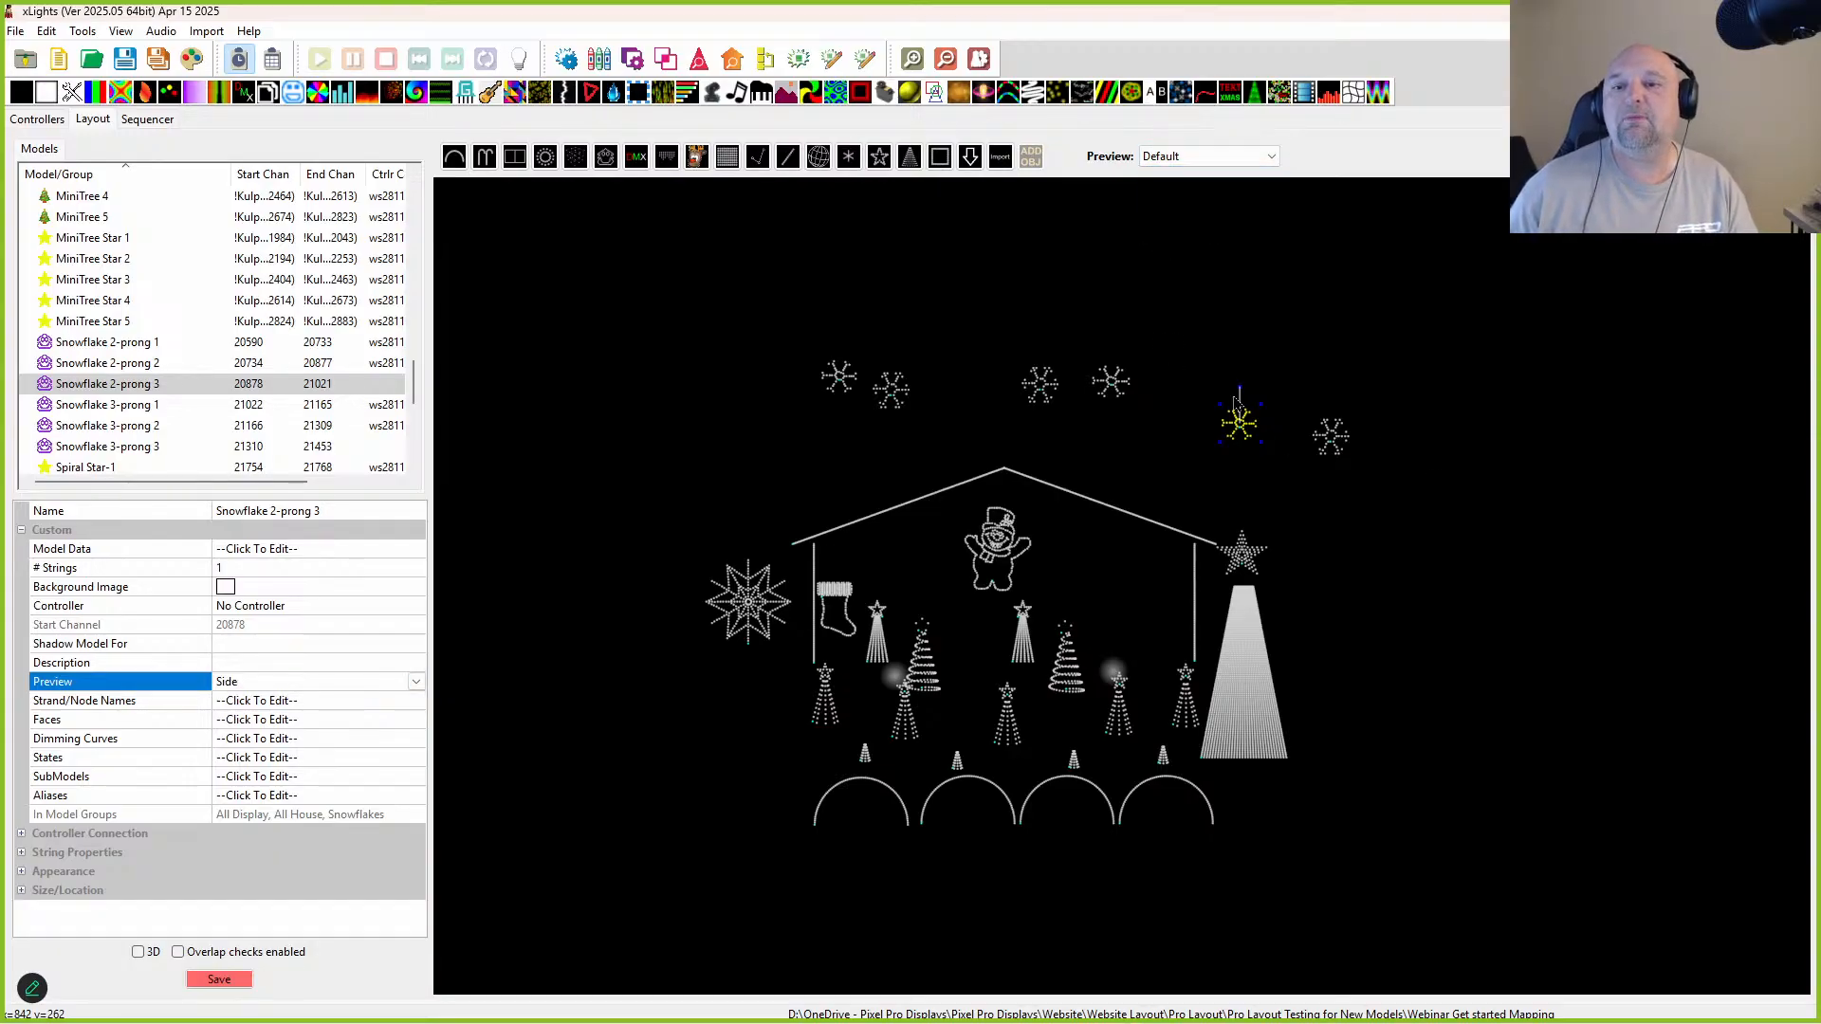
left_click(1179, 385)
left_click_drag(1179, 385, 1428, 483)
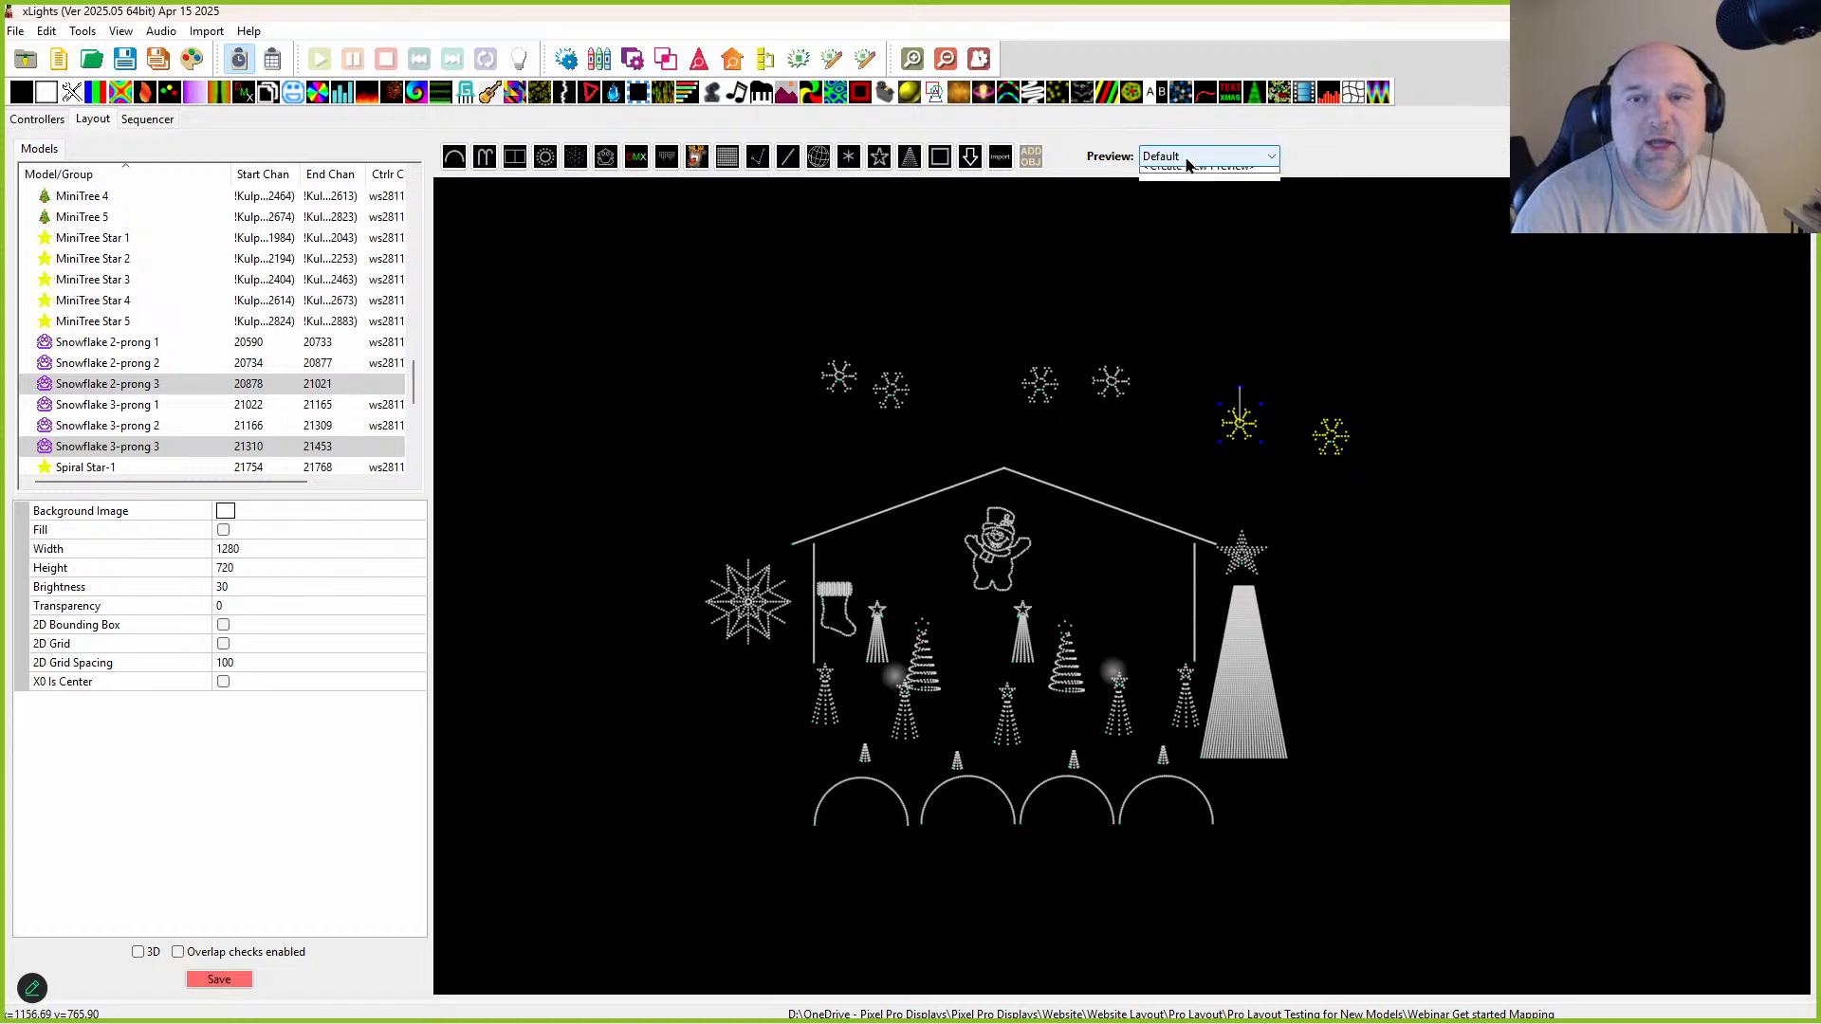
left_click(1179, 156)
left_click(1173, 224)
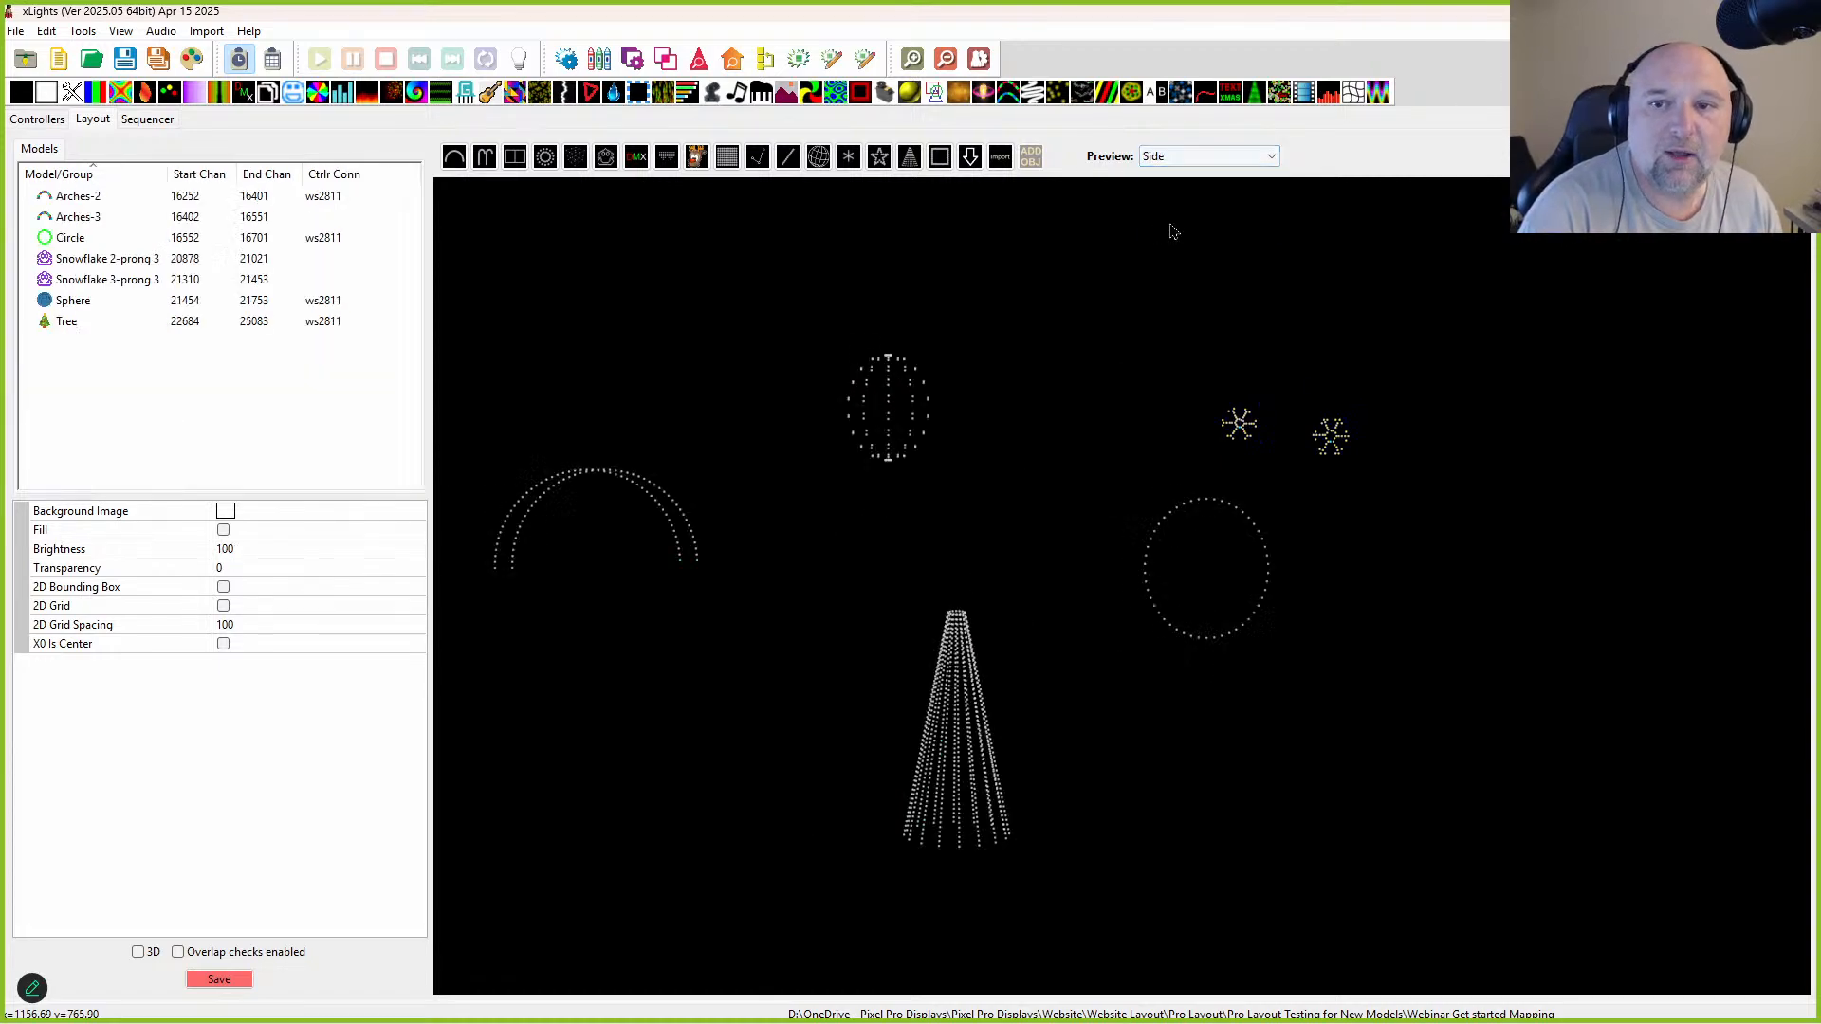
left_click_drag(1069, 353, 1429, 523)
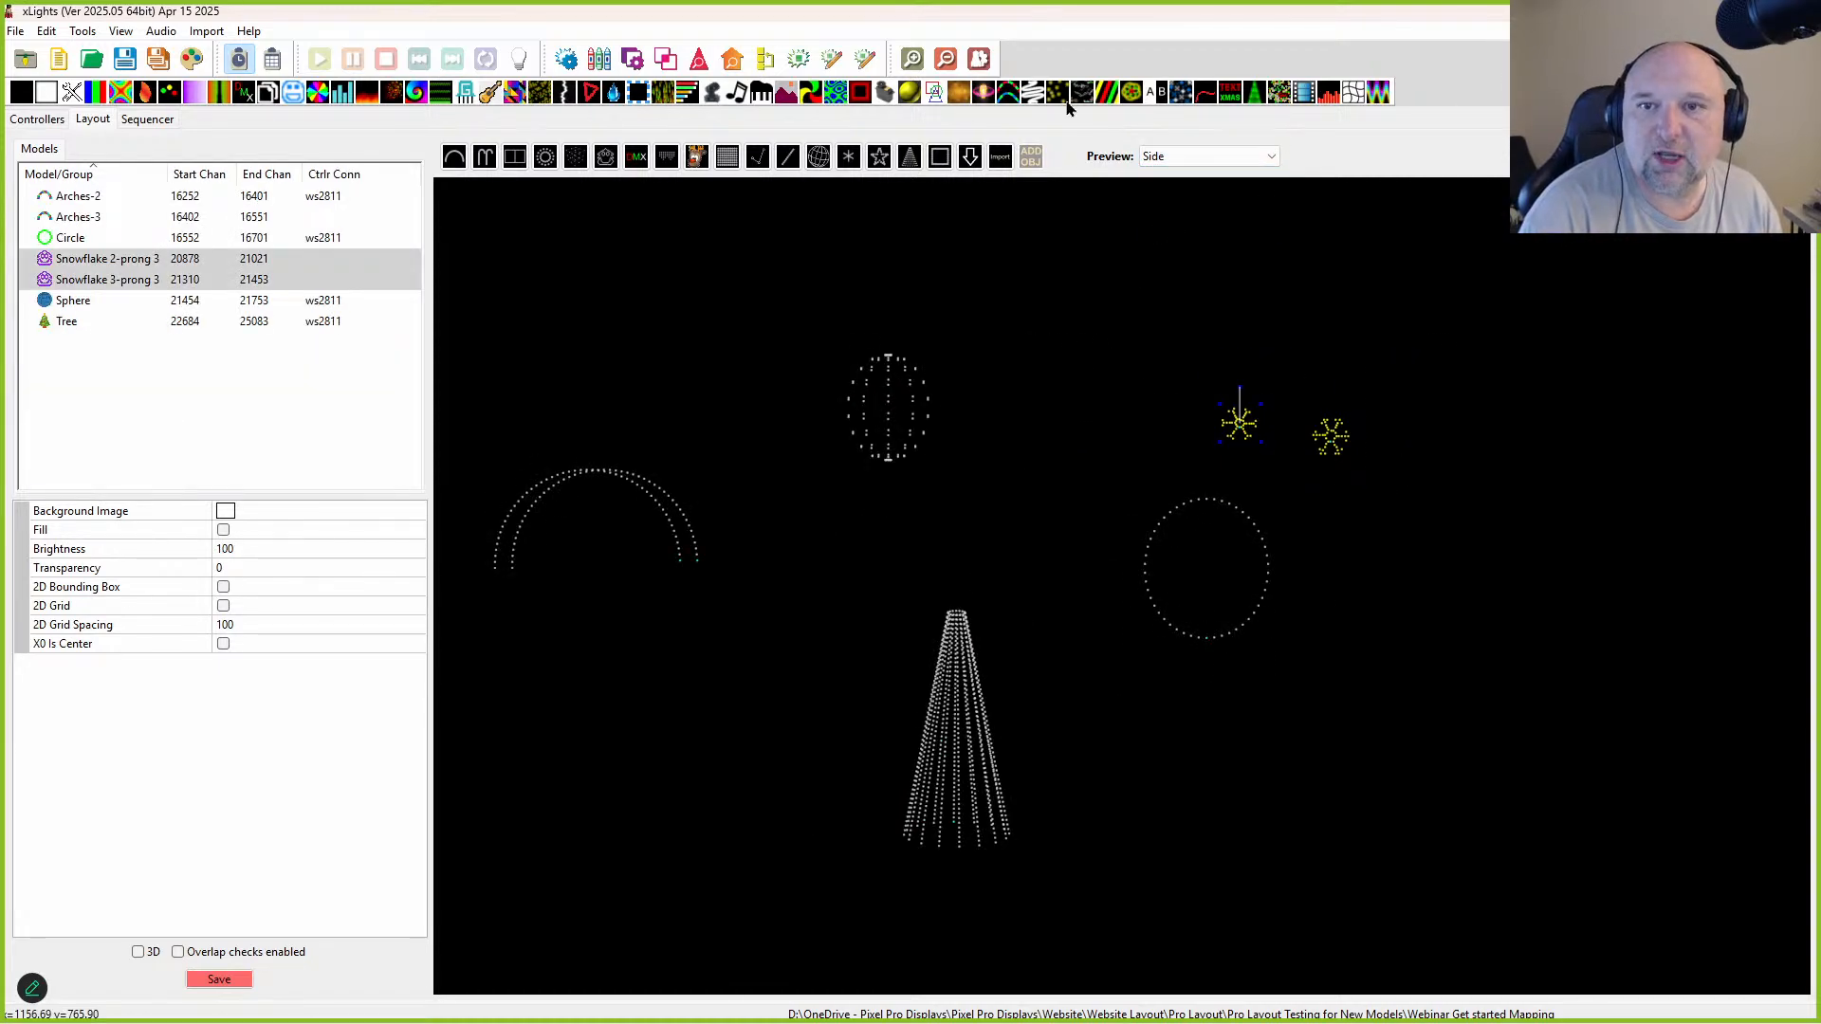
Step: Compare the Default preview with the All Models preview, ending on the Default preview
left_click(1233, 159)
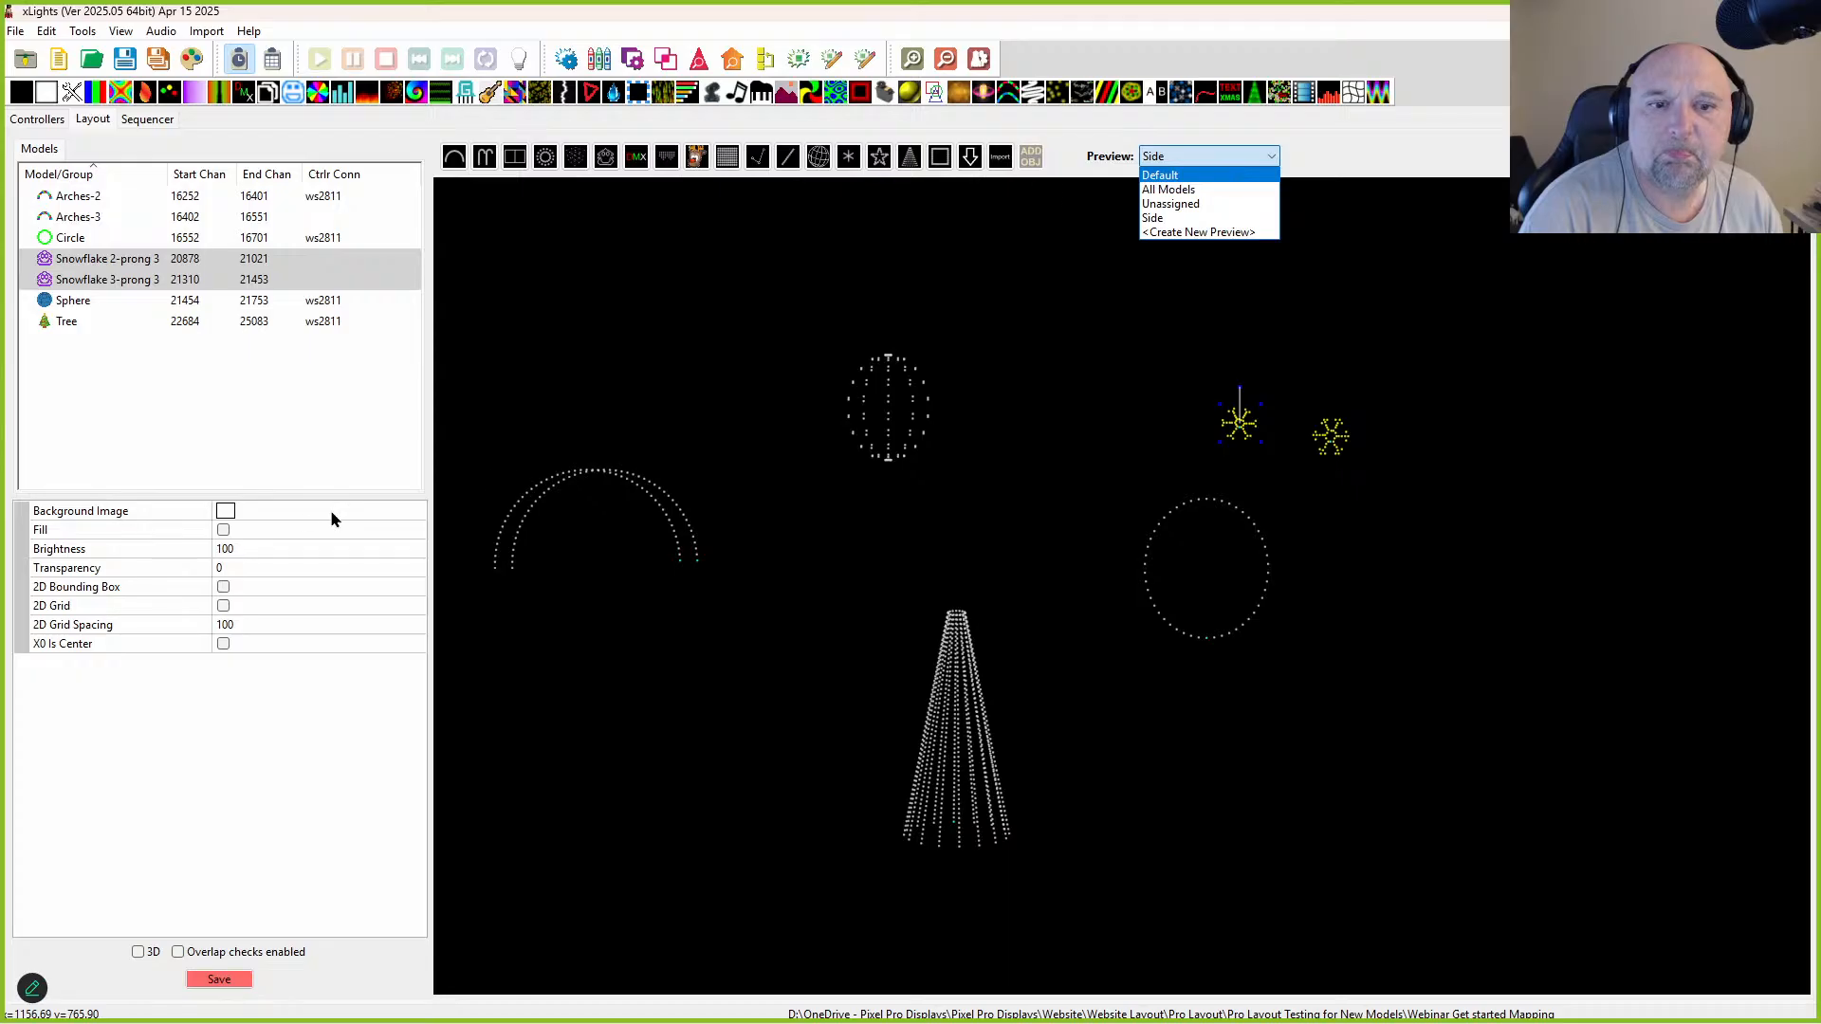
left_click(503, 334)
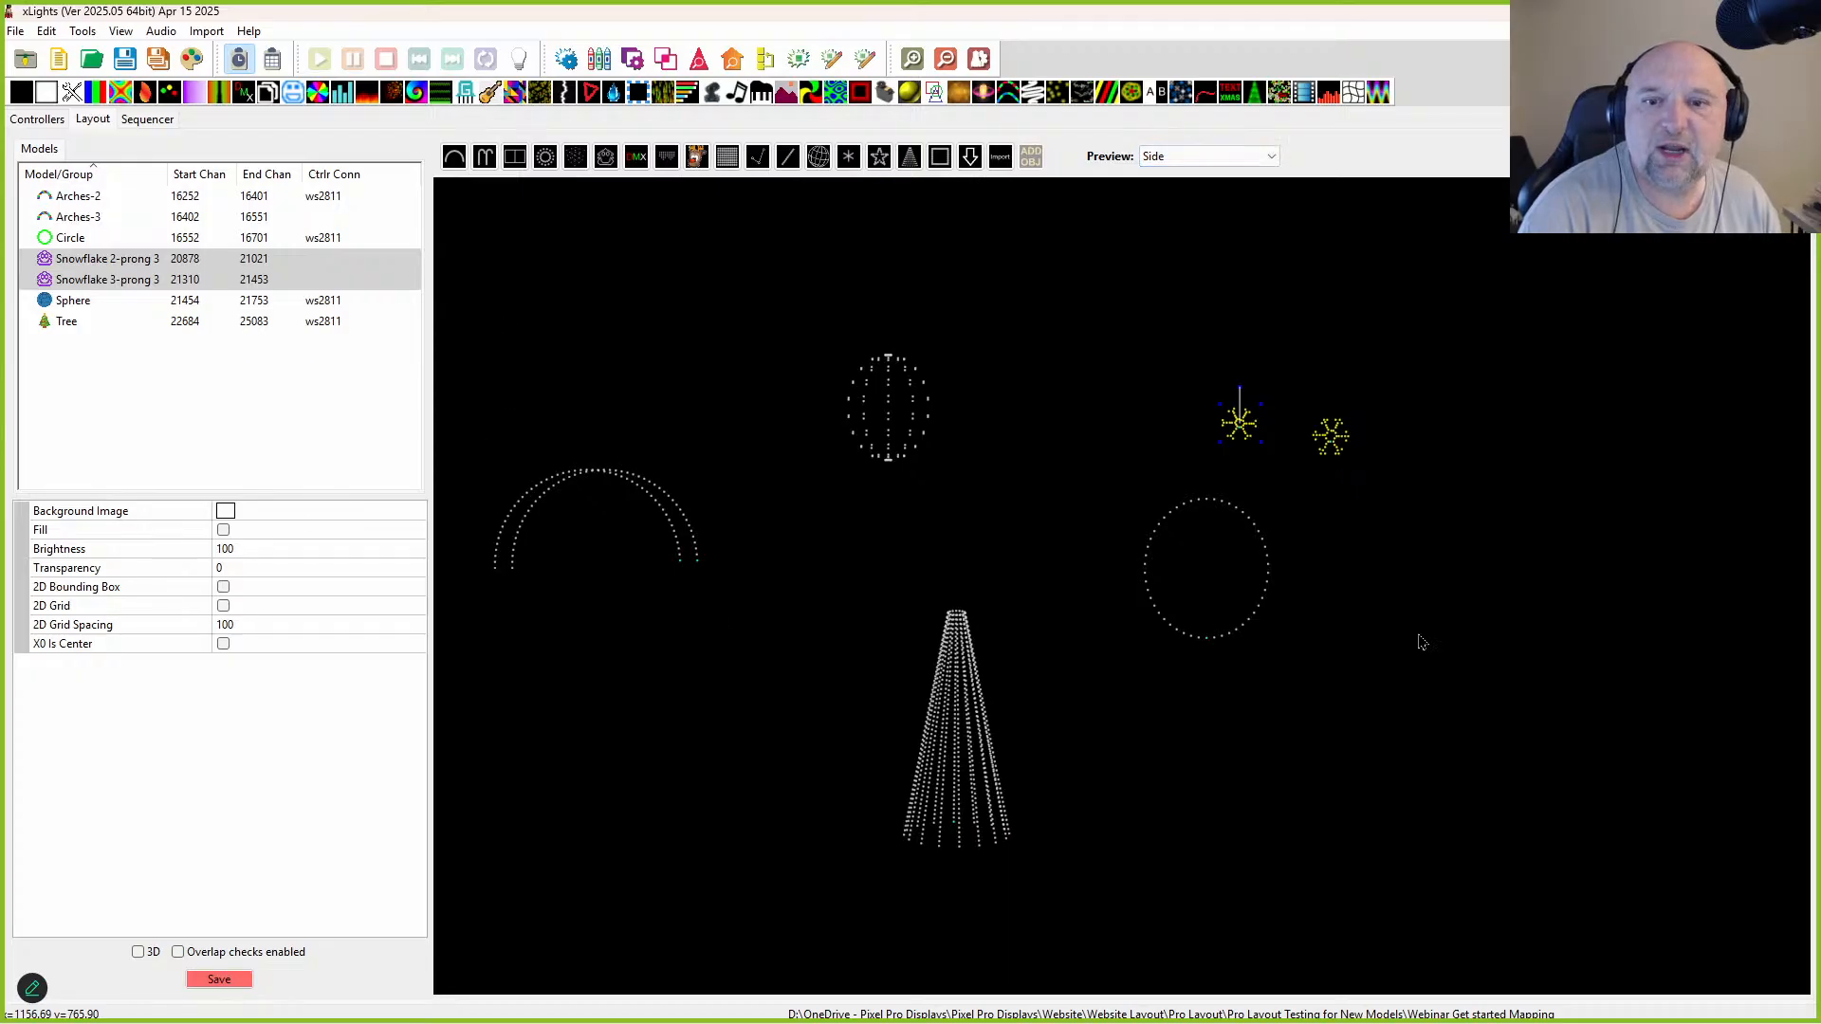
left_click(1138, 161)
left_click(1165, 173)
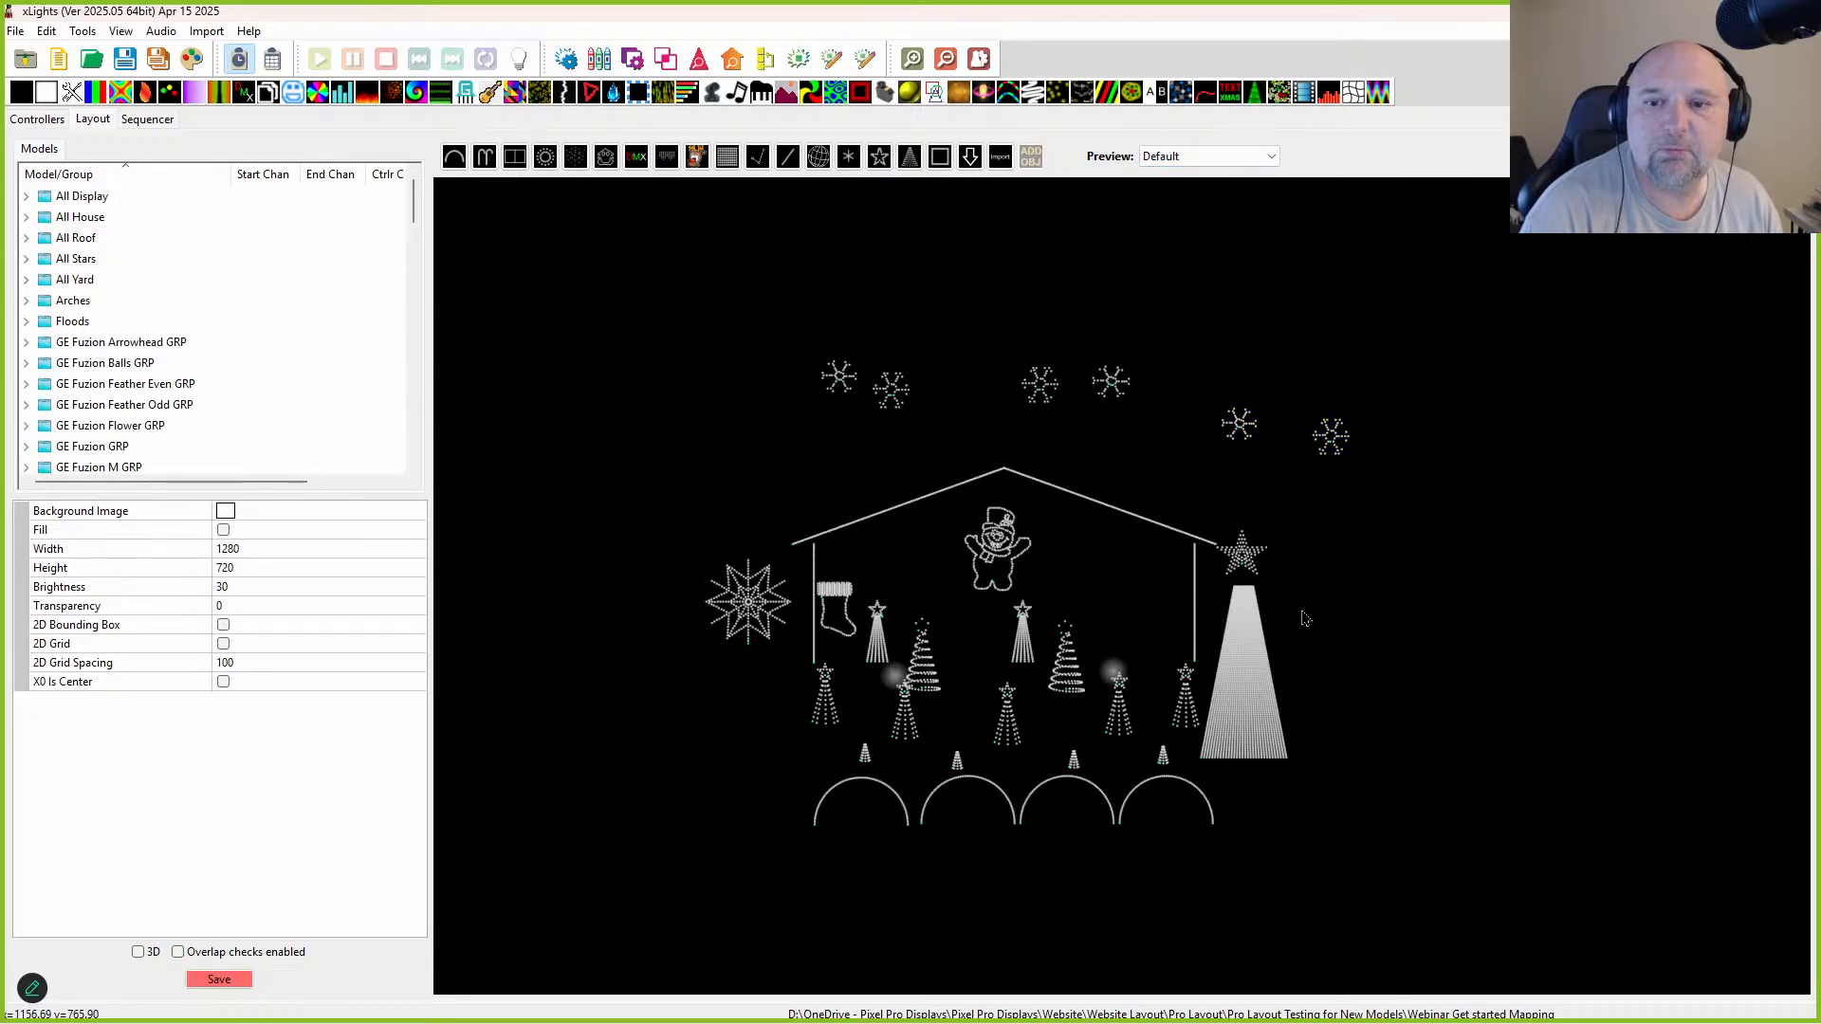
left_click(1268, 157)
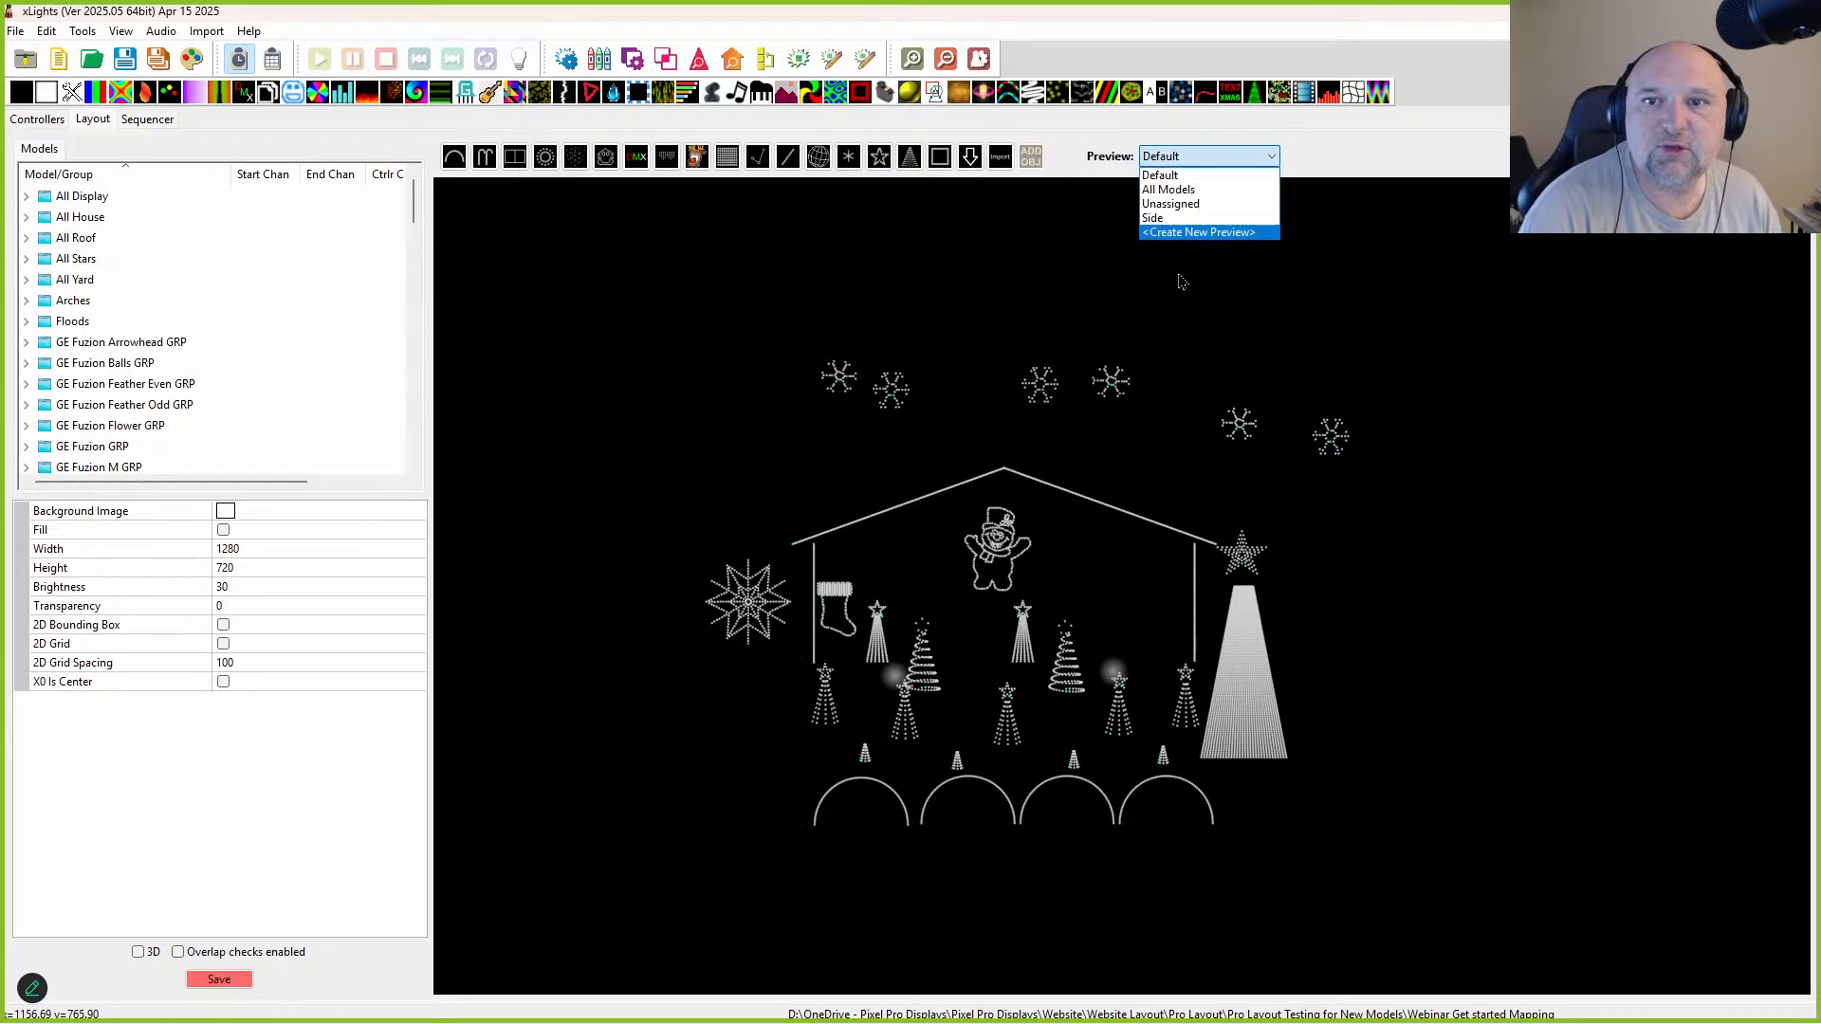
left_click(1171, 190)
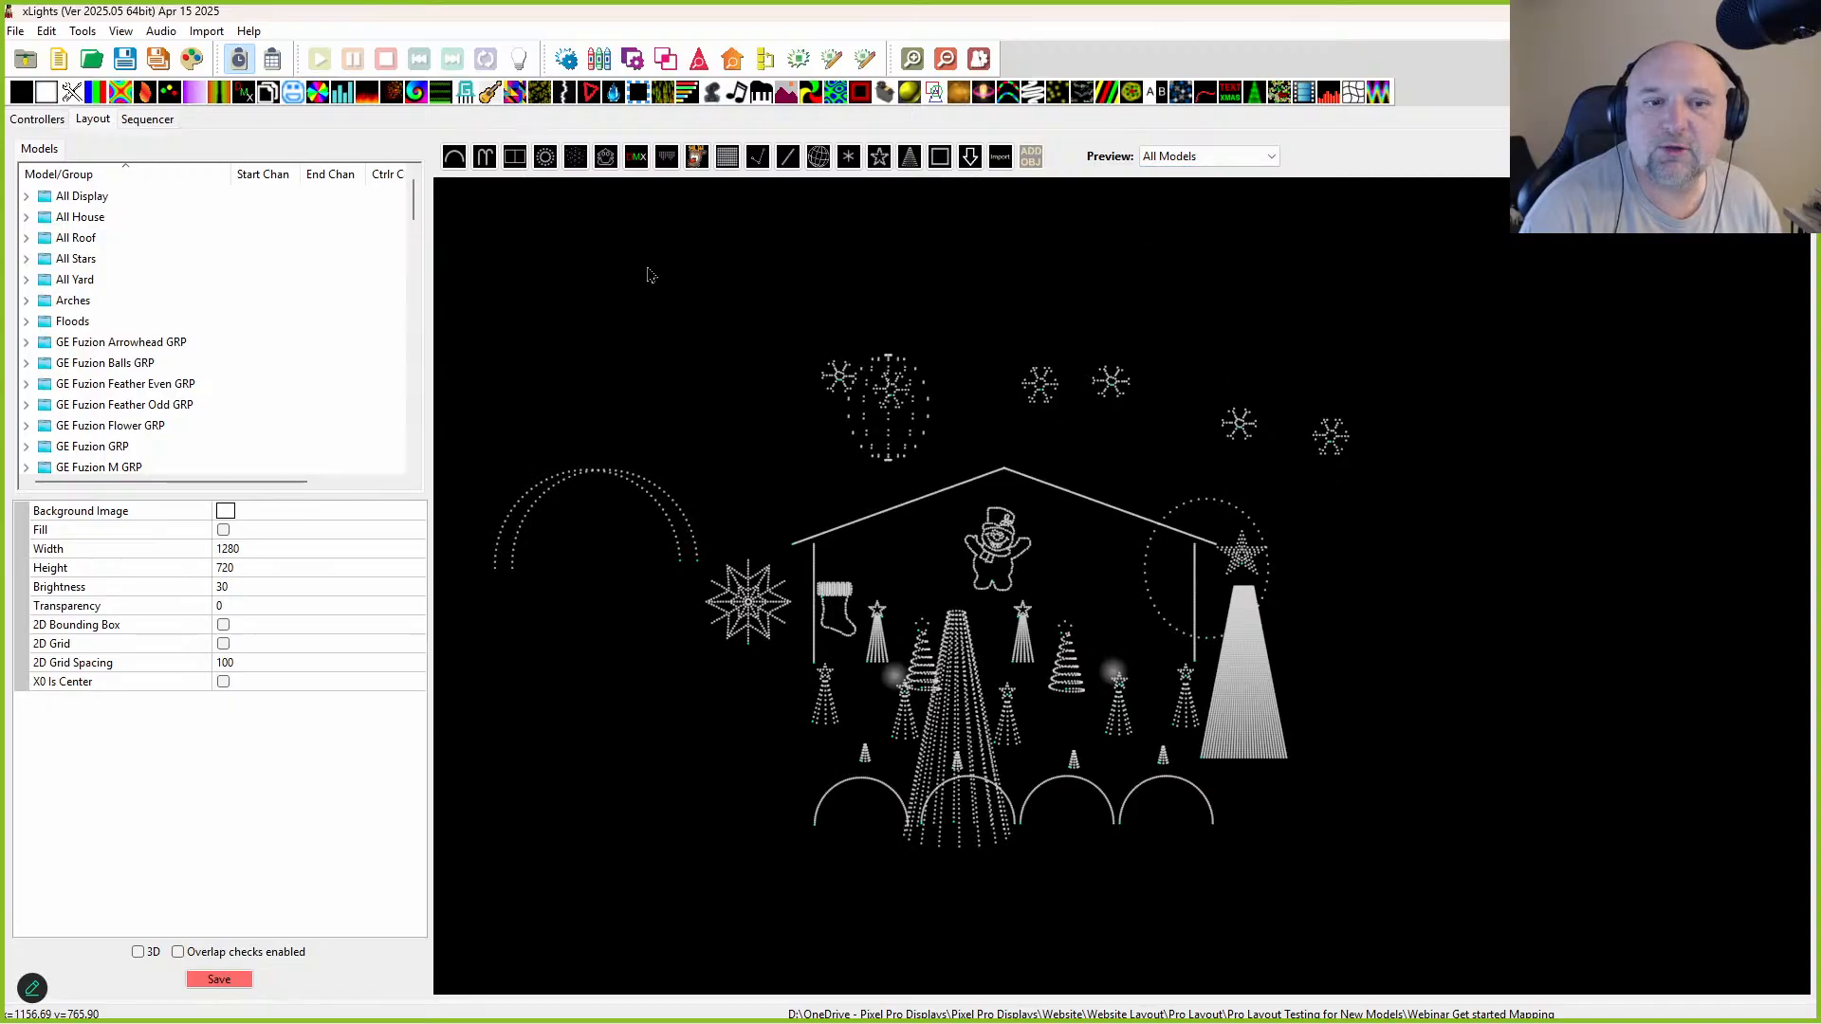
left_click(1201, 161)
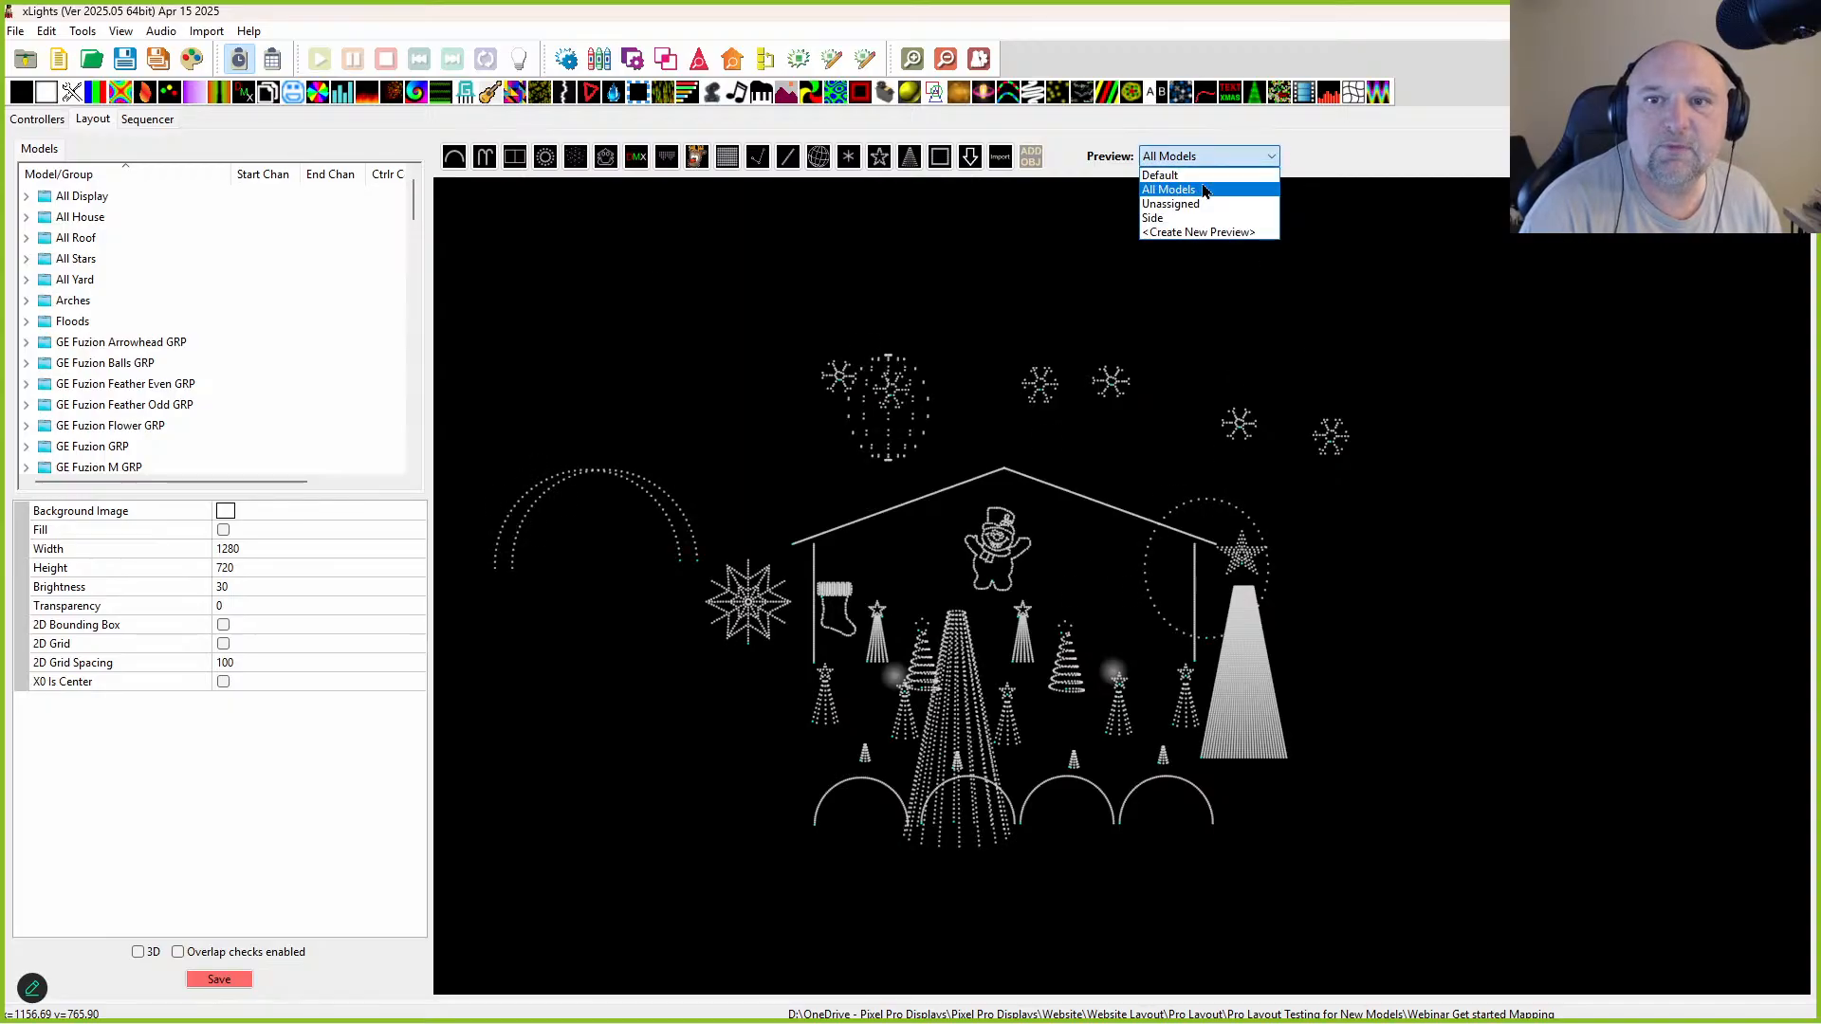
left_click(1200, 176)
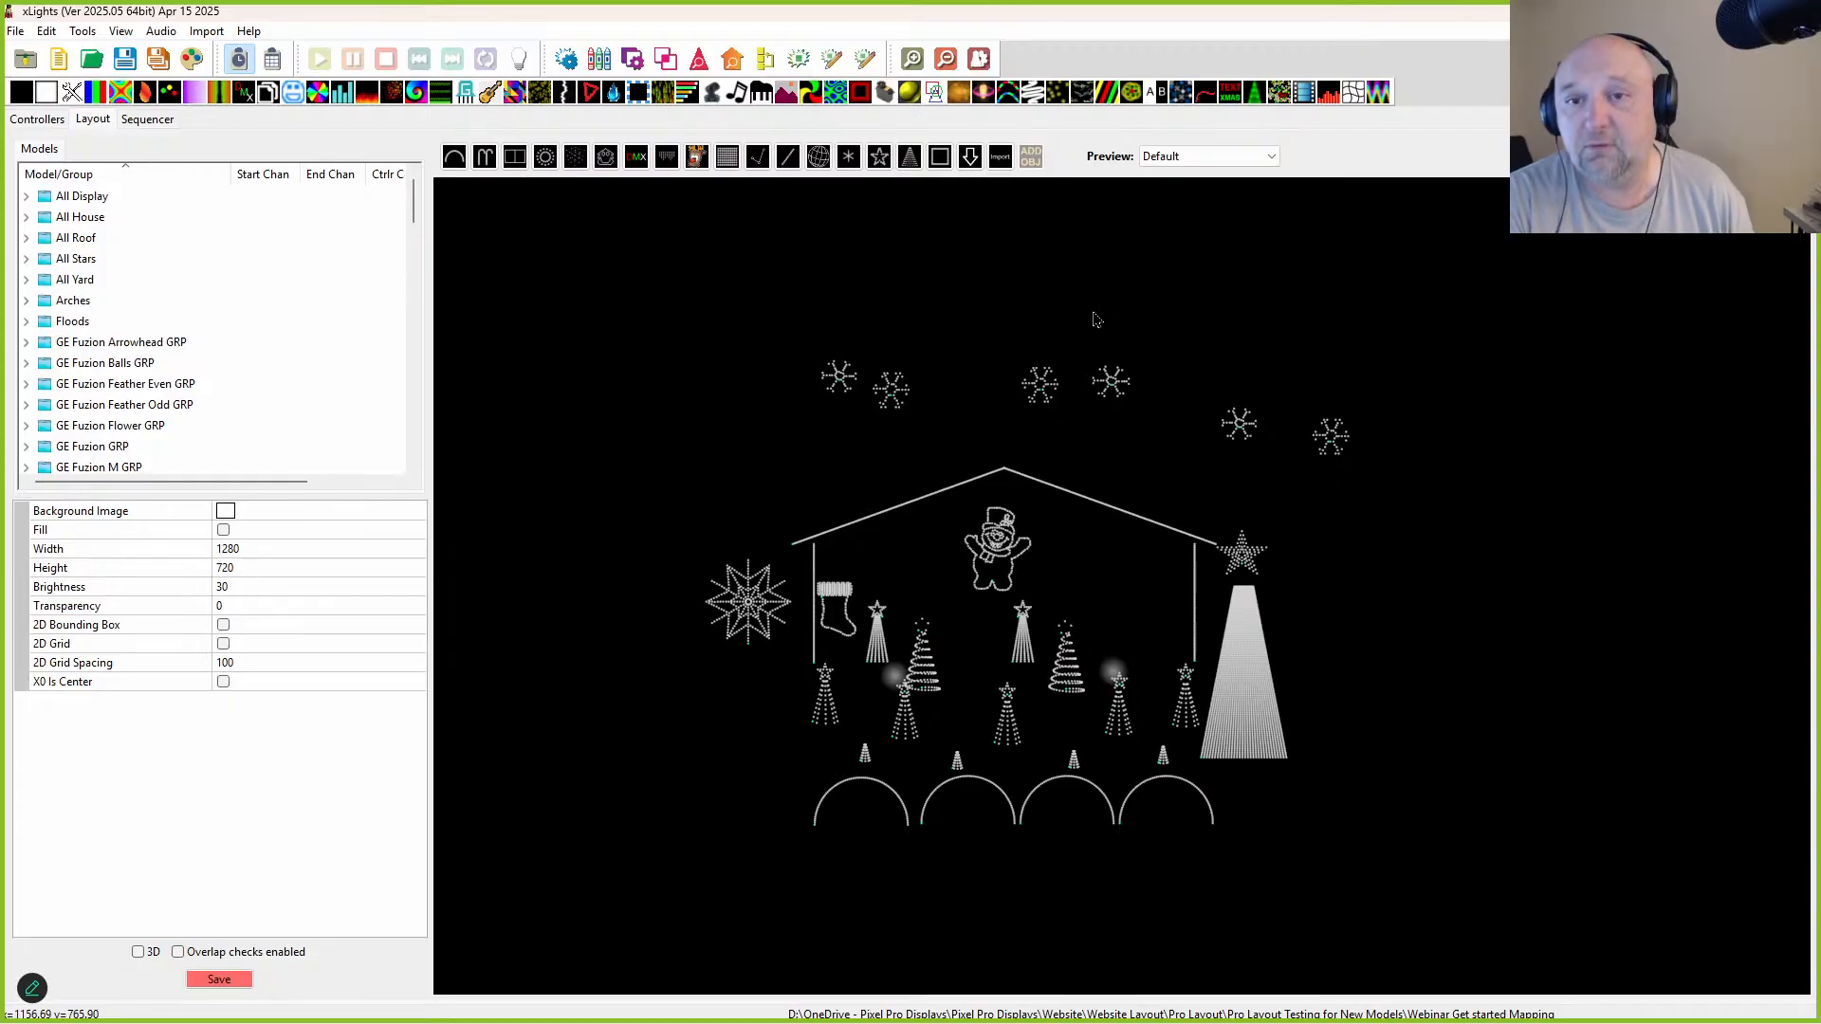
Step: Select the four leftmost snowflakes and examine their bulk dimming curve settings, closing them without changes
left_click_drag(596, 307, 1232, 460)
right_click(1028, 381)
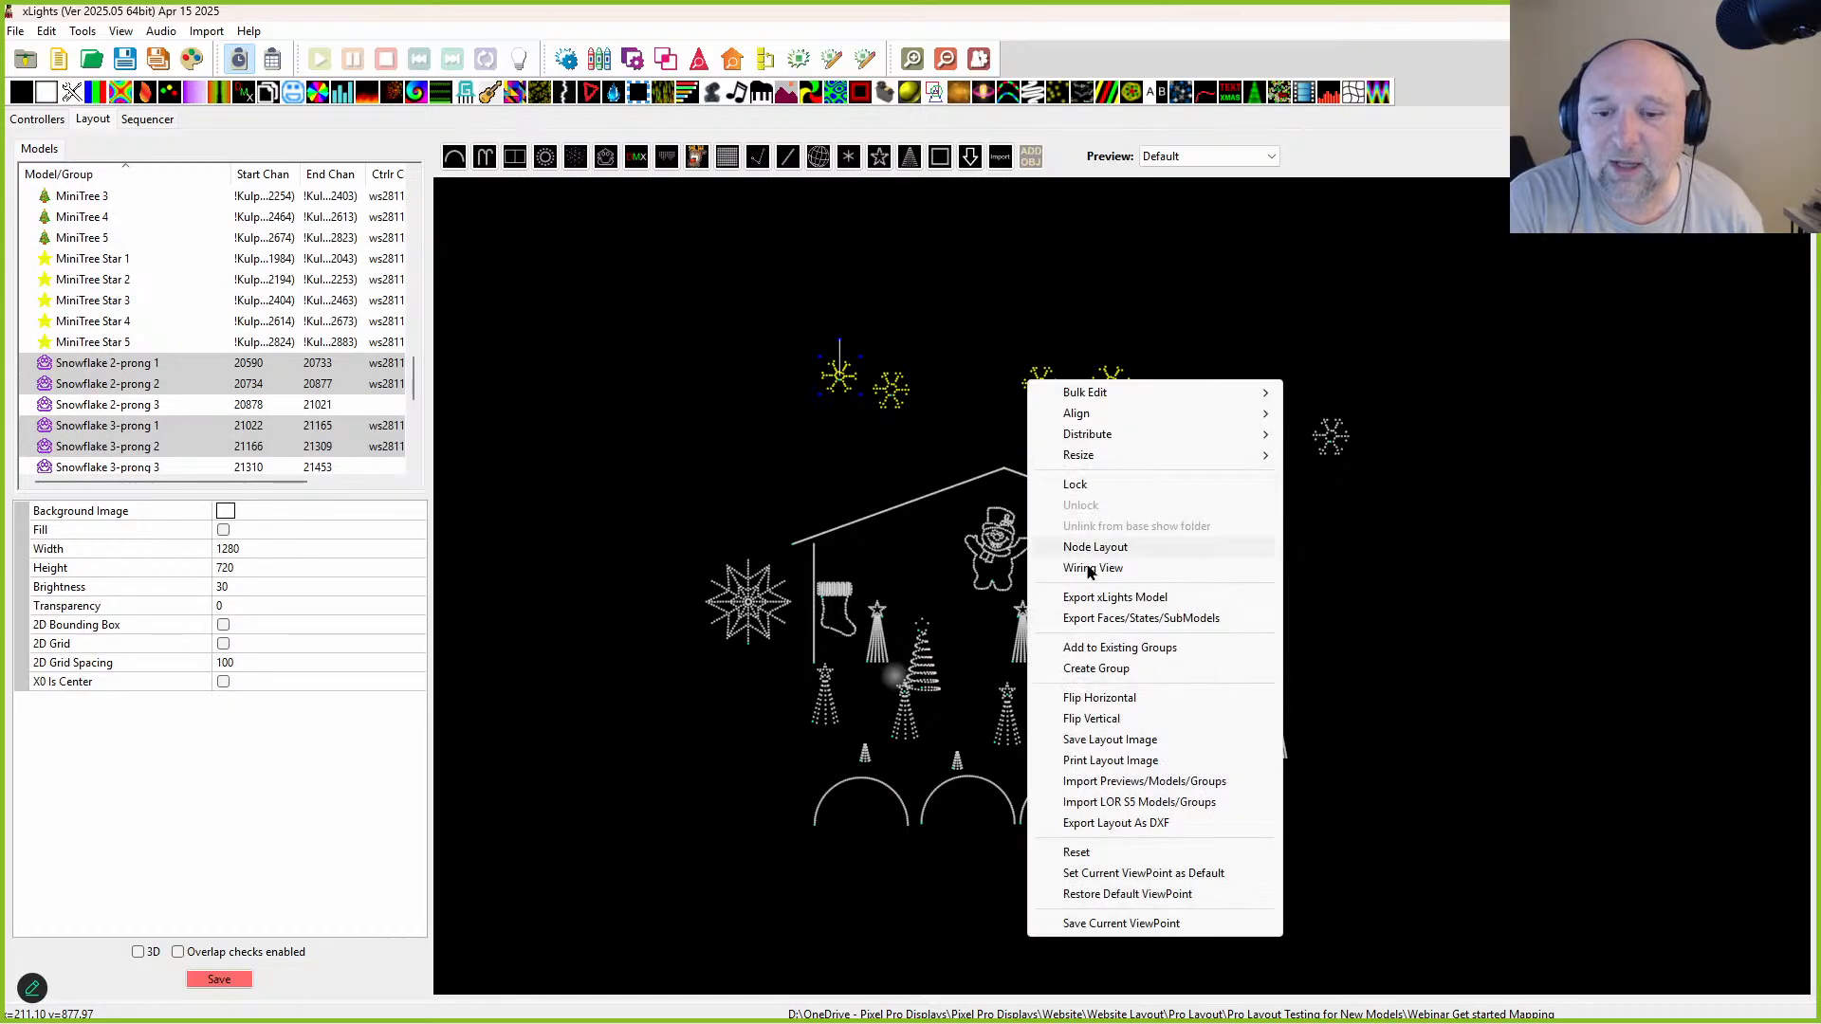
mouse_move(1133, 398)
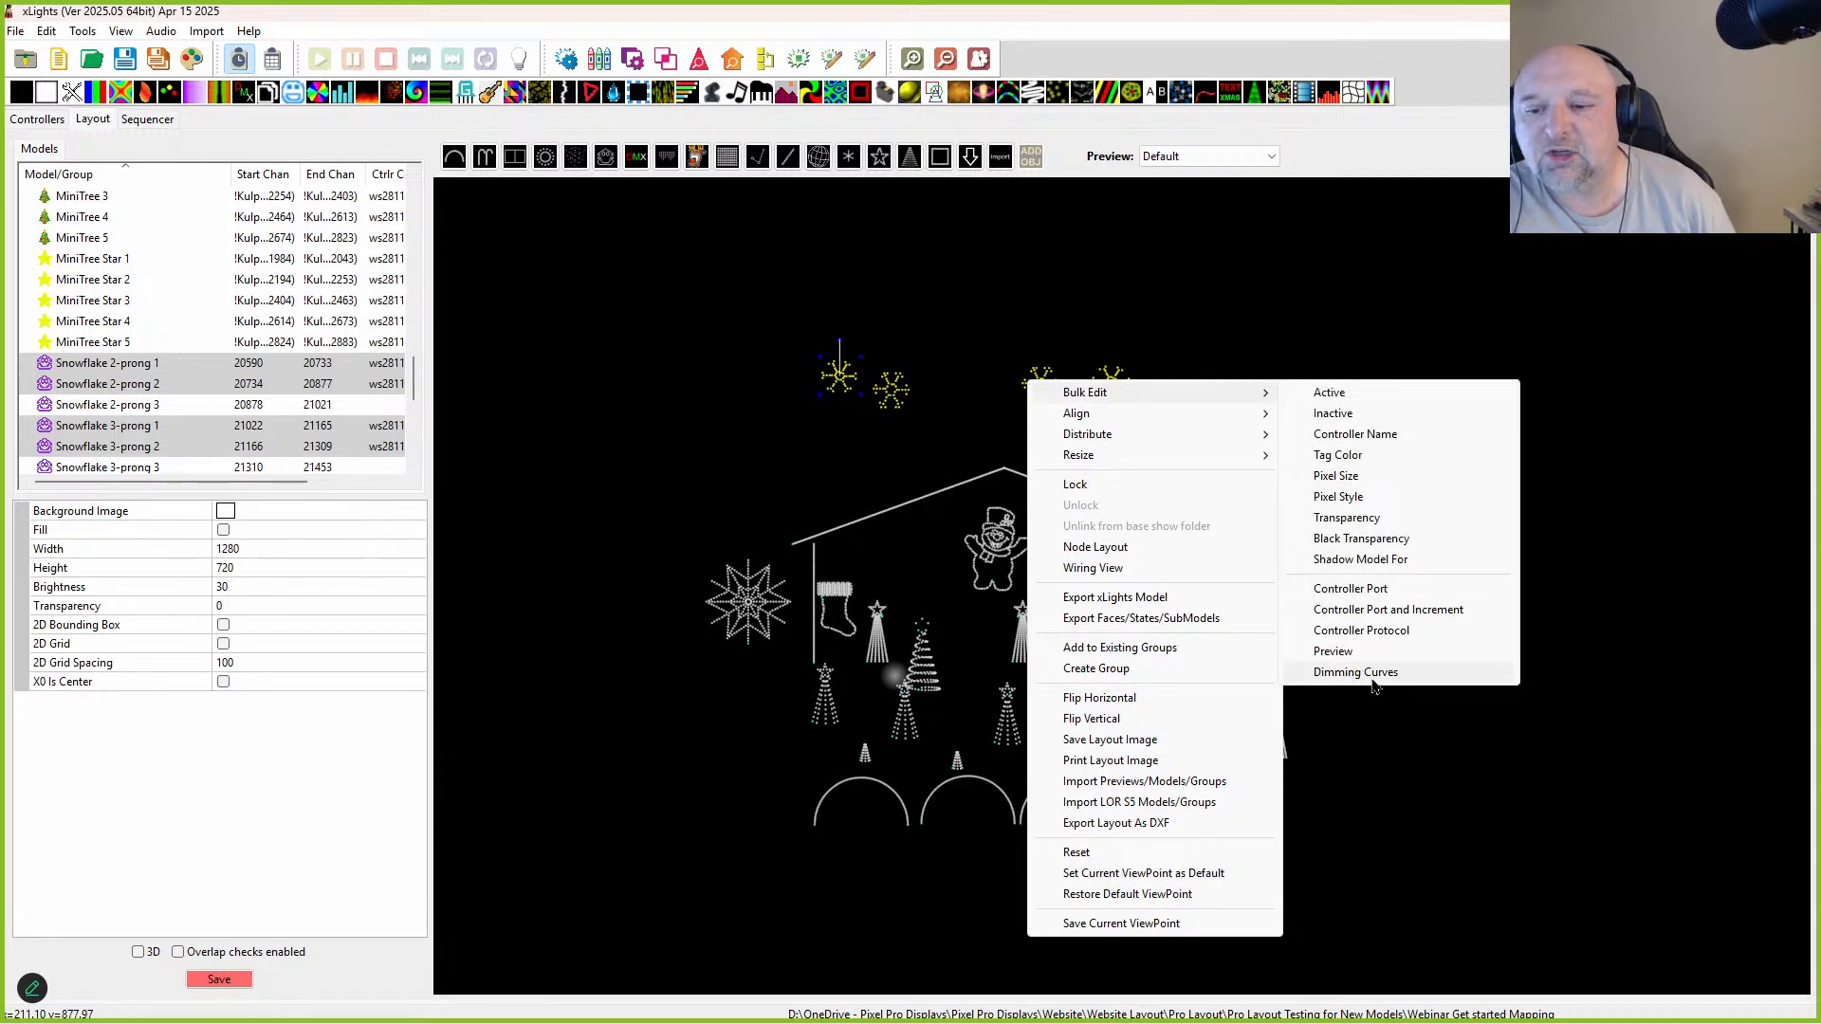
left_click(1372, 679)
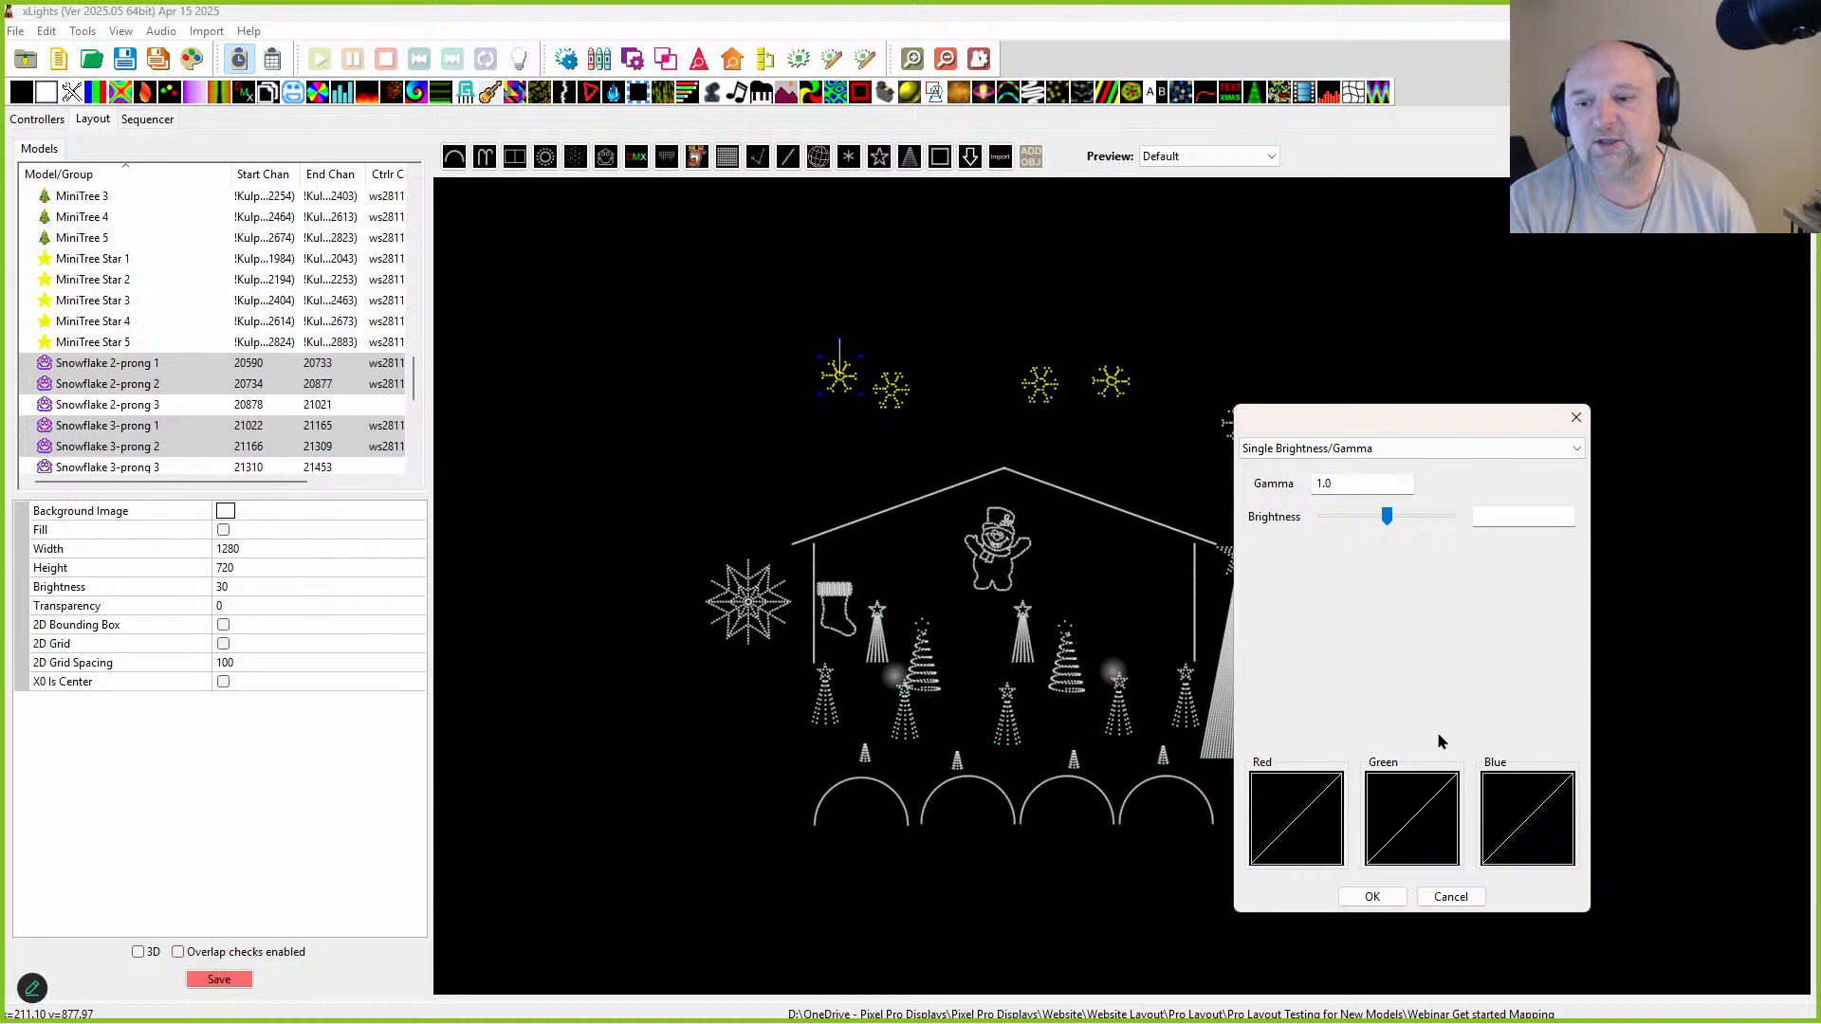
left_click(1451, 897)
Step: Set the brightness in the dimming curve of Snowflake 2-prong 1 alone to -70
left_click_drag(730, 242, 880, 444)
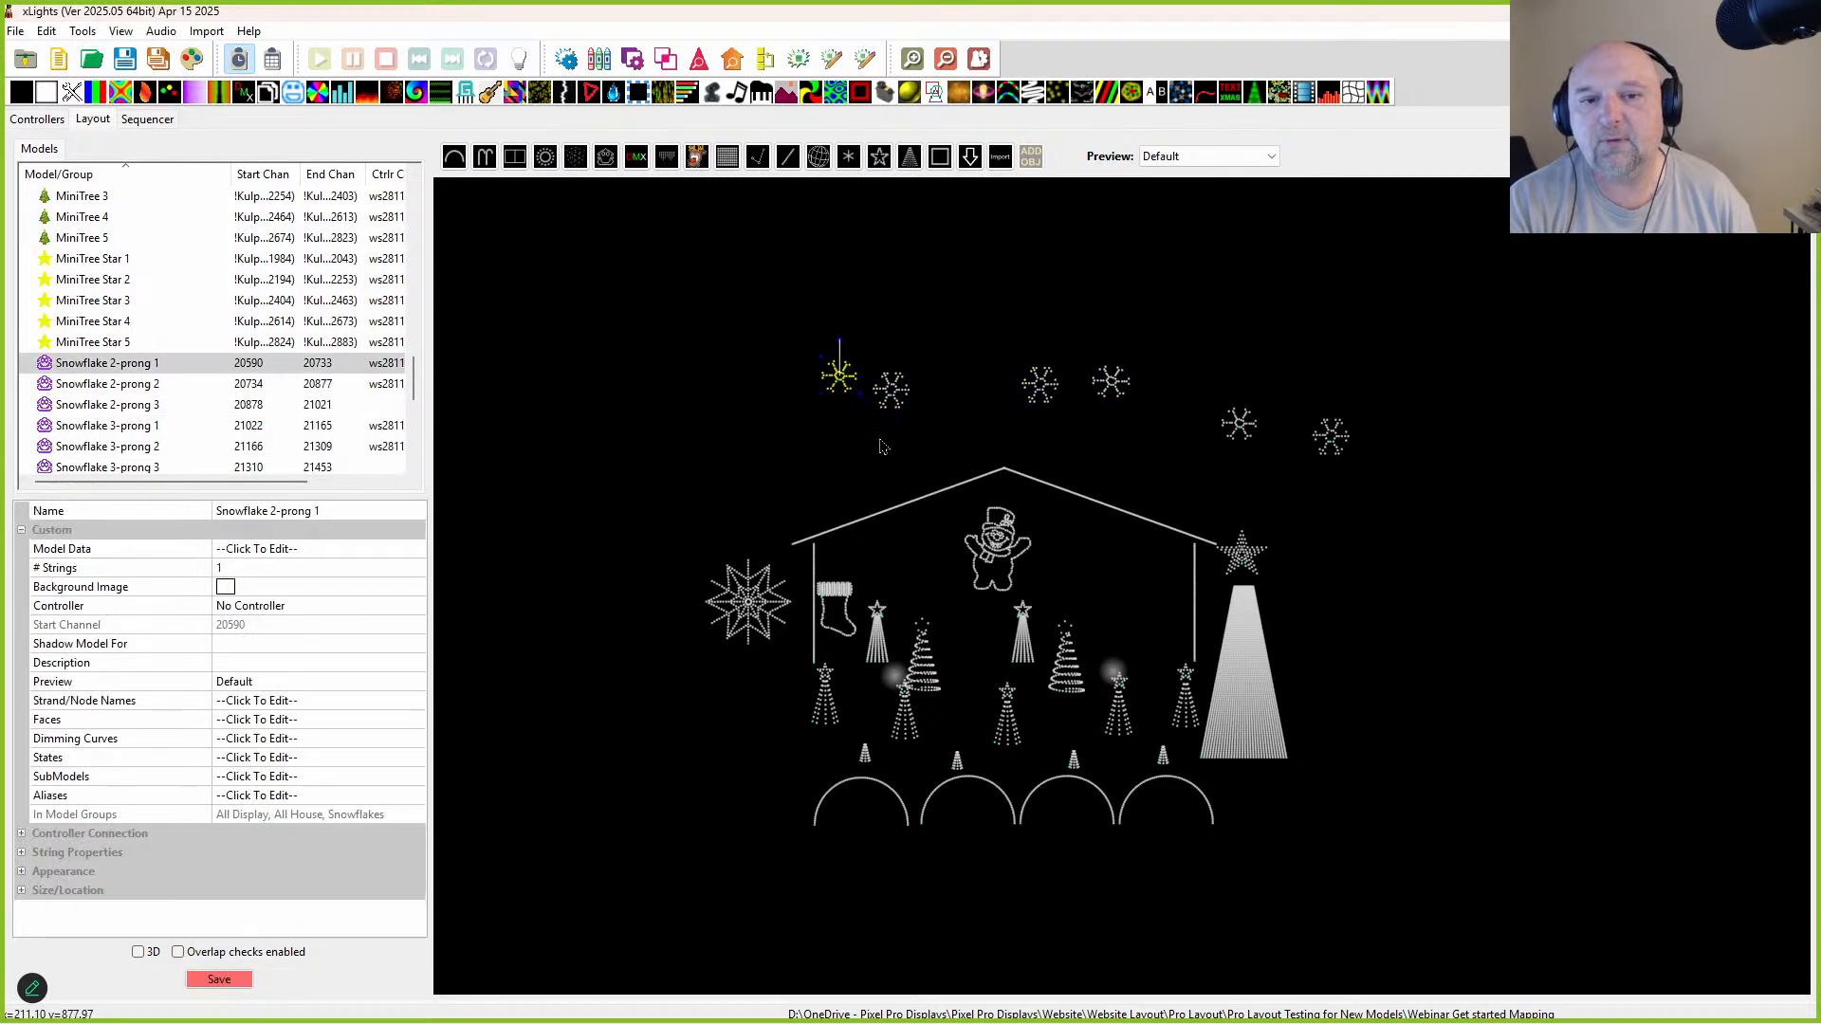
left_click(85, 739)
left_click(415, 739)
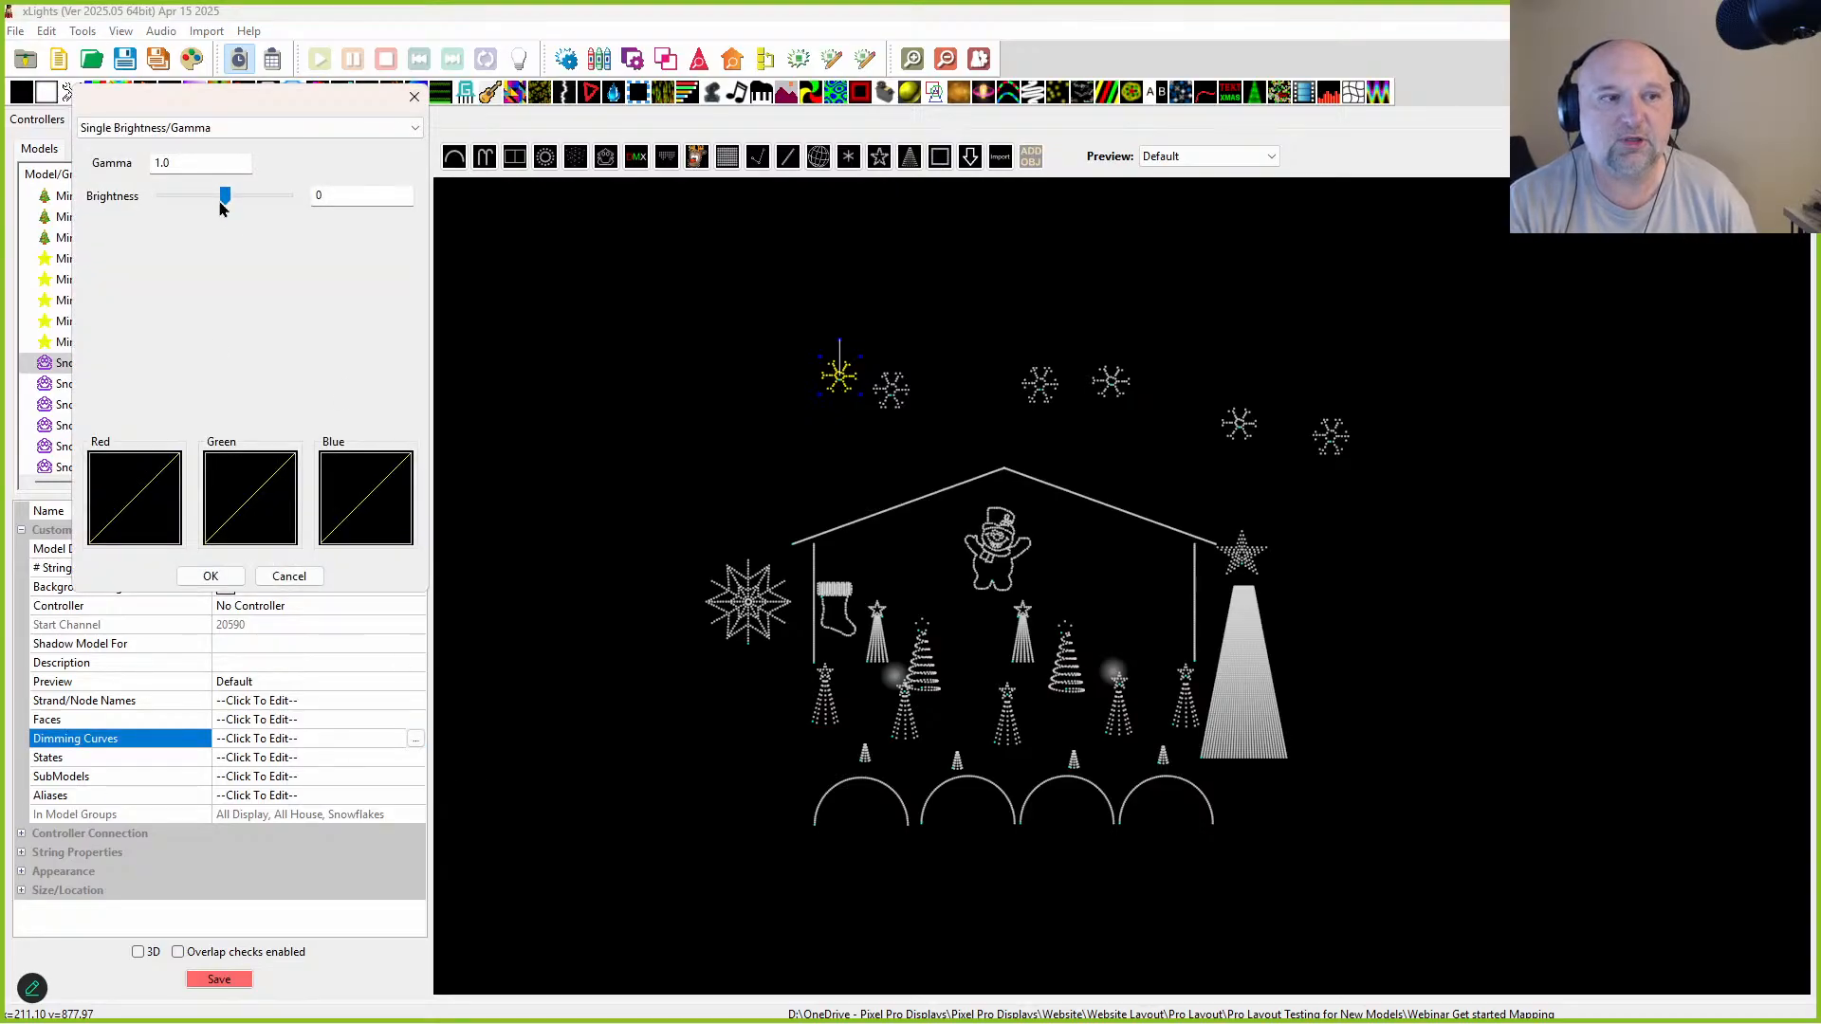
left_click_drag(225, 198, 179, 204)
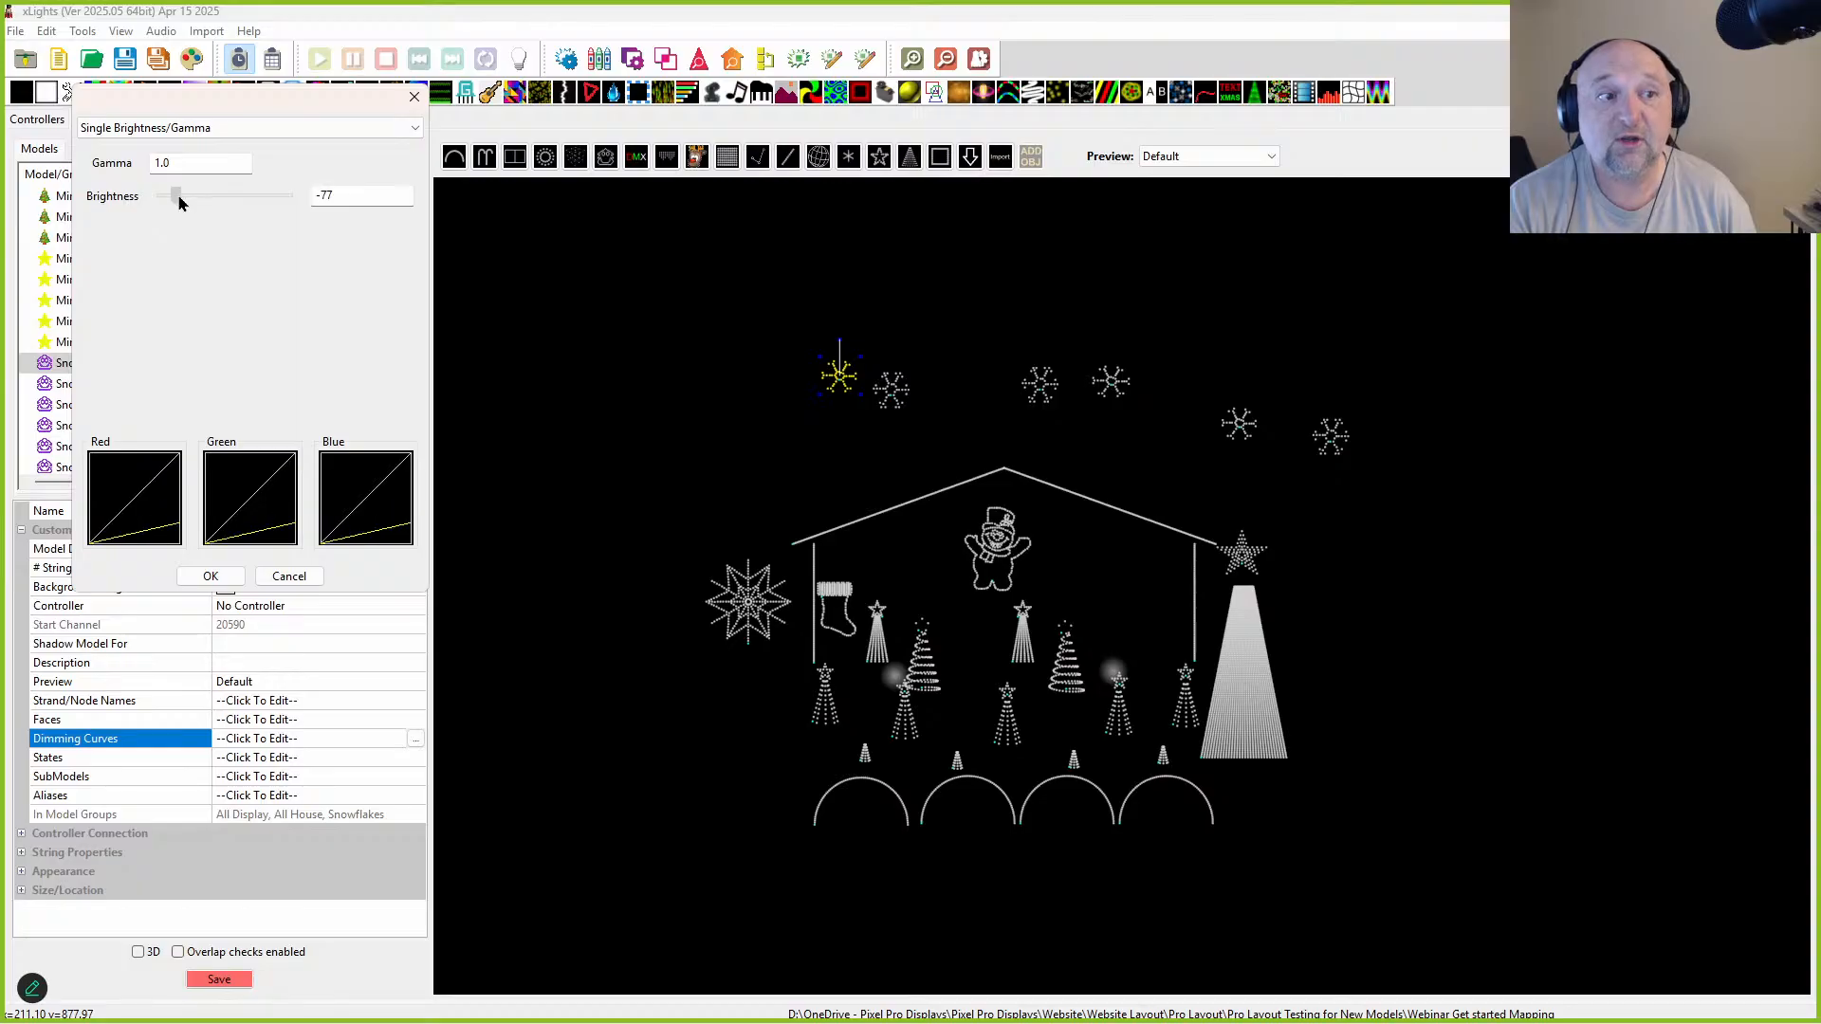
key("Tab")
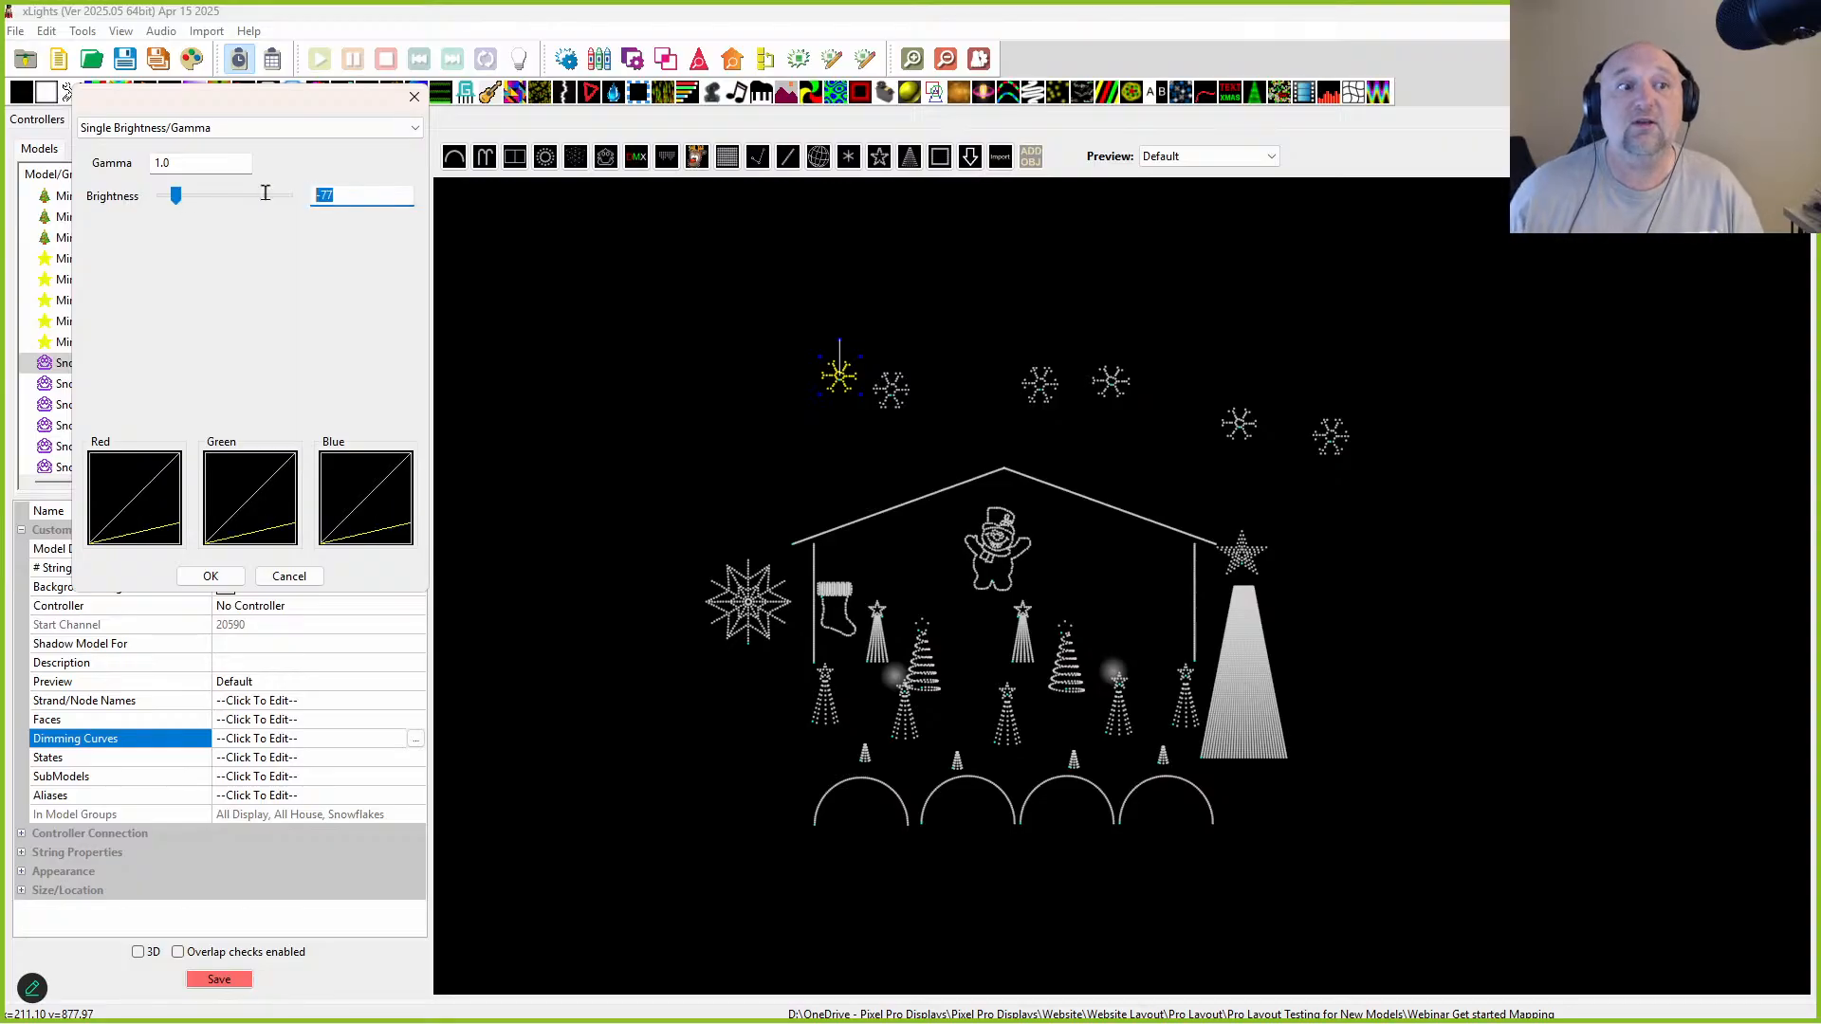
type("-70")
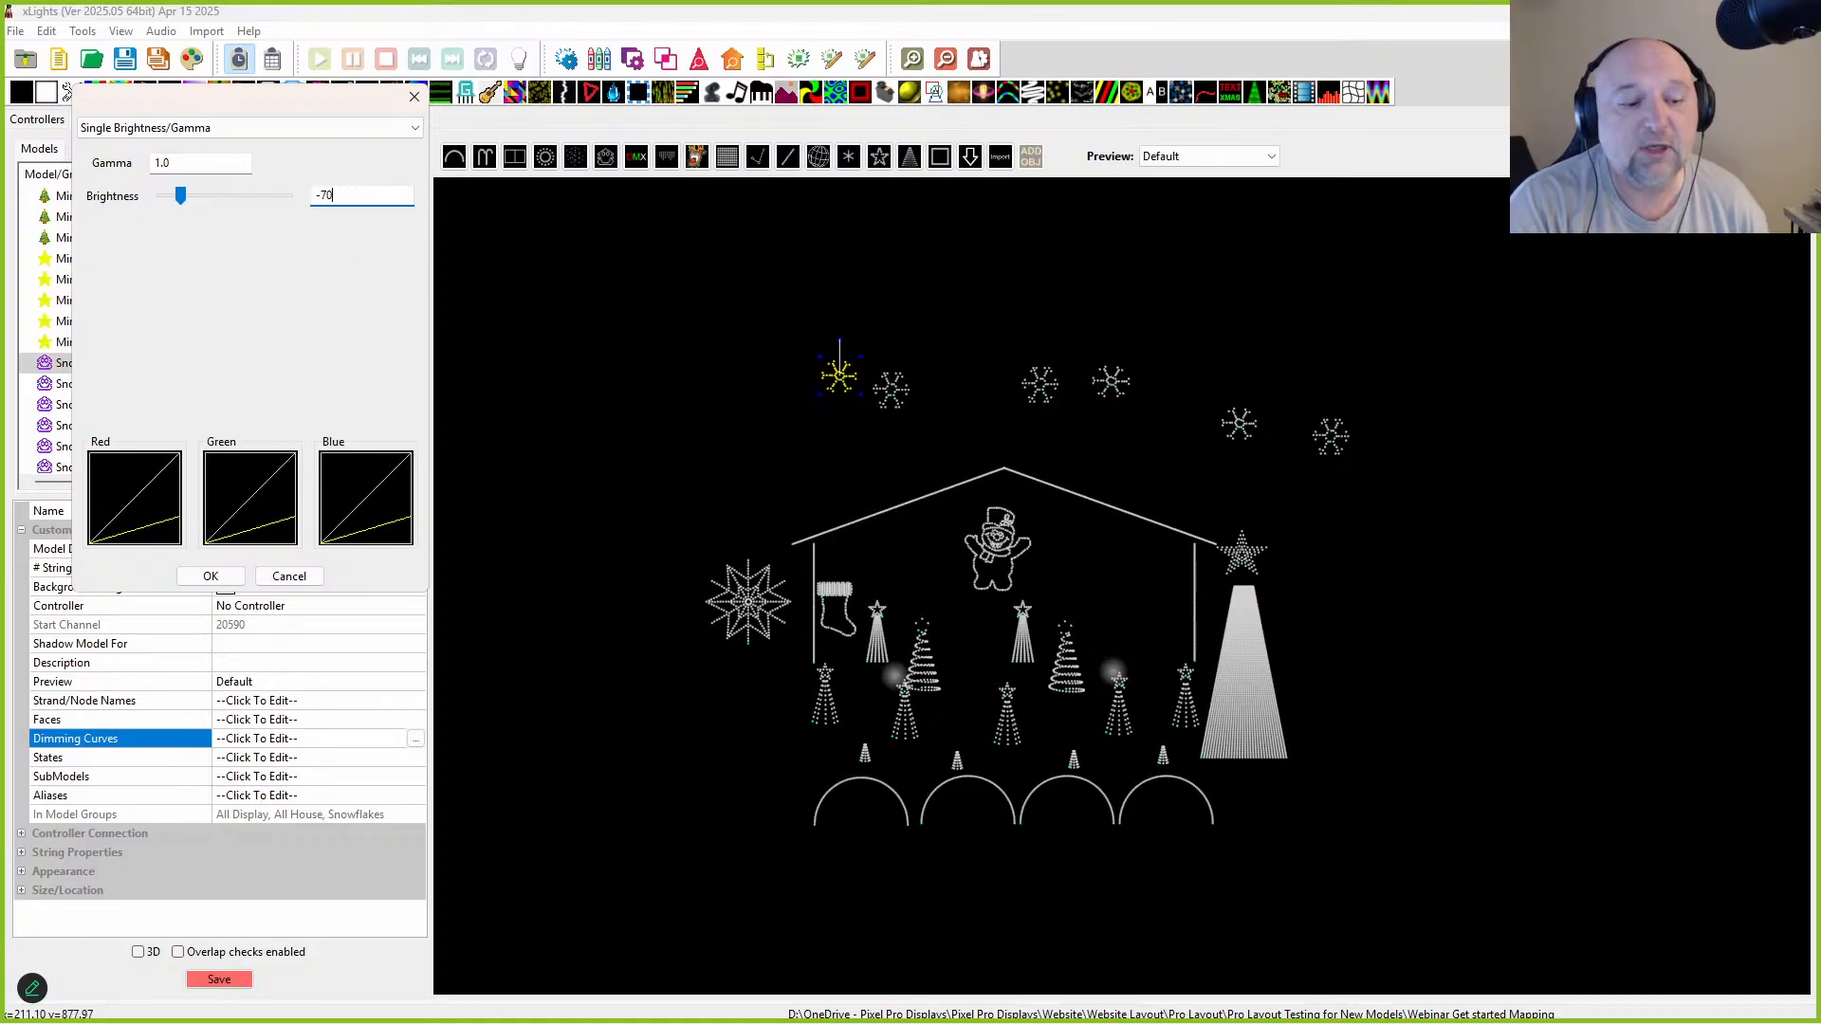
left_click(211, 576)
Step: Try adjusting the dimming curve brightness of the four leftmost snowflakes in bulk, and discard the edit
left_click_drag(726, 314, 1126, 458)
right_click(1042, 395)
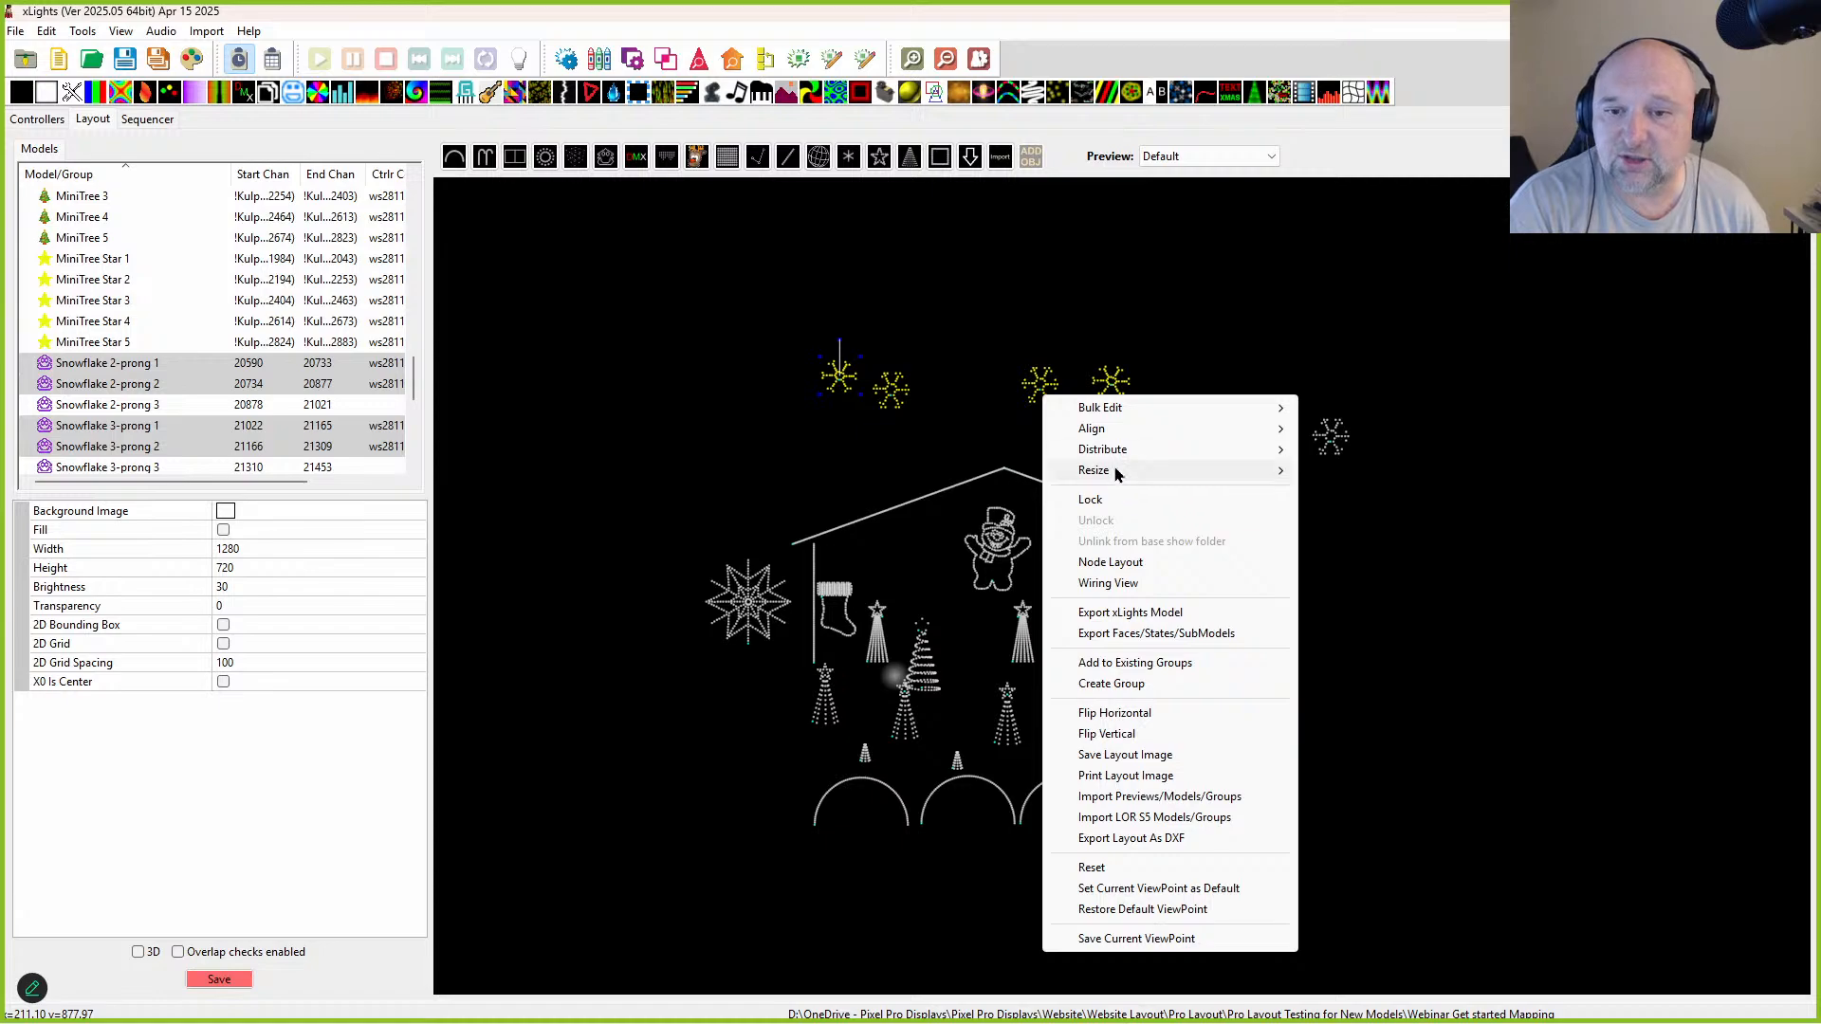
mouse_move(1190, 410)
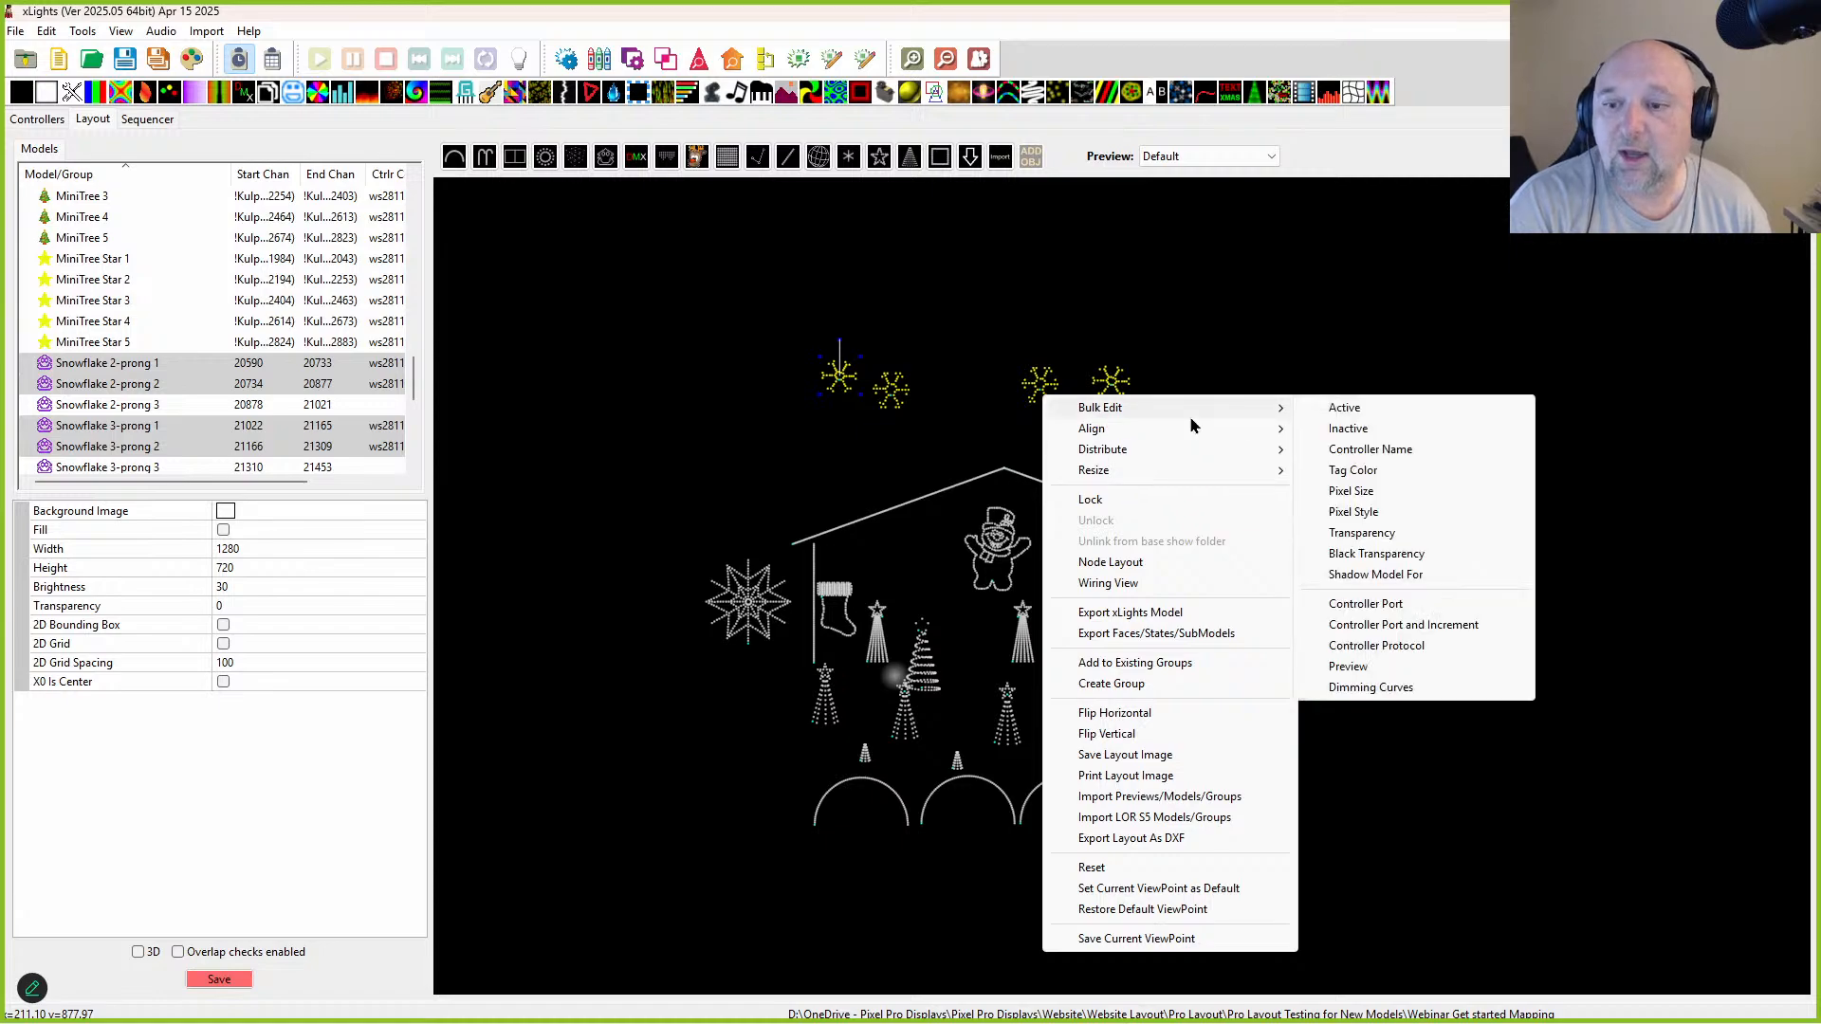
left_click(1367, 686)
mouse_move(1378, 531)
left_mouse_down()
mouse_move(1322, 534)
mouse_move(1373, 534)
left_mouse_up()
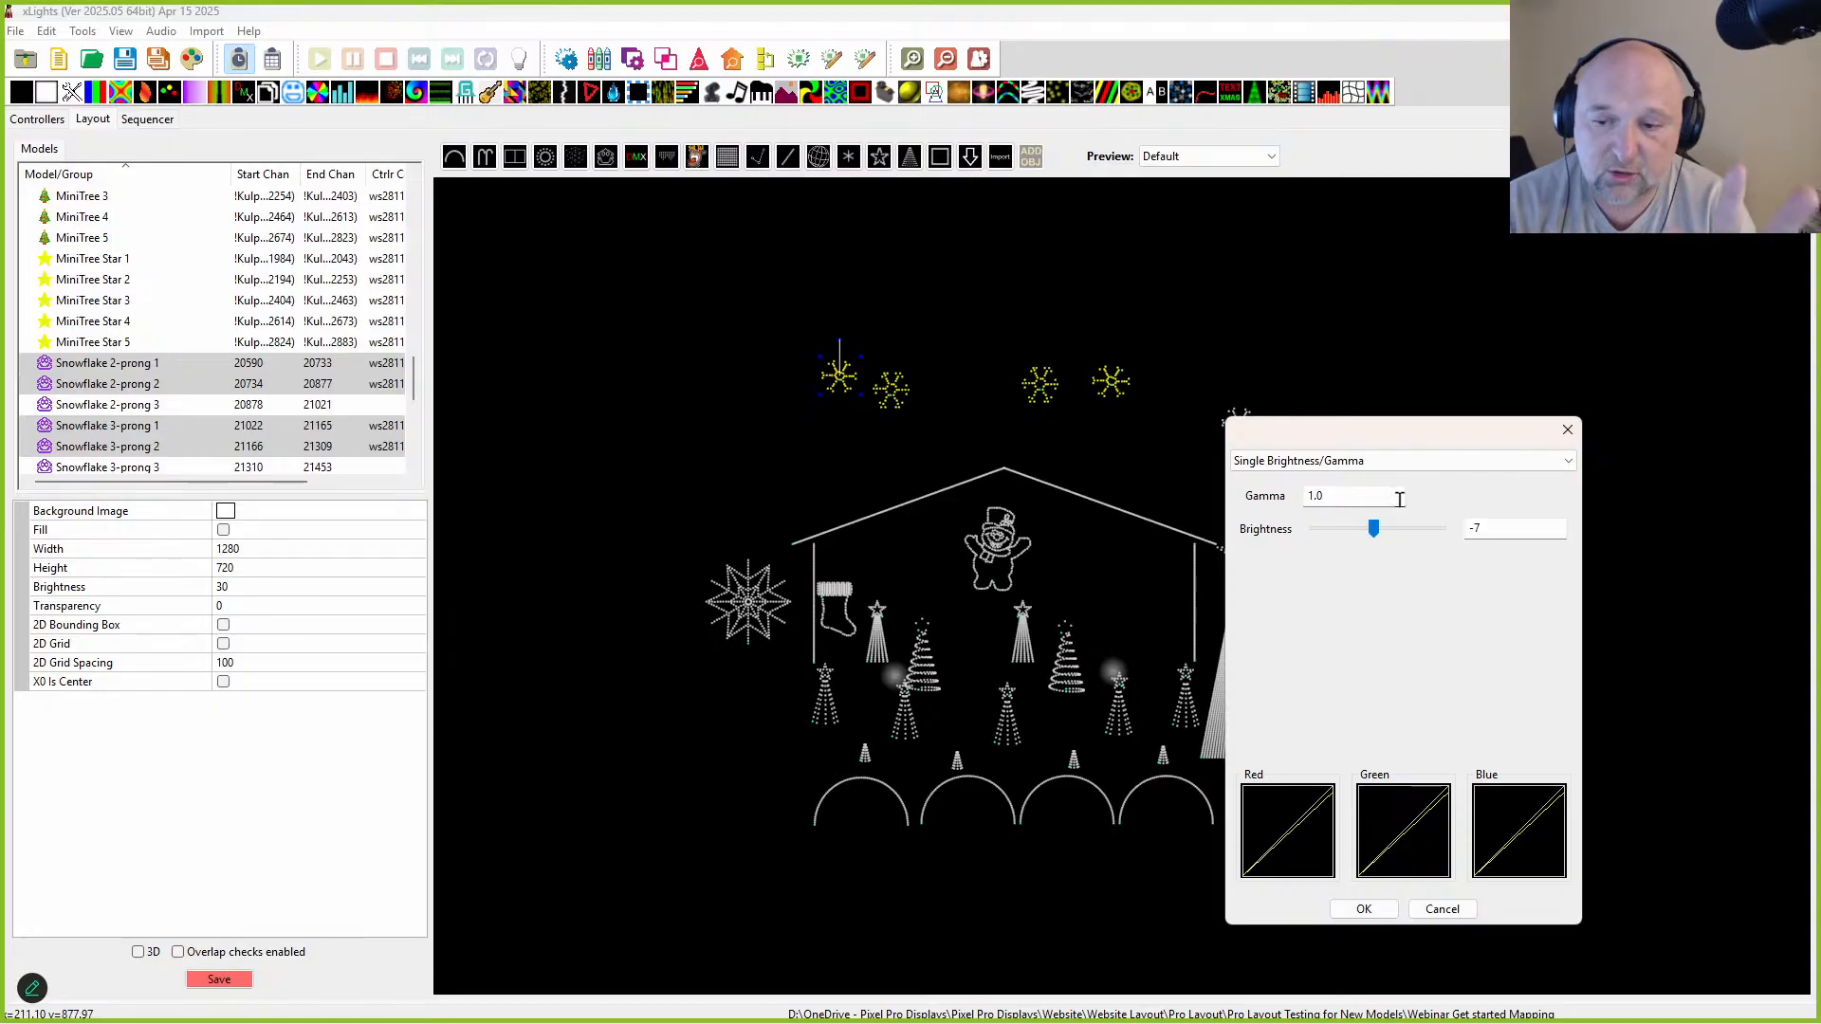
left_click_drag(1497, 523, 1430, 533)
type("10")
type("0")
left_click_drag(1345, 493, 1301, 495)
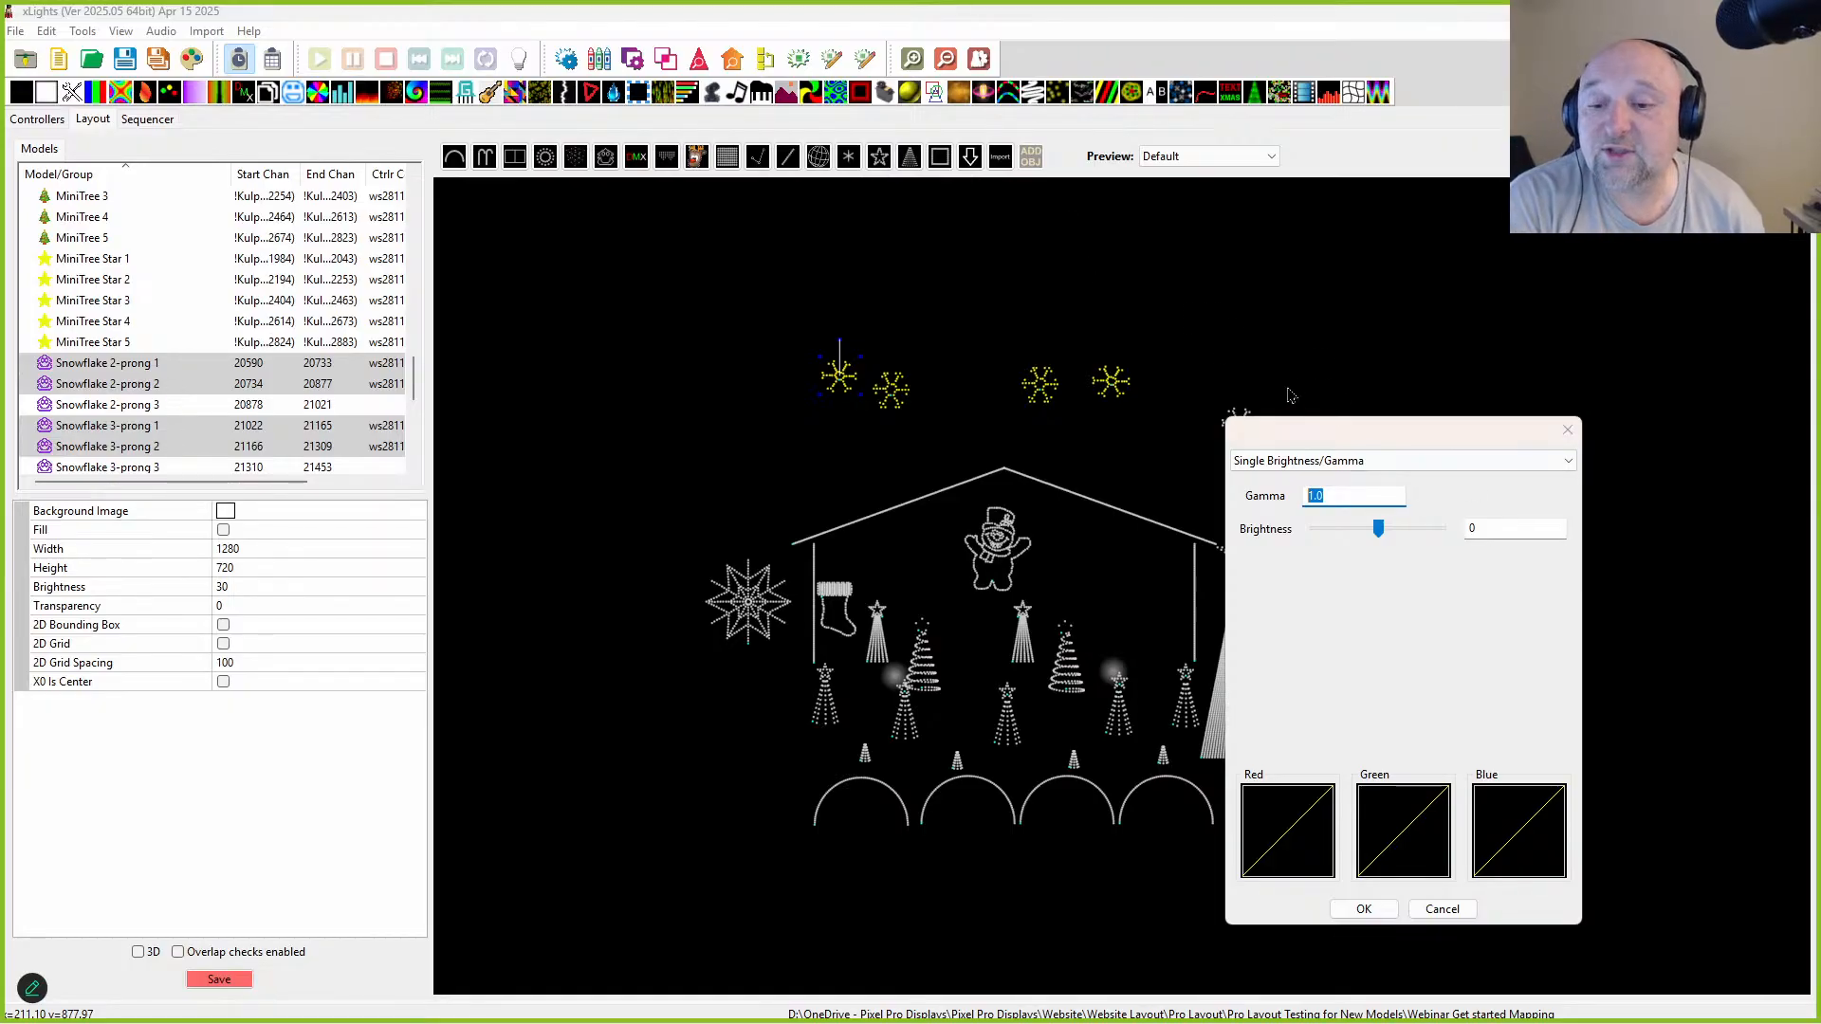
left_click(1439, 908)
Step: Check the dimming curve settings of Snowflake 2-prong 1 and close them without changes
left_click_drag(630, 318, 1323, 469)
left_click(856, 386)
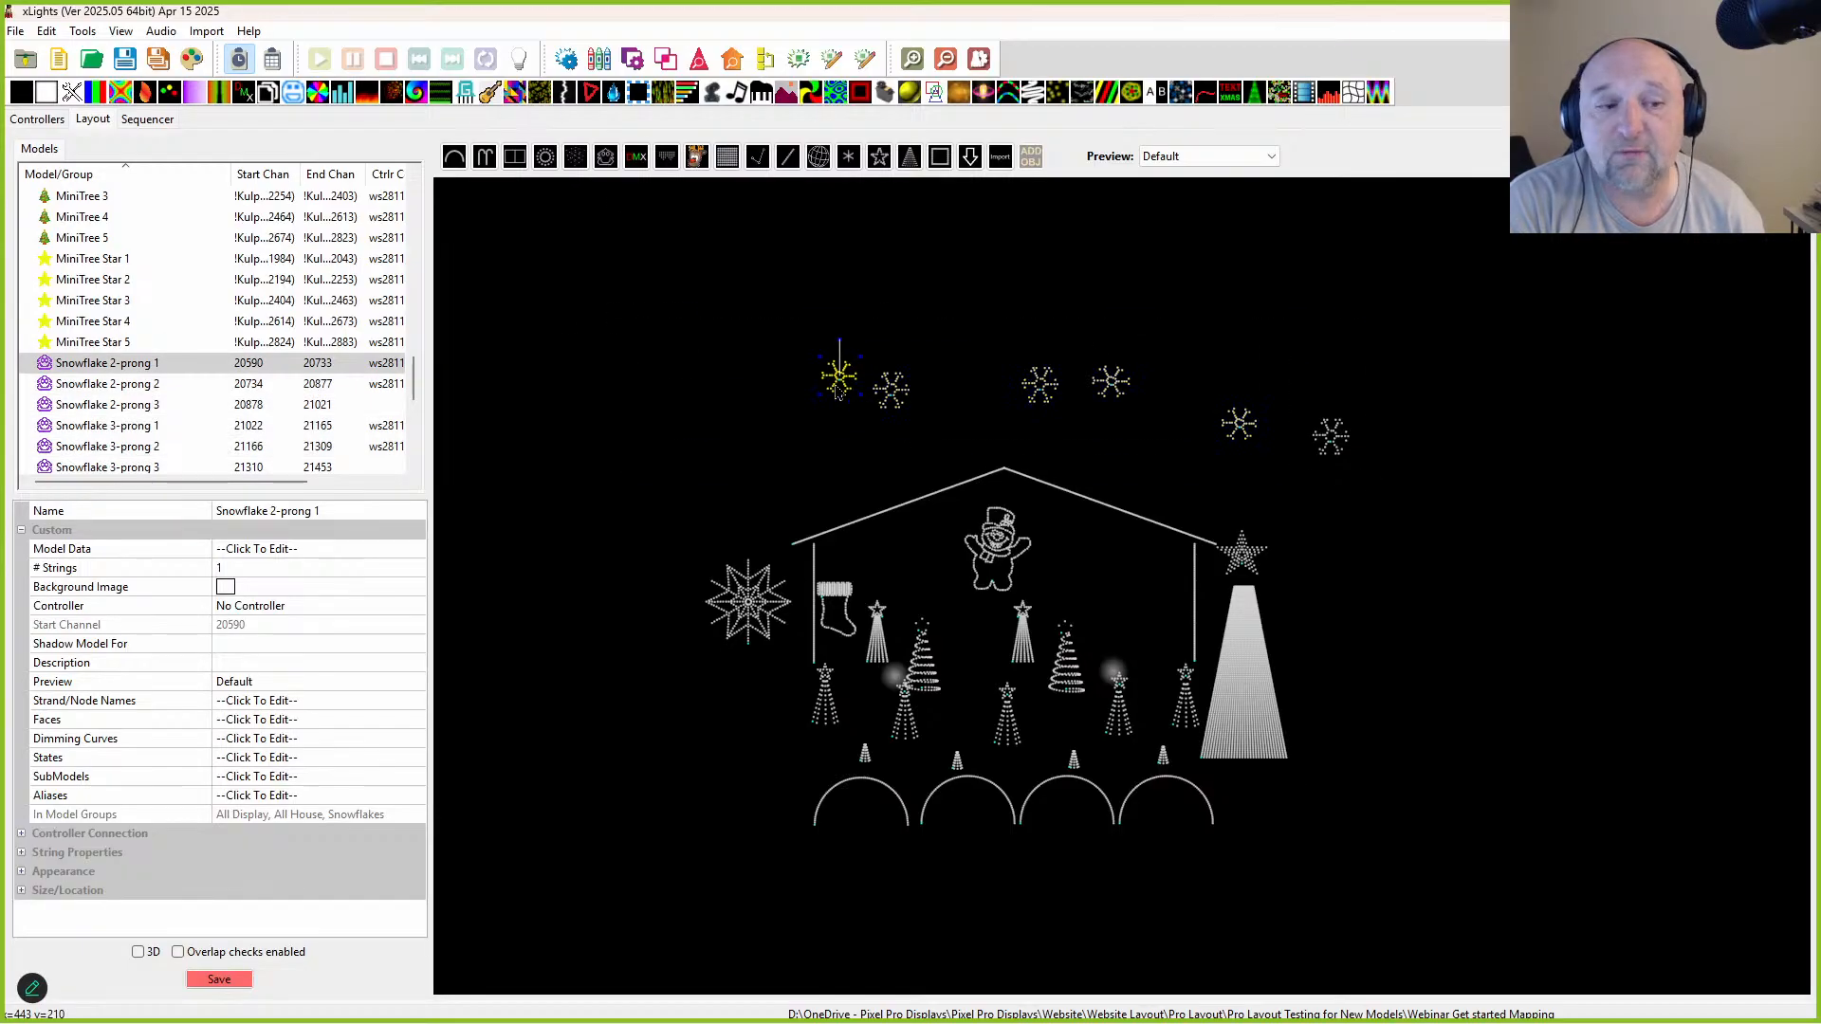
left_click(379, 725)
left_click(360, 738)
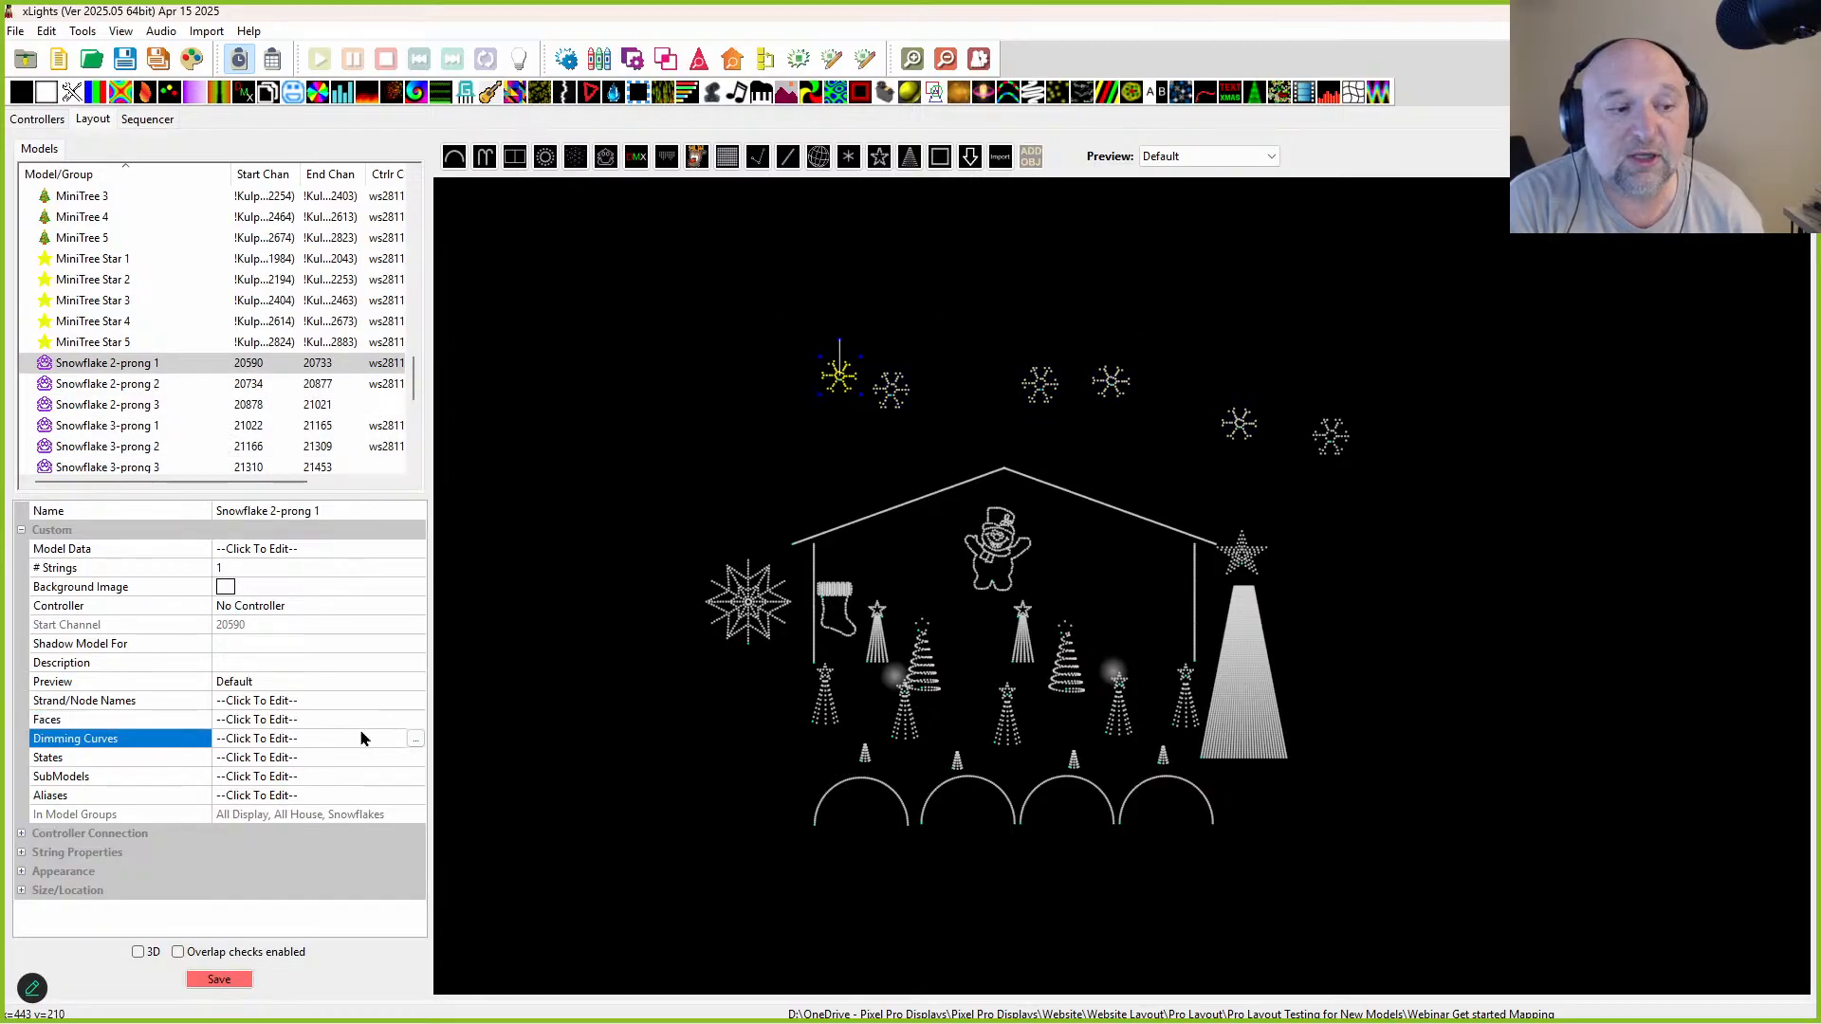
left_click(415, 738)
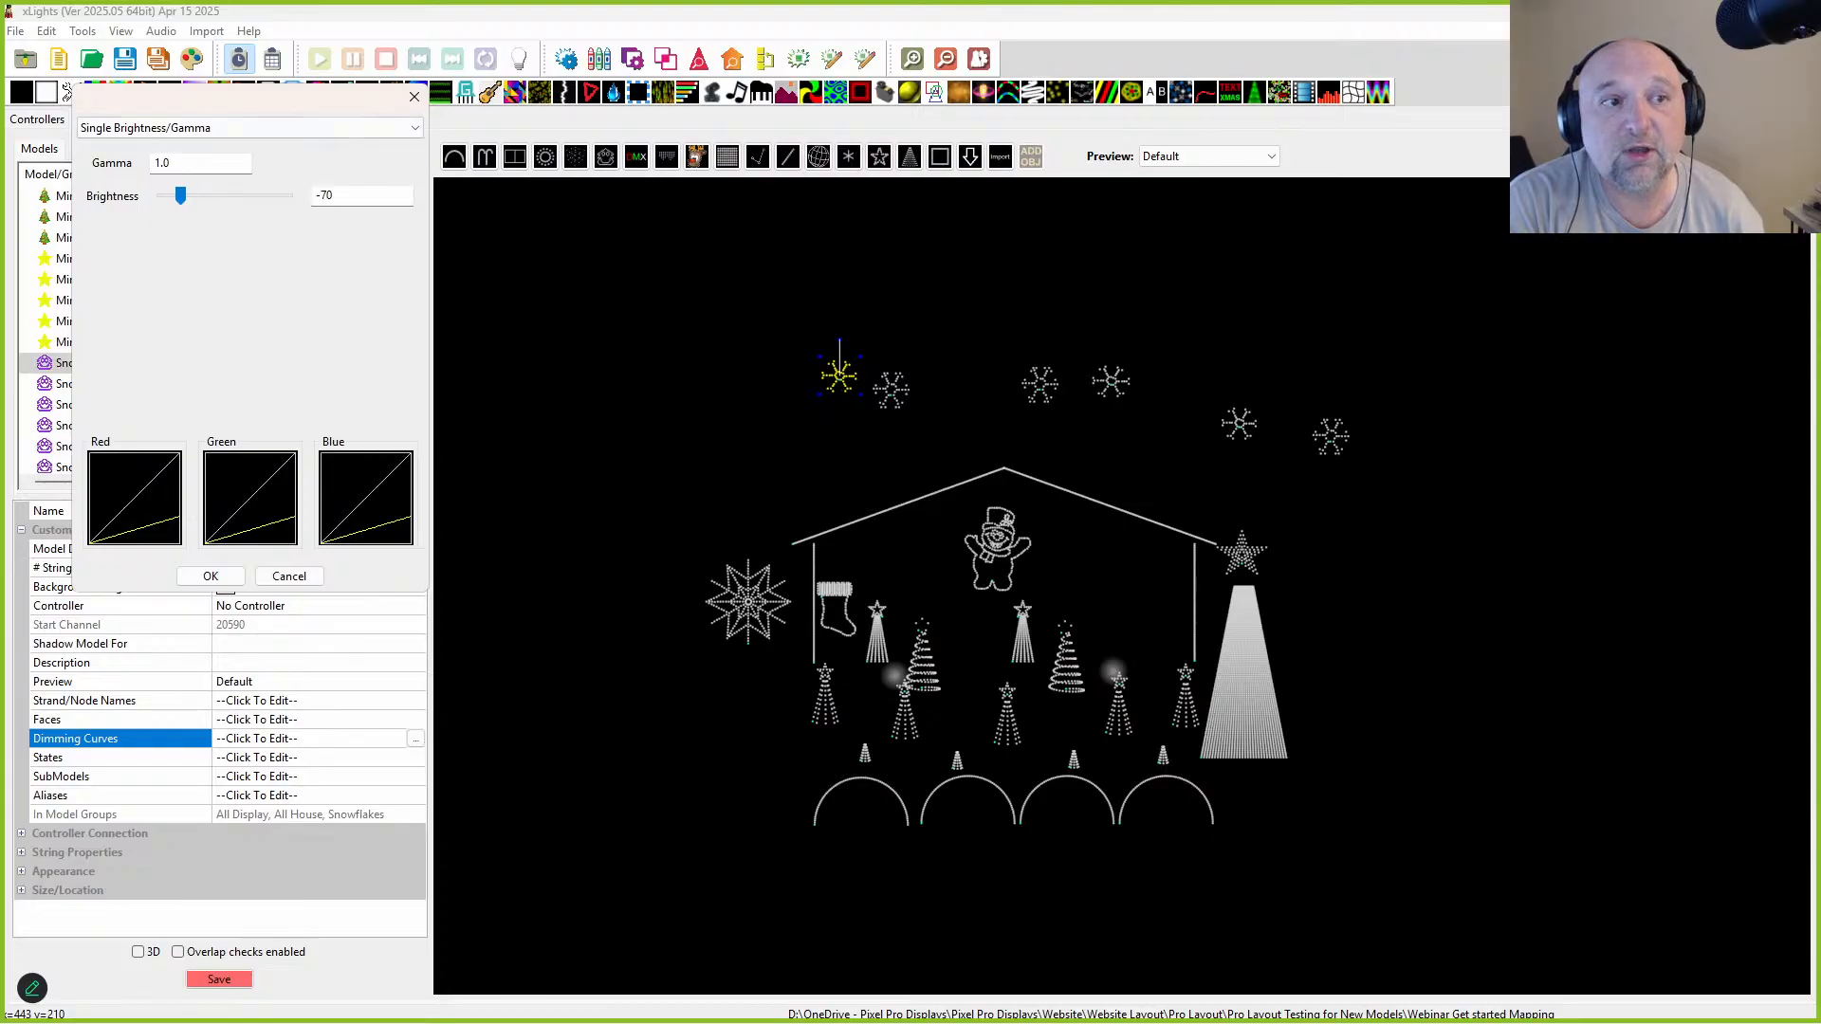
left_click(414, 98)
Step: Select all six snowflakes above the house and review the alignment options available for them
left_click(780, 392)
left_click_drag(766, 287, 1680, 493)
left_click_drag(728, 336, 1439, 477)
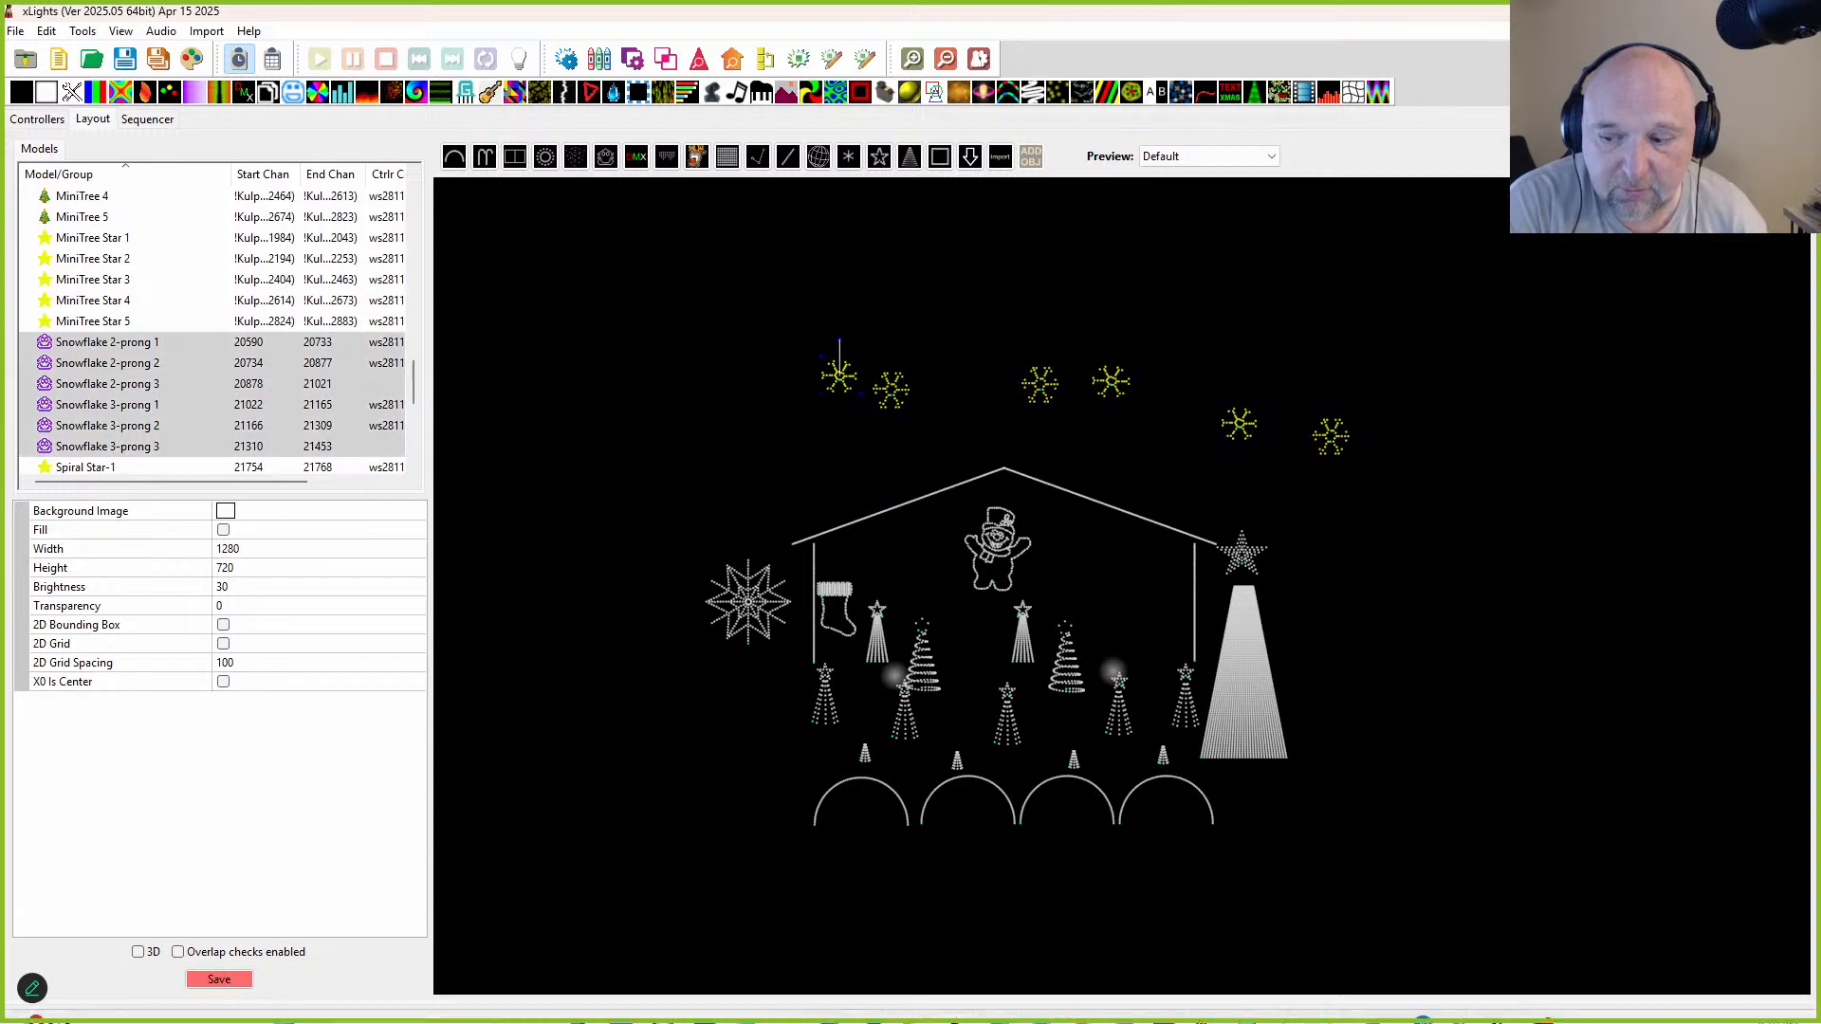
right_click(1097, 408)
mouse_move(1128, 423)
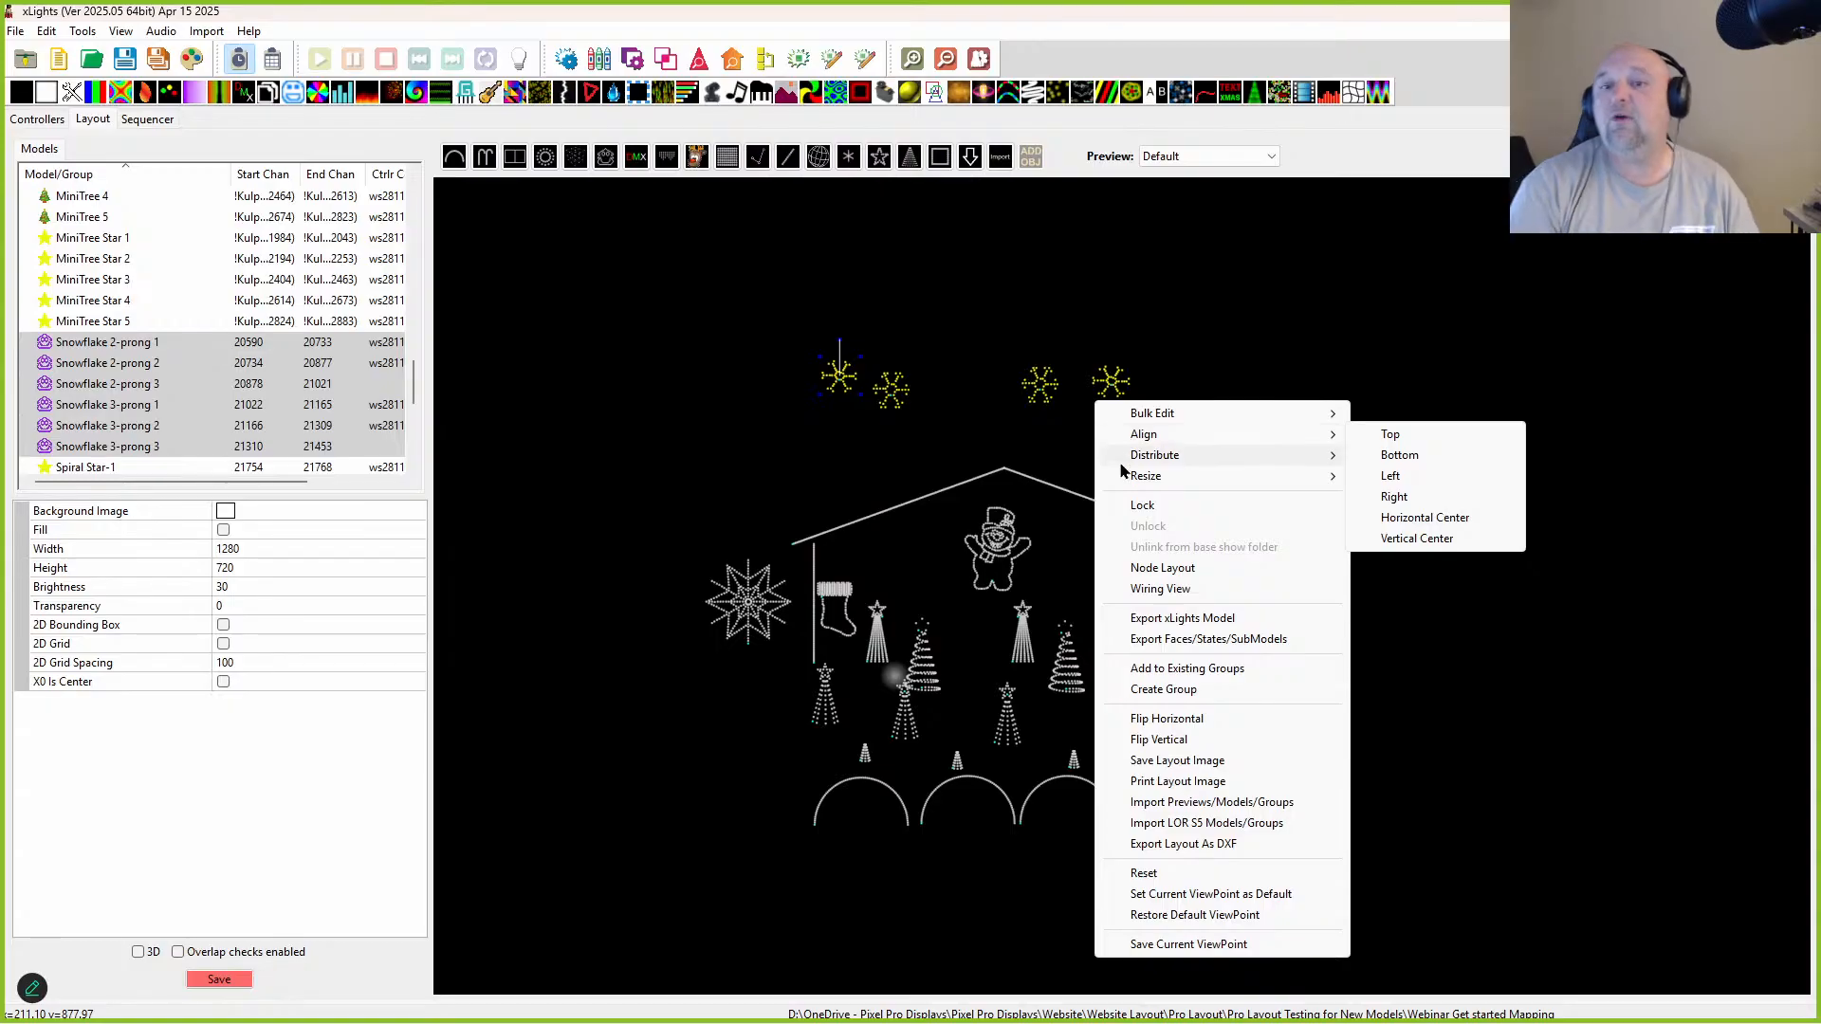
mouse_move(1197, 419)
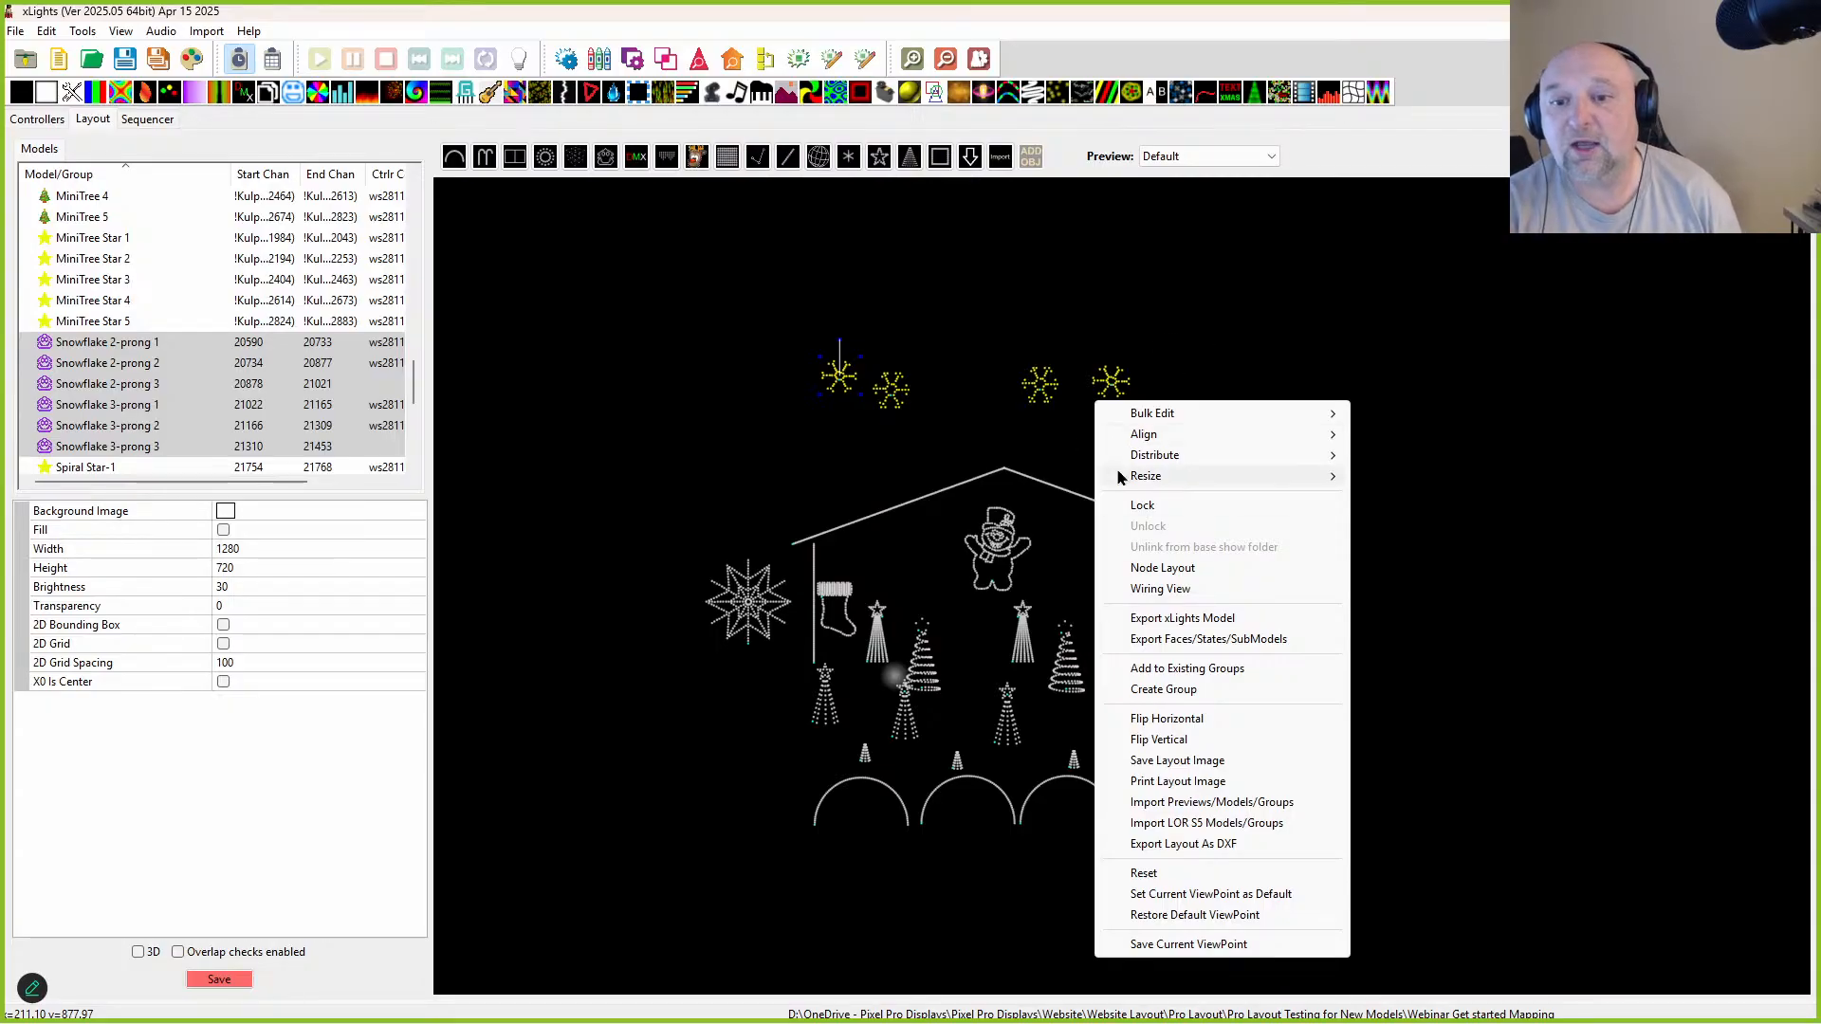
mouse_move(1177, 435)
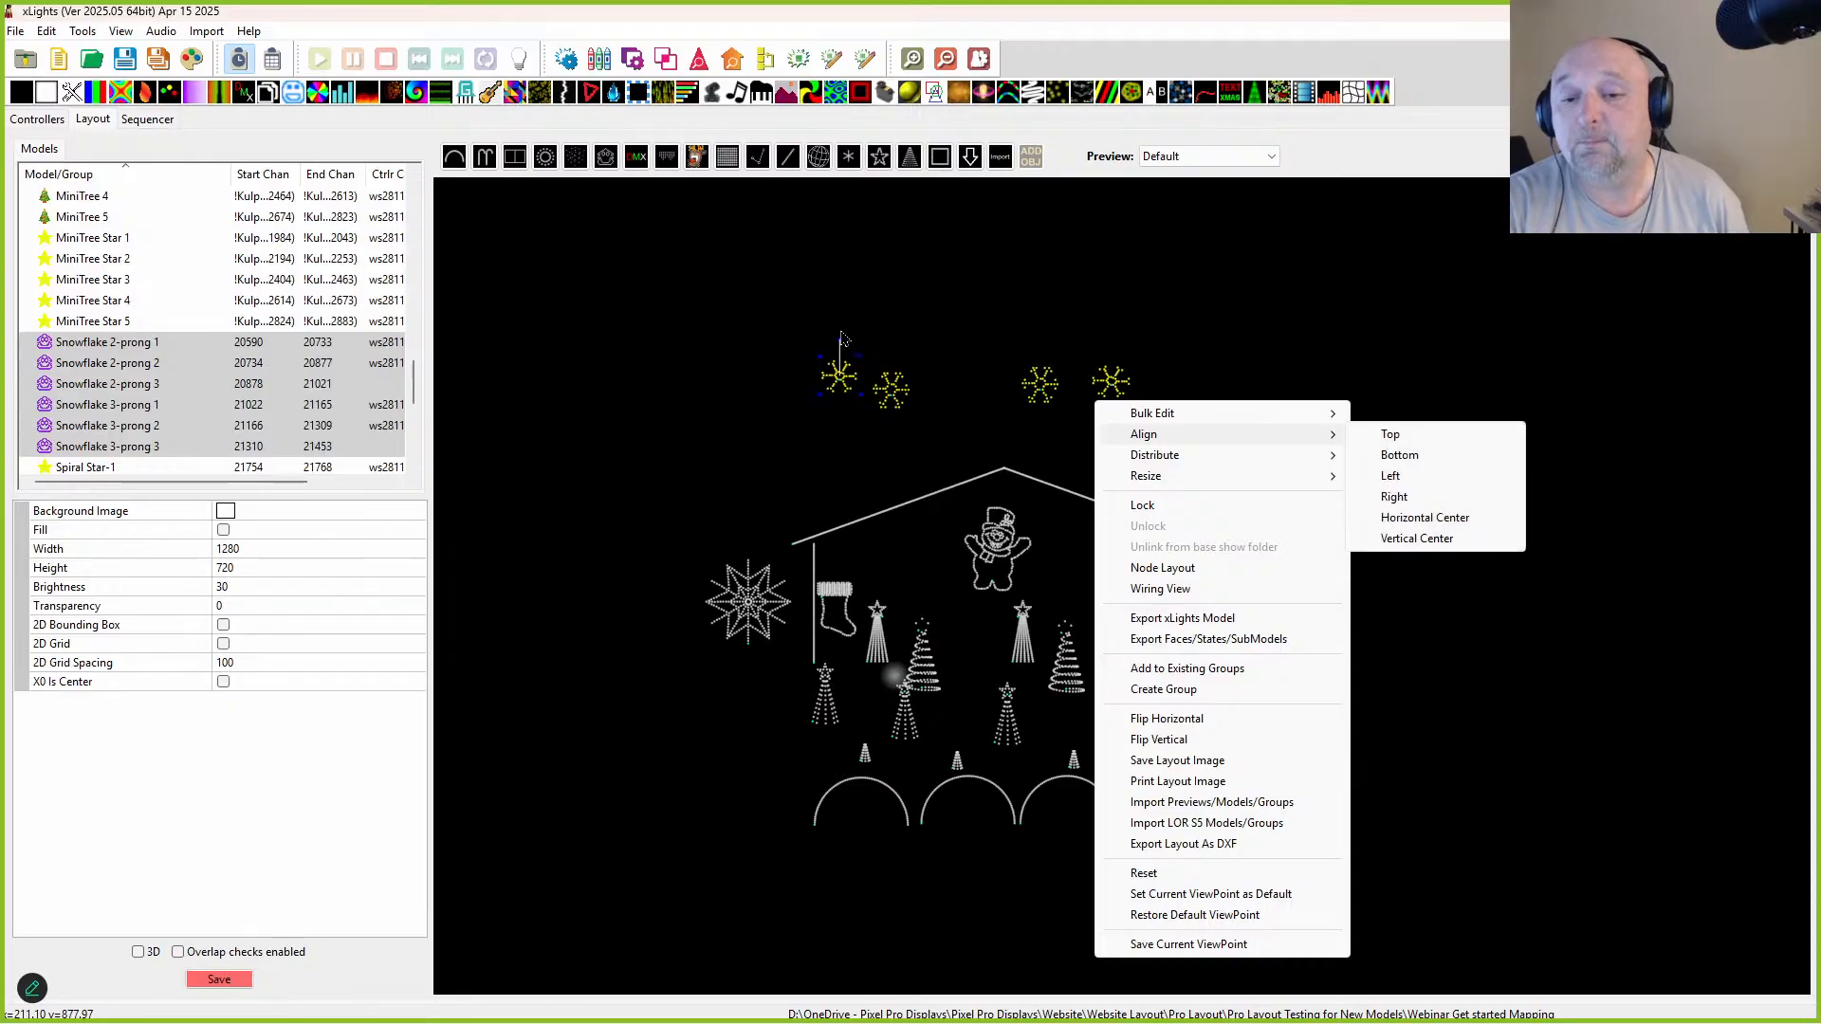
Step: Review the bulk edit options for the snowflakes, and reselect only the six snowflakes without the roof line
left_click_drag(760, 332, 1480, 505)
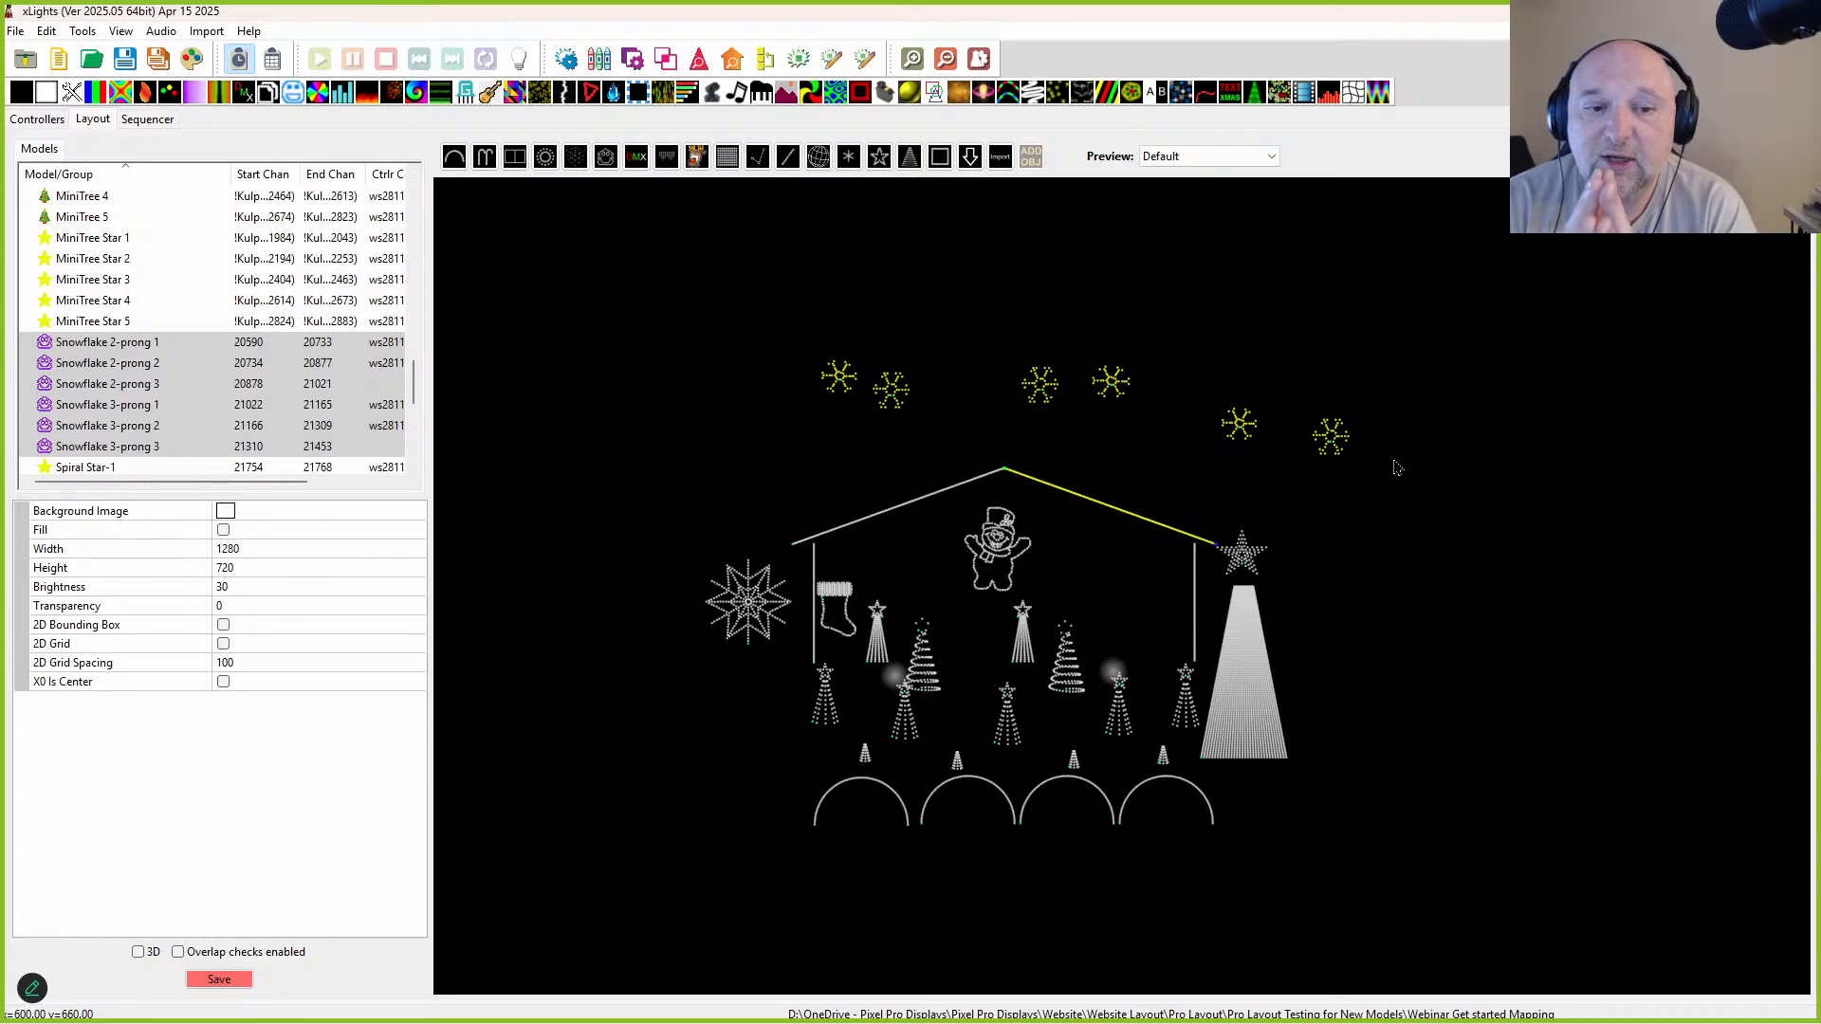
left_click_drag(730, 300, 1563, 514)
right_click(1010, 294)
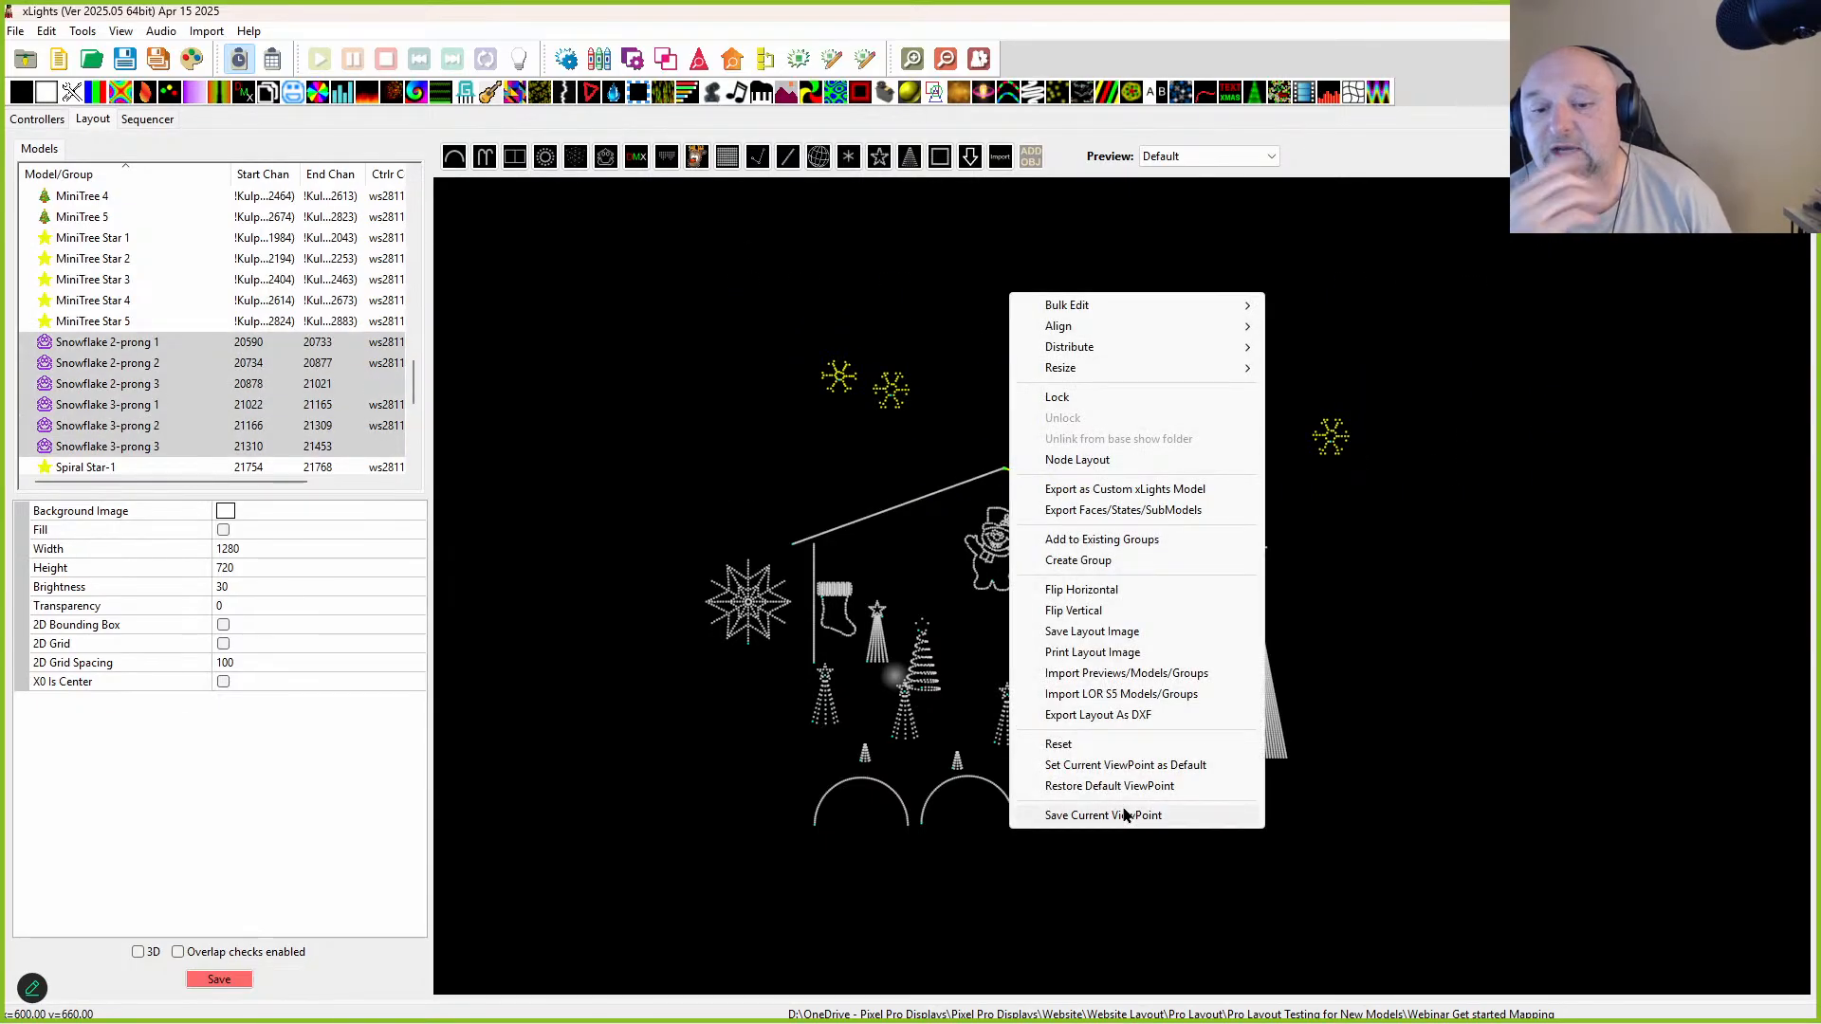
mouse_move(1083, 306)
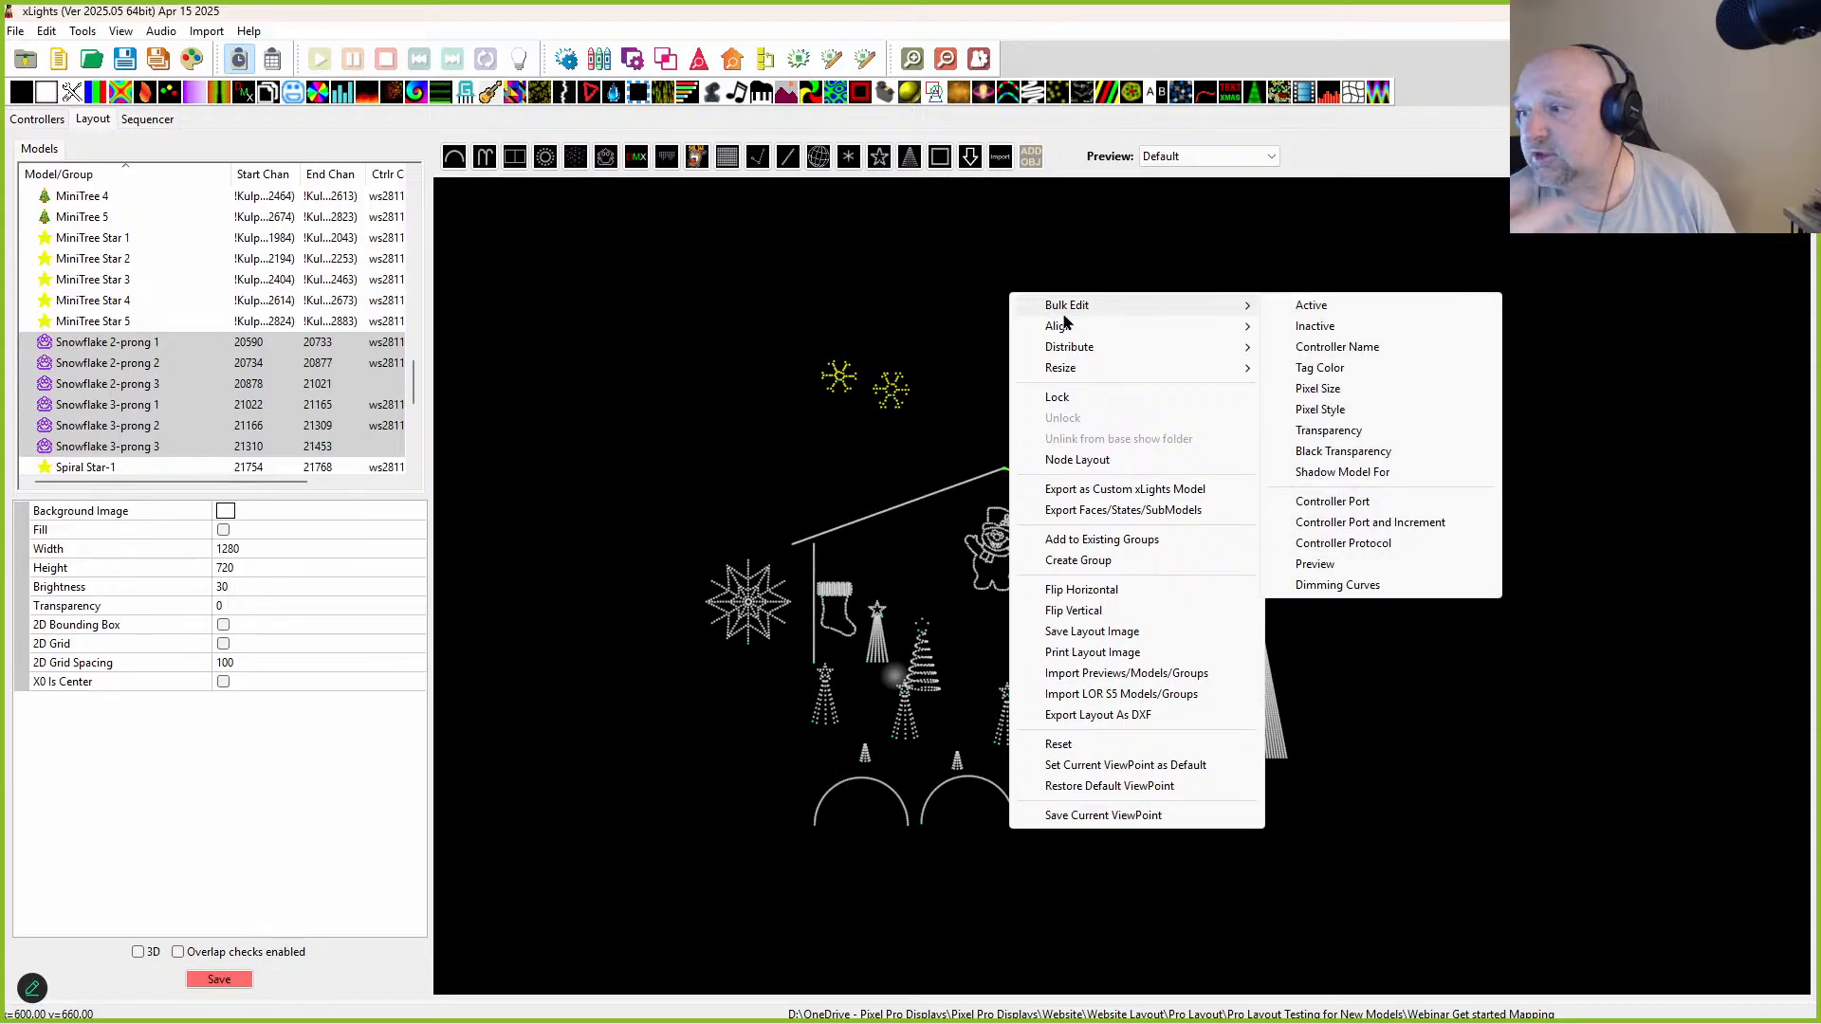
left_click(791, 276)
left_click_drag(782, 277, 1546, 476)
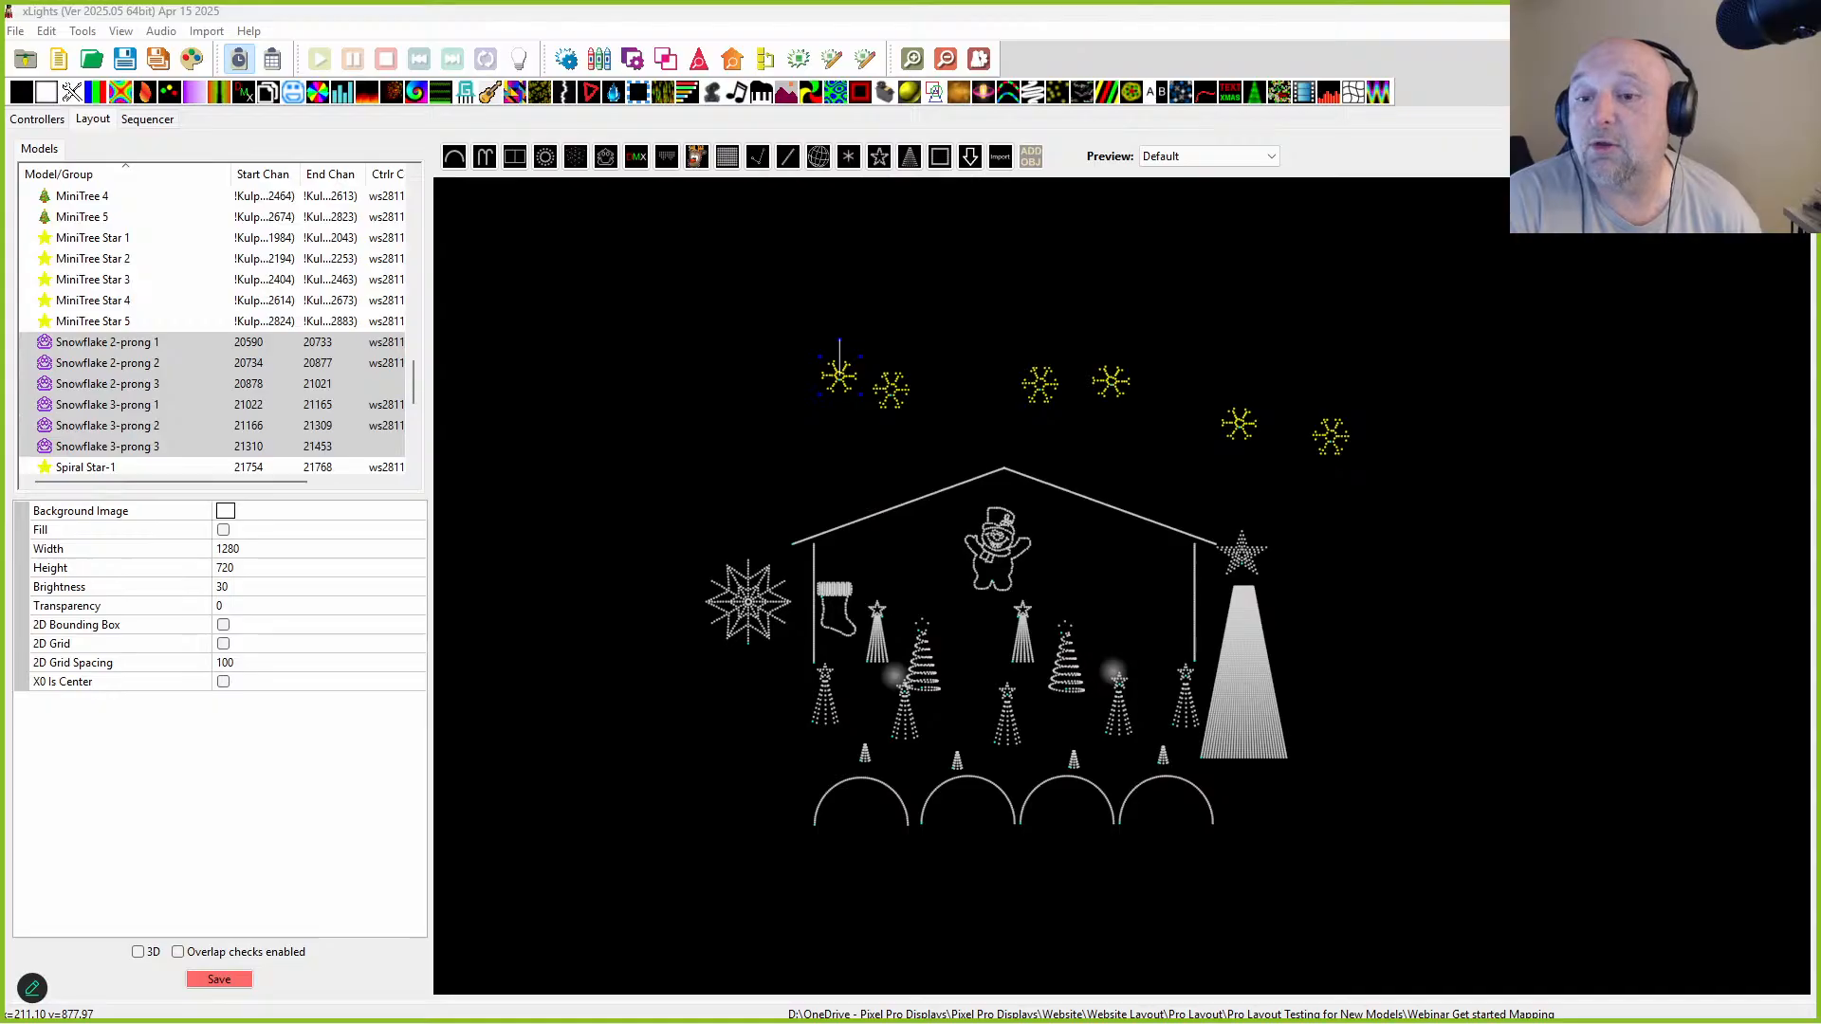
Step: Locate and select Flood Light 1 next to the left spiral tree
left_click(900, 691)
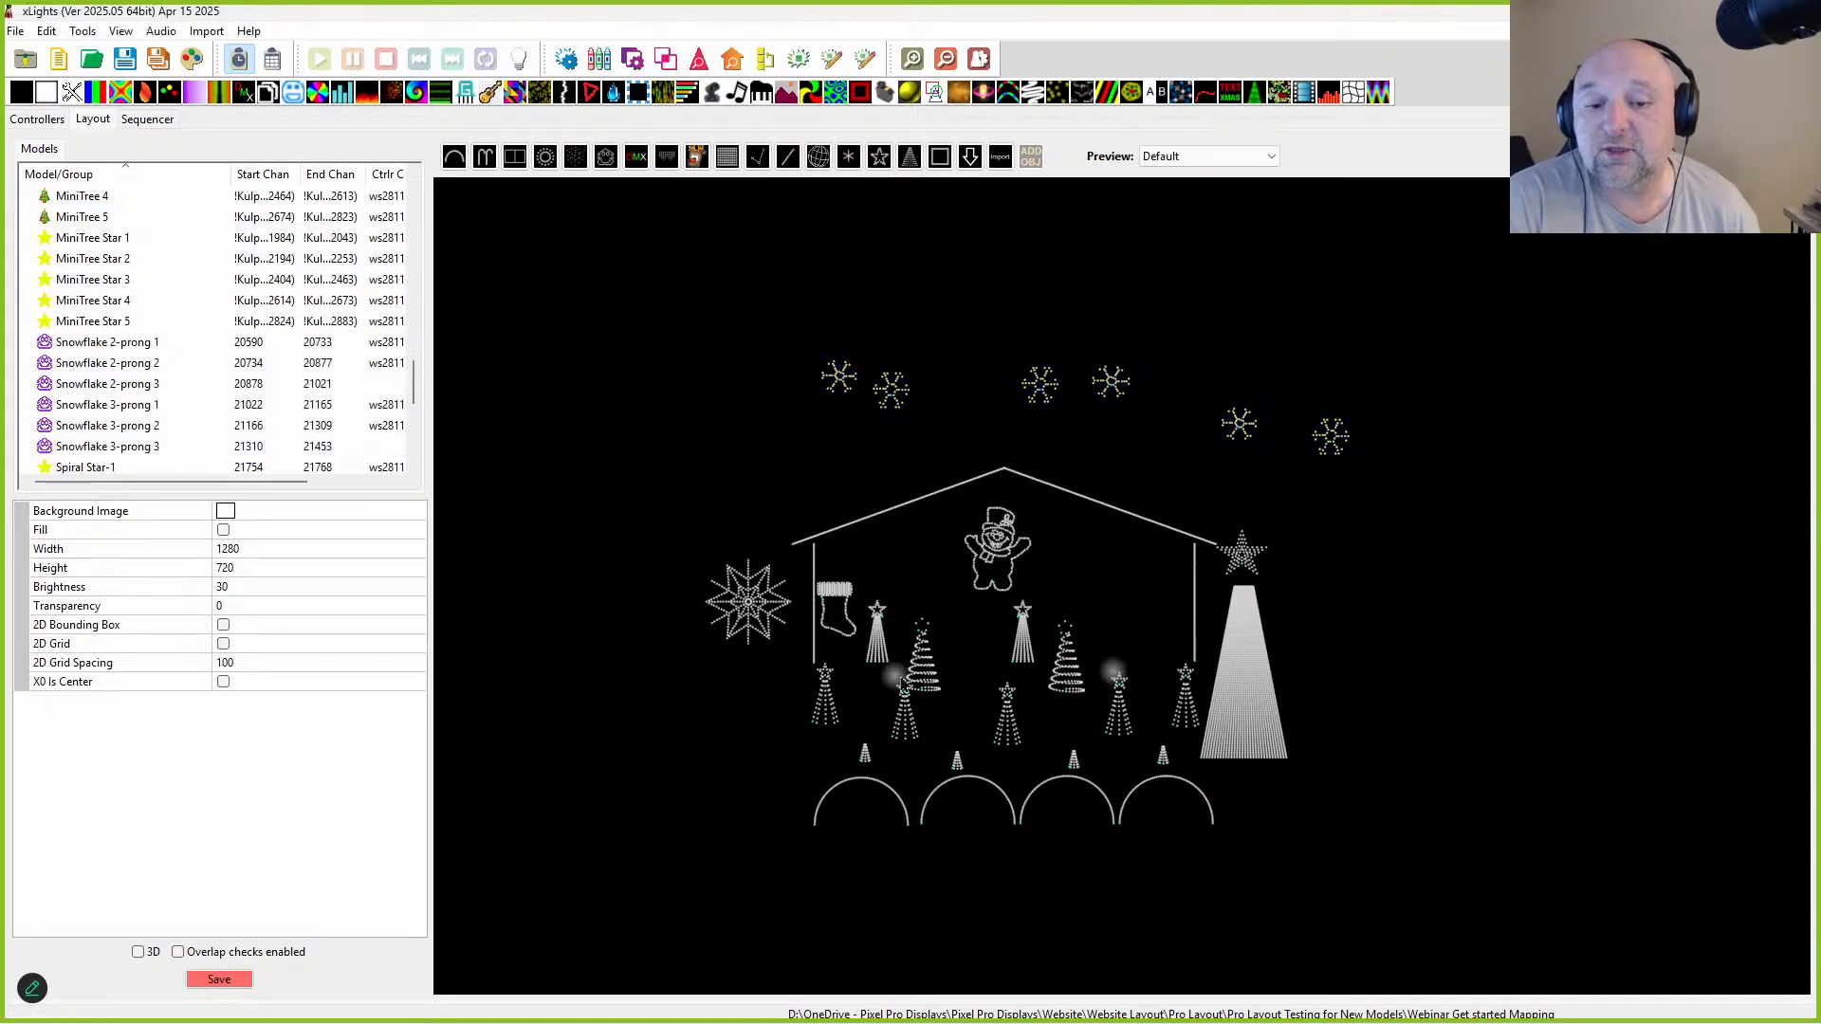
left_click(887, 695)
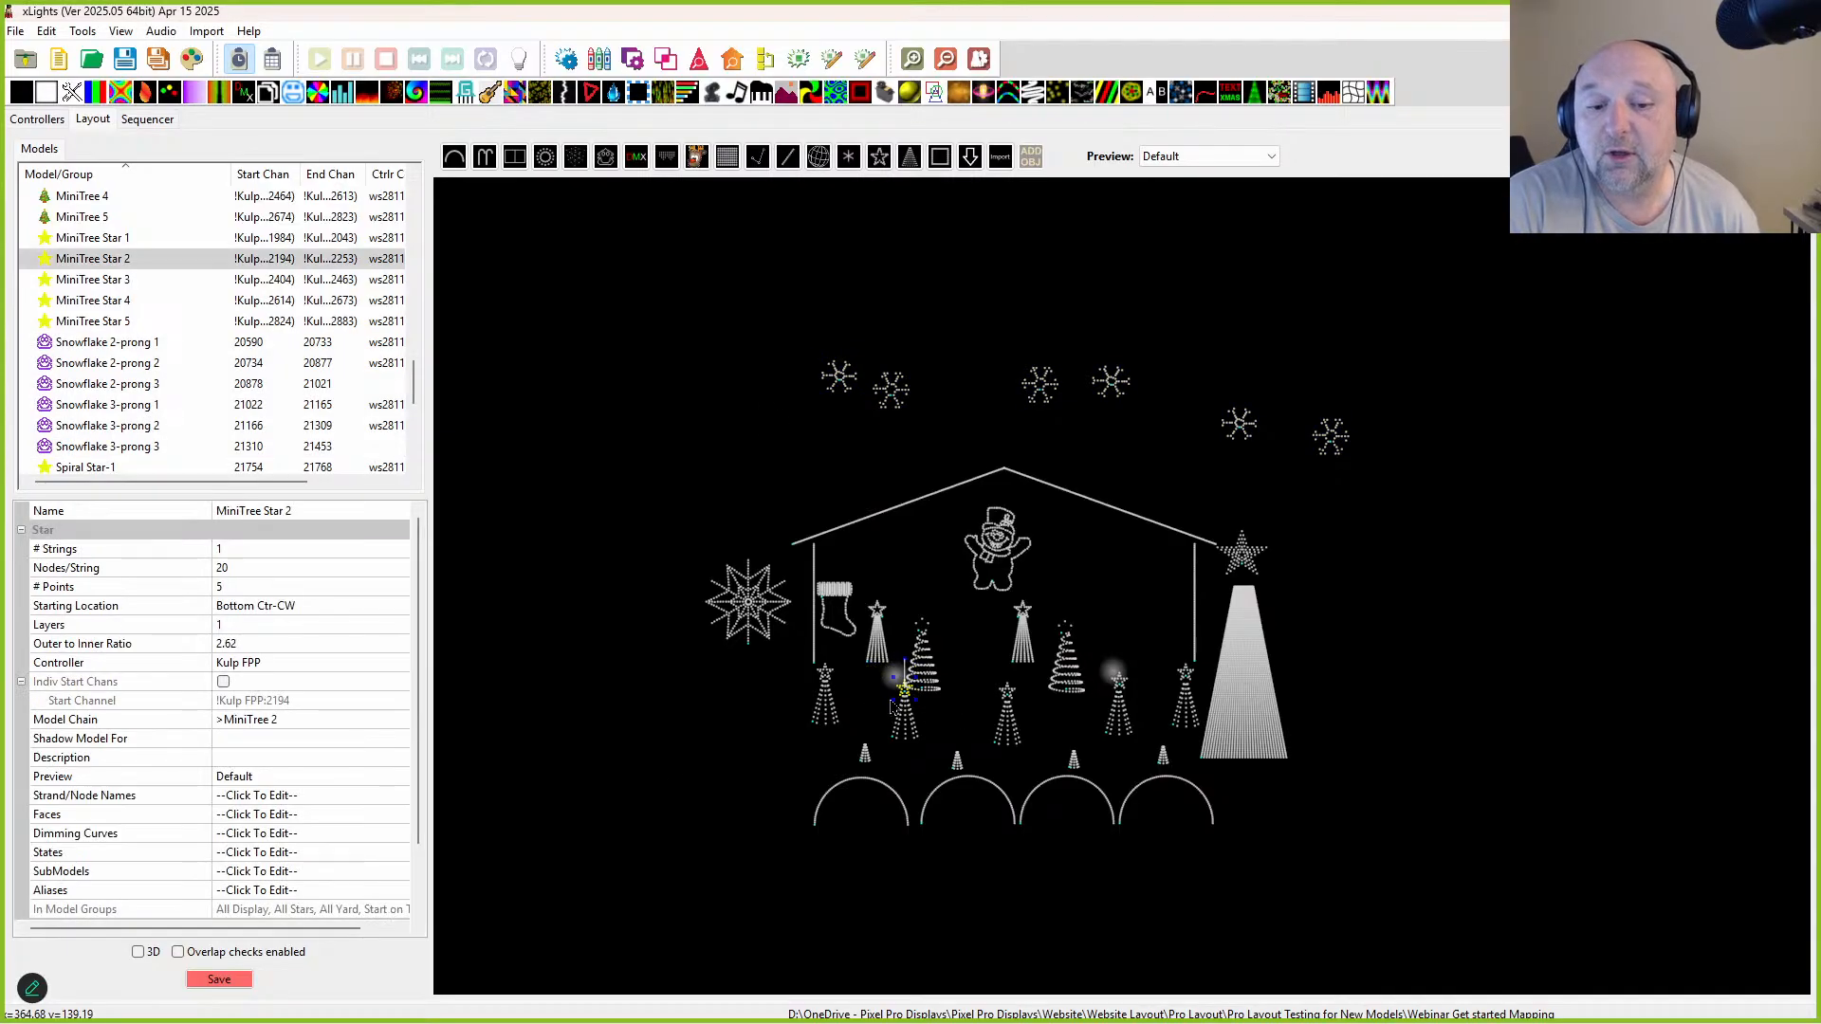
scroll(881, 696, "up", 12)
left_click_drag(862, 478, 688, 509)
left_click_drag(842, 492, 1067, 704)
left_click(983, 625)
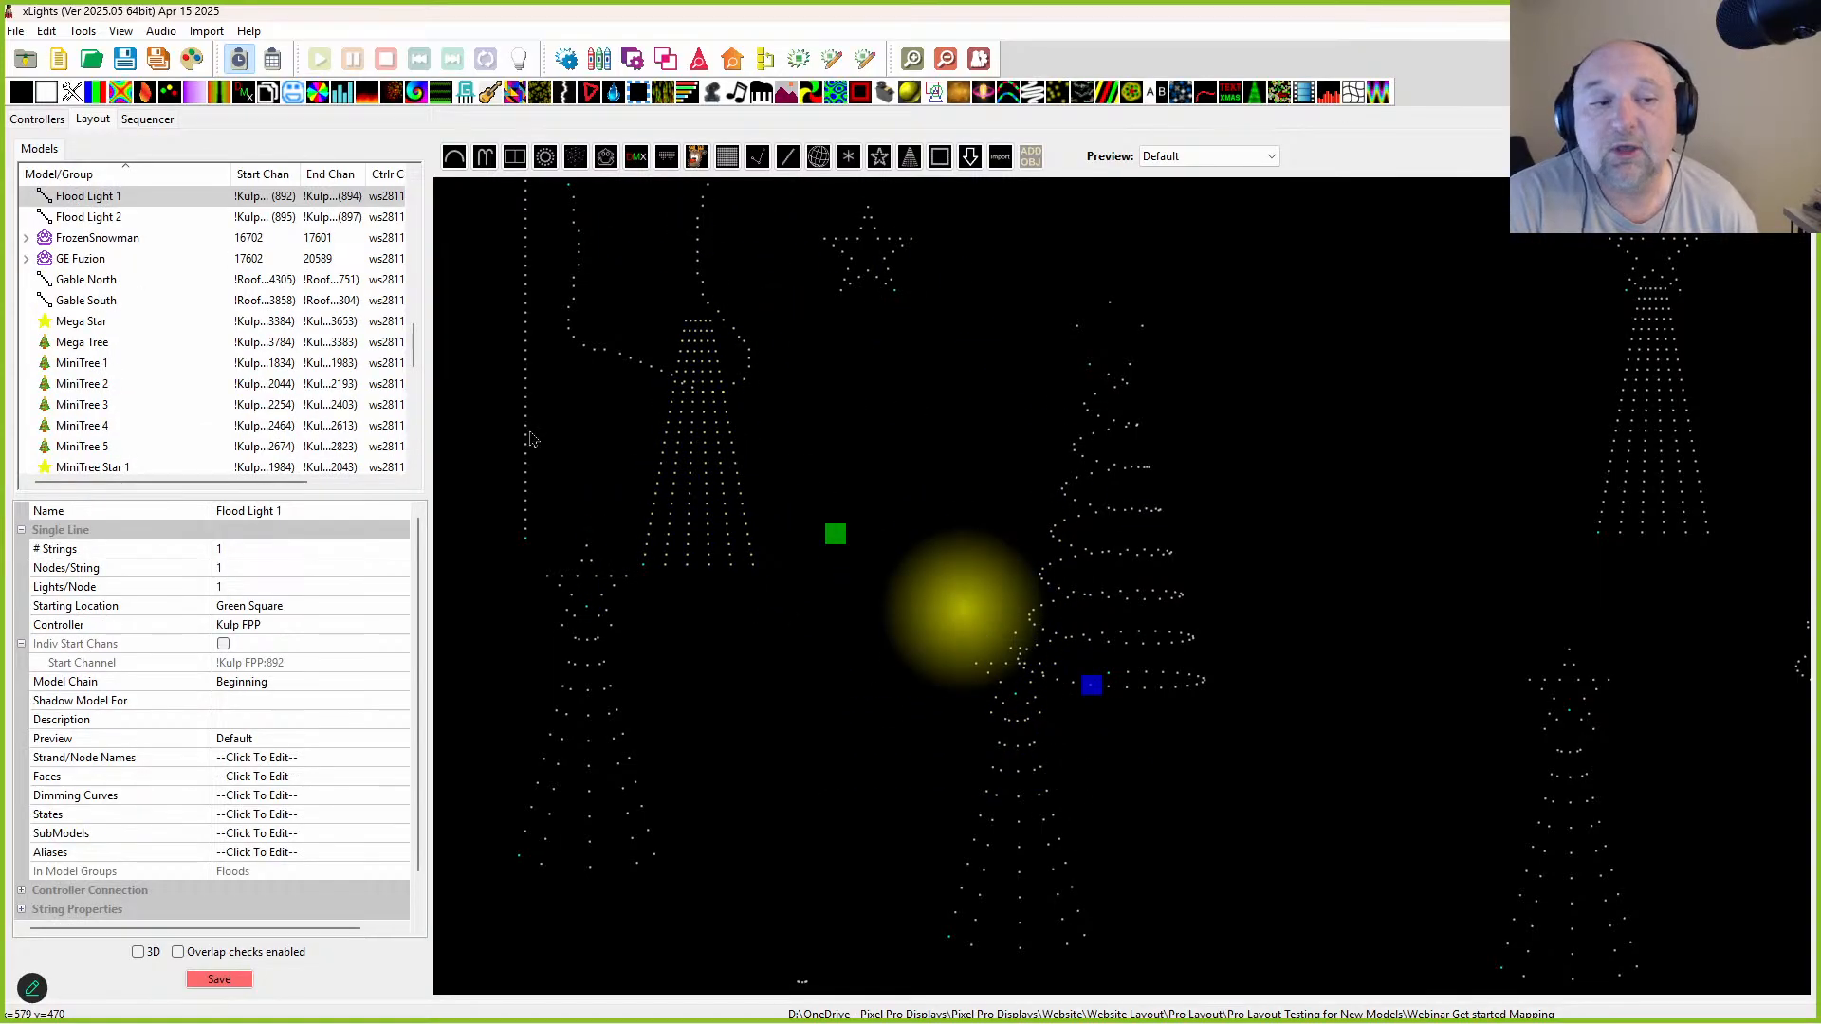
Step: Examine the pixel size in the appearance properties of Flood Light 1, and deselect the model
left_click(333, 808)
left_click(385, 836)
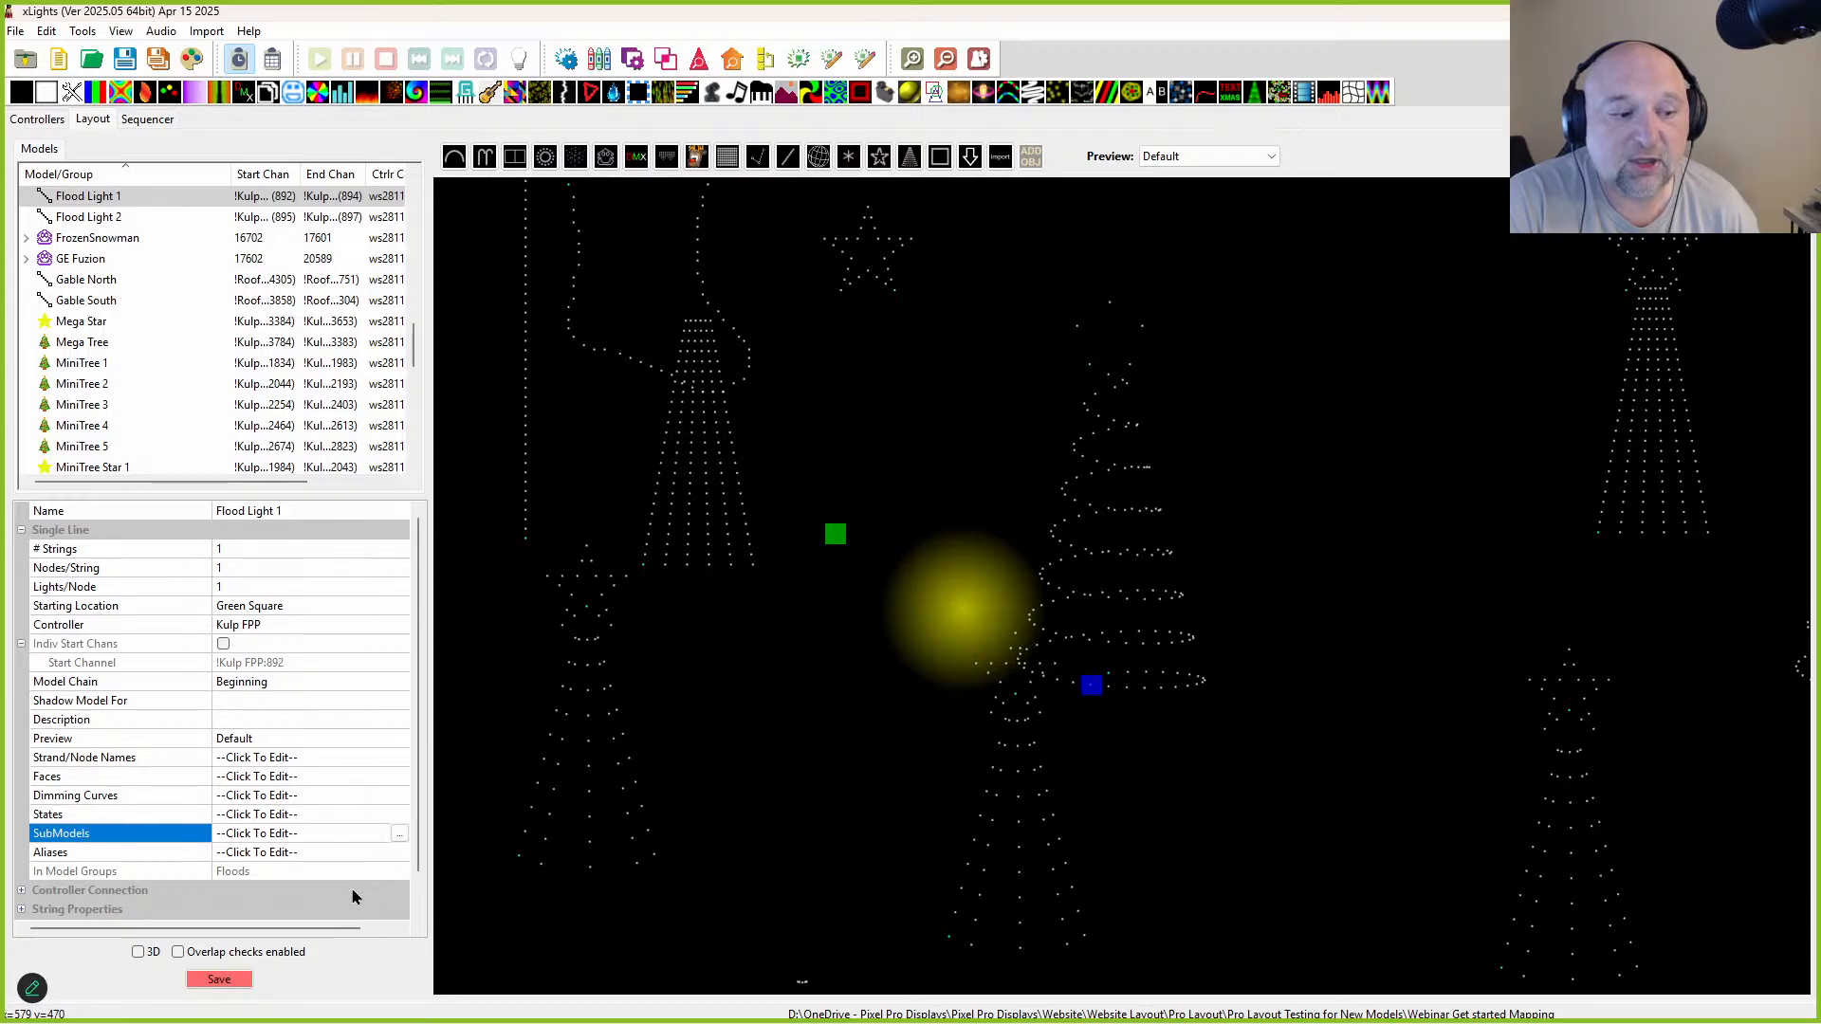
scroll(218, 876, "down", 1)
left_click(20, 889)
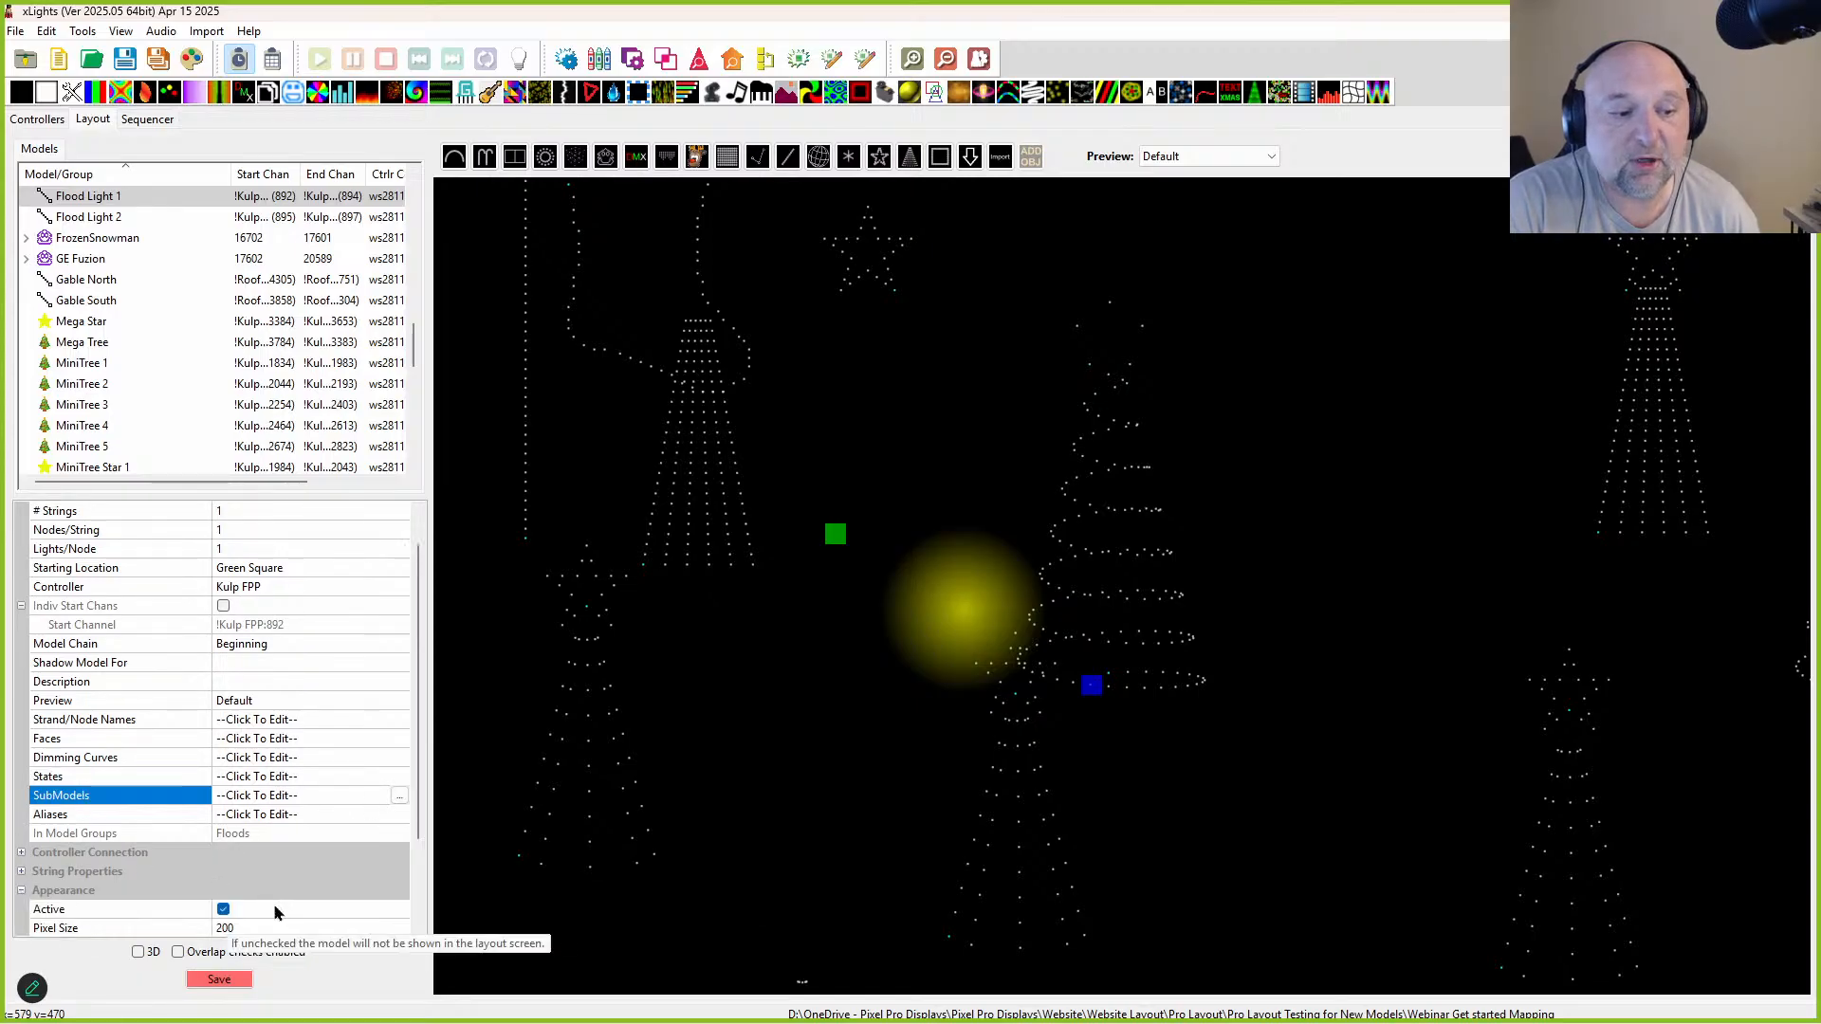
scroll(269, 892, "down", 2)
left_click(248, 813)
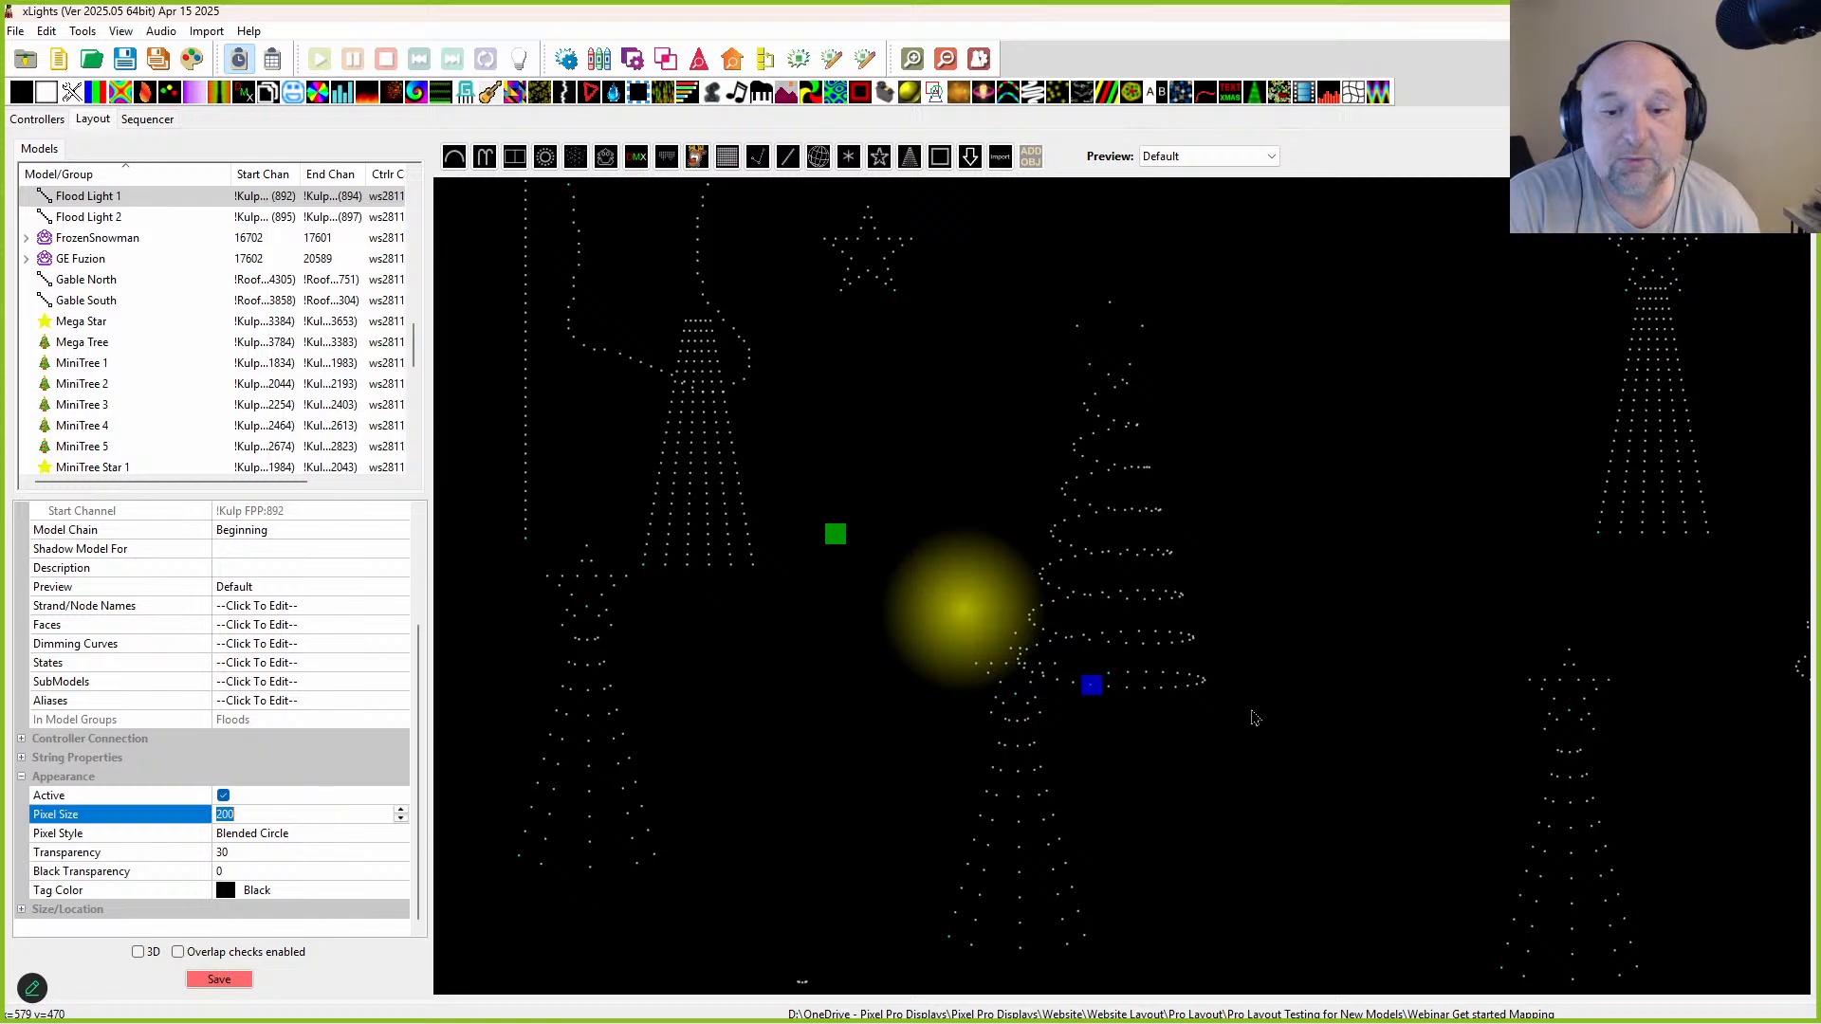
scroll(1233, 709, "down", 5)
scroll(1215, 711, "down", 2)
left_click(1261, 293)
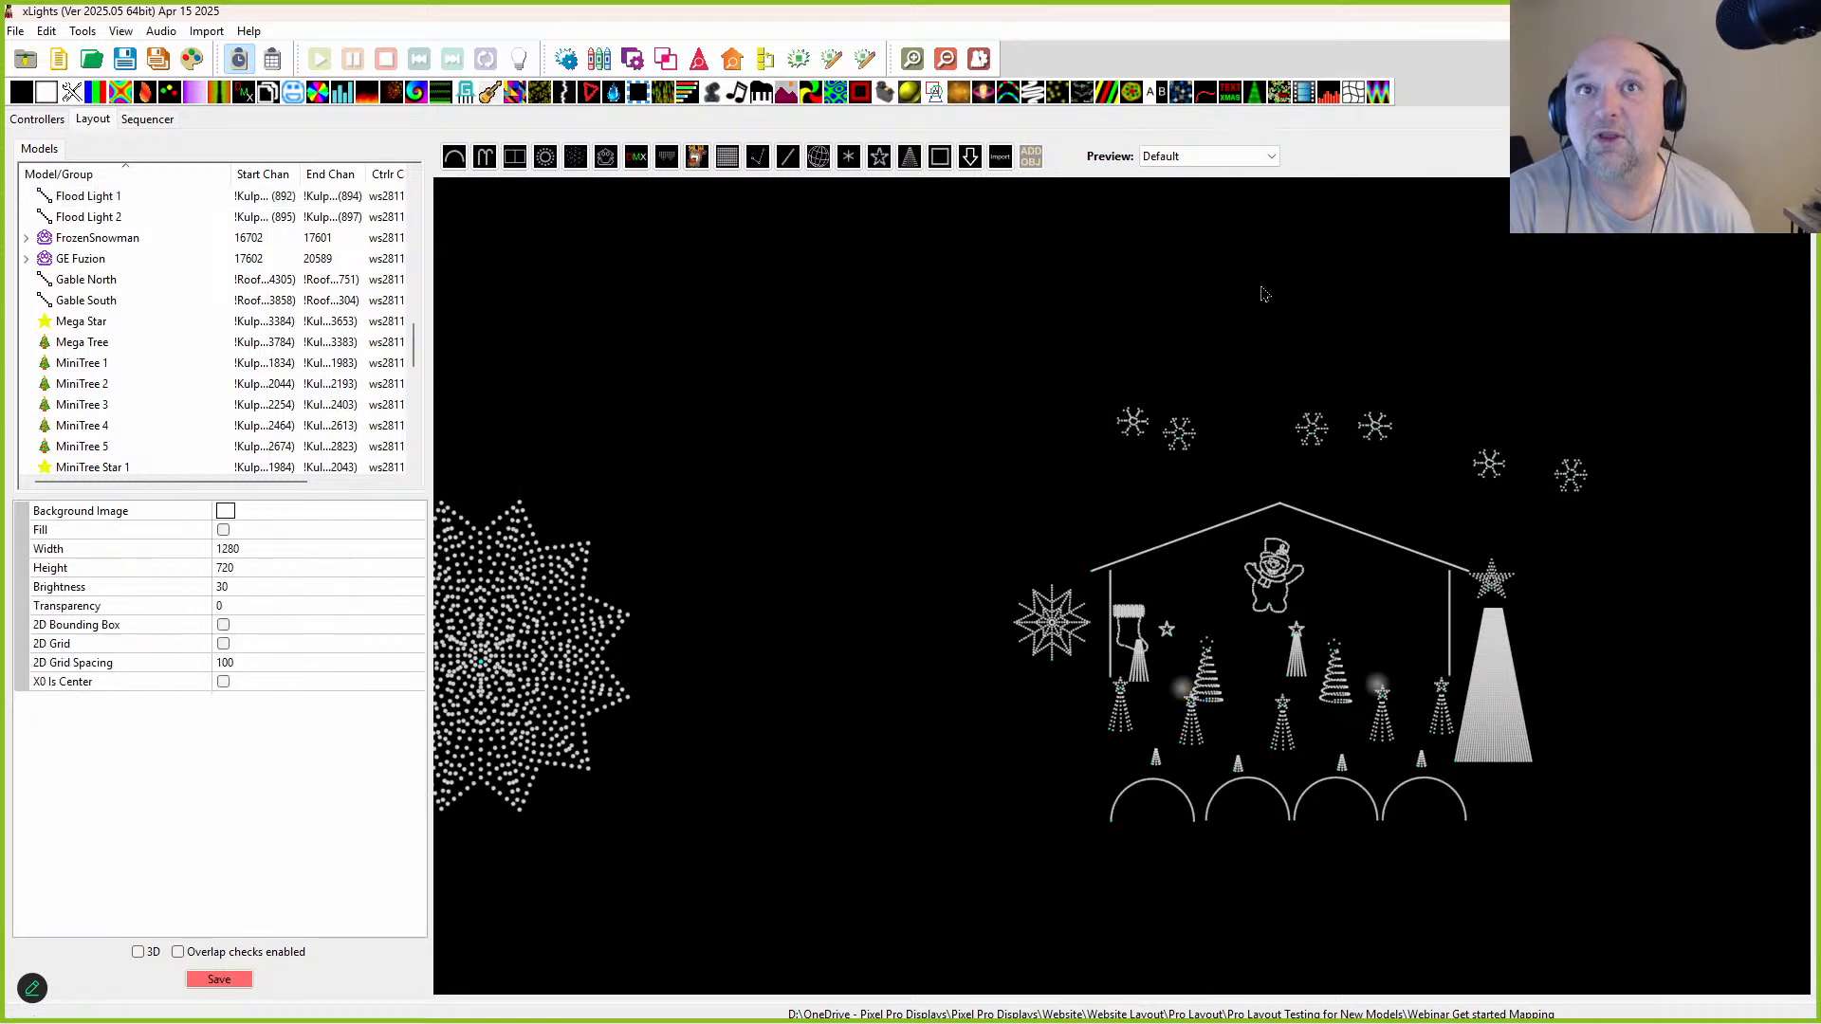